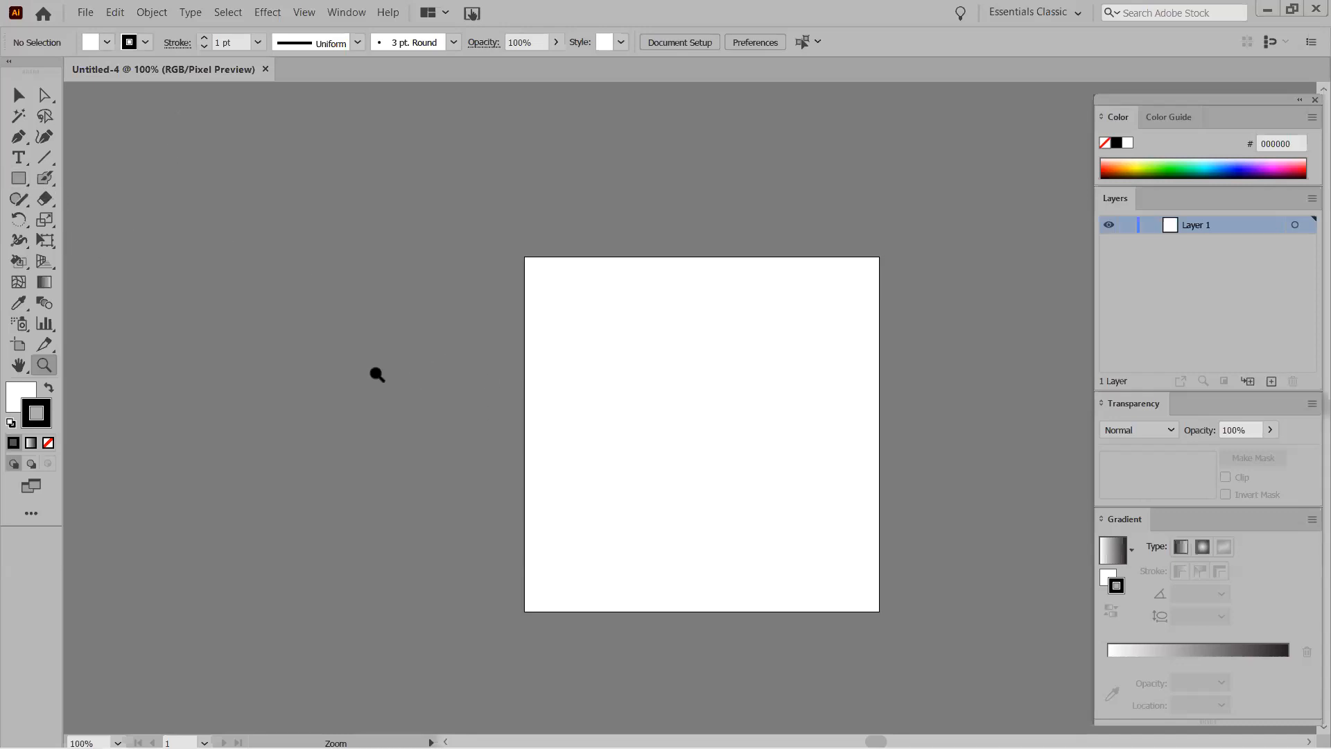
# Draw a rectangle of about 385 by 202 pt across the middle of the artboard.
pyautogui.click(19, 95)
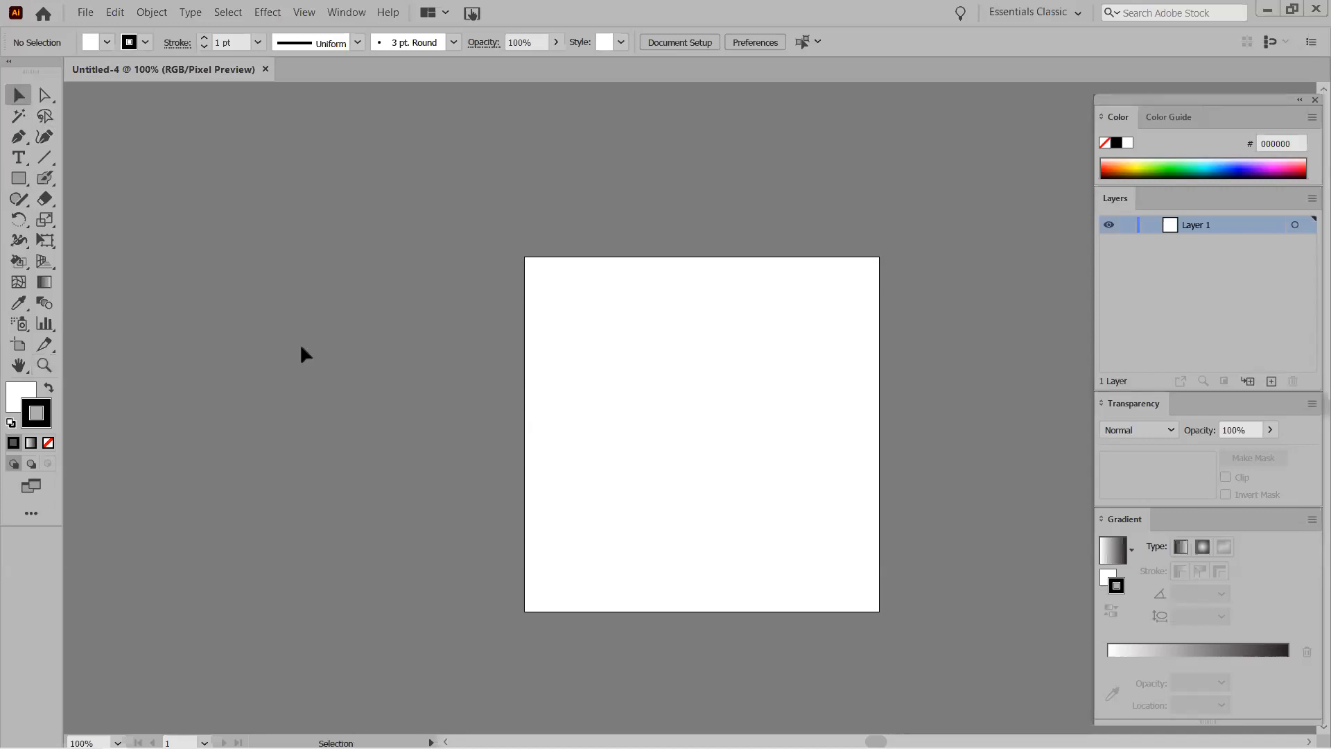
pyautogui.press('m')
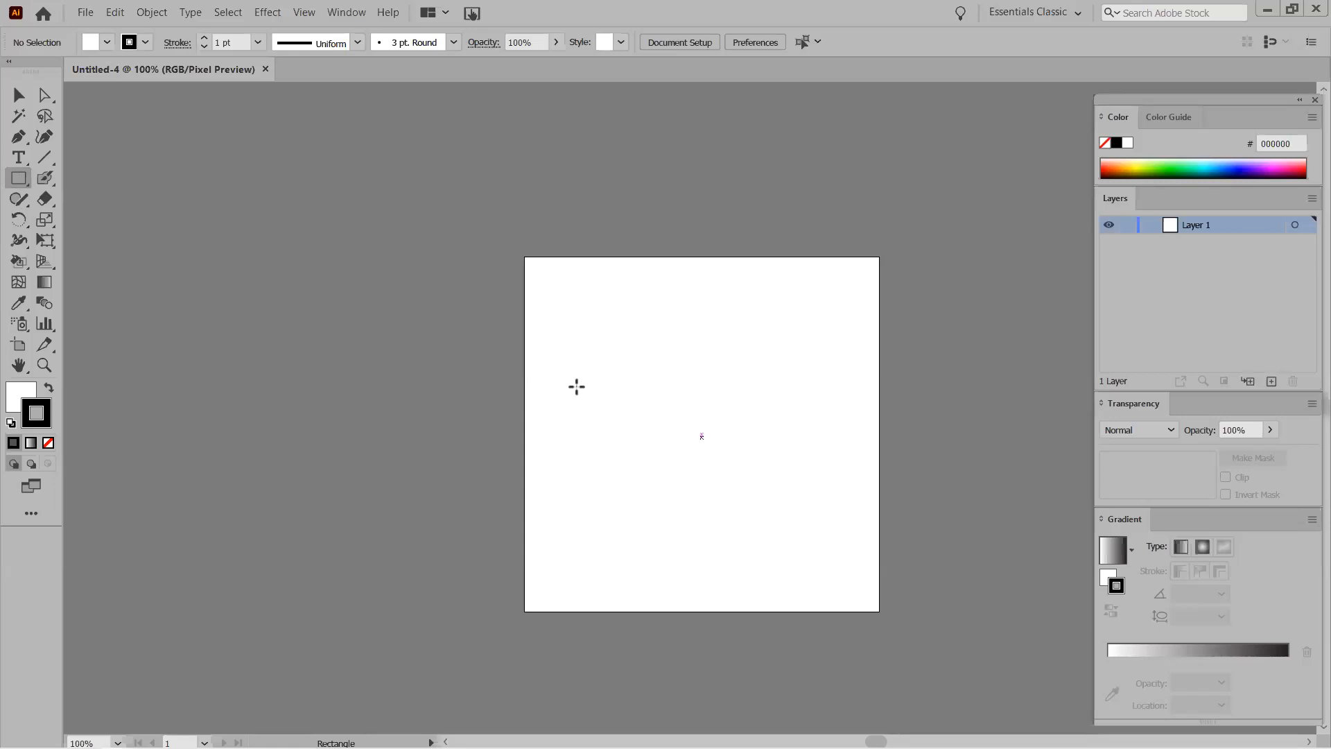
pyautogui.moveTo(568, 358); pyautogui.dragTo(835, 498)
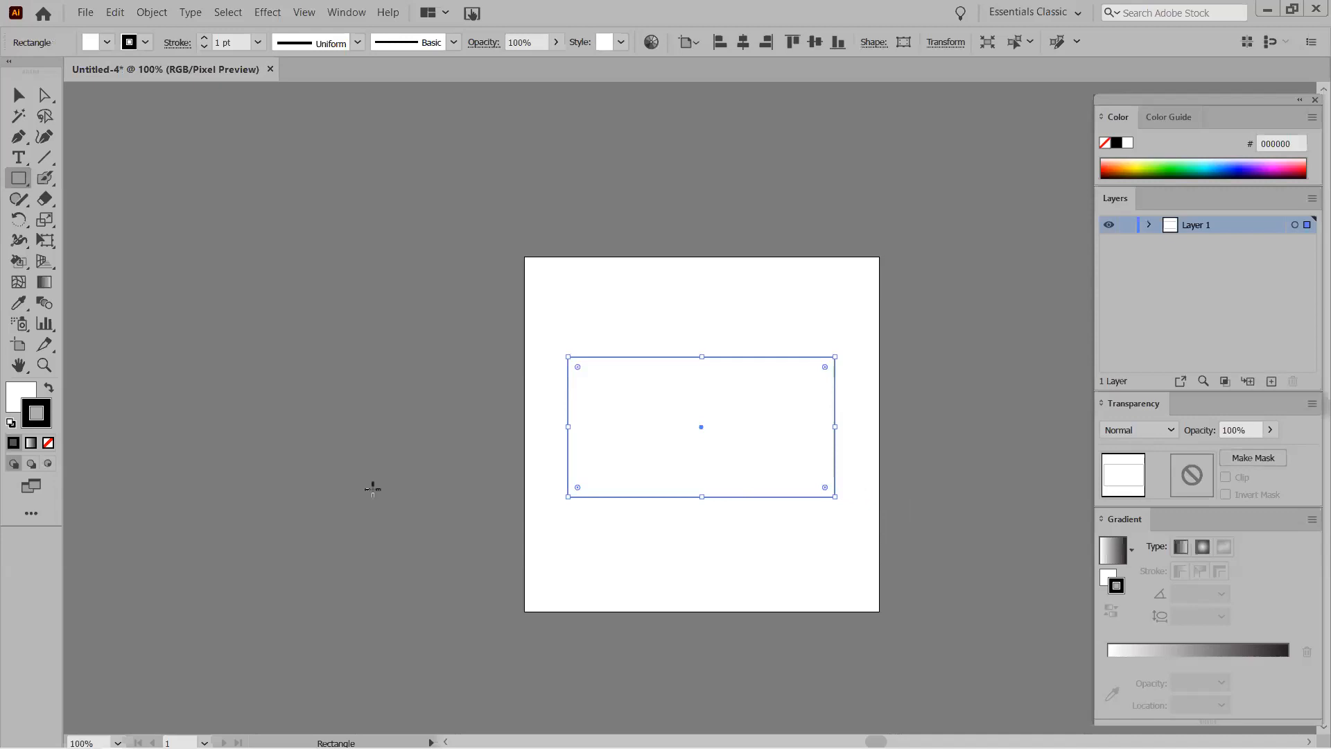
# Fill the rectangle with the bright blue colour 26B2DD.
pyautogui.doubleClick(19, 393)
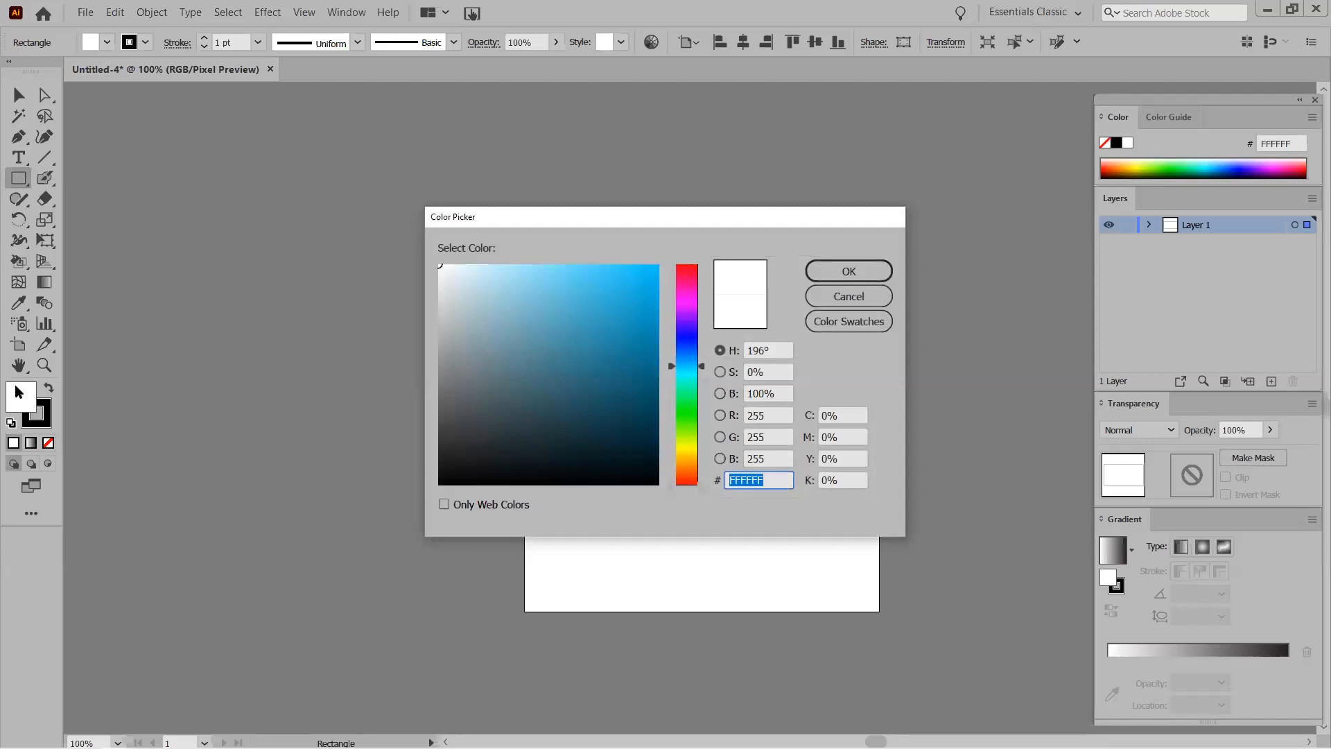
pyautogui.click(621, 293)
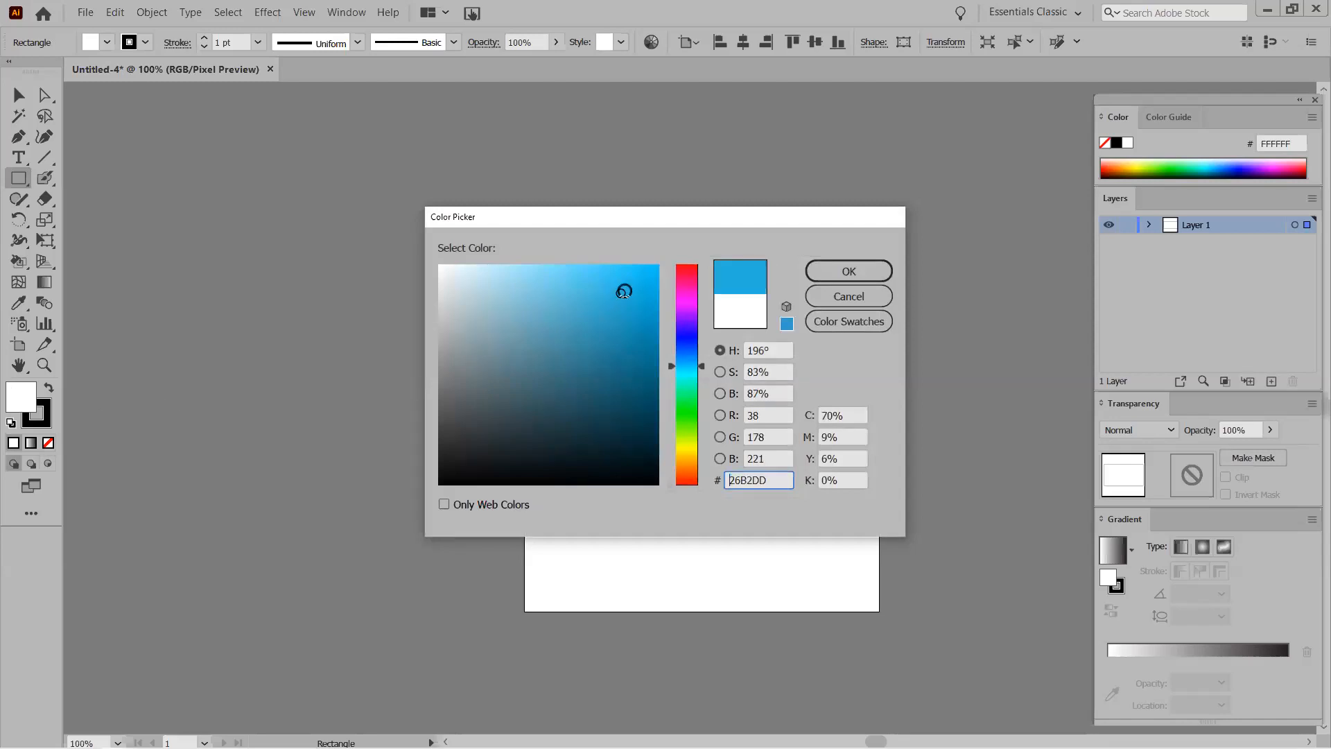
pyautogui.click(821, 274)
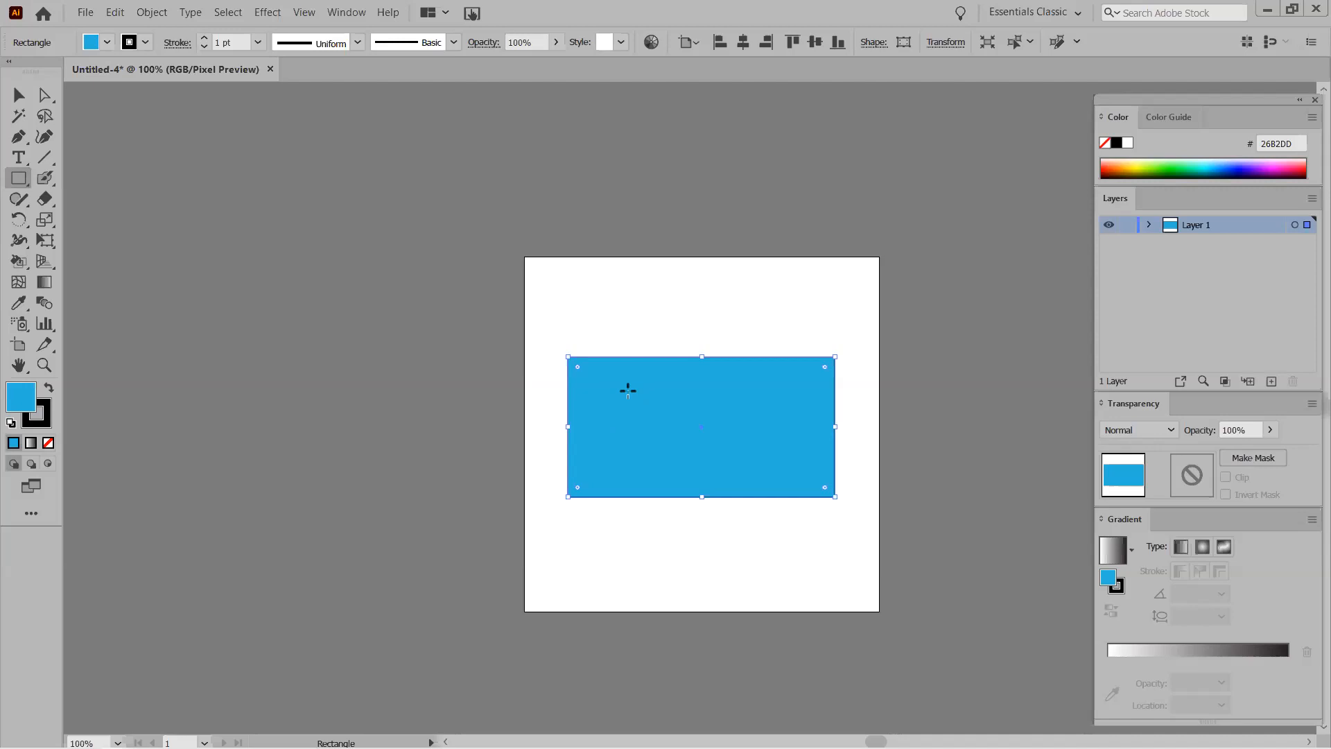
pyautogui.click(17, 180)
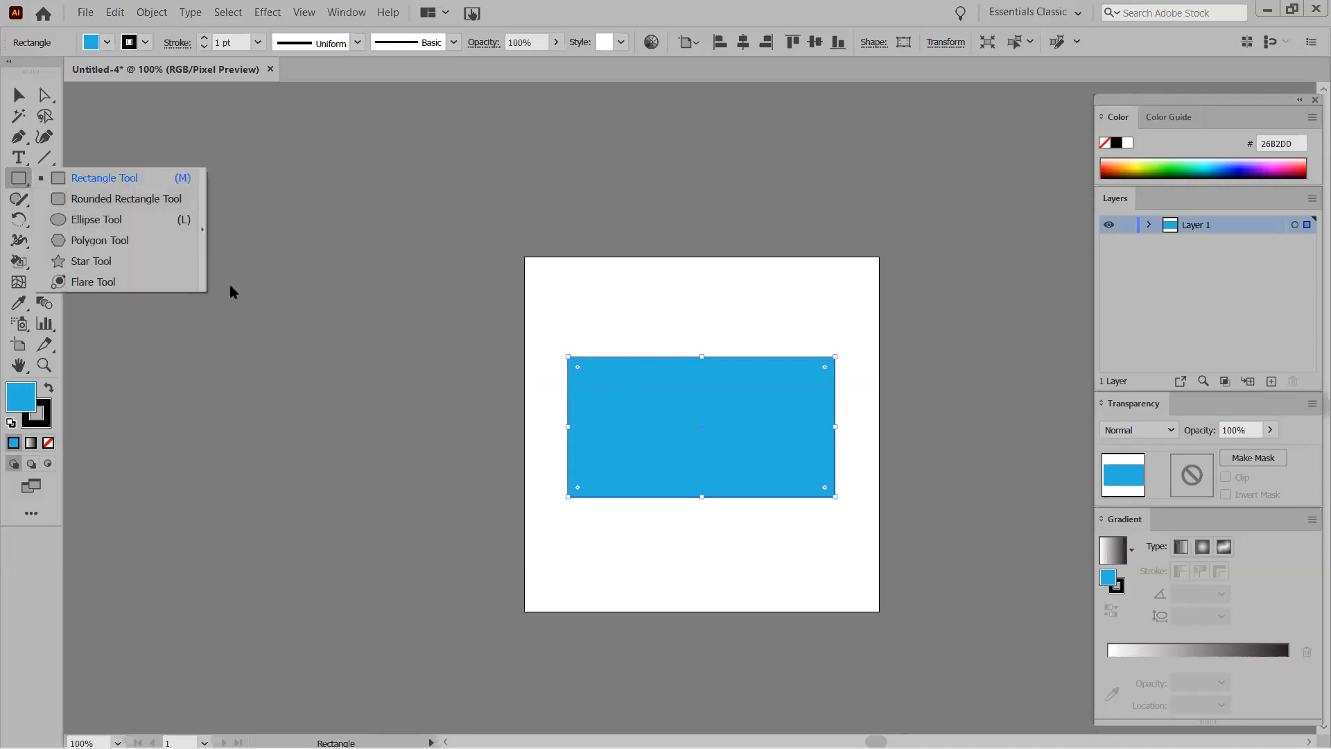
# Drag the corner widget inward to round all four corners of the blue rectangle.
pyautogui.click(132, 178)
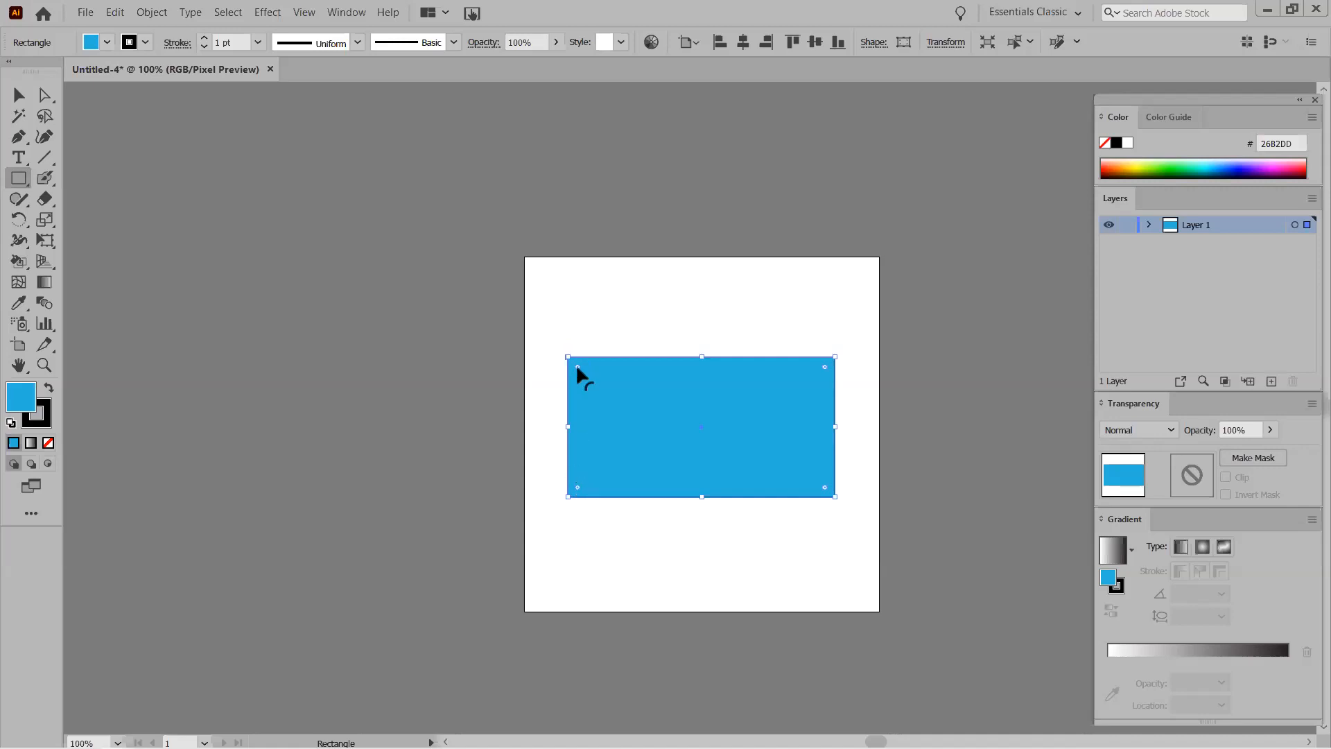
pyautogui.moveTo(577, 366); pyautogui.dragTo(583, 371)
# Place fireworks_before.jpg and move it over the blue rounded rectangle.
pyautogui.hotkey('shift', 'ctrl', 'p')
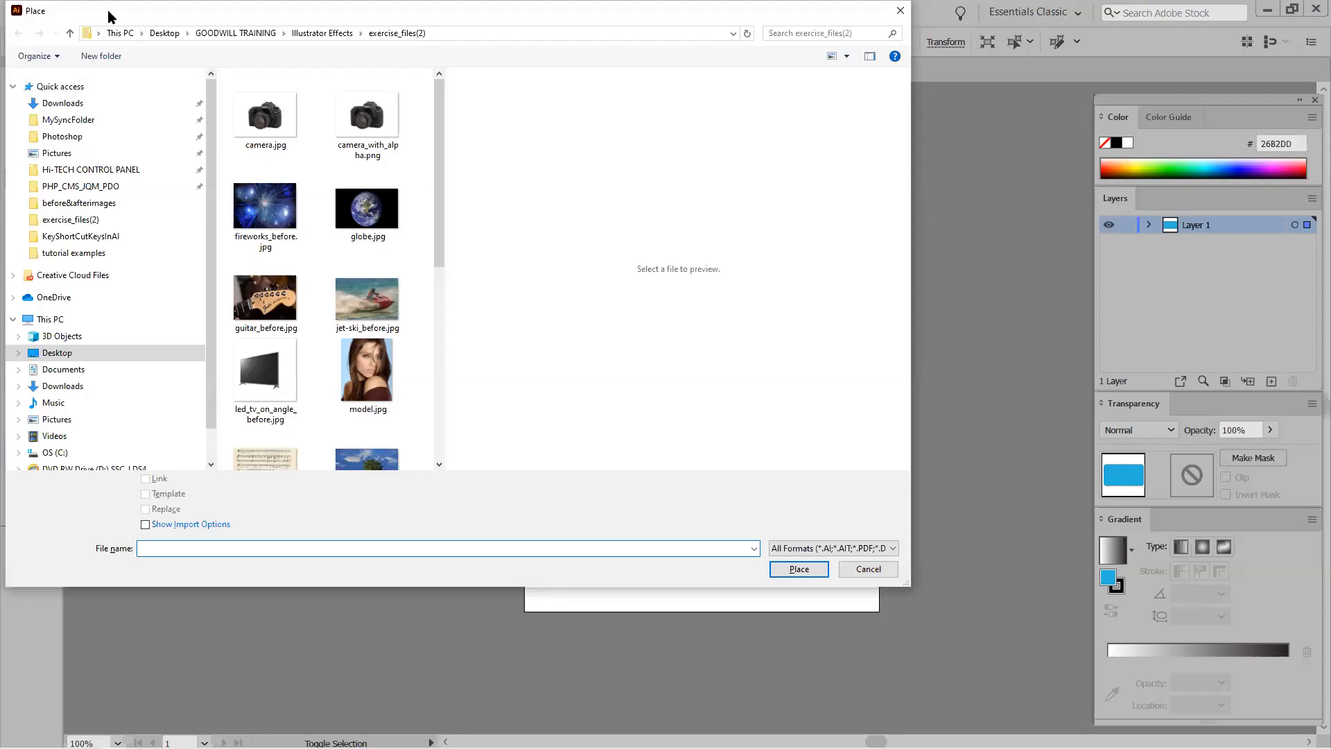
pyautogui.moveTo(107, 10); pyautogui.dragTo(203, 109)
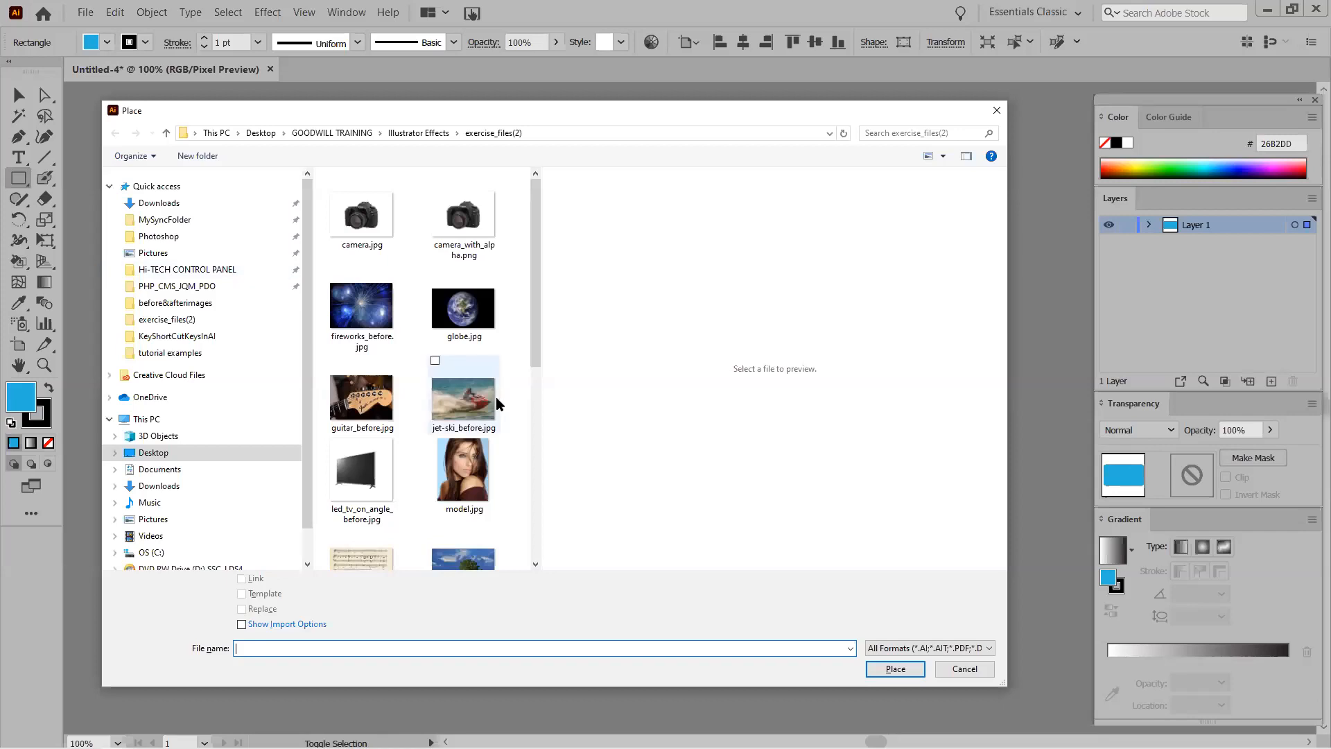
pyautogui.doubleClick(369, 309)
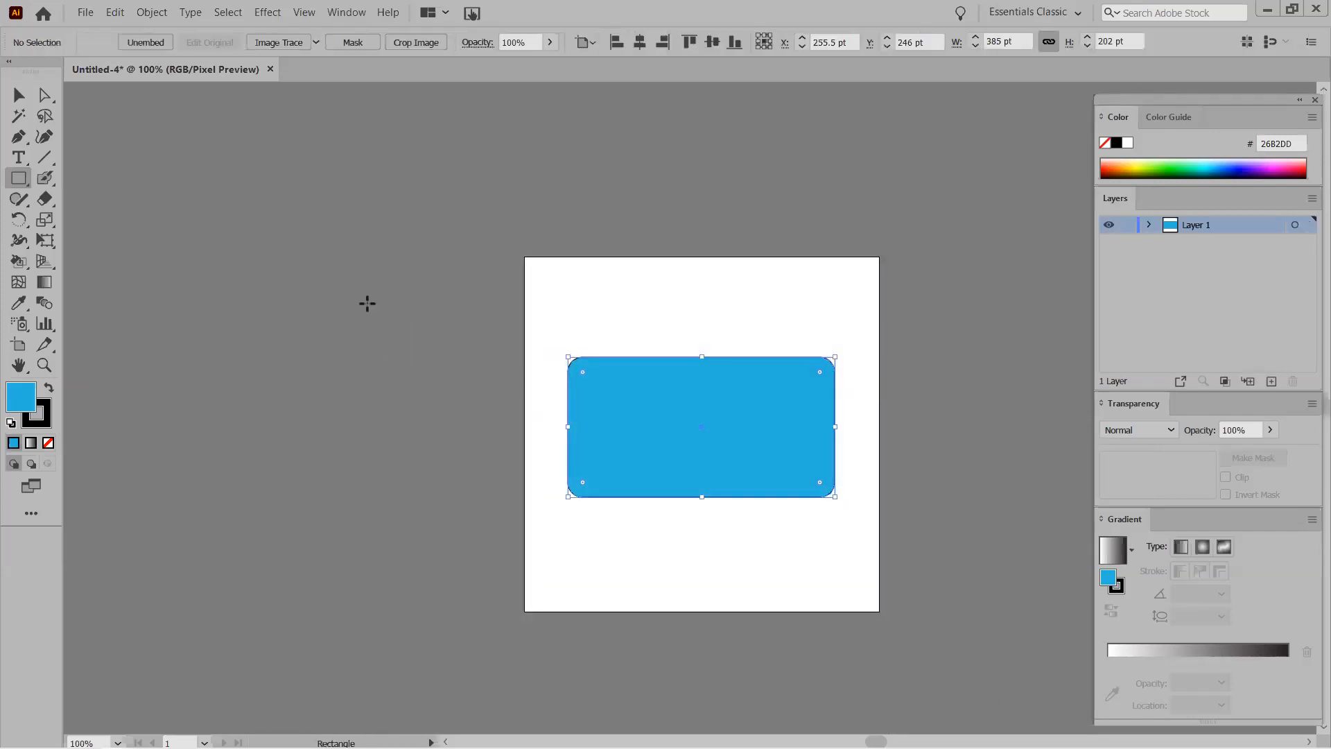
pyautogui.click(368, 304)
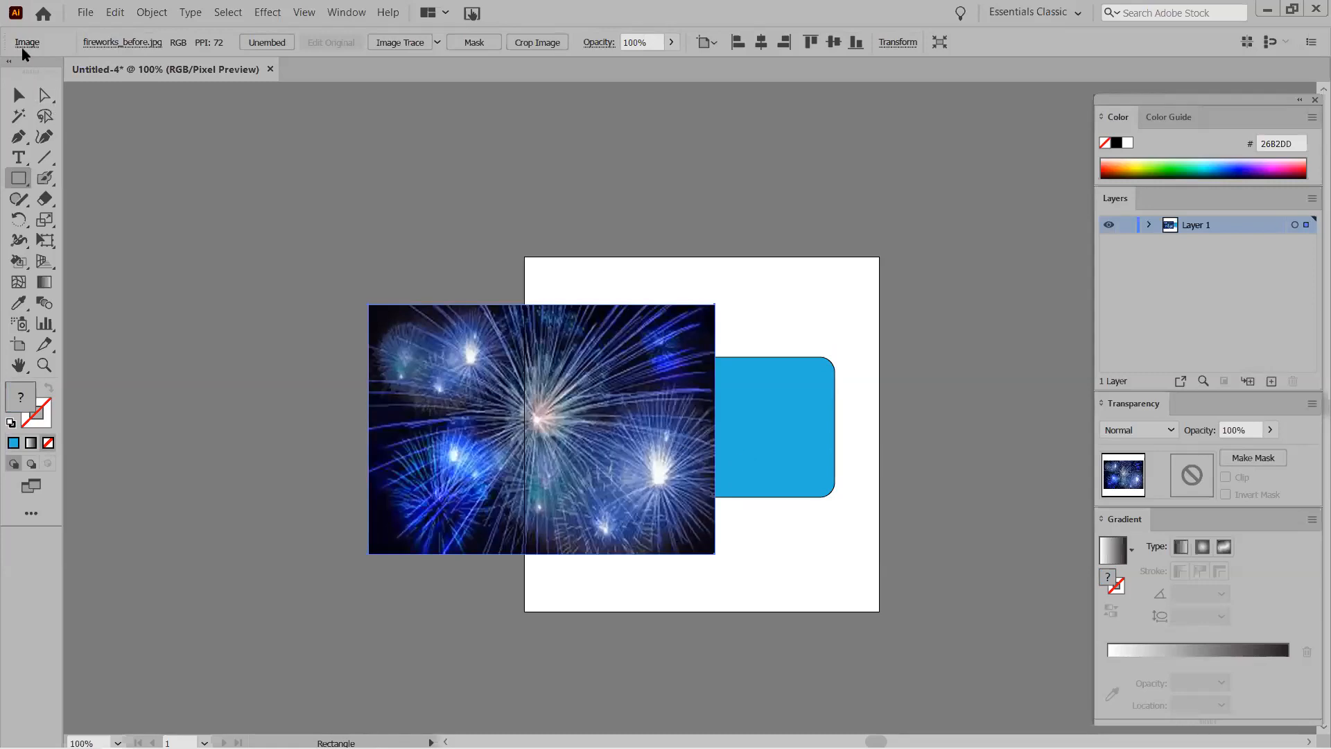
pyautogui.click(18, 95)
pyautogui.moveTo(392, 323); pyautogui.dragTo(560, 334)
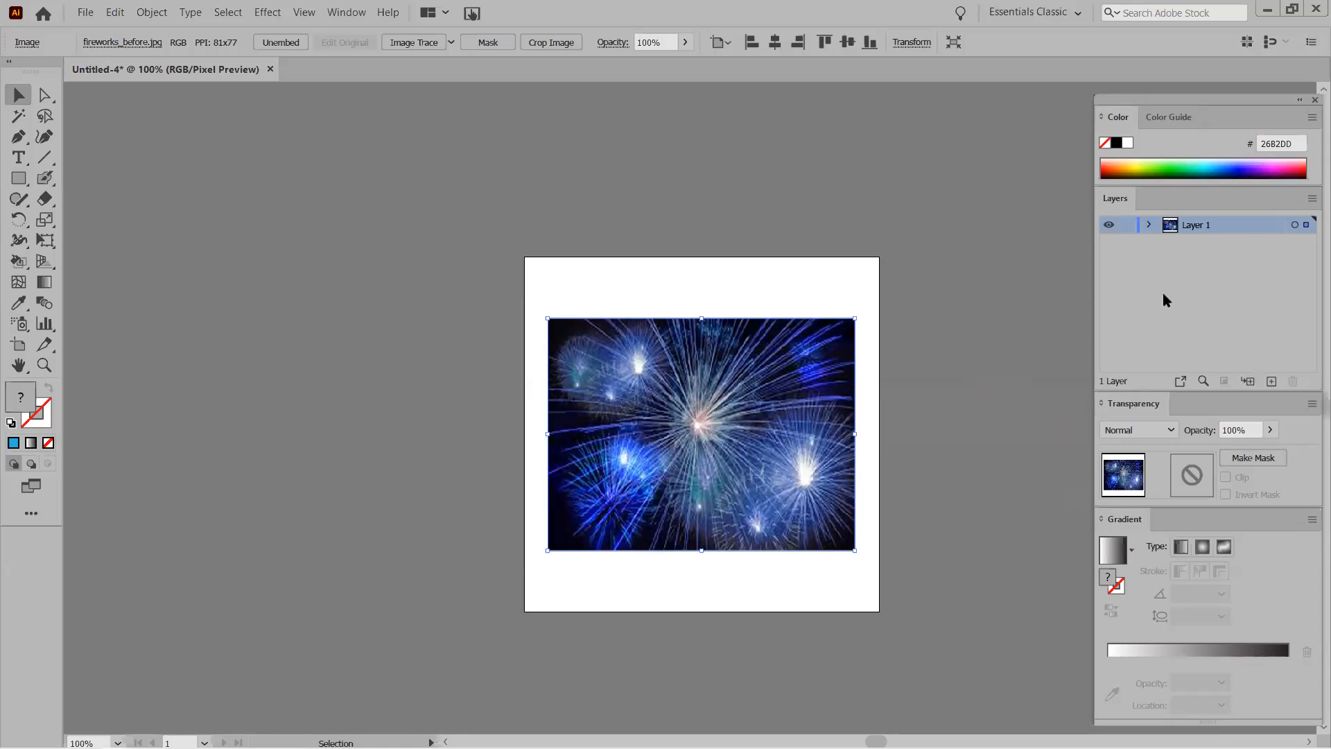
# Add an empty Layer 2 and hide Layer 1, which holds the fireworks and rectangle.
pyautogui.click(1271, 381)
pyautogui.moveTo(1170, 245); pyautogui.dragTo(1204, 222)
pyautogui.hotkey('ctrl', 'z')
pyautogui.click(1109, 225)
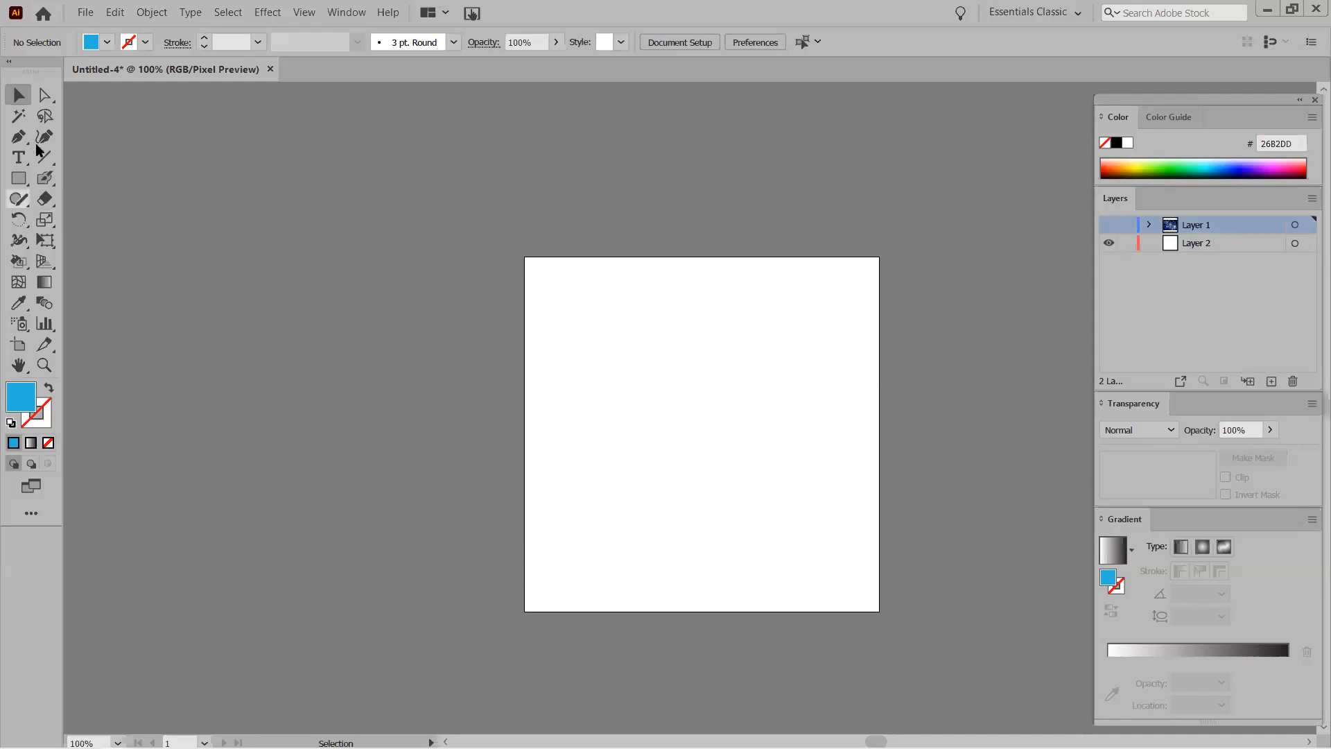
pyautogui.press('a')
# Move the empty Layer 2 above Layer 1 in the Layers panel.
pyautogui.click(1213, 243)
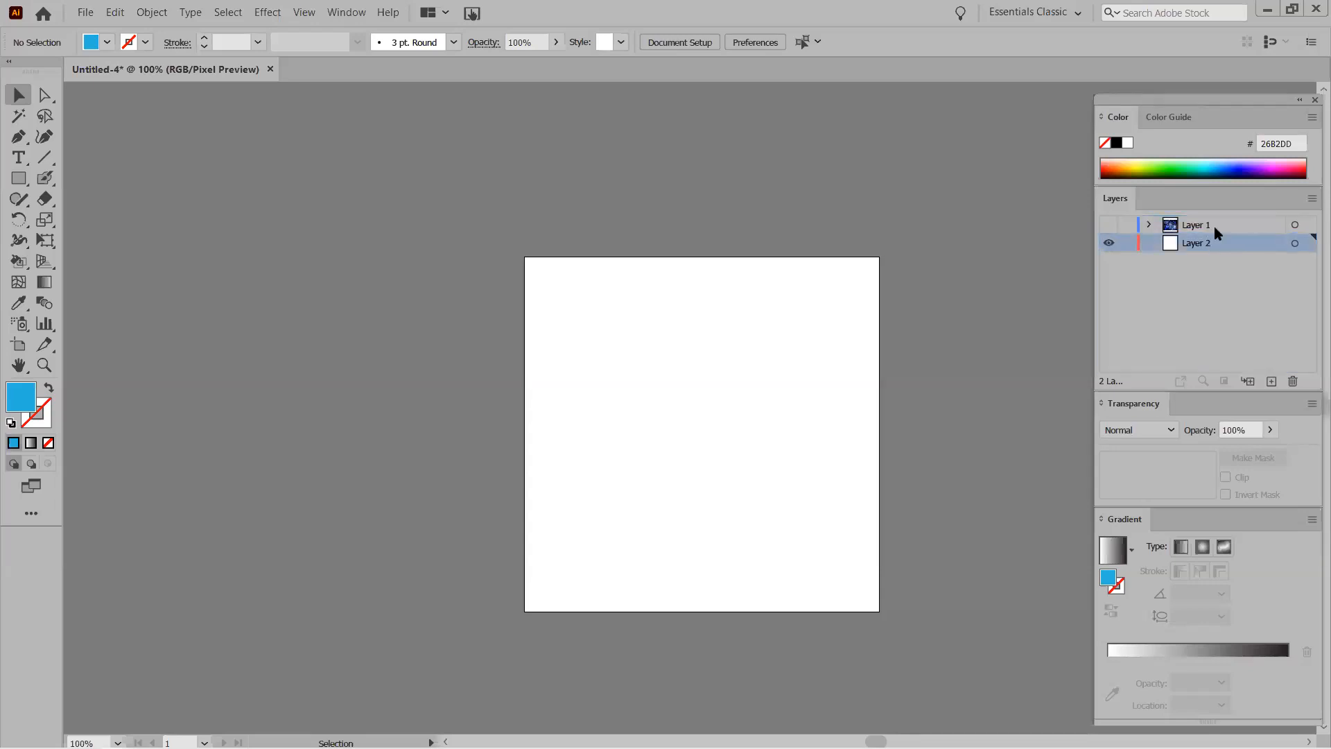
pyautogui.moveTo(1216, 247); pyautogui.dragTo(1213, 291)
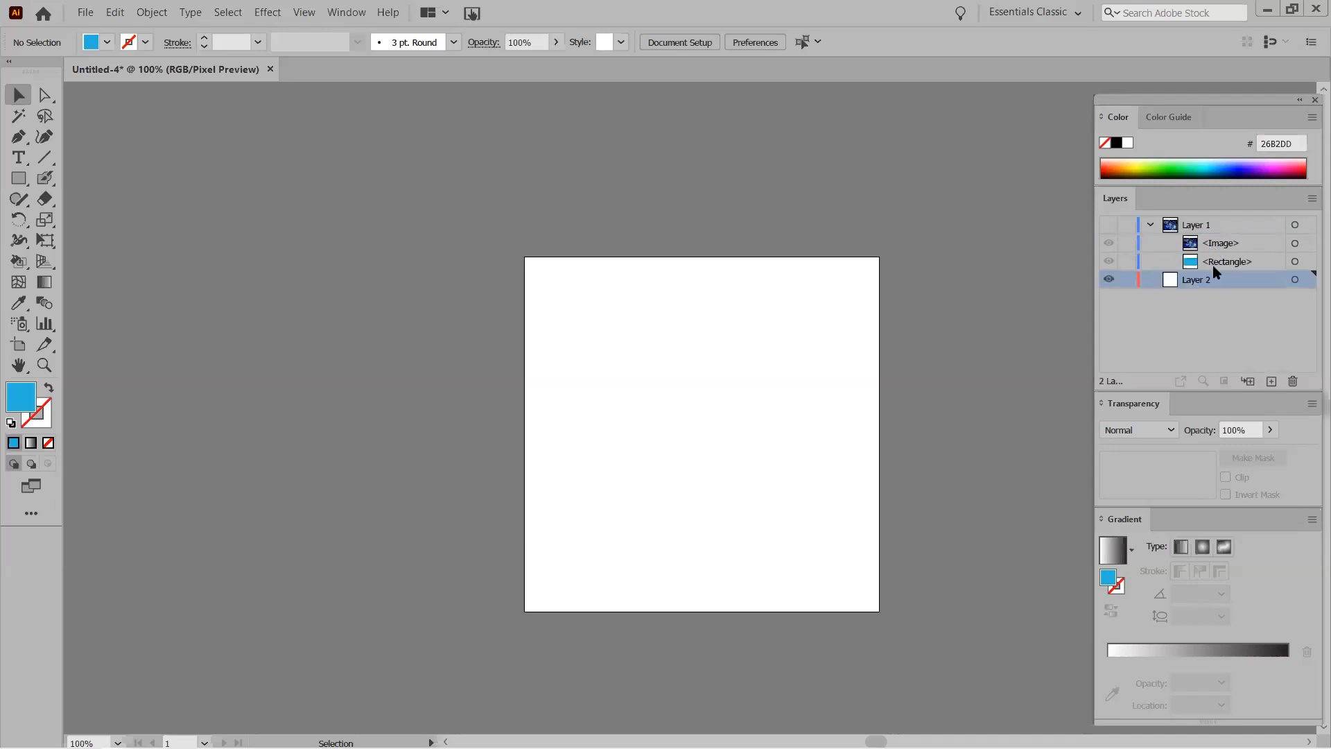
pyautogui.click(1151, 226)
pyautogui.moveTo(1194, 244); pyautogui.dragTo(1195, 231)
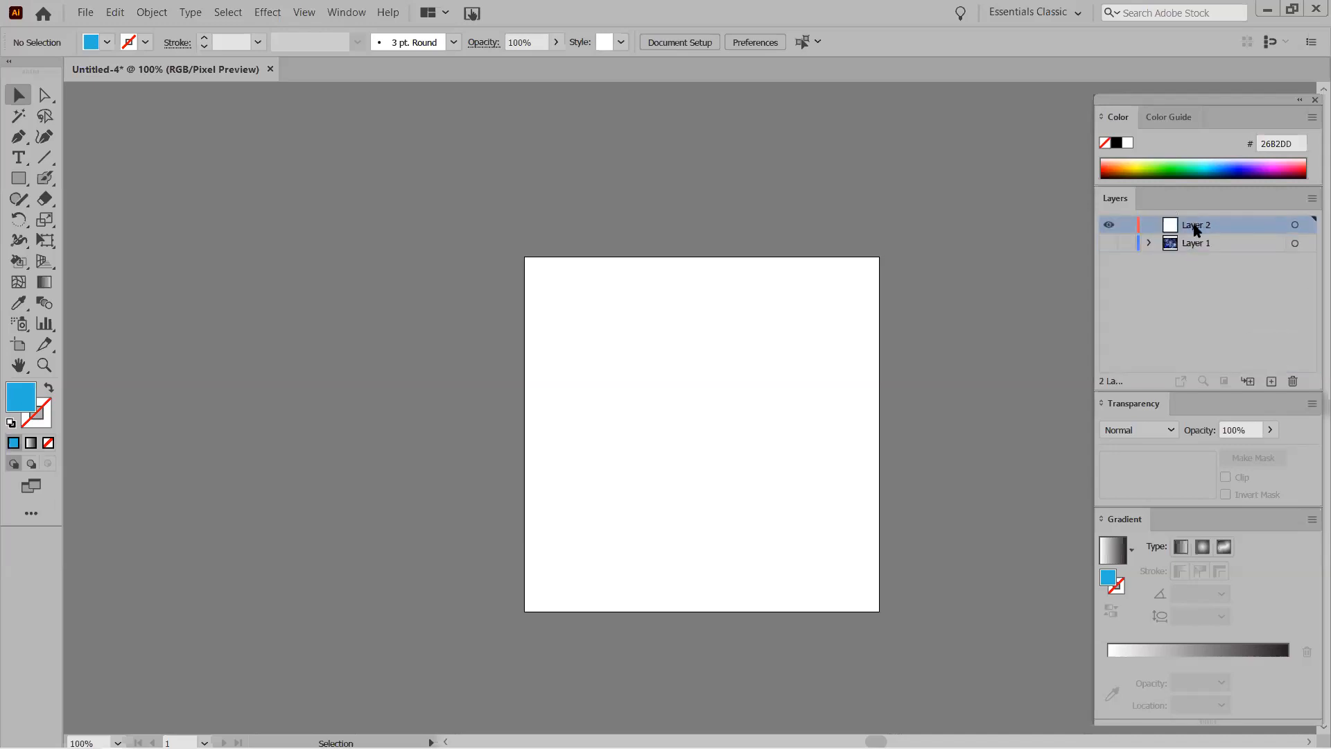
# Rename the top layer 'Clipping Mask 1' and the fireworks layer 'Clipping Mask 2'.
pyautogui.doubleClick(1196, 225)
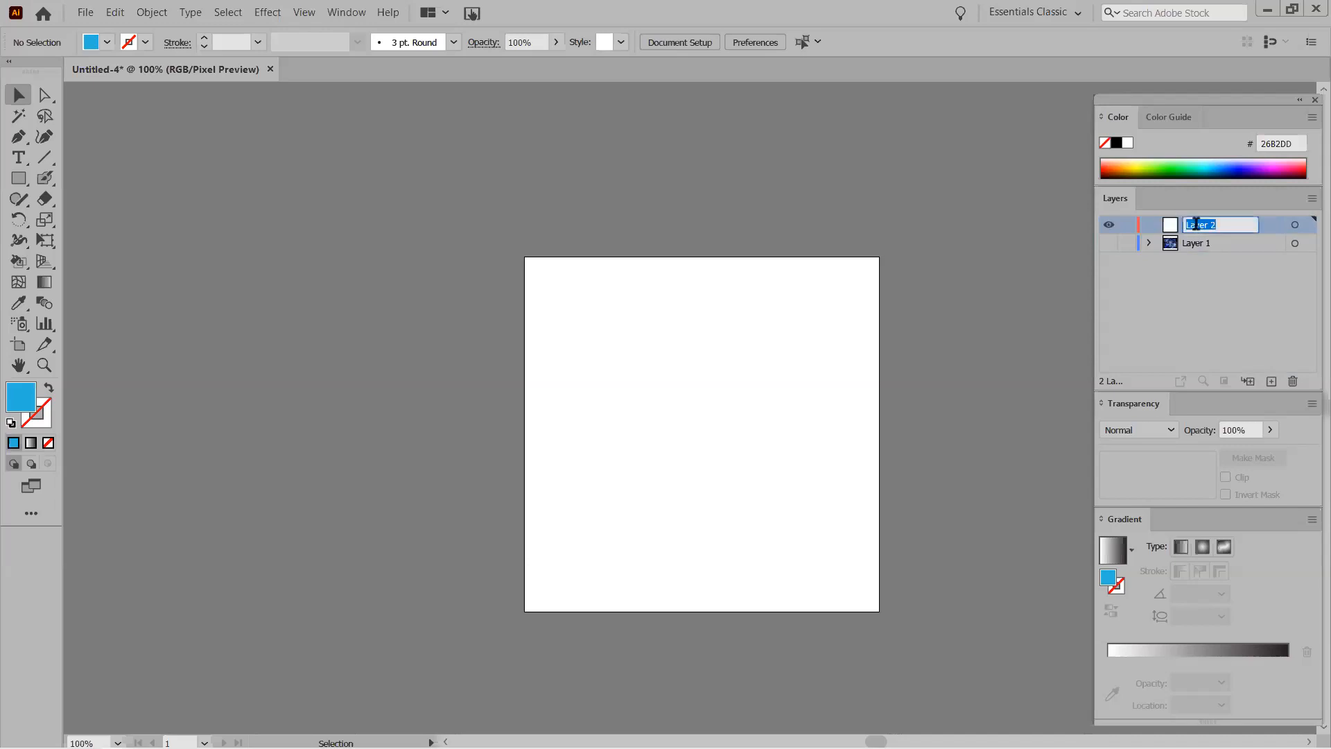
pyautogui.write('Clipping Mask 1')
pyautogui.click(1192, 243)
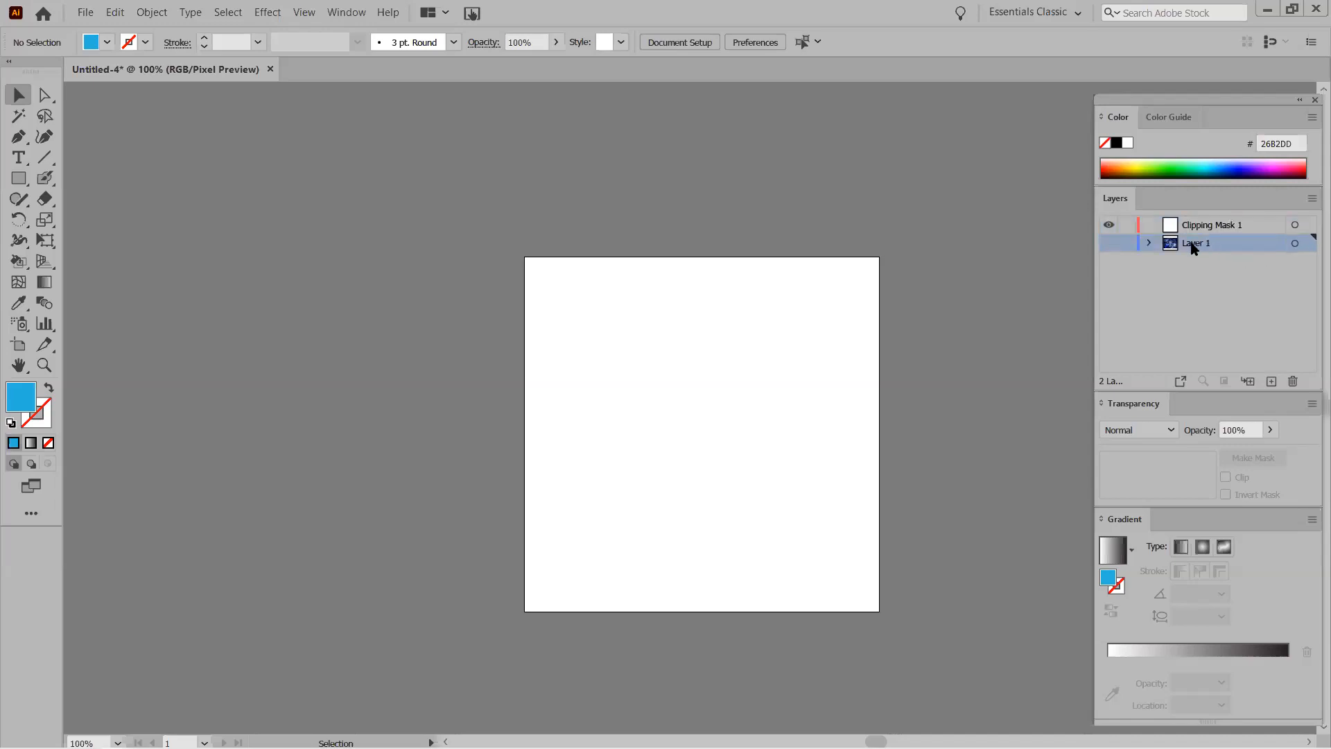
pyautogui.doubleClick(1193, 244)
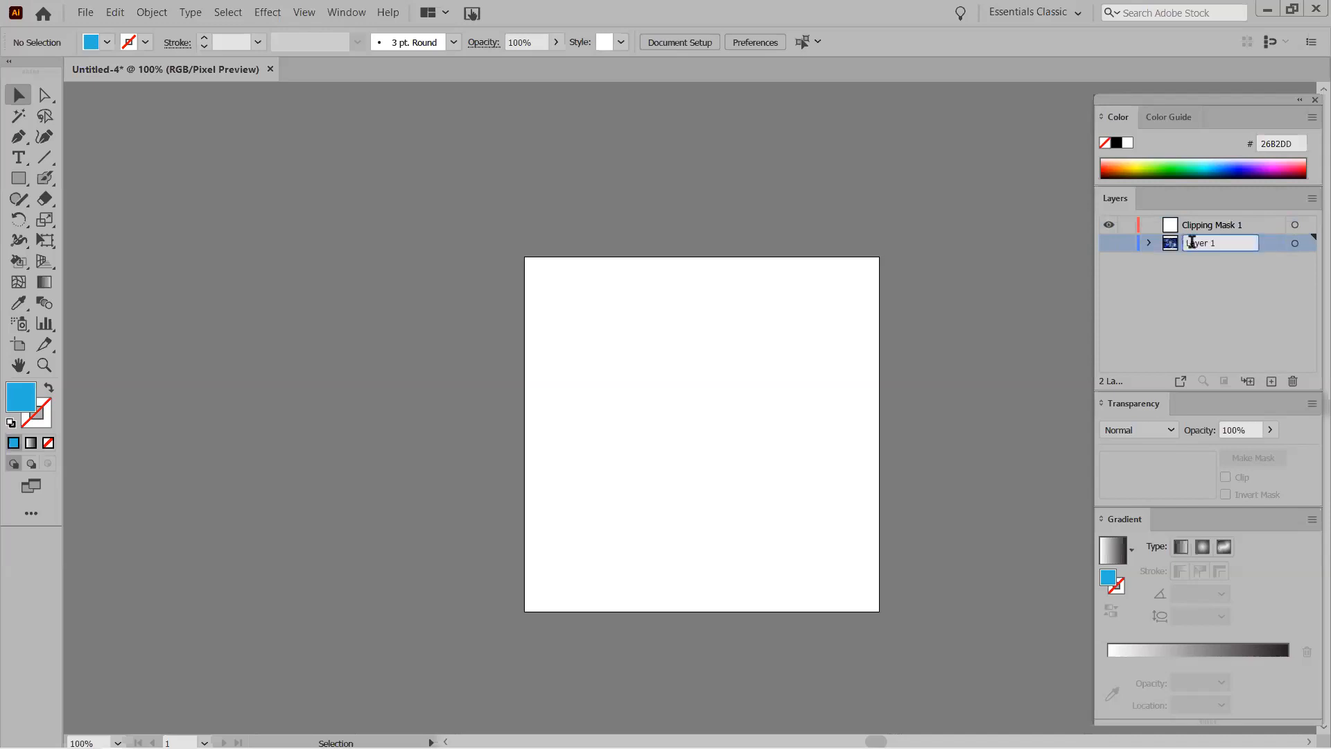
pyautogui.write('Ck')
pyautogui.write('ipping Mask')
pyautogui.write(' 2')
pyautogui.click(1212, 226)
pyautogui.doubleClick(1208, 221)
pyautogui.click(1171, 223)
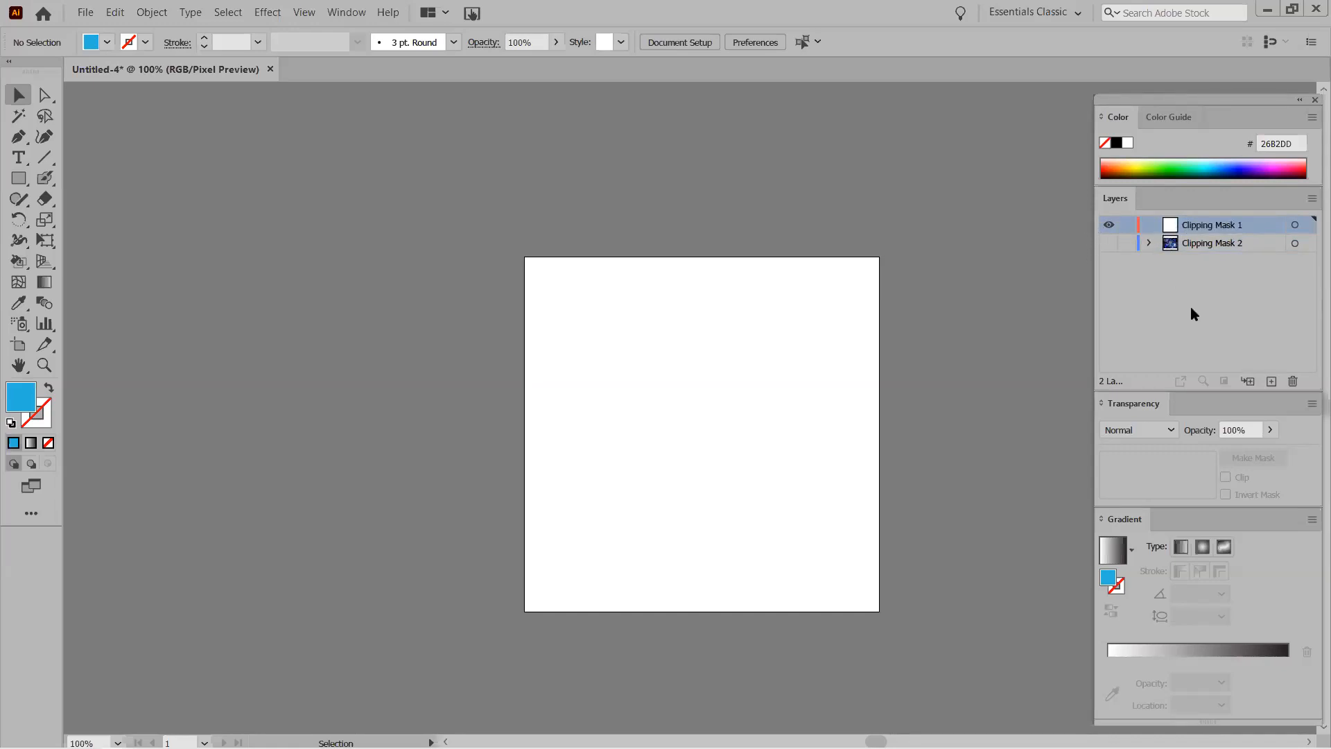
pyautogui.doubleClick(1212, 244)
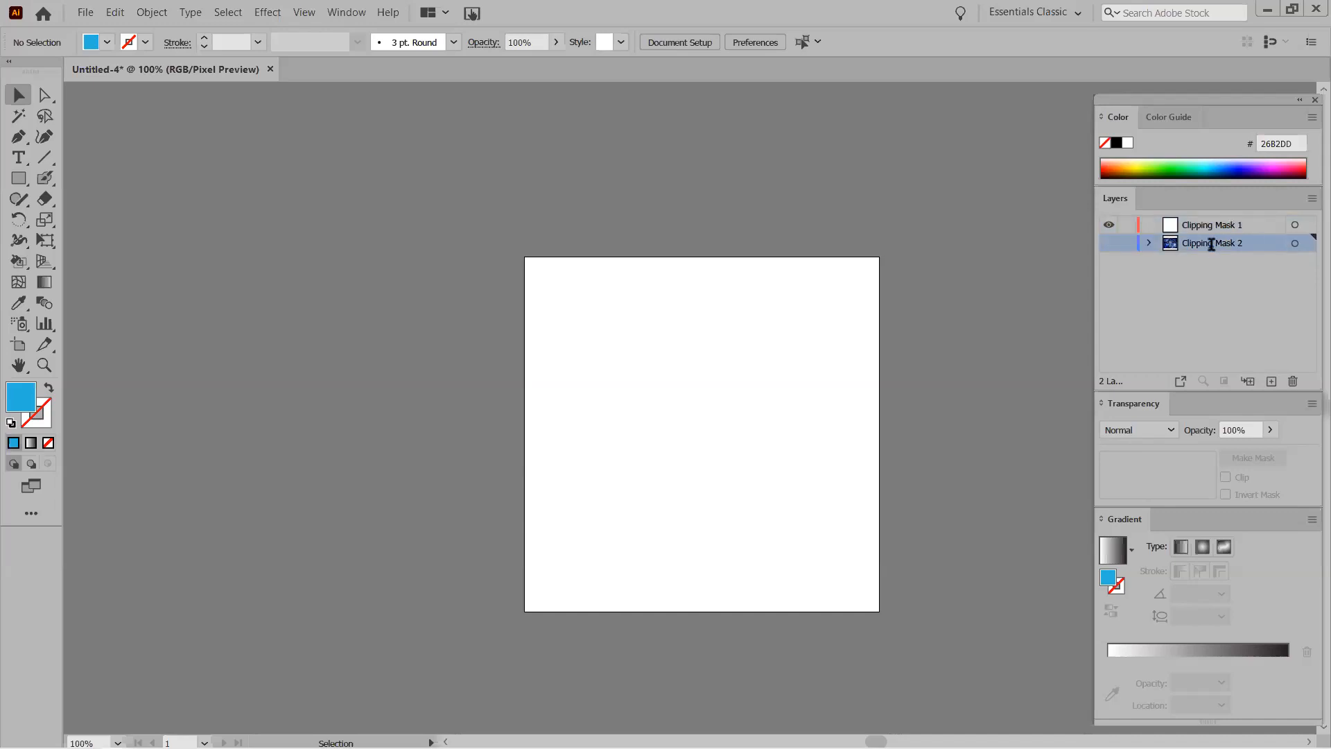
pyautogui.click(1269, 244)
pyautogui.click(1253, 226)
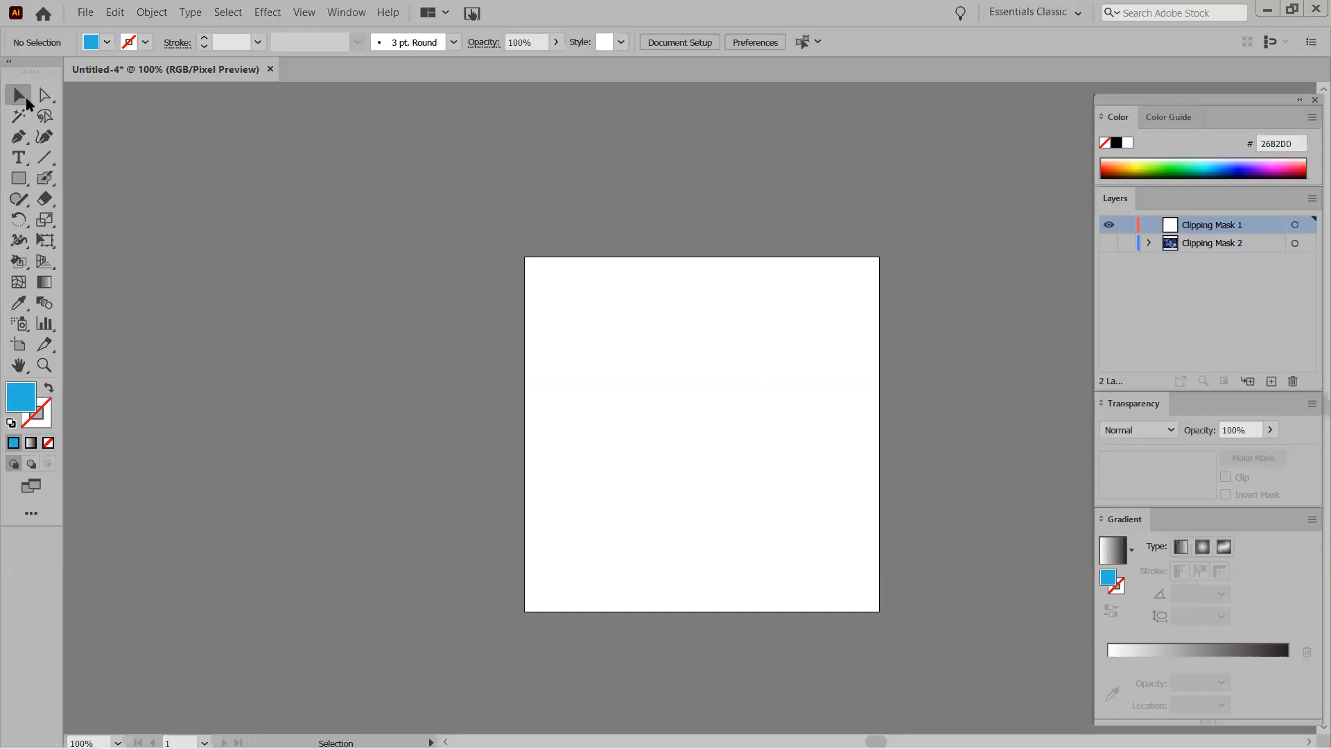
# Place sunset.jpg on Clipping Mask 1, sized from the artboard's top-left corner to its right edge.
pyautogui.press('ctrl')
pyautogui.hotkey('ctrl', 'shift', 'p')
pyautogui.scroll(-3, 483, 431)
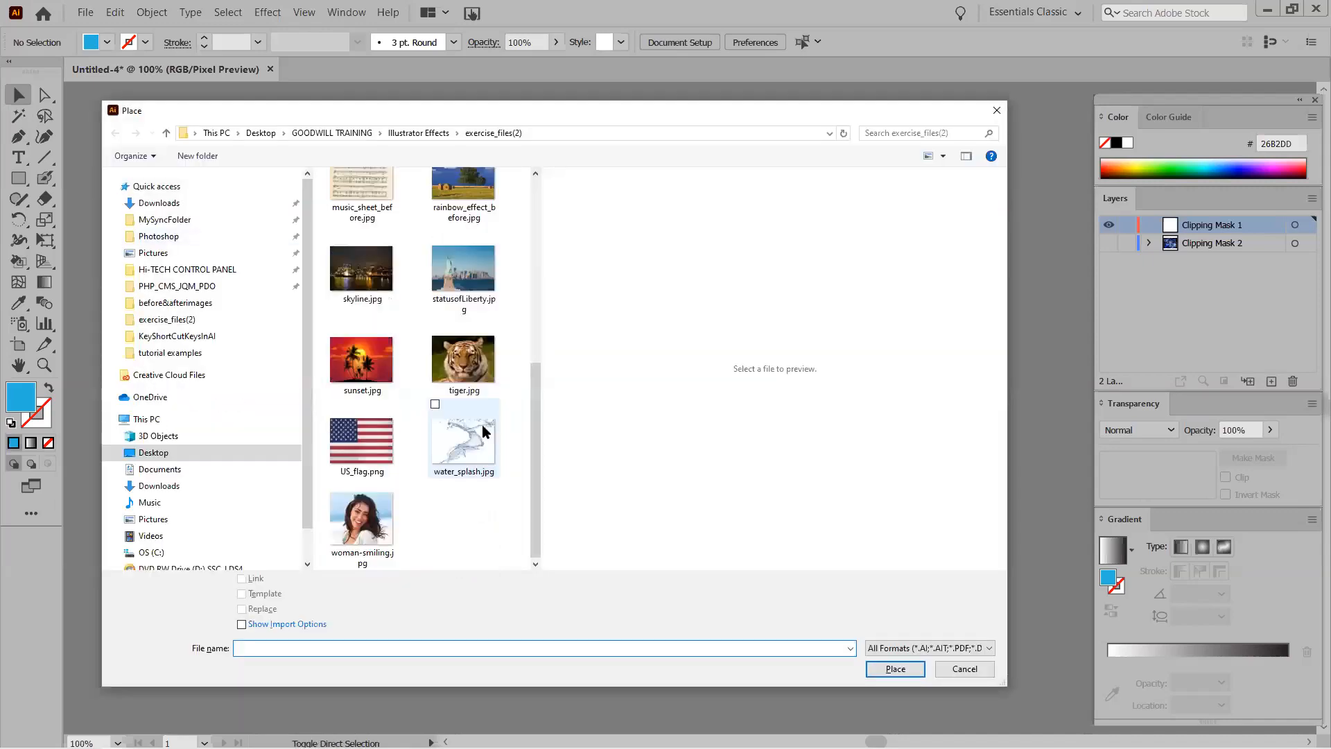
pyautogui.doubleClick(362, 364)
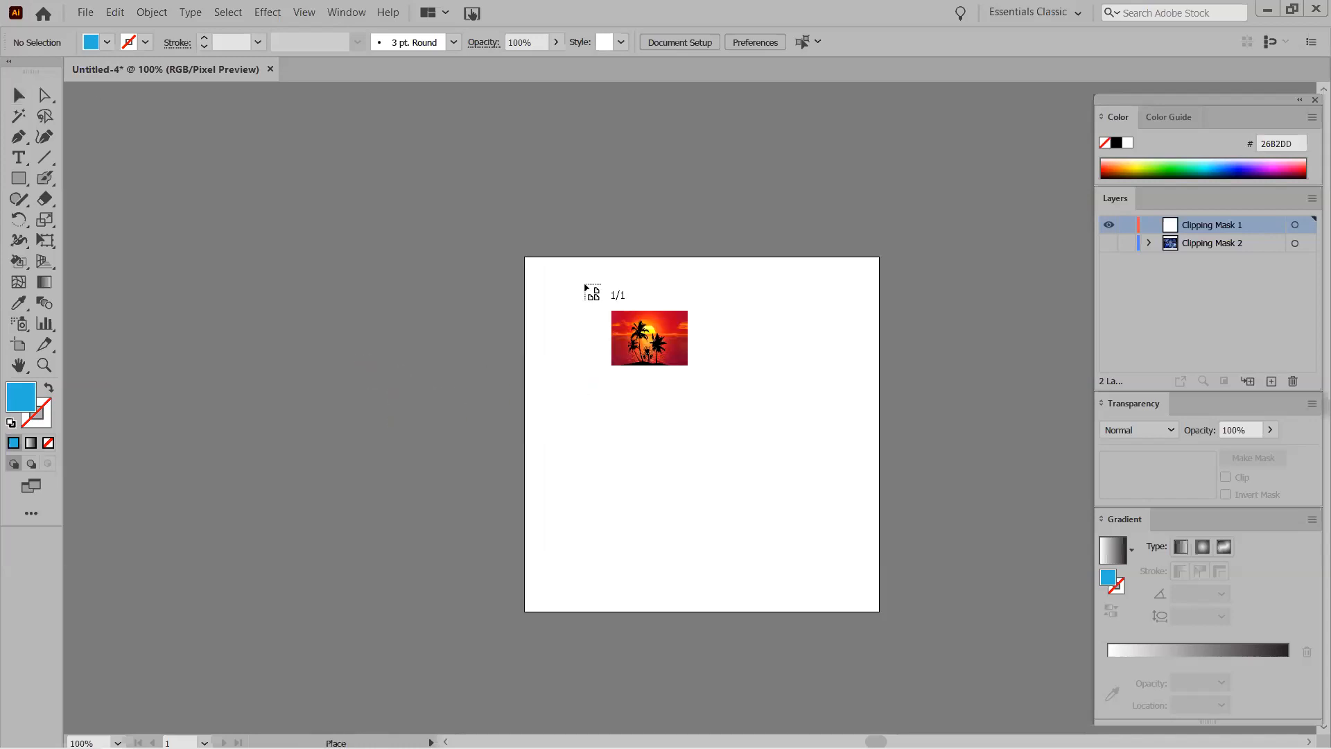
pyautogui.moveTo(525, 258); pyautogui.dragTo(879, 607)
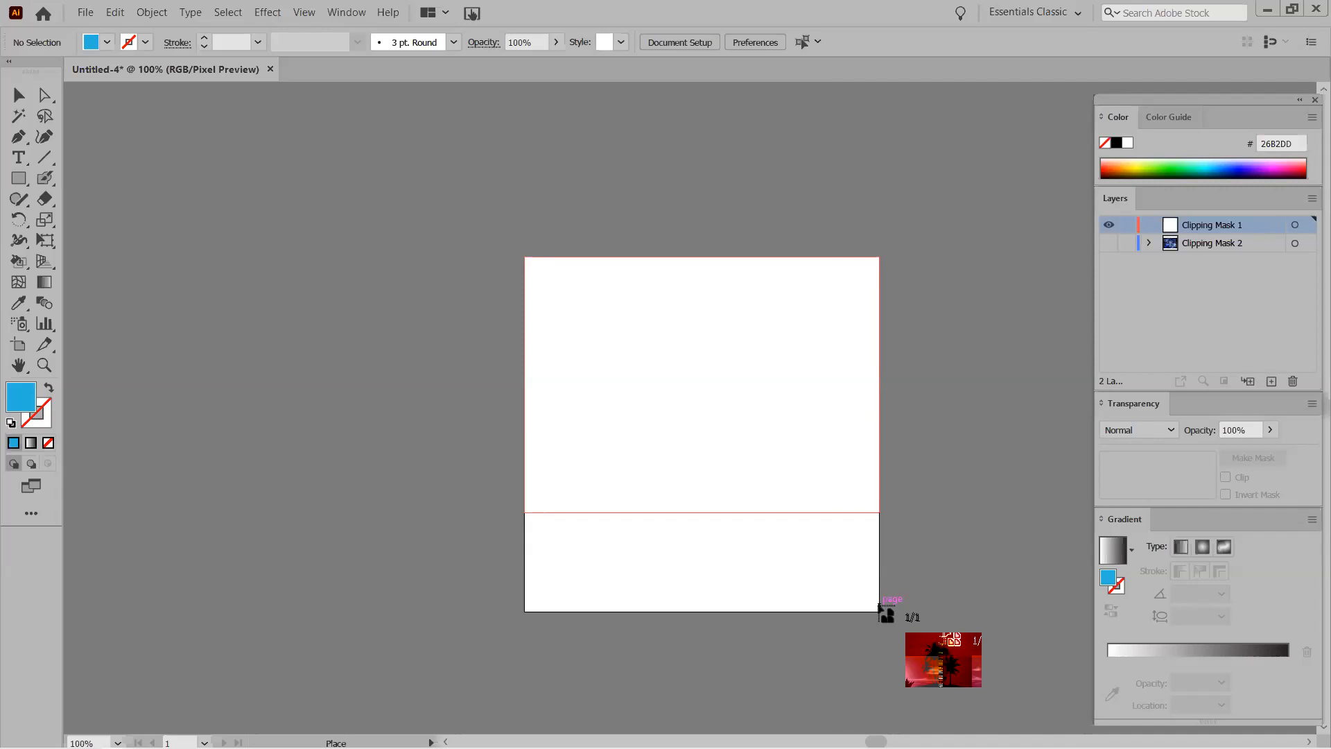
pyautogui.moveTo(879, 607); pyautogui.dragTo(879, 607)
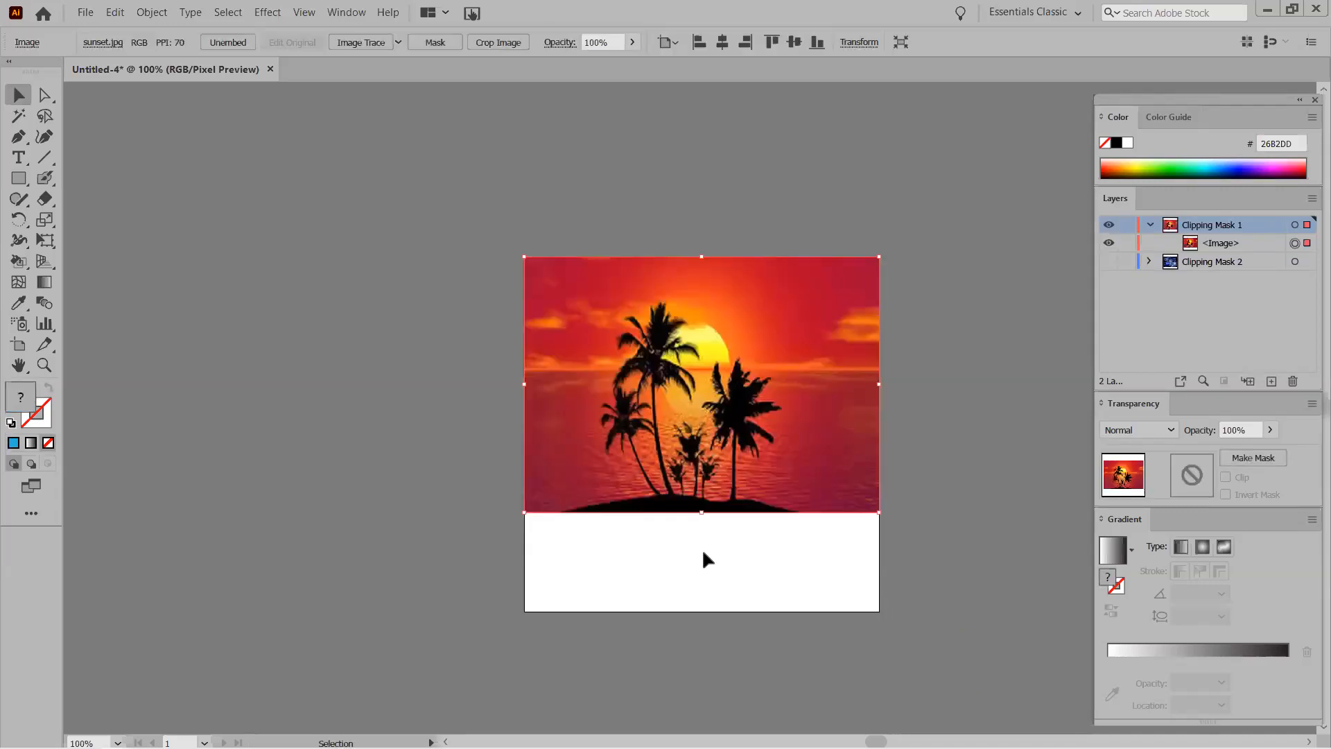
# Shrink the artboard so its bottom edge meets the bottom of the sunset image.
pyautogui.hotkey('shift', 'o')
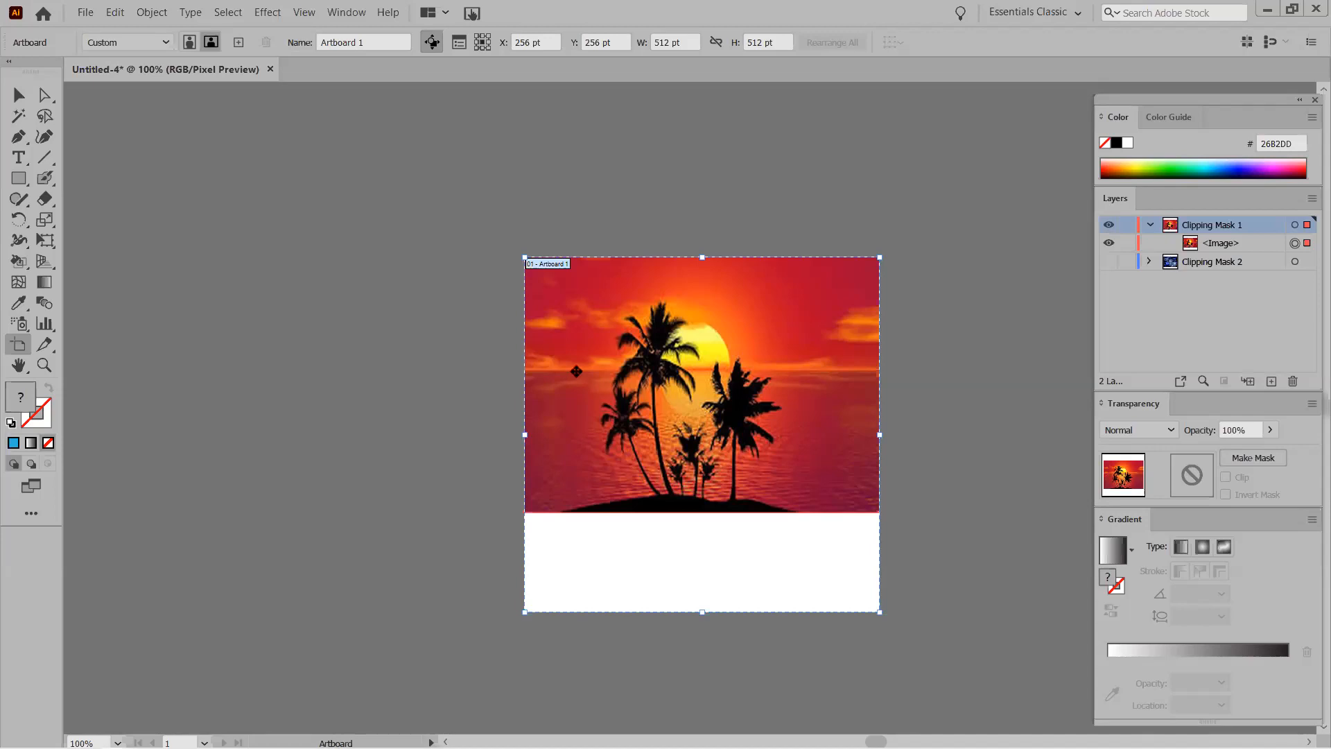
pyautogui.moveTo(704, 612); pyautogui.dragTo(695, 514)
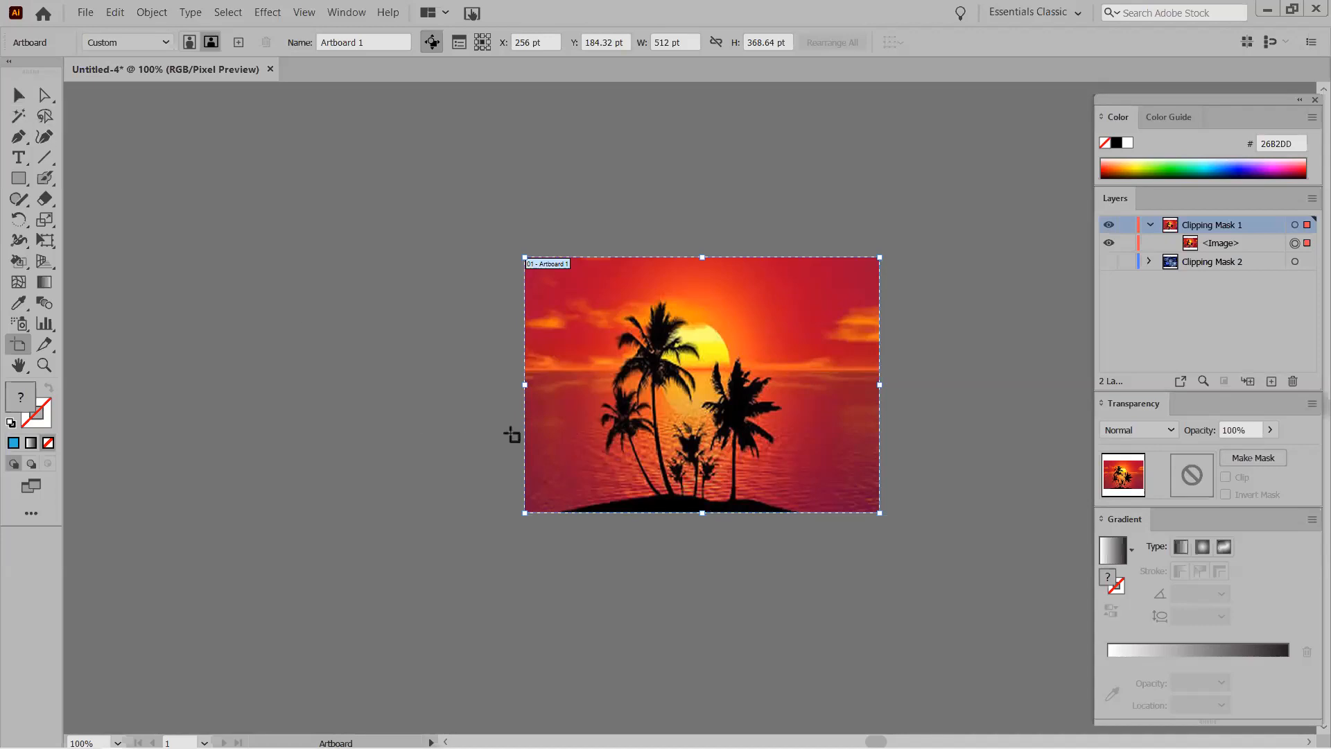
pyautogui.press('v')
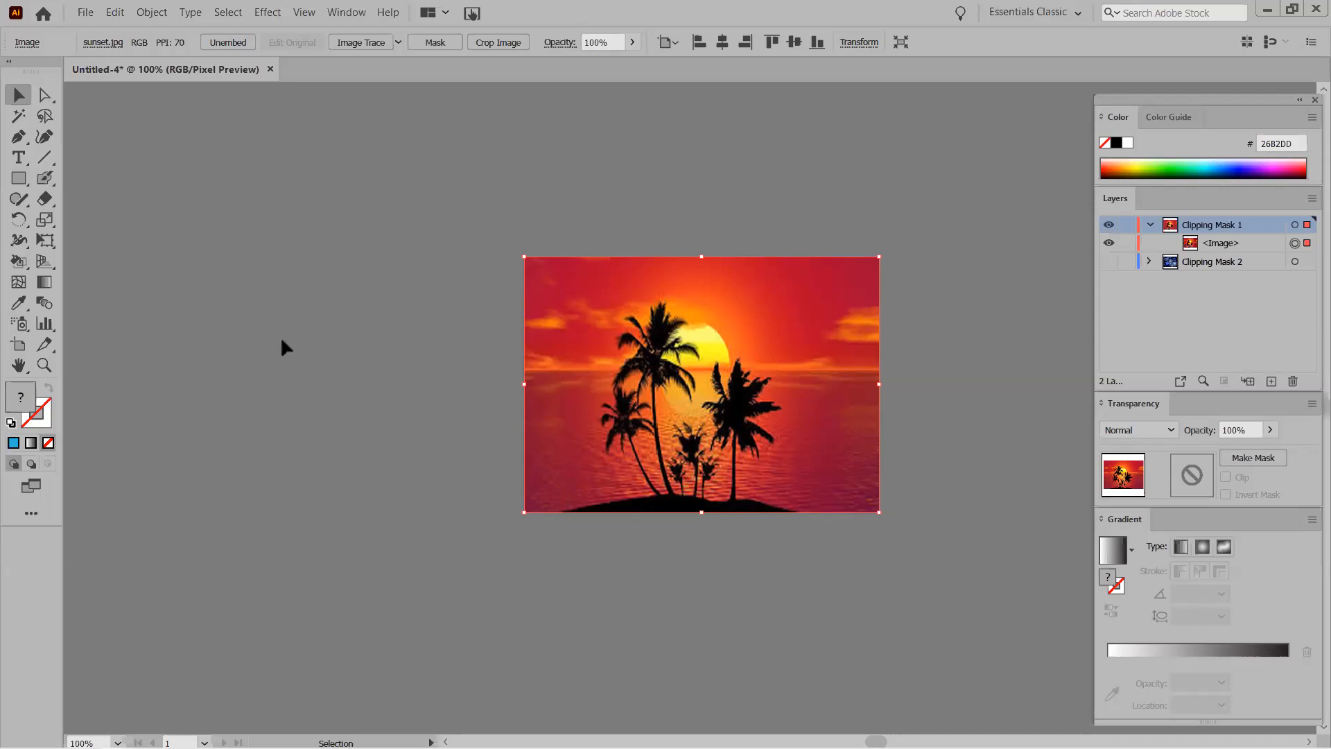
pyautogui.press('a')
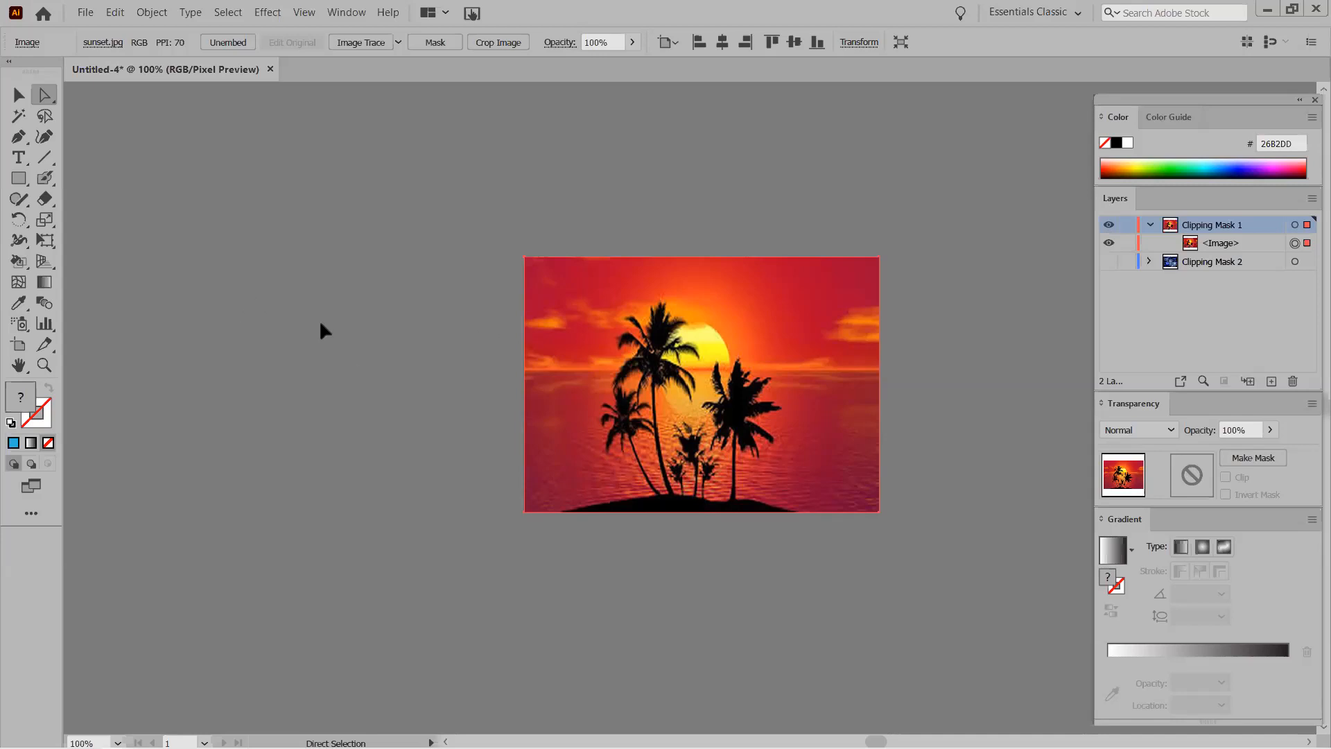
# Type the text 'hawaiivv' over the palm trees.
pyautogui.press('t')
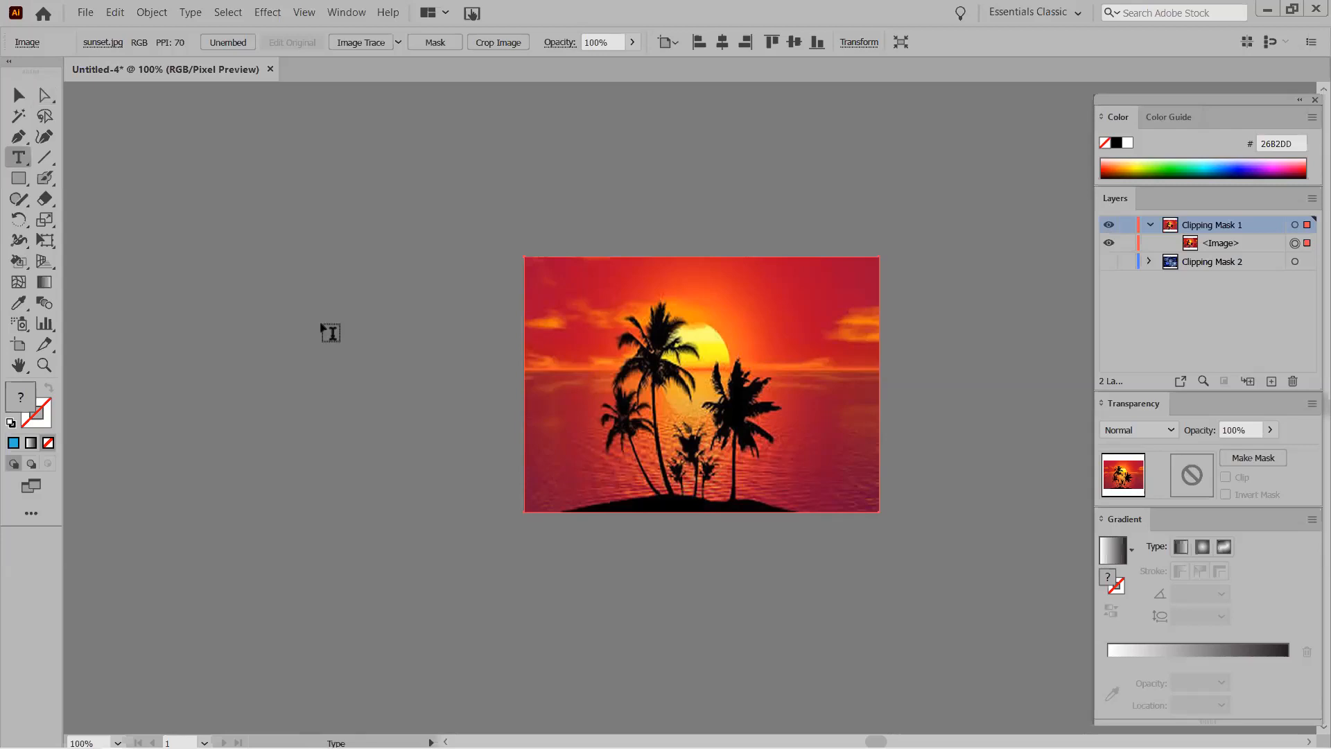
pyautogui.click(638, 389)
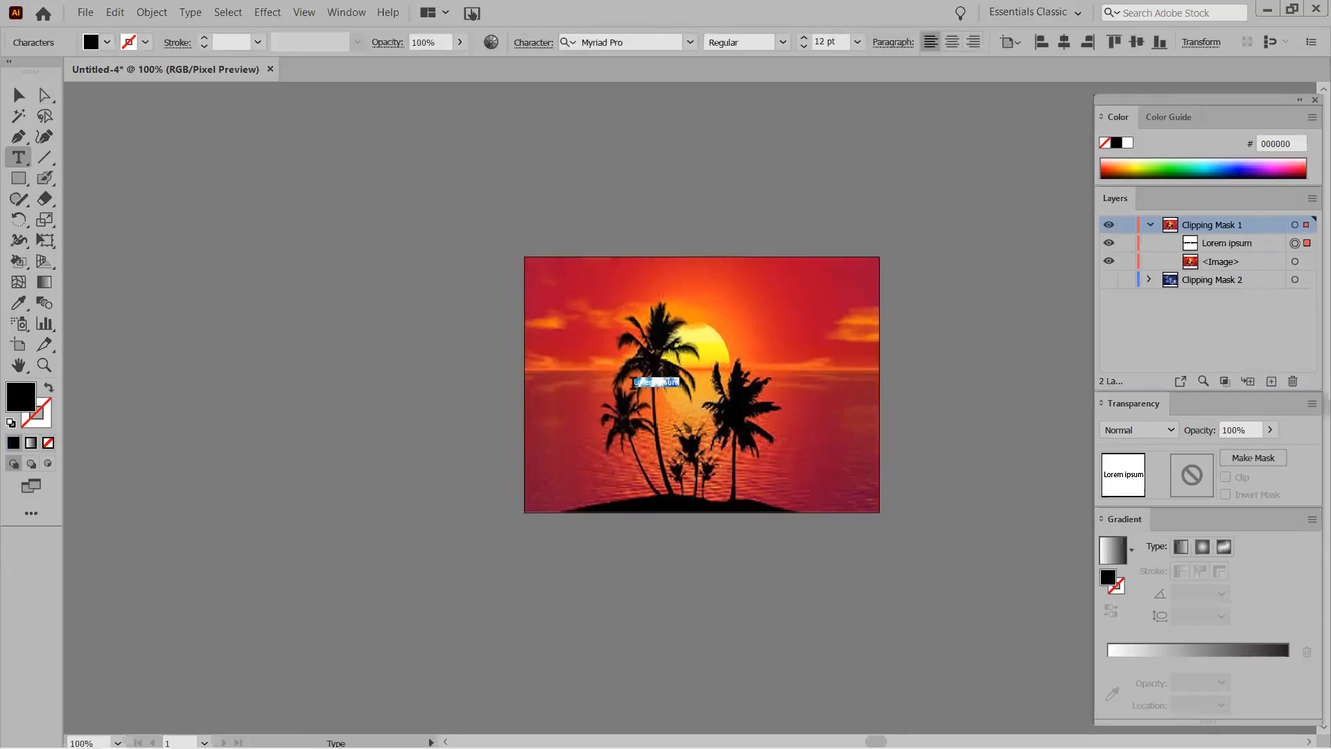
pyautogui.write('h')
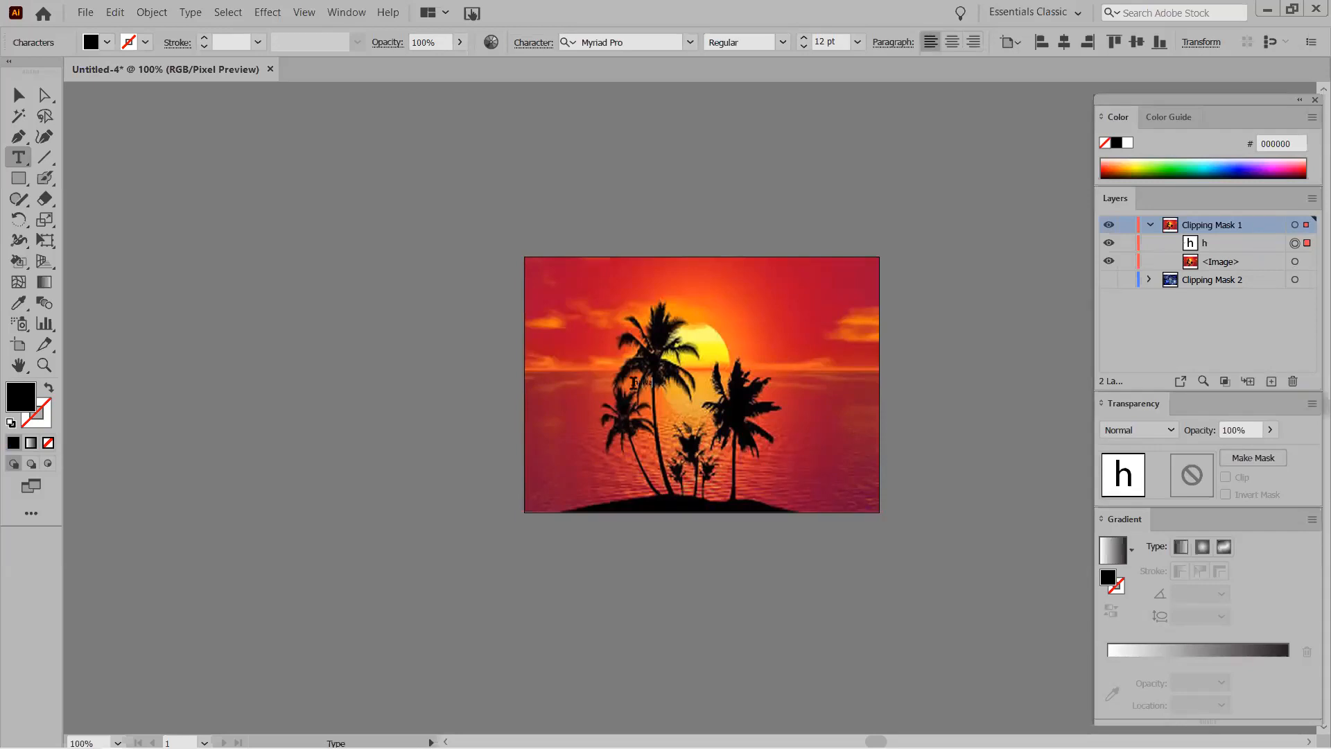
pyautogui.write('awa')
pyautogui.write('iiv')
pyautogui.click(1222, 248)
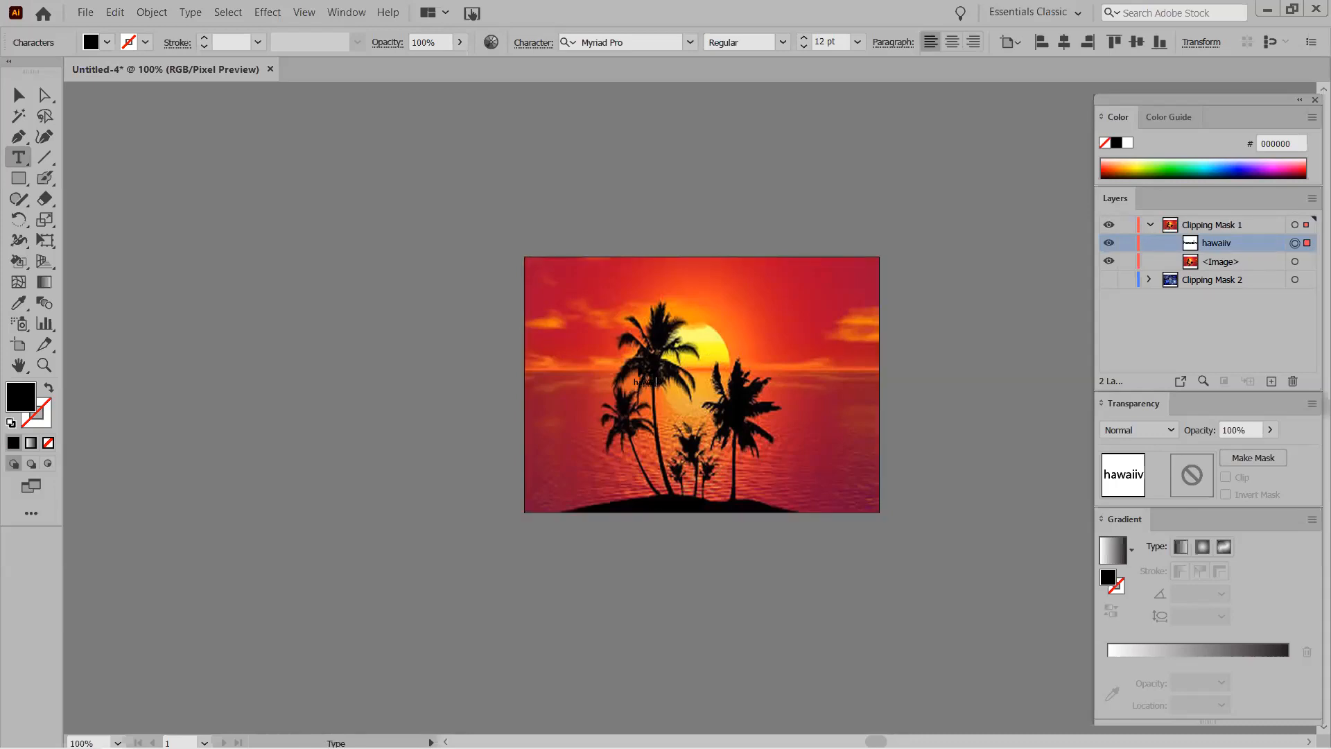
pyautogui.write('v')
# Scale the hawaiivv text up to roughly 75 pt.
pyautogui.click(19, 95)
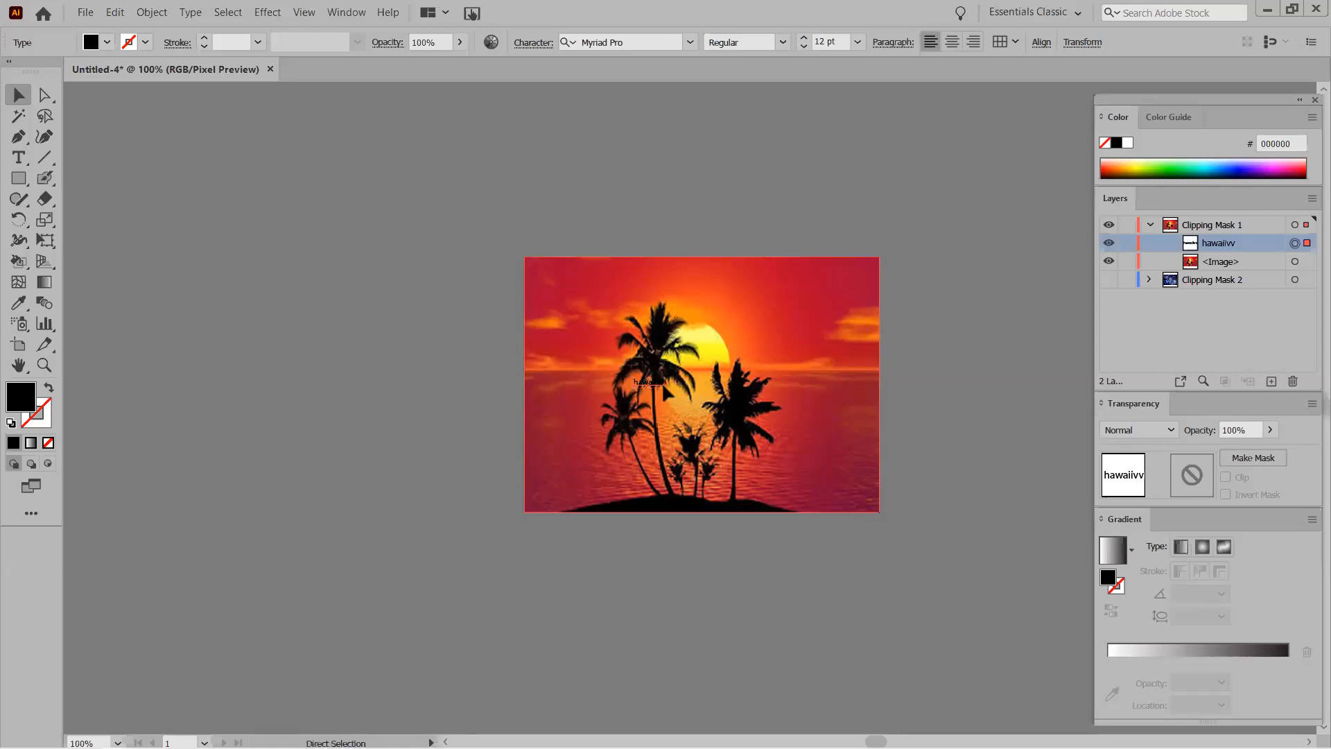
pyautogui.click(666, 394)
pyautogui.click(663, 387)
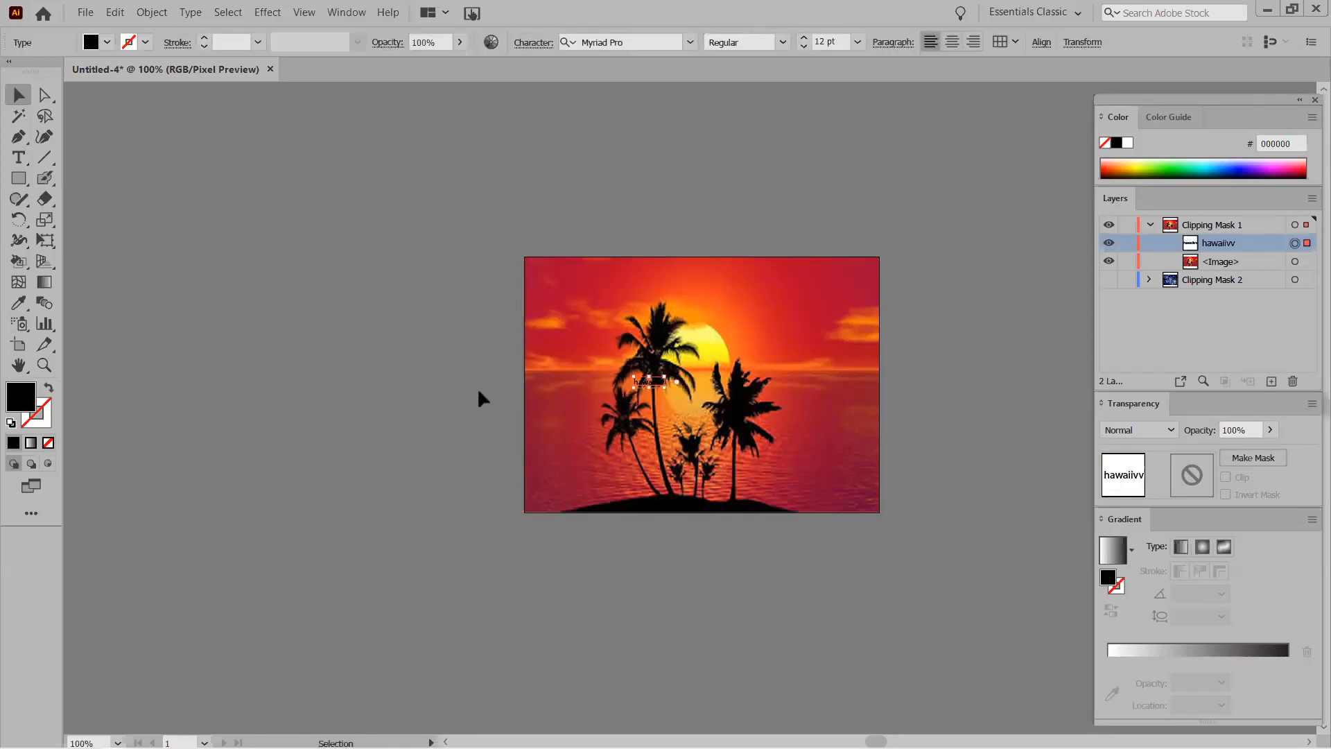
pyautogui.moveTo(667, 390); pyautogui.dragTo(817, 441)
# Replace the text's wording with 'HAWAII'.
pyautogui.doubleClick(736, 415)
pyautogui.doubleClick(709, 406)
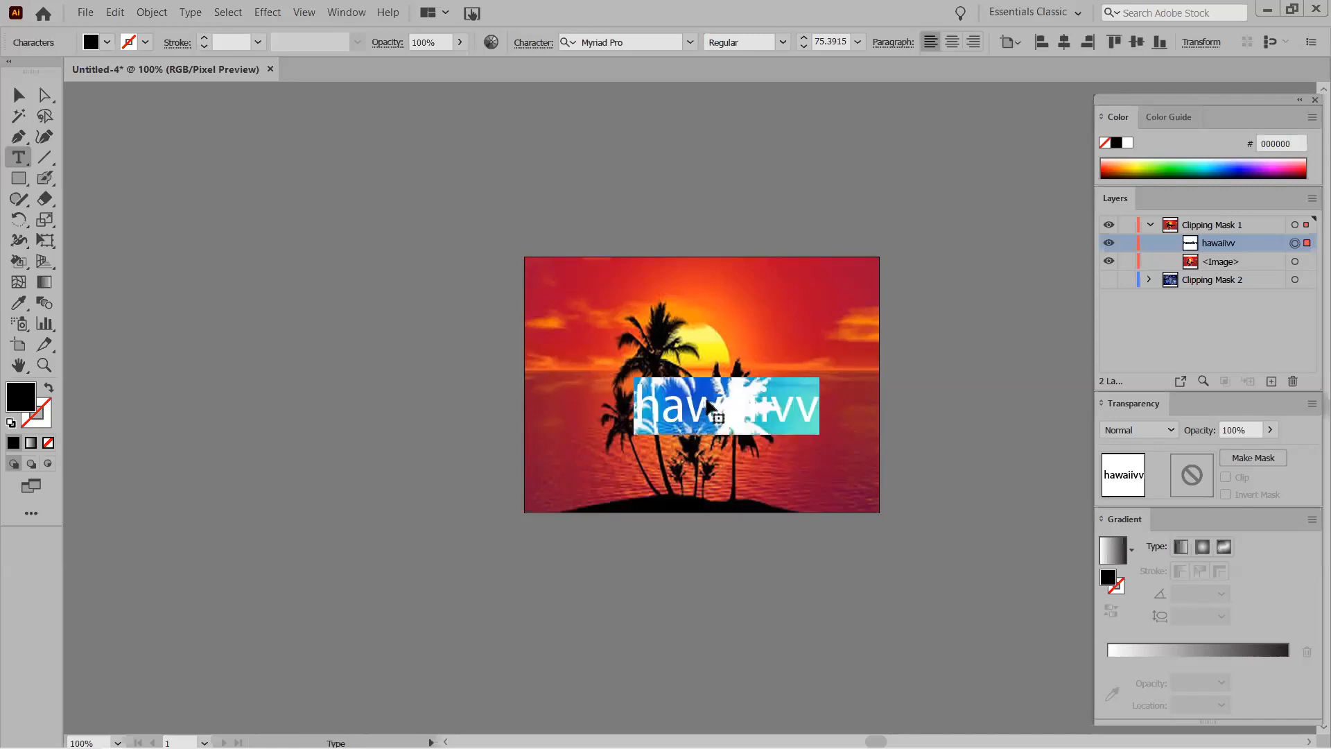
pyautogui.press('BackSpace')
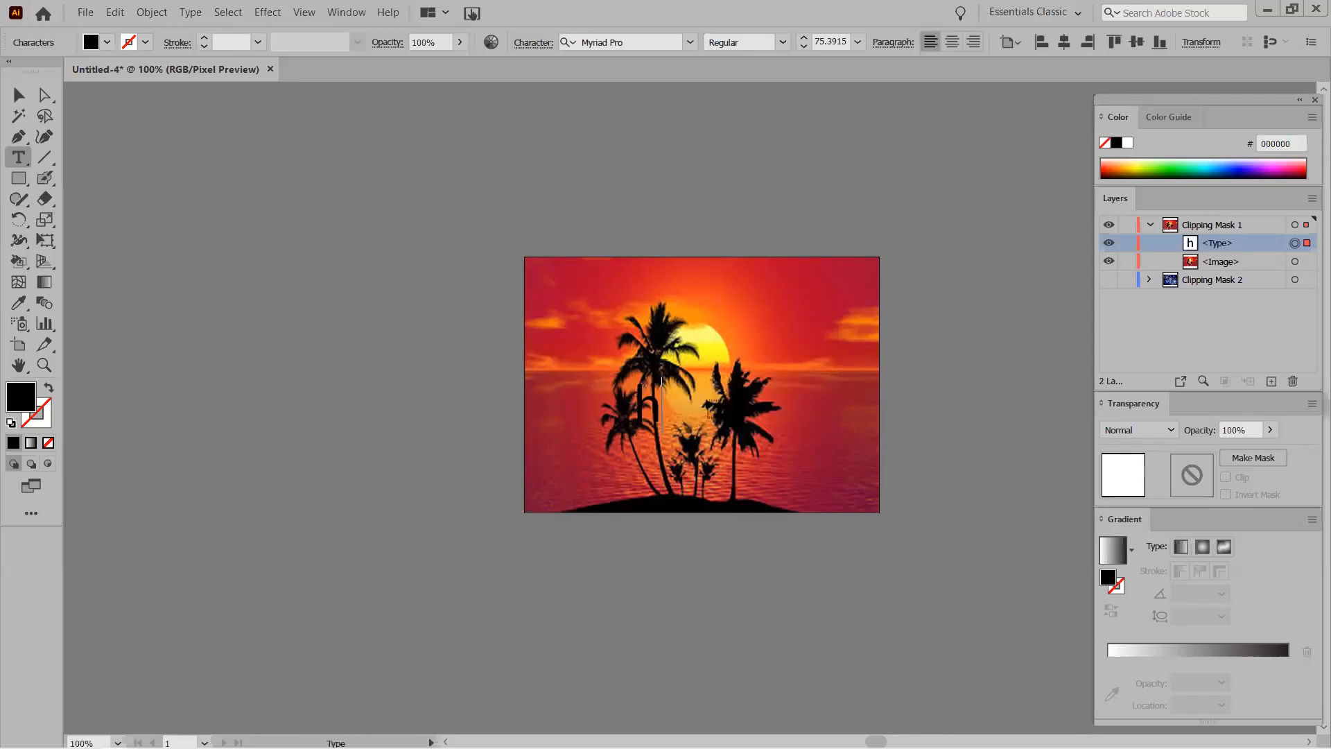
pyautogui.write('HQ')
pyautogui.press('BackSpace')
pyautogui.write('AWAII')
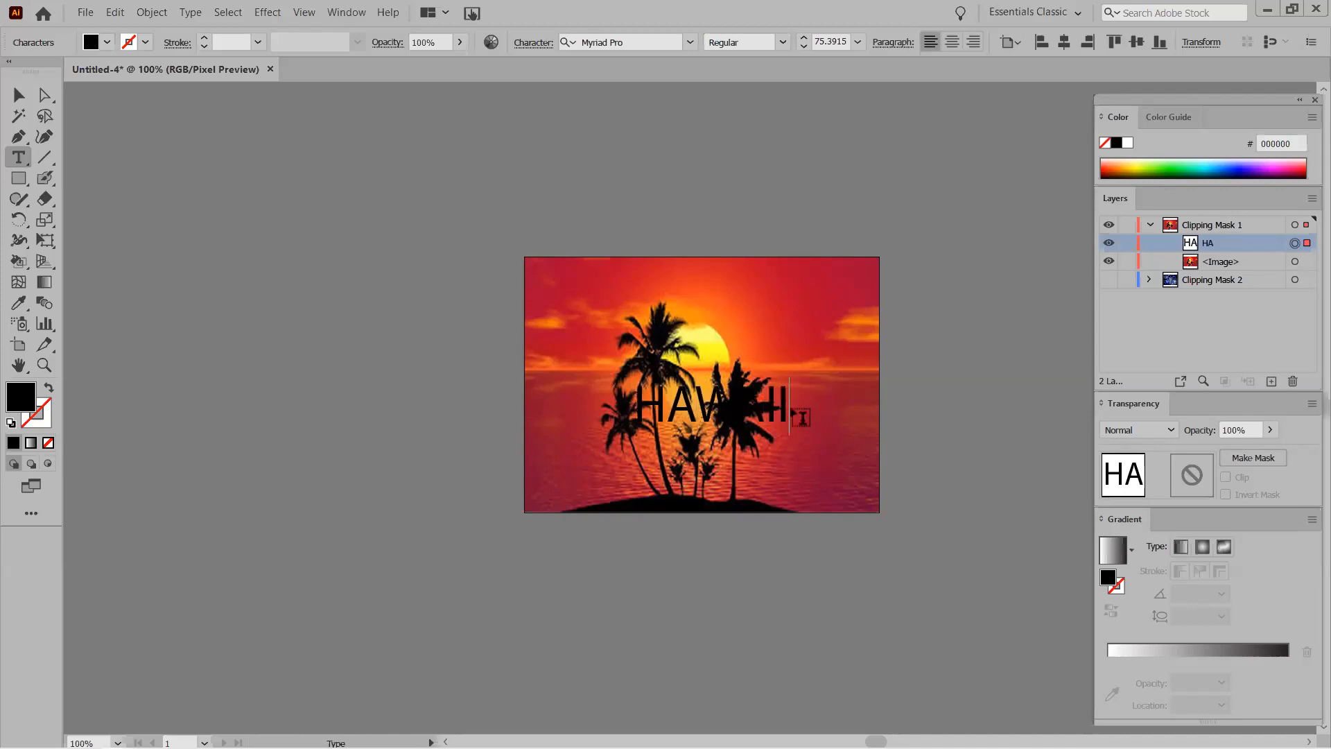
pyautogui.write('V')
pyautogui.press('BackSpace')
pyautogui.write('V')
pyautogui.press('BackSpace')
# Move HAWAII up over the sun and enlarge it to about 152 pt.
pyautogui.click(18, 95)
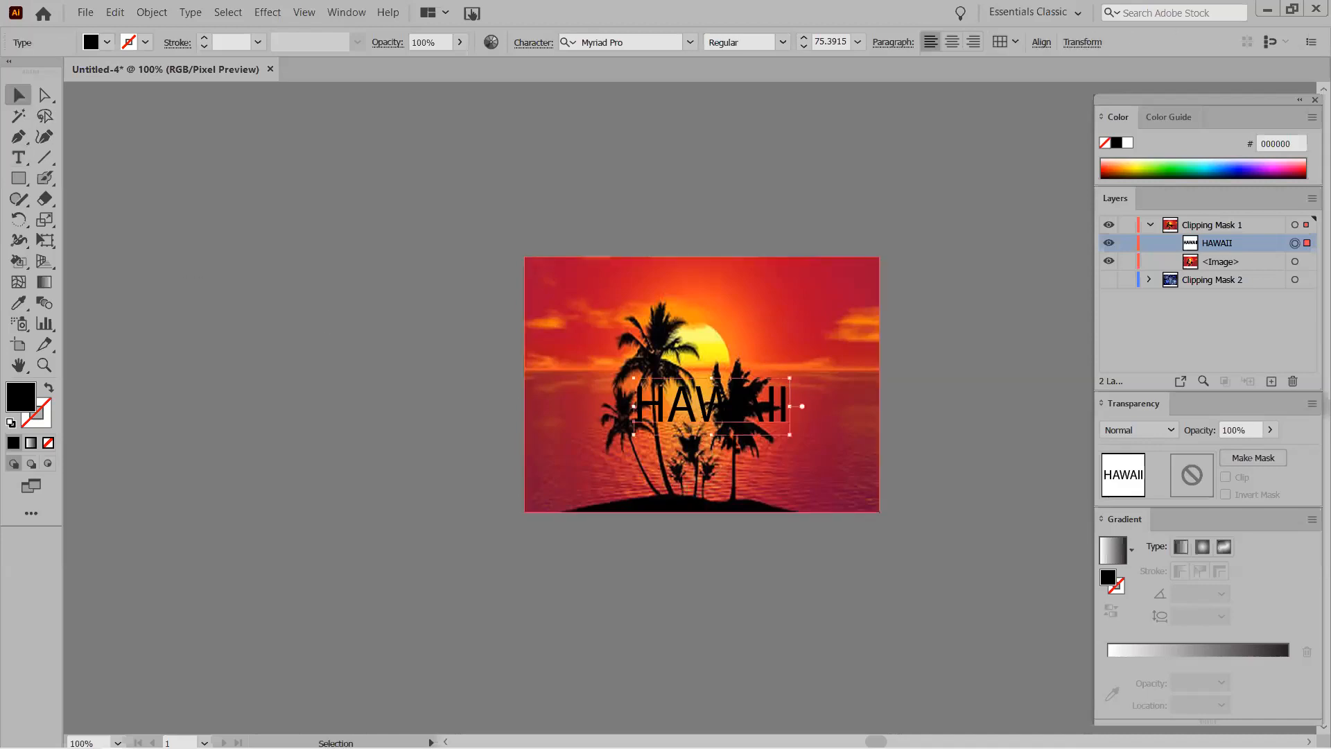
pyautogui.moveTo(700, 416); pyautogui.dragTo(692, 374)
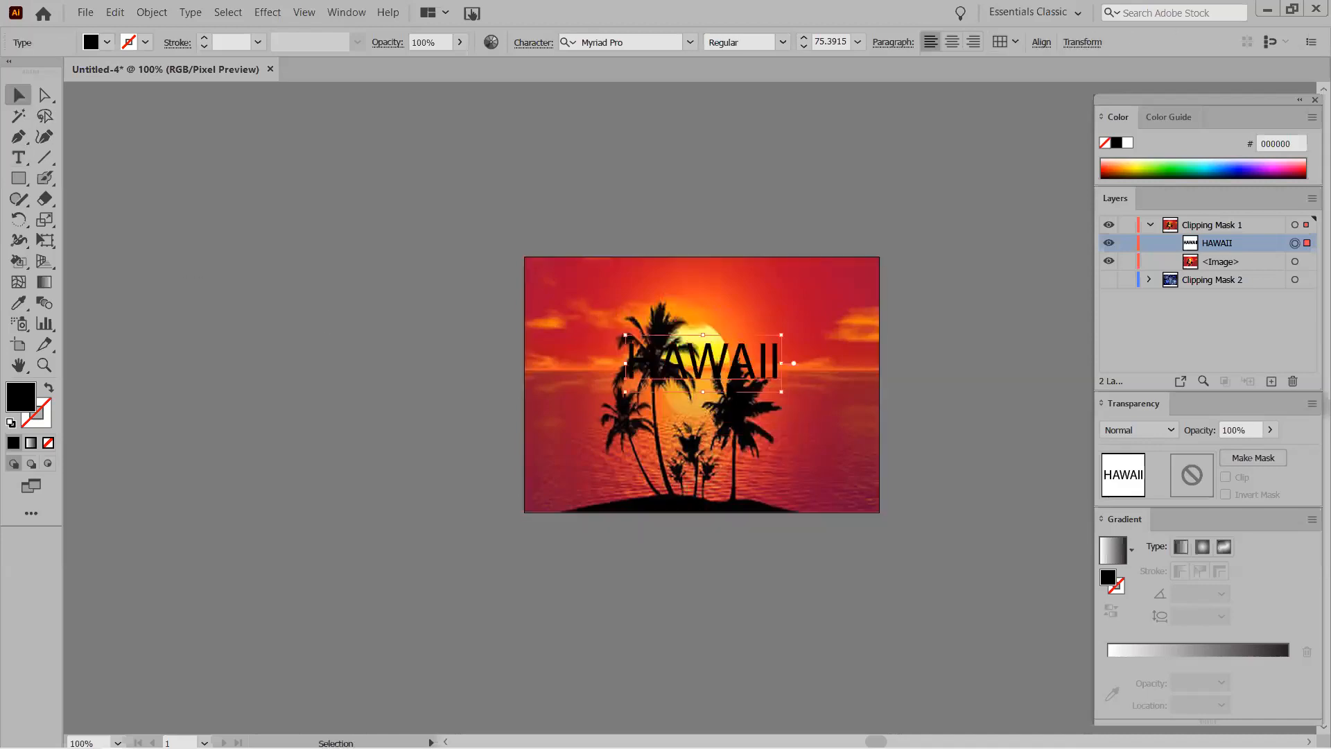
pyautogui.moveTo(783, 392); pyautogui.dragTo(943, 485)
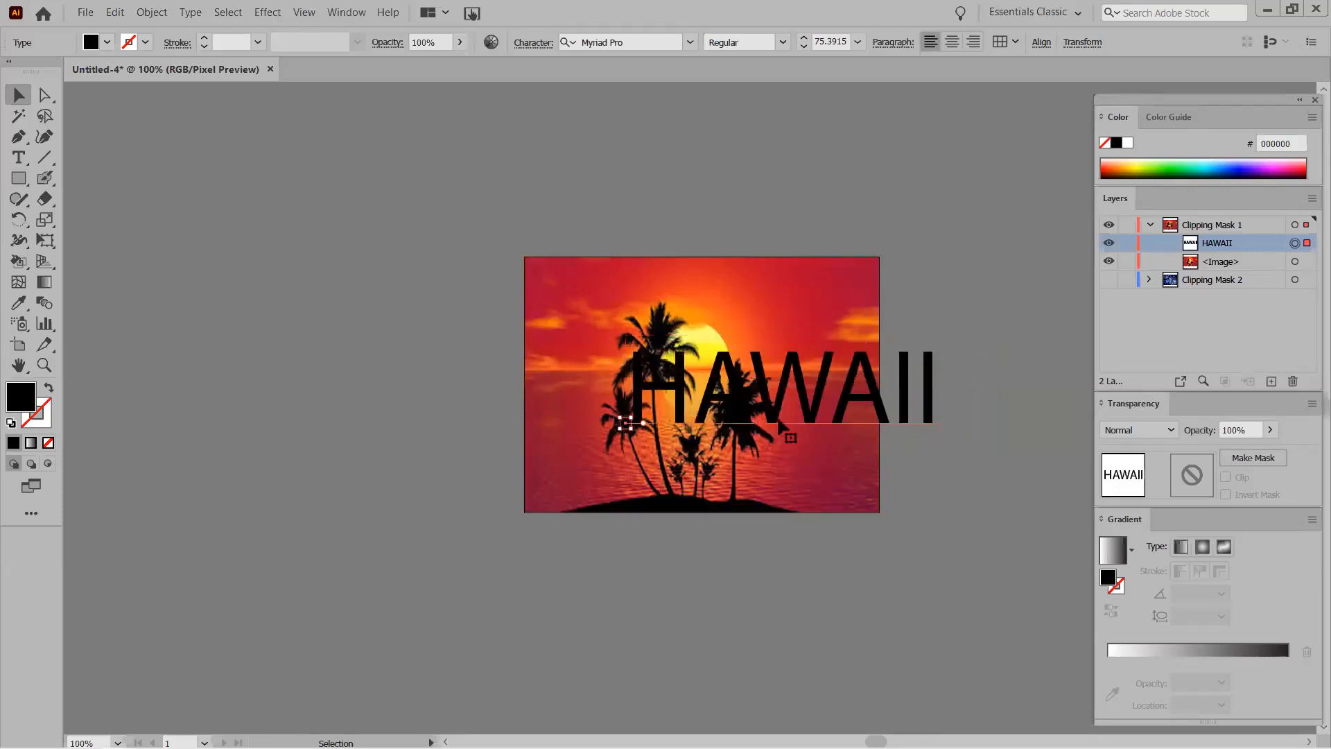
pyautogui.press('t')
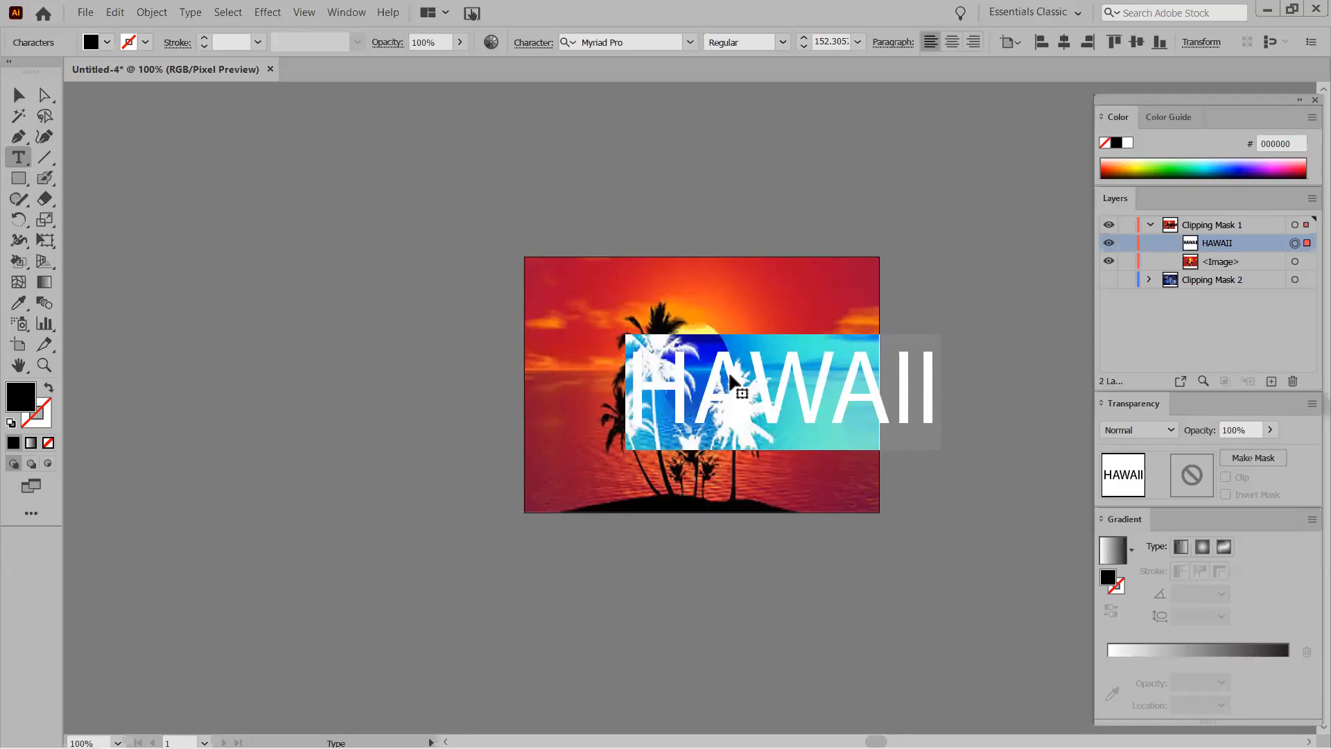
# Change the HAWAII text's font to Impact in the Character panel (Ctrl+T).
pyautogui.keyDown('ctrl'); pyautogui.click(730, 380); pyautogui.keyUp('ctrl')
pyautogui.hotkey('ctrl', 't')
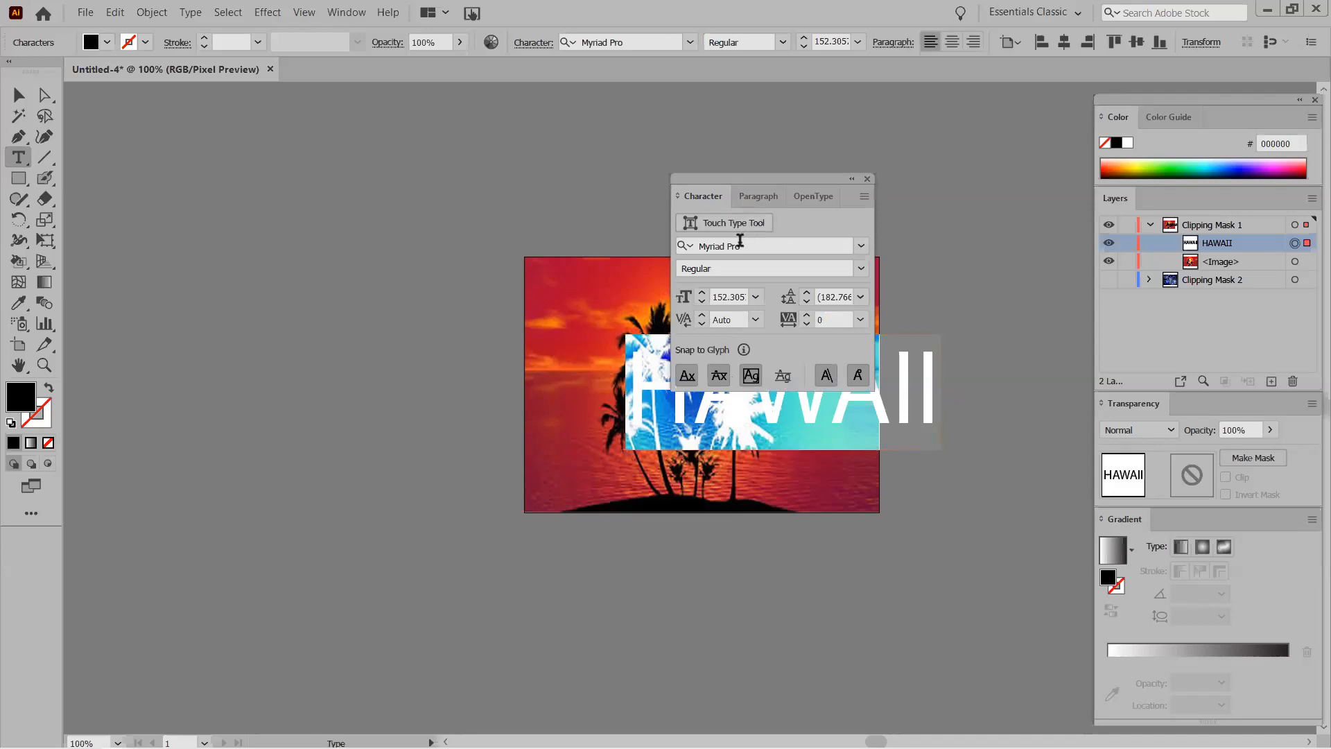
pyautogui.click(737, 251)
pyautogui.write('IMP')
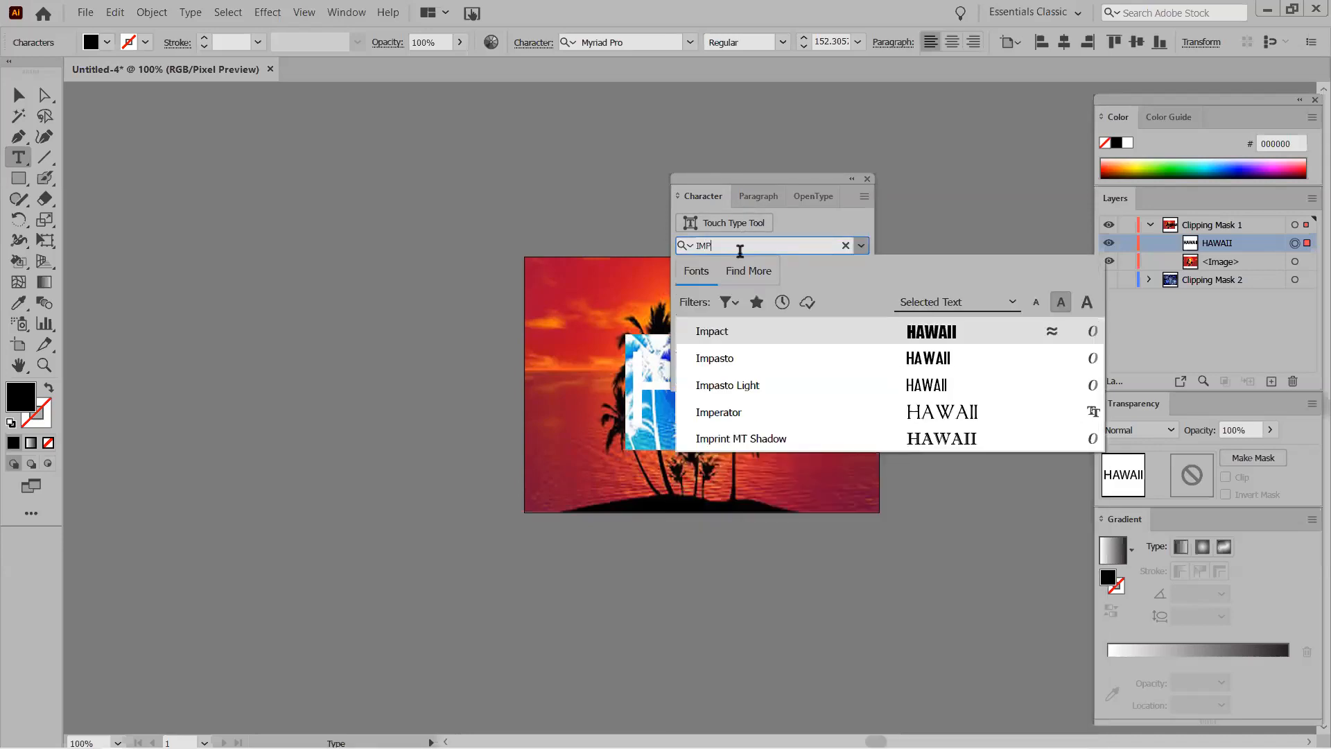
pyautogui.write('ACT')
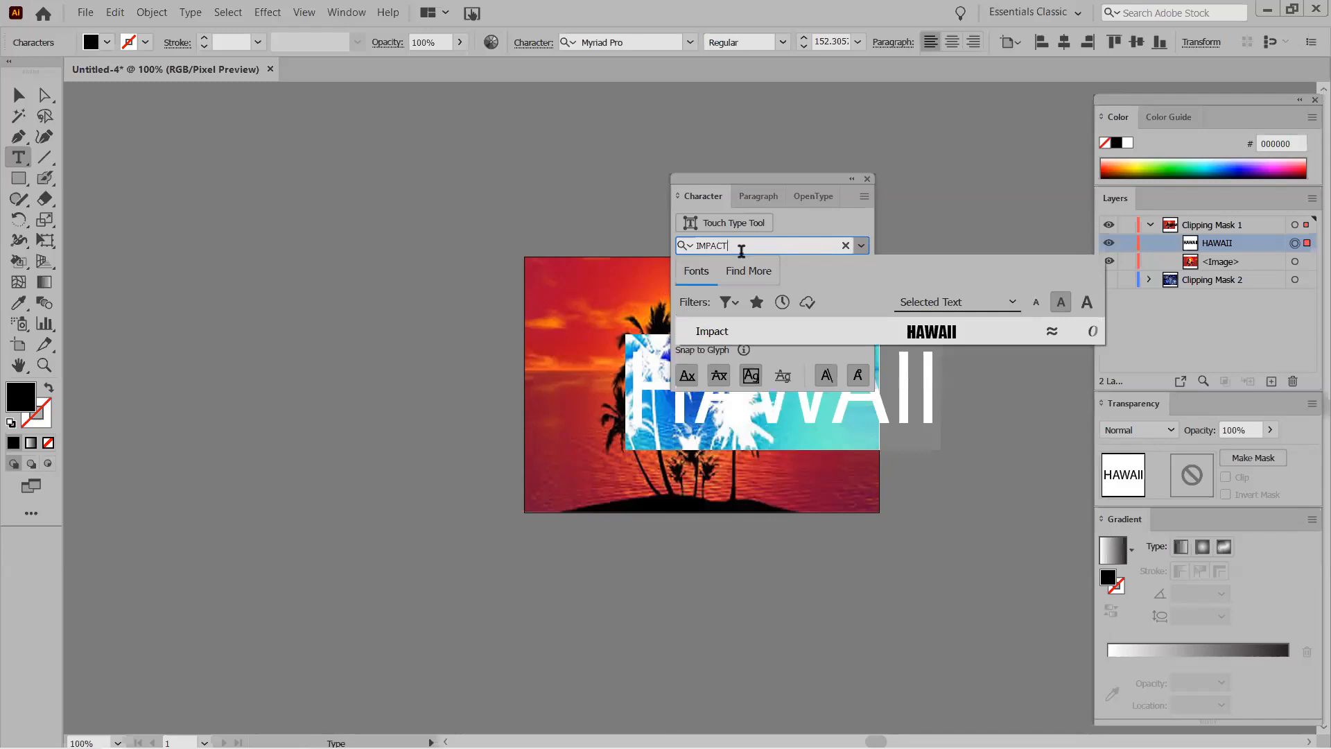
pyautogui.click(799, 245)
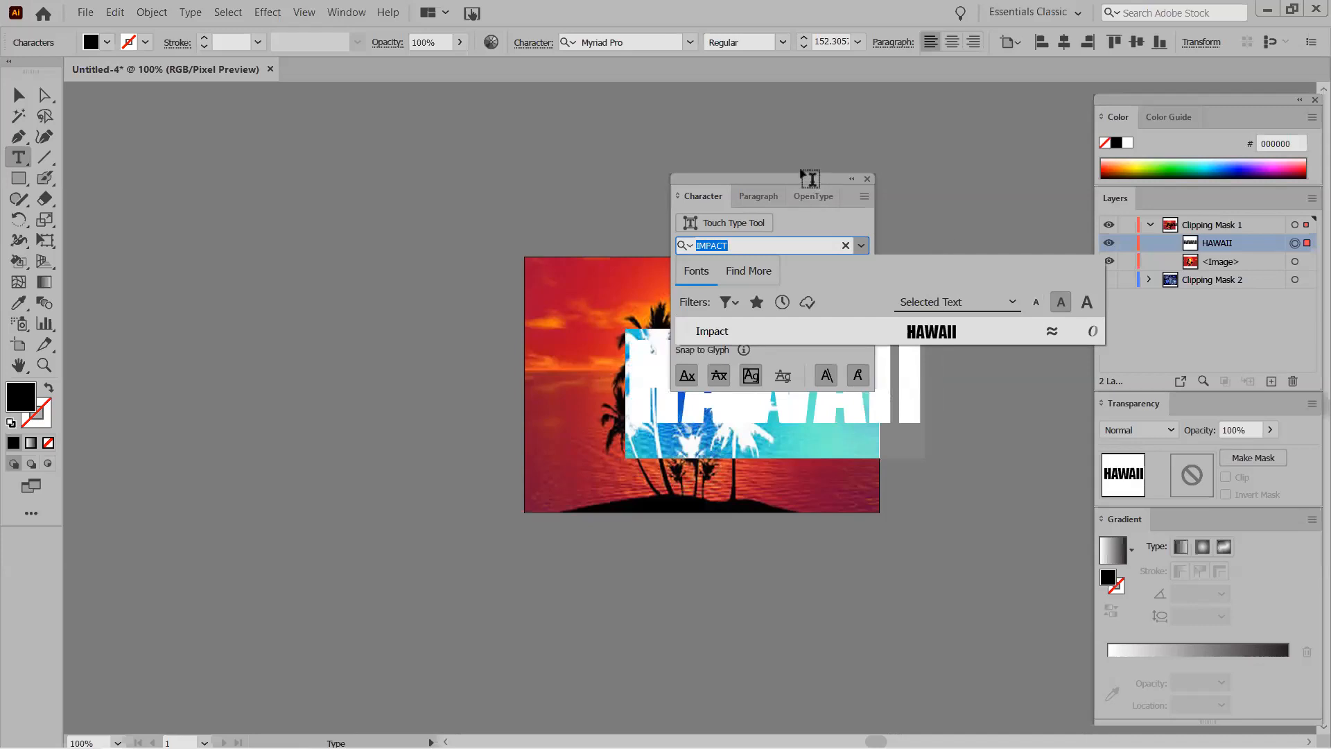
pyautogui.moveTo(822, 176); pyautogui.dragTo(1067, 135)
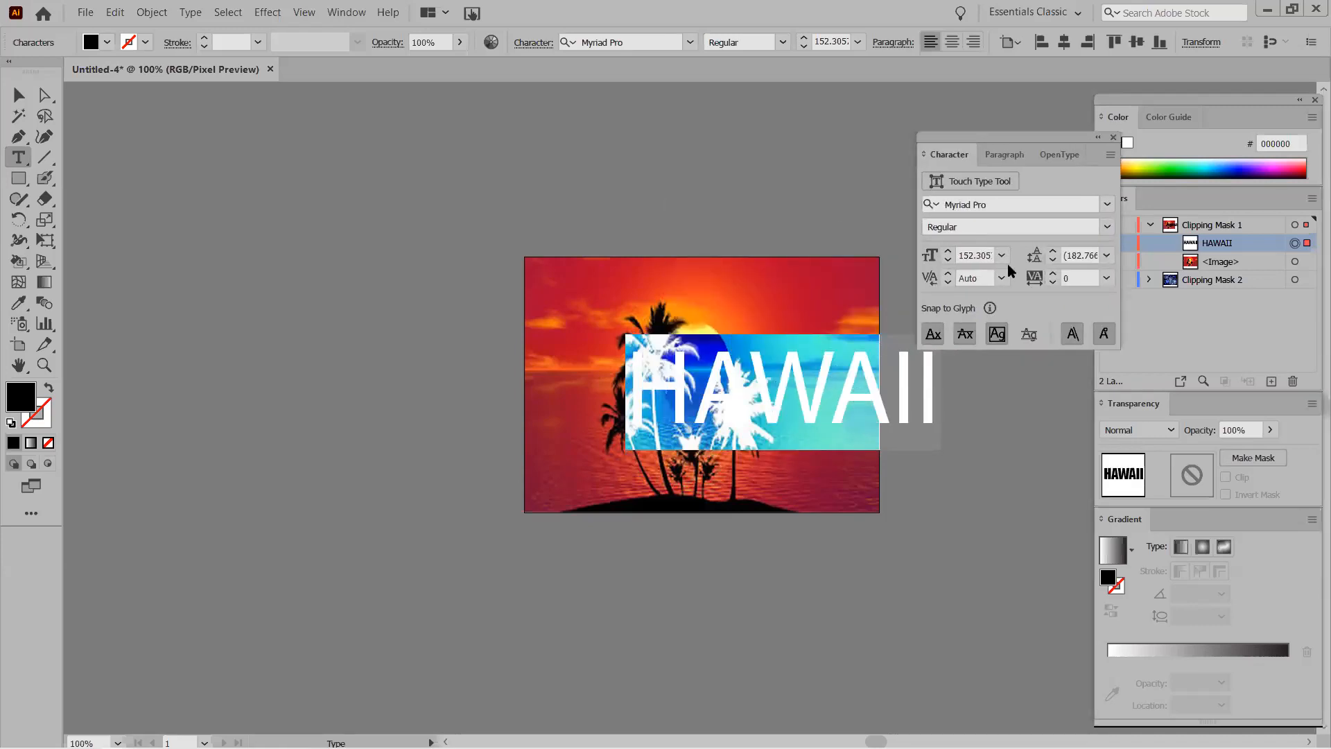
pyautogui.click(991, 205)
pyautogui.write('IMPA')
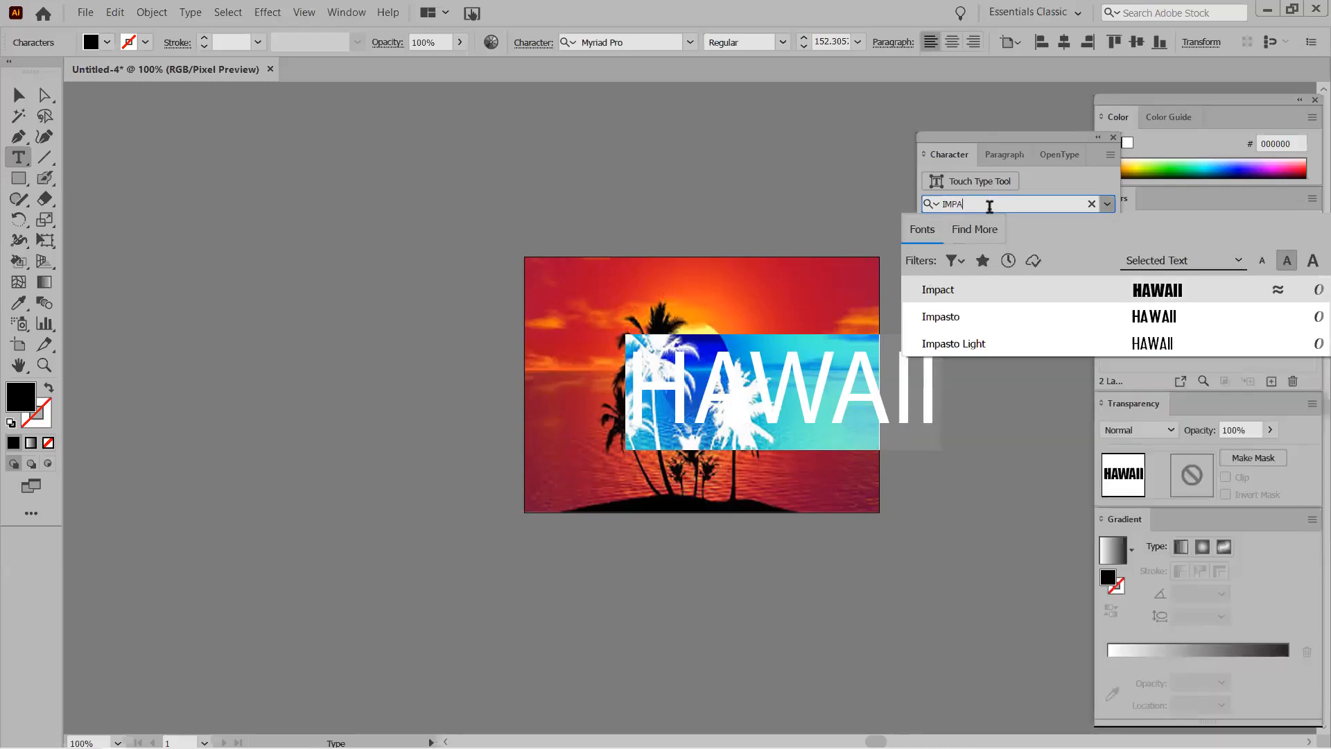
pyautogui.click(996, 289)
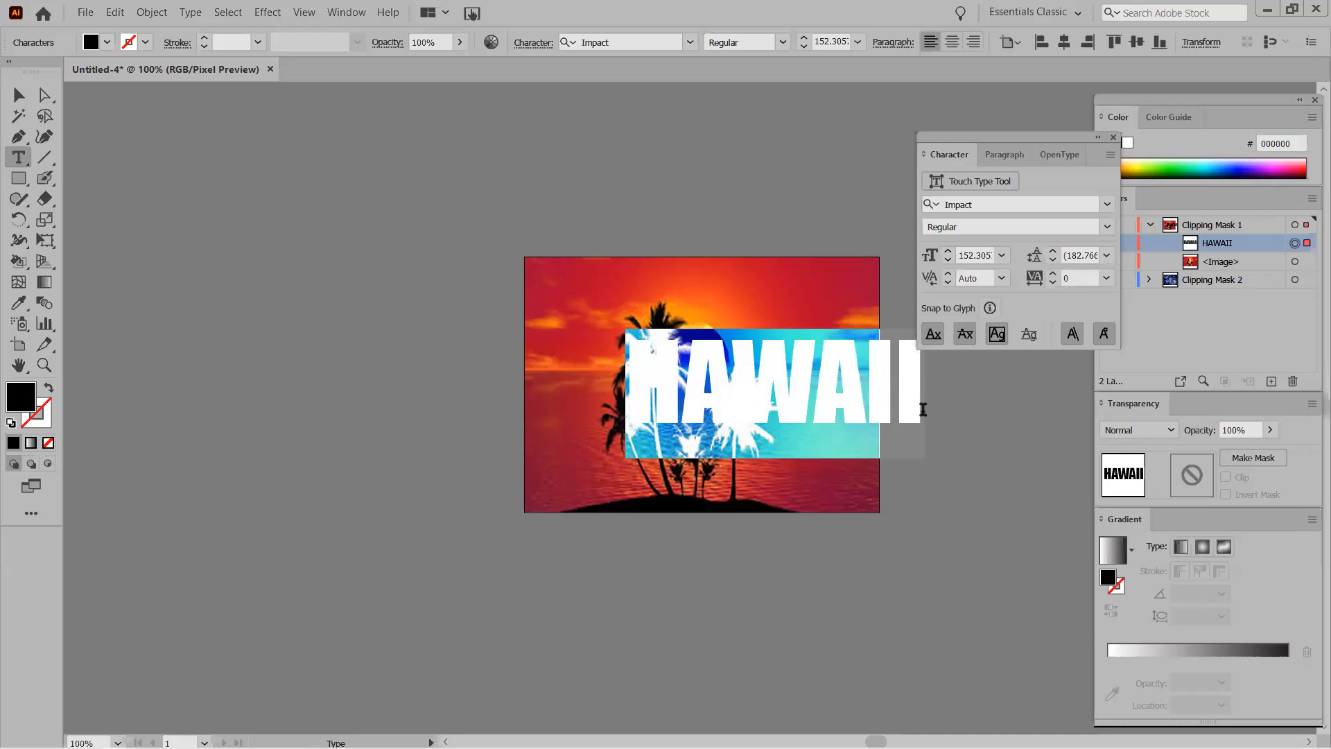
pyautogui.click(1112, 136)
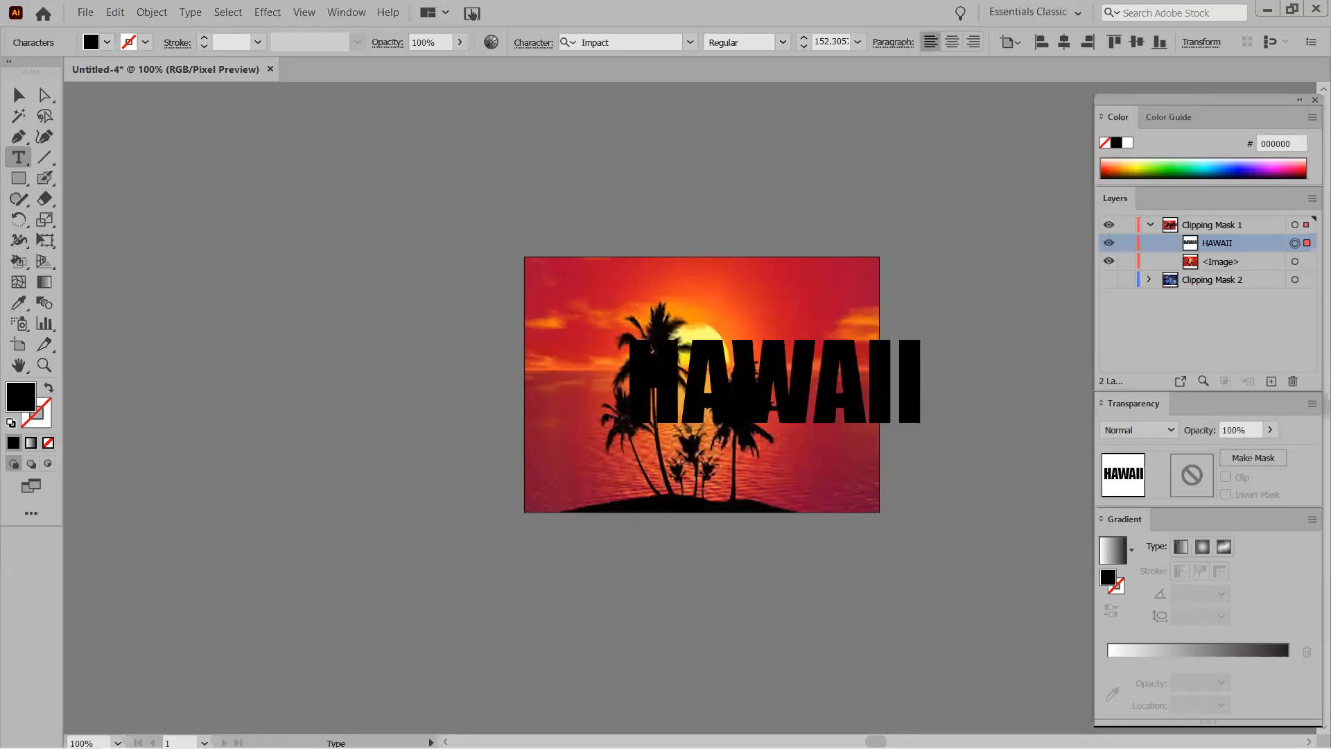
pyautogui.write('V')
pyautogui.press('BackSpace')
# Move HAWAII over the sunset and scale it to about 216 pt across the image.
pyautogui.click(29, 105)
pyautogui.moveTo(789, 400); pyautogui.dragTo(719, 404)
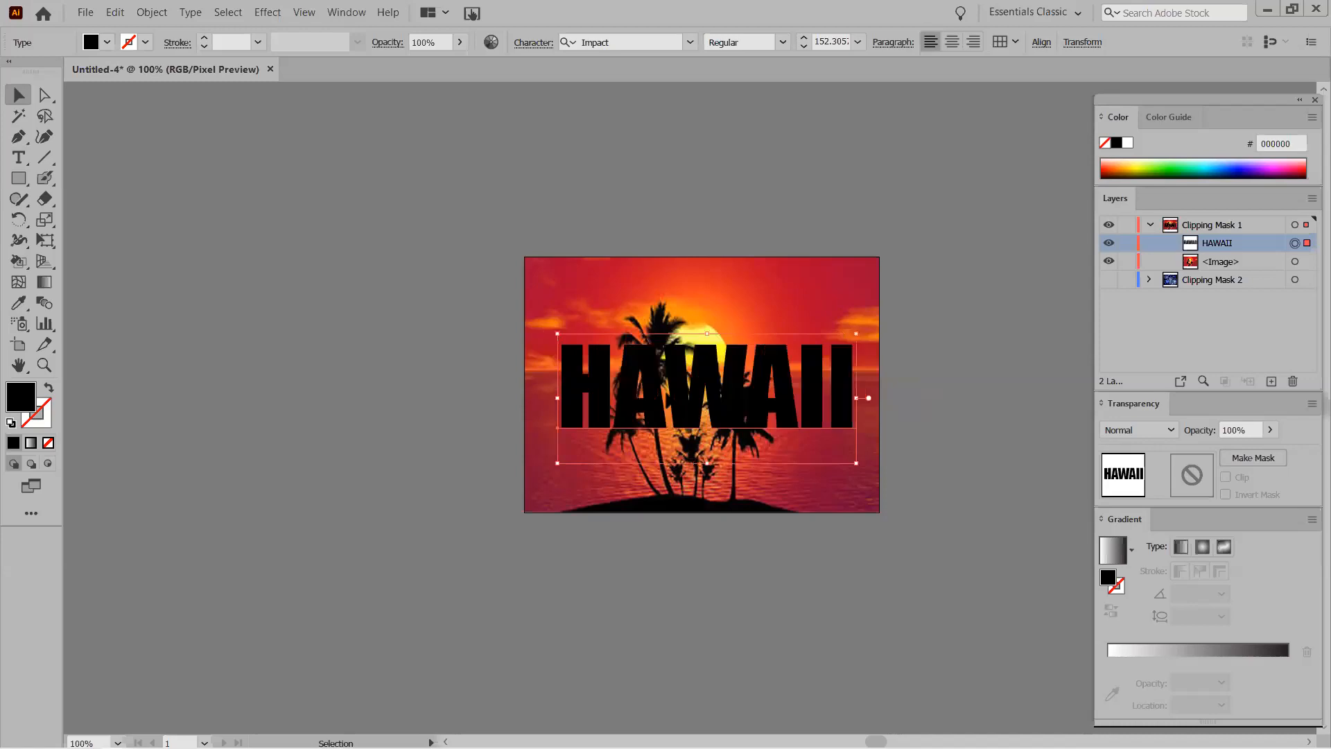
pyautogui.moveTo(558, 332); pyautogui.dragTo(532, 279)
pyautogui.moveTo(633, 380); pyautogui.dragTo(640, 410)
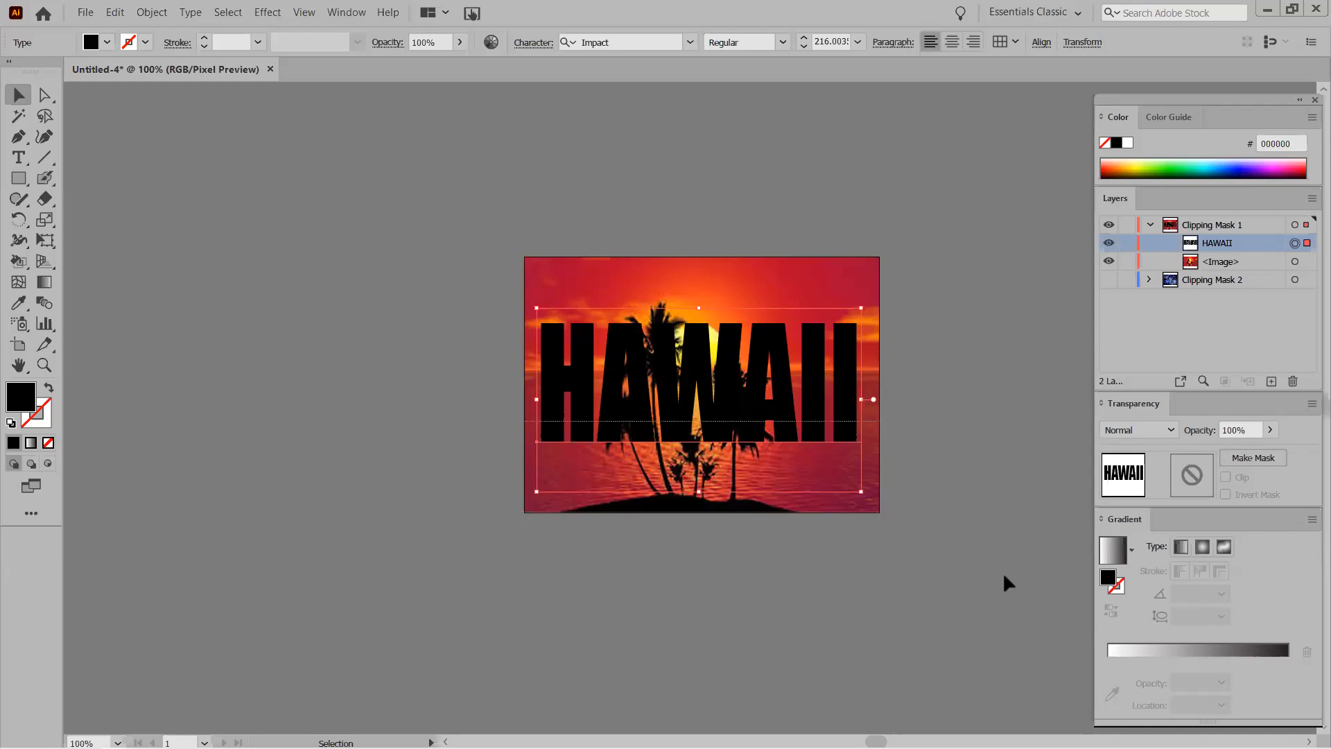
pyautogui.hotkey('ctrl', 'a')
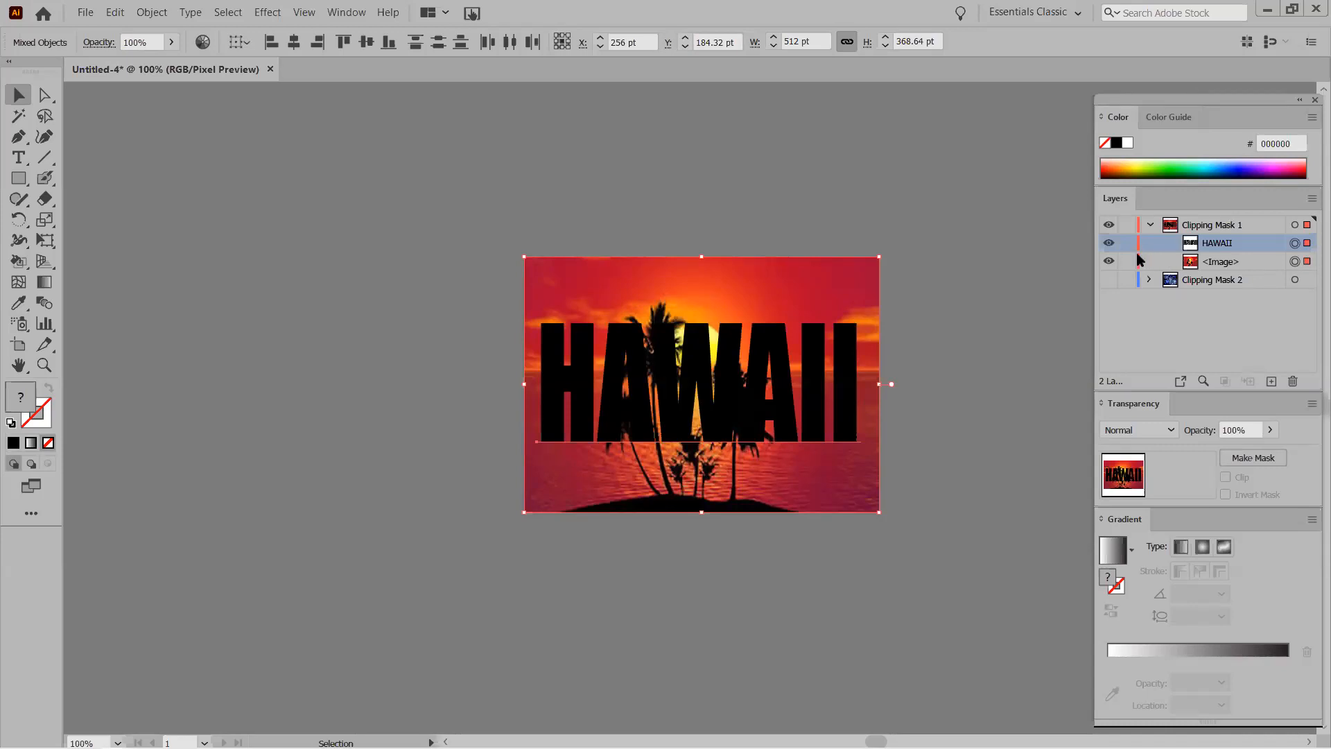
# Select both HAWAII and the <Image> in the Layers panel and bring up their context menu.
pyautogui.click(915, 343)
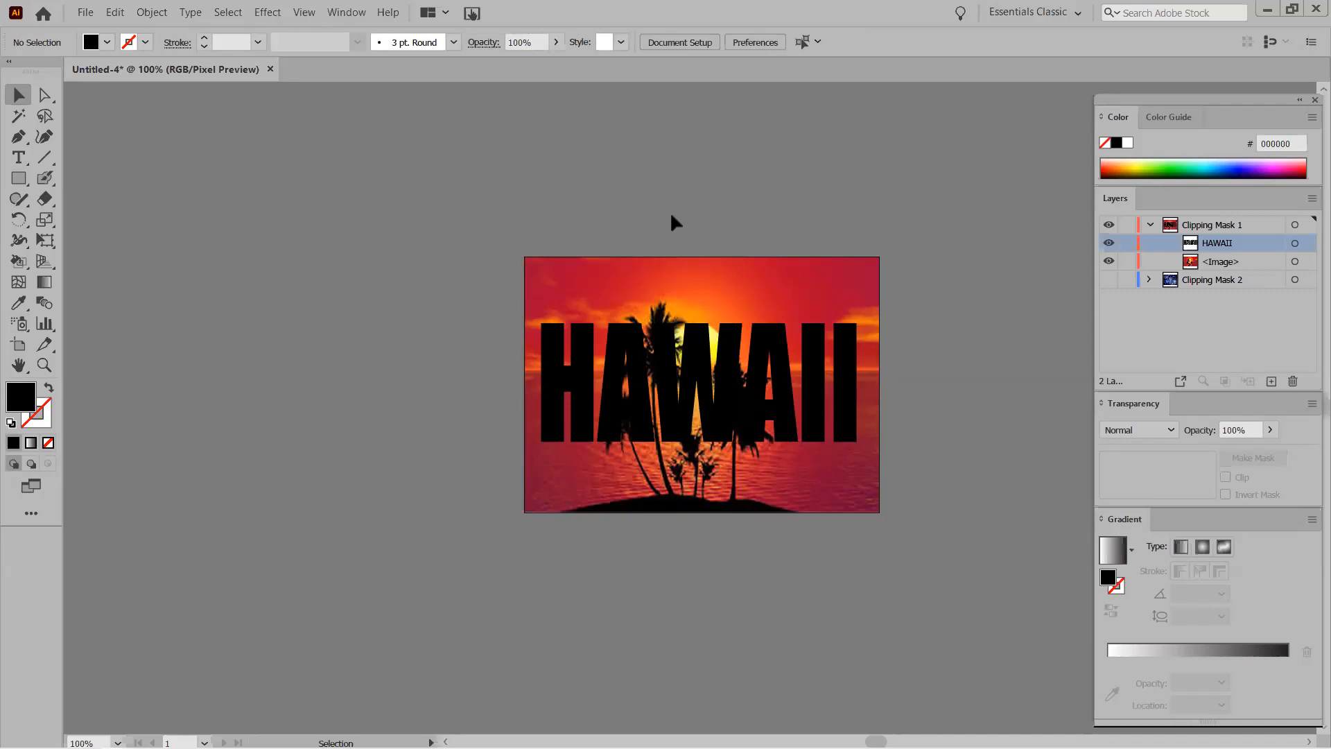
pyautogui.click(690, 333)
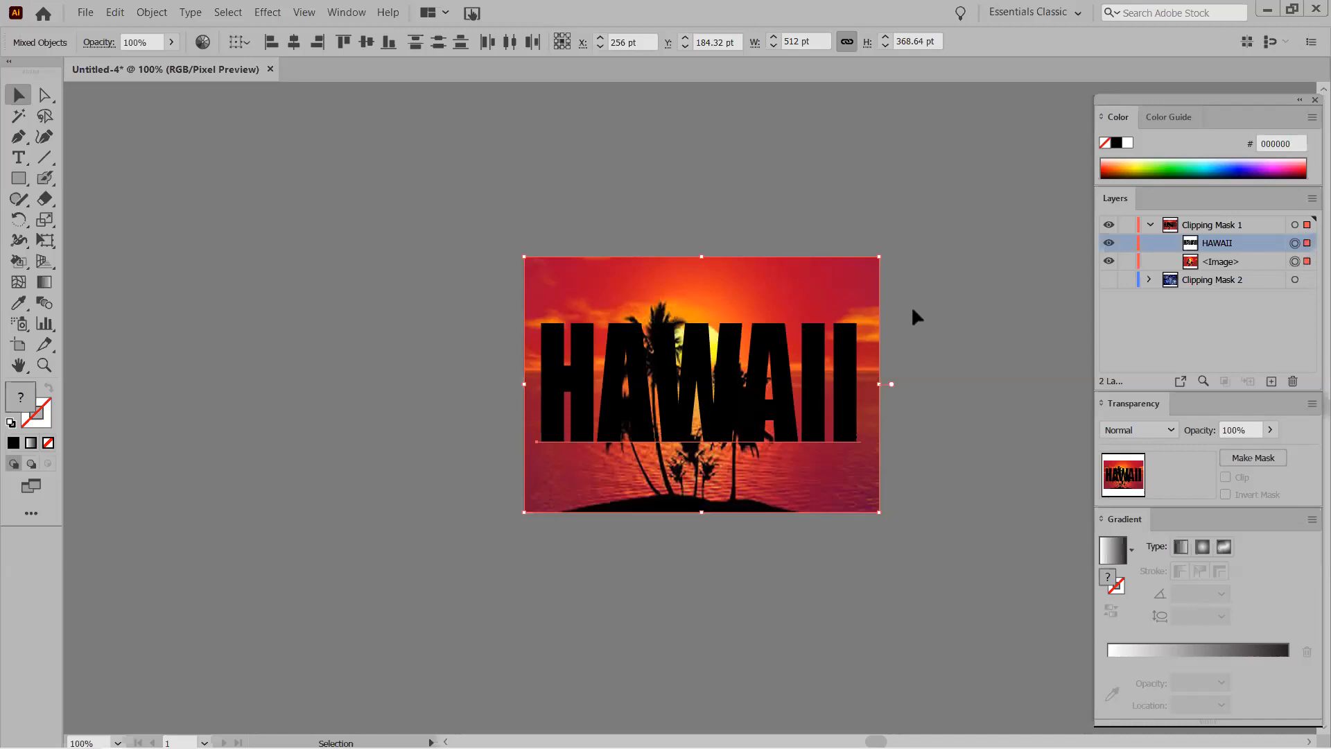
pyautogui.click(1307, 261)
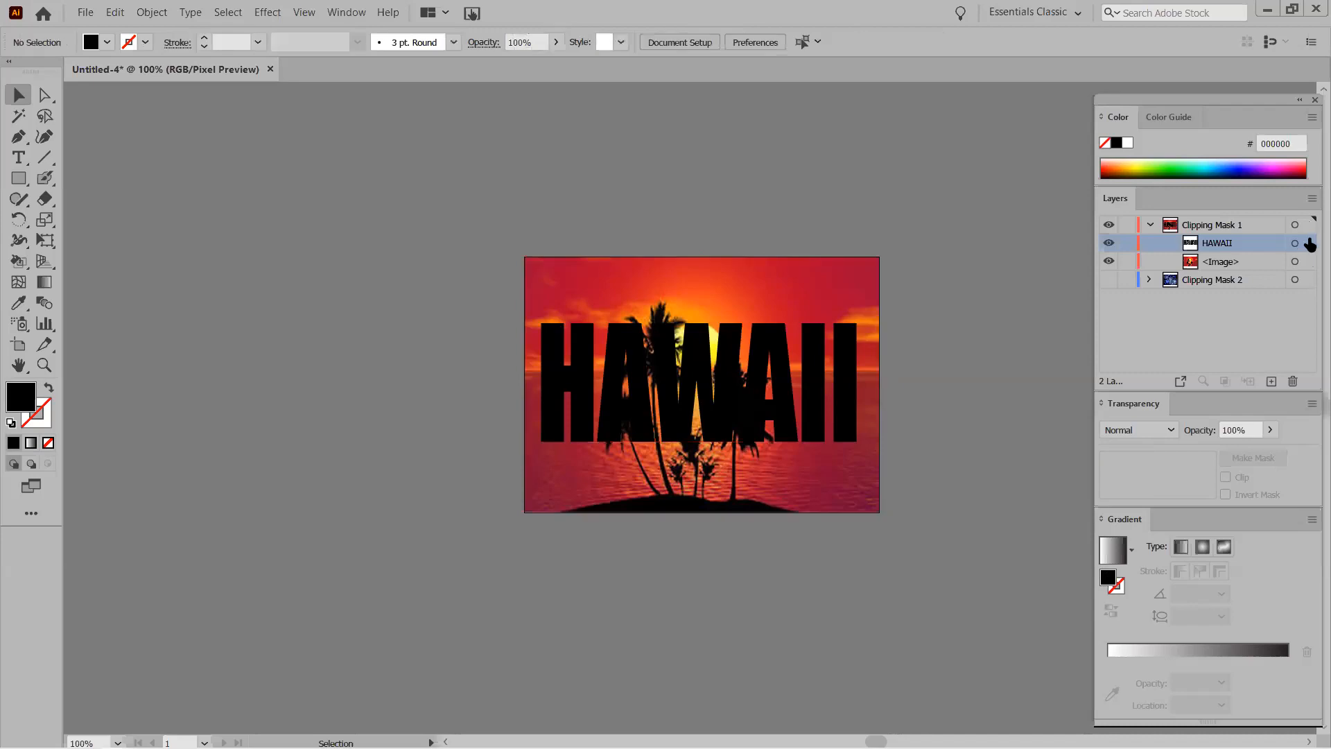
pyautogui.click(1309, 244)
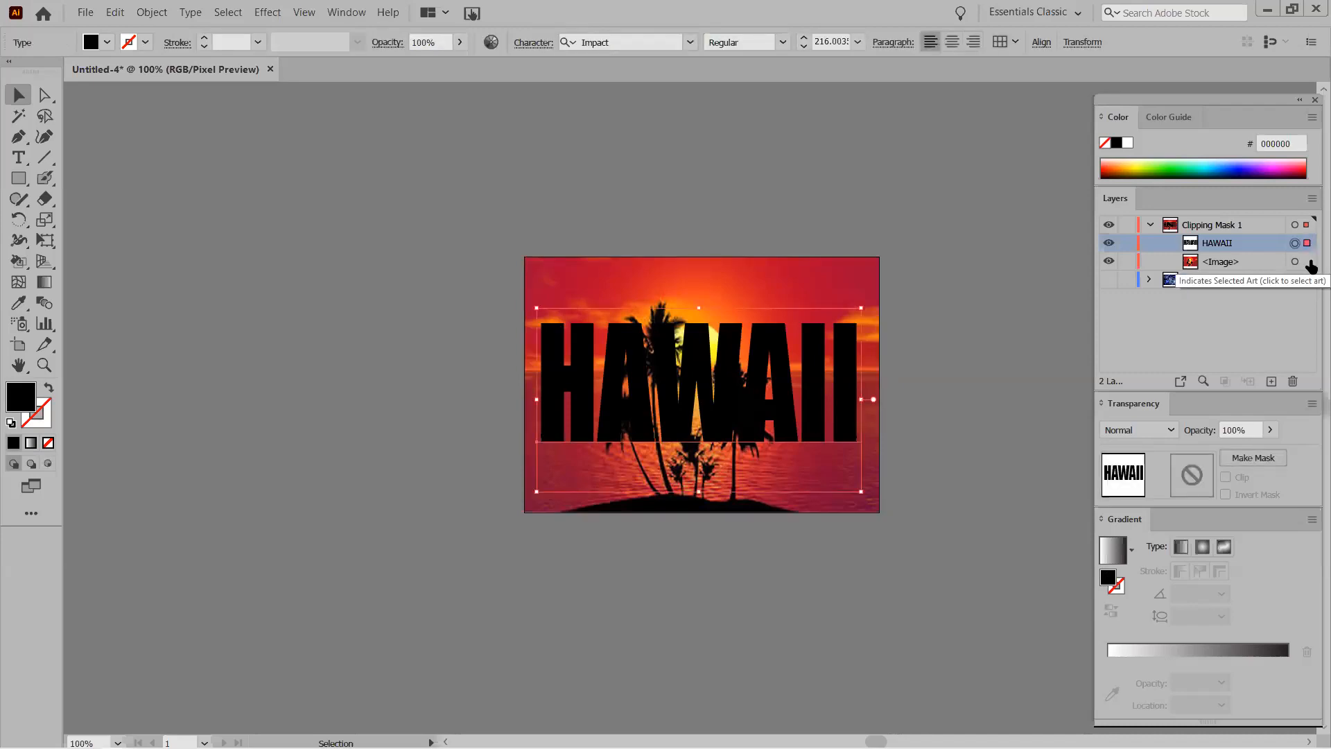
pyautogui.keyDown('shift'); pyautogui.click(1307, 262); pyautogui.keyUp('shift')
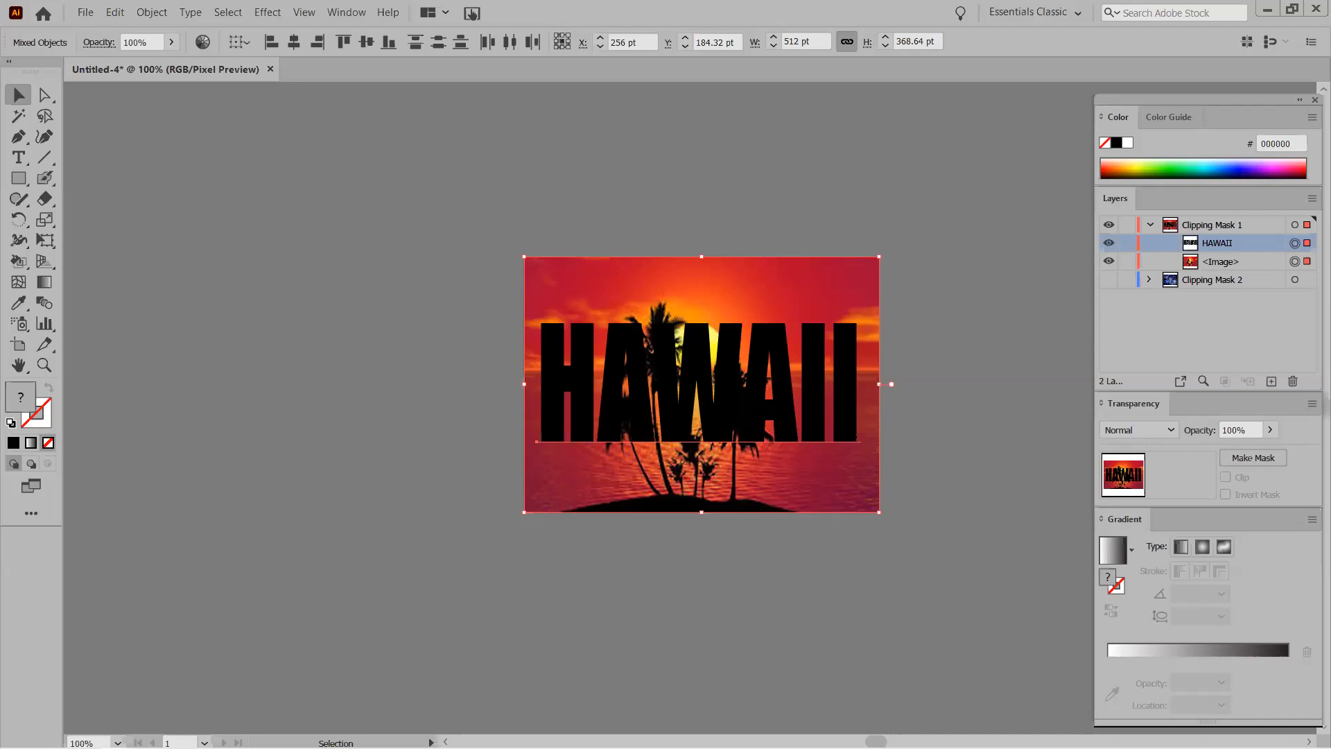
pyautogui.rightClick(638, 361)
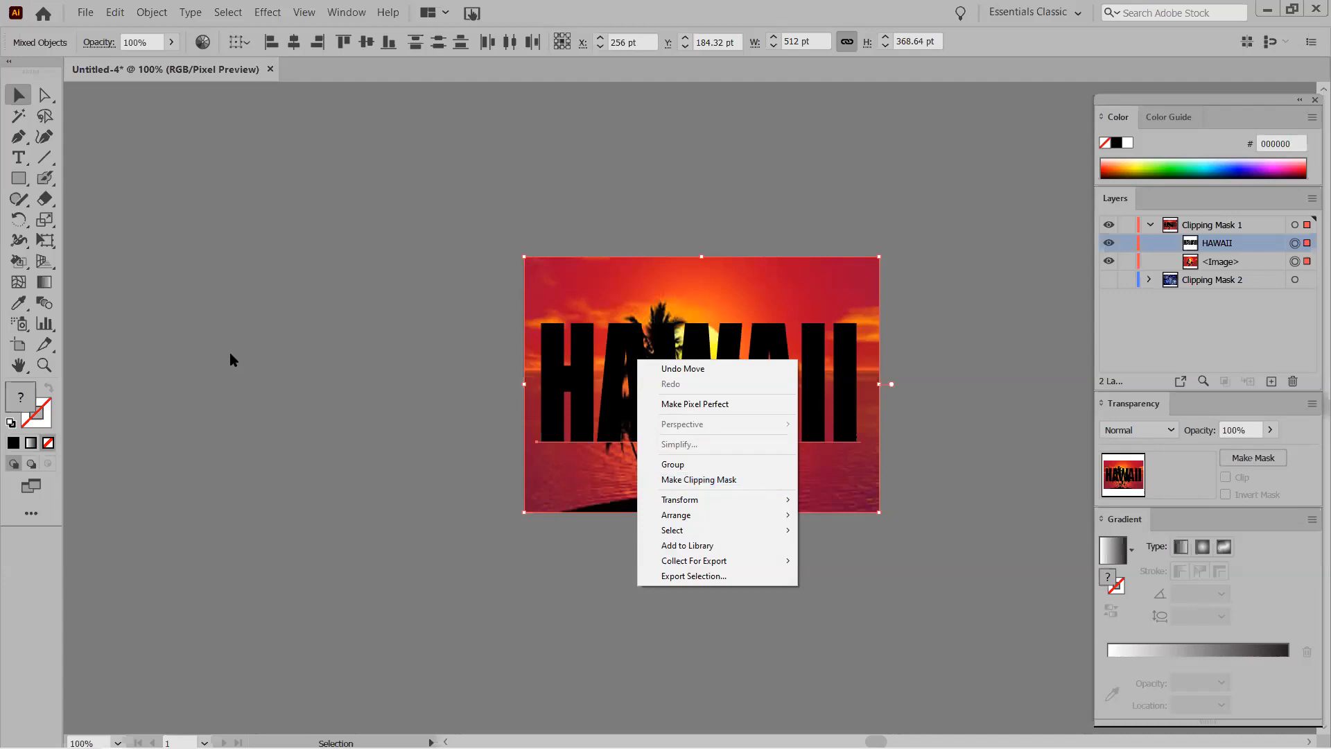
# Select the HAWAII text and sunset photo together and apply Make Clipping Mask.
pyautogui.click(150, 12)
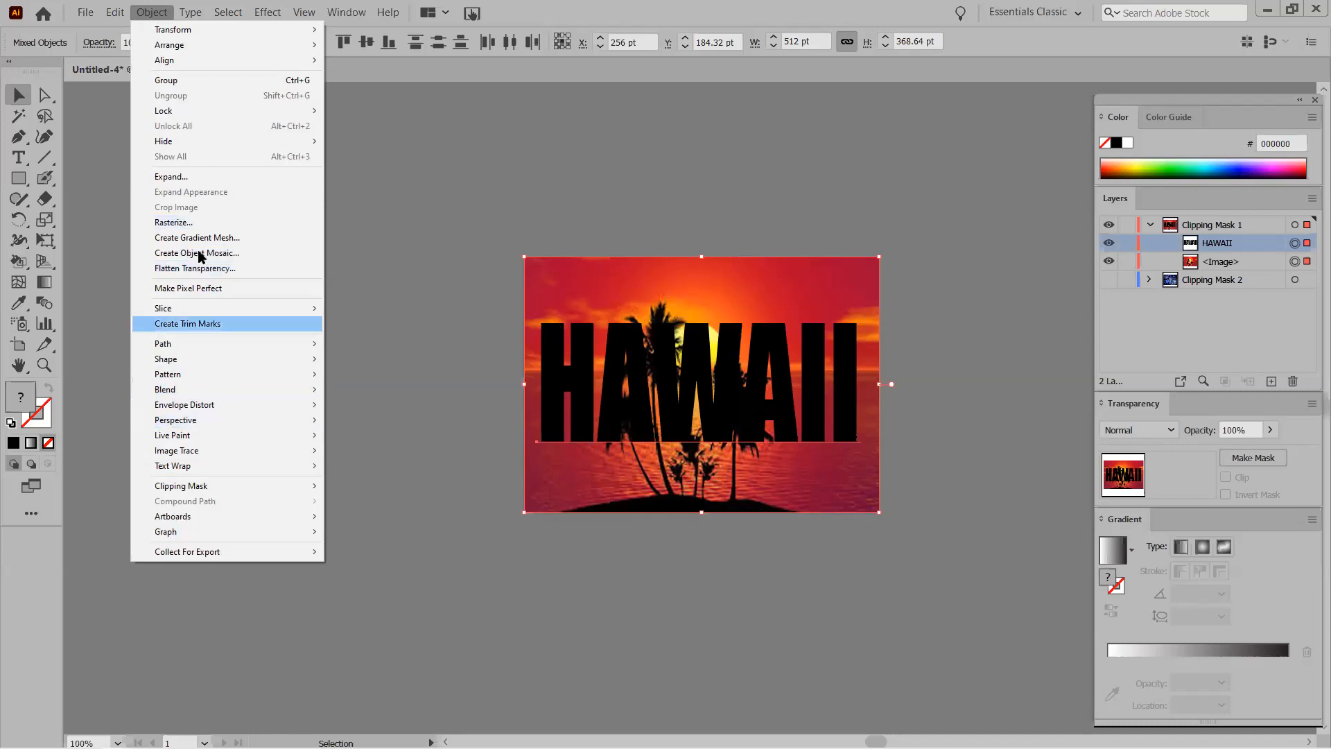
pyautogui.moveTo(203, 487)
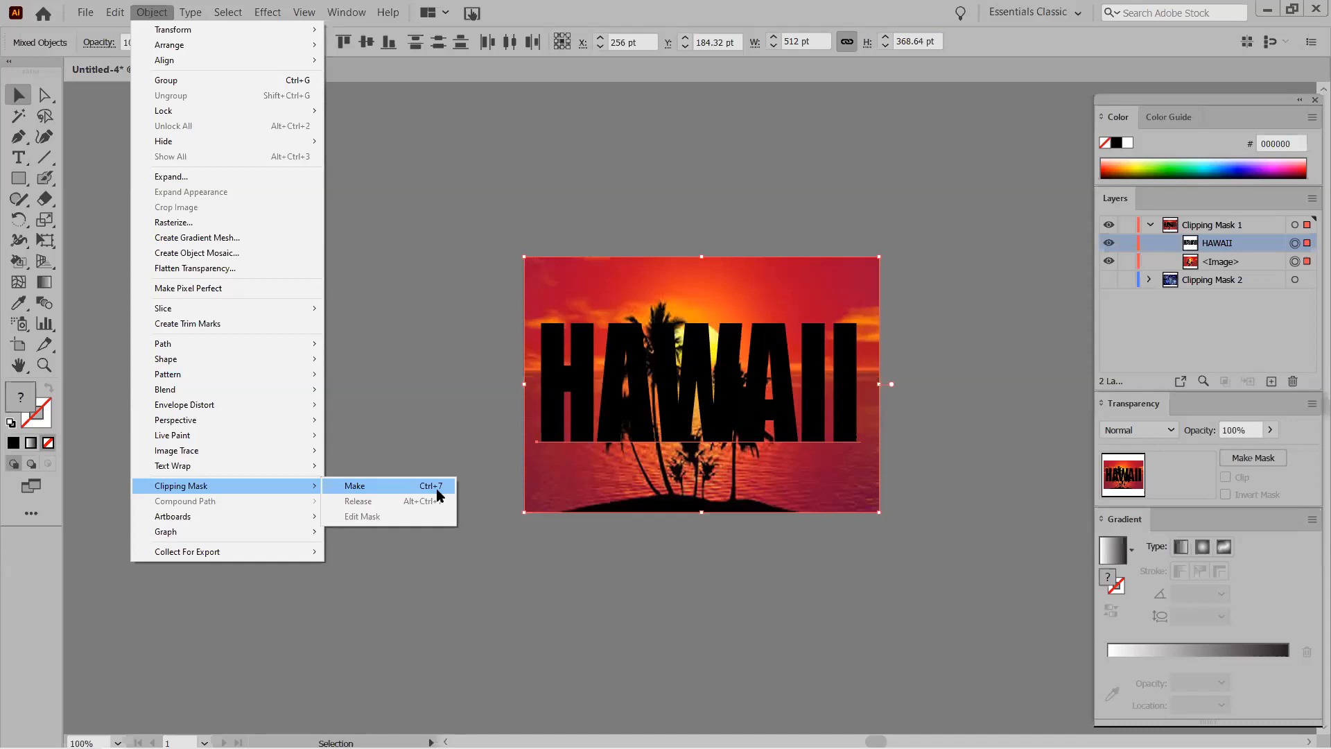
pyautogui.click(423, 185)
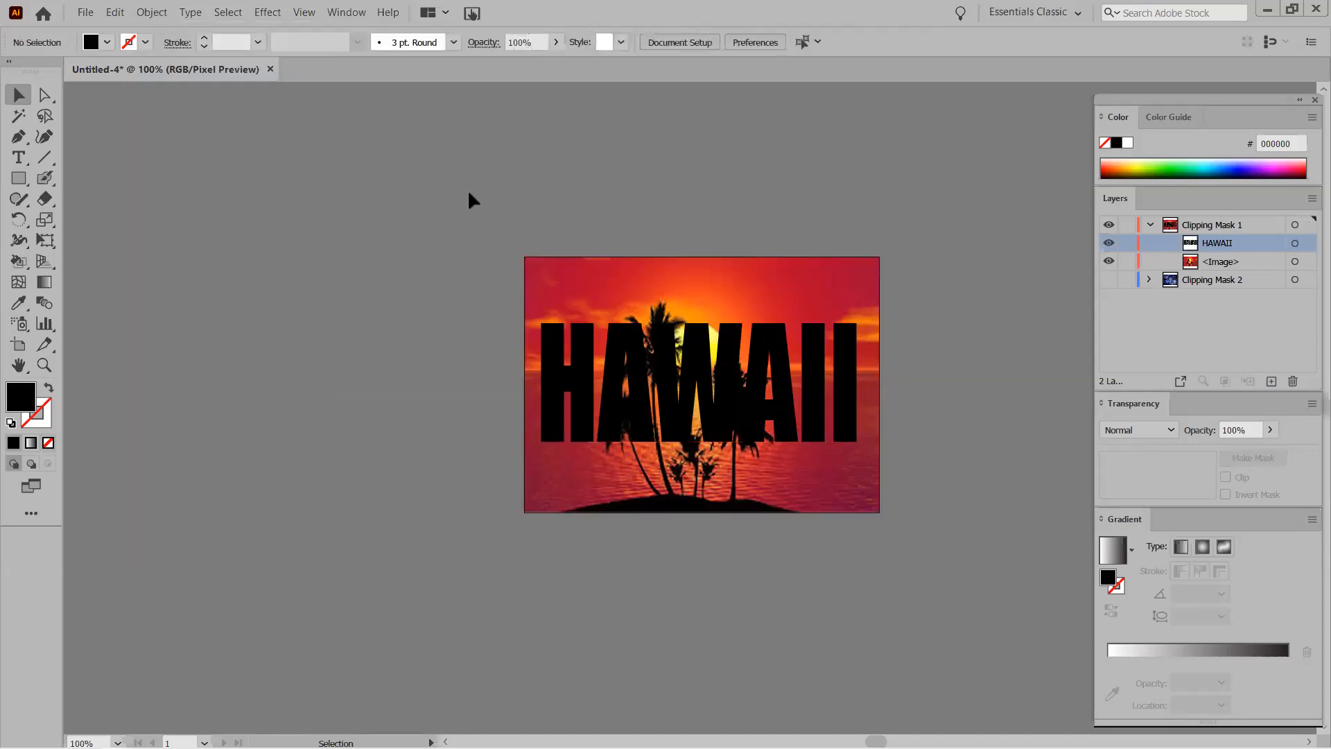
pyautogui.hotkey('ctrl', 'a')
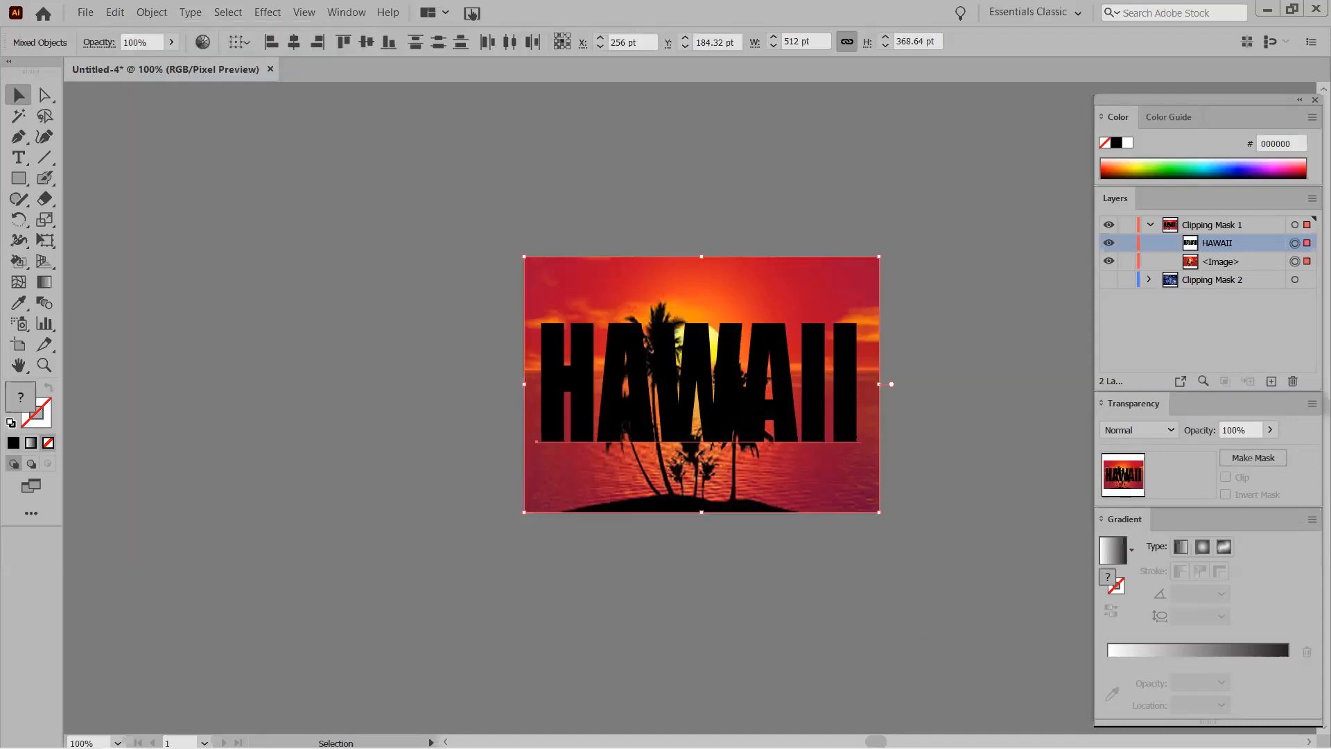
pyautogui.rightClick(666, 383)
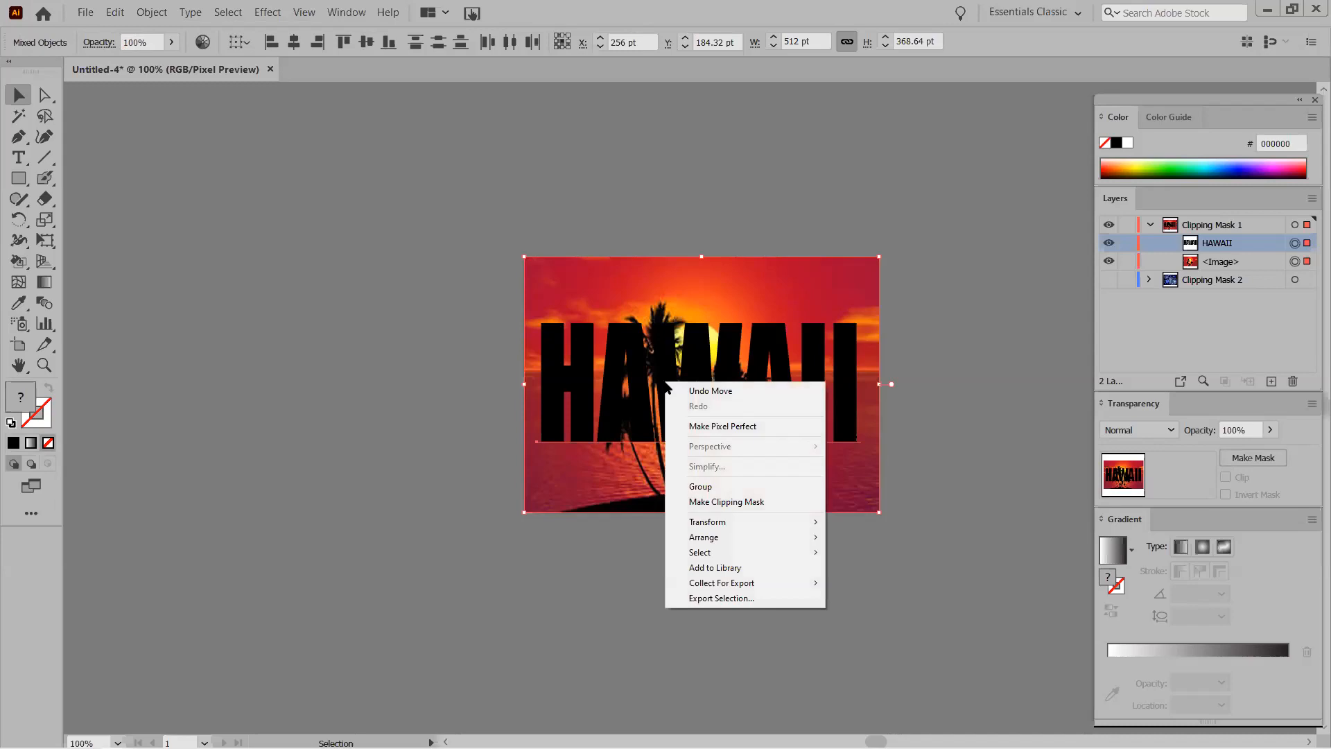
pyautogui.click(716, 505)
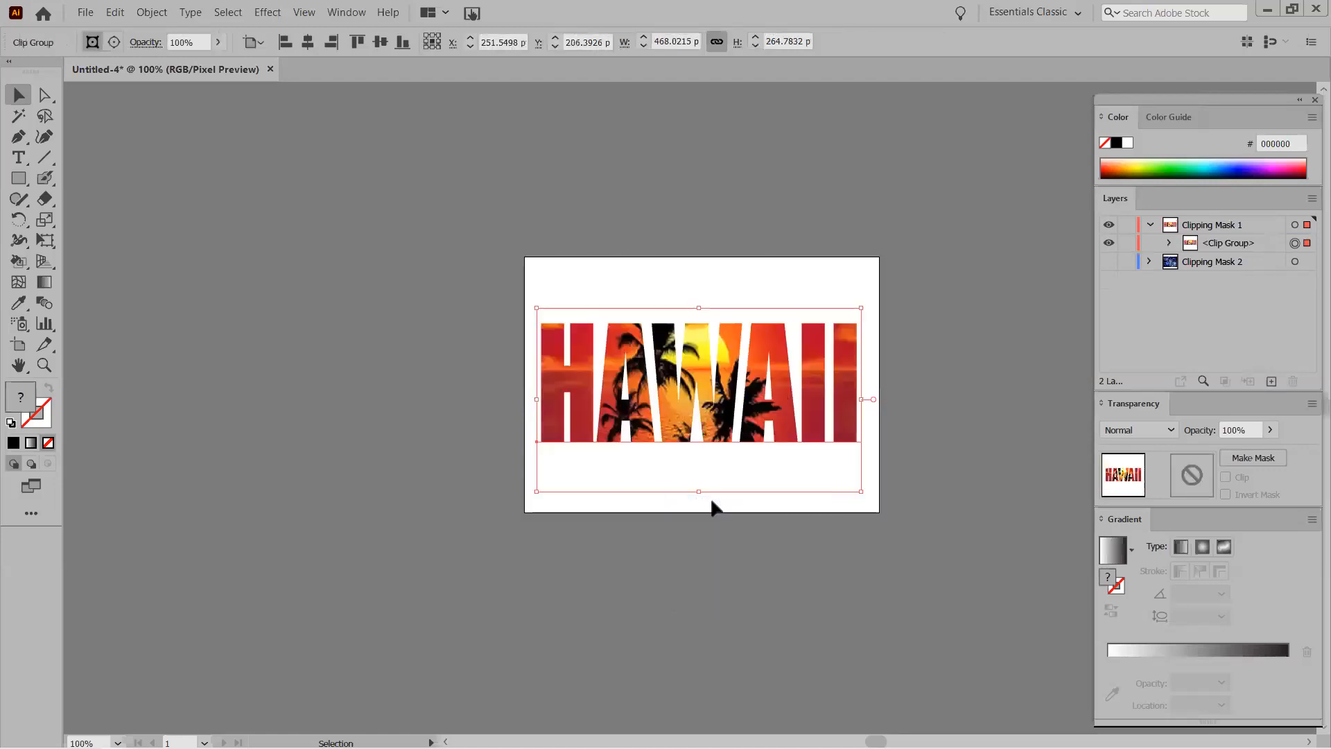
# Inspect the HAWAII clip group in isolation mode, then select it and show the Effect menu.
pyautogui.click(364, 427)
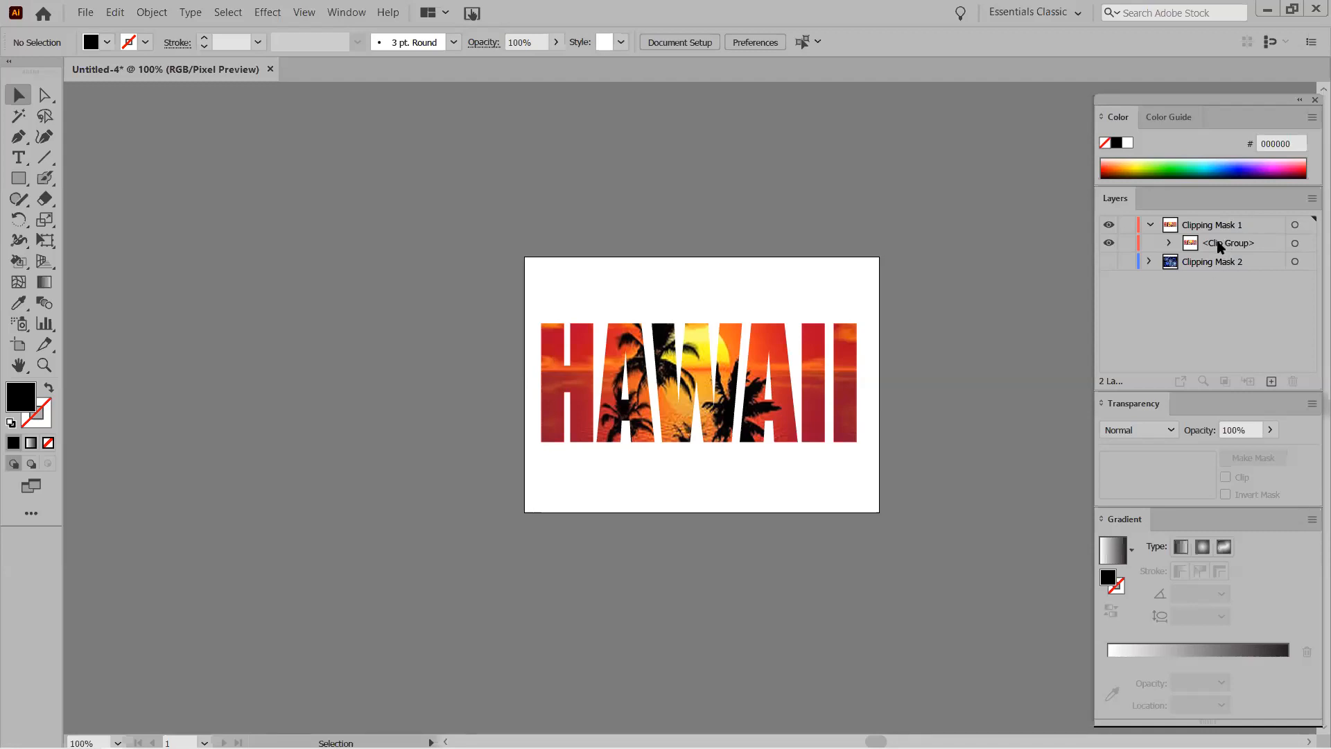
pyautogui.click(1169, 244)
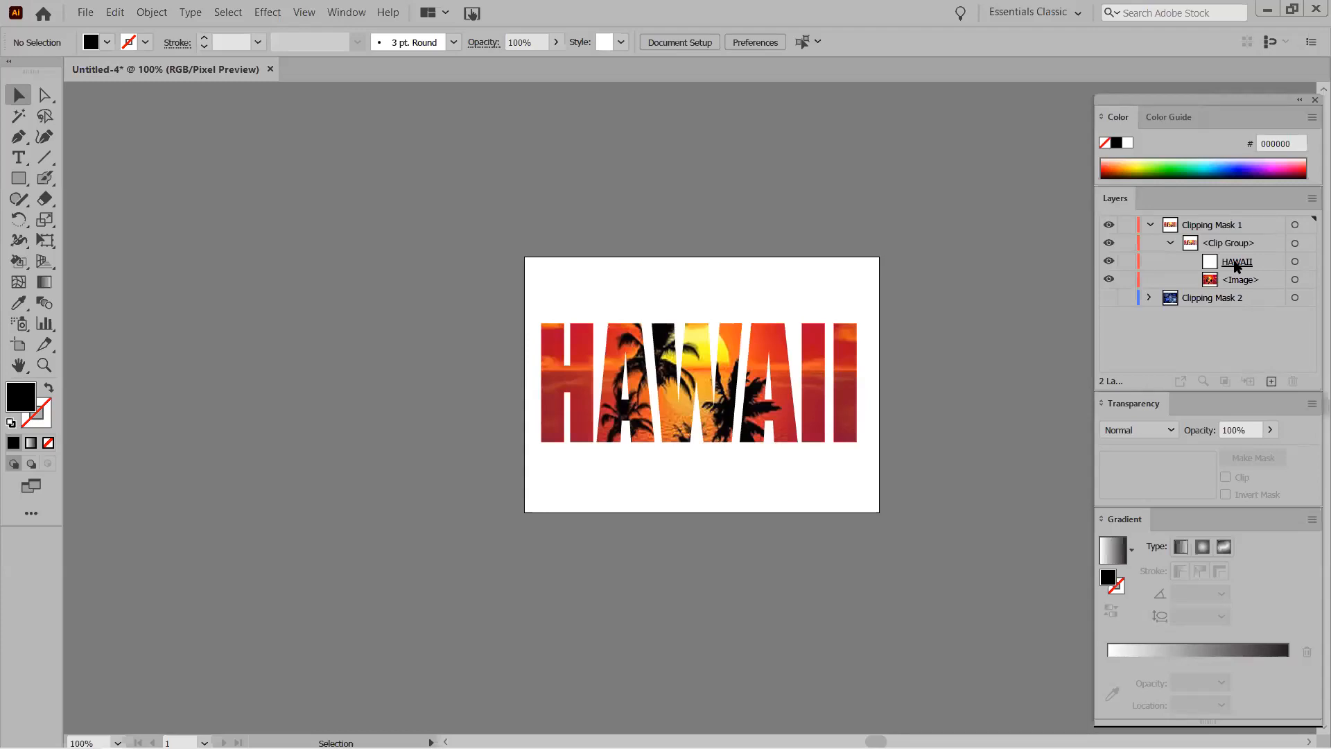
pyautogui.doubleClick(546, 344)
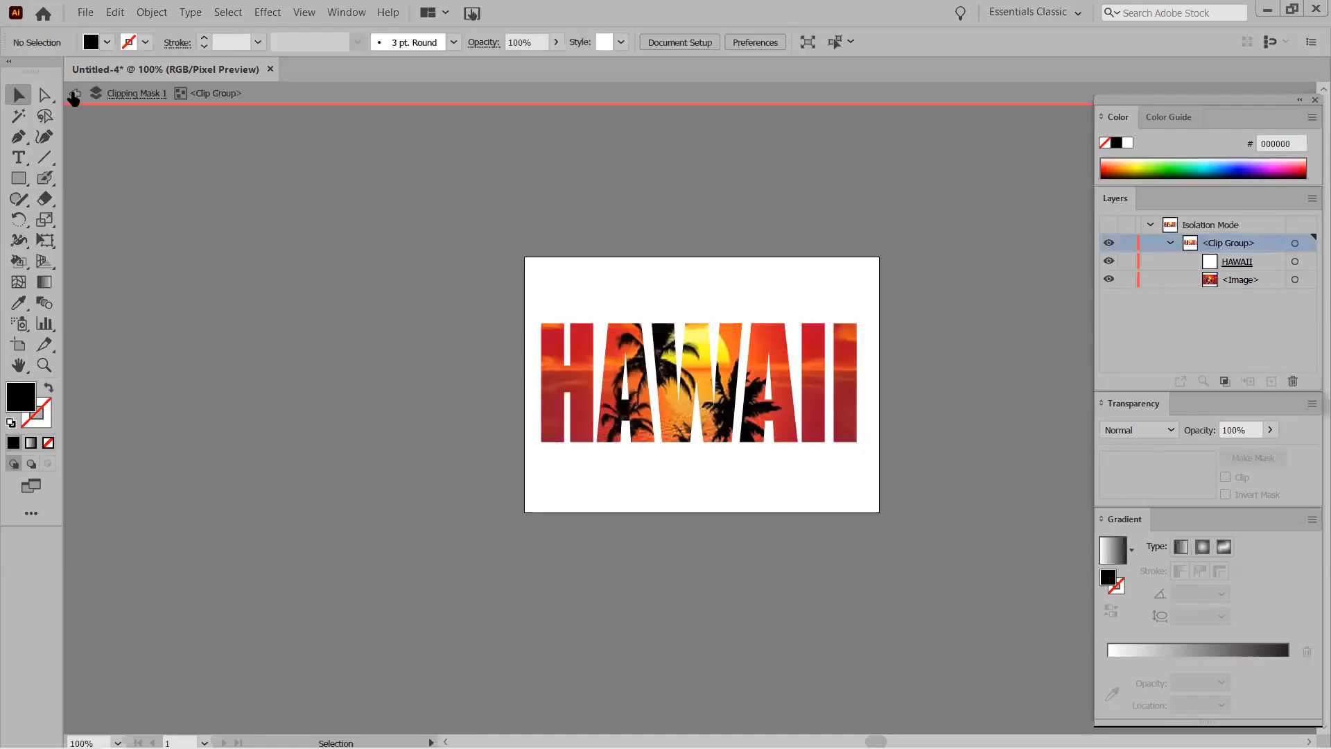
pyautogui.click(73, 95)
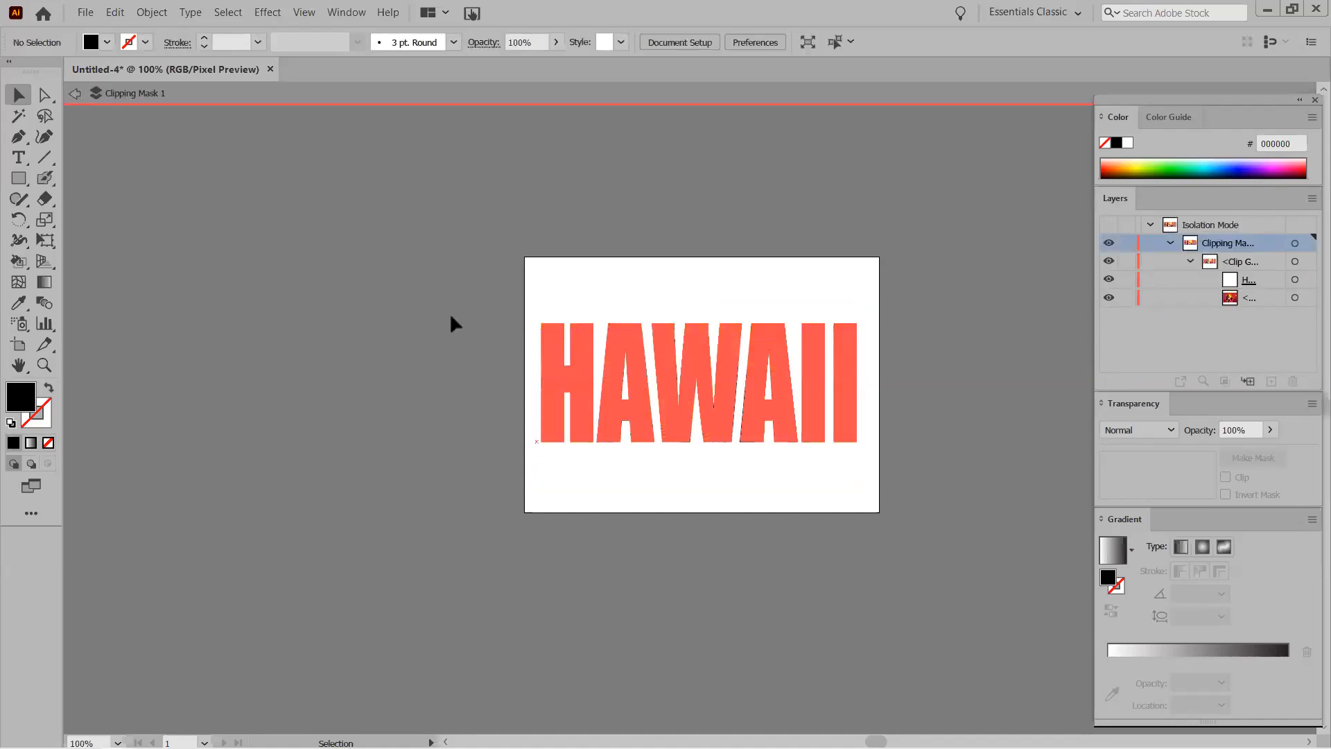
pyautogui.click(73, 94)
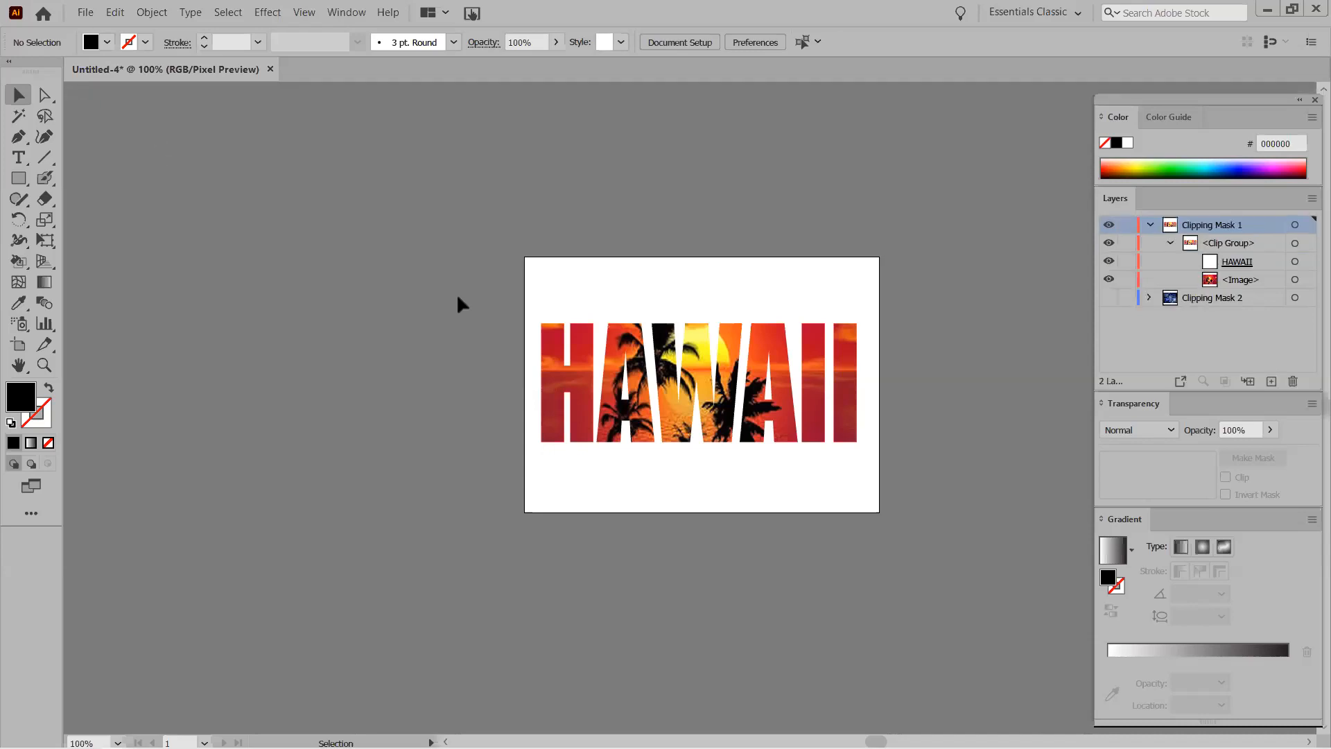
pyautogui.click(555, 342)
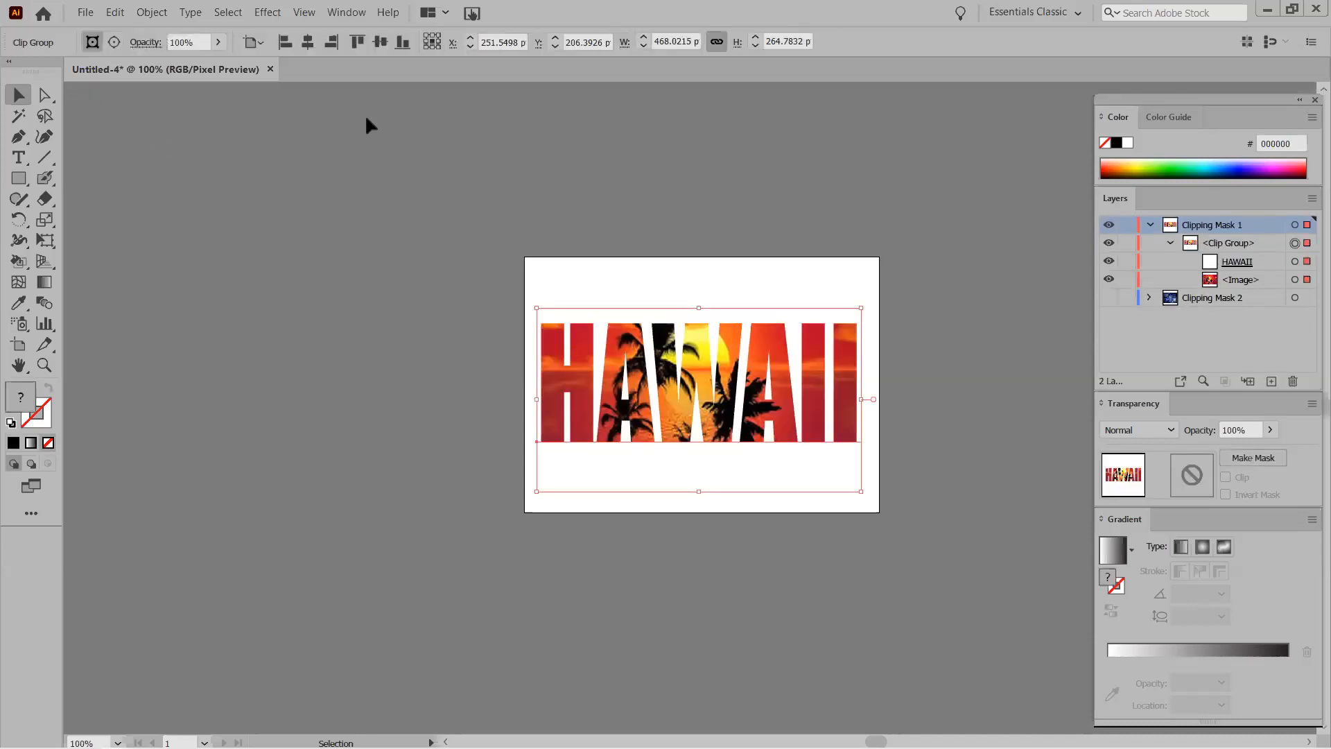
pyautogui.click(271, 14)
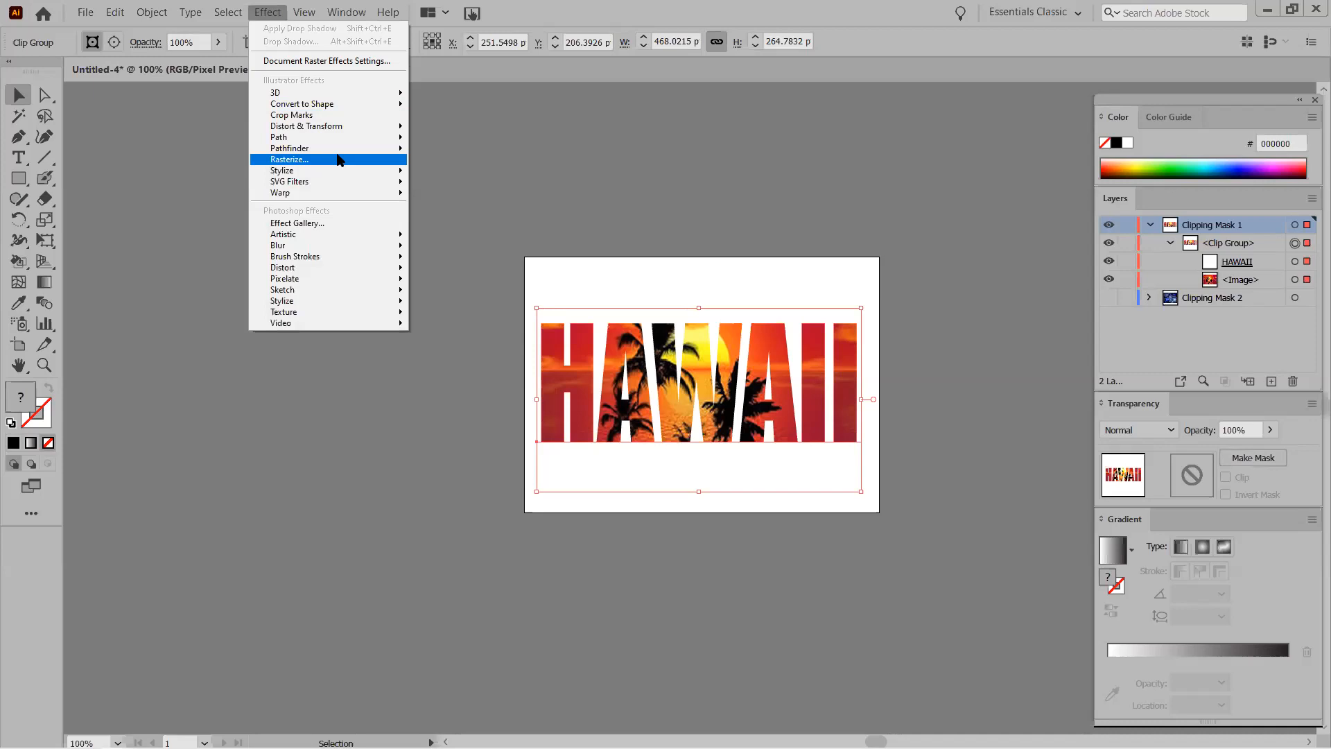
# Add a Multiply drop shadow at 75% opacity, 7 pt X and Y offsets, to HAWAII.
pyautogui.moveTo(342, 170)
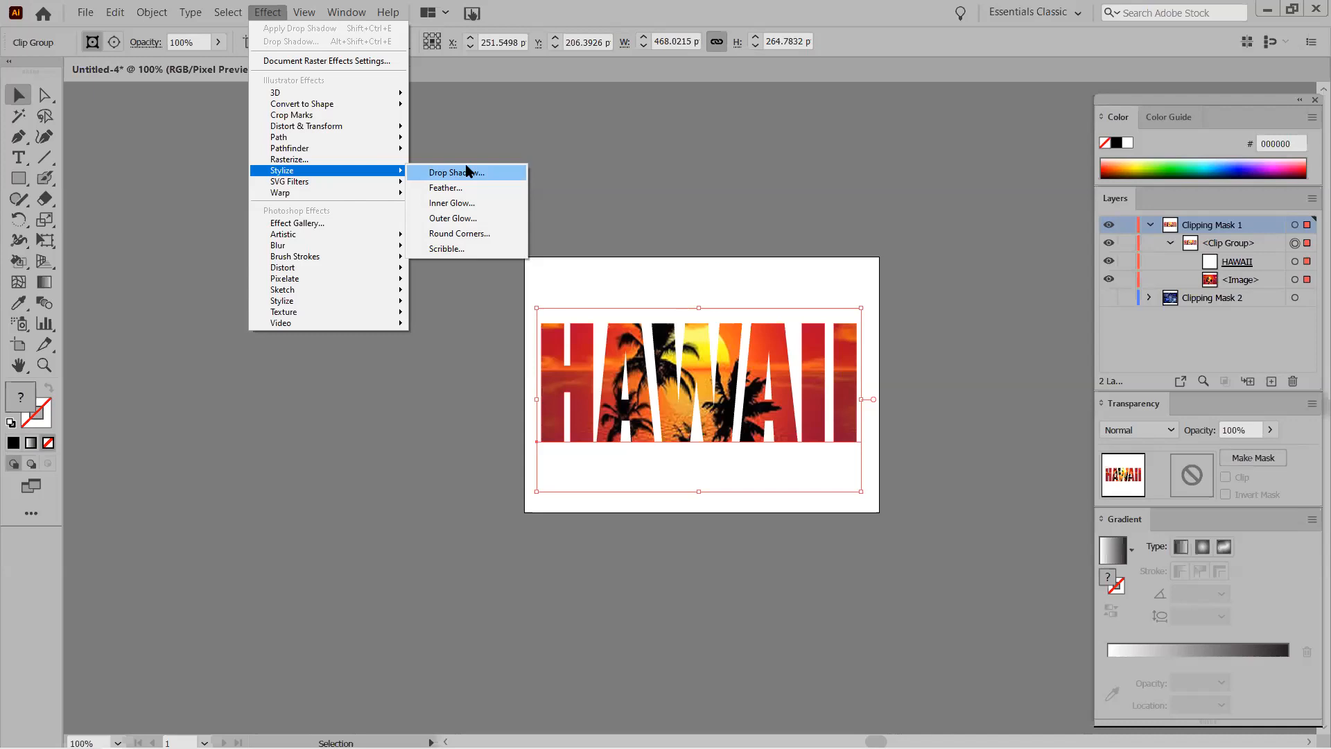
pyautogui.click(474, 174)
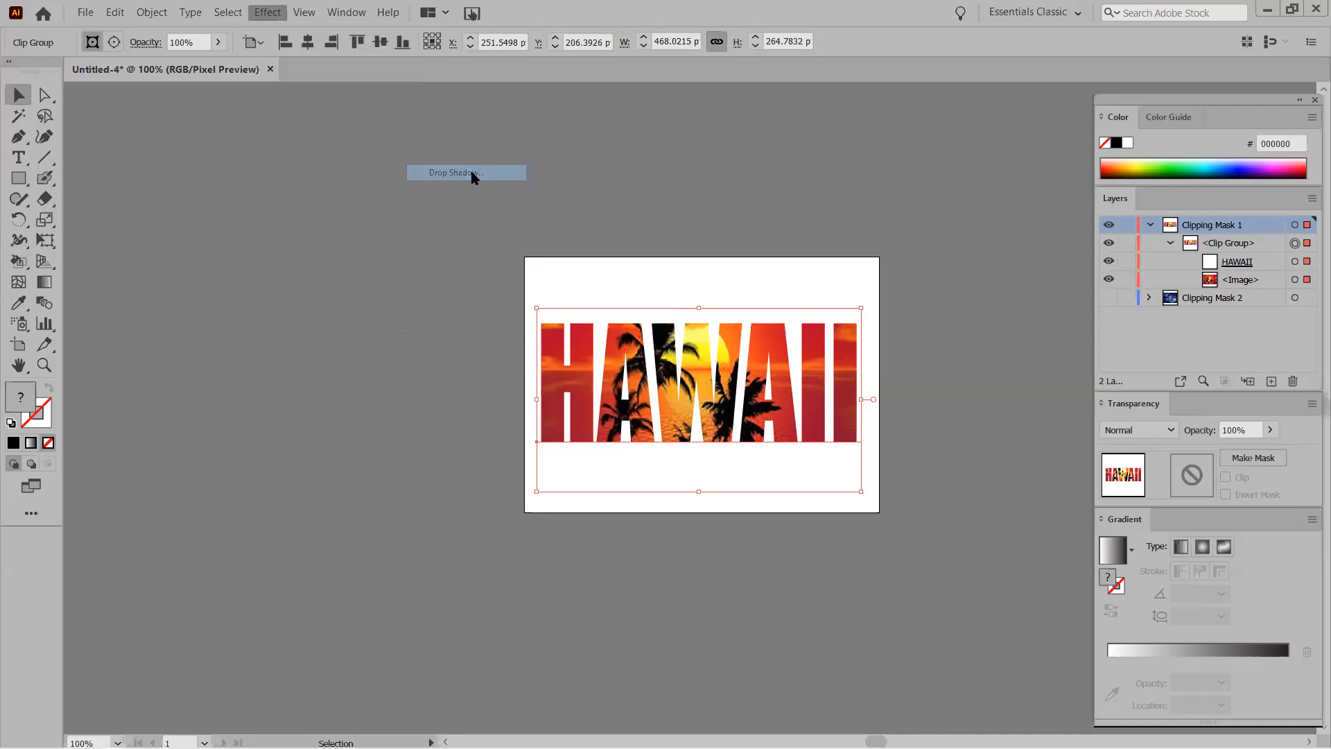
pyautogui.moveTo(619, 253); pyautogui.dragTo(1019, 190)
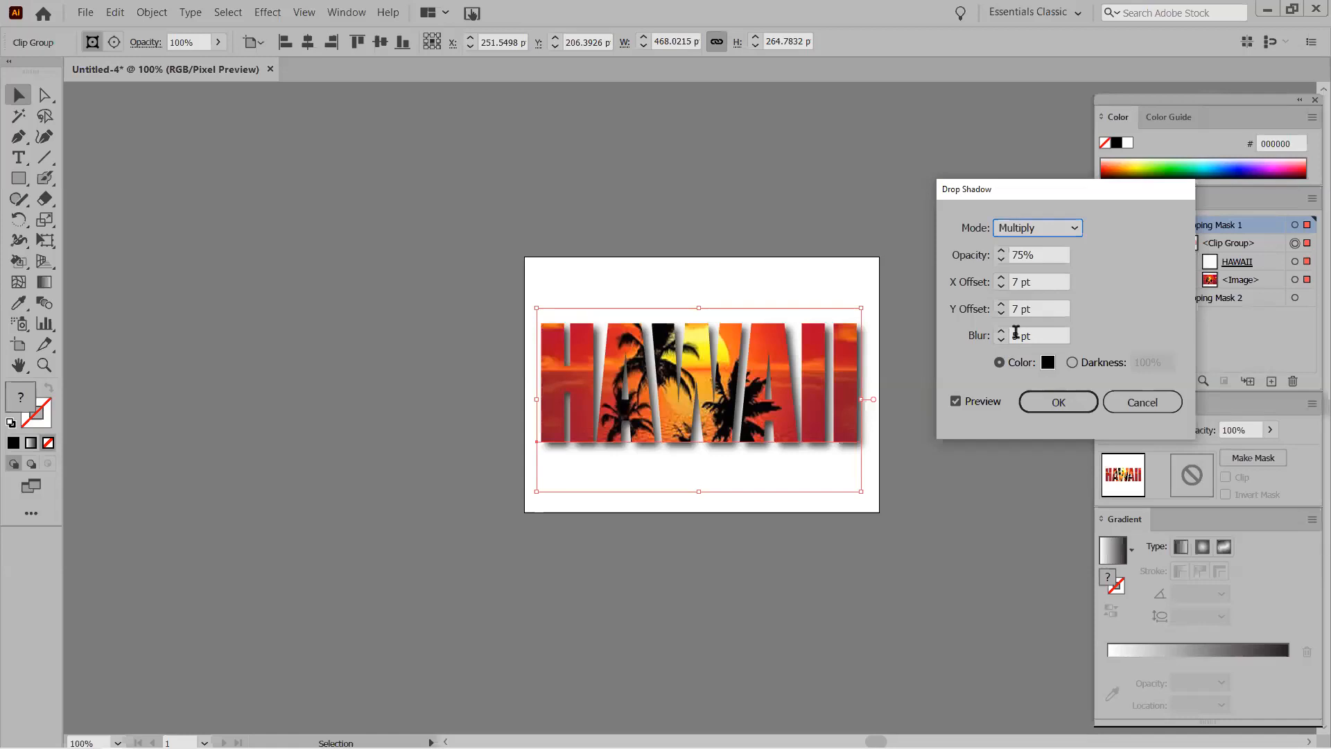
pyautogui.click(1058, 402)
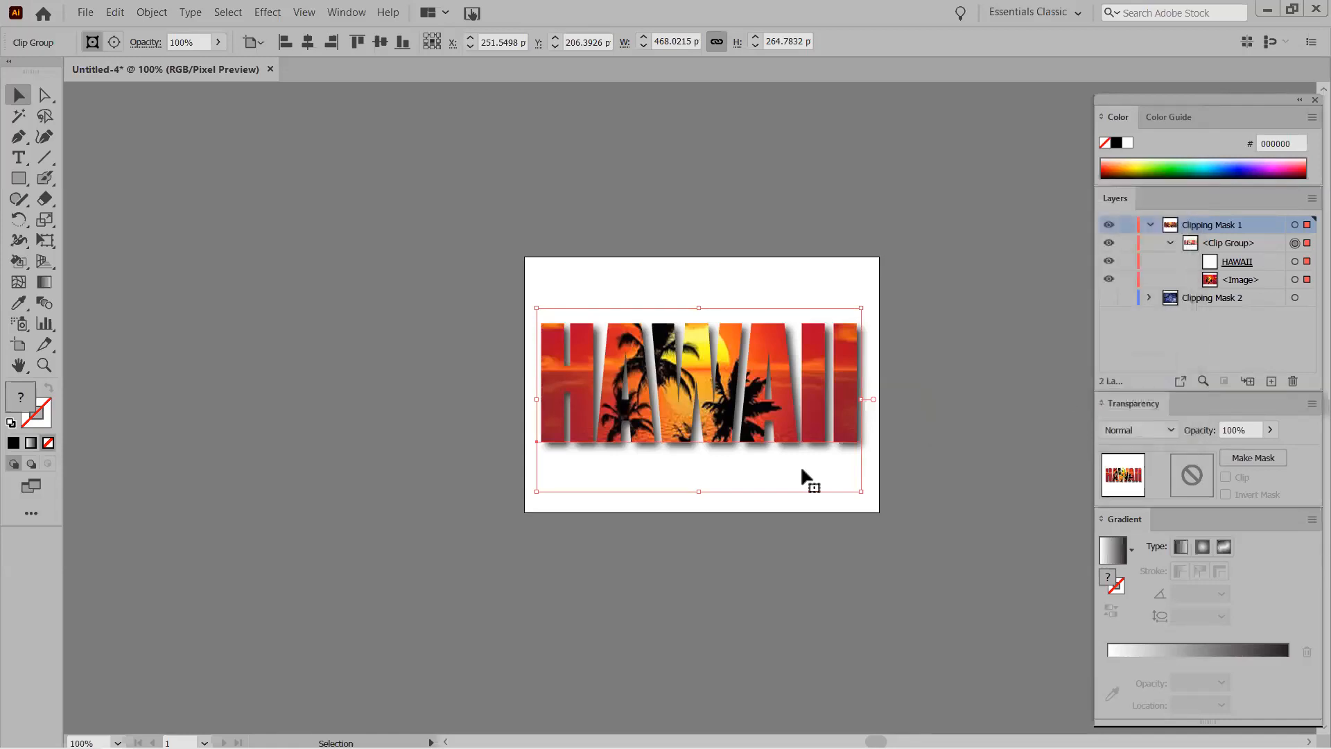
pyautogui.click(484, 543)
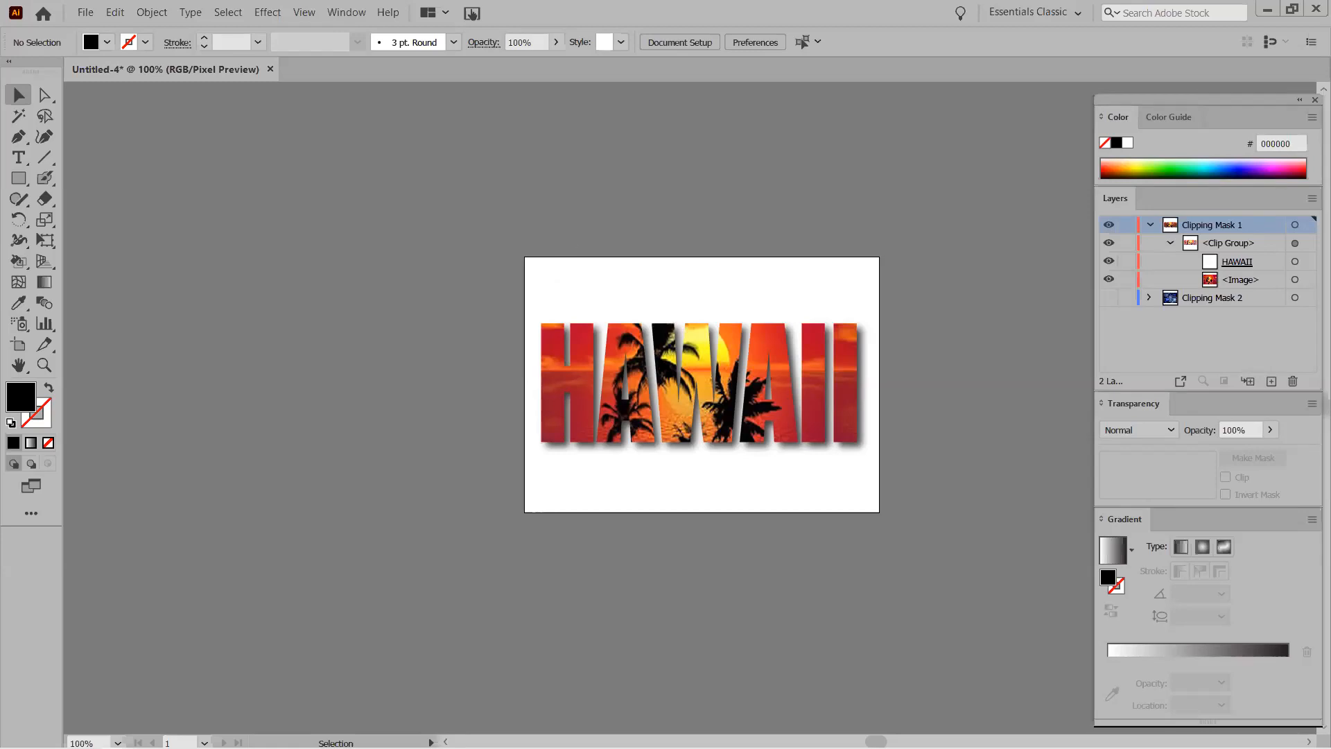
# Release the HAWAII clip group's clipping mask and deselect the text and photo.
pyautogui.rightClick(636, 362)
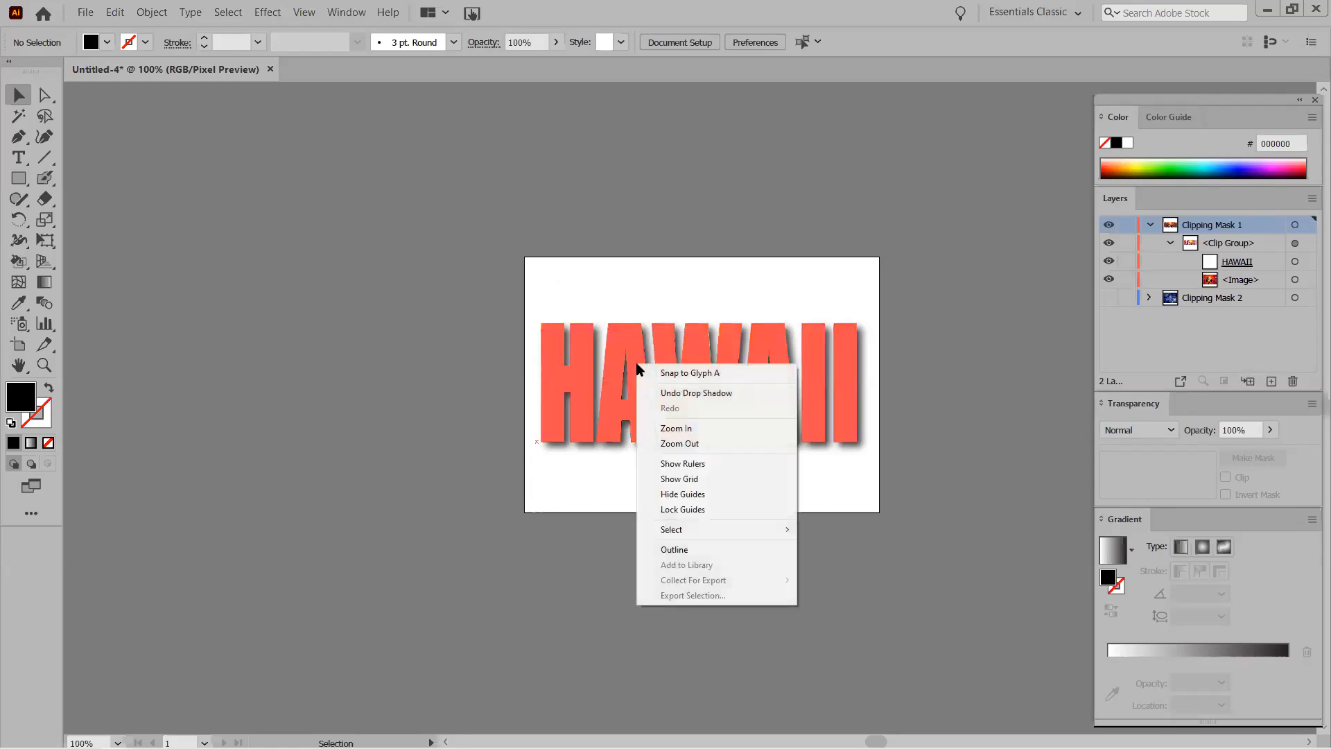
pyautogui.click(553, 340)
pyautogui.rightClick(553, 339)
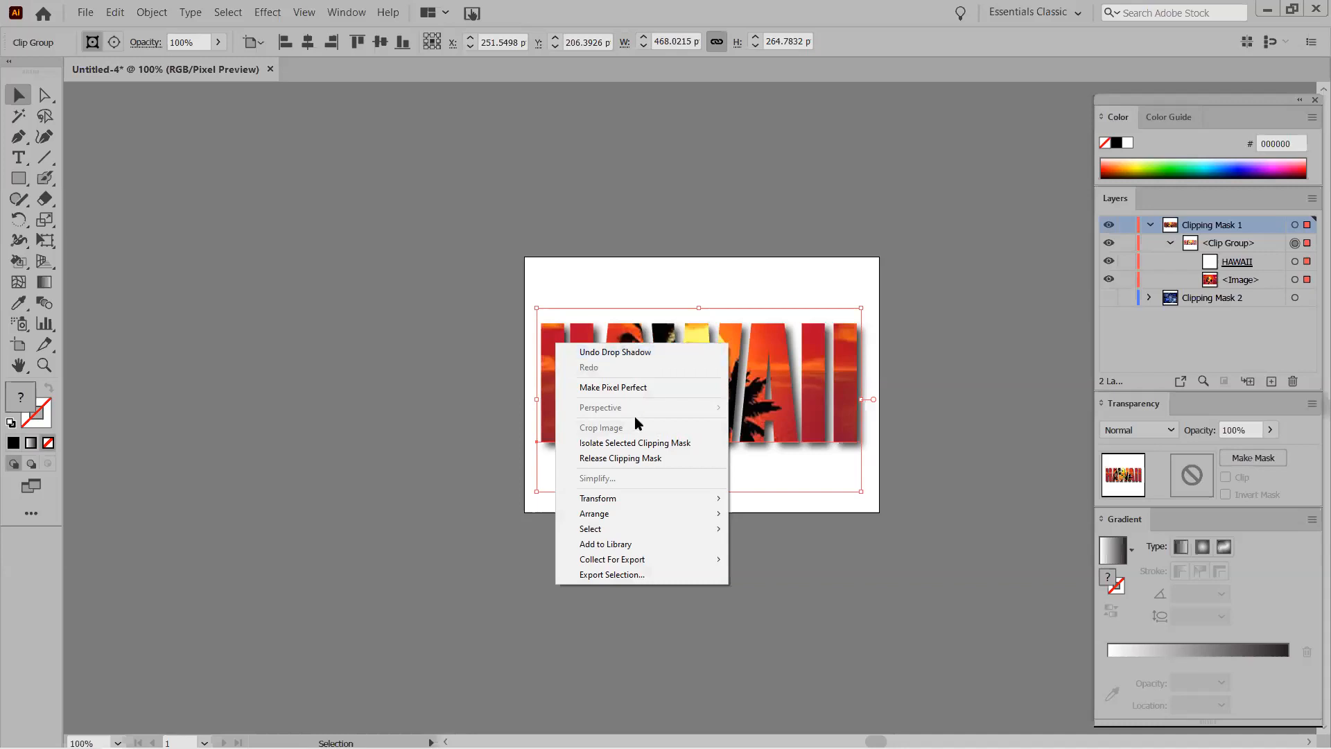
pyautogui.click(637, 460)
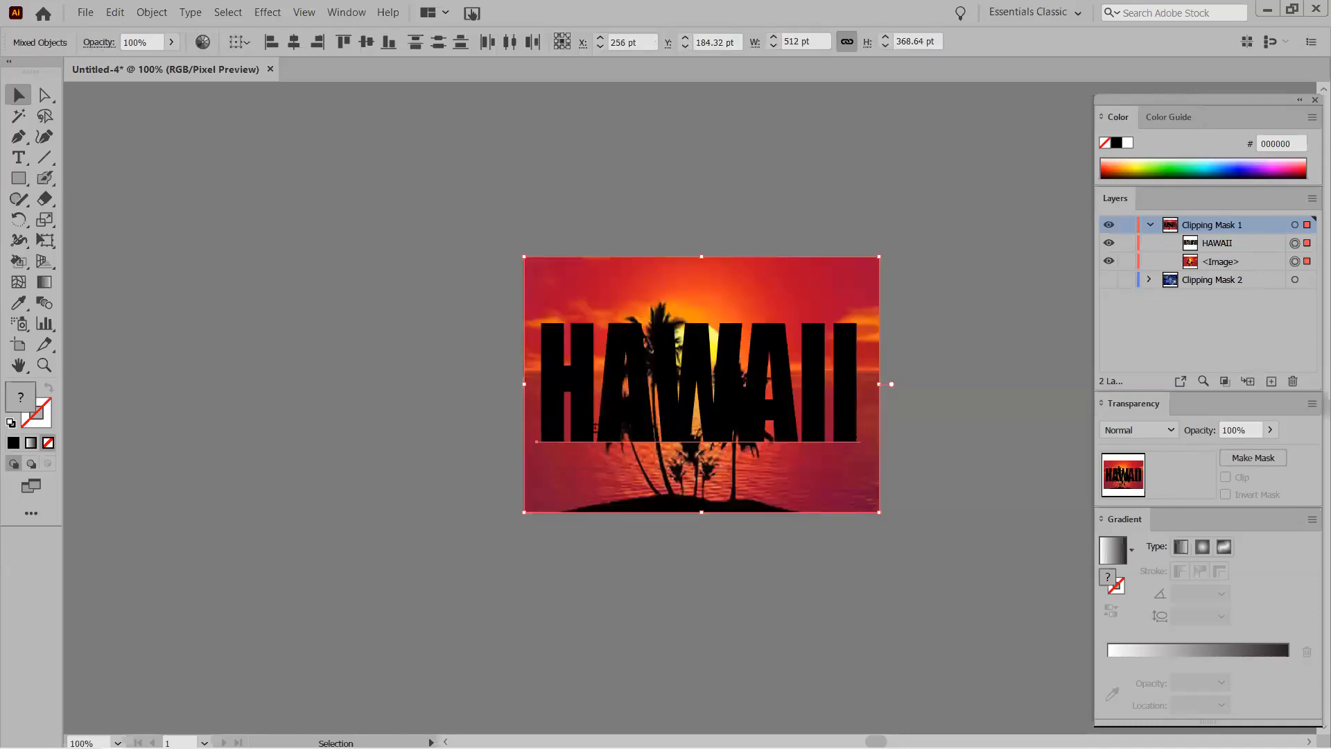
pyautogui.click(490, 394)
# Drag the HAWAII text to the lower left beside the photo, undoing a trial enlargement.
pyautogui.click(568, 411)
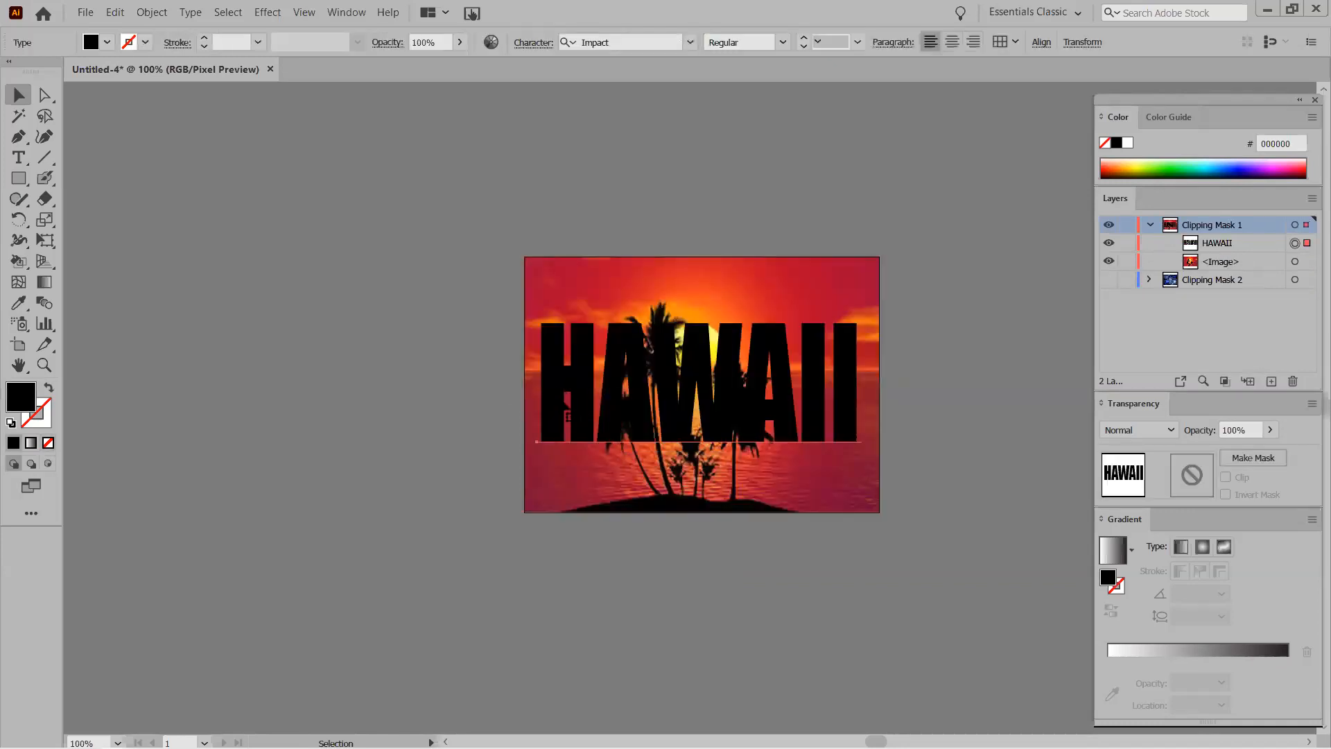
pyautogui.moveTo(859, 321); pyautogui.dragTo(520, 428)
pyautogui.click(608, 375)
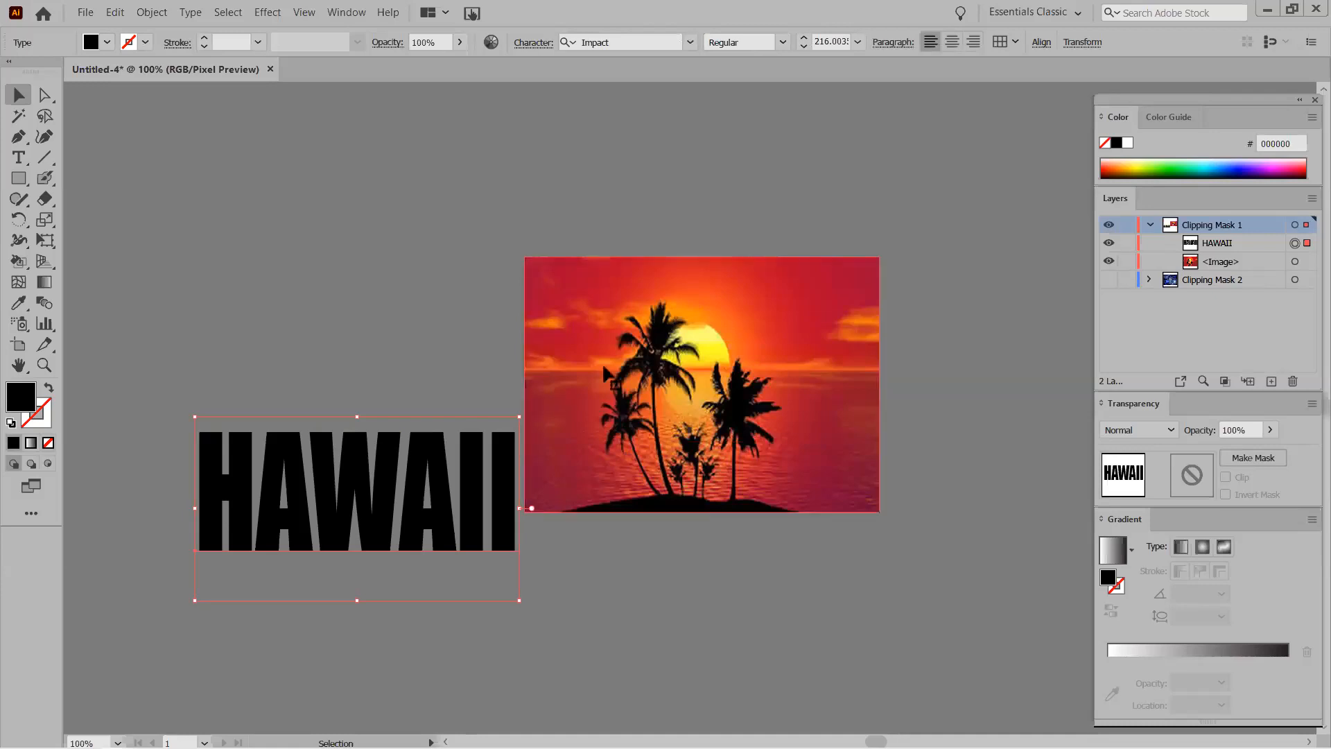
pyautogui.doubleClick(284, 535)
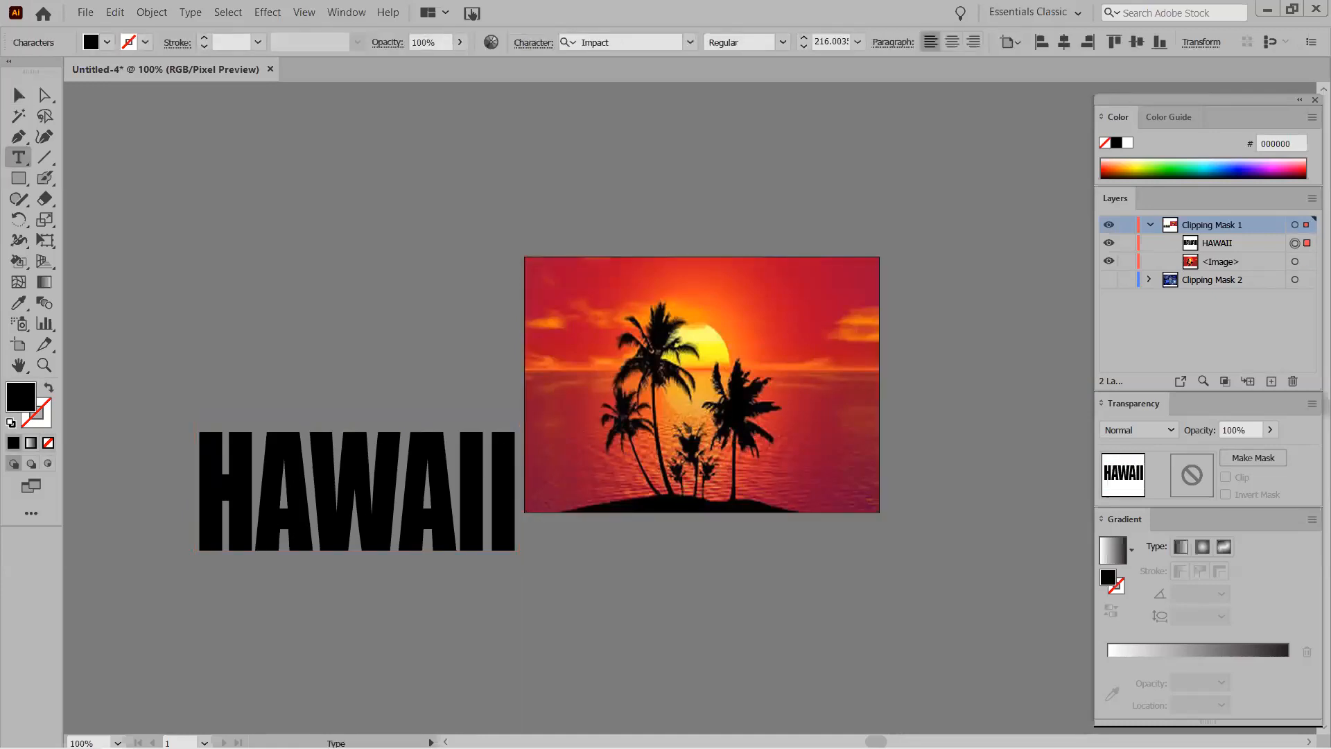
pyautogui.click(195, 476)
pyautogui.click(212, 466)
pyautogui.click(19, 95)
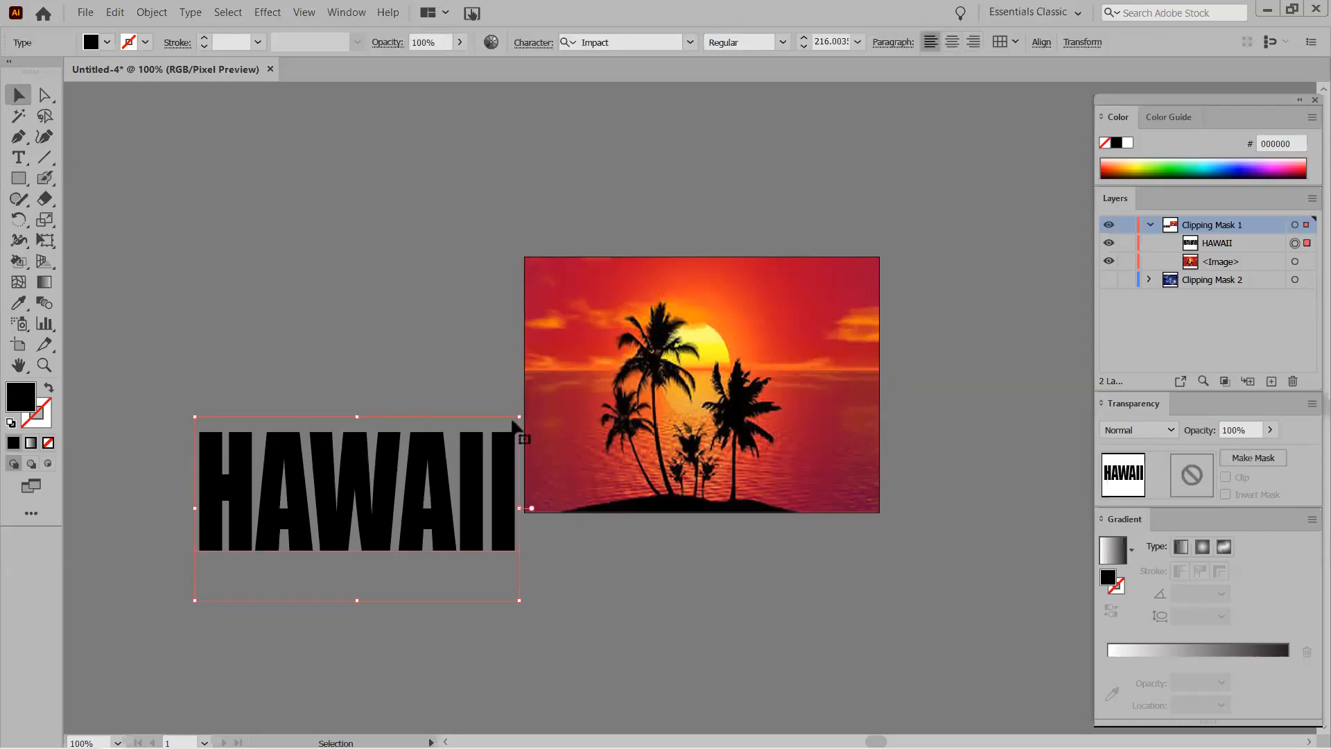
pyautogui.moveTo(519, 417); pyautogui.dragTo(1127, 119)
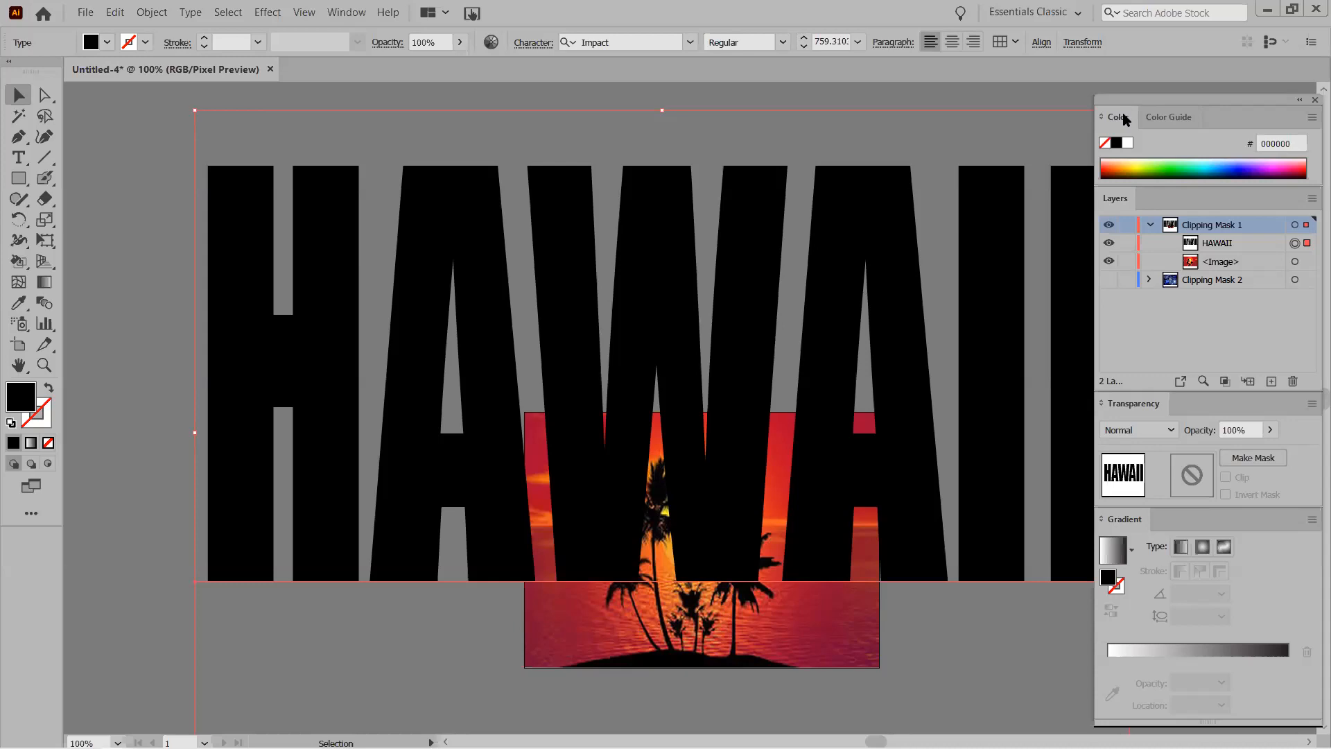
pyautogui.hotkey('ctrl', 'z')
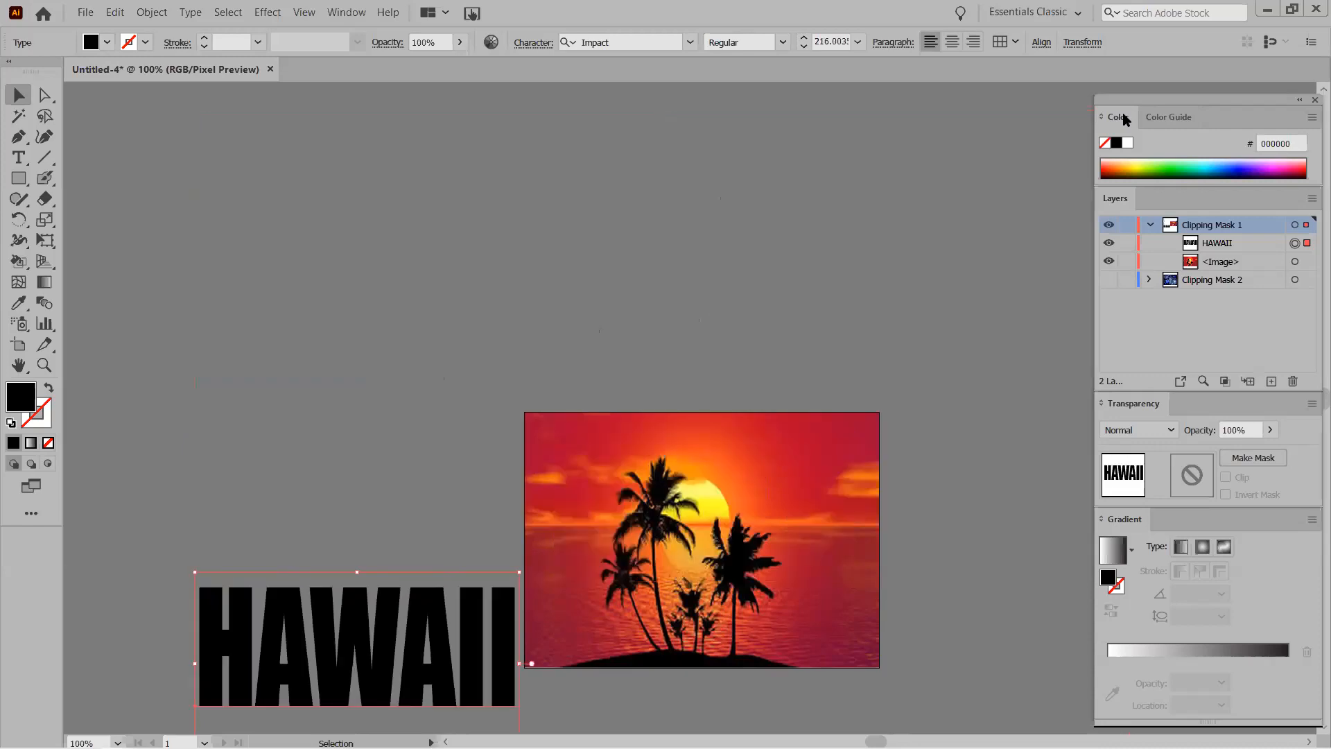
# Try enlarging the sunset photo and undo, then drag HAWAII back across the photo's middle.
pyautogui.click(581, 477)
pyautogui.moveTo(525, 413); pyautogui.dragTo(78, 115)
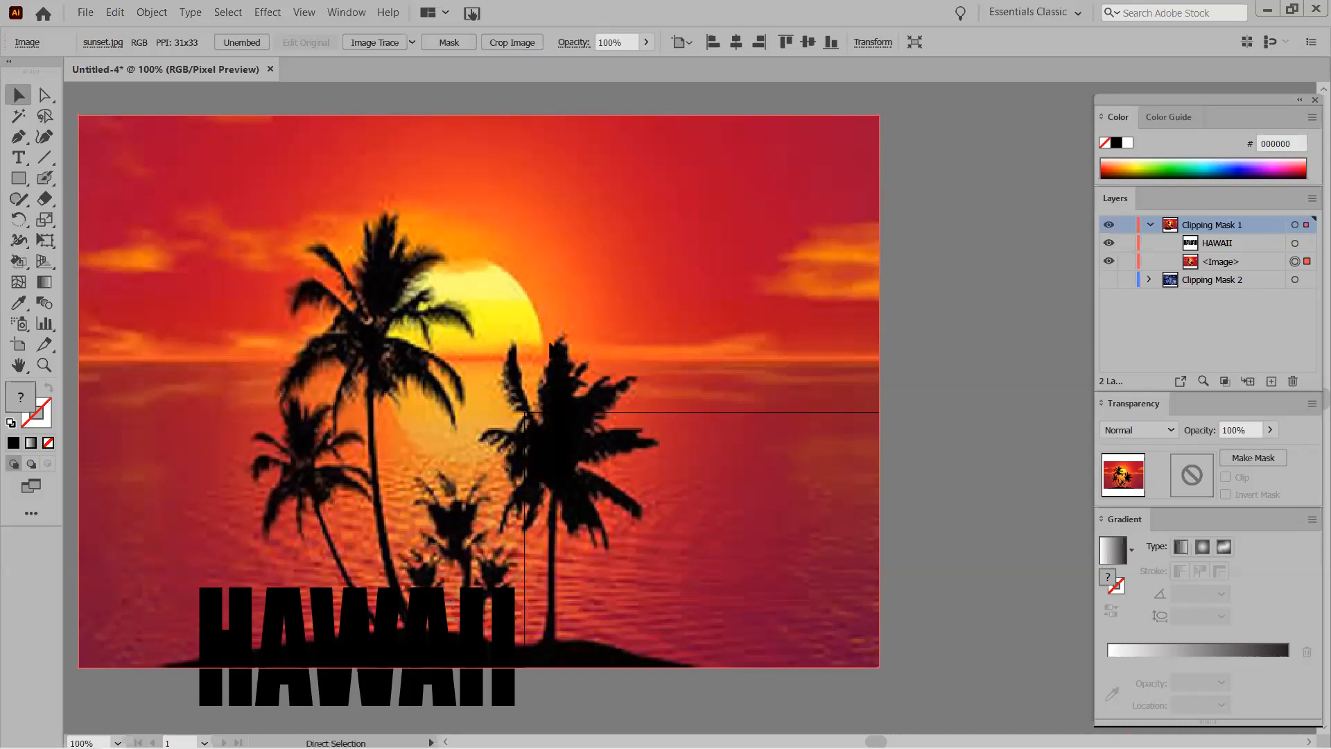
pyautogui.hotkey('ctrl', 'z')
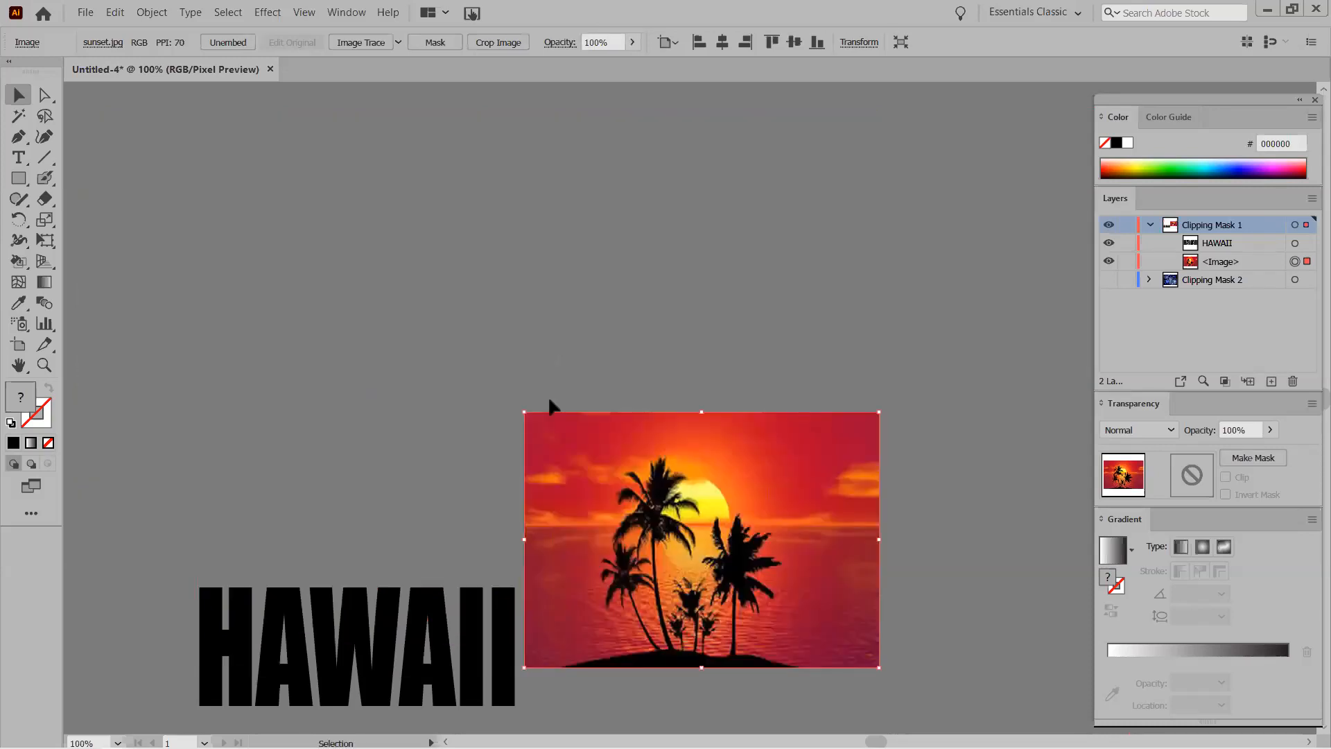
pyautogui.moveTo(292, 663); pyautogui.dragTo(632, 553)
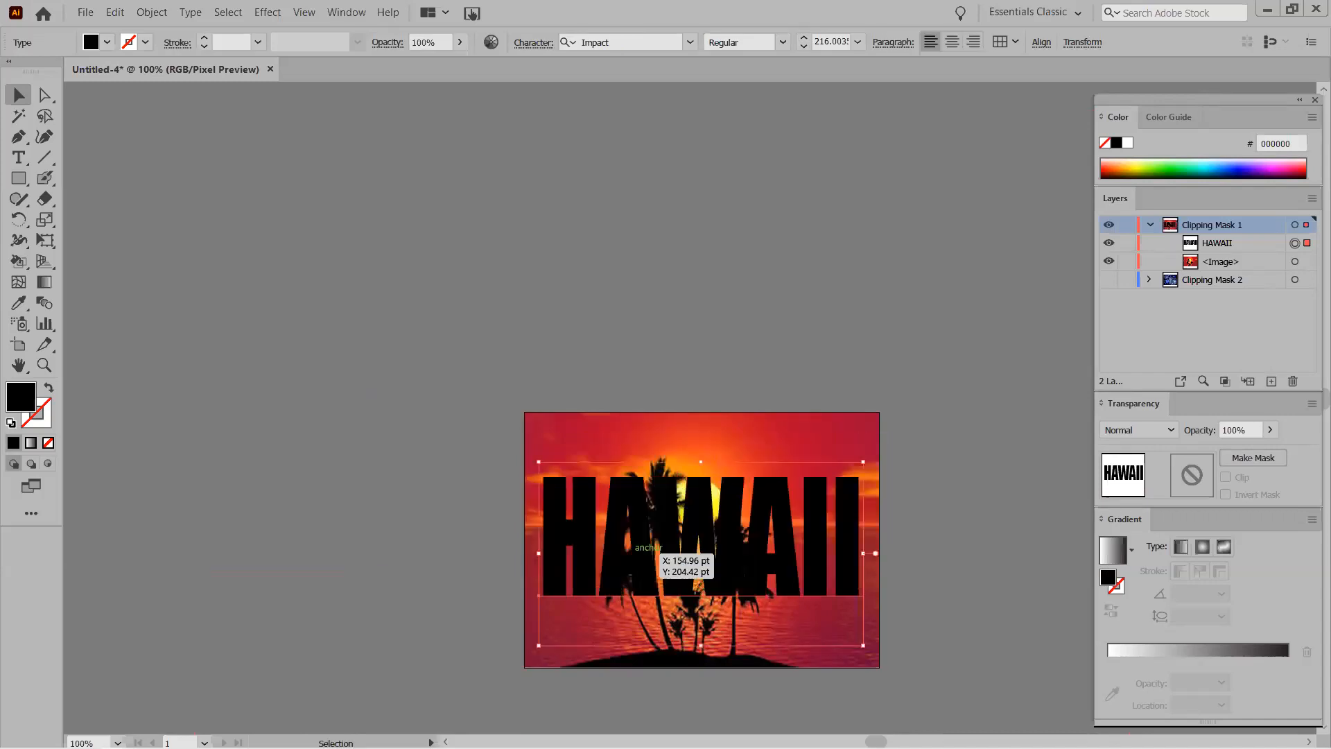
pyautogui.click(582, 336)
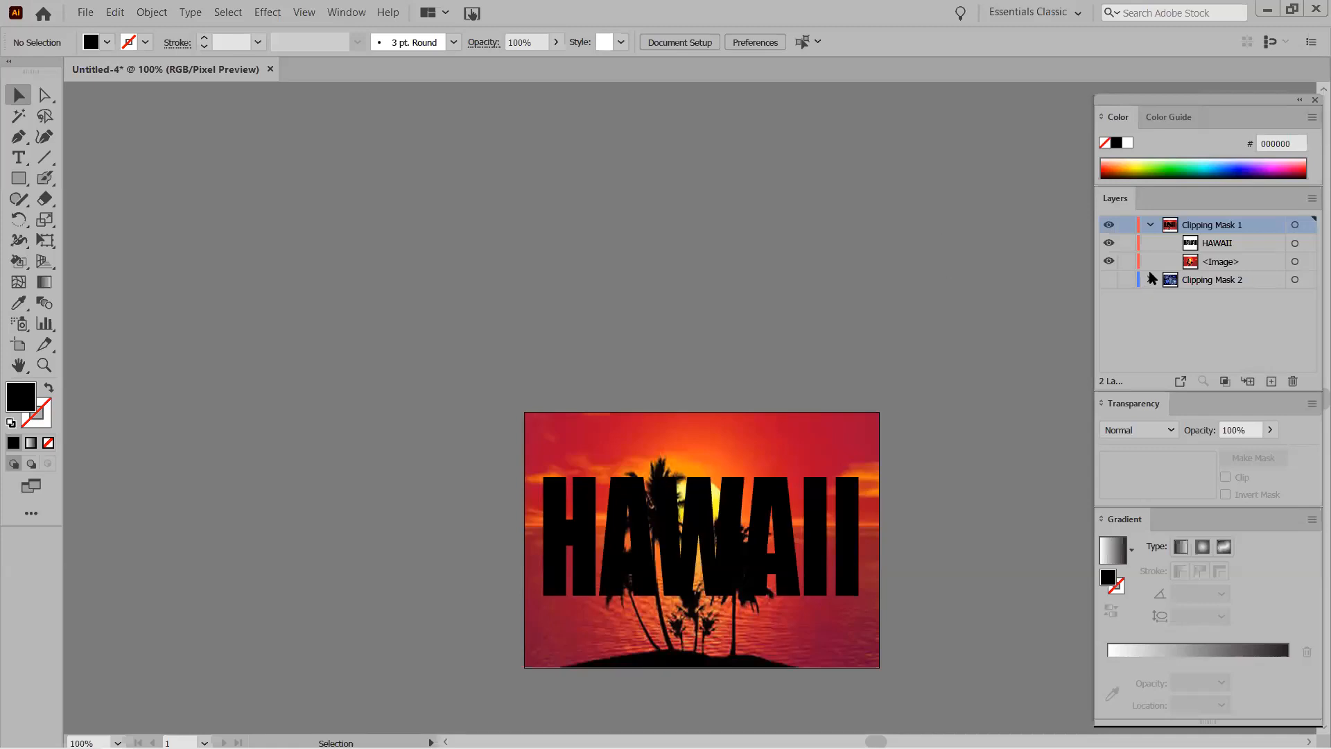
# Hide Clipping Mask 1, show Clipping Mask 2, and drag the fireworks photo down-left off the blue rectangle.
pyautogui.click(1150, 225)
pyautogui.click(1108, 225)
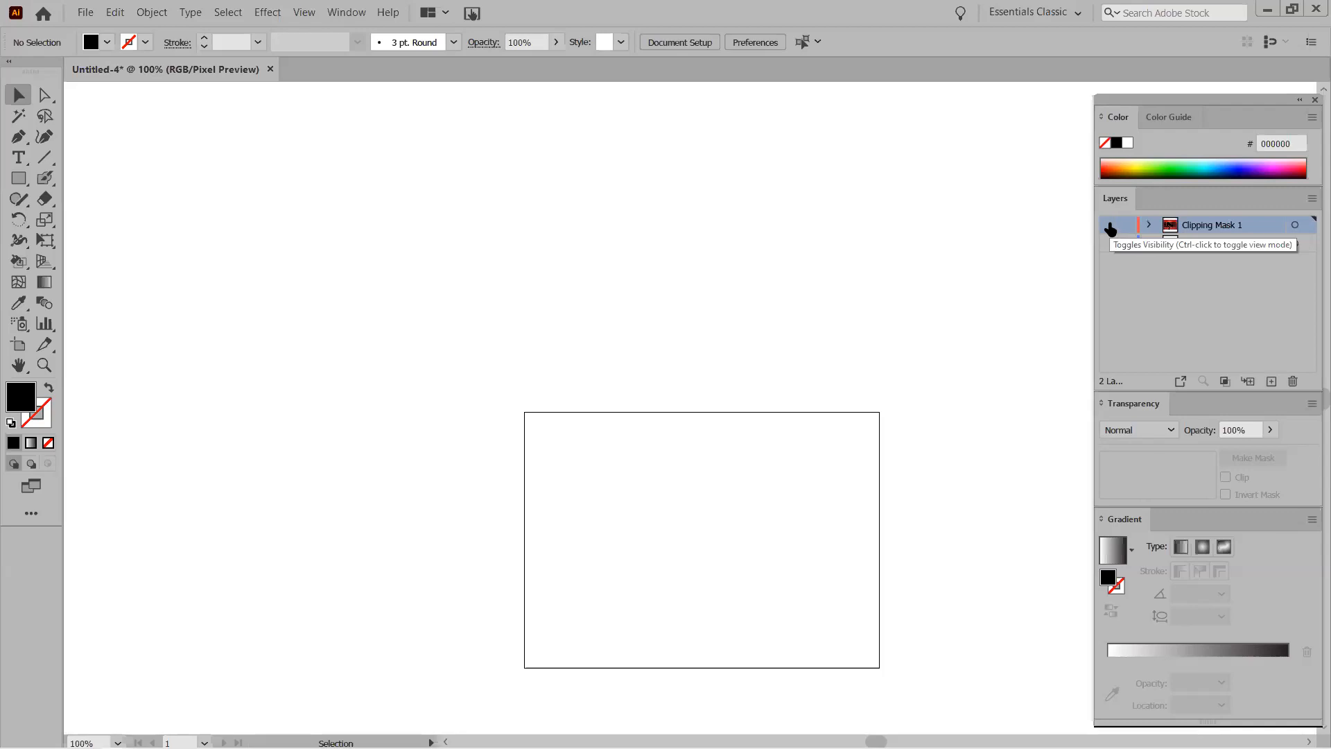
pyautogui.click(1110, 243)
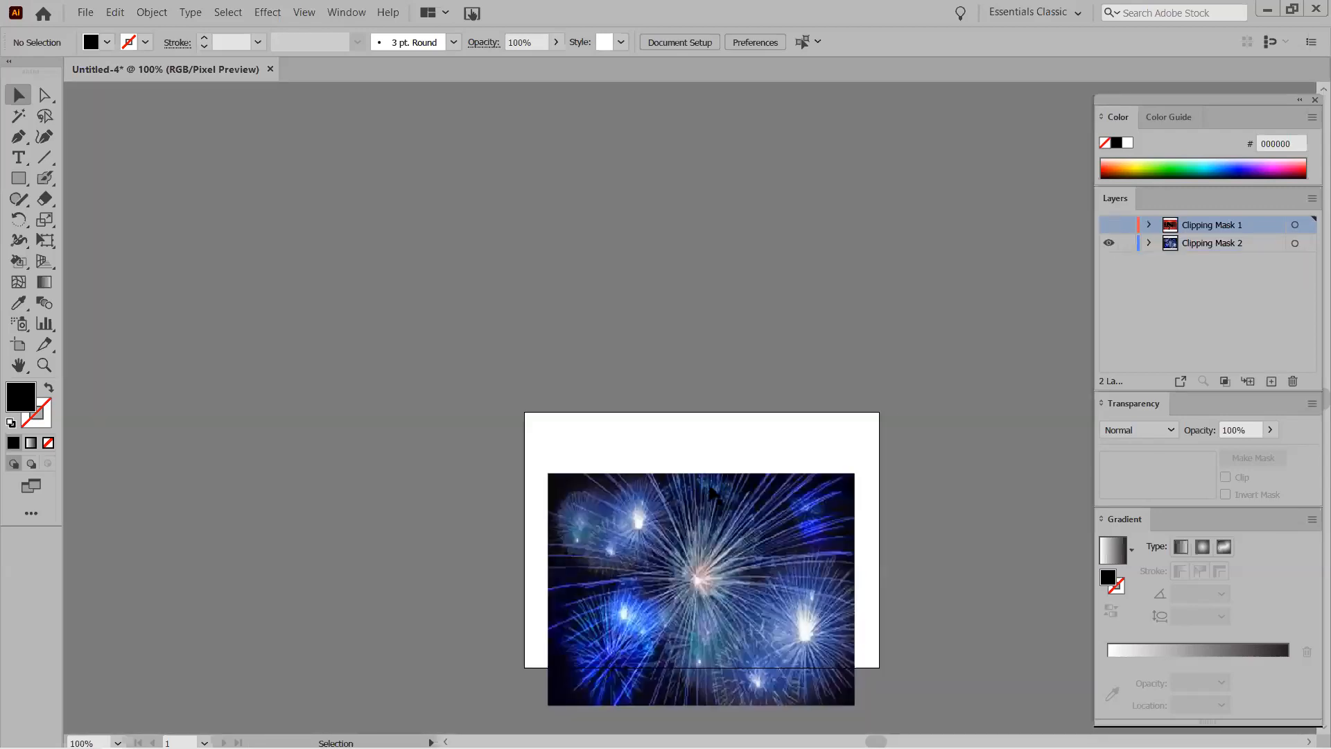
pyautogui.scroll(-5, 693, 444)
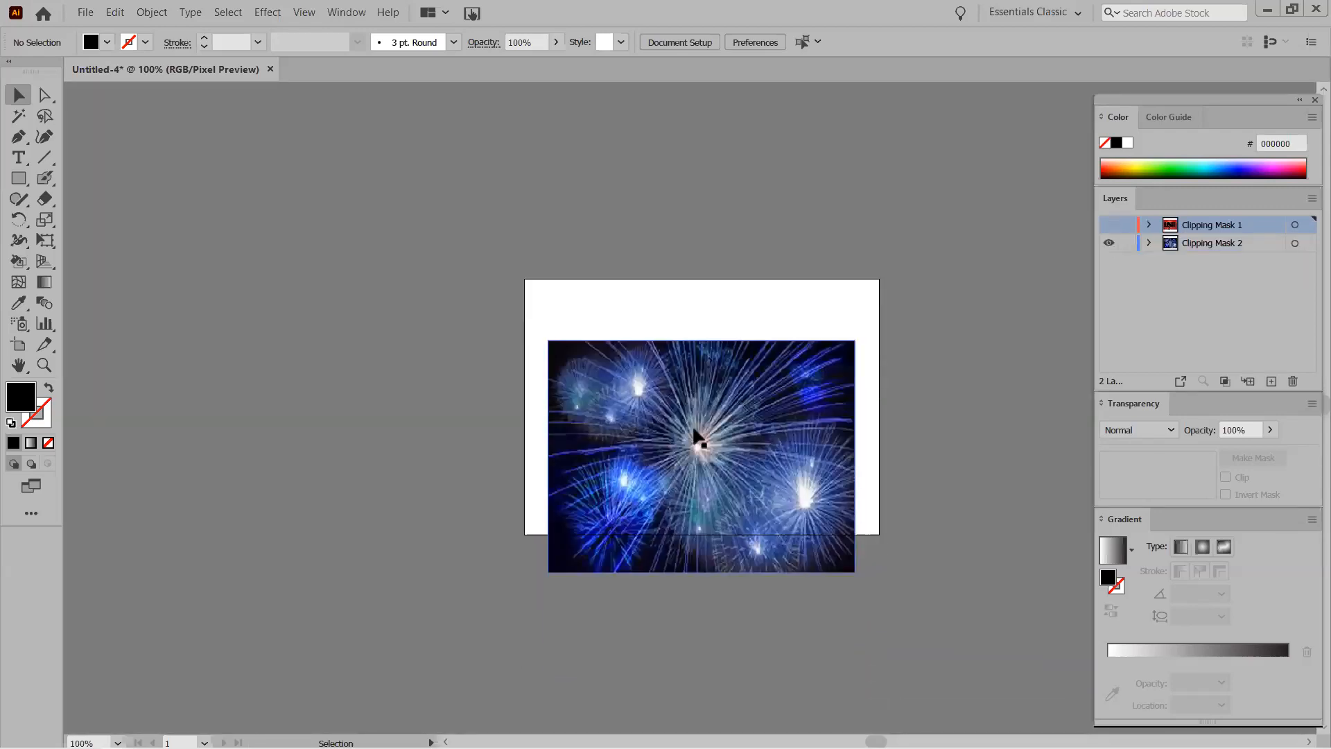
pyautogui.moveTo(598, 345); pyautogui.dragTo(473, 452)
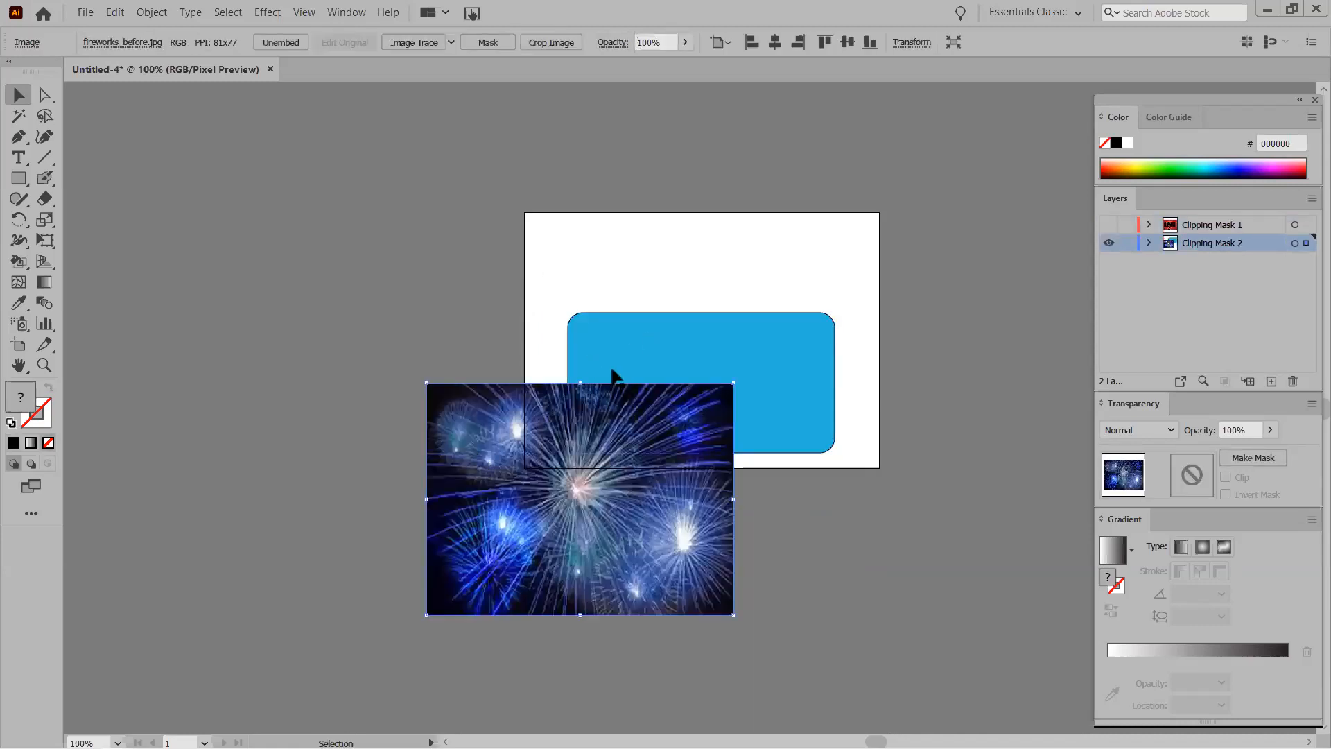
pyautogui.click(596, 324)
# Raise the blue rounded rectangle and drag the fireworks photo back over the artboard.
pyautogui.moveTo(608, 332); pyautogui.dragTo(605, 294)
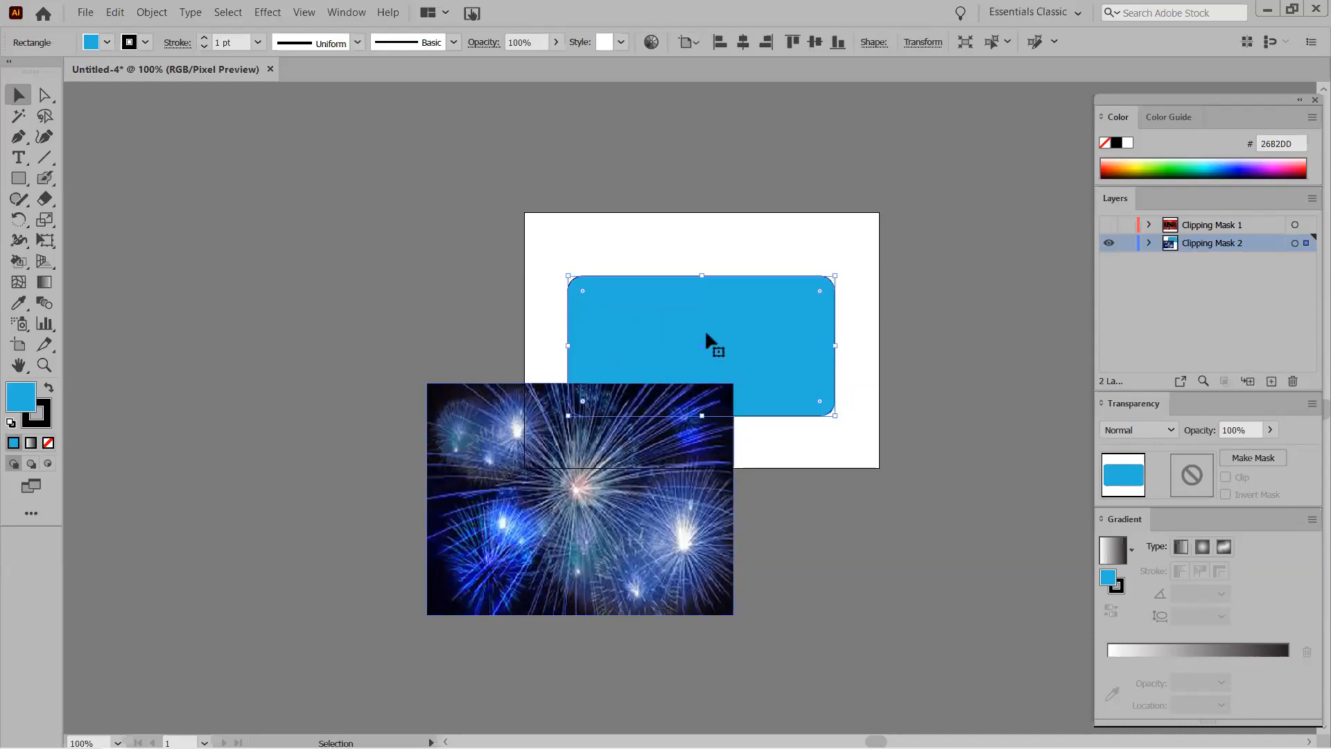
pyautogui.moveTo(490, 469); pyautogui.dragTo(607, 316)
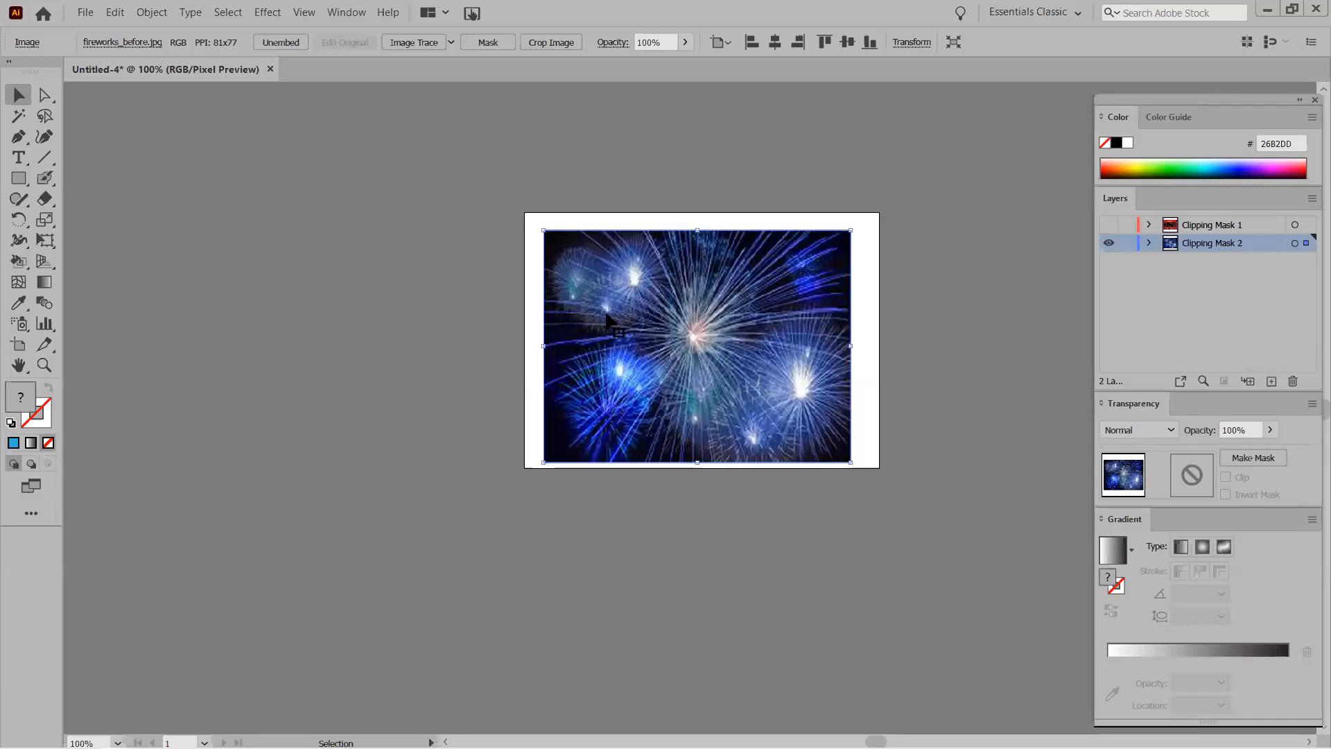
pyautogui.press('a')
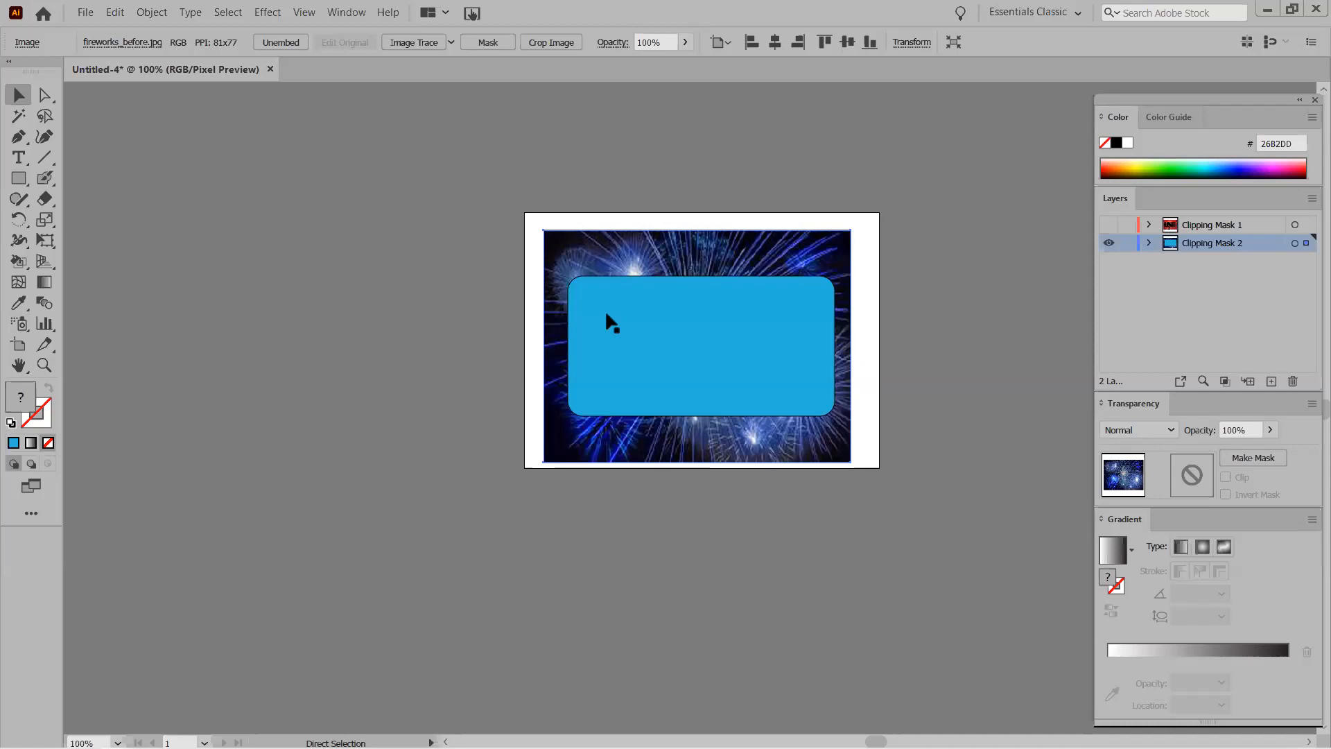
# Select the fireworks photo with the blue rounded rectangle and apply Make Clipping Mask.
pyautogui.click(607, 315)
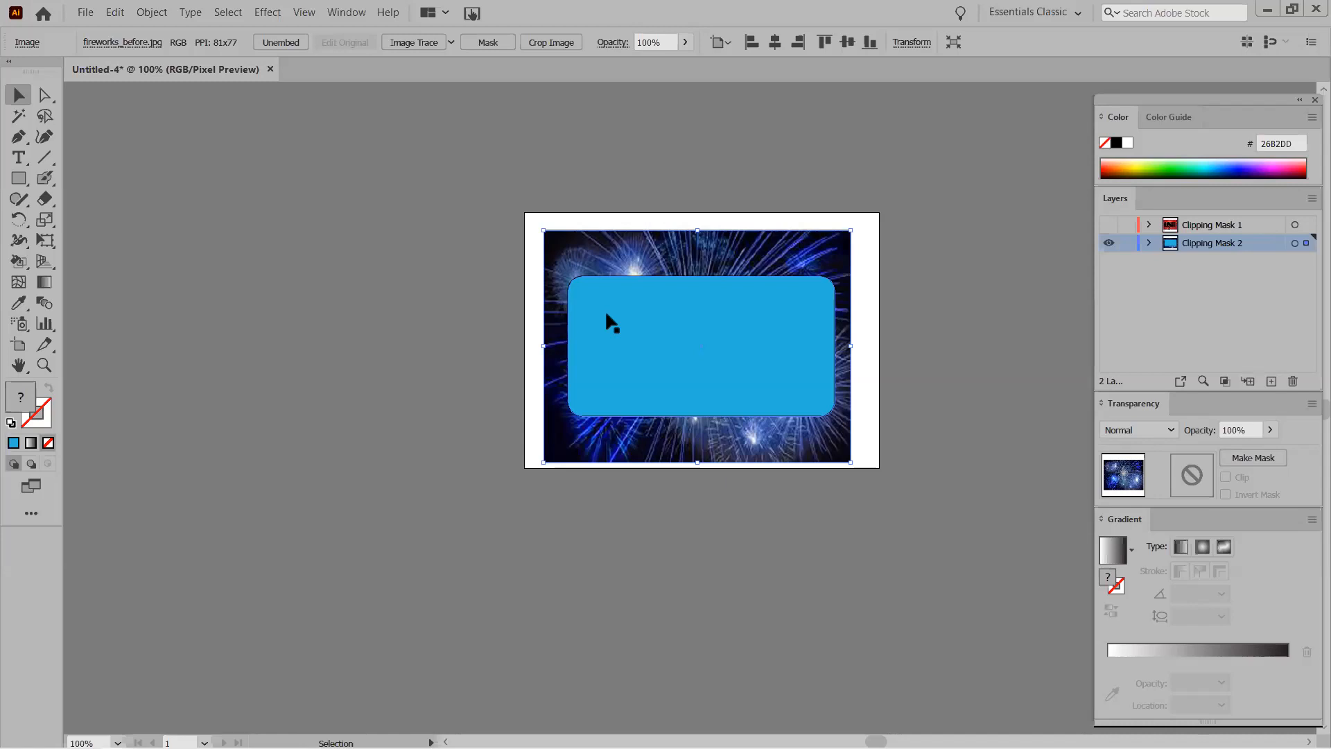
pyautogui.keyDown('shift'); pyautogui.click(692, 329); pyautogui.keyUp('shift')
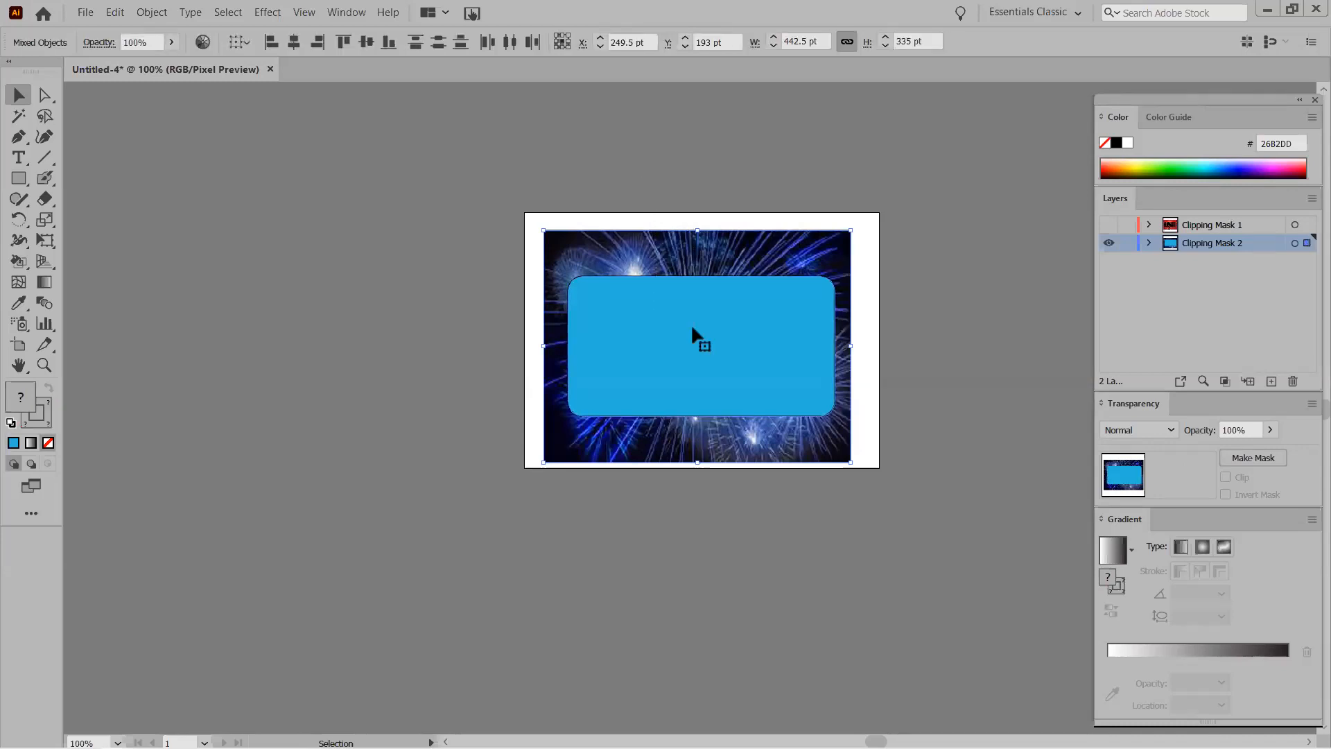
pyautogui.click(1148, 243)
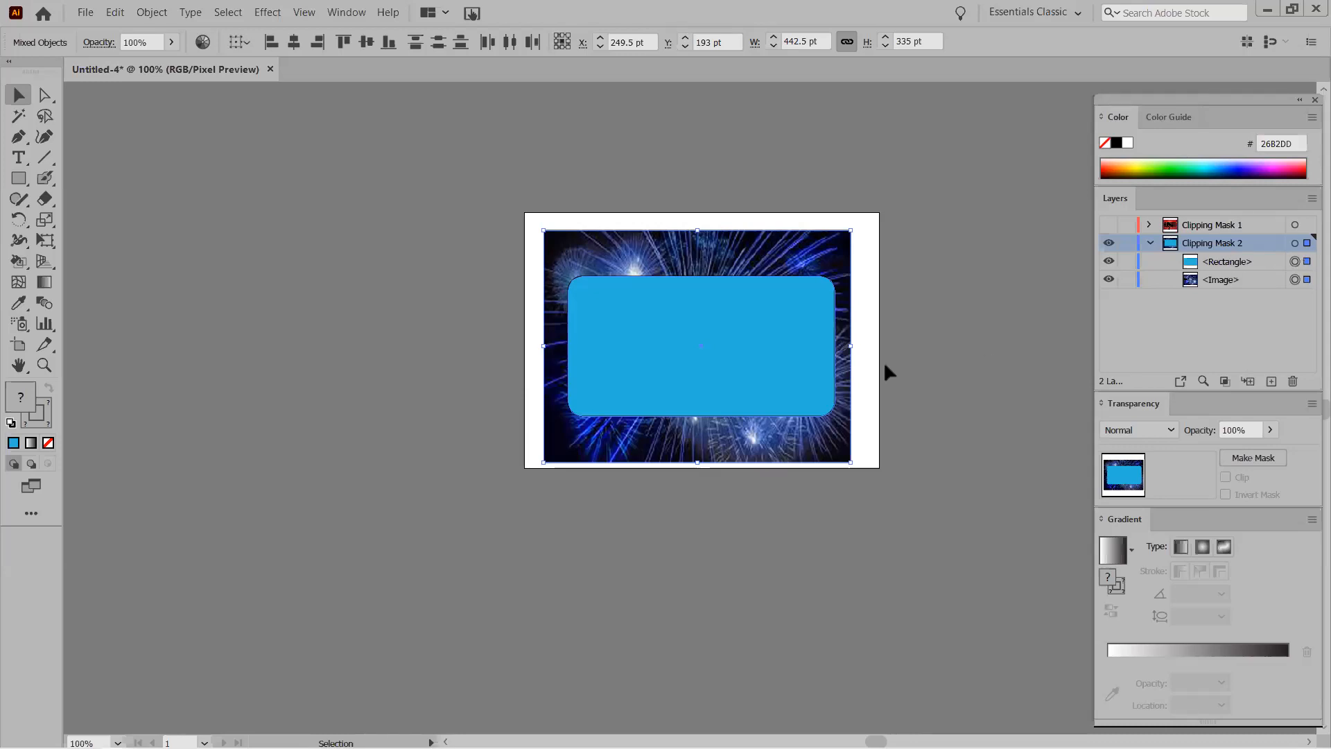
pyautogui.rightClick(684, 322)
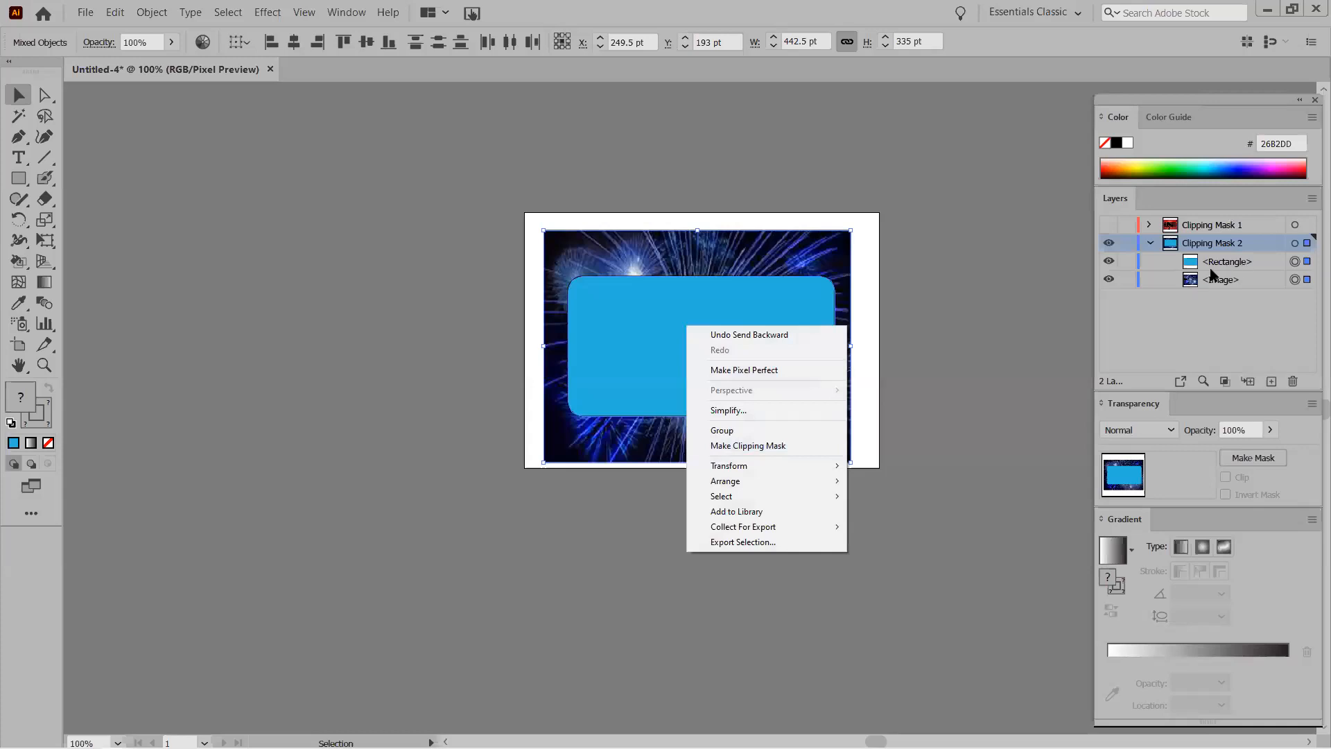
pyautogui.click(735, 447)
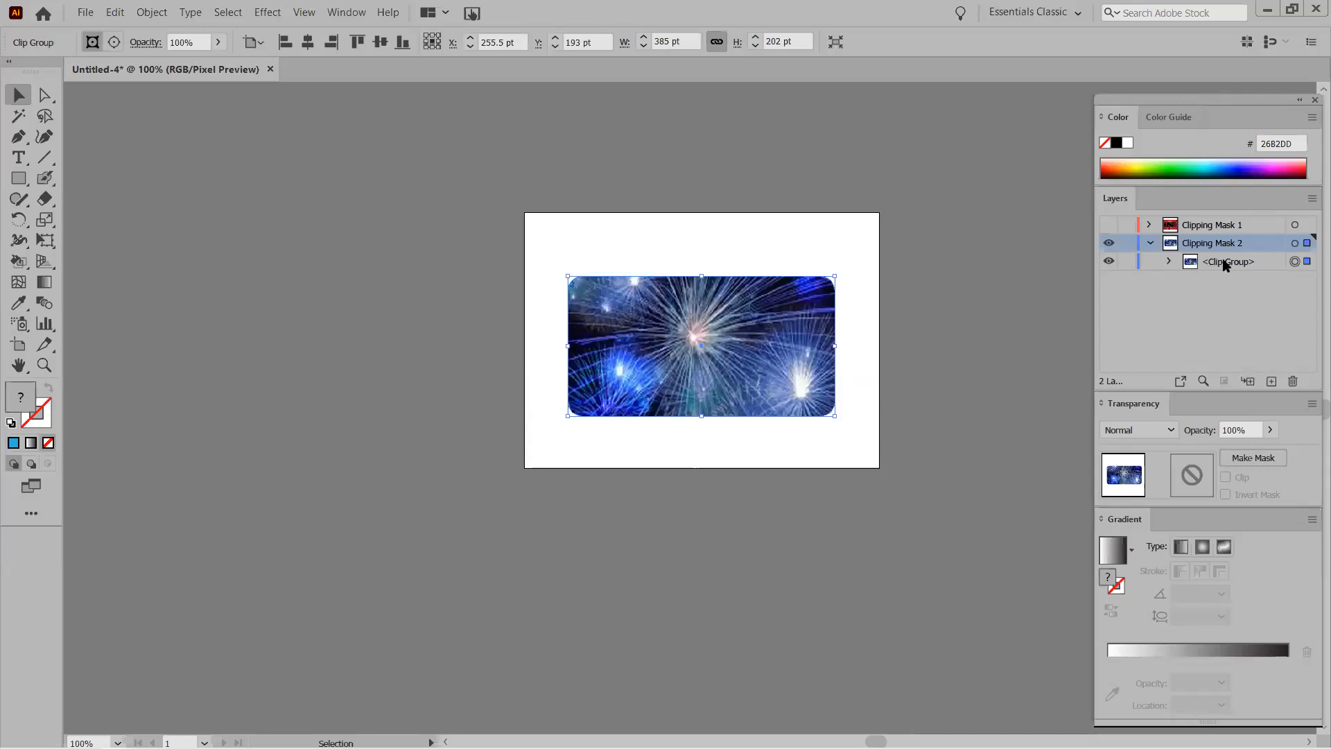
# Stretch the rounded mask's top-left corner upward, then bring up the Place dialog.
pyautogui.click(1167, 261)
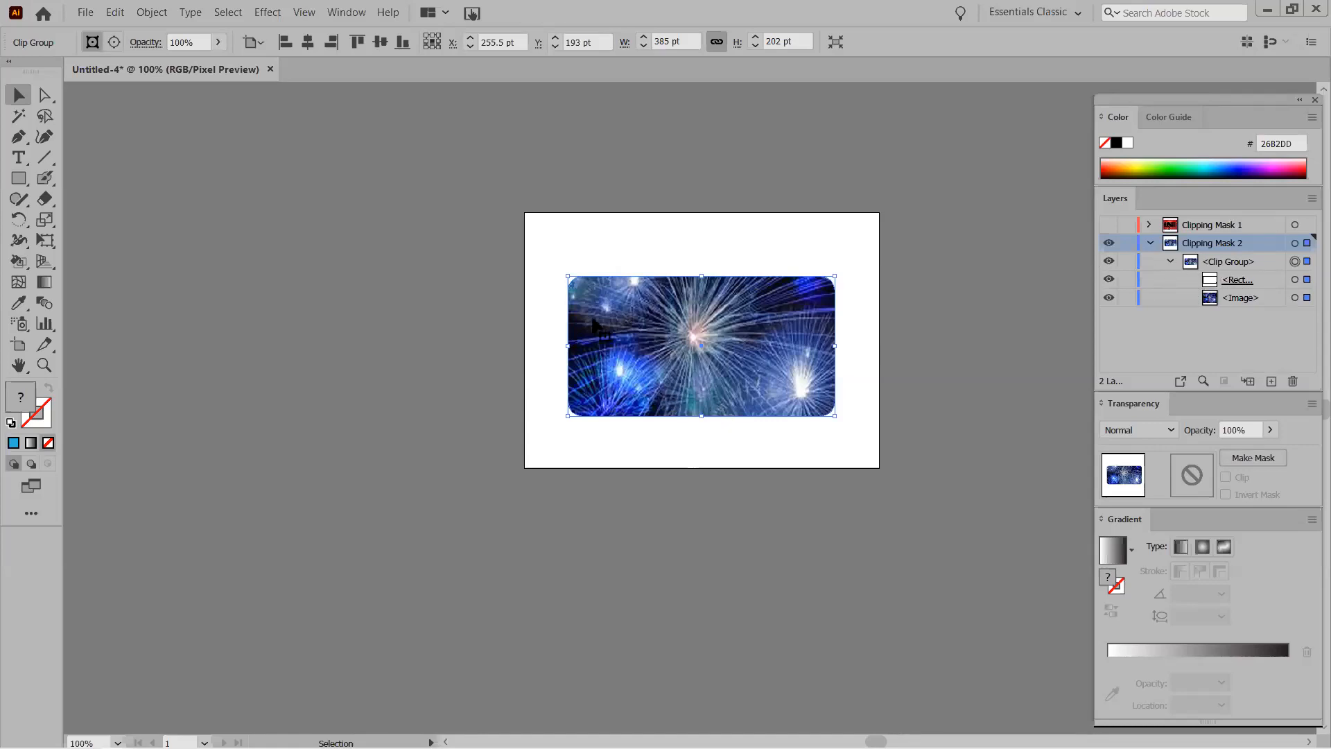
pyautogui.moveTo(568, 276); pyautogui.dragTo(570, 265)
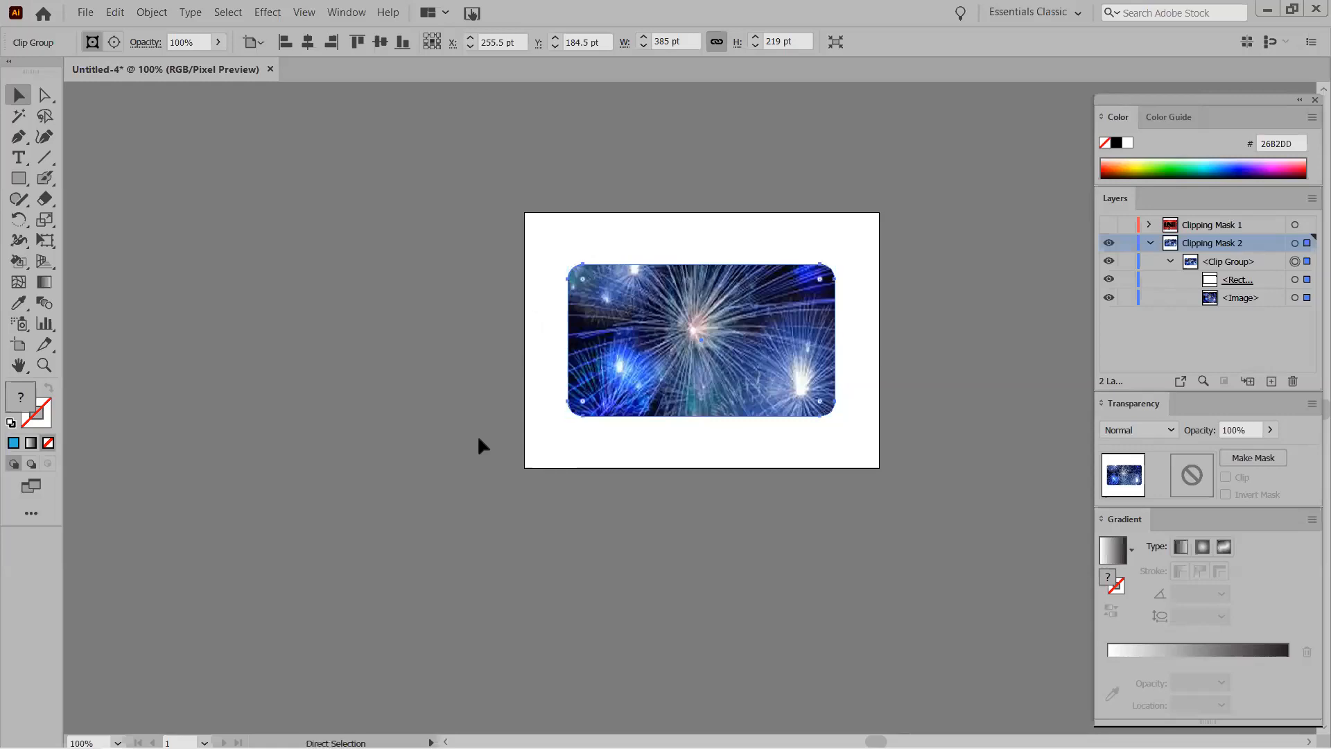
pyautogui.hotkey('ctrl', 'shift', 'p')
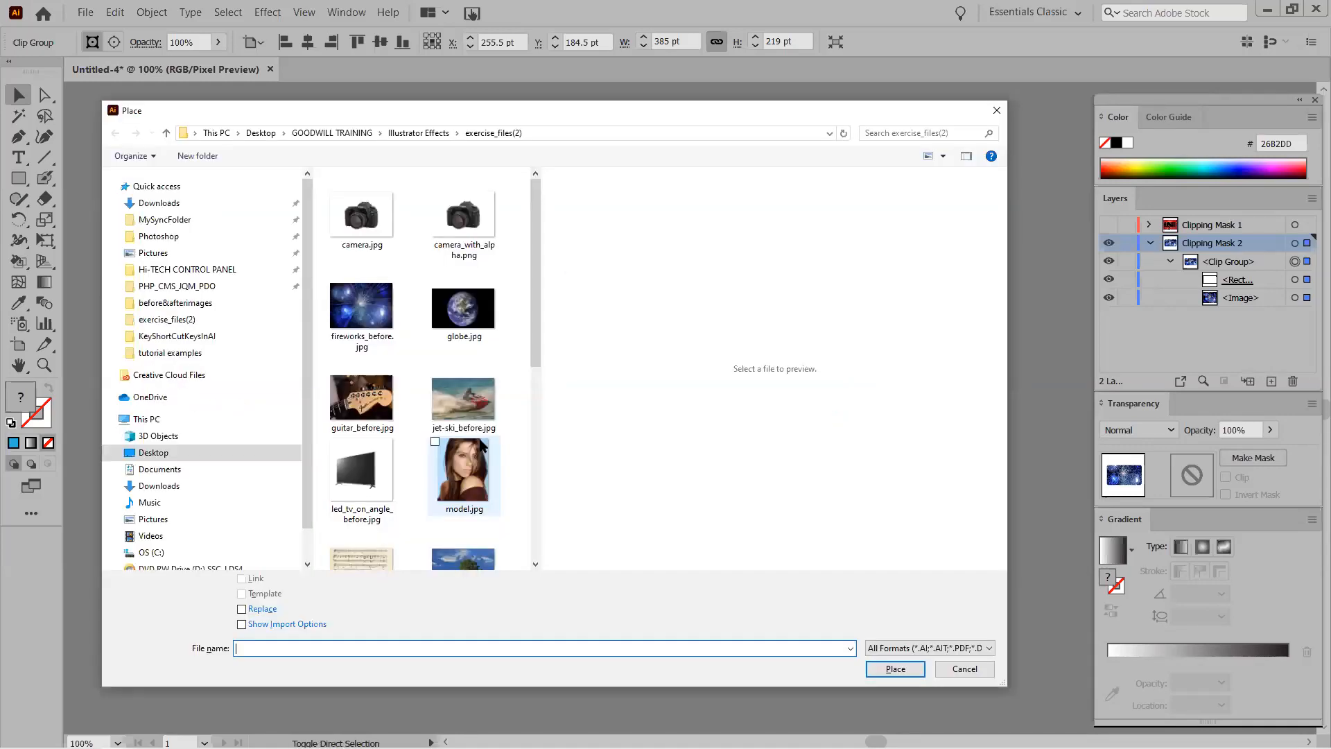
# Place model.jpg over the frame's right half, reposition it and pull its bottom edge up.
pyautogui.click(465, 473)
pyautogui.doubleClick(464, 474)
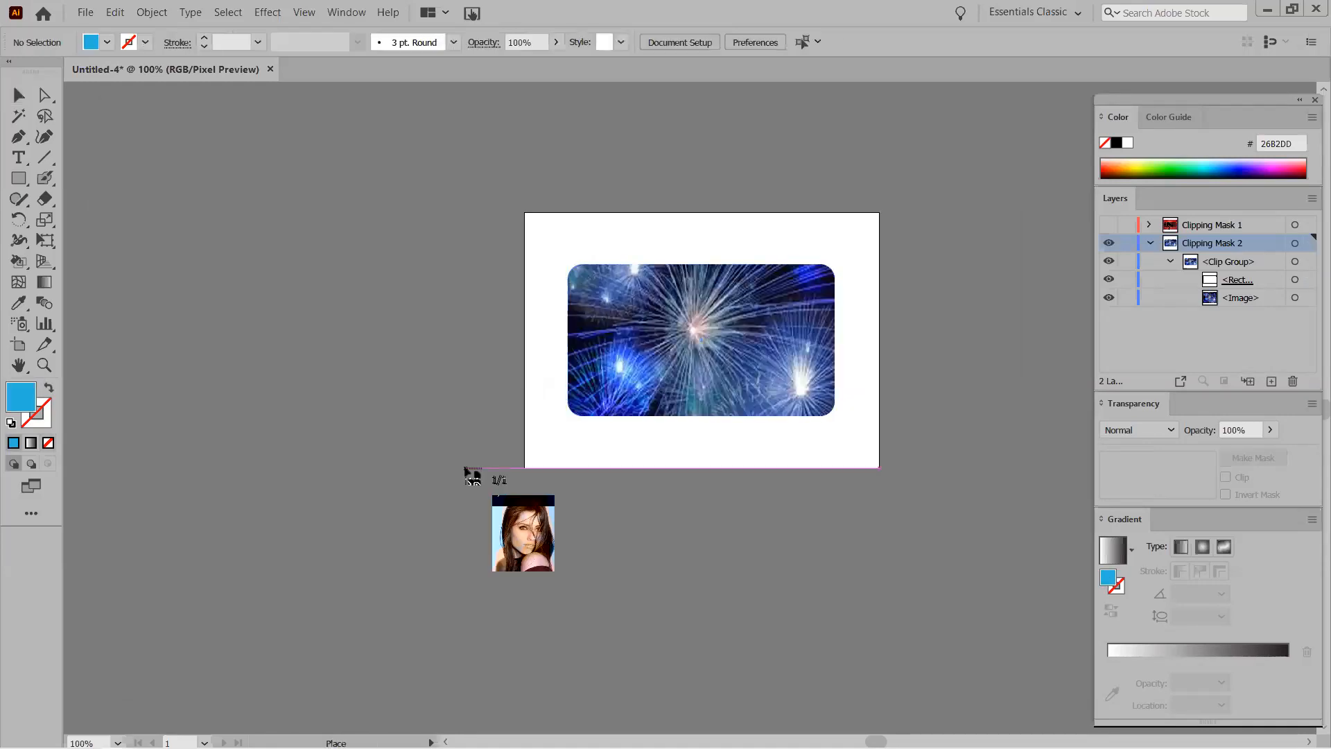
pyautogui.moveTo(703, 249); pyautogui.dragTo(847, 437)
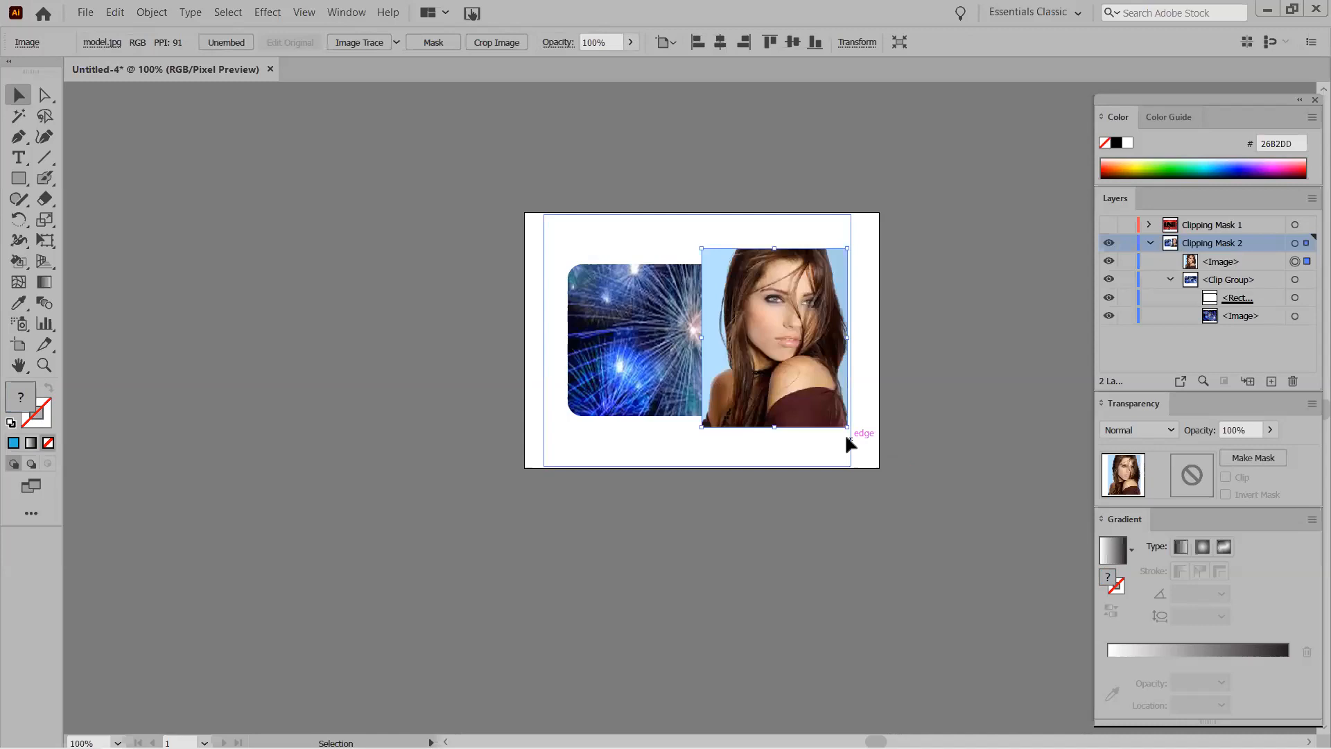
pyautogui.moveTo(761, 297); pyautogui.dragTo(750, 311)
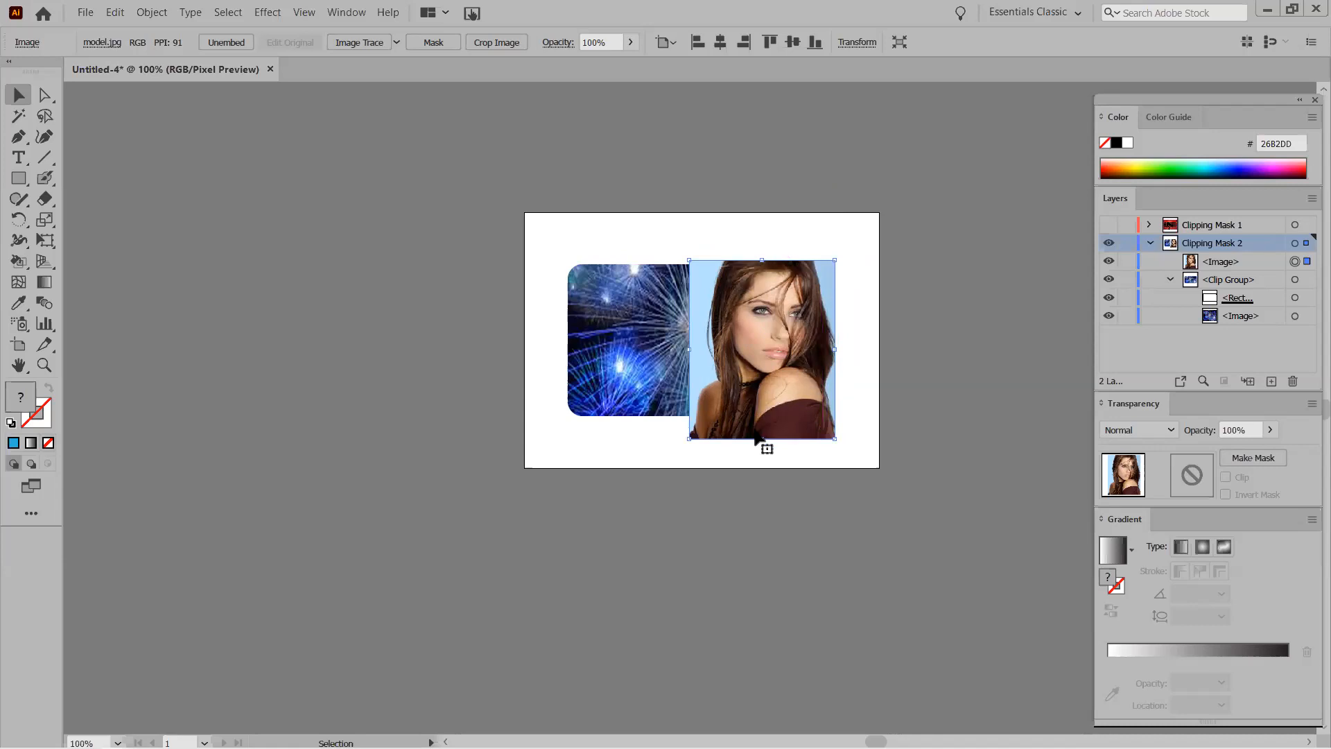
pyautogui.moveTo(762, 438); pyautogui.dragTo(763, 426)
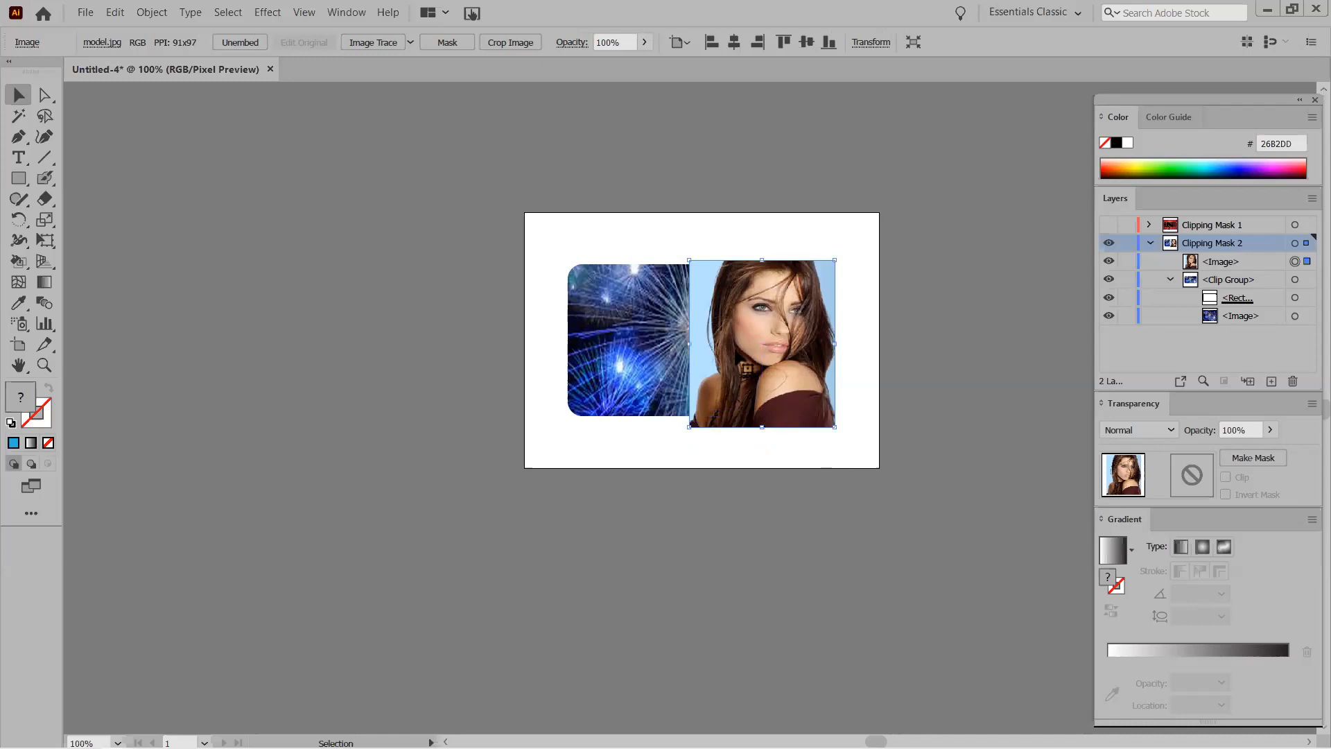
# Nudge the model.jpg portrait up slightly and select its <Image> row in Layers.
pyautogui.moveTo(762, 343); pyautogui.dragTo(762, 340)
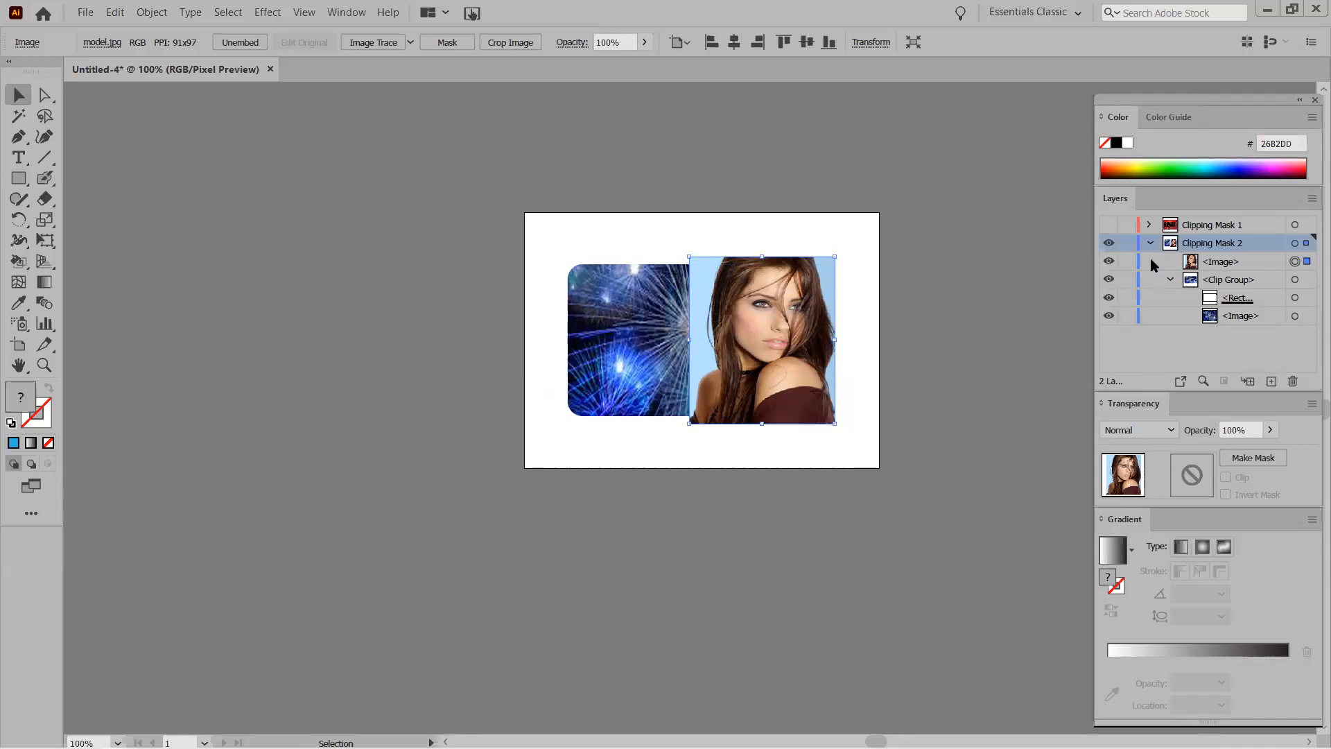
pyautogui.click(1194, 264)
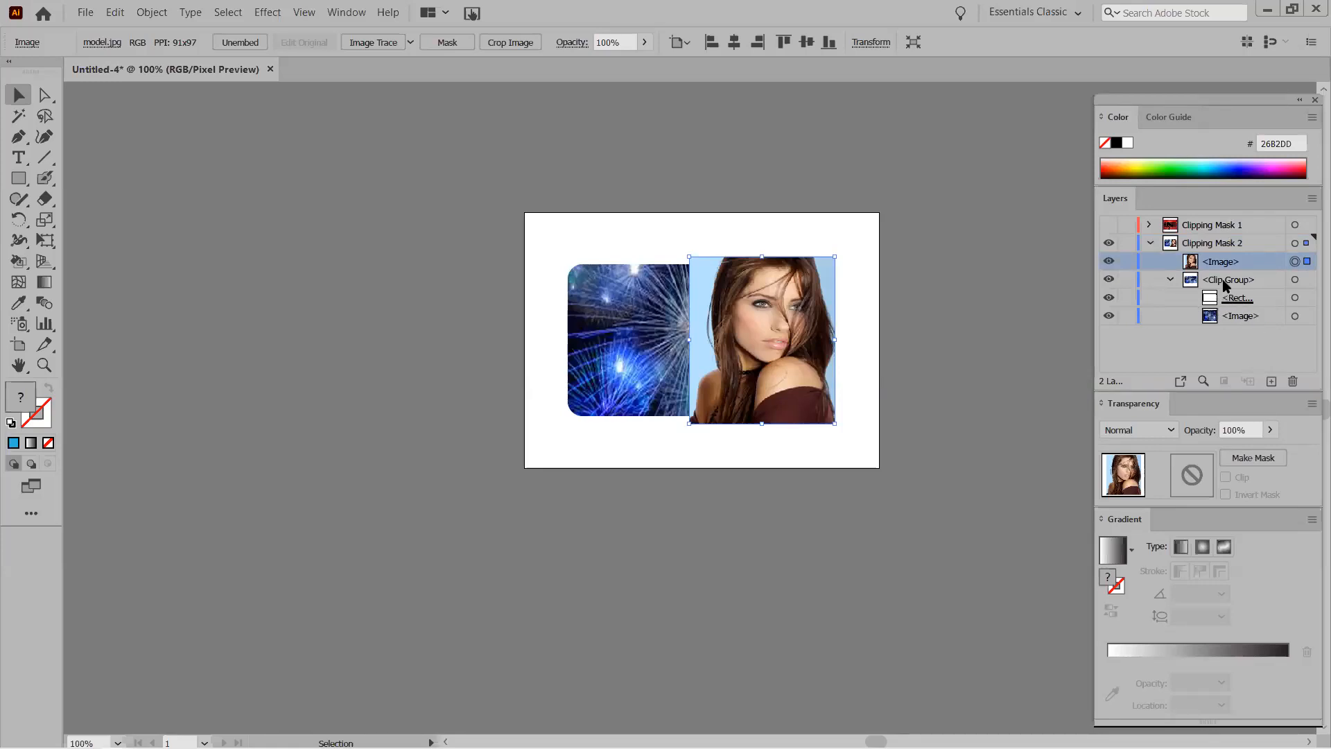
# Move the model <Image> row into <Clip Group>, between the <Rect...> mask and fireworks image.
pyautogui.moveTo(1215, 265); pyautogui.dragTo(1222, 294)
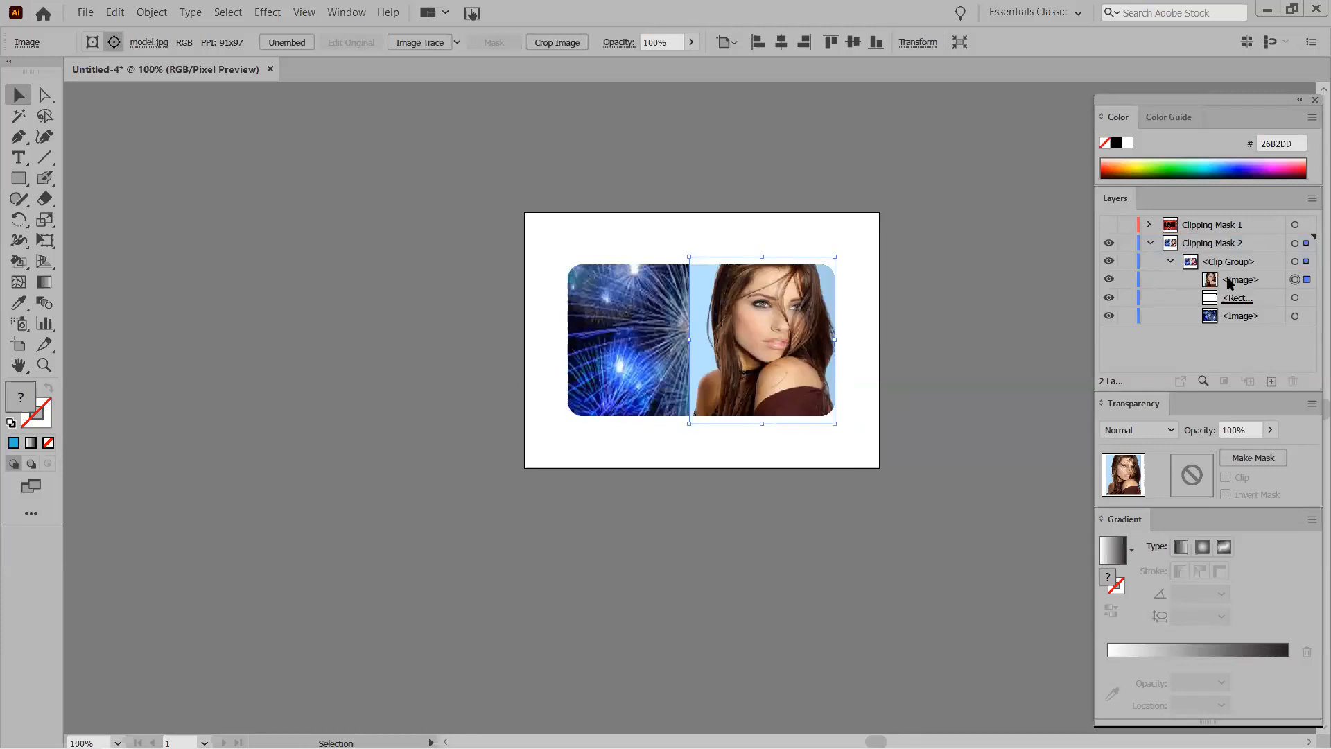
pyautogui.moveTo(1230, 285); pyautogui.dragTo(1225, 300)
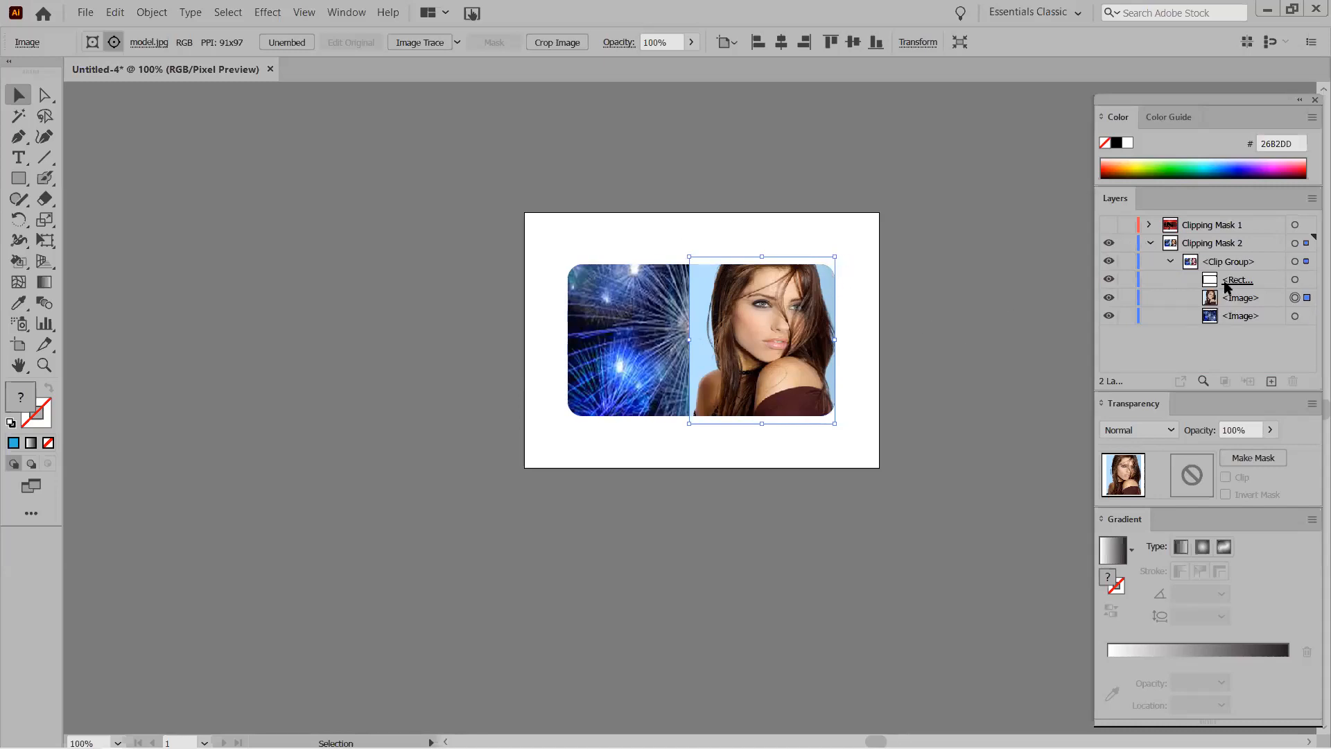
pyautogui.moveTo(1234, 305); pyautogui.dragTo(1225, 256)
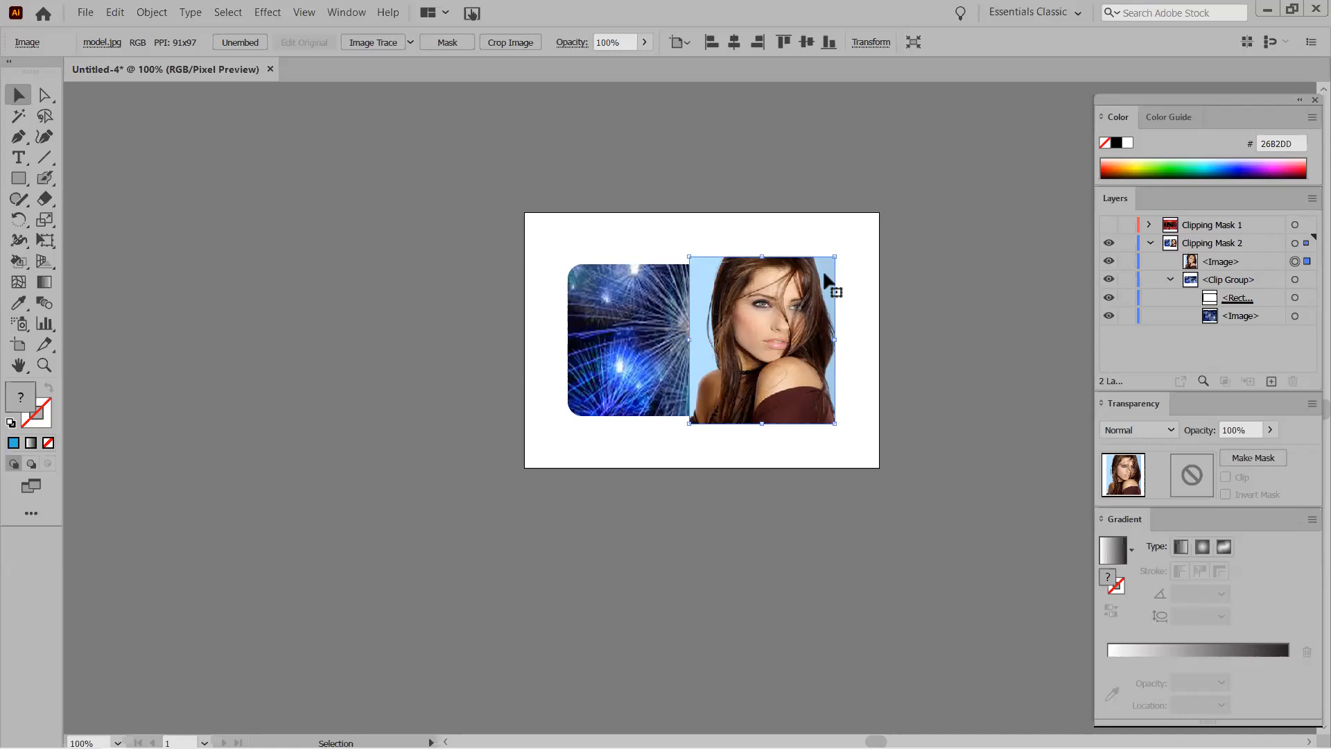
pyautogui.click(1226, 263)
pyautogui.moveTo(1225, 264); pyautogui.dragTo(1235, 309)
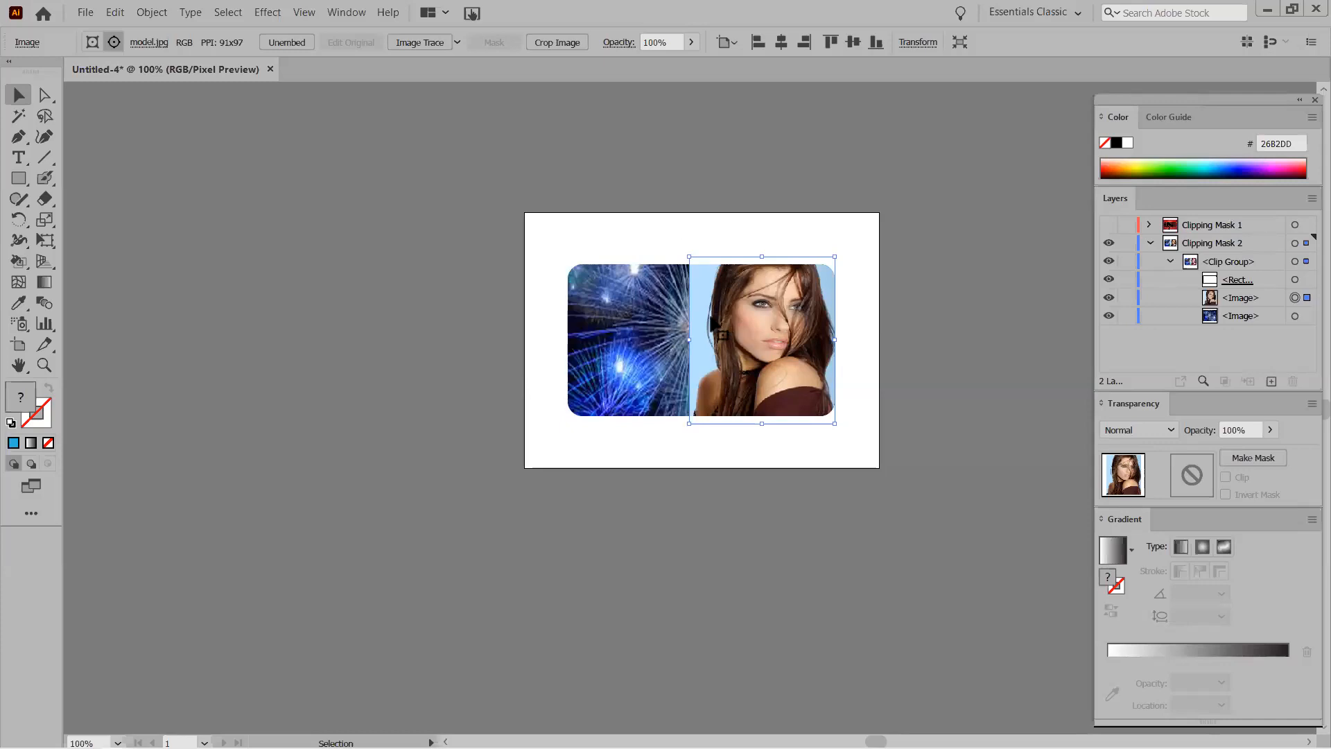
# Shift the whole rounded clip group slightly to the right.
pyautogui.doubleClick(721, 316)
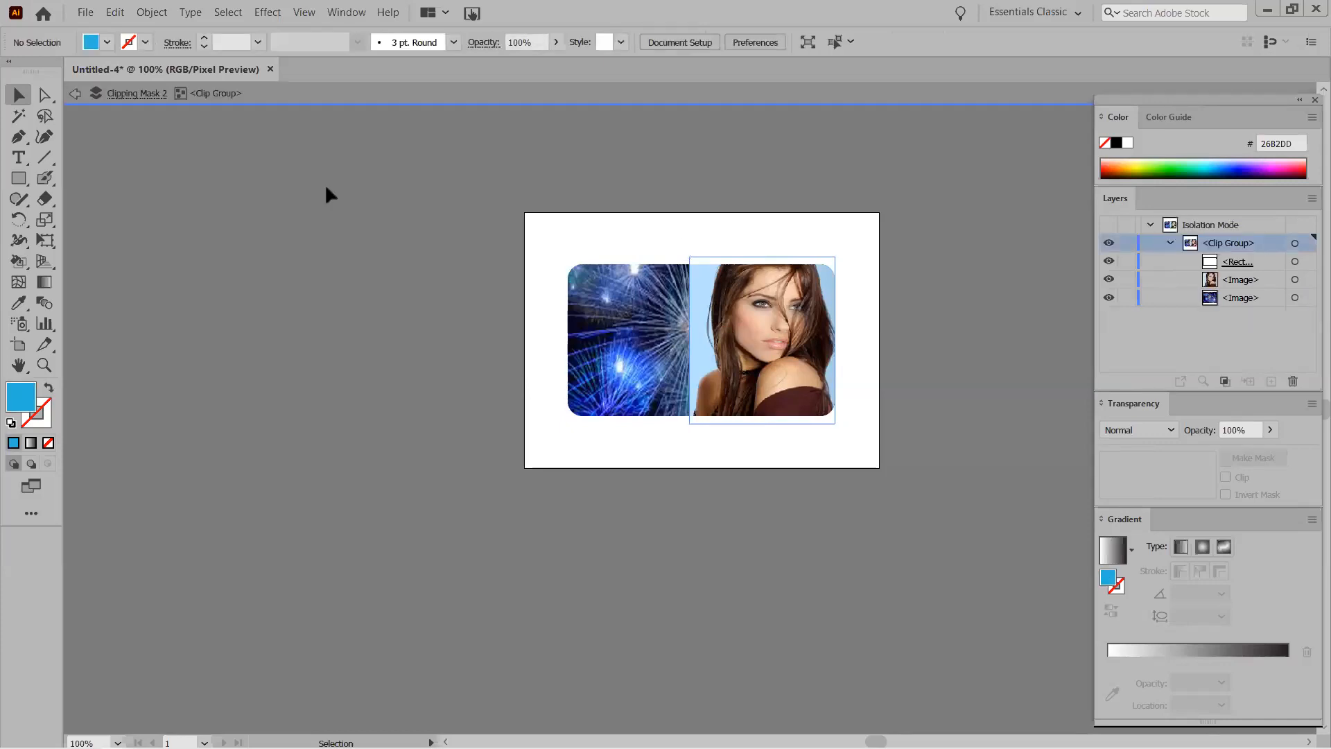
pyautogui.click(76, 93)
pyautogui.moveTo(693, 315); pyautogui.dragTo(702, 316)
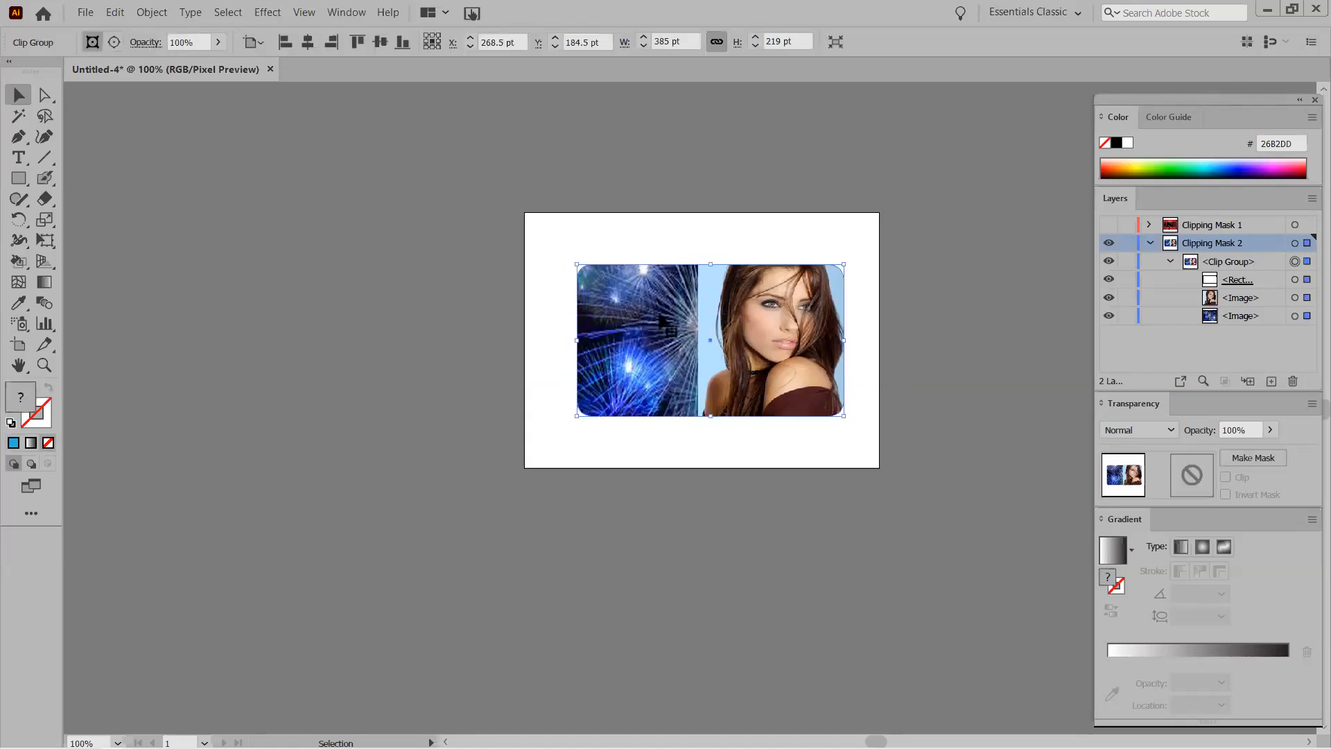
pyautogui.click(992, 311)
# Select the model portrait via its Layers target and nudge it a few points right.
pyautogui.click(1282, 303)
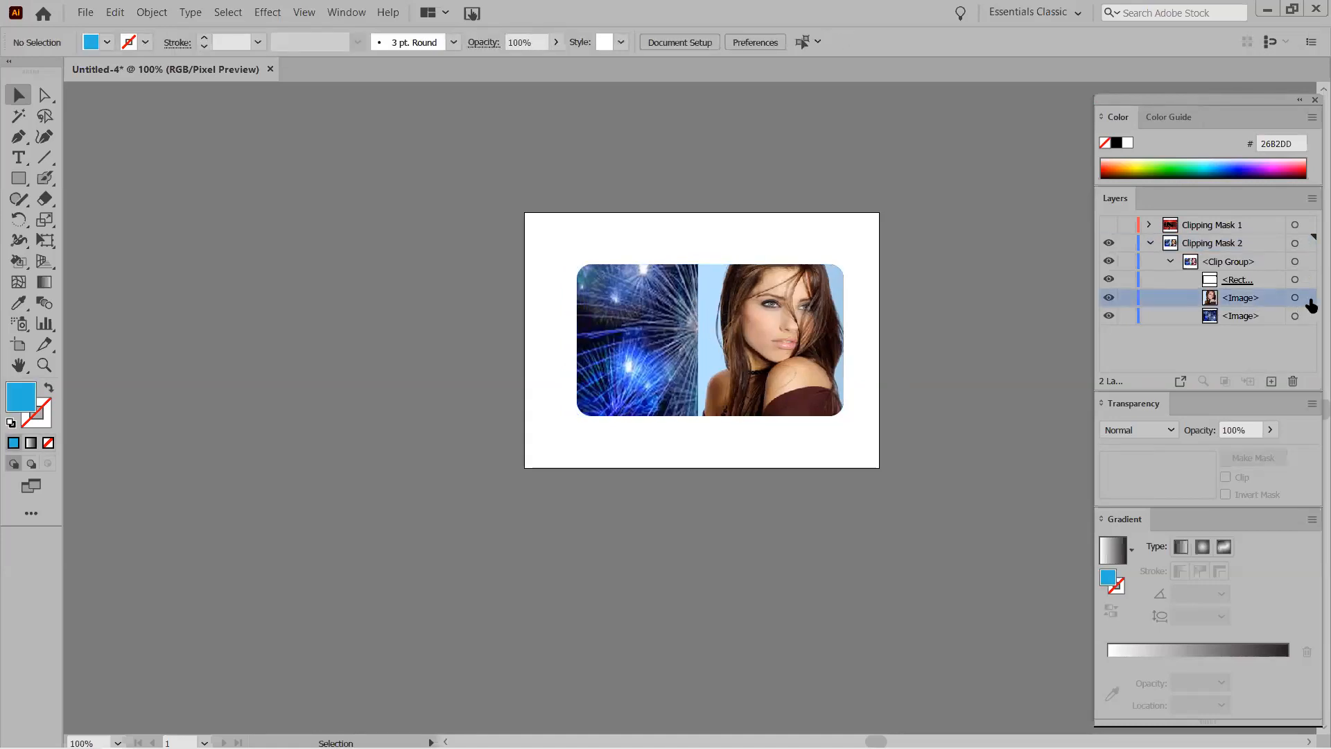
pyautogui.click(1308, 298)
pyautogui.press('Right')
pyautogui.press('Right')
pyautogui.press('Right')
pyautogui.press('Right')
pyautogui.press('Right')
pyautogui.press('Right')
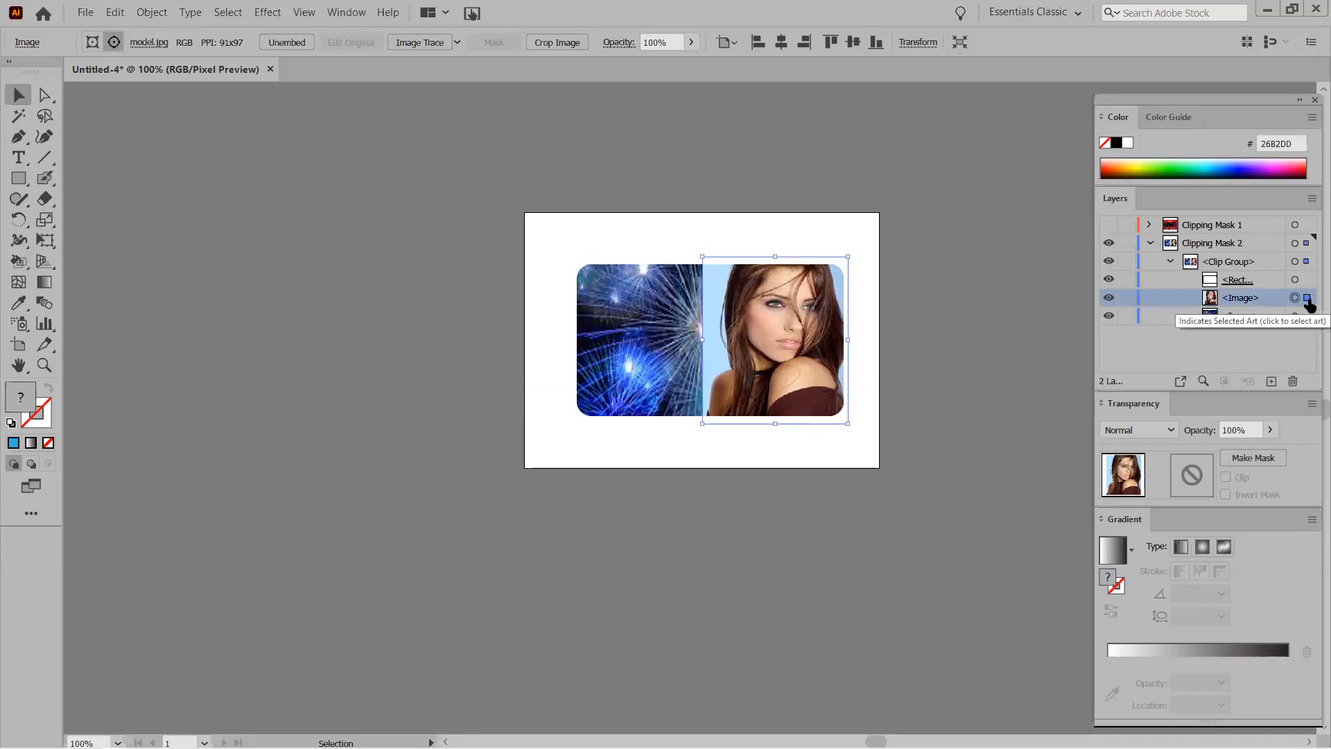
pyautogui.click(629, 230)
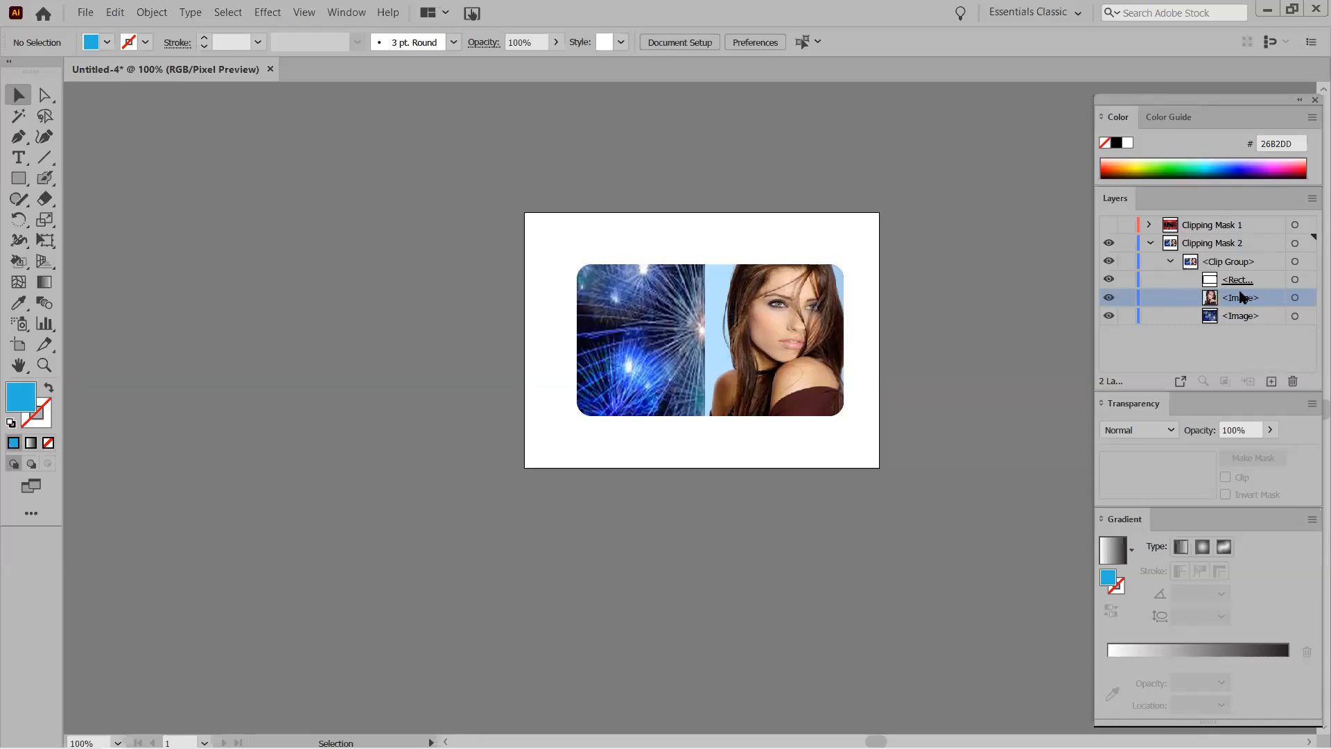
pyautogui.click(1309, 296)
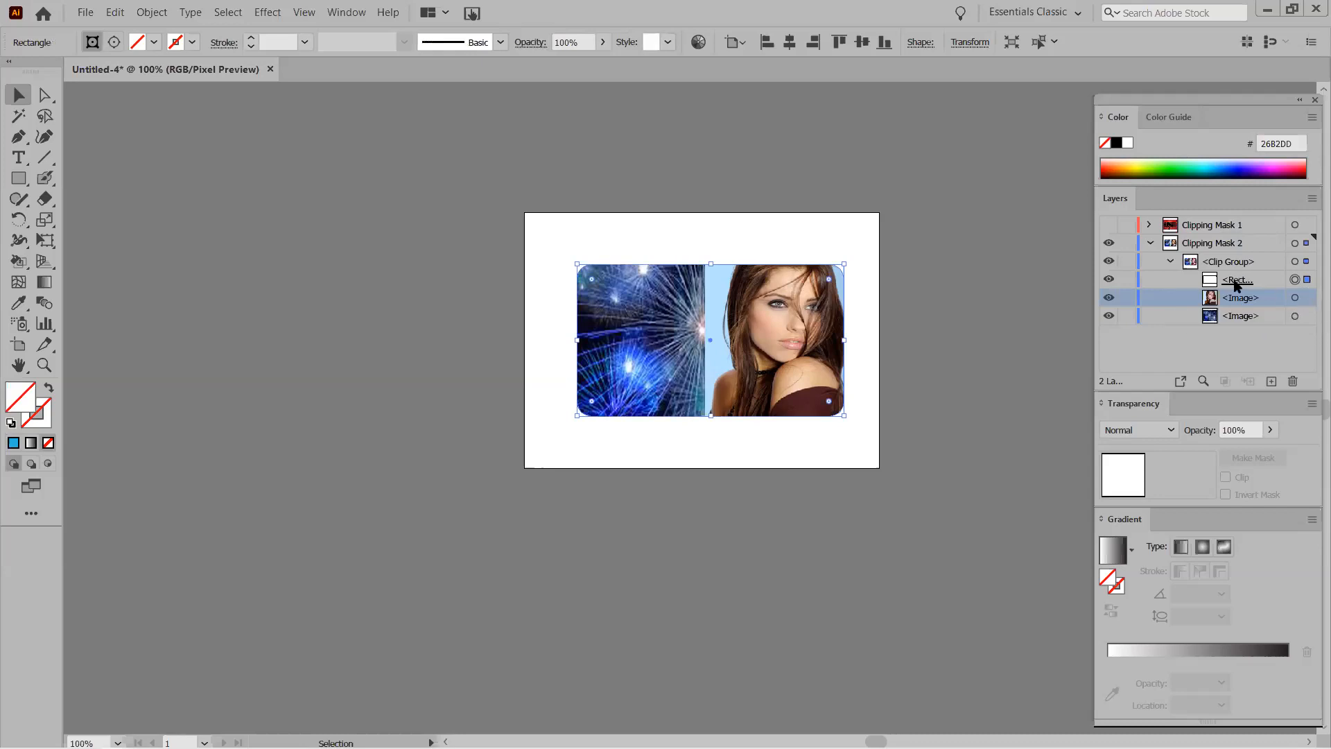
# Select the portrait and lock the bottom fireworks <Image> row in Layers.
pyautogui.click(1308, 299)
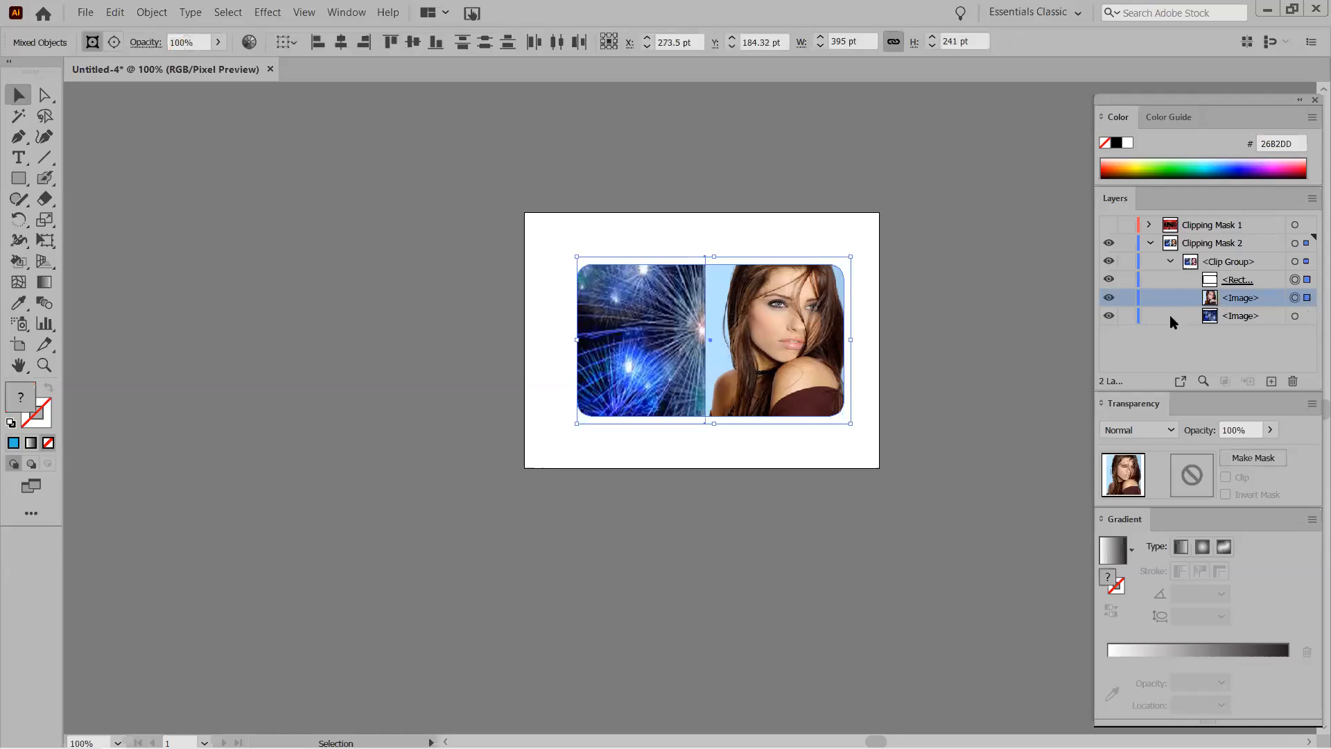
pyautogui.click(1127, 318)
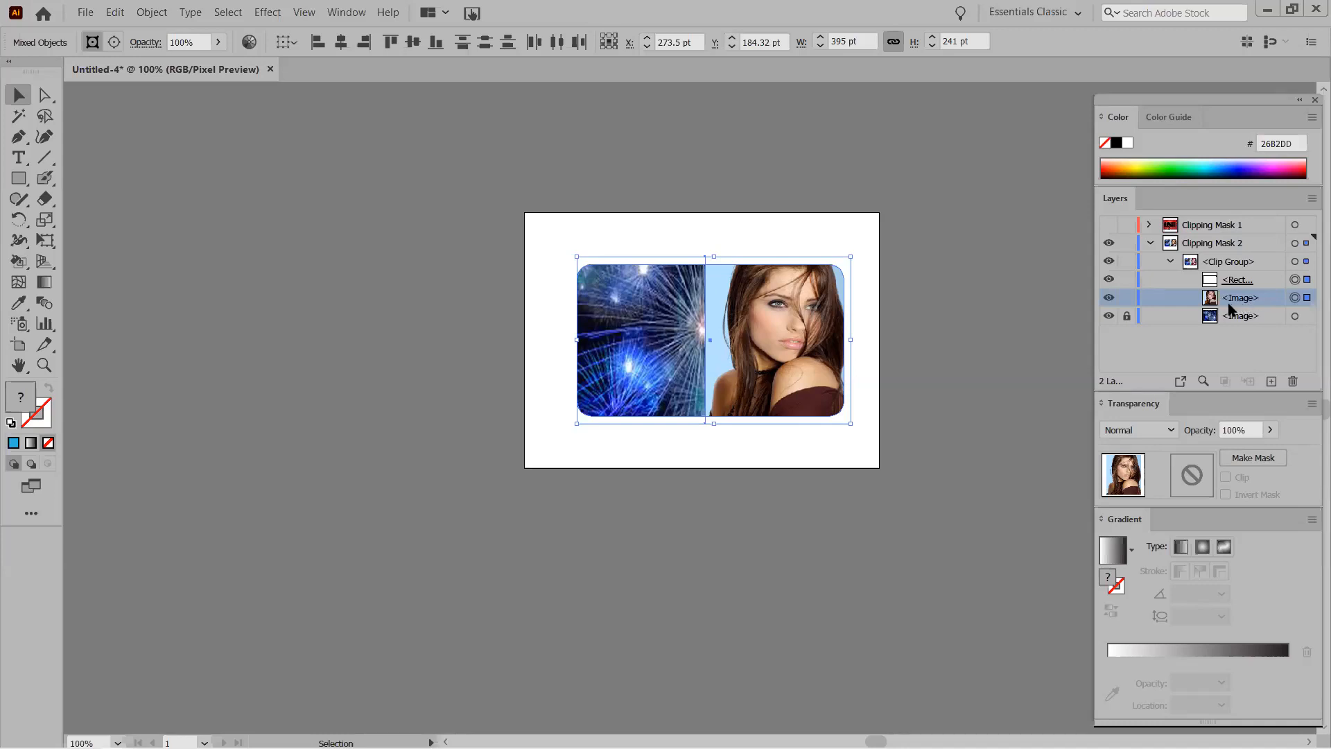
# Add an opacity mask to the model.jpg portrait with Make Mask in Transparency.
pyautogui.click(1252, 459)
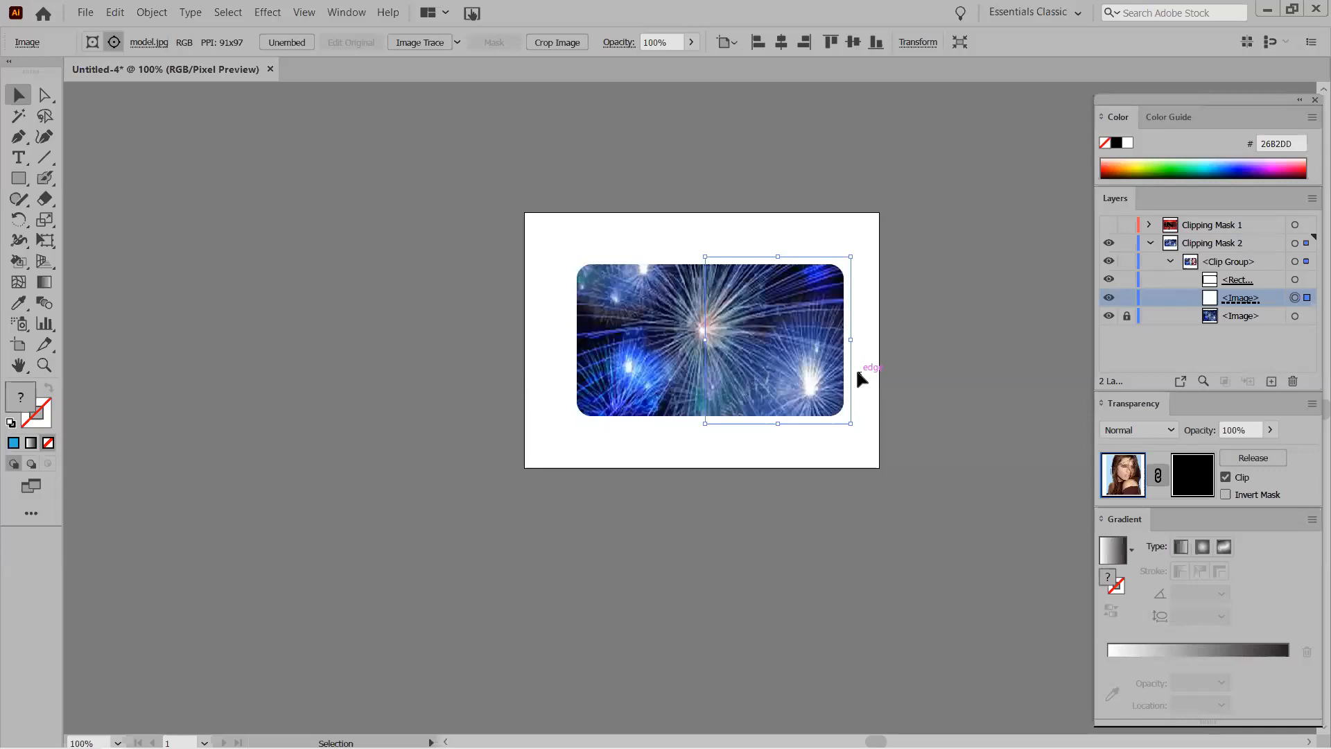
# Zoom to 200% and pan so the entire rounded fireworks frame is visible.
pyautogui.hotkey('ctrl', 'space')
pyautogui.click(556, 433)
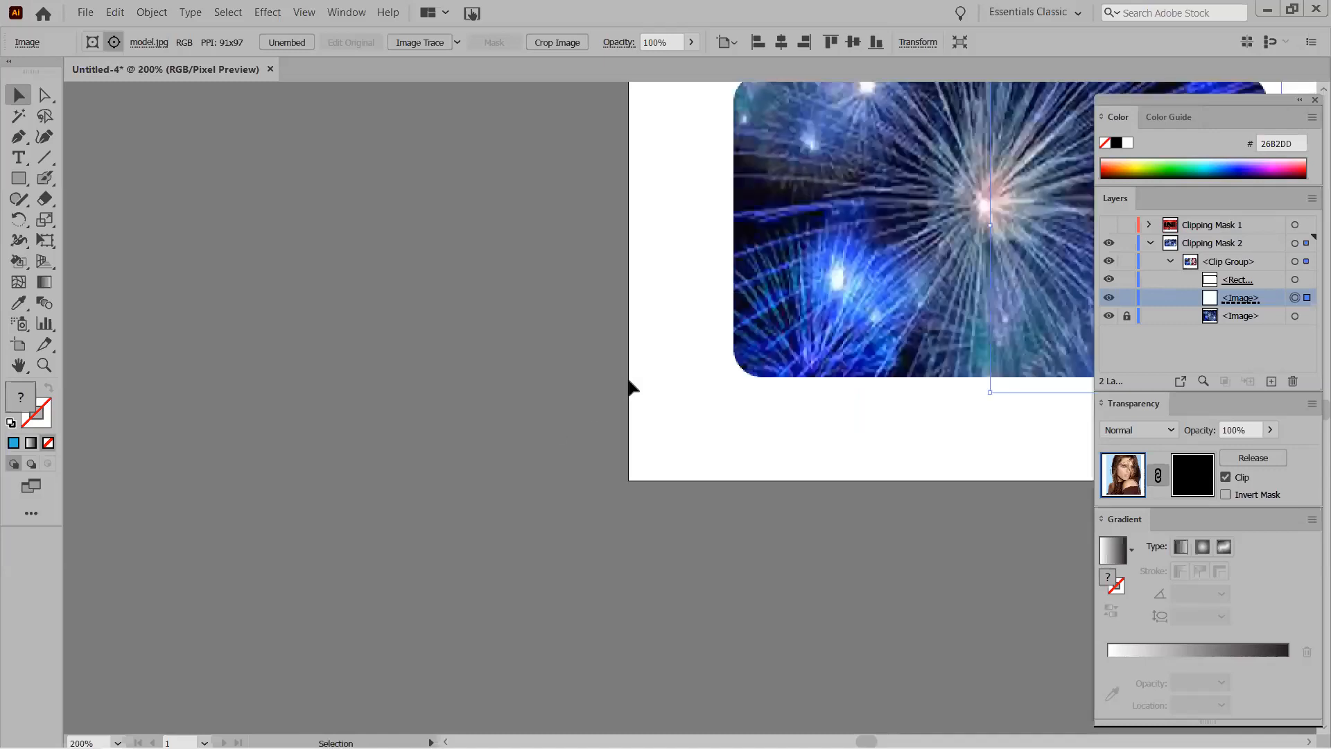
pyautogui.moveTo(670, 360); pyautogui.dragTo(178, 573)
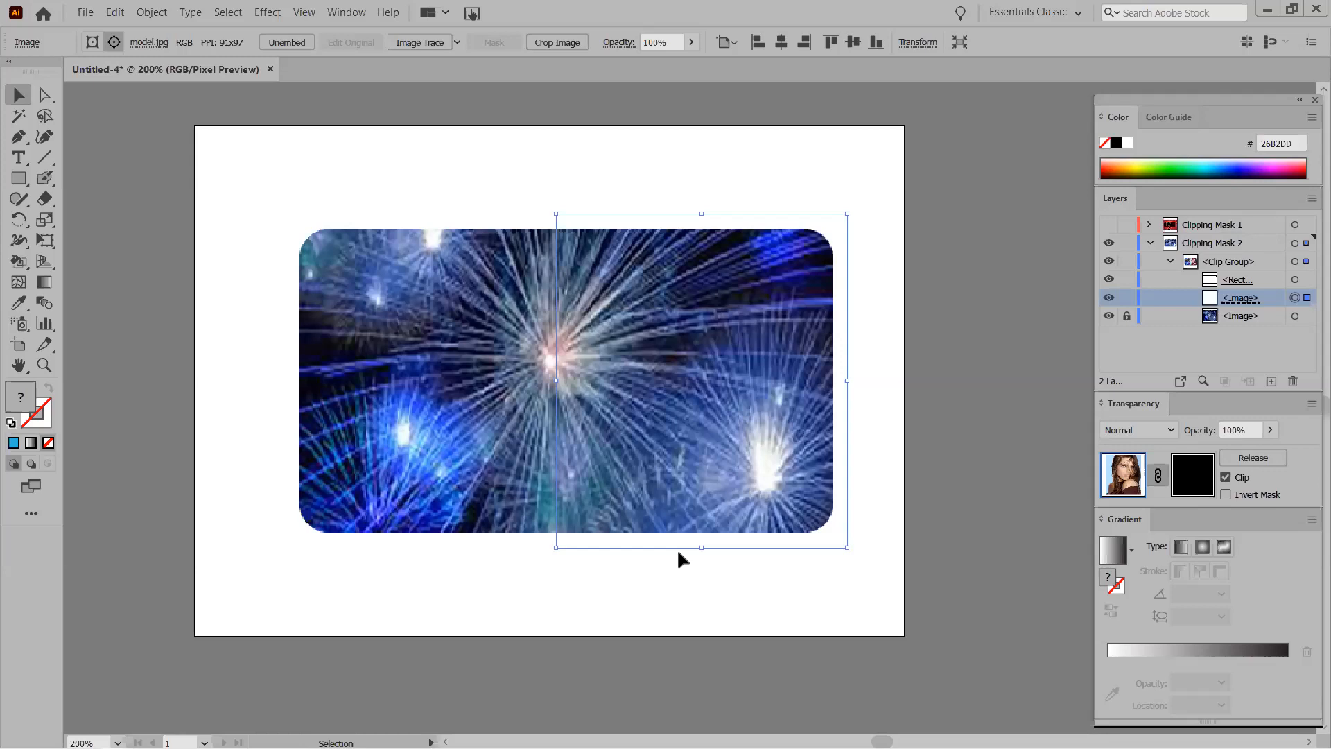
pyautogui.press('z')
pyautogui.hotkey('ctrl', 'space')
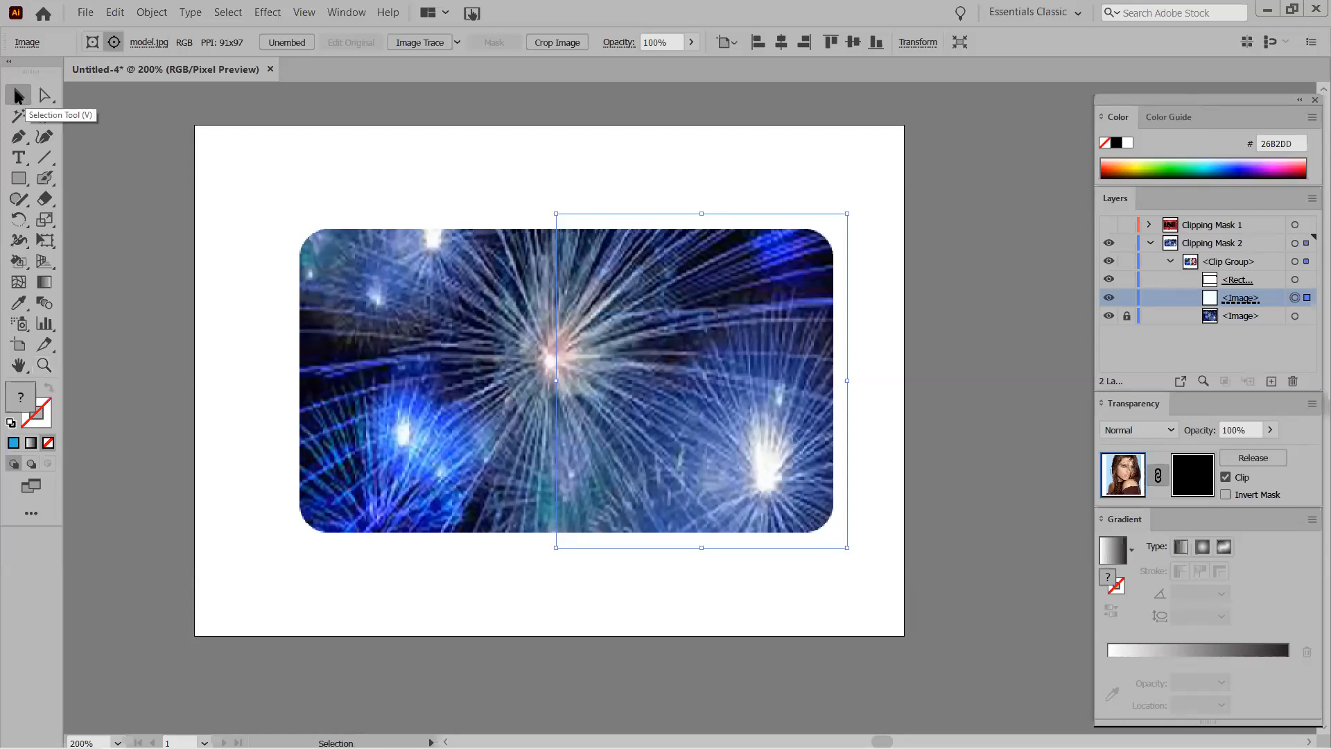
pyautogui.hotkey('ctrl', 'space')
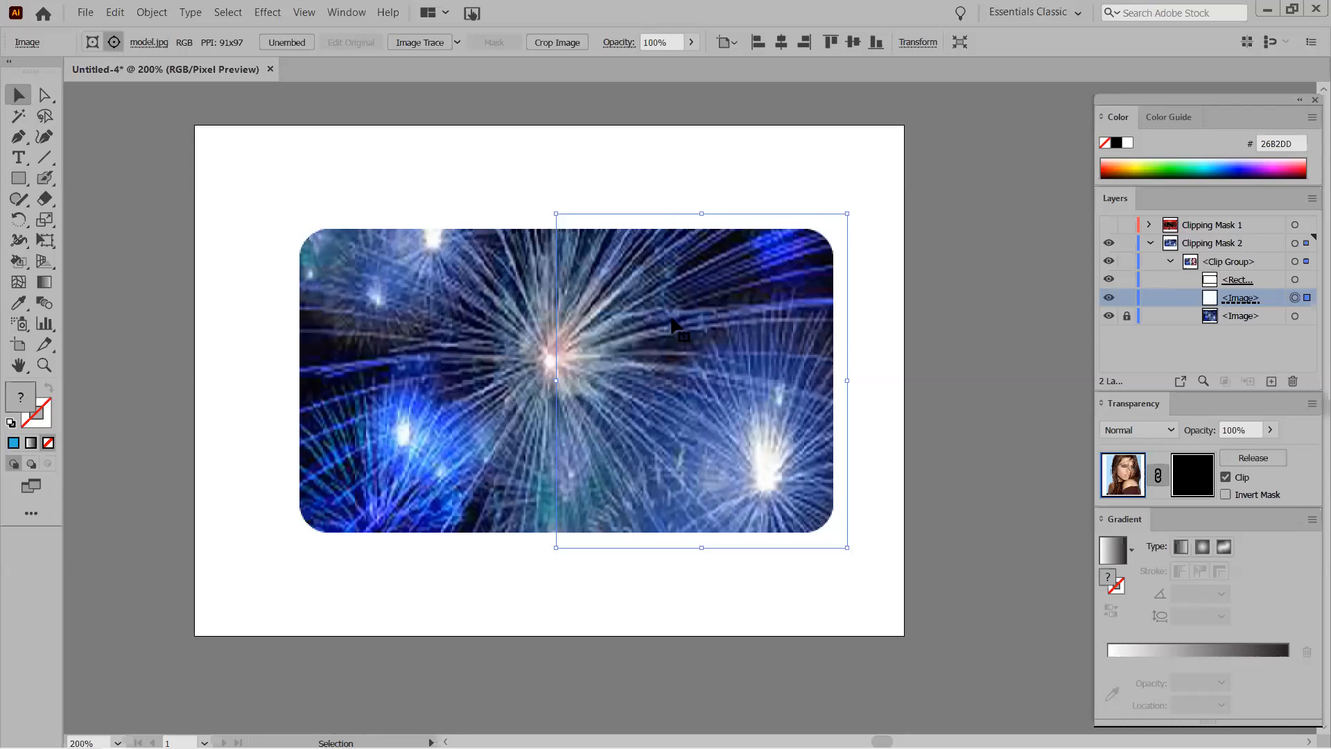
# Turn on Invert Mask and turn off Clip for the portrait, then open its opacity mask for editing.
pyautogui.click(1226, 495)
pyautogui.click(1226, 478)
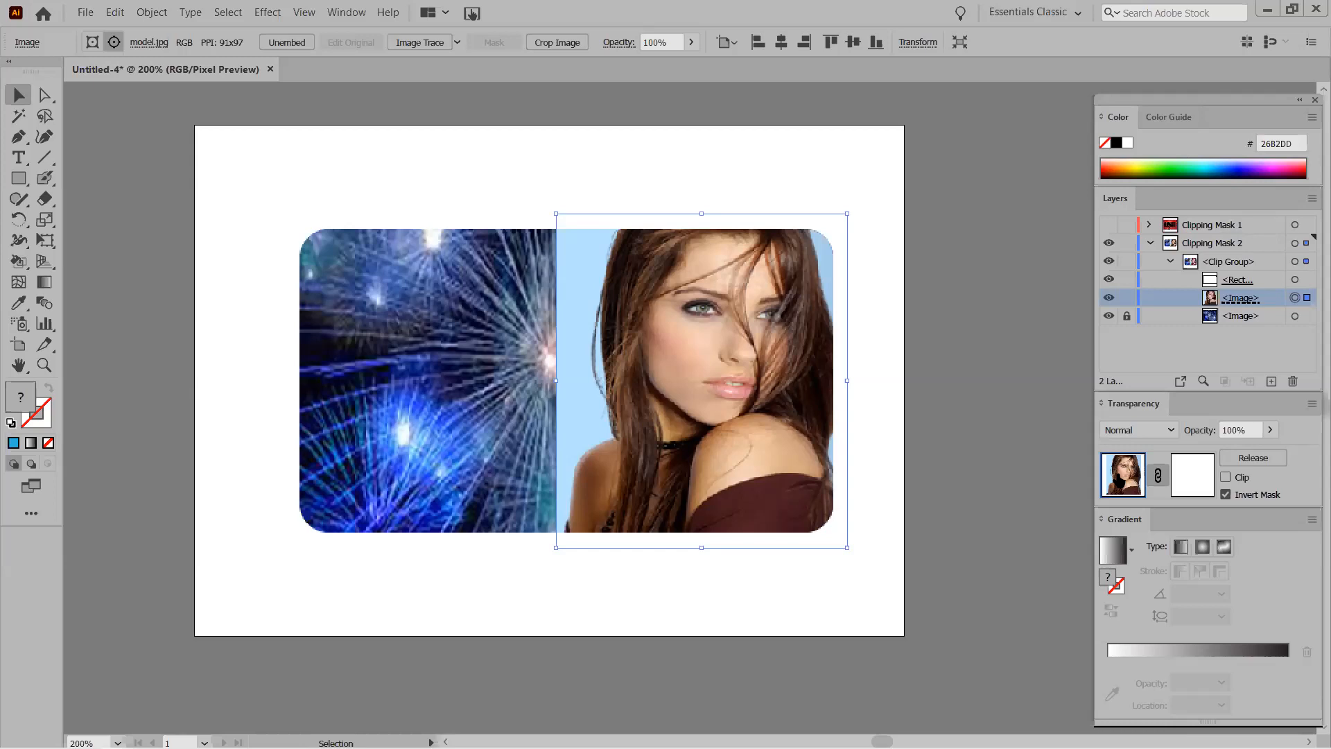
pyautogui.click(1196, 475)
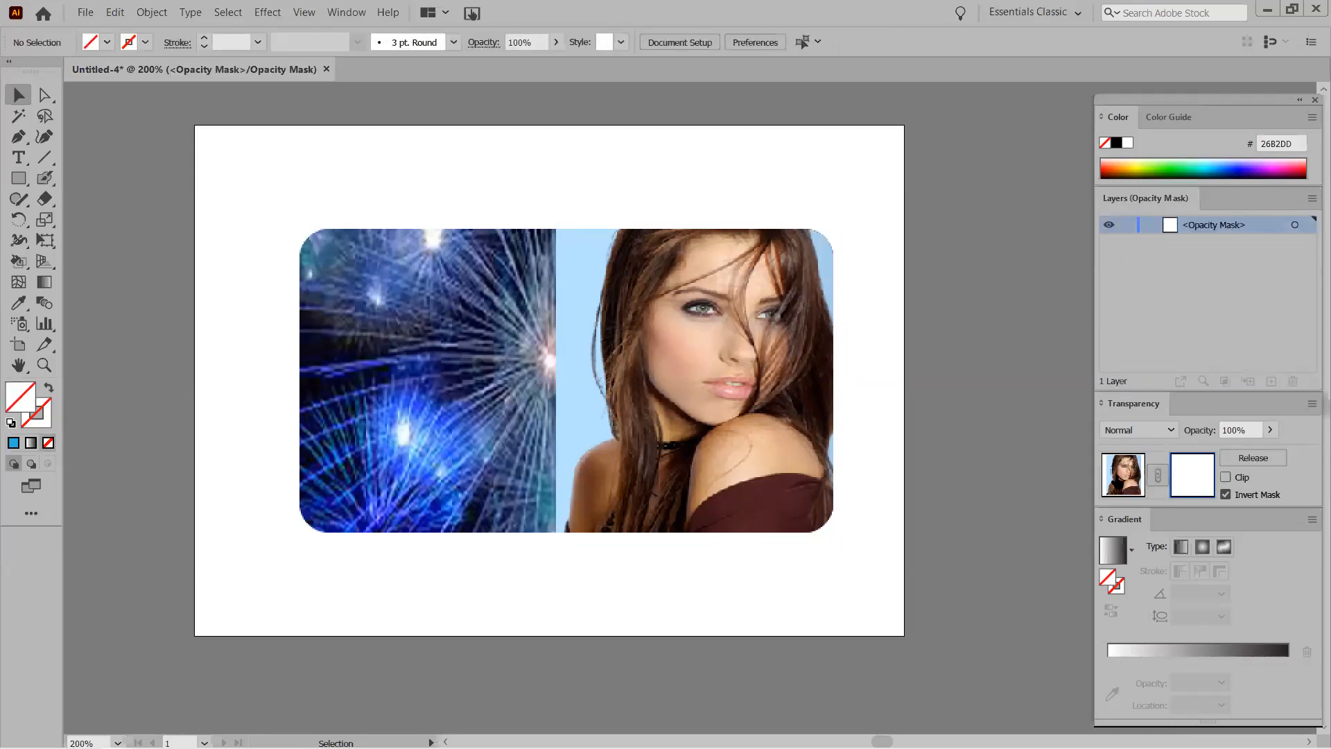
pyautogui.click(1122, 477)
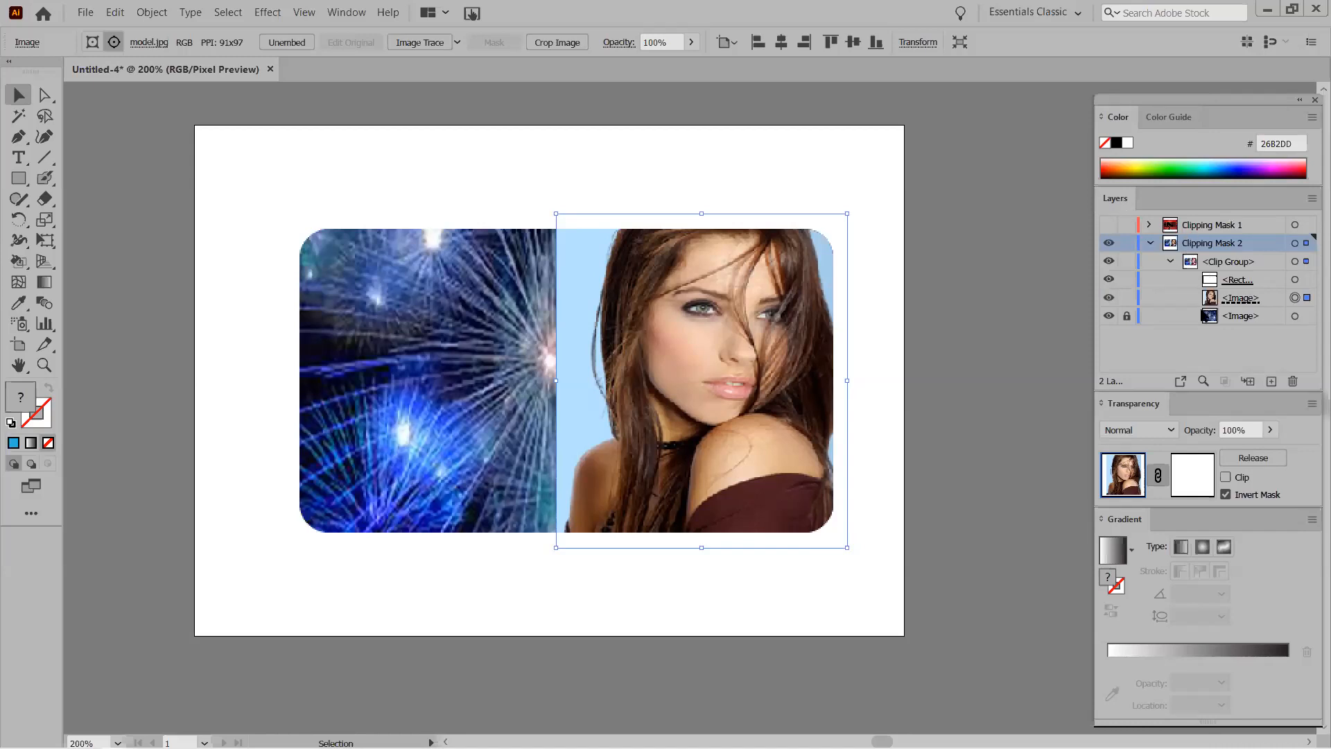
pyautogui.click(1192, 472)
pyautogui.click(1188, 476)
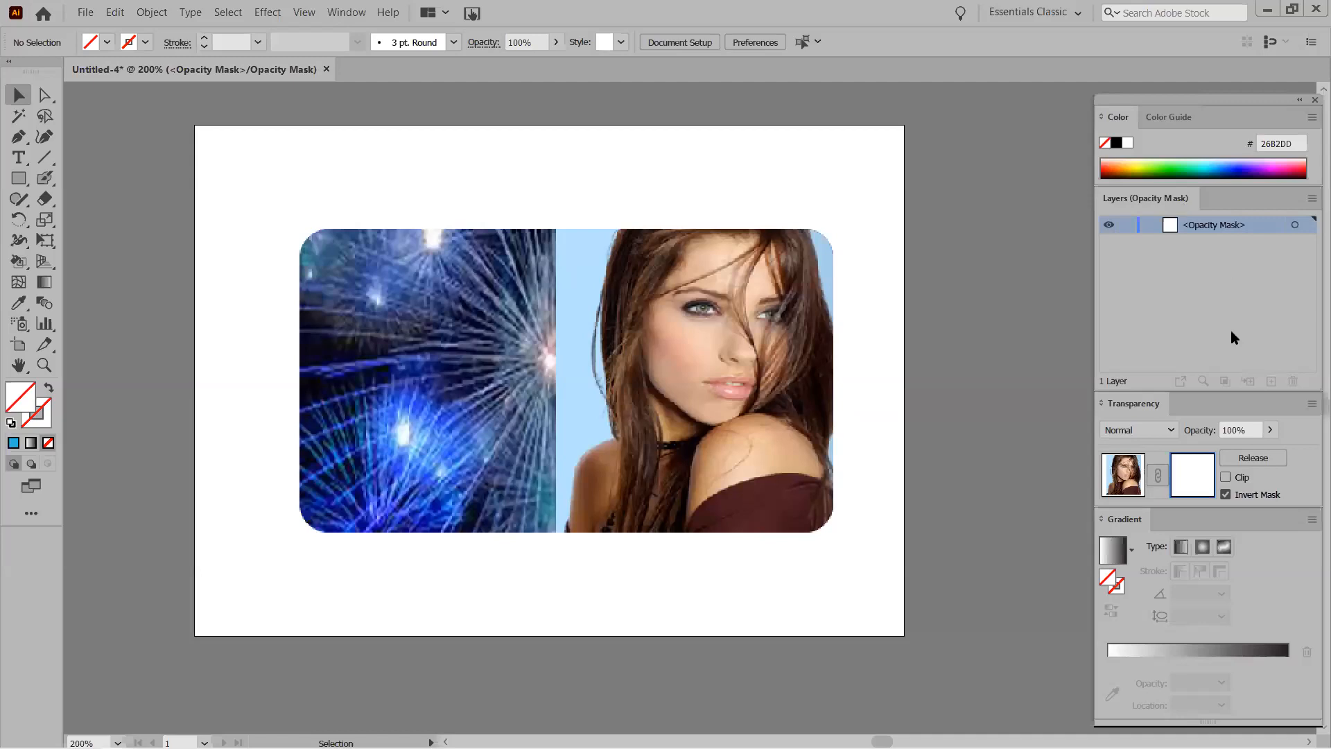
pyautogui.click(1129, 486)
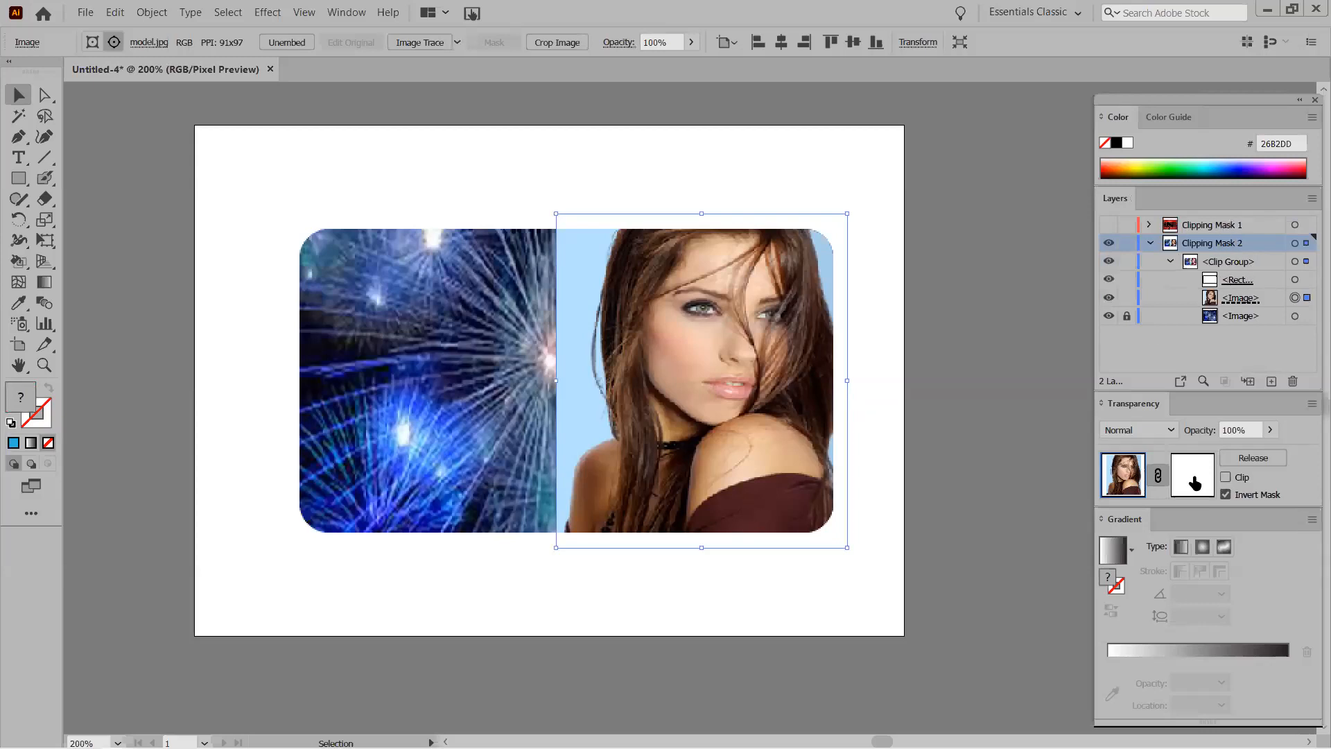
pyautogui.click(1194, 482)
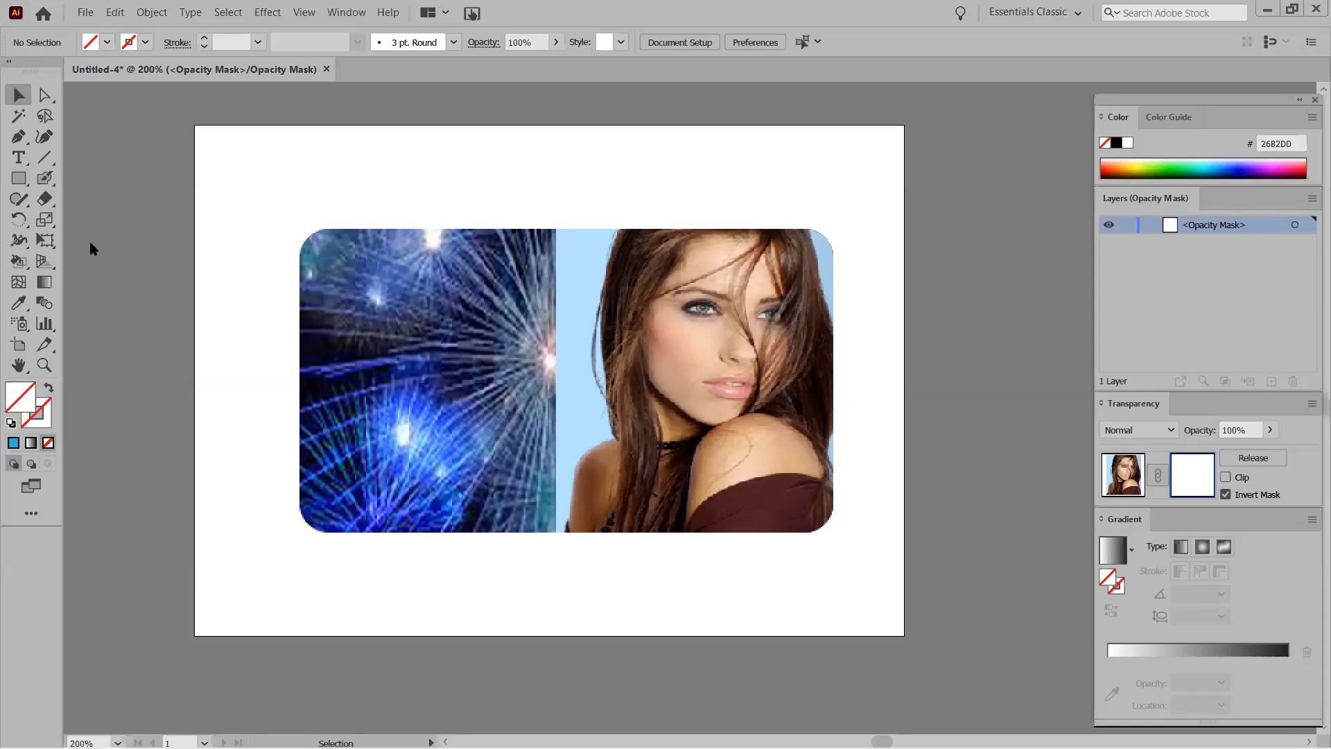
# Switch to the Blob Brush Tool and set its paint colour to white in the Color Picker.
pyautogui.moveTo(45, 178); pyautogui.dragTo(87, 182)
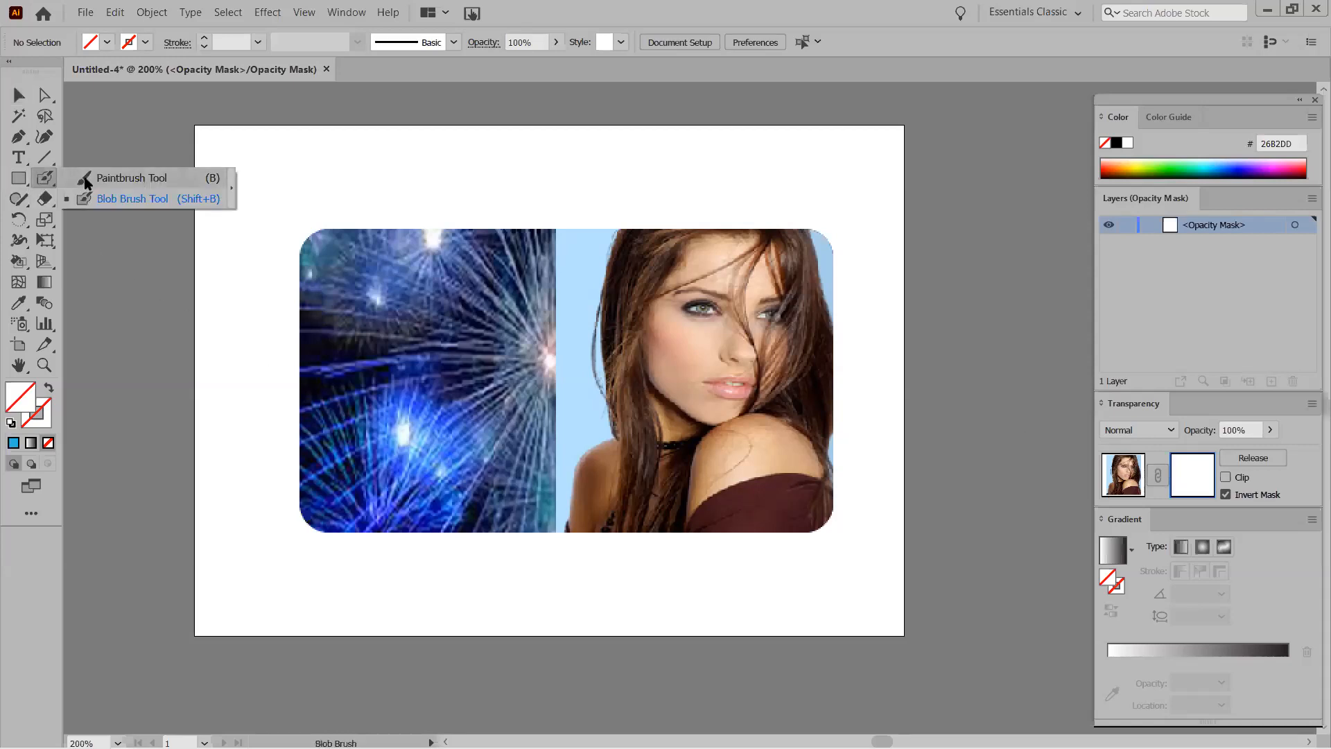
pyautogui.click(137, 199)
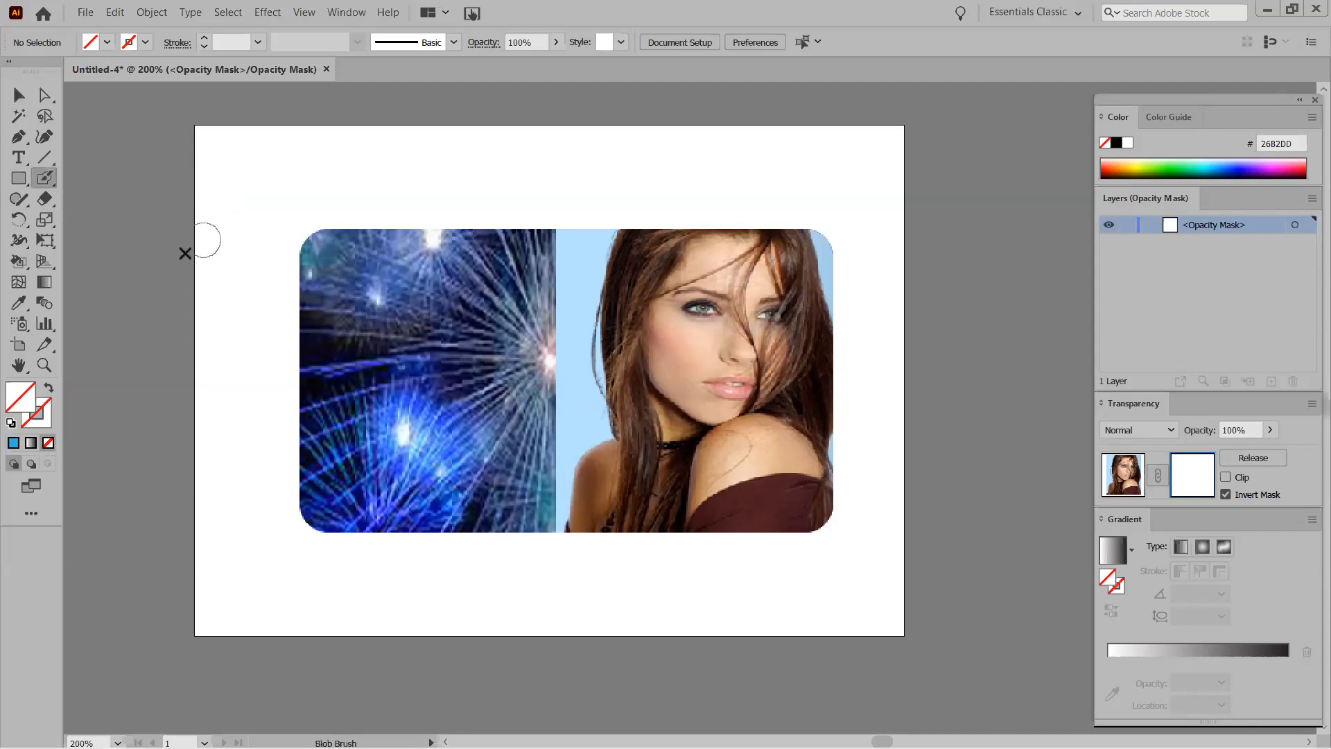
pyautogui.doubleClick(47, 421)
pyautogui.click(441, 484)
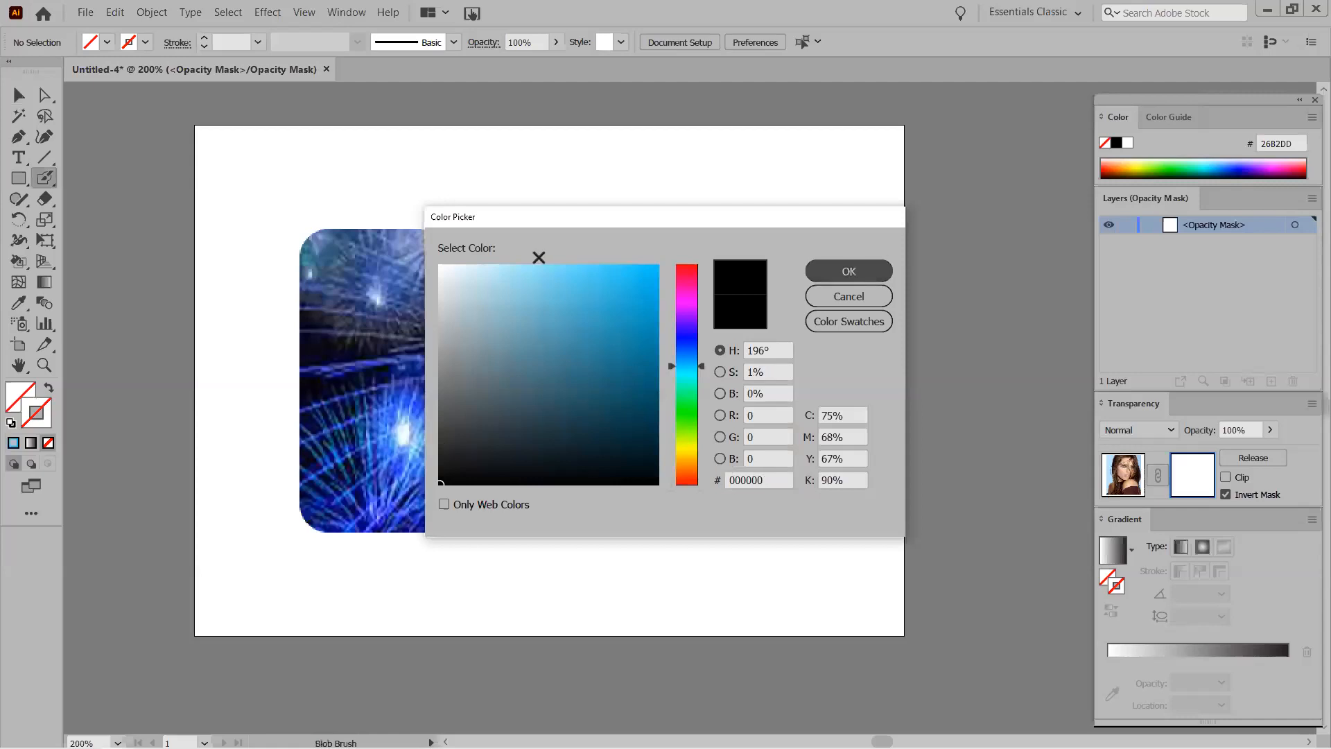
pyautogui.press('Return')
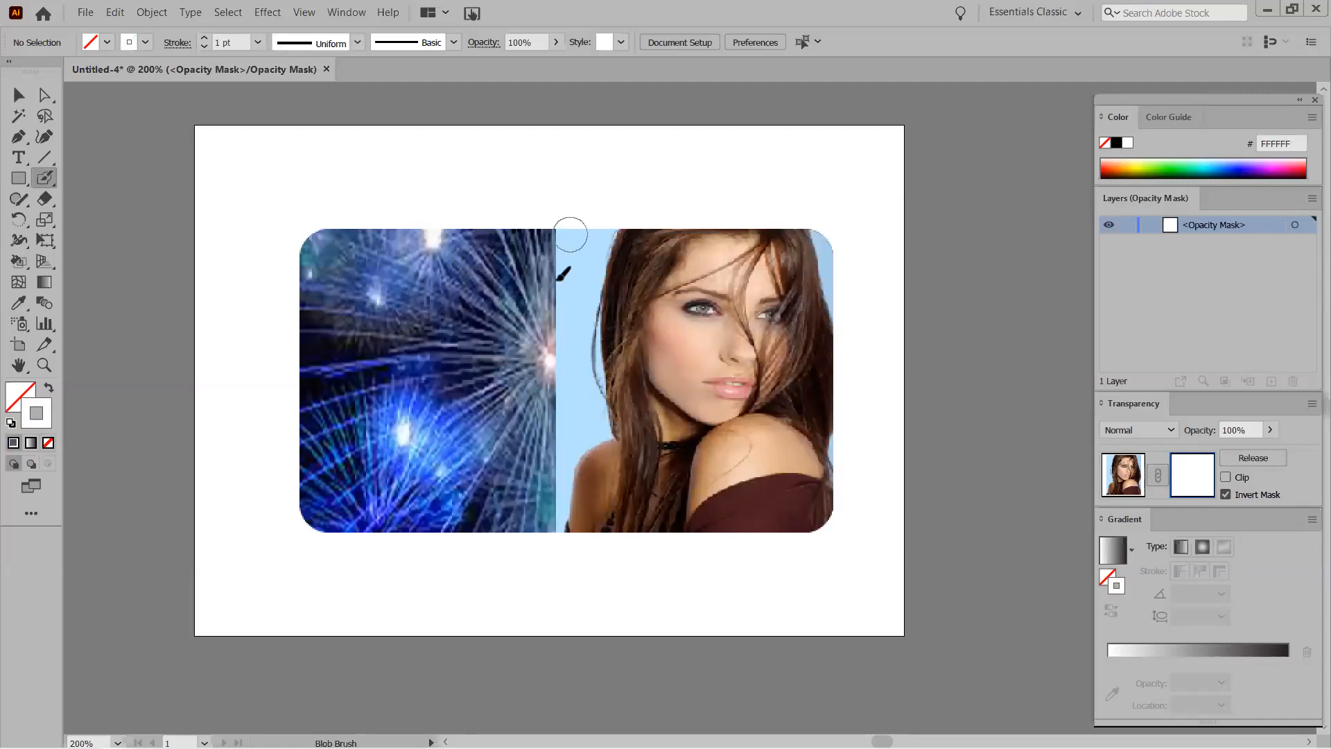
# Paint white Blob Brush strokes on the mask down the seam between portrait and fireworks.
pyautogui.moveTo(570, 234); pyautogui.dragTo(567, 292)
pyautogui.moveTo(600, 224); pyautogui.dragTo(565, 382)
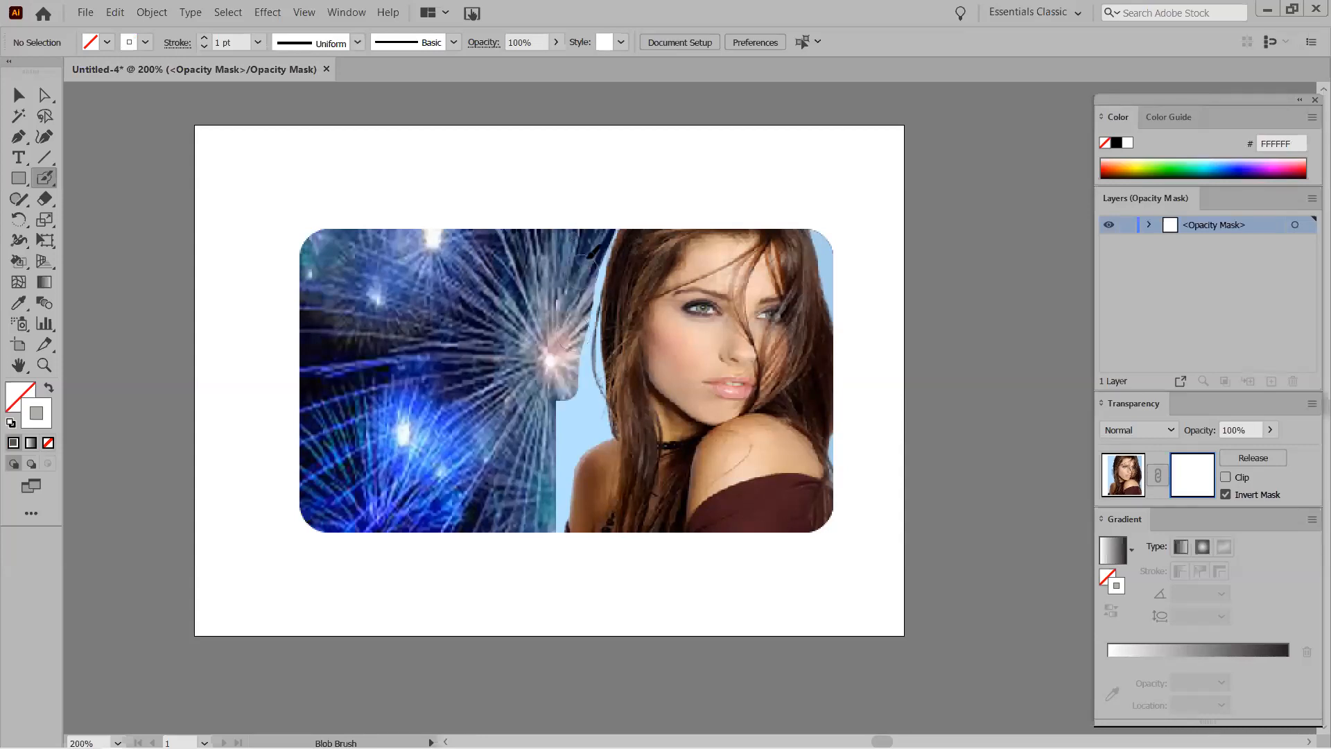
pyautogui.moveTo(603, 220)
pyautogui.mouseDown()
pyautogui.moveTo(586, 267)
pyautogui.moveTo(592, 400)
pyautogui.moveTo(542, 448)
pyautogui.mouseUp()
pyautogui.moveTo(605, 213)
pyautogui.mouseDown()
pyautogui.moveTo(563, 436)
pyautogui.moveTo(555, 407)
pyautogui.moveTo(584, 427)
pyautogui.moveTo(559, 477)
pyautogui.moveTo(560, 544)
pyautogui.mouseUp()
pyautogui.moveTo(596, 419); pyautogui.dragTo(577, 433)
# Paint mask strokes along the image's right edge, then switch Clip on to preview.
pyautogui.moveTo(826, 232)
pyautogui.mouseDown()
pyautogui.moveTo(835, 217)
pyautogui.moveTo(849, 264)
pyautogui.moveTo(841, 255)
pyautogui.mouseUp()
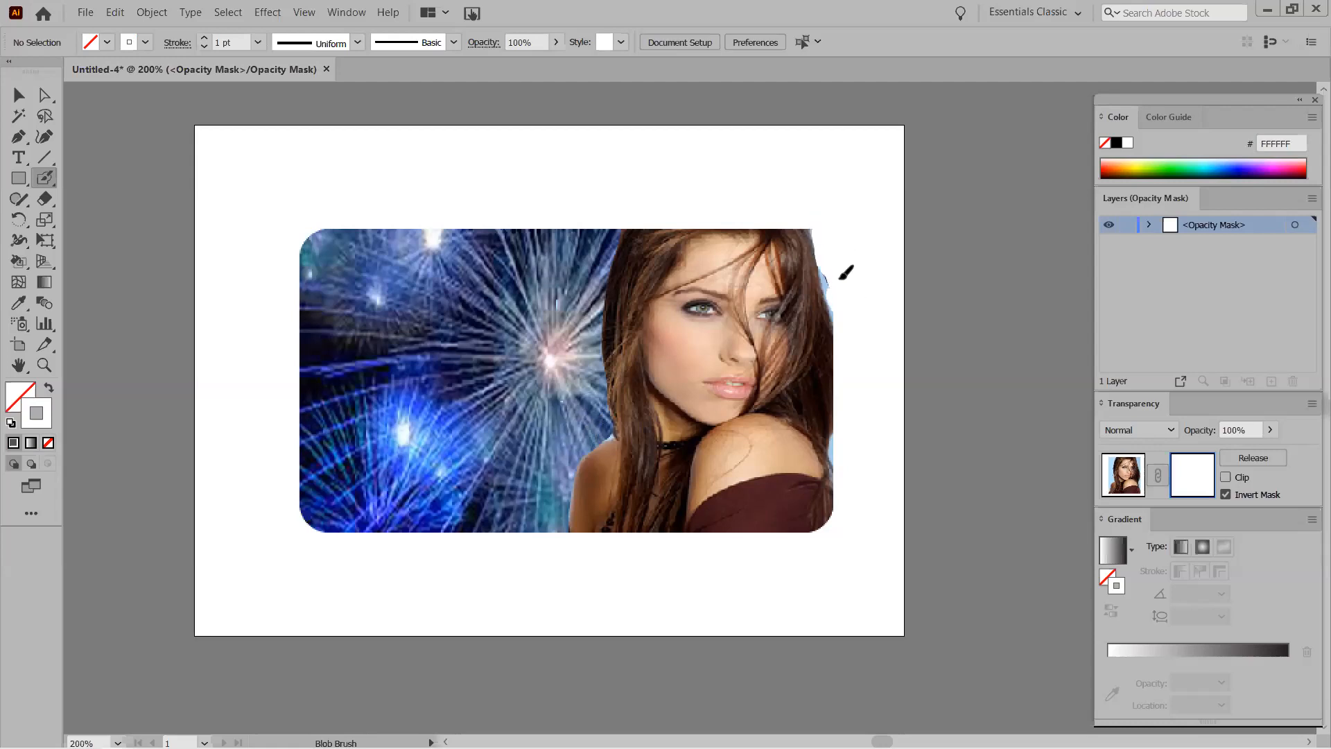
pyautogui.moveTo(844, 231)
pyautogui.mouseDown()
pyautogui.moveTo(847, 306)
pyautogui.moveTo(841, 265)
pyautogui.mouseUp()
pyautogui.moveTo(856, 450)
pyautogui.mouseDown()
pyautogui.moveTo(841, 461)
pyautogui.moveTo(853, 440)
pyautogui.moveTo(847, 464)
pyautogui.moveTo(844, 445)
pyautogui.mouseUp()
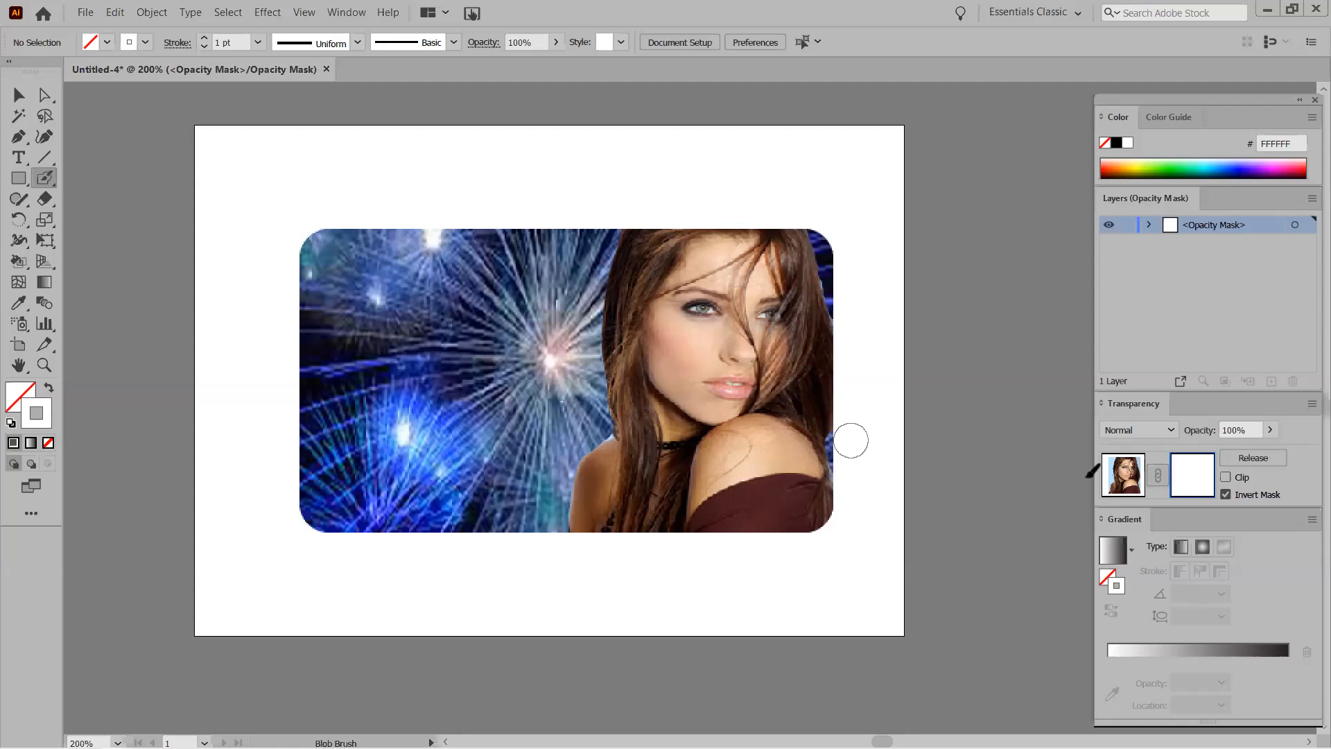
pyautogui.click(1226, 477)
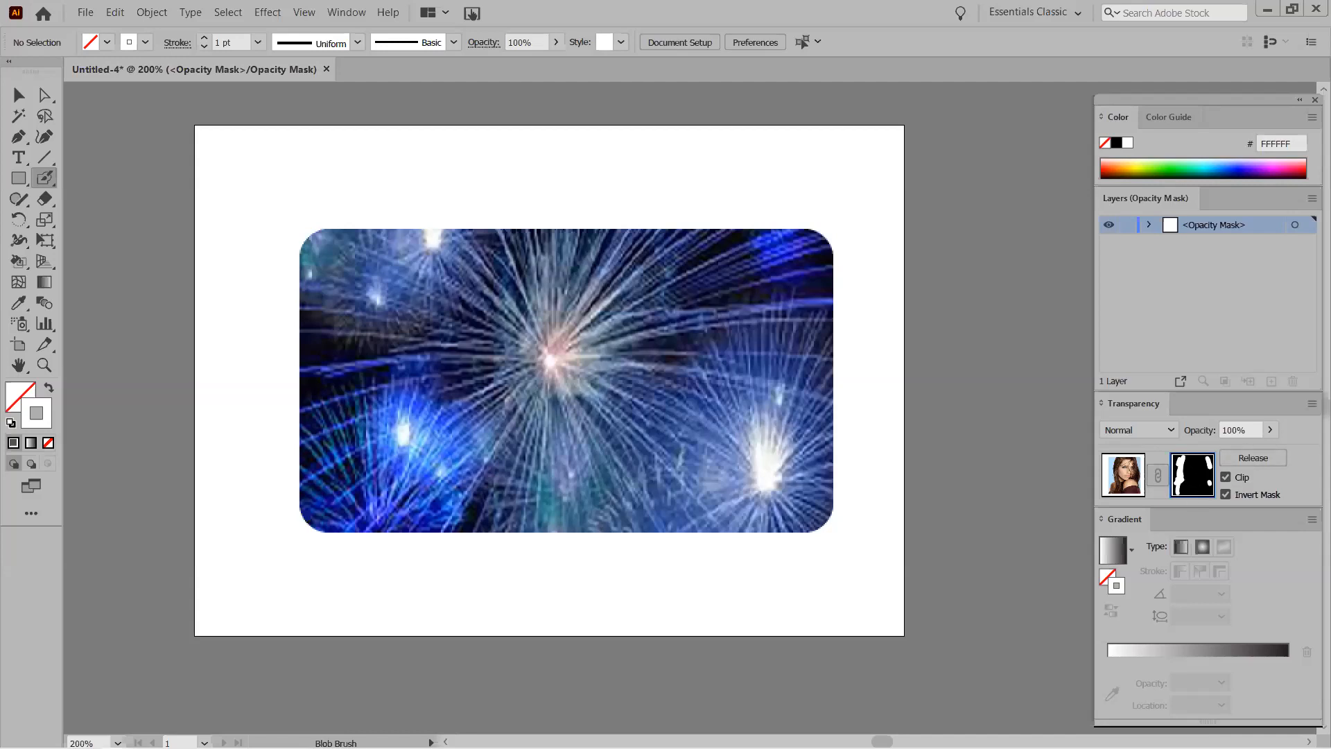
# Compare Invert Mask and Clip combinations, finishing with Invert Mask on and Clip off.
pyautogui.click(1226, 494)
pyautogui.click(1226, 494)
pyautogui.click(1226, 495)
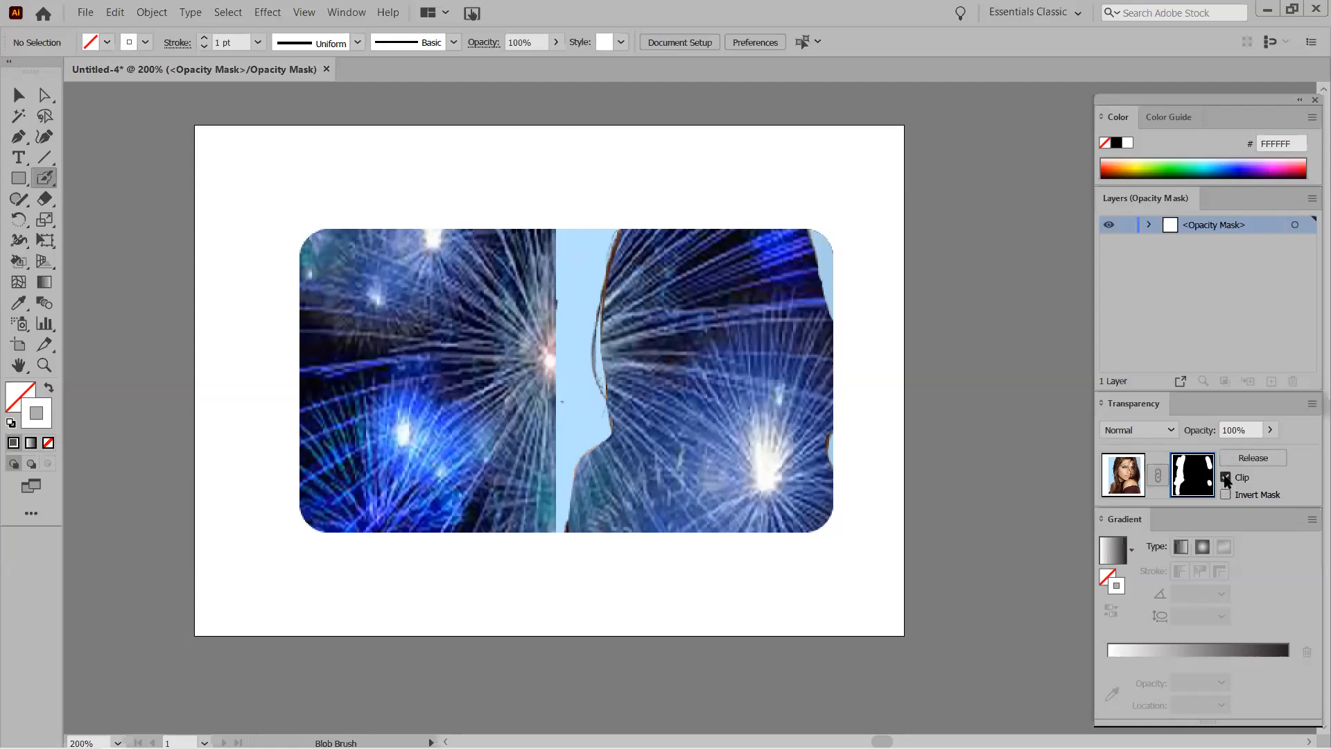
pyautogui.click(1225, 478)
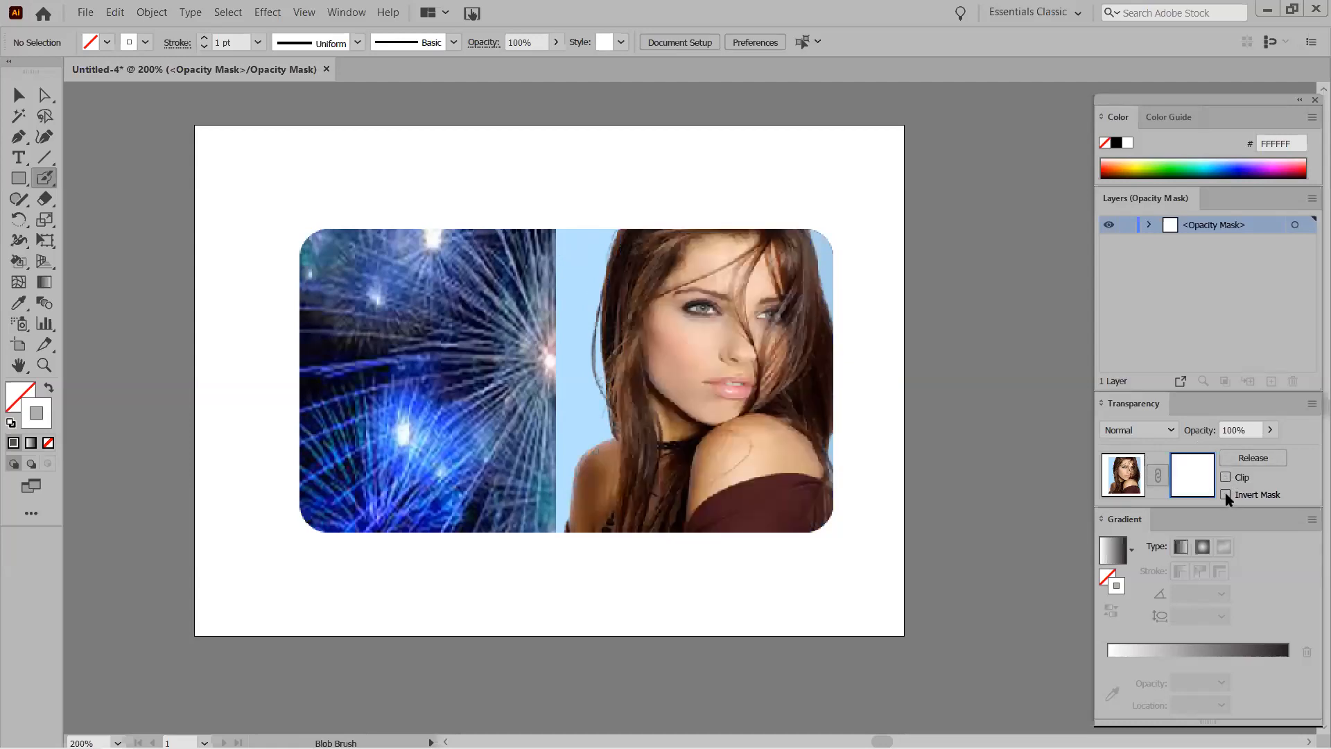
pyautogui.click(1226, 494)
pyautogui.click(1226, 477)
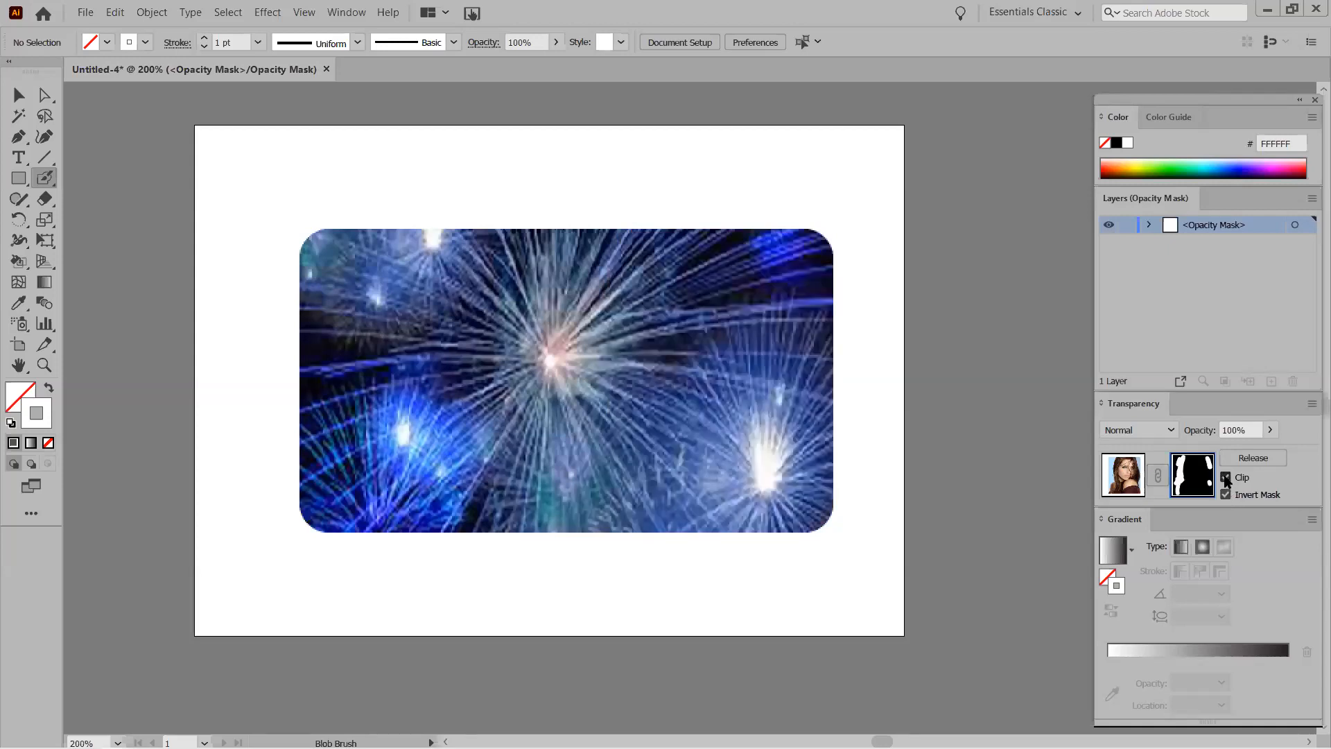
pyautogui.click(1225, 478)
pyautogui.click(1225, 493)
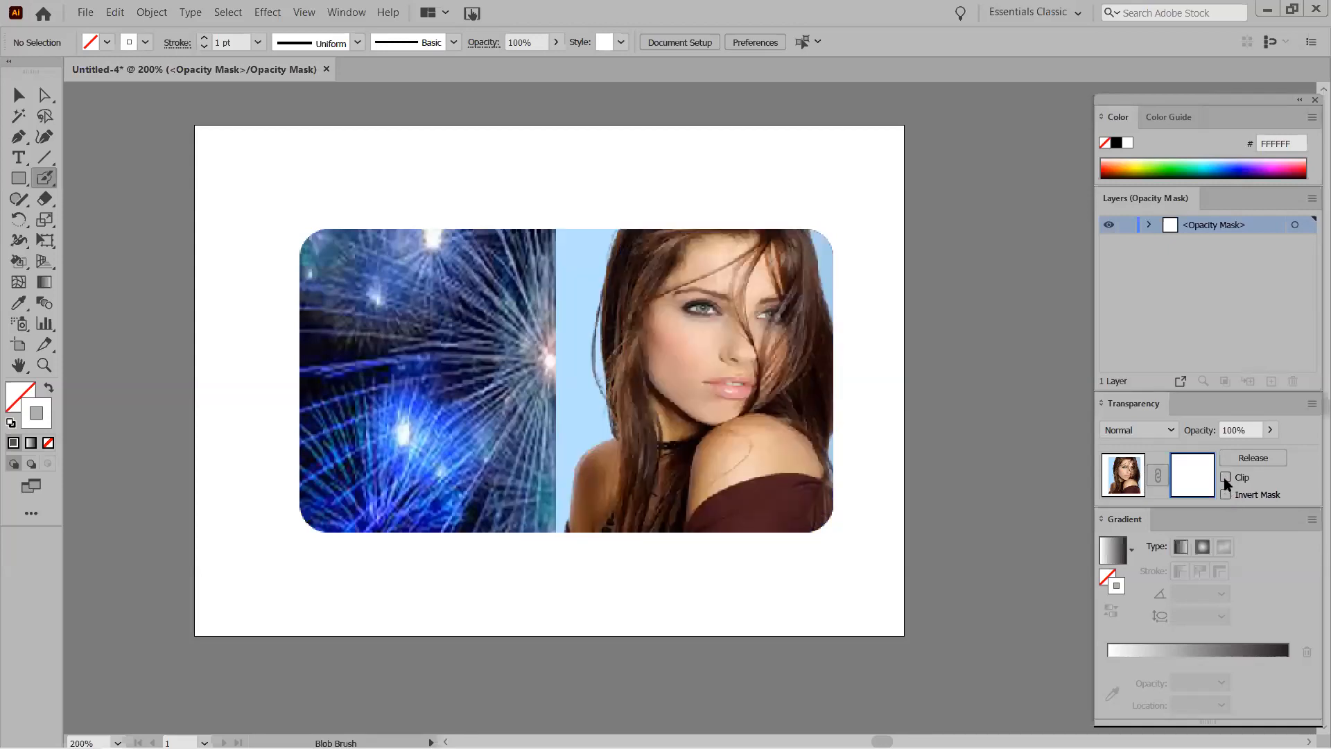
pyautogui.click(1225, 478)
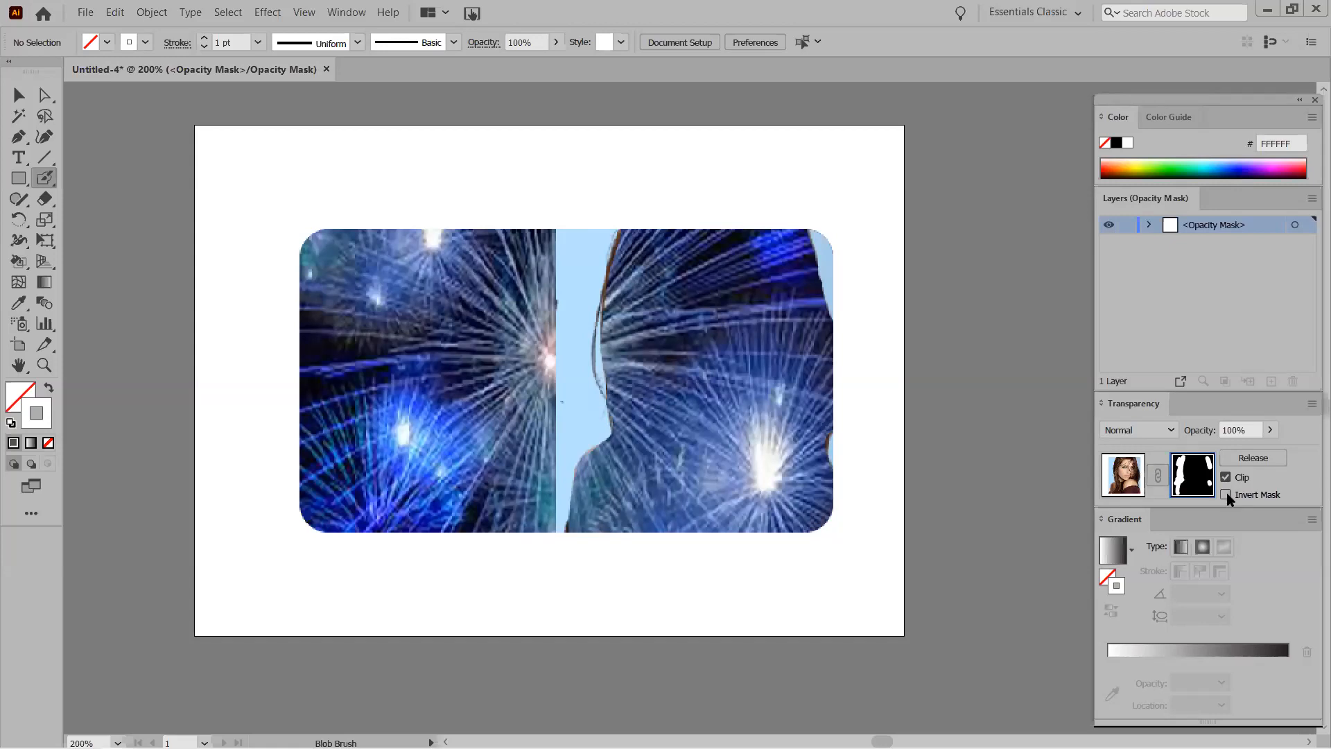
pyautogui.click(1225, 494)
pyautogui.click(1225, 478)
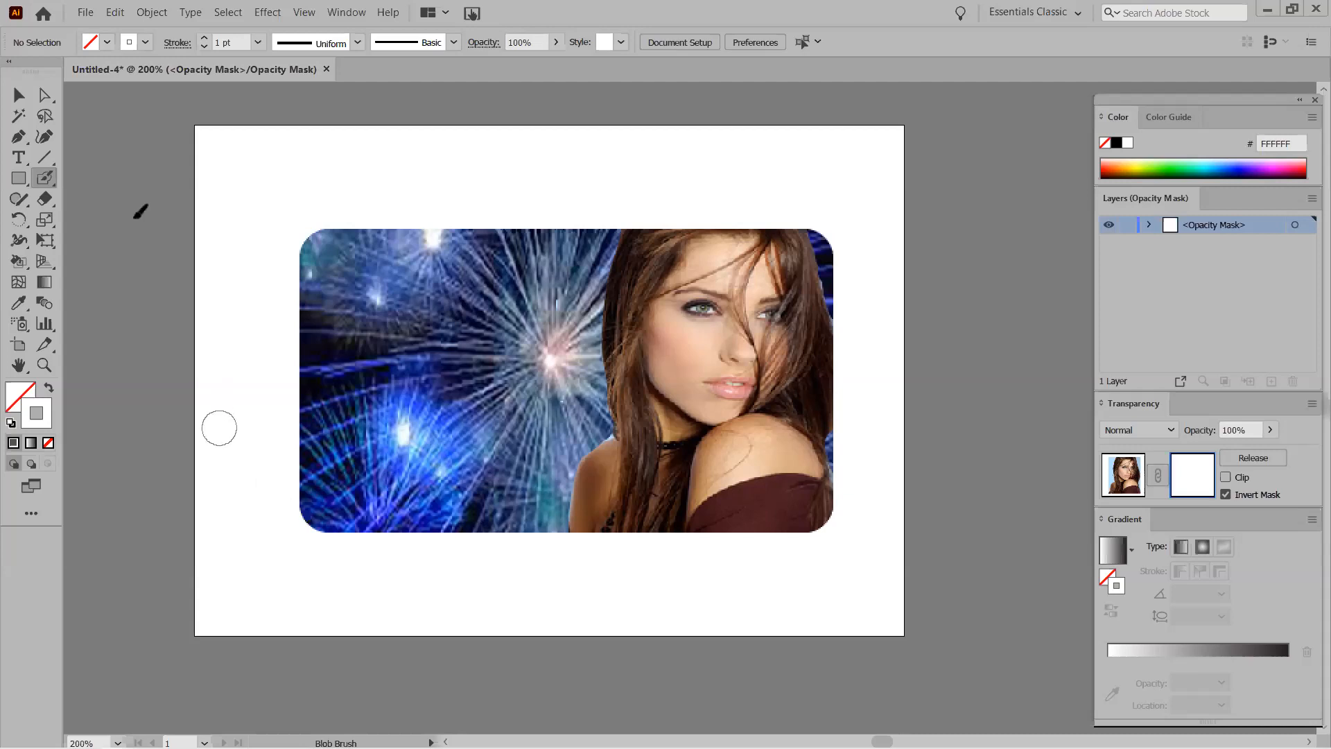
# Remove the test text from the opacity mask and return to editing the photo artwork.
pyautogui.click(19, 158)
pyautogui.click(366, 444)
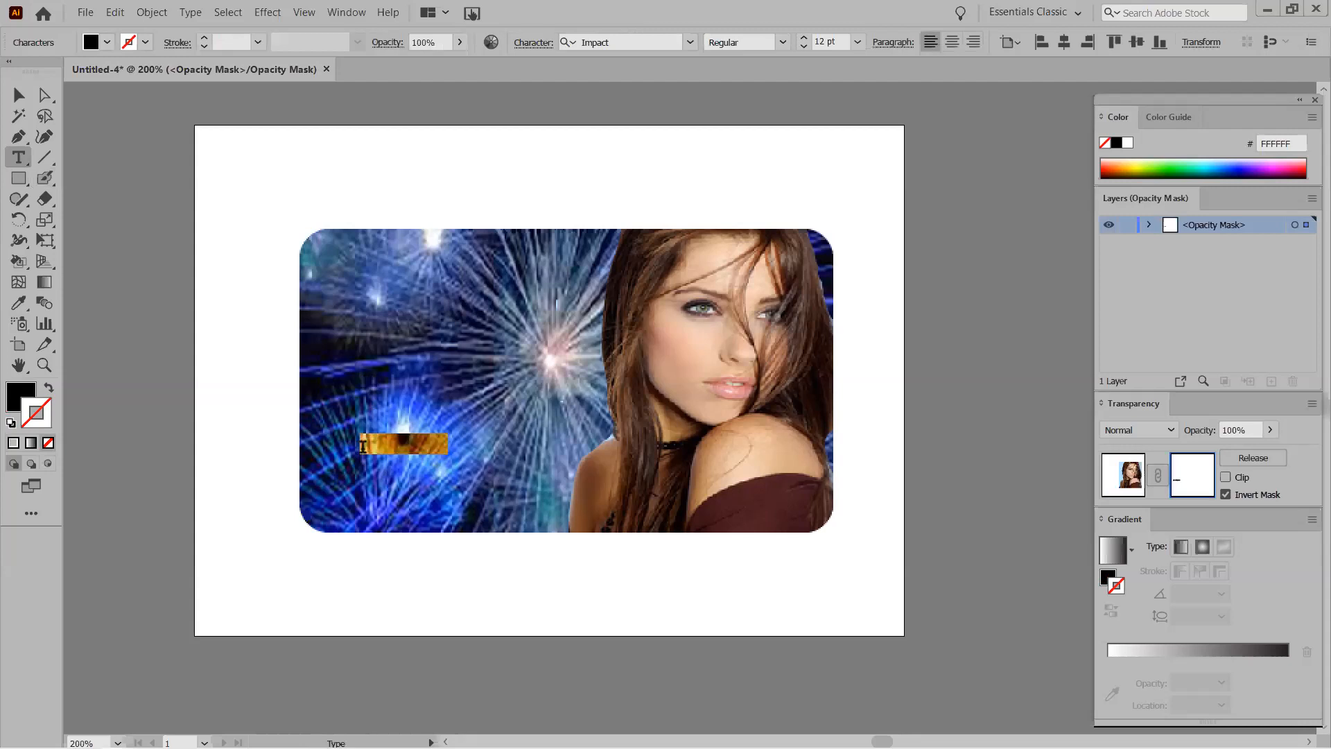
pyautogui.press('BackSpace')
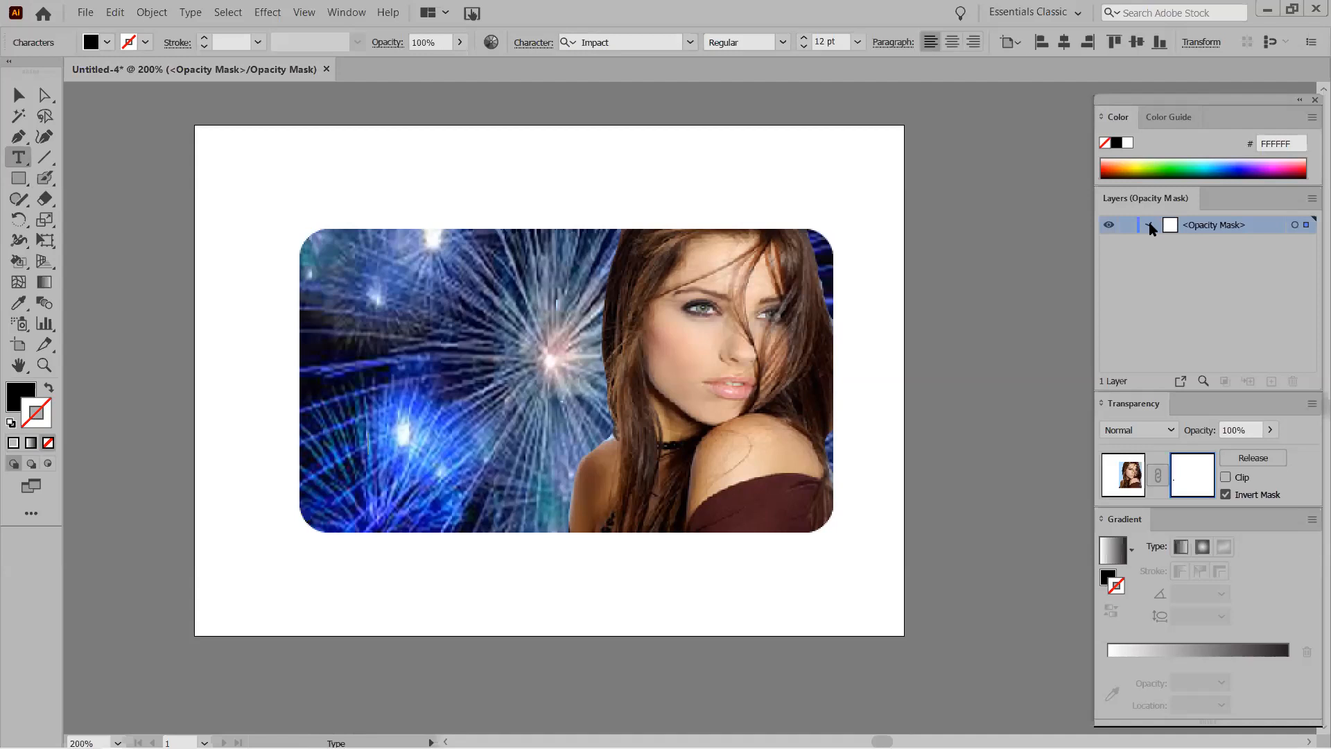
pyautogui.hotkey('ctrl', 'z')
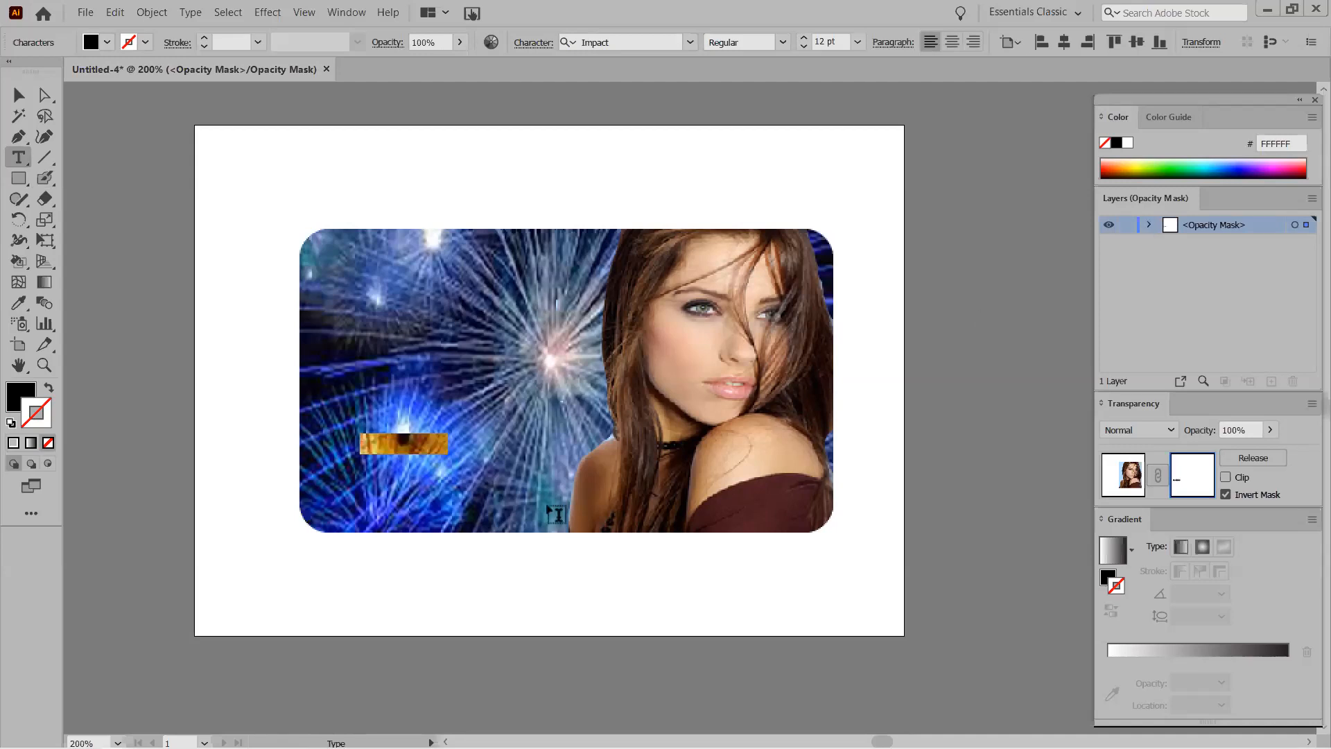
pyautogui.hotkey('ctrl', 'shift', 'a')
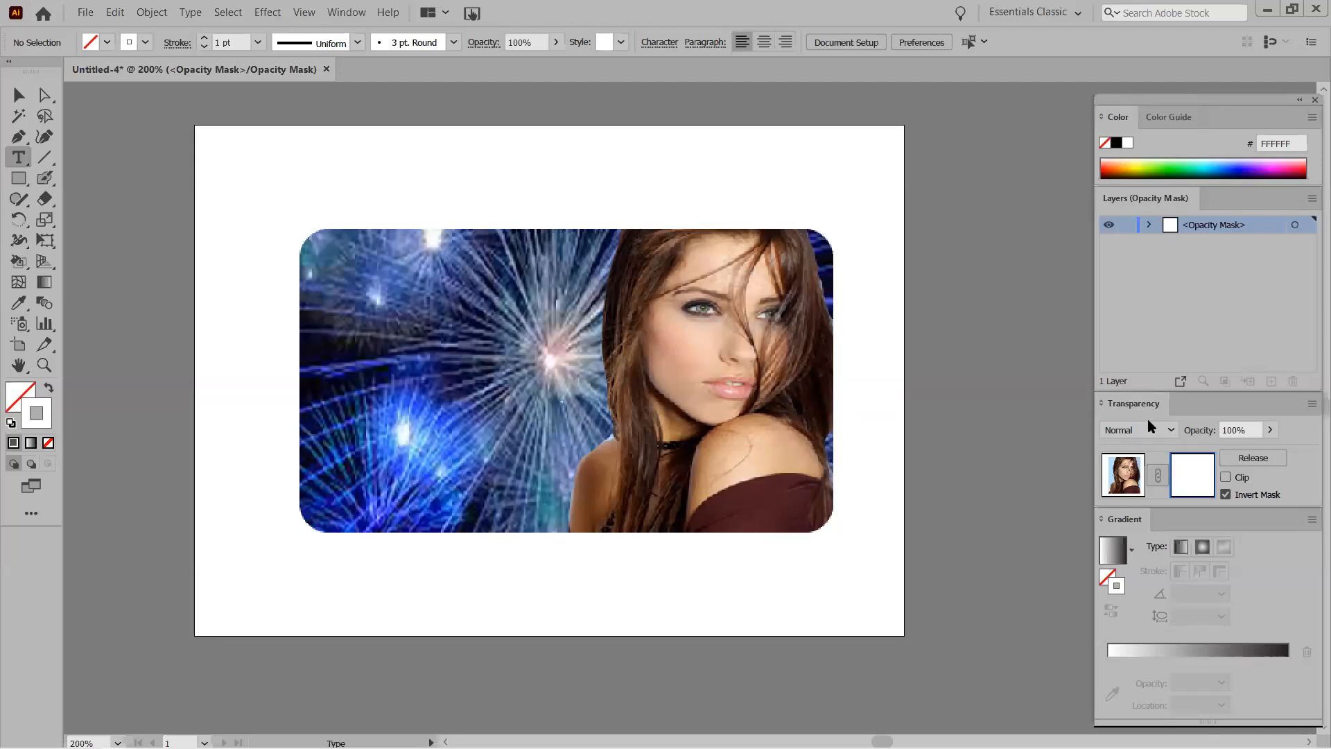
pyautogui.click(1117, 477)
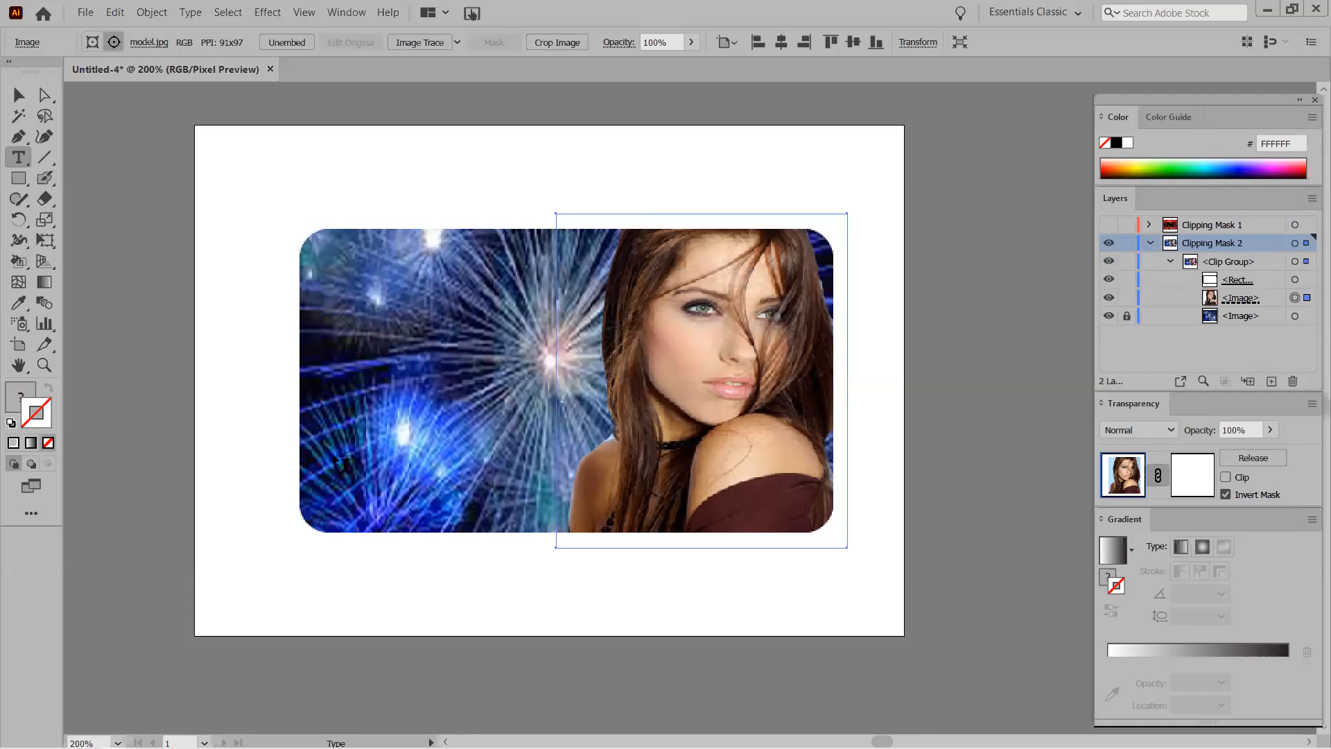
# Type the heading AMERICAN EXPRESS on the card, enlarge it and fix the spelling.
pyautogui.click(338, 460)
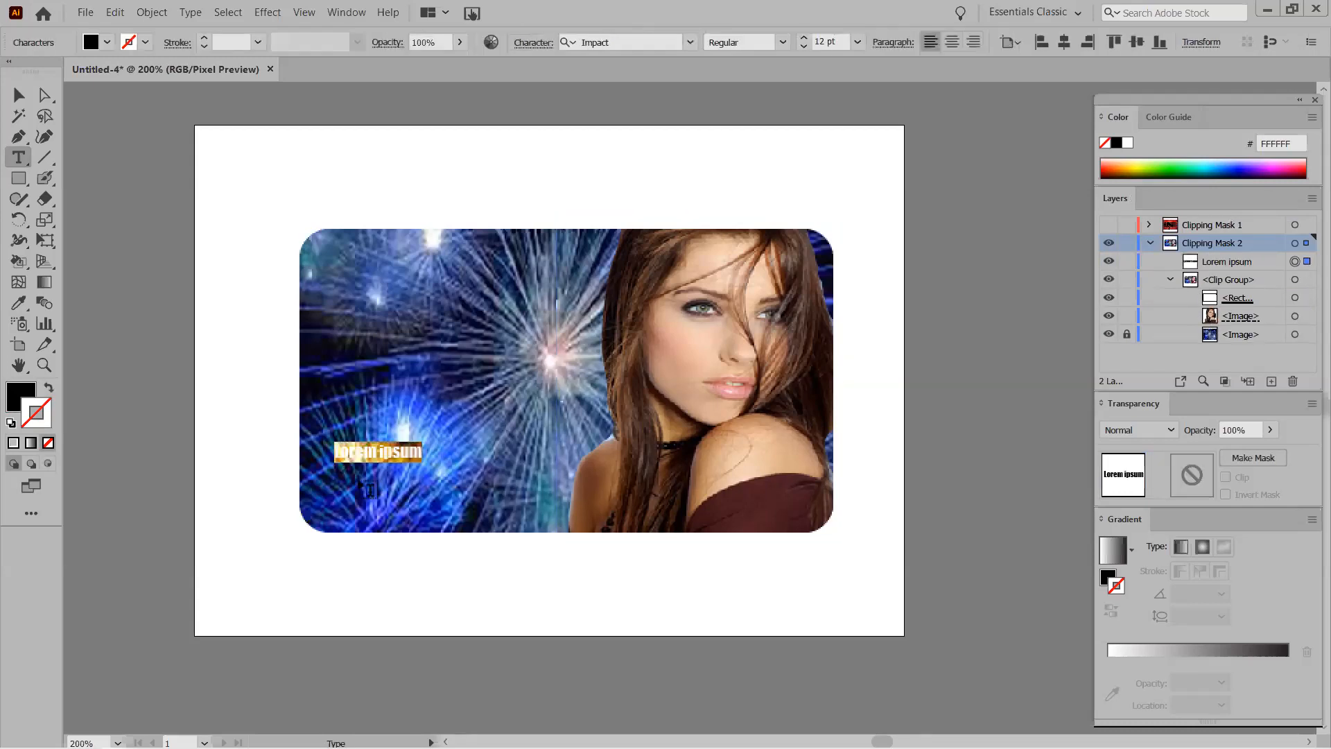
pyautogui.write('a')
pyautogui.press('BackSpace')
pyautogui.write('AM')
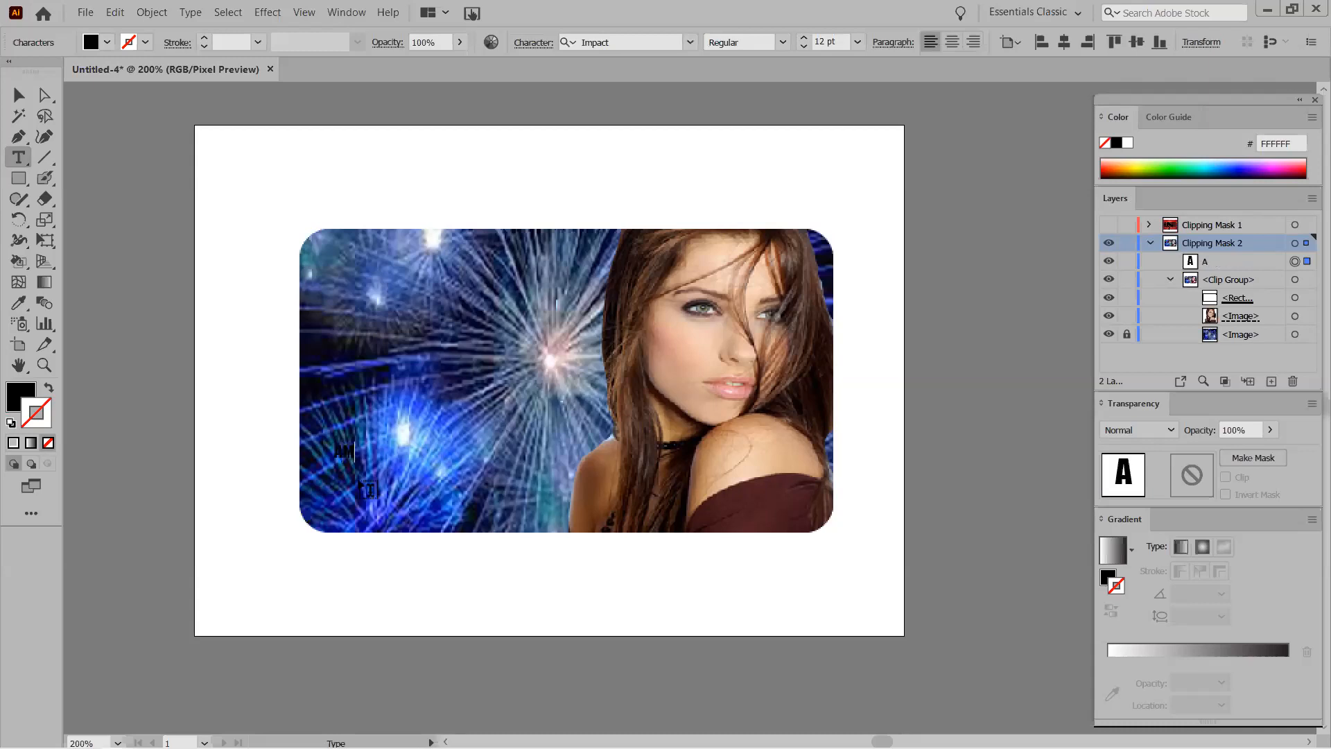
pyautogui.write('ERCAN EXPER')
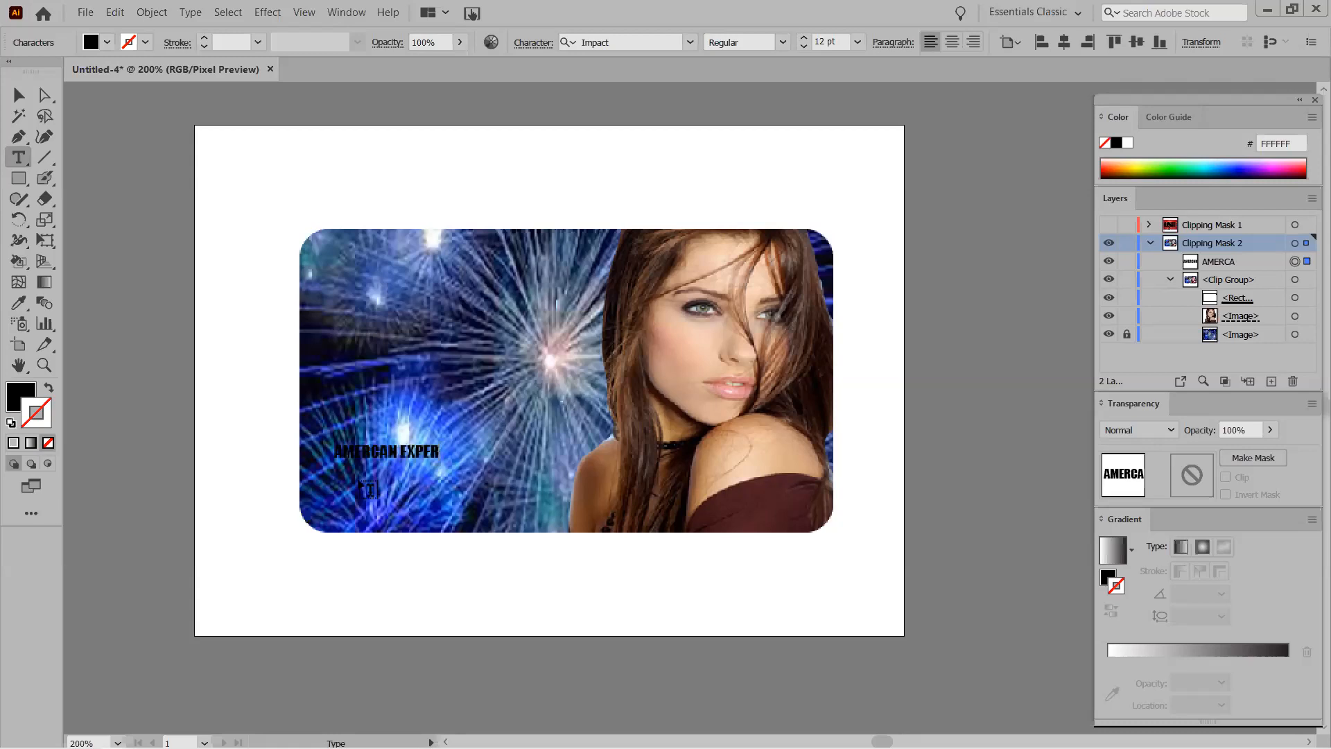
pyautogui.press('BackSpace')
pyautogui.press('BackSpace')
pyautogui.write('RESS')
pyautogui.press('Escape')
pyautogui.moveTo(456, 462); pyautogui.dragTo(585, 515)
pyautogui.click(445, 475)
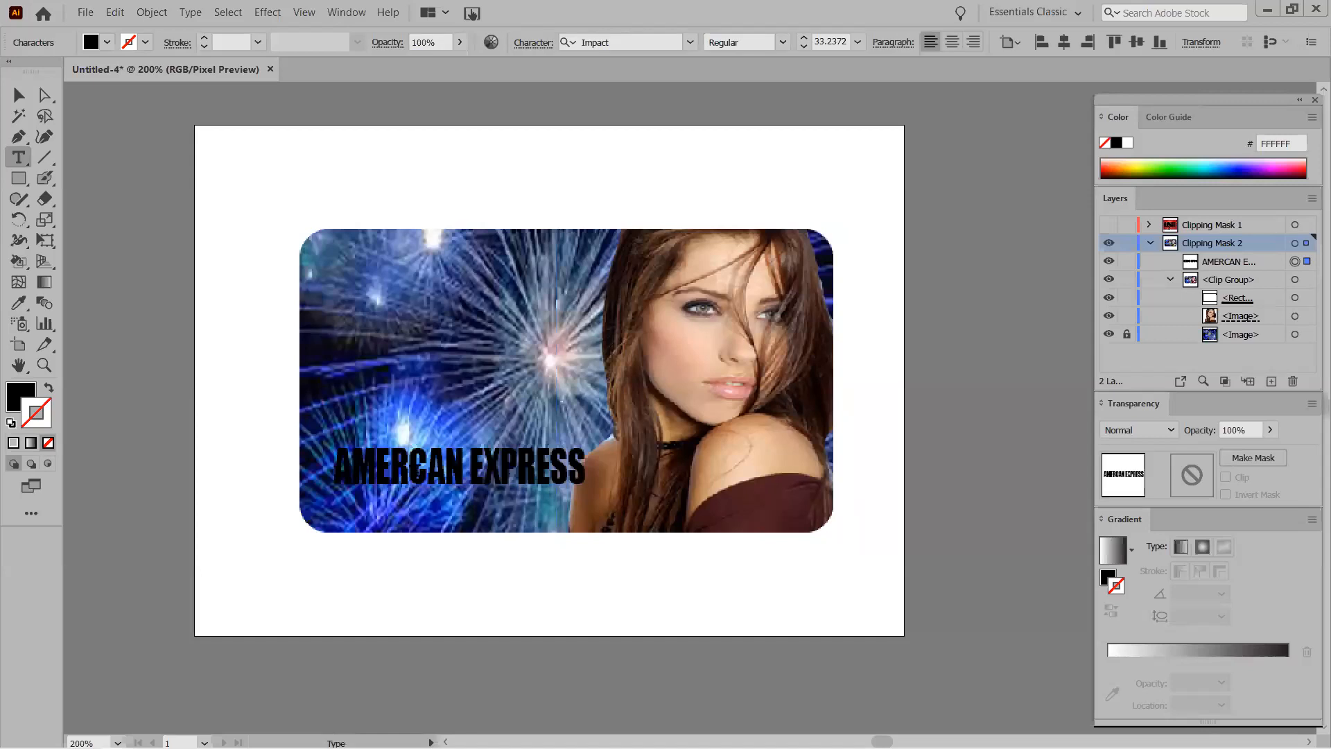
pyautogui.write('I')
# Make every letter of the heading white with no stroke.
pyautogui.moveTo(352, 468); pyautogui.dragTo(597, 472)
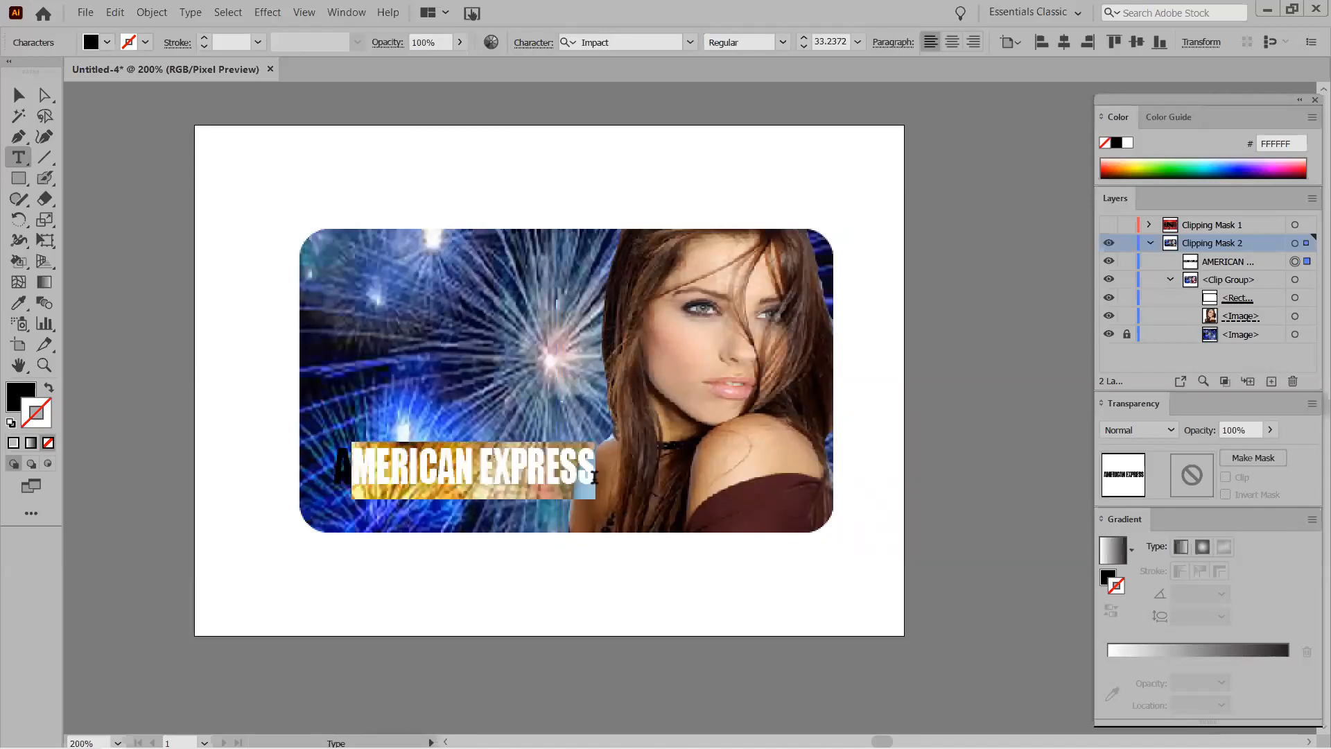
pyautogui.click(46, 390)
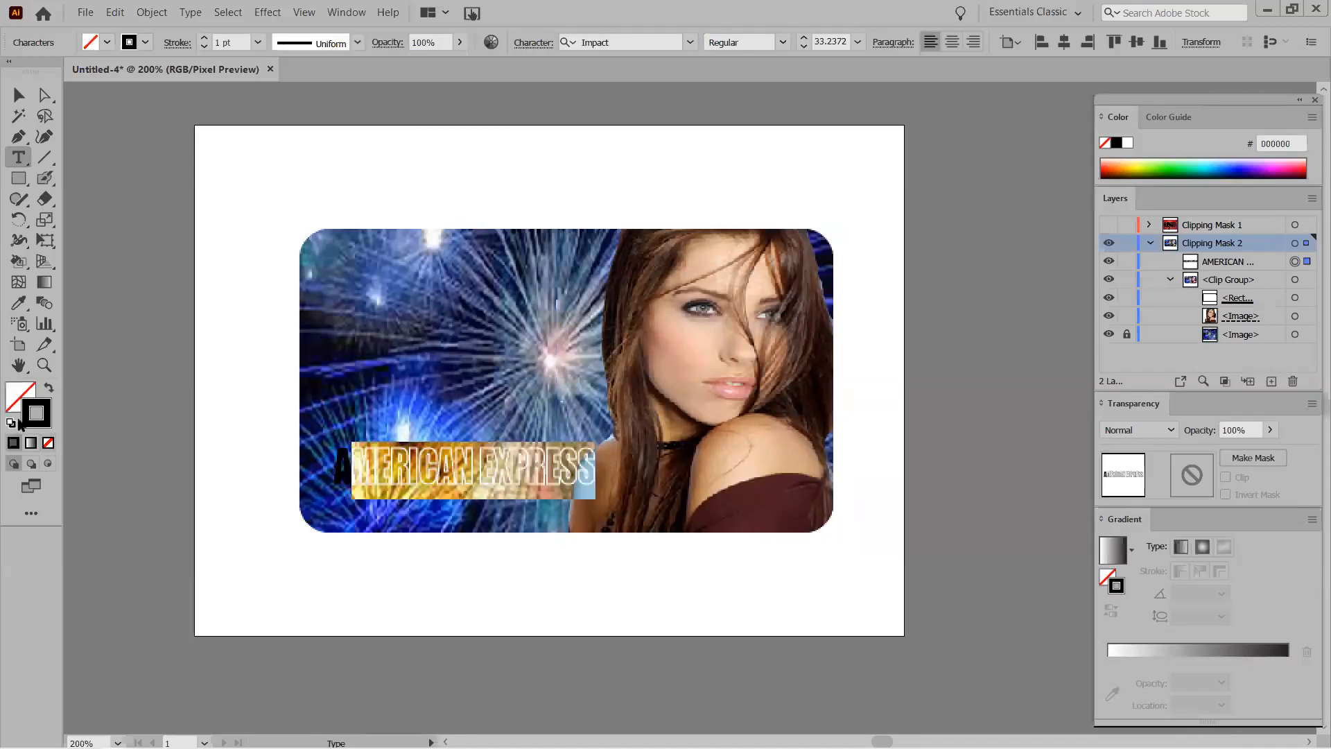
pyautogui.click(47, 444)
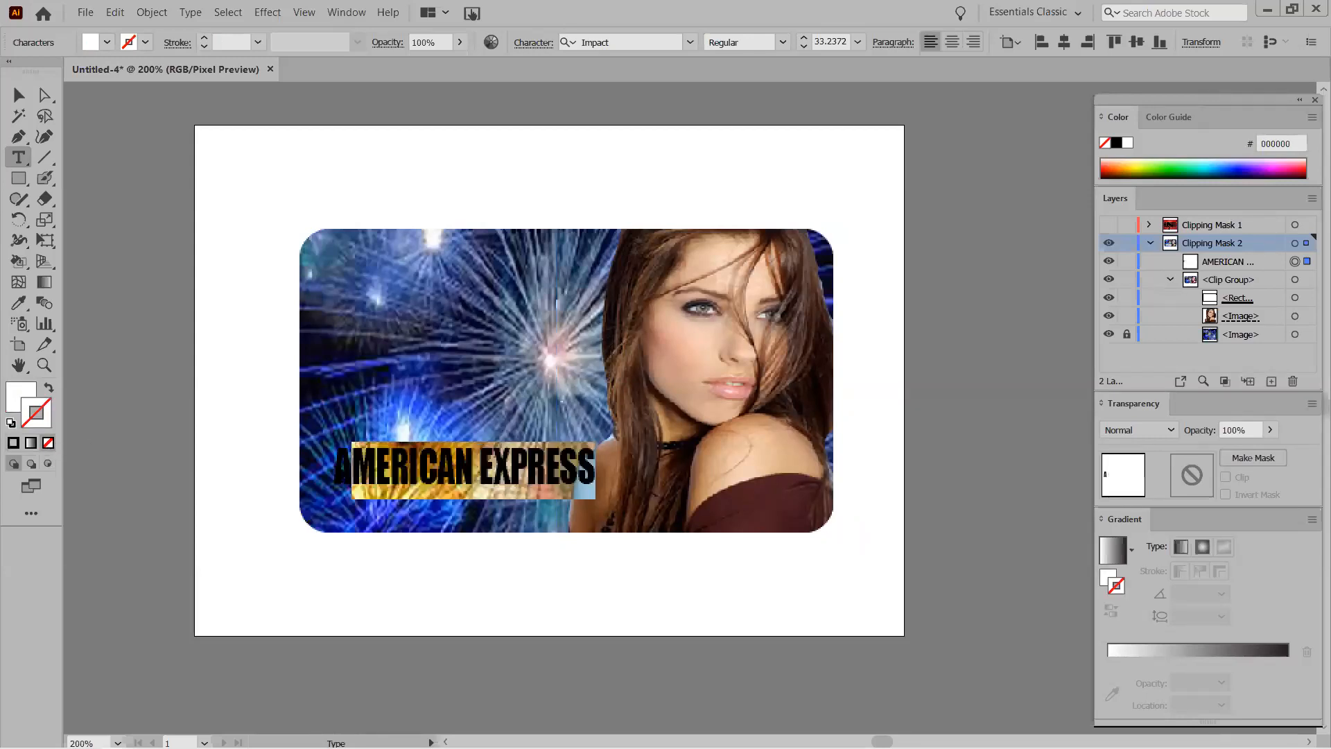
pyautogui.doubleClick(350, 469)
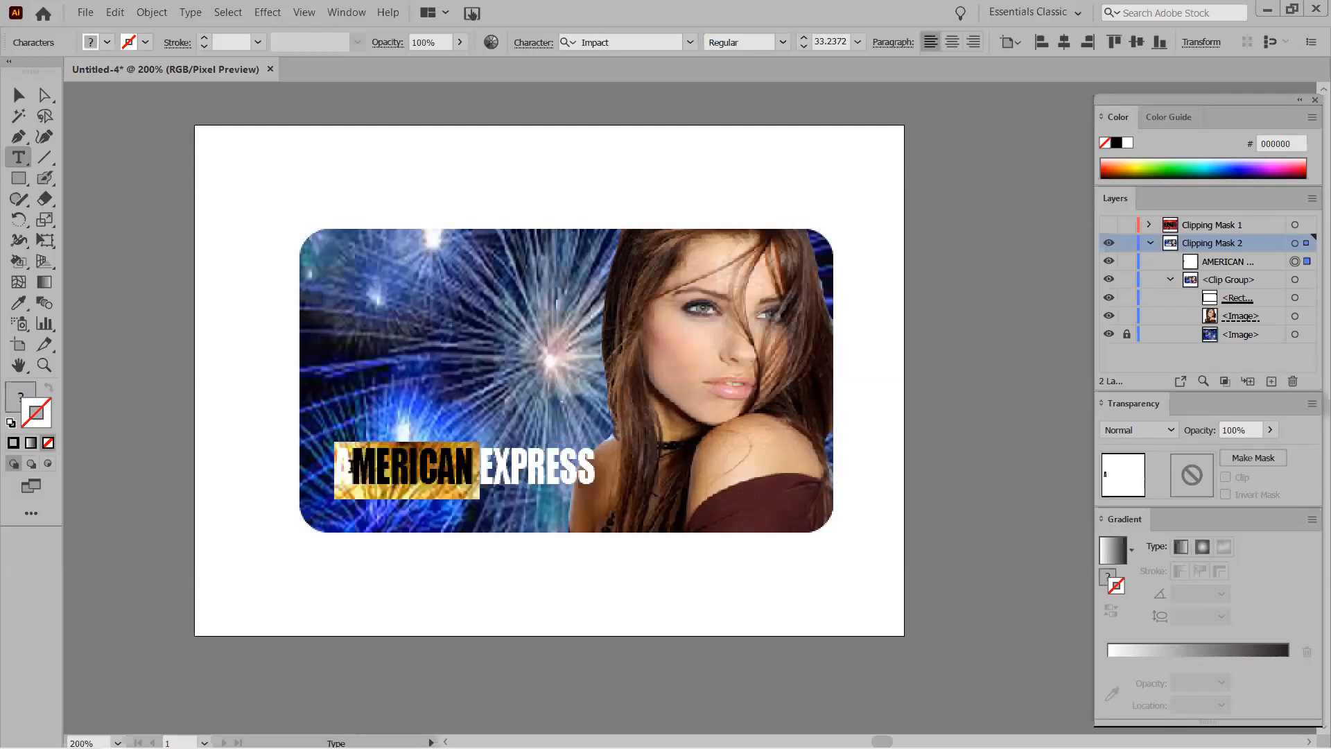
pyautogui.click(352, 471)
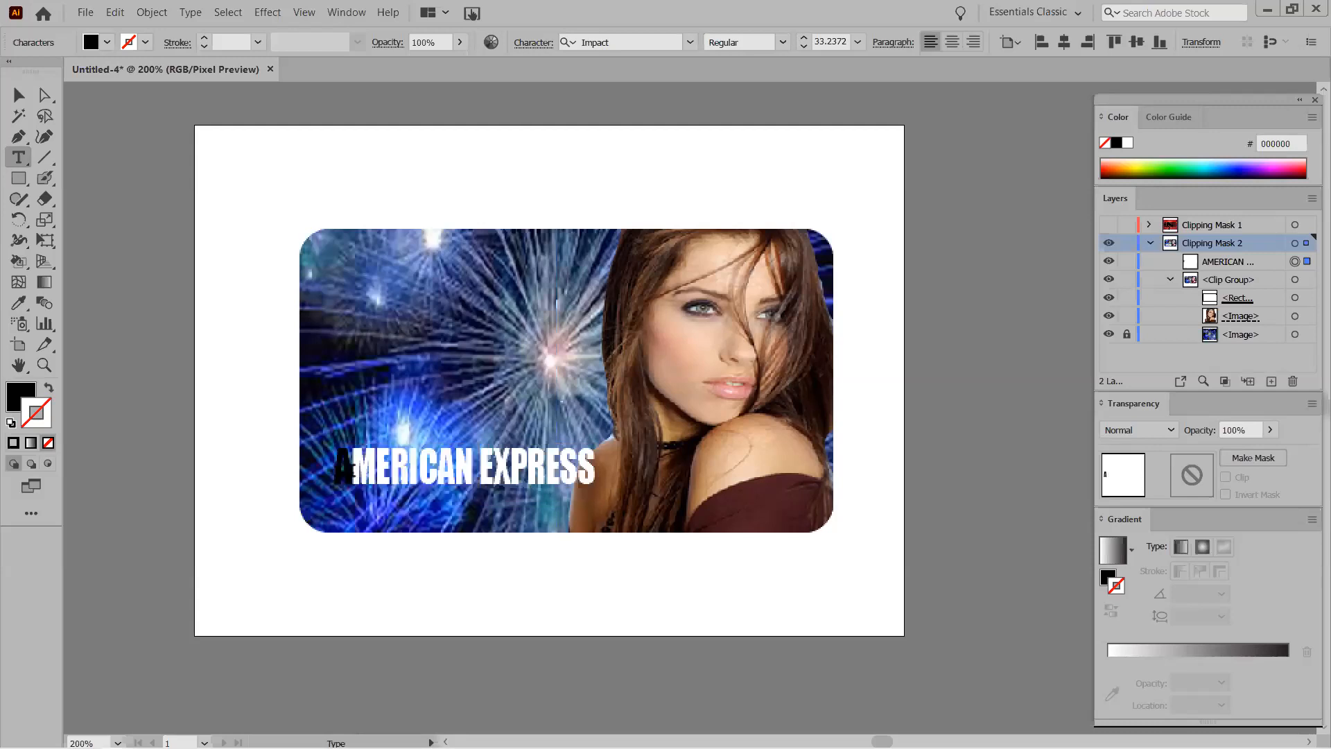
pyautogui.moveTo(352, 471); pyautogui.dragTo(334, 470)
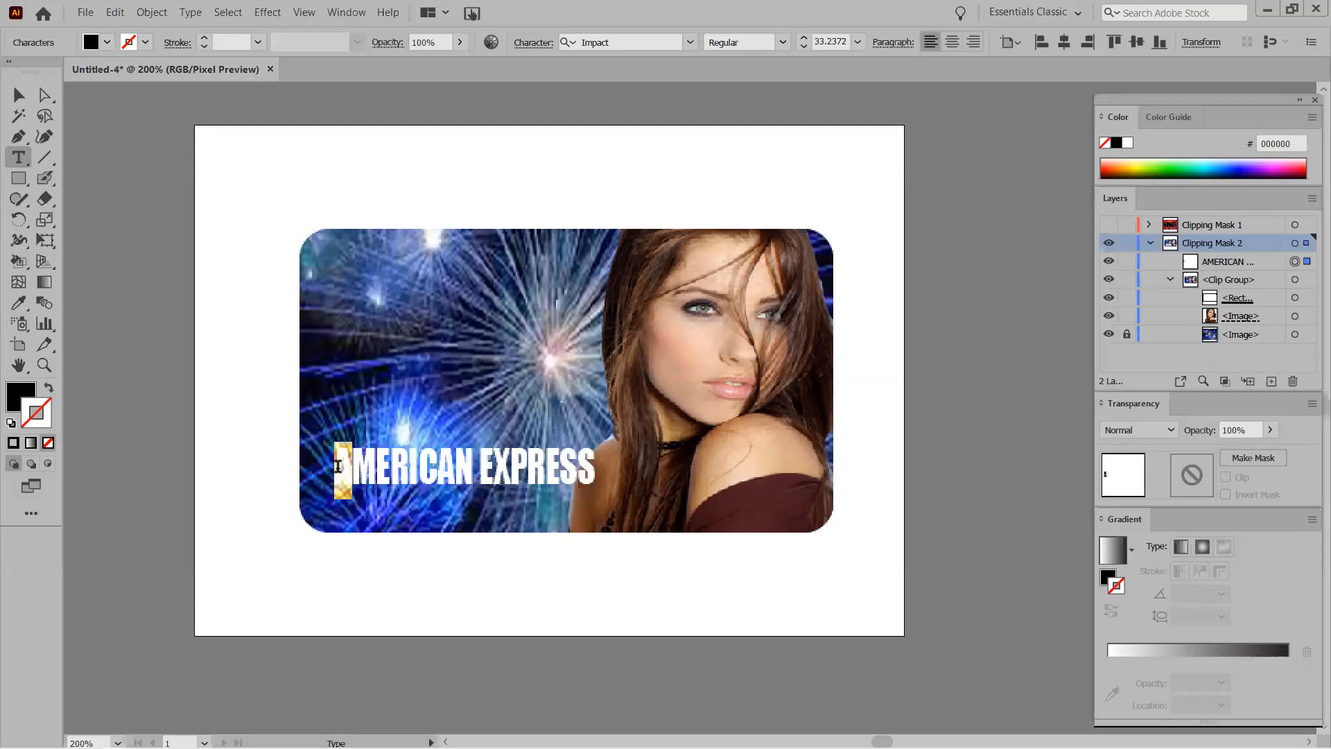
pyautogui.click(49, 391)
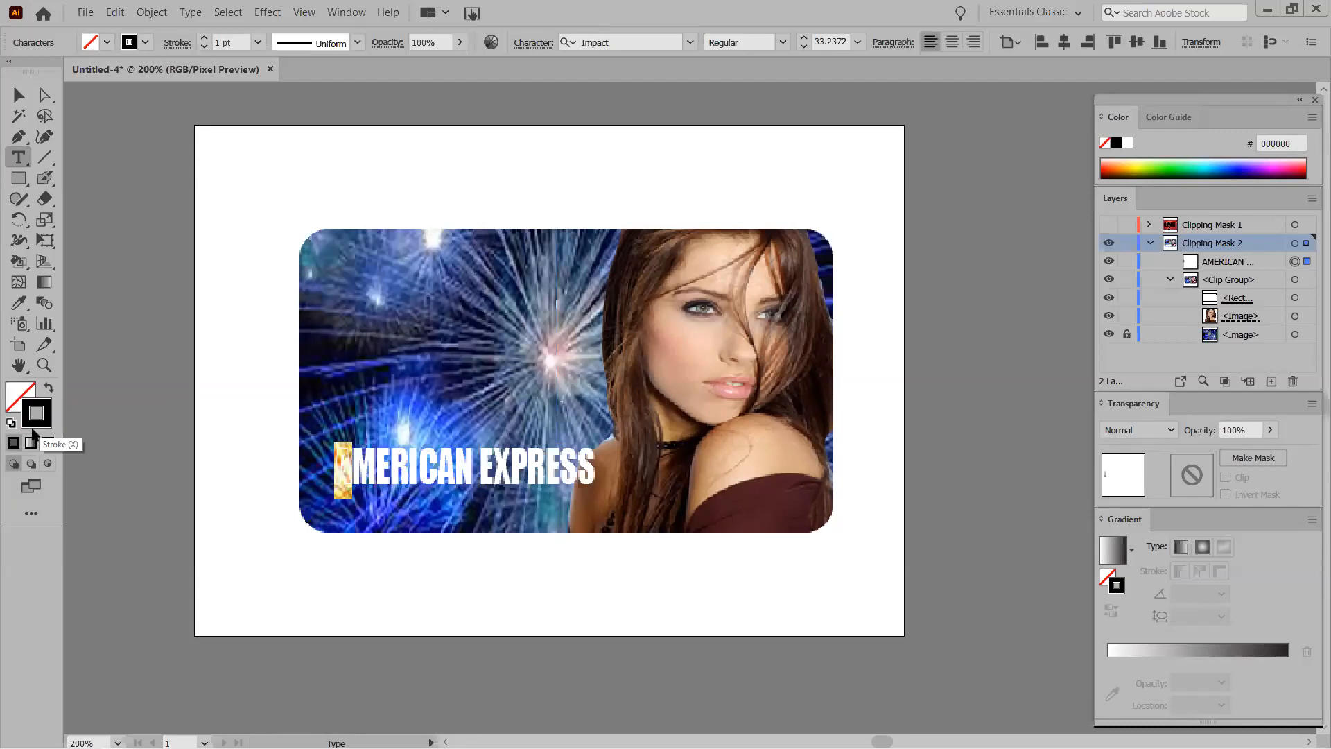
pyautogui.click(12, 423)
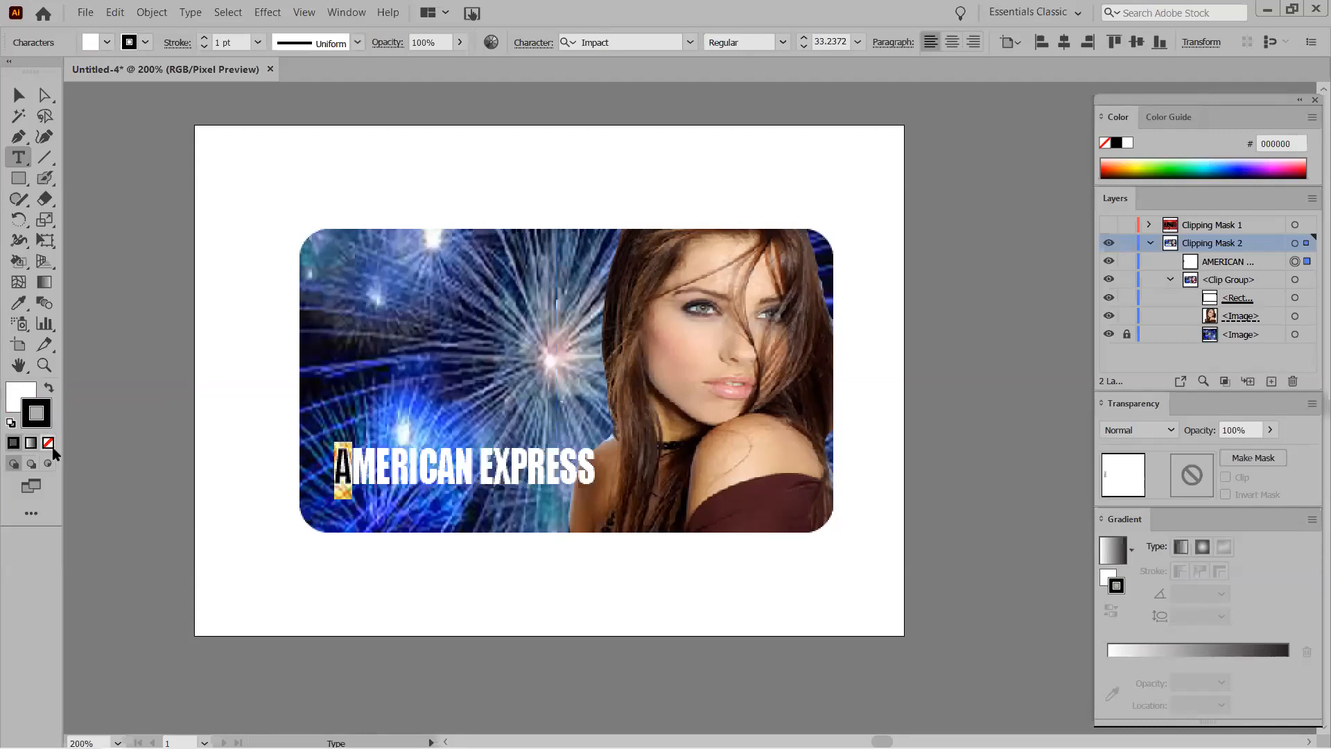
pyautogui.click(48, 442)
# Stretch the heading wider and shorter, and position it at the card's lower left.
pyautogui.click(19, 95)
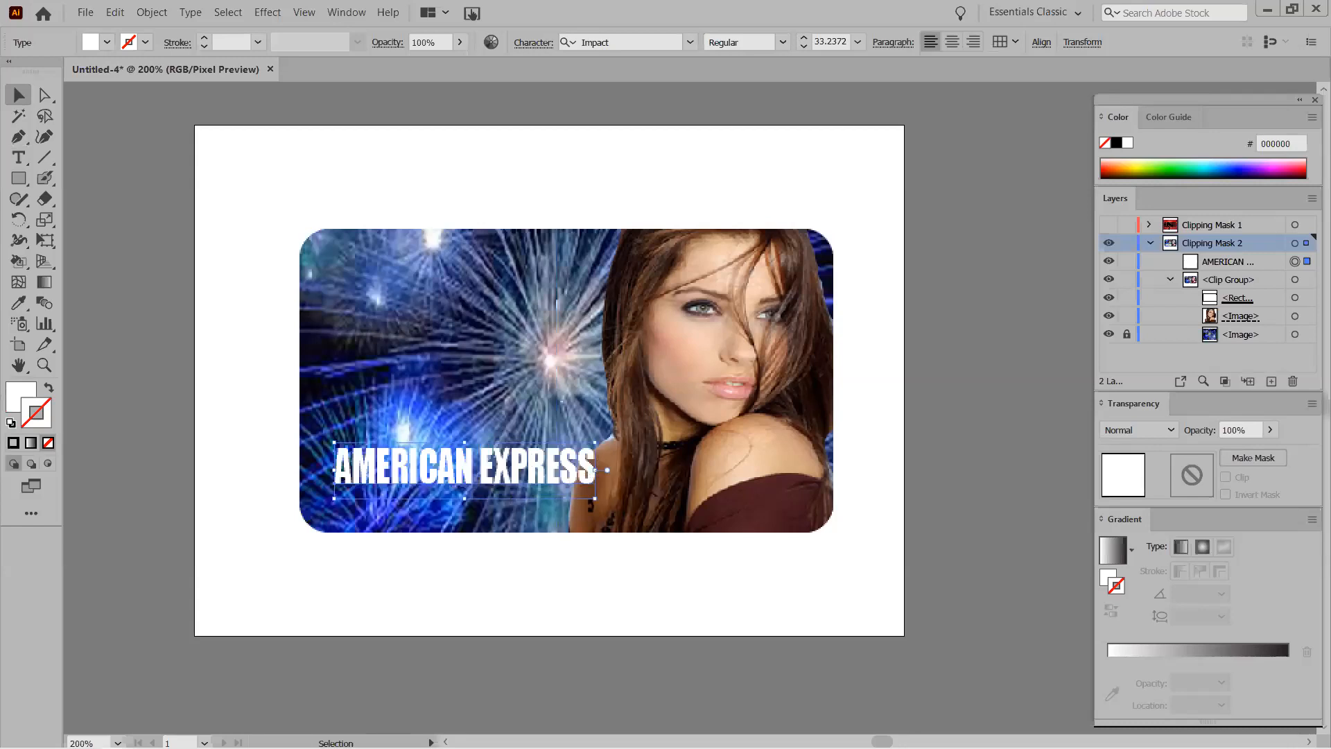
pyautogui.moveTo(598, 499); pyautogui.dragTo(622, 479)
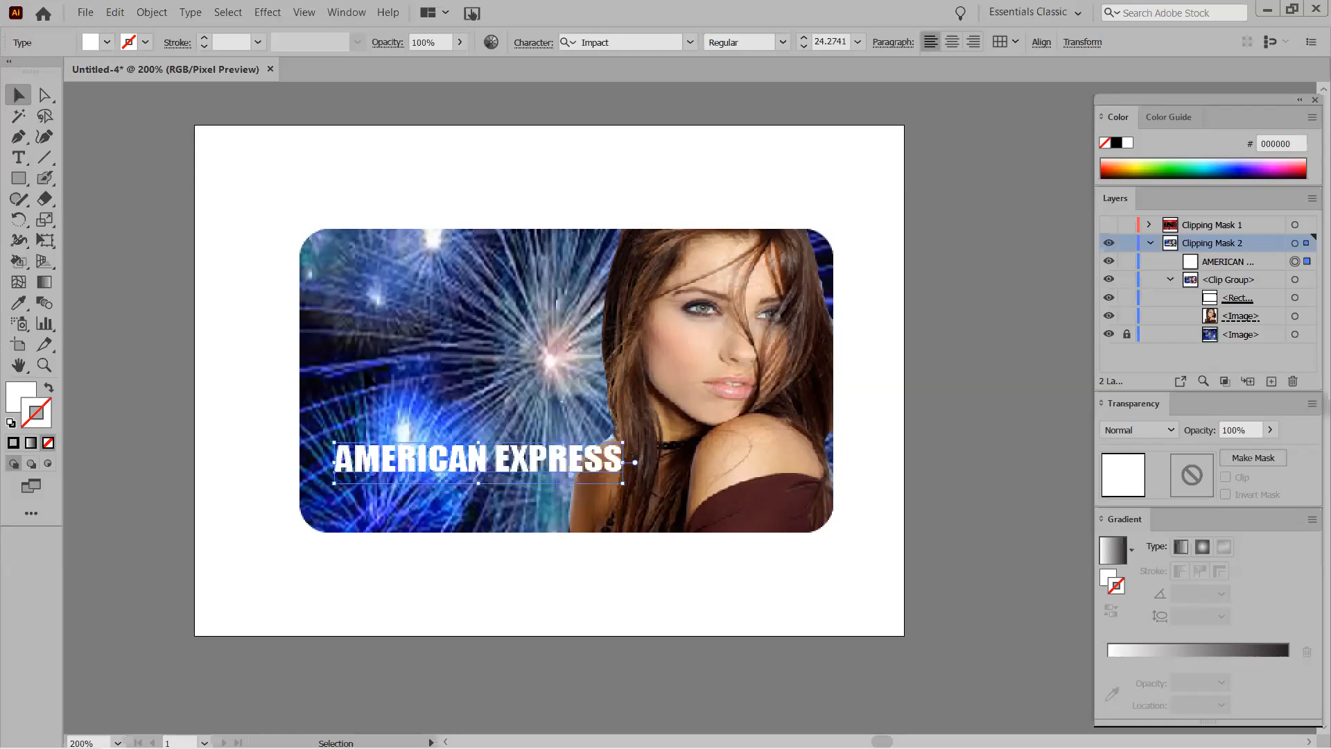
pyautogui.moveTo(406, 460); pyautogui.dragTo(389, 470)
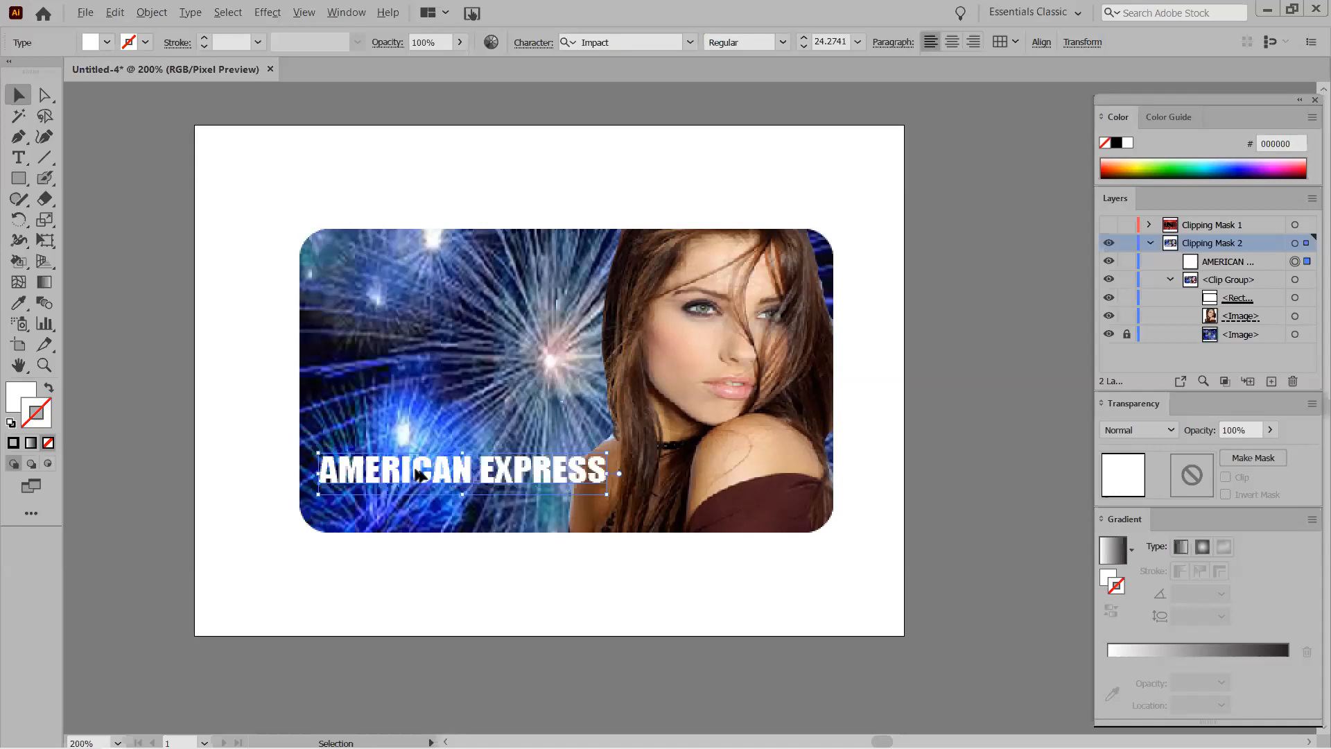
# Duplicate the heading below itself and replace the copy's text with a sample 16-digit card number.
pyautogui.moveTo(420, 474); pyautogui.dragTo(418, 513)
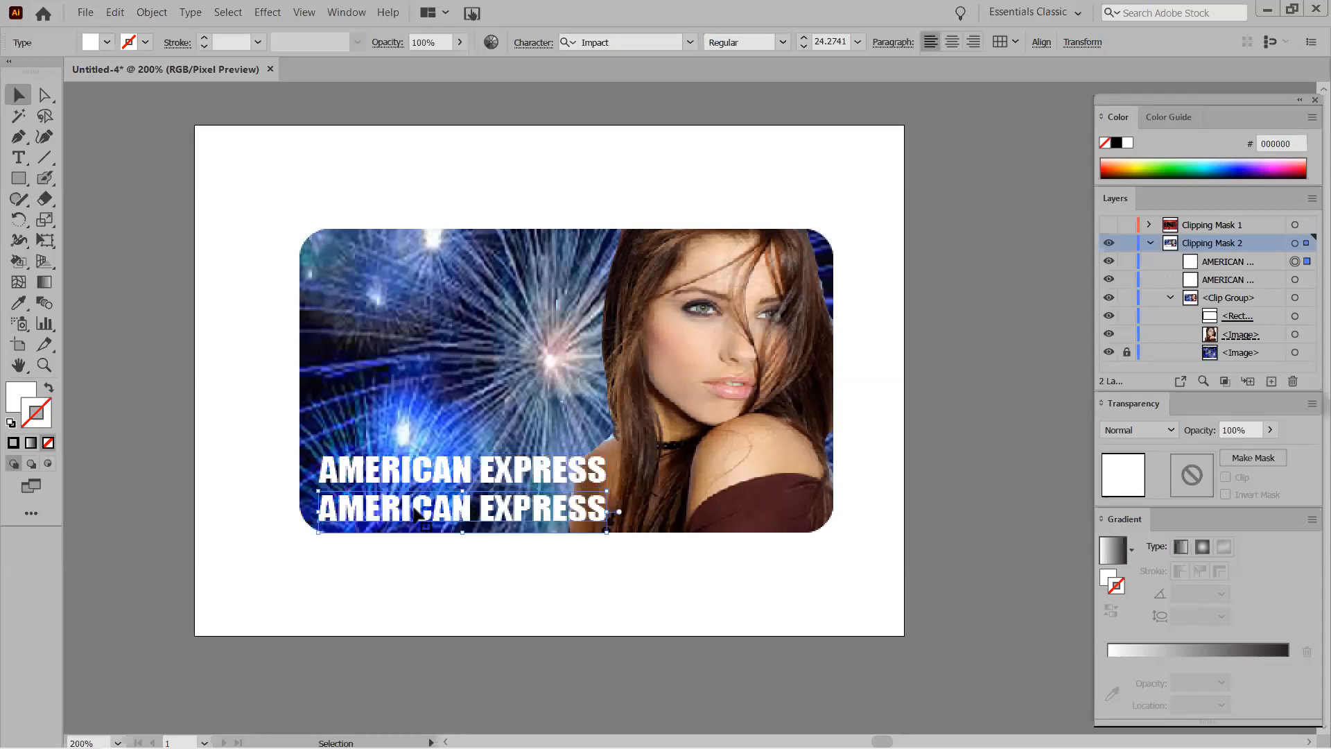
pyautogui.doubleClick(418, 514)
pyautogui.hotkey('ctrl', 'a')
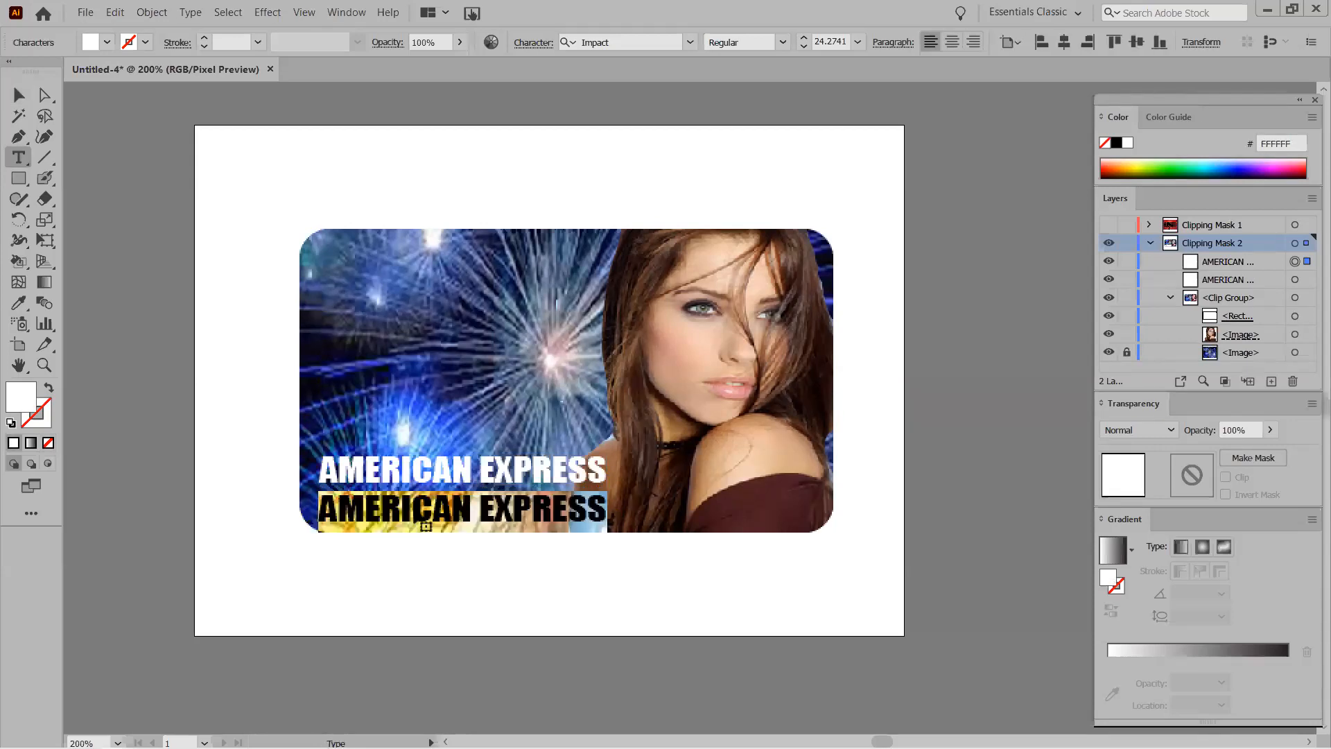
pyautogui.write('5426')
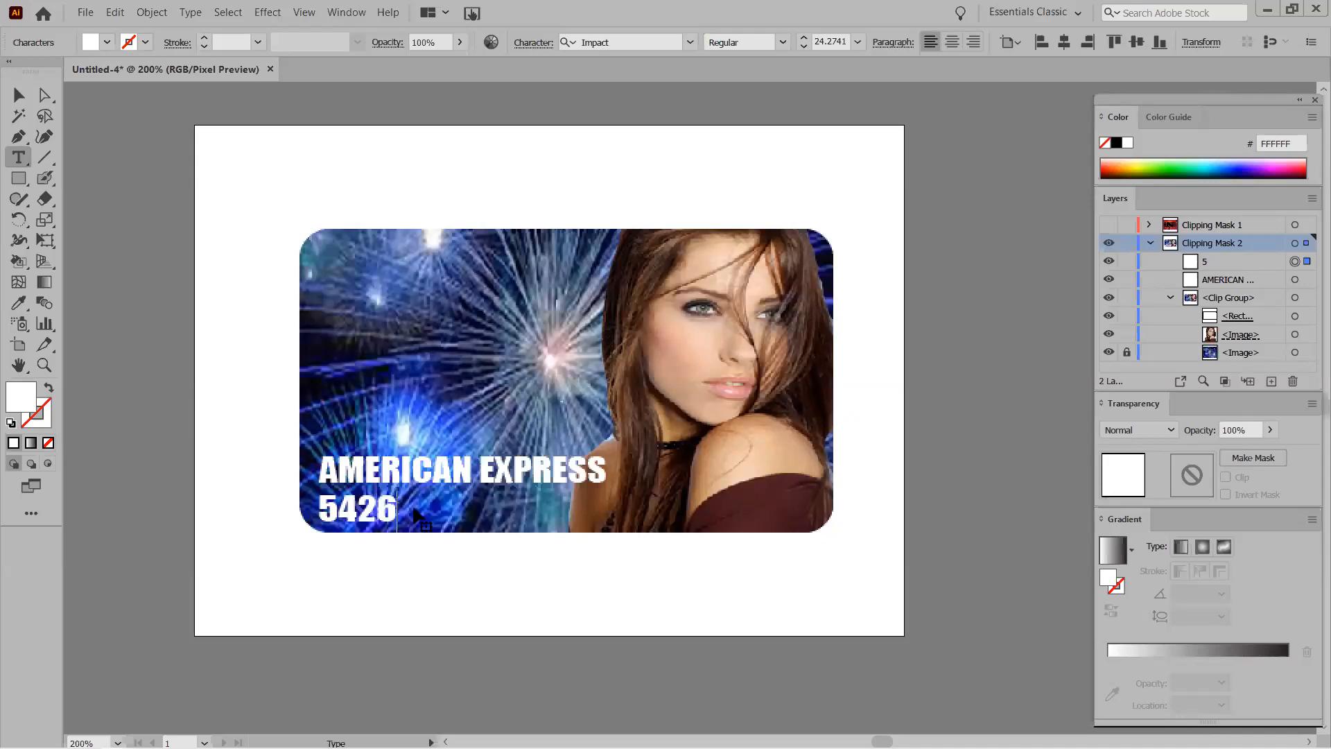
pyautogui.write(' 12354')
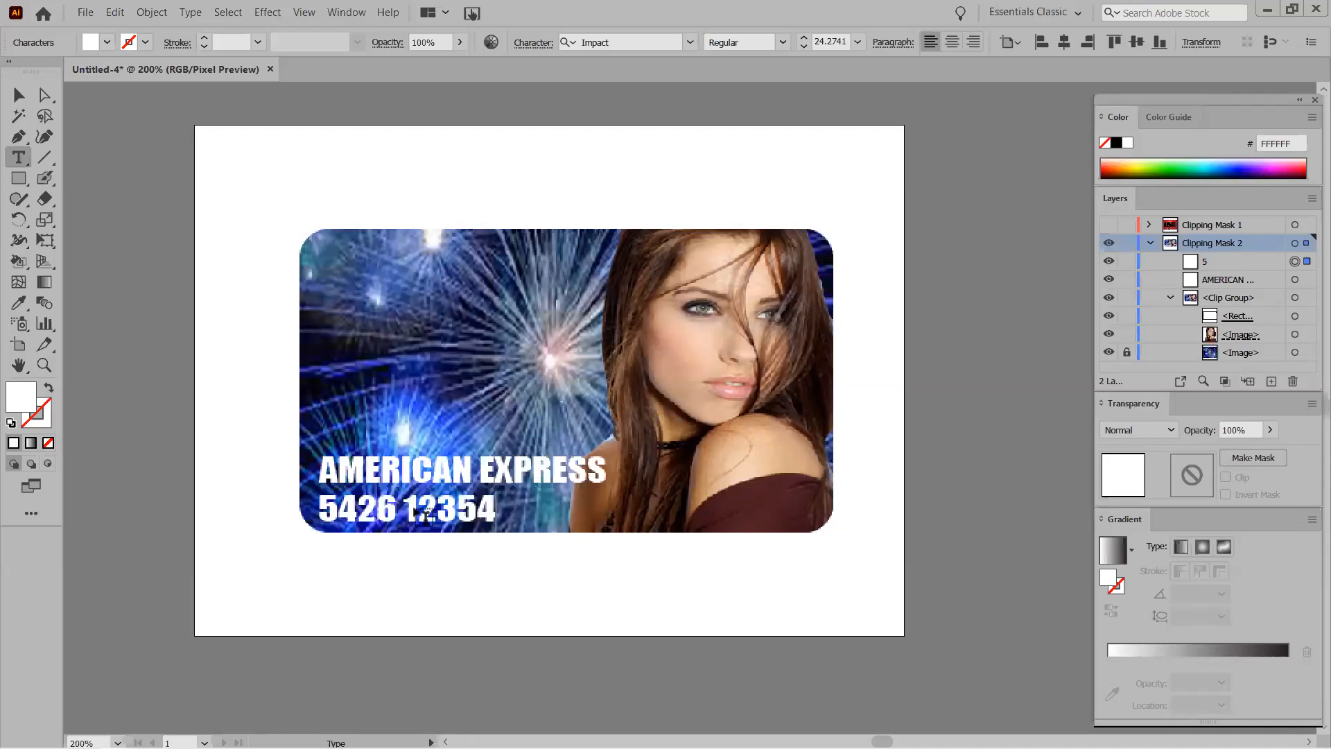
pyautogui.press('BackSpace')
pyautogui.write('\\')
pyautogui.press('BackSpace')
pyautogui.press('BackSpace')
pyautogui.write('1214')
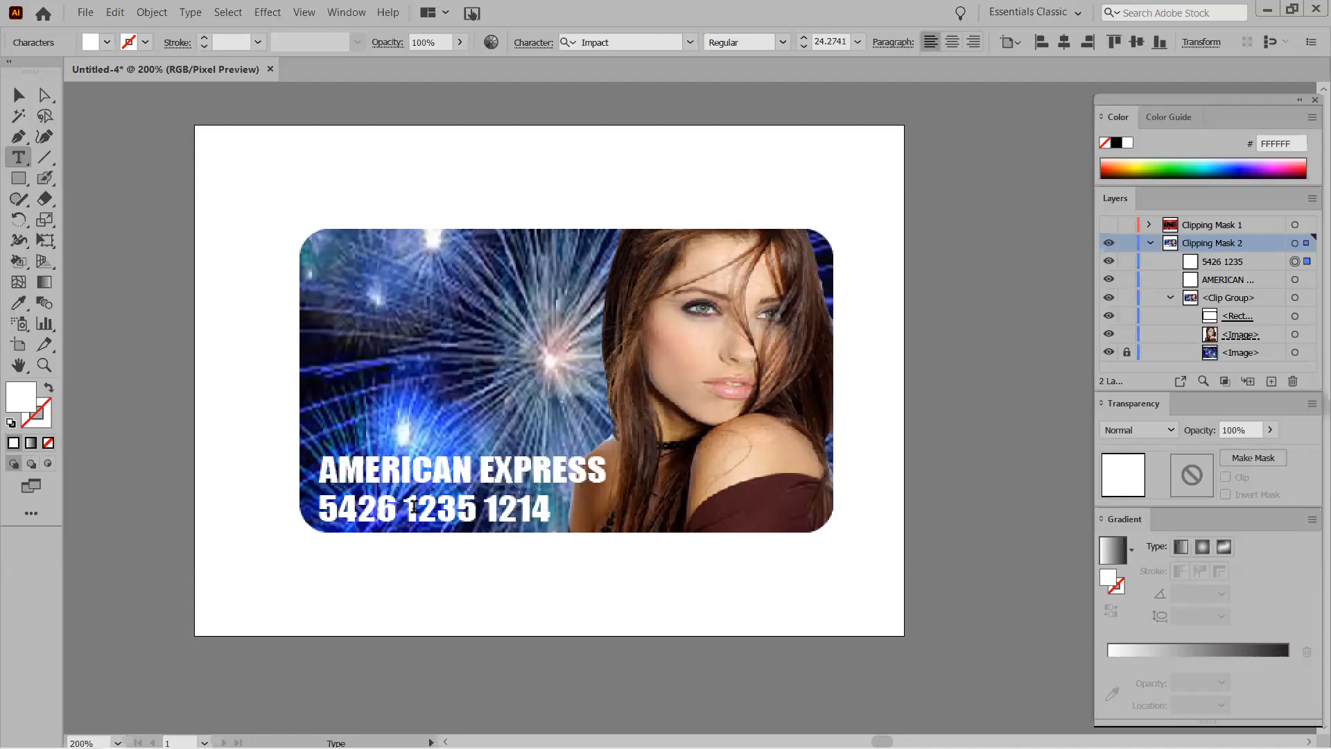
pyautogui.write(' 7145')
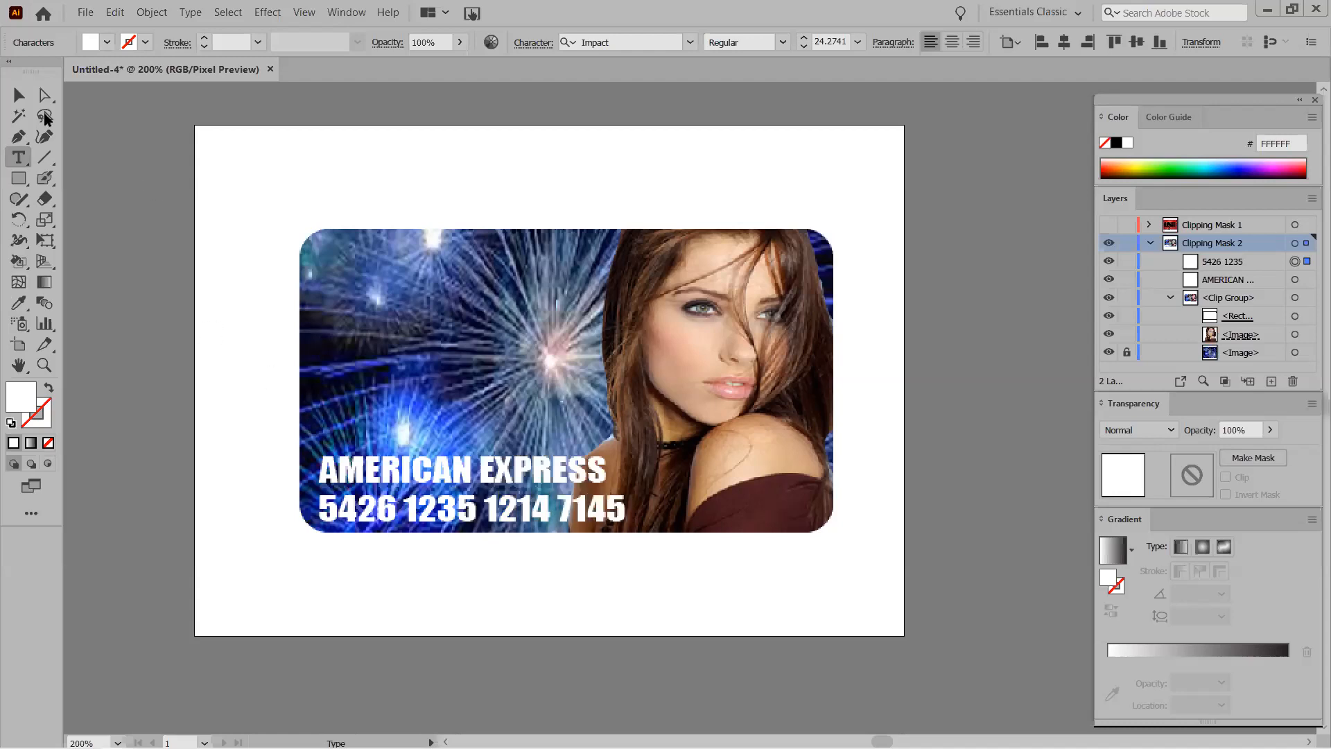
pyautogui.click(19, 96)
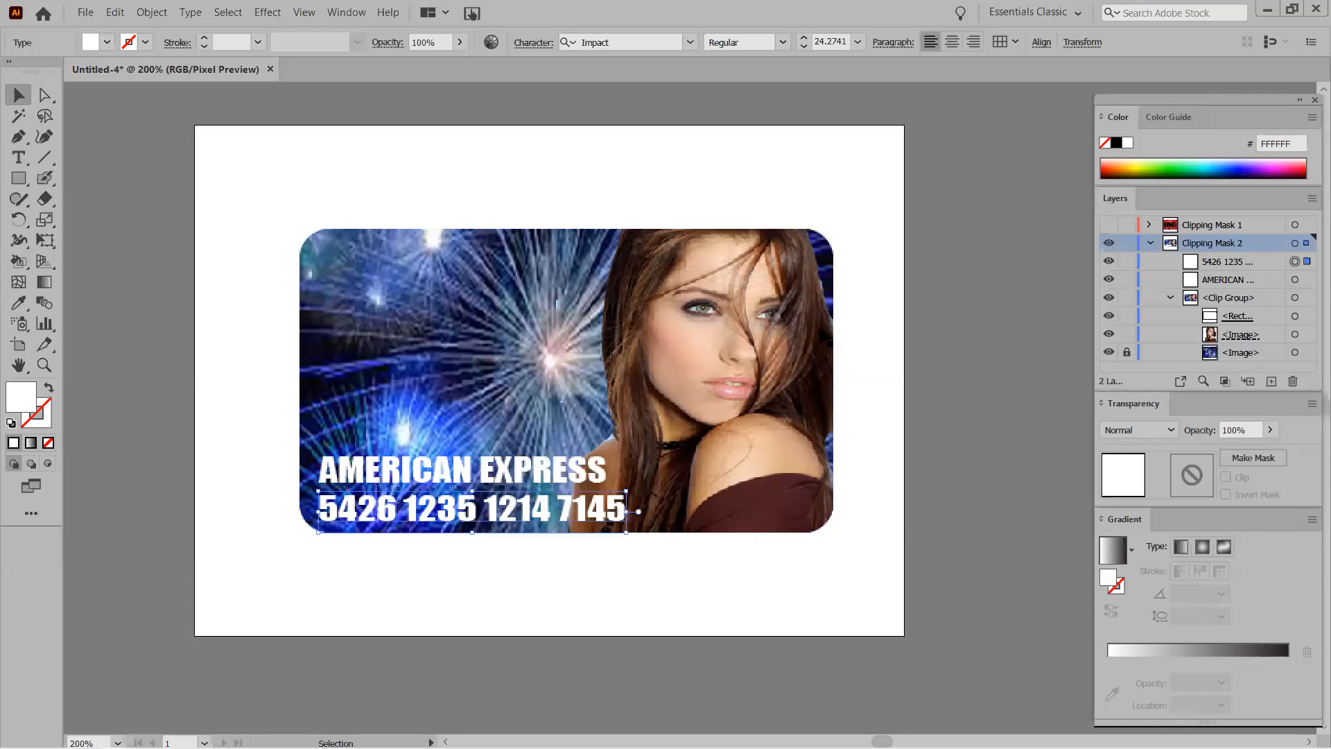
# Select all the card's pieces and group them together.
pyautogui.moveTo(247, 198); pyautogui.dragTo(872, 571)
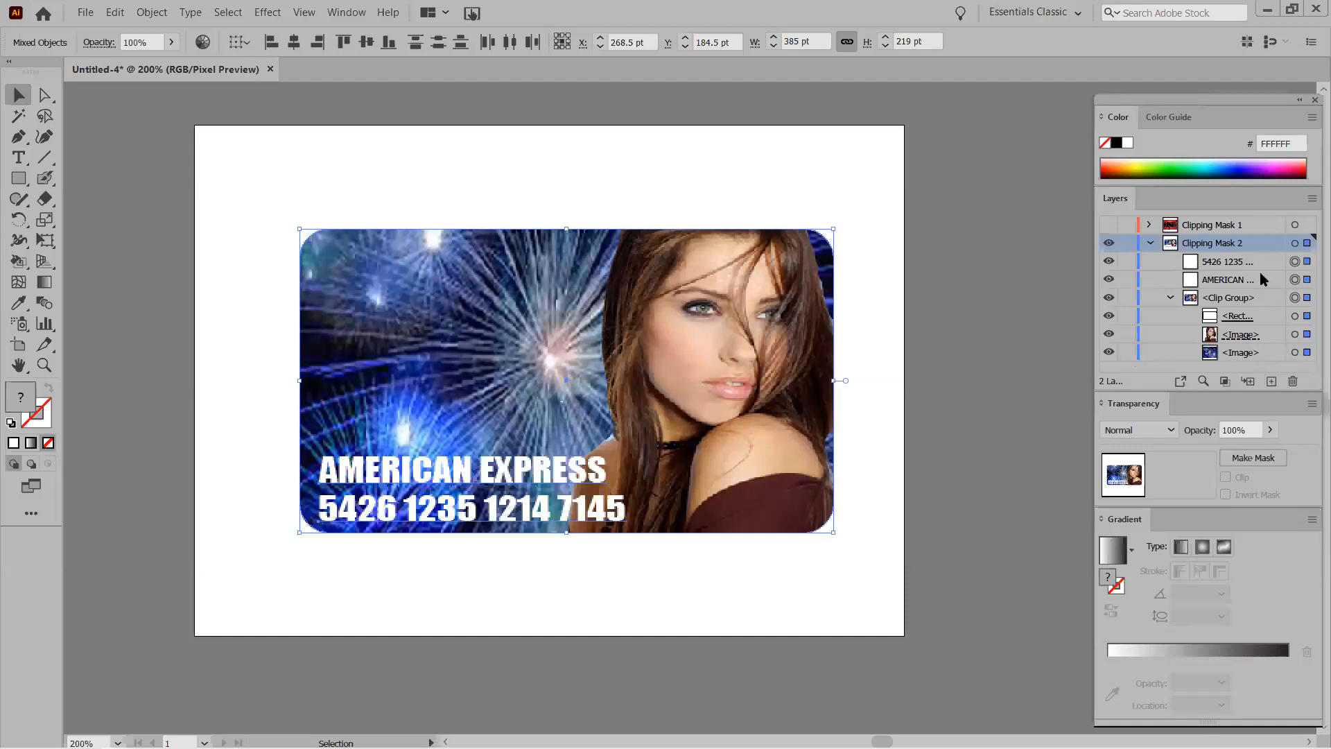
pyautogui.moveTo(286, 195); pyautogui.dragTo(863, 548)
pyautogui.rightClick(507, 335)
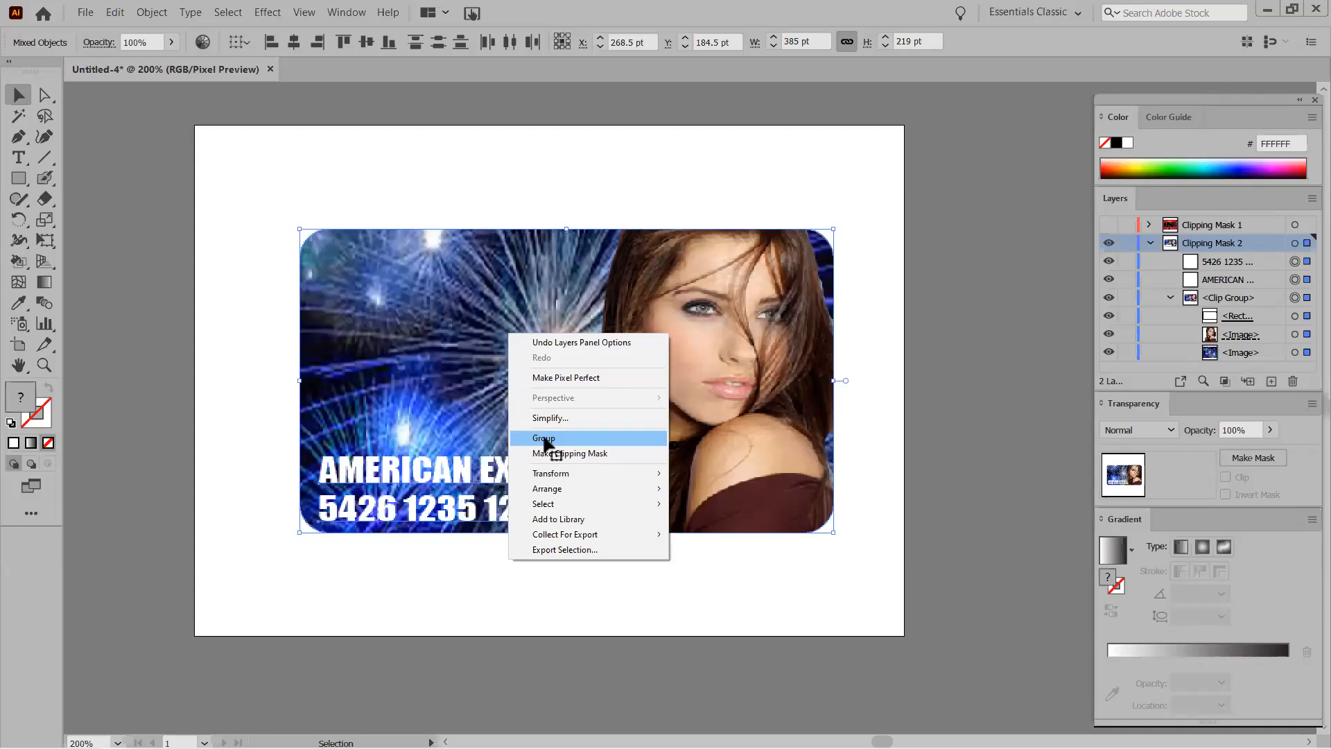
pyautogui.click(546, 439)
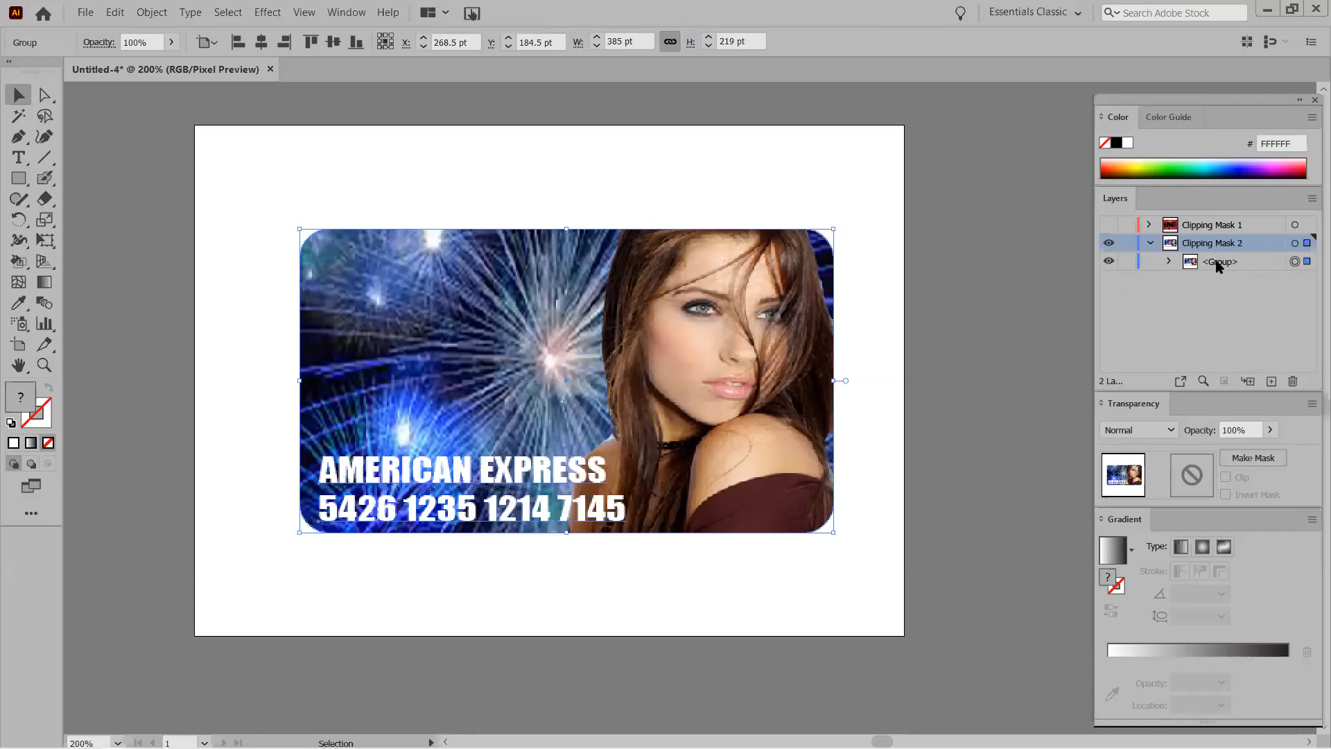
pyautogui.click(1169, 261)
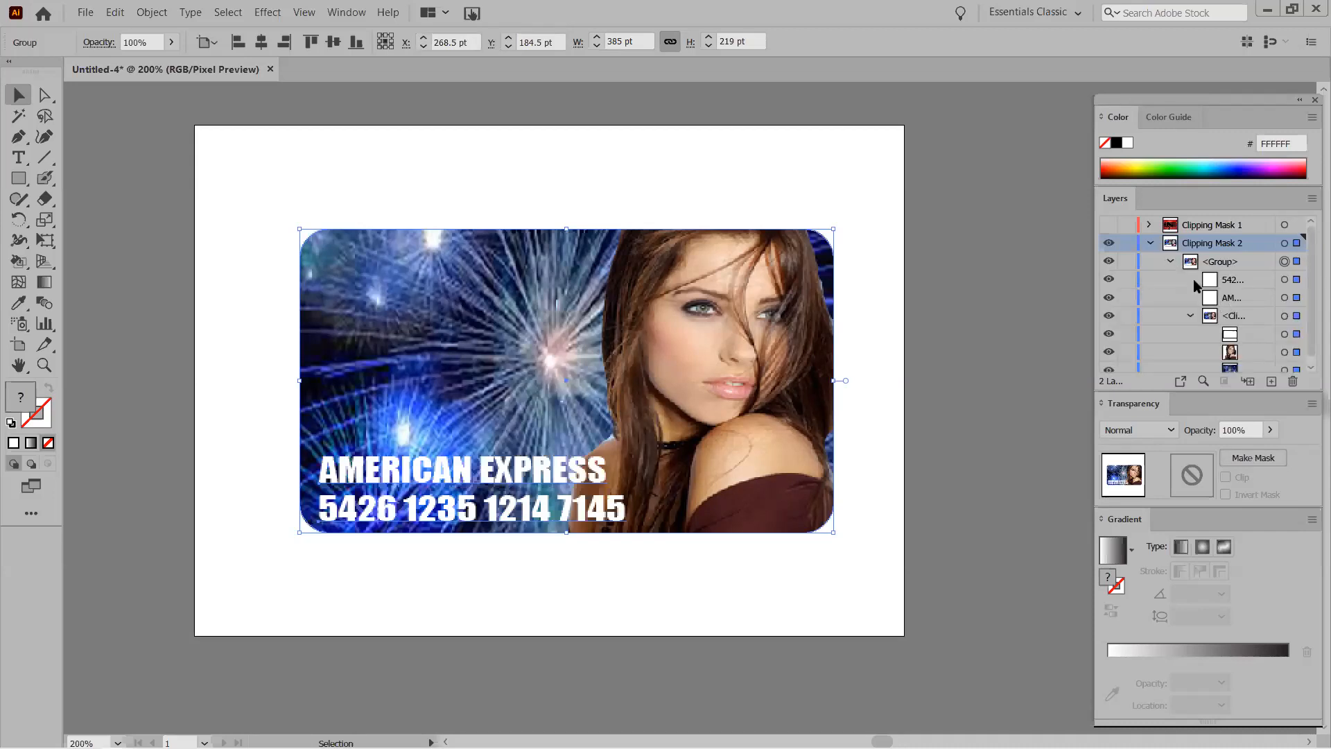
pyautogui.click(1170, 261)
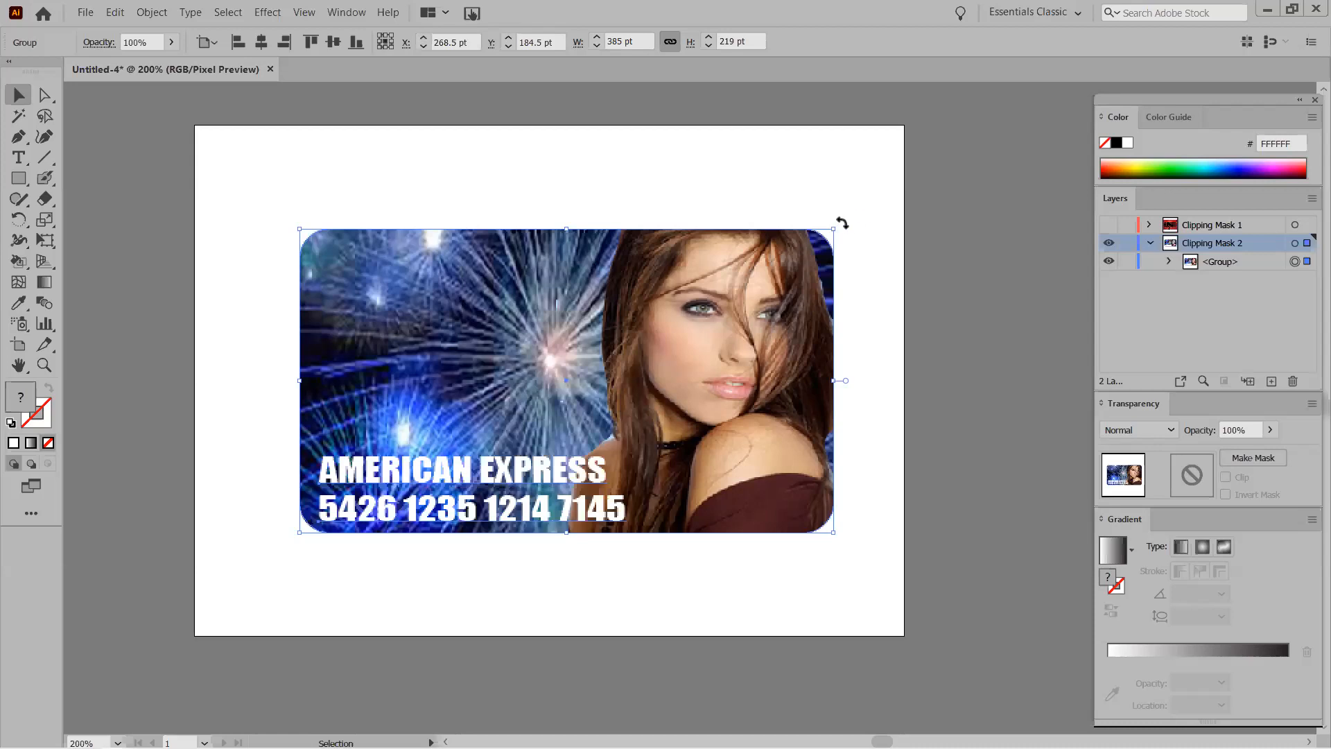
# Rotate the card group about 18° clockwise, shrink it slightly and move it up and left.
pyautogui.moveTo(842, 223); pyautogui.dragTo(857, 319)
pyautogui.moveTo(494, 294); pyautogui.dragTo(490, 281)
pyautogui.moveTo(355, 141); pyautogui.dragTo(388, 185)
pyautogui.moveTo(486, 328); pyautogui.dragTo(457, 298)
pyautogui.doubleClick(457, 298)
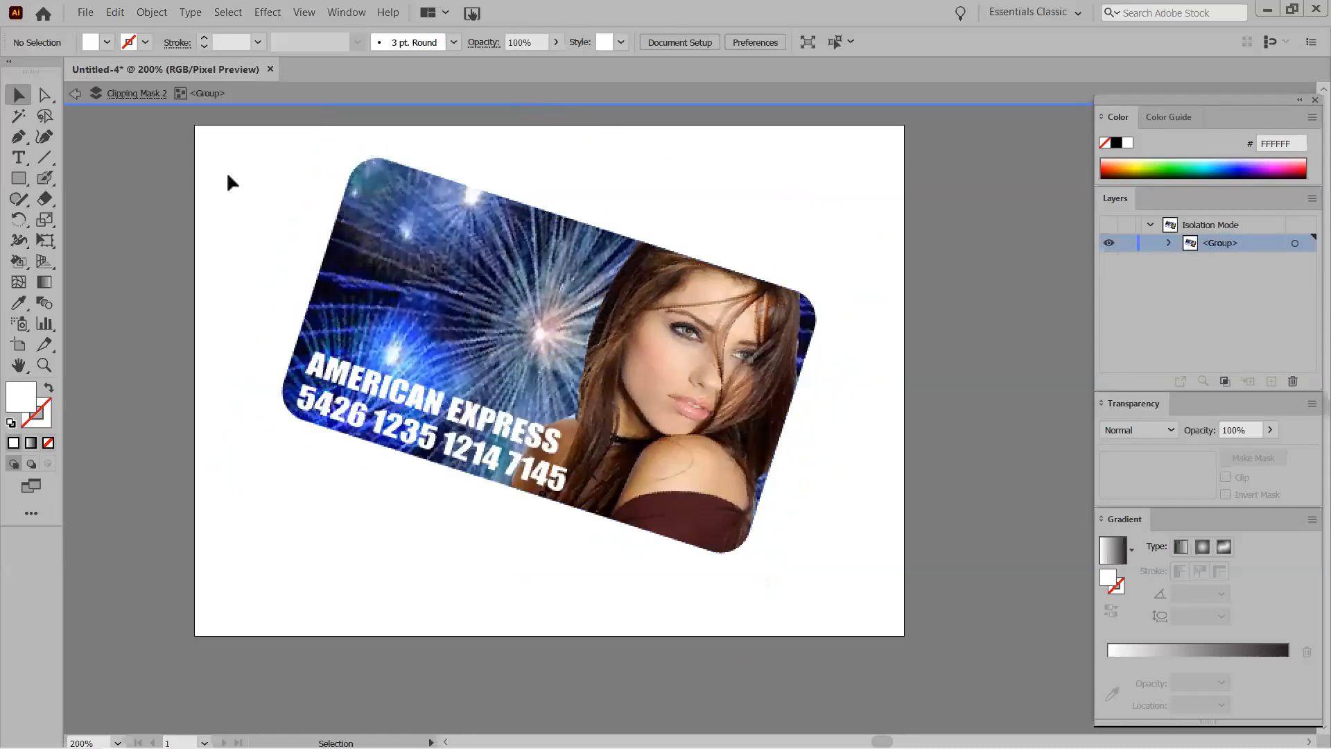
pyautogui.click(70, 94)
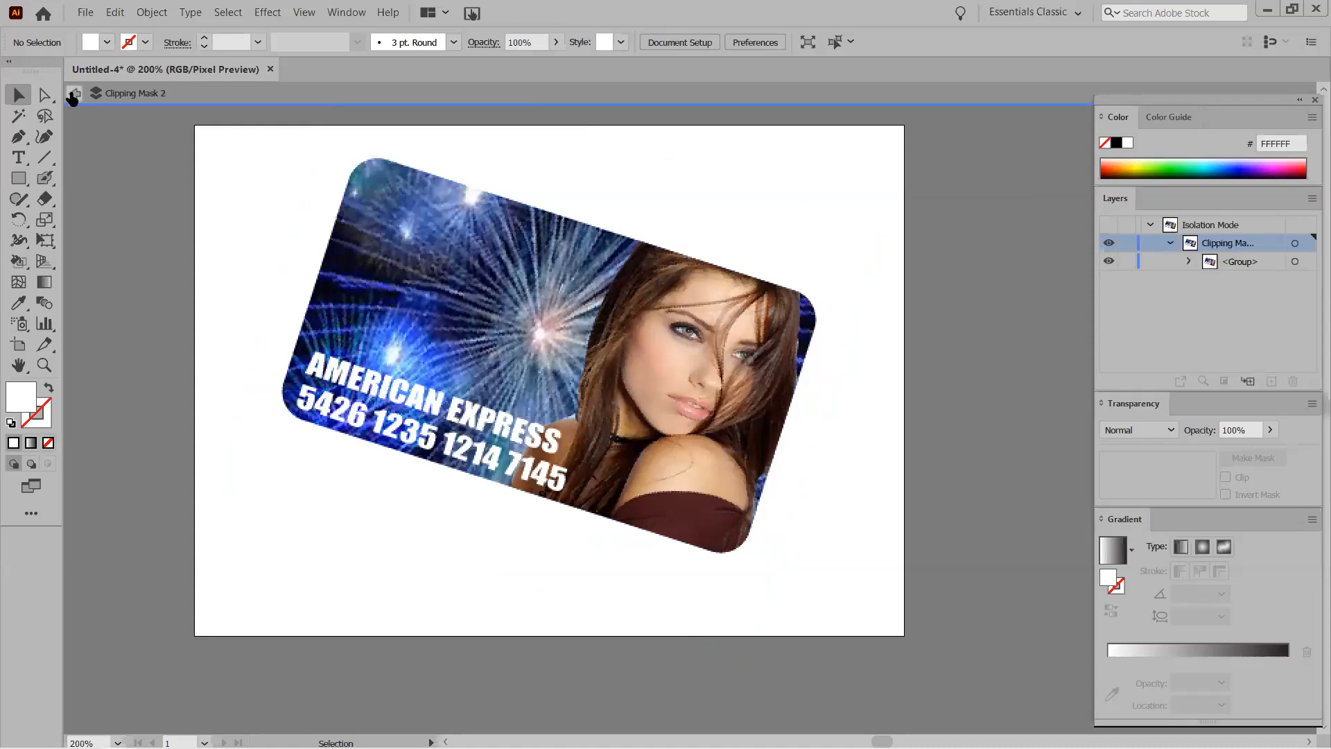
pyautogui.click(73, 95)
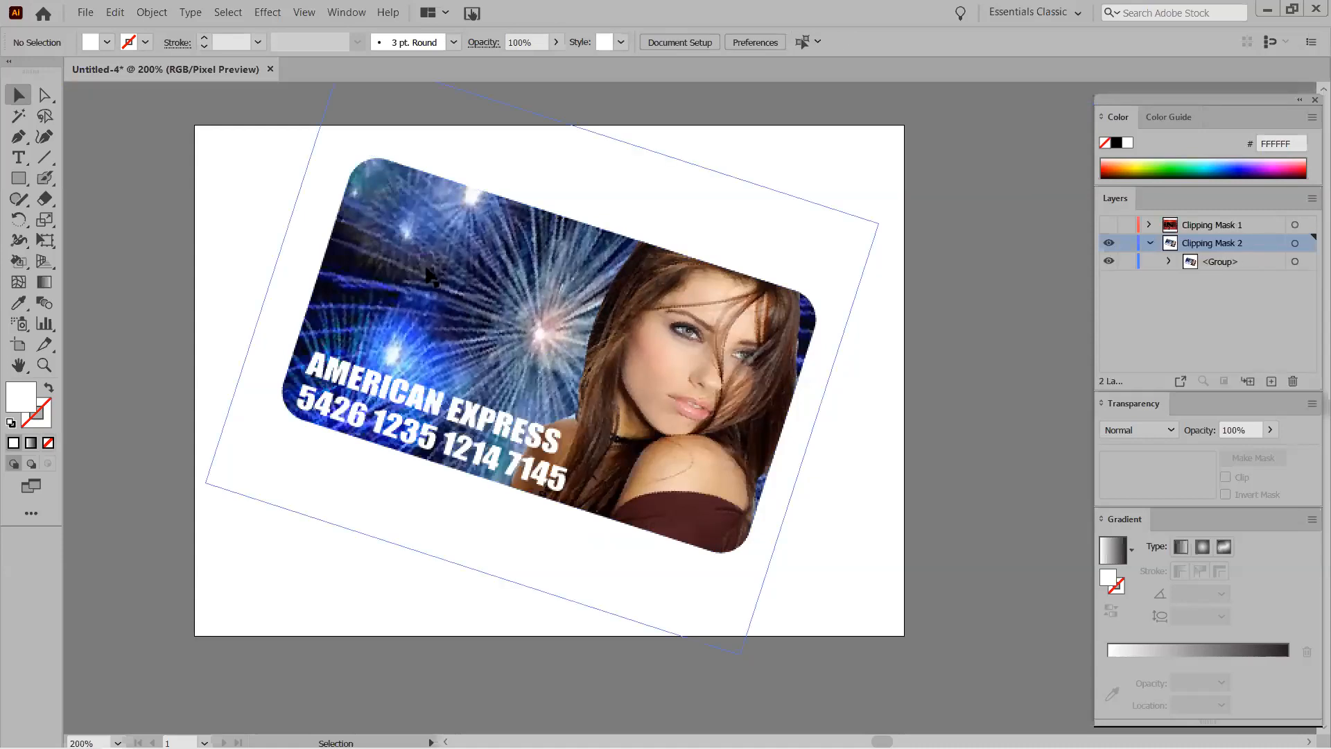
pyautogui.click(443, 321)
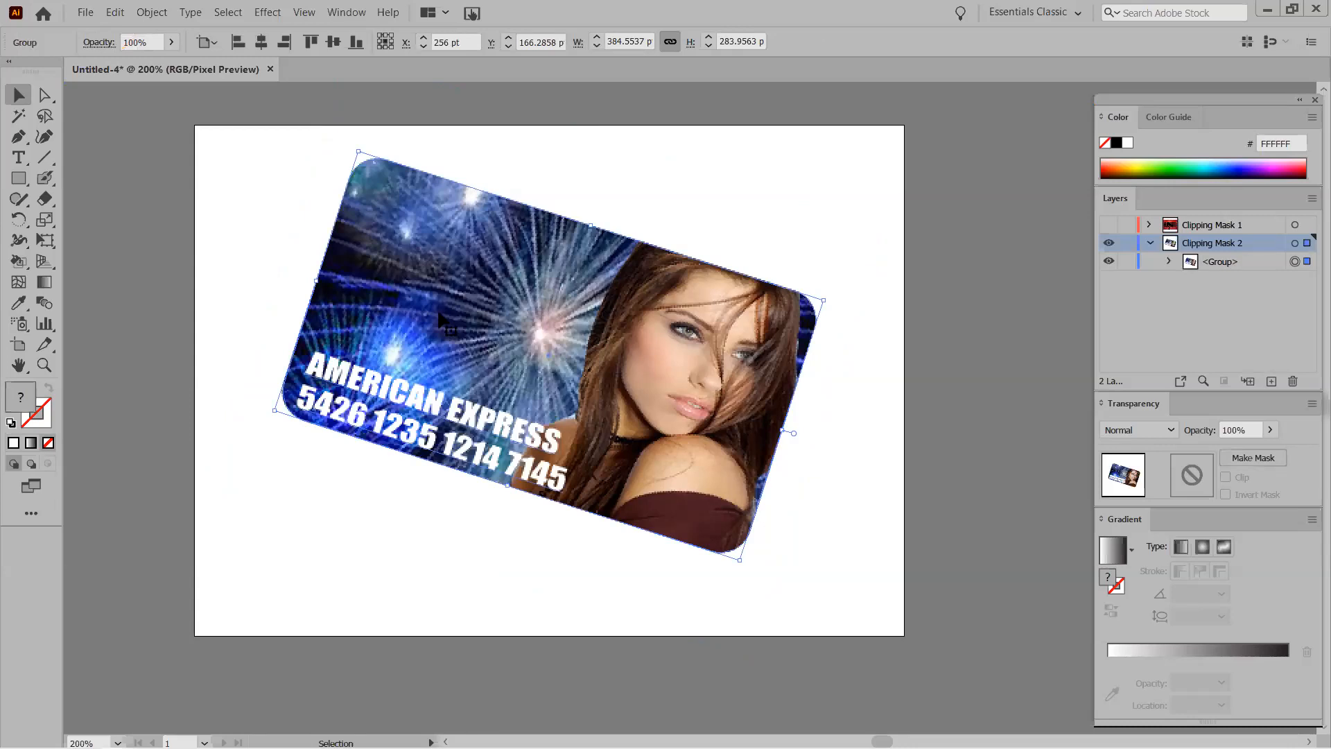
pyautogui.click(268, 14)
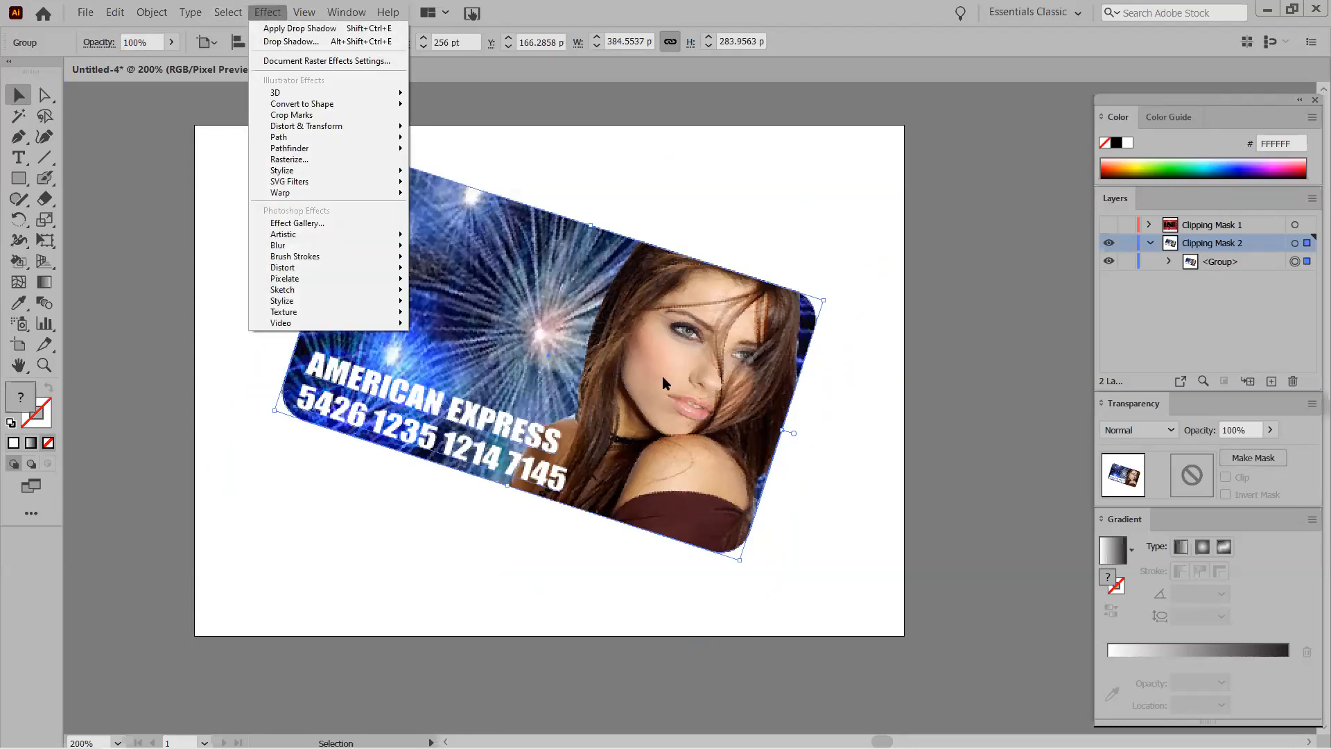
pyautogui.click(564, 312)
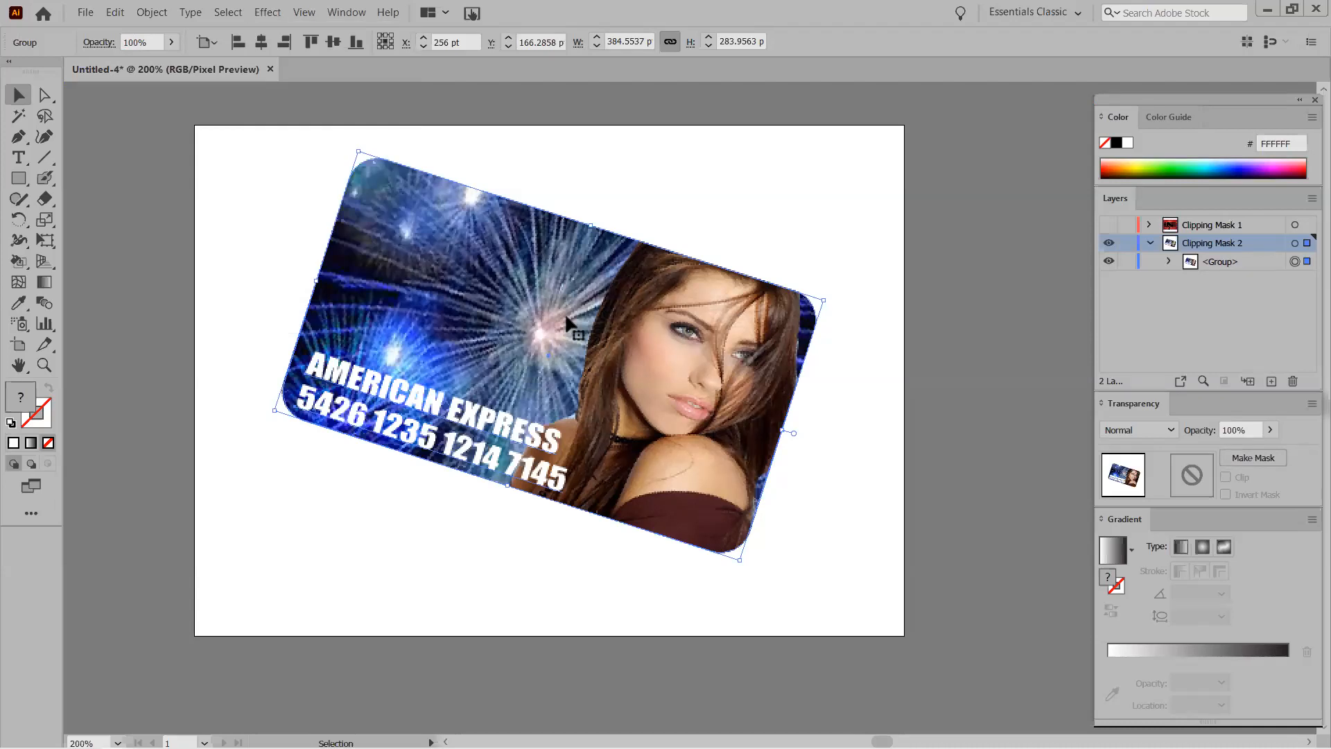
# Apply a Drop Shadow to the card group: Multiply 75%, 7 pt offsets, 5 pt blur.
pyautogui.click(256, 13)
pyautogui.click(200, 276)
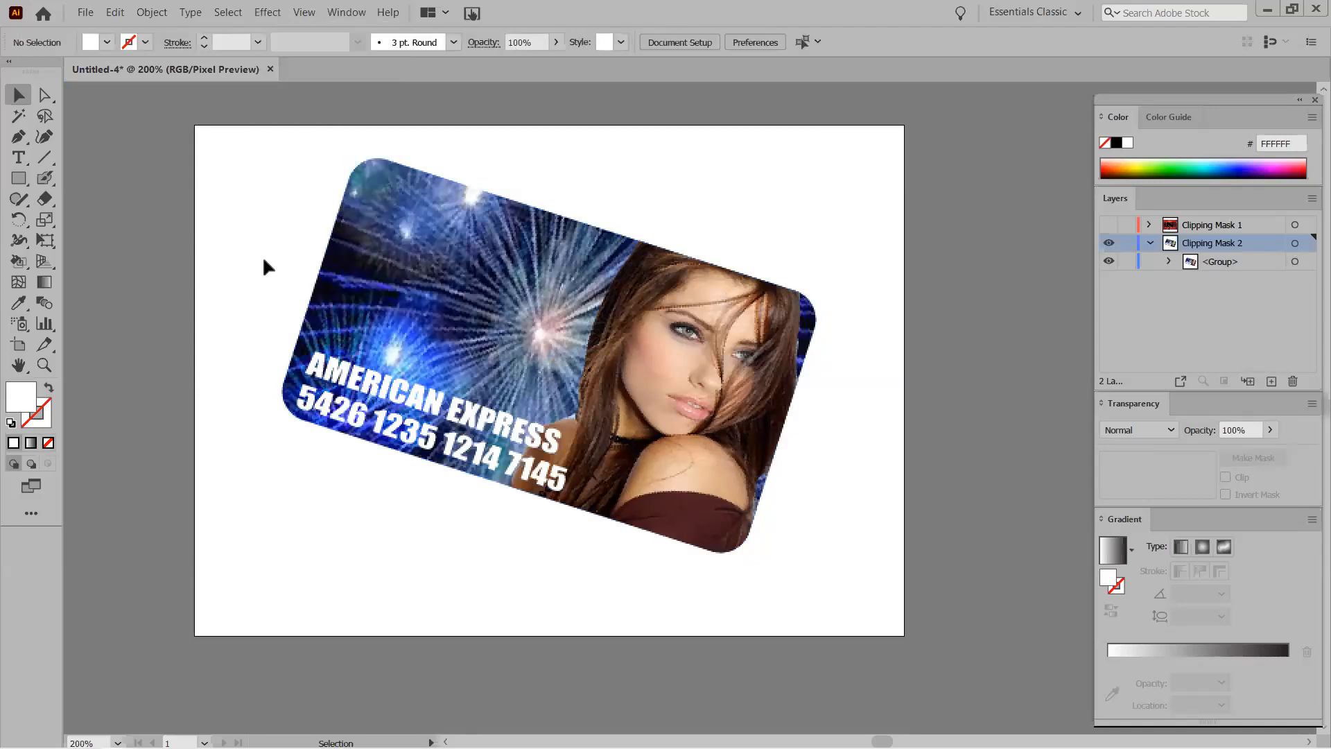
pyautogui.click(255, 11)
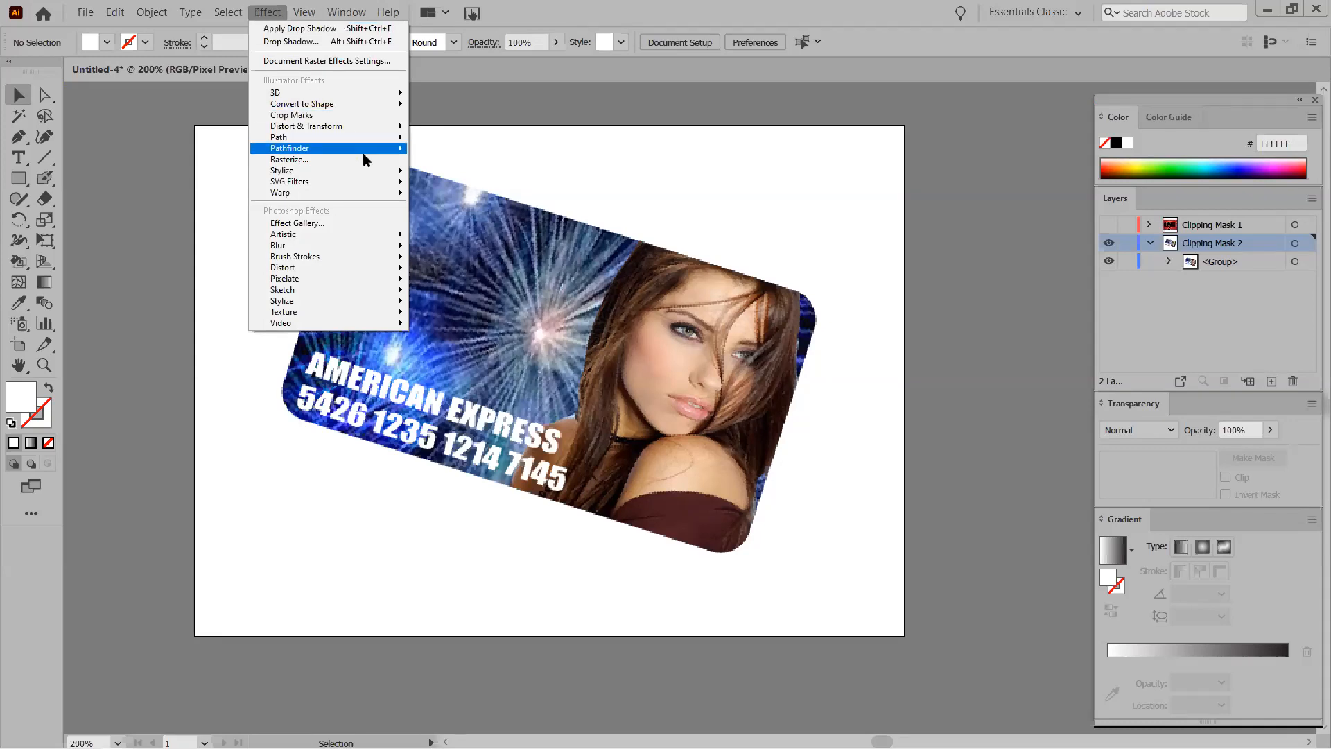
pyautogui.moveTo(378, 171)
pyautogui.click(477, 174)
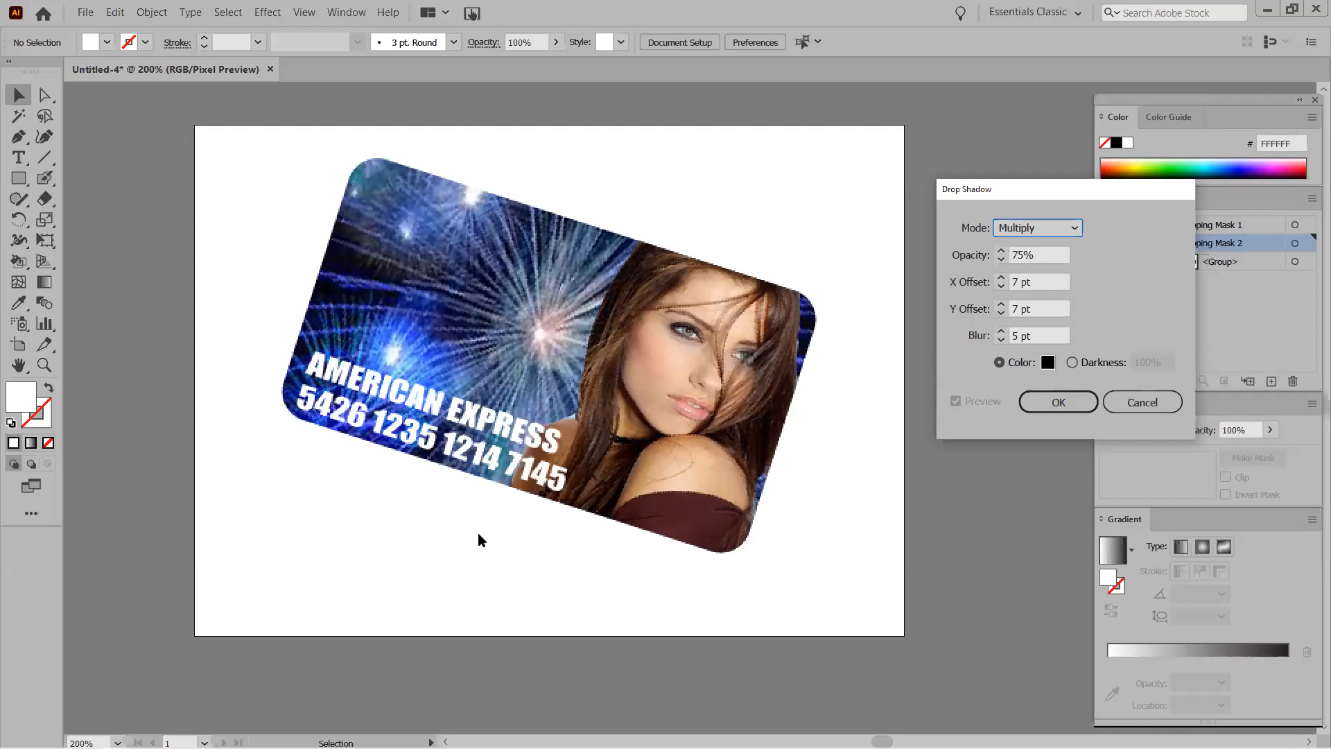
pyautogui.click(1107, 408)
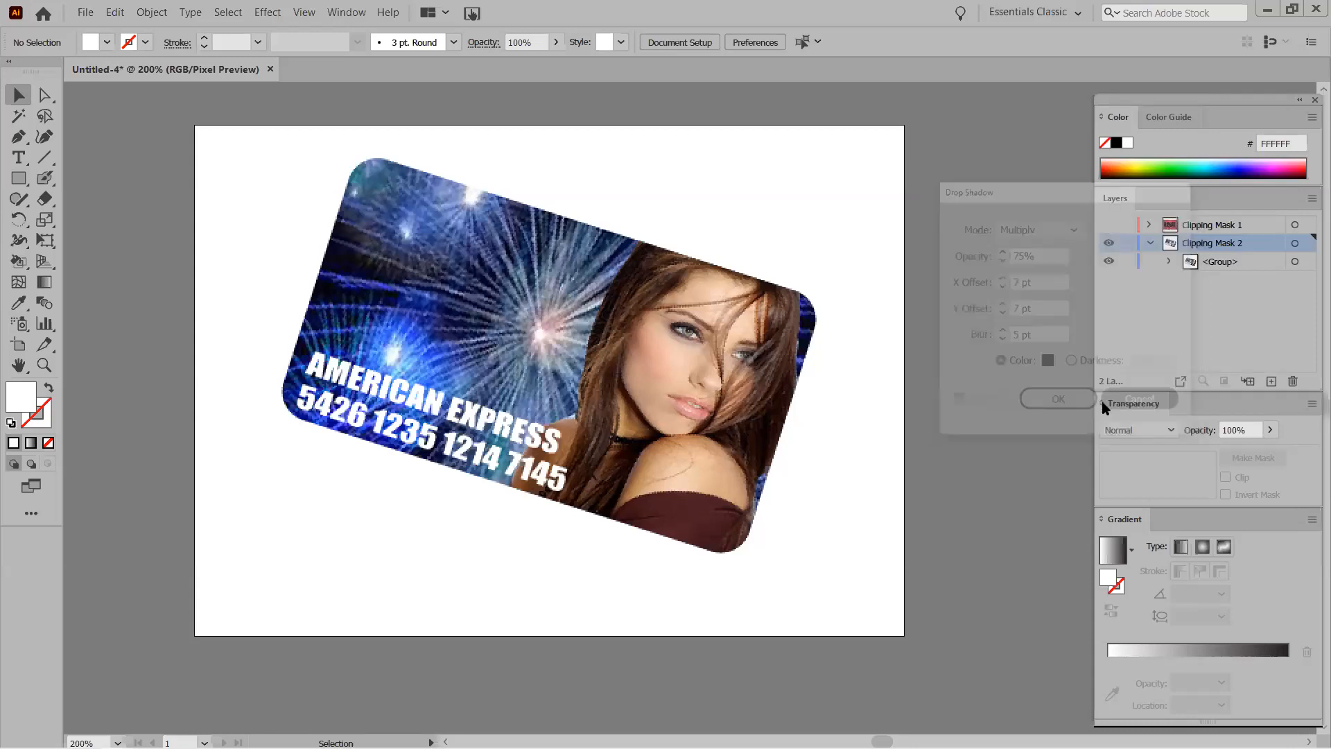
pyautogui.click(421, 273)
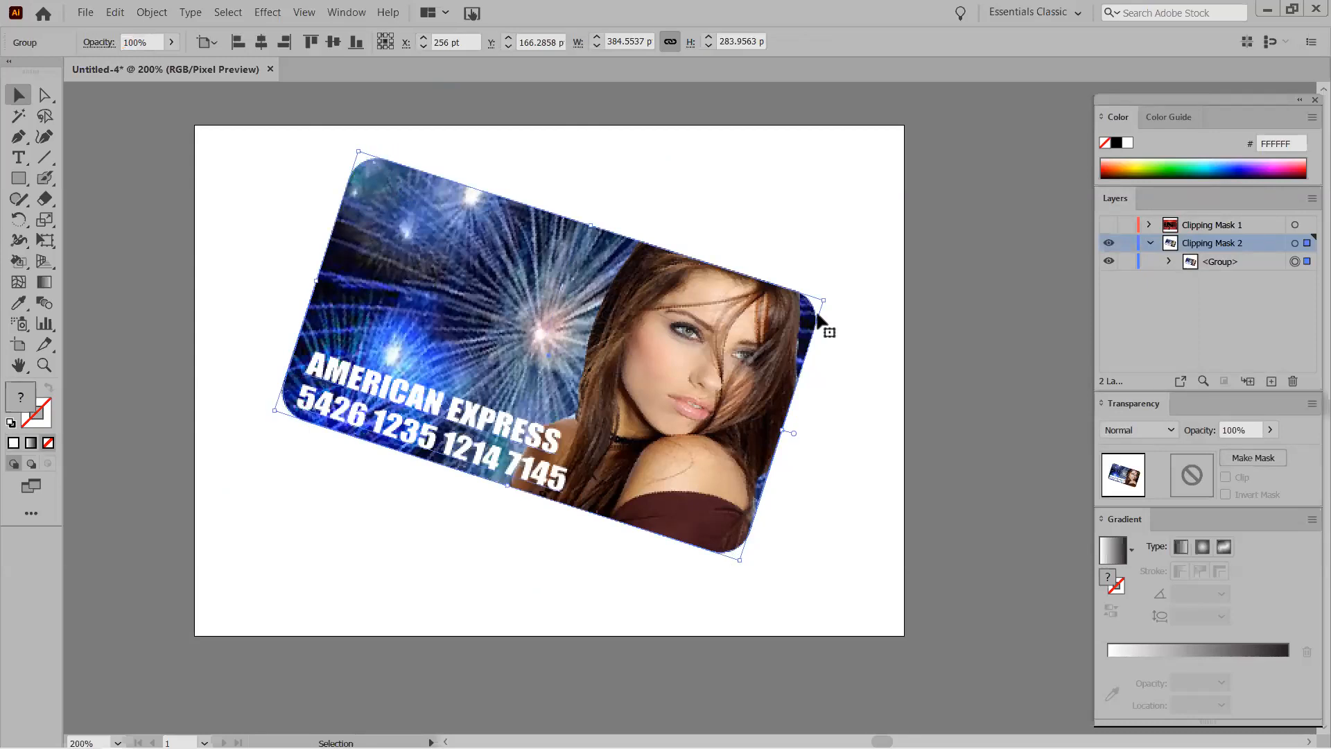
pyautogui.click(267, 14)
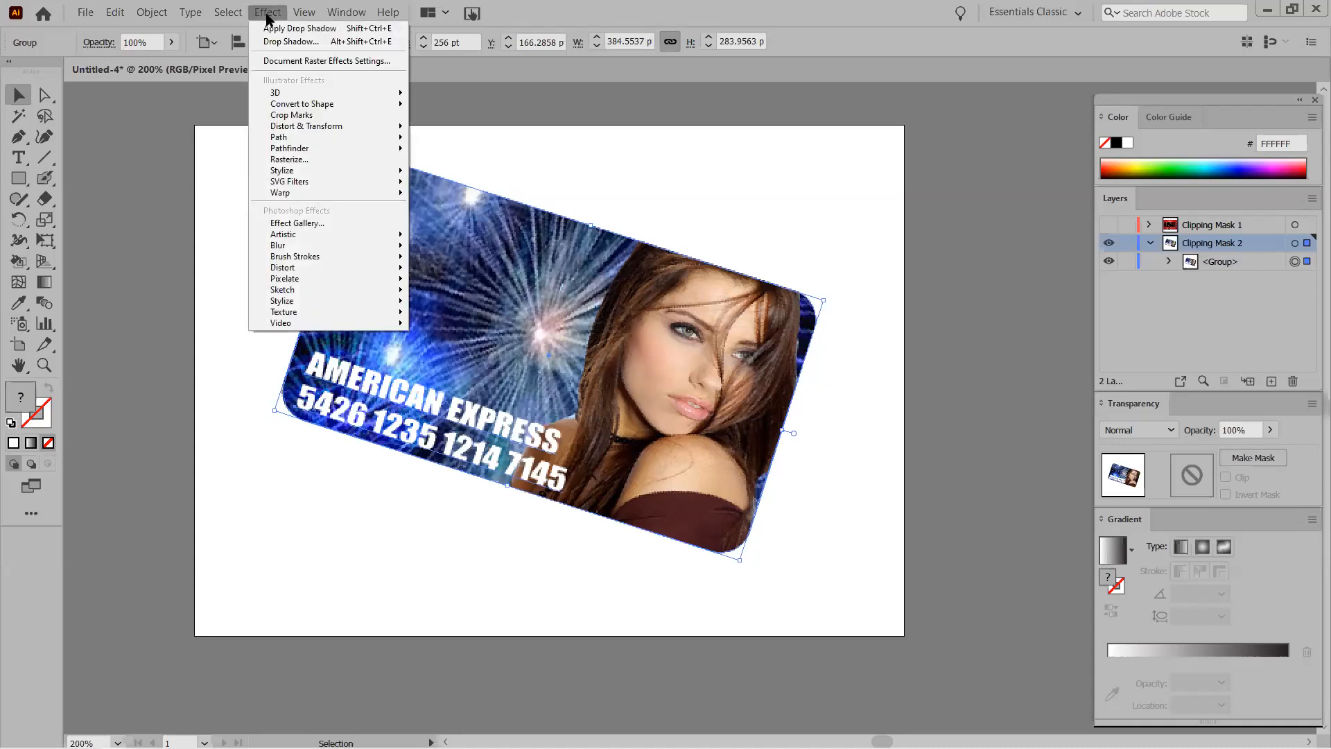
pyautogui.moveTo(311, 170)
pyautogui.click(475, 173)
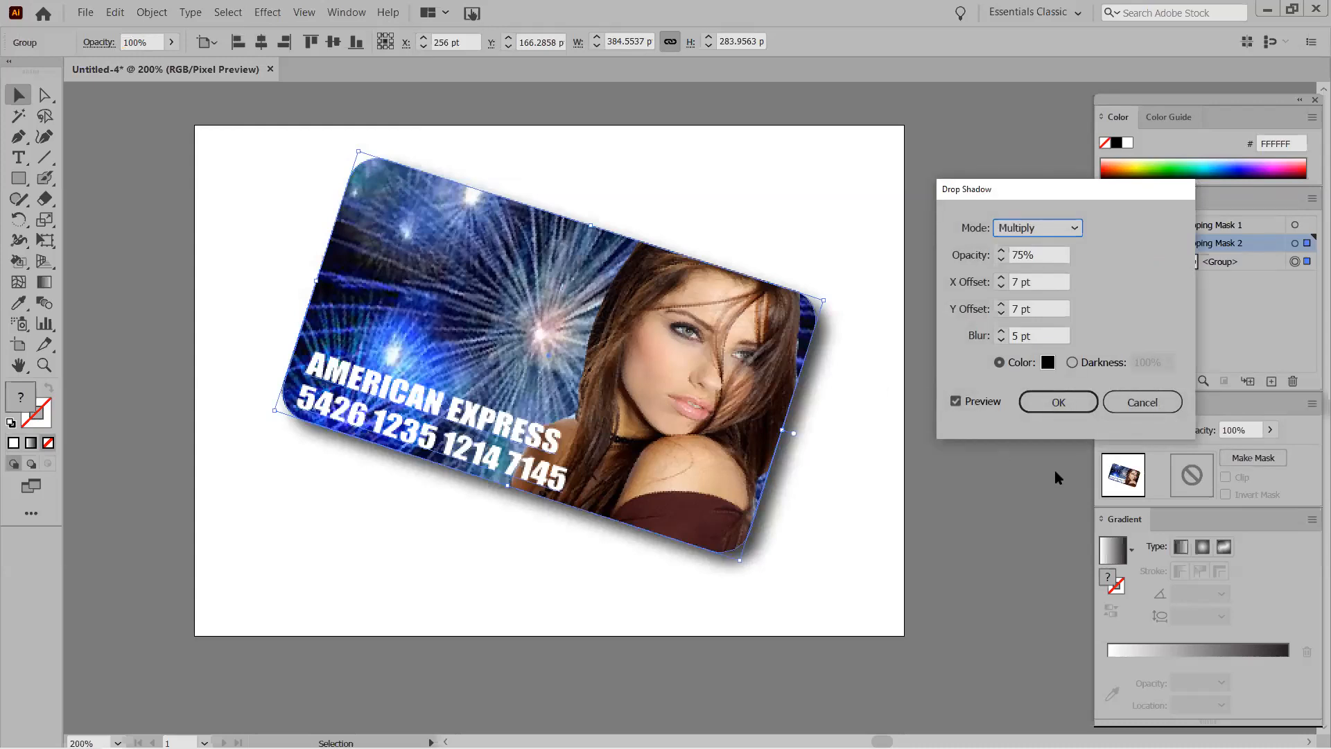
pyautogui.click(1056, 401)
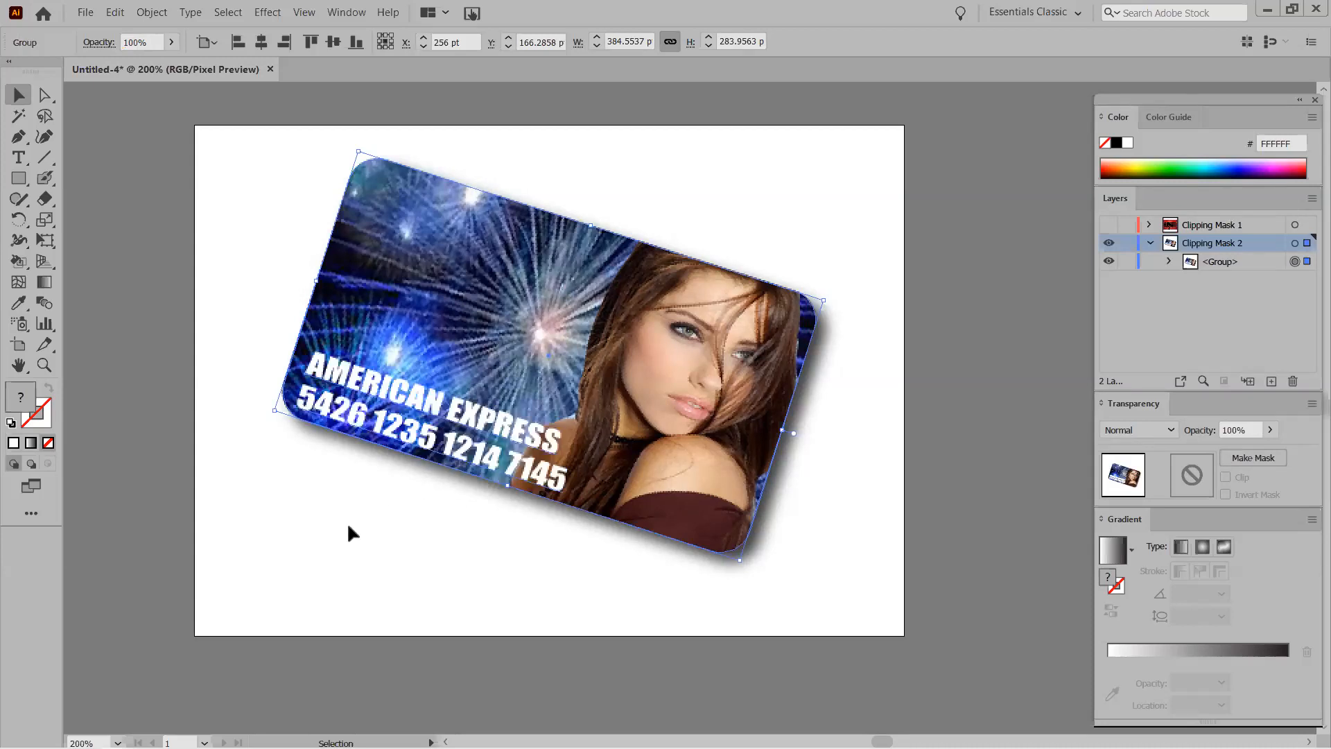
# Place sunset.jpg across the whole artboard and send it behind the card.
pyautogui.press('ctrl')
pyautogui.hotkey('ctrl', 'shift', 'p')
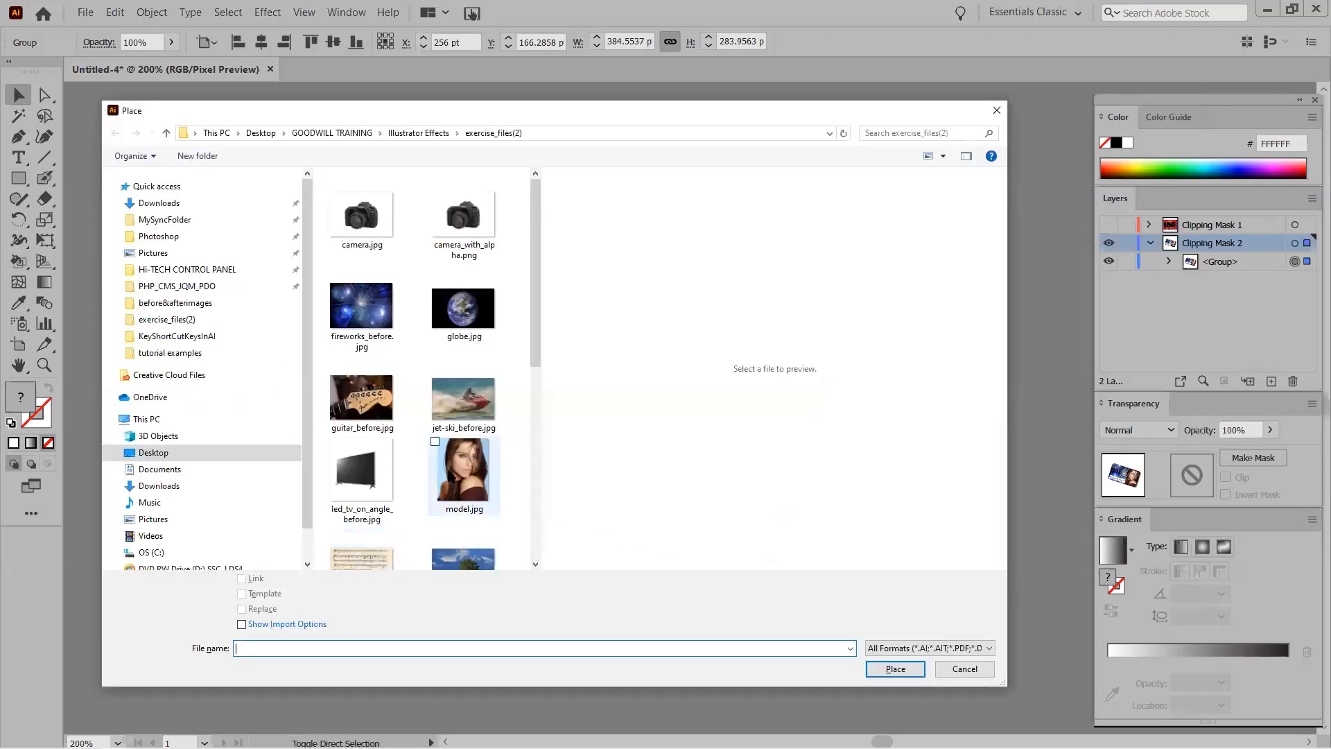
pyautogui.scroll(-5, 458, 451)
pyautogui.doubleClick(357, 386)
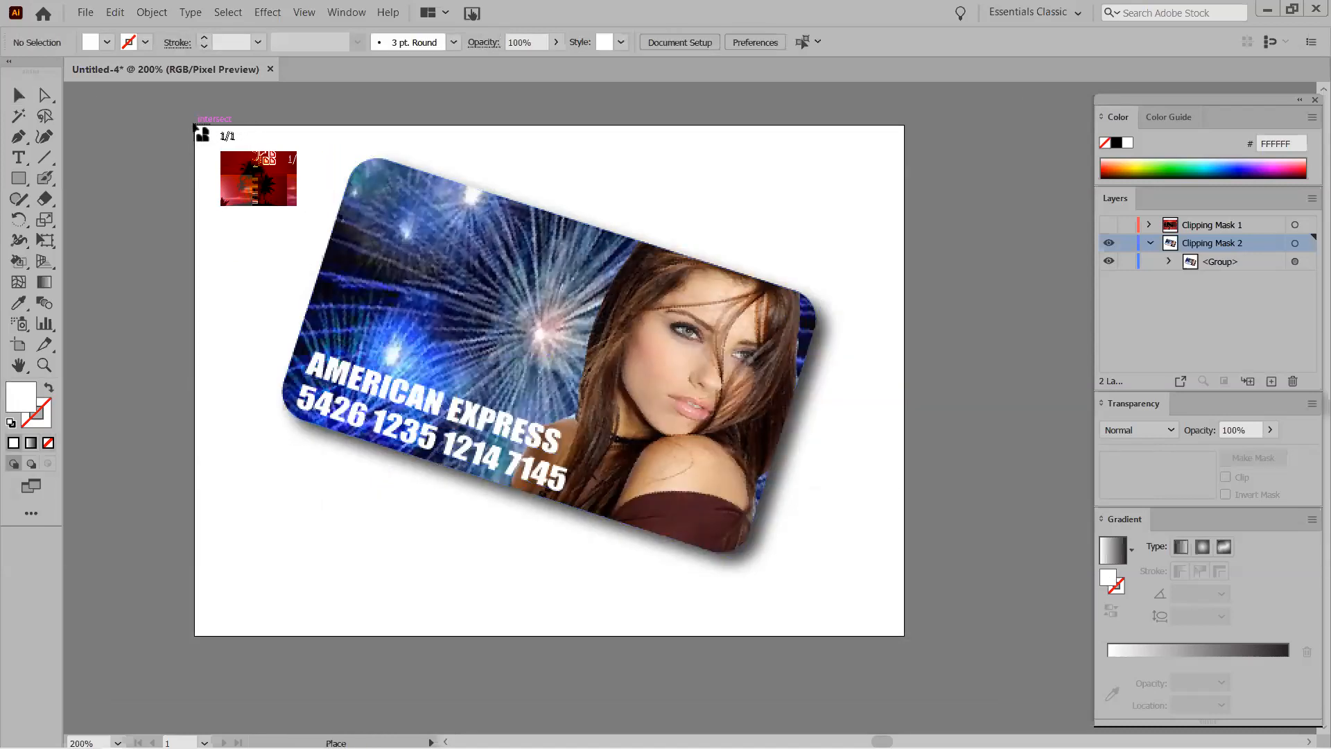
pyautogui.moveTo(194, 126); pyautogui.dragTo(904, 503)
pyautogui.scroll(3, 872, 510)
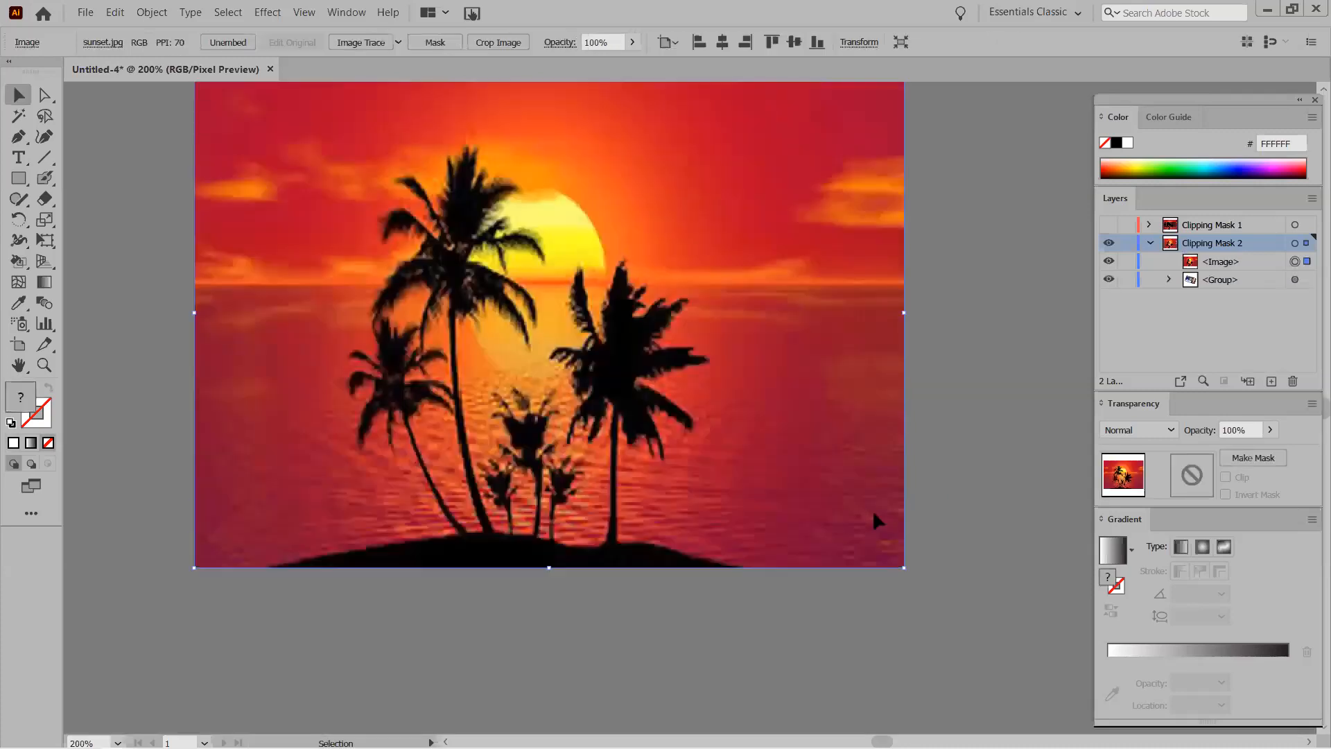
pyautogui.scroll(1, 836, 525)
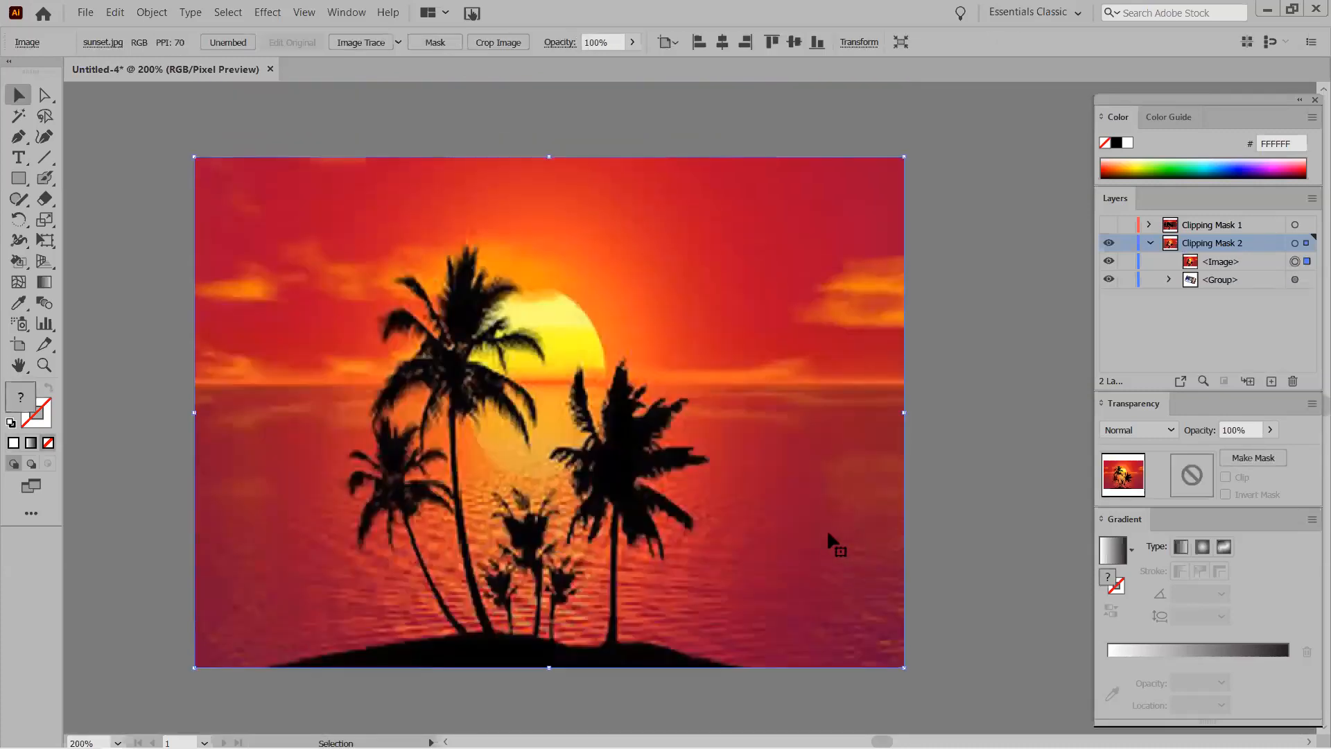
pyautogui.hotkey('ctrl', '[')
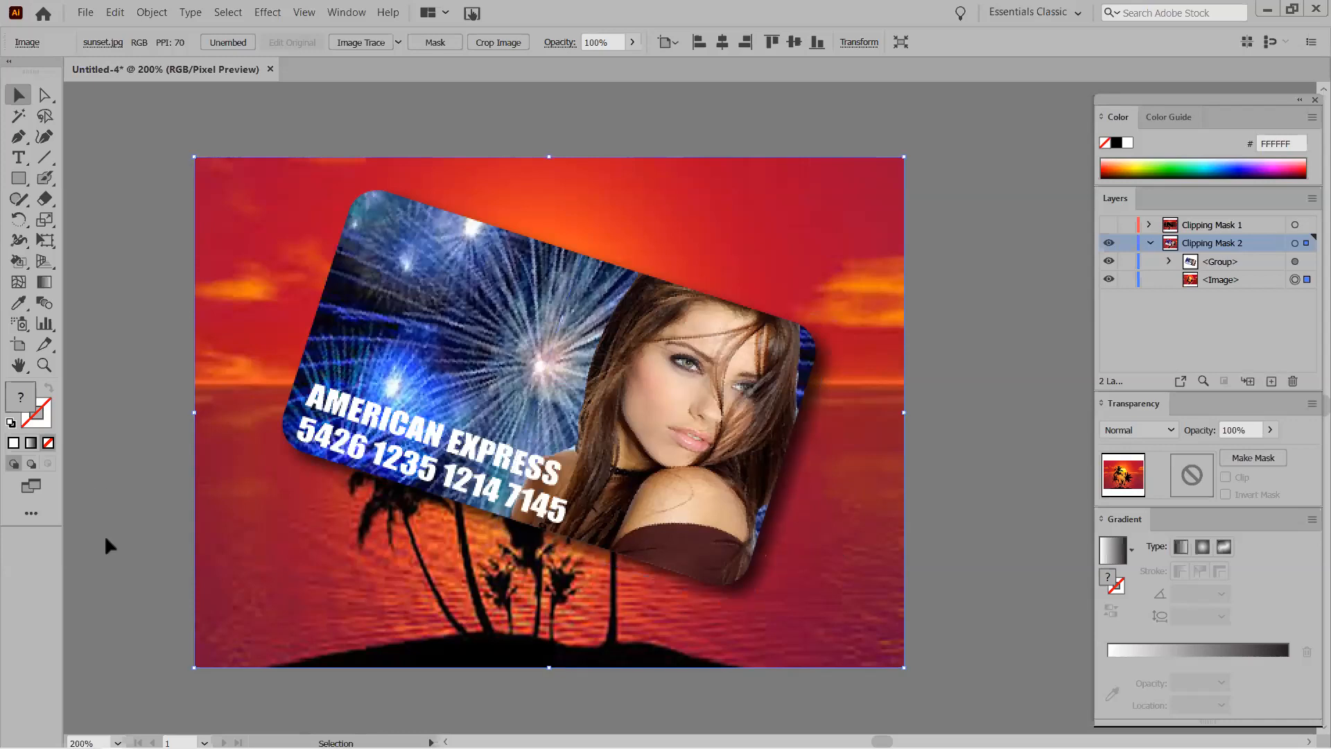
# View the artwork at 100%, then zoom to 200% on the card.
pyautogui.doubleClick(43, 365)
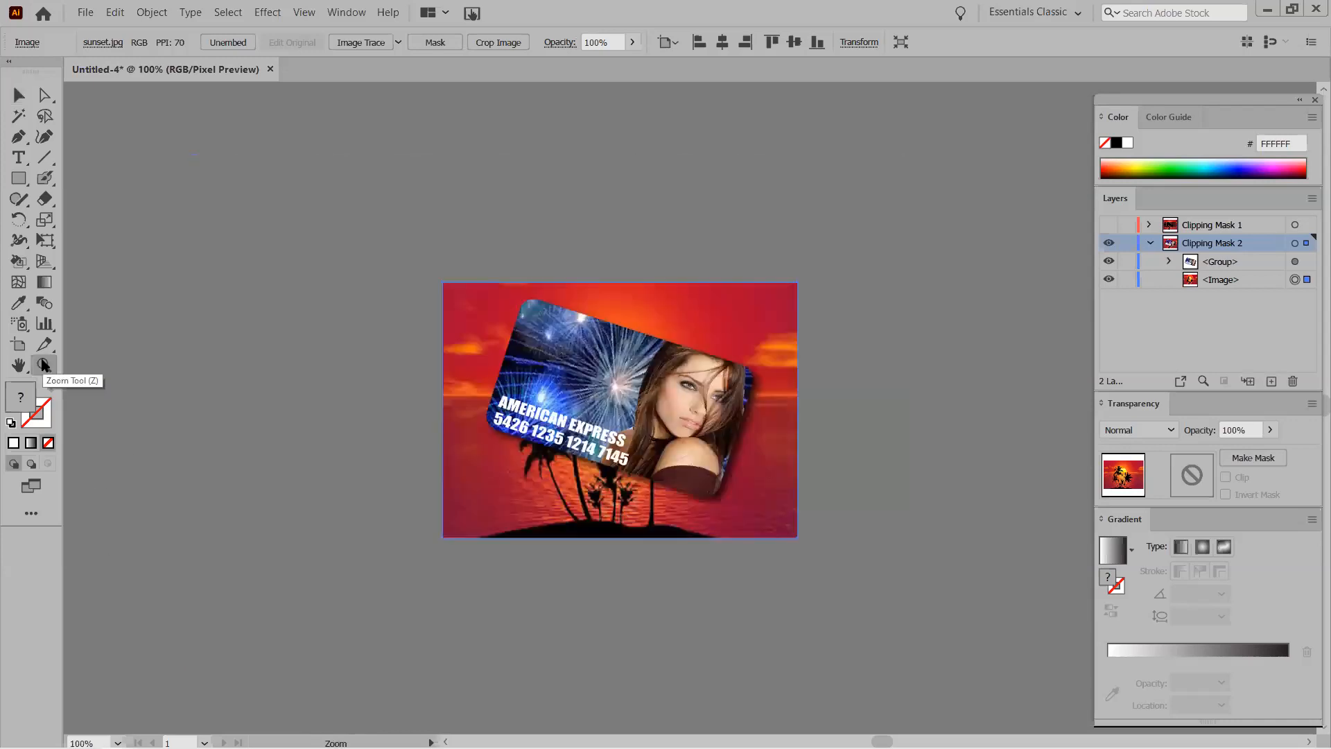
pyautogui.click(348, 396)
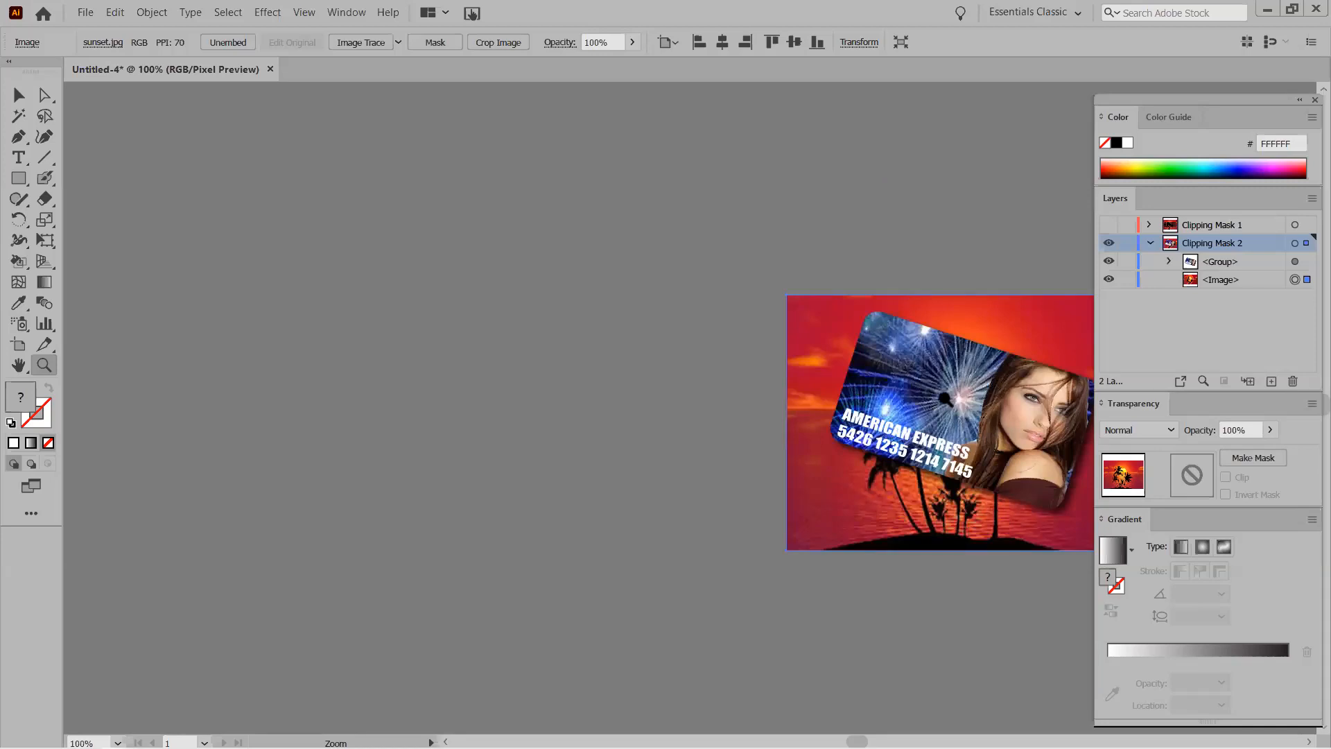
pyautogui.click(957, 399)
pyautogui.scroll(-3, 758, 411)
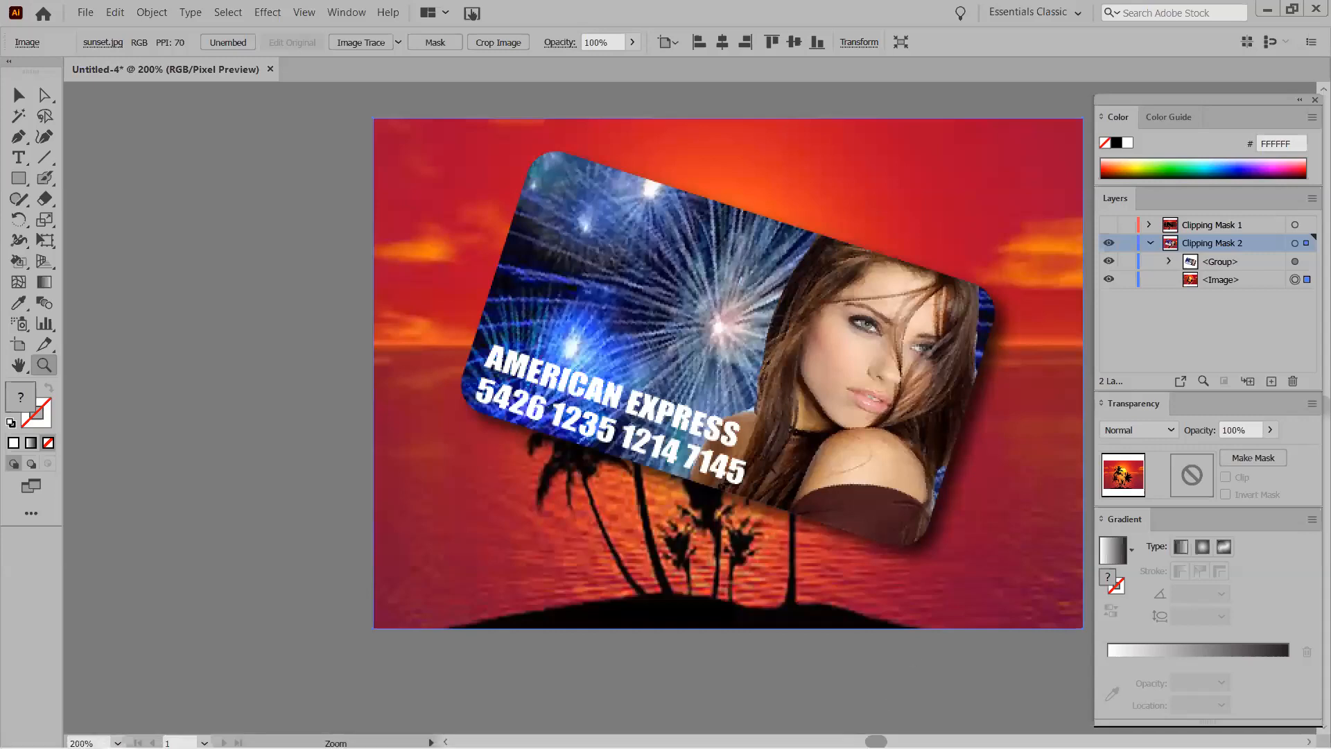
pyautogui.hscroll(5, 572, 375)
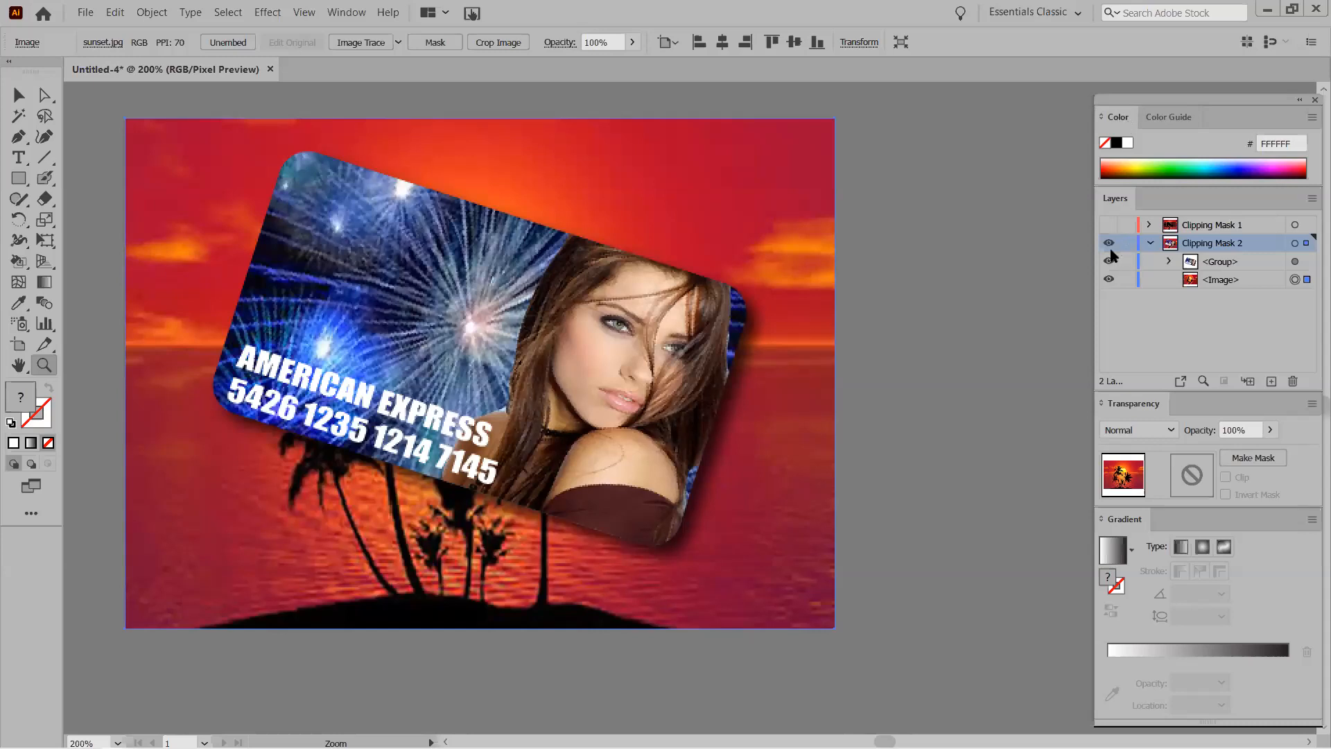
# Collapse and hide the Clipping Mask 2 layer and view the blank artboard at 100%.
pyautogui.click(1150, 243)
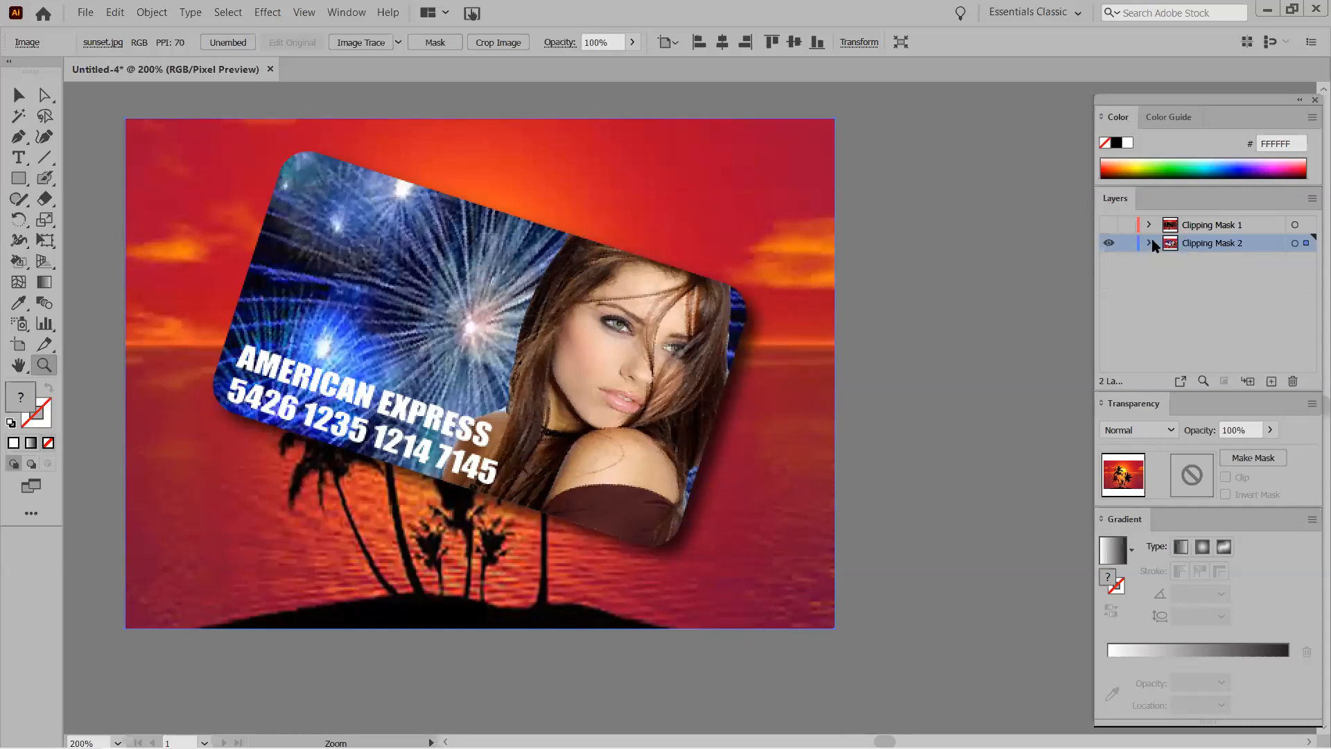
pyautogui.click(1109, 244)
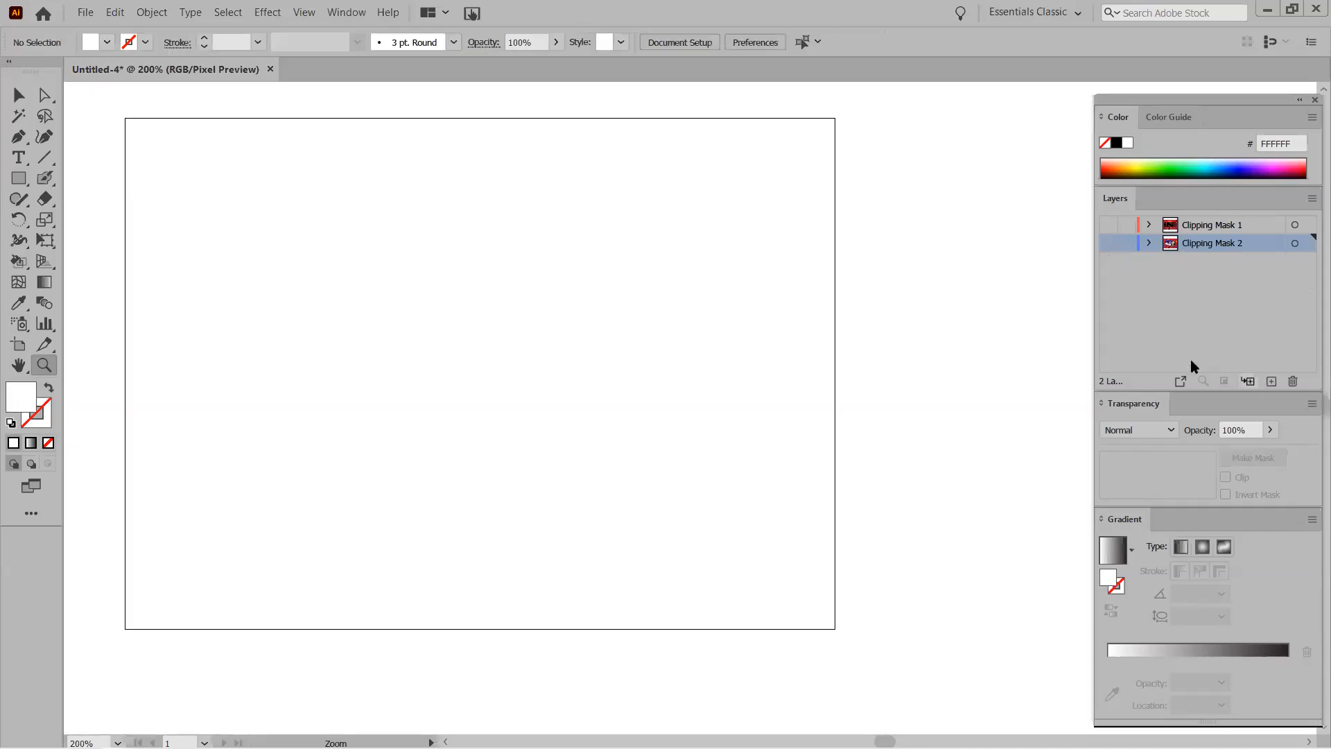
pyautogui.doubleClick(43, 365)
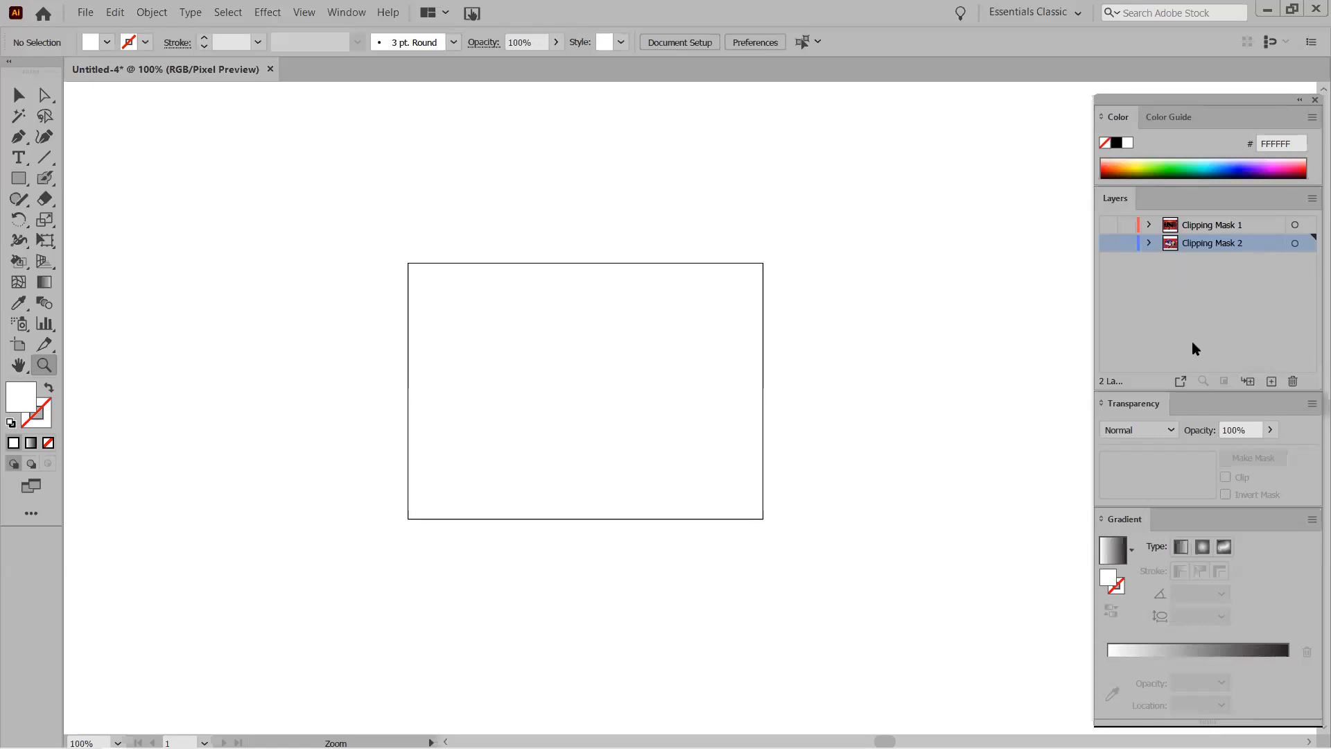
# Add a new layer below Clipping Mask 2, name it Clipping Mask 3, and open the Place dialog.
pyautogui.click(1271, 382)
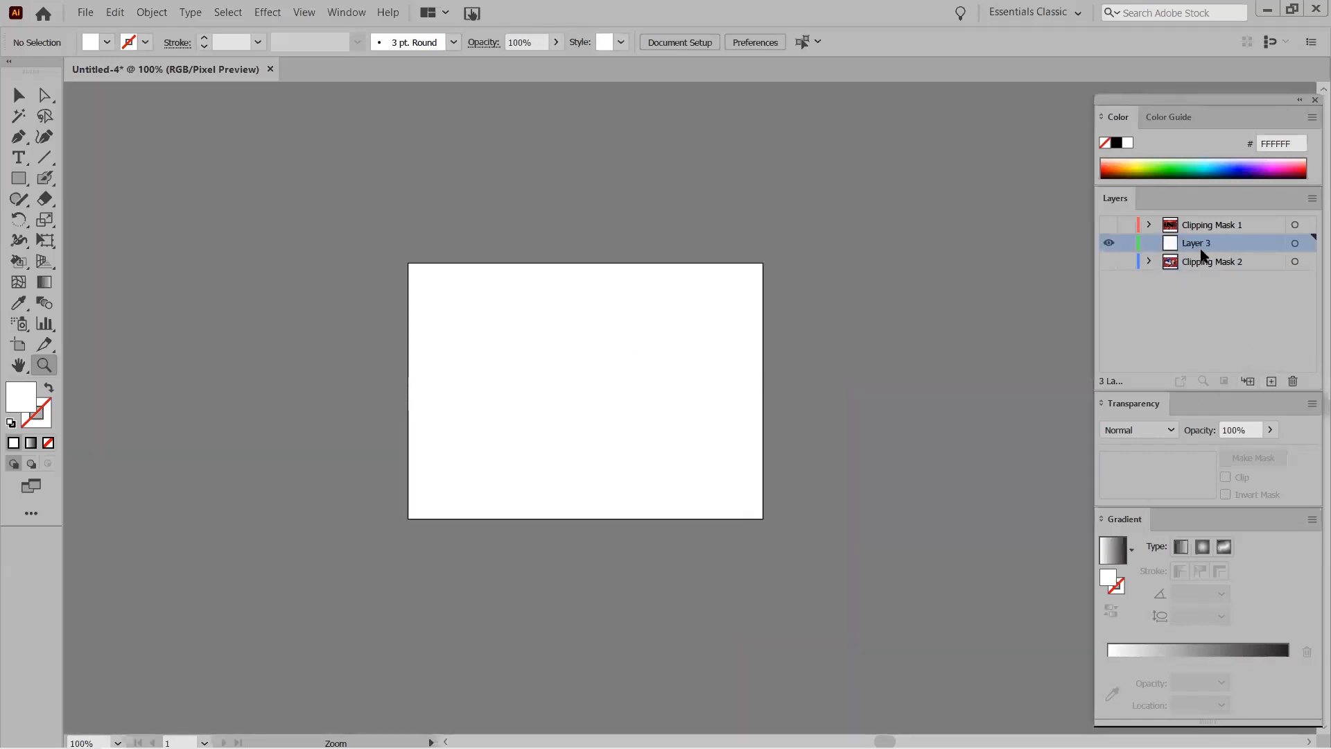
pyautogui.moveTo(1206, 249); pyautogui.dragTo(1199, 268)
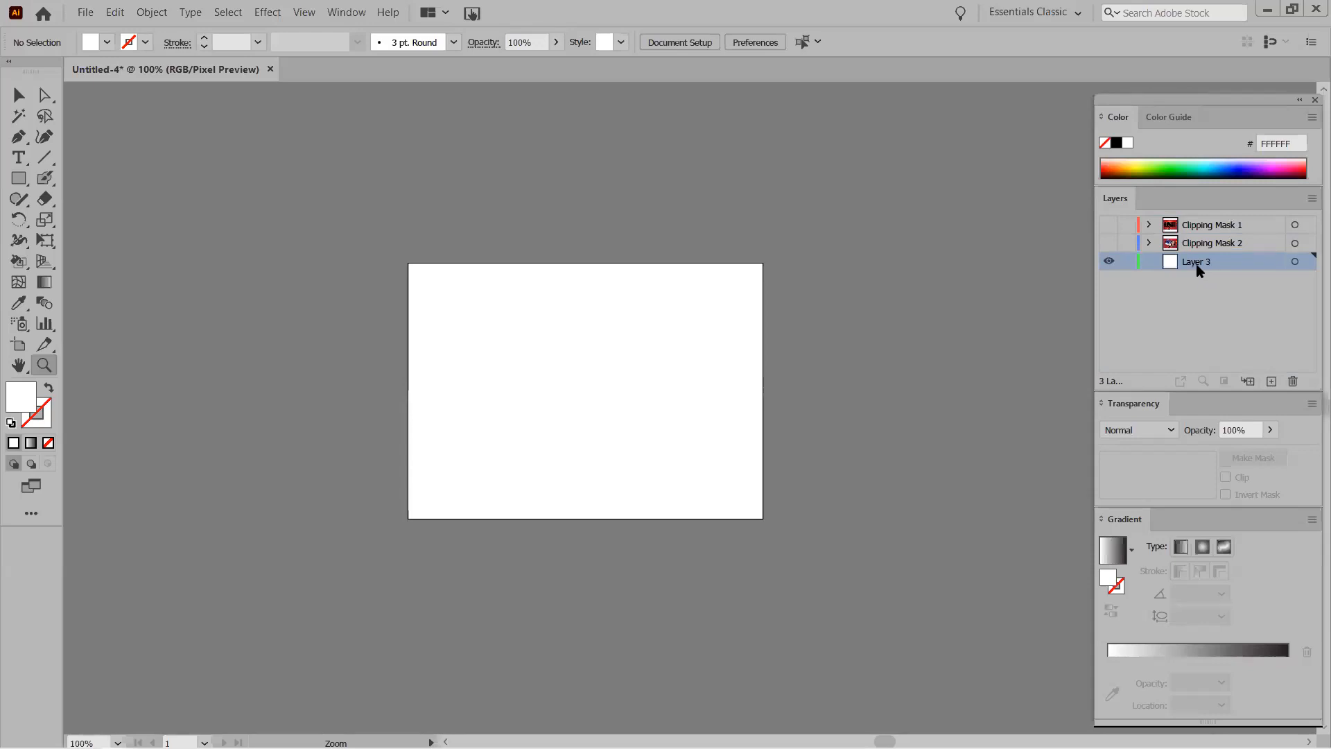
pyautogui.doubleClick(1197, 263)
pyautogui.write('c')
pyautogui.press('BackSpace')
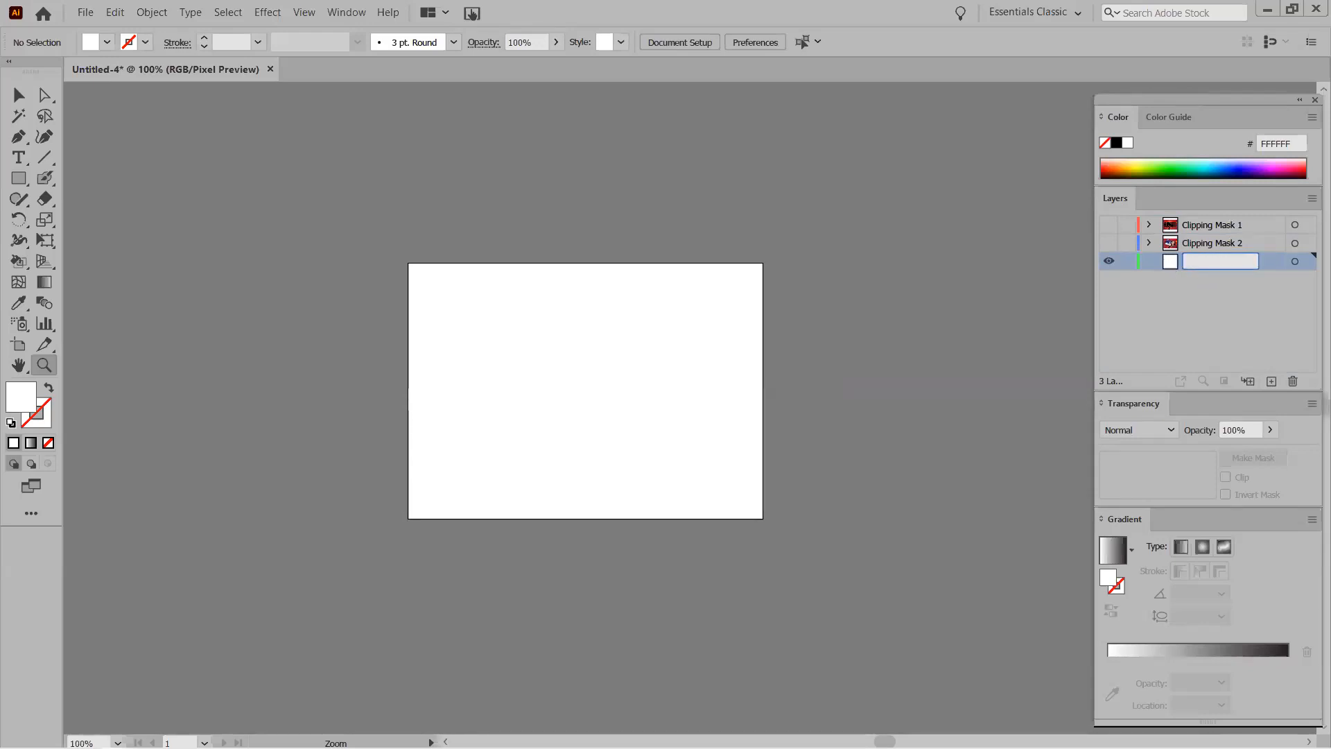
pyautogui.write('c')
pyautogui.press('BackSpace')
pyautogui.write('Clipping Mask 3')
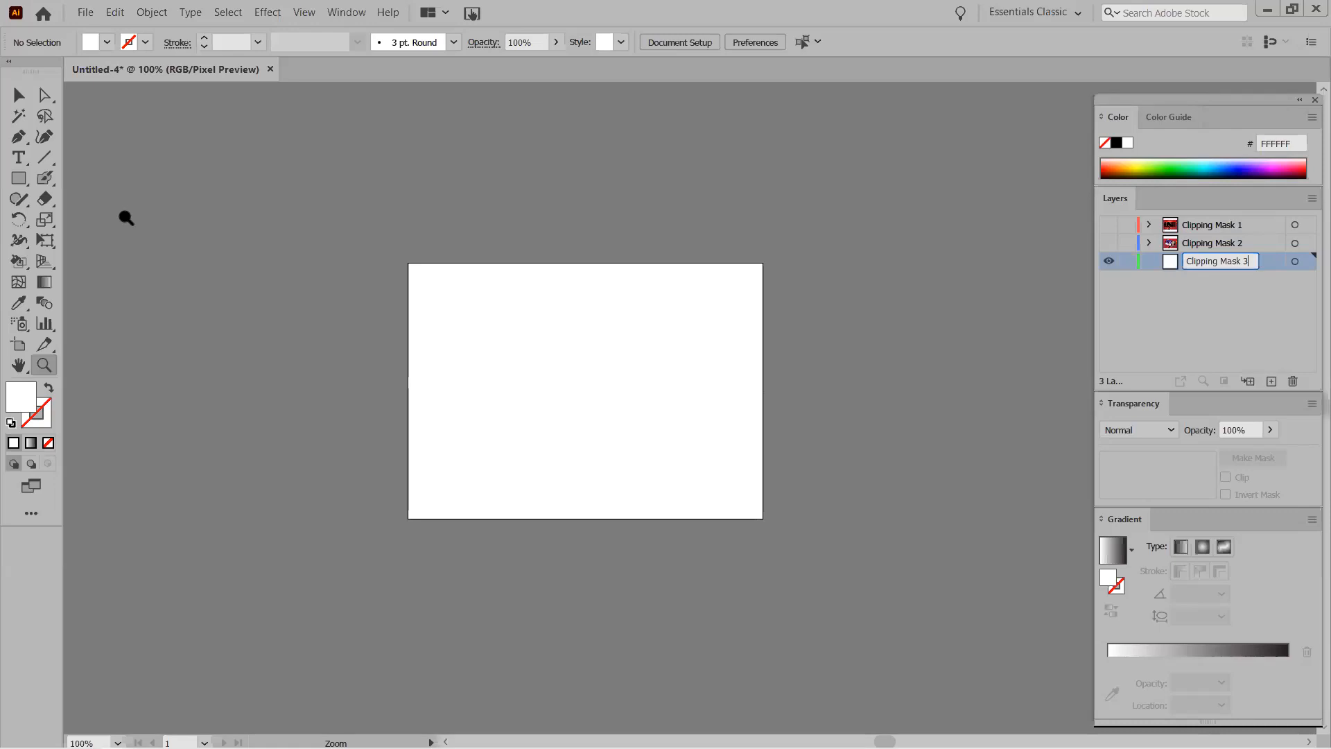
pyautogui.click(18, 94)
pyautogui.hotkey('ctrl', 'shift')
pyautogui.hotkey('ctrl', 'shift', 'p')
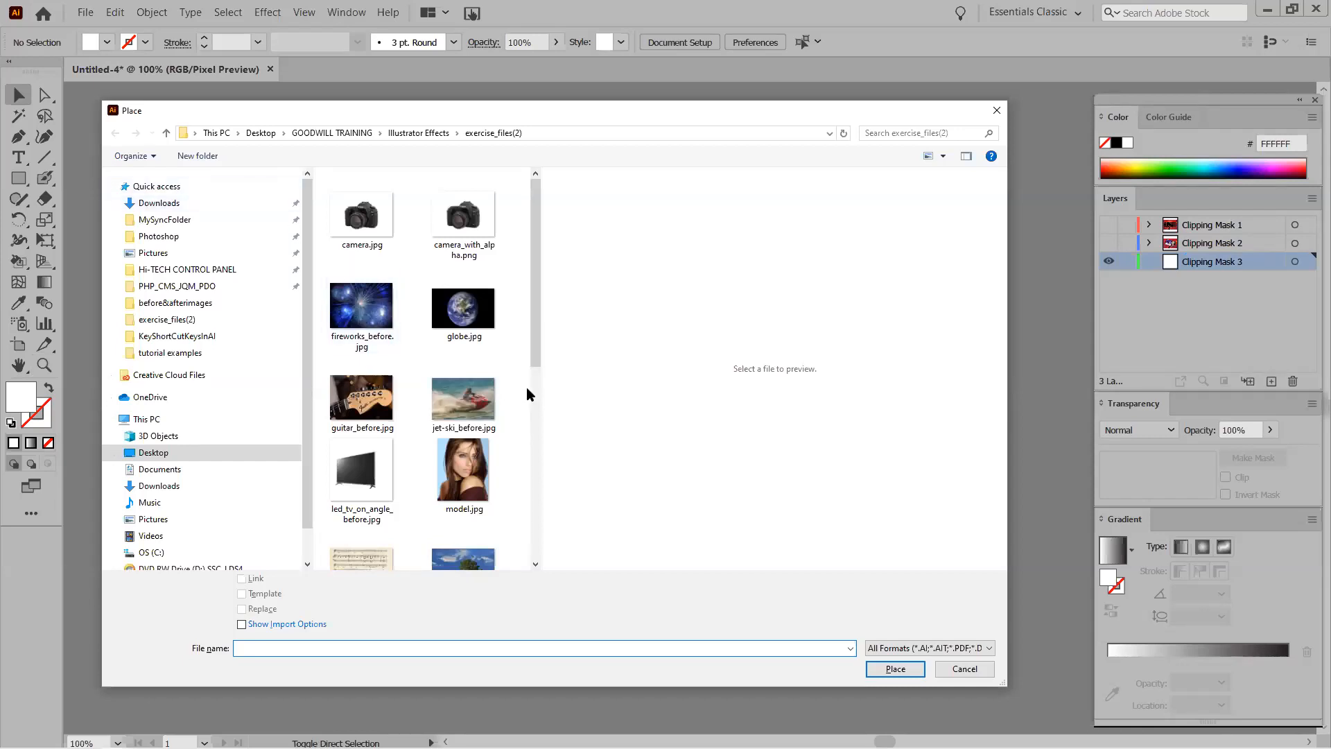
# Place woman-smiling.jpg starting from the artboard's top-left corner.
pyautogui.scroll(-3, 527, 388)
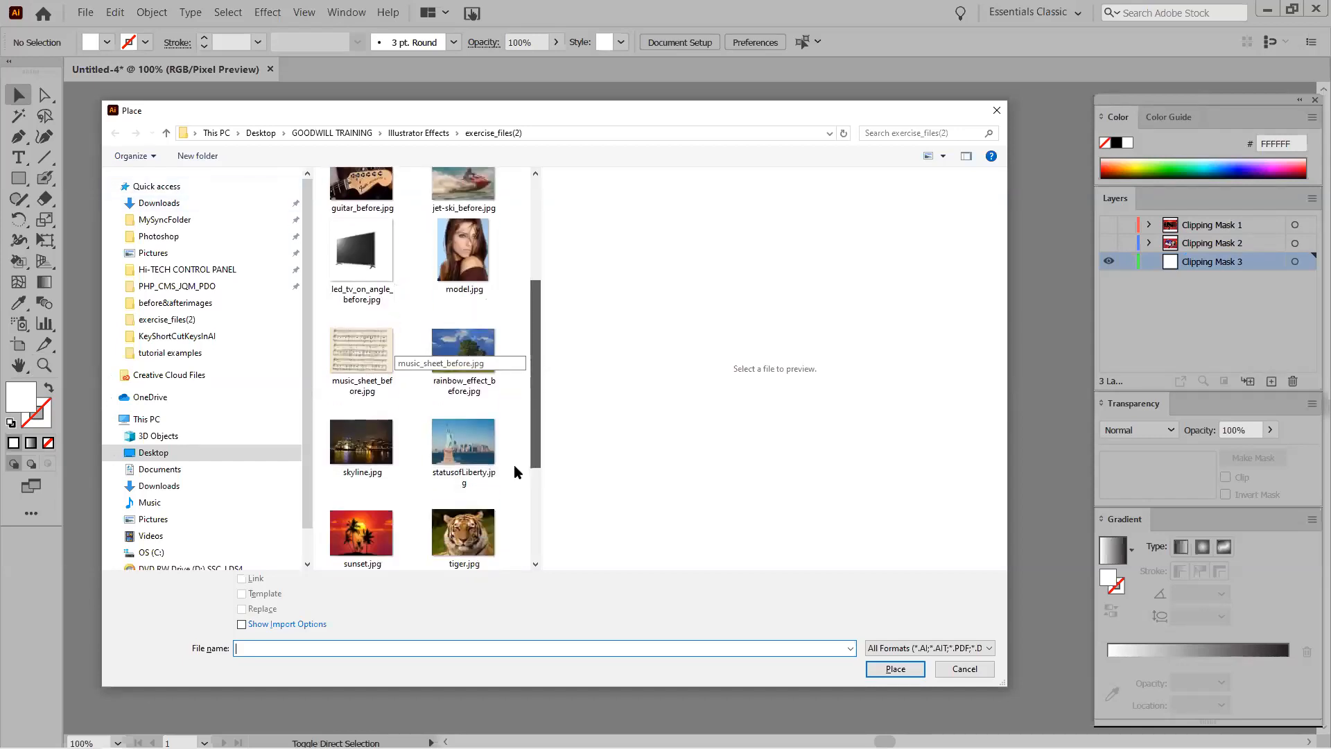
pyautogui.scroll(-2, 514, 468)
pyautogui.doubleClick(361, 523)
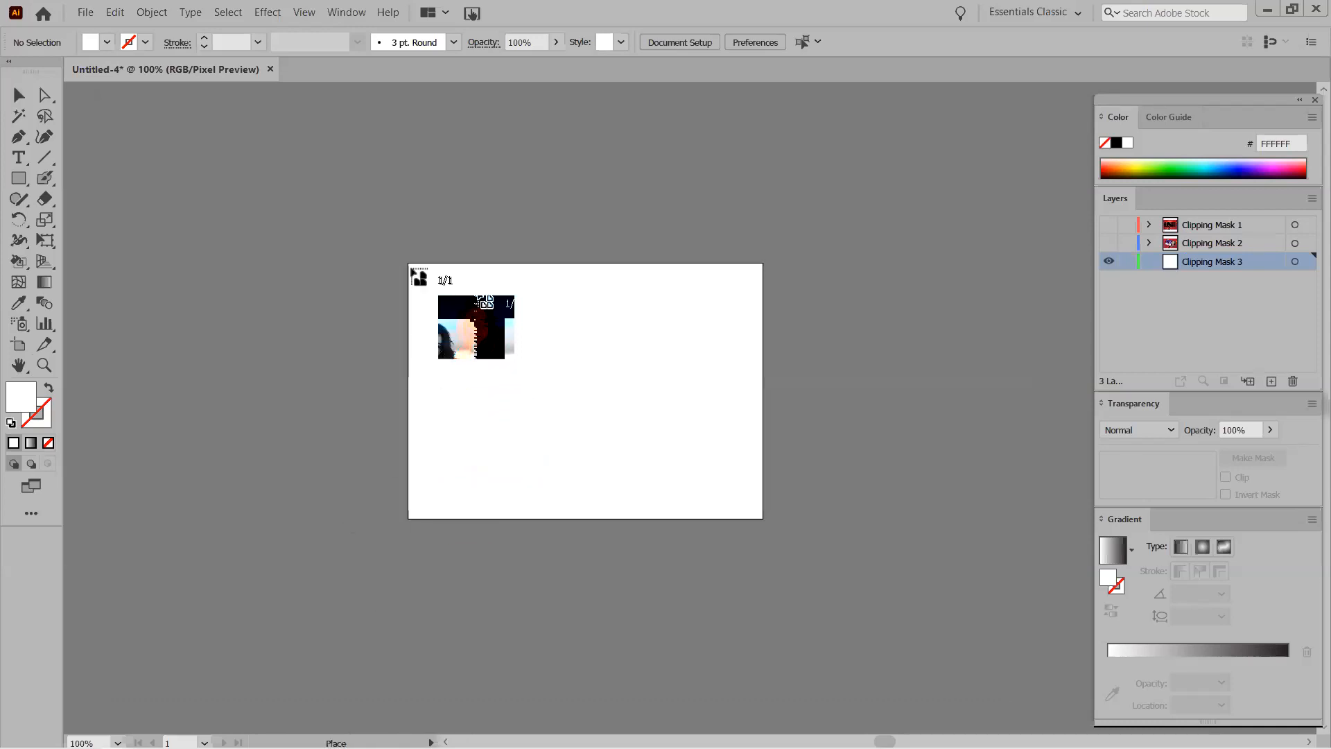
pyautogui.moveTo(409, 264); pyautogui.dragTo(718, 517)
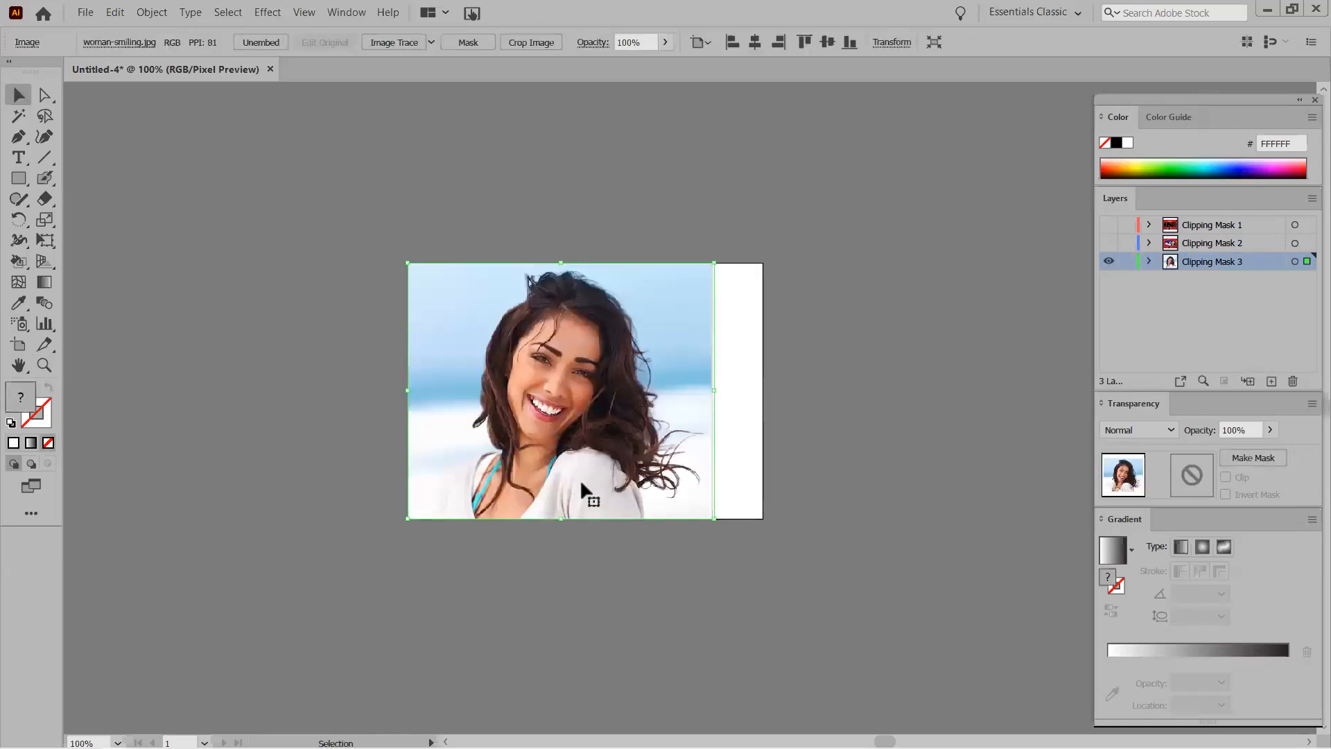
# Narrow the artboard to the photo's right edge, making it 436 × 368.64 pt.
pyautogui.hotkey('shift', 'o')
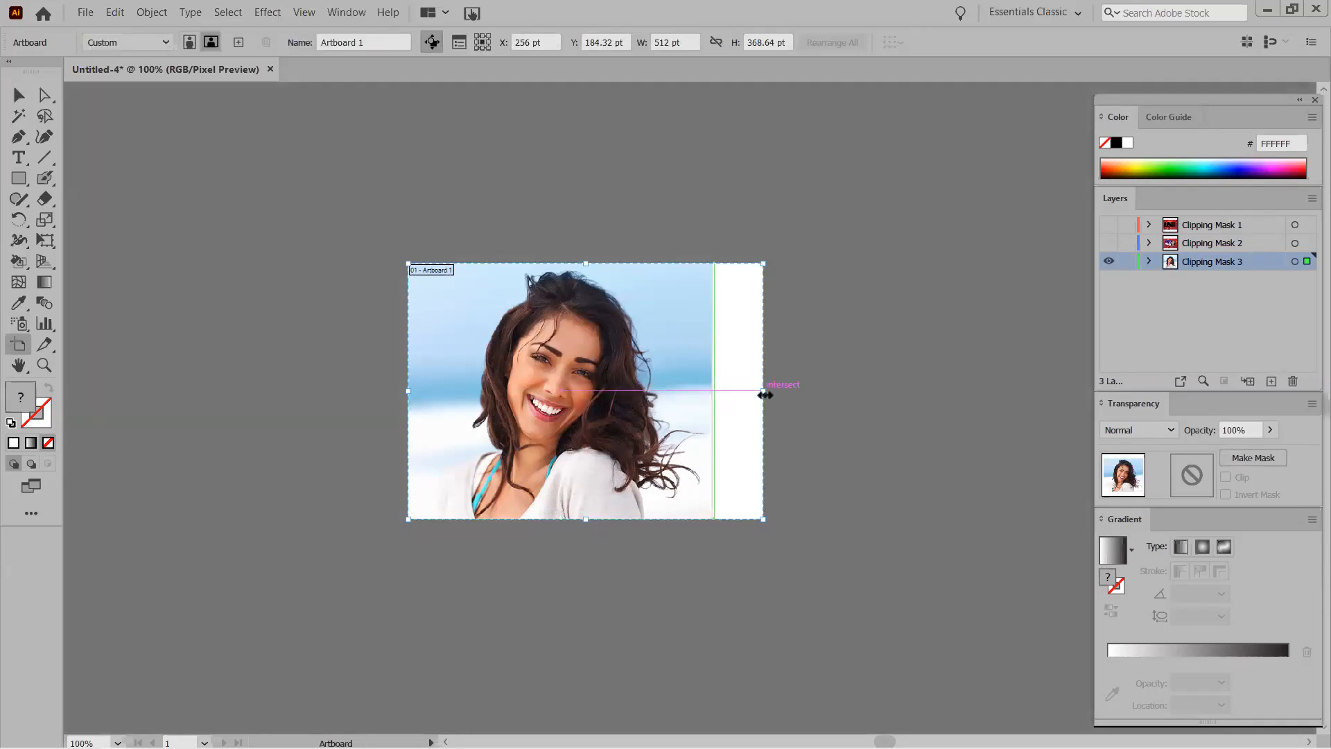
pyautogui.moveTo(763, 391); pyautogui.dragTo(719, 423)
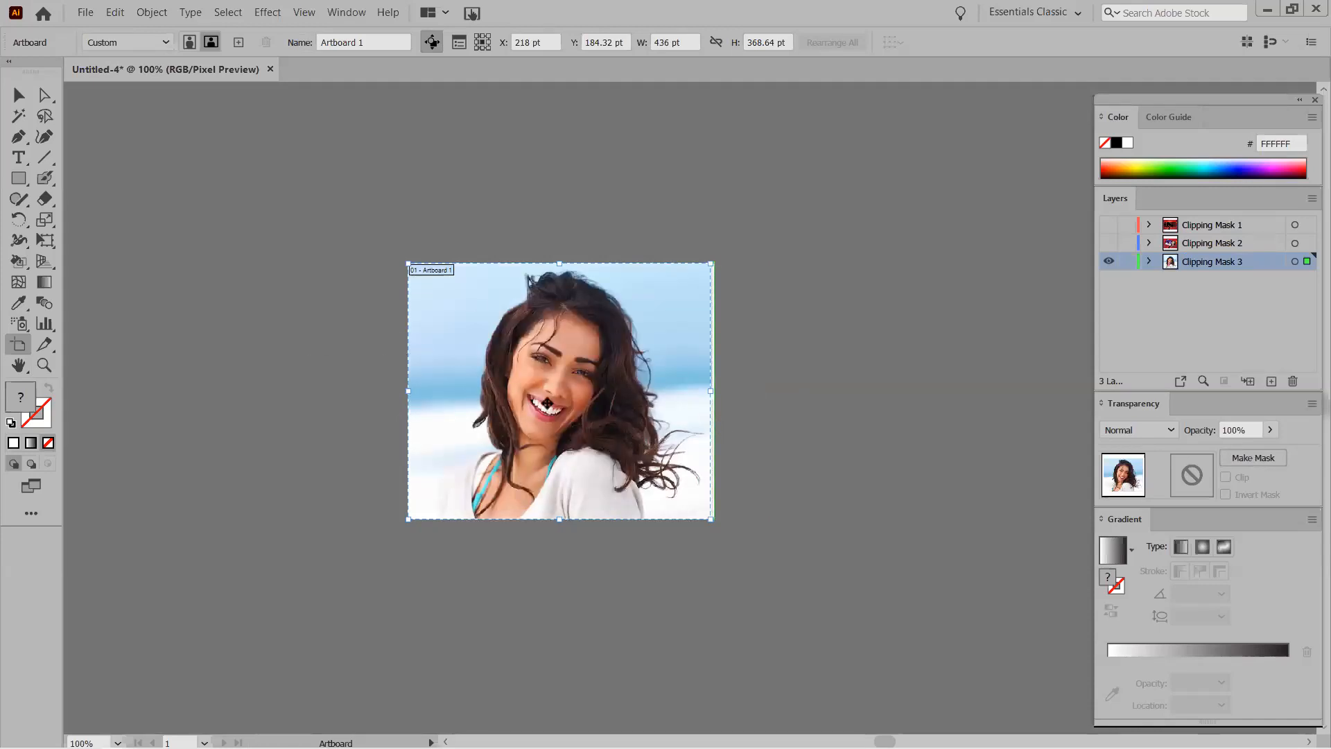
pyautogui.click(18, 95)
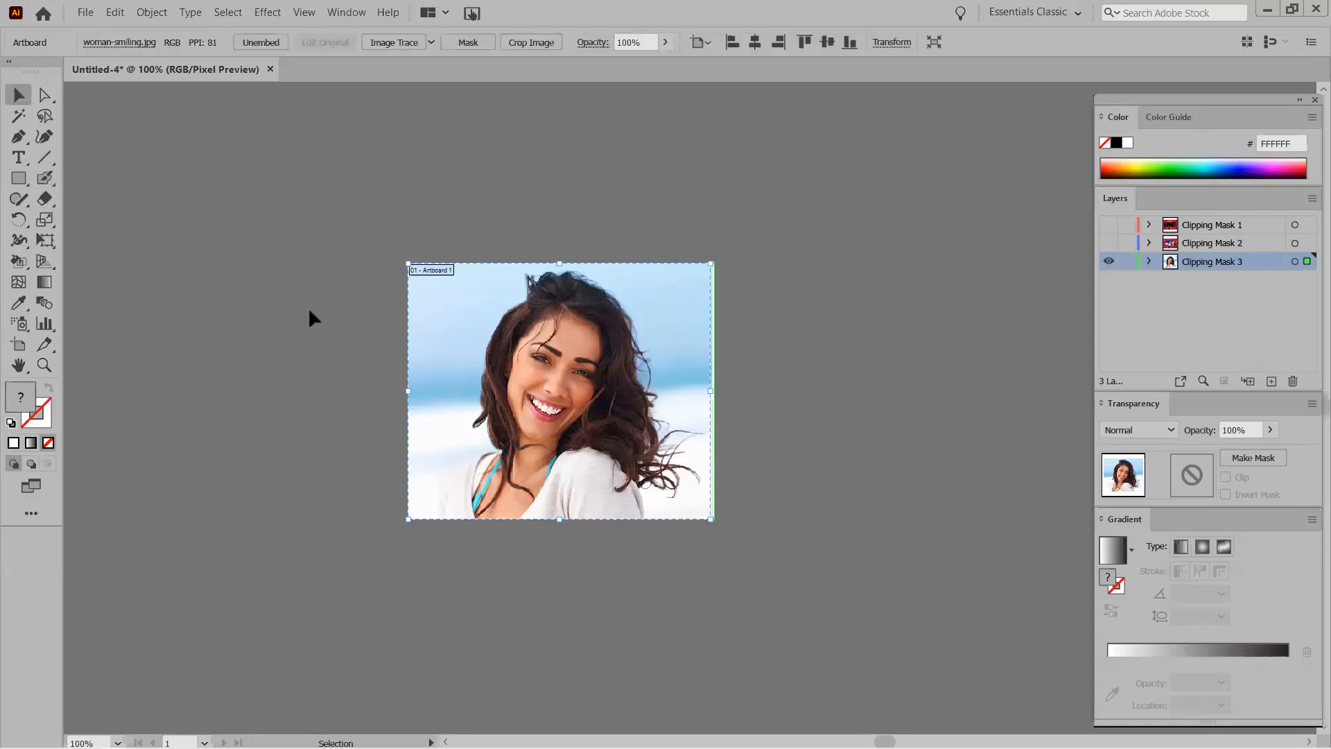
pyautogui.click(308, 306)
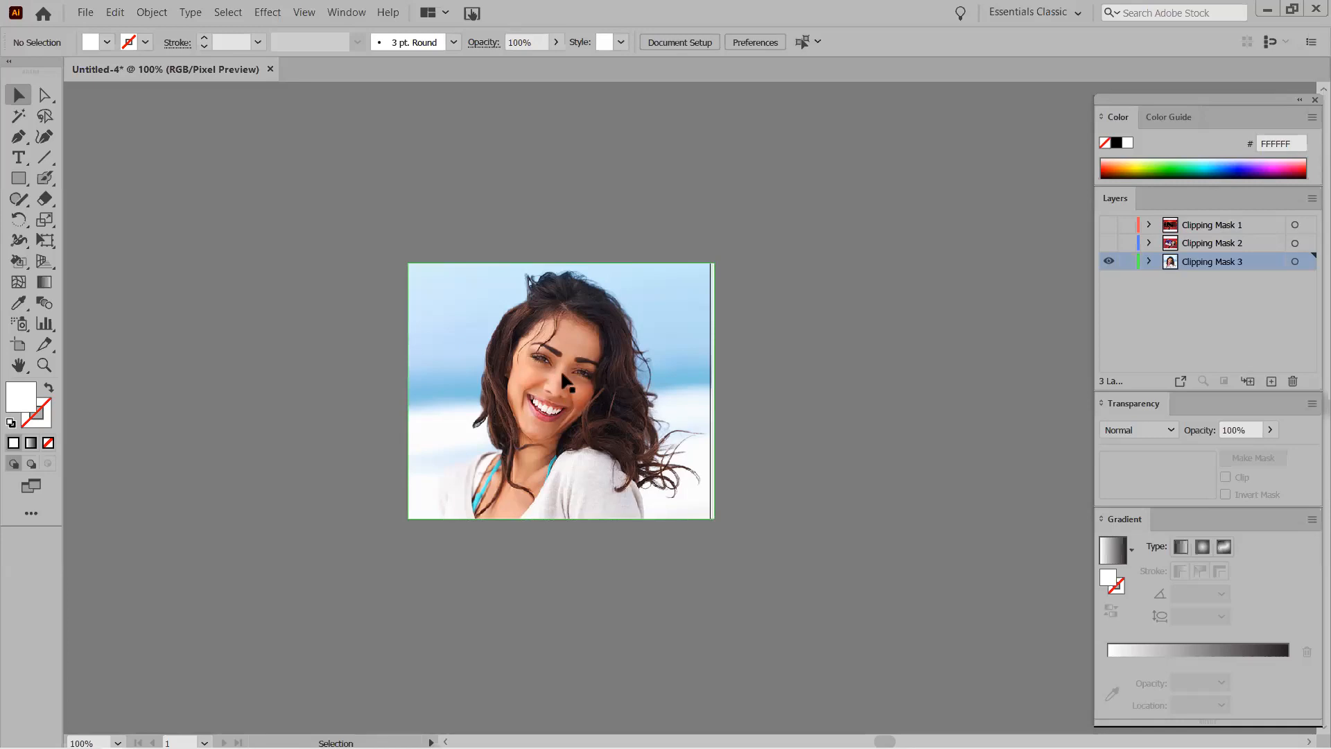
# Draw a white hexagon about 79 × 69 pt, then move it onto the face and enlarge it slightly.
pyautogui.moveTo(18, 178); pyautogui.dragTo(61, 240)
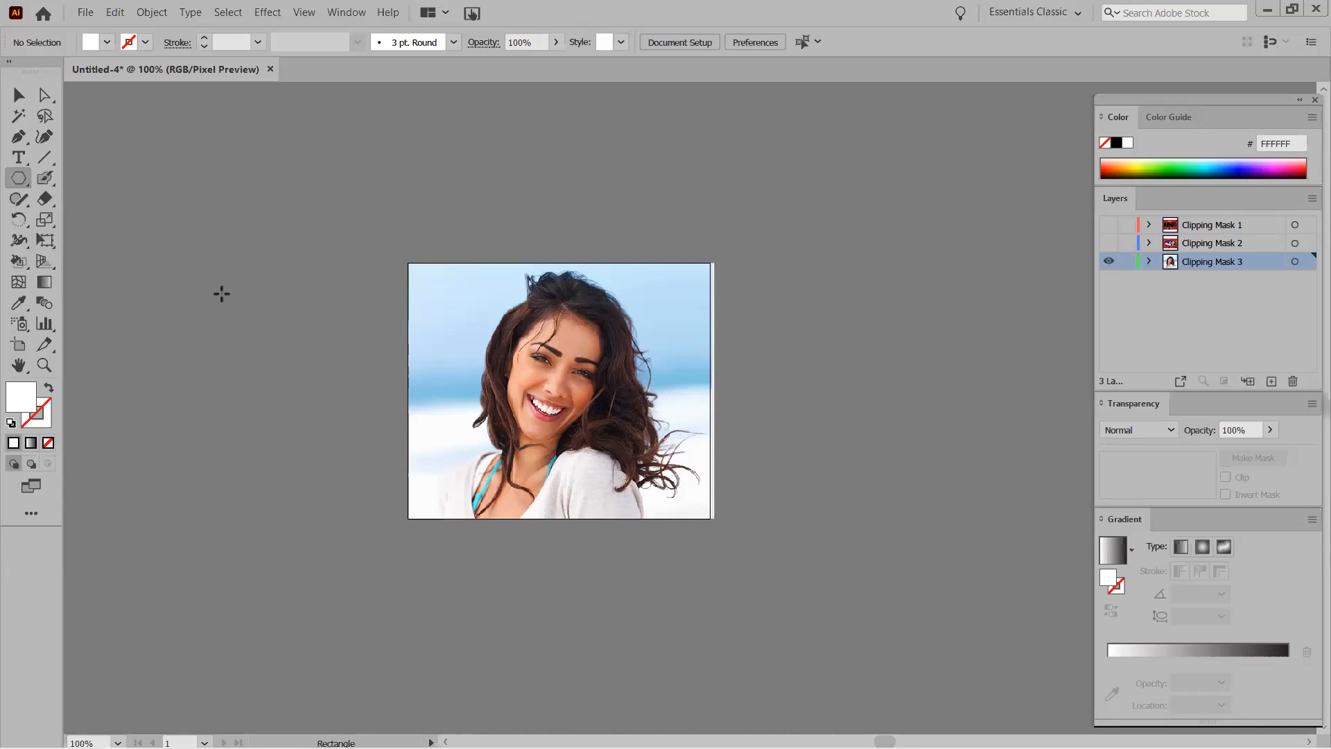
pyautogui.moveTo(531, 342); pyautogui.dragTo(540, 364)
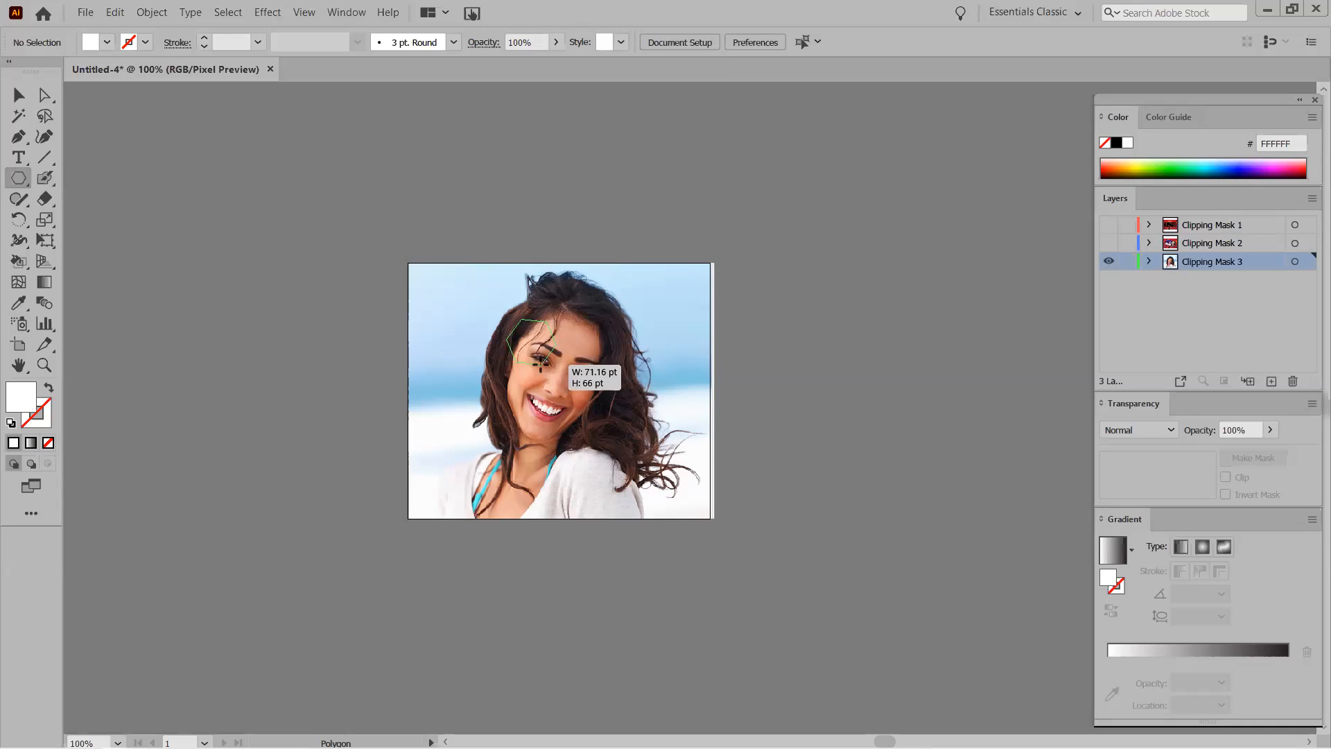
pyautogui.moveTo(540, 364); pyautogui.dragTo(541, 369)
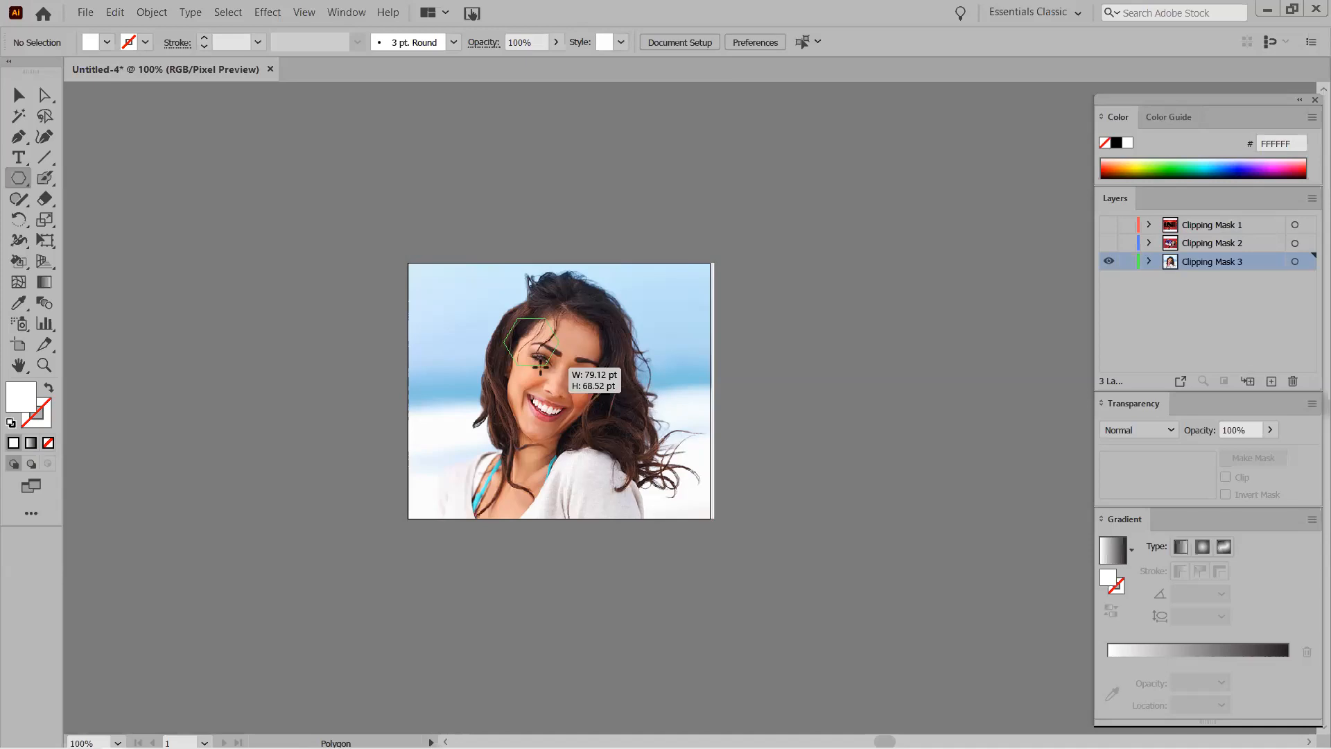
pyautogui.moveTo(541, 369); pyautogui.dragTo(536, 363)
pyautogui.click(19, 95)
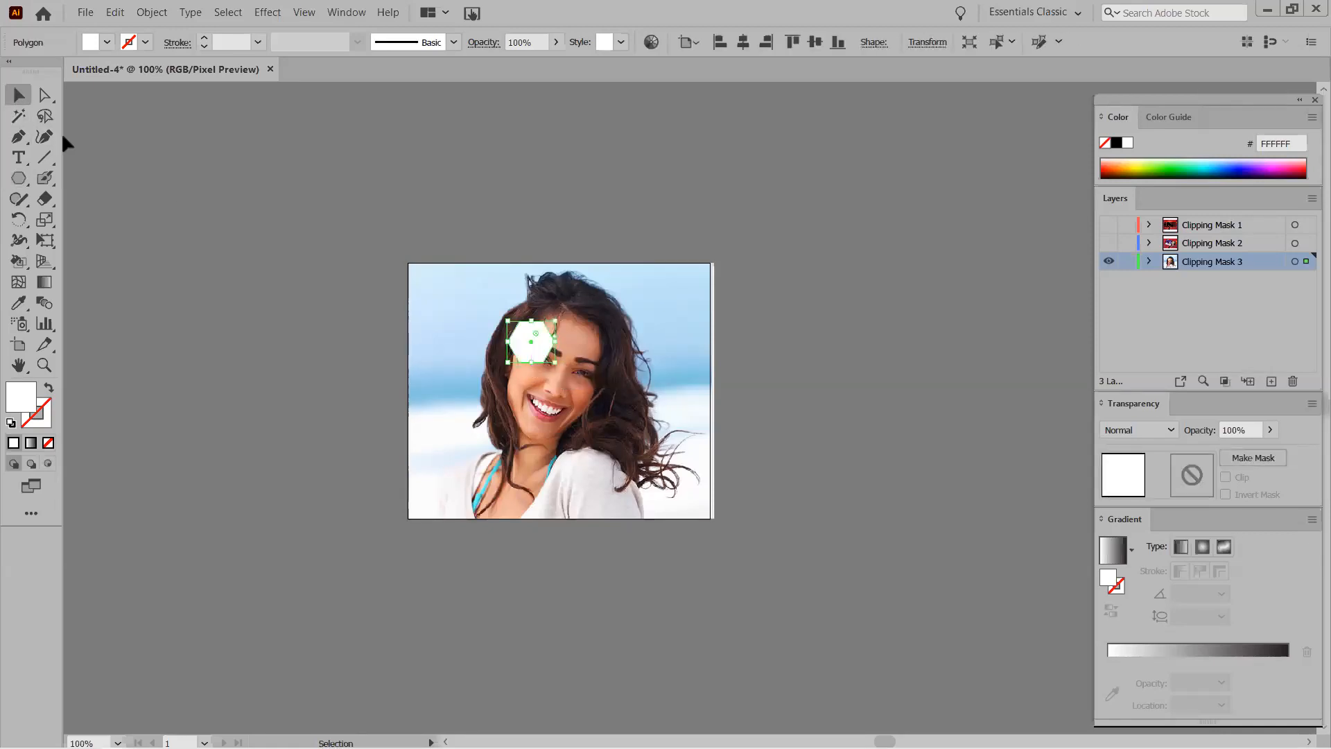
pyautogui.moveTo(521, 339); pyautogui.dragTo(527, 352)
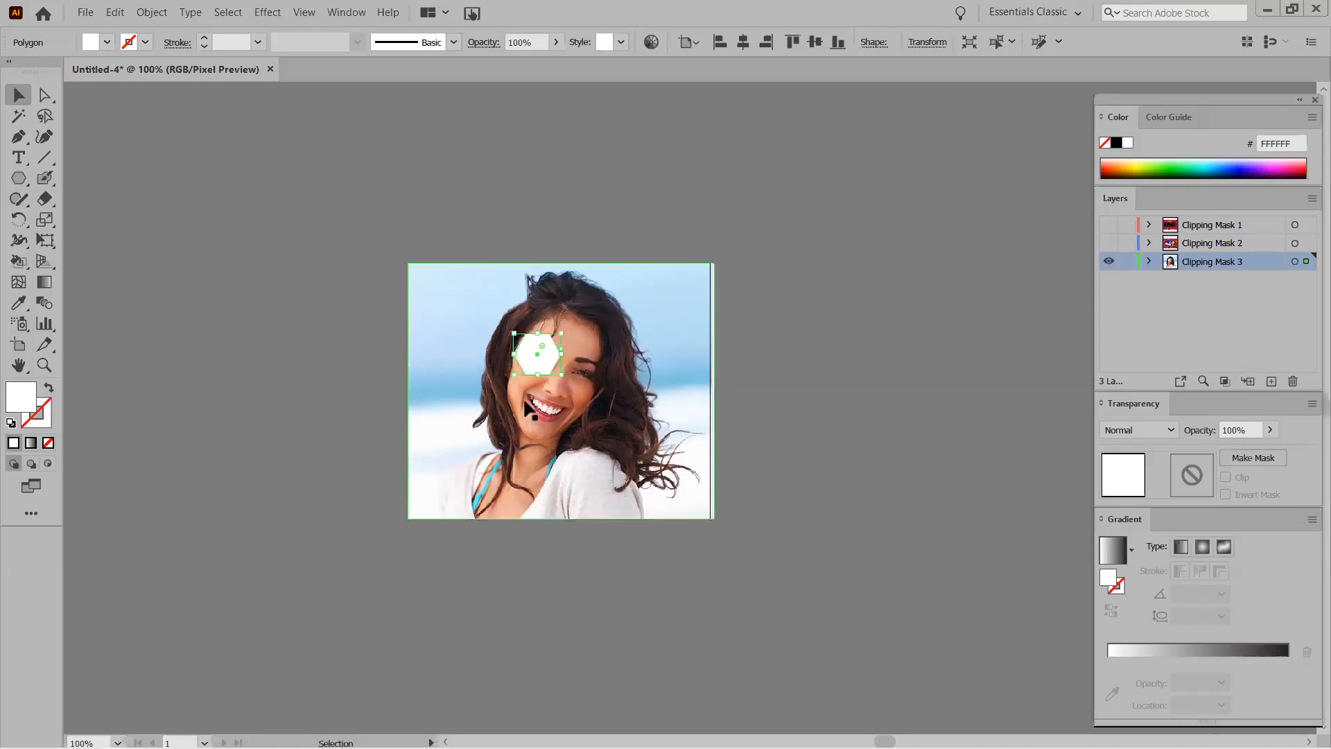
pyautogui.moveTo(514, 333)
pyautogui.mouseDown()
pyautogui.moveTo(506, 326)
pyautogui.moveTo(522, 358)
pyautogui.mouseUp()
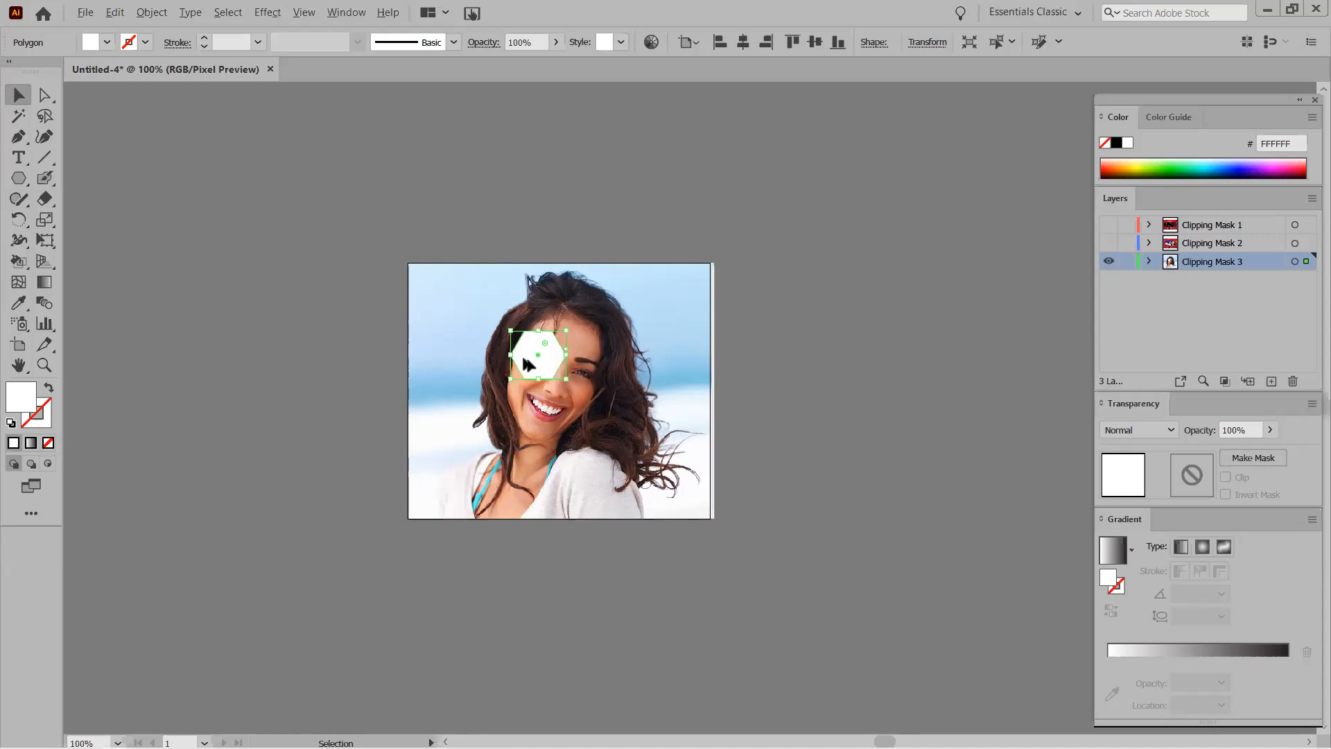
# Copy the hexagon twice downward and once upward, forming a column of four spaced 75 pt apart.
pyautogui.moveTo(523, 359); pyautogui.dragTo(526, 417)
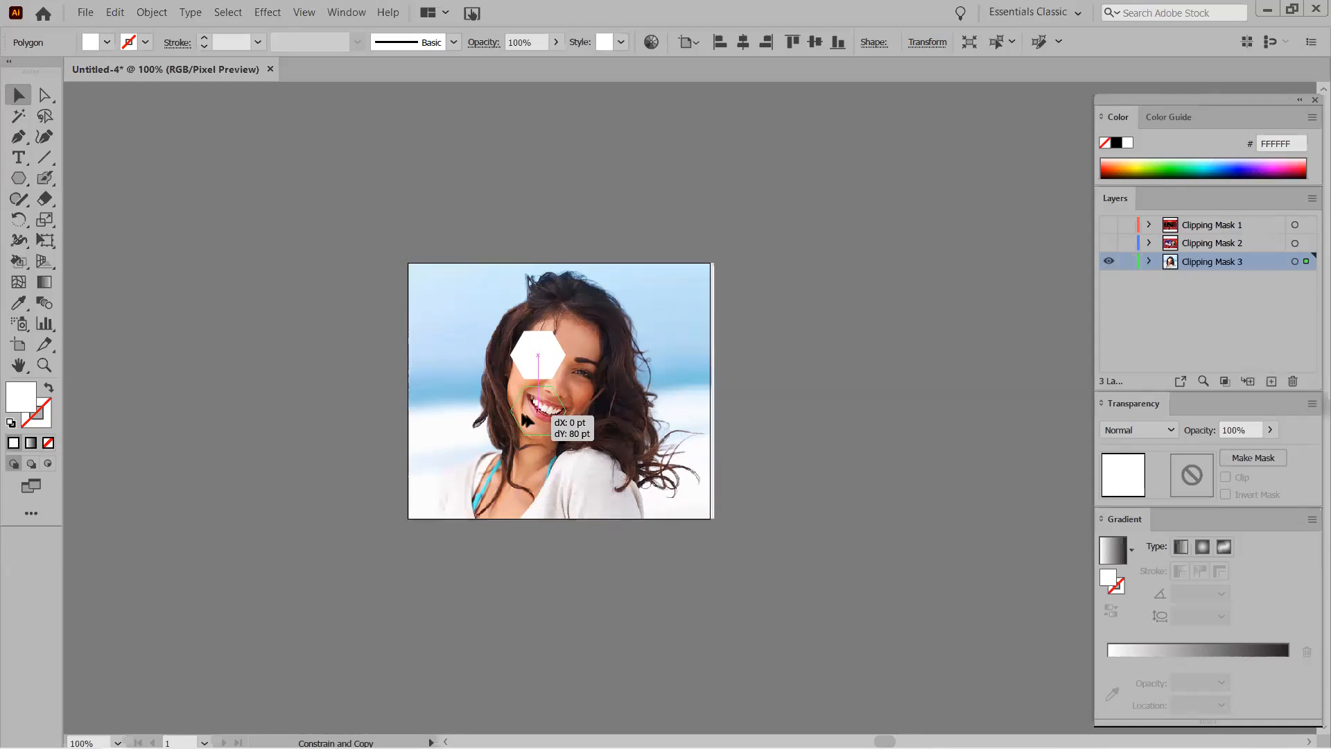
pyautogui.moveTo(522, 415); pyautogui.dragTo(522, 414)
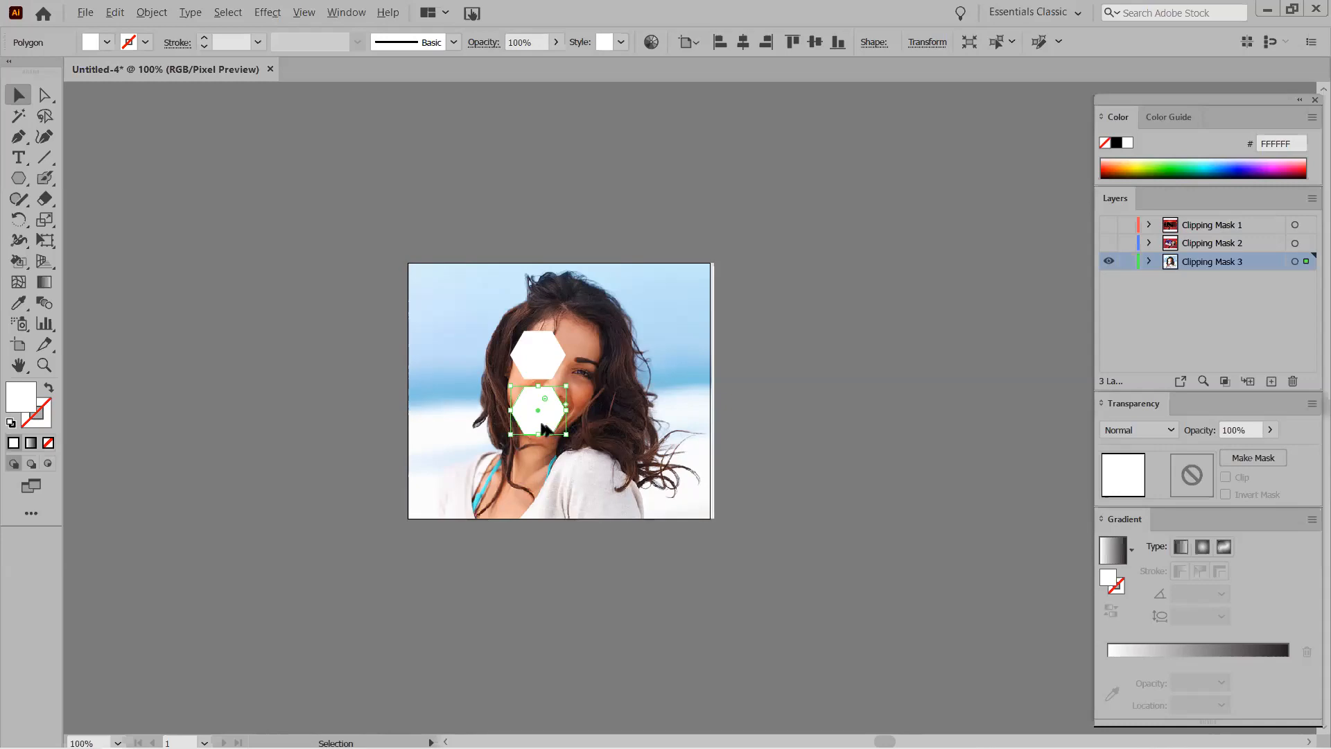
pyautogui.moveTo(524, 442); pyautogui.dragTo(520, 468)
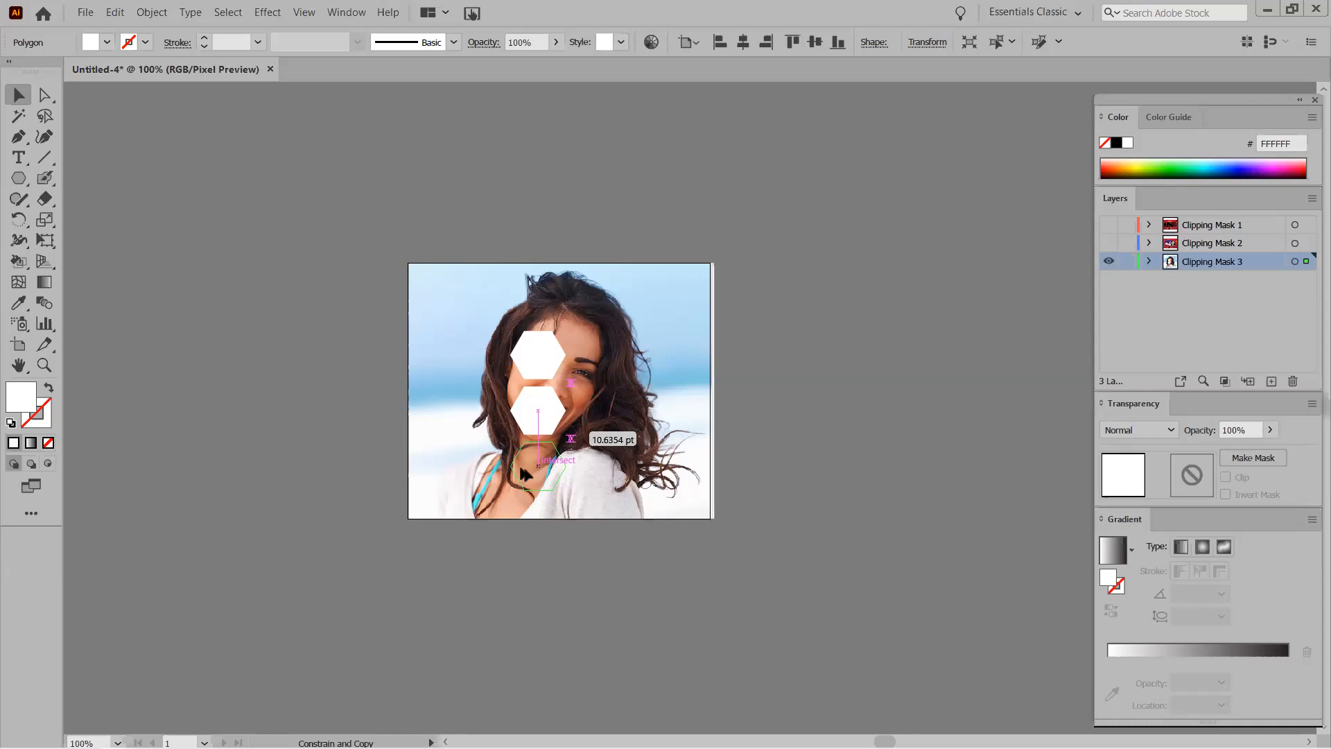
pyautogui.moveTo(520, 468); pyautogui.dragTo(520, 467)
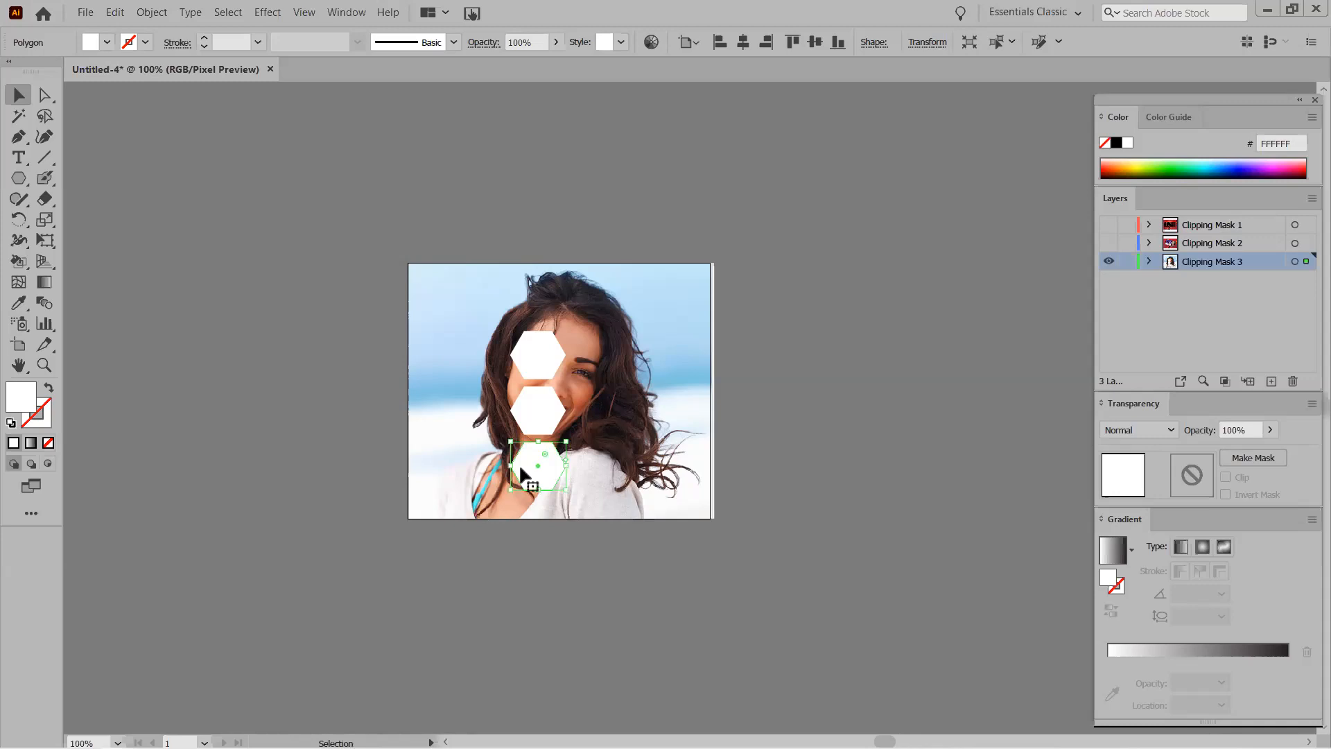
pyautogui.click(536, 362)
pyautogui.moveTo(525, 350); pyautogui.dragTo(533, 296)
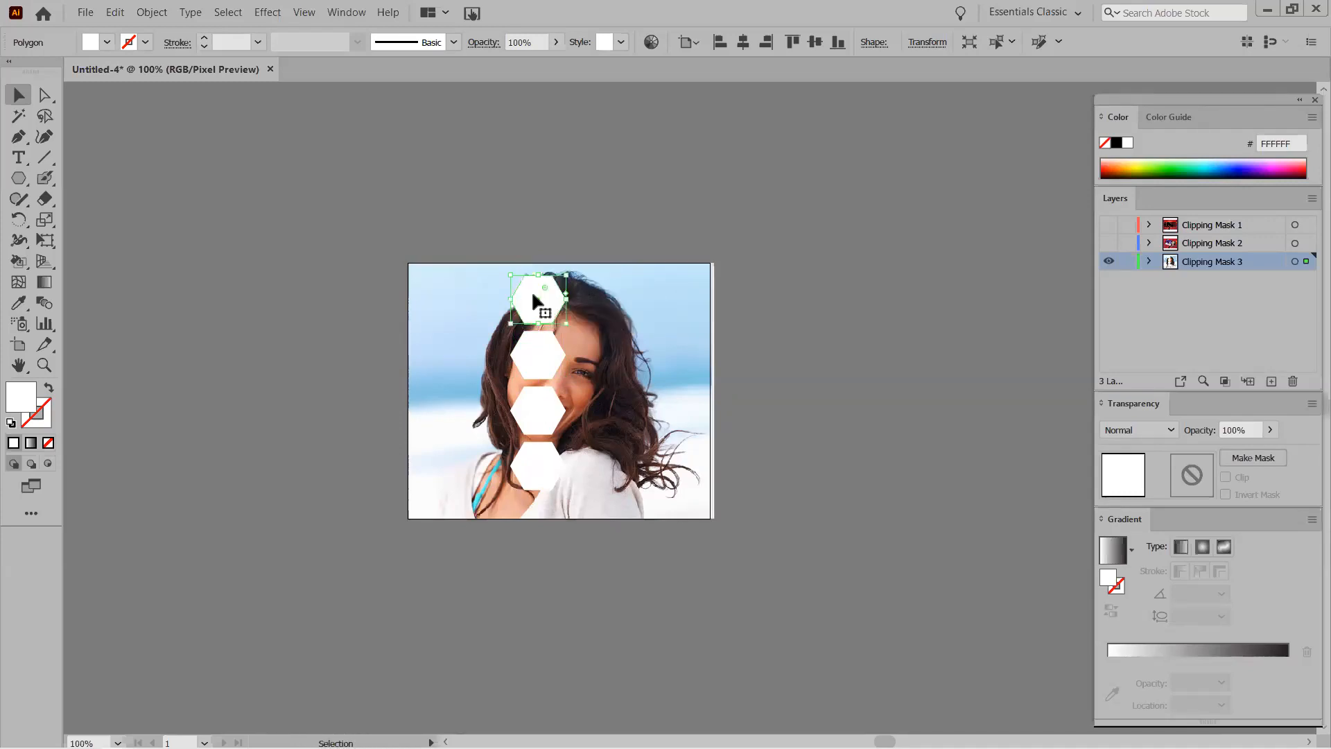
# Select the three-hexagon column and Alt-drag offset copies to its left and right.
pyautogui.keyDown('shift'); pyautogui.click(523, 350); pyautogui.keyUp('shift')
pyautogui.keyDown('shift'); pyautogui.click(528, 463); pyautogui.keyUp('shift')
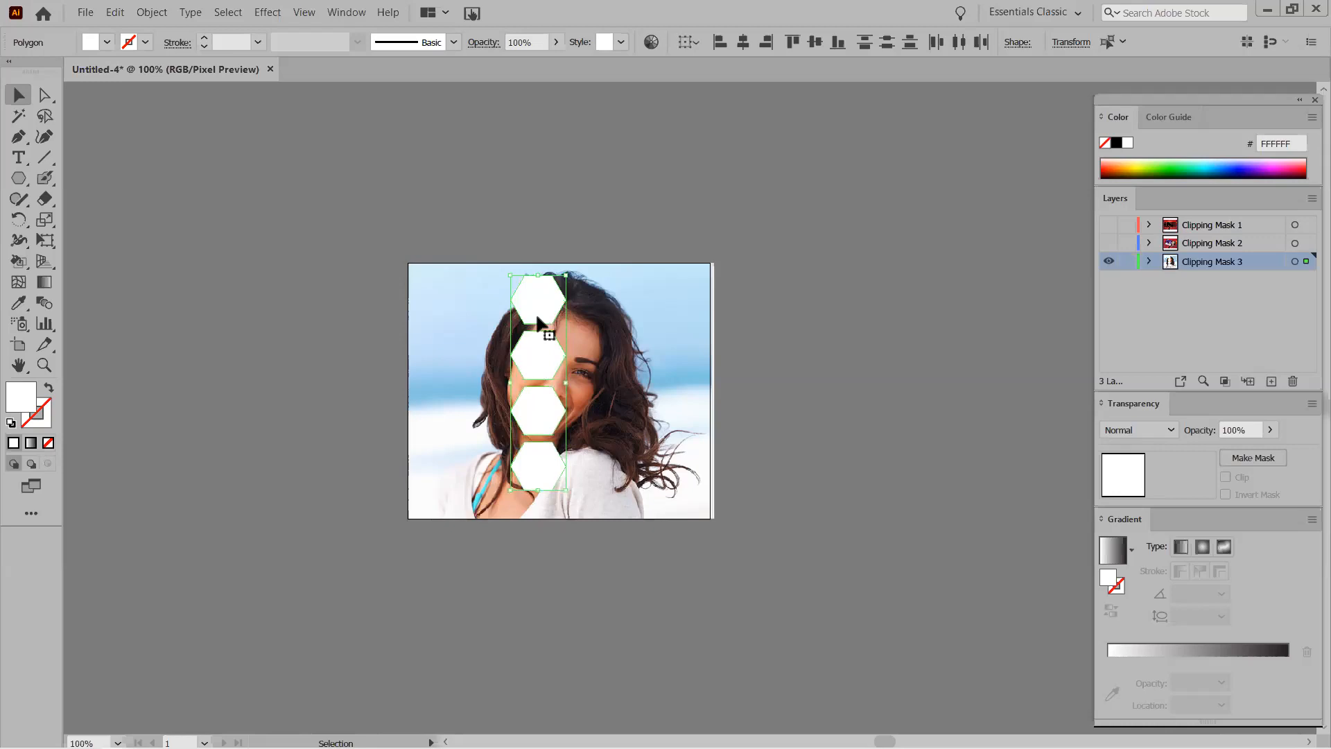
pyautogui.moveTo(537, 317); pyautogui.dragTo(489, 338)
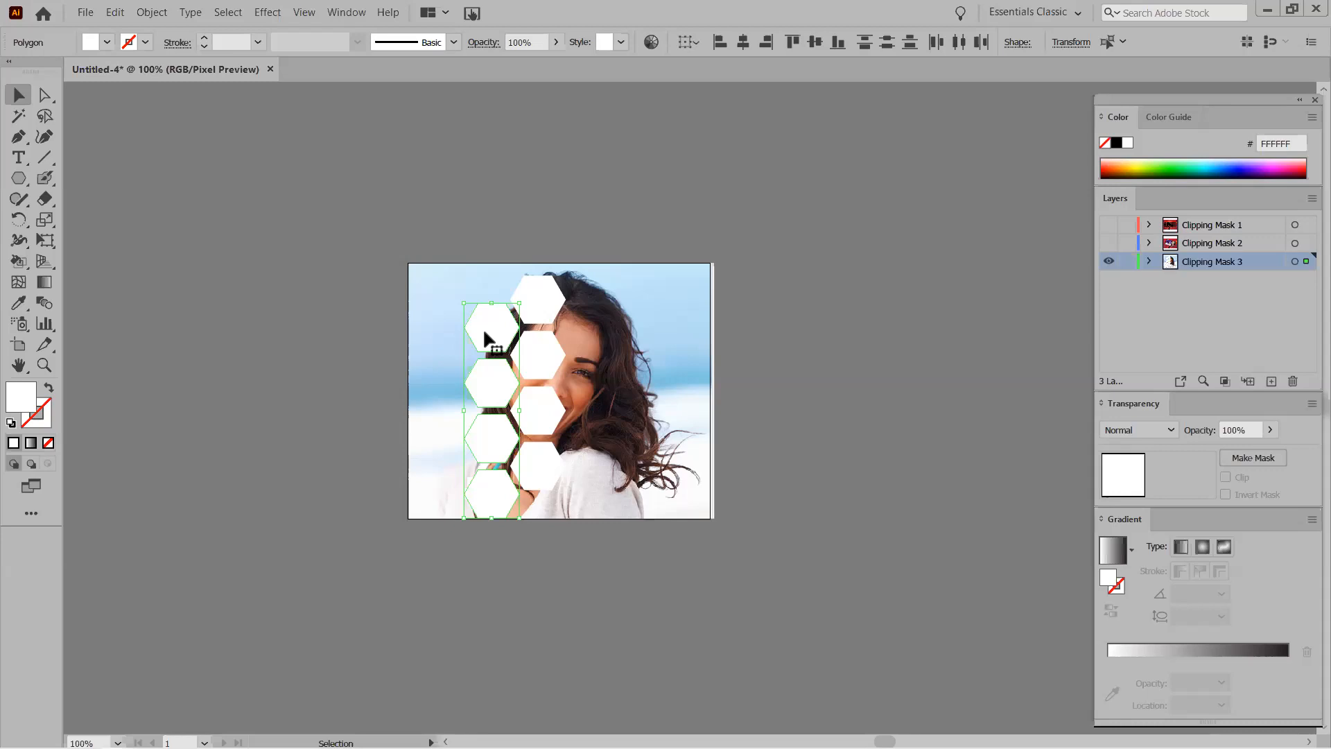
pyautogui.moveTo(484, 338); pyautogui.dragTo(581, 337)
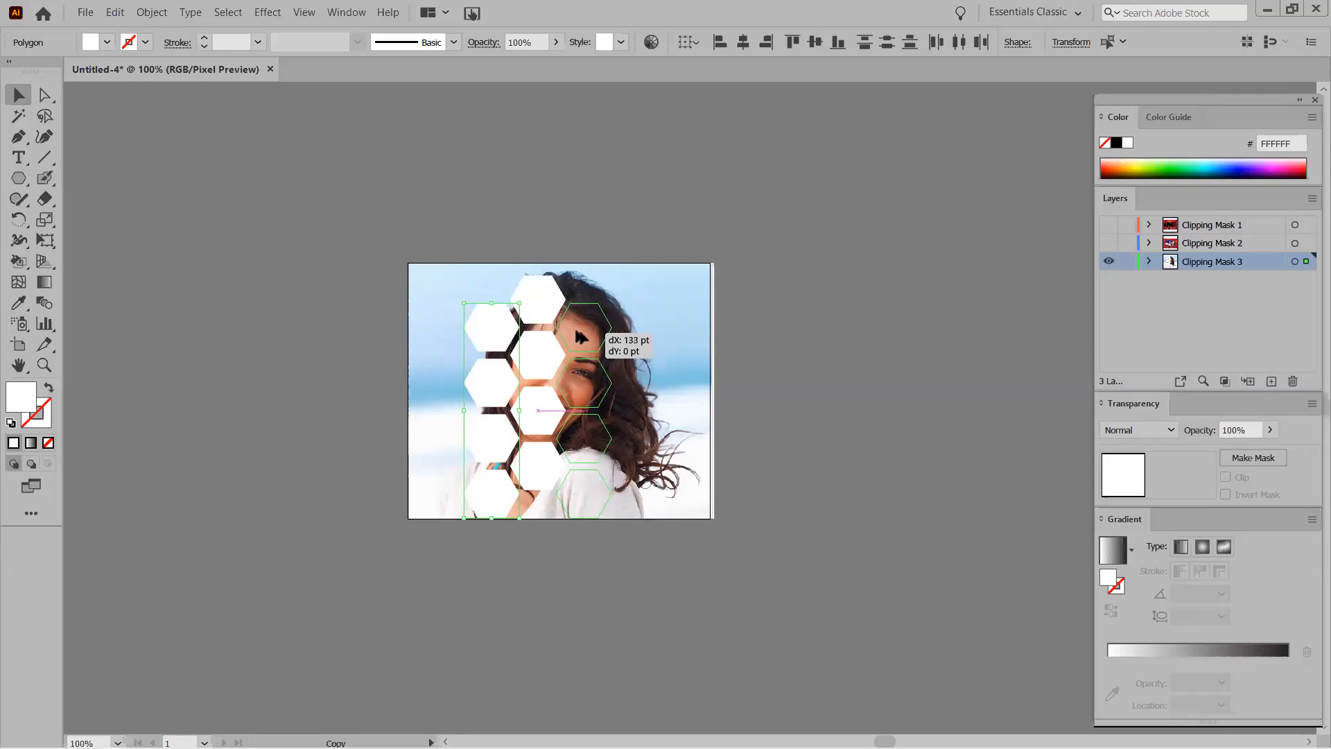
pyautogui.moveTo(576, 331); pyautogui.dragTo(576, 330)
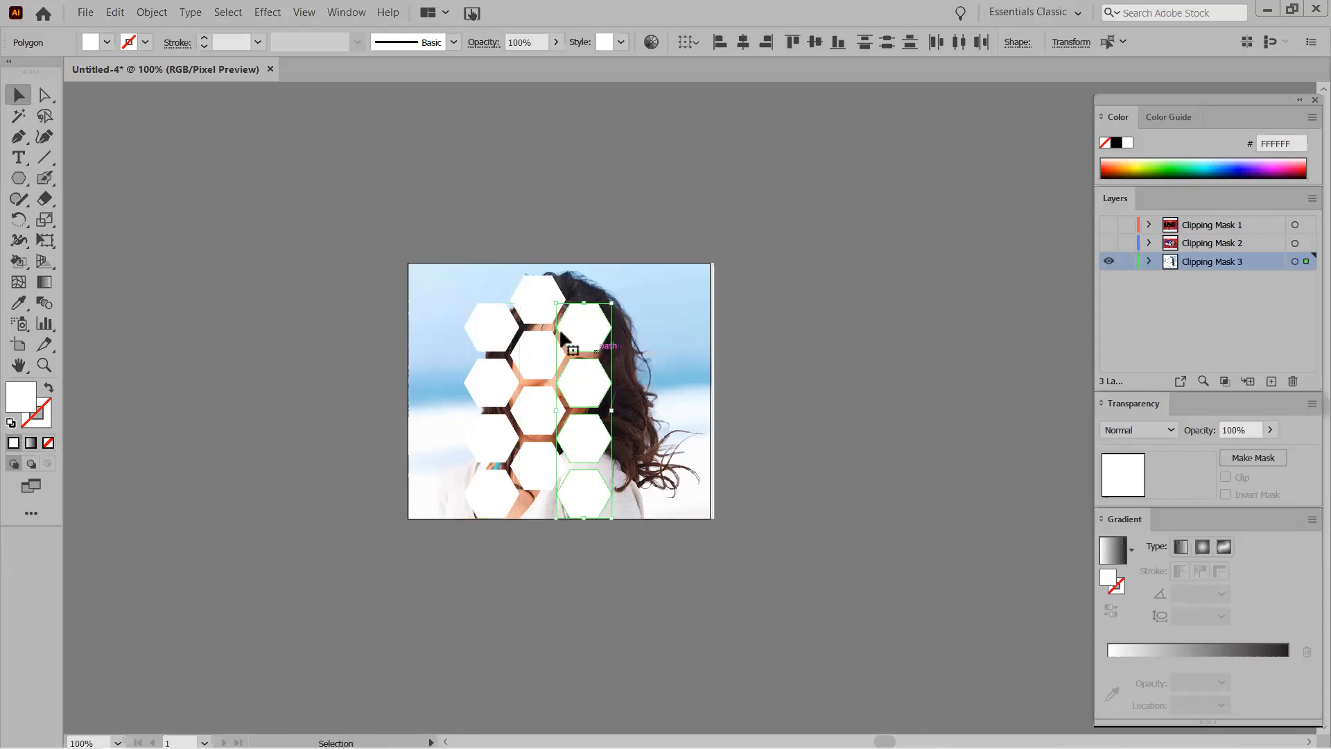
# Copy the top-left pair of hexagons to fill another gap in the honeycomb.
pyautogui.click(300, 298)
pyautogui.click(491, 331)
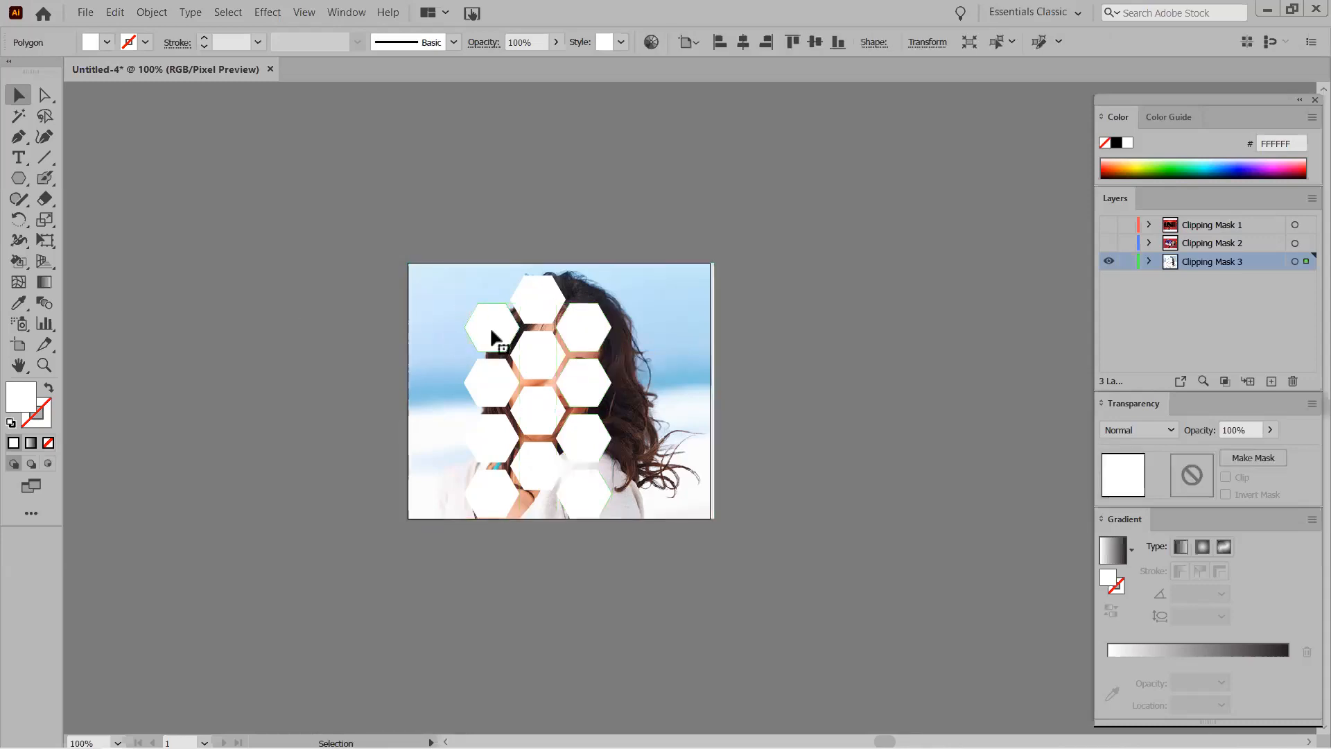
pyautogui.keyDown('shift'); pyautogui.click(489, 382); pyautogui.keyUp('shift')
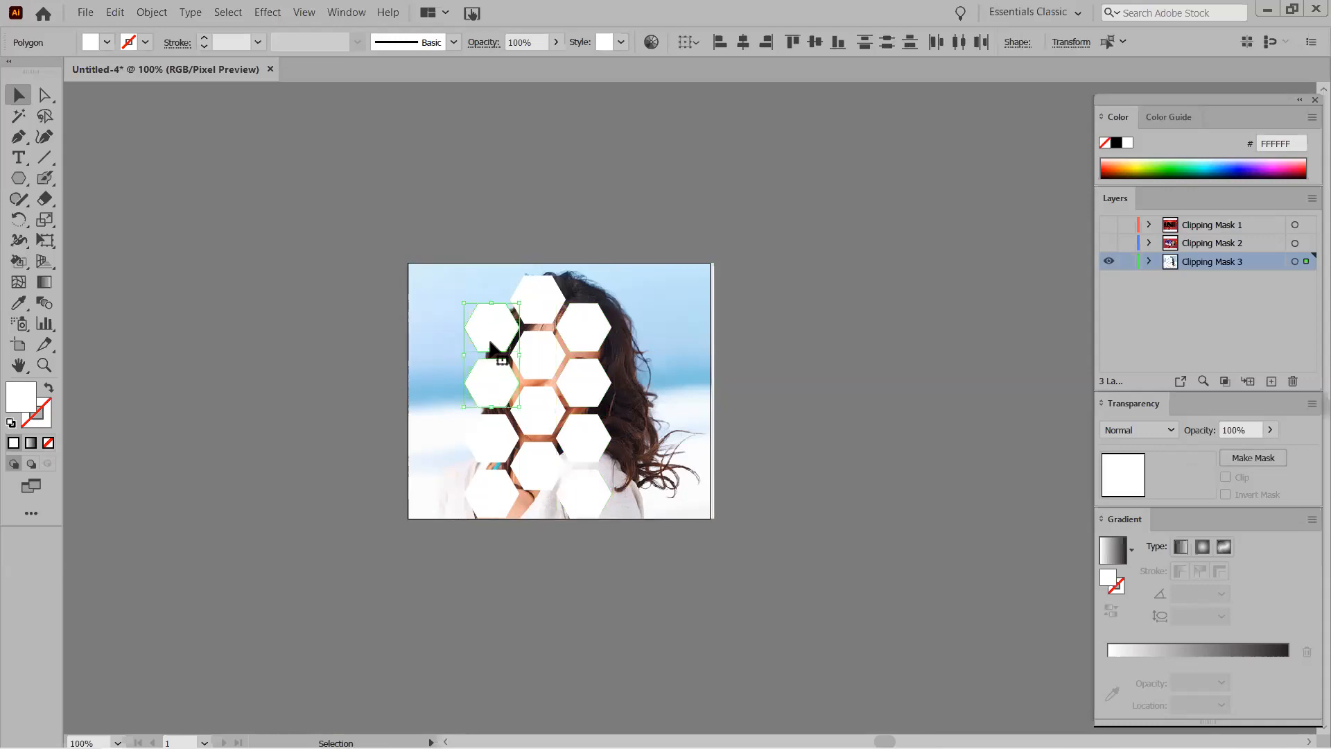
pyautogui.moveTo(496, 335); pyautogui.dragTo(632, 363)
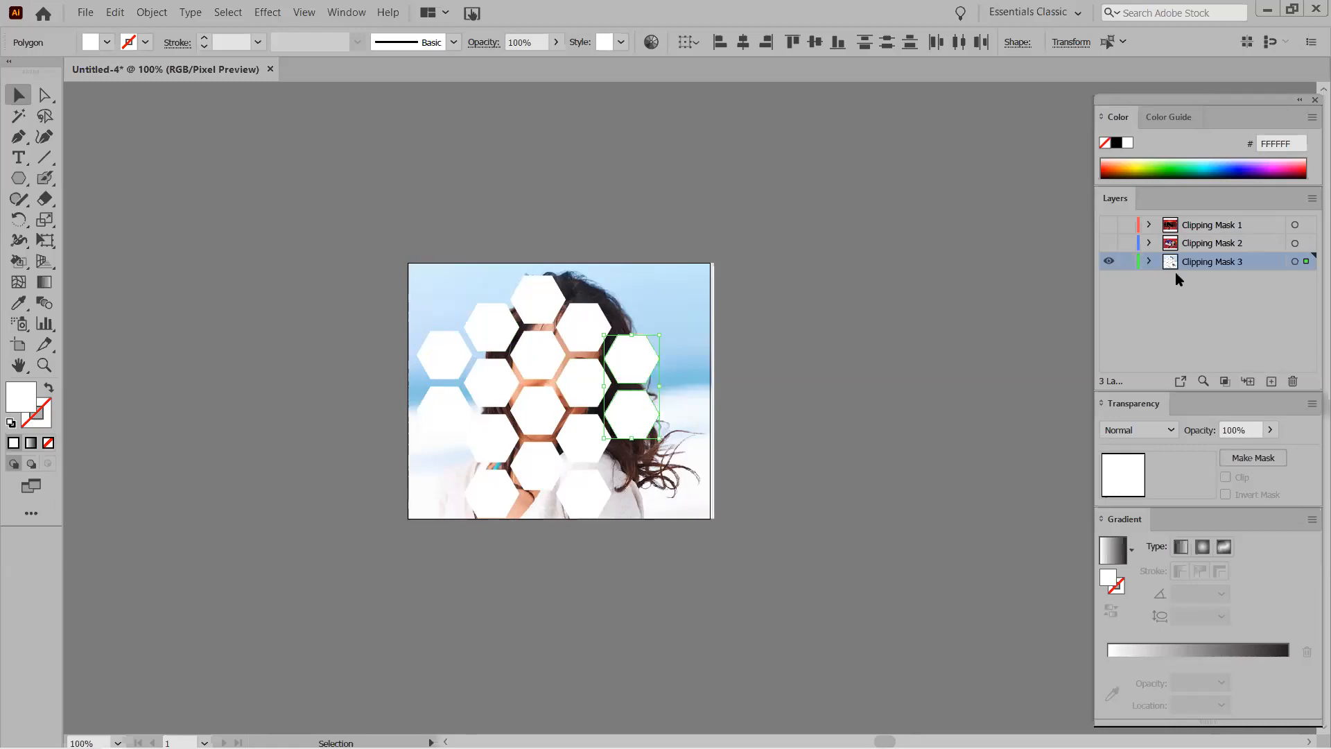
# Review the hexagons listed in the Clipping Mask 3 layer, then select all hexagons and the photo.
pyautogui.click(1150, 262)
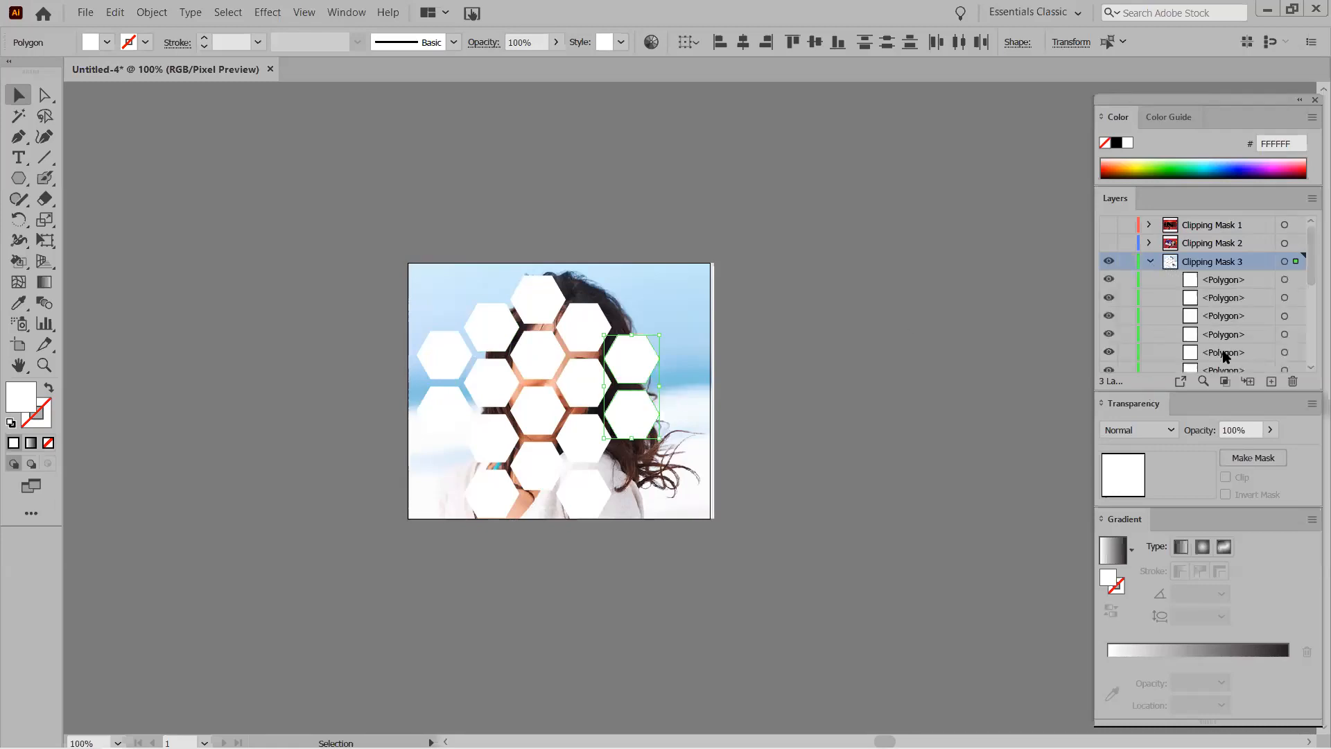
pyautogui.scroll(-3, 1309, 309)
pyautogui.scroll(2, 1311, 354)
pyautogui.scroll(2, 1309, 289)
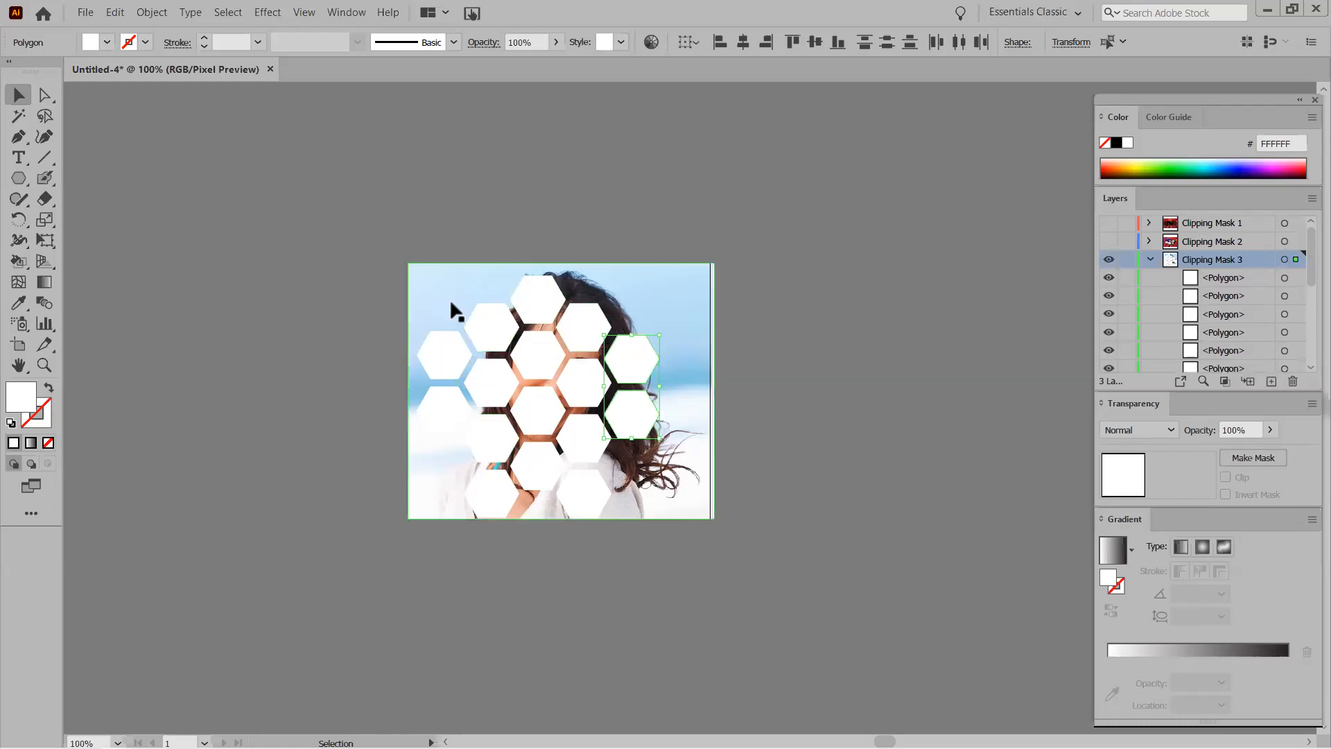
pyautogui.scroll(-1, 1308, 311)
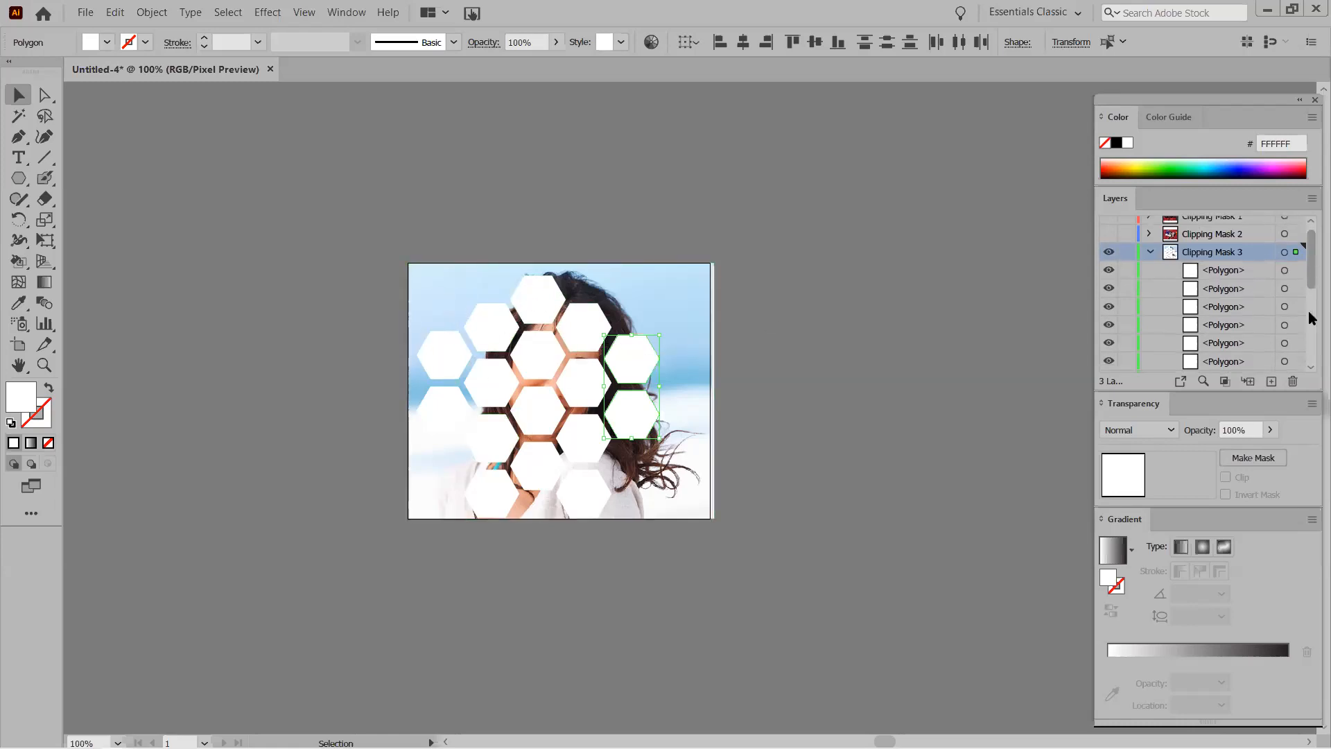
pyautogui.scroll(-3, 1310, 315)
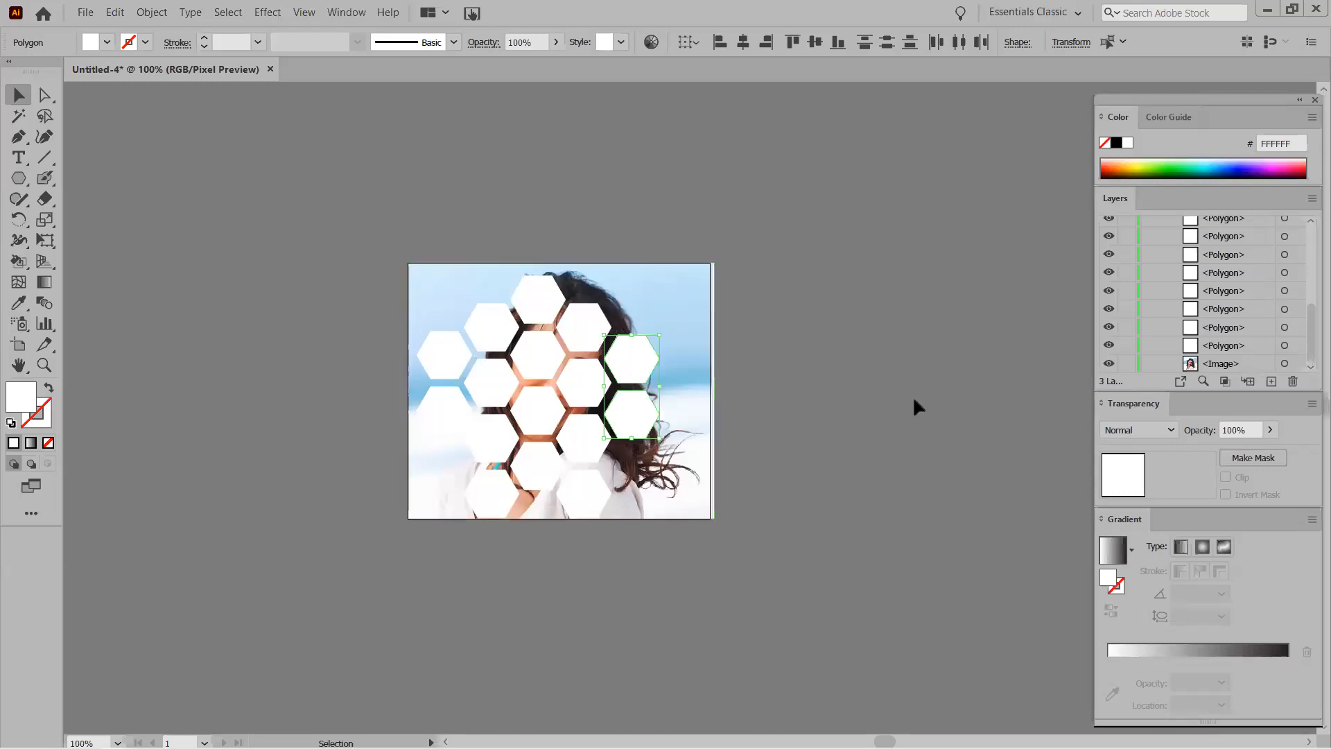
pyautogui.hotkey('ctrl', 'a')
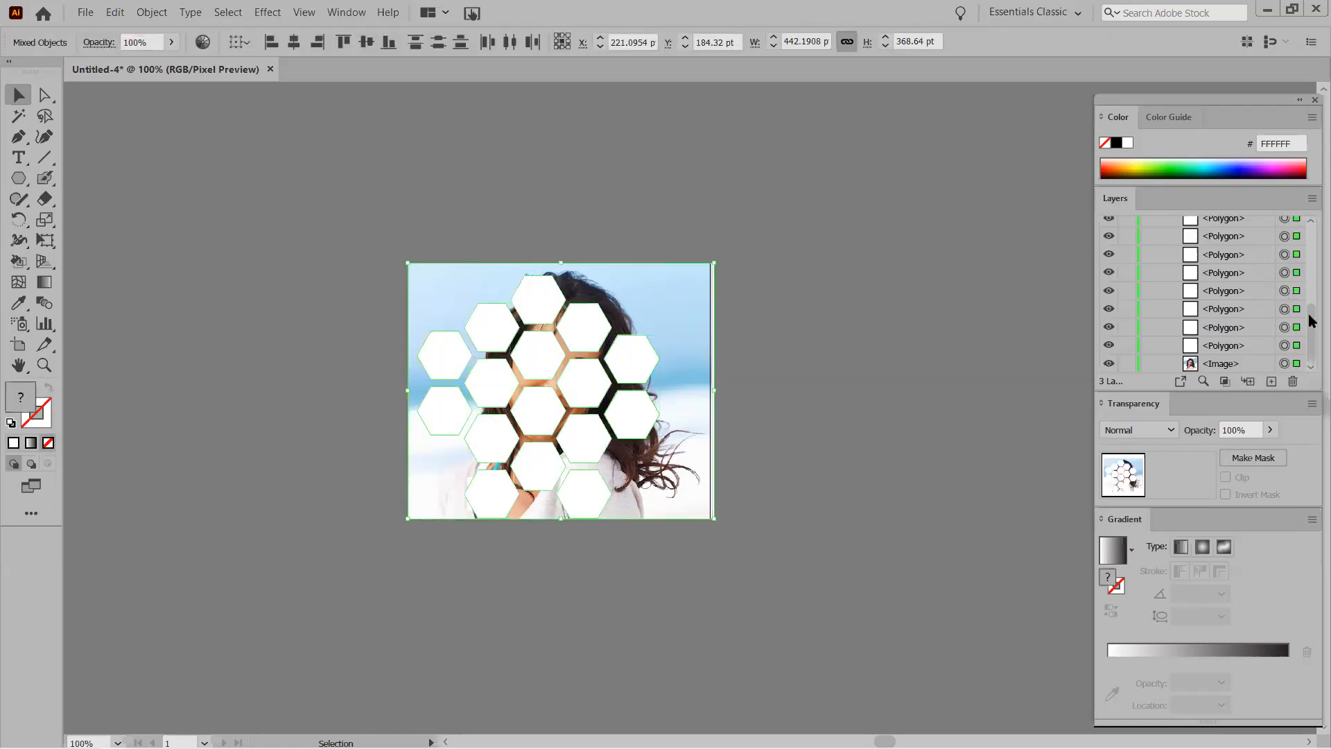
pyautogui.scroll(2, 1302, 302)
pyautogui.moveTo(1313, 306); pyautogui.dragTo(1308, 336)
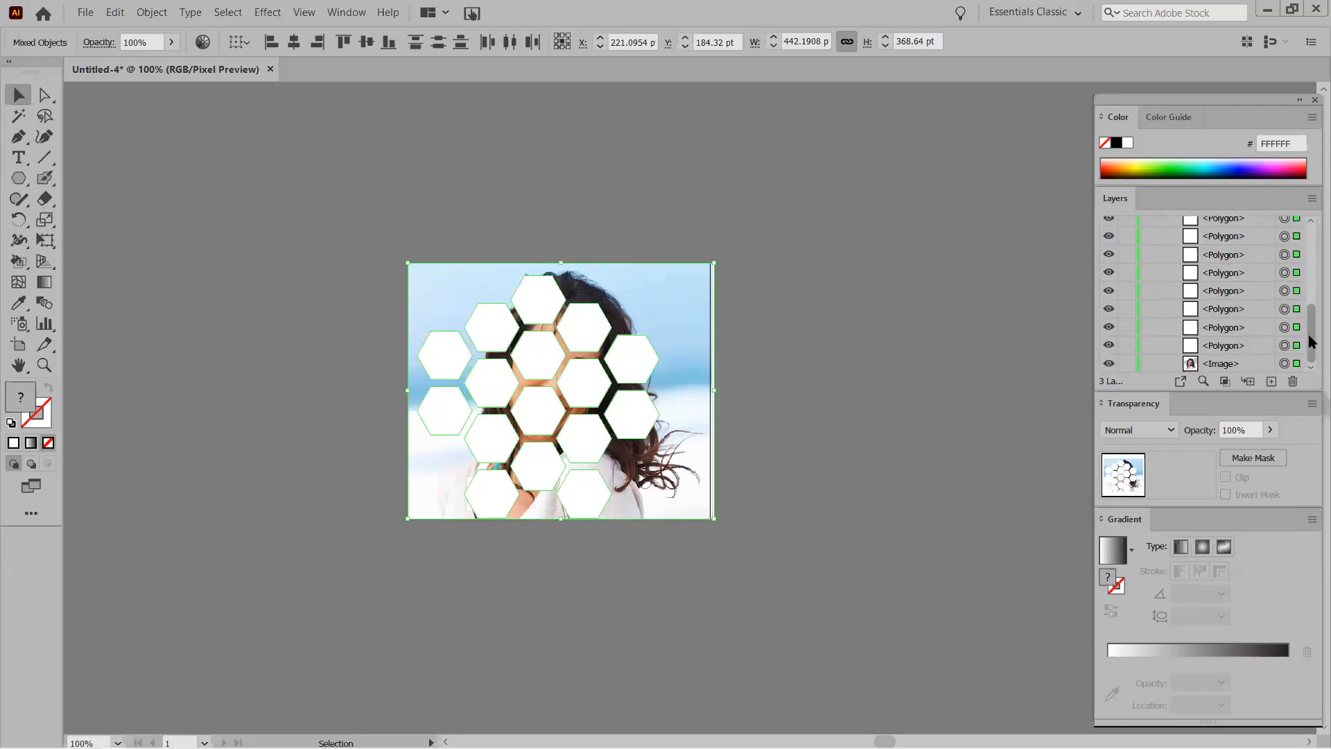
pyautogui.rightClick(491, 336)
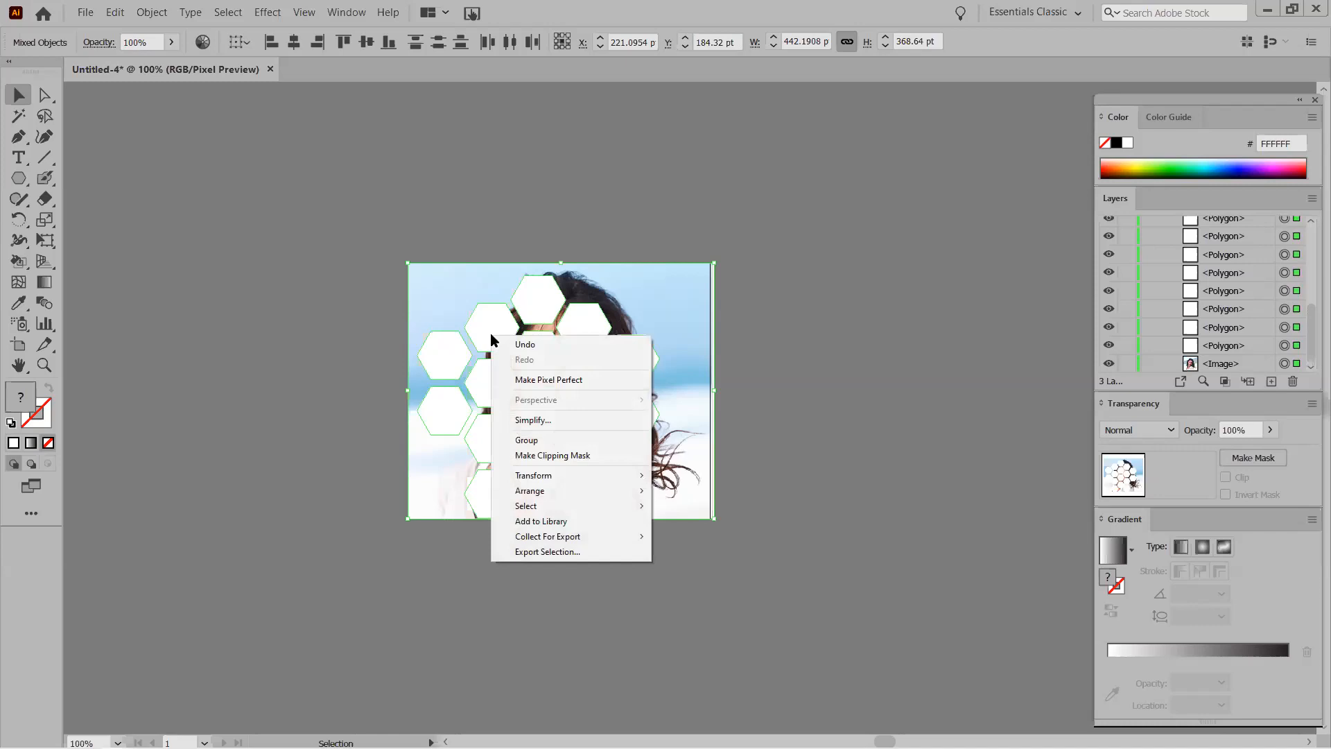
pyautogui.click(537, 456)
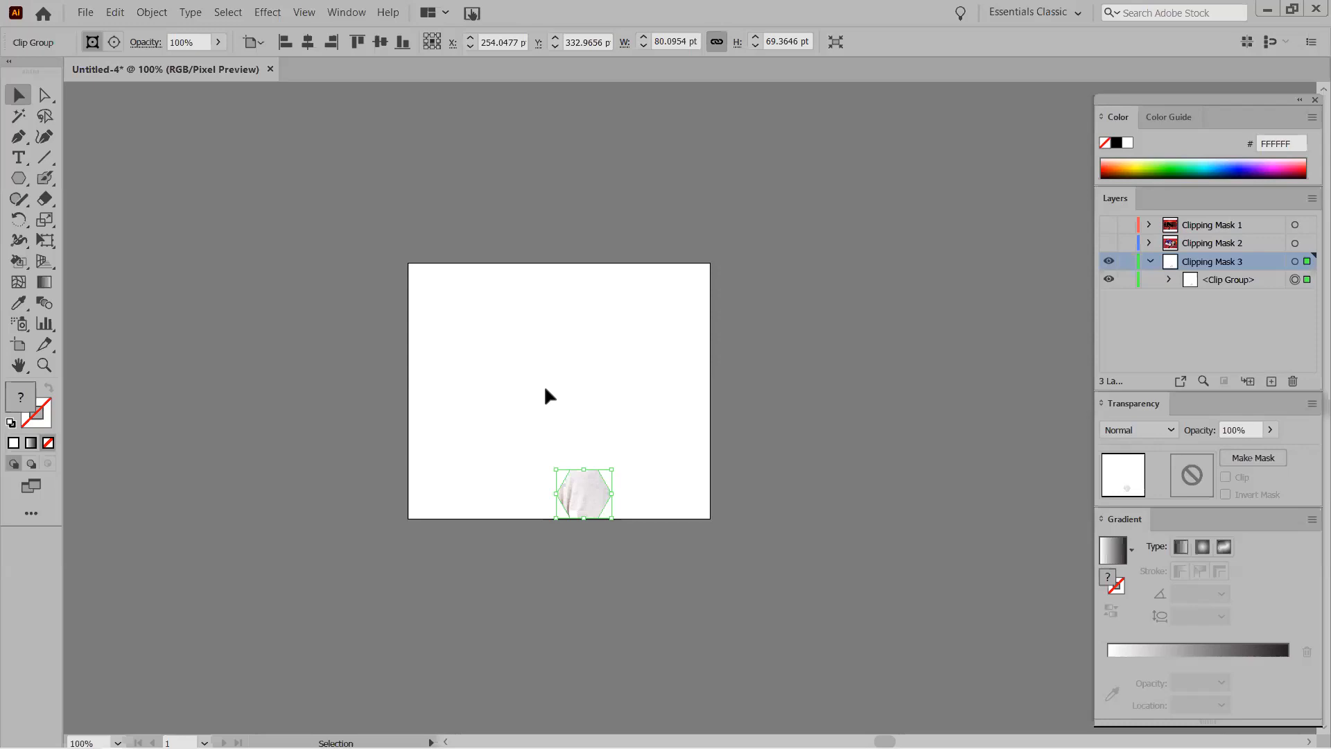
pyautogui.hotkey('ctrl', 'z')
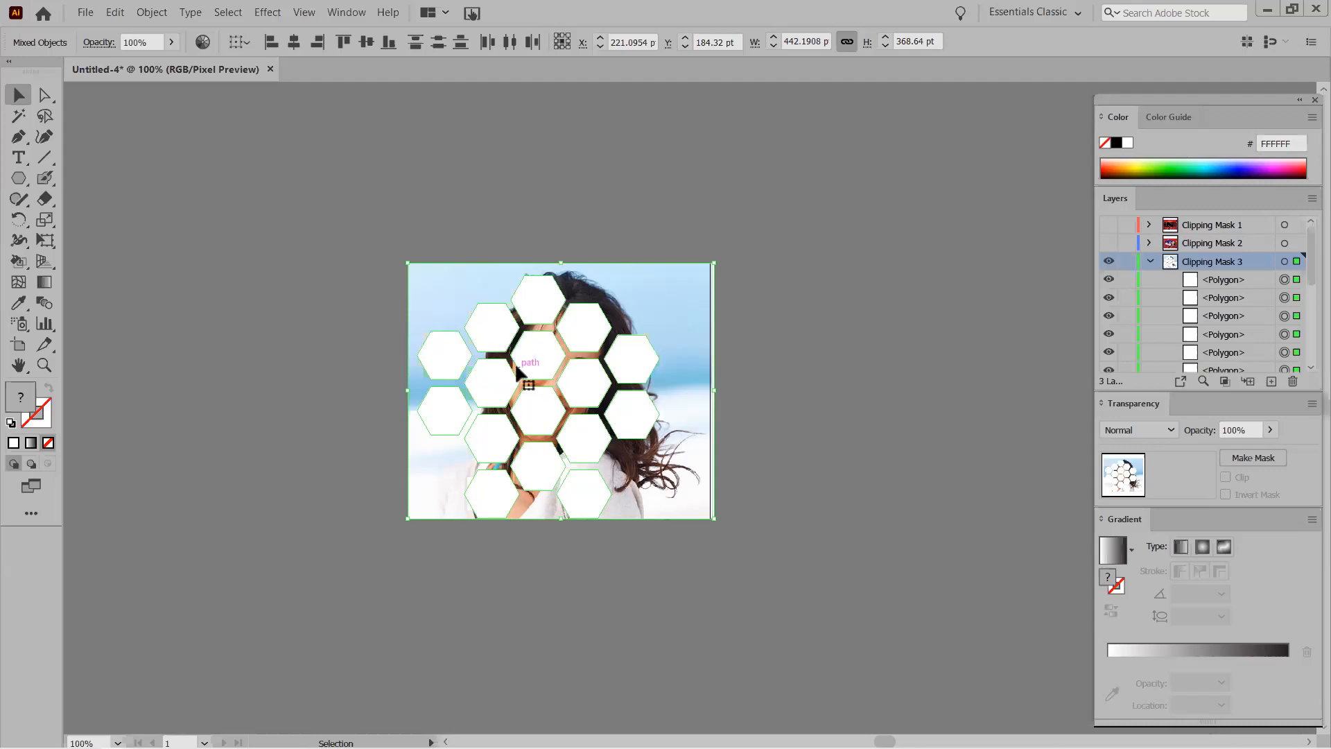
# Enter and exit isolation mode on the hexagons, testing individual hexagon selections.
pyautogui.click(340, 268)
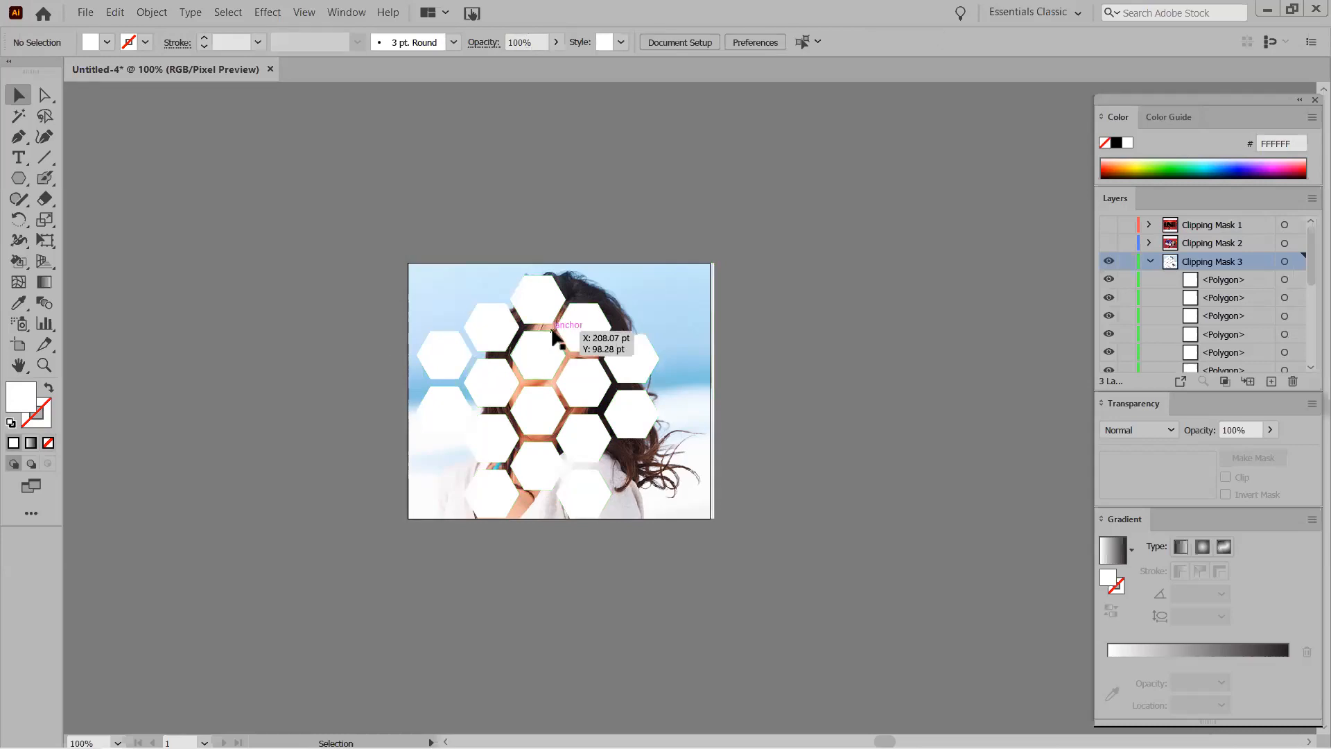
pyautogui.click(533, 297)
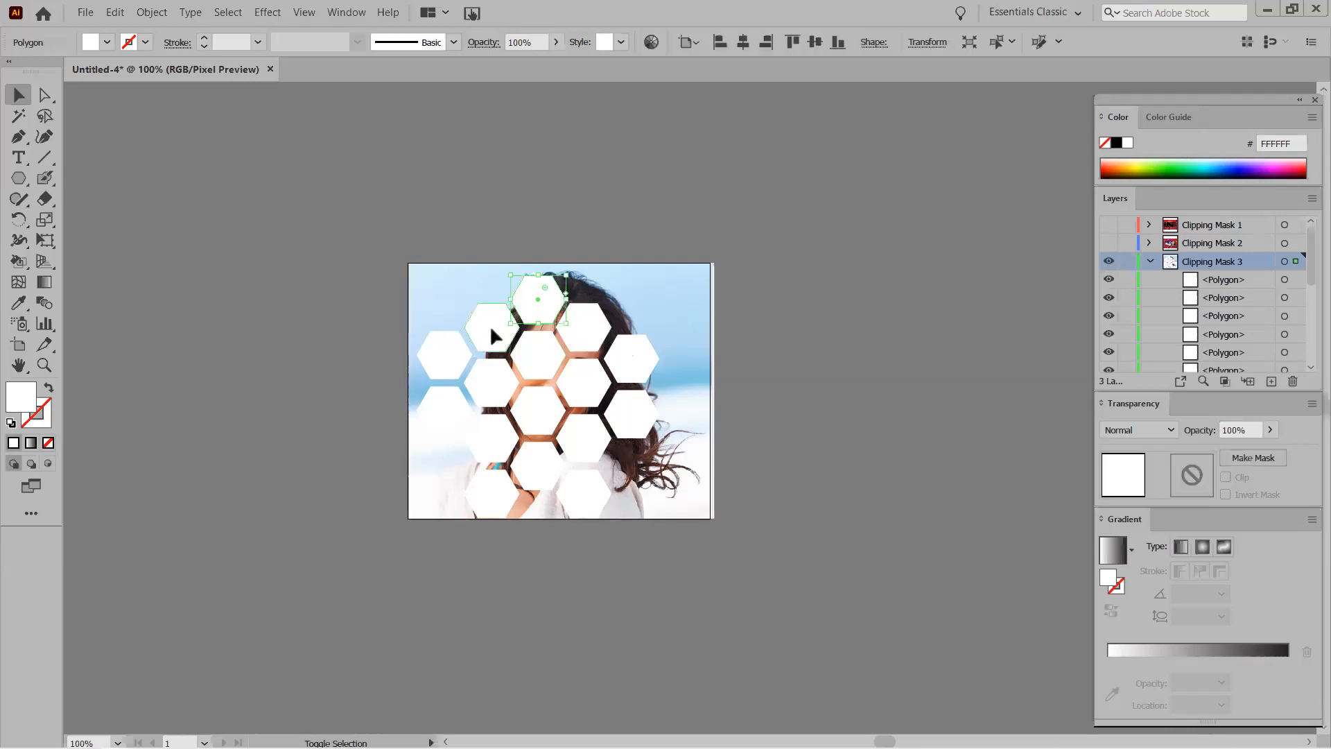
pyautogui.doubleClick(426, 349)
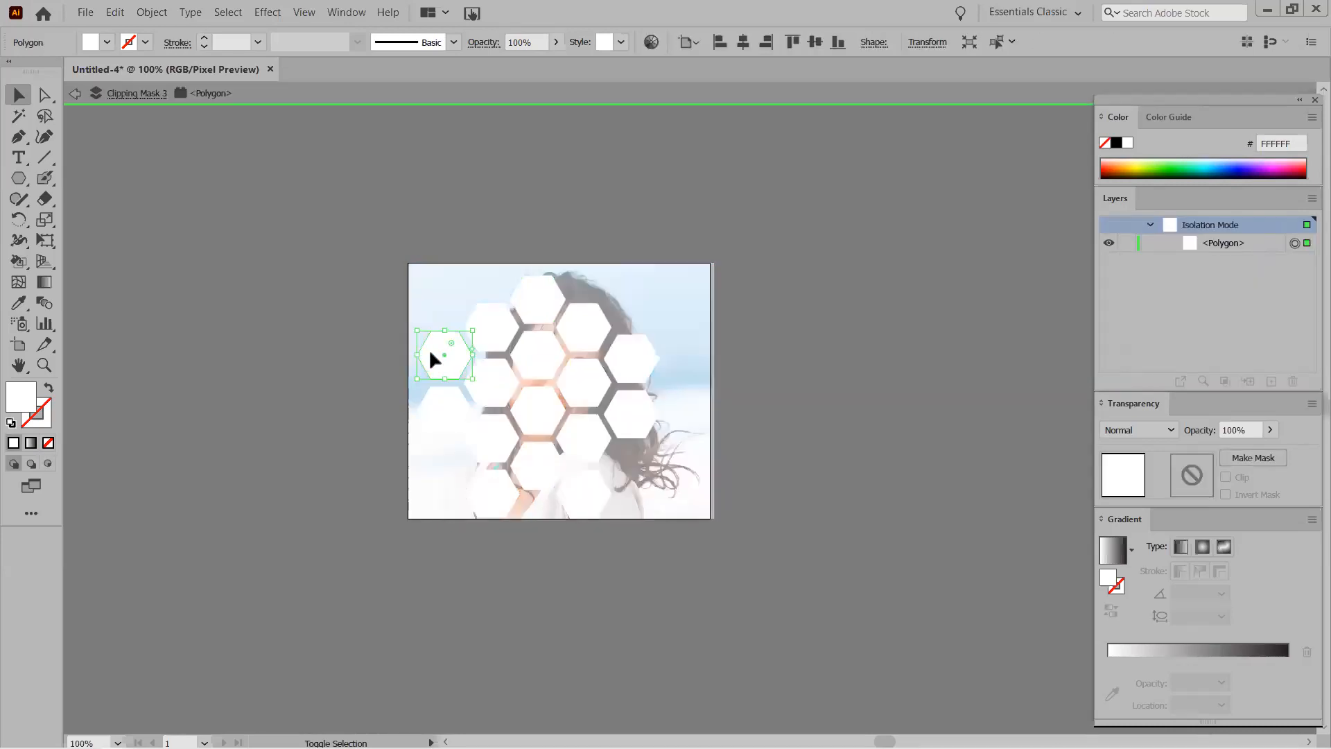
pyautogui.click(75, 93)
pyautogui.click(527, 295)
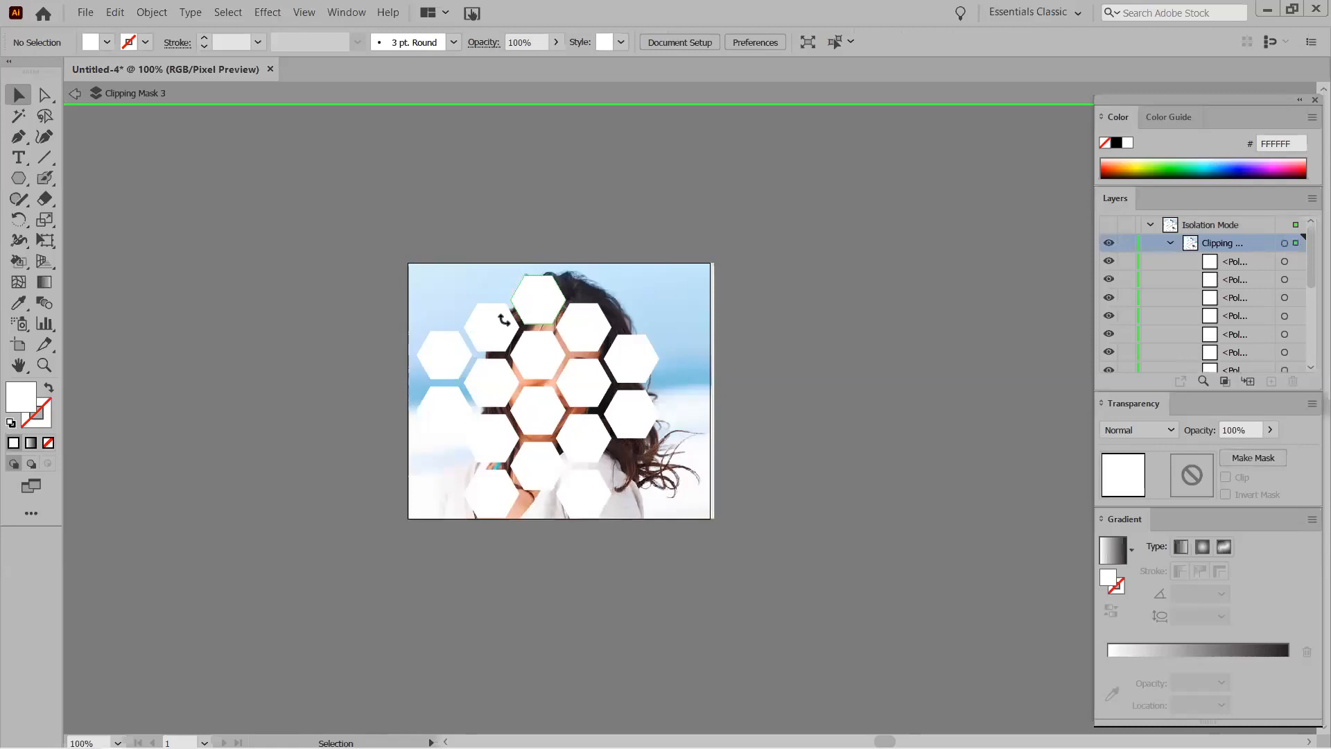
pyautogui.keyDown('shift'); pyautogui.click(491, 322); pyautogui.keyUp('shift')
pyautogui.click(75, 93)
pyautogui.click(73, 88)
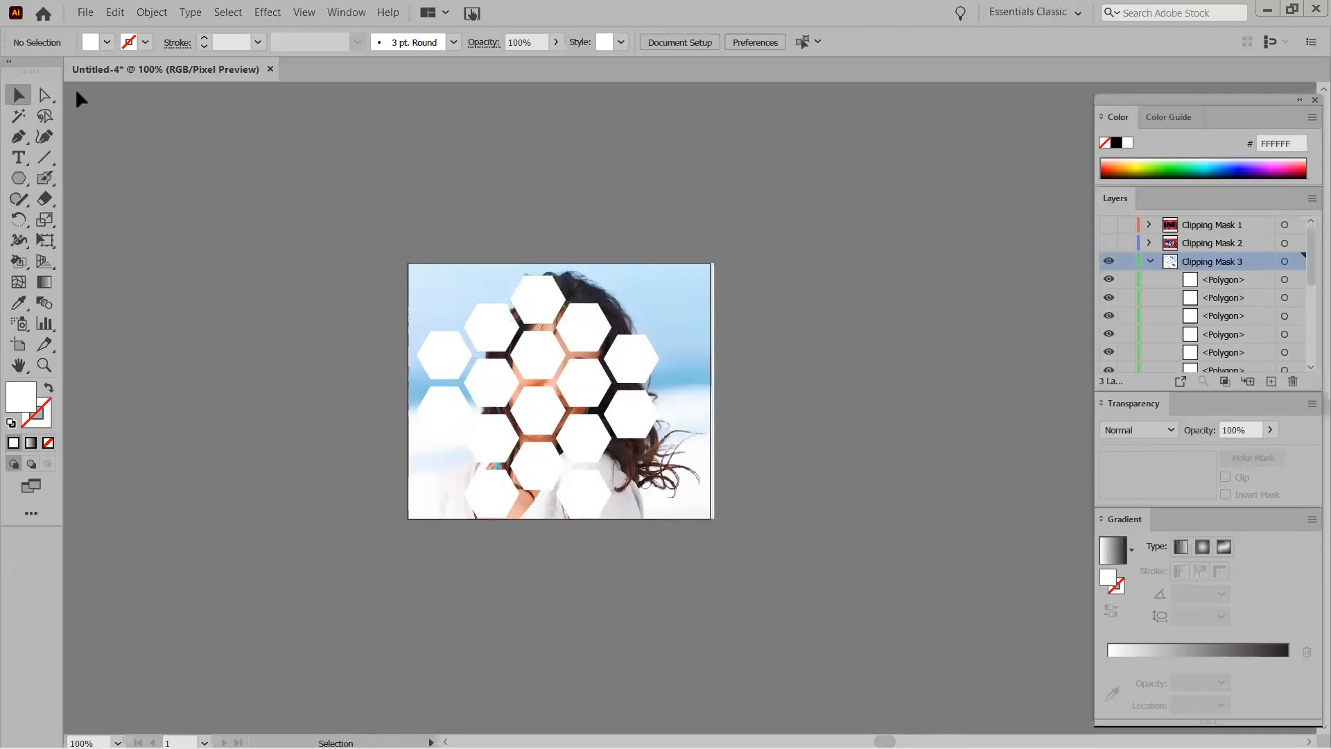
pyautogui.click(530, 289)
pyautogui.keyDown('shift'); pyautogui.click(486, 322); pyautogui.keyUp('shift')
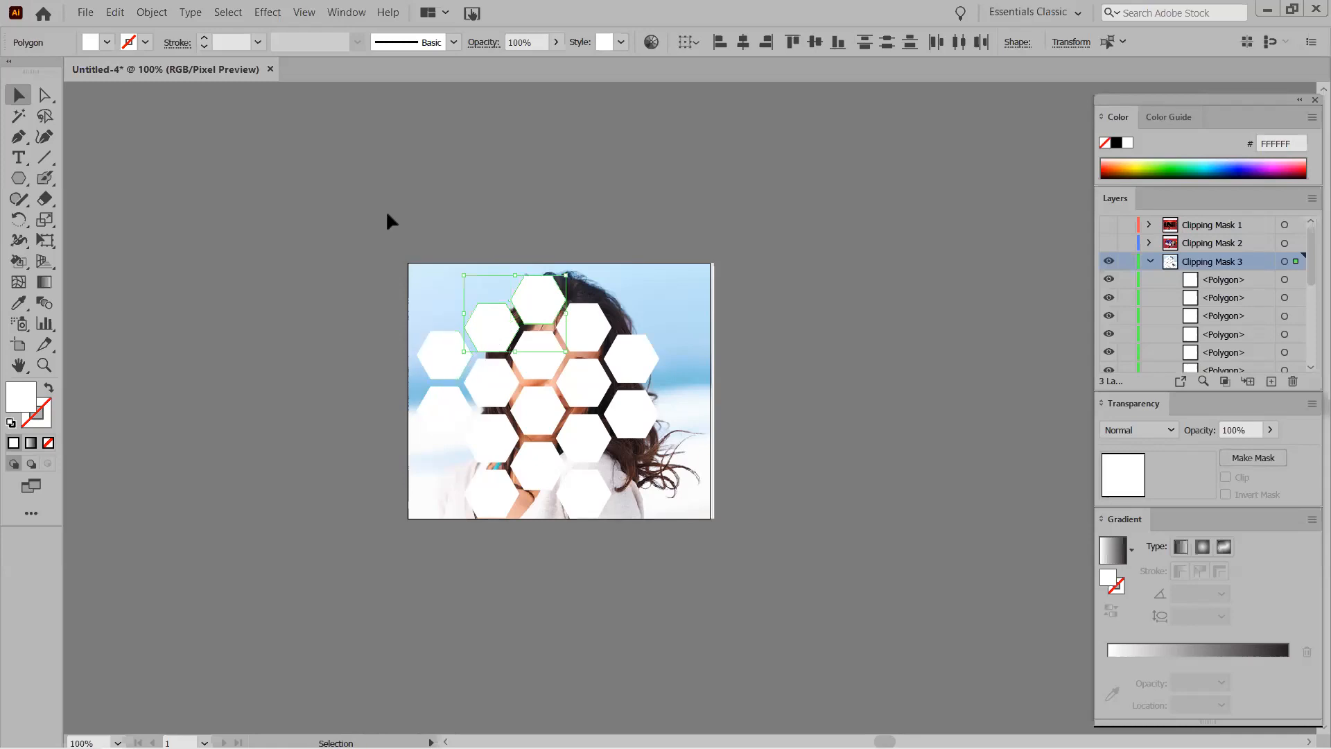
pyautogui.click(350, 218)
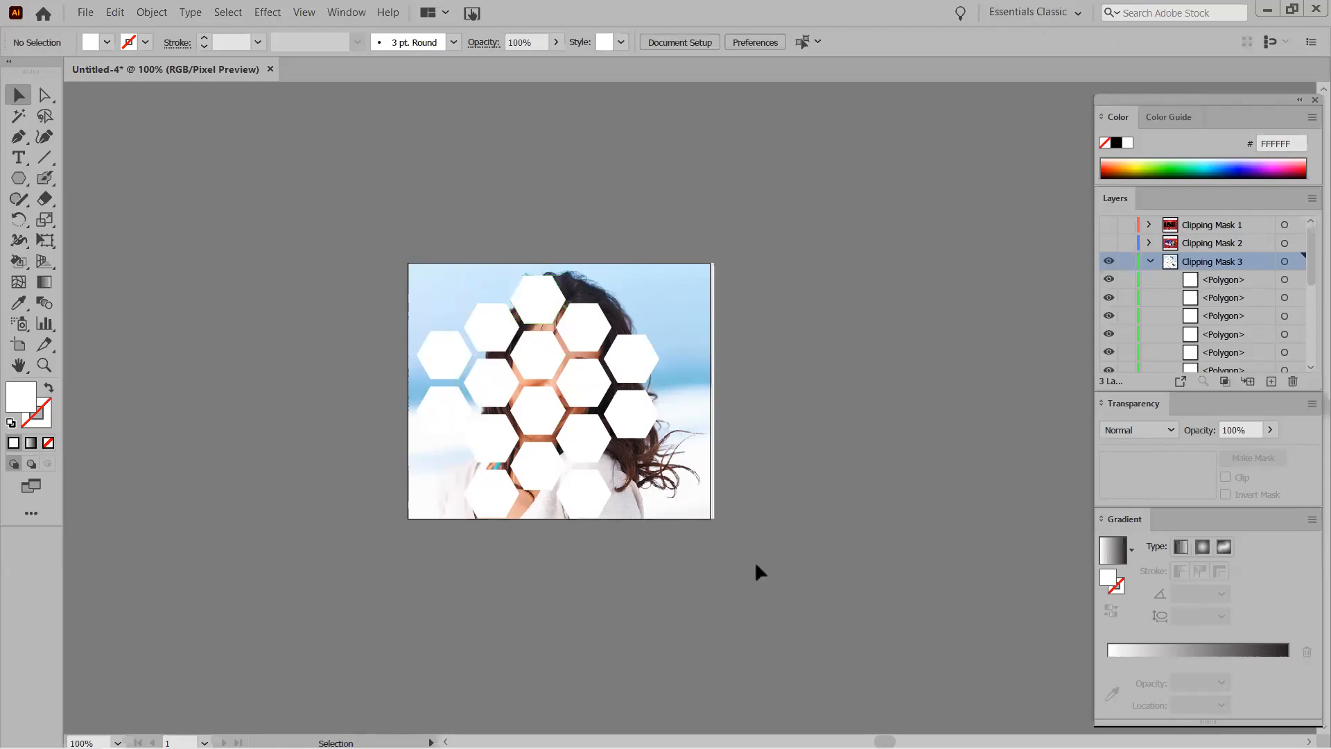
# Marquee-select all the artwork, then deselect the photo so only the hexagons remain selected.
pyautogui.hotkey('ctrl', 'a')
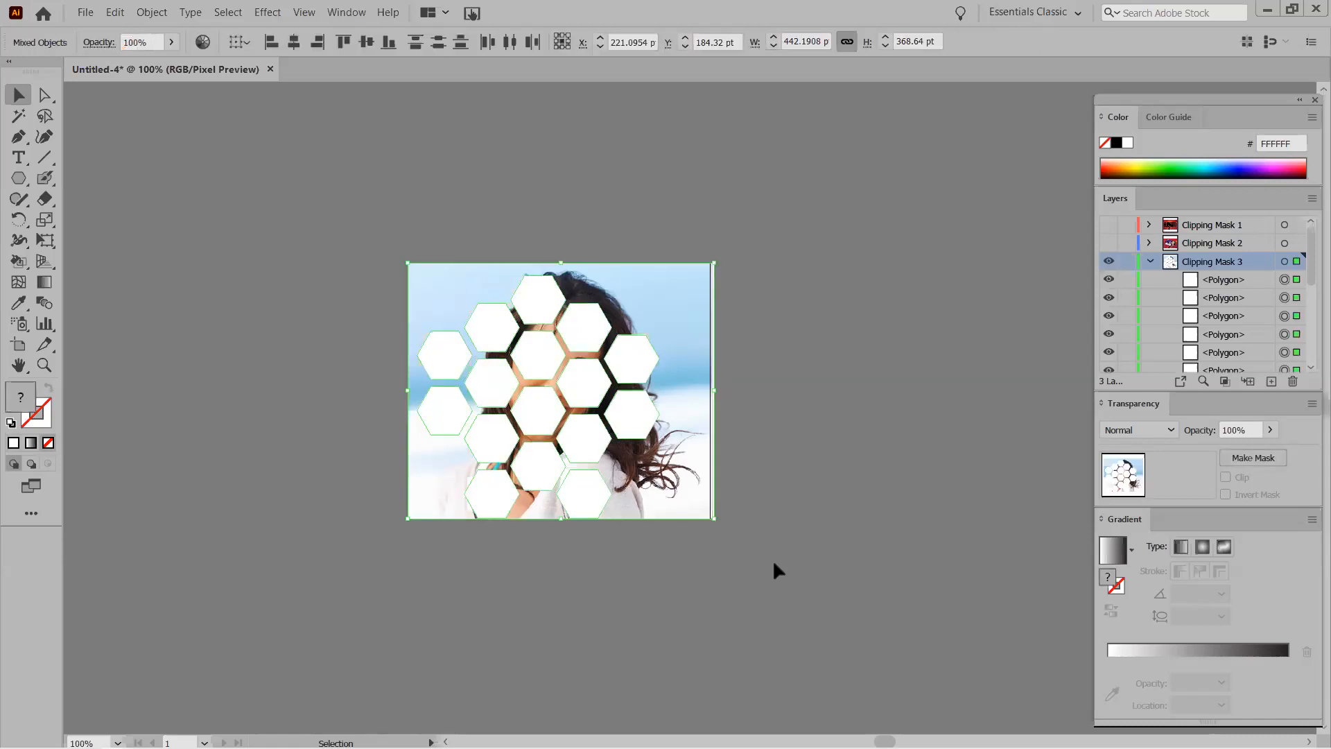
pyautogui.doubleClick(428, 281)
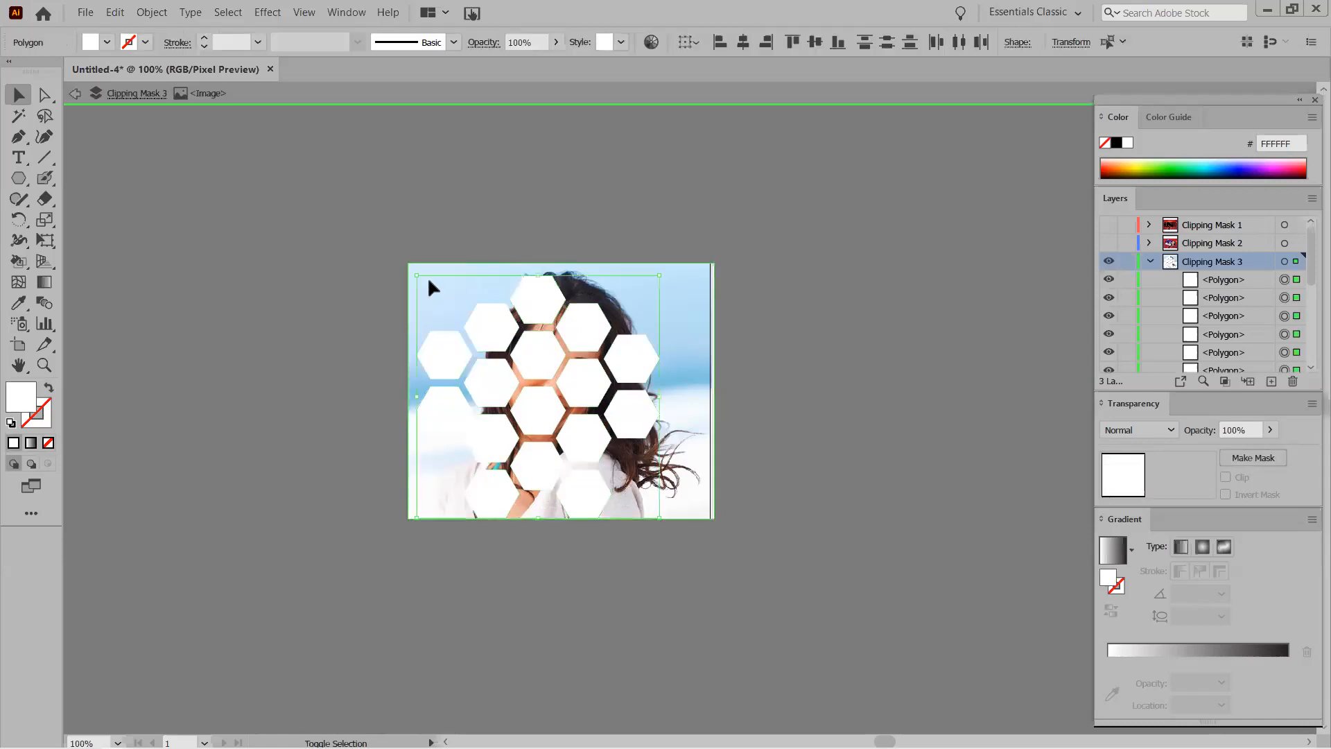
pyautogui.click(73, 95)
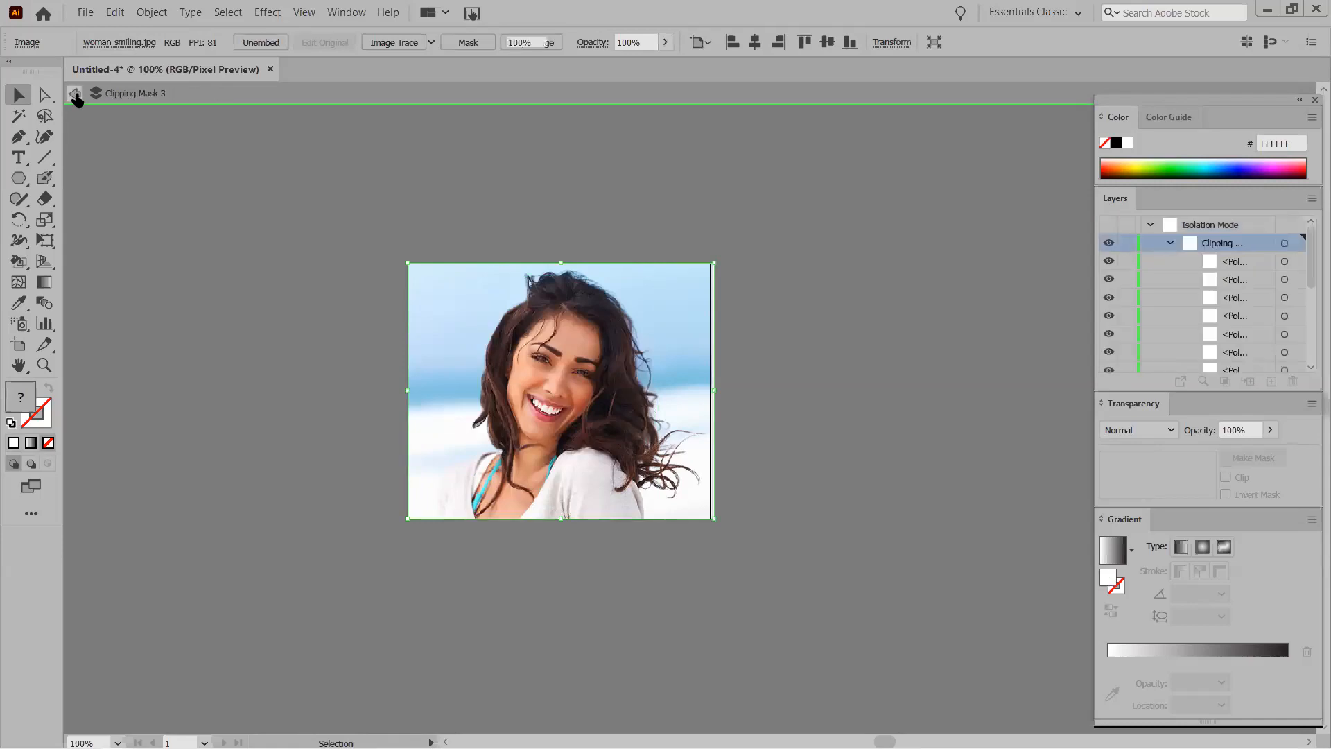
pyautogui.click(75, 95)
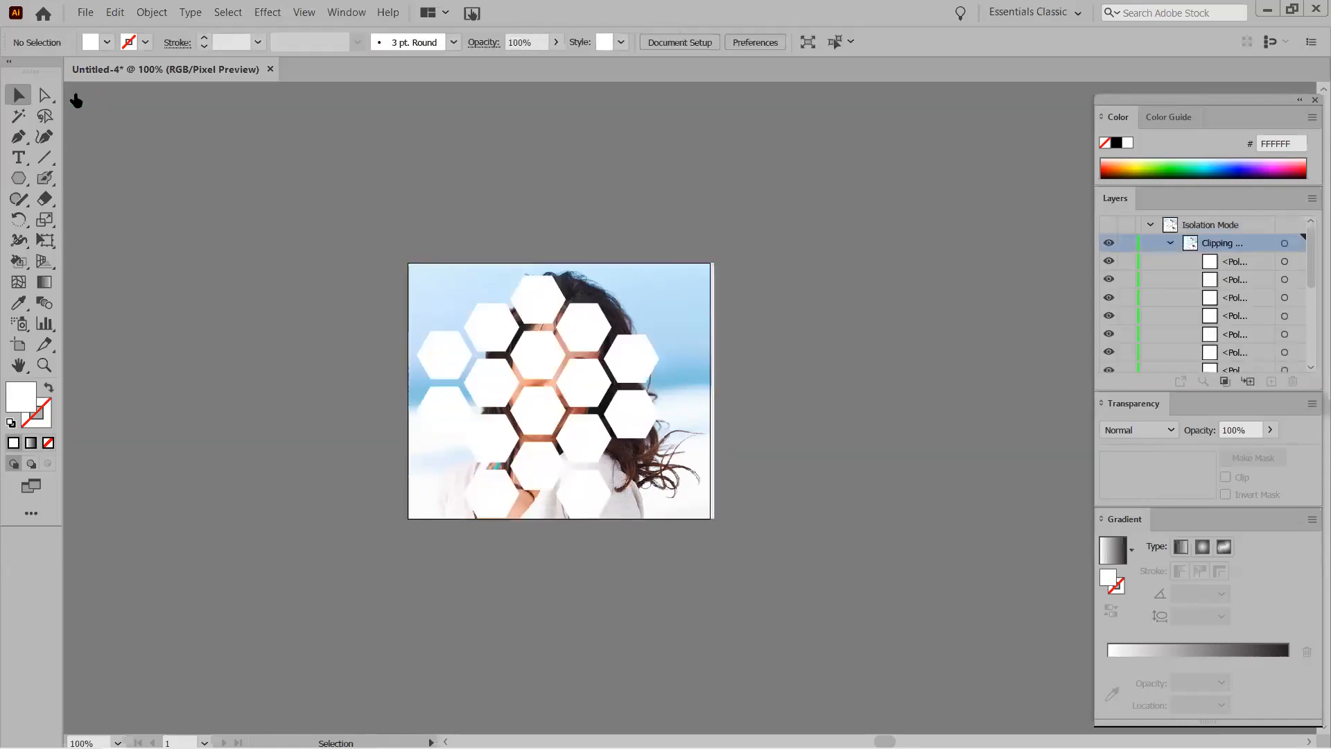
pyautogui.moveTo(361, 221); pyautogui.dragTo(759, 580)
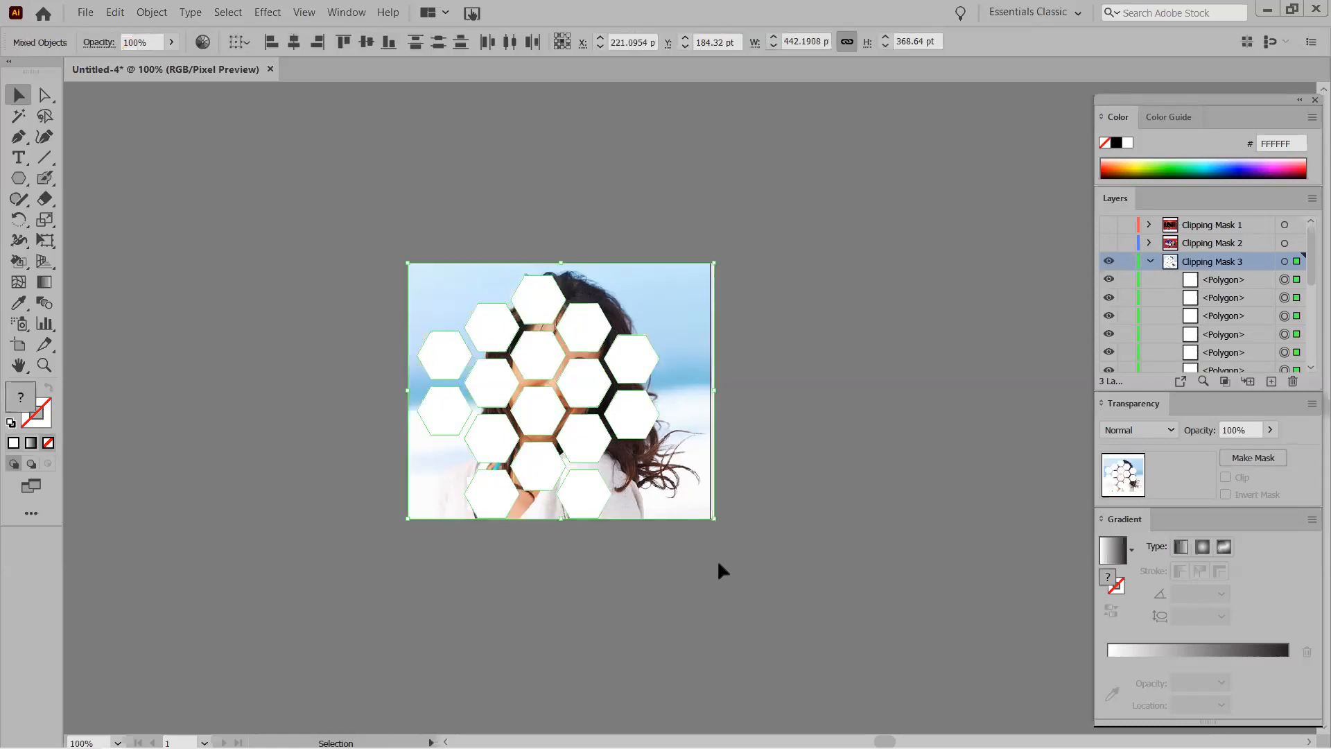
pyautogui.moveTo(1312, 288); pyautogui.dragTo(1311, 394)
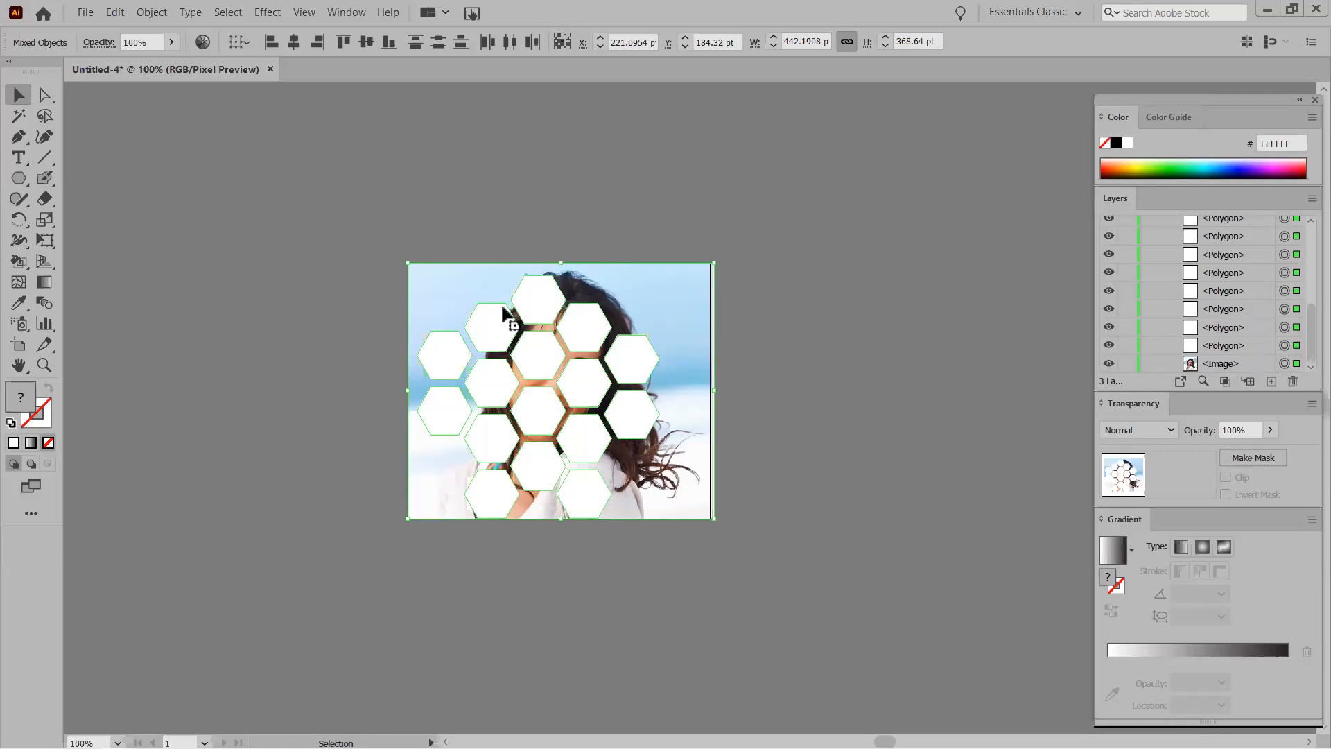
pyautogui.keyDown('shift'); pyautogui.click(415, 272); pyautogui.keyUp('shift')
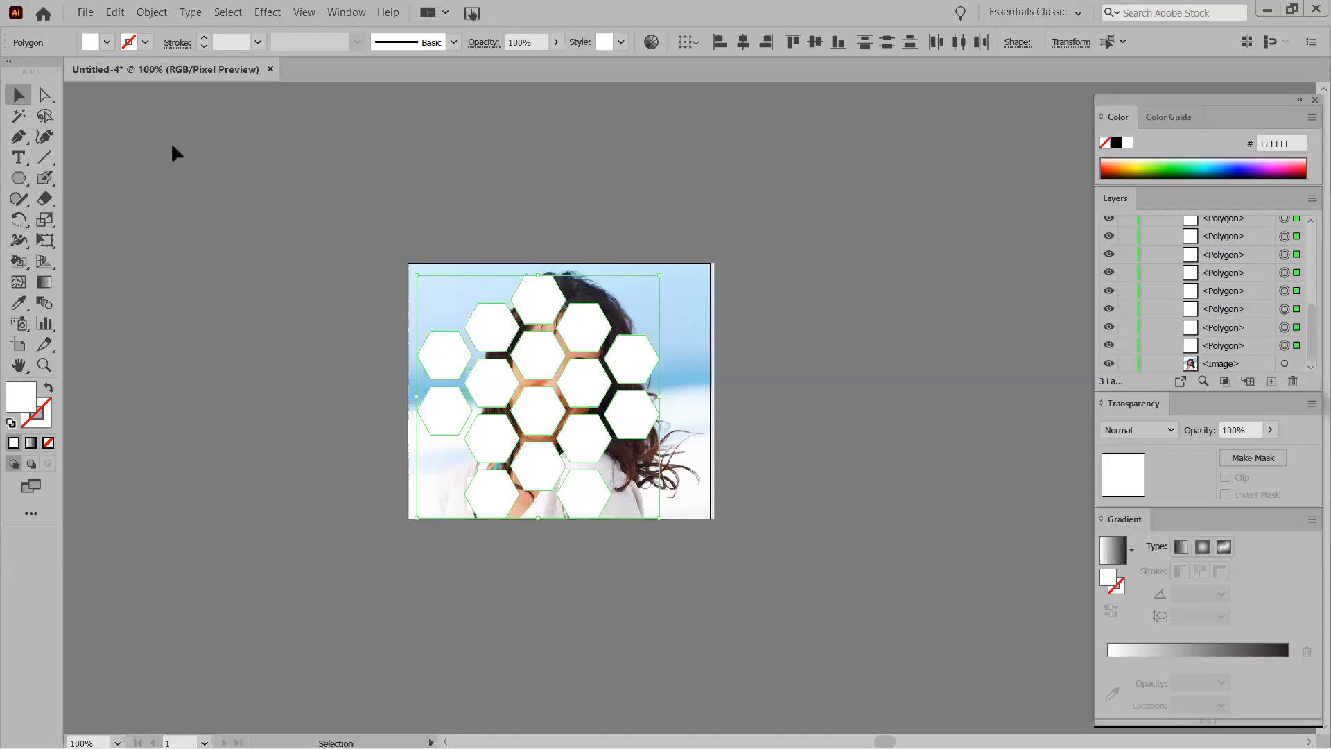
pyautogui.click(150, 13)
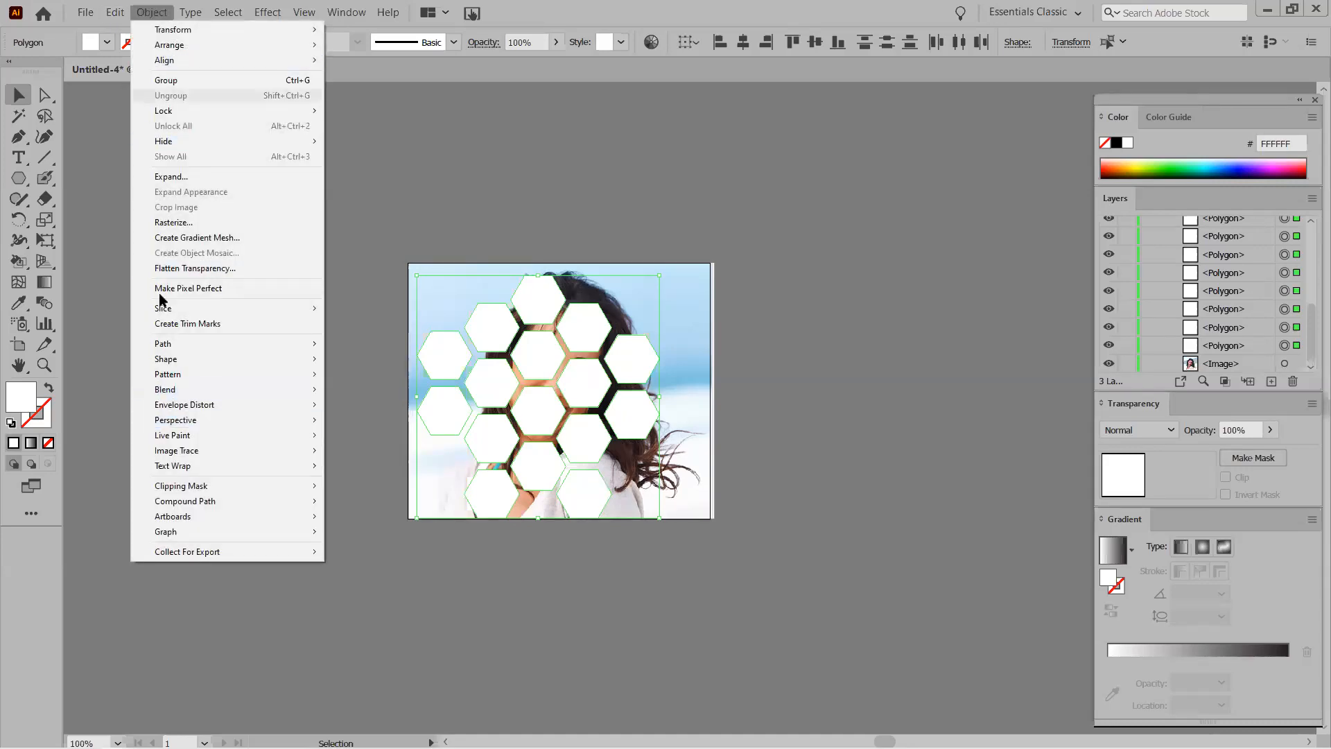
pyautogui.moveTo(198, 492)
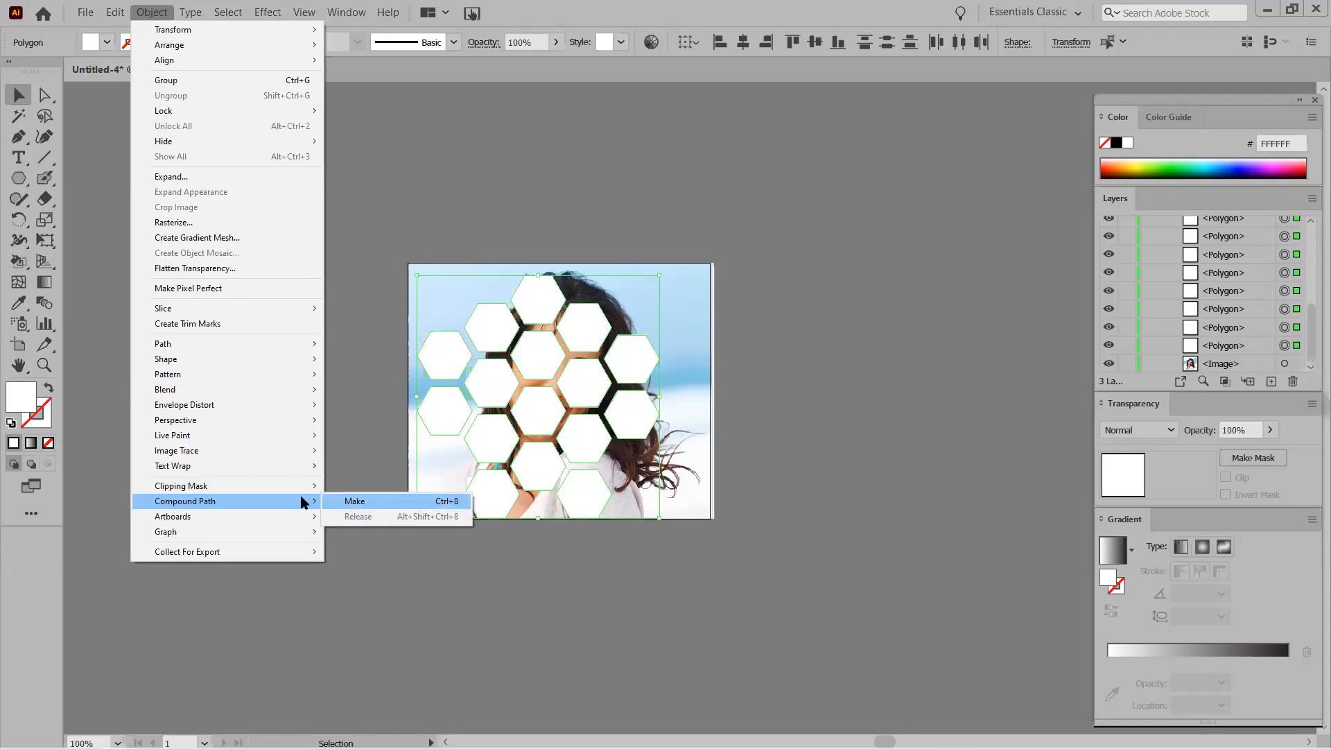
pyautogui.click(384, 173)
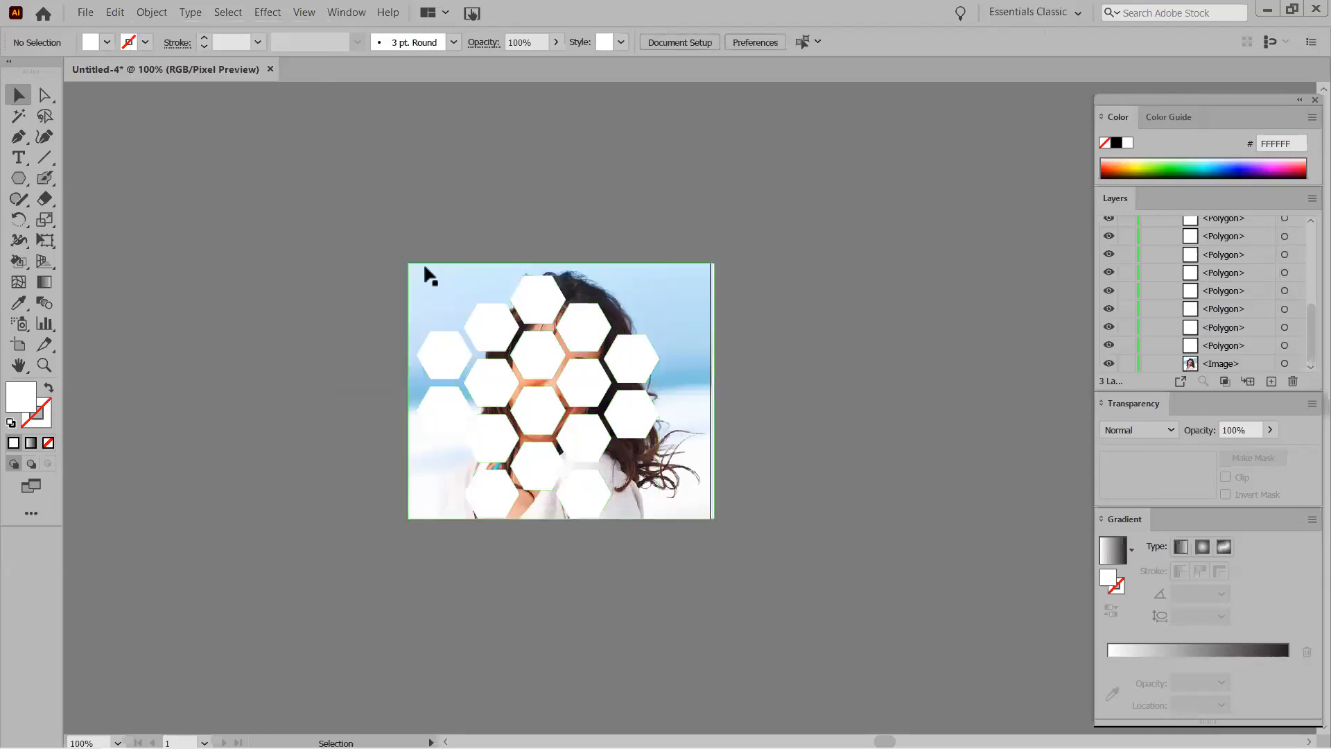
pyautogui.hotkey('ctrl', 'a')
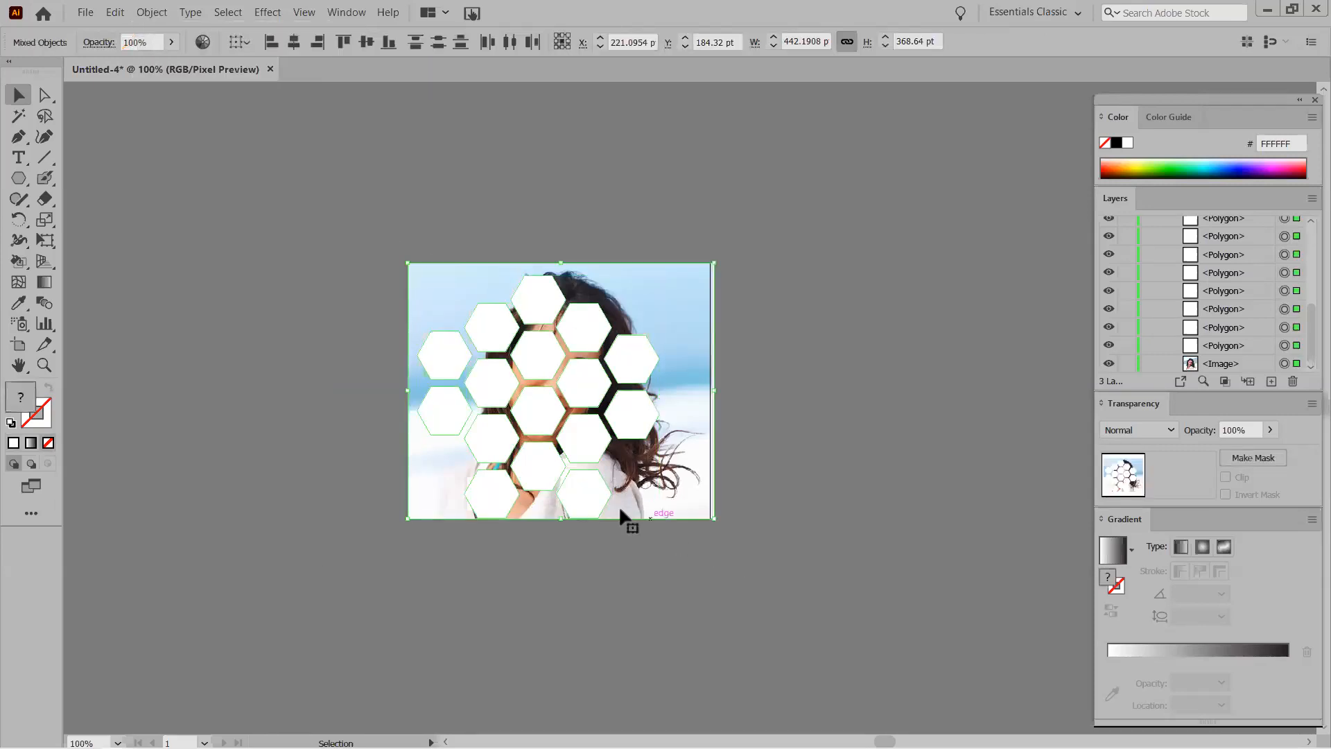
# Combine the selected hexagons into one compound path, then select it together with the photo.
pyautogui.keyDown('shift'); pyautogui.click(413, 271); pyautogui.keyUp('shift')
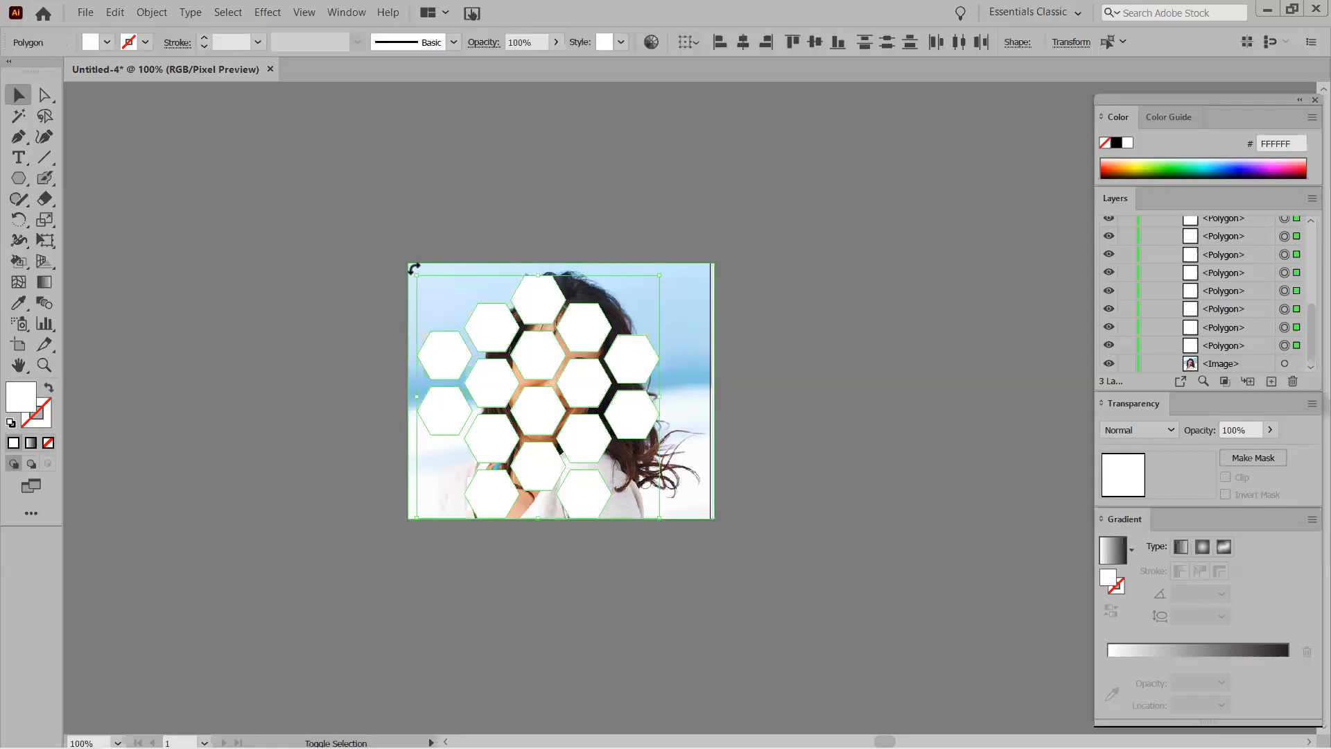
pyautogui.rightClick(527, 351)
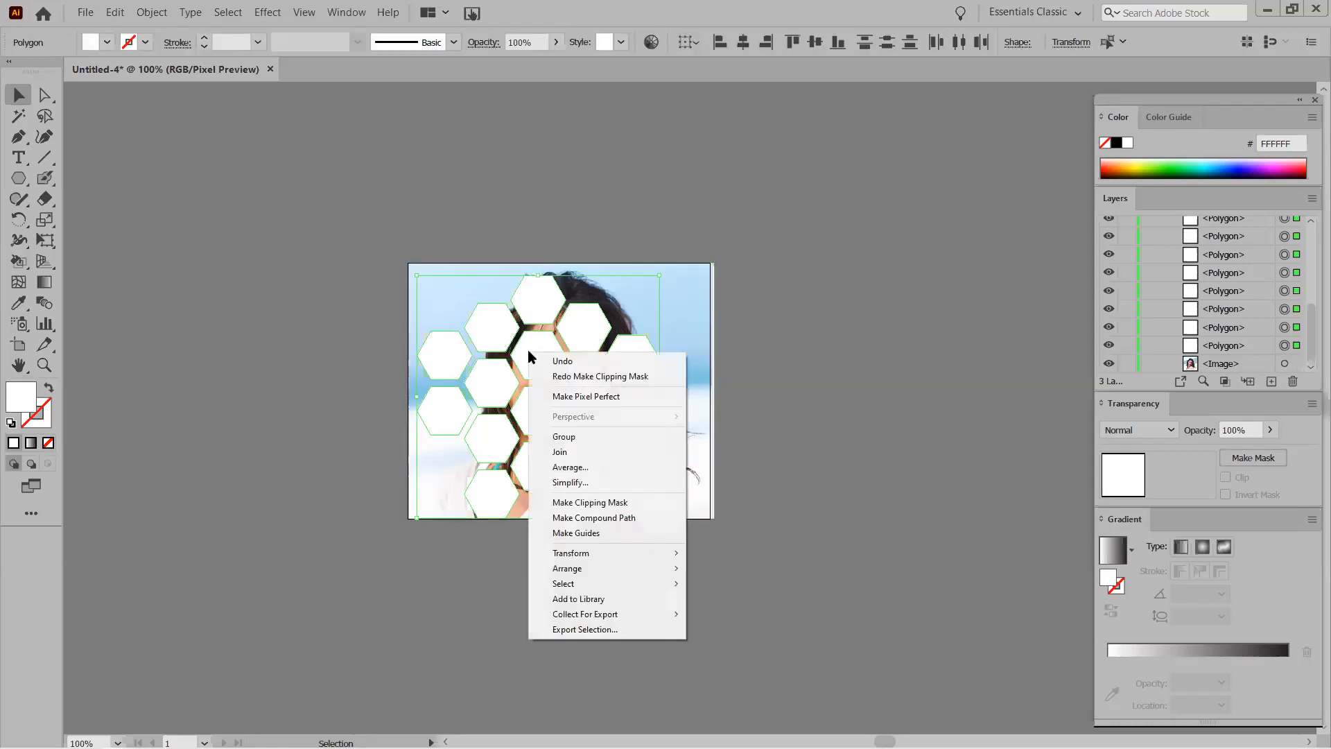
pyautogui.click(617, 520)
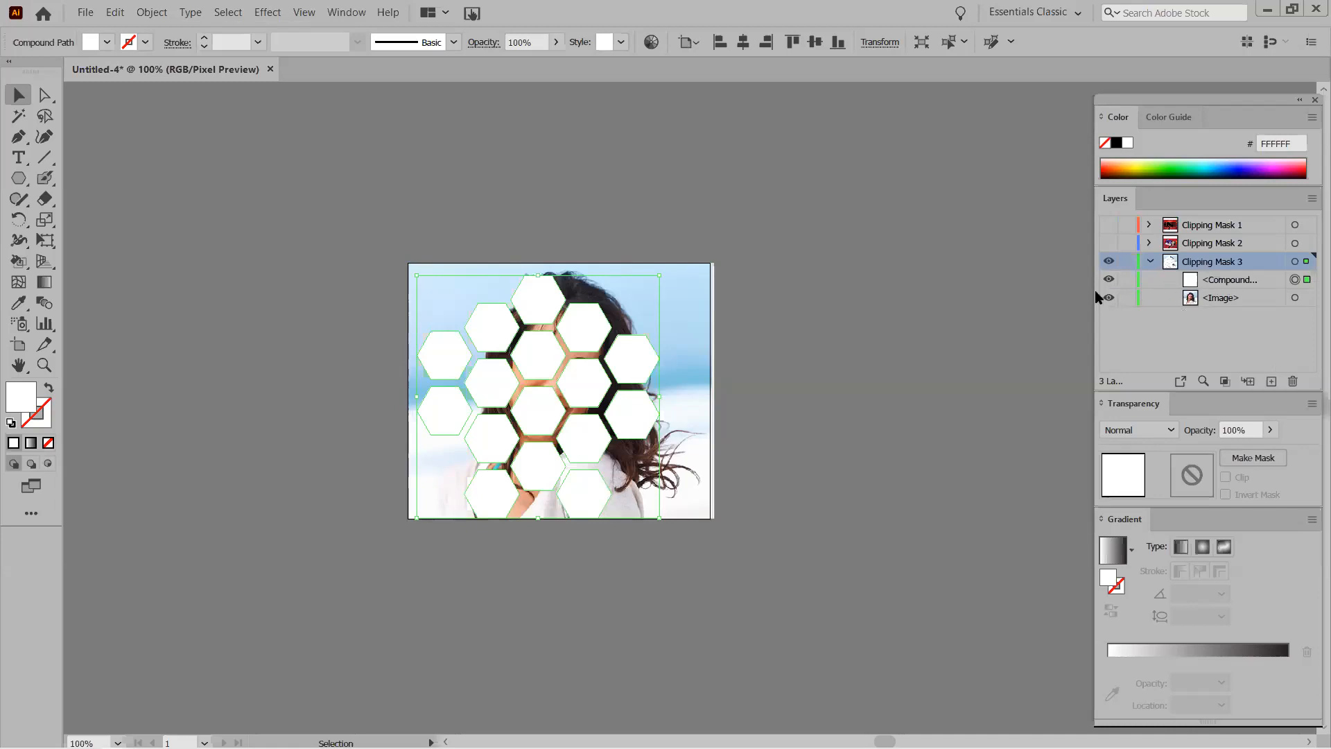
pyautogui.moveTo(1096, 291); pyautogui.dragTo(902, 294)
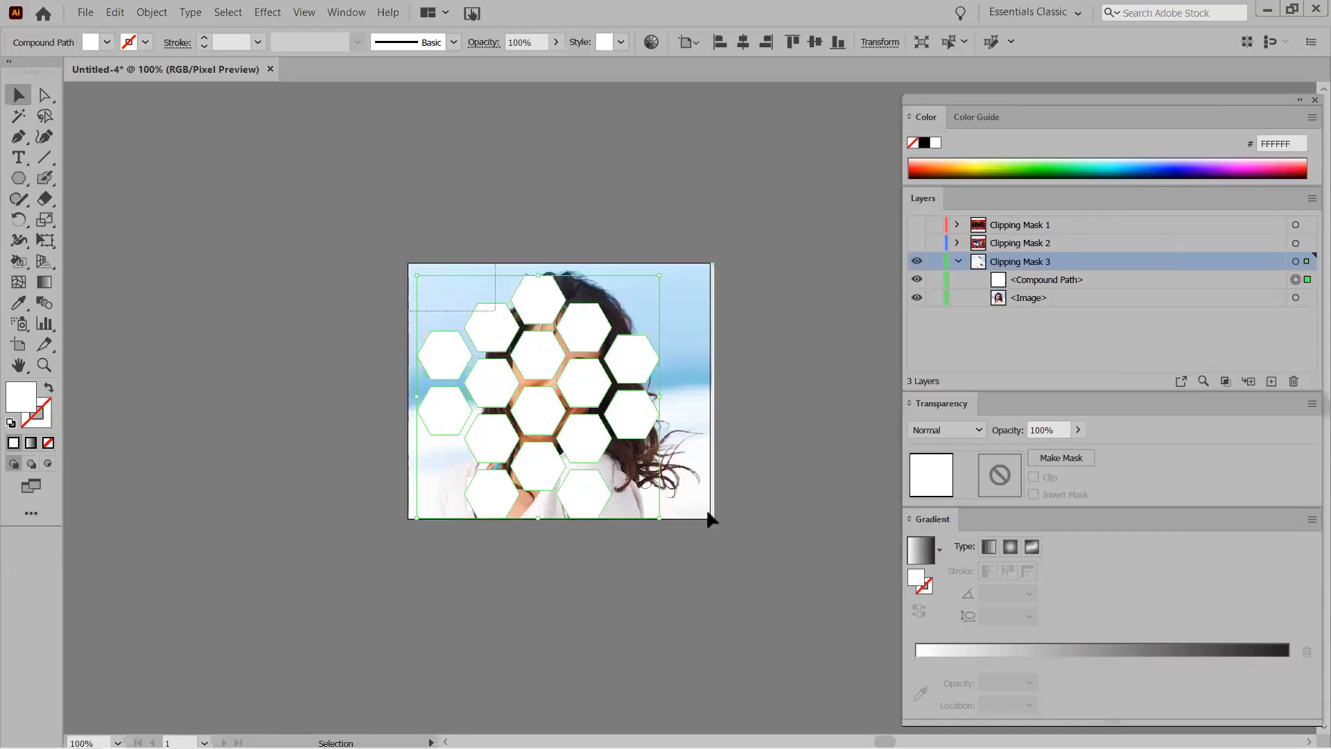
pyautogui.hotkey('ctrl', 'a')
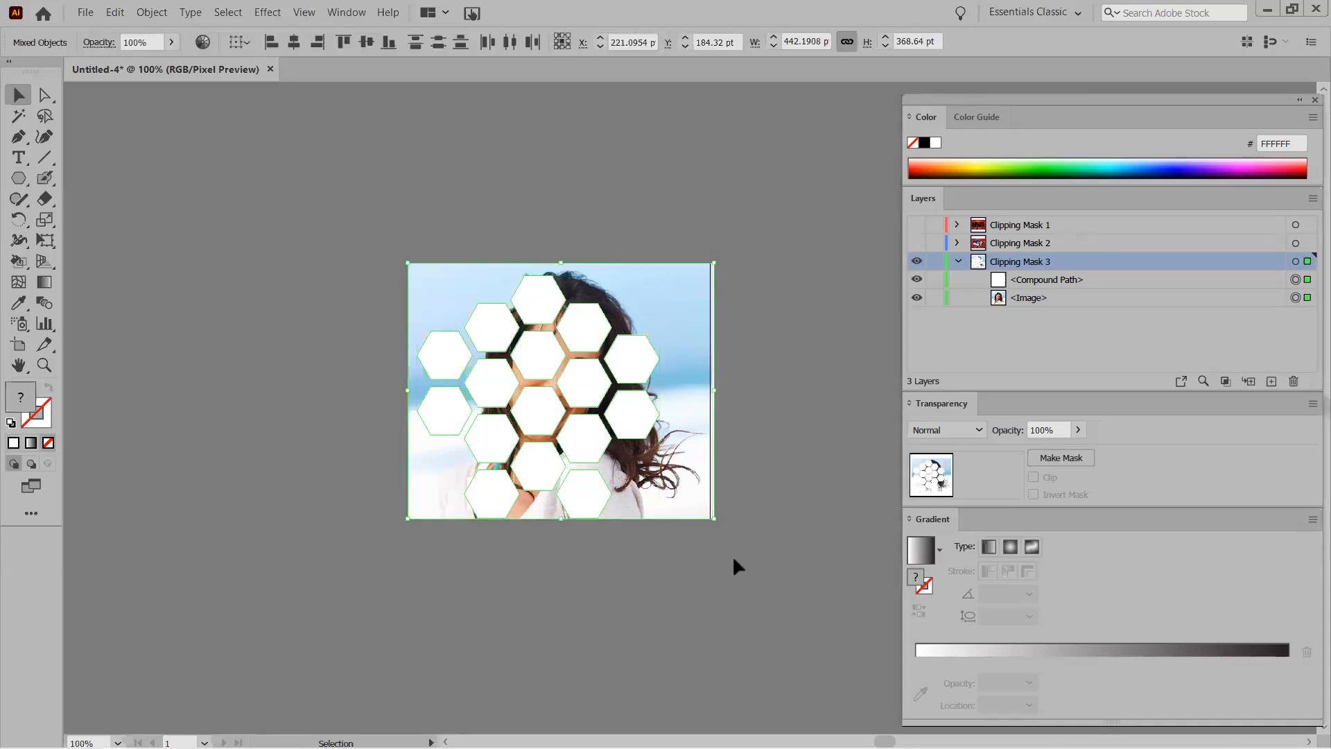
# Apply Make Clipping Mask to the hexagon compound path and photo.
pyautogui.rightClick(537, 354)
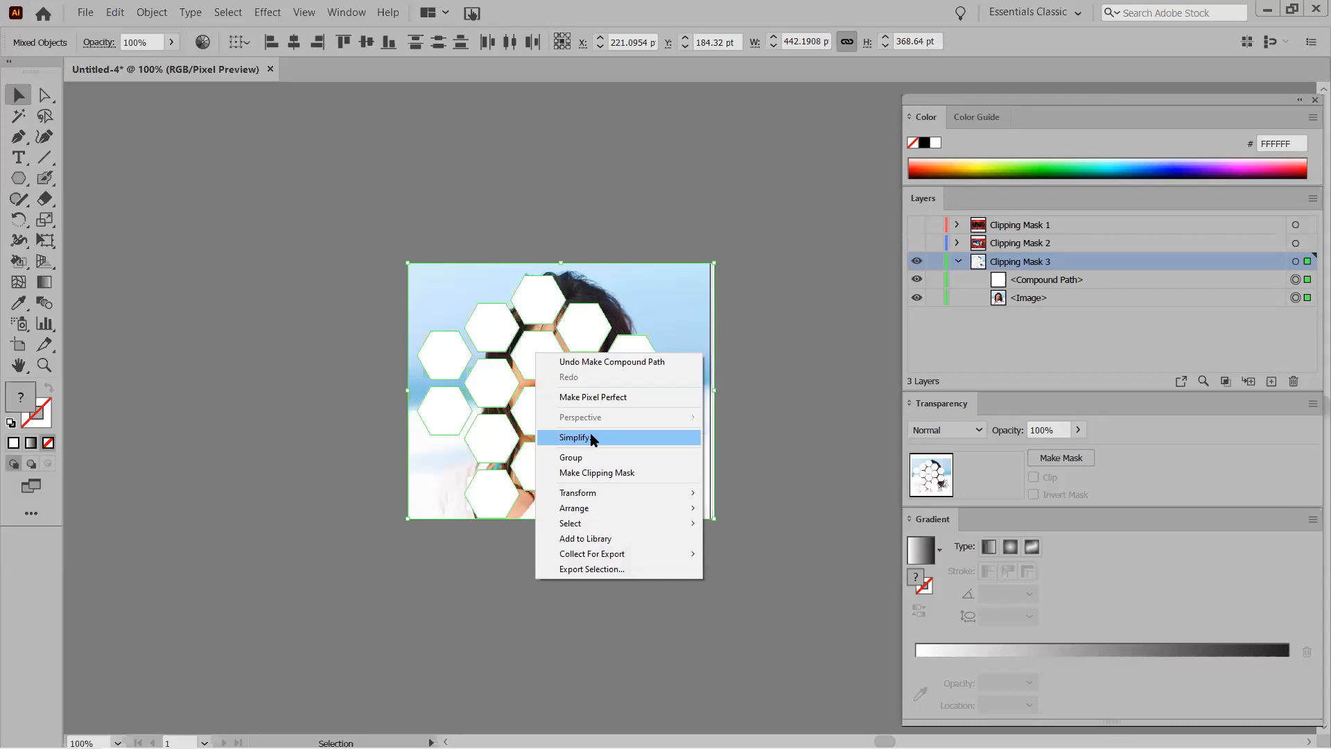
pyautogui.click(595, 475)
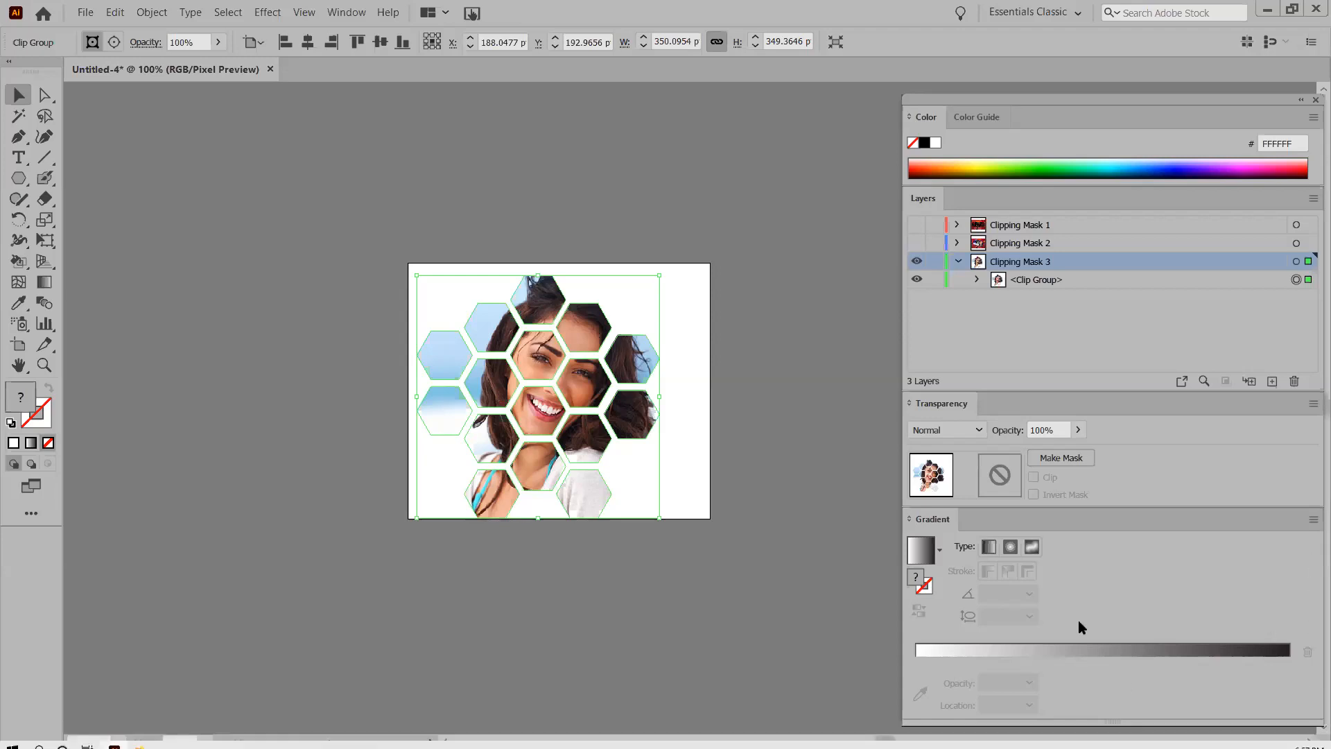
# Release the hexagon clipping mask and delete the hexagon compound path in the Layers panel.
pyautogui.click(916, 279)
pyautogui.click(917, 280)
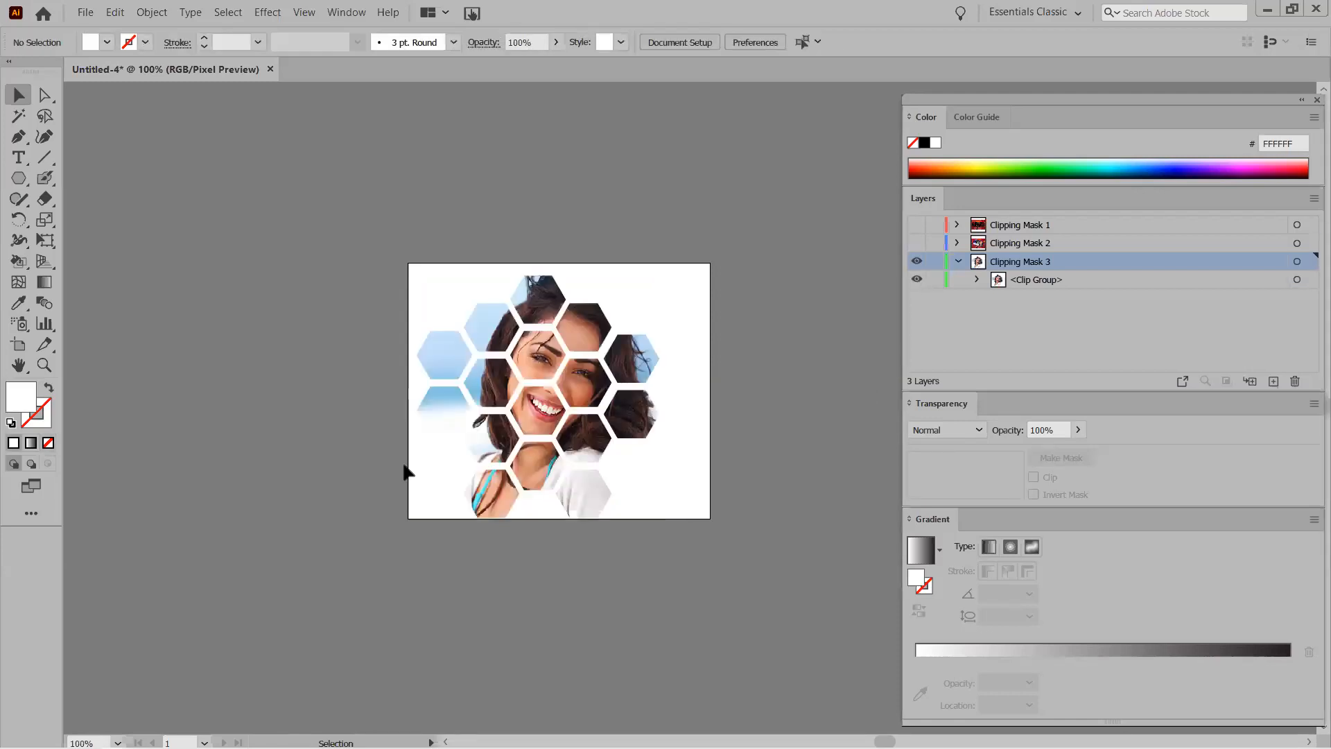
pyautogui.rightClick(537, 359)
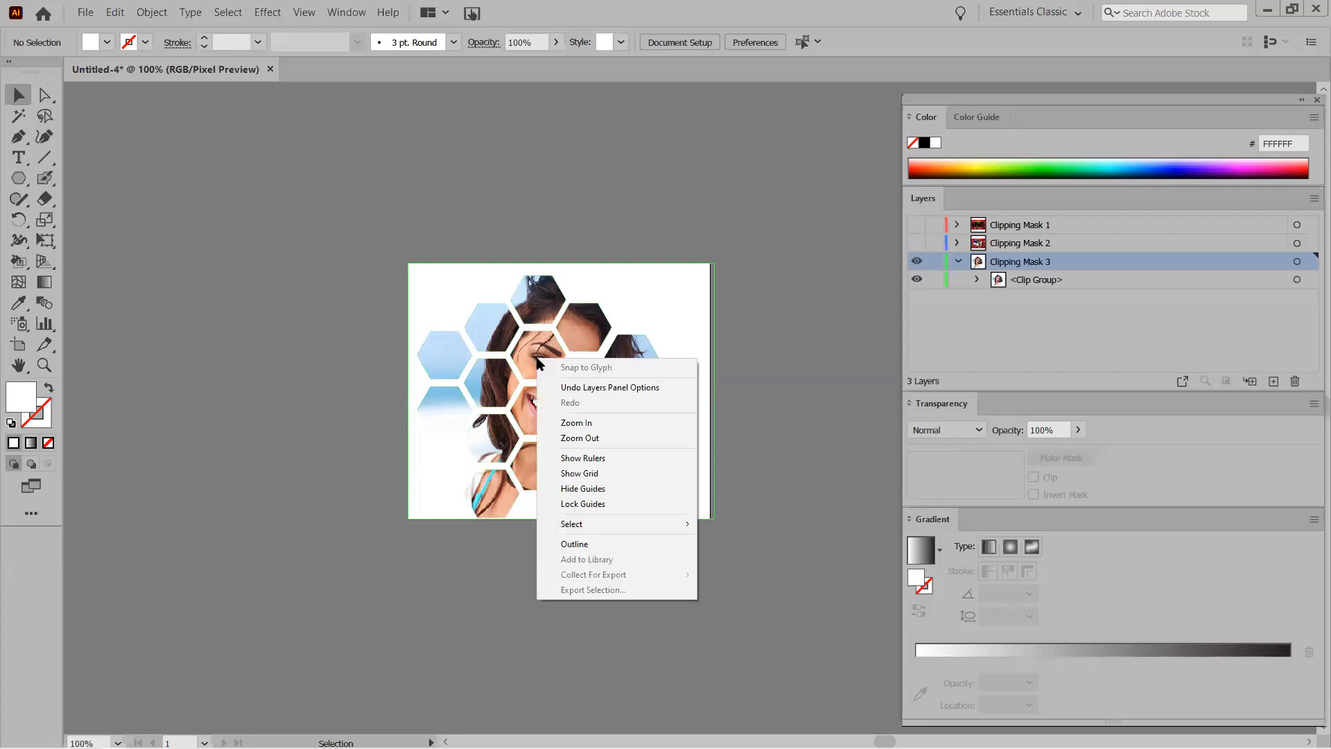
pyautogui.click(499, 324)
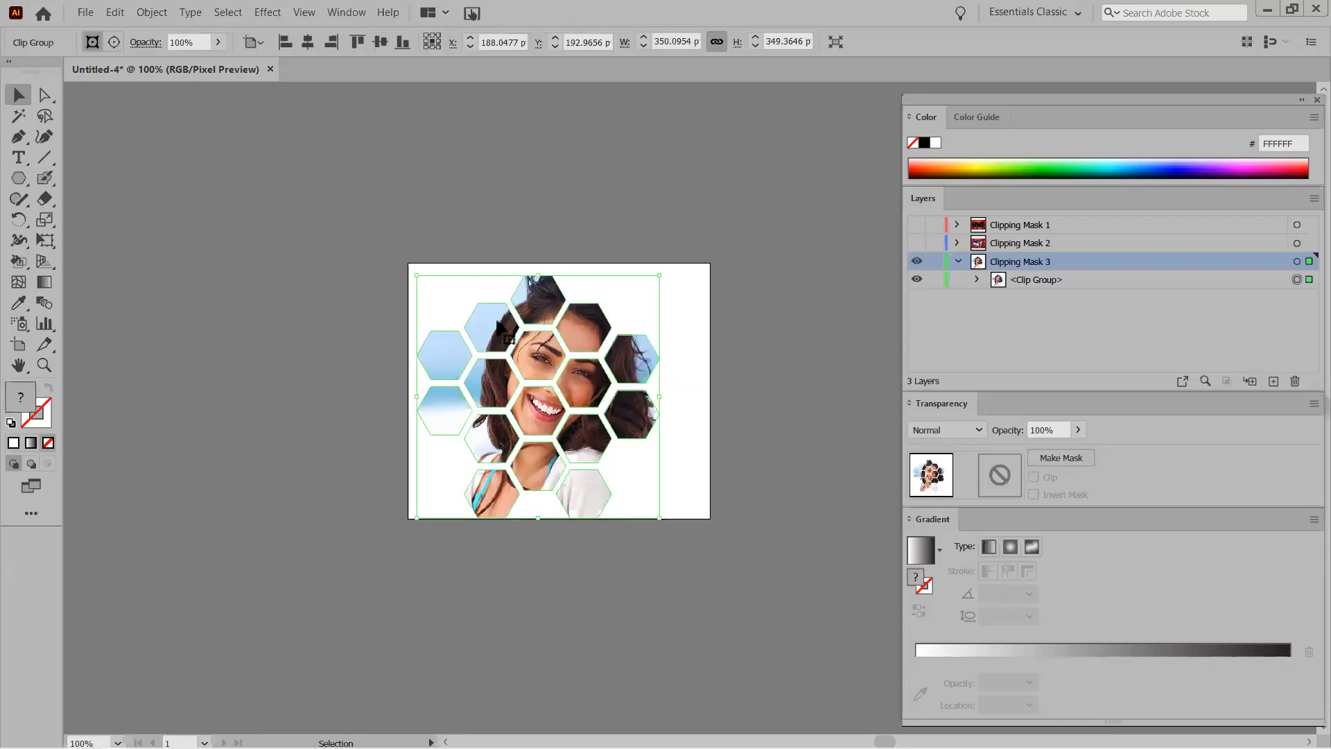
pyautogui.rightClick(499, 323)
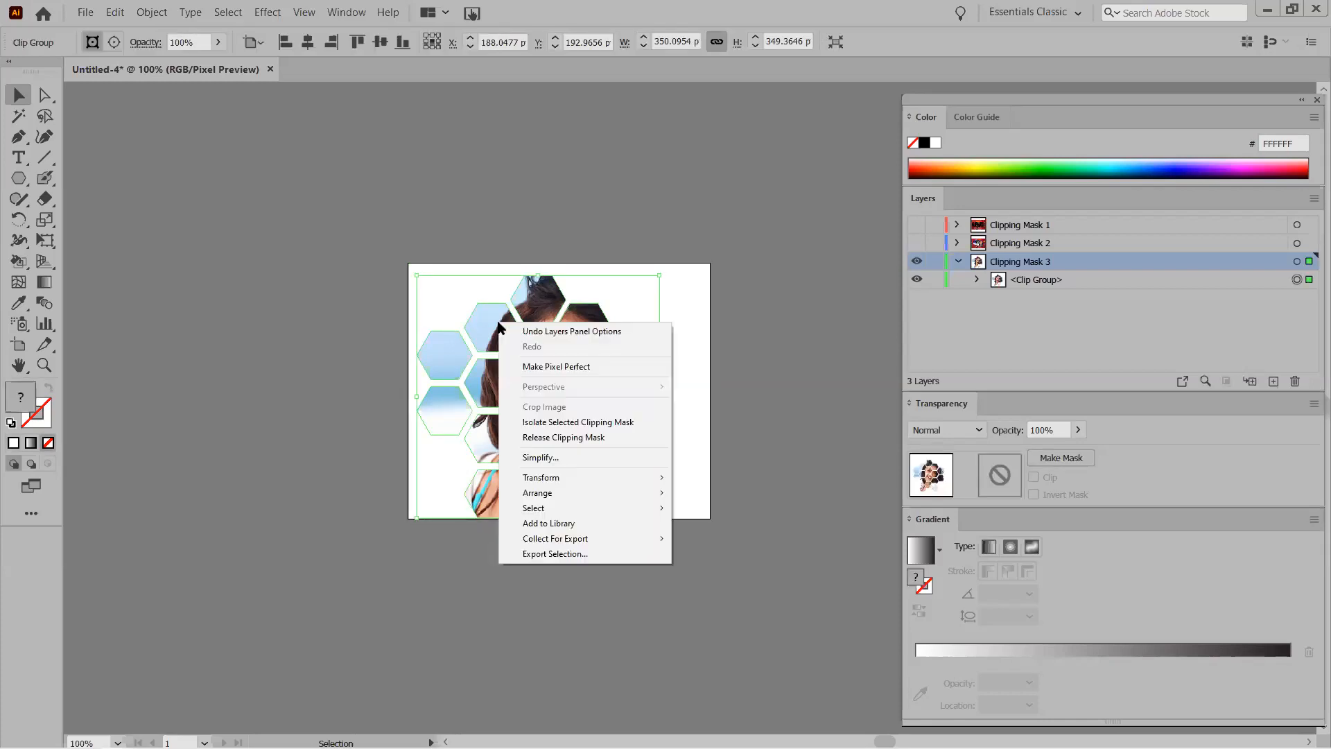
pyautogui.click(577, 438)
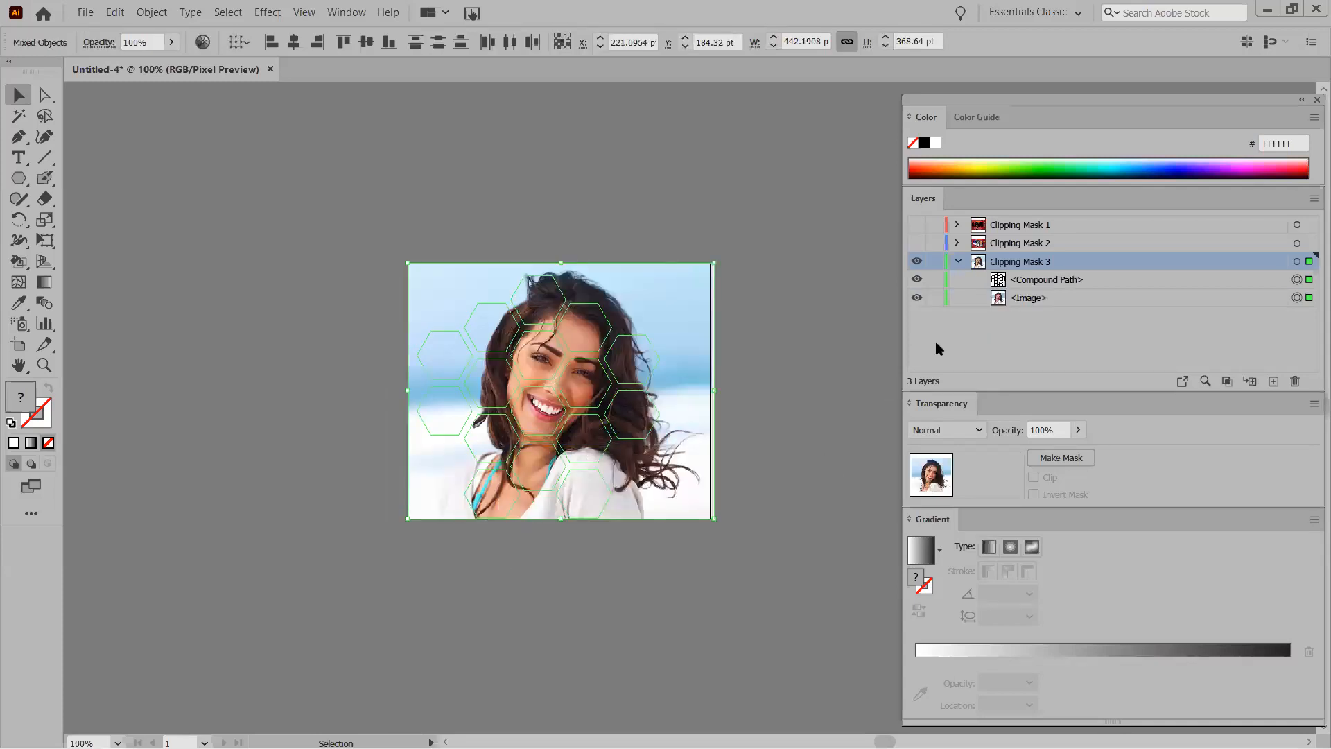
pyautogui.click(1028, 280)
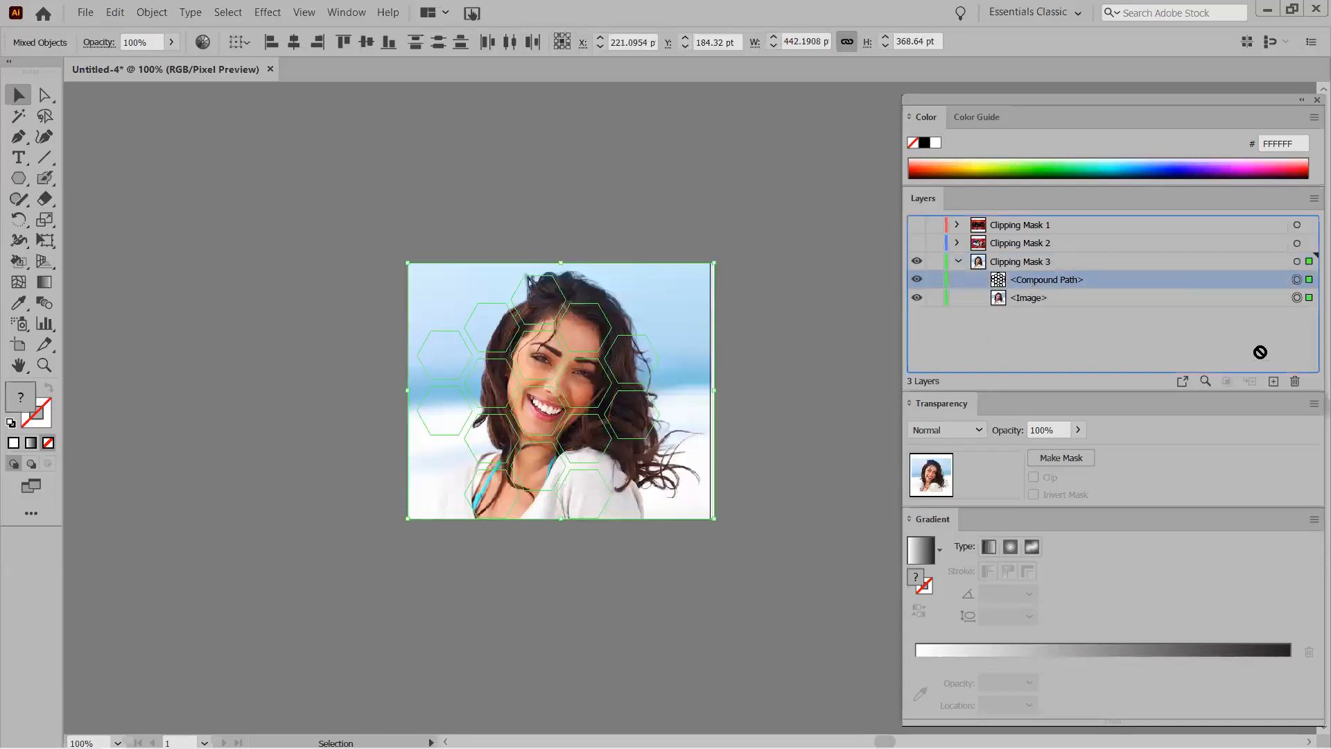
pyautogui.click(1295, 382)
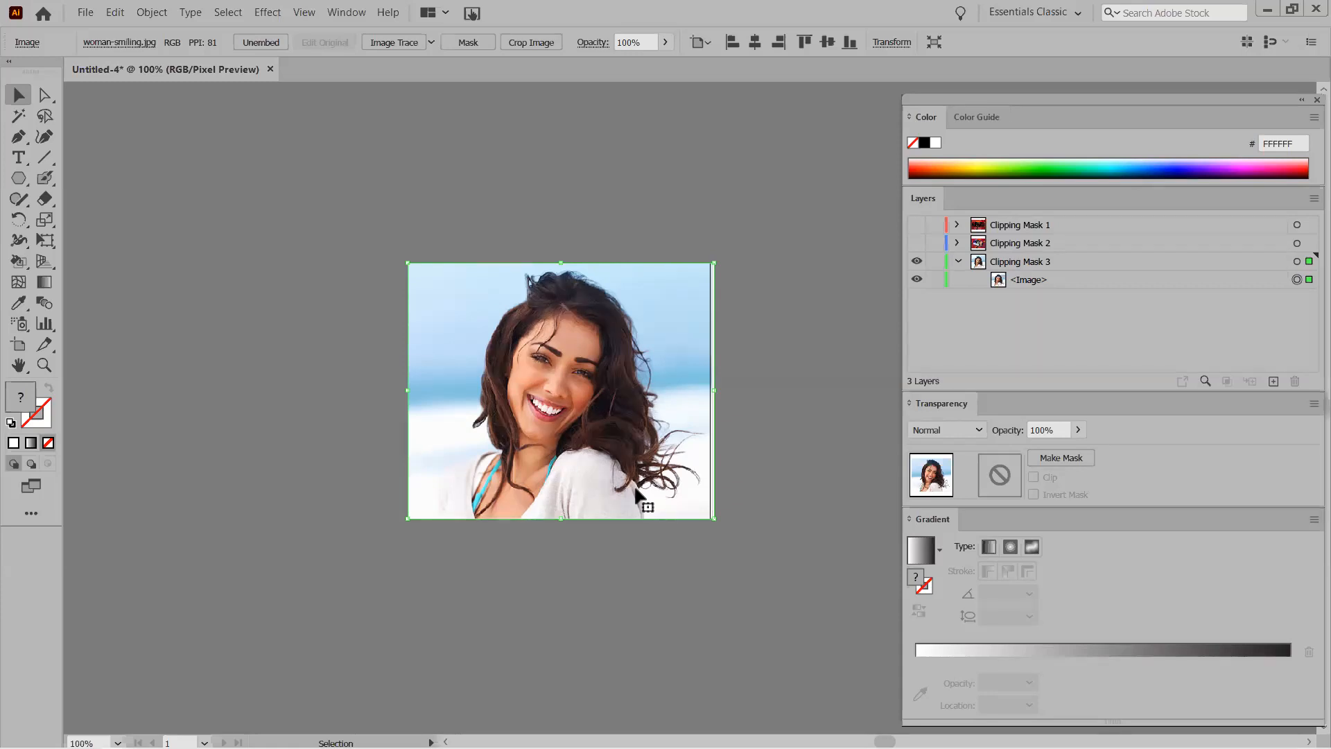
# Draw an ellipse over the woman's face and stretch it taller and wider with its handles.
pyautogui.click(19, 178)
pyautogui.click(157, 219)
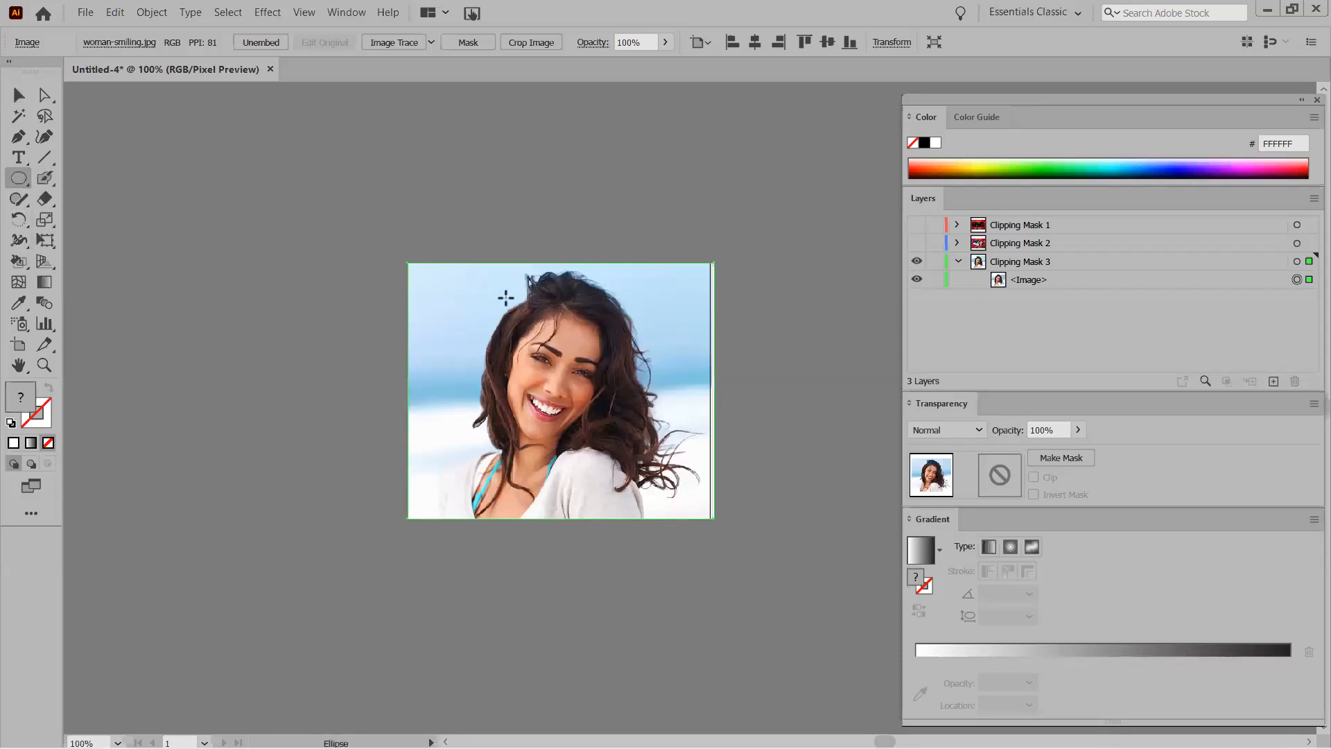
pyautogui.moveTo(525, 278); pyautogui.dragTo(678, 506)
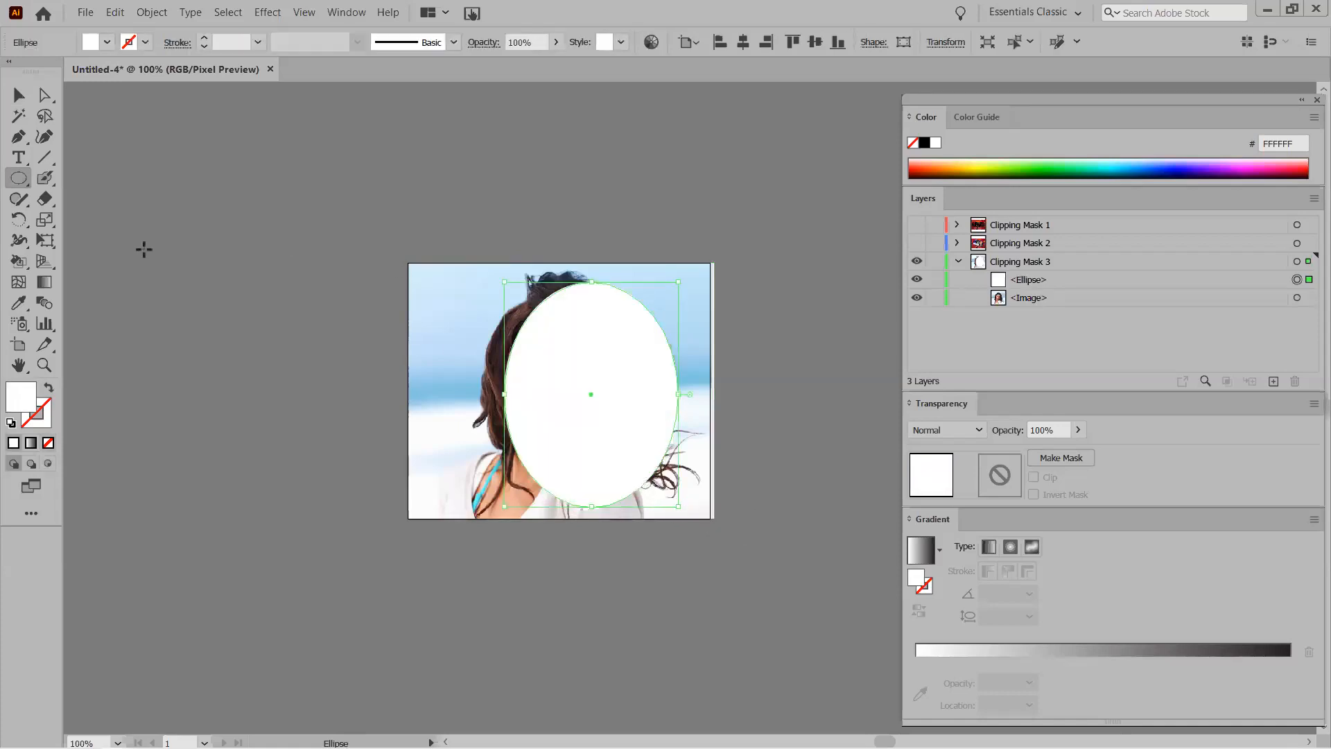
pyautogui.click(19, 95)
pyautogui.moveTo(564, 341); pyautogui.dragTo(530, 342)
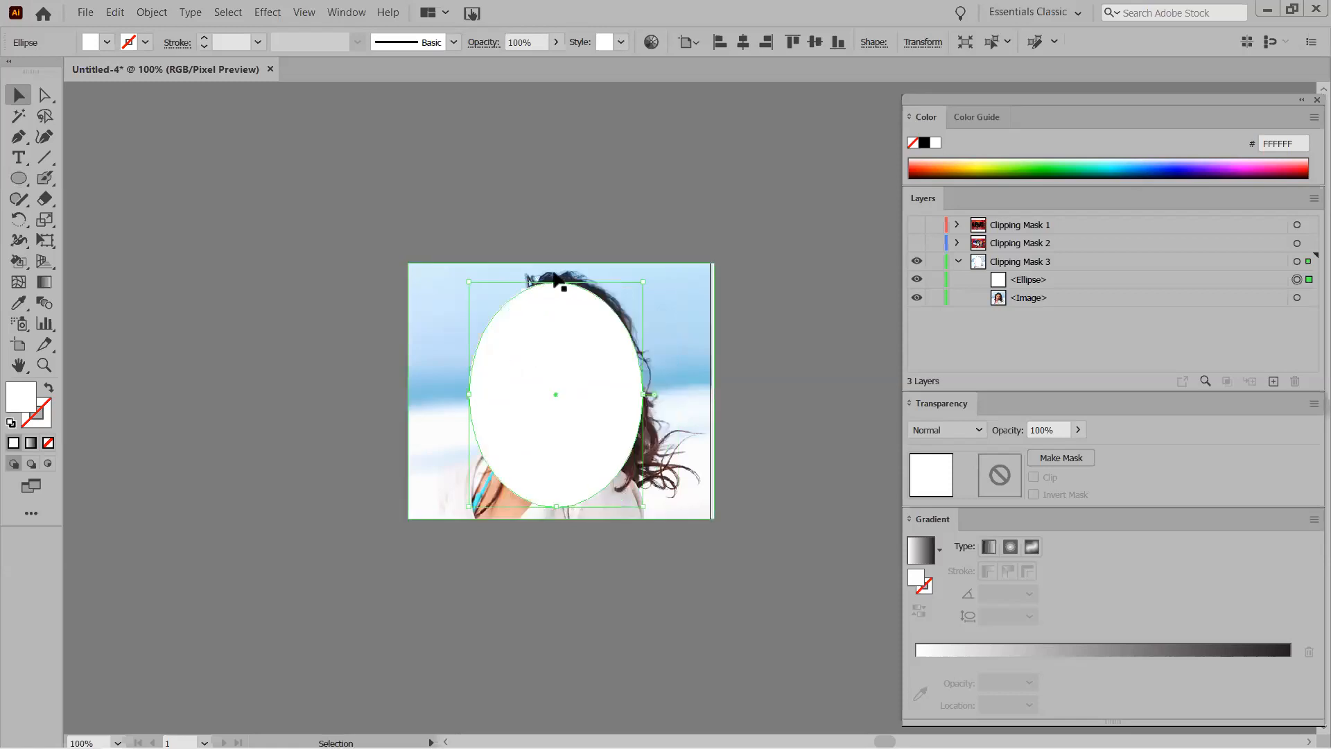
pyautogui.moveTo(556, 281); pyautogui.dragTo(556, 267)
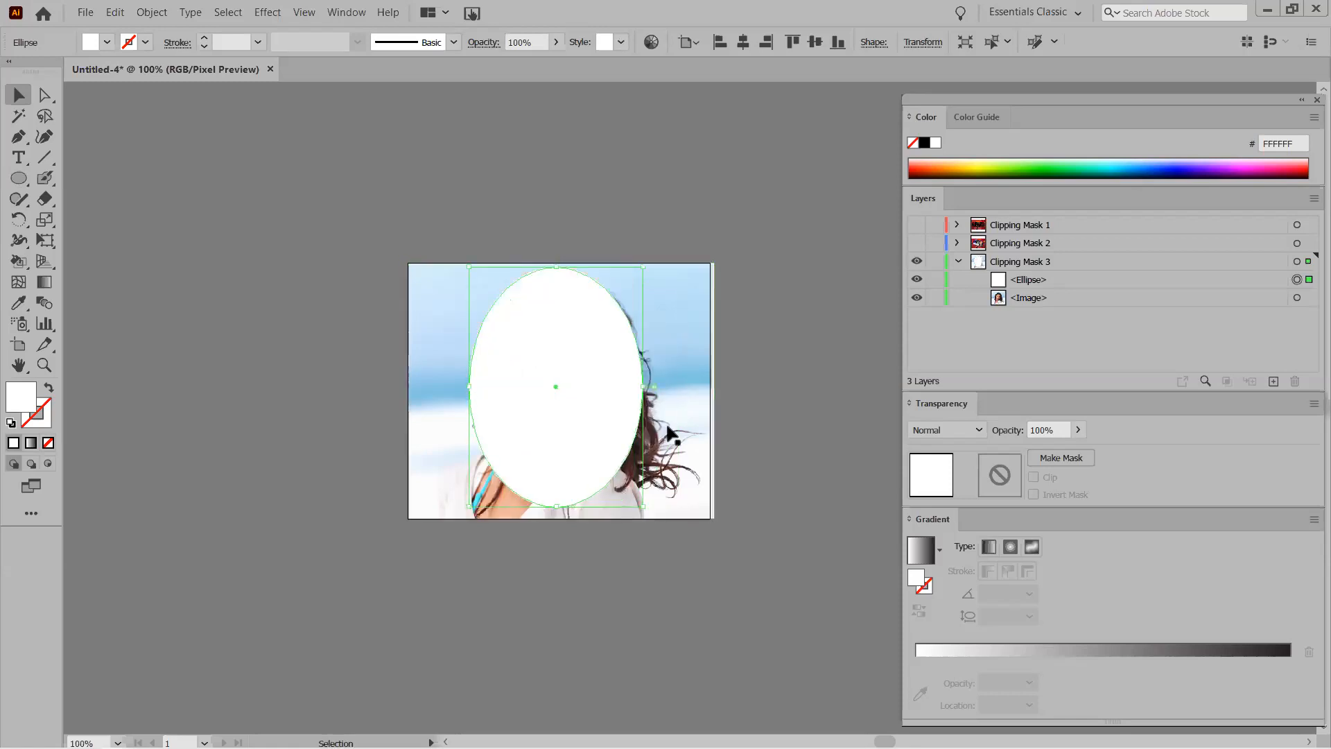
pyautogui.moveTo(645, 386); pyautogui.dragTo(660, 386)
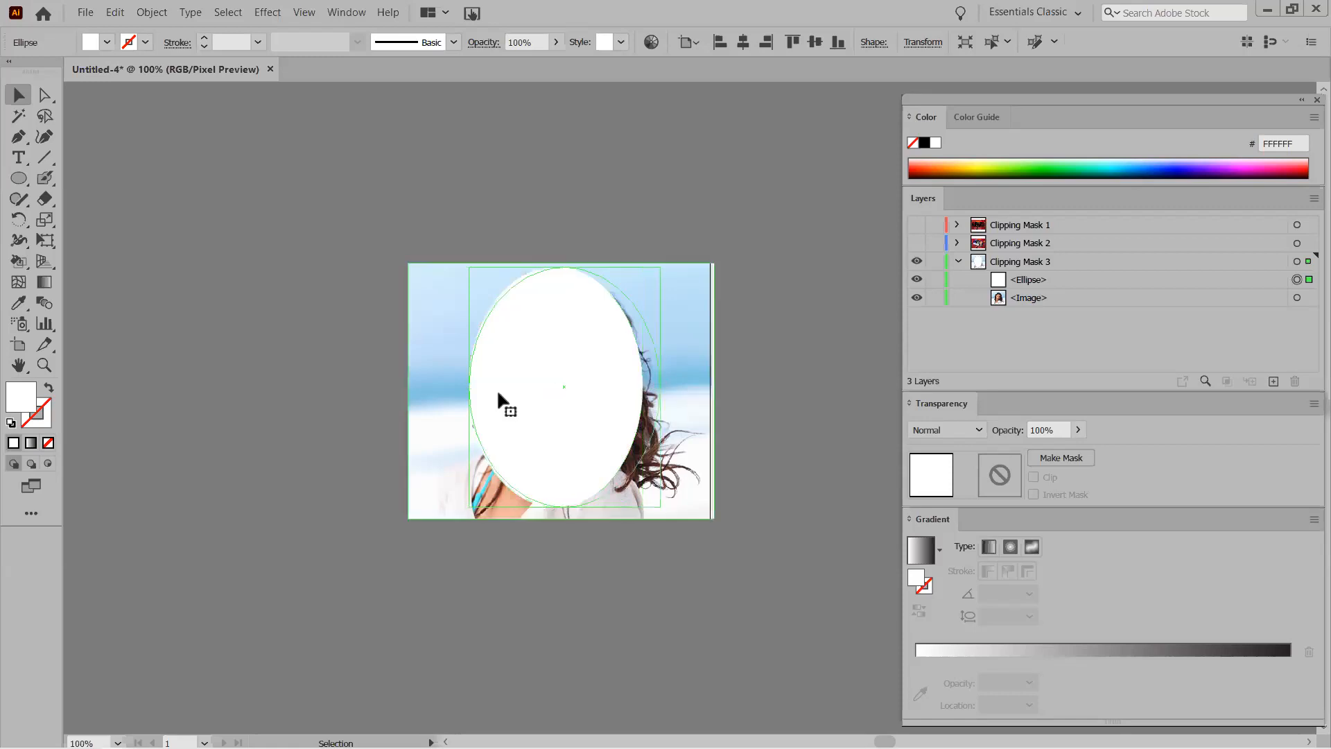
pyautogui.moveTo(461, 389); pyautogui.dragTo(455, 387)
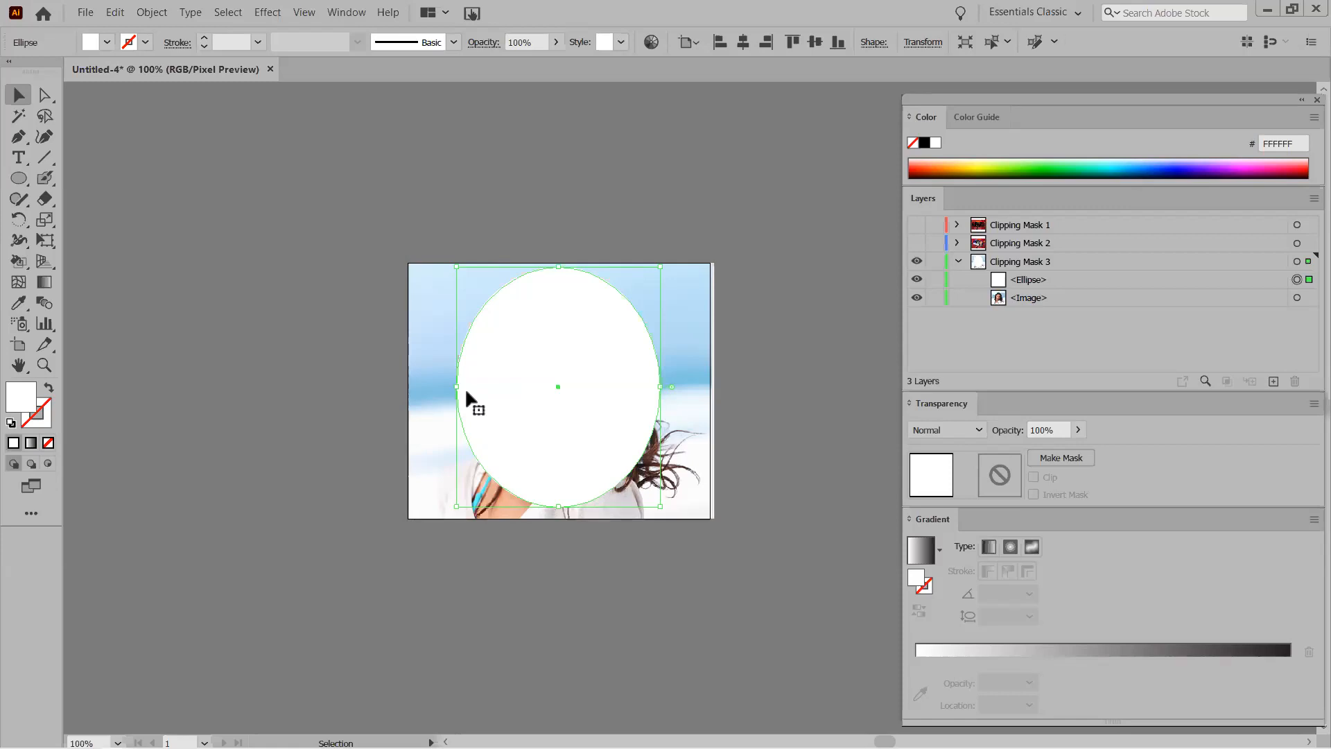
# Leave isolated editing and reselect the ellipse.
pyautogui.doubleClick(498, 360)
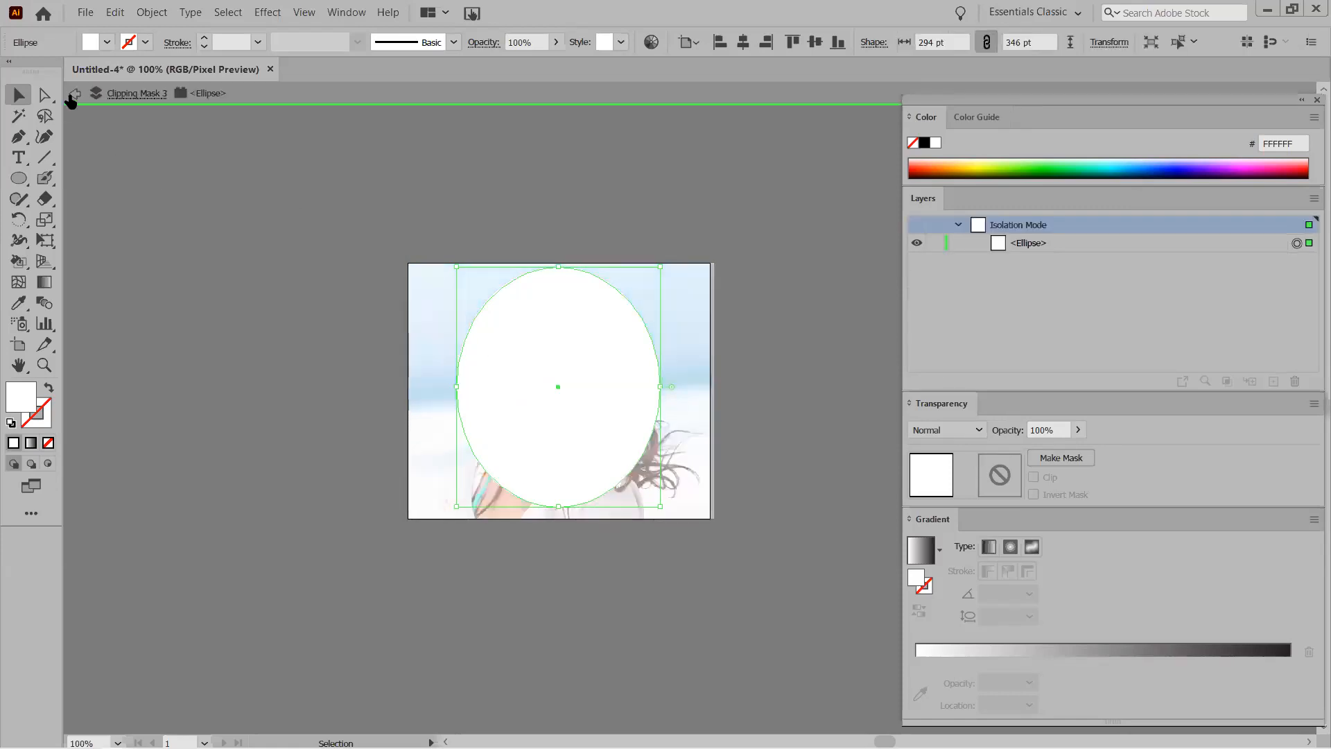
pyautogui.click(443, 276)
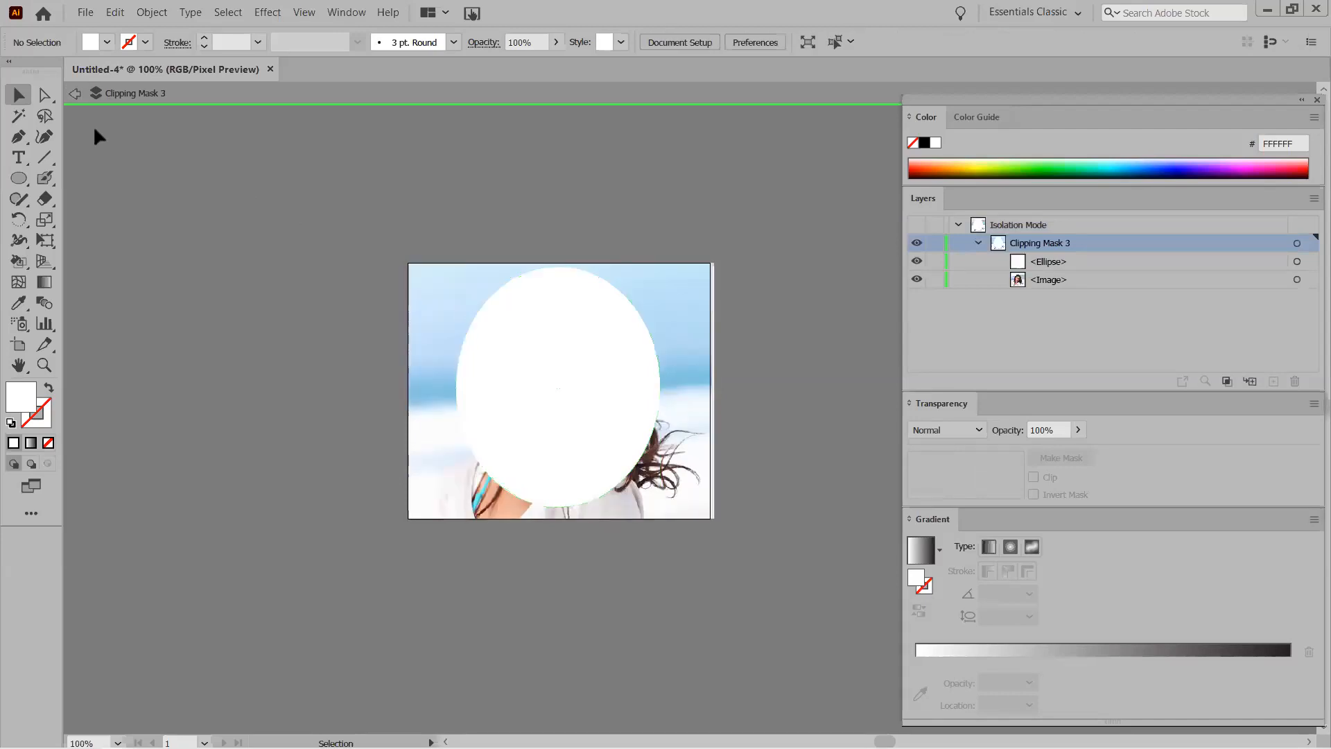
pyautogui.click(78, 97)
pyautogui.click(536, 284)
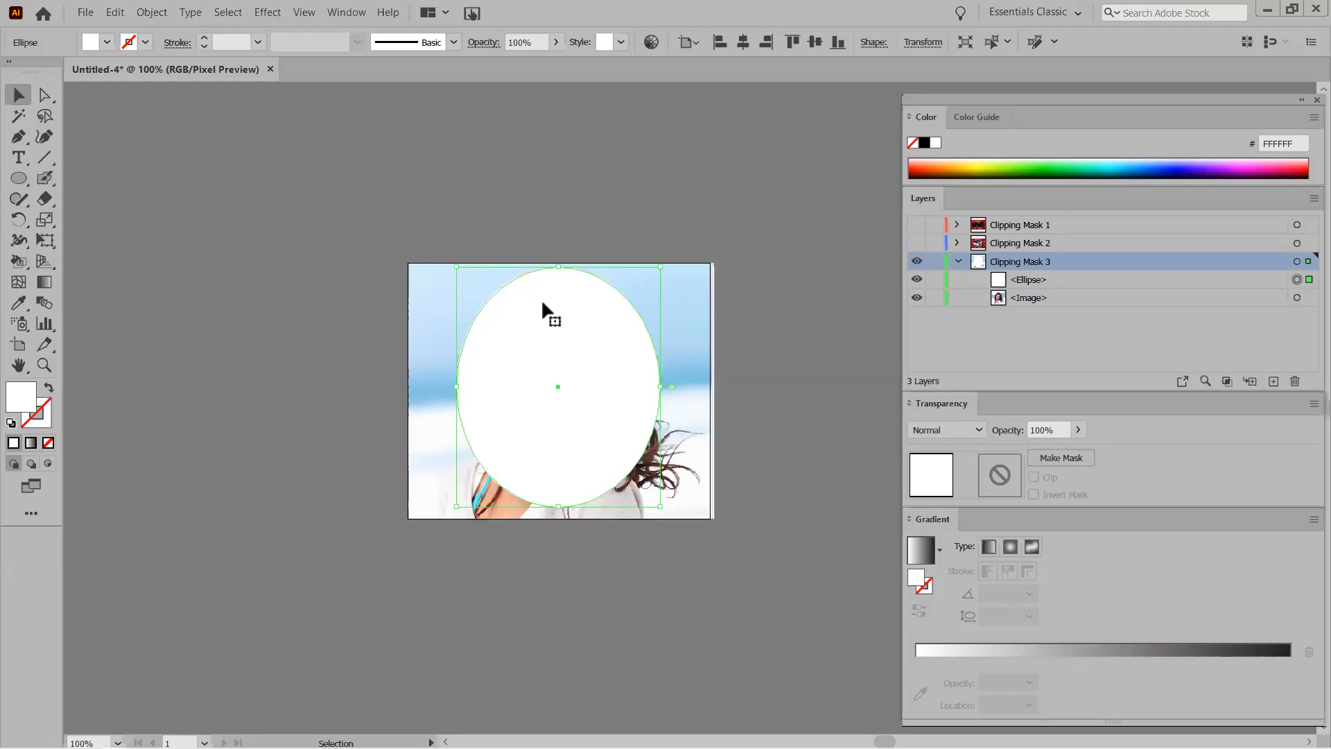
# Apply Effect > Blur > Gaussian Blur with a radius of about 5.2 pixels to the ellipse.
pyautogui.click(267, 13)
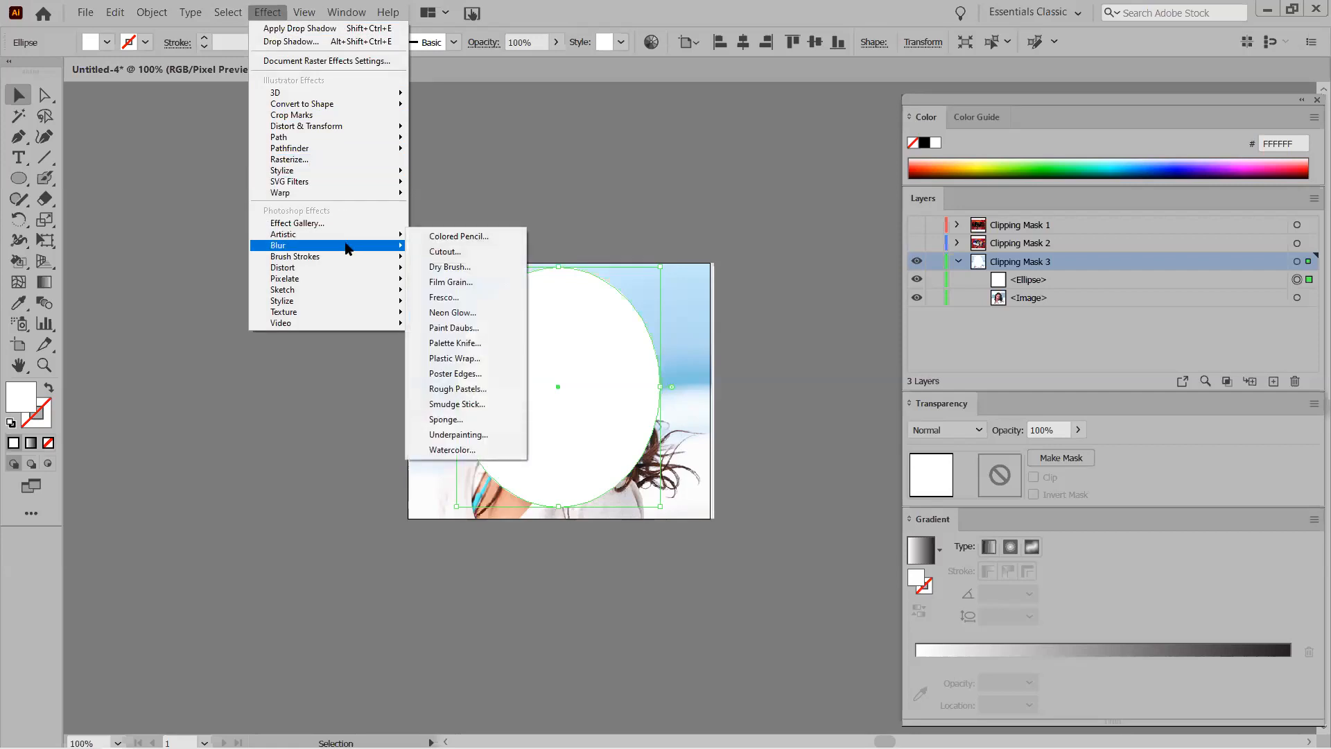
pyautogui.moveTo(348, 248)
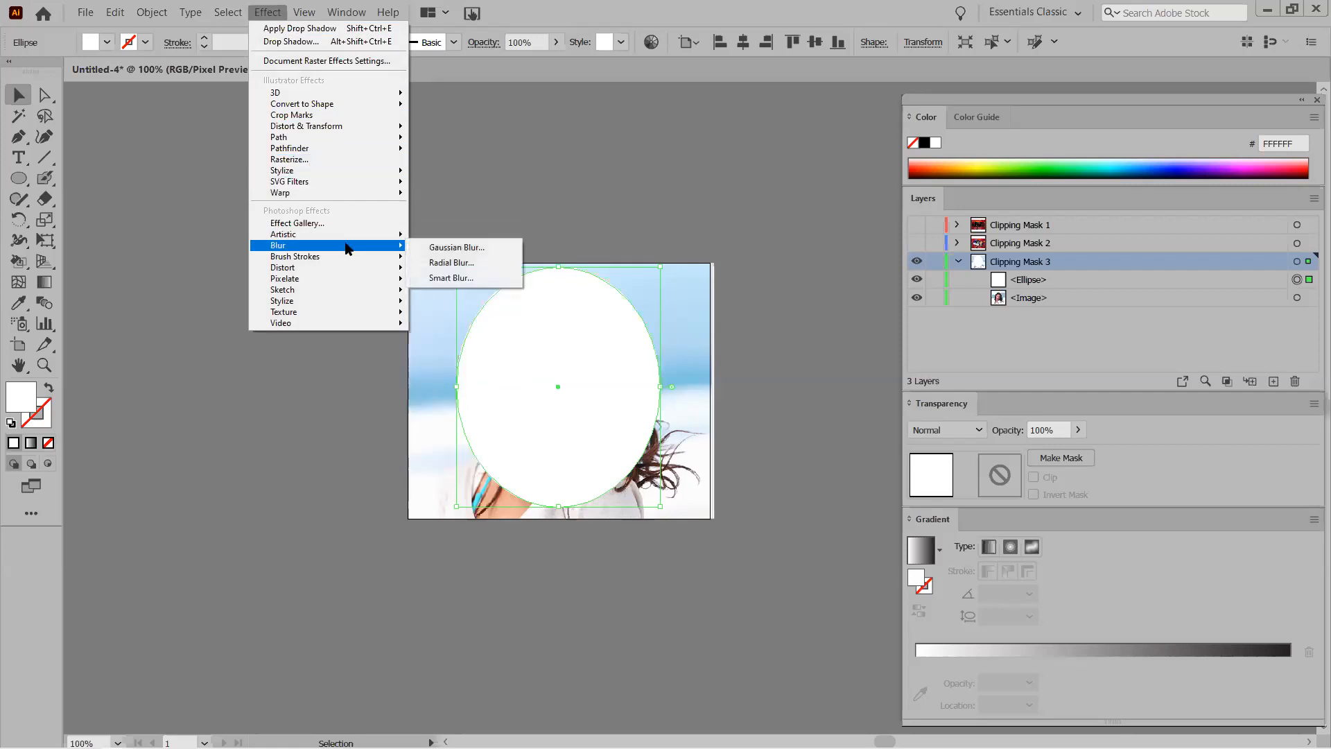
pyautogui.click(447, 249)
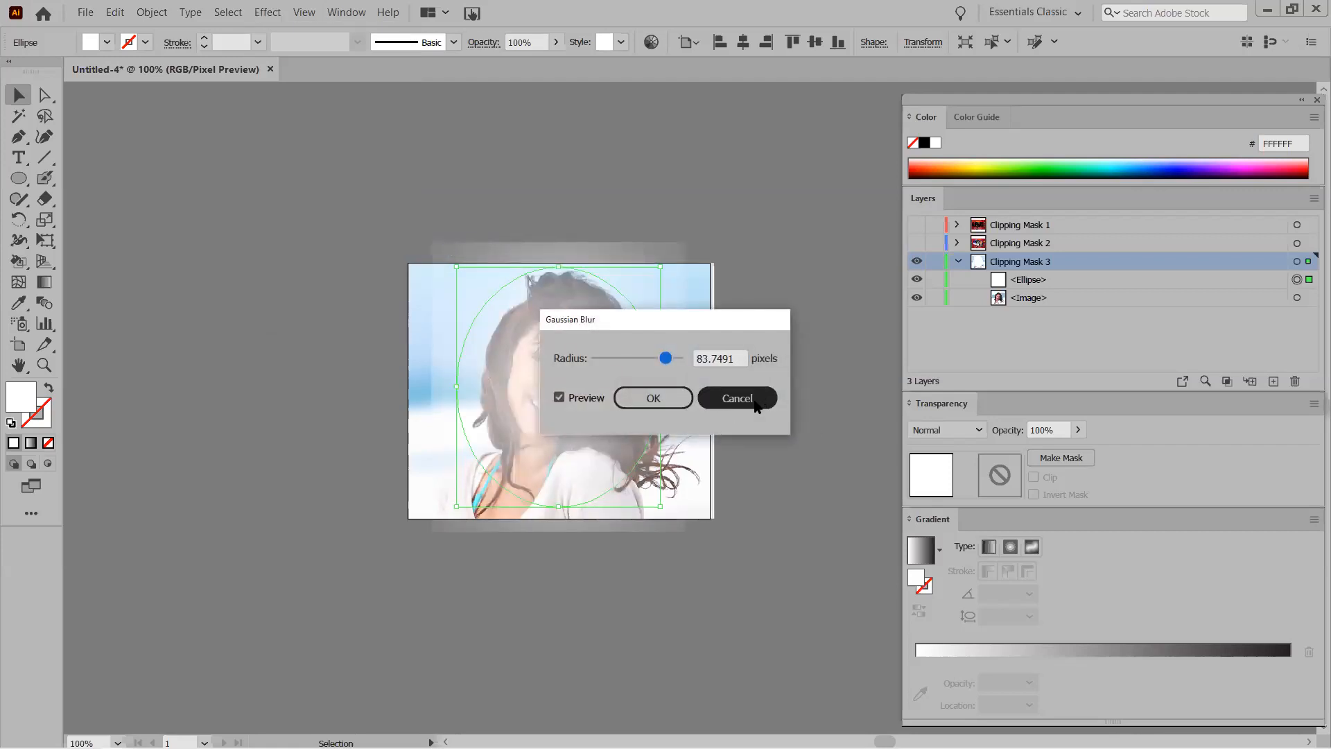
pyautogui.moveTo(665, 358); pyautogui.dragTo(844, 331)
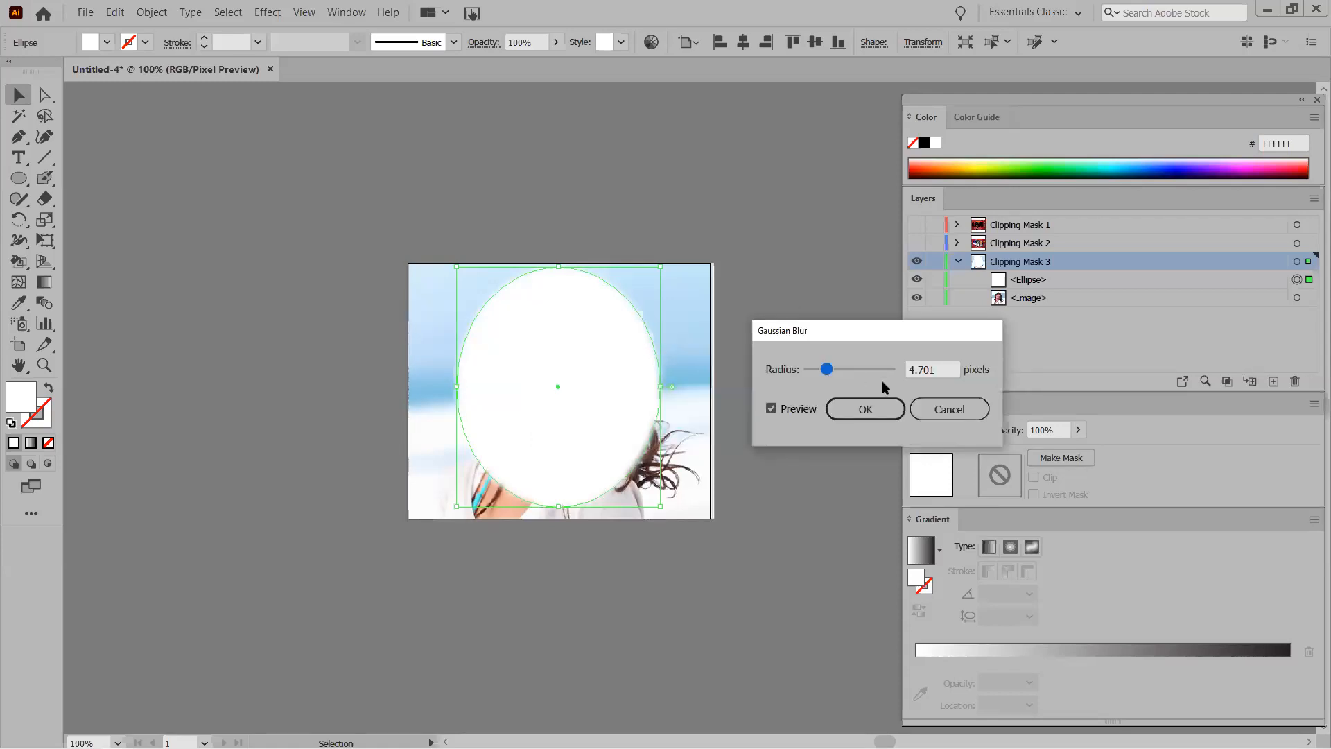
pyautogui.moveTo(827, 374); pyautogui.dragTo(832, 374)
pyautogui.click(870, 409)
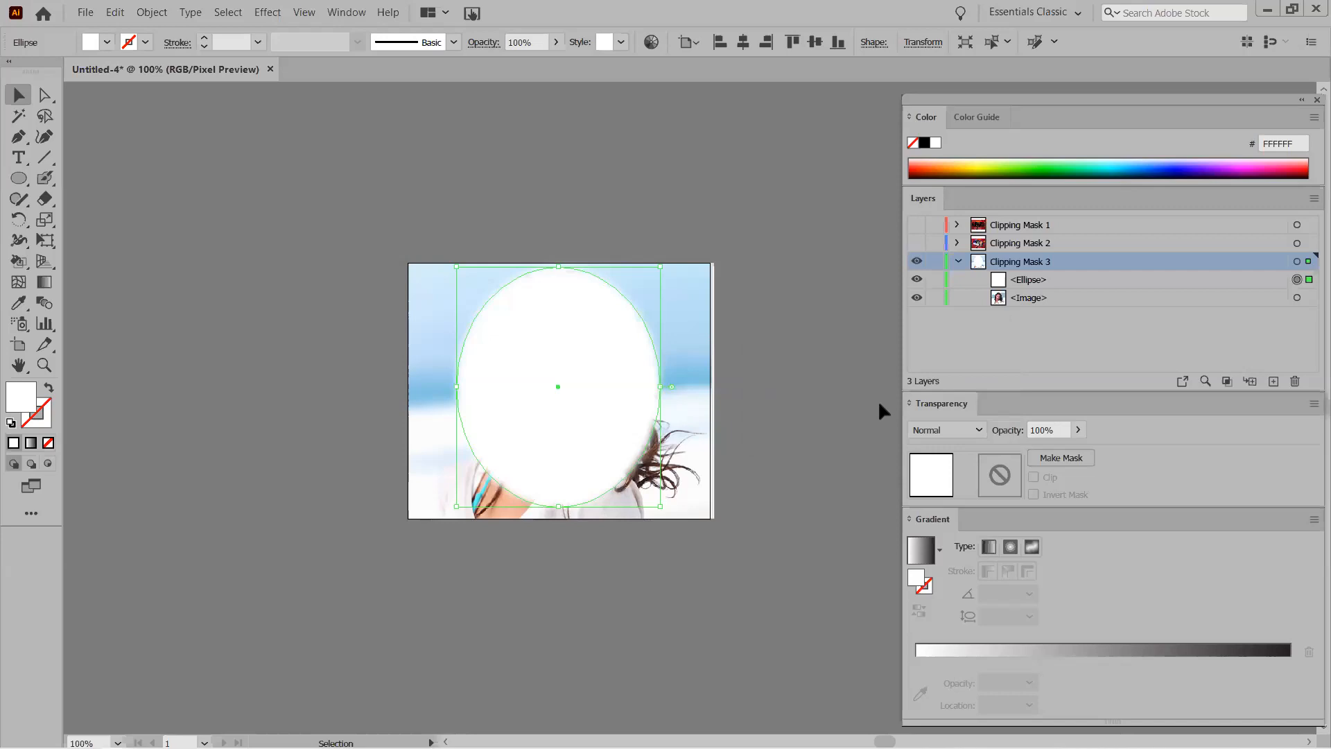
pyautogui.click(276, 383)
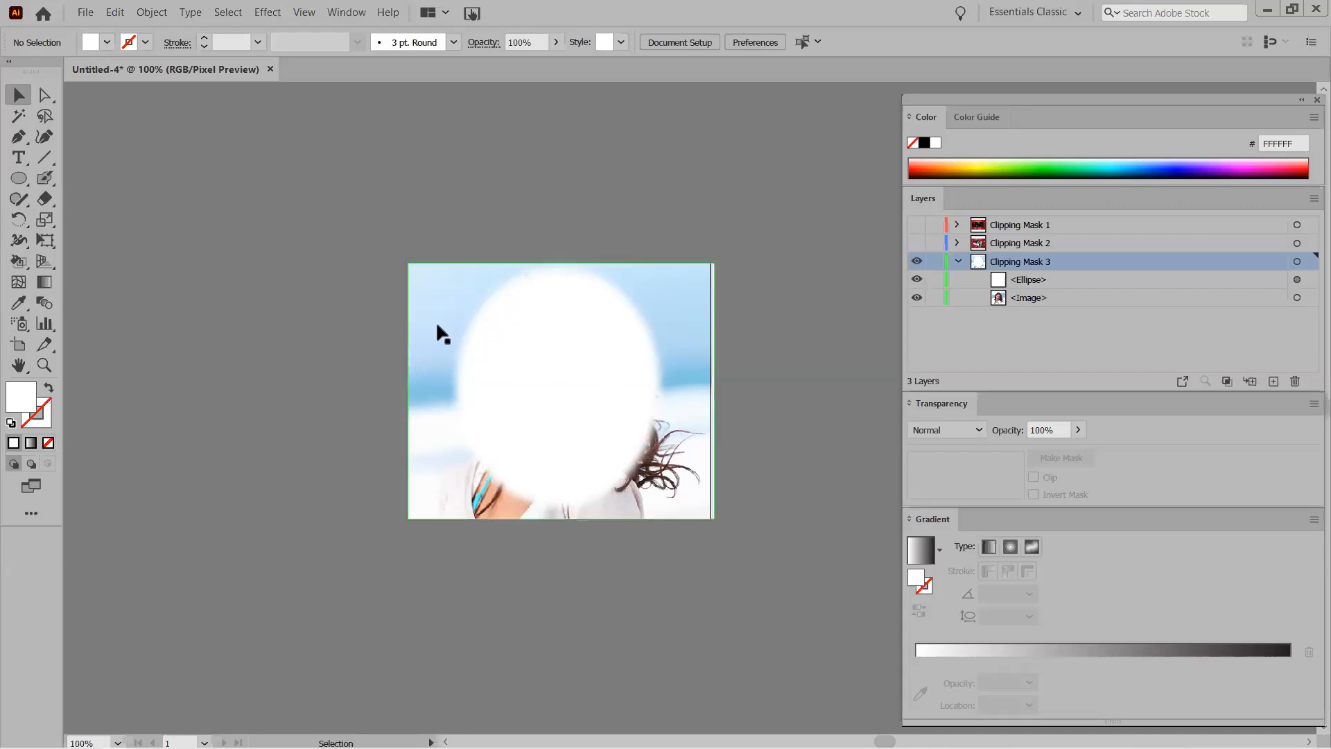
# Select the ellipse and photo together and make a clipping mask from them.
pyautogui.moveTo(409, 308); pyautogui.dragTo(586, 388)
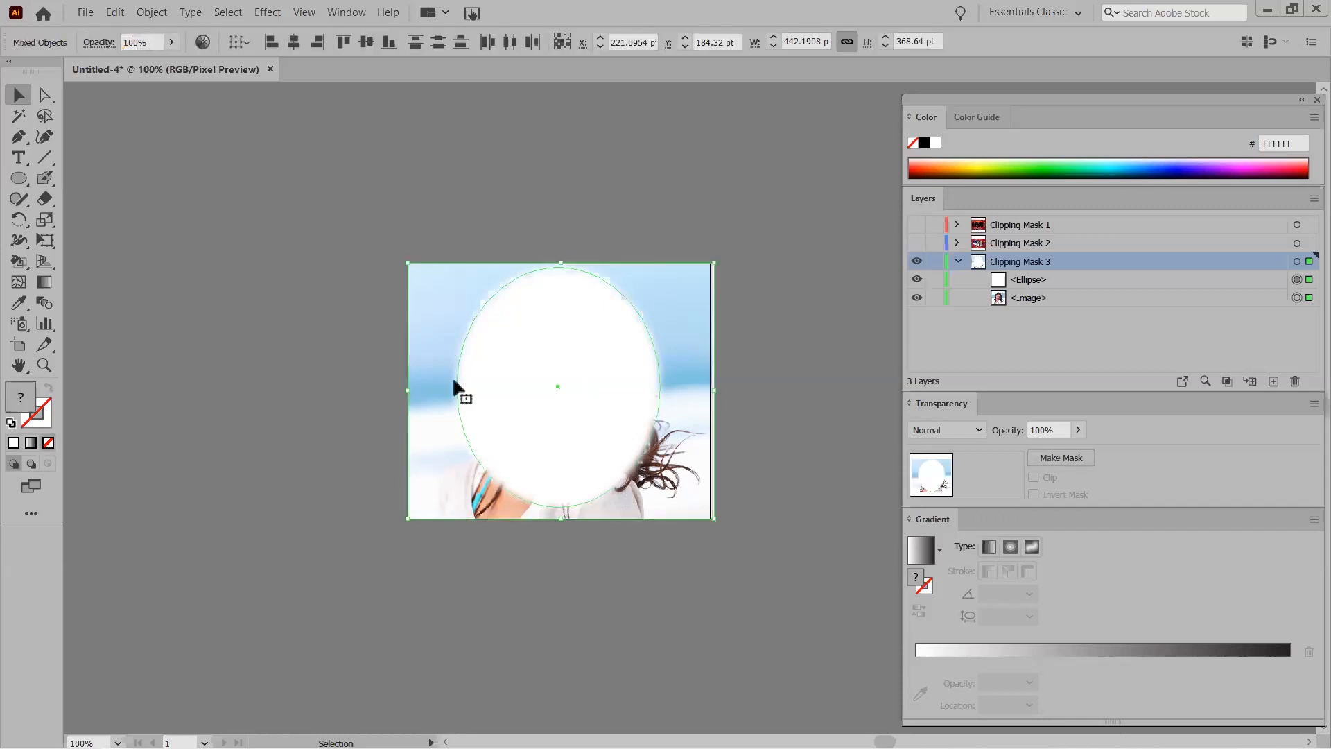
pyautogui.rightClick(516, 343)
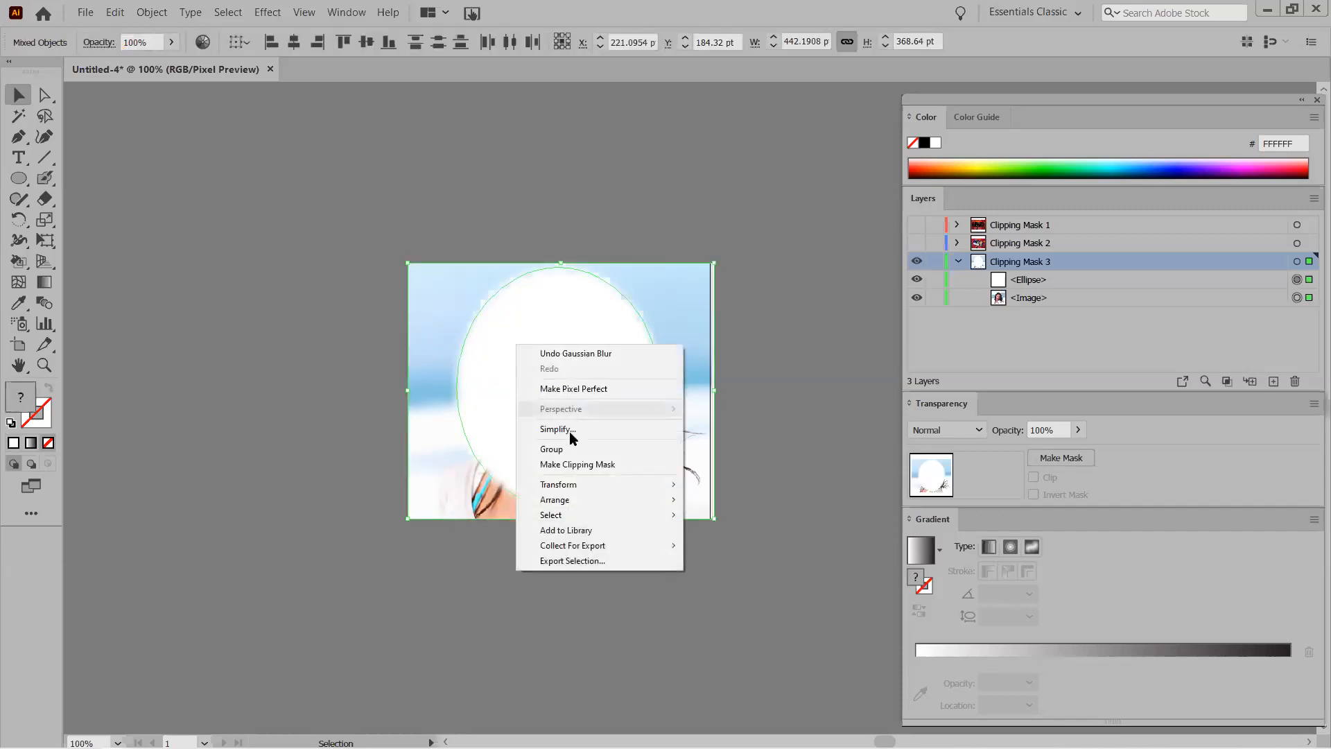
pyautogui.click(566, 472)
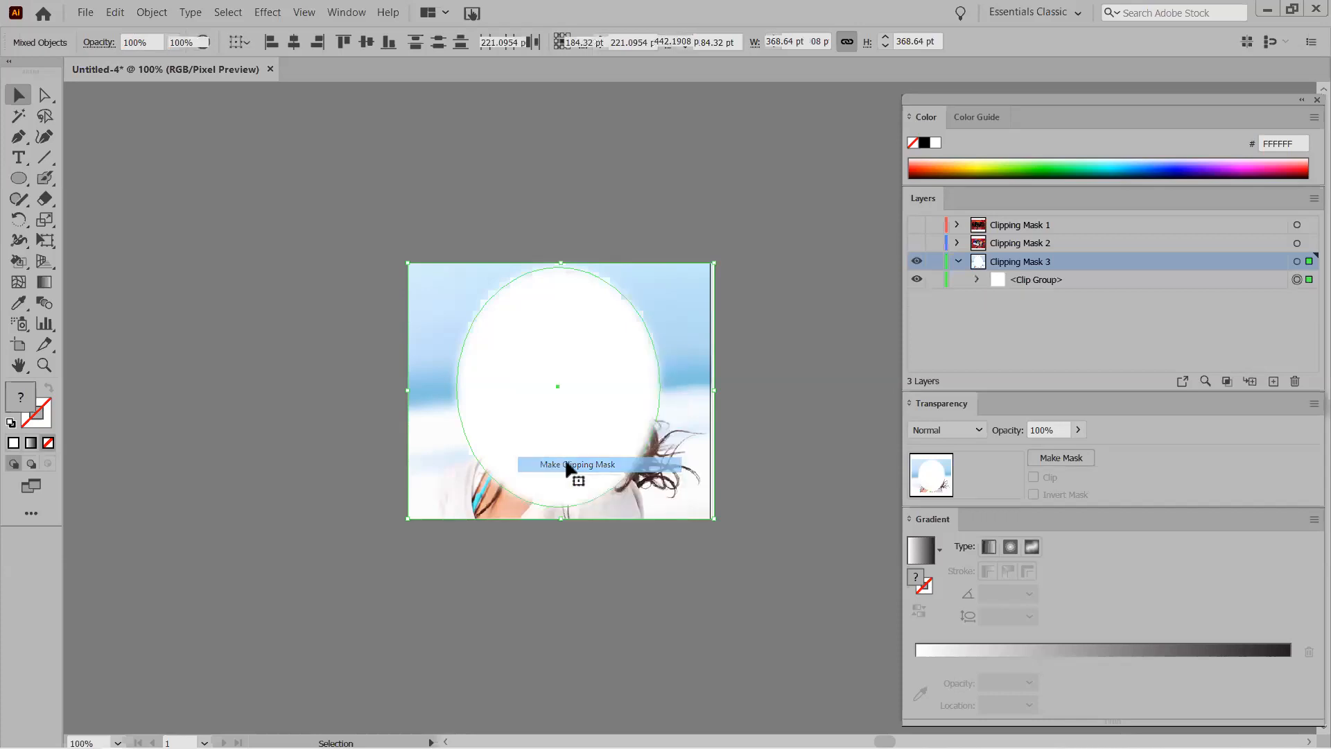
pyautogui.click(336, 396)
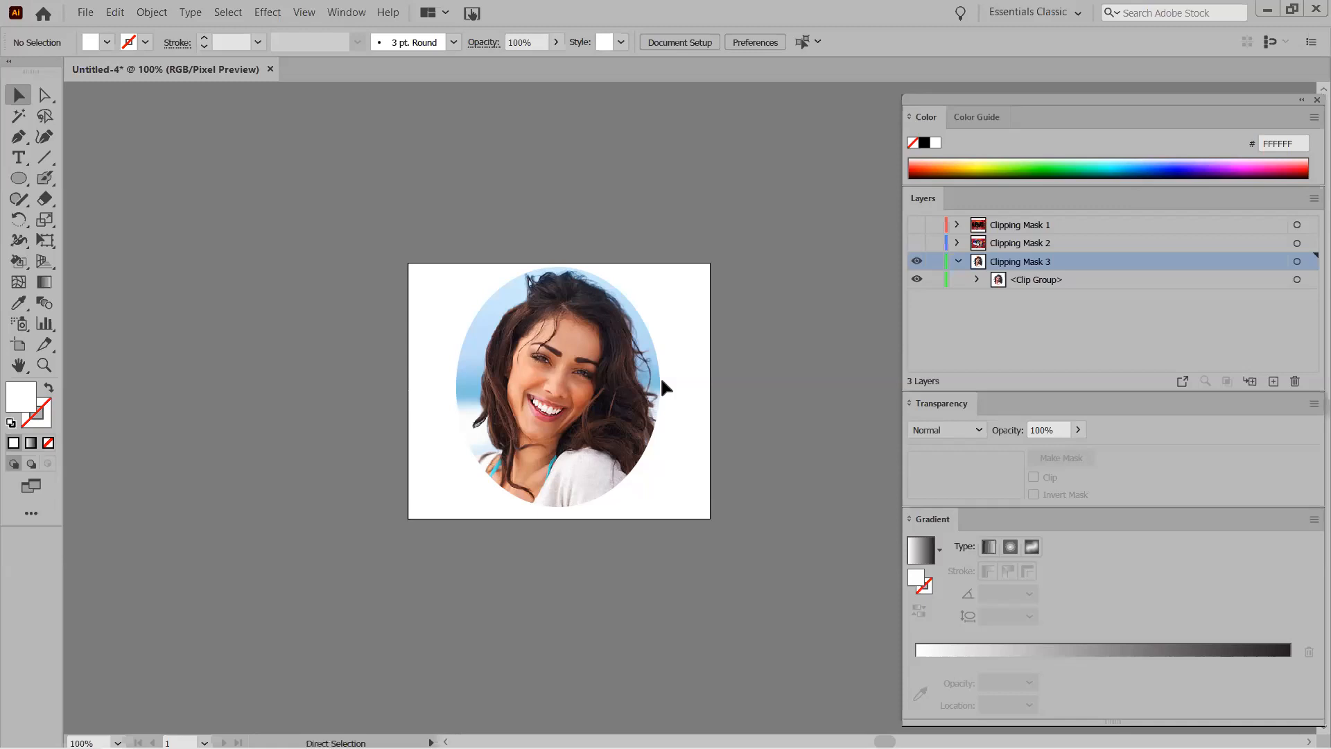
# Undo the clipping mask and use the ellipse as an opacity mask via Make Mask.
pyautogui.hotkey('ctrl', 'alt', '7')
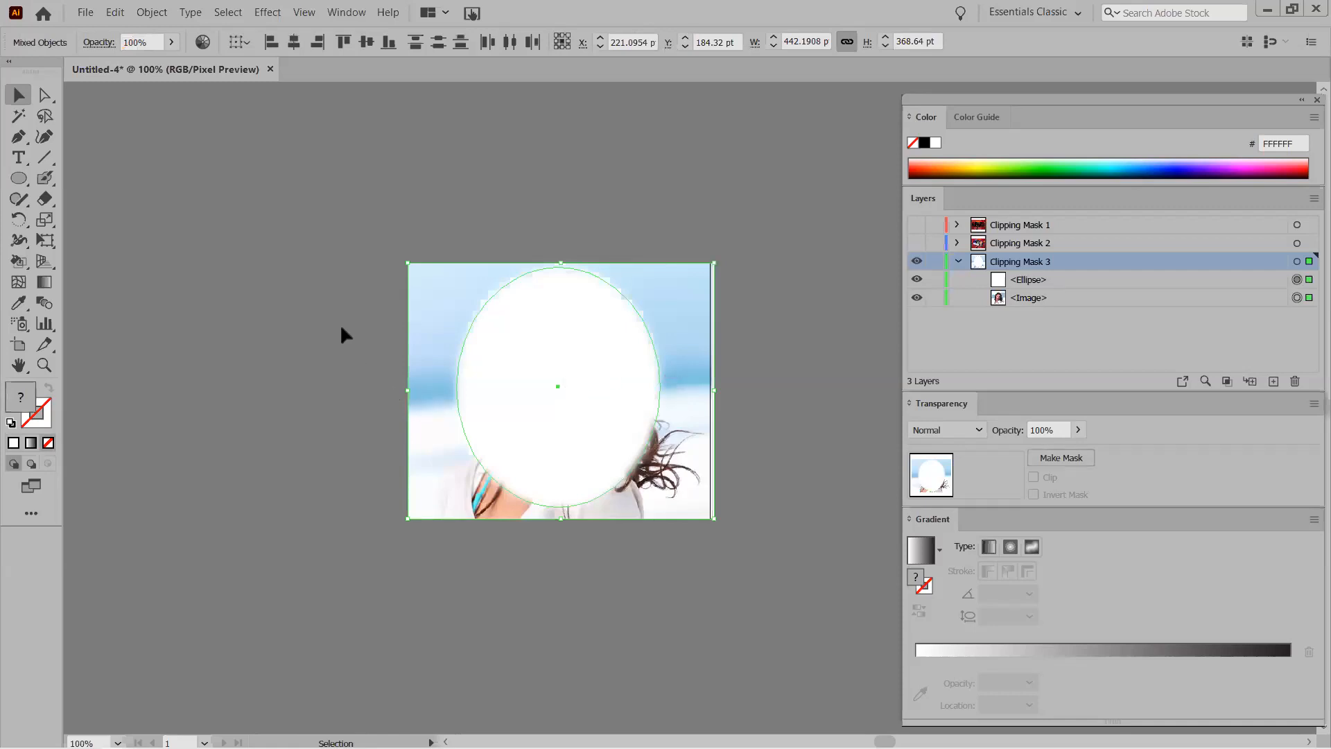
pyautogui.click(305, 323)
pyautogui.moveTo(541, 389); pyautogui.dragTo(562, 397)
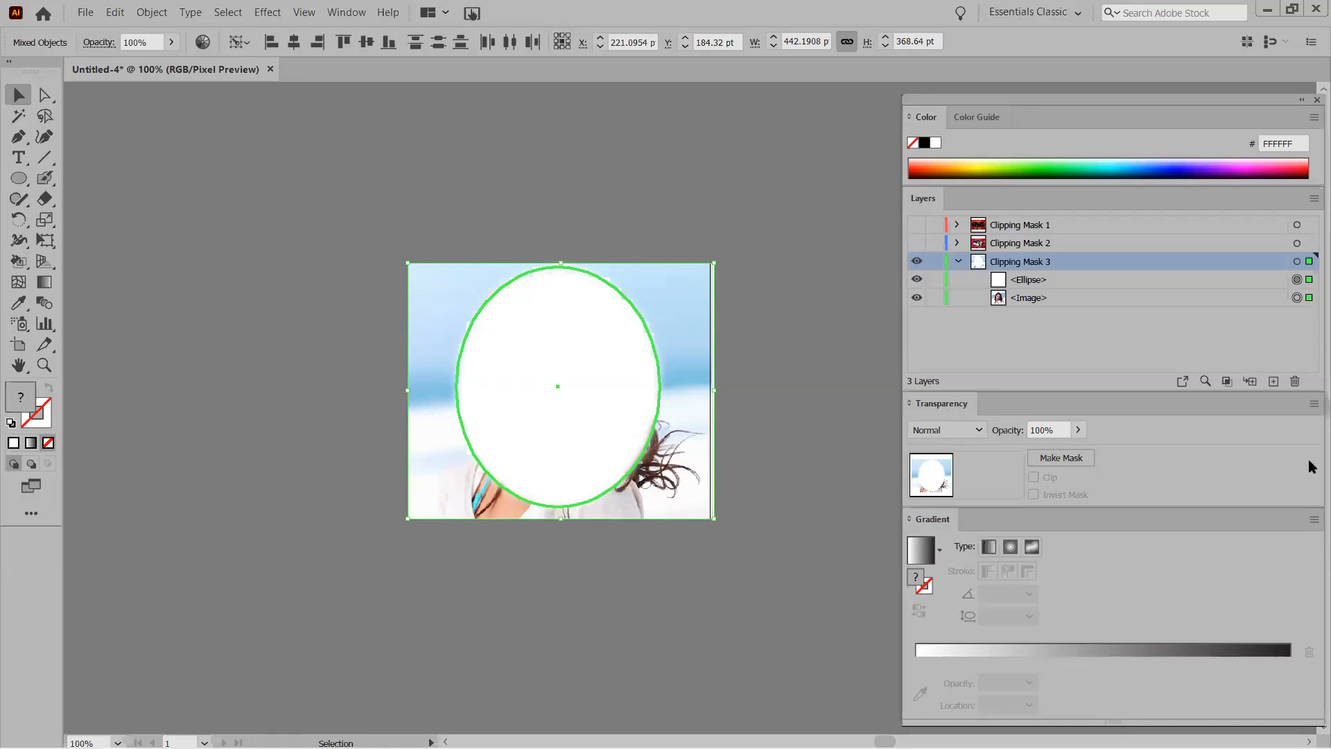
pyautogui.click(1056, 459)
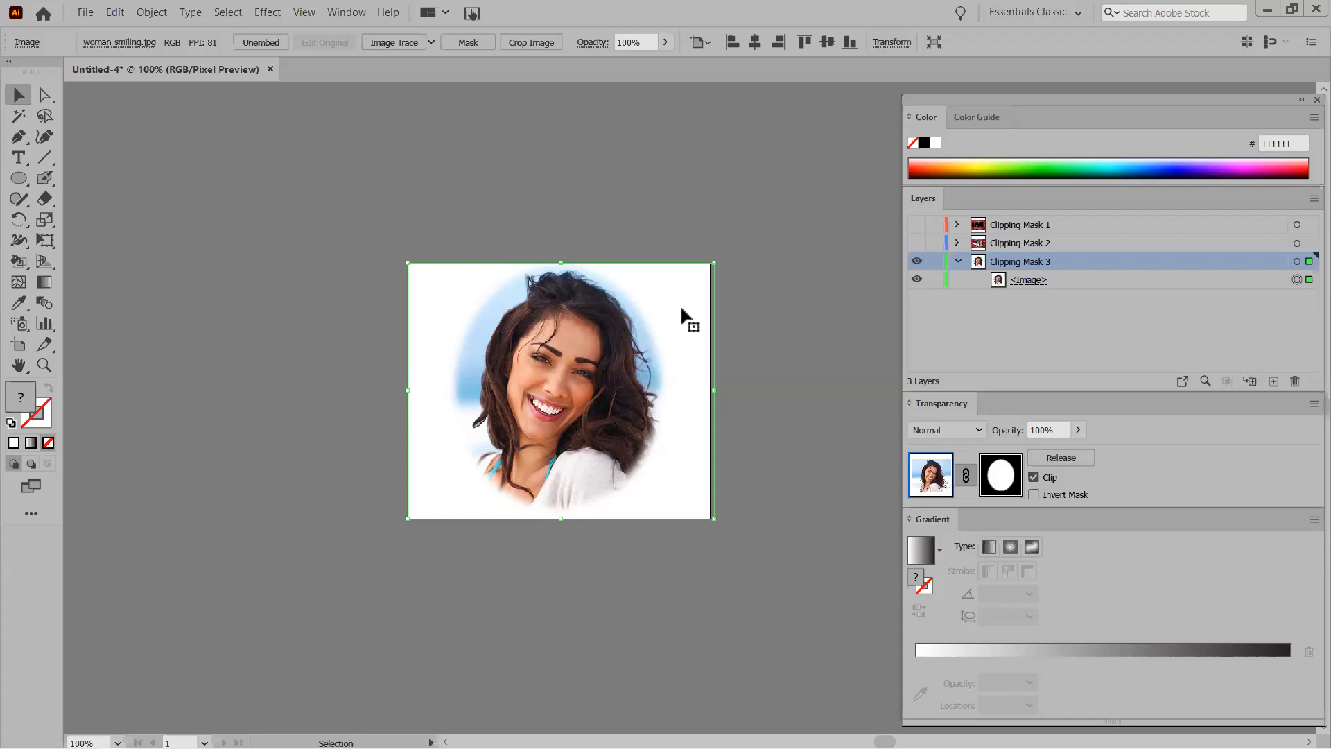
# Check the vignetted photo by moving it off and back, then collapse and hide Clipping Mask 3.
pyautogui.moveTo(560, 386); pyautogui.dragTo(233, 434)
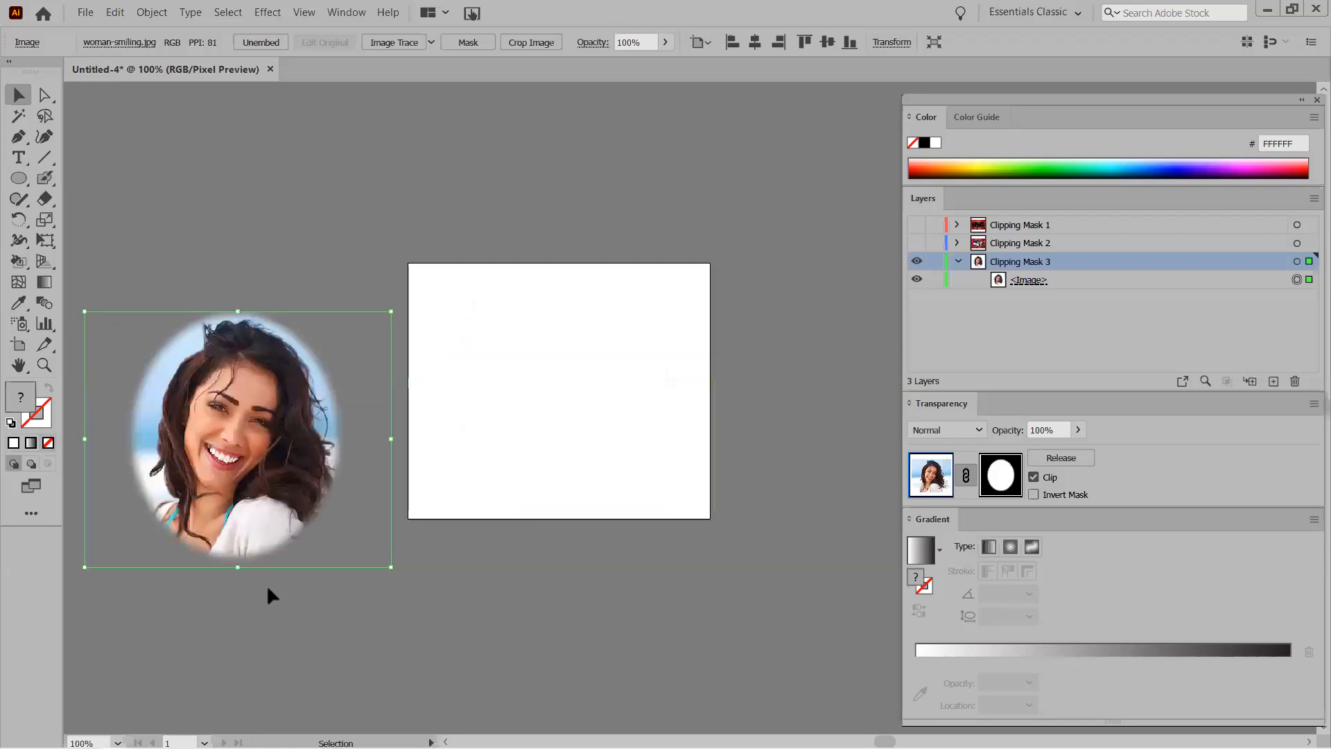
pyautogui.click(294, 647)
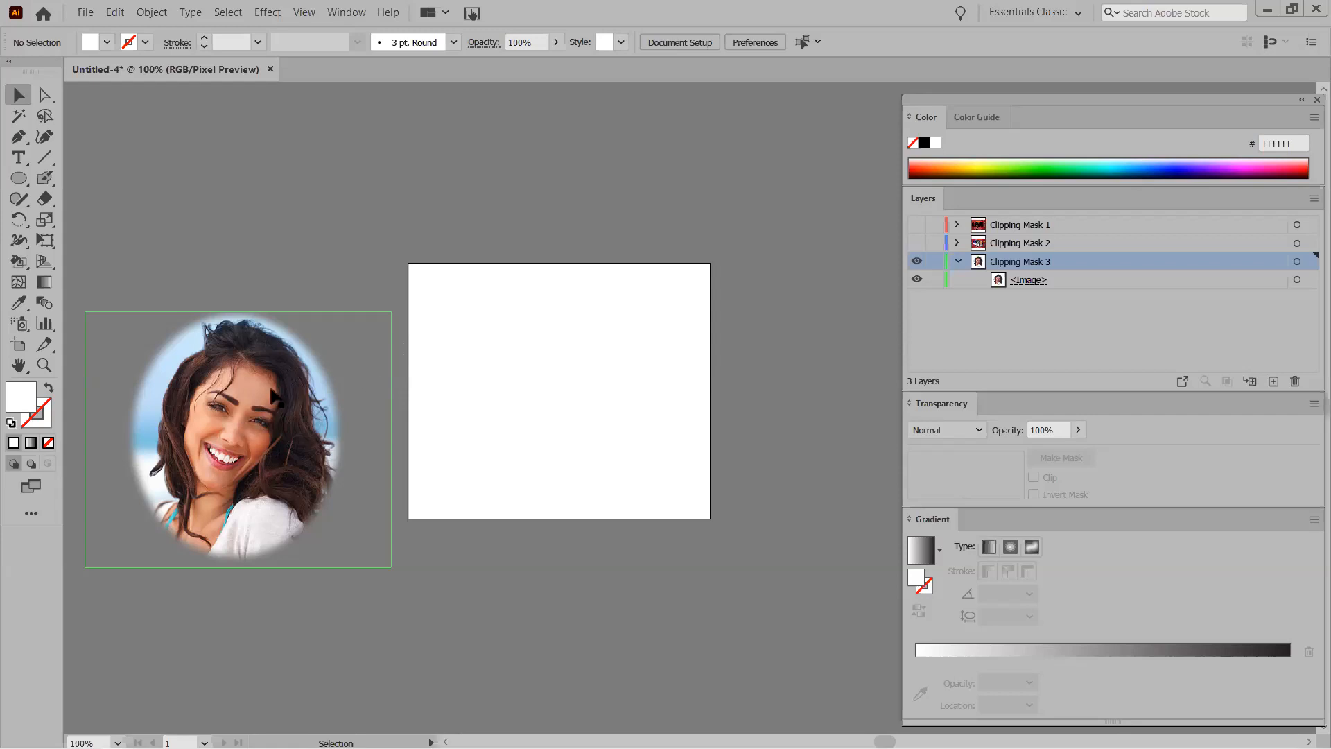
pyautogui.moveTo(242, 406); pyautogui.dragTo(566, 363)
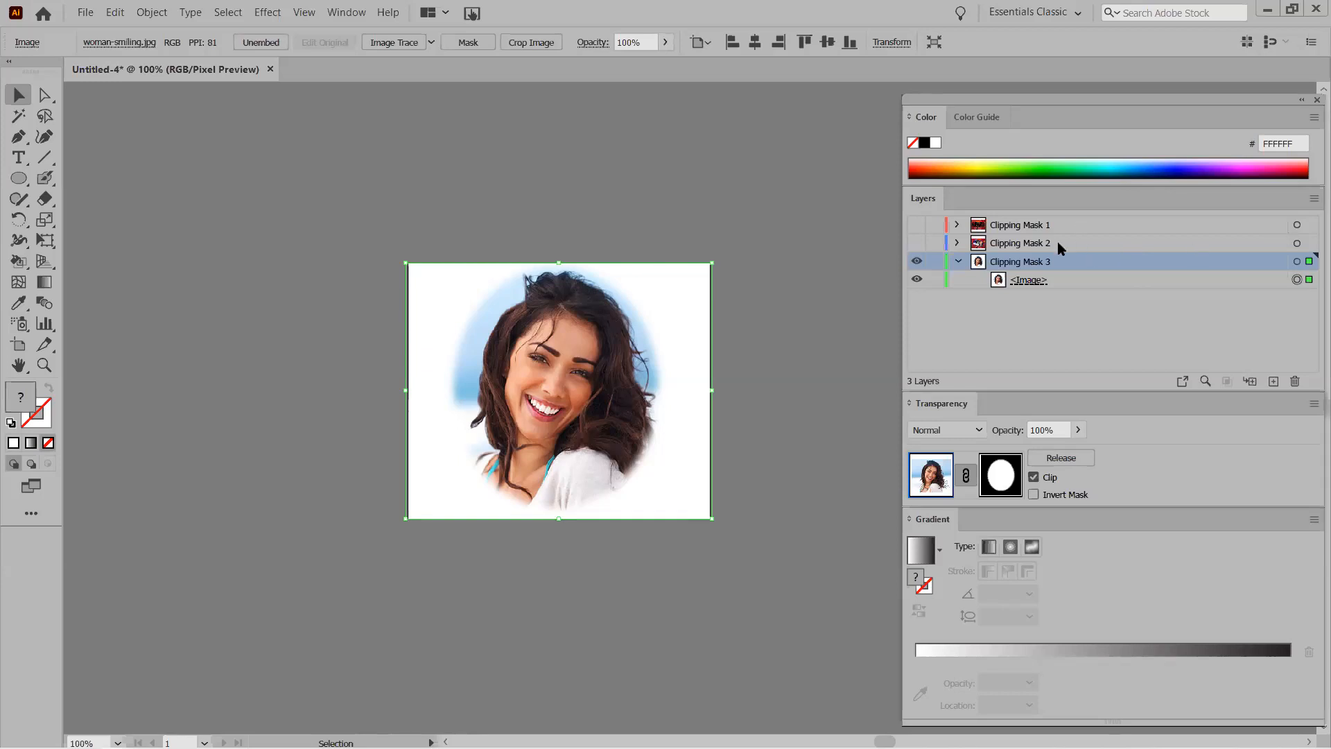
pyautogui.click(960, 262)
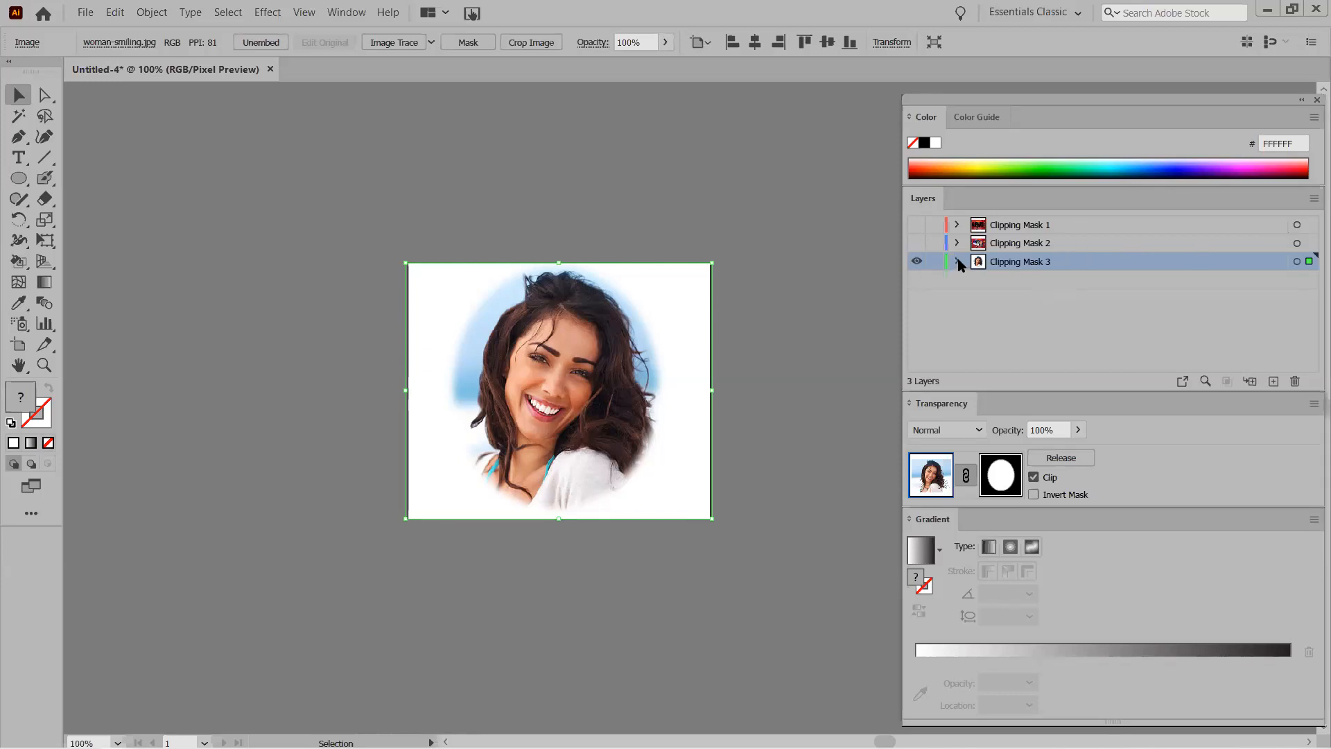
pyautogui.click(916, 262)
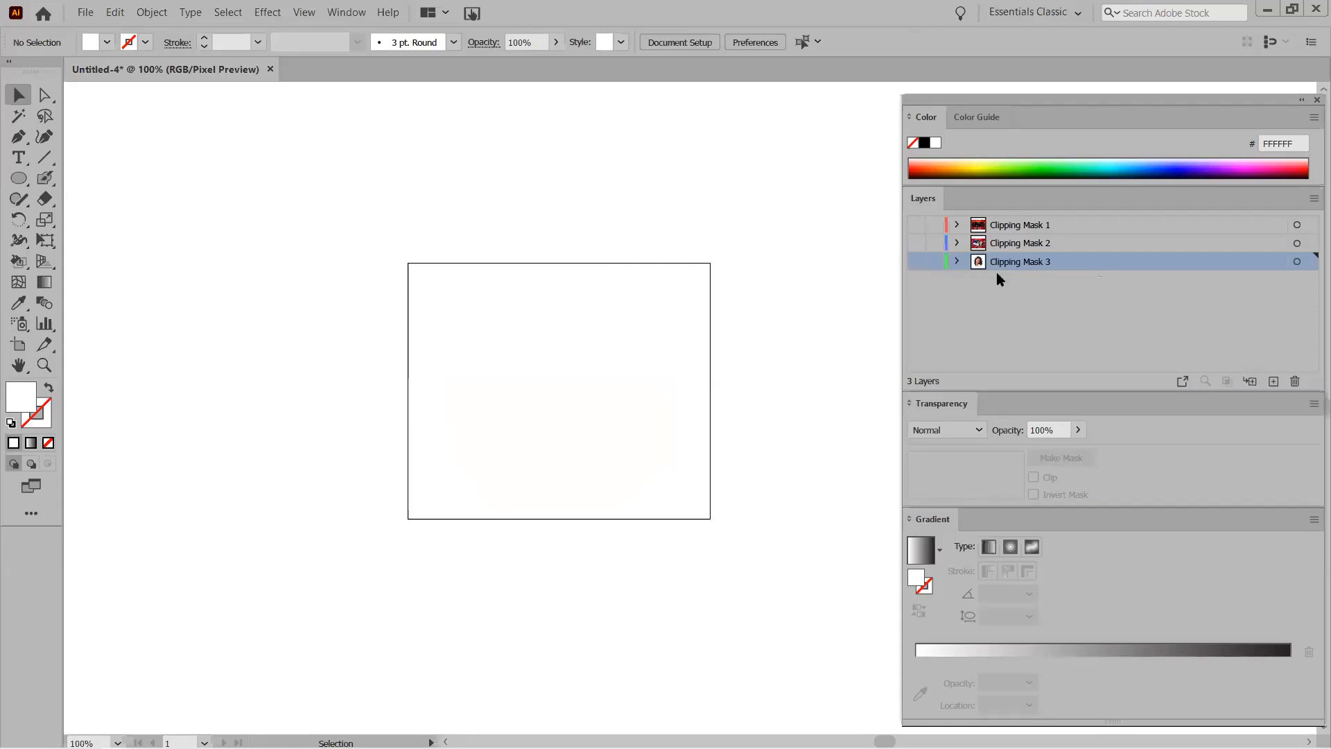
# Add a new layer below Clipping Mask 3 and name it Clipping Mask 4.
pyautogui.click(1274, 382)
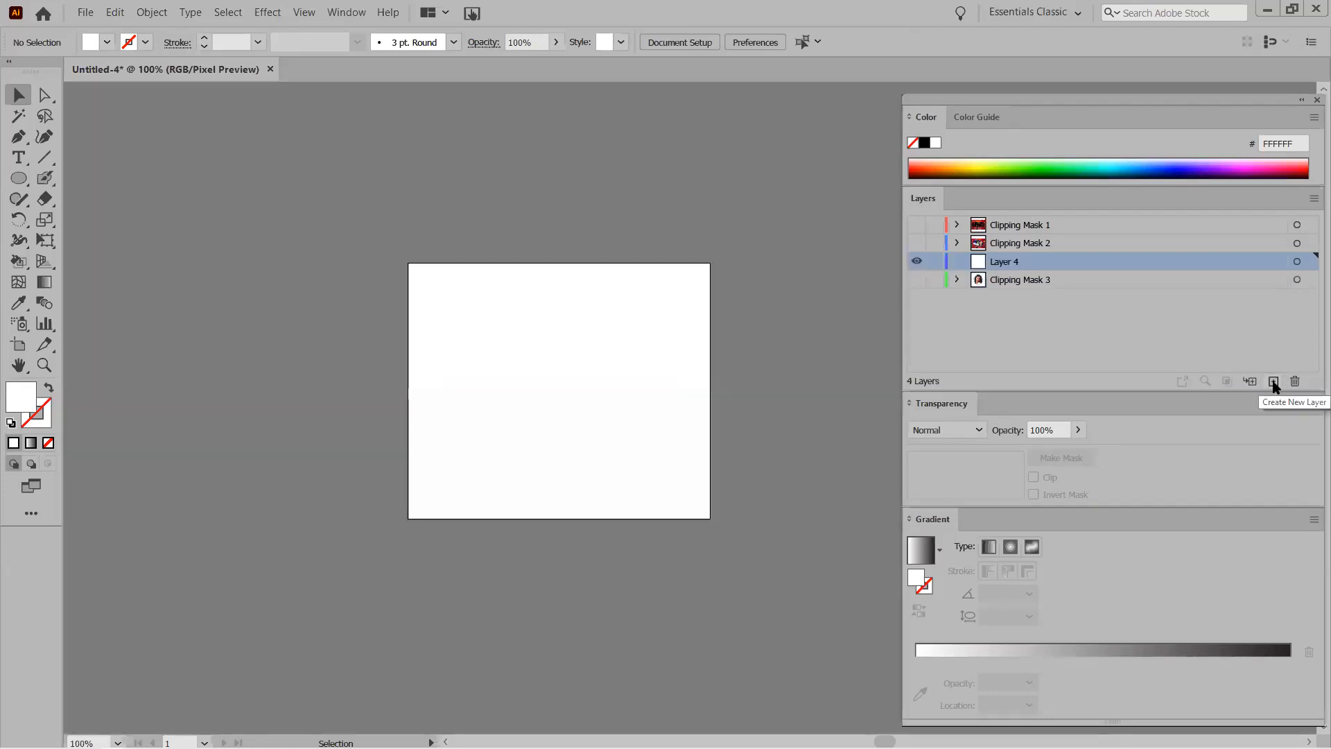
pyautogui.moveTo(1000, 259); pyautogui.dragTo(1013, 283)
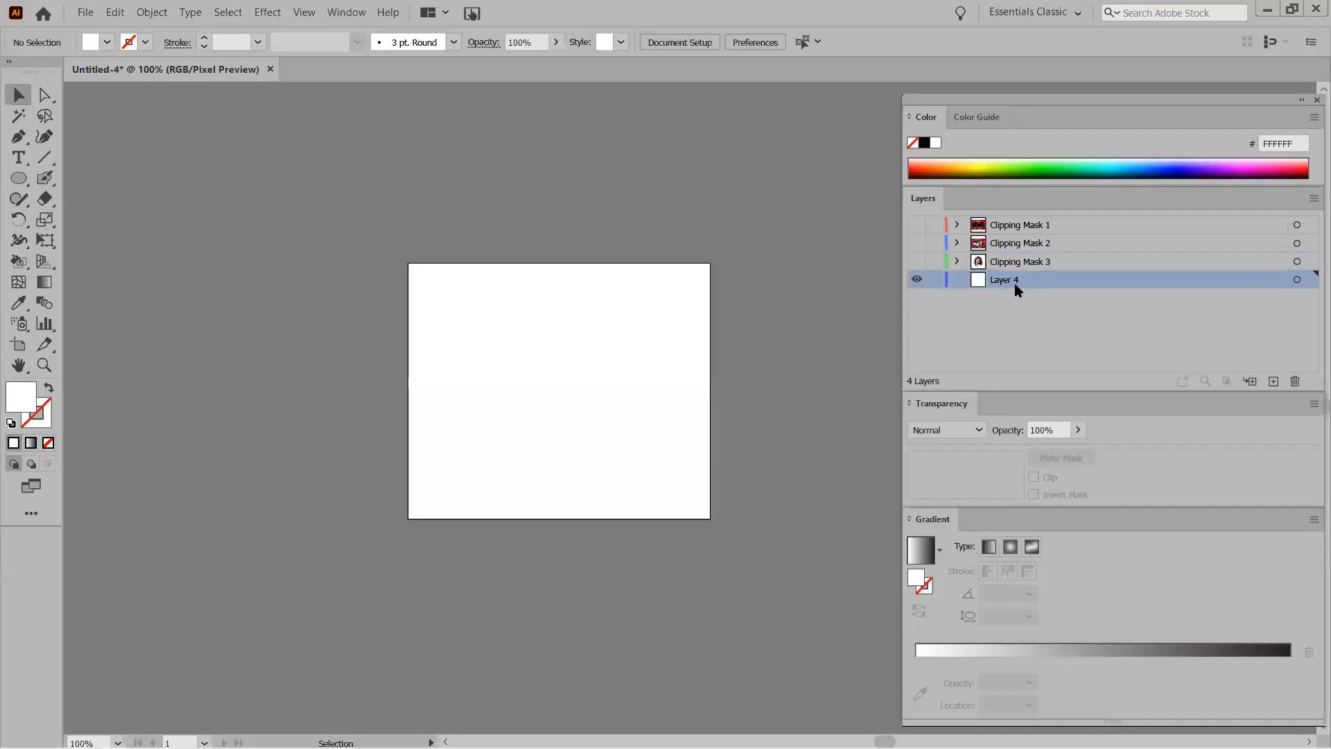
pyautogui.doubleClick(1012, 281)
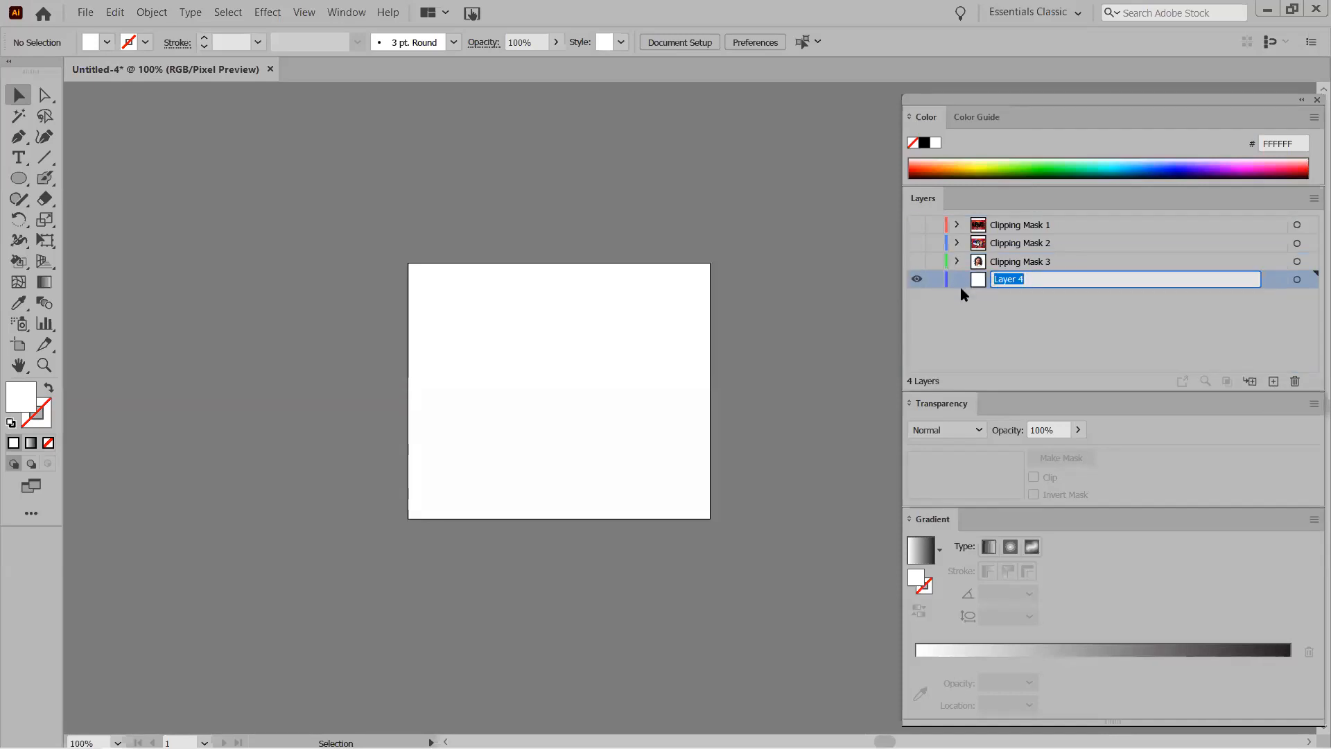
pyautogui.write('Clipping Mask')
pyautogui.click(907, 280)
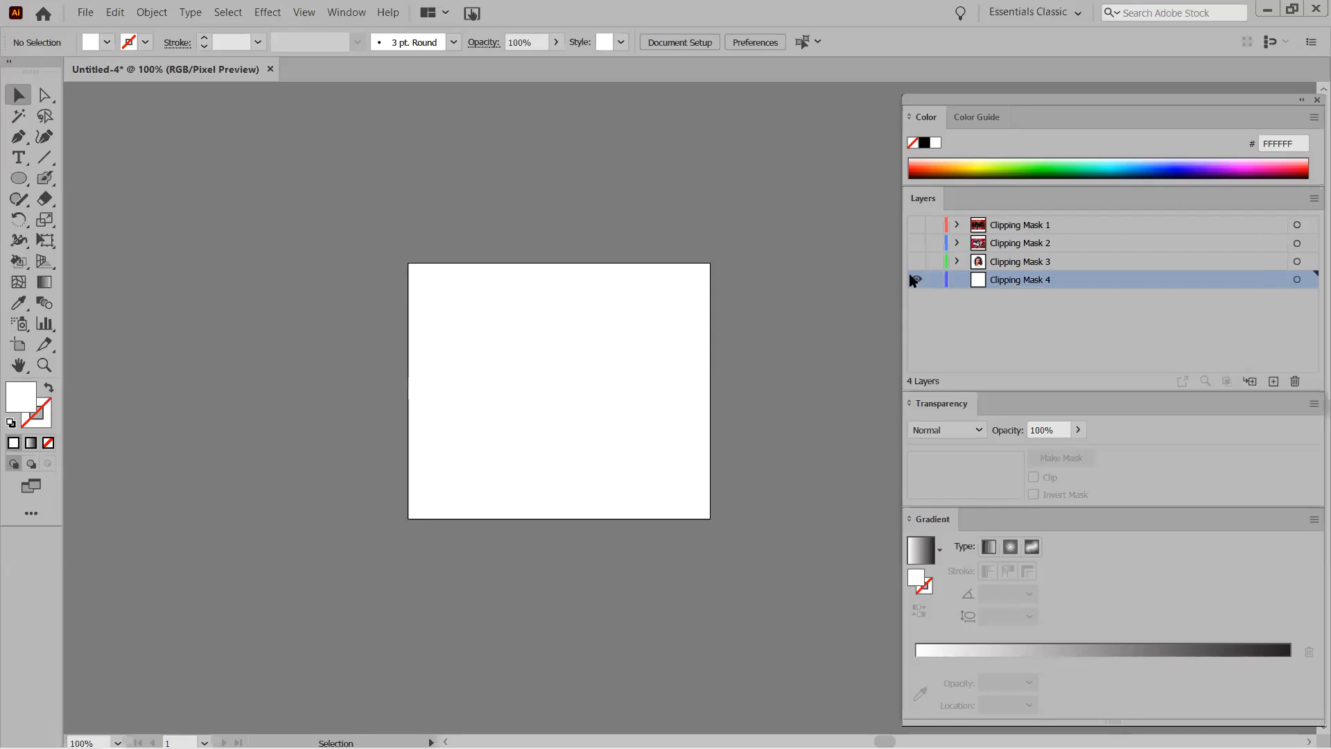
# Toggle Clipping Mask 4's visibility off and back on, then switch to the Artboard tool.
pyautogui.click(915, 279)
pyautogui.click(916, 280)
pyautogui.scroll(-2, 523, 571)
pyautogui.scroll(1, 523, 572)
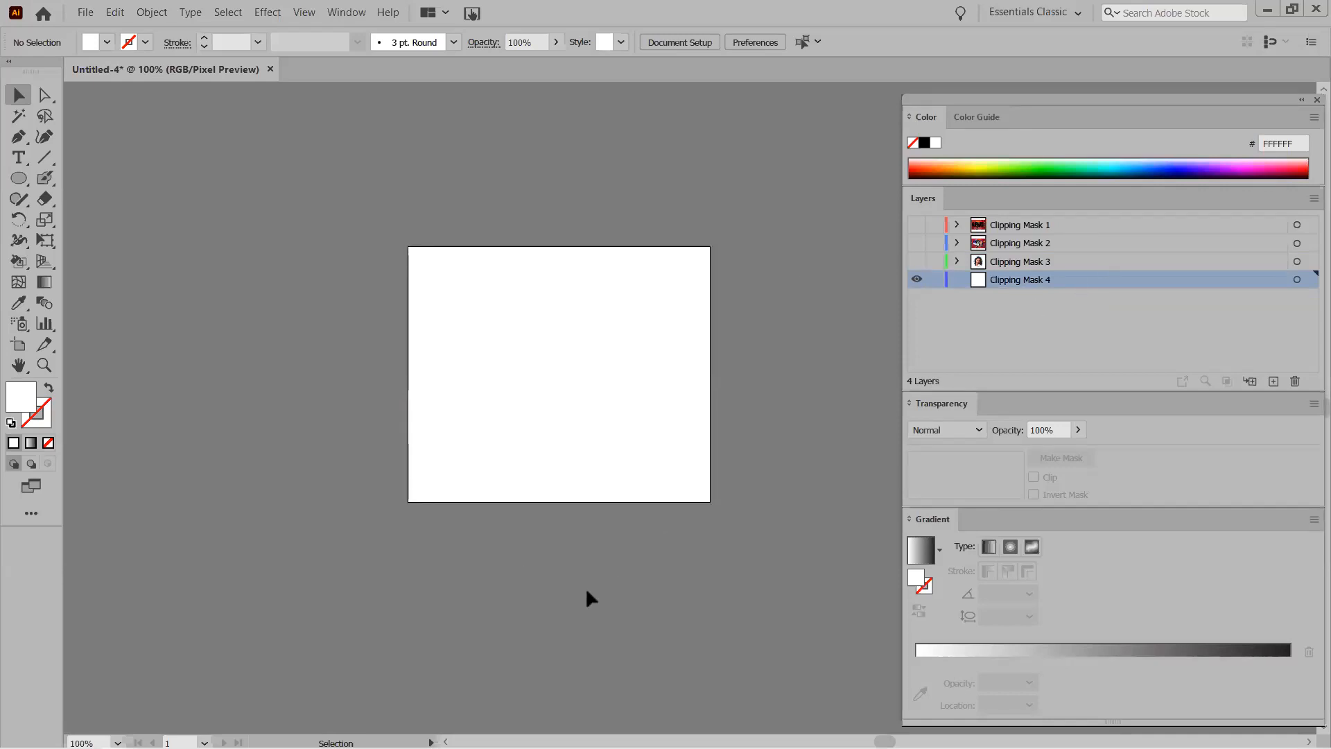
pyautogui.scroll(-3, 184, 427)
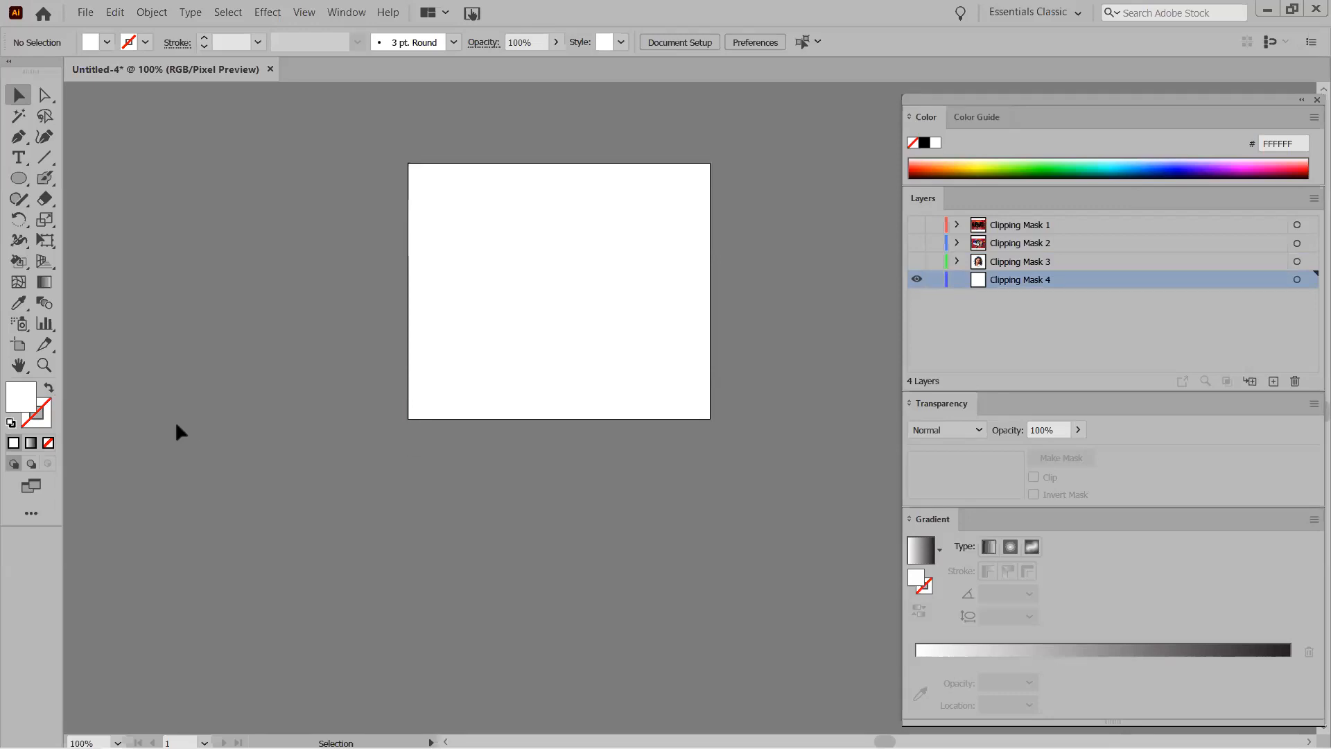
pyautogui.scroll(-2, 180, 432)
pyautogui.click(19, 345)
# Draw a second artboard, about 464 × 385 pt, below the first.
pyautogui.moveTo(393, 393); pyautogui.dragTo(715, 659)
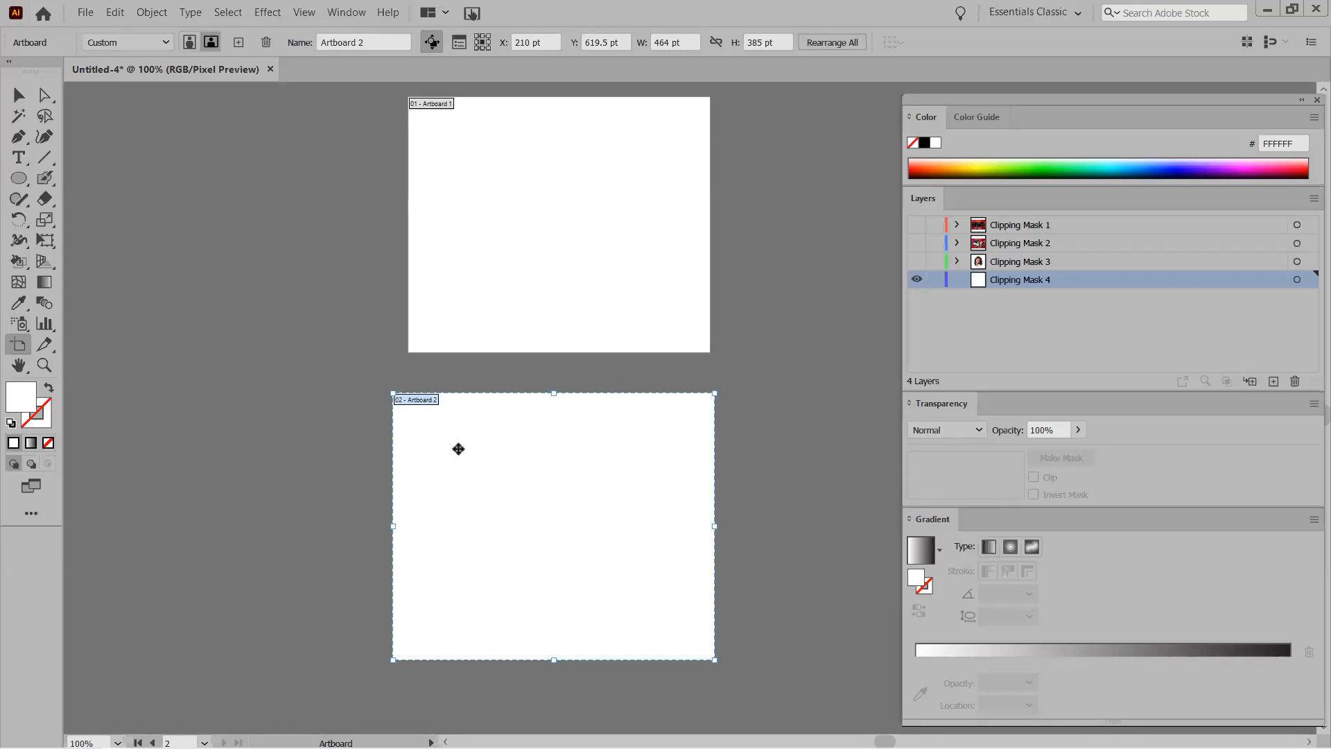
pyautogui.scroll(-2, 458, 449)
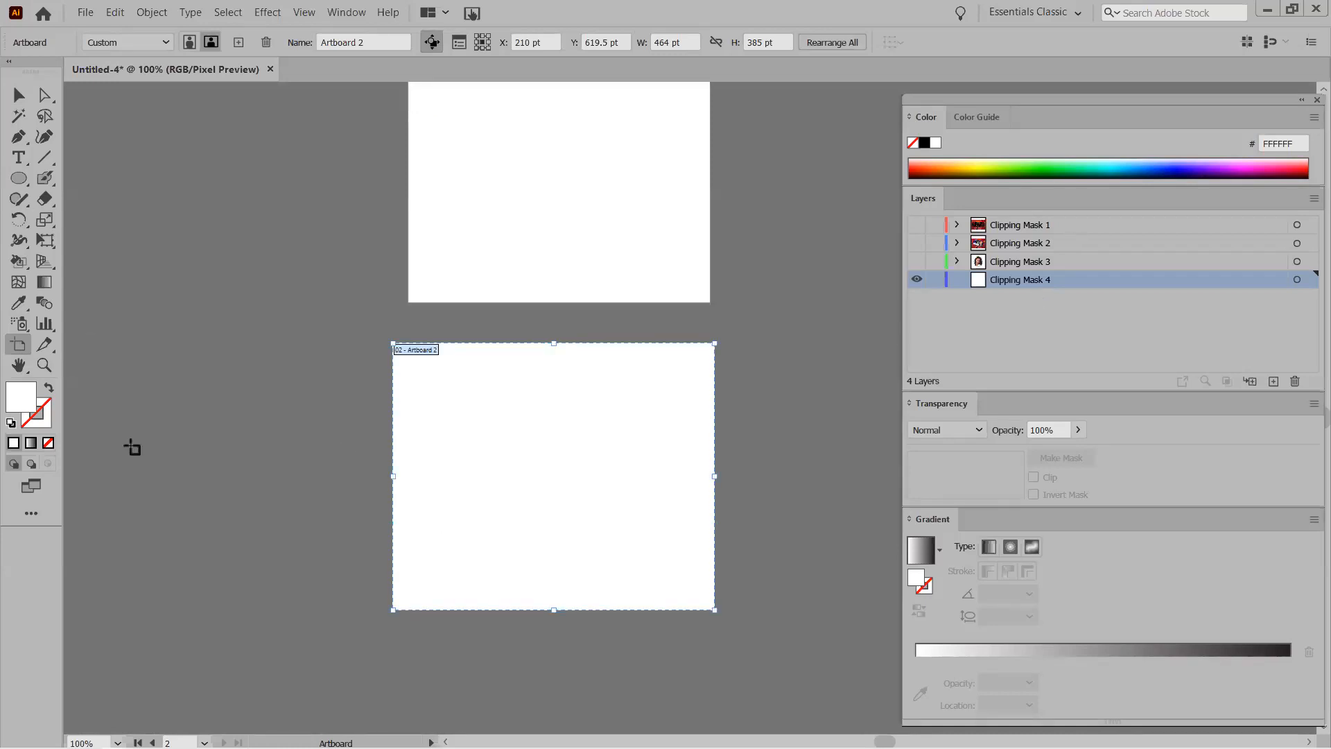
pyautogui.press('ctrl')
# Place skyline.jpg across the second artboard and trim the artboard's bottom to the photo.
pyautogui.hotkey('ctrl', 'shift', 'p')
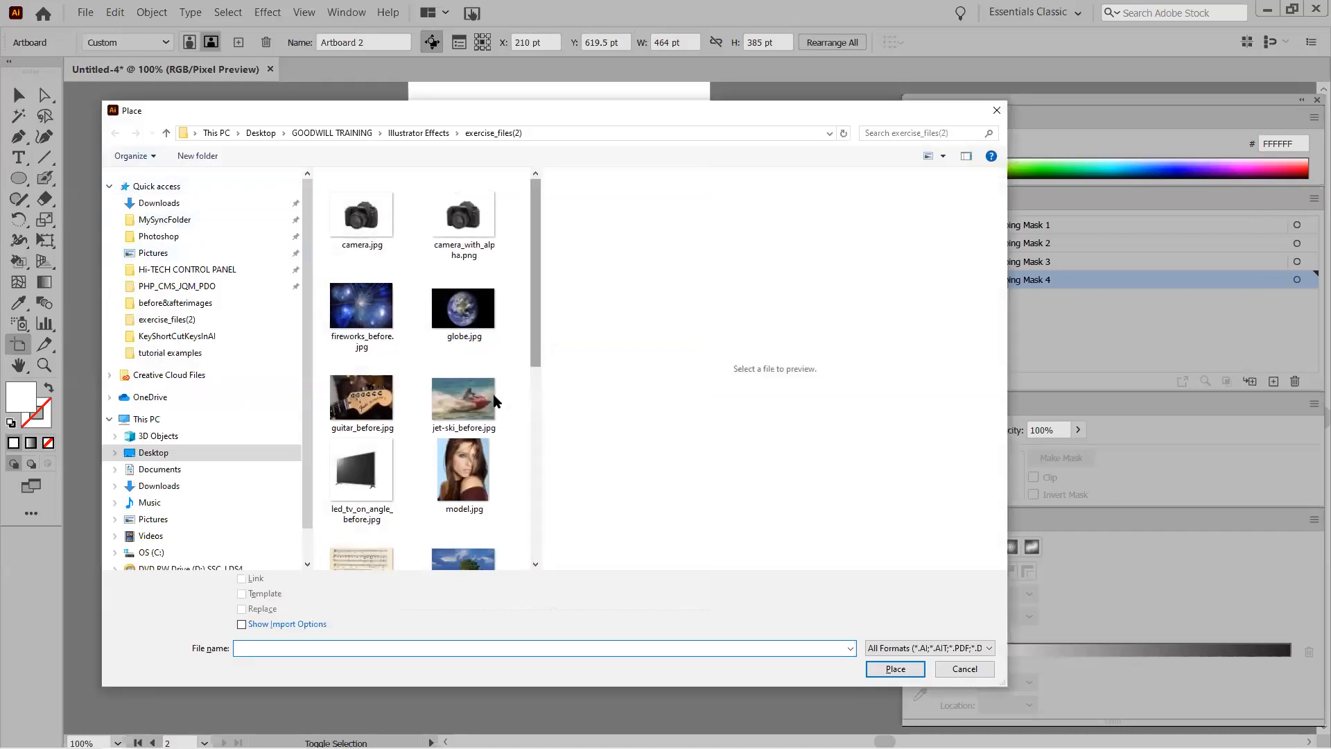
pyautogui.scroll(-5, 493, 394)
pyautogui.scroll(5, 493, 406)
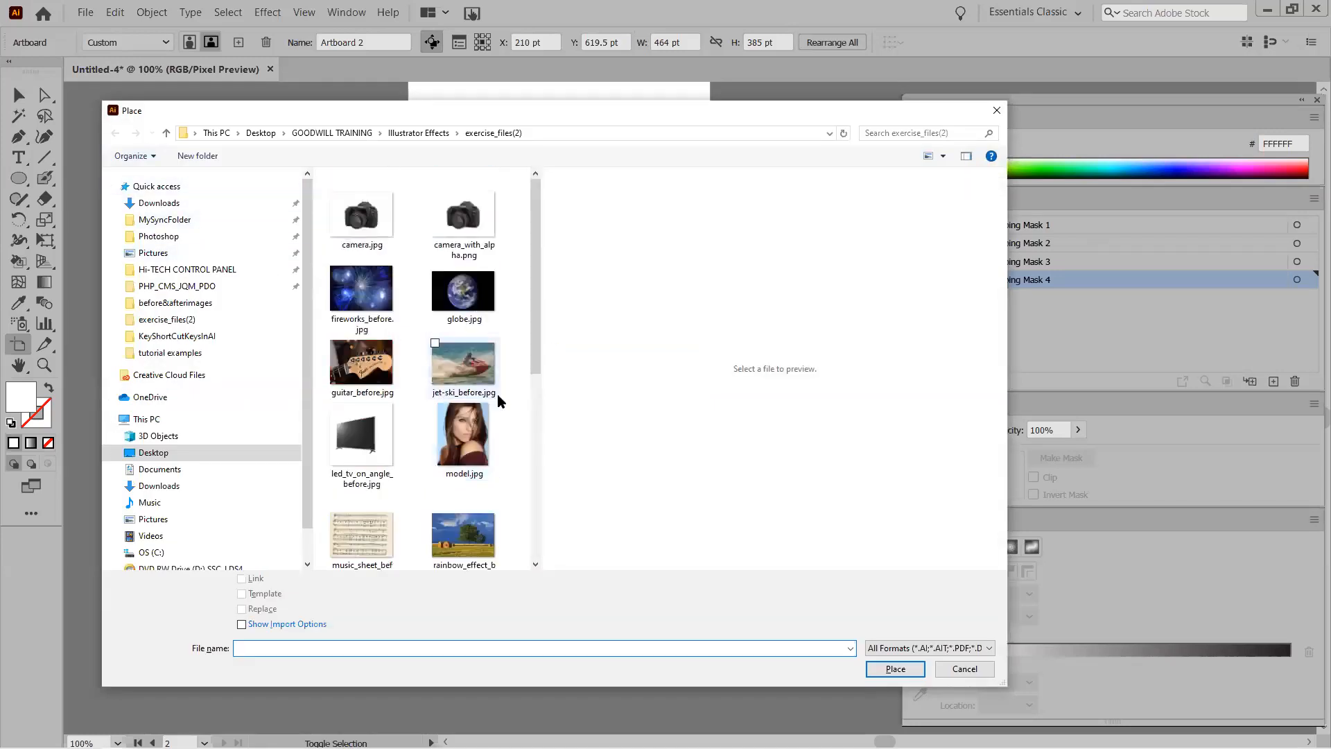
pyautogui.scroll(-5, 490, 382)
pyautogui.click(366, 331)
pyautogui.doubleClick(365, 331)
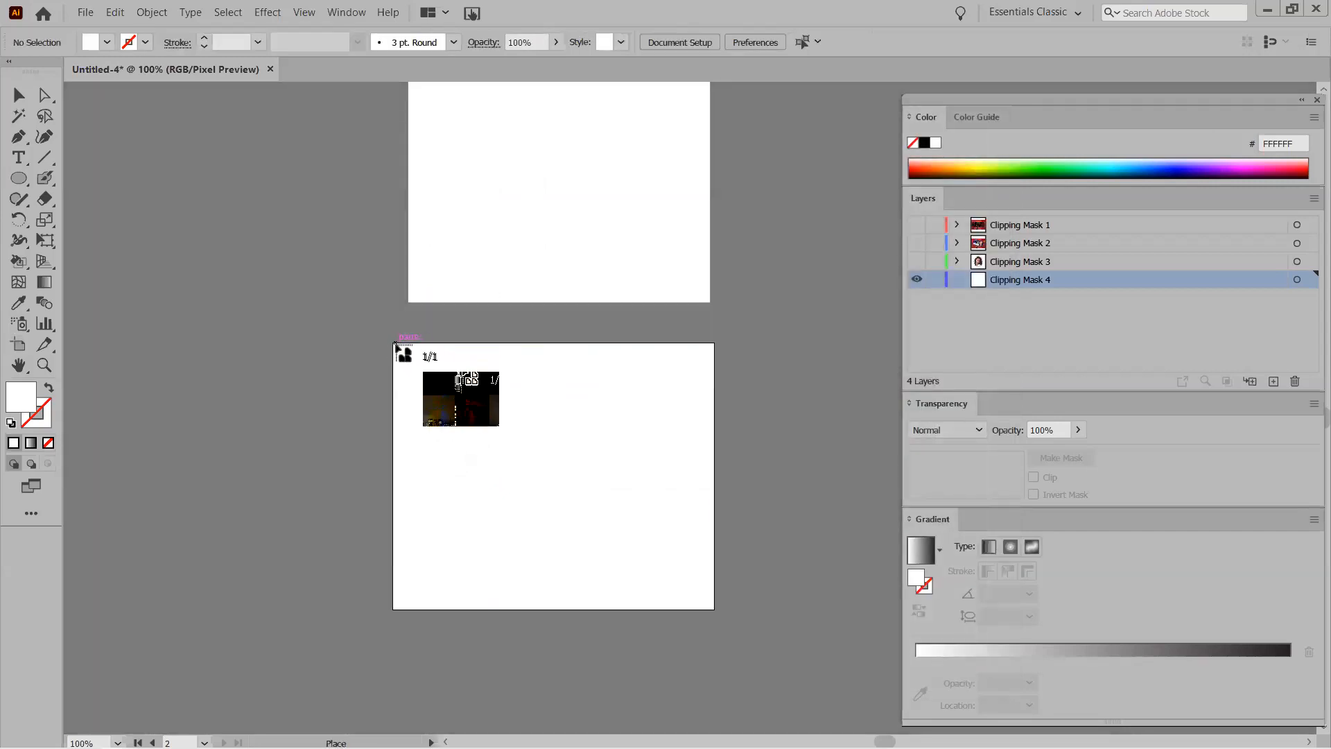
pyautogui.moveTo(394, 344); pyautogui.dragTo(748, 573)
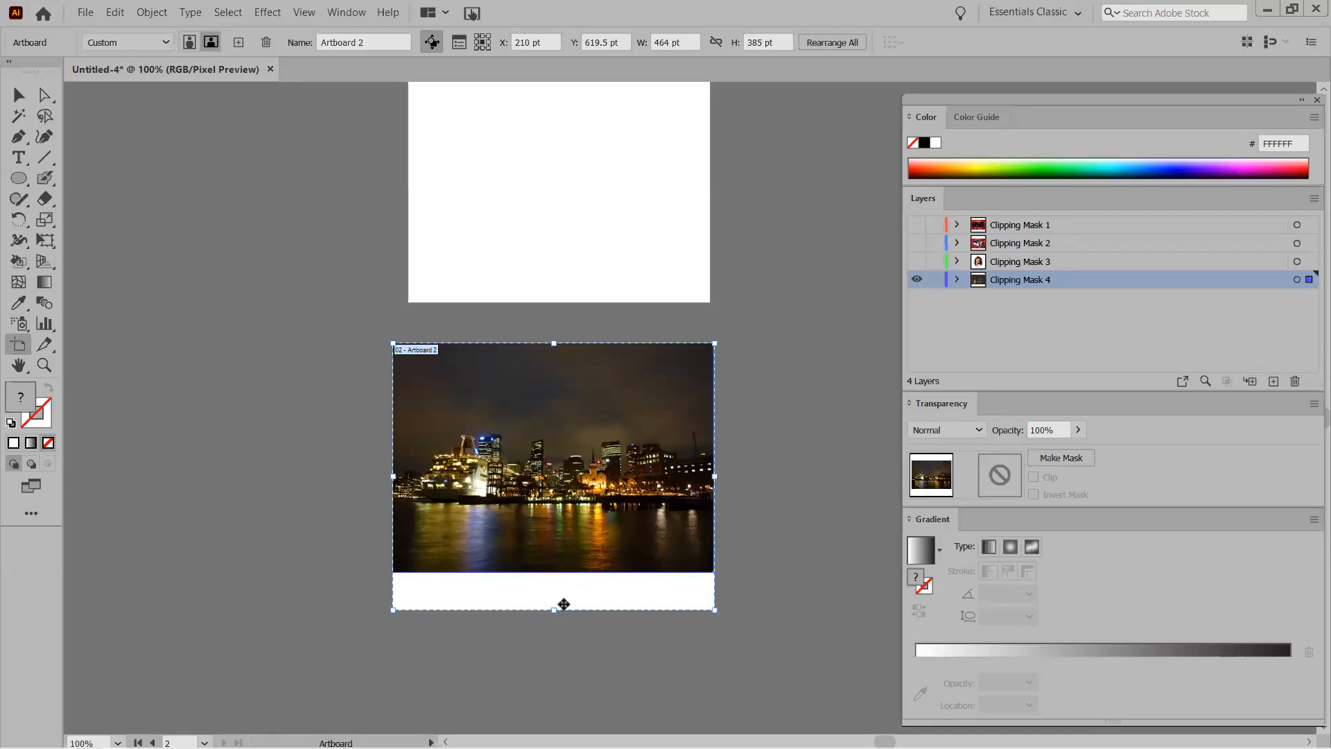
pyautogui.moveTo(557, 609); pyautogui.dragTo(554, 571)
# Draw a white, strokeless 464 × 148 pt rectangle across the skyline photo's middle.
pyautogui.click(261, 434)
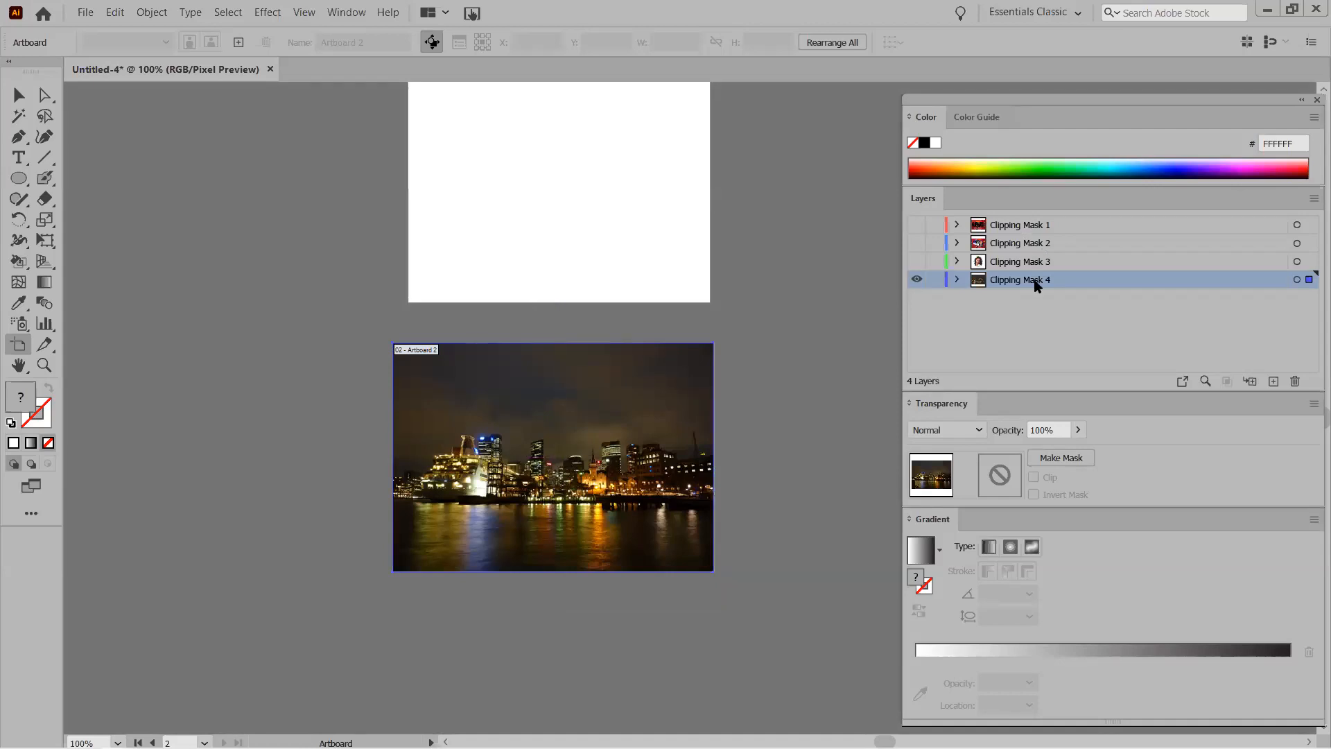
pyautogui.click(21, 181)
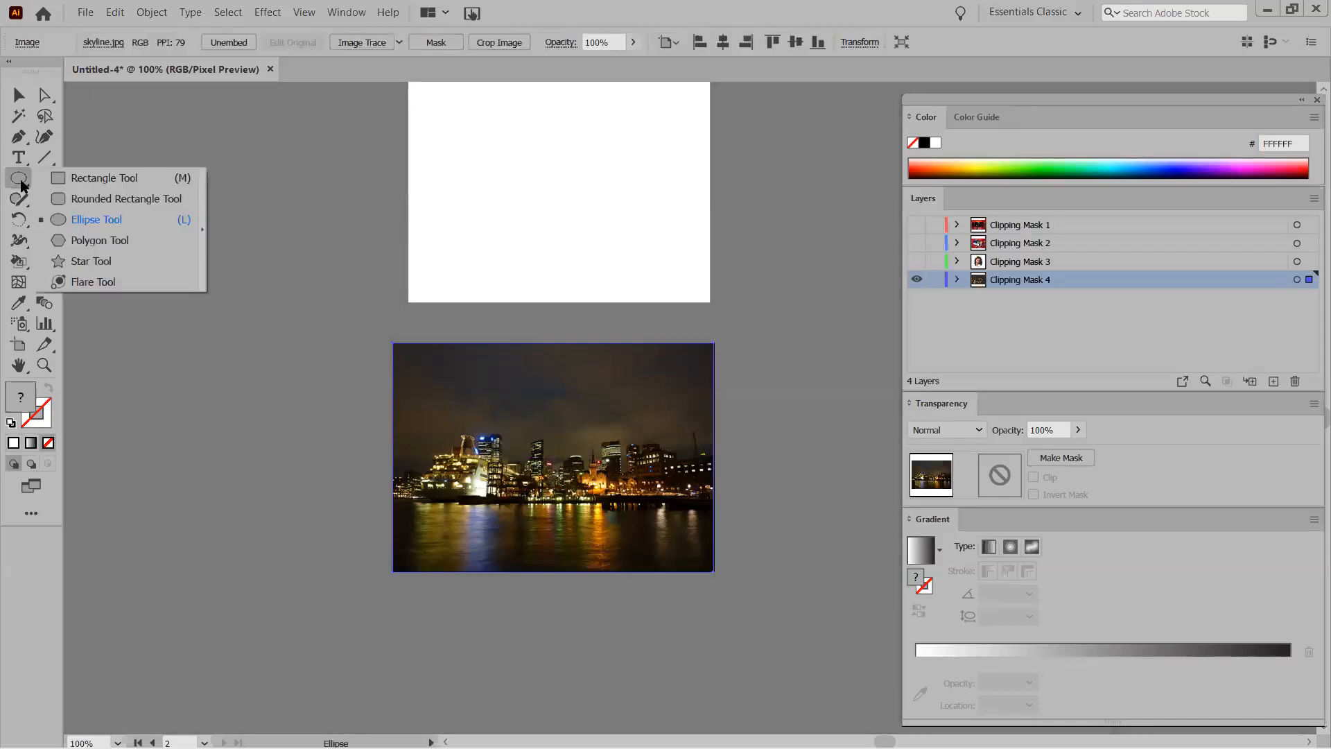
pyautogui.click(90, 180)
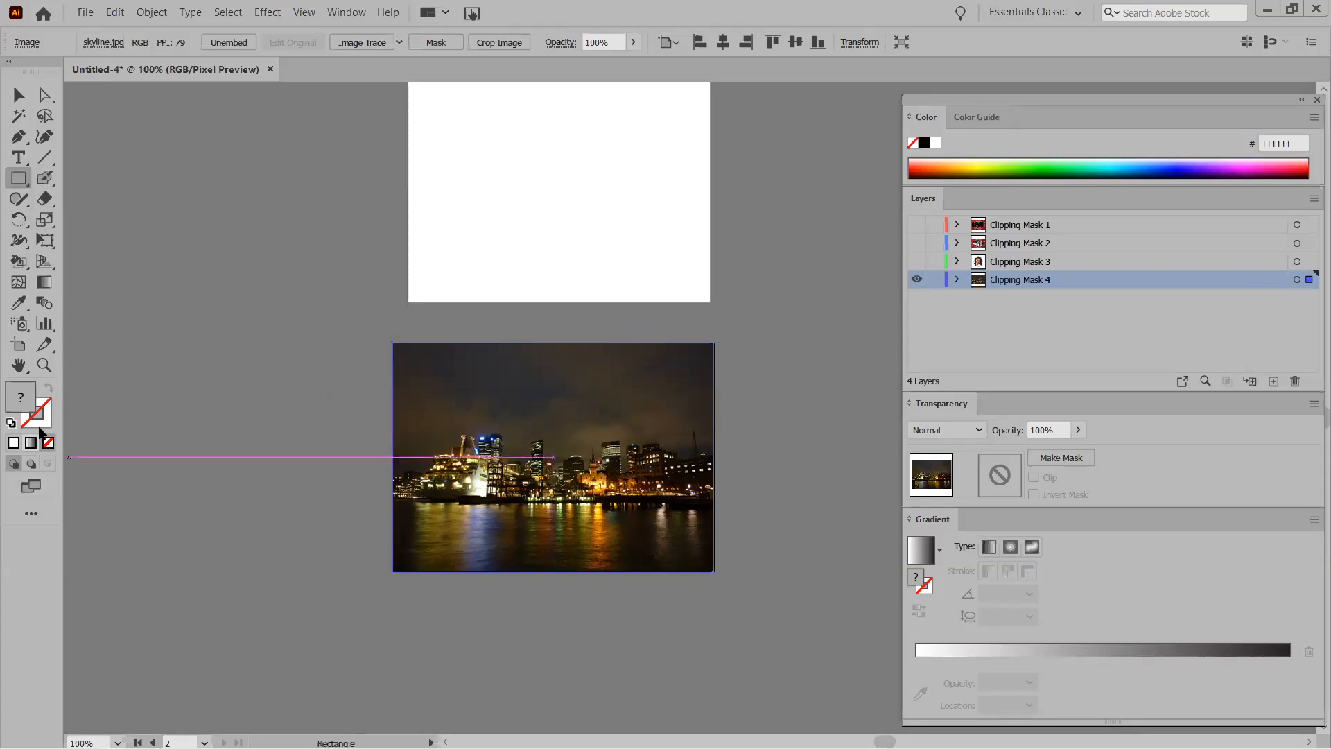
pyautogui.click(12, 422)
pyautogui.click(48, 443)
pyautogui.click(11, 422)
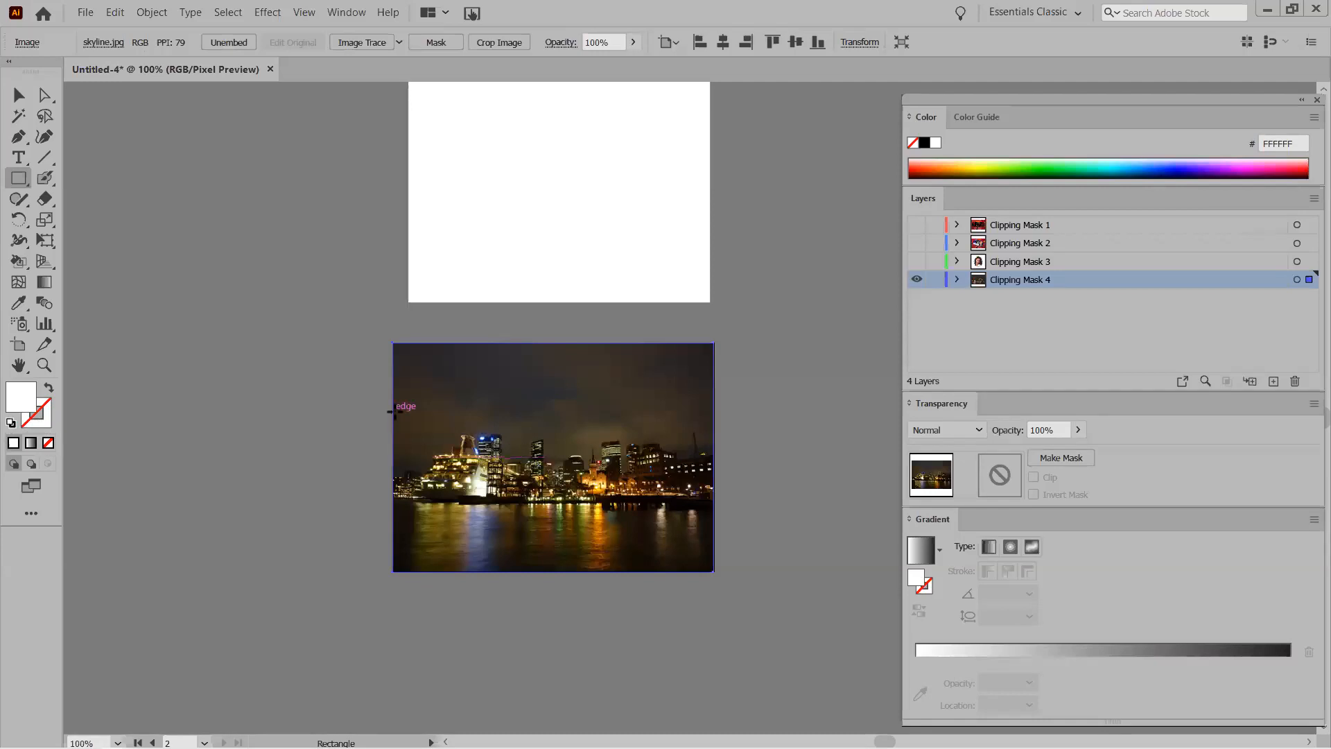
pyautogui.moveTo(392, 409); pyautogui.dragTo(715, 515)
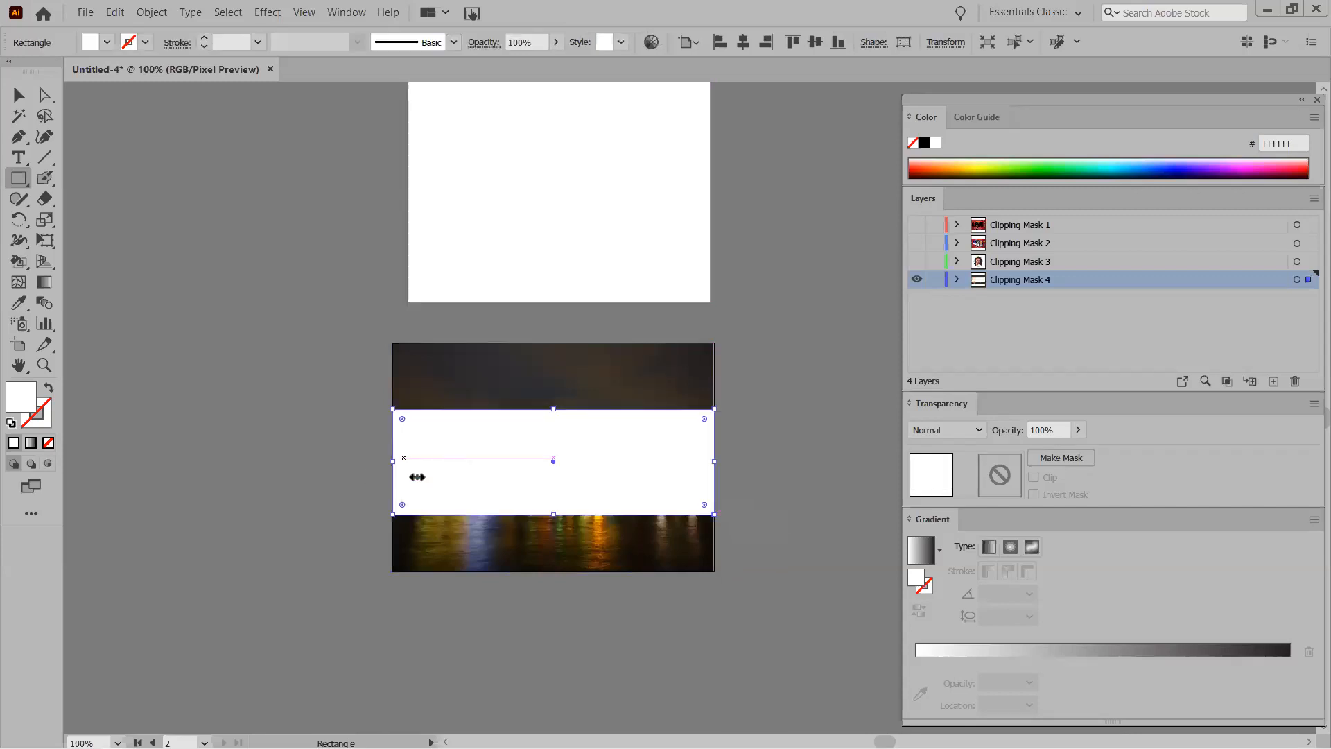
pyautogui.click(957, 280)
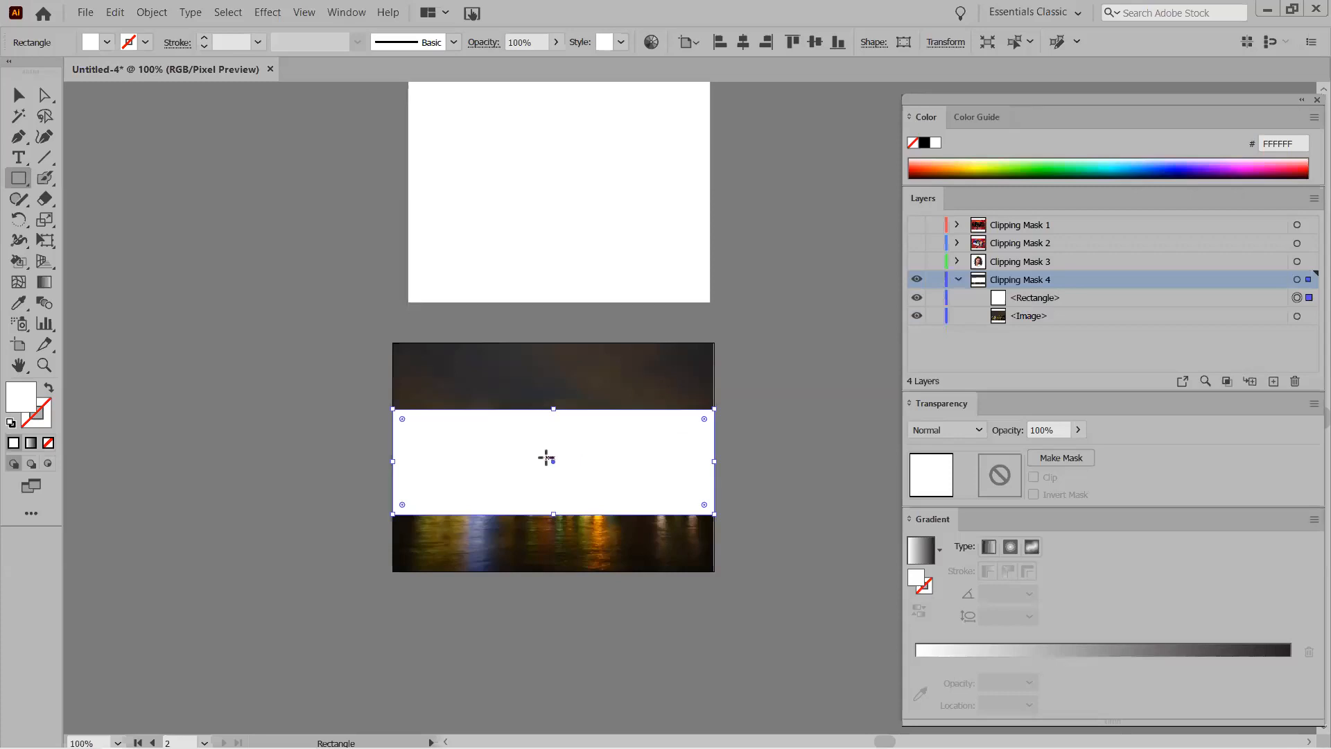
# Type the word SYDNEY on the white band.
pyautogui.click(19, 159)
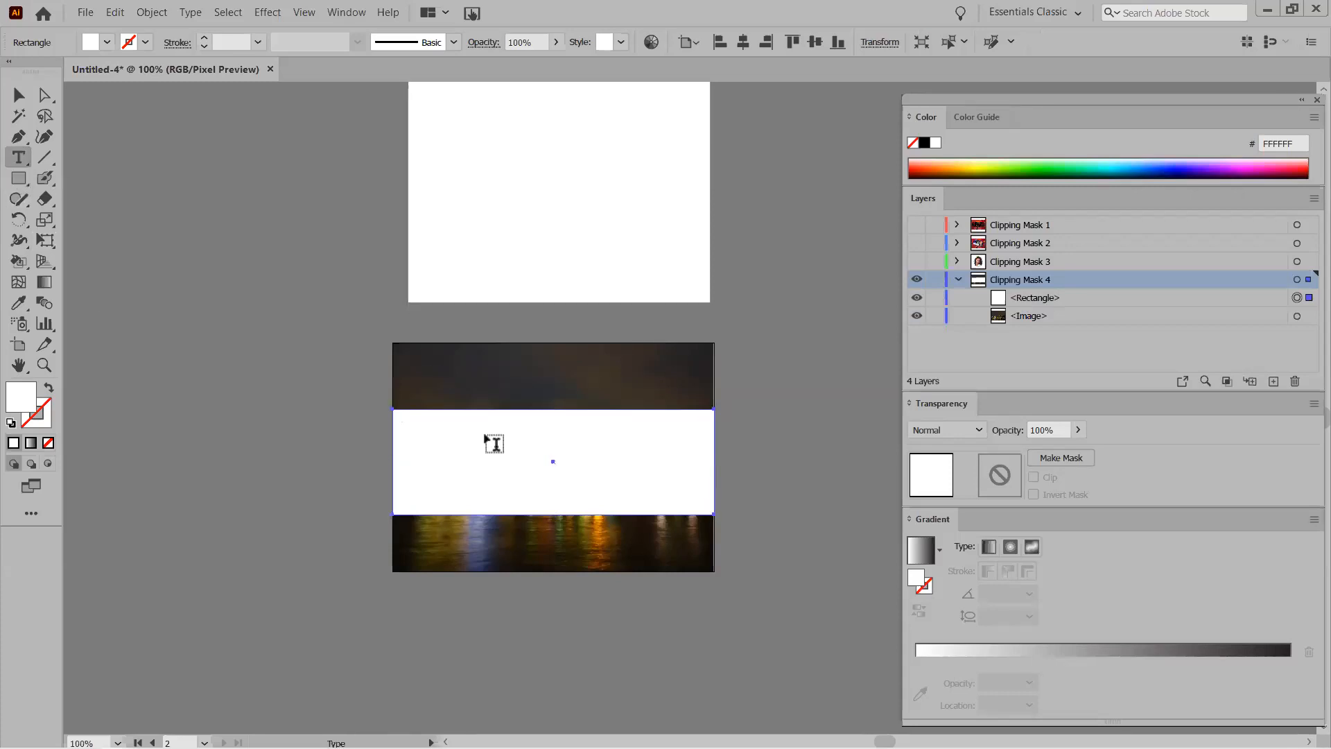
pyautogui.click(450, 463)
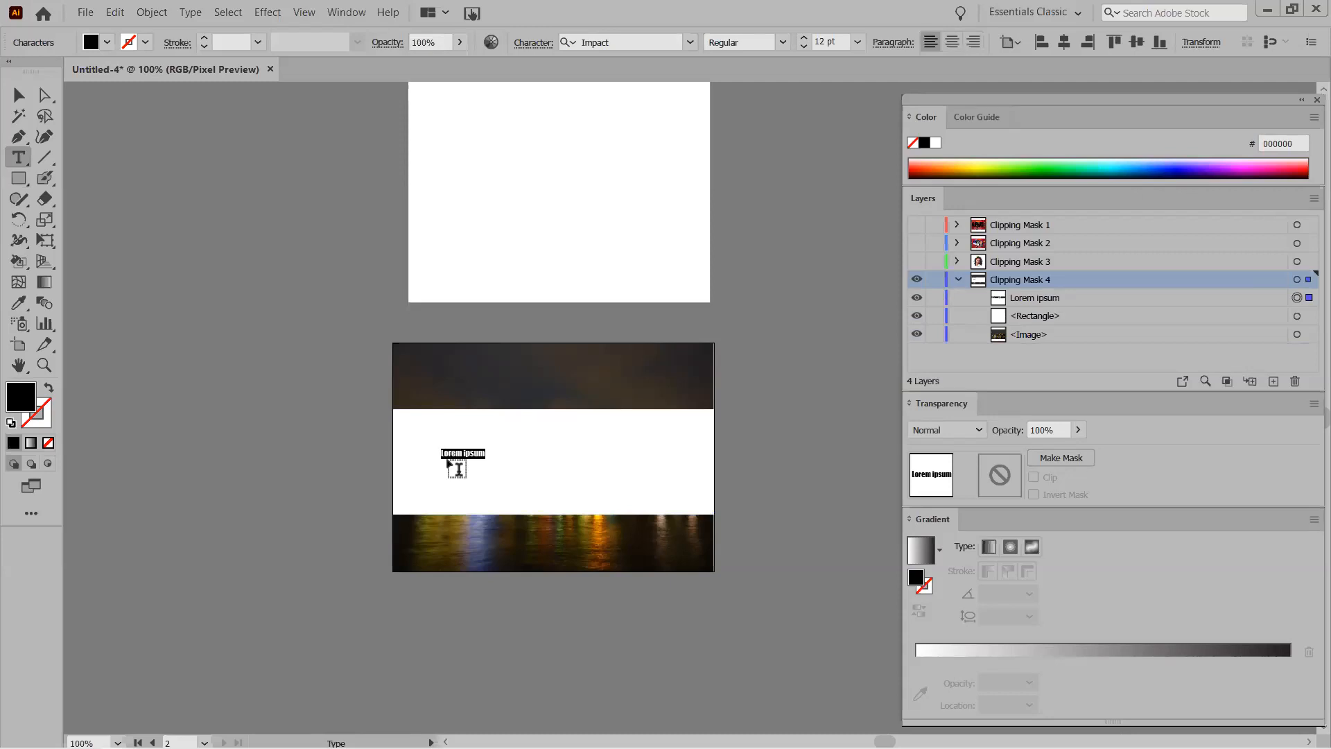
pyautogui.write('SY')
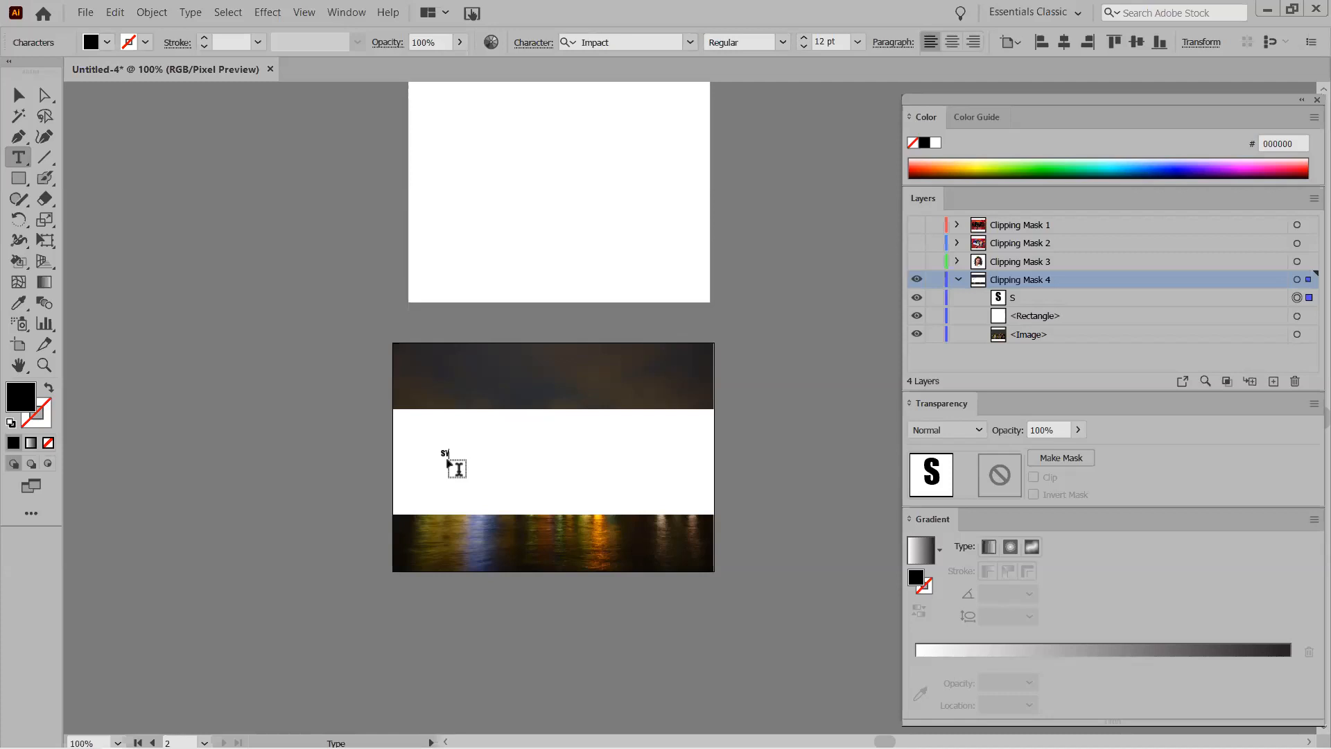
pyautogui.write('DNEY')
pyautogui.press('Escape')
# Enlarge SYDNEY and move it so it sits centred on the white band.
pyautogui.moveTo(472, 460); pyautogui.dragTo(721, 617)
pyautogui.keyDown('ctrl'); pyautogui.click(721, 617); pyautogui.keyUp('ctrl')
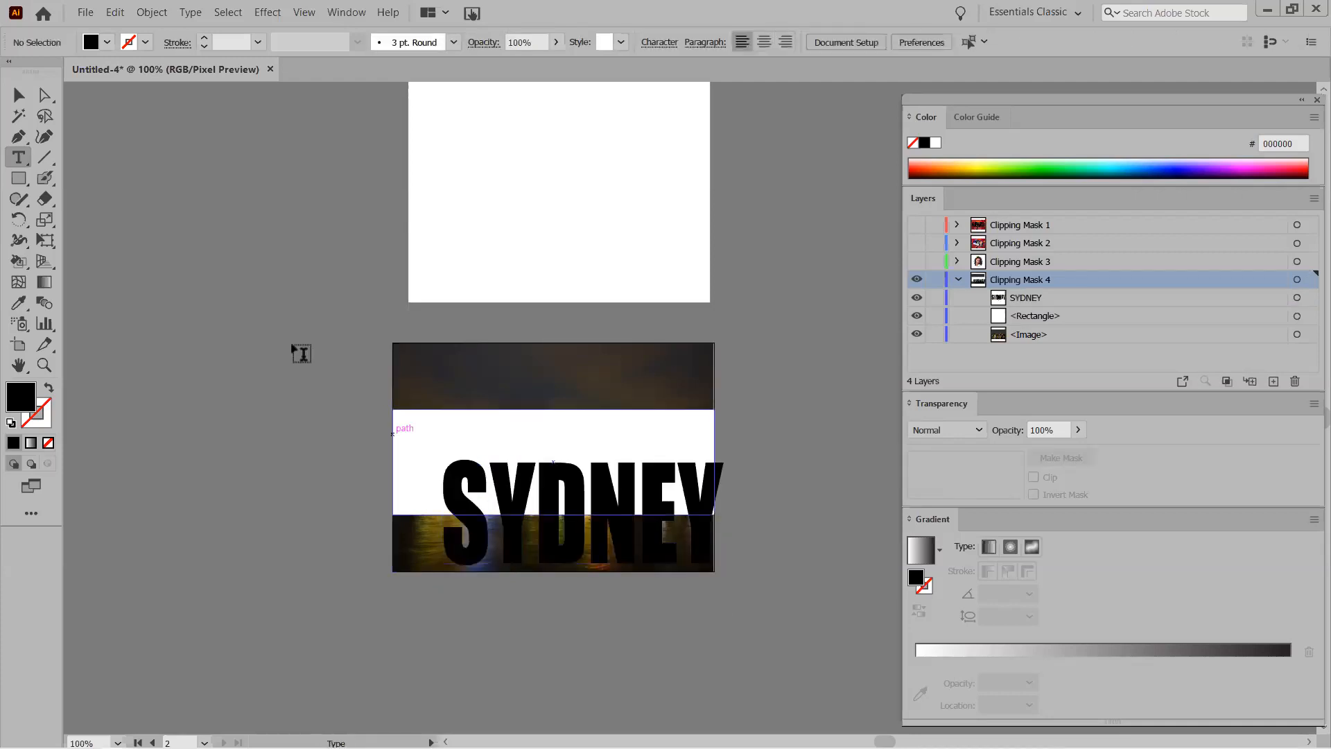
pyautogui.press('v')
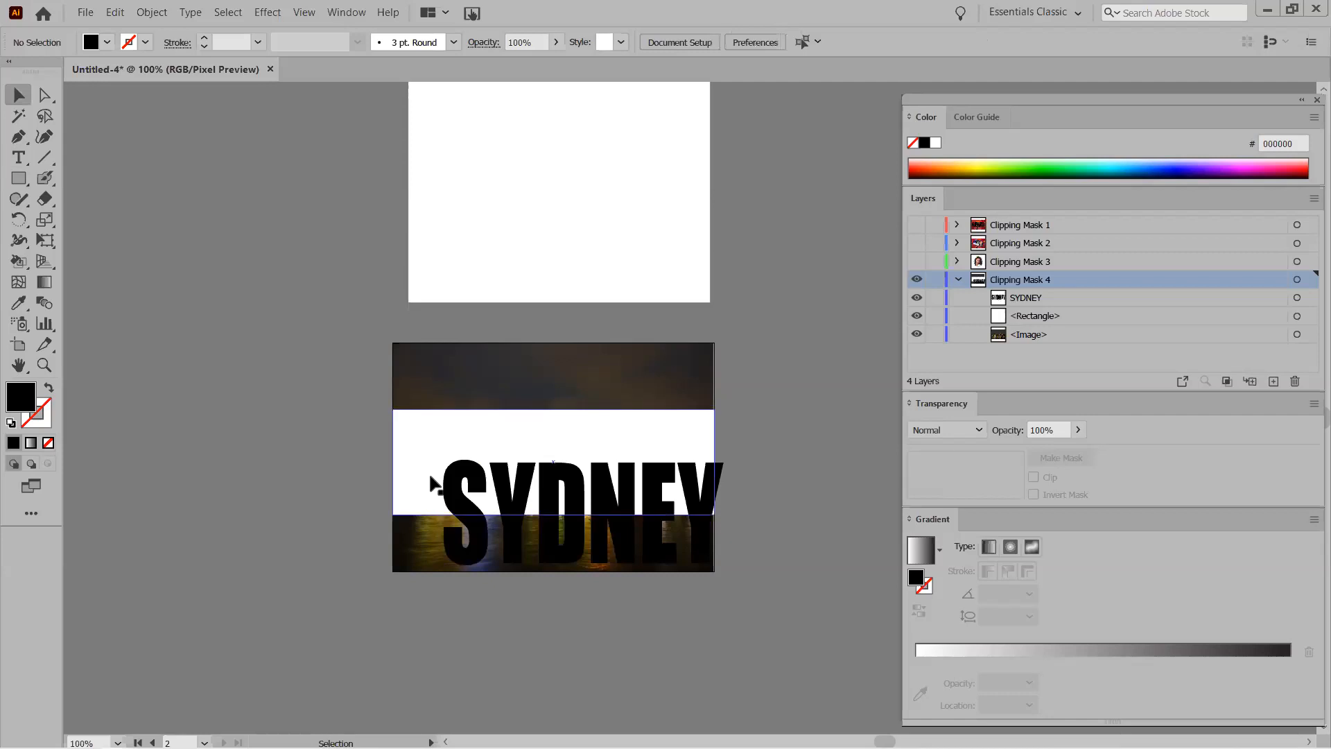
pyautogui.moveTo(451, 460)
pyautogui.mouseDown()
pyautogui.moveTo(430, 416)
pyautogui.moveTo(427, 449)
pyautogui.mouseUp()
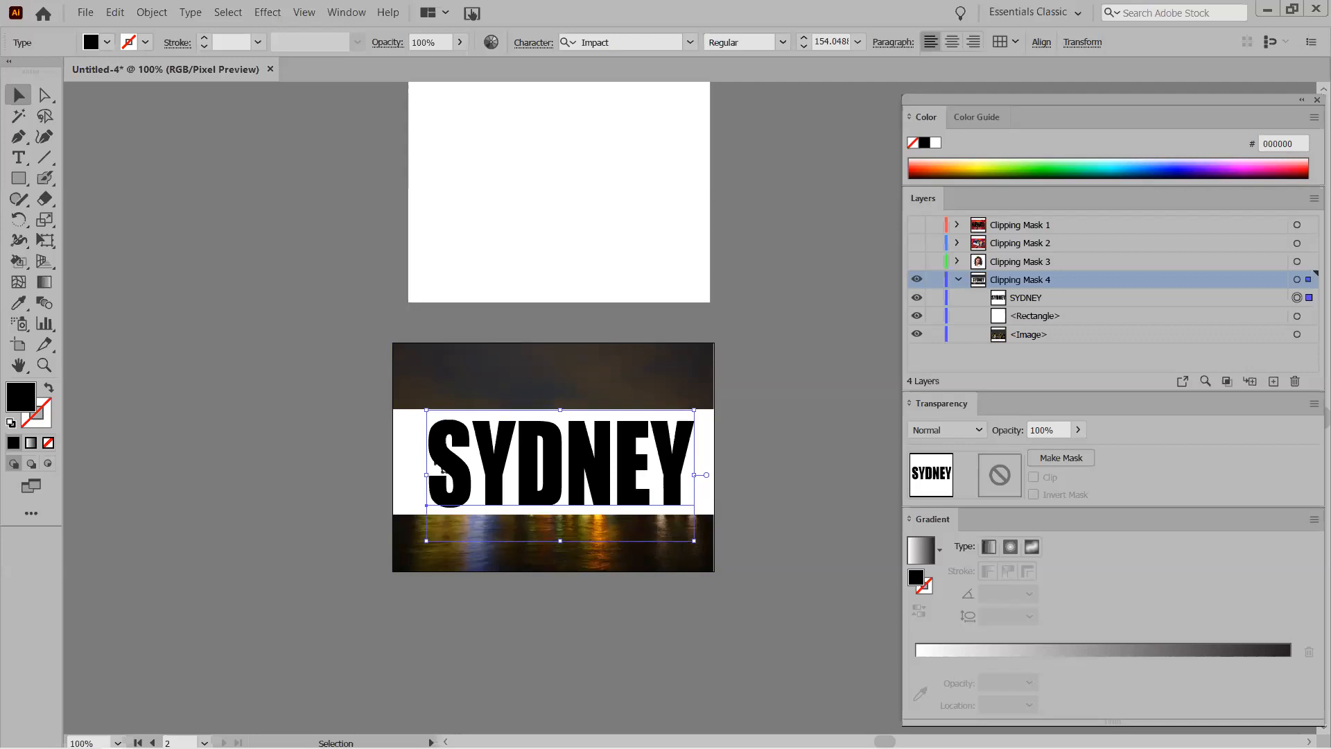
pyautogui.moveTo(430, 441); pyautogui.dragTo(421, 441)
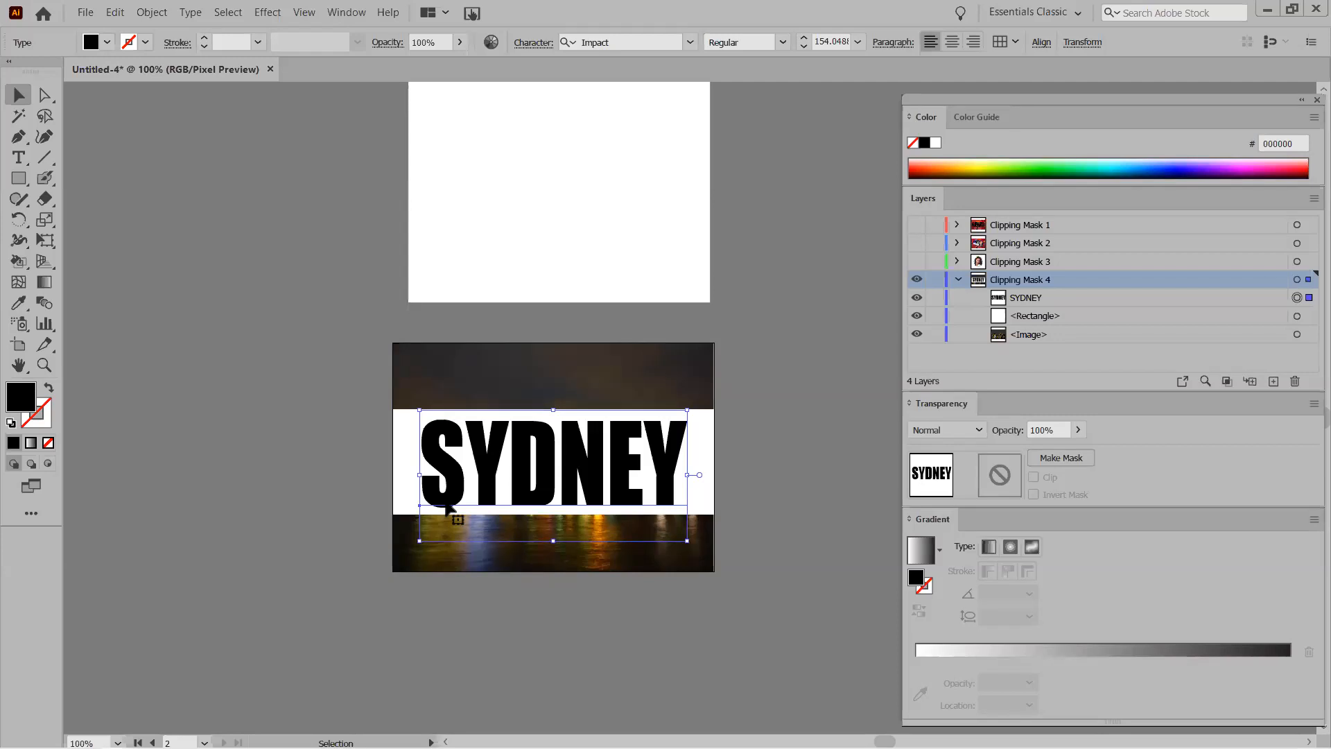
# Lock the skyline photo, select SYDNEY with the white band, and try Make Clipping Mask.
pyautogui.click(936, 337)
pyautogui.keyDown('shift'); pyautogui.click(635, 496); pyautogui.keyUp('shift')
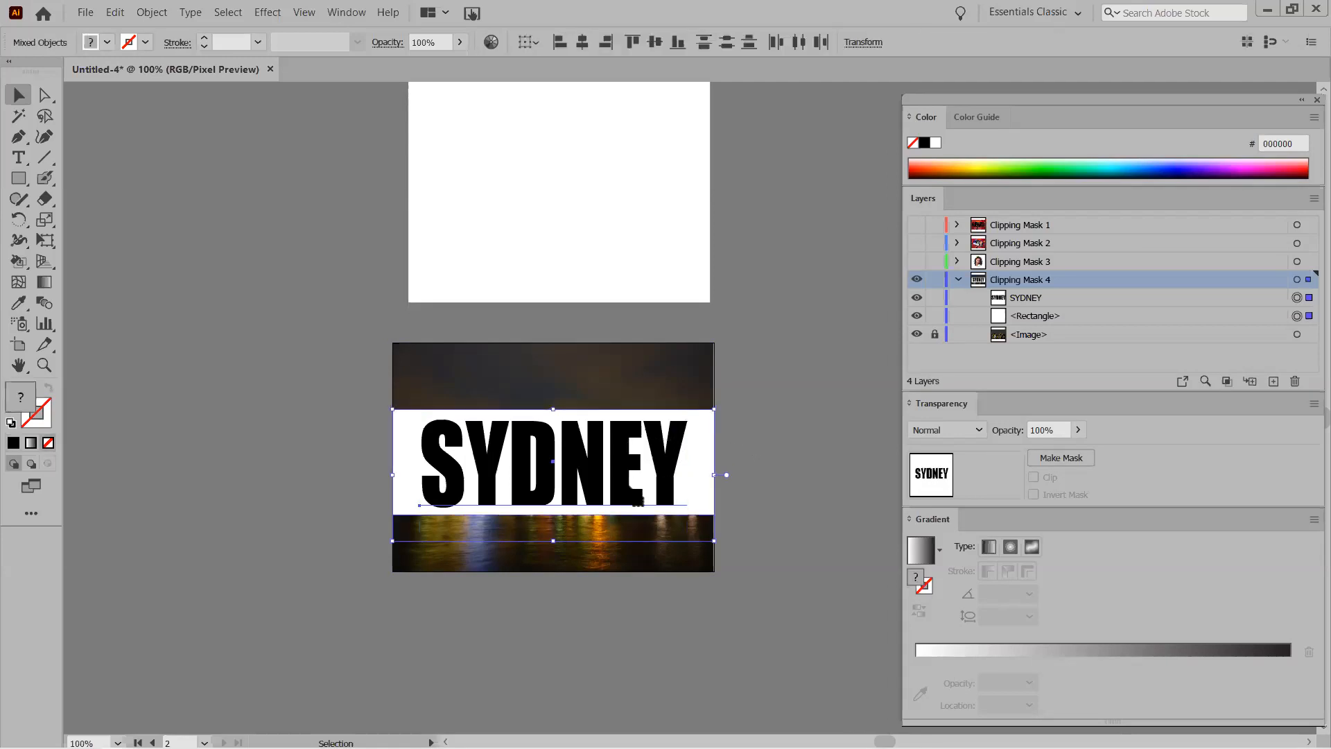
pyautogui.rightClick(600, 450)
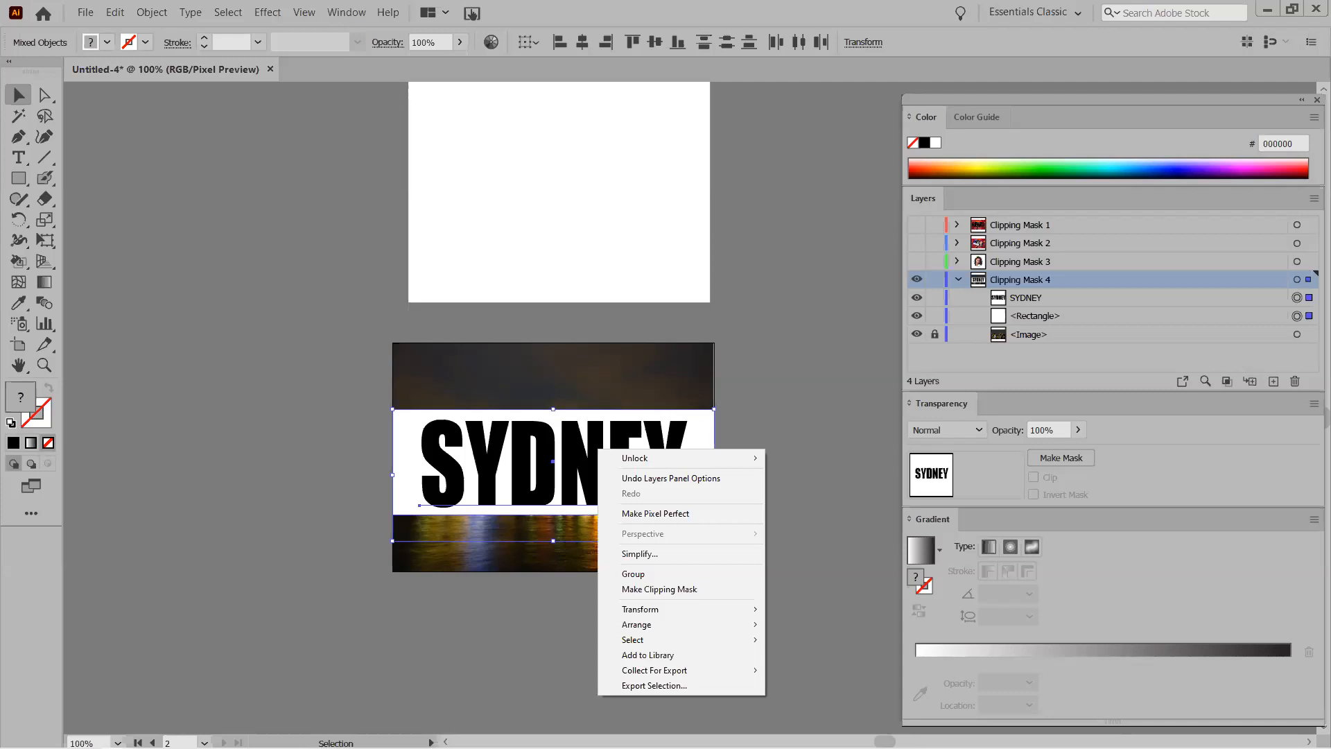
pyautogui.click(671, 591)
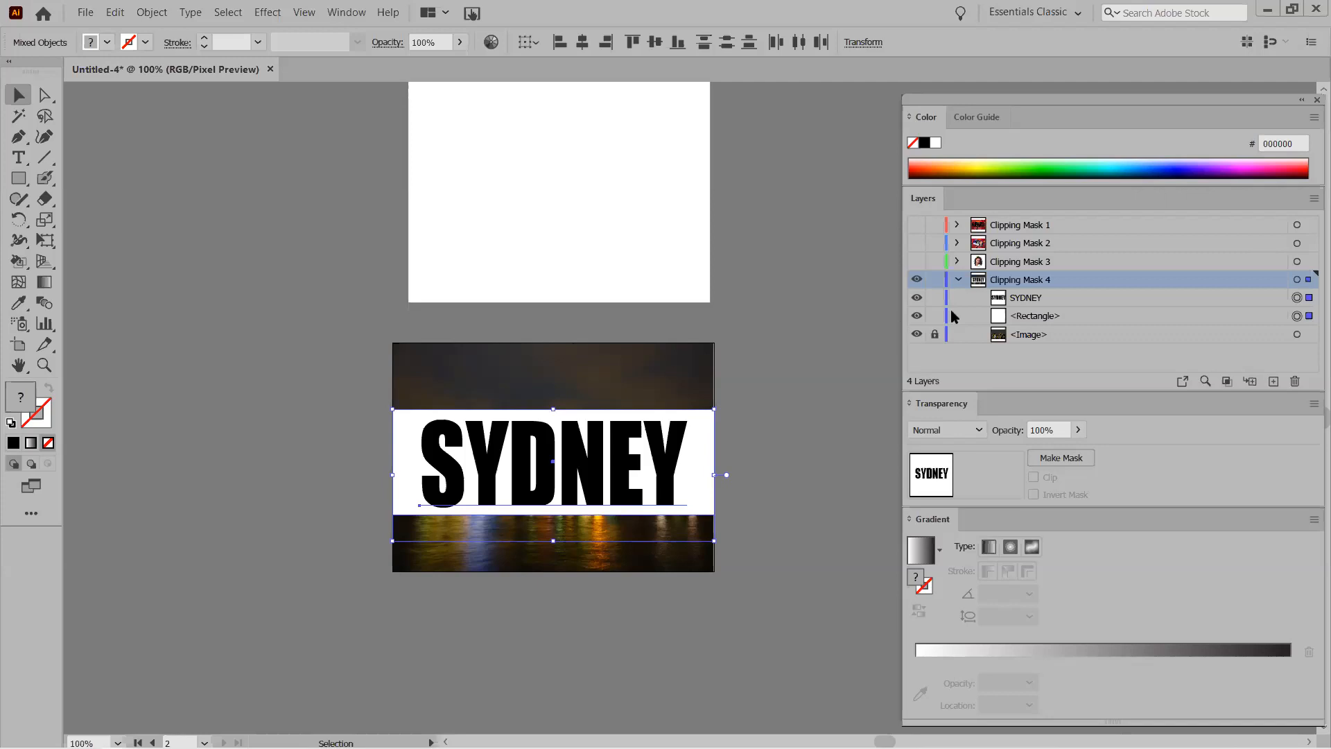
# Make SYDNEY an opacity mask on the band, with Clip and Invert Mask unchecked.
pyautogui.click(1058, 458)
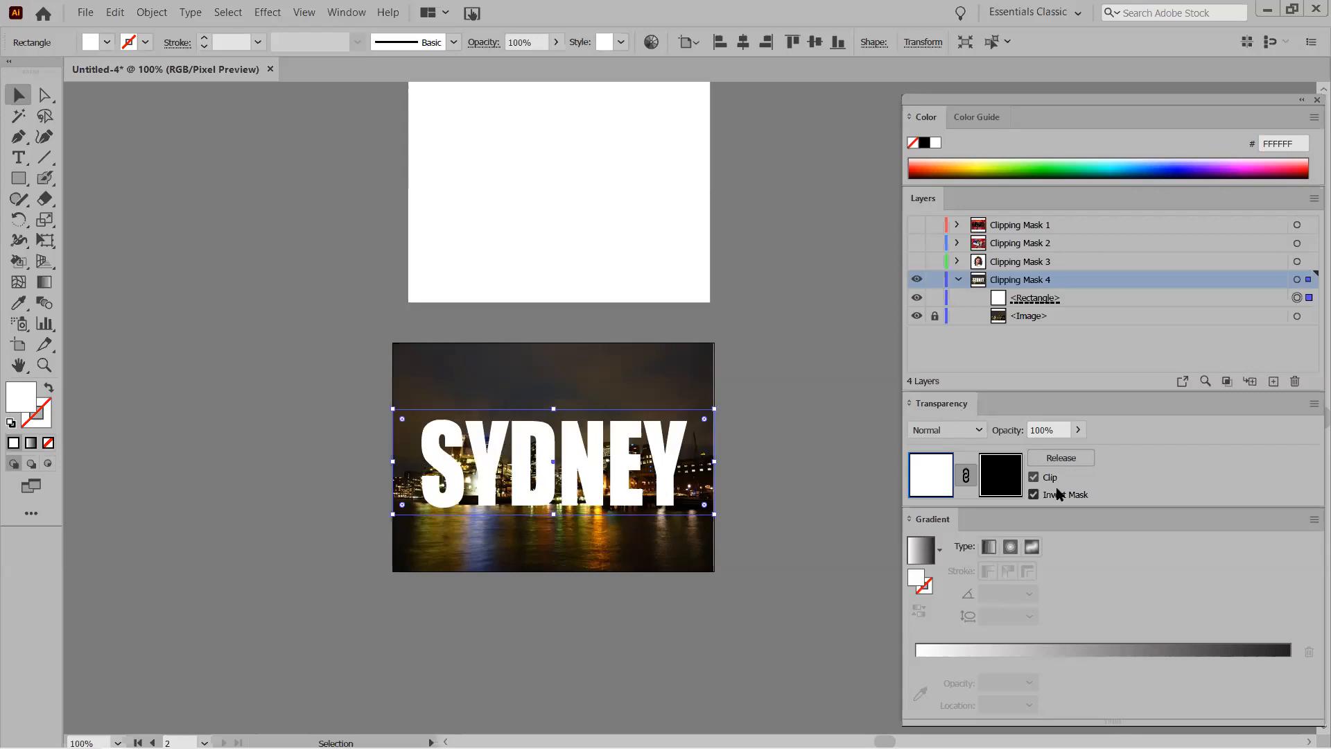
pyautogui.click(1034, 477)
pyautogui.click(1034, 493)
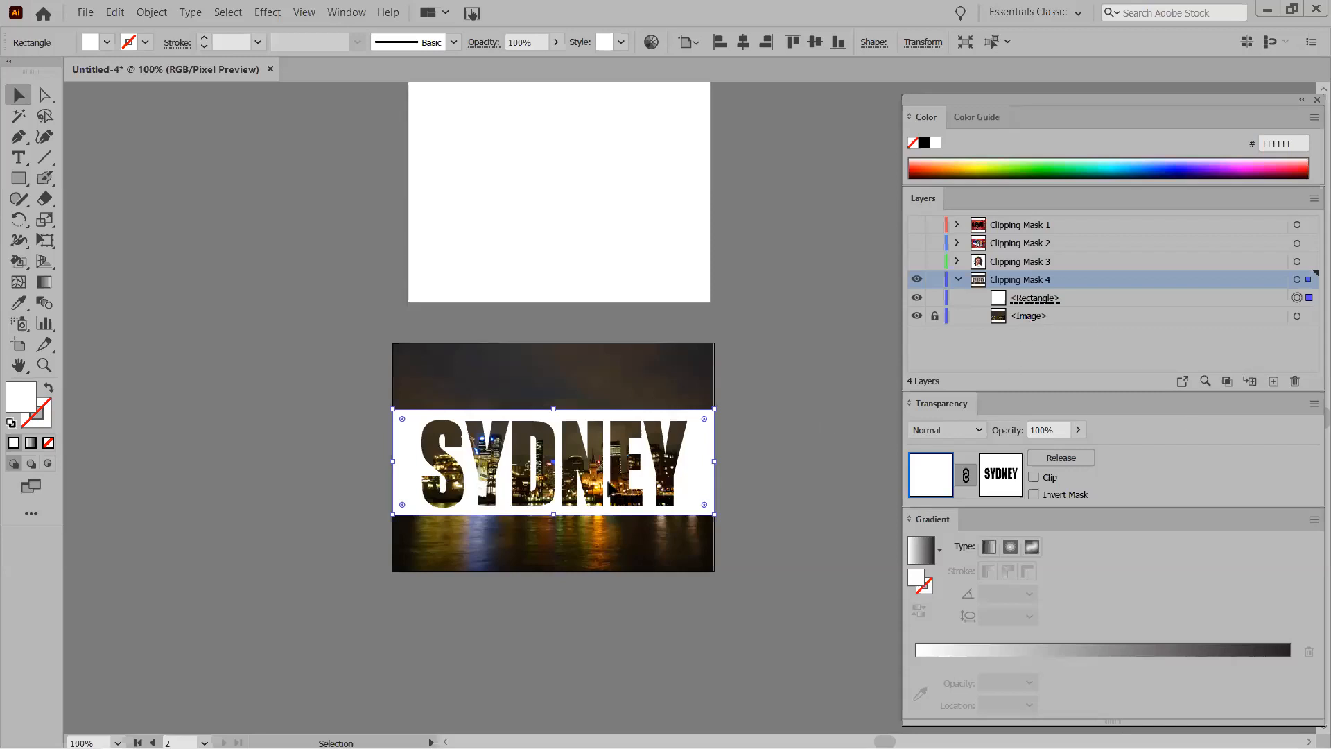
# Isolate the SYDNEY group and release the opacity mask from the white band.
pyautogui.doubleClick(521, 464)
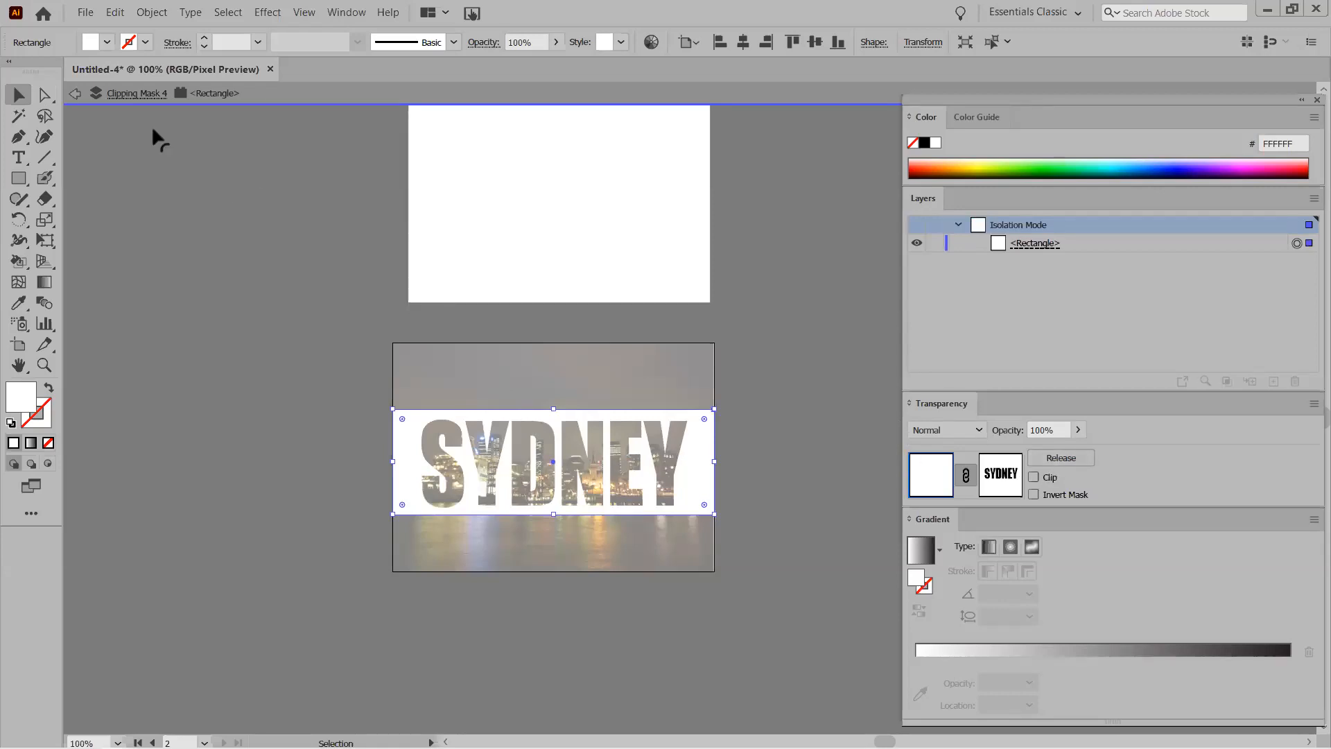
pyautogui.click(74, 93)
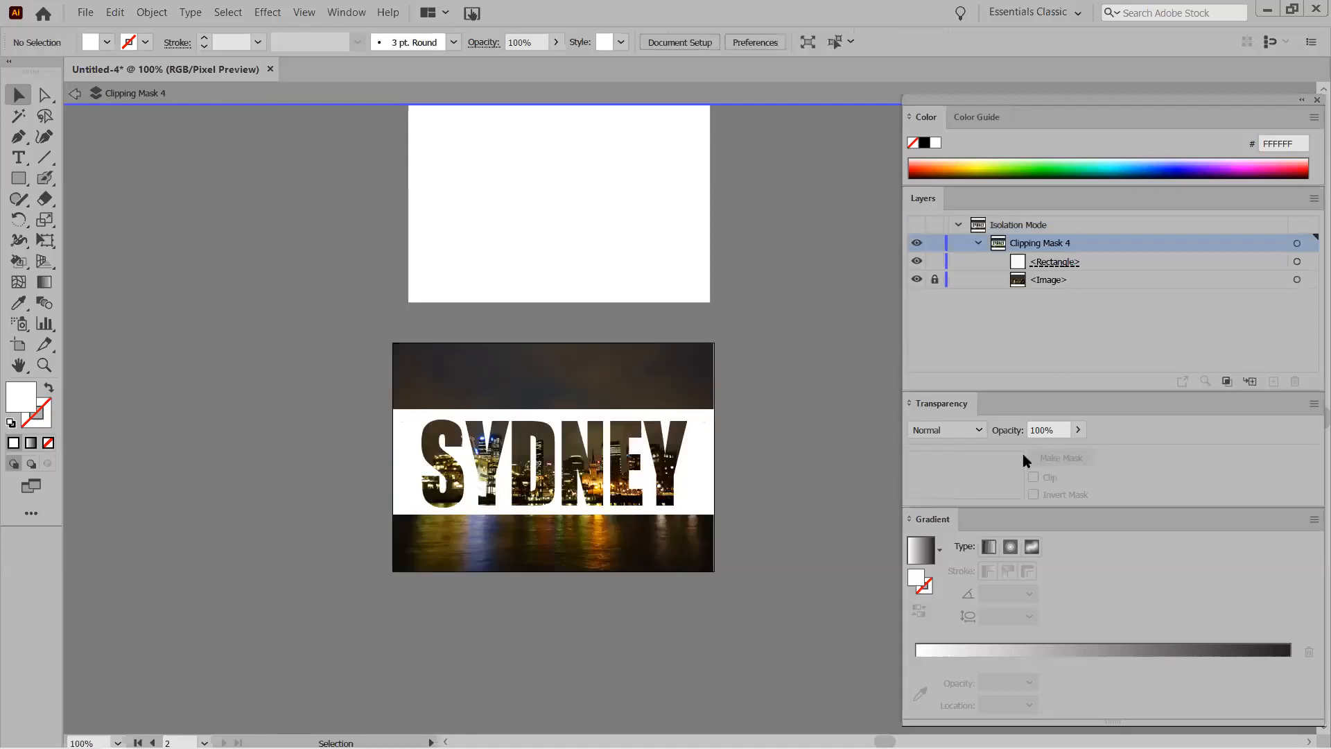
pyautogui.click(558, 458)
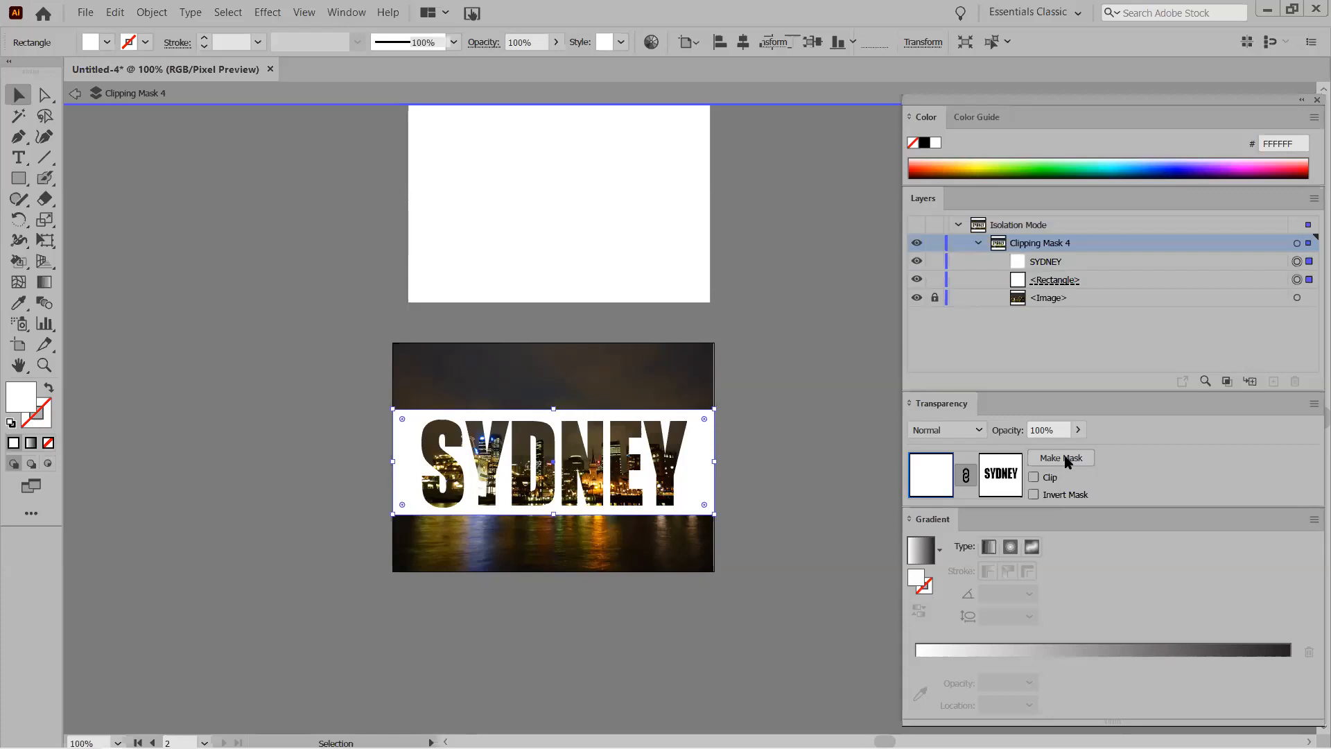
pyautogui.click(1065, 460)
# Retype the lettering as AUSTIN, exit isolation mode, and delete a stray text box.
pyautogui.doubleClick(537, 454)
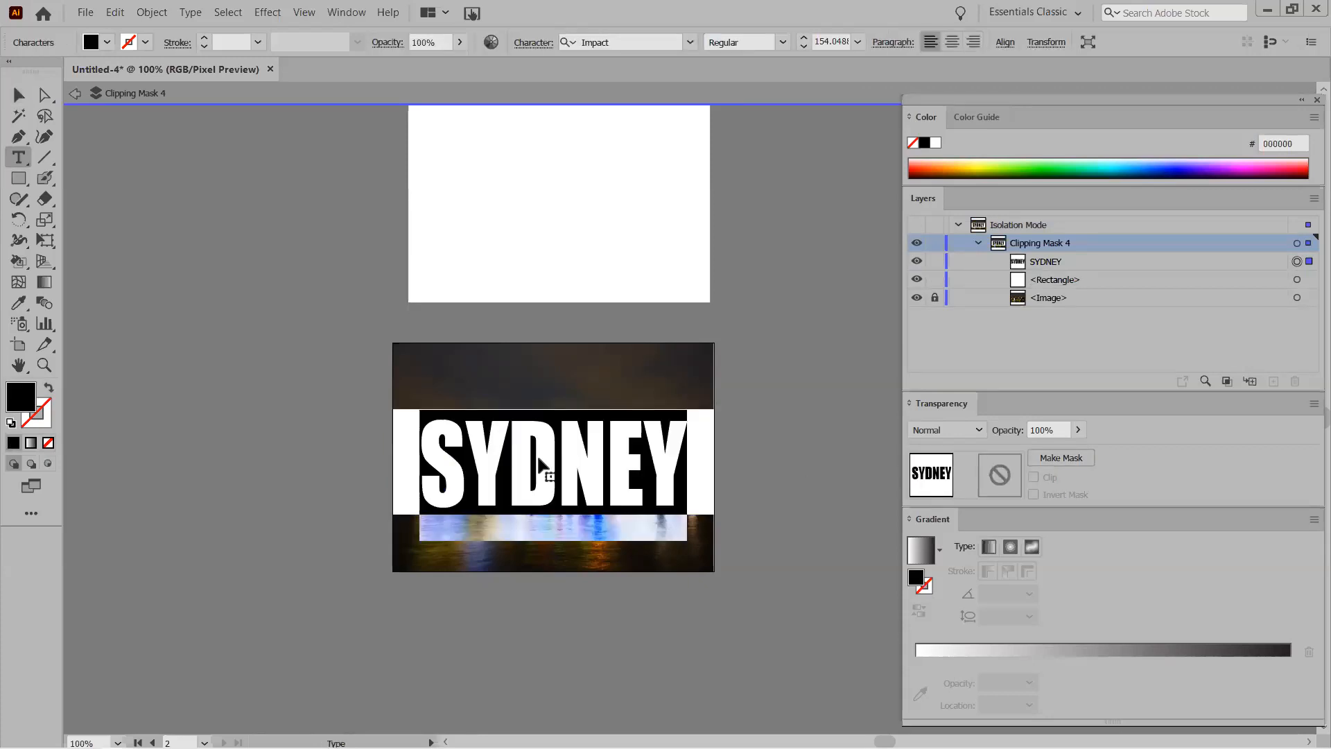
pyautogui.write('AUSTIN')
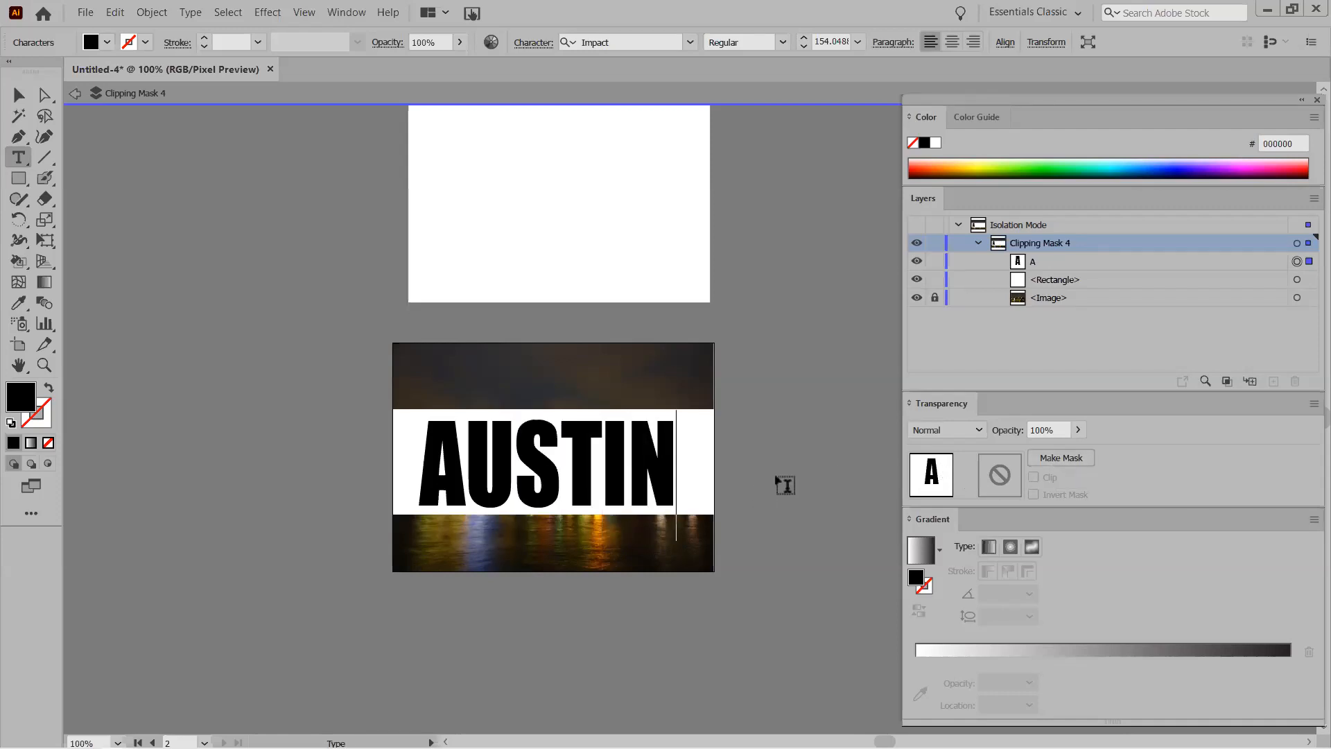
pyautogui.click(76, 94)
pyautogui.moveTo(740, 433); pyautogui.dragTo(669, 468)
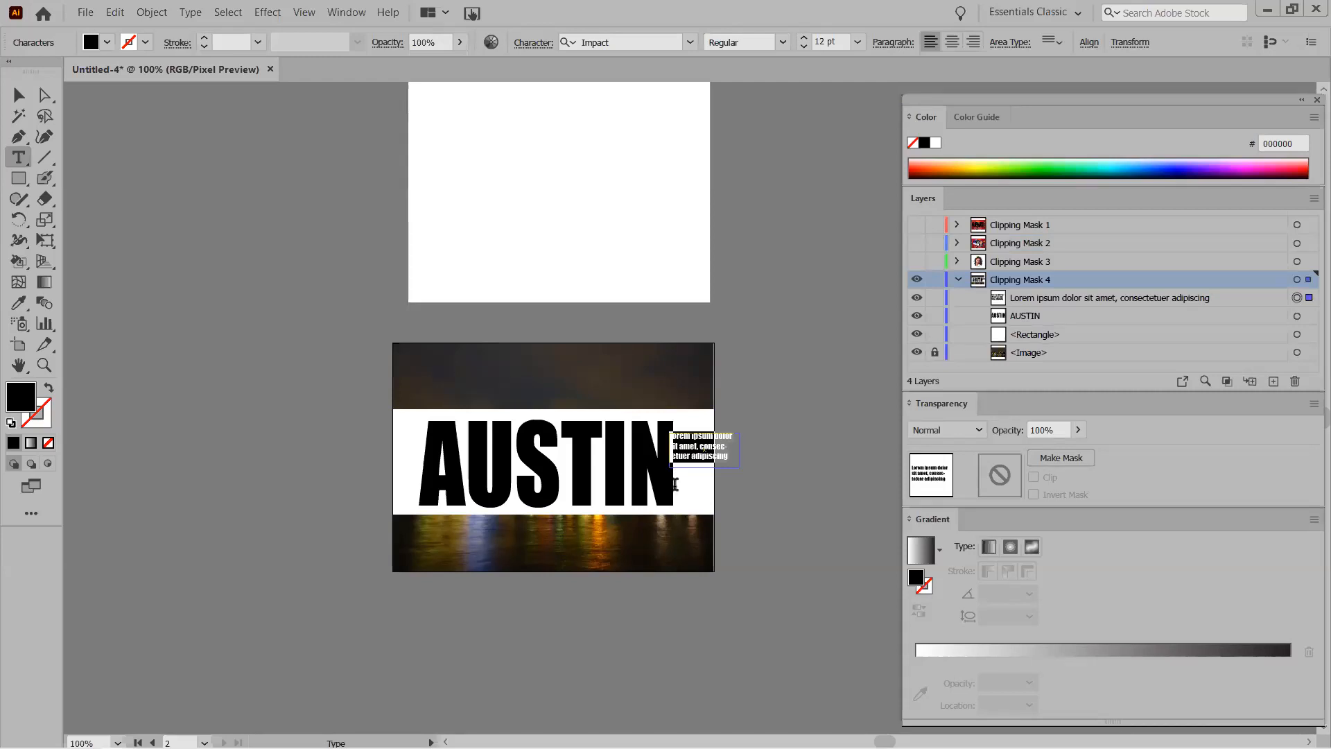
pyautogui.press('Delete')
# Apply an opacity mask to the AUSTIN group and try the Clip and Invert Mask options.
pyautogui.click(18, 95)
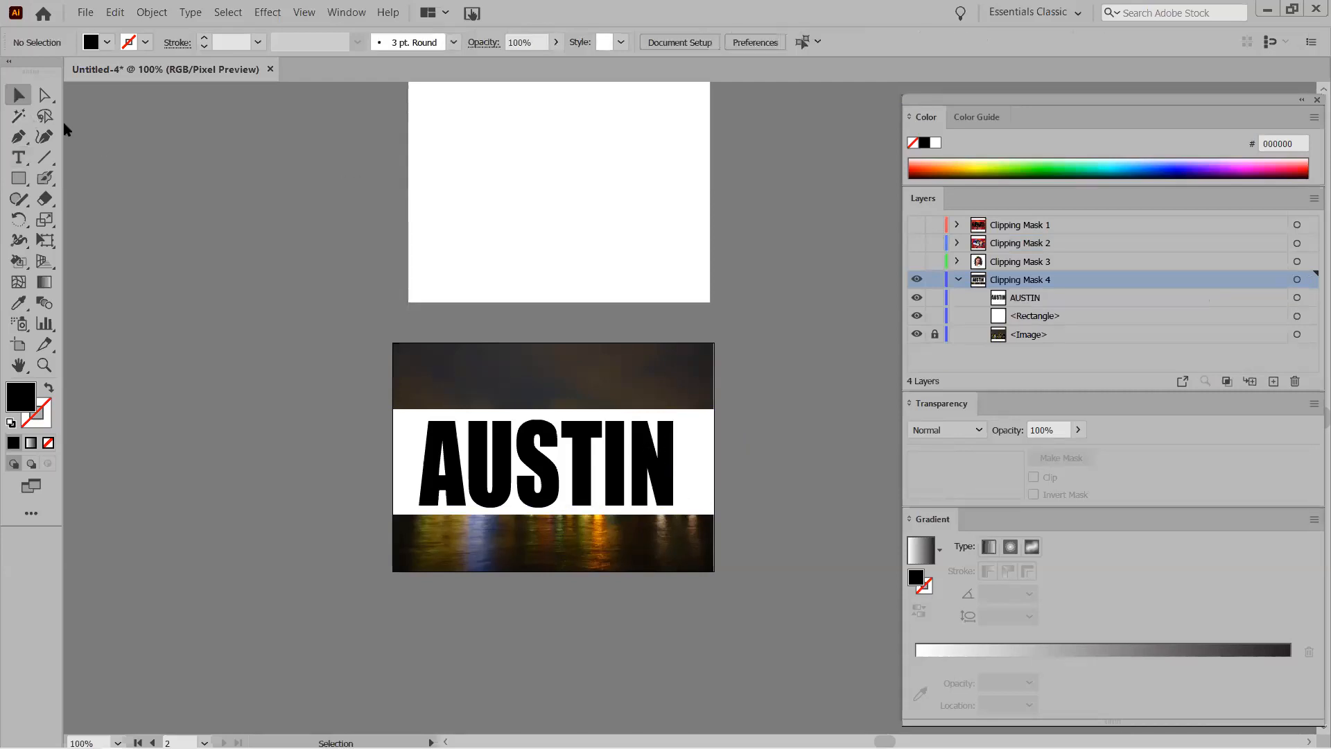
pyautogui.click(633, 459)
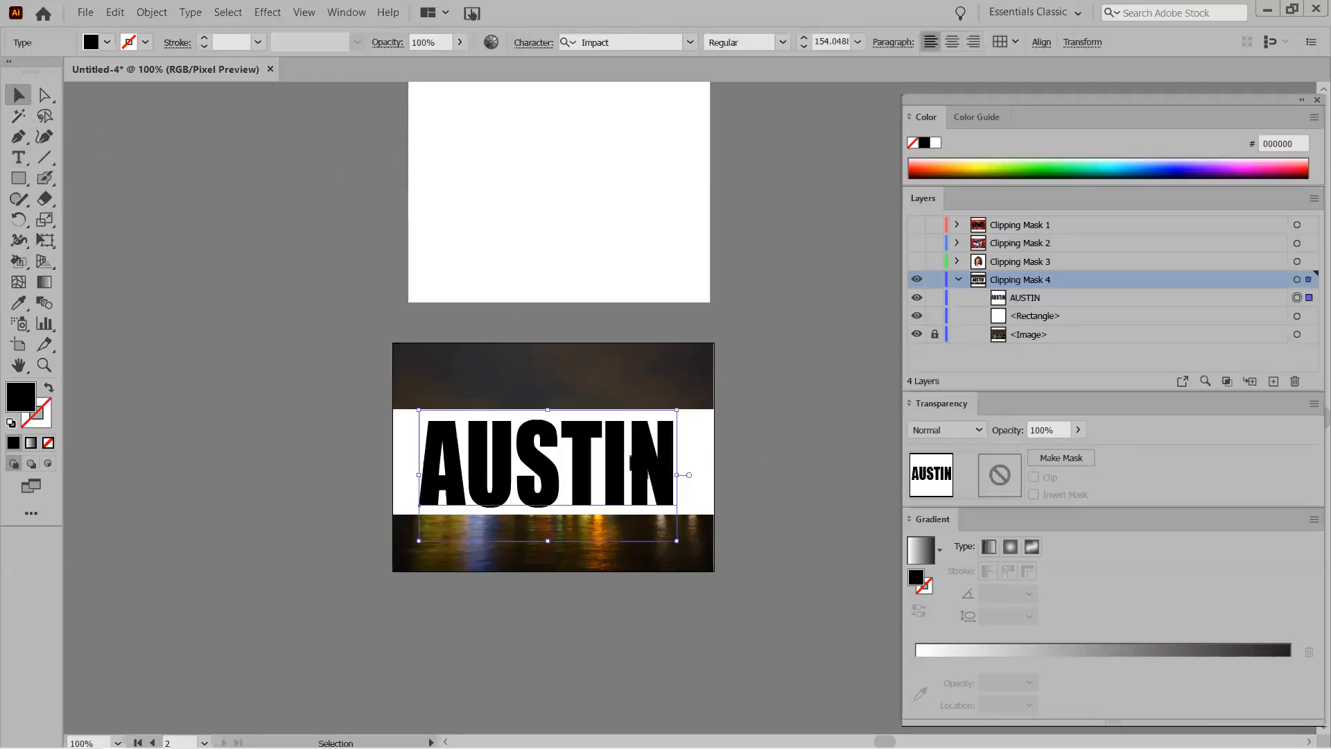
pyautogui.click(1058, 459)
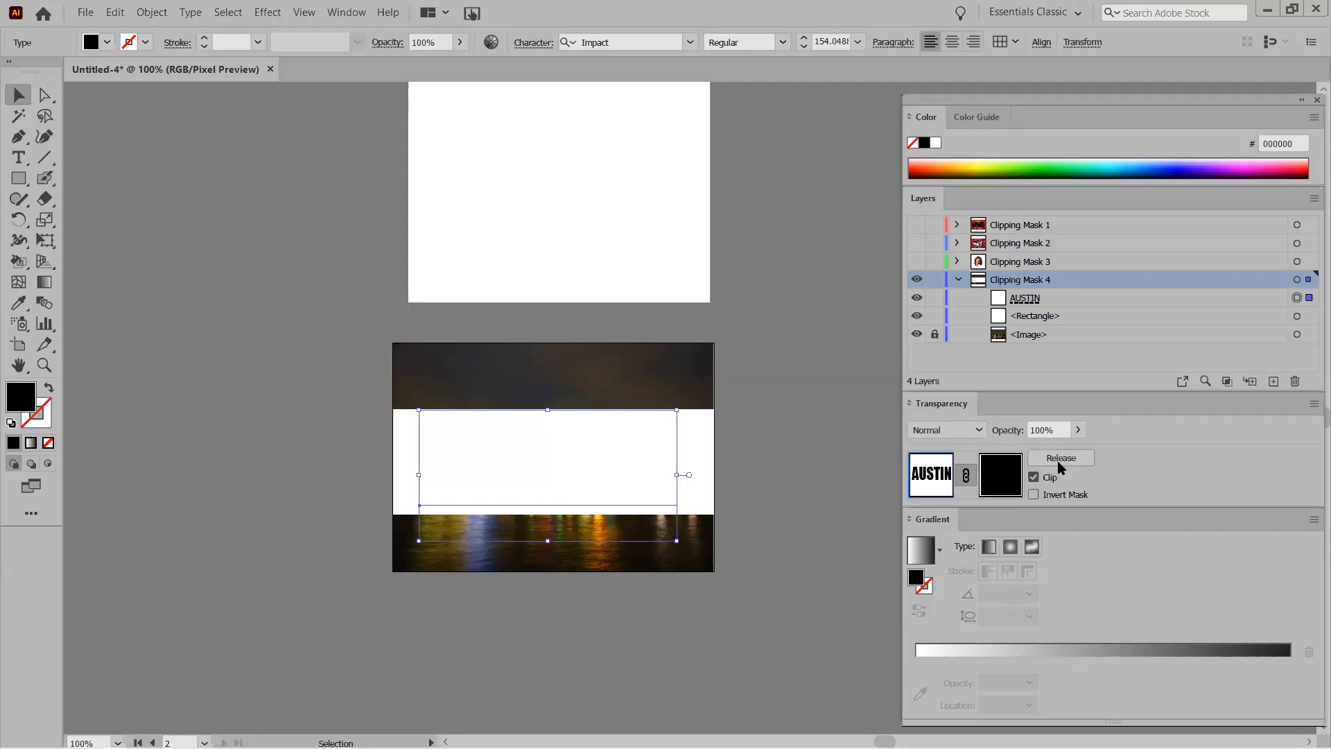
pyautogui.click(1034, 478)
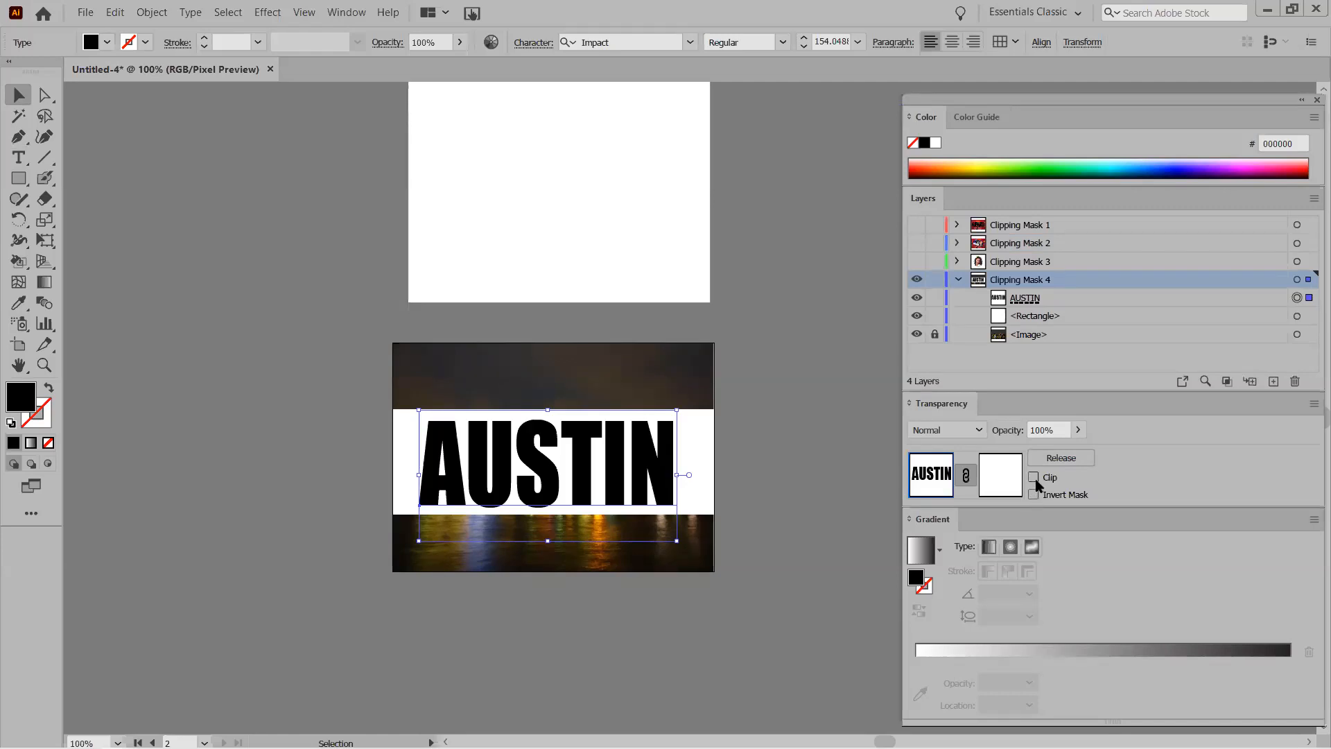
pyautogui.click(1033, 478)
pyautogui.click(1034, 494)
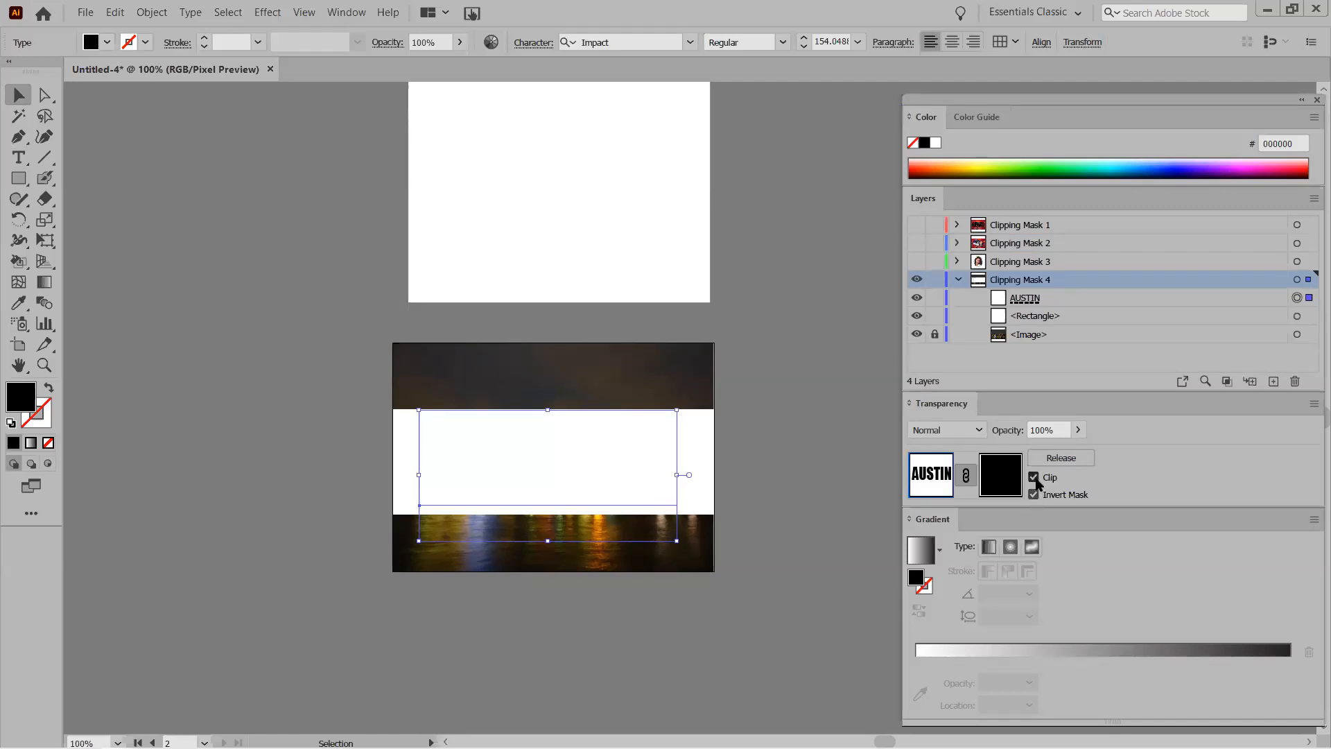
pyautogui.click(1034, 477)
pyautogui.click(1034, 494)
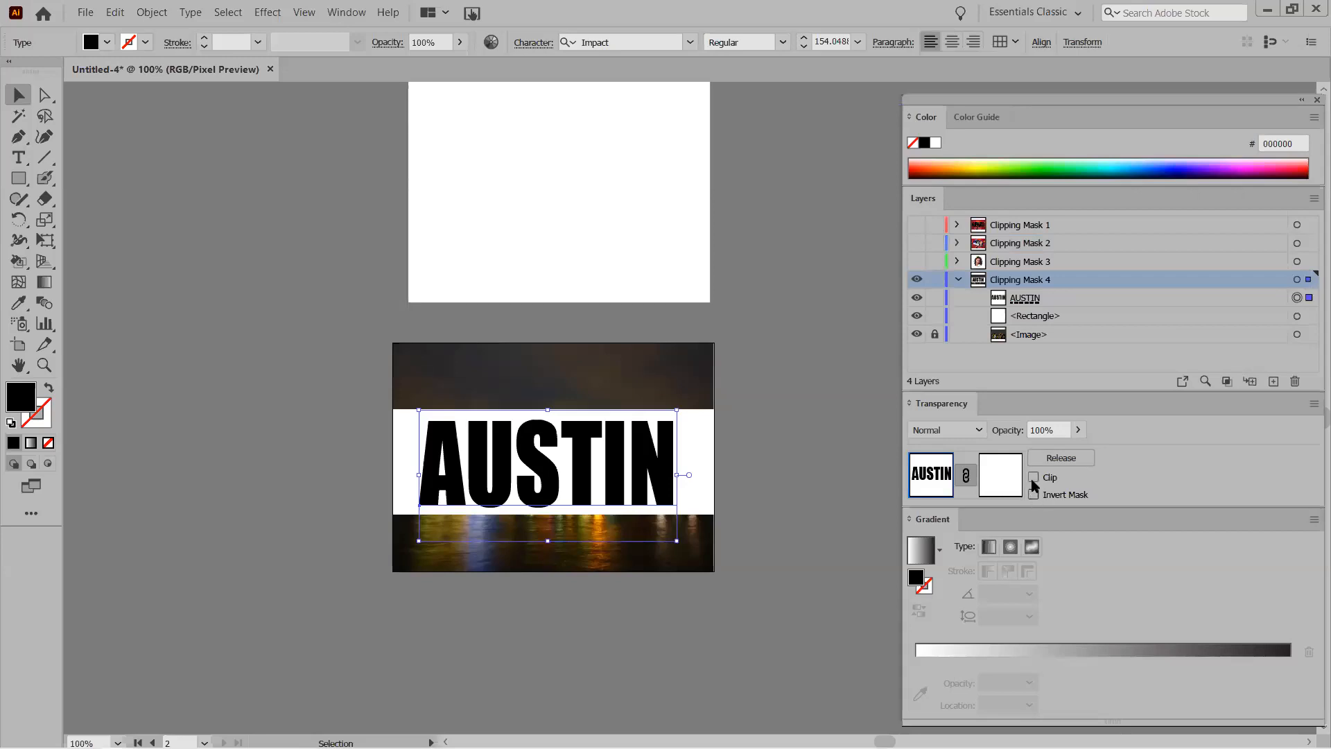
# Enter mask editing, re-toggle Clip and Invert Mask, then undo back to the artwork.
pyautogui.click(1001, 476)
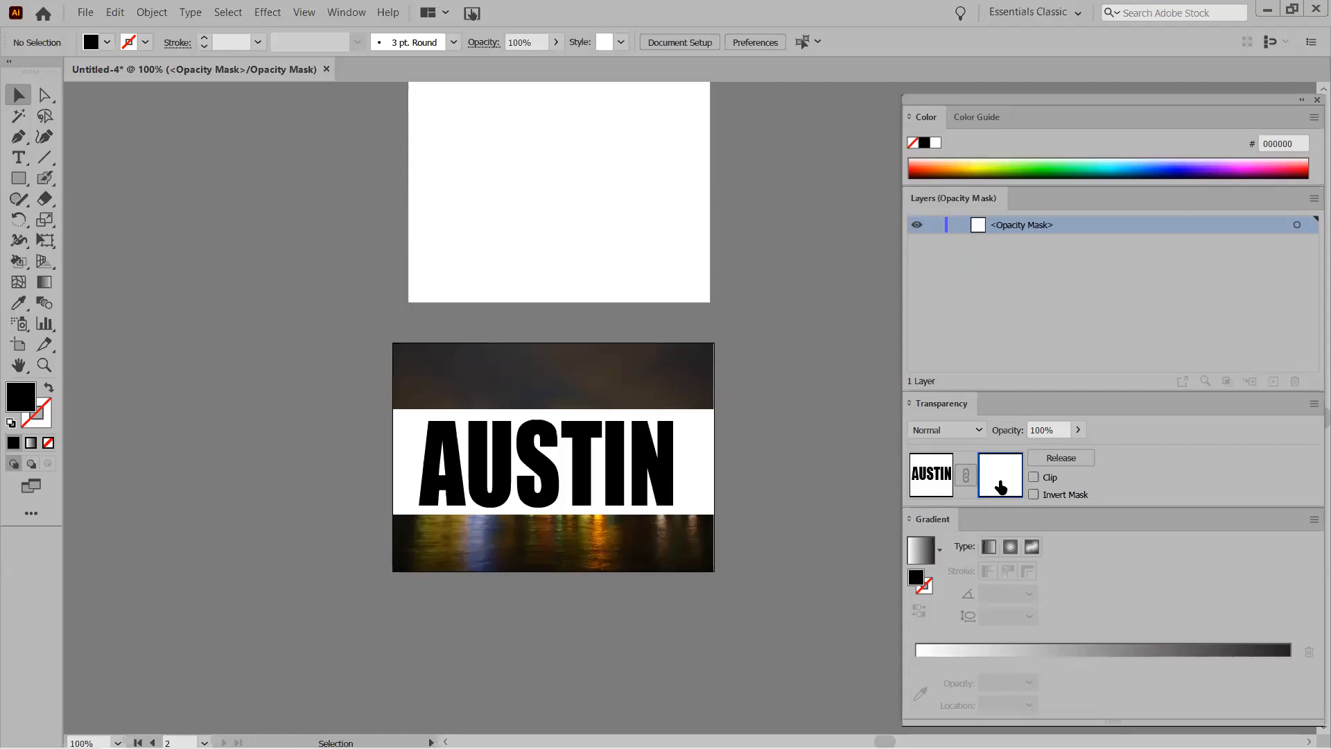
pyautogui.click(1034, 477)
pyautogui.click(1034, 494)
pyautogui.click(1032, 478)
pyautogui.click(1032, 493)
pyautogui.hotkey('ctrl', 'z')
pyautogui.hotkey('ctrl', 'z')
pyautogui.hotkey('ctrl', 'z')
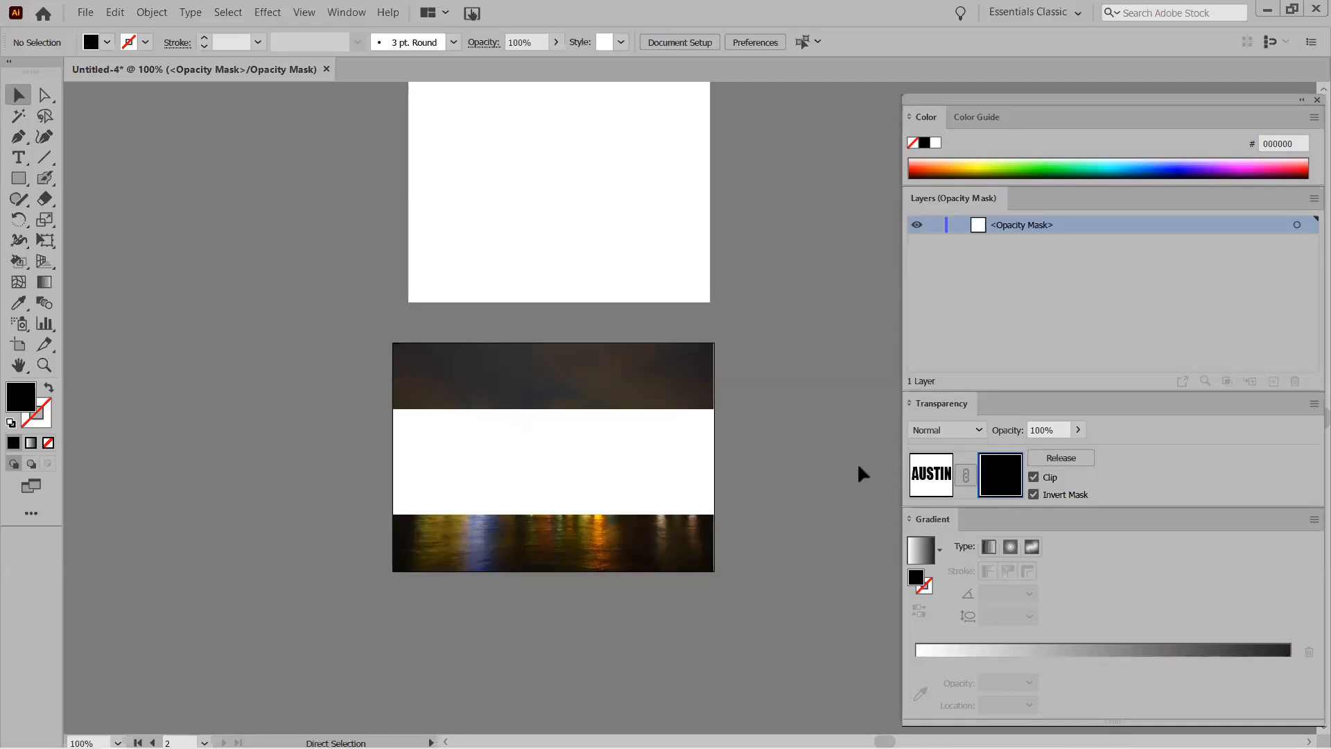
pyautogui.hotkey('ctrl', 'z')
pyautogui.hotkey('ctrl', 'z')
pyautogui.hotkey('ctrl', 'z')
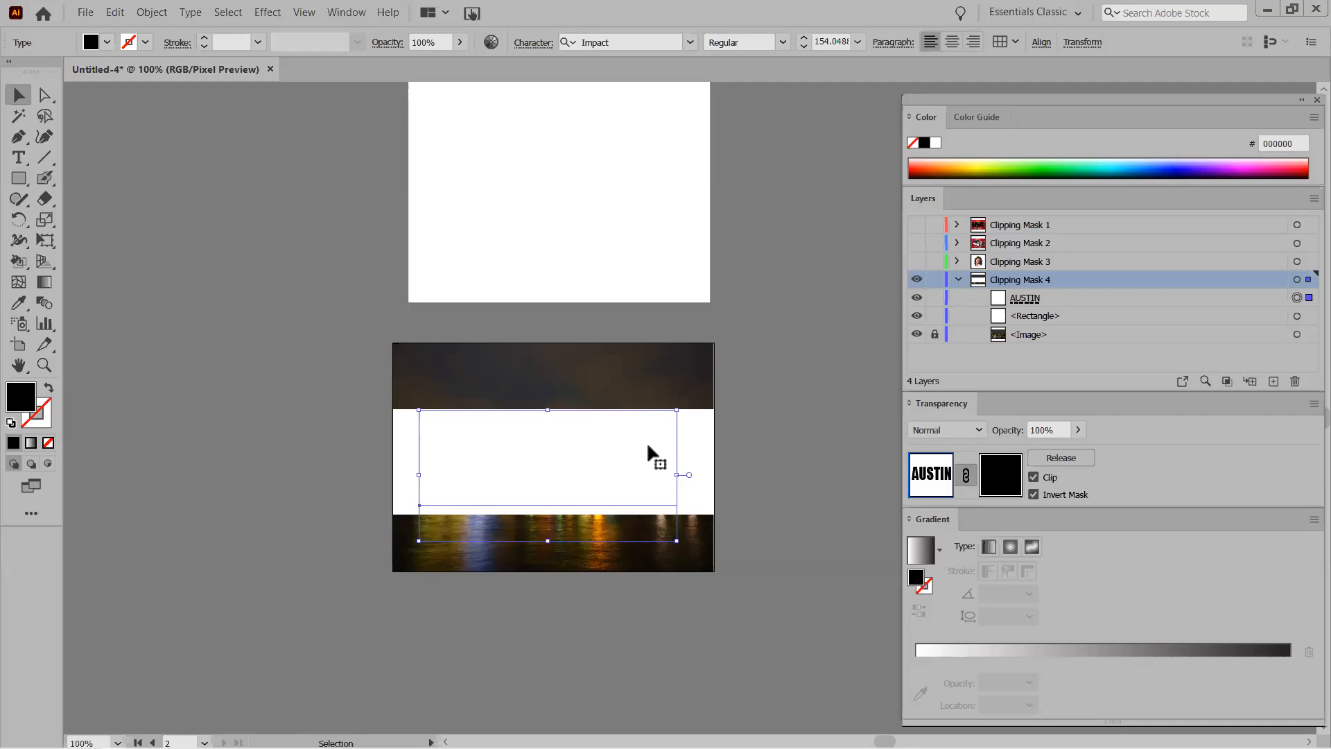
# Collapse Clipping Mask 4, add a new layer beneath it, and rename it Clipping Mask 5.
pyautogui.scroll(-6, 624, 454)
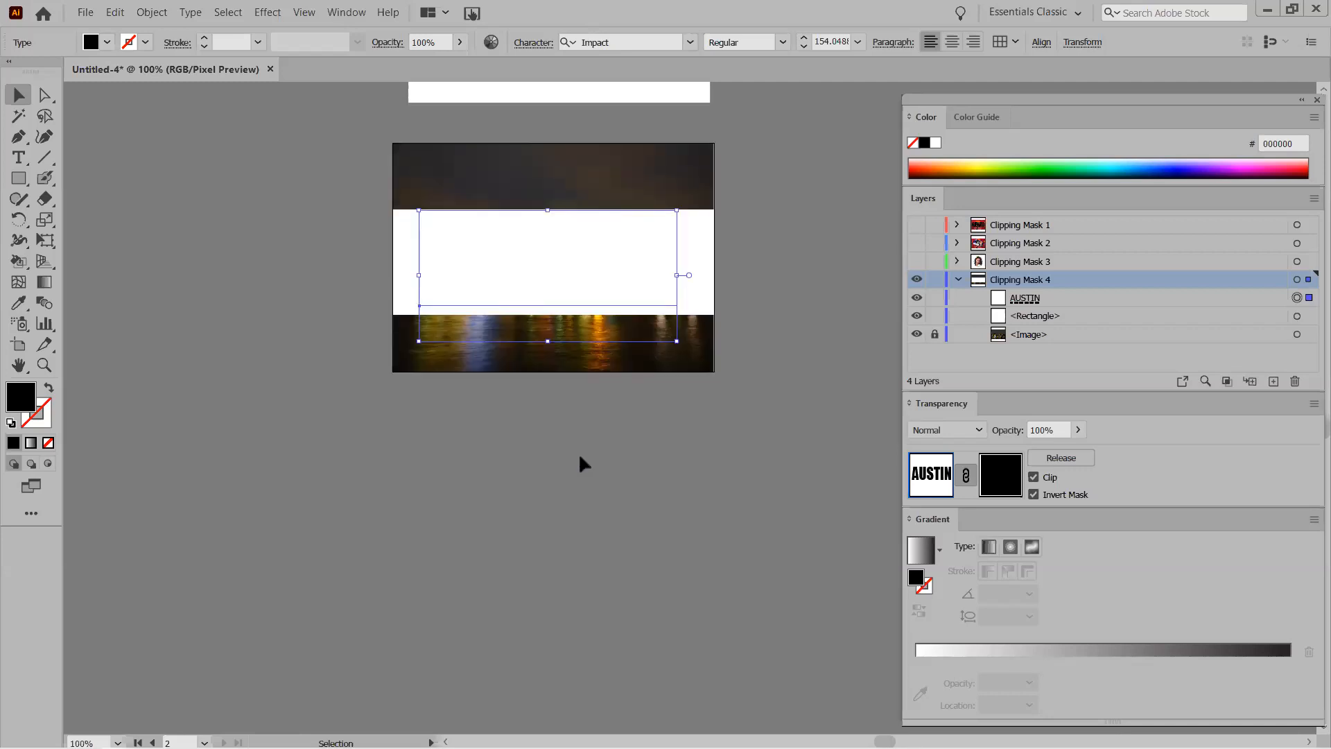
pyautogui.scroll(-1, 579, 452)
pyautogui.click(959, 281)
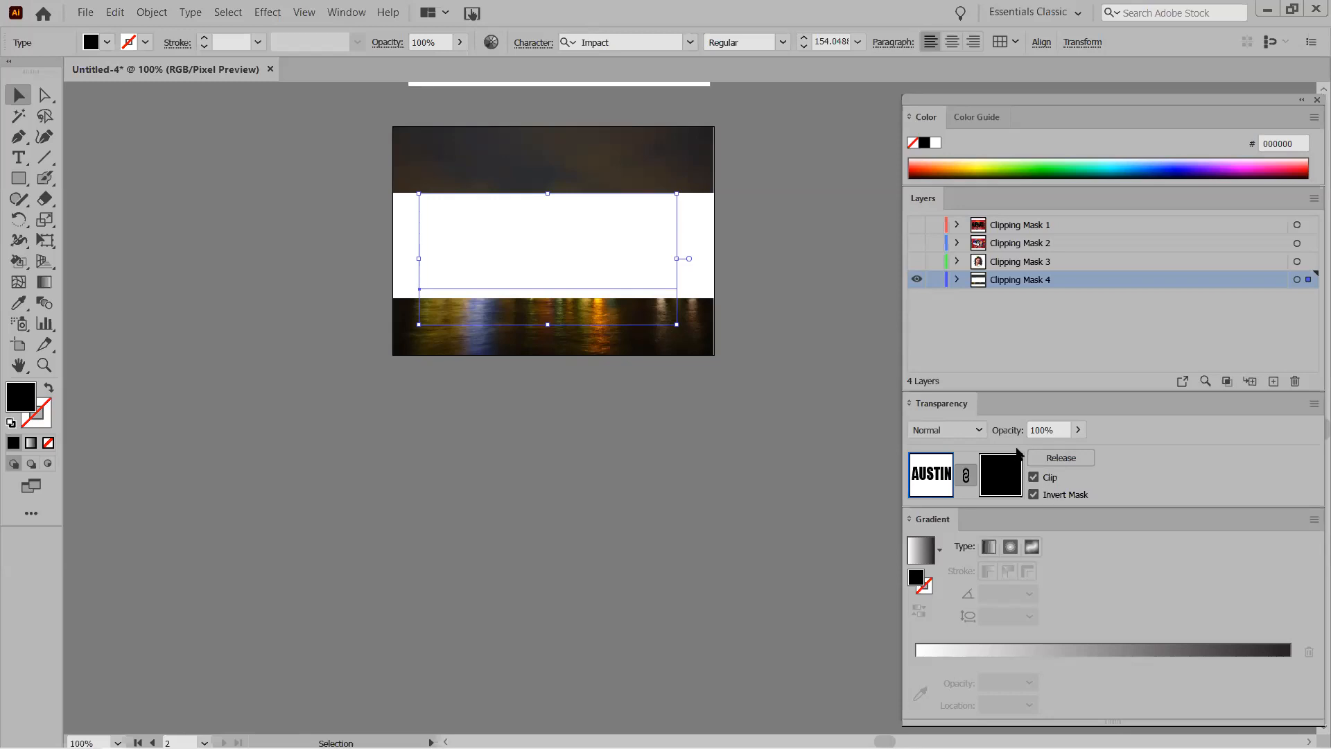
pyautogui.click(1274, 382)
pyautogui.moveTo(1045, 286)
pyautogui.mouseDown()
pyautogui.moveTo(1050, 312)
pyautogui.moveTo(1026, 298)
pyautogui.mouseUp()
pyautogui.doubleClick(1004, 299)
pyautogui.write('d')
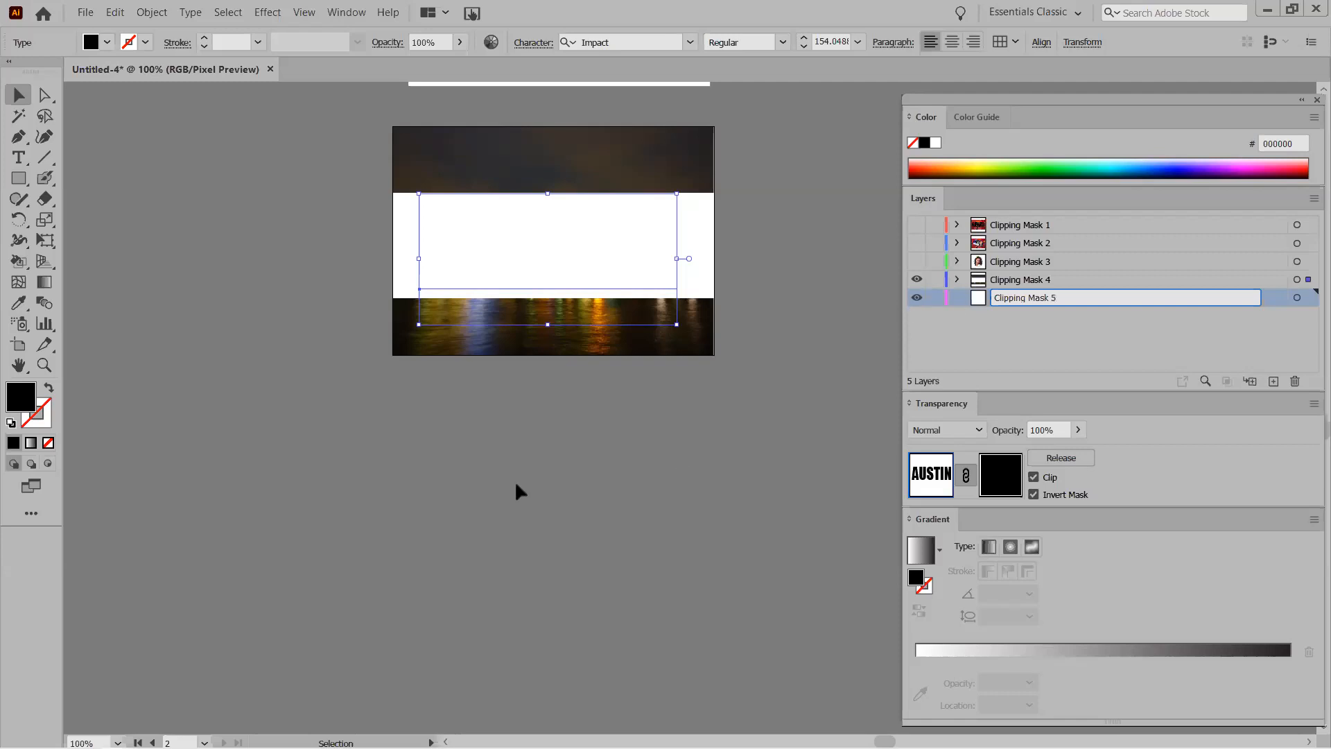
# Confirm the Clipping Mask 5 name and draw a third artboard below the existing ones.
pyautogui.click(989, 302)
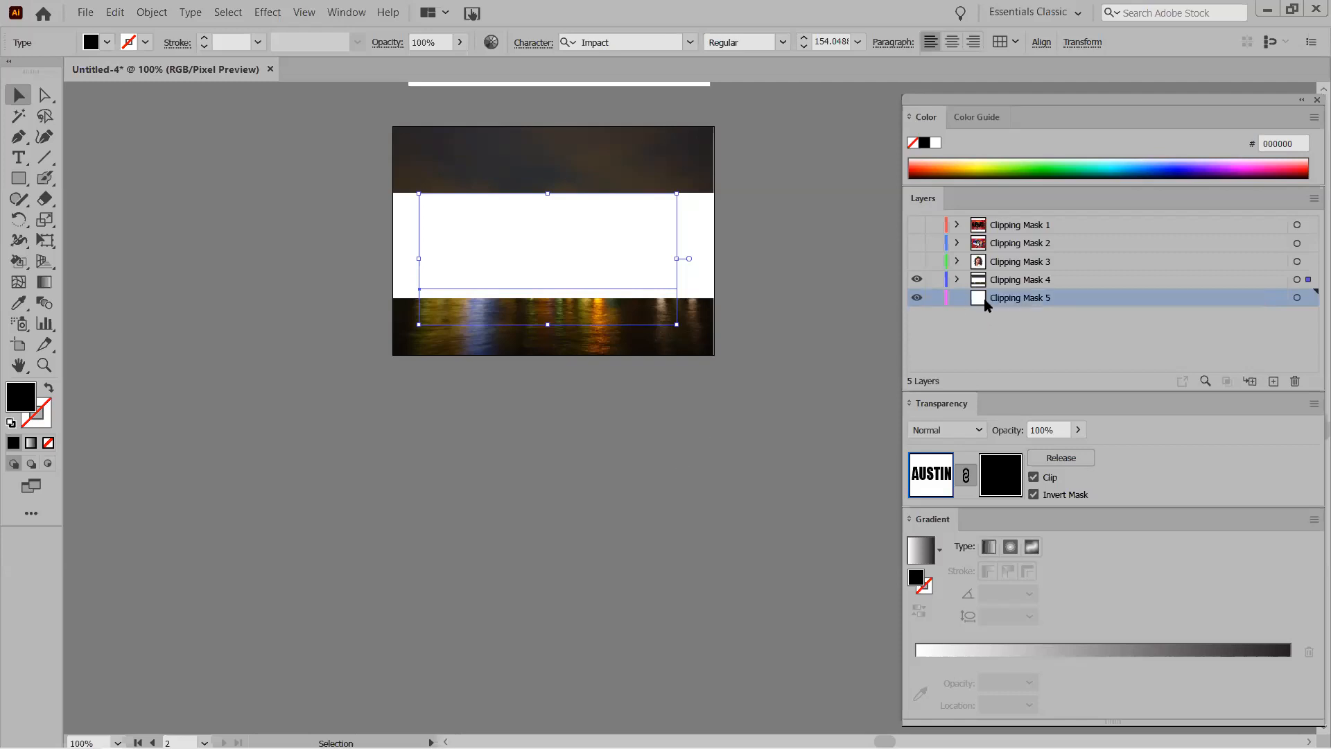
pyautogui.click(19, 344)
pyautogui.moveTo(393, 391); pyautogui.dragTo(730, 664)
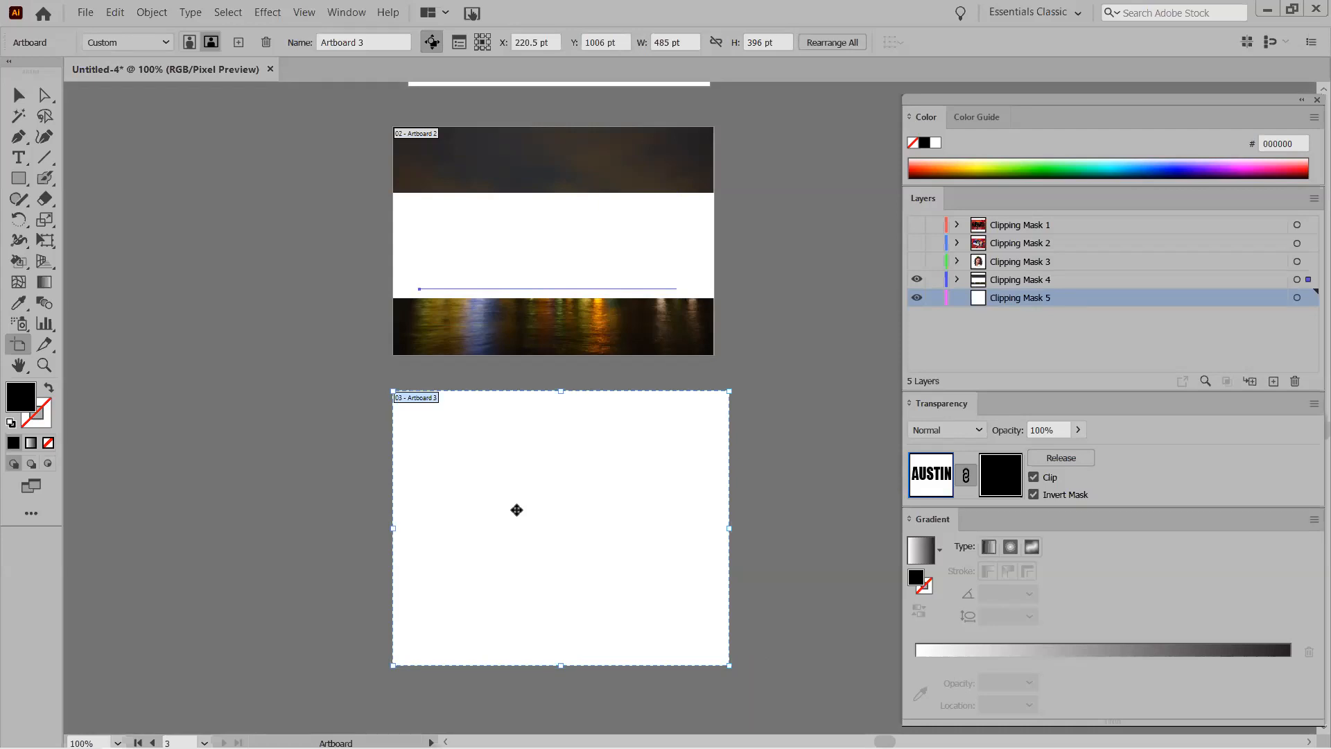
# Type black RMCS lettering on the new artboard.
pyautogui.click(19, 157)
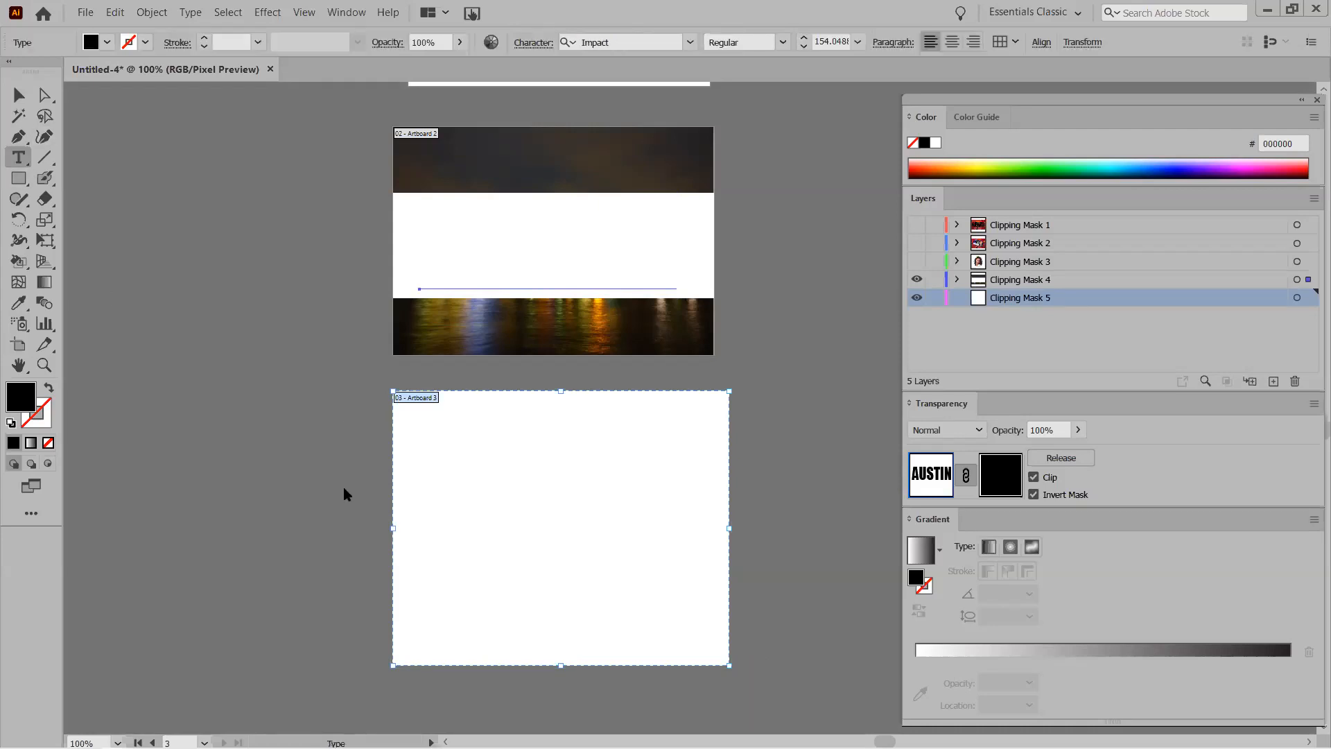
pyautogui.click(471, 508)
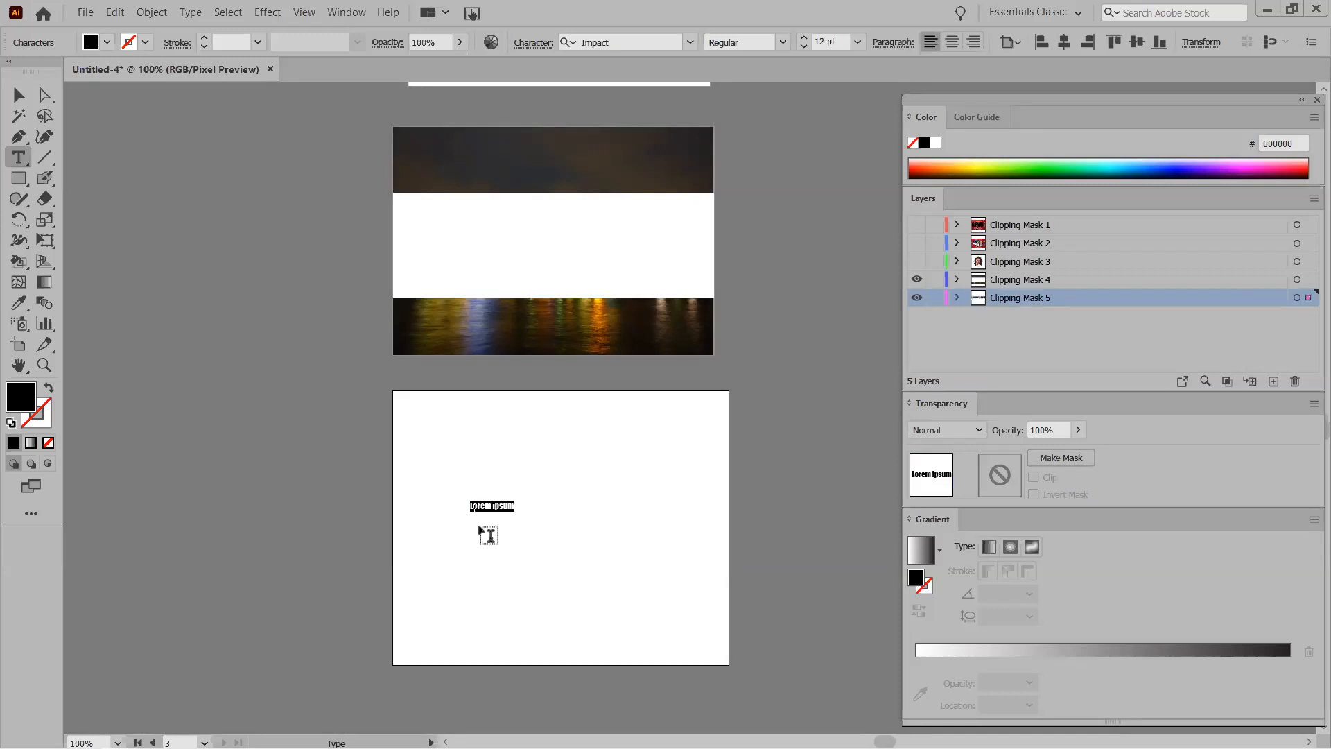
pyautogui.write('RMCS')
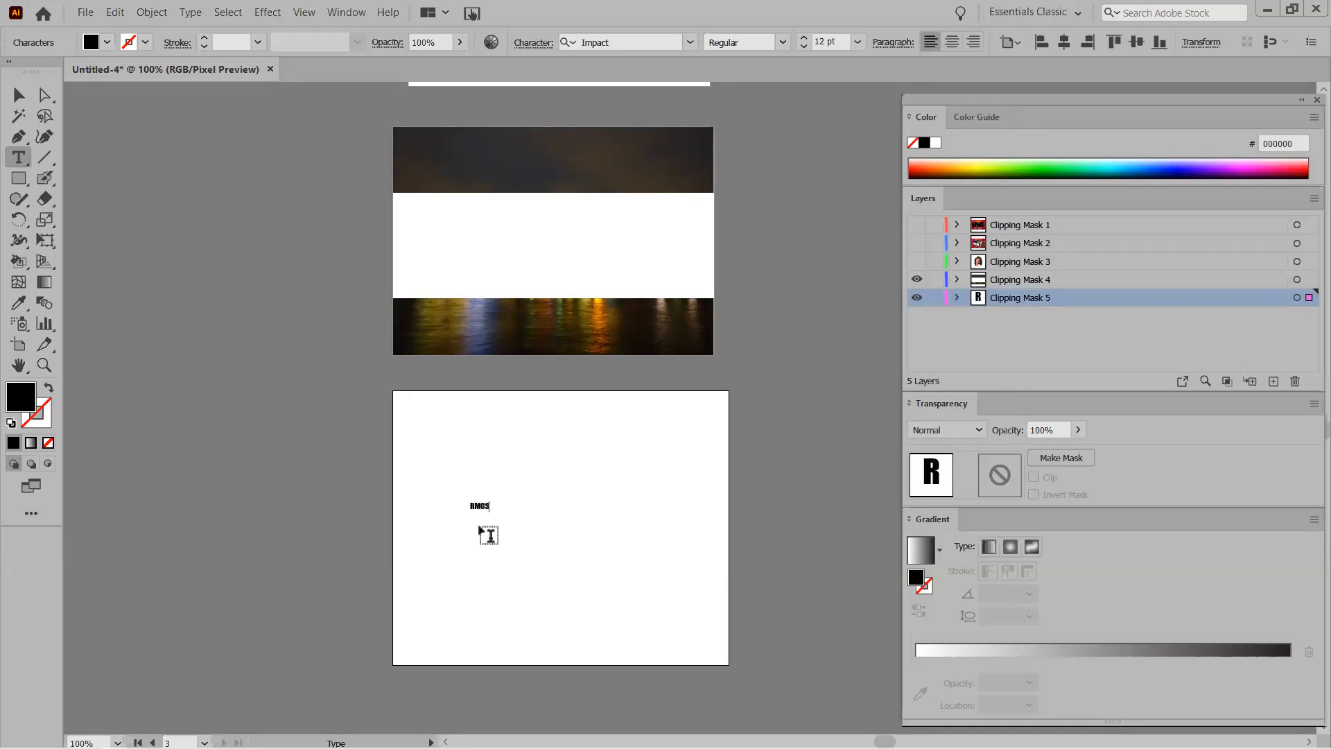
pyautogui.press('ctrl')
pyautogui.moveTo(493, 509); pyautogui.dragTo(678, 635)
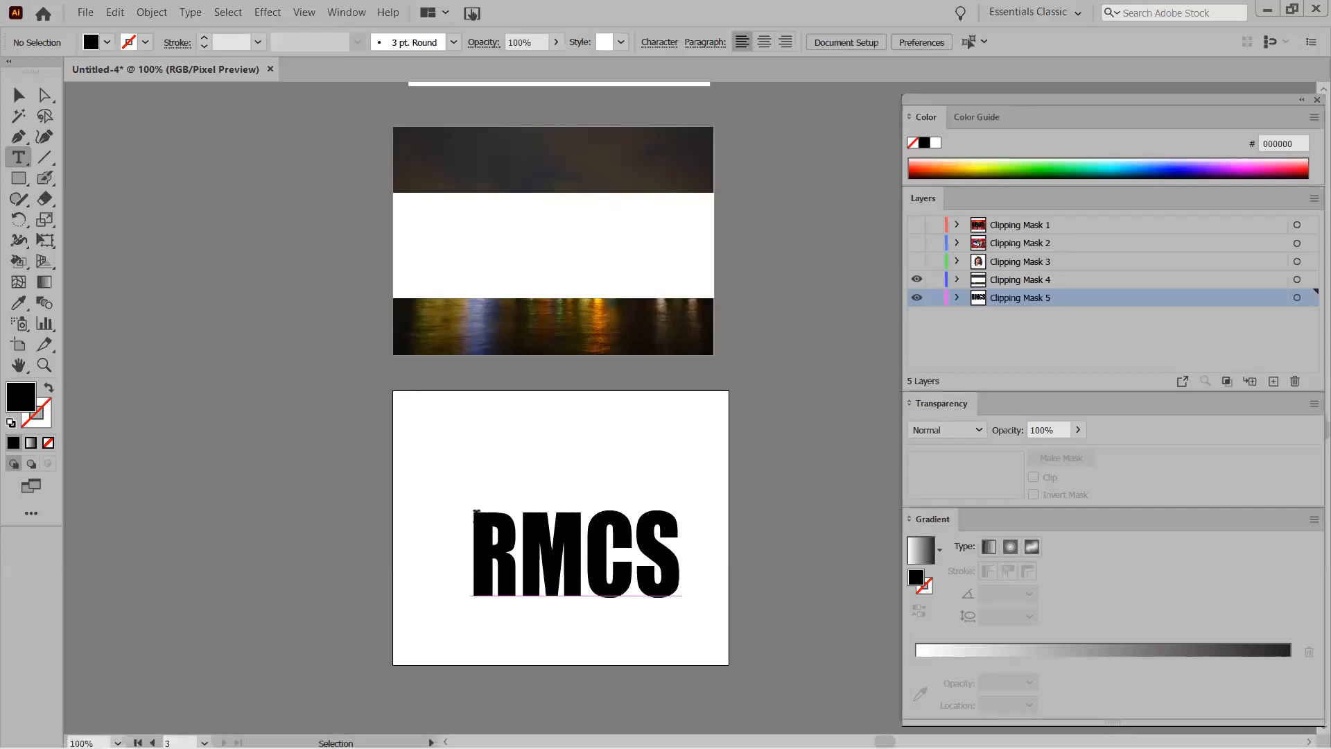
# Scale the RMCS text up until it fills most of the lower artboard.
pyautogui.press('v')
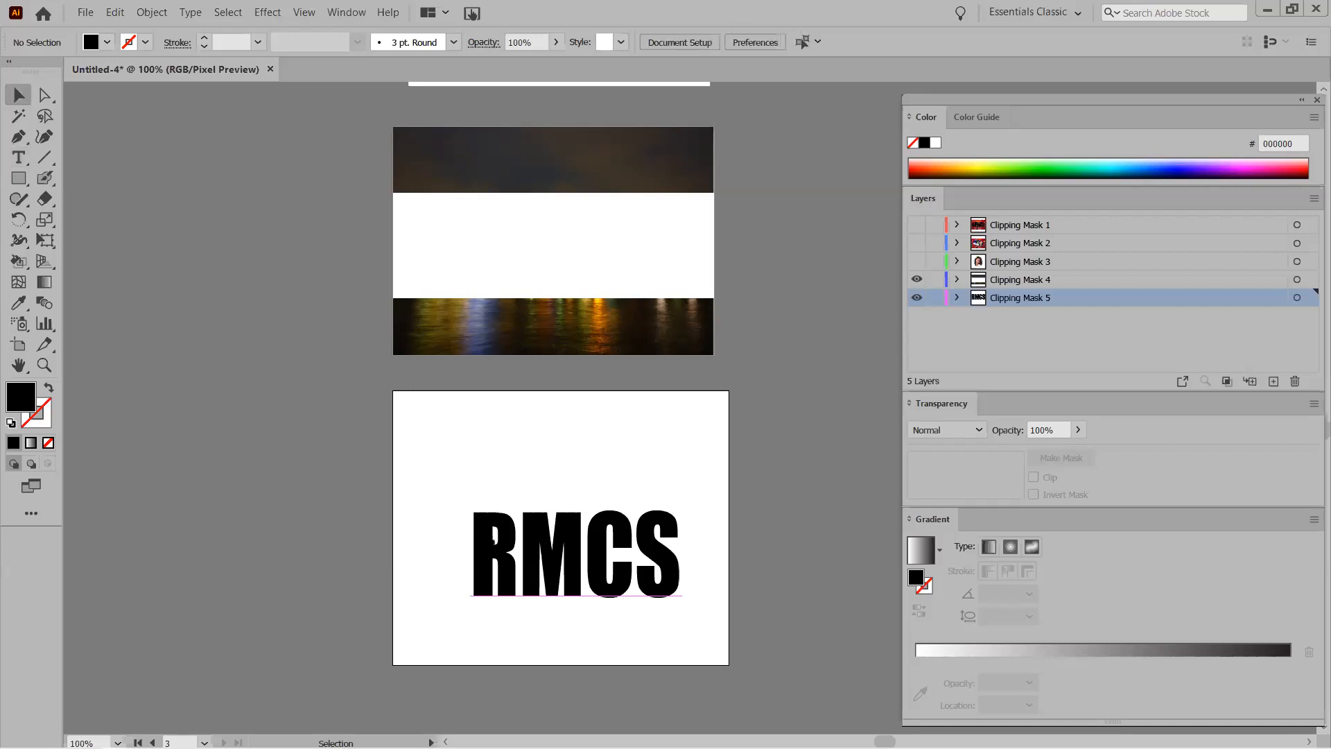
pyautogui.click(495, 541)
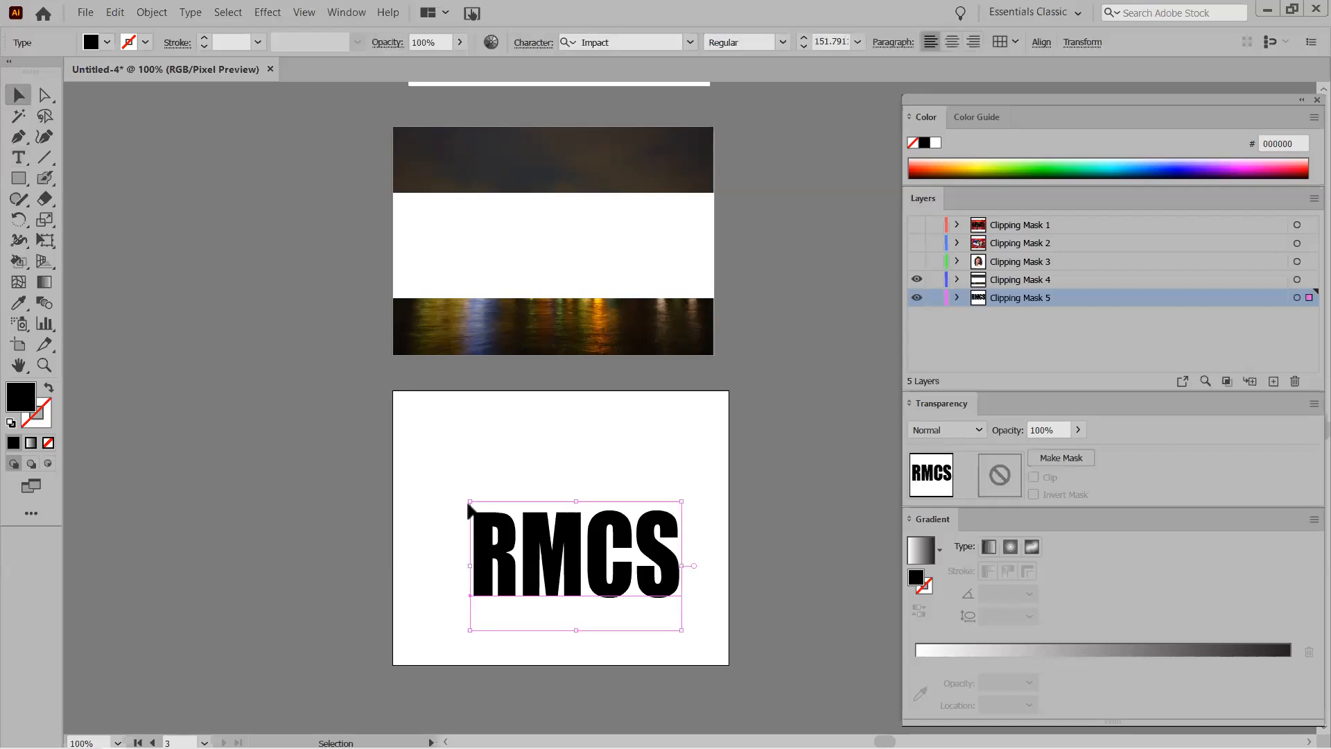
pyautogui.moveTo(470, 503); pyautogui.dragTo(419, 418)
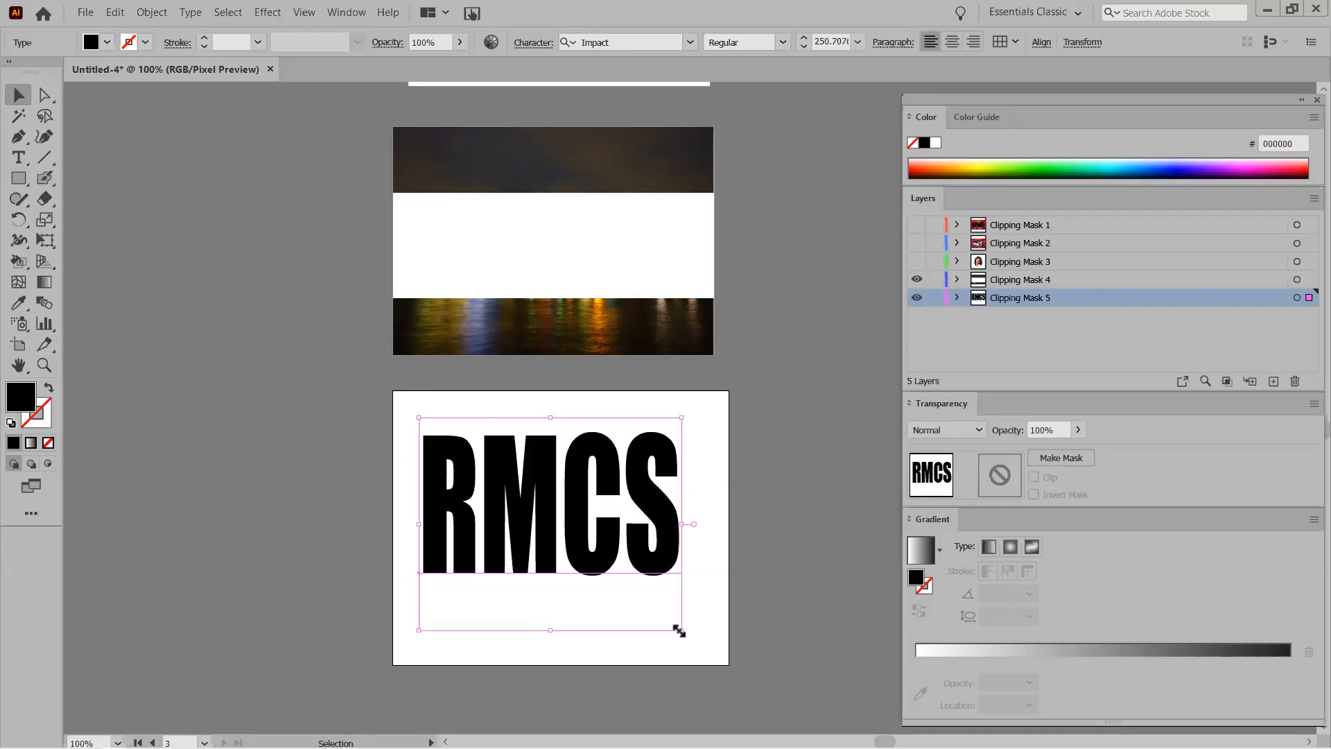
pyautogui.moveTo(683, 631); pyautogui.dragTo(722, 670)
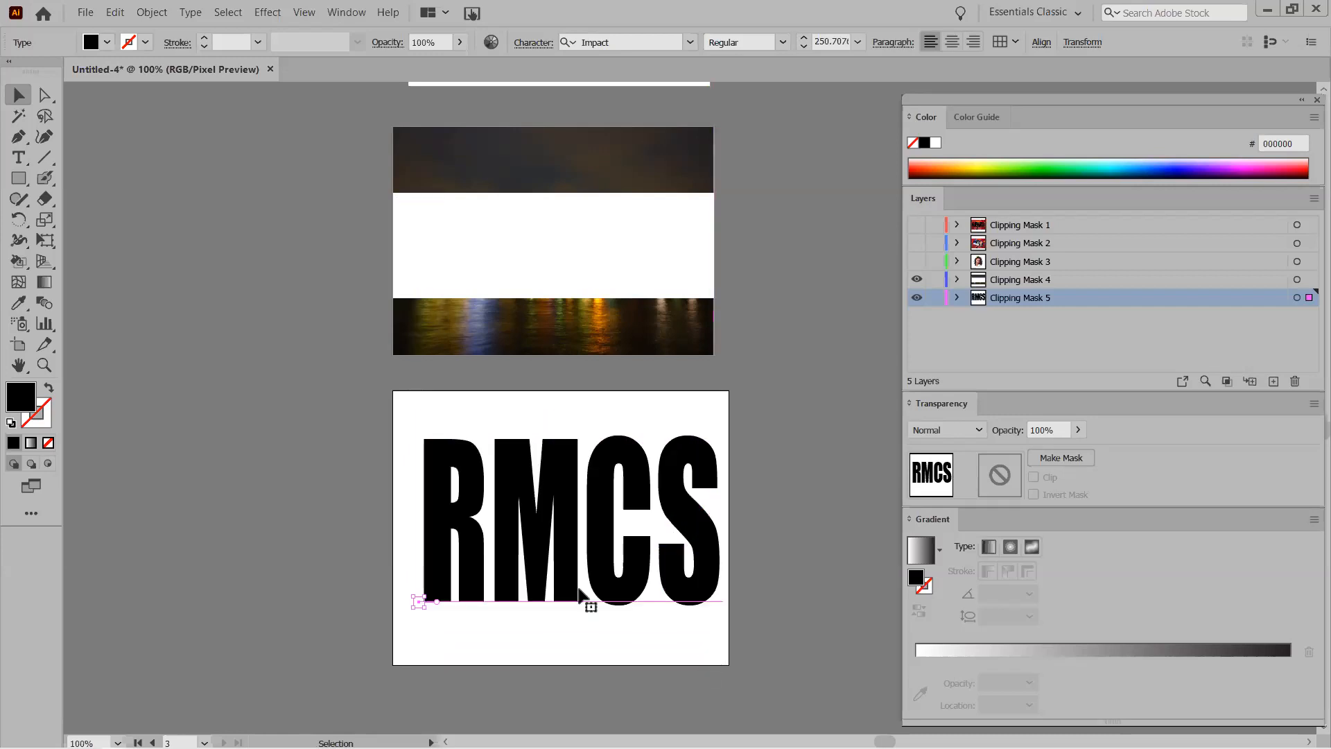
pyautogui.press('t')
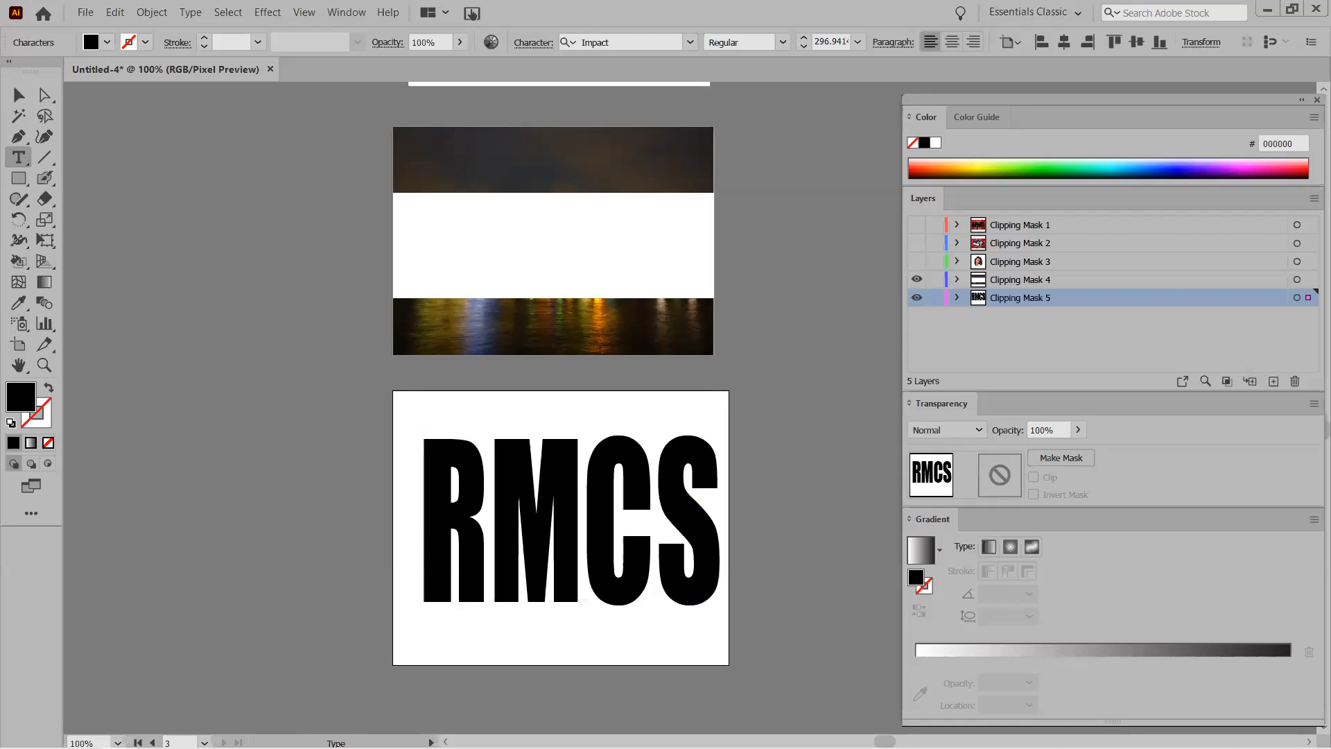
pyautogui.click(452, 497)
pyautogui.click(19, 90)
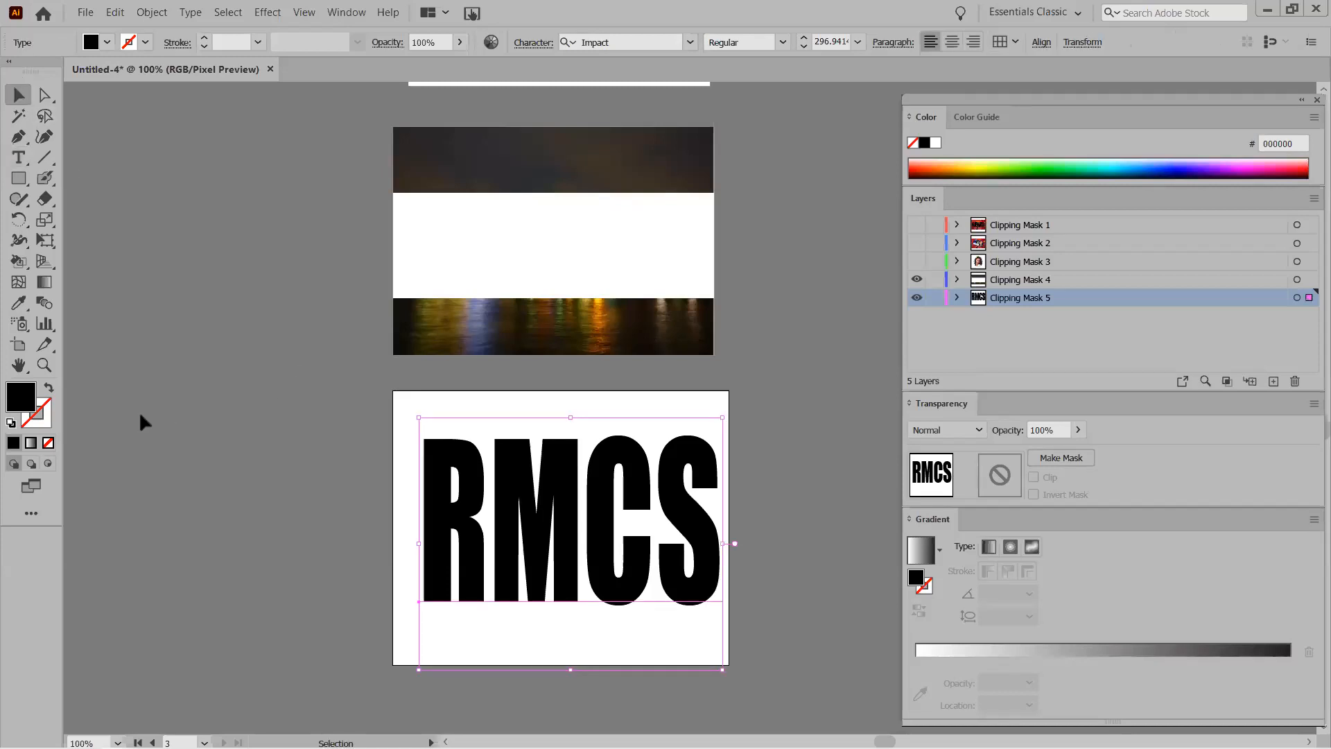
# Fill RMCS with bright blue 200FF4 and nudge it slightly left.
pyautogui.doubleClick(21, 397)
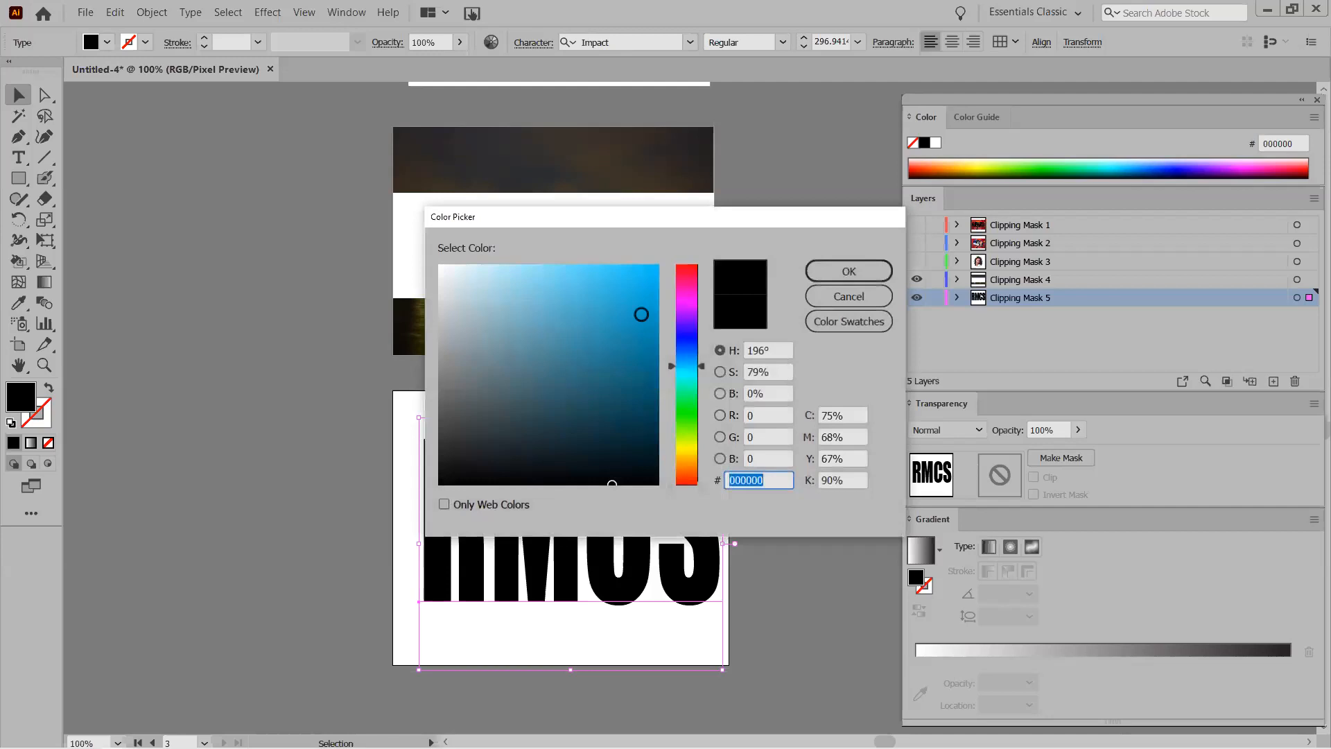
pyautogui.click(690, 332)
pyautogui.click(645, 273)
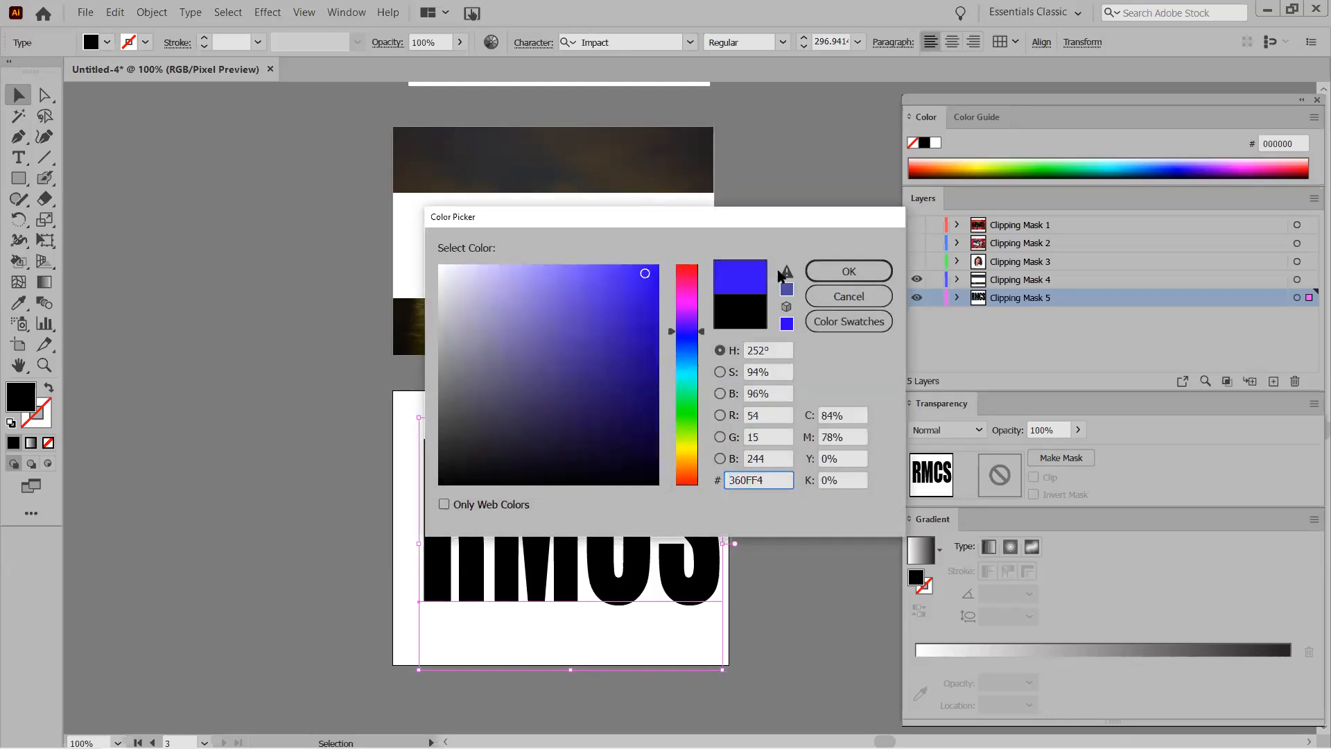
pyautogui.click(850, 271)
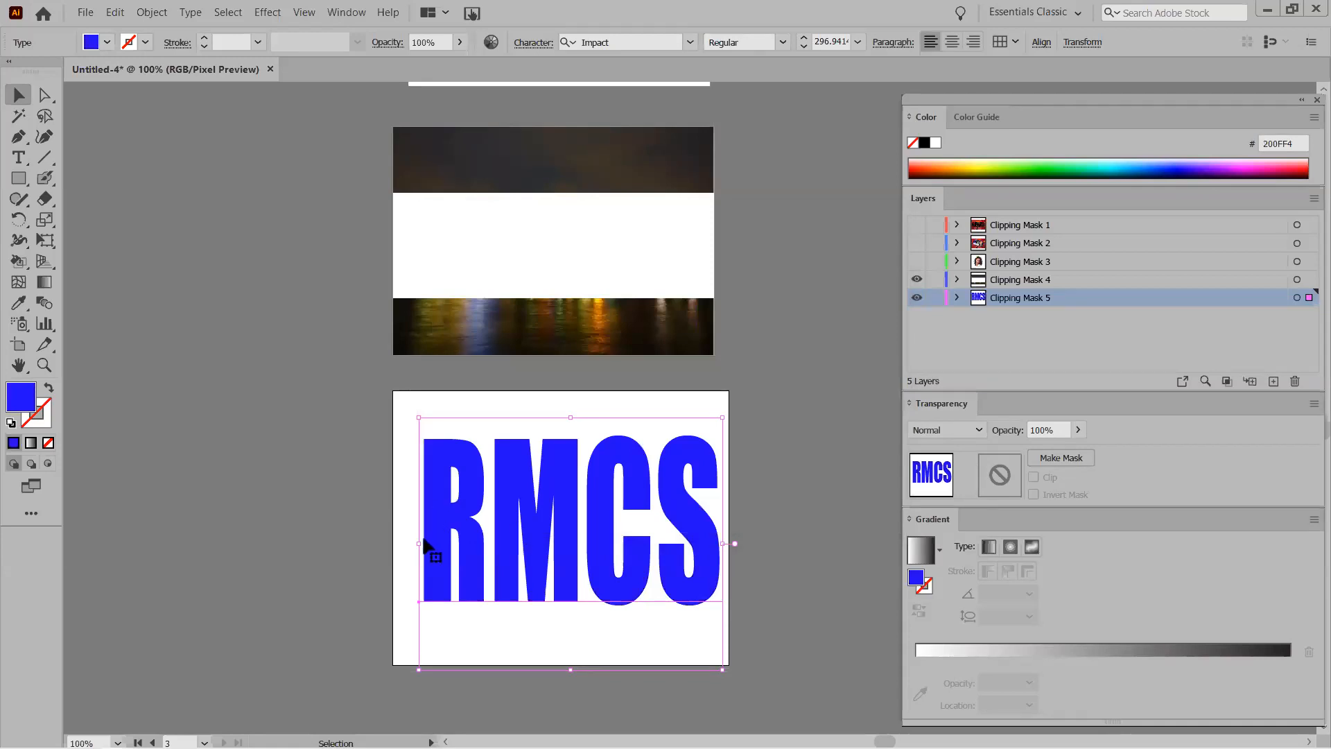
pyautogui.moveTo(426, 508); pyautogui.dragTo(419, 506)
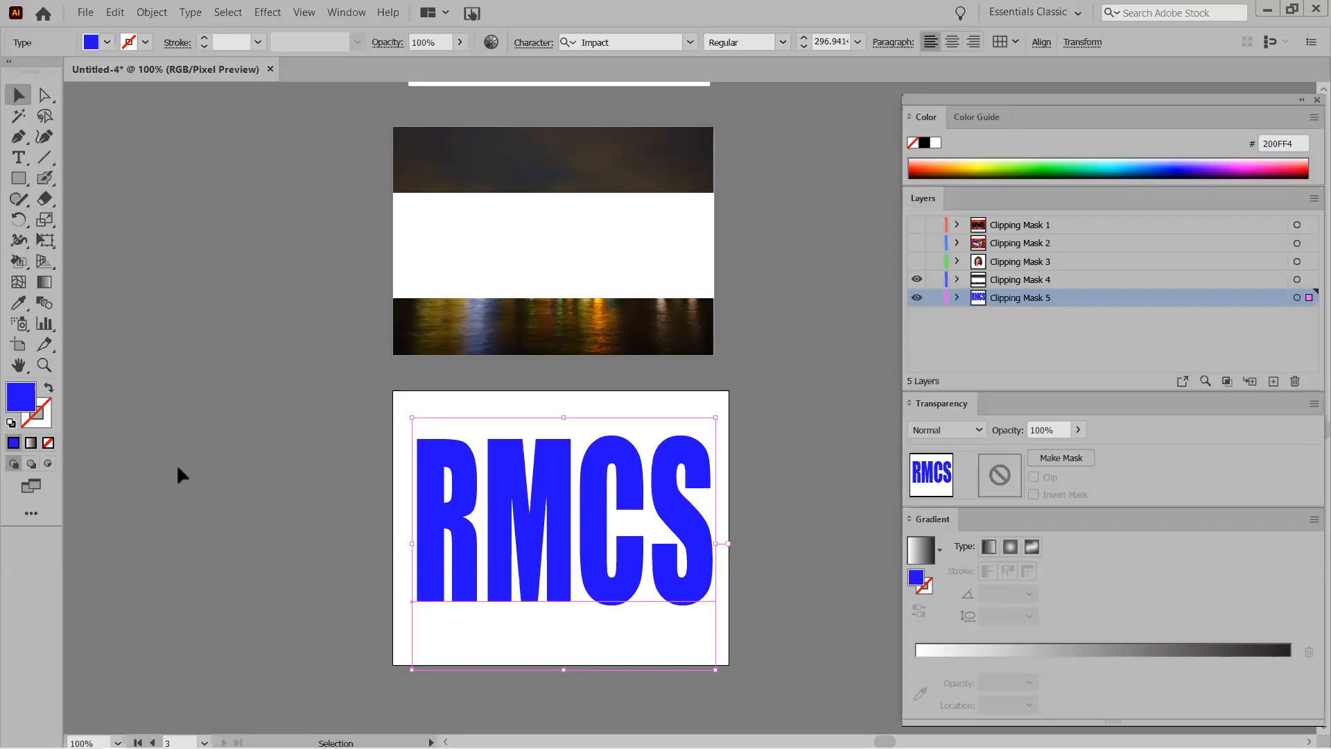
# Pick the Ellipse tool, undo an accidental fill/stroke swap, and deselect the text.
pyautogui.click(18, 179)
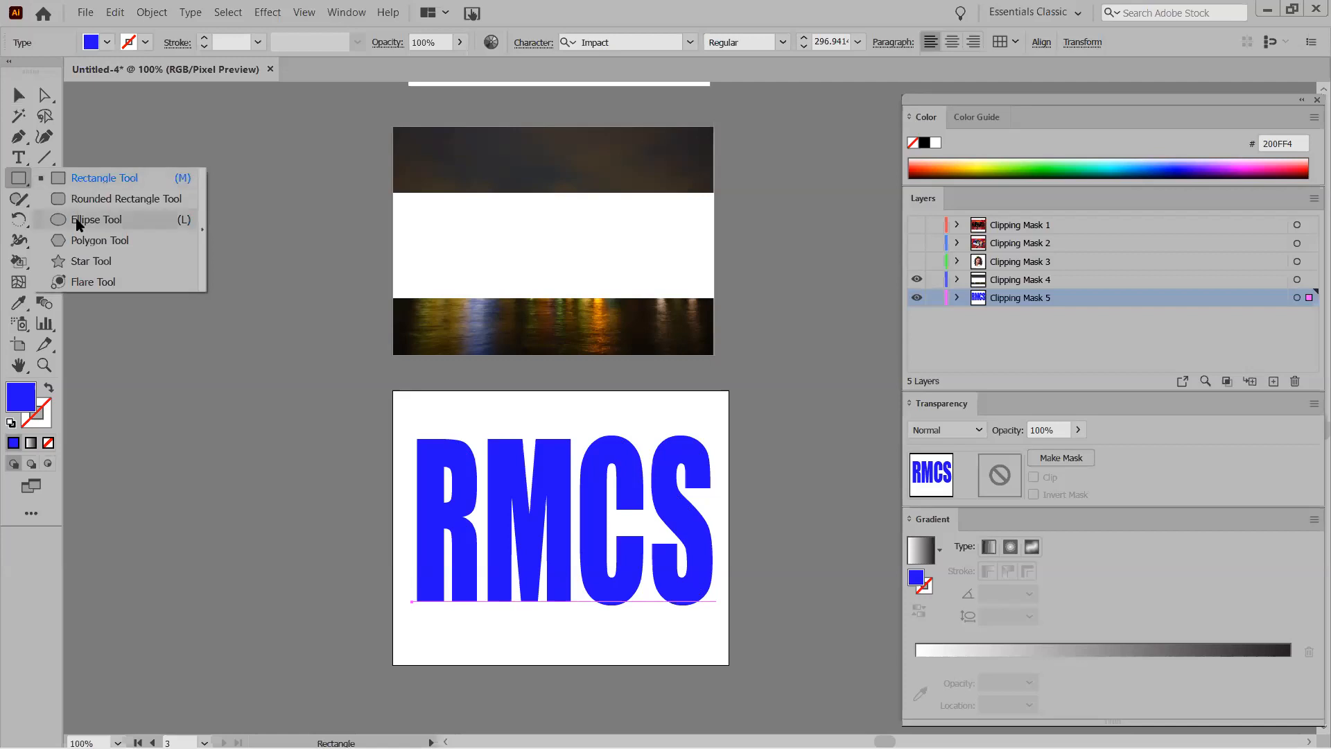
pyautogui.click(78, 220)
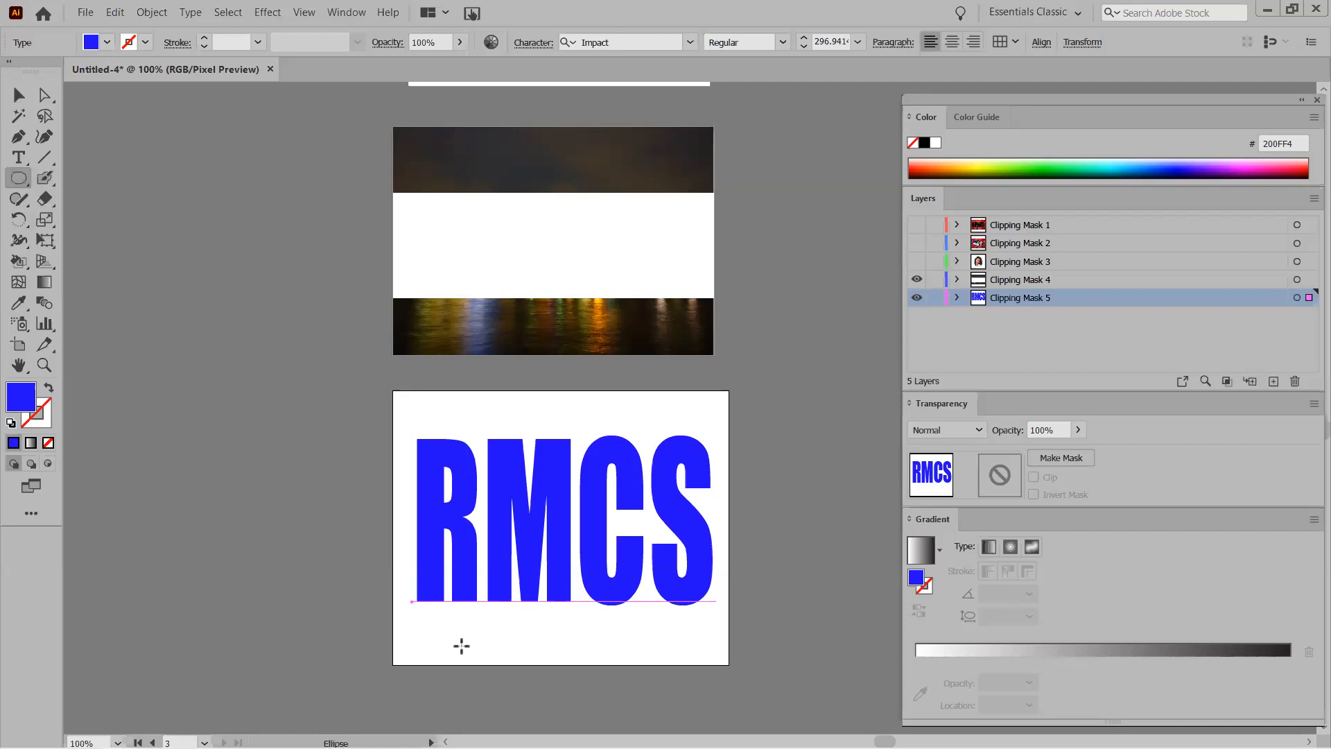
pyautogui.click(46, 391)
pyautogui.hotkey('ctrl', 'z')
pyautogui.click(19, 95)
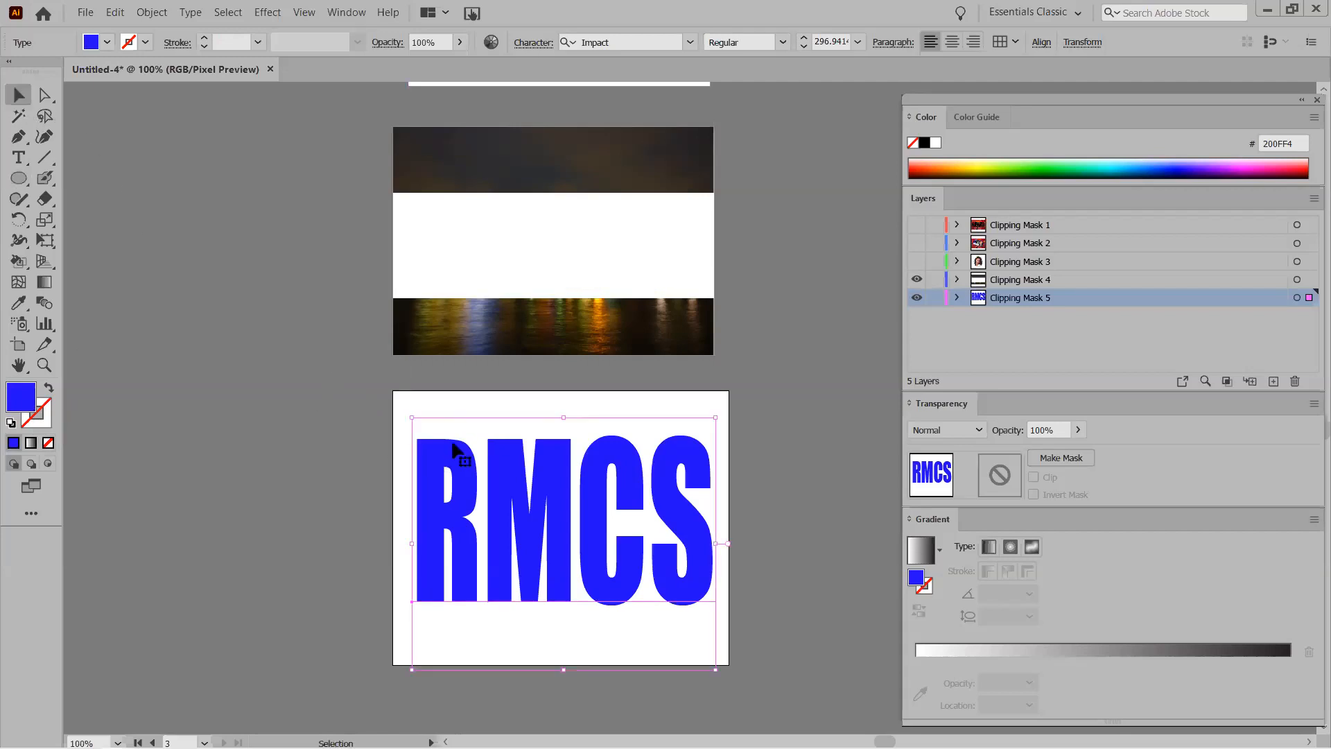
pyautogui.click(316, 437)
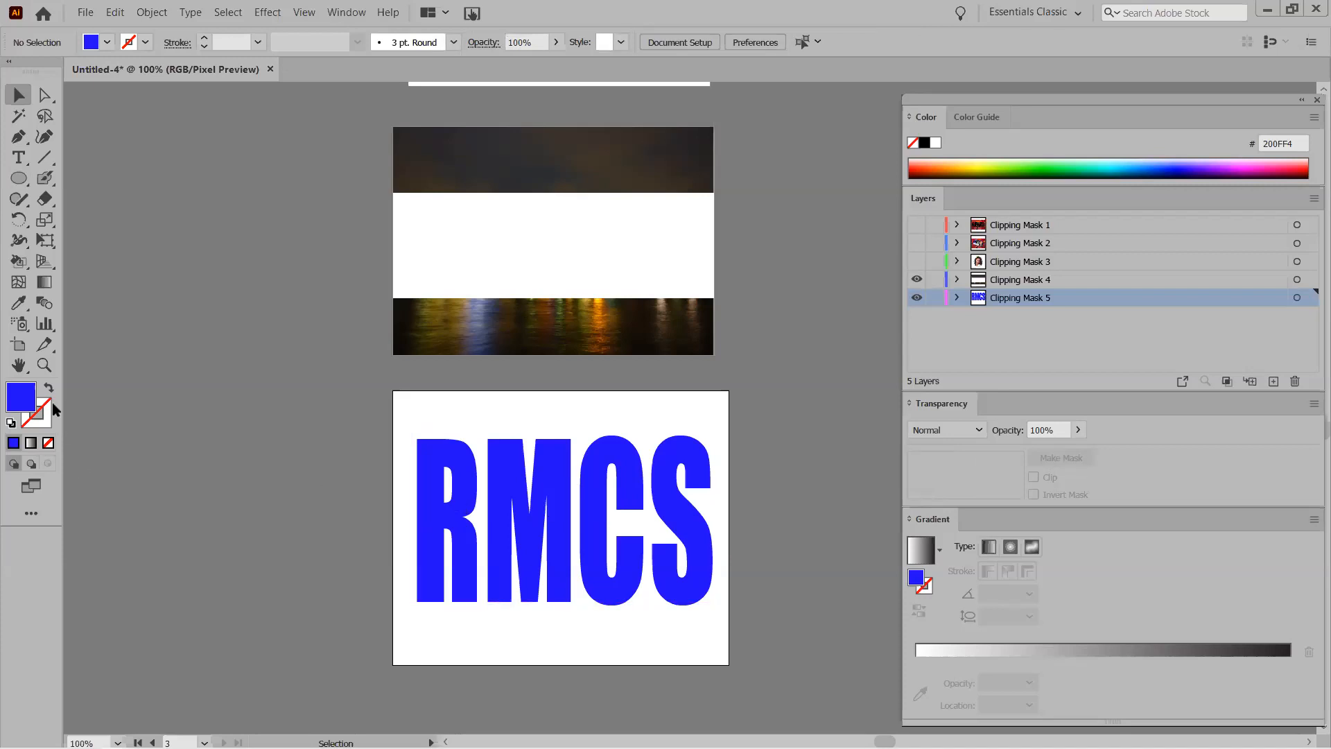
# Reset to white fill and black stroke, then draw a large ellipse over lower RMCS with 20 pt stroke.
pyautogui.click(11, 424)
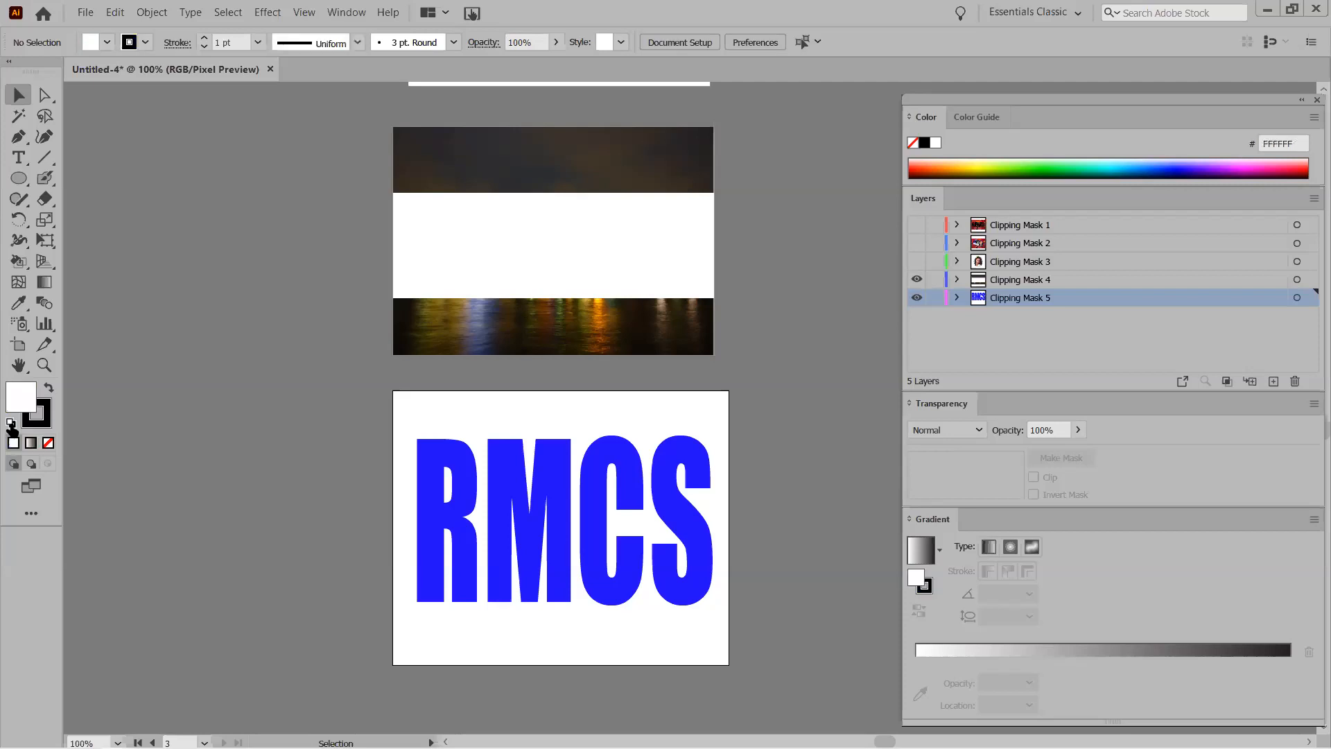
pyautogui.click(17, 180)
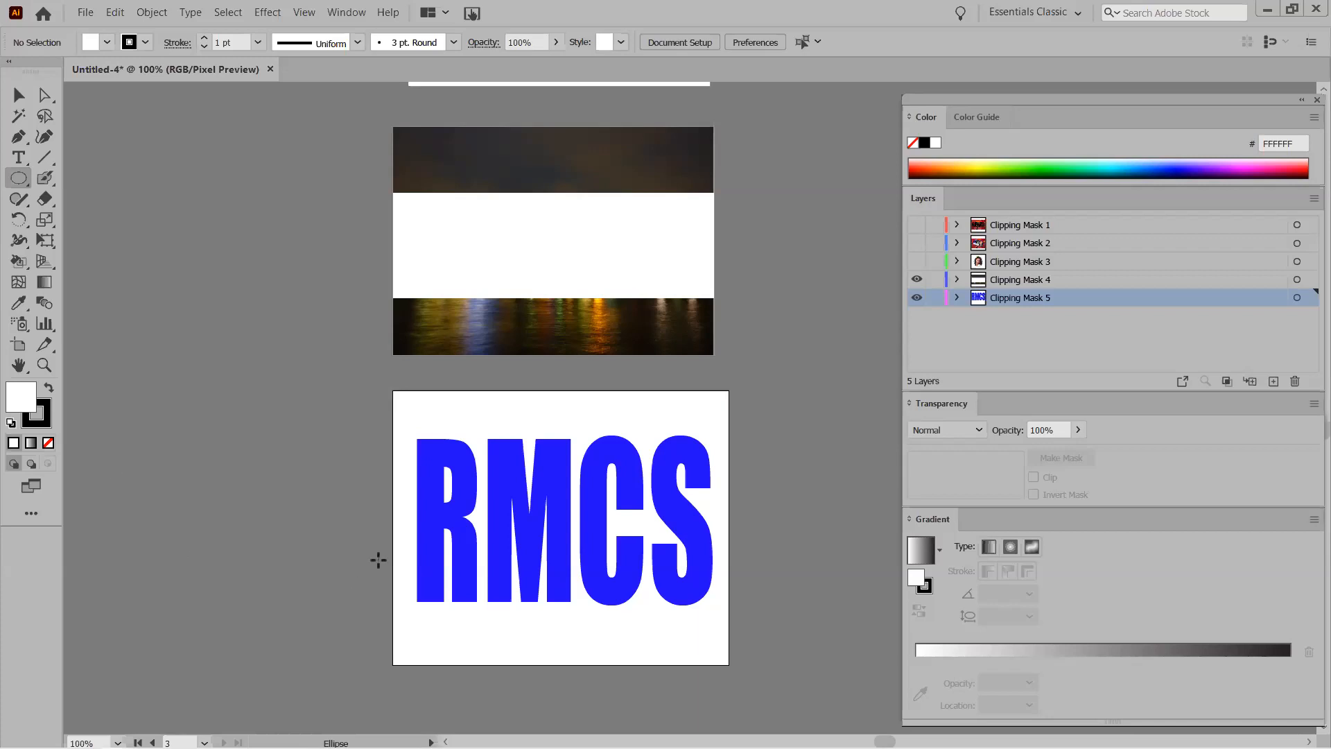
pyautogui.moveTo(356, 498); pyautogui.dragTo(403, 511)
pyautogui.moveTo(555, 585); pyautogui.dragTo(778, 674)
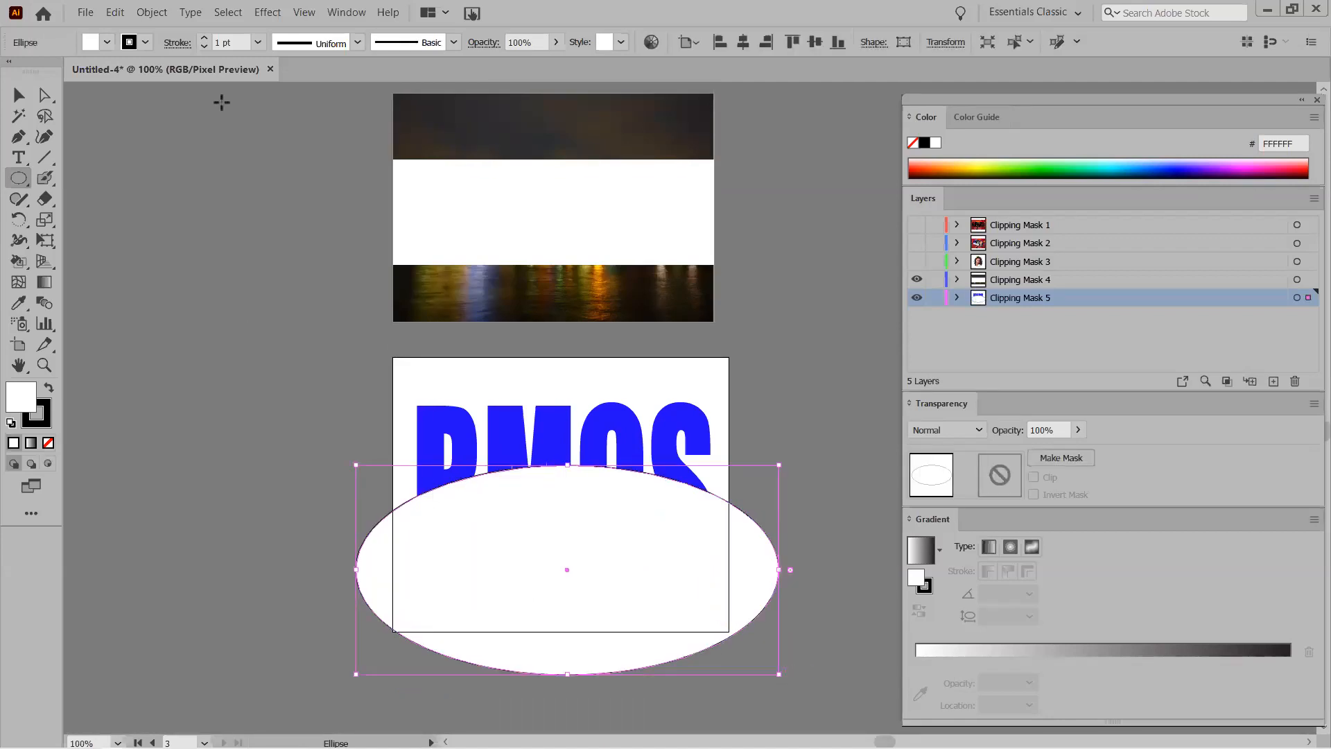
pyautogui.click(257, 42)
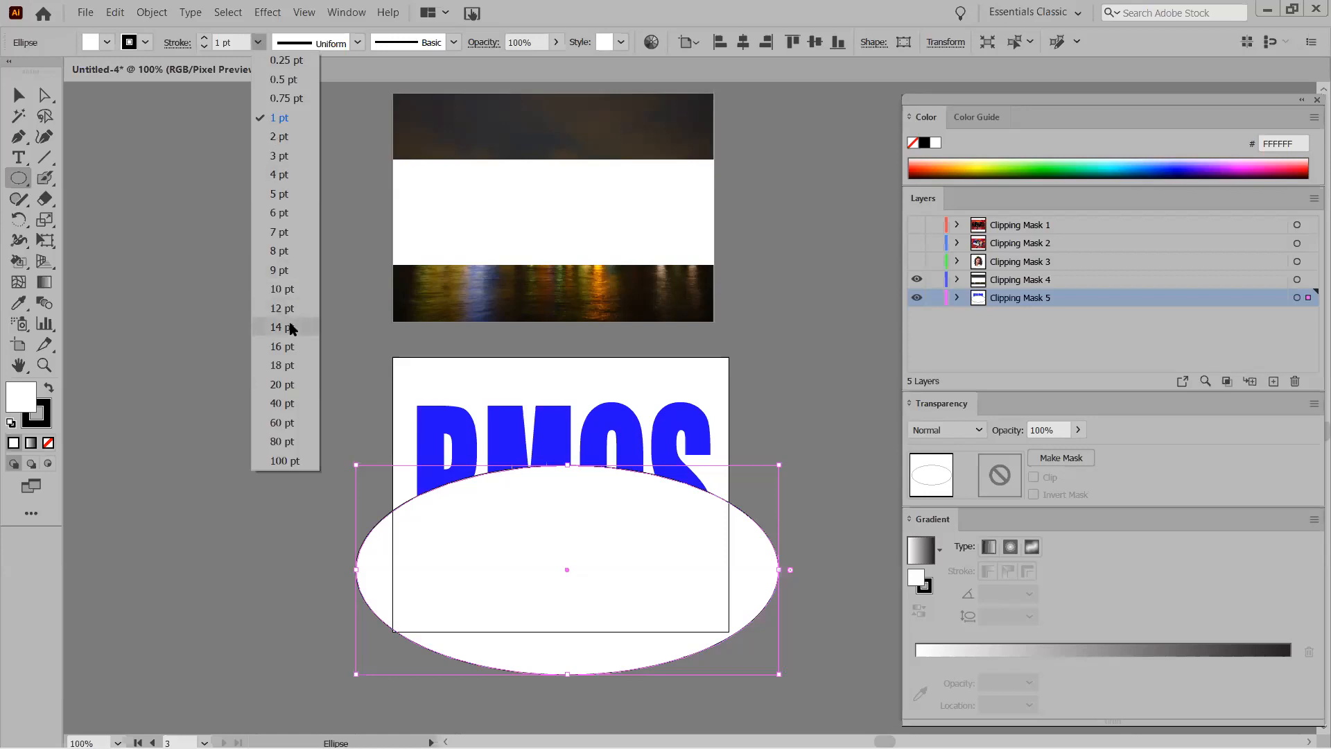
pyautogui.click(289, 381)
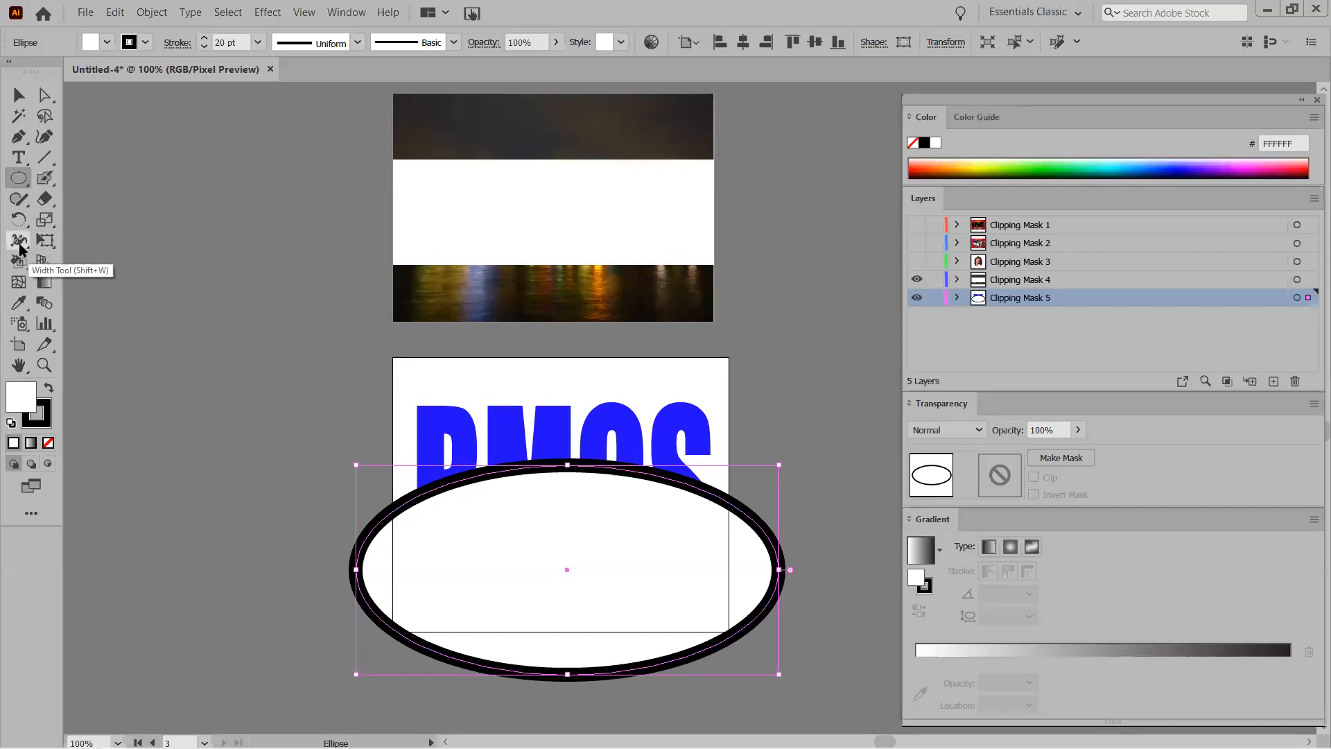
# Use the Width Tool to thicken the ellipse outline at the top and thin it at the sides.
pyautogui.click(19, 243)
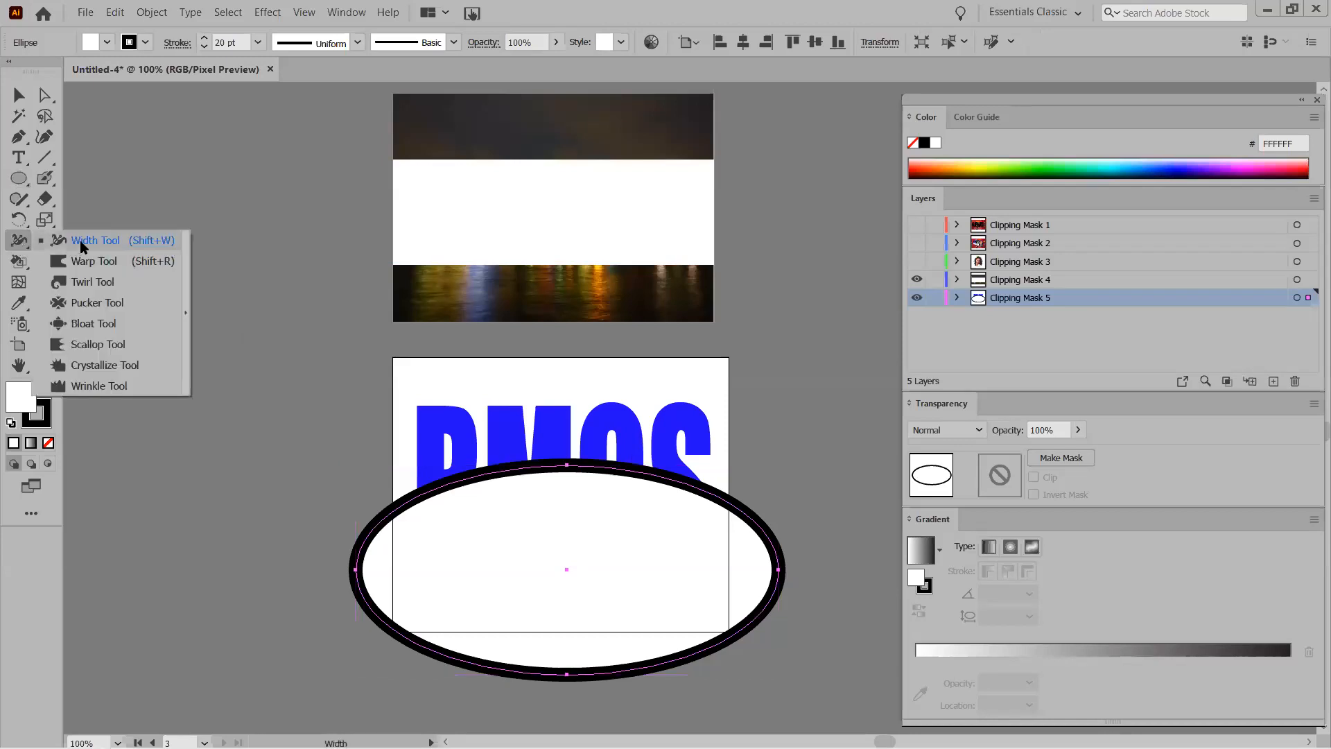
pyautogui.click(81, 246)
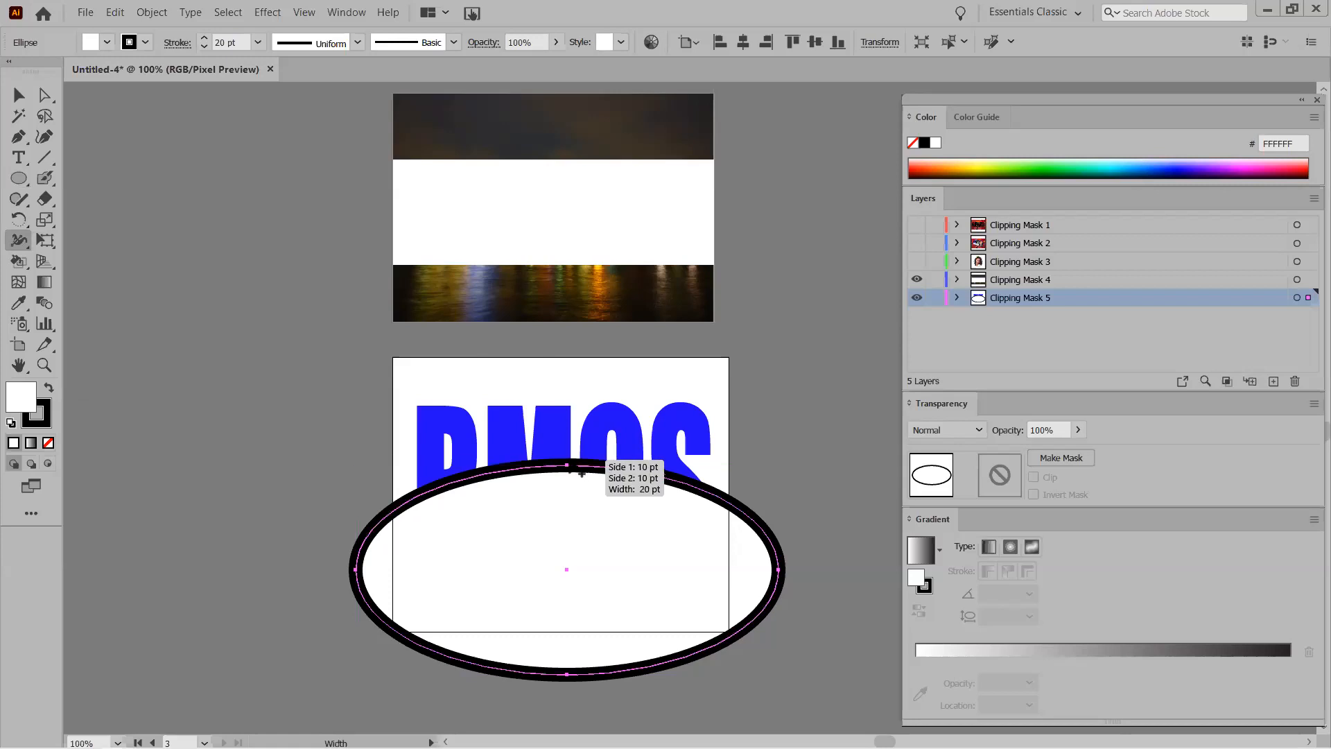
pyautogui.moveTo(568, 466); pyautogui.dragTo(568, 445)
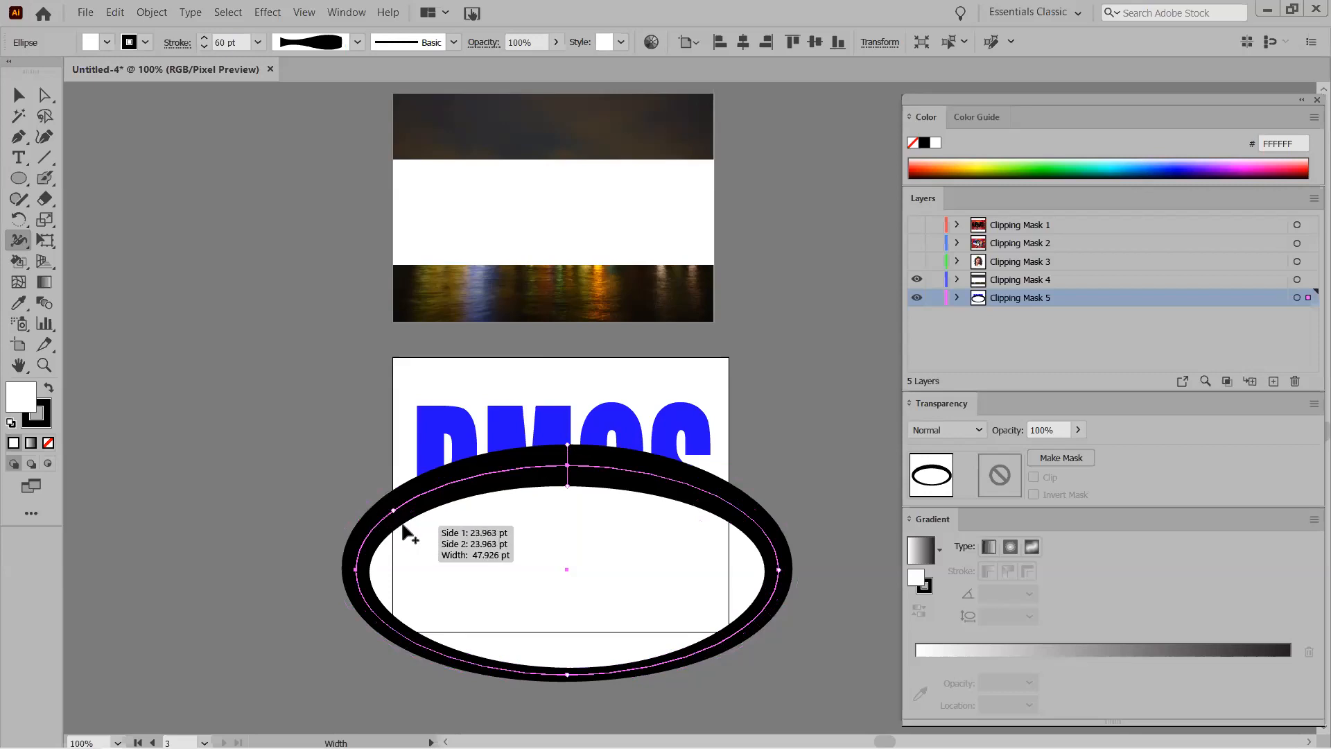
pyautogui.moveTo(407, 518); pyautogui.dragTo(403, 507)
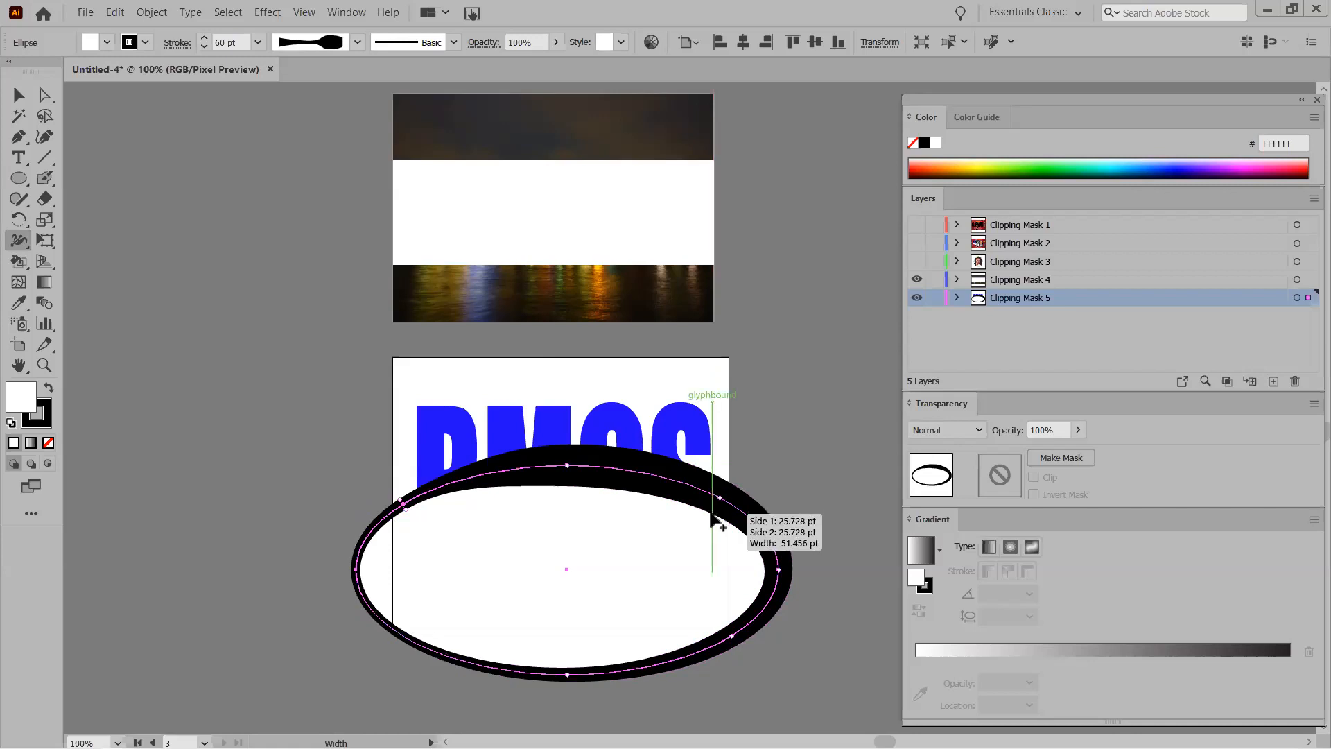
pyautogui.moveTo(712, 517); pyautogui.dragTo(719, 497)
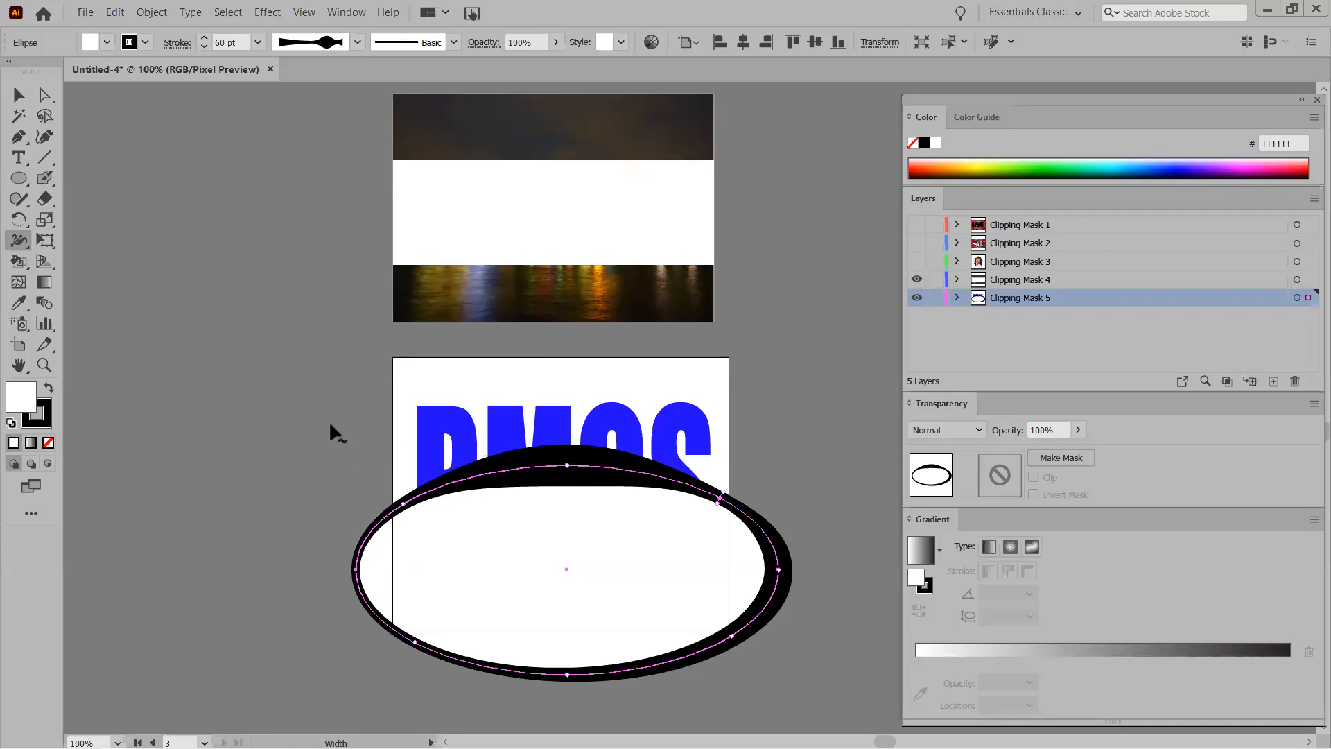
pyautogui.click(18, 95)
pyautogui.moveTo(394, 421); pyautogui.dragTo(540, 557)
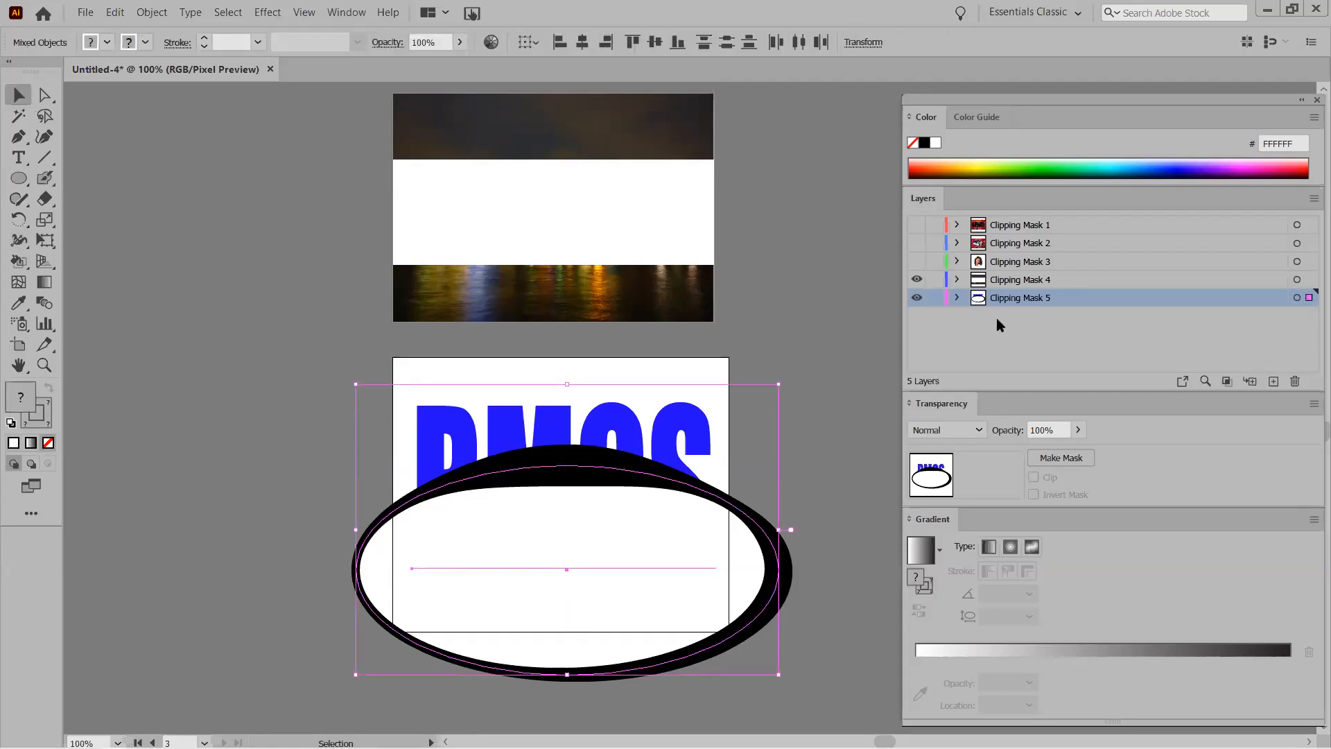
# Turn the ellipse into an opacity mask on the RMCS text and uncheck Clip.
pyautogui.click(958, 298)
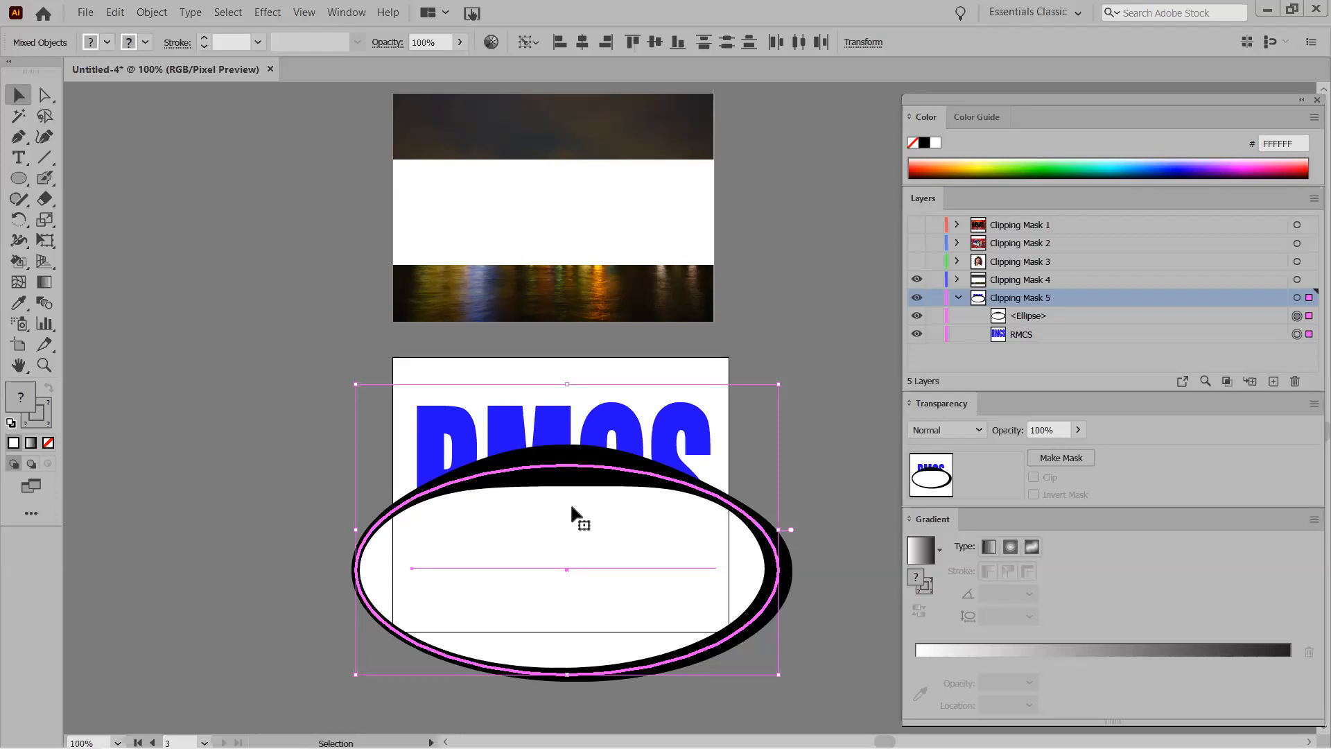
pyautogui.click(1062, 458)
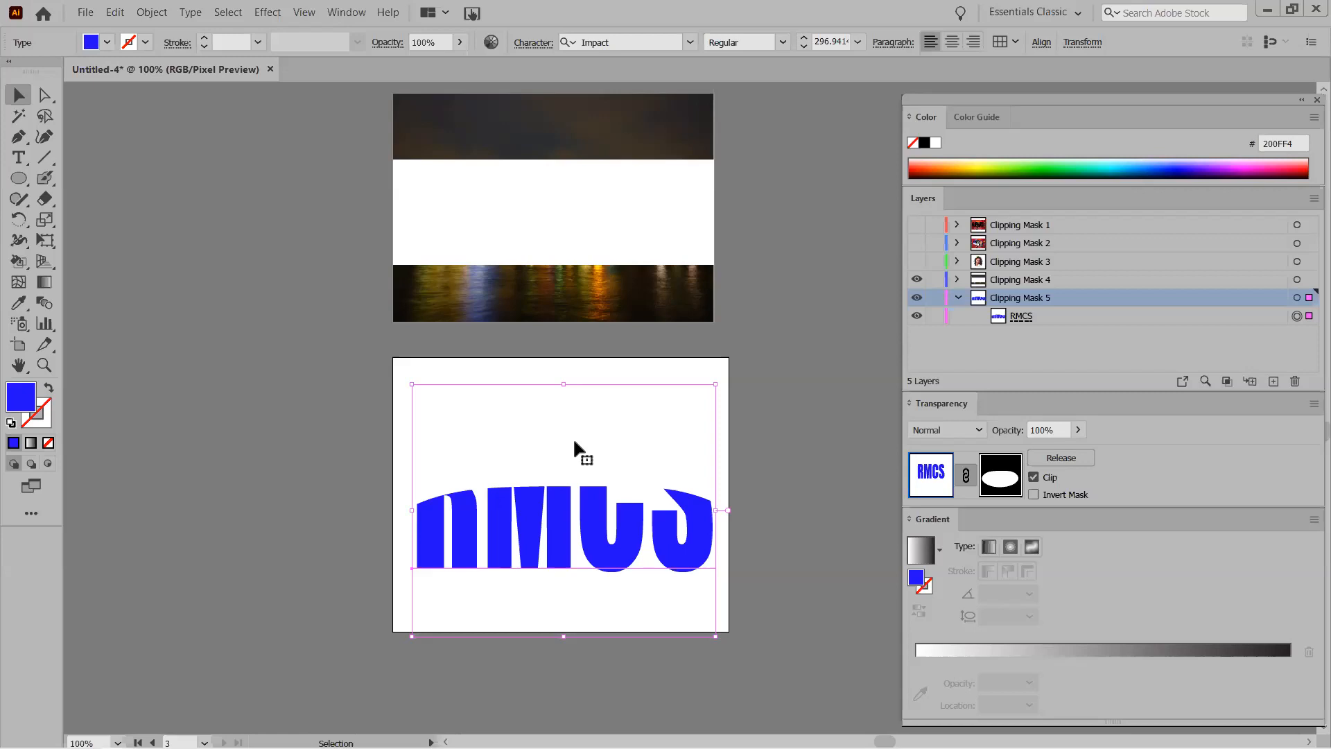
pyautogui.click(1034, 477)
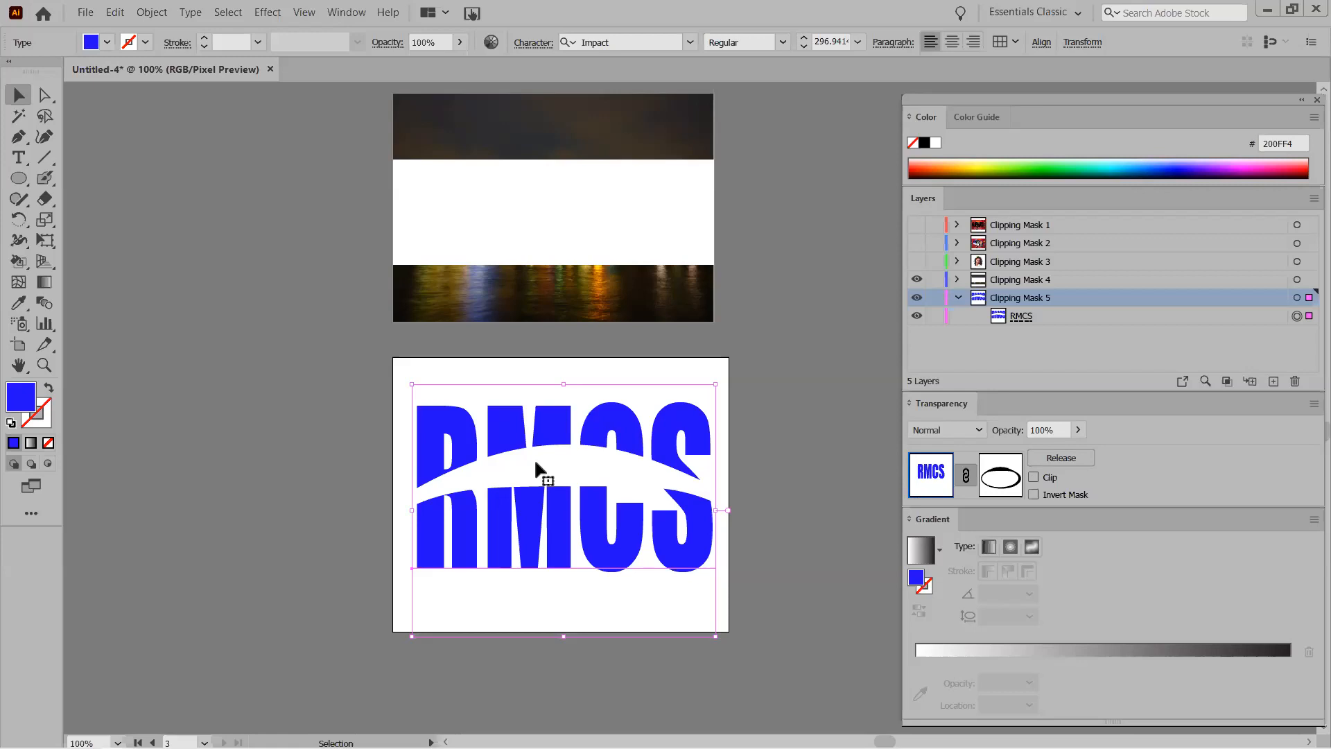
# Inside the mask, flatten the ellipse from its top edge and rotate it clockwise.
pyautogui.click(1003, 478)
pyautogui.click(484, 477)
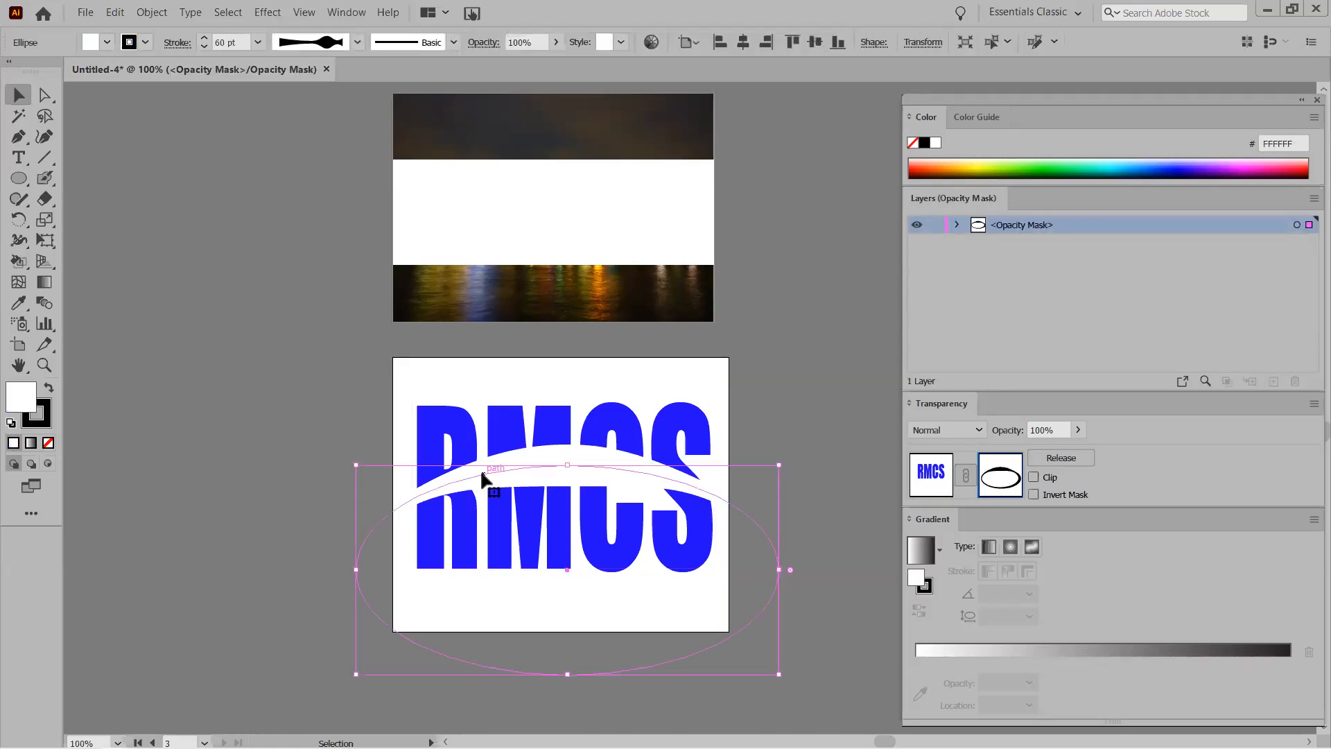
pyautogui.moveTo(570, 466); pyautogui.dragTo(569, 500)
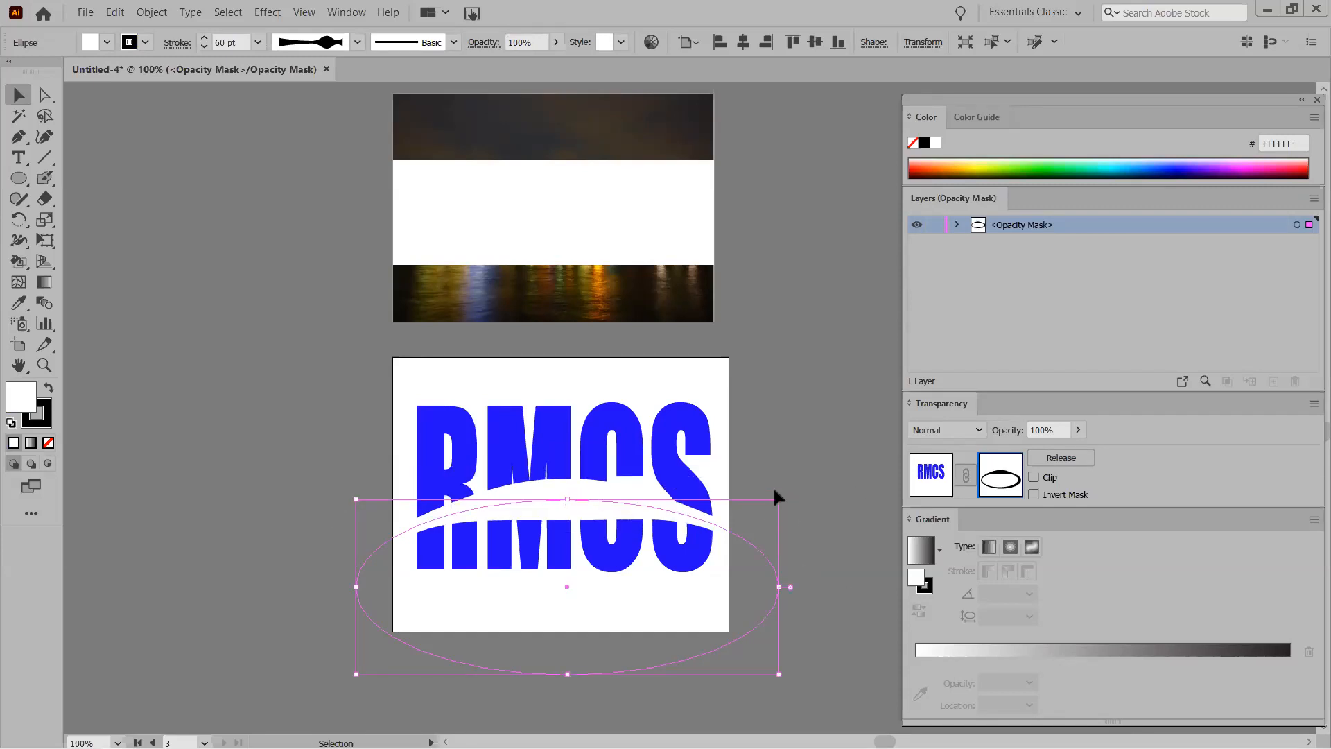
pyautogui.moveTo(778, 503); pyautogui.dragTo(748, 593)
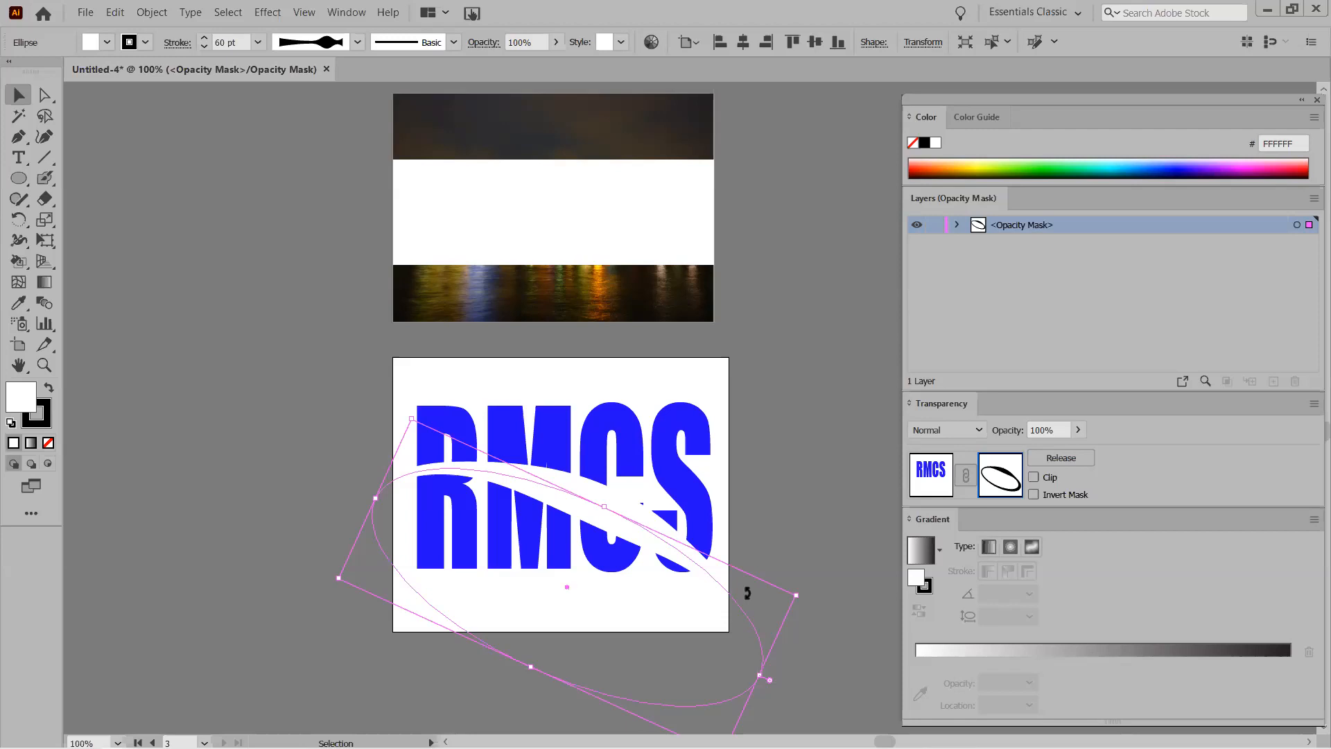
# Compare Clip on and off, then try Invert Mask and leave it unchecked.
pyautogui.click(1034, 478)
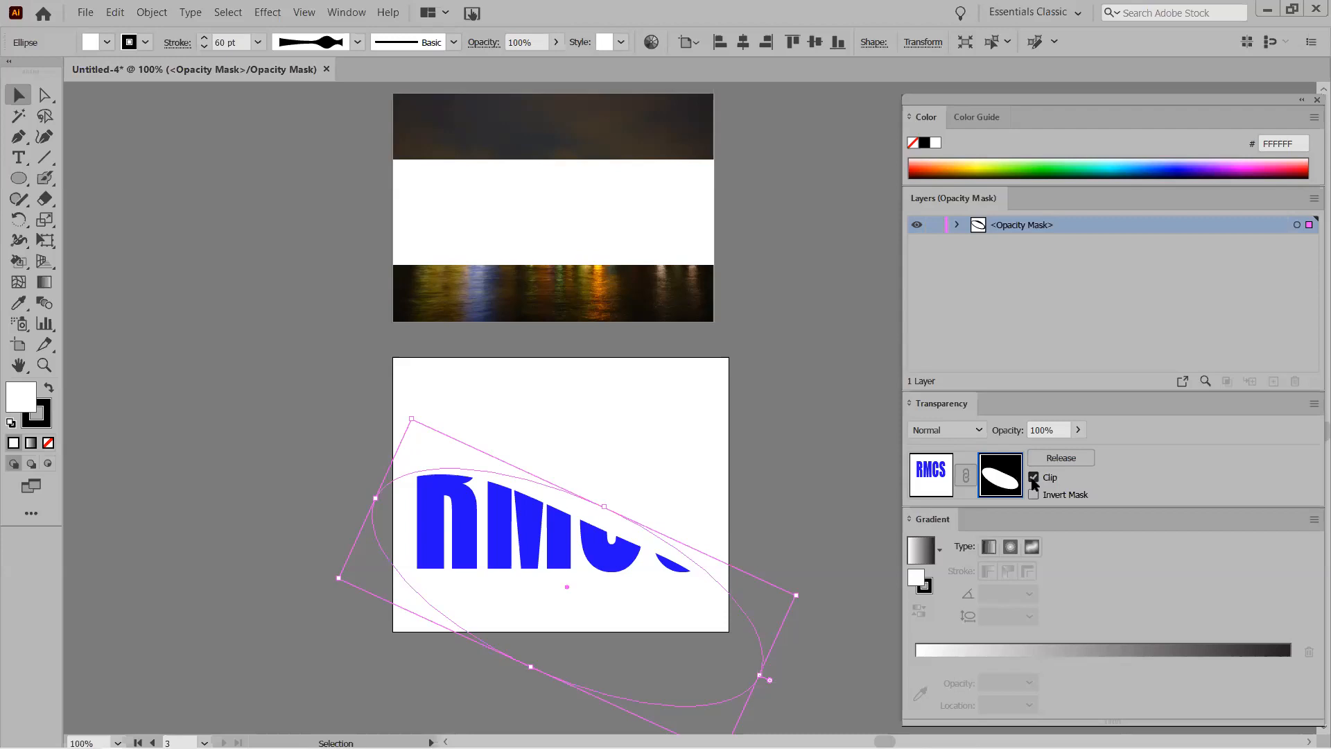
pyautogui.click(1034, 479)
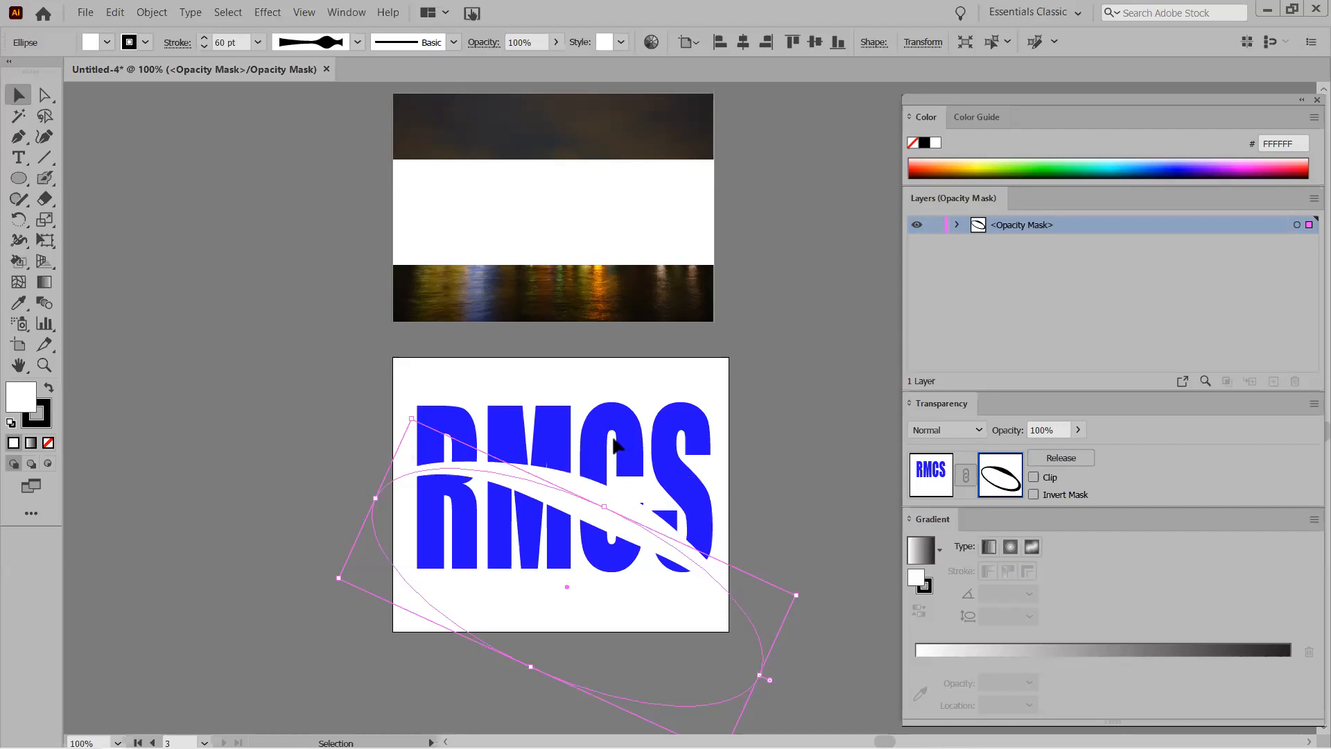
pyautogui.click(1034, 478)
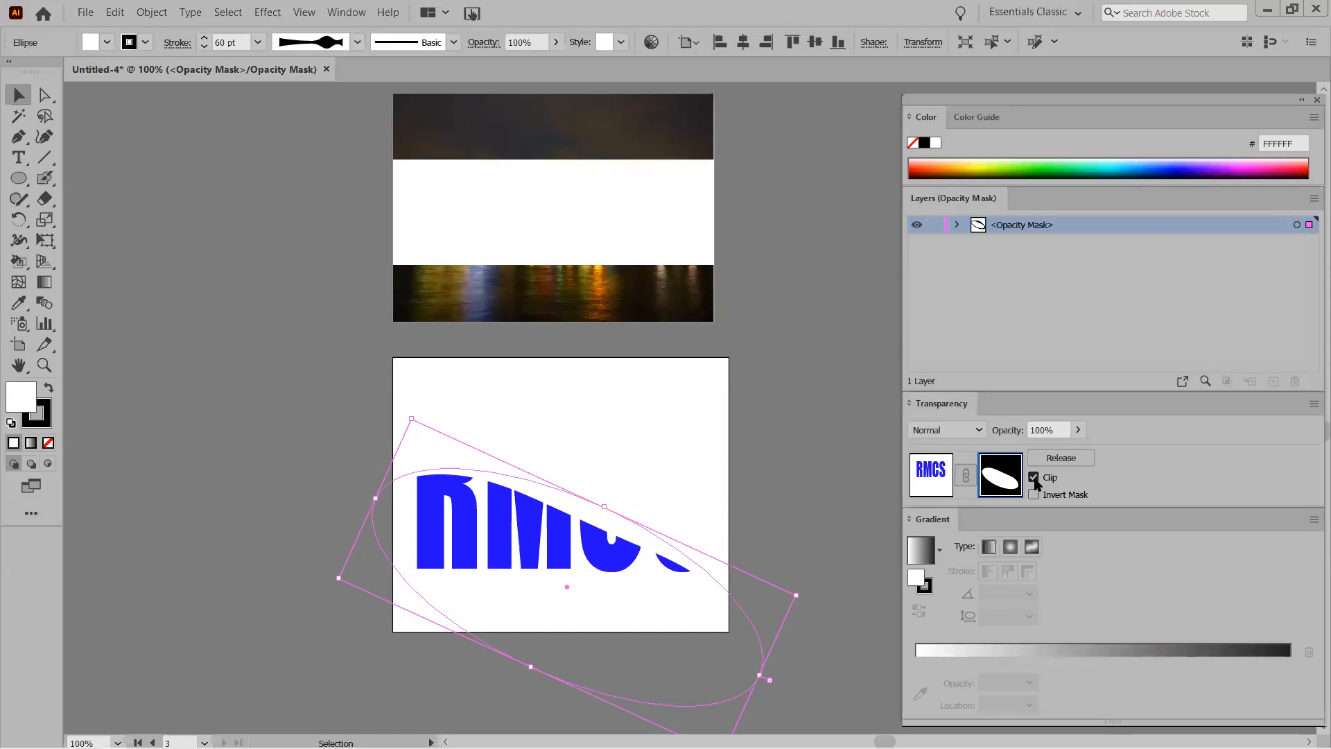
pyautogui.click(1034, 478)
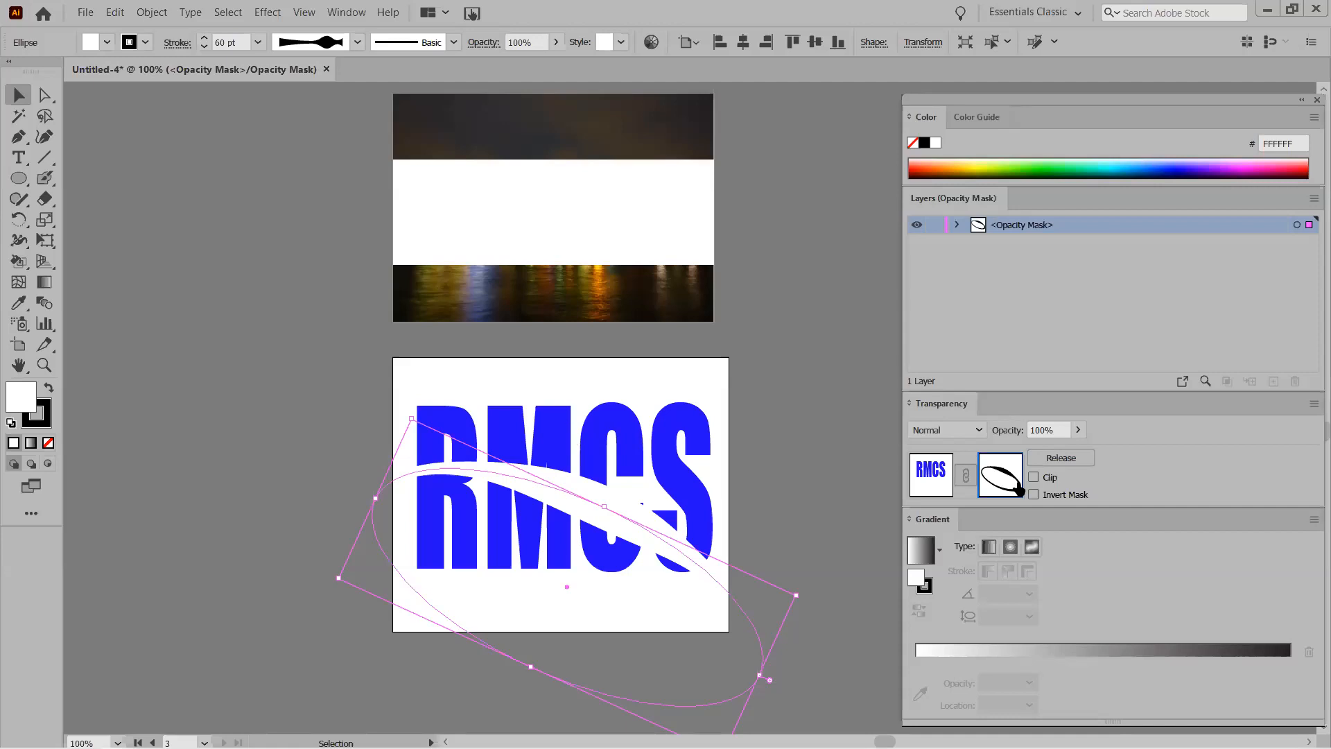
pyautogui.click(1033, 477)
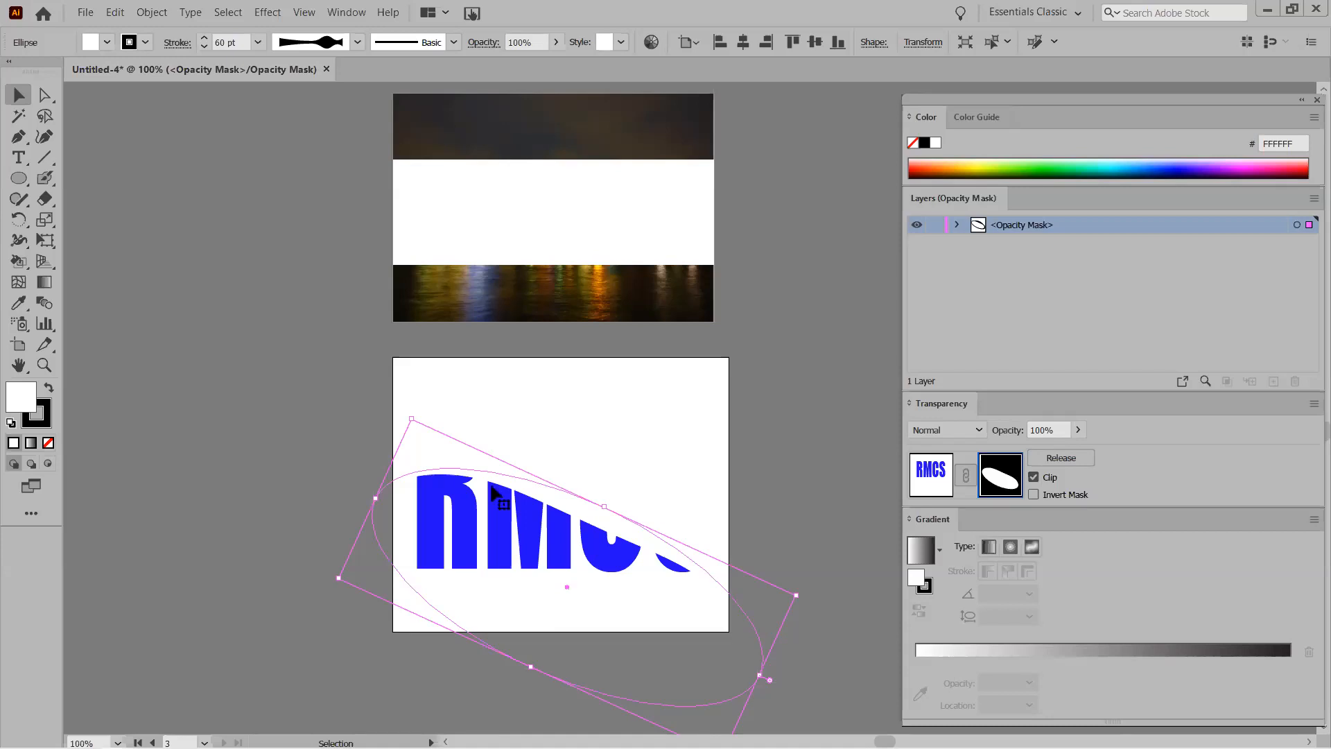
pyautogui.click(1034, 478)
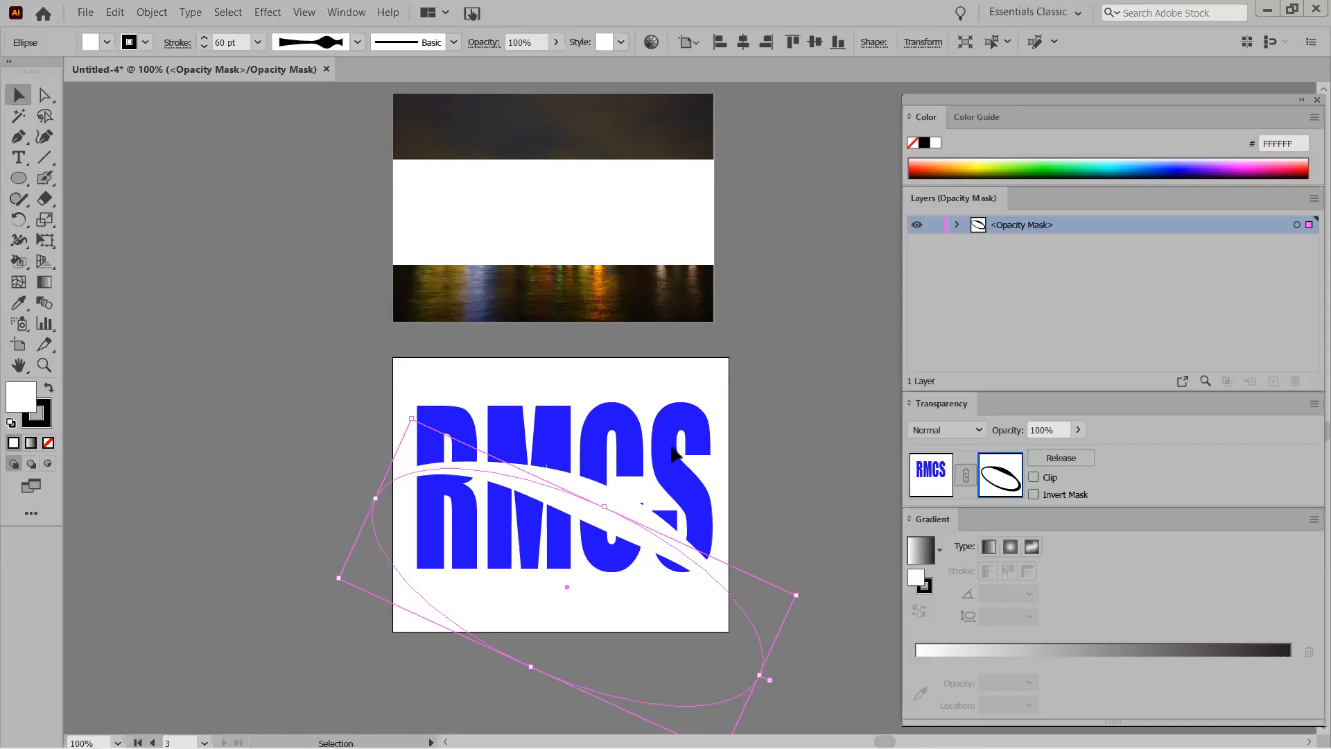
pyautogui.click(1034, 495)
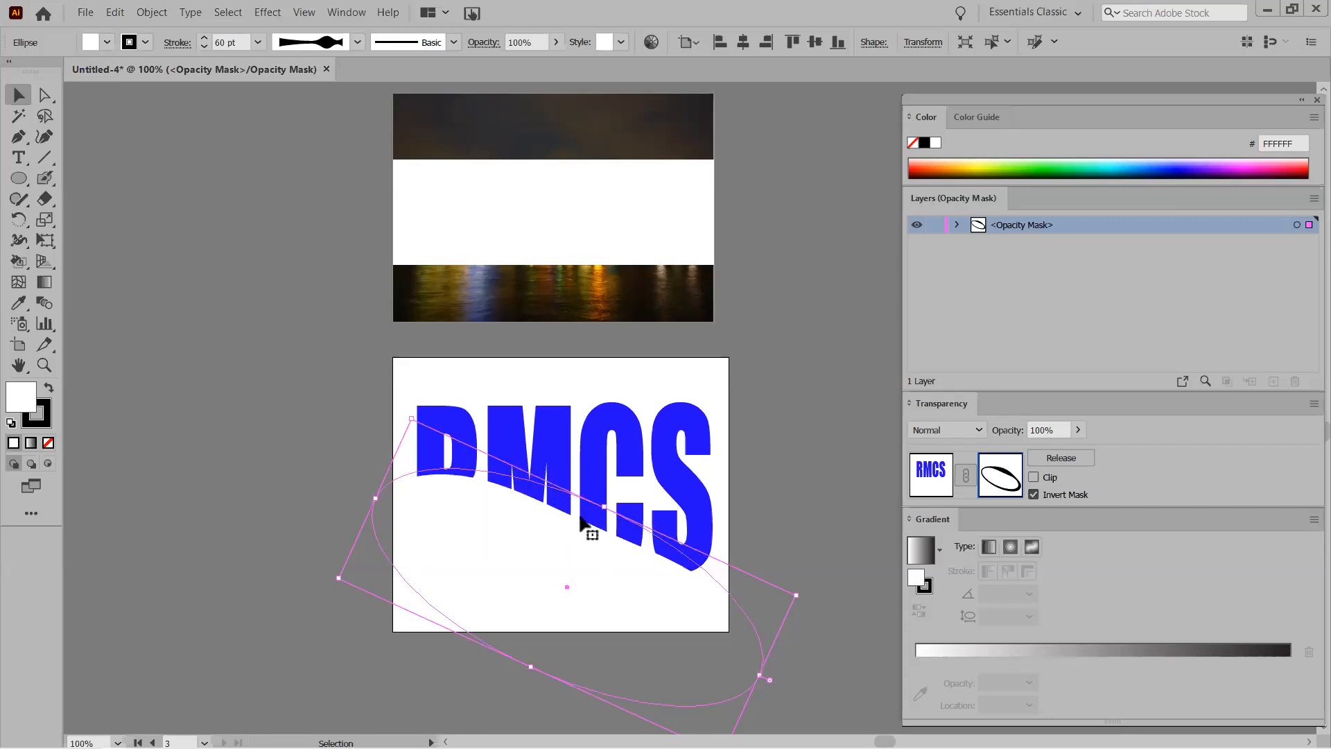
pyautogui.click(1034, 494)
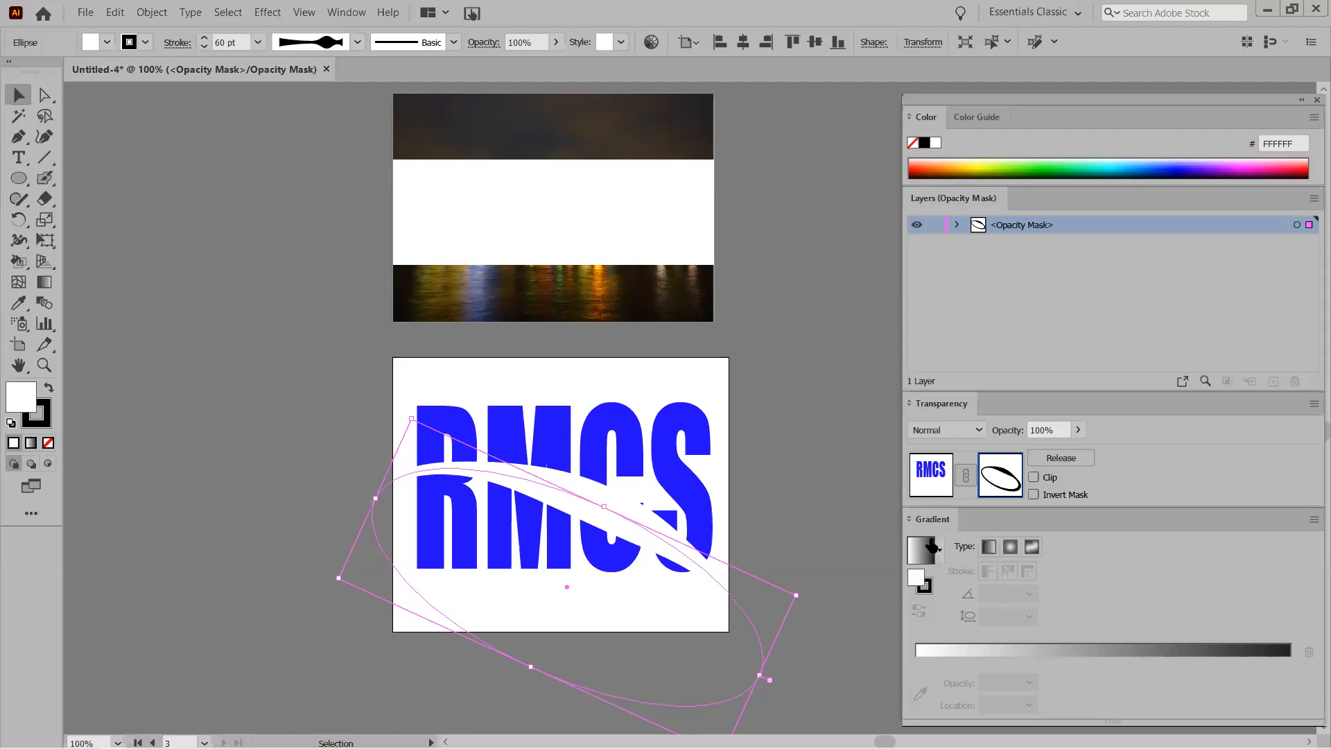
# Toggle Clip on and then off for the RMCS text's opacity mask.
pyautogui.scroll(-3, 798, 472)
pyautogui.scroll(-5, 801, 478)
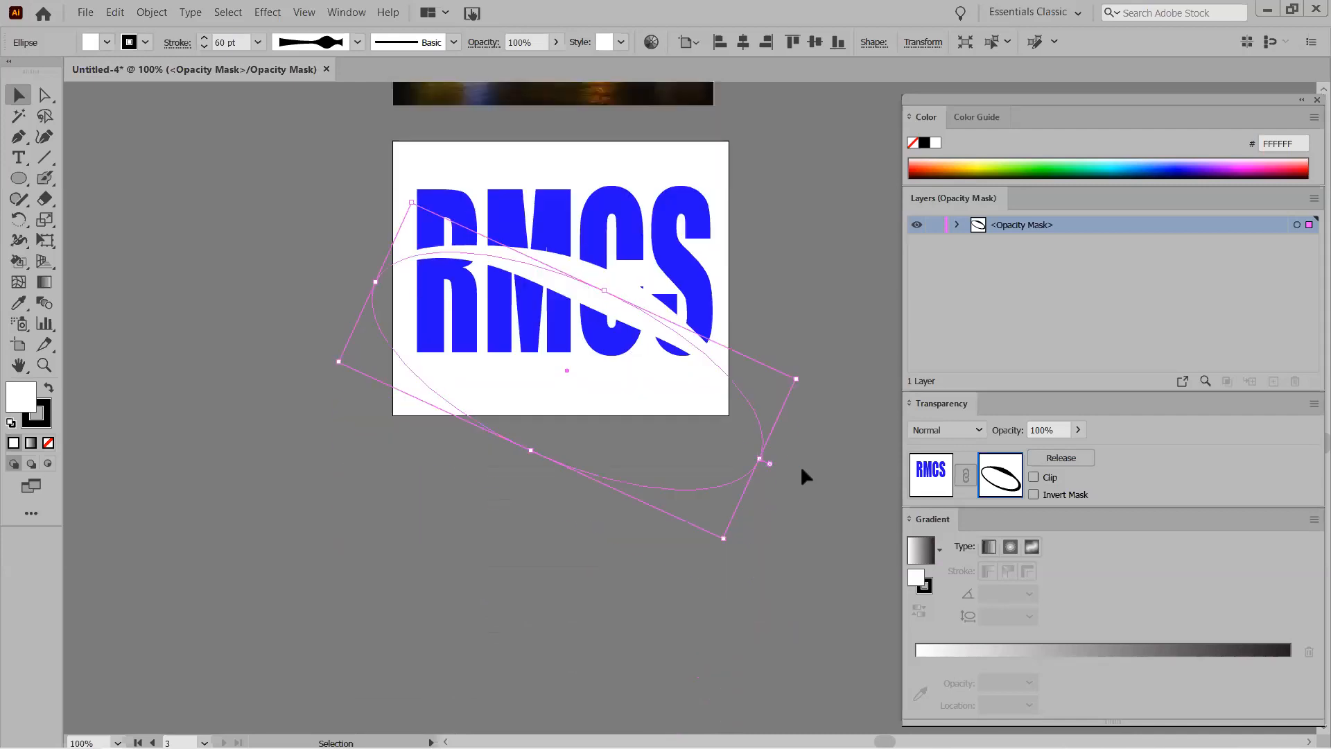
pyautogui.click(1035, 477)
pyautogui.click(1035, 478)
# Exit mask editing and add a new artboard of about 499 × 457 pt below RMCS.
pyautogui.scroll(-3, 523, 555)
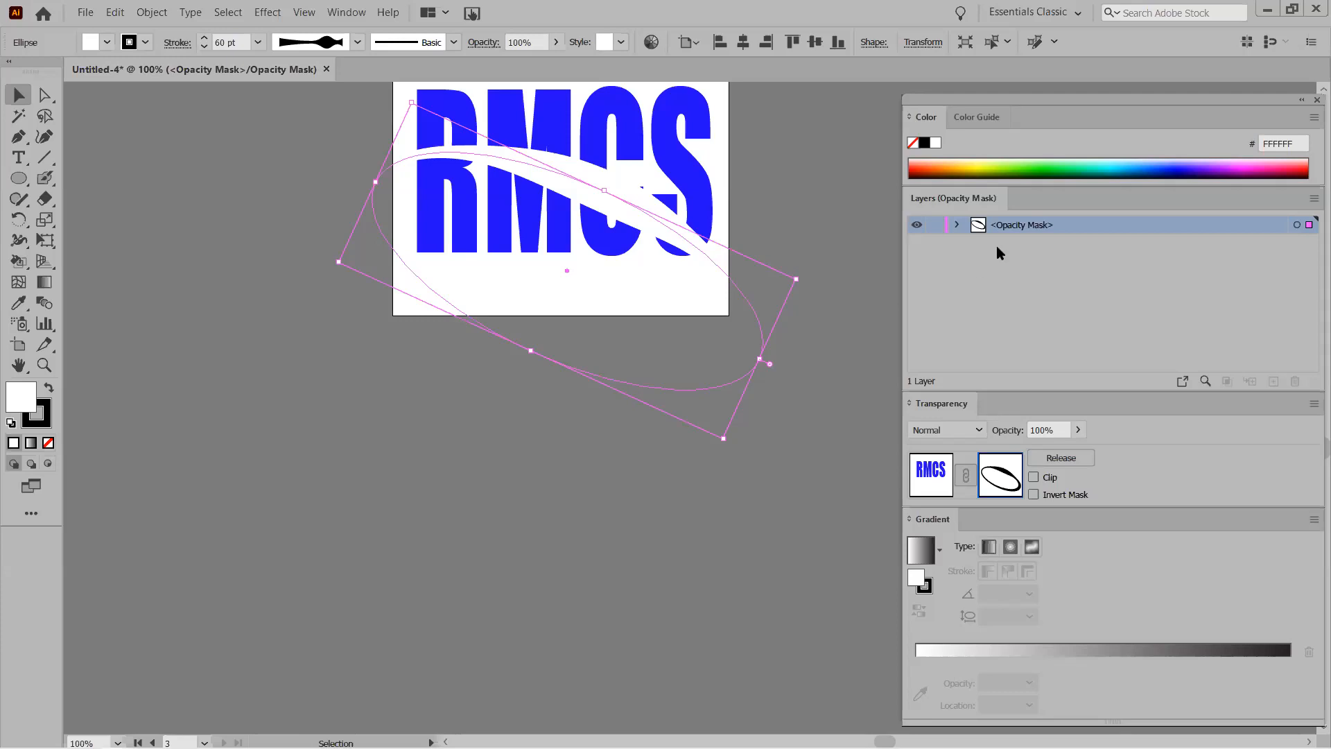
pyautogui.click(18, 344)
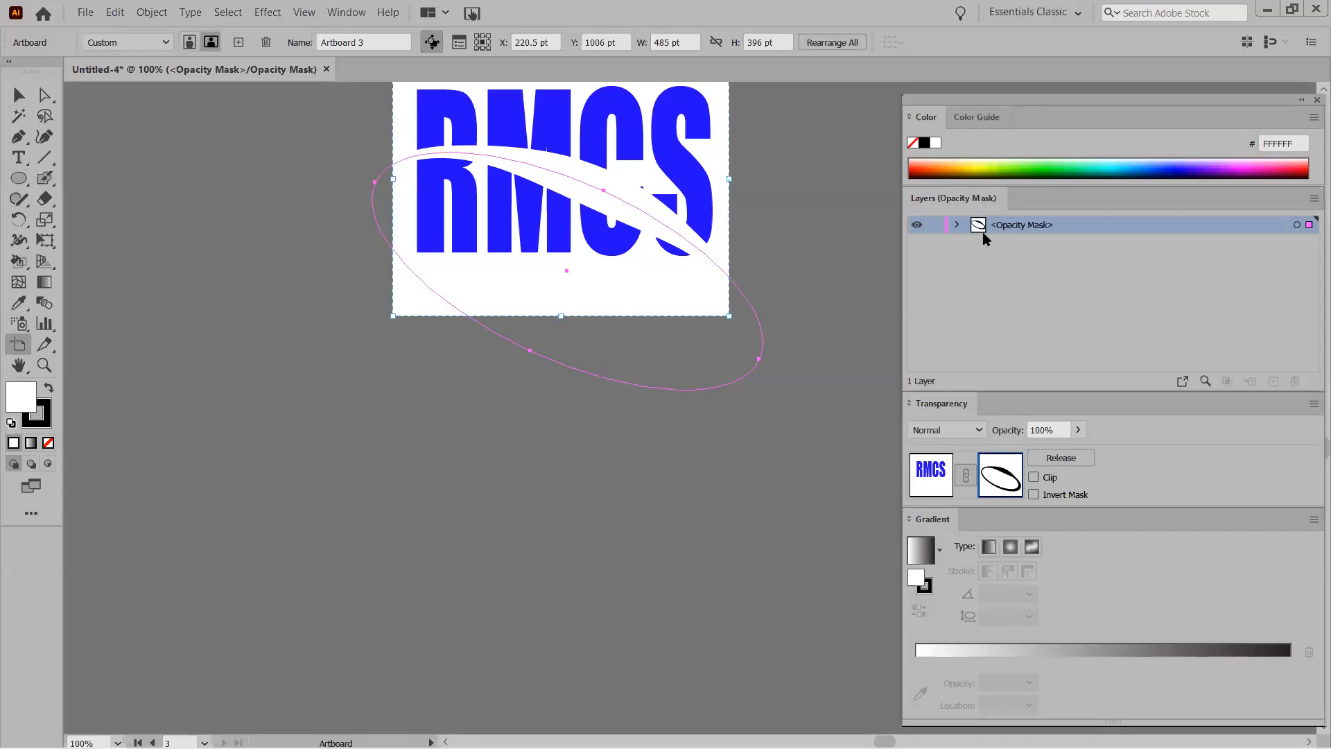
pyautogui.click(931, 484)
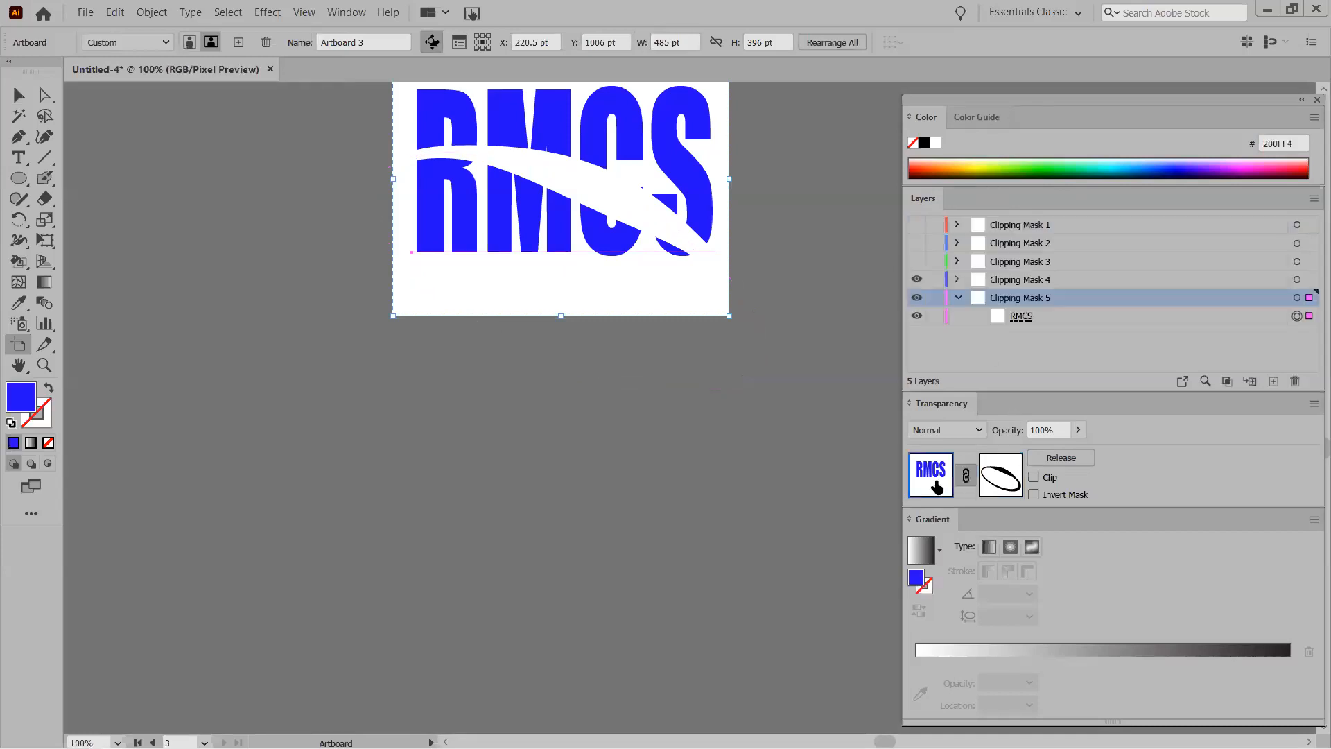
pyautogui.click(959, 297)
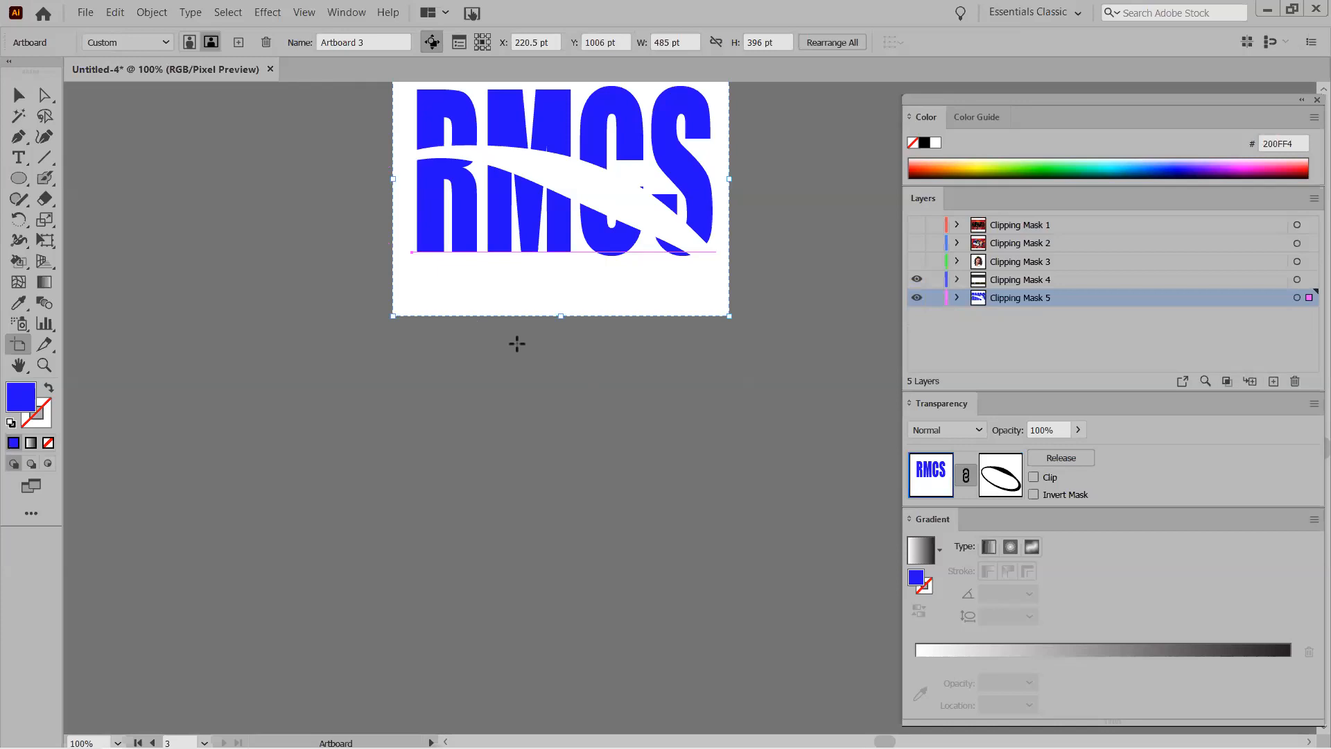
pyautogui.moveTo(397, 353); pyautogui.dragTo(744, 671)
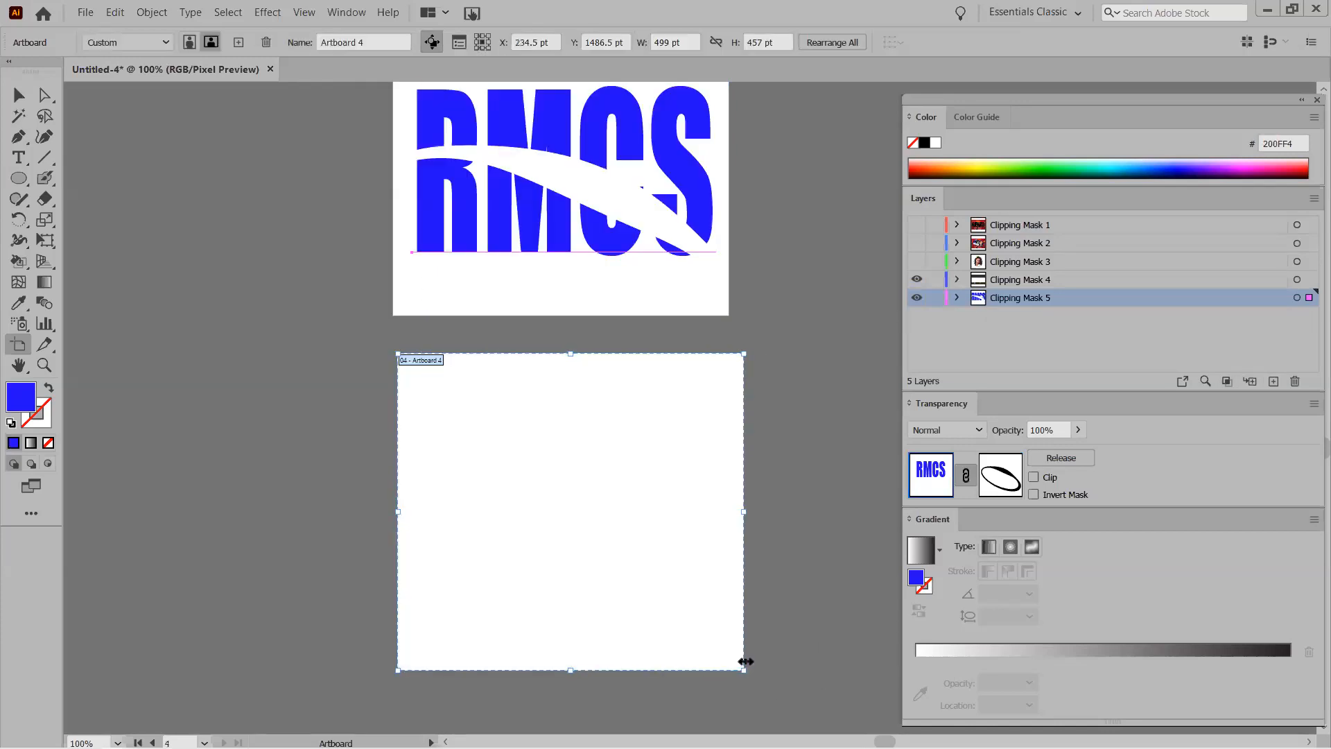
# Create a new layer below Clipping Mask 5 and rename it Clipping Mask 6.
pyautogui.click(1274, 382)
pyautogui.moveTo(1010, 299); pyautogui.dragTo(943, 325)
pyautogui.doubleClick(1010, 316)
pyautogui.write('c')
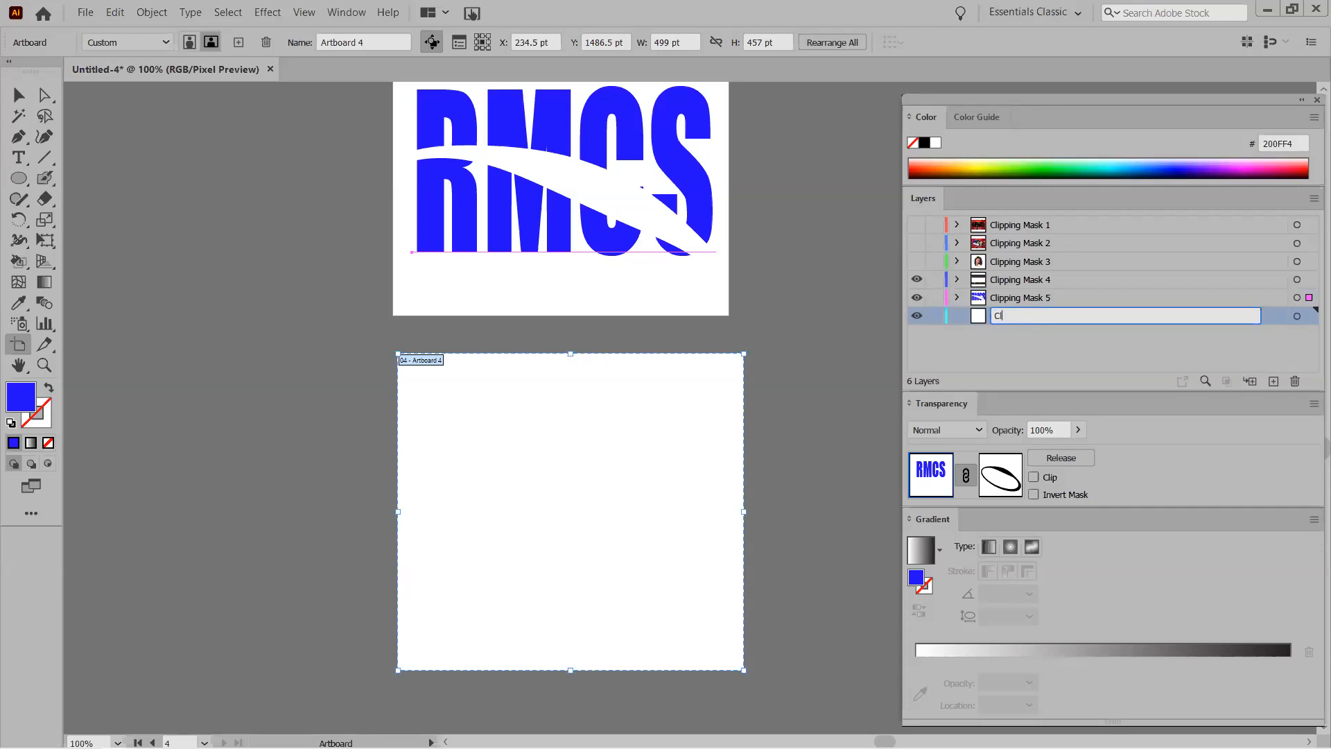
pyautogui.write('lipping Mask 6')
pyautogui.moveTo(18, 179); pyautogui.dragTo(77, 183)
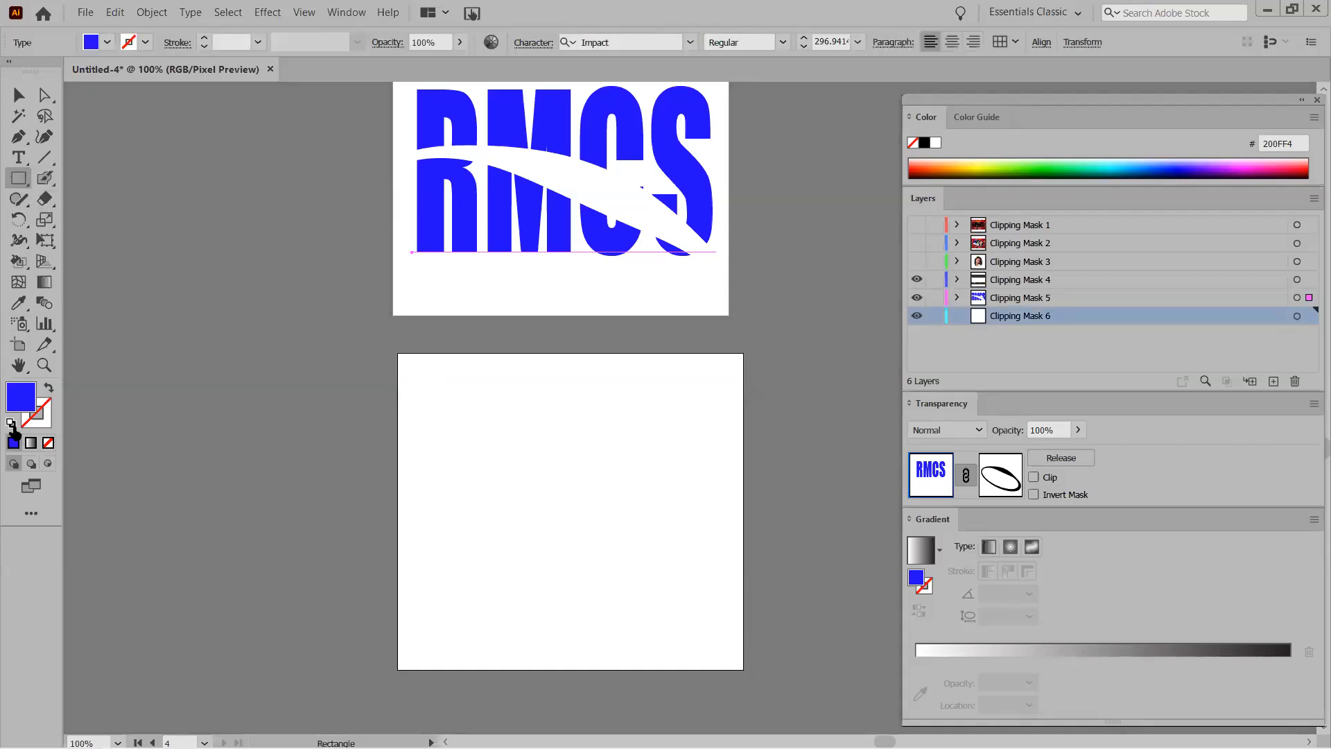
# Draw a black-filled rectangle spanning the new artboard's full width across its lower portion.
pyautogui.press('d')
pyautogui.click(48, 388)
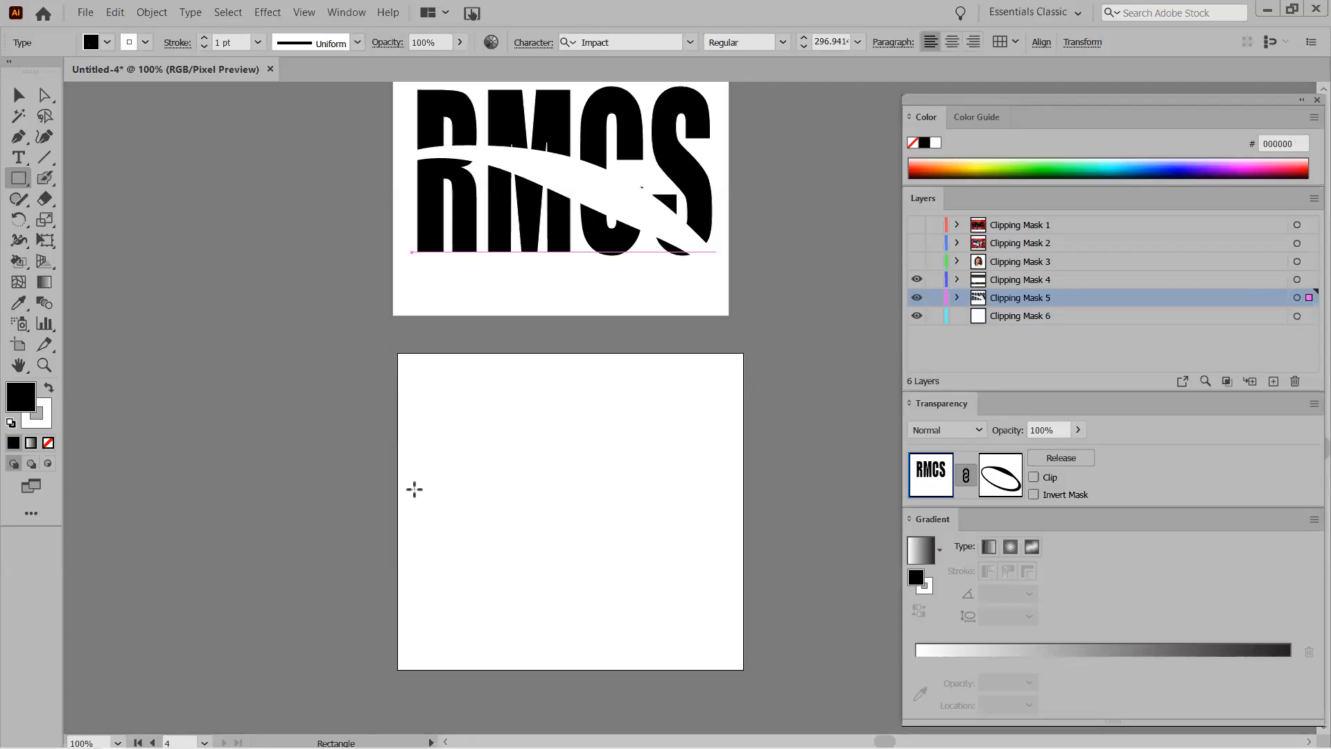
pyautogui.moveTo(381, 472)
pyautogui.mouseDown()
pyautogui.moveTo(772, 722)
pyautogui.moveTo(763, 680)
pyautogui.mouseUp()
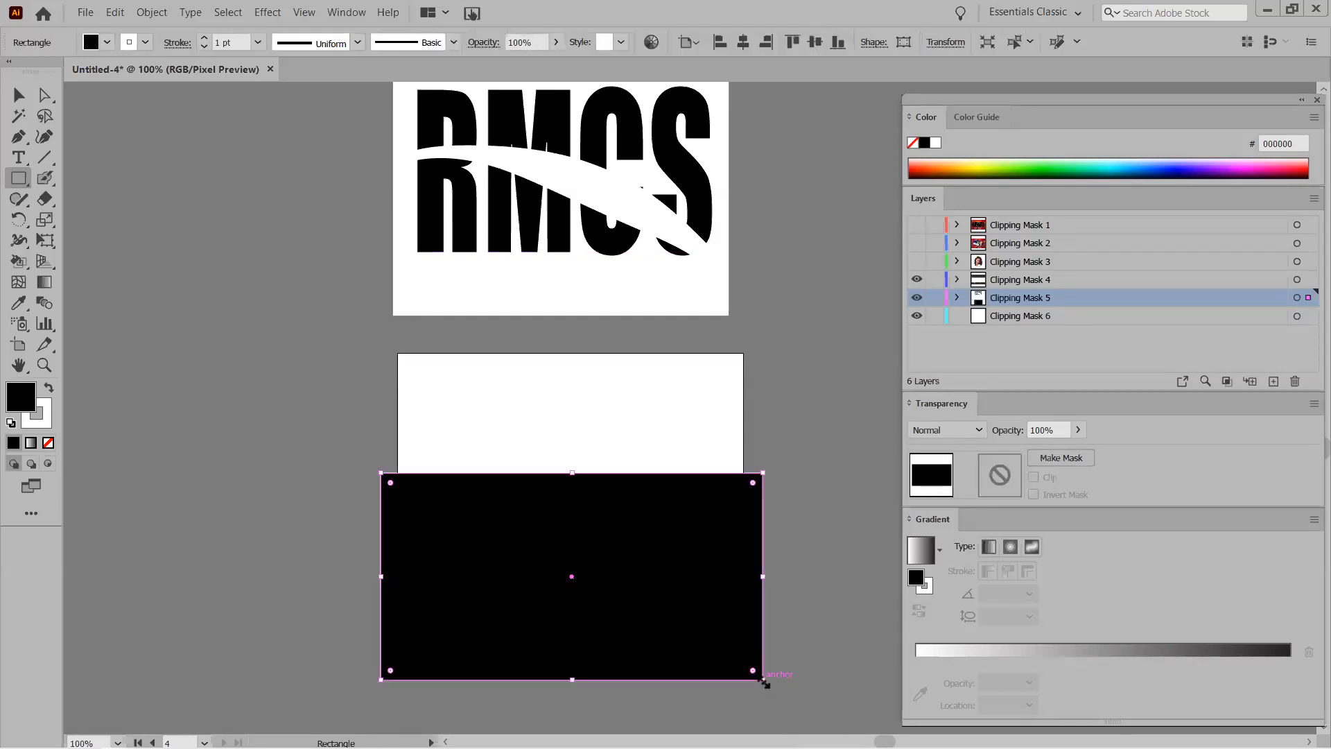
pyautogui.moveTo(381, 576); pyautogui.dragTo(397, 576)
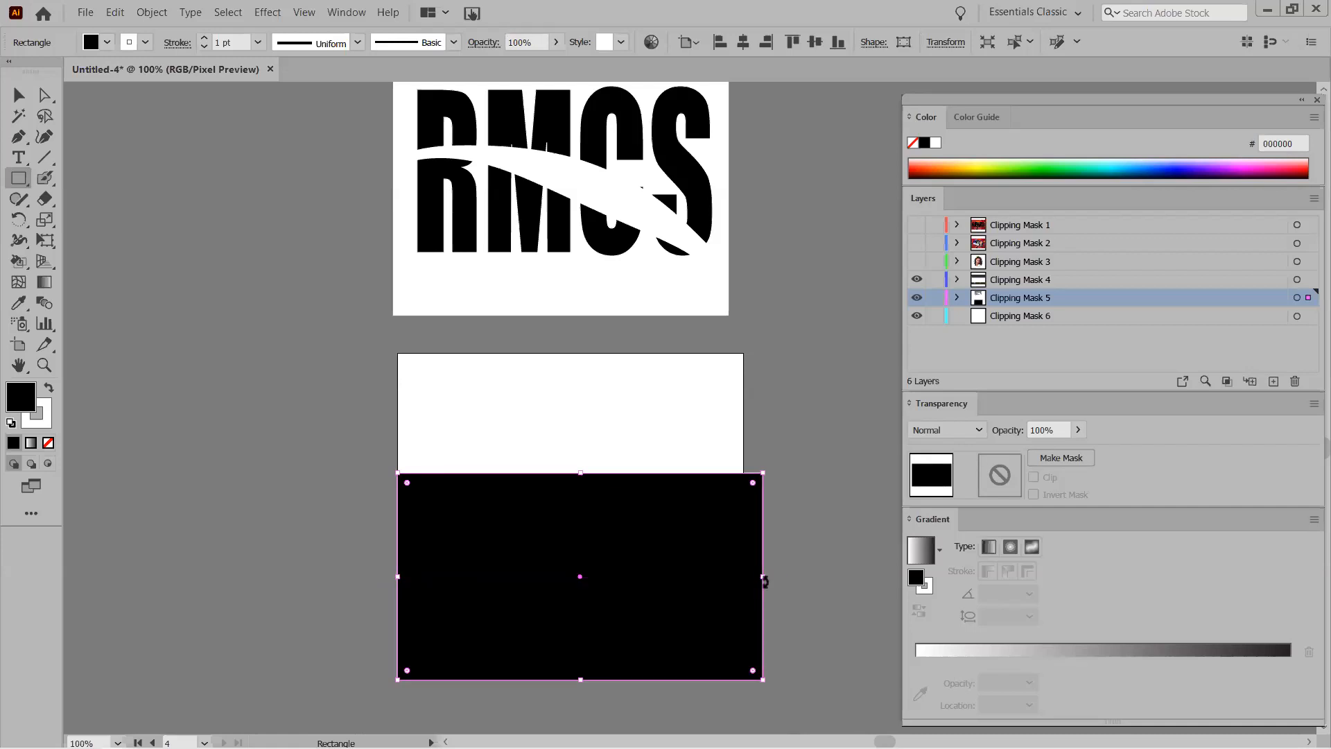
pyautogui.moveTo(762, 577); pyautogui.dragTo(743, 573)
pyautogui.hotkey('ctrl', 'z')
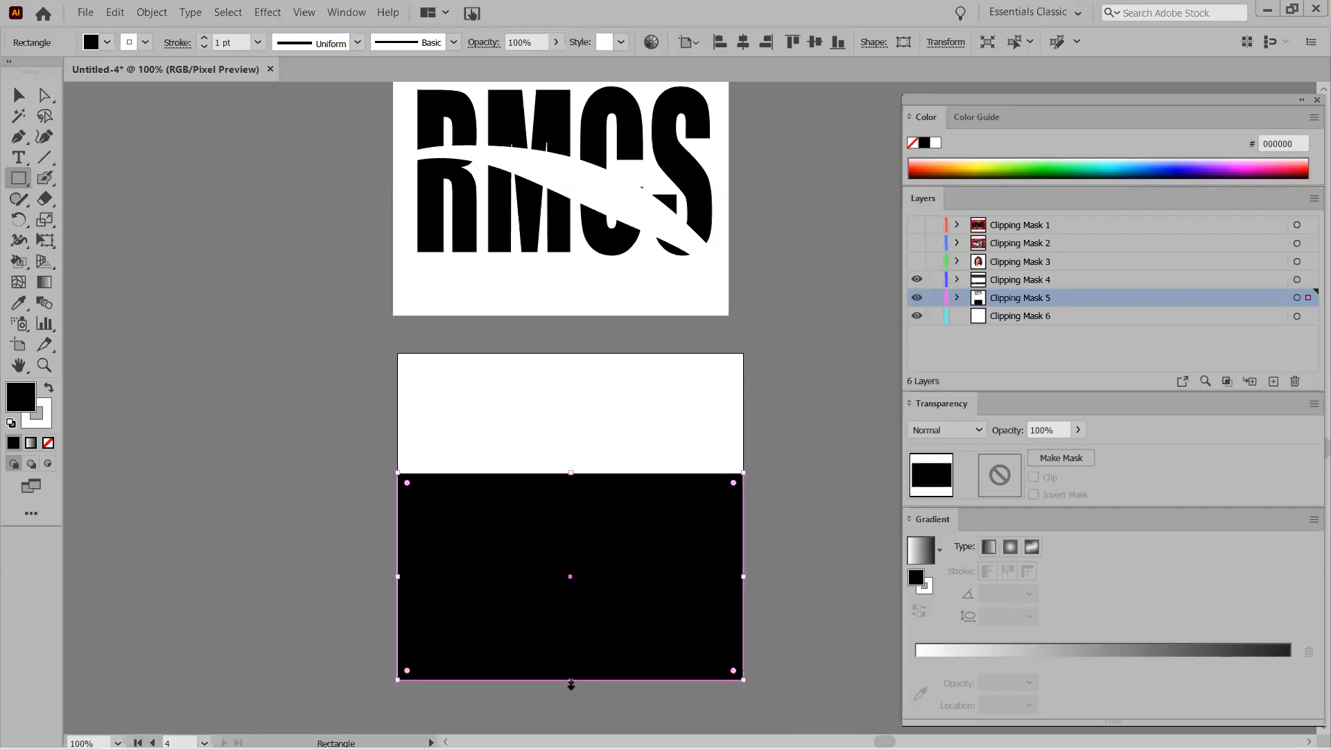
pyautogui.moveTo(571, 684); pyautogui.dragTo(570, 590)
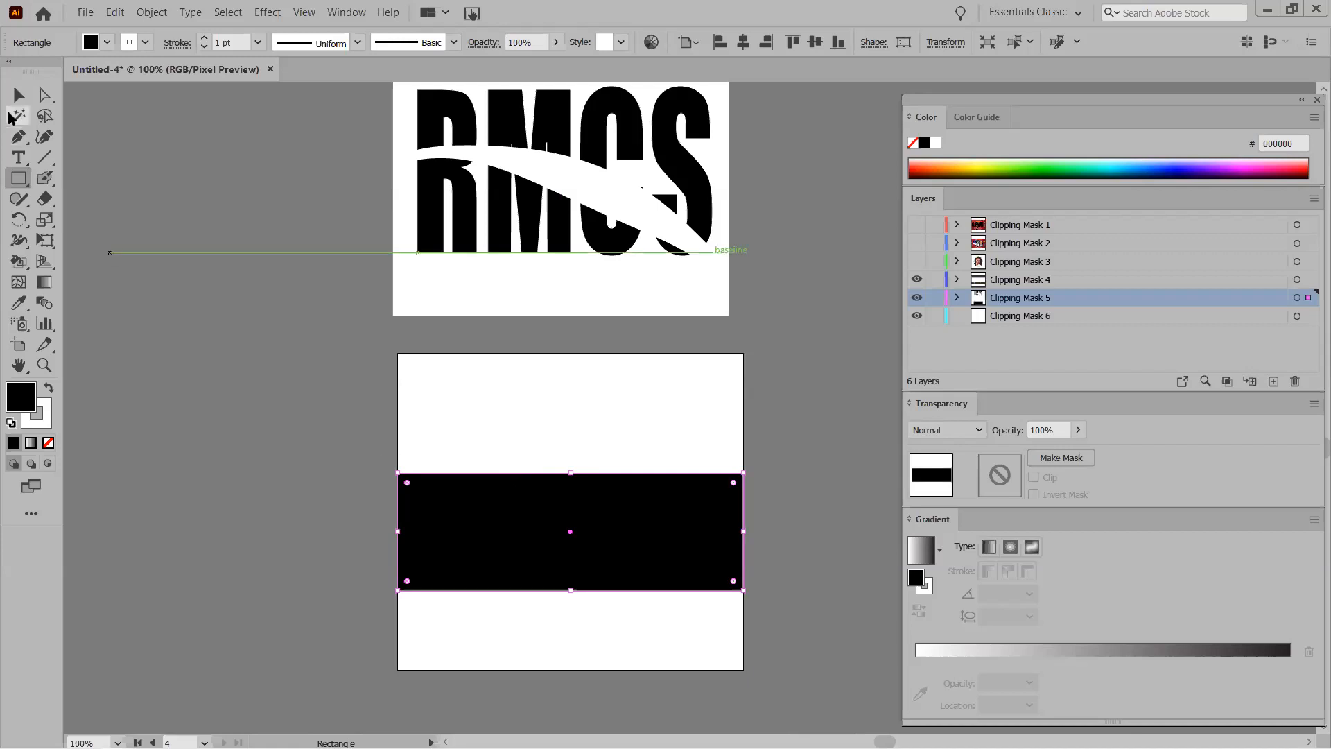
pyautogui.moveTo(570, 590); pyautogui.dragTo(580, 670)
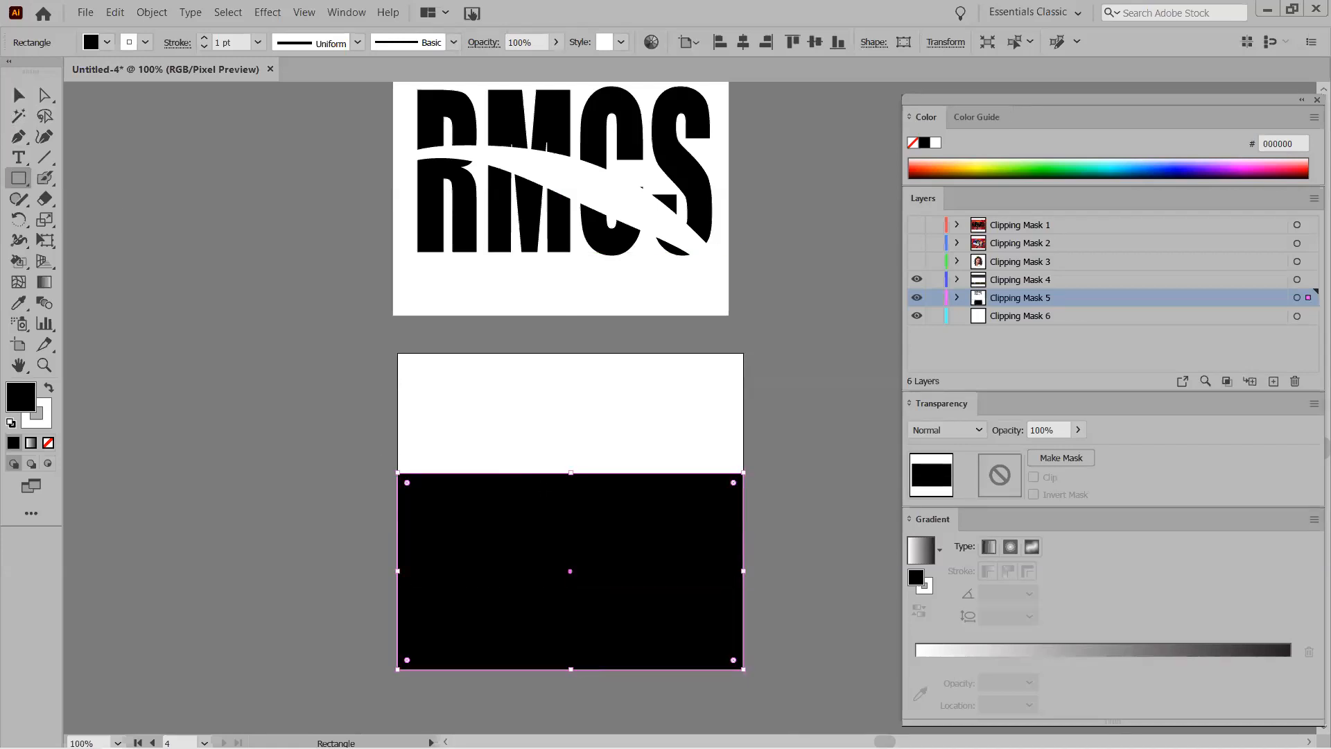
pyautogui.moveTo(574, 469); pyautogui.dragTo(573, 499)
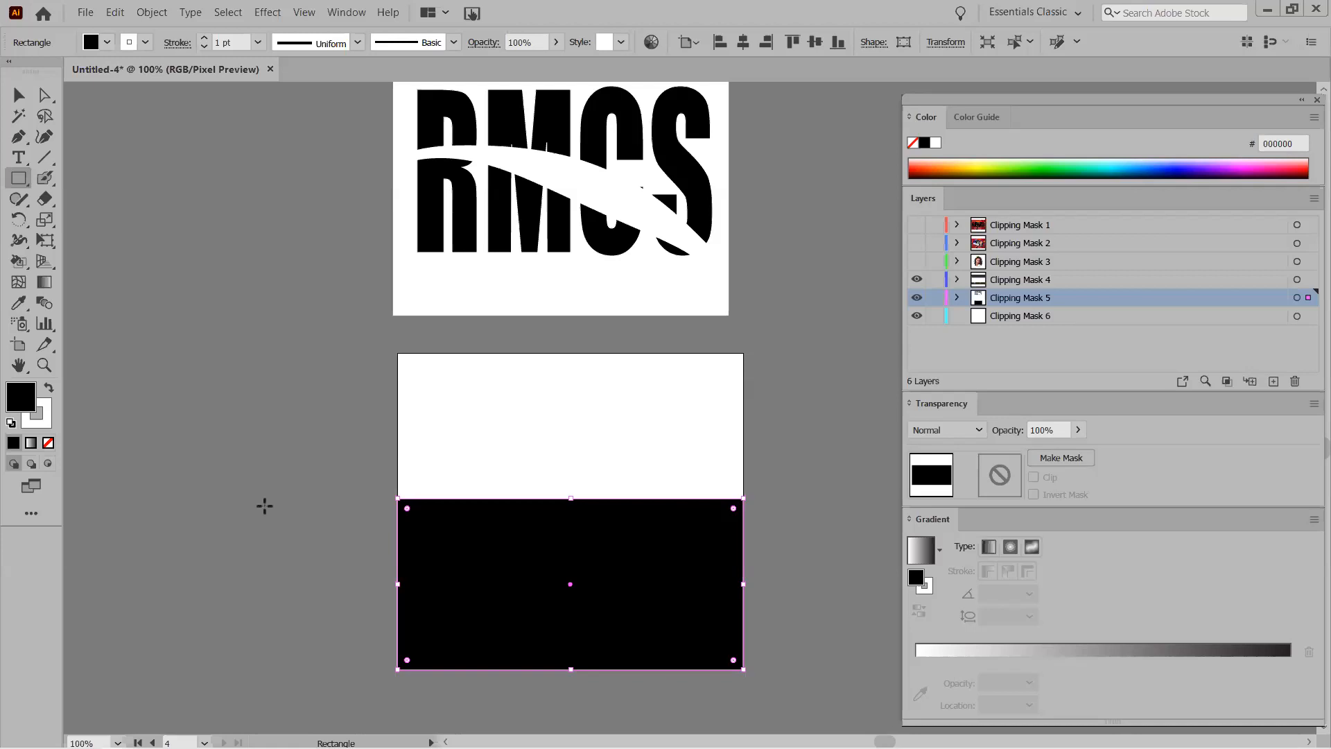
pyautogui.press('v')
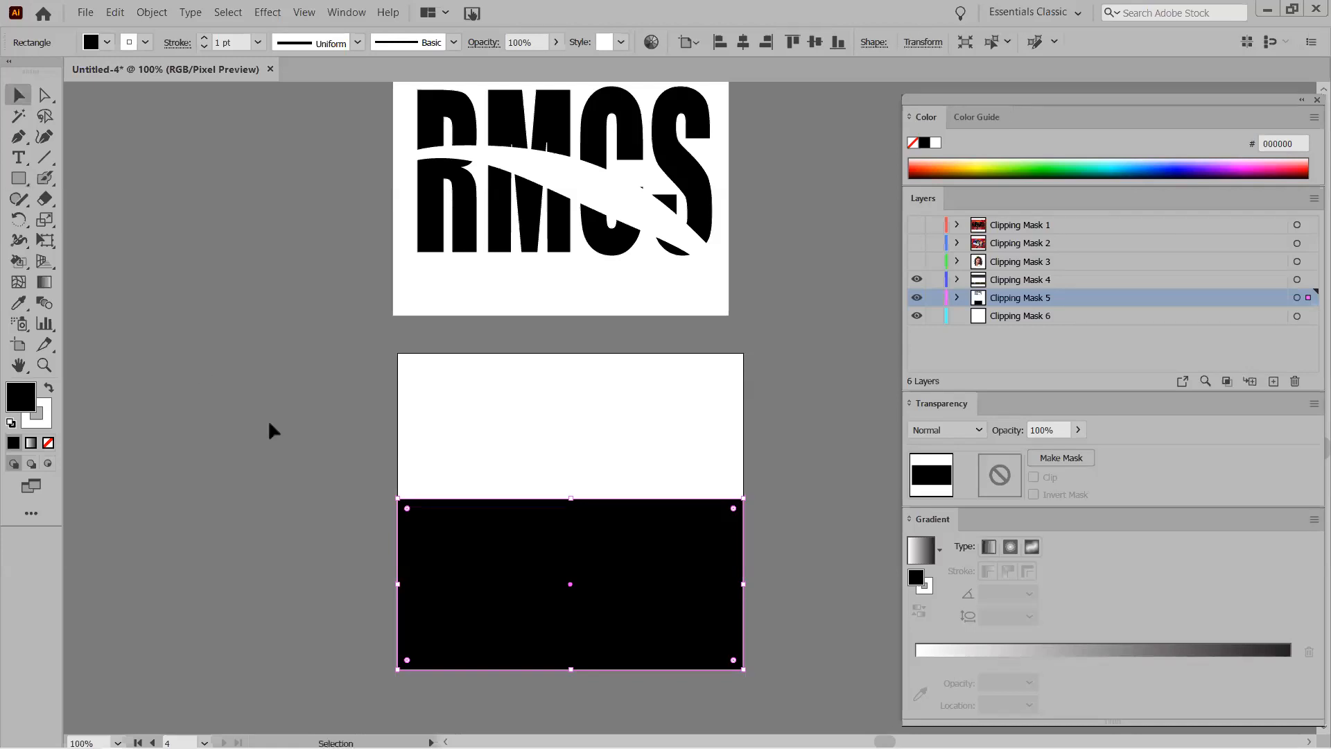
pyautogui.press('t')
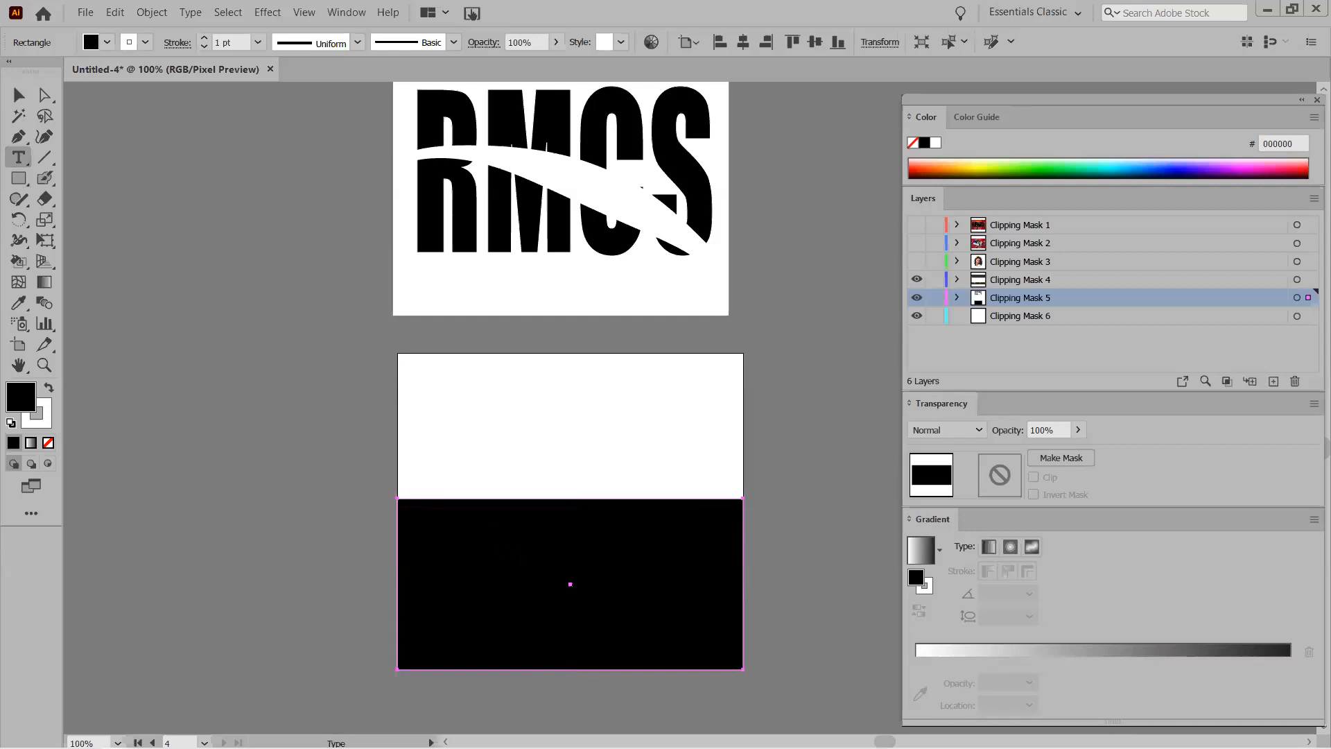
# Type REFLECT on the new artboard, enlarge it and shift it left toward the centre.
pyautogui.click(499, 431)
pyautogui.write('RE')
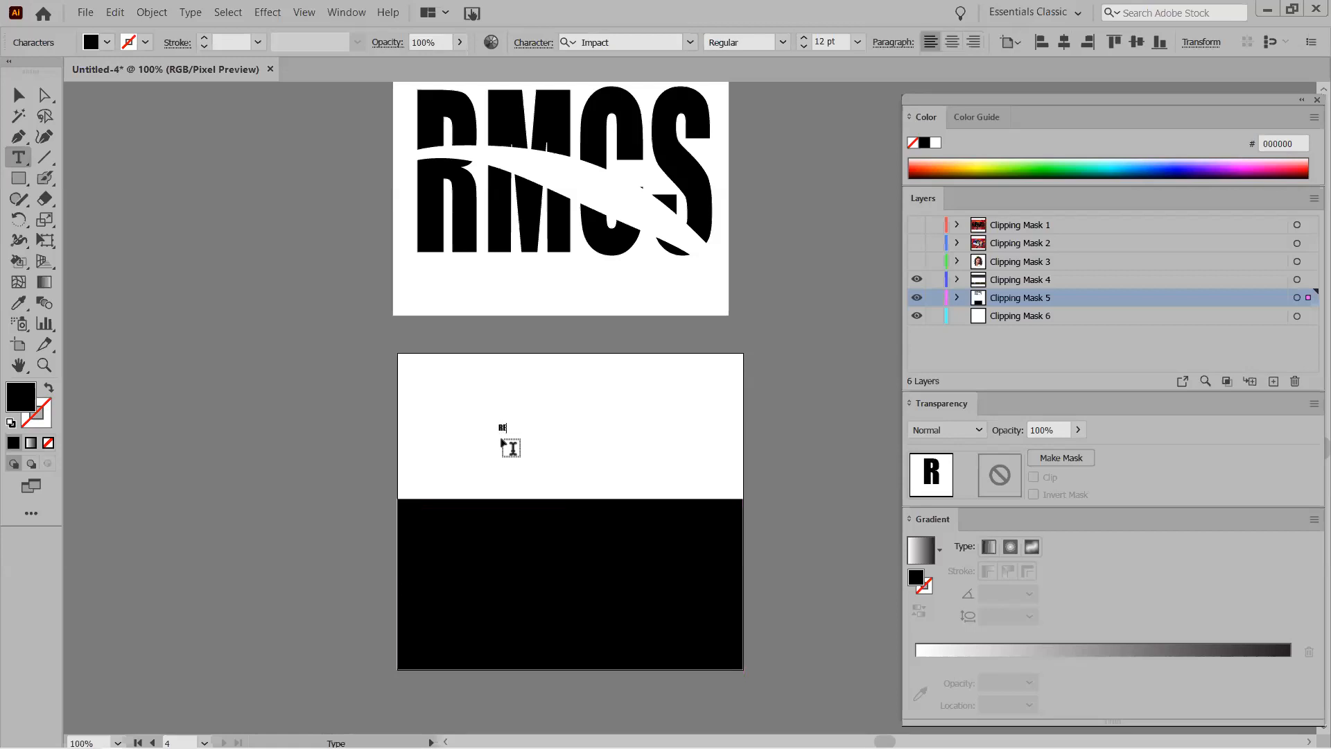
pyautogui.write('FLECT')
pyautogui.moveTo(525, 433); pyautogui.dragTo(745, 604)
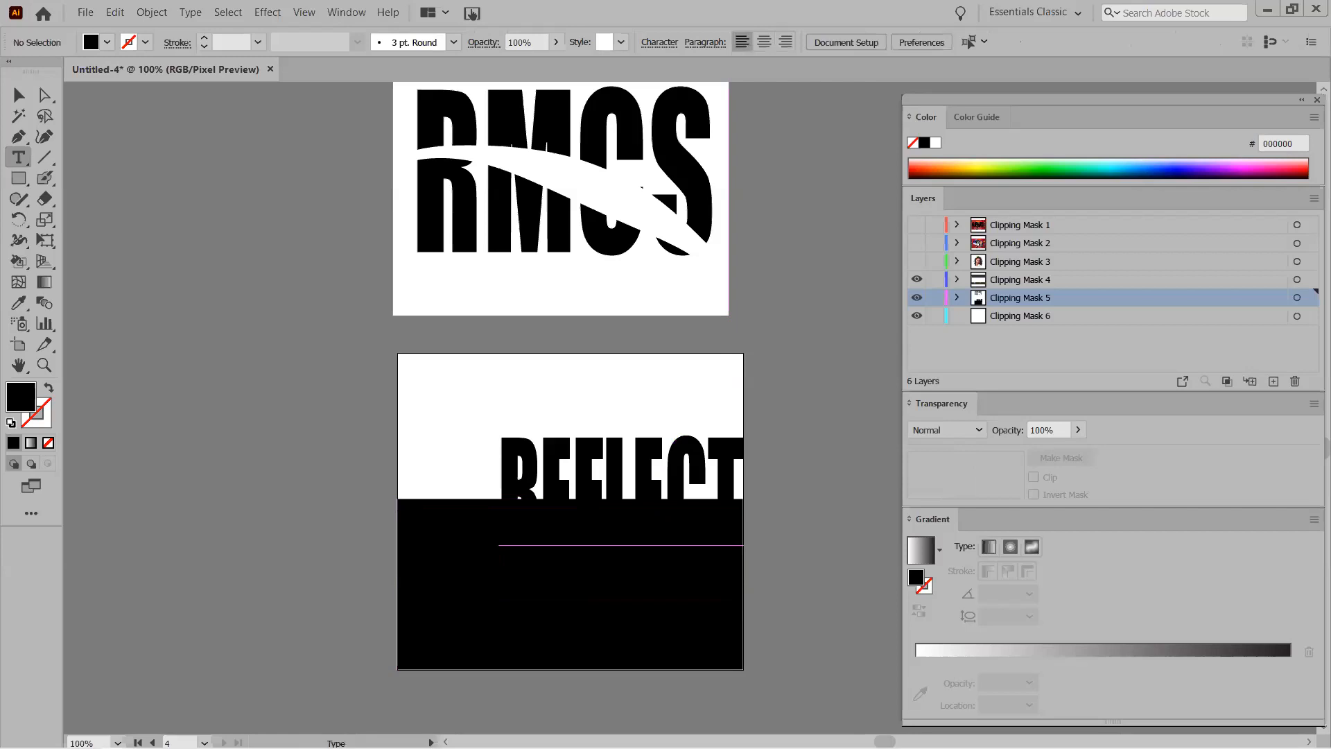
pyautogui.press('v')
pyautogui.moveTo(507, 474); pyautogui.dragTo(450, 476)
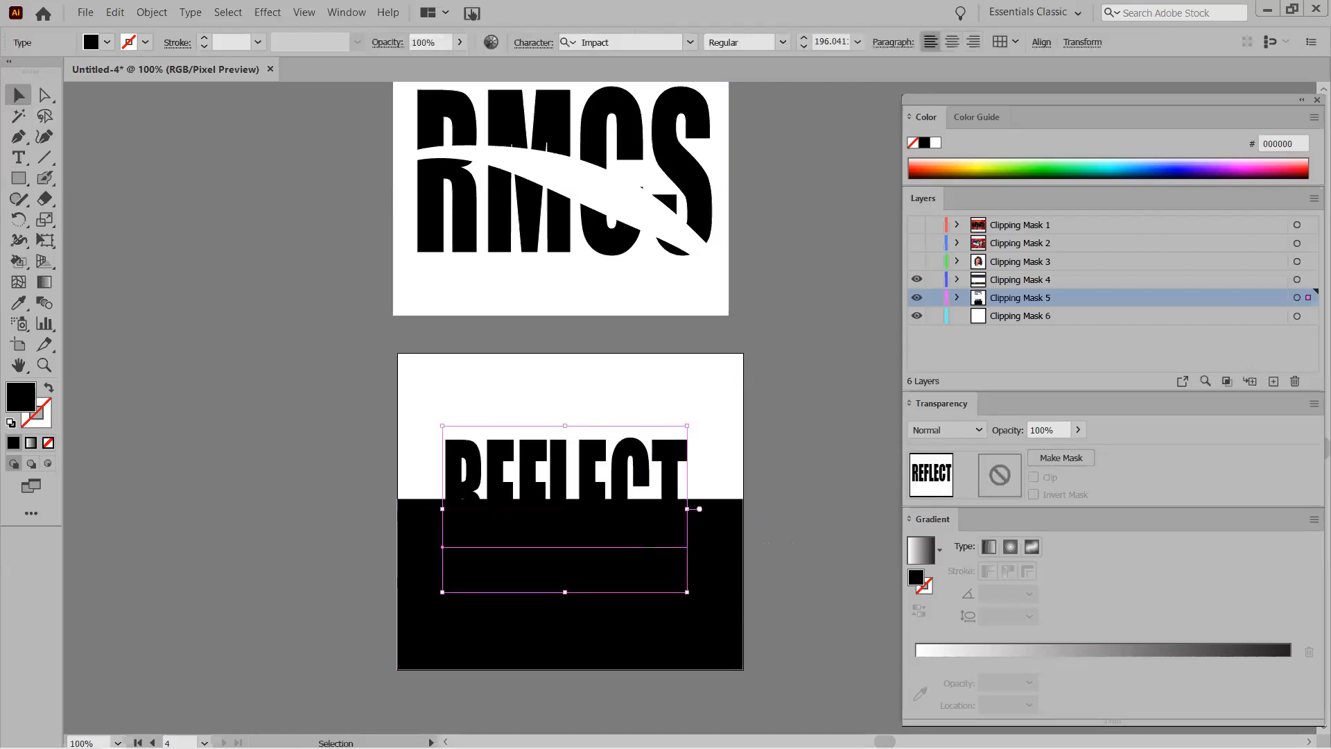
pyautogui.doubleClick(482, 494)
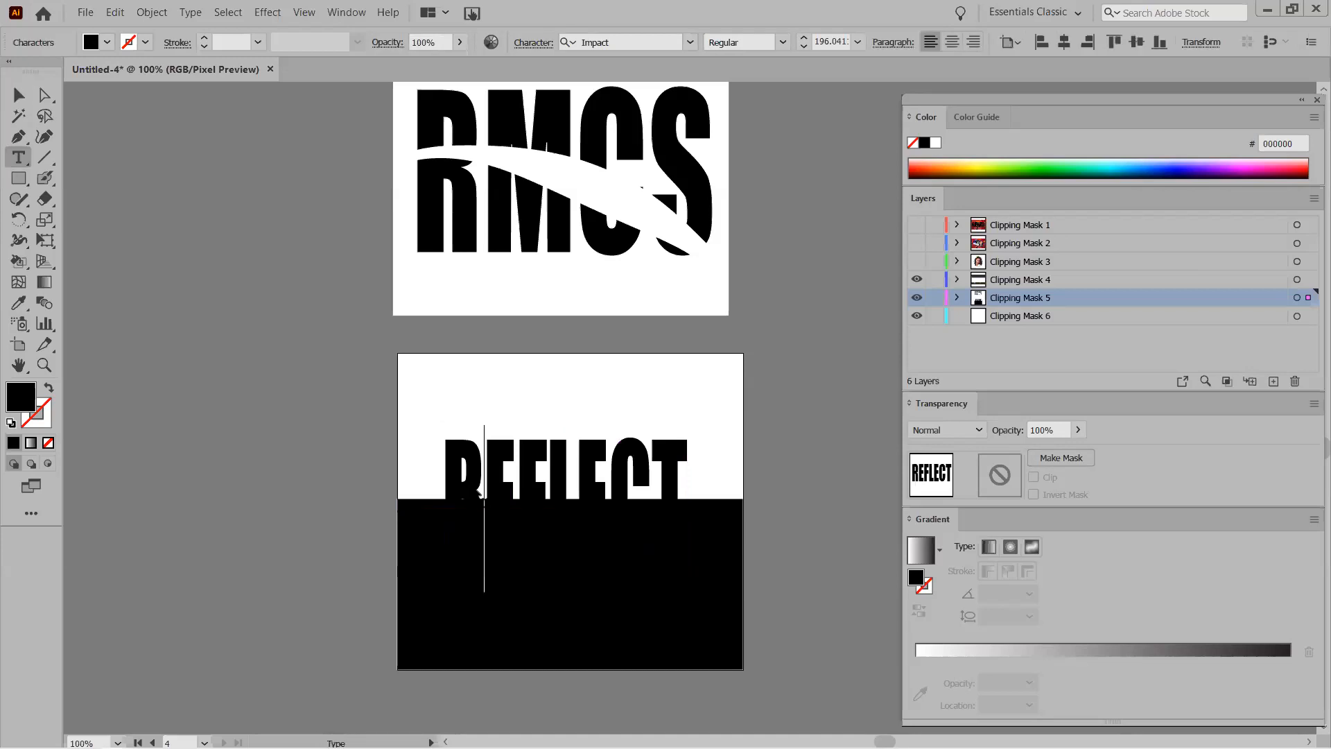
# Fill the REFLECT text with bright red F9062F.
pyautogui.doubleClick(21, 396)
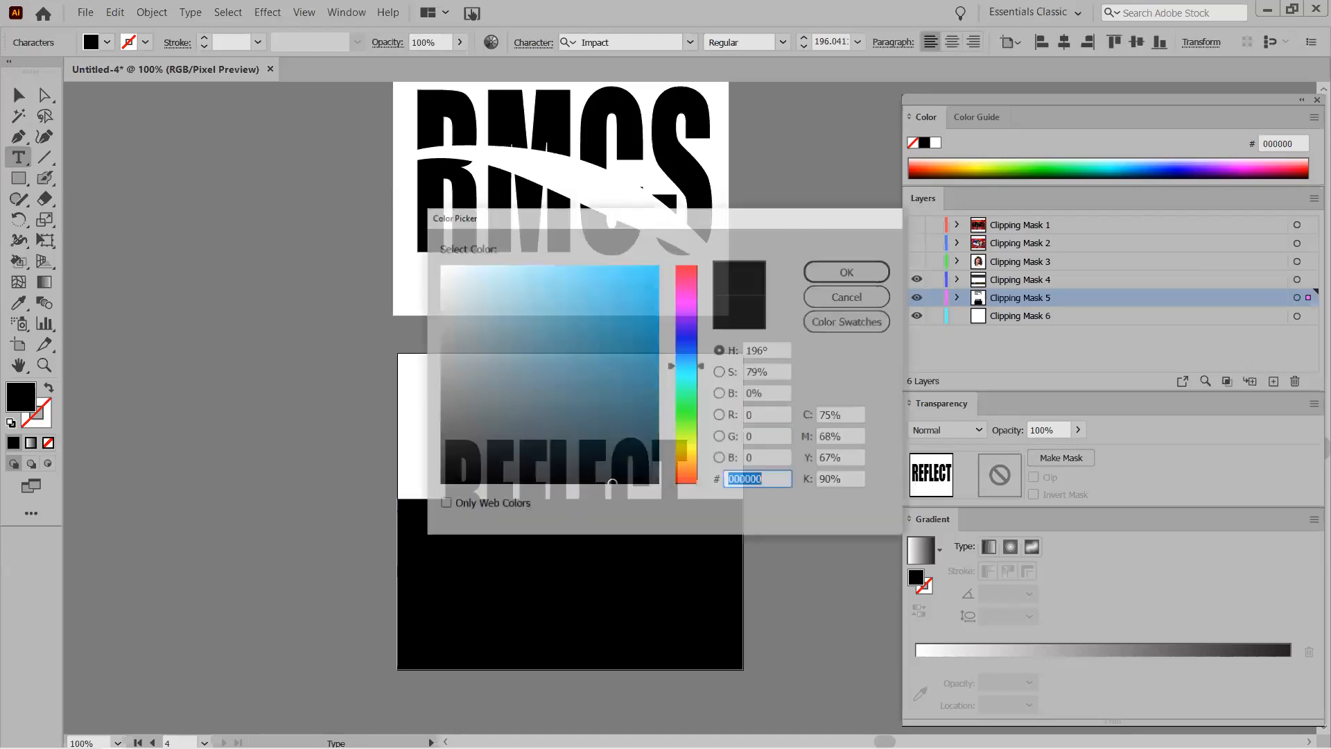
pyautogui.click(649, 270)
pyautogui.click(677, 275)
pyautogui.click(658, 269)
pyautogui.click(858, 277)
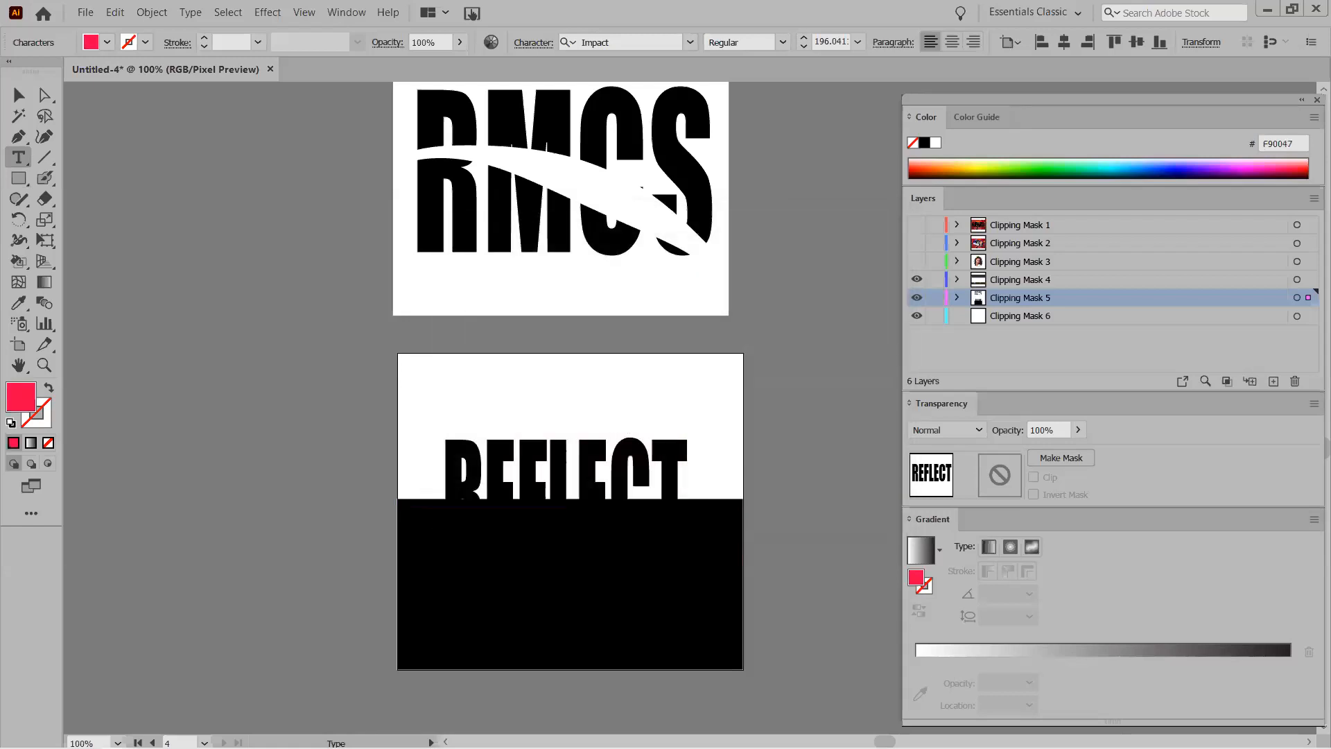
pyautogui.doubleClick(466, 477)
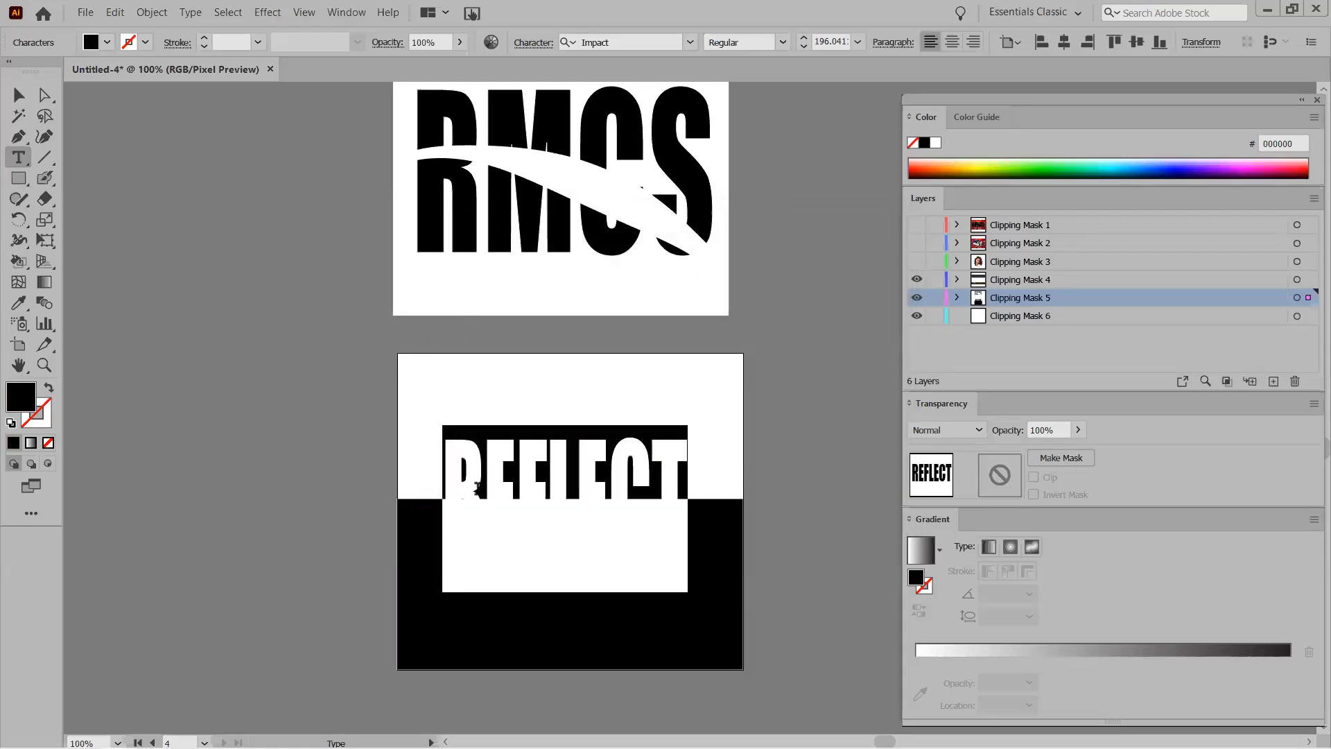
pyautogui.doubleClick(21, 396)
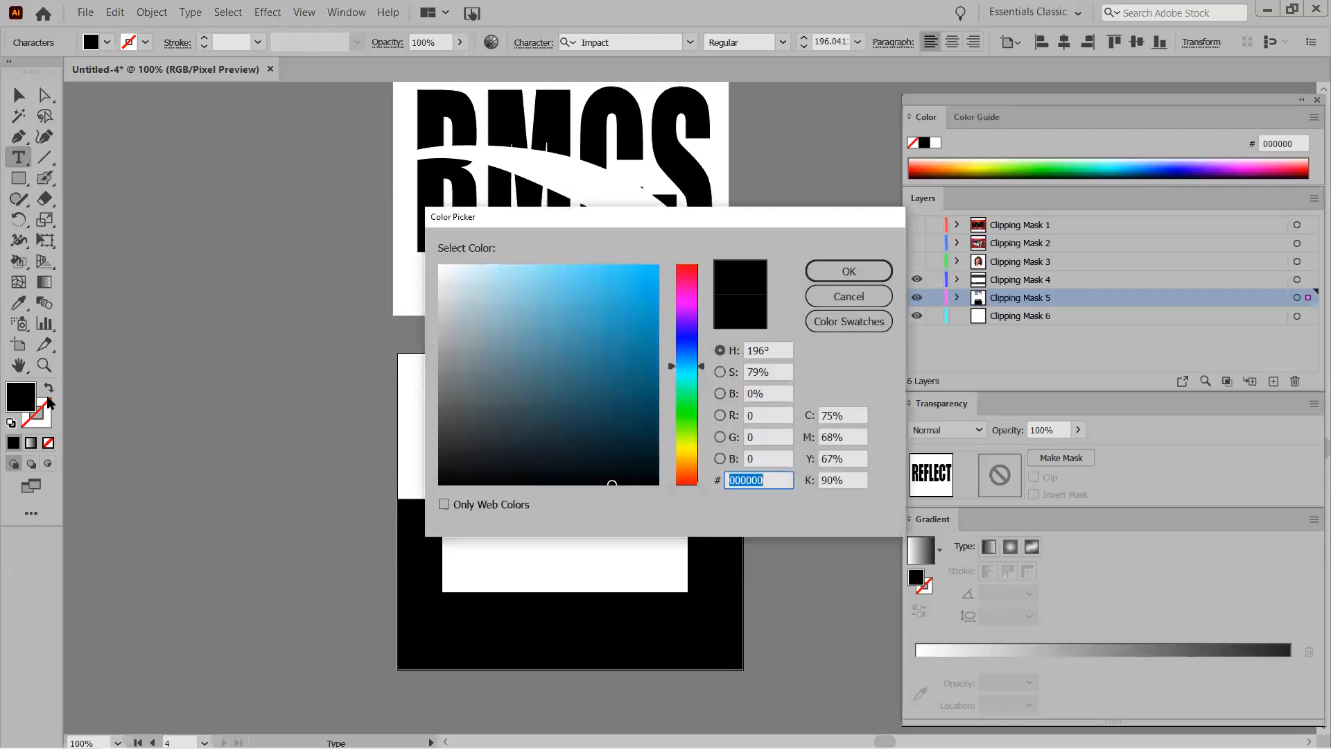
pyautogui.click(687, 270)
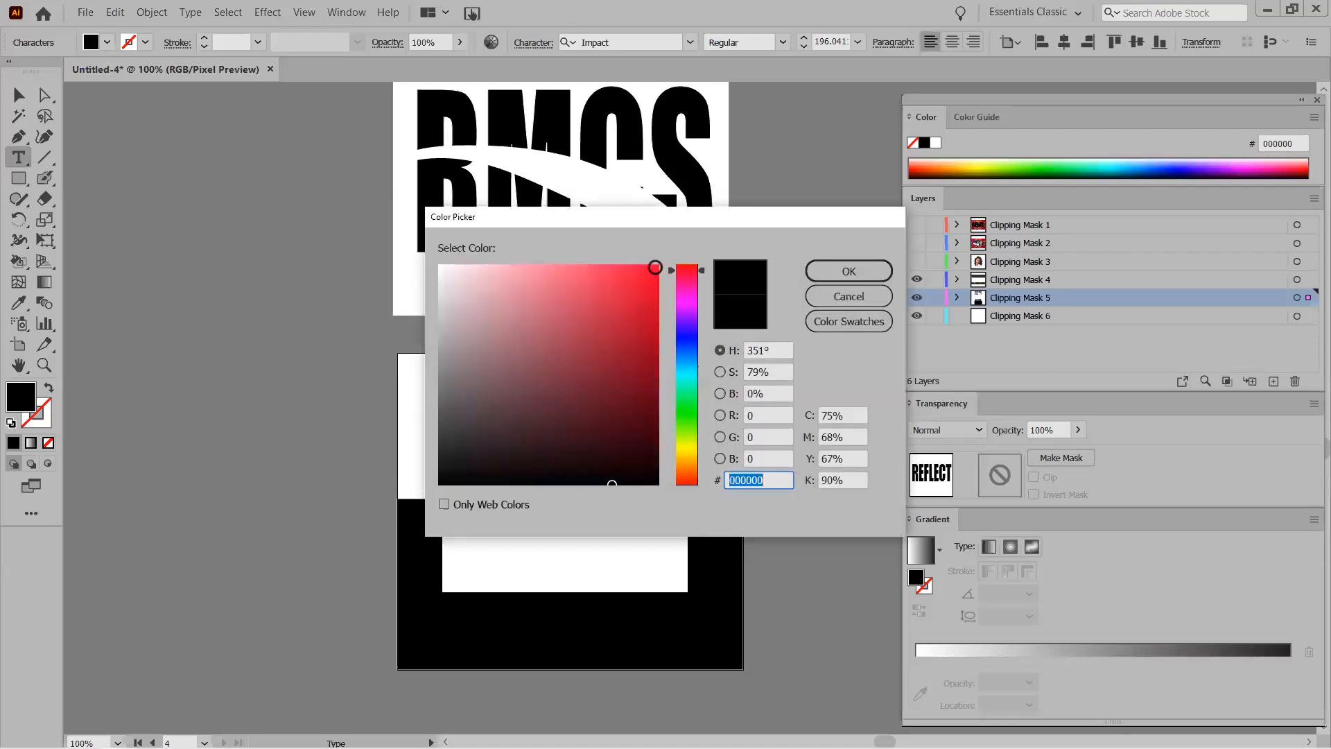
pyautogui.click(656, 267)
pyautogui.click(849, 271)
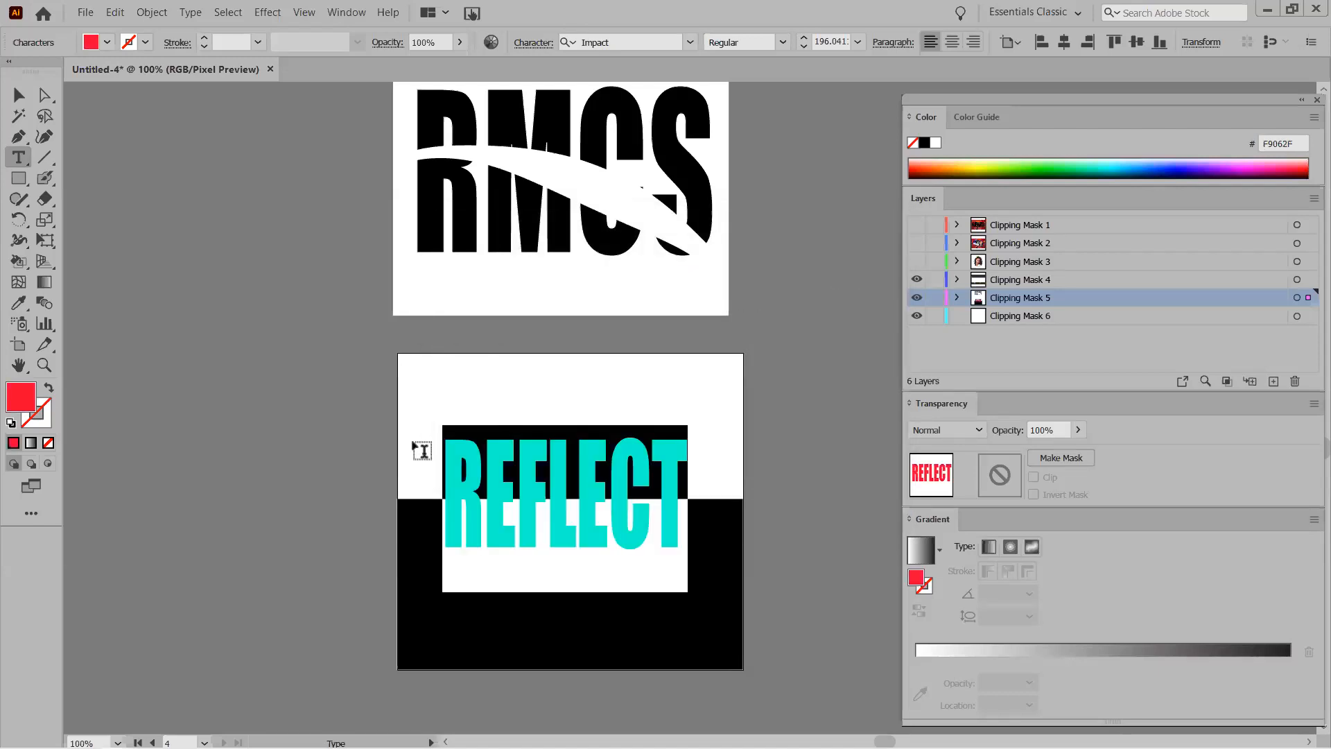
pyautogui.click(308, 454)
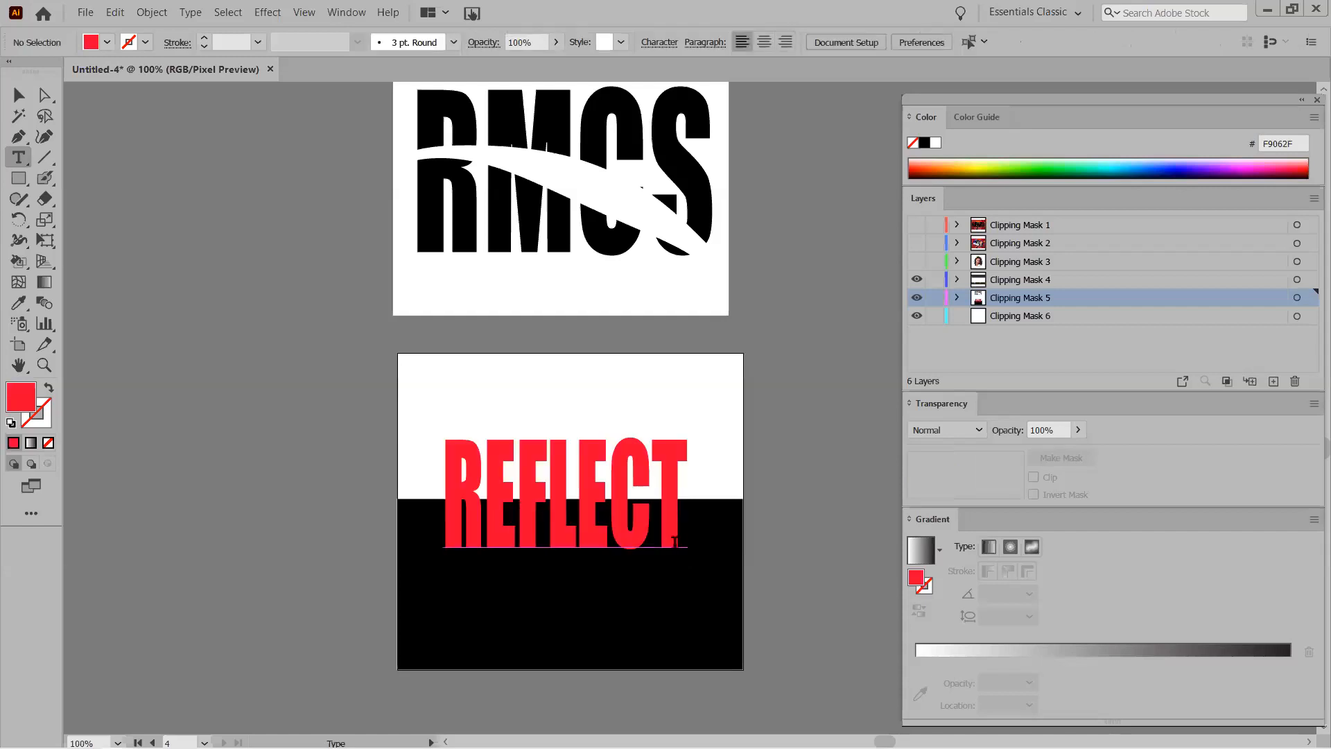
# Scale the red REFLECT text from its corner and place it across the white-black boundary.
pyautogui.press('v')
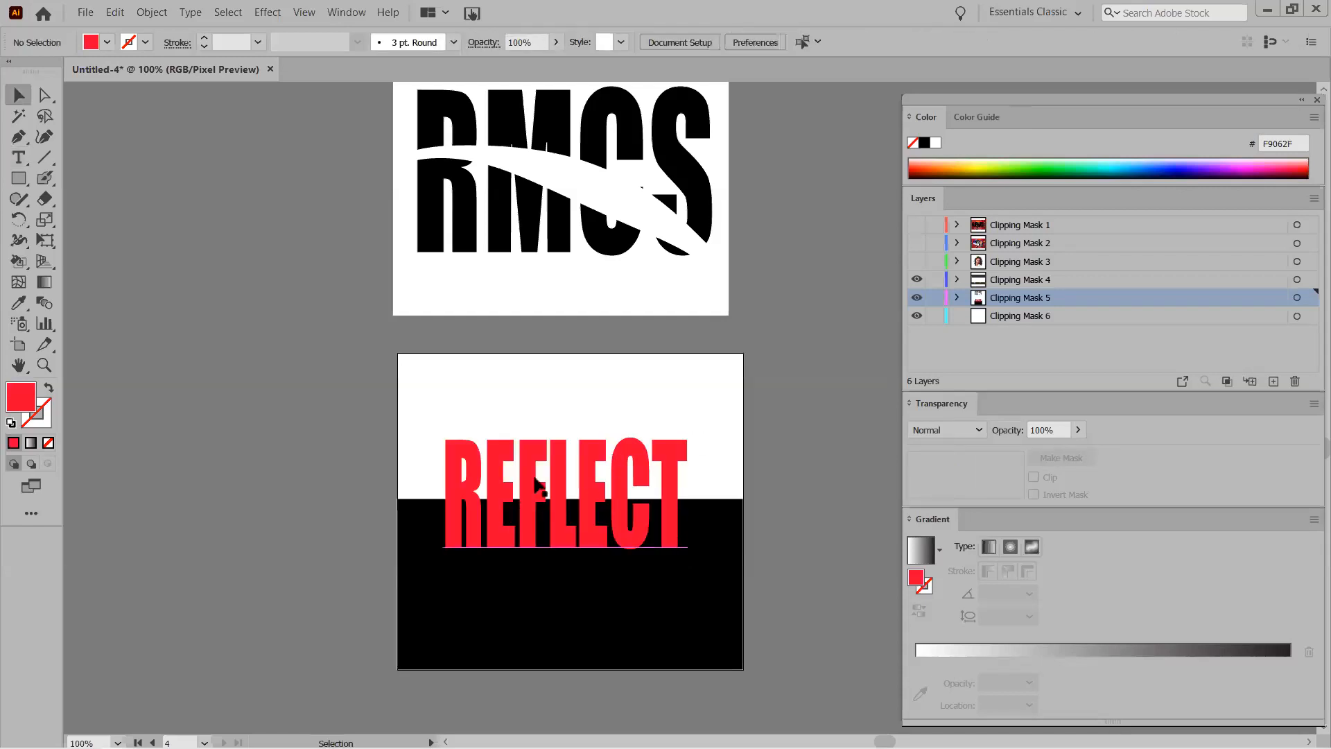
pyautogui.click(538, 487)
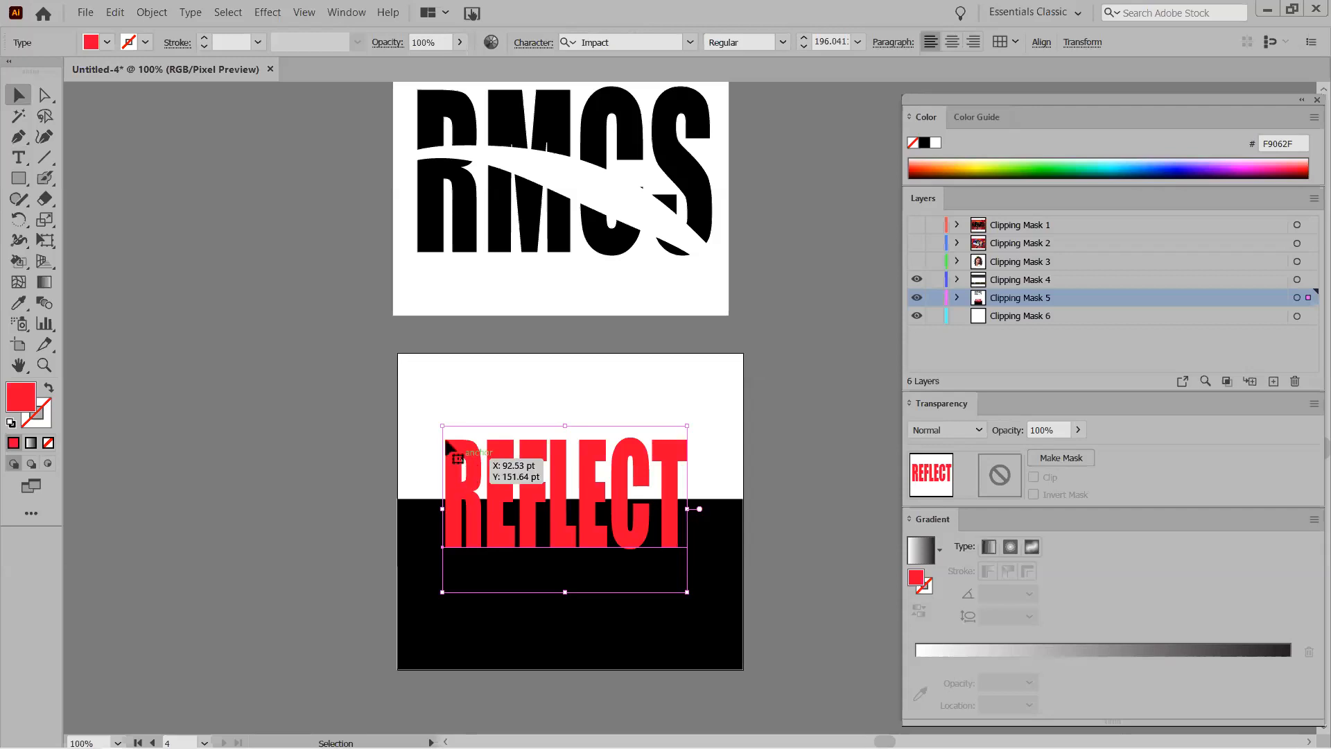
pyautogui.moveTo(443, 426); pyautogui.dragTo(408, 448)
pyautogui.moveTo(436, 533); pyautogui.dragTo(454, 513)
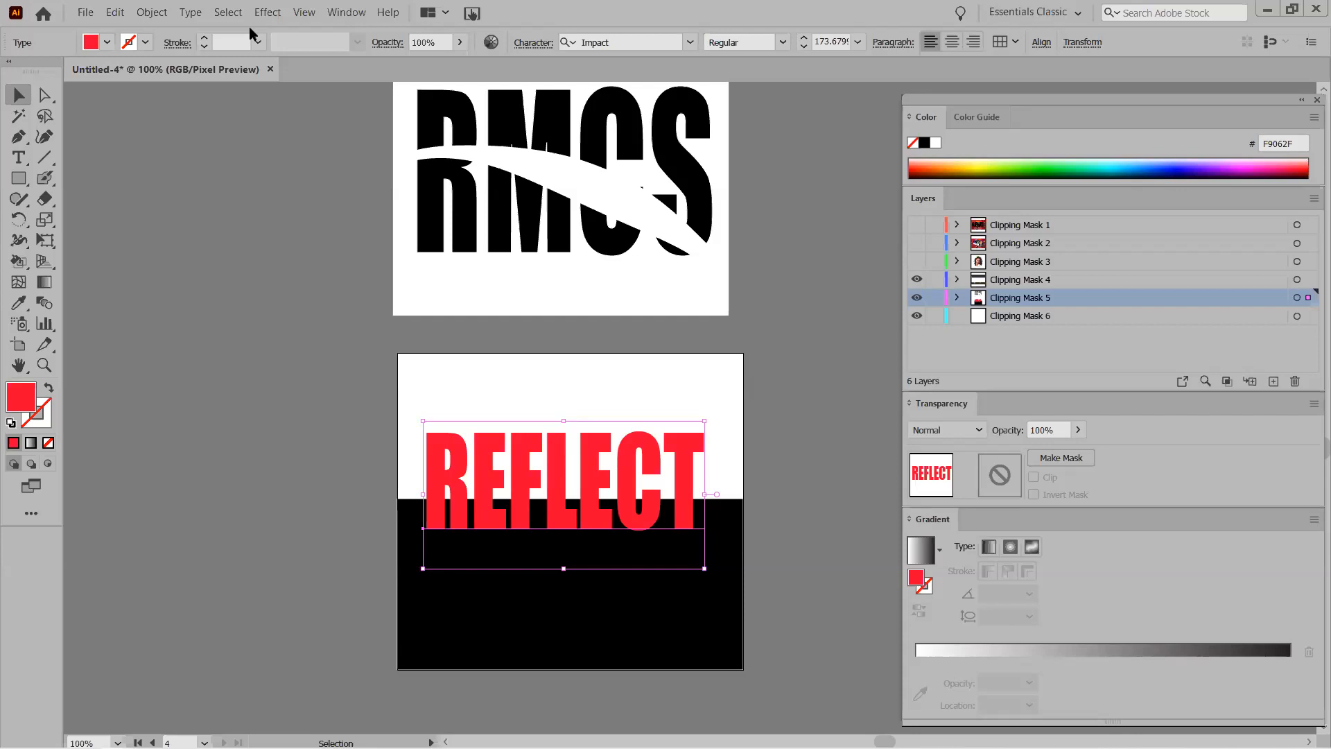
# Make a copy of REFLECT reflected across the horizontal axis, upside down beneath the original.
pyautogui.rightClick(526, 472)
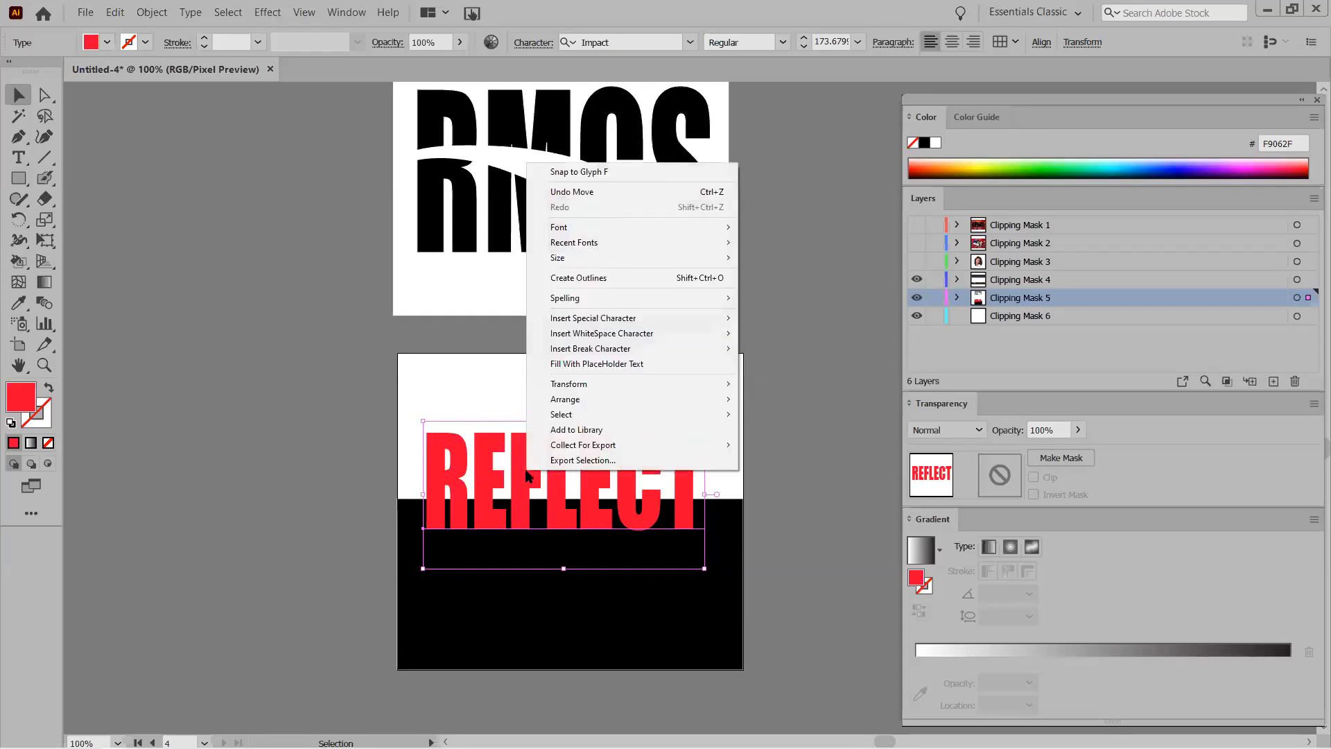
pyautogui.moveTo(565, 385)
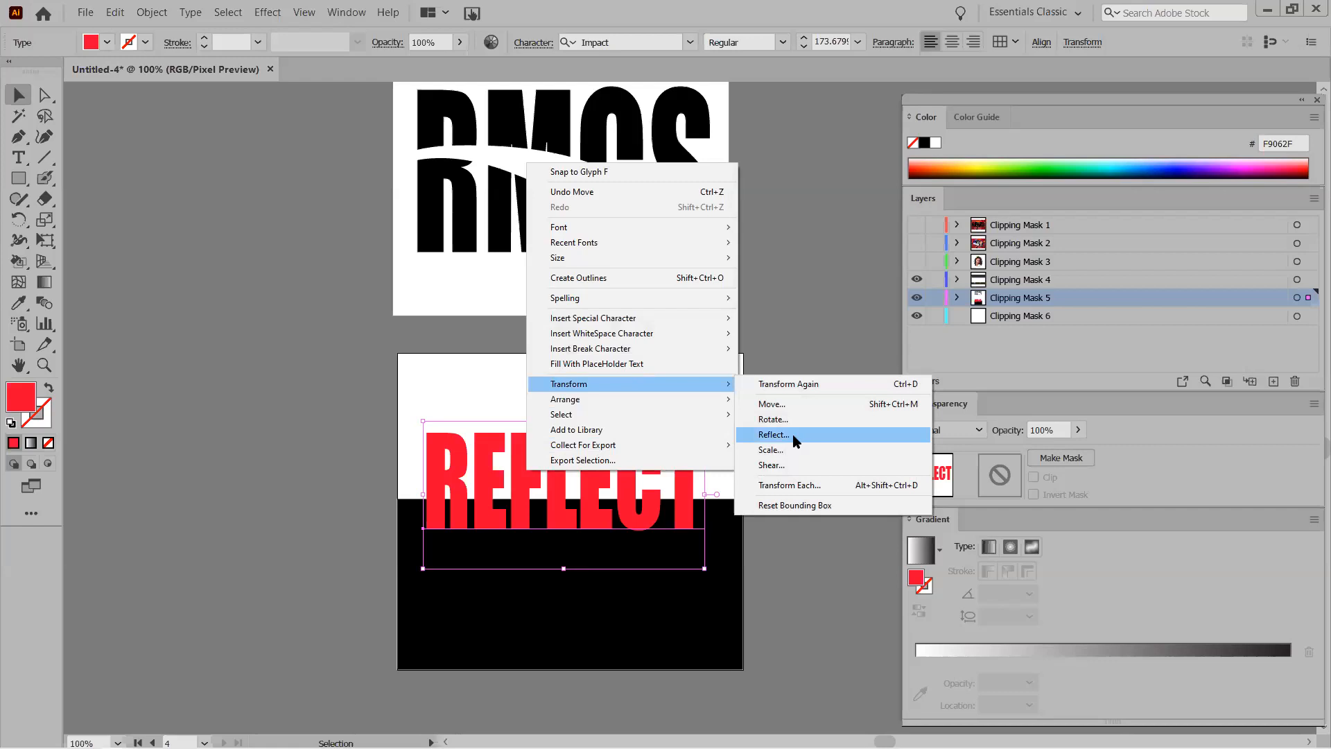
pyautogui.click(773, 435)
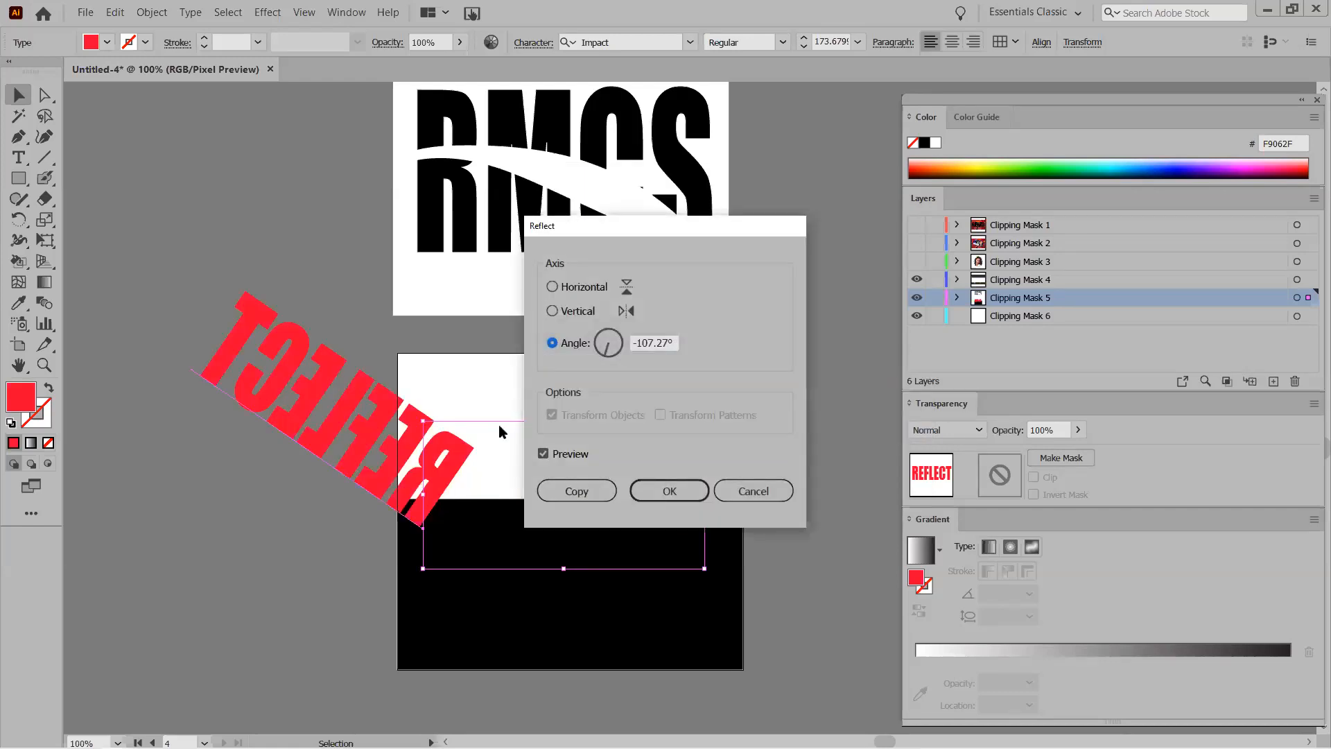
pyautogui.click(552, 311)
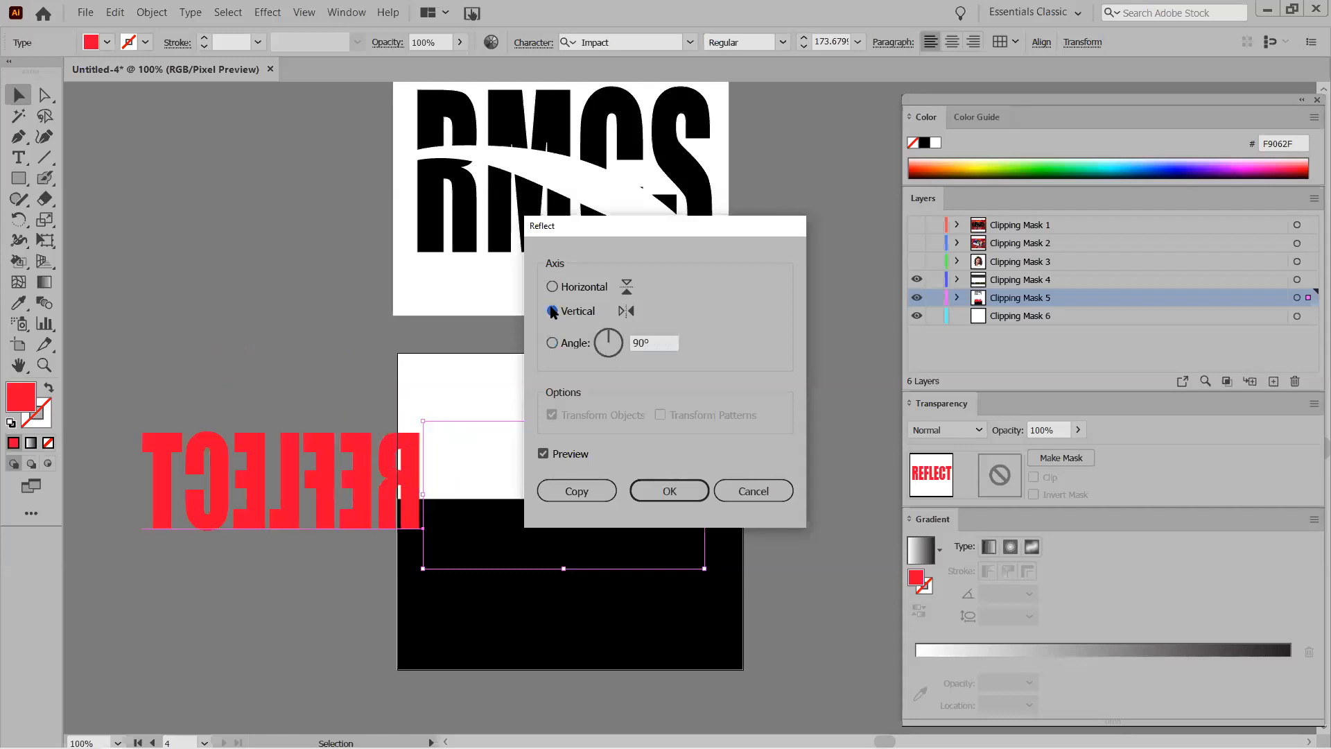
pyautogui.click(552, 287)
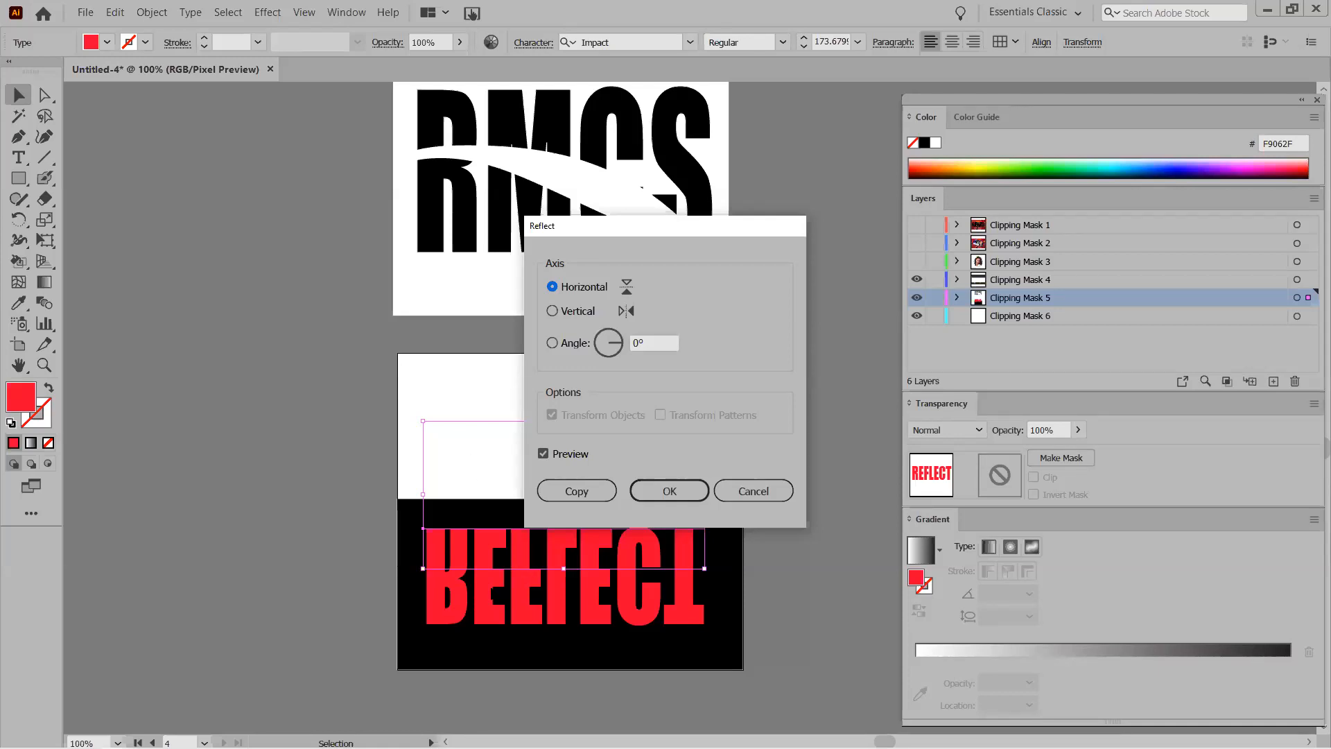
pyautogui.click(575, 491)
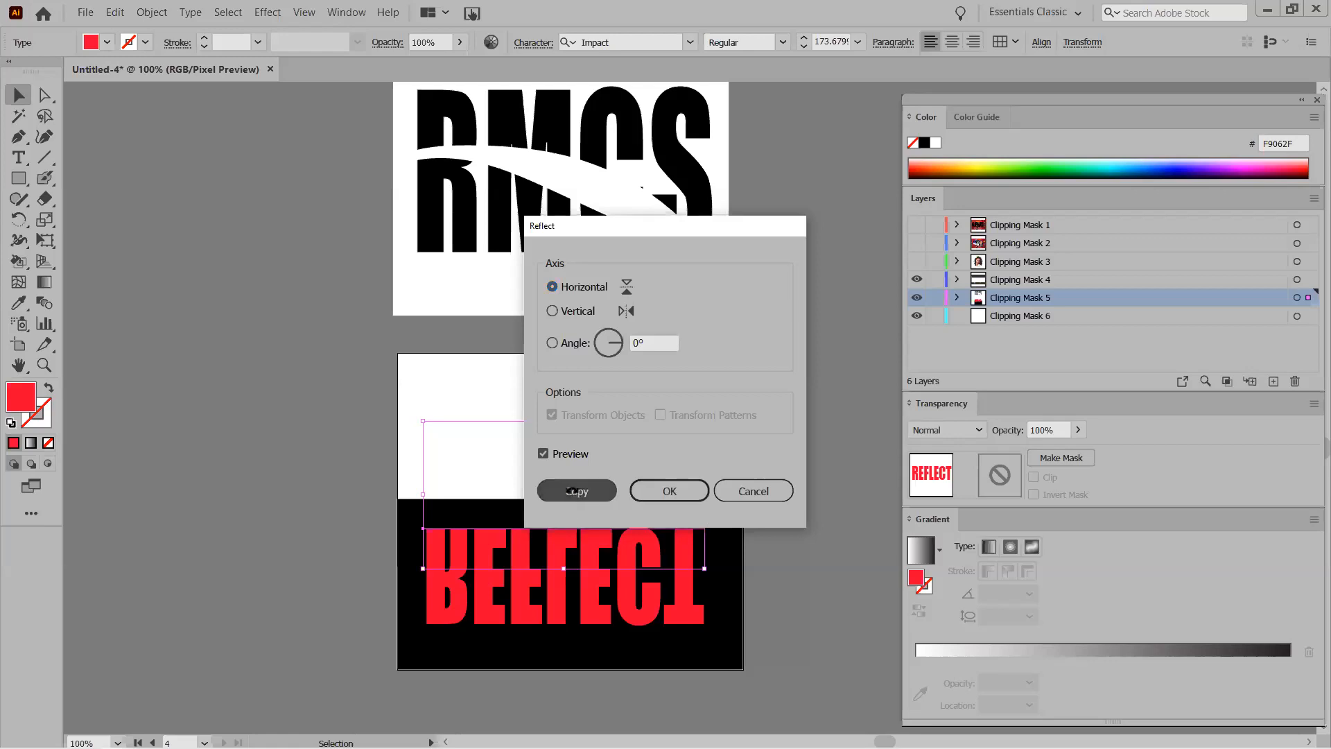
pyautogui.click(282, 567)
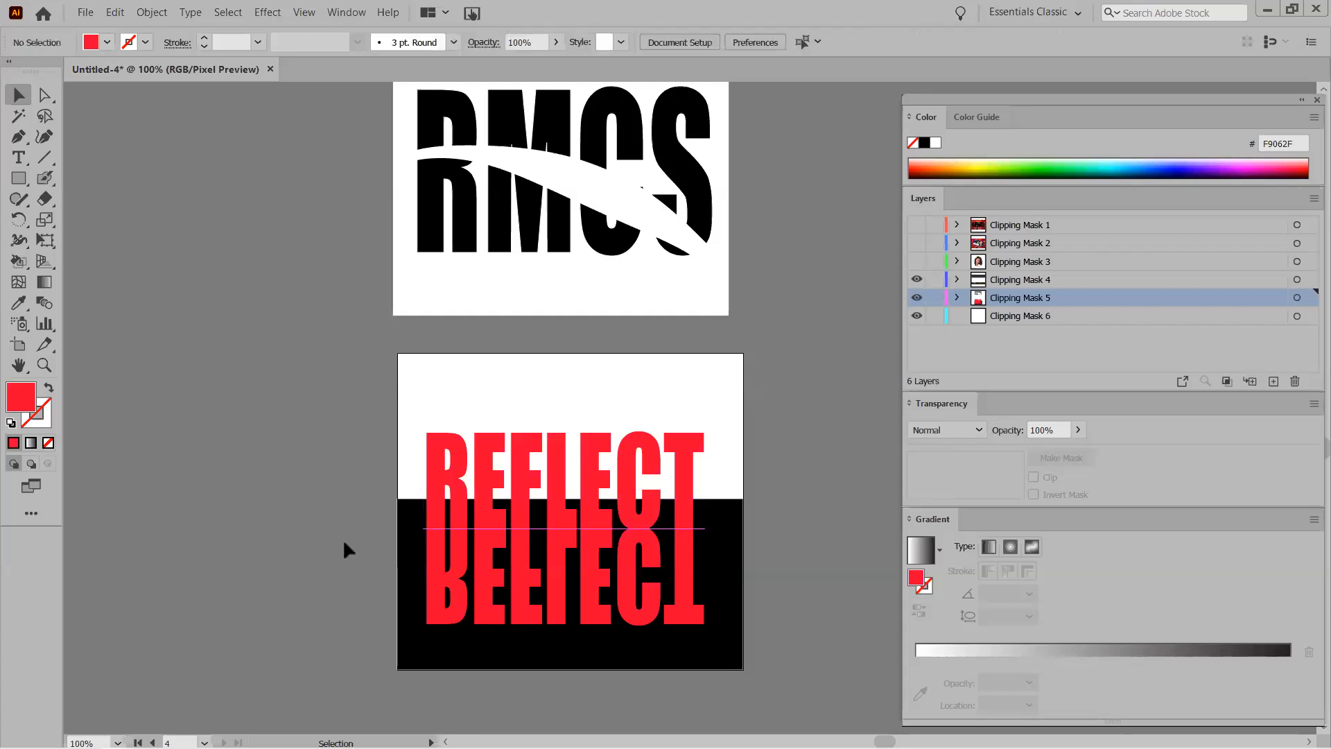
# Nudge the mirrored REFLECT text down slightly and inspect Clipping Mask 5's contents.
pyautogui.click(446, 561)
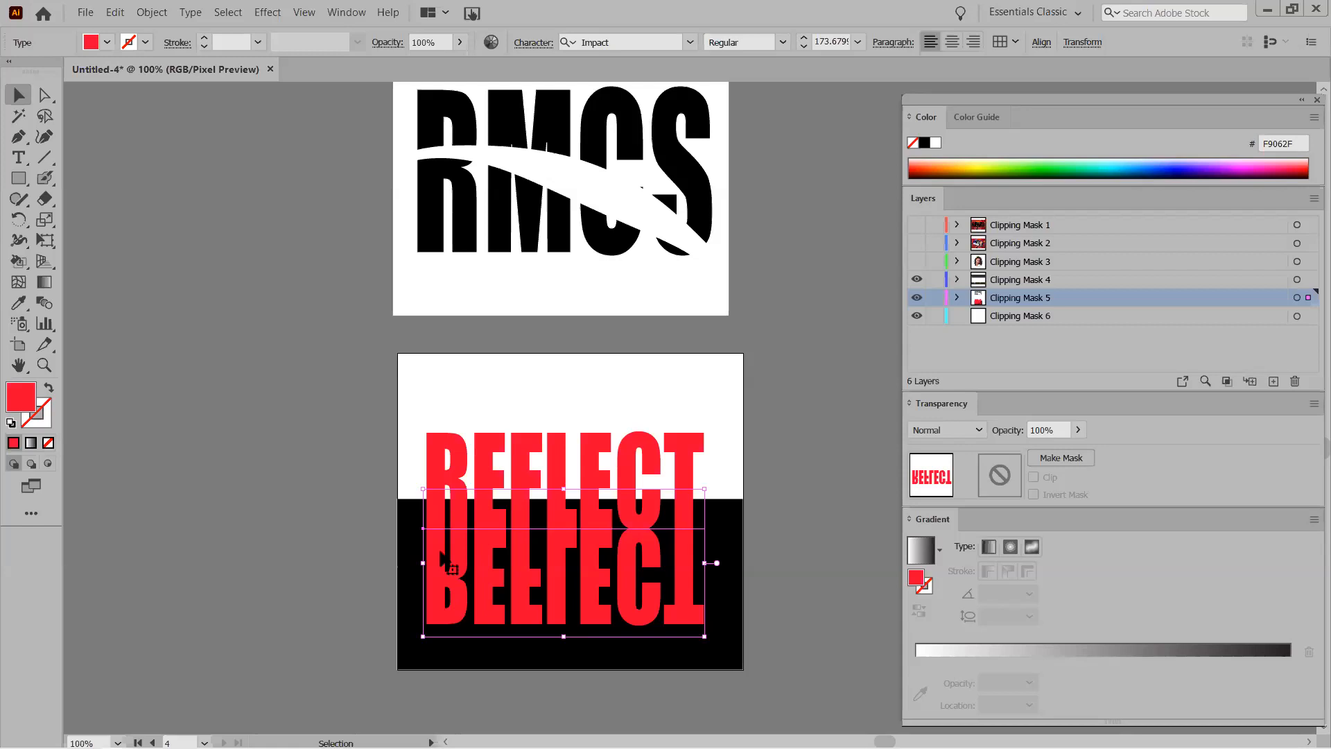
pyautogui.press('Down')
pyautogui.press('Down')
pyautogui.press('Down')
pyautogui.press('Down')
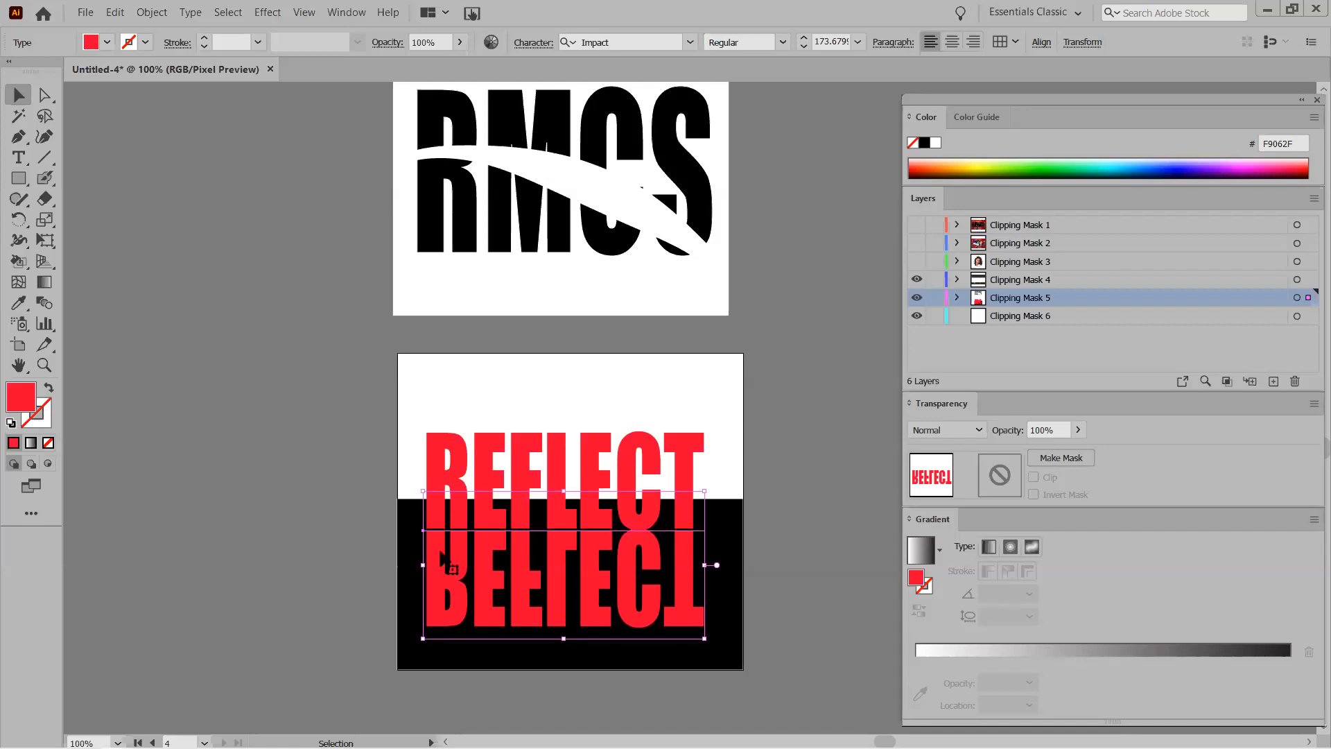
pyautogui.click(299, 510)
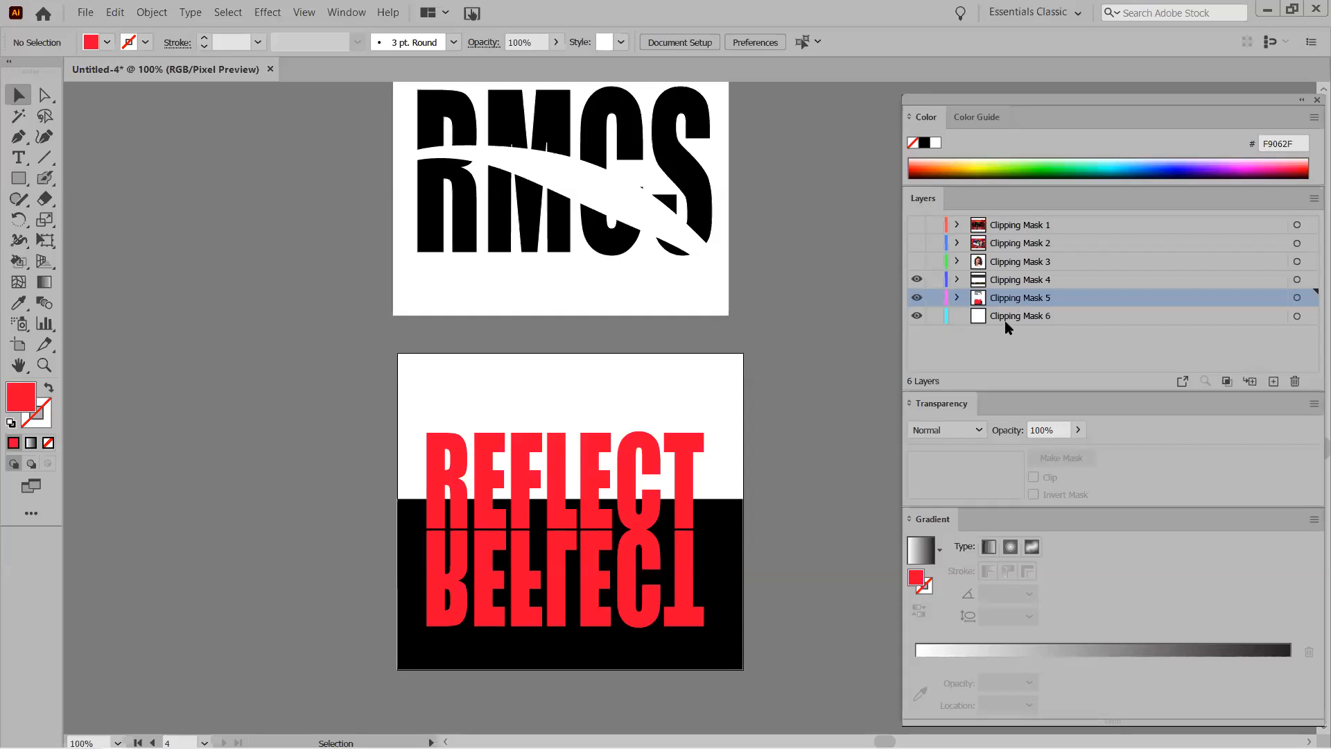
pyautogui.click(957, 297)
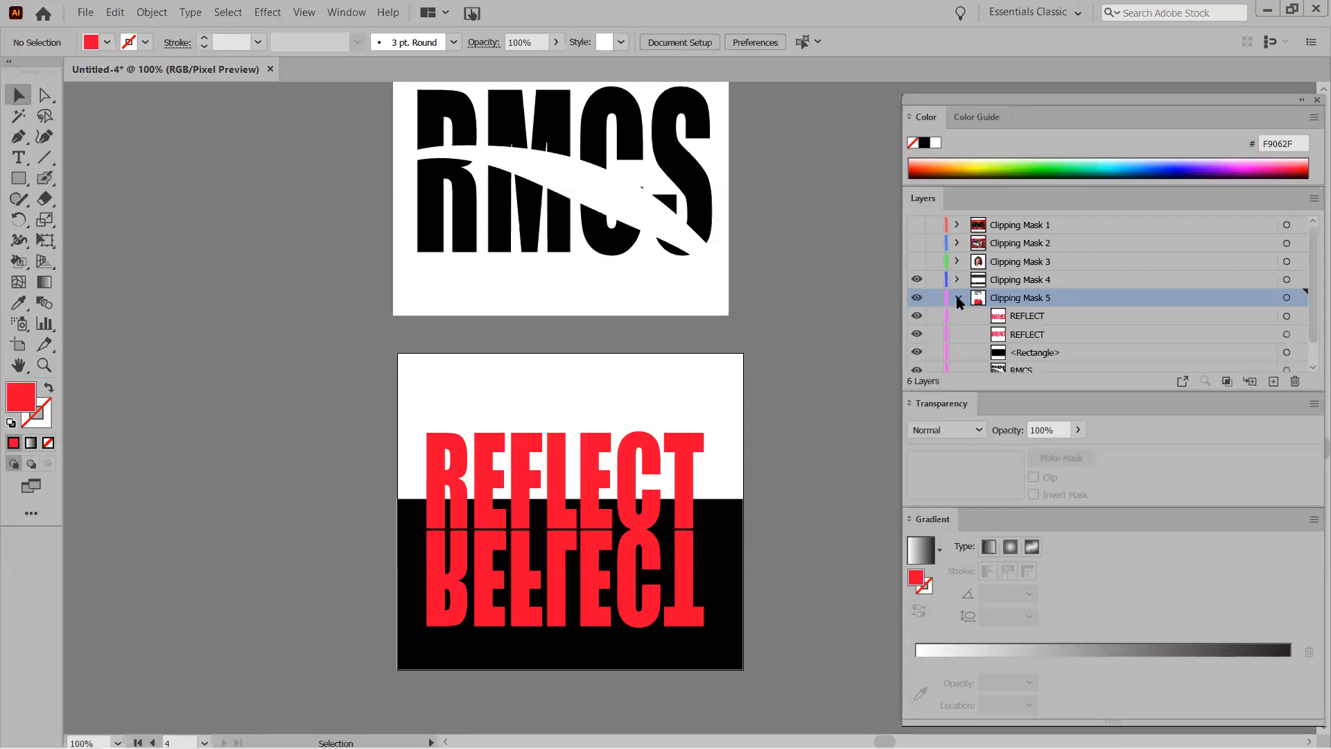
pyautogui.click(1044, 319)
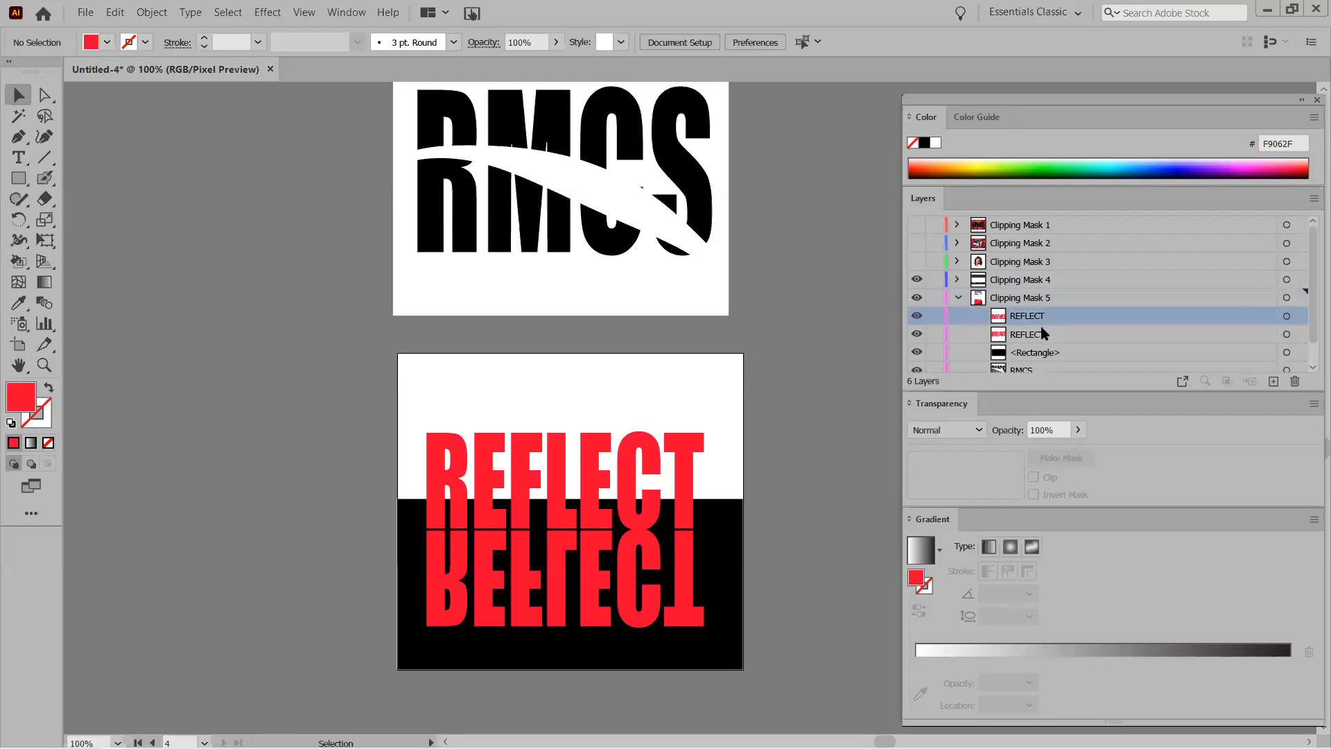
pyautogui.click(1288, 316)
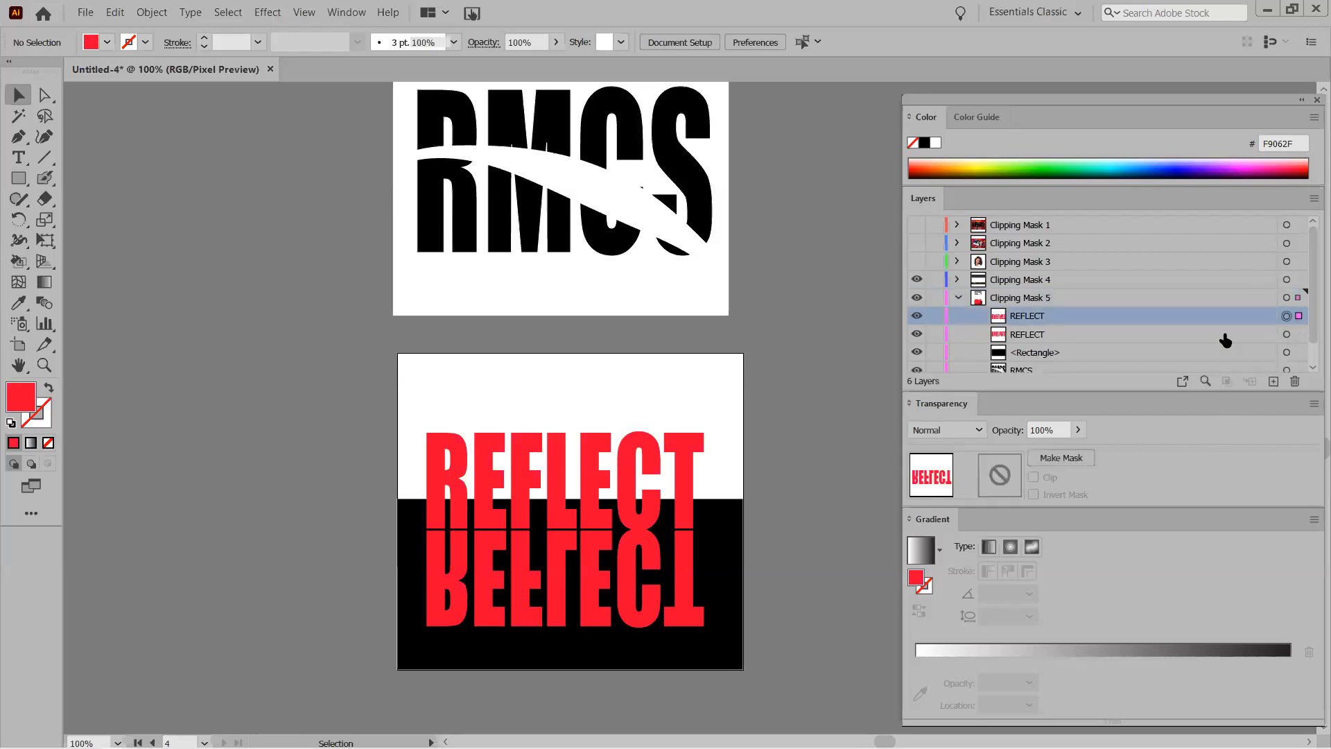
pyautogui.click(370, 411)
# Cut both REFLECT texts and the black rectangle, then paste them in place on Clipping Mask 6.
pyautogui.scroll(-2, 791, 671)
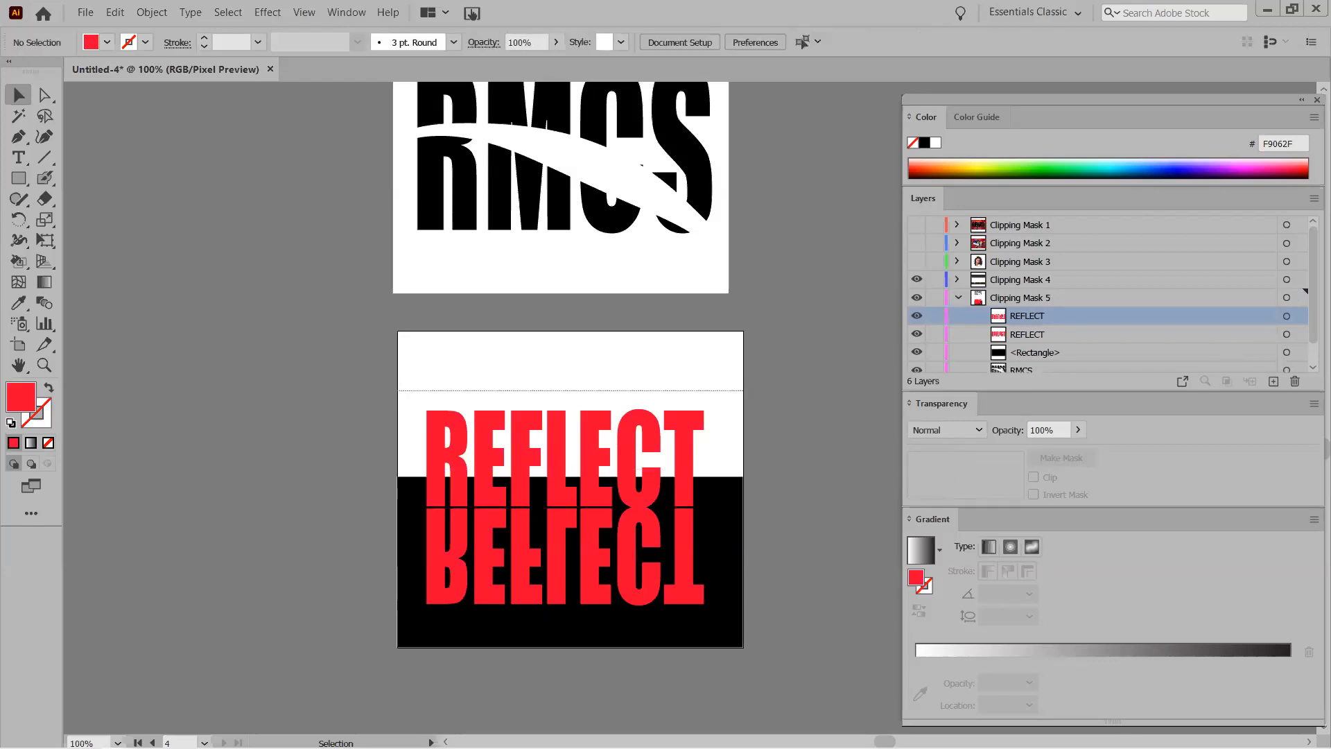
pyautogui.moveTo(789, 667); pyautogui.dragTo(506, 463)
pyautogui.rightClick(506, 463)
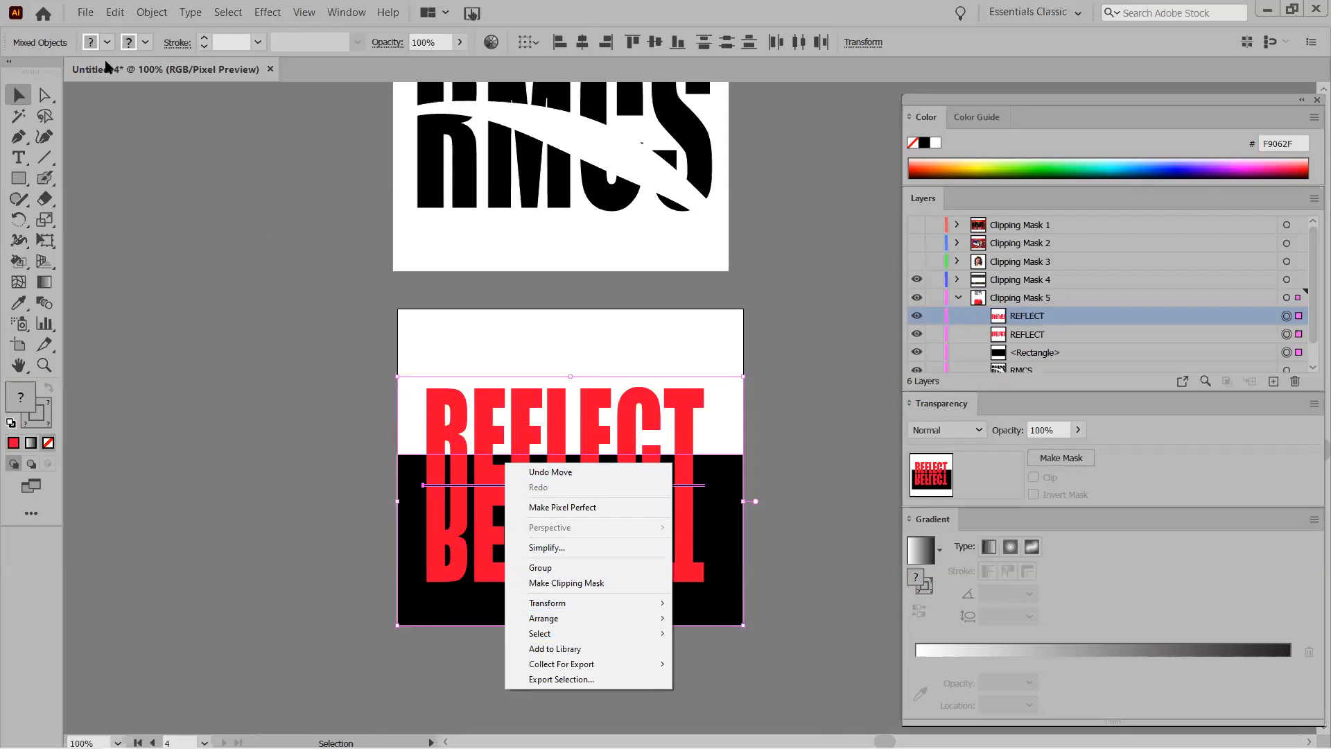
pyautogui.click(116, 13)
pyautogui.click(128, 63)
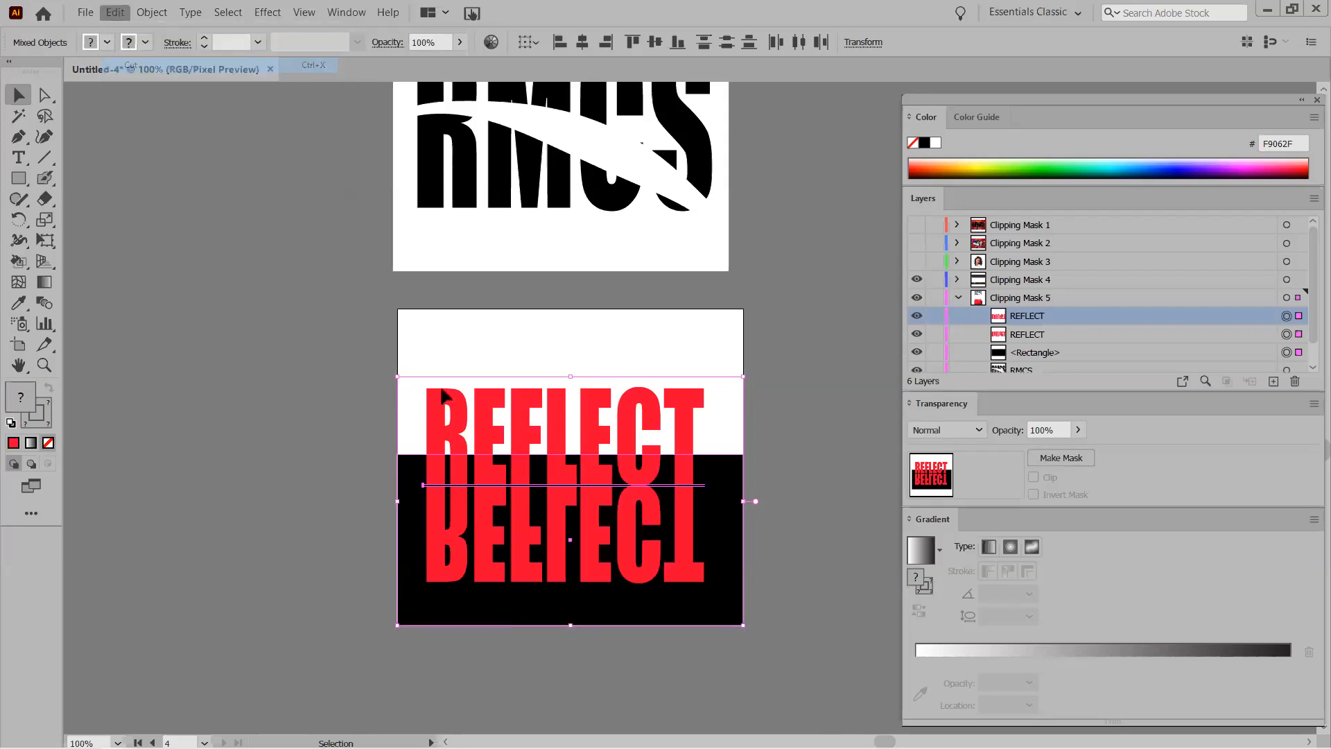
pyautogui.click(958, 298)
pyautogui.click(998, 317)
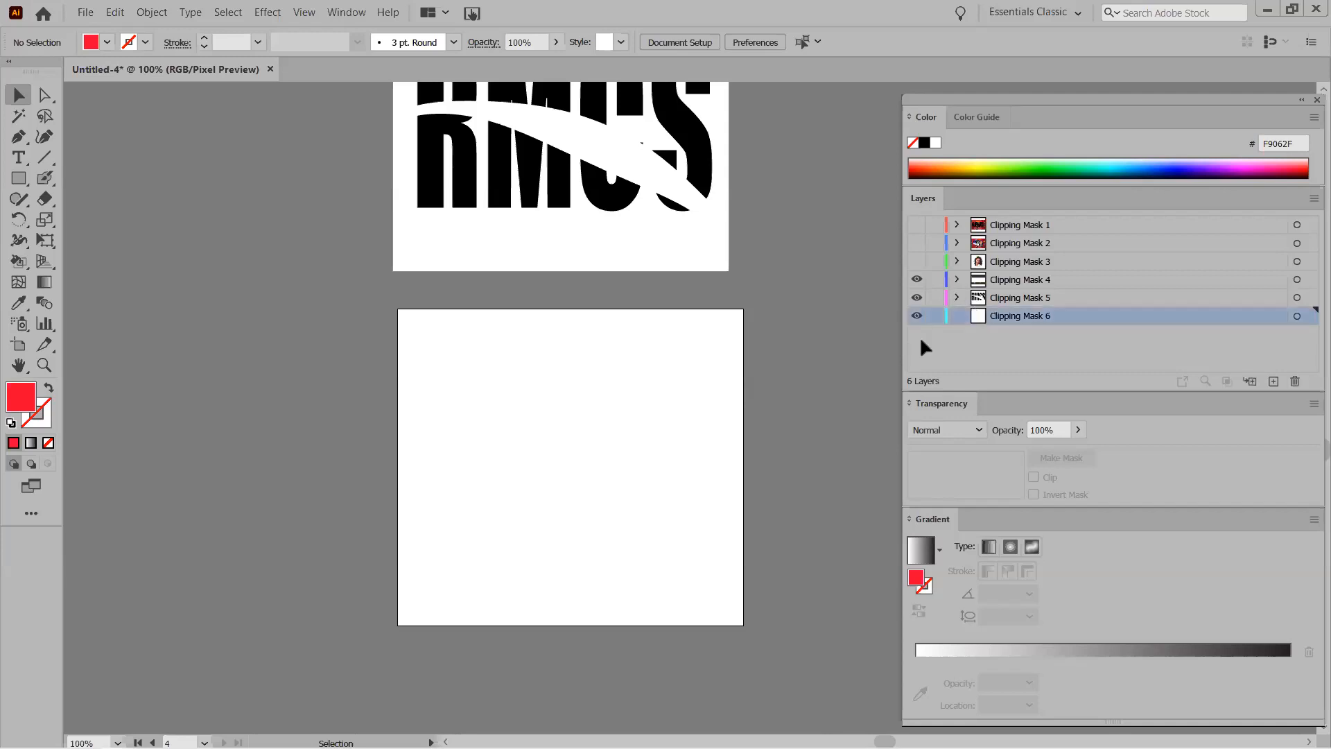
pyautogui.click(115, 13)
pyautogui.click(165, 142)
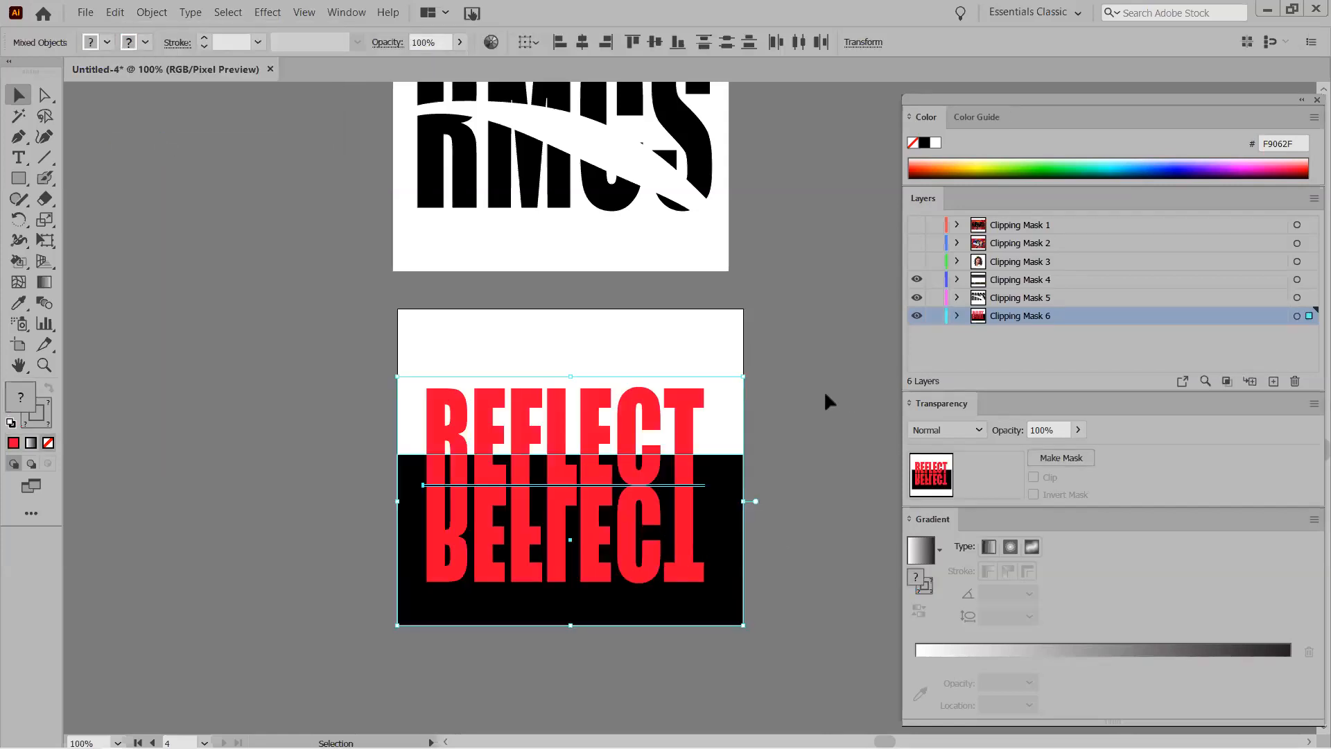
pyautogui.click(269, 454)
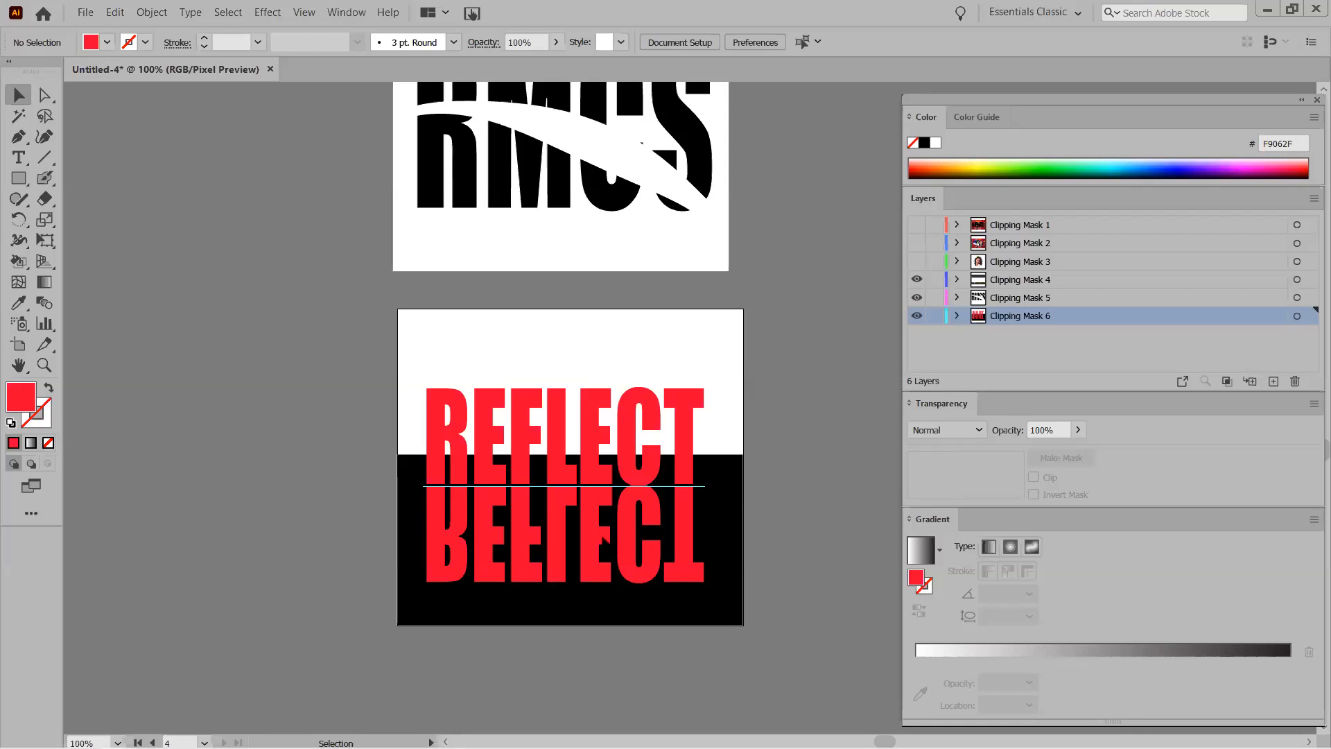
# In Clipping Mask 6, lock the upright REFLECT text so only the mirrored copy stays editable.
pyautogui.click(958, 316)
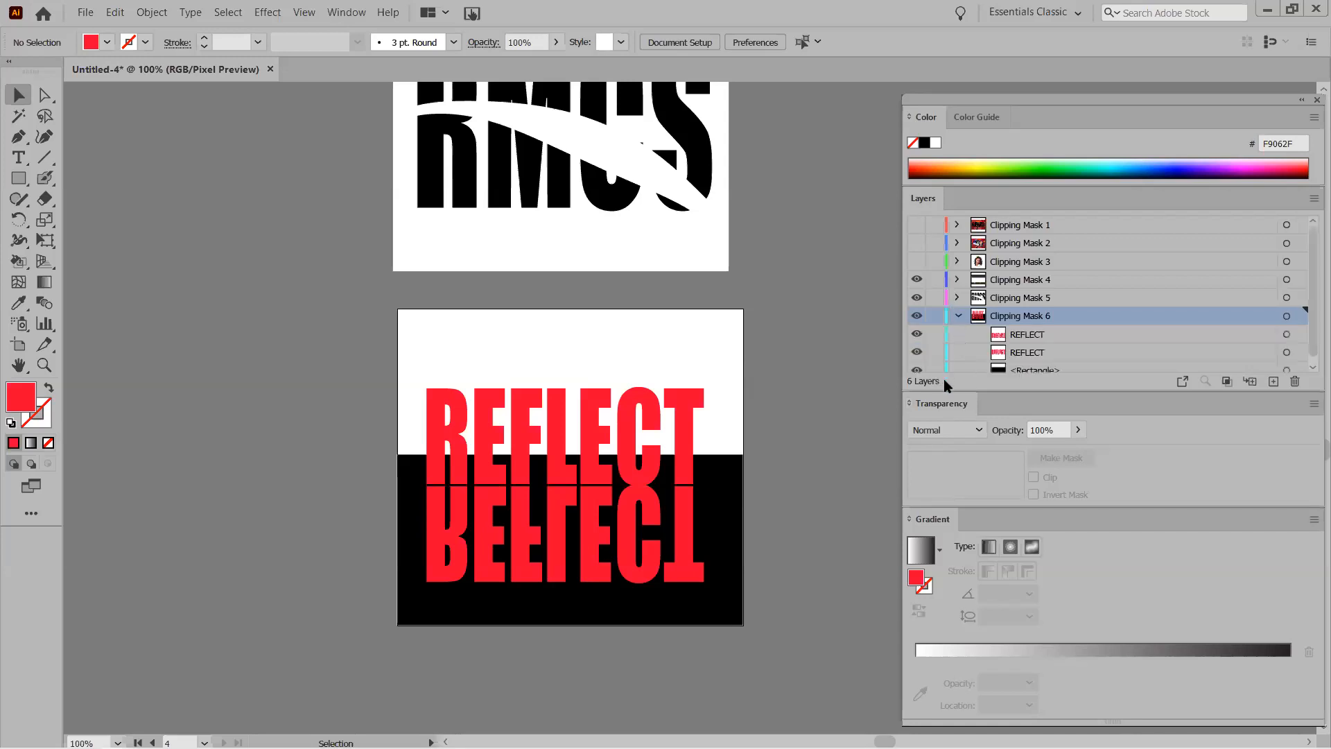
pyautogui.moveTo(943, 387); pyautogui.dragTo(940, 444)
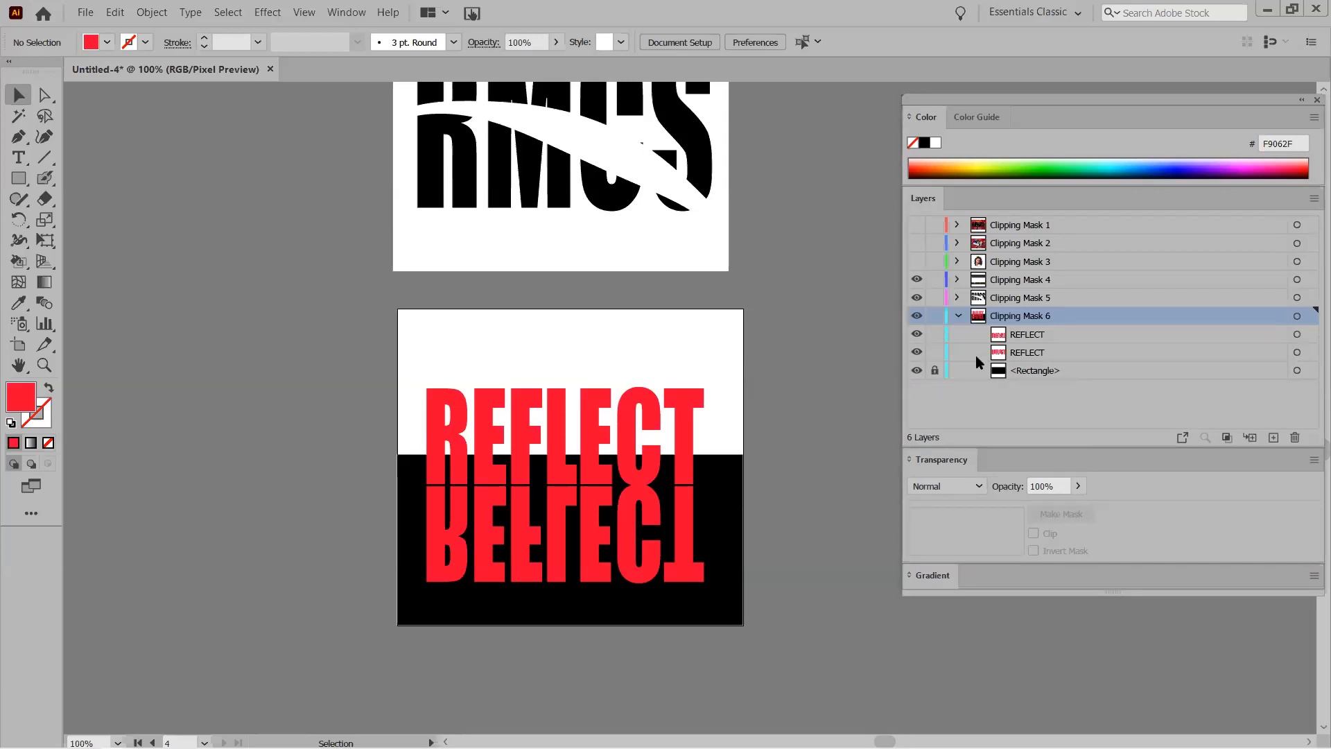
pyautogui.click(916, 334)
pyautogui.click(917, 335)
pyautogui.click(917, 353)
pyautogui.click(934, 352)
pyautogui.click(917, 352)
pyautogui.moveTo(17, 181); pyautogui.dragTo(115, 179)
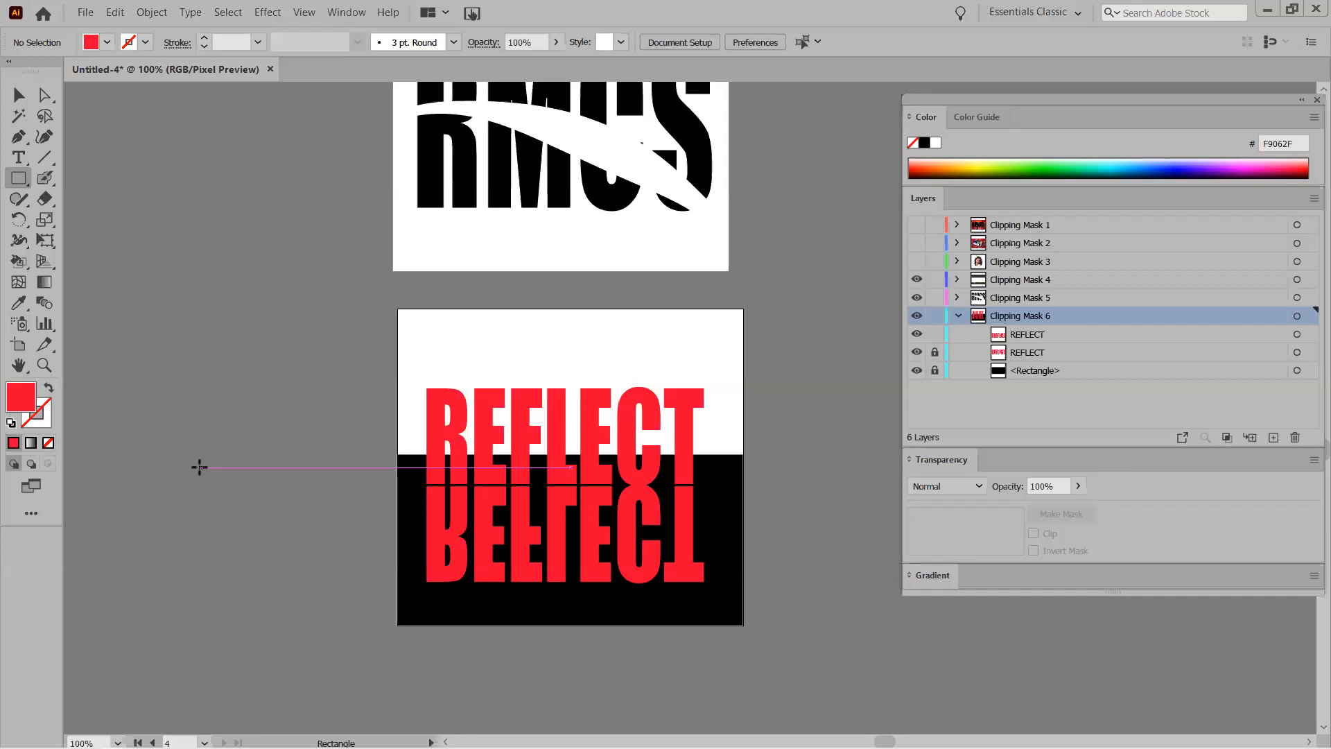
# Cover the mirrored REFLECT text with a rectangle filled with a top-to-bottom white-to-black gradient (about -87.8°).
pyautogui.click(31, 444)
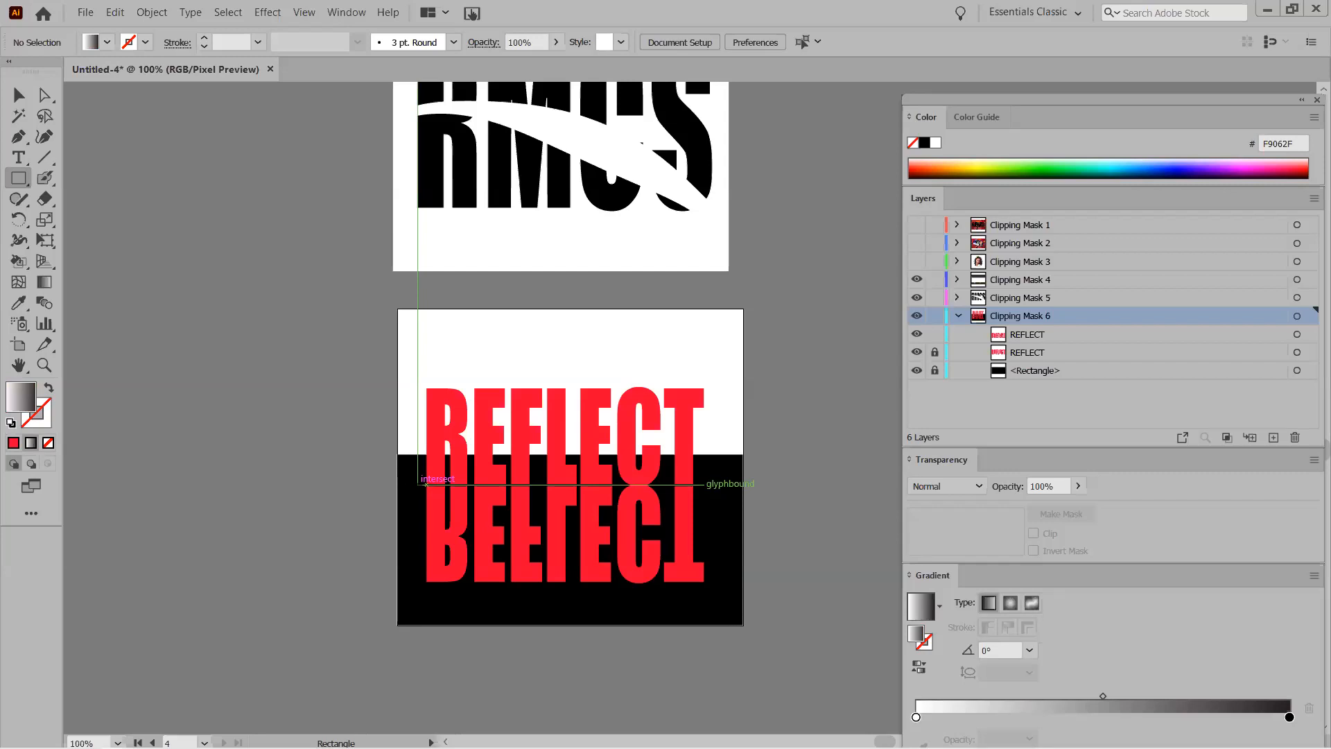
pyautogui.moveTo(418, 484); pyautogui.dragTo(729, 562)
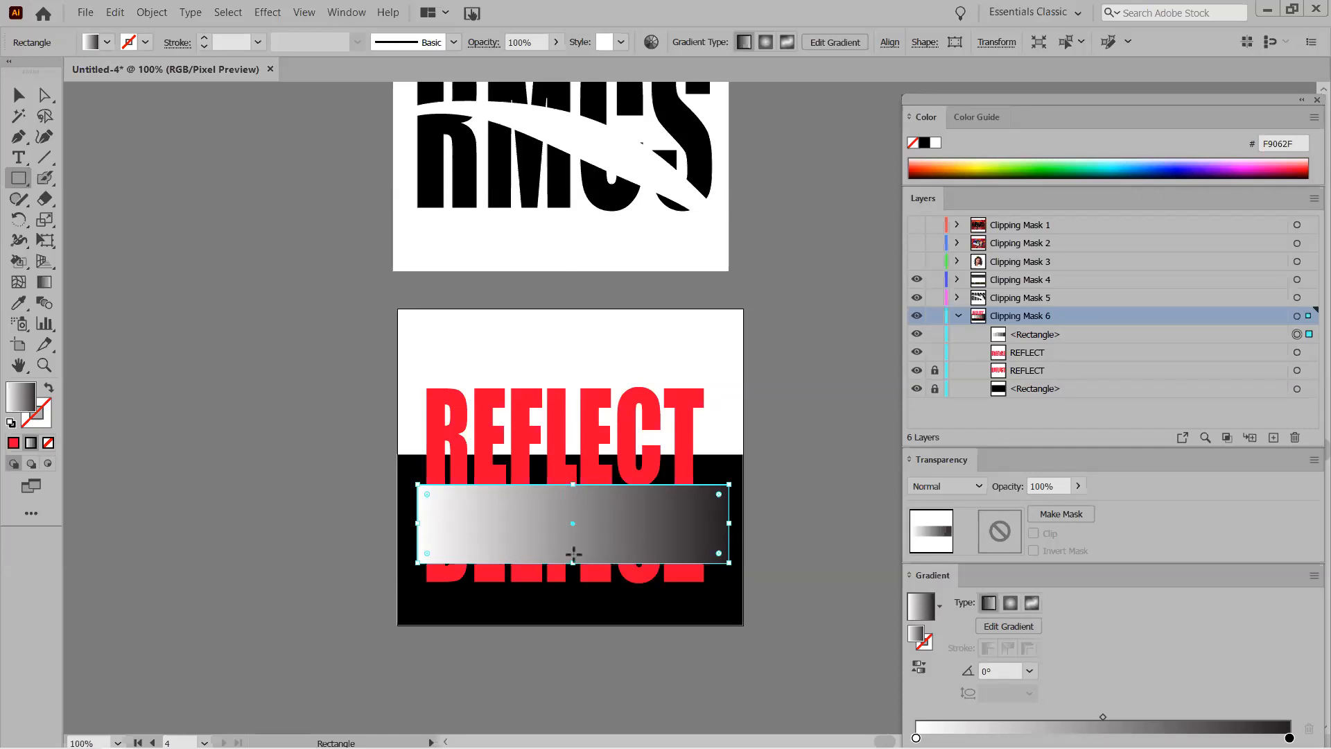
pyautogui.moveTo(573, 562); pyautogui.dragTo(573, 545)
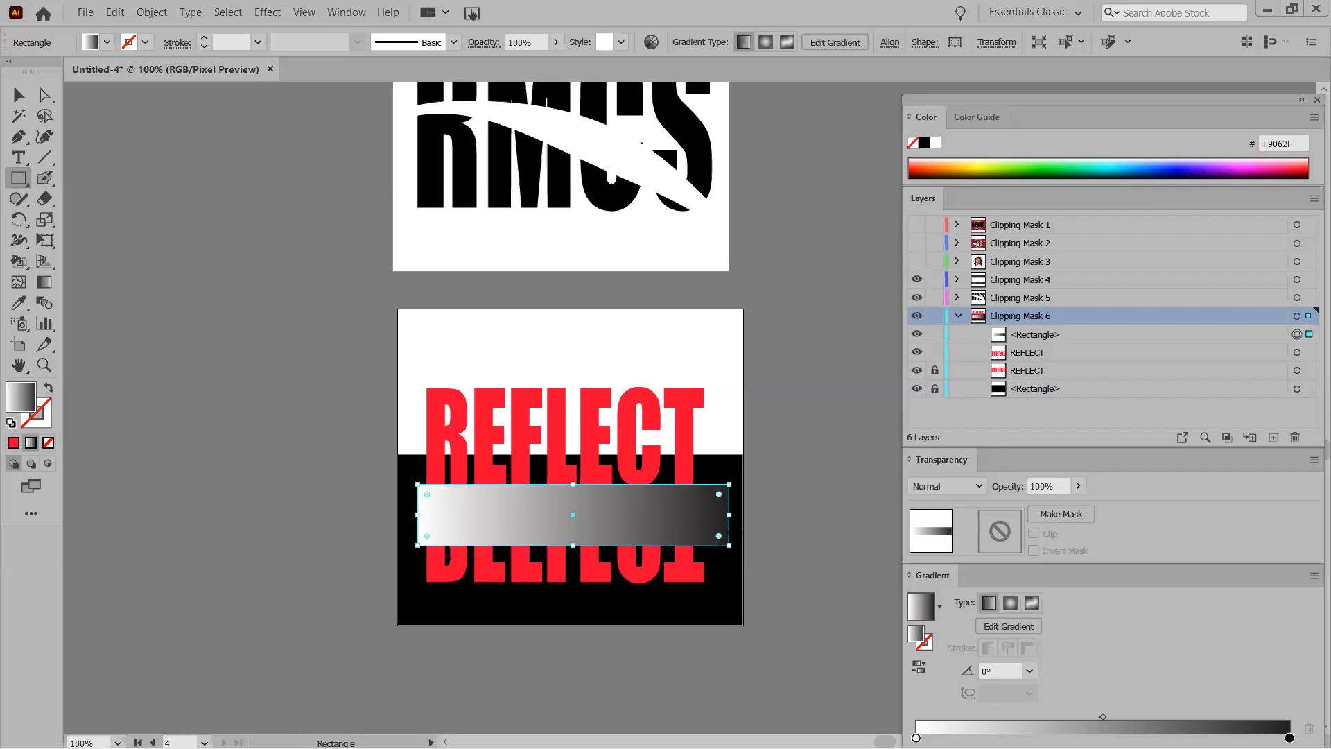
pyautogui.click(43, 282)
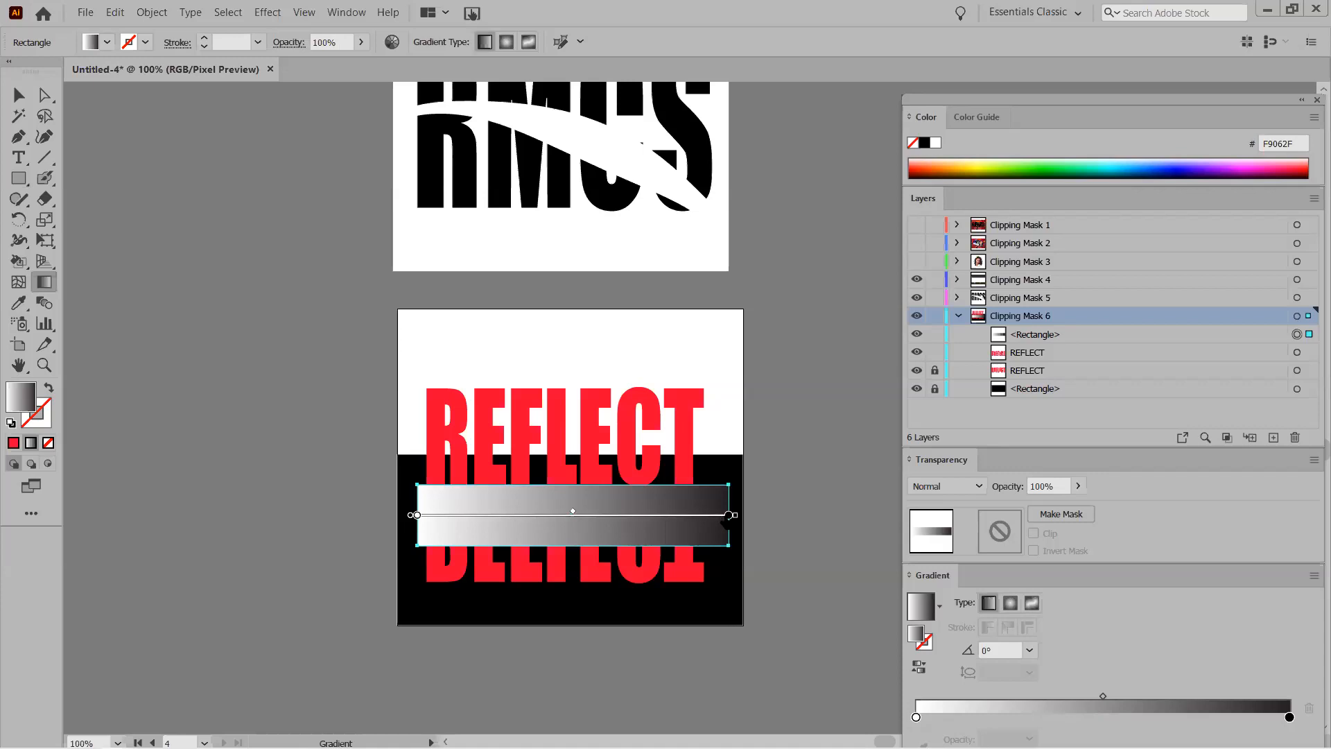
pyautogui.moveTo(570, 486); pyautogui.dragTo(574, 546)
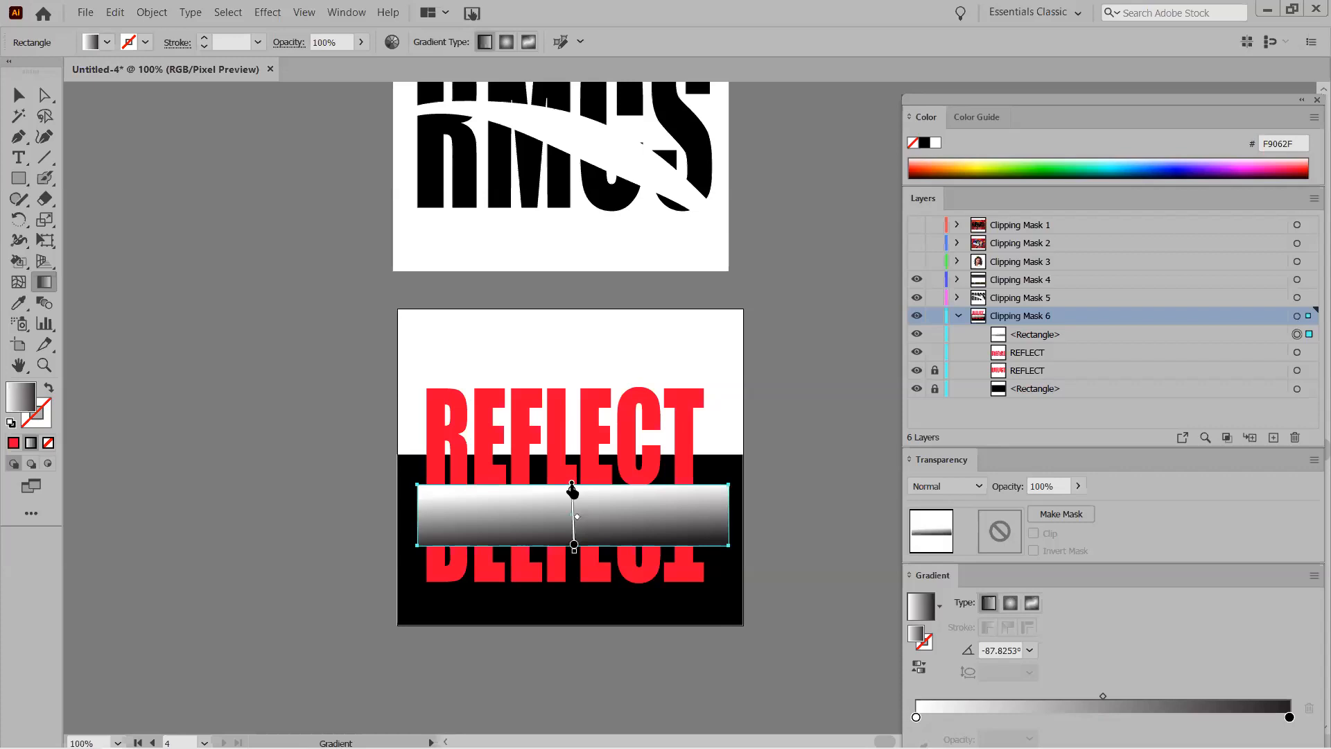
pyautogui.click(575, 543)
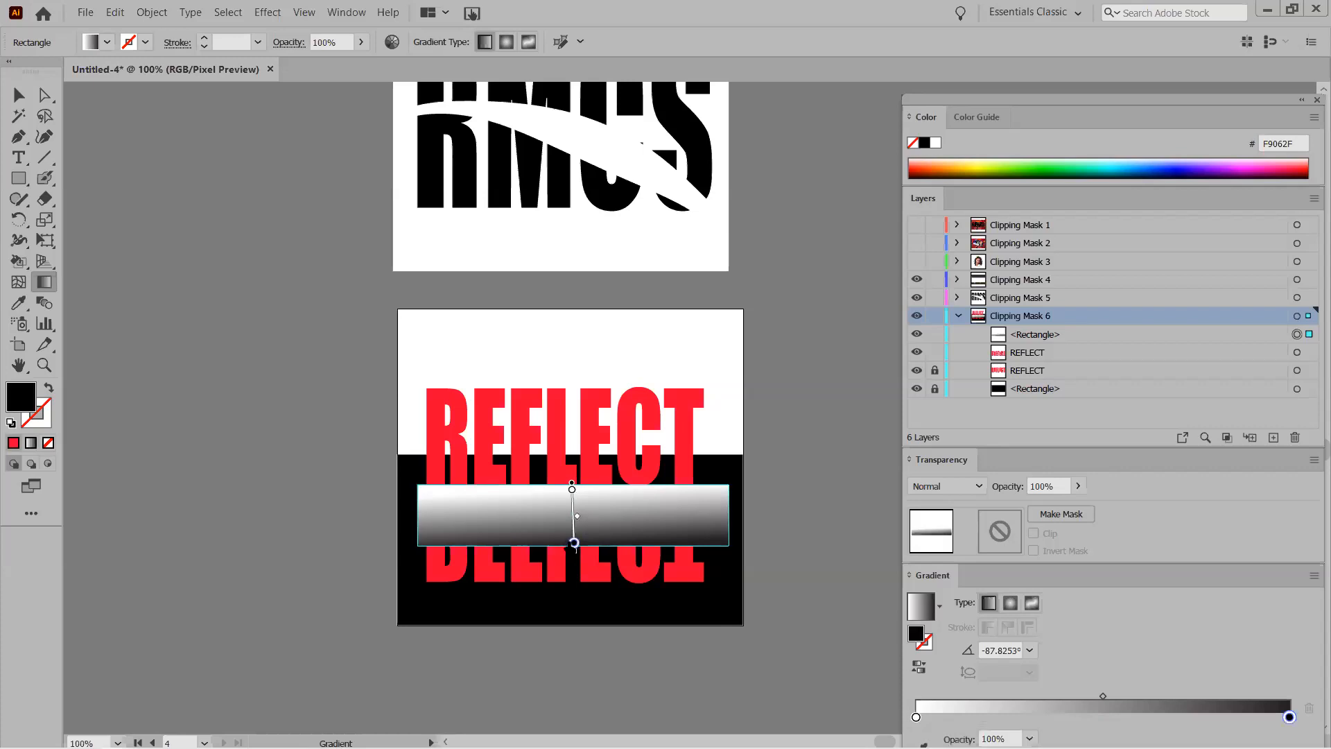
pyautogui.click(574, 543)
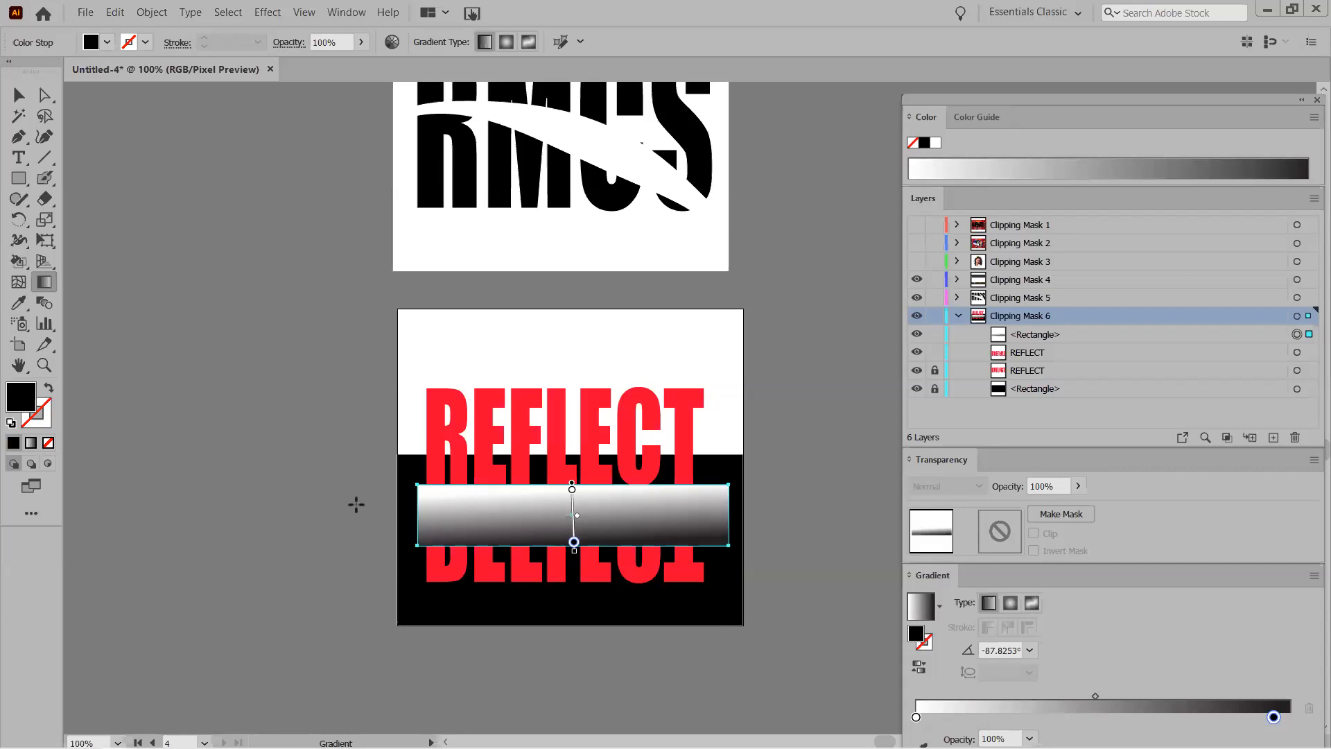
pyautogui.press('v')
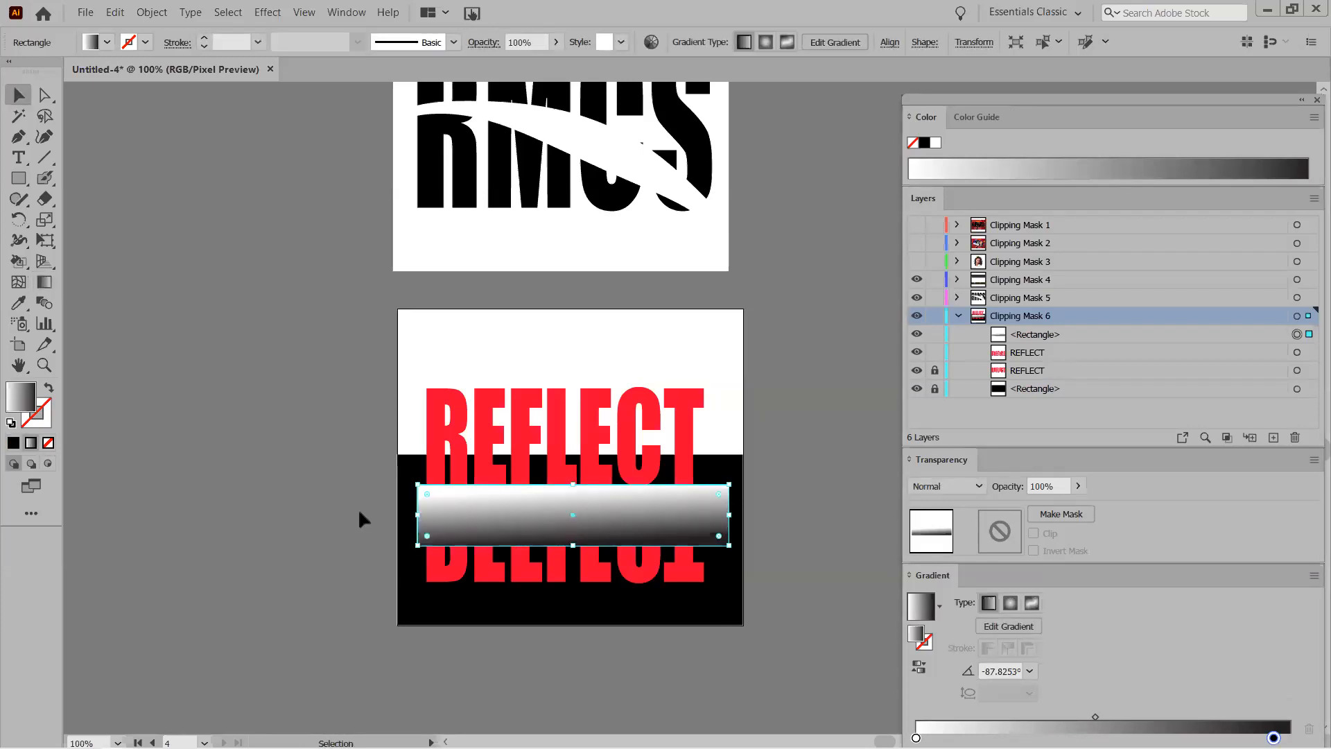
# Make an opacity mask from the gradient rectangle over the mirrored text, comparing Clip on and off.
pyautogui.moveTo(798, 583); pyautogui.dragTo(799, 583)
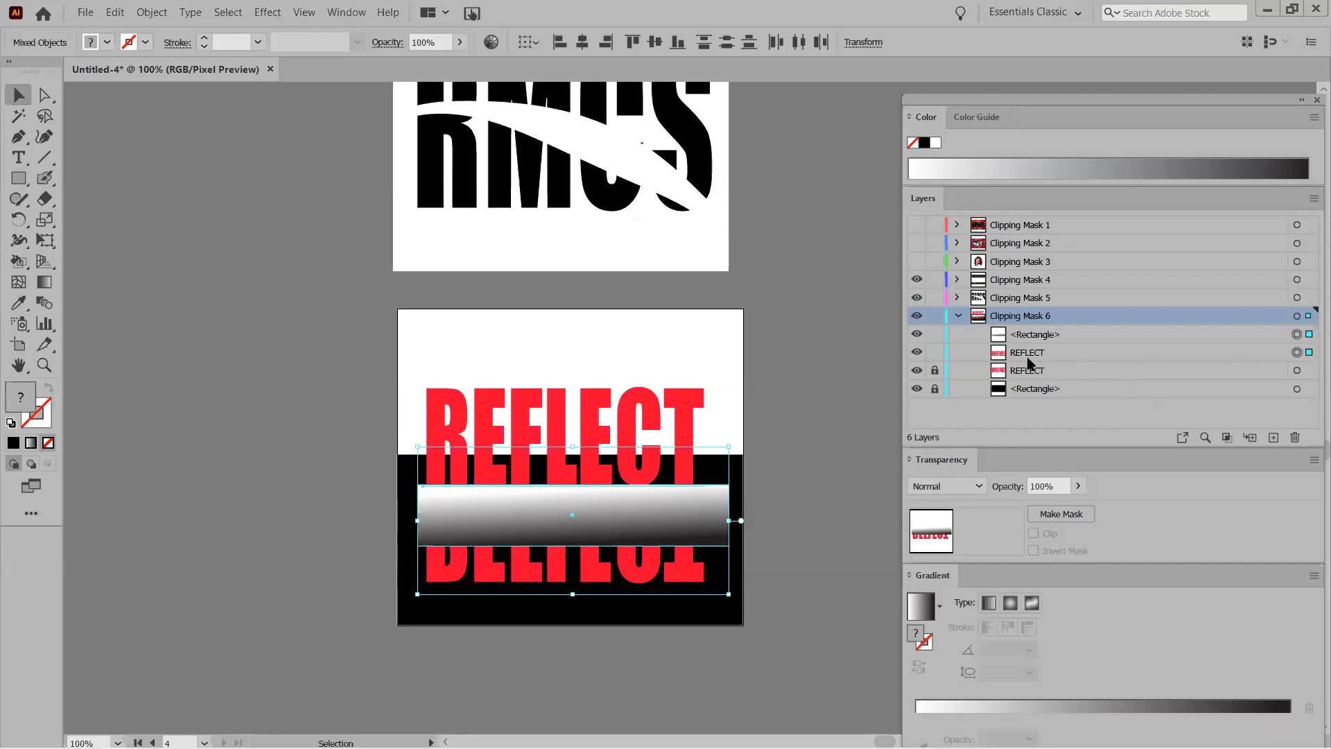
pyautogui.click(1057, 519)
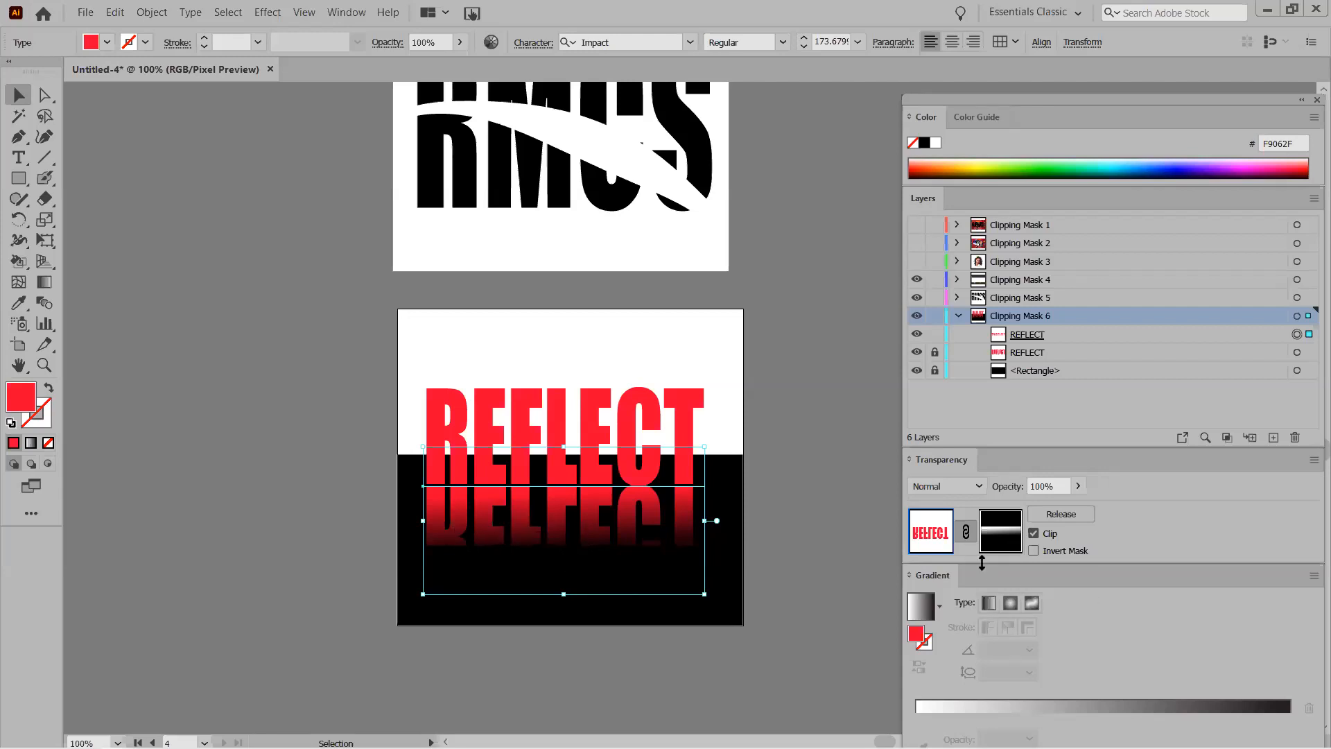
pyautogui.click(1034, 533)
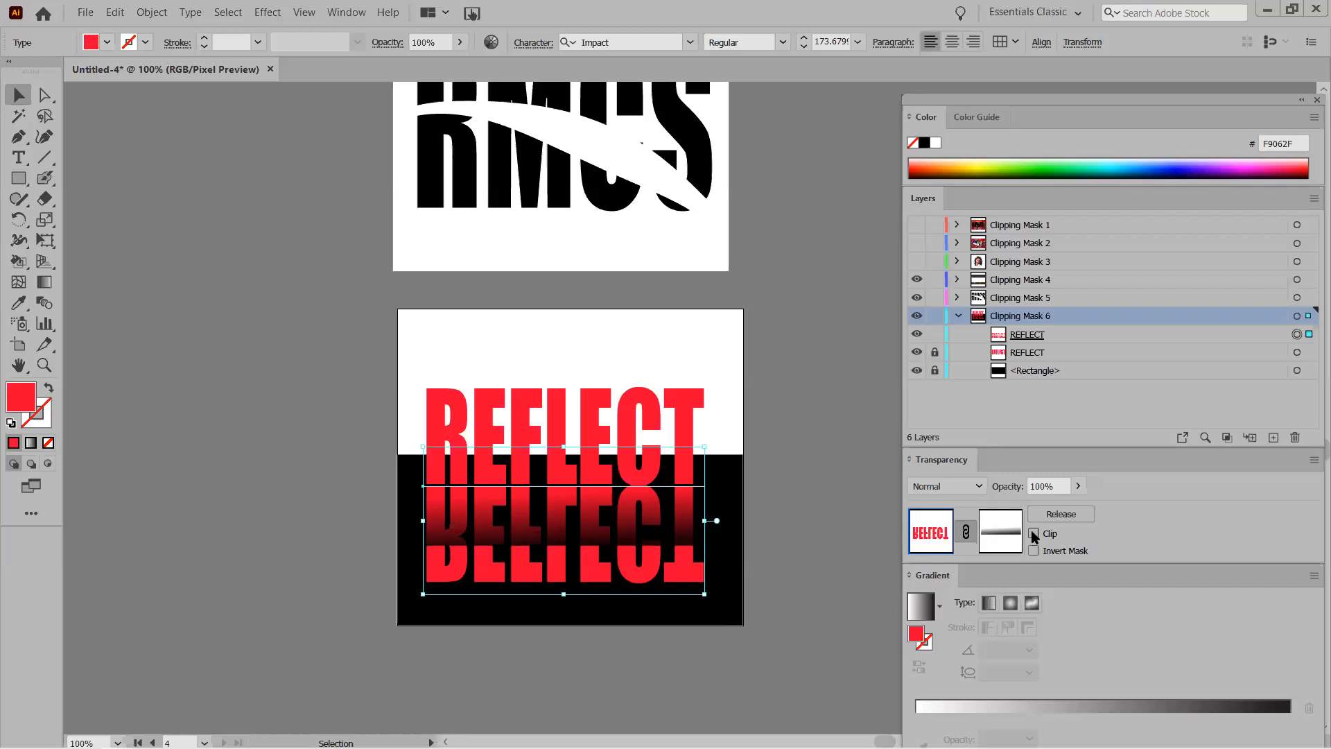
pyautogui.click(1034, 534)
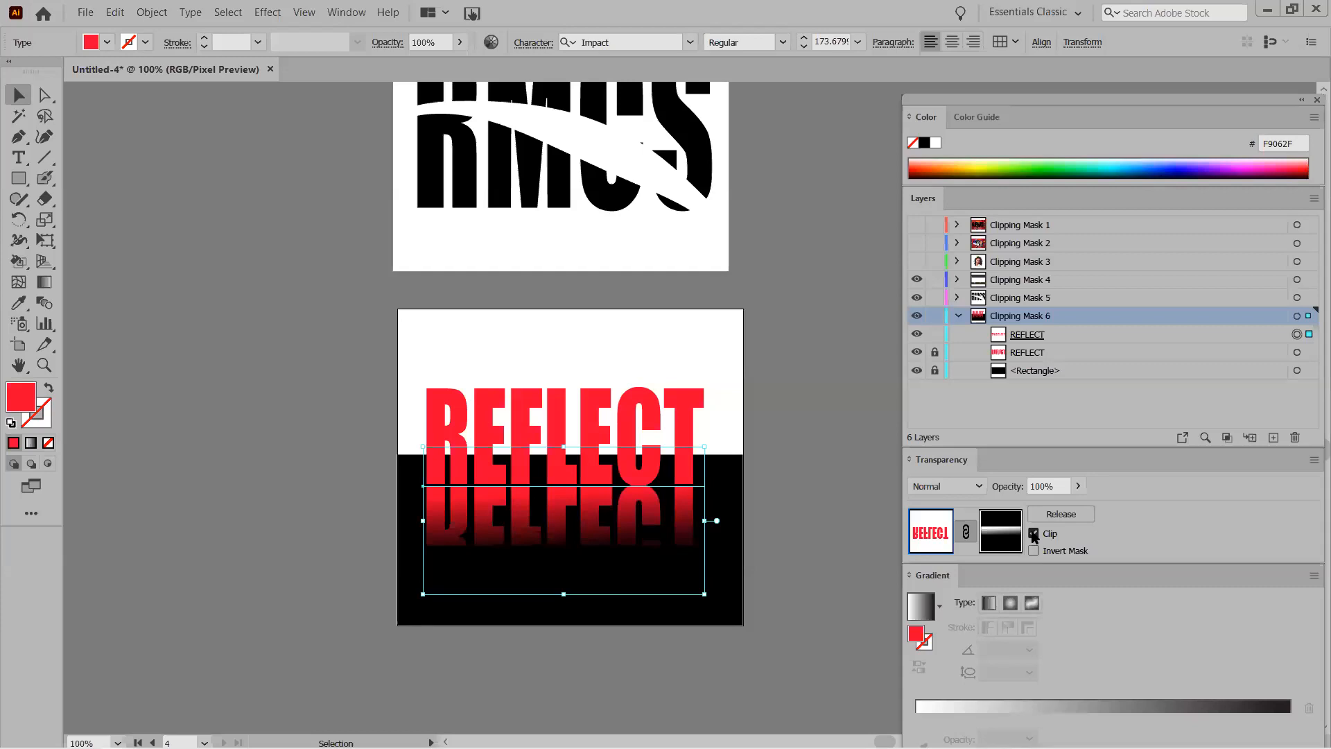
pyautogui.click(1033, 534)
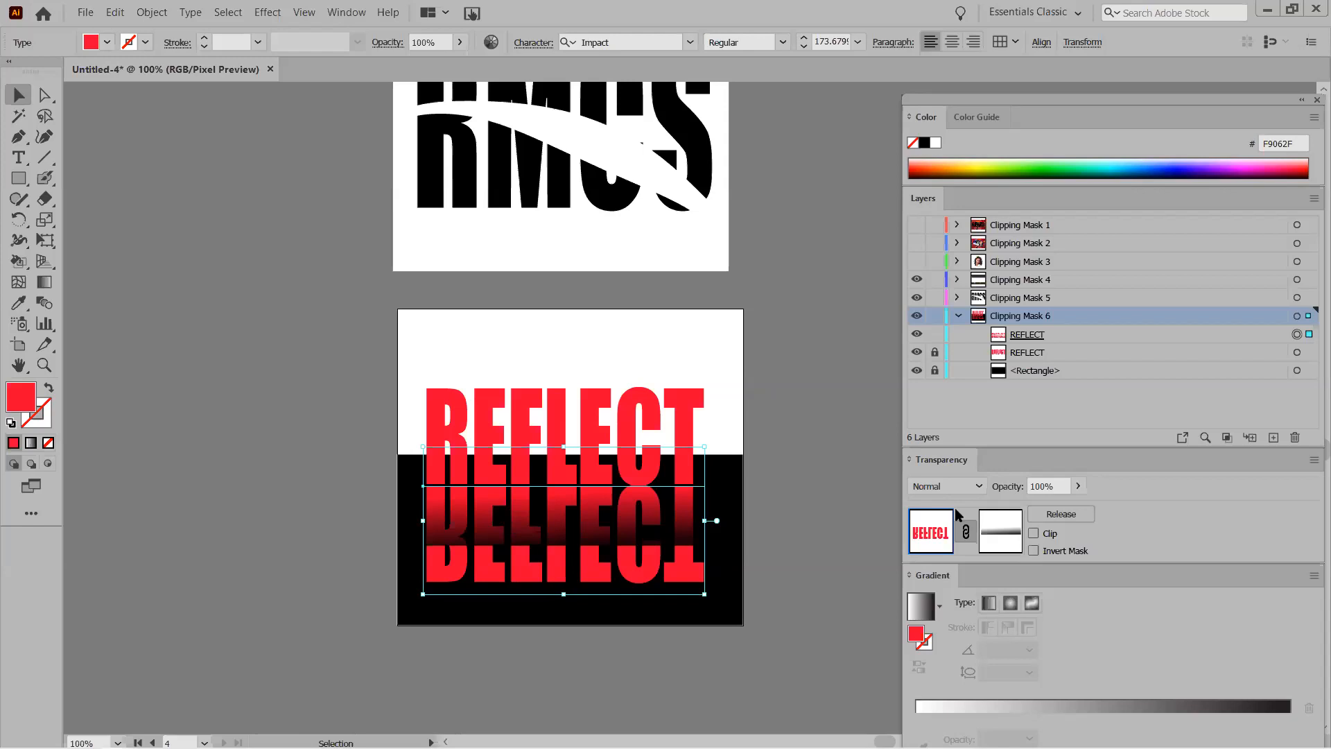
pyautogui.click(1033, 534)
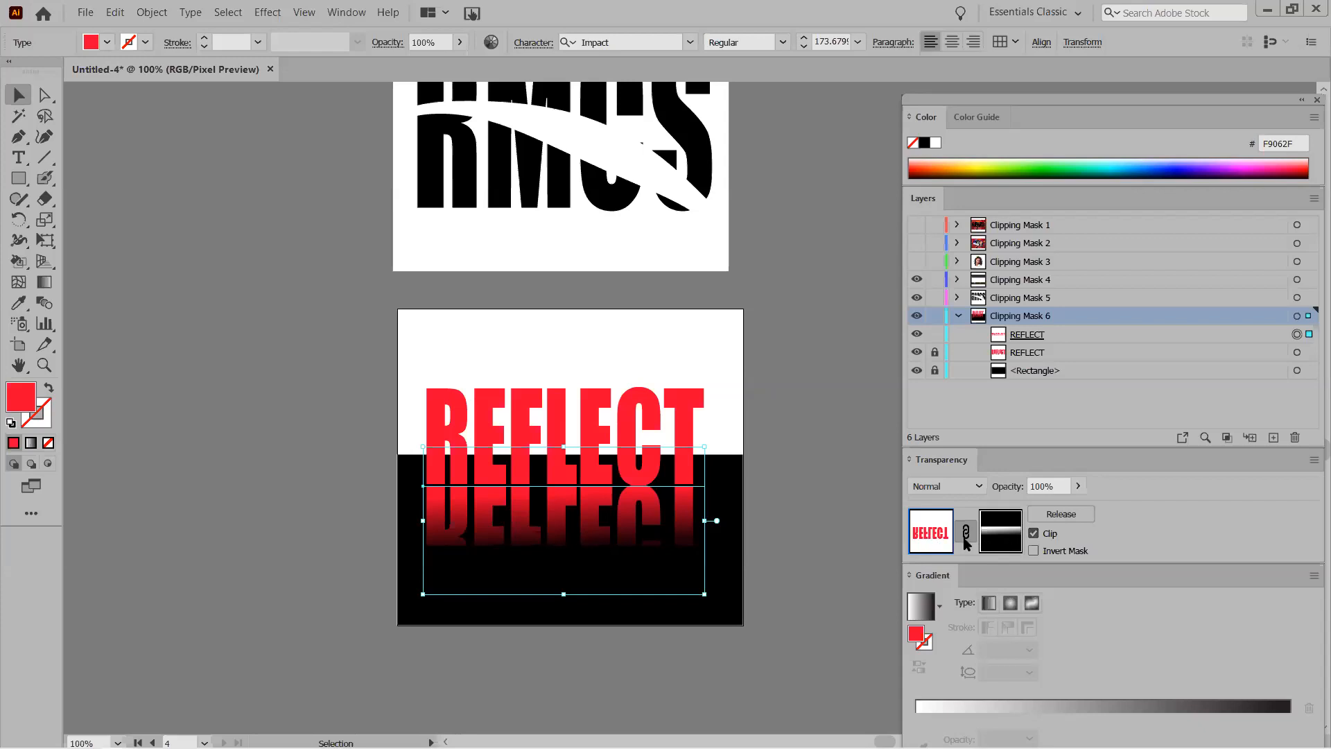
# Browse gradient presets, then leave the mask unclipped so the reflection fades into black.
pyautogui.click(918, 614)
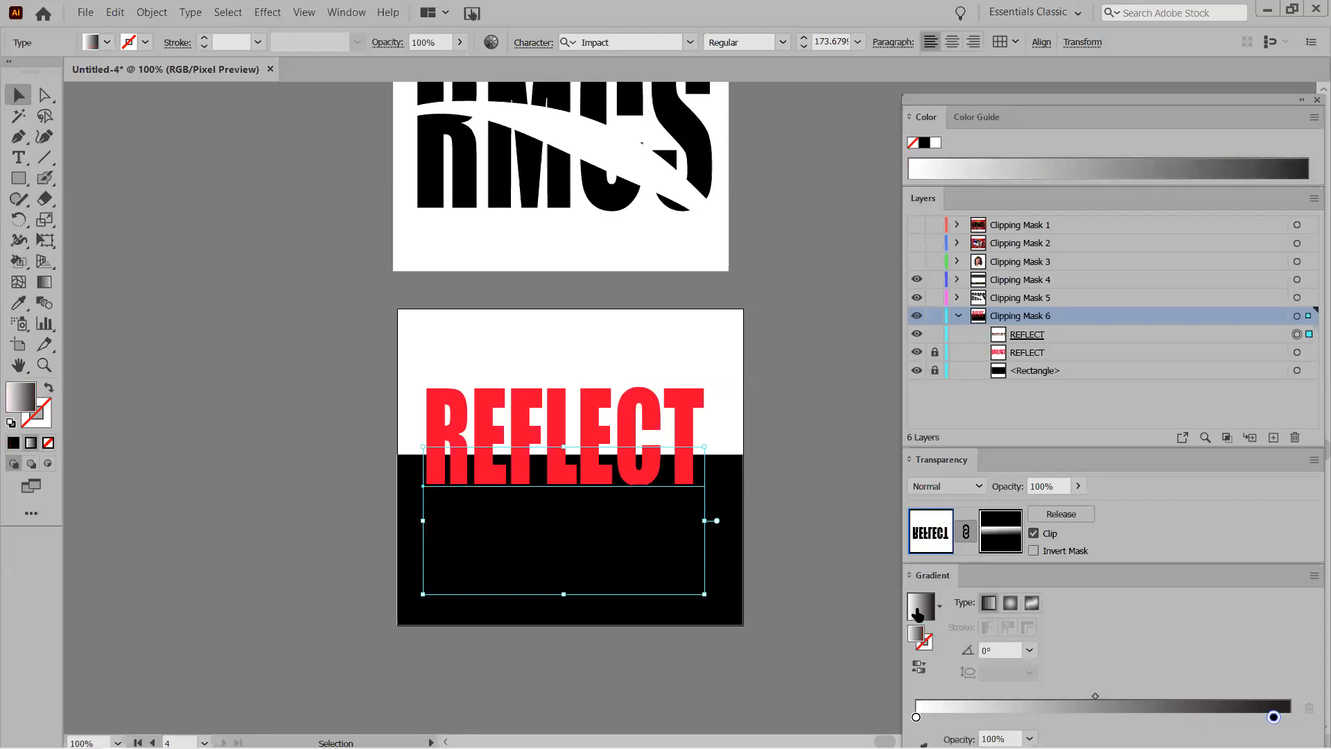
pyautogui.click(940, 608)
pyautogui.click(989, 607)
pyautogui.click(1000, 531)
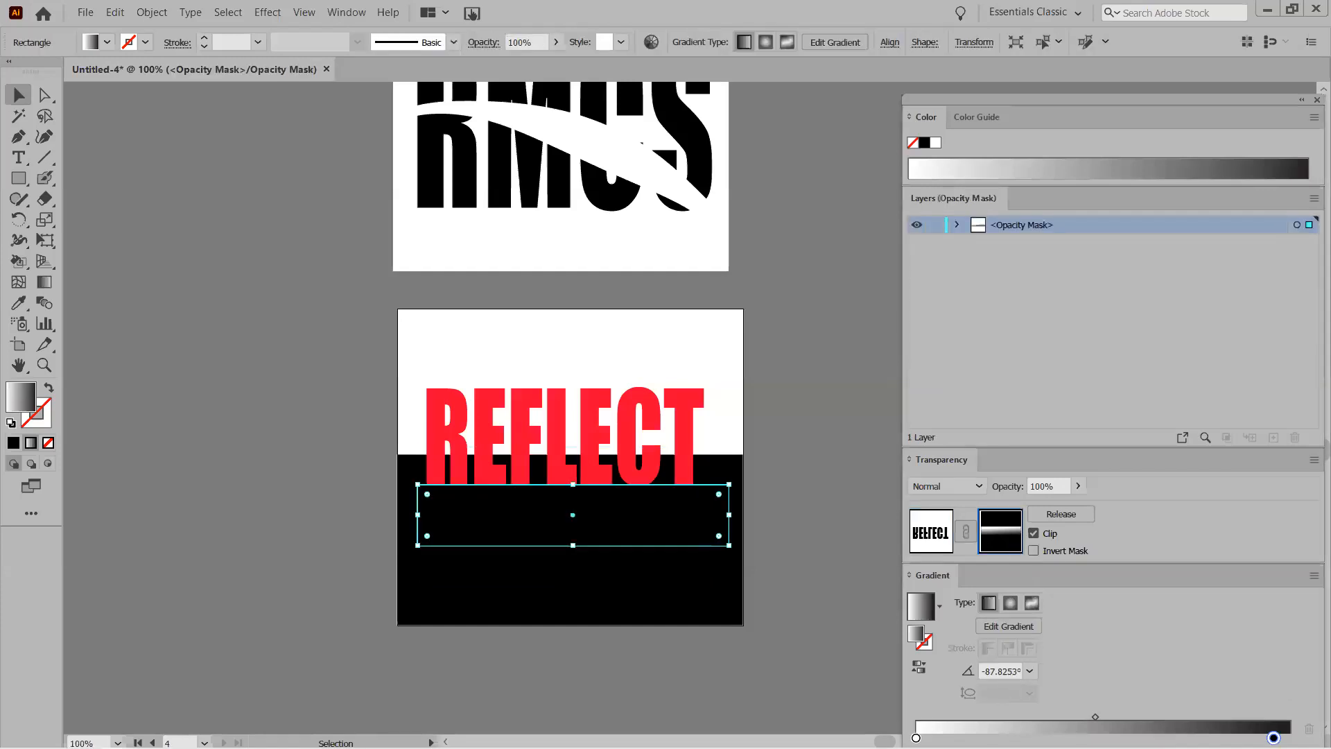
pyautogui.click(932, 531)
pyautogui.click(1034, 534)
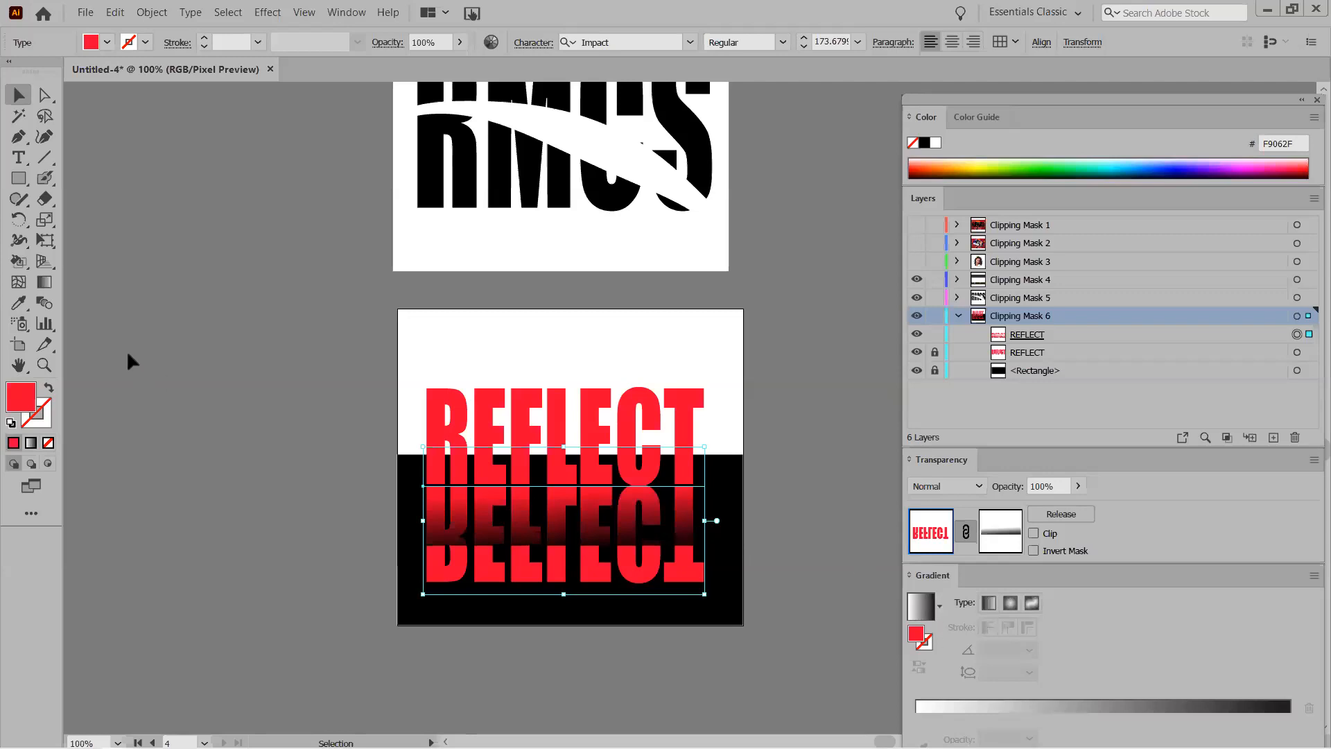
# Shift the opacity mask gradient's midpoint to about 31%.
pyautogui.click(43, 282)
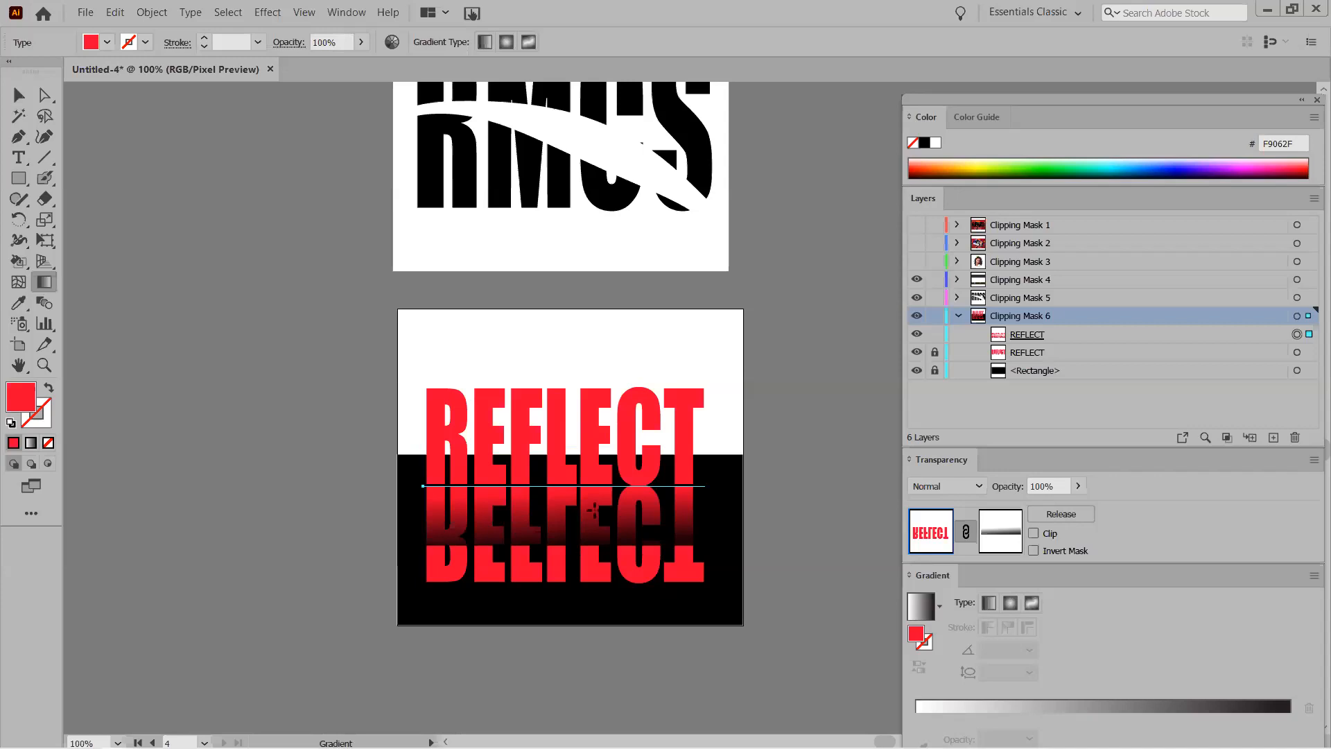
pyautogui.click(1010, 542)
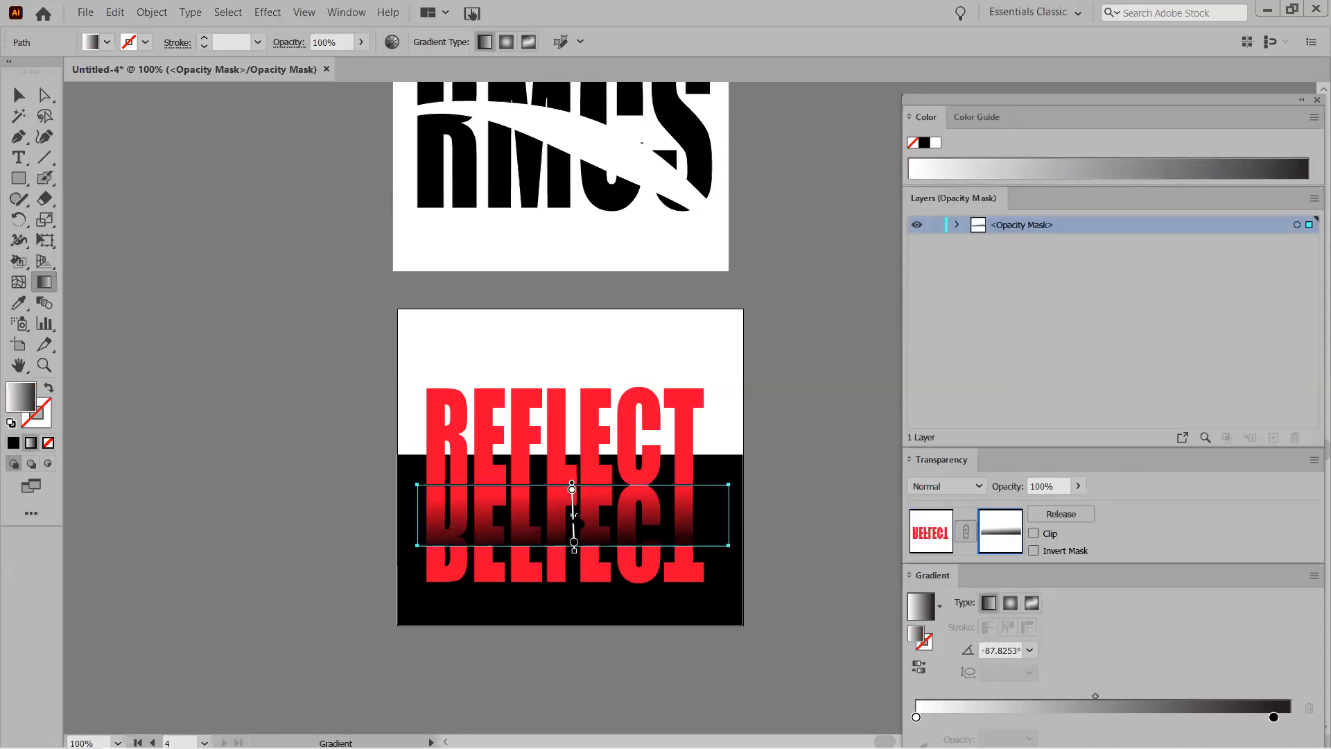
pyautogui.moveTo(577, 516); pyautogui.dragTo(573, 535)
# Turn on Clip for the mask and stretch the mask rectangle down over more of the reflection.
pyautogui.click(19, 95)
pyautogui.click(327, 465)
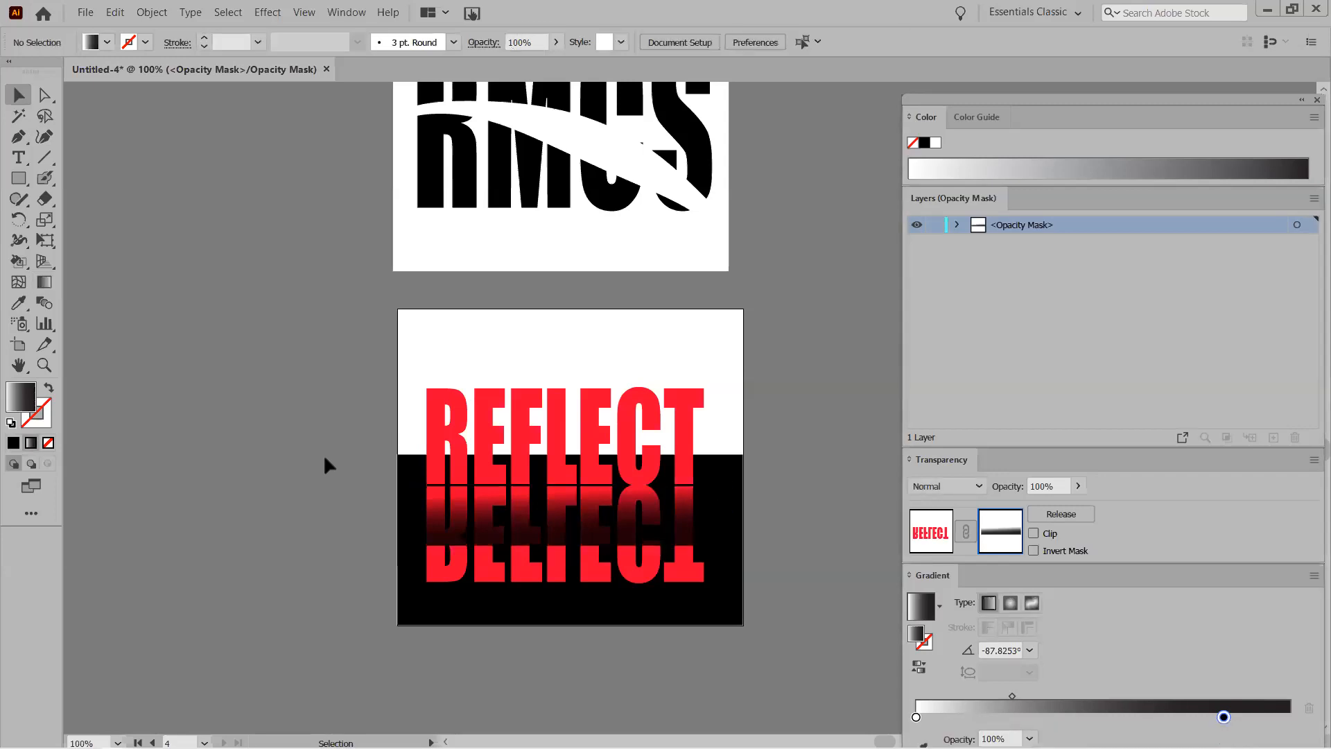
pyautogui.click(1033, 535)
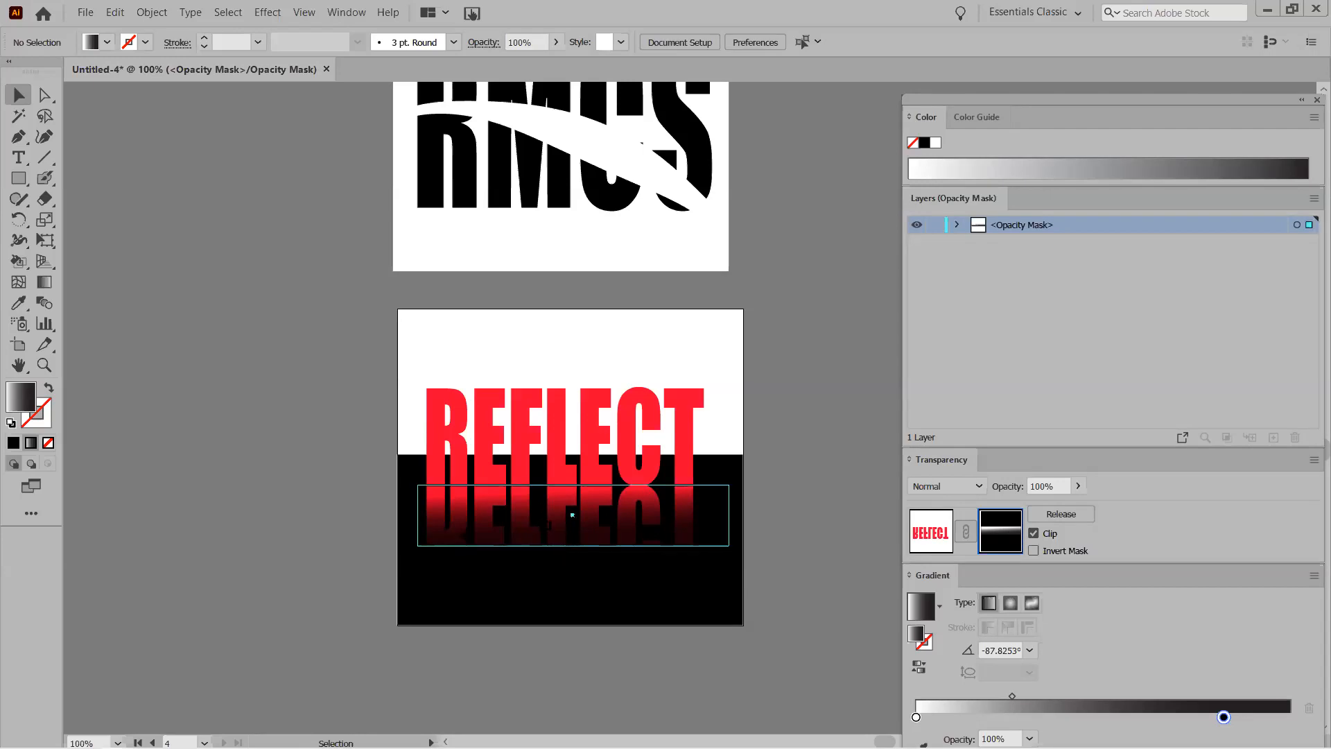
pyautogui.click(572, 515)
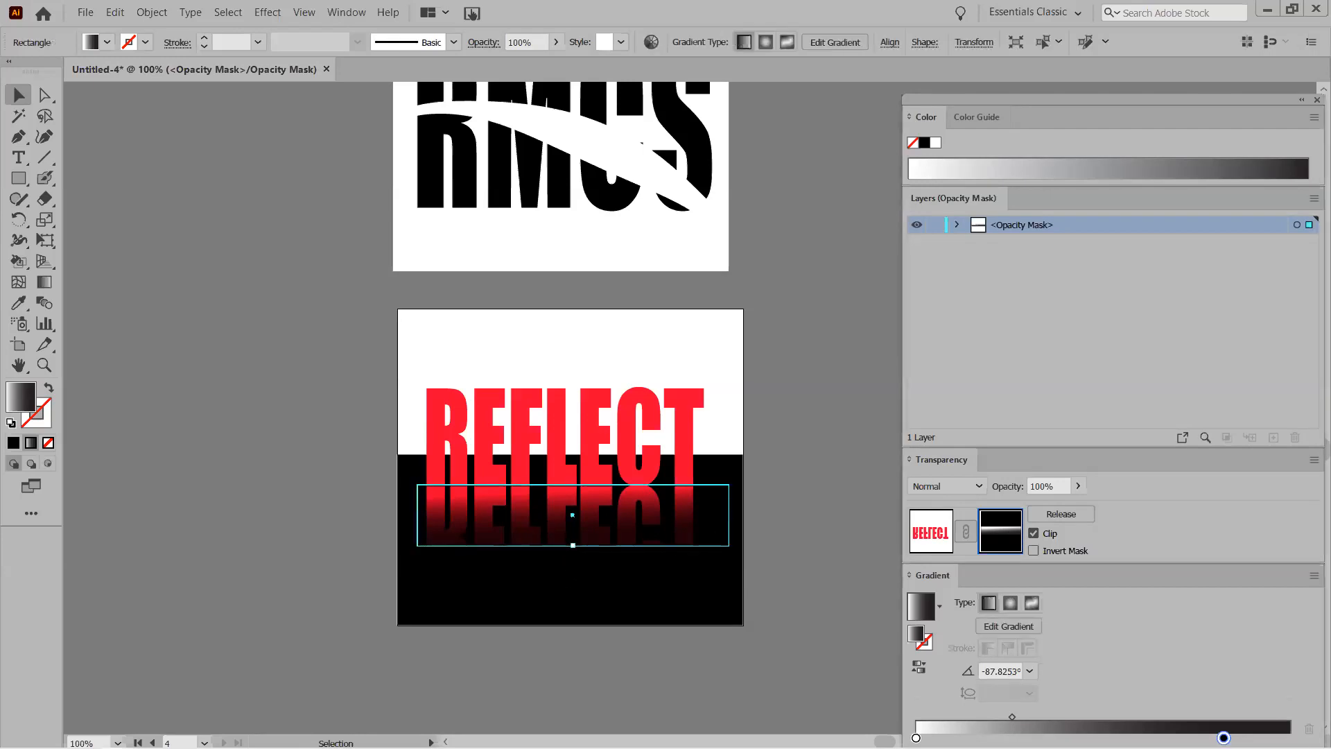
pyautogui.moveTo(573, 545); pyautogui.dragTo(573, 575)
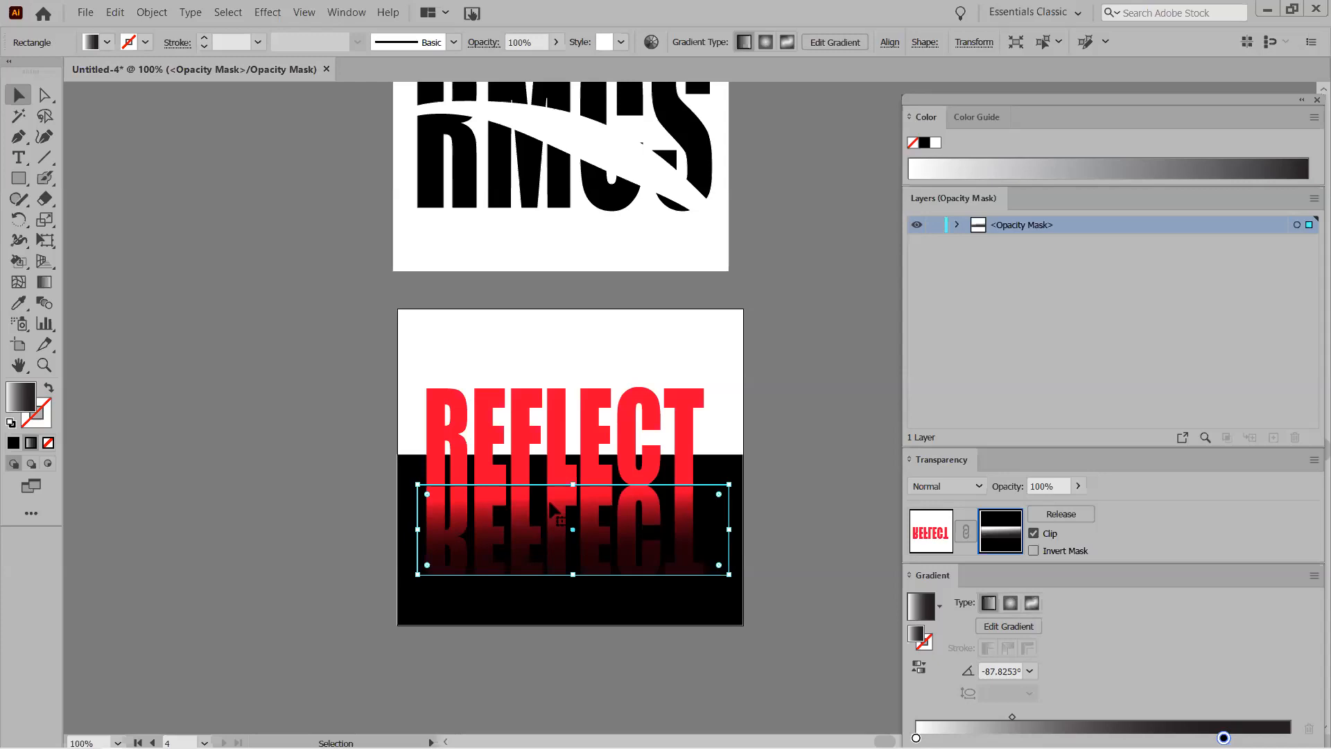
pyautogui.click(307, 426)
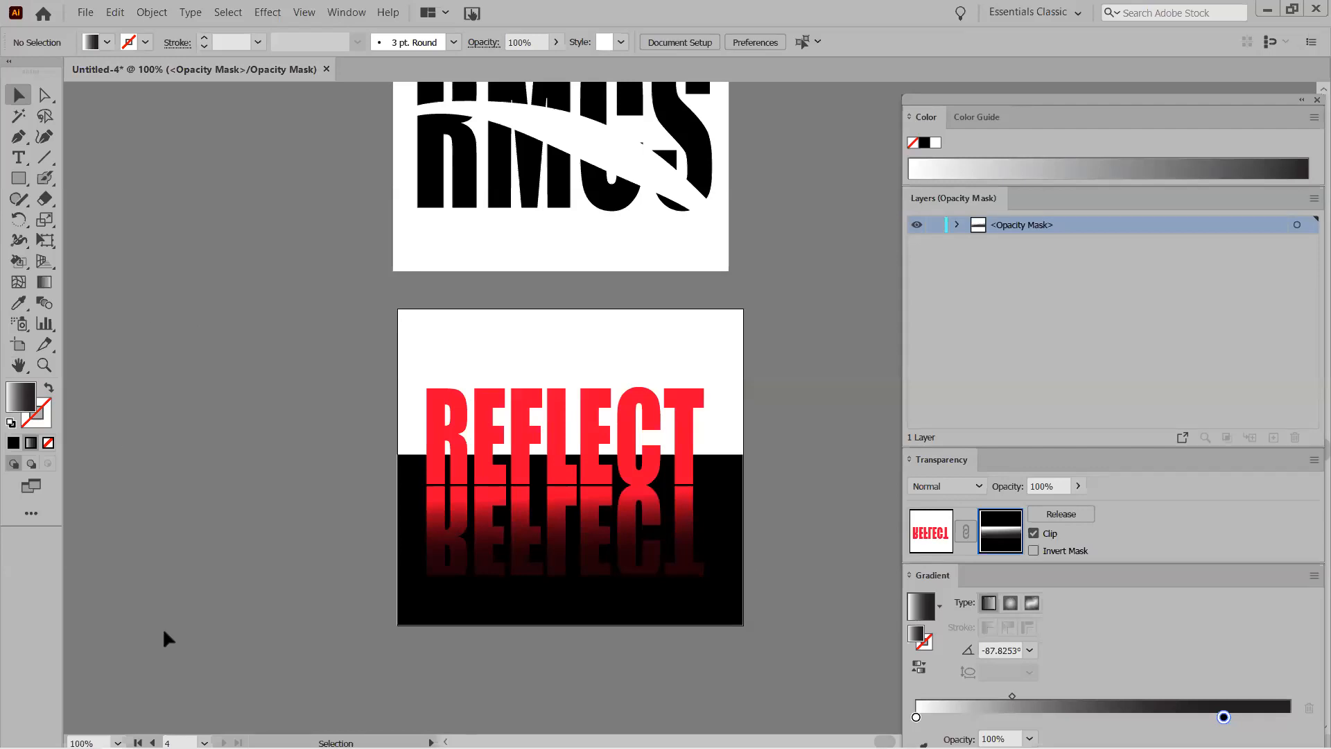
# Leave opacity mask editing and collapse Clipping Mask 6 in the Layers panel.
pyautogui.scroll(-4, 665, 607)
pyautogui.scroll(-2, 665, 614)
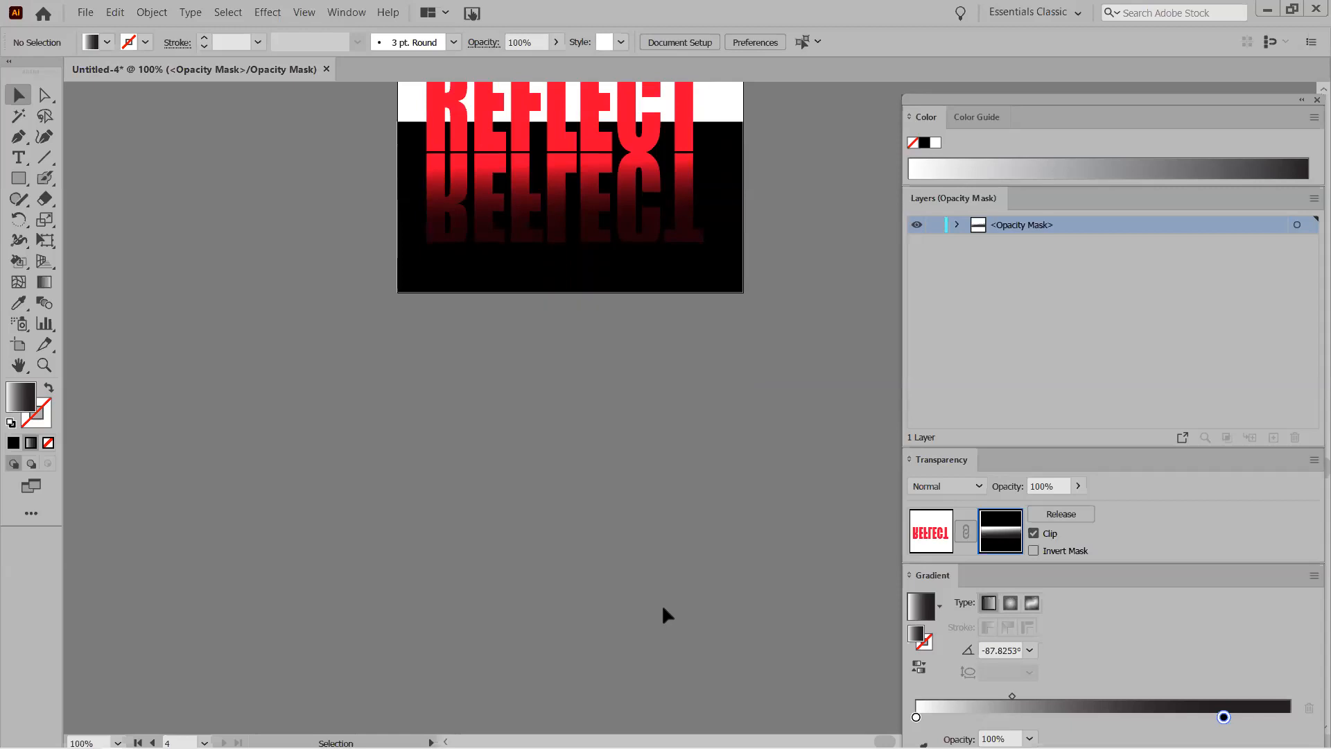
pyautogui.click(18, 178)
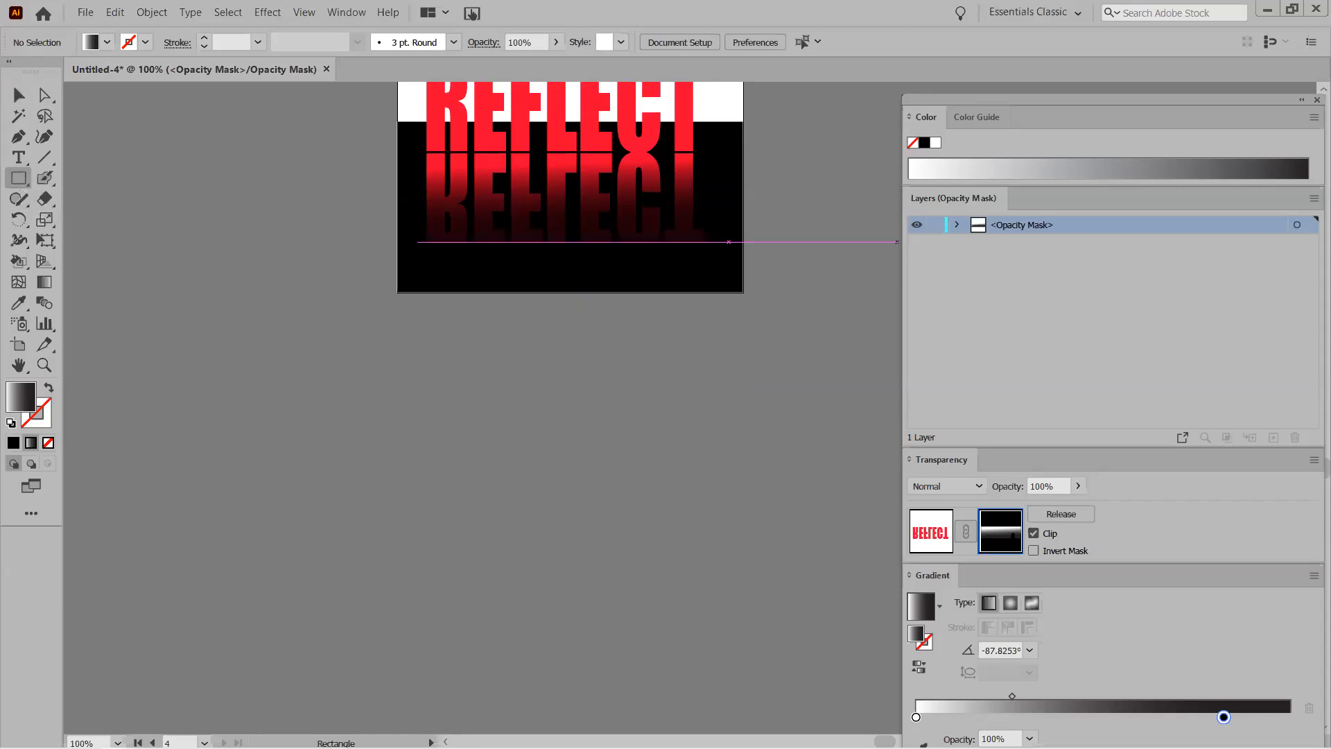
pyautogui.click(930, 542)
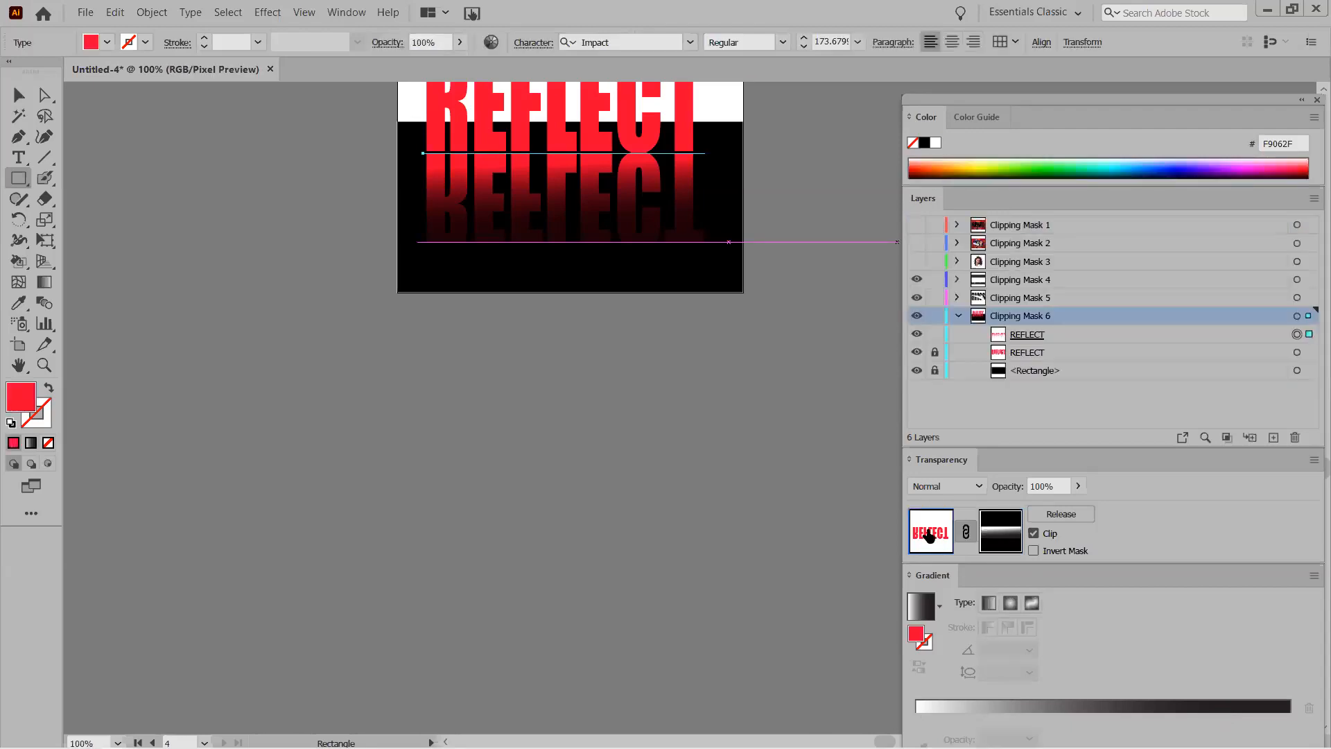
pyautogui.click(958, 316)
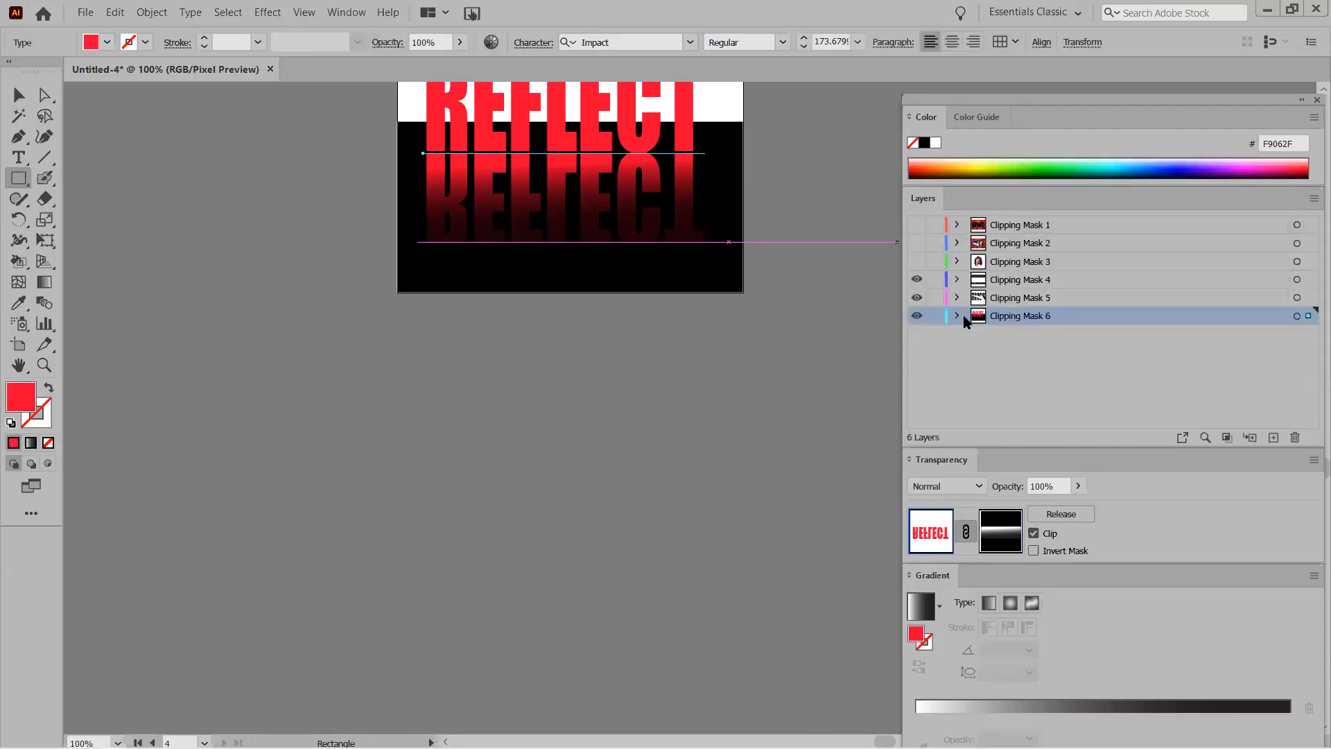
# Create a new layer below Clipping Mask 6 and name it F/X.
pyautogui.click(1273, 438)
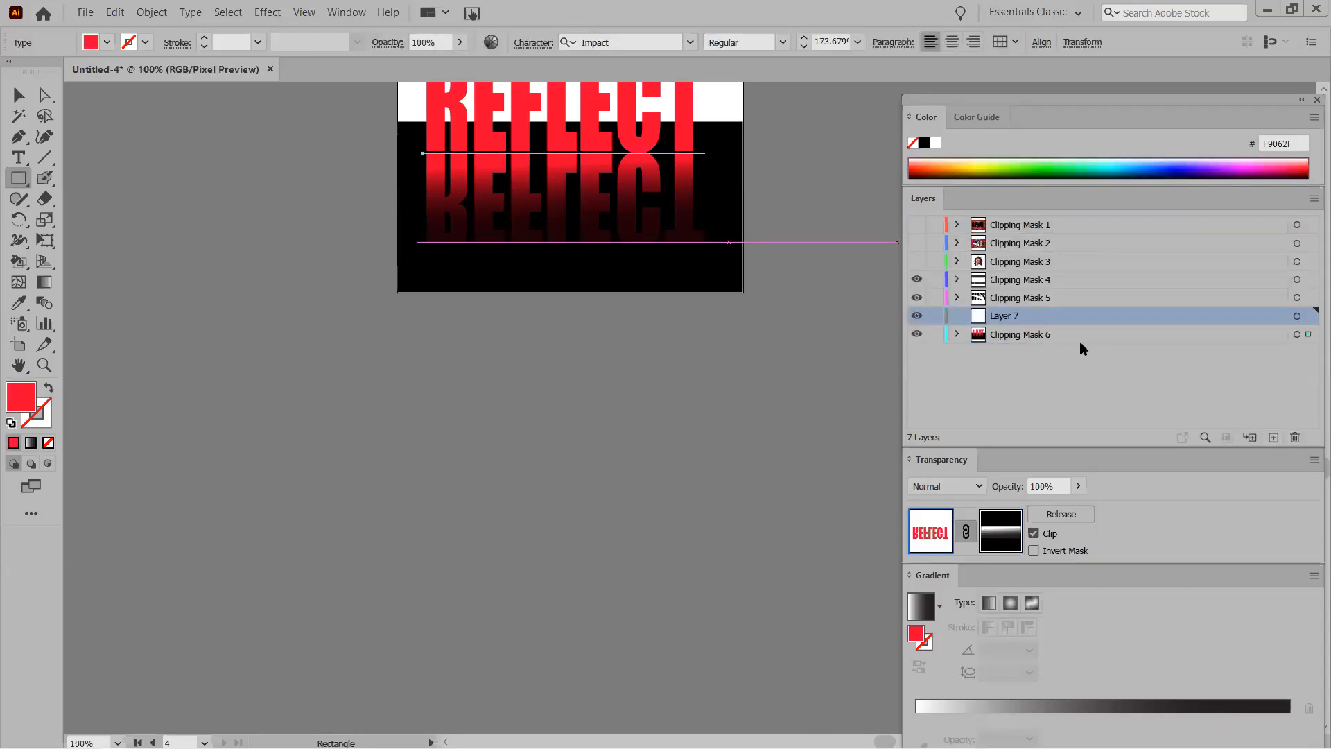
pyautogui.moveTo(1047, 323); pyautogui.dragTo(1019, 336)
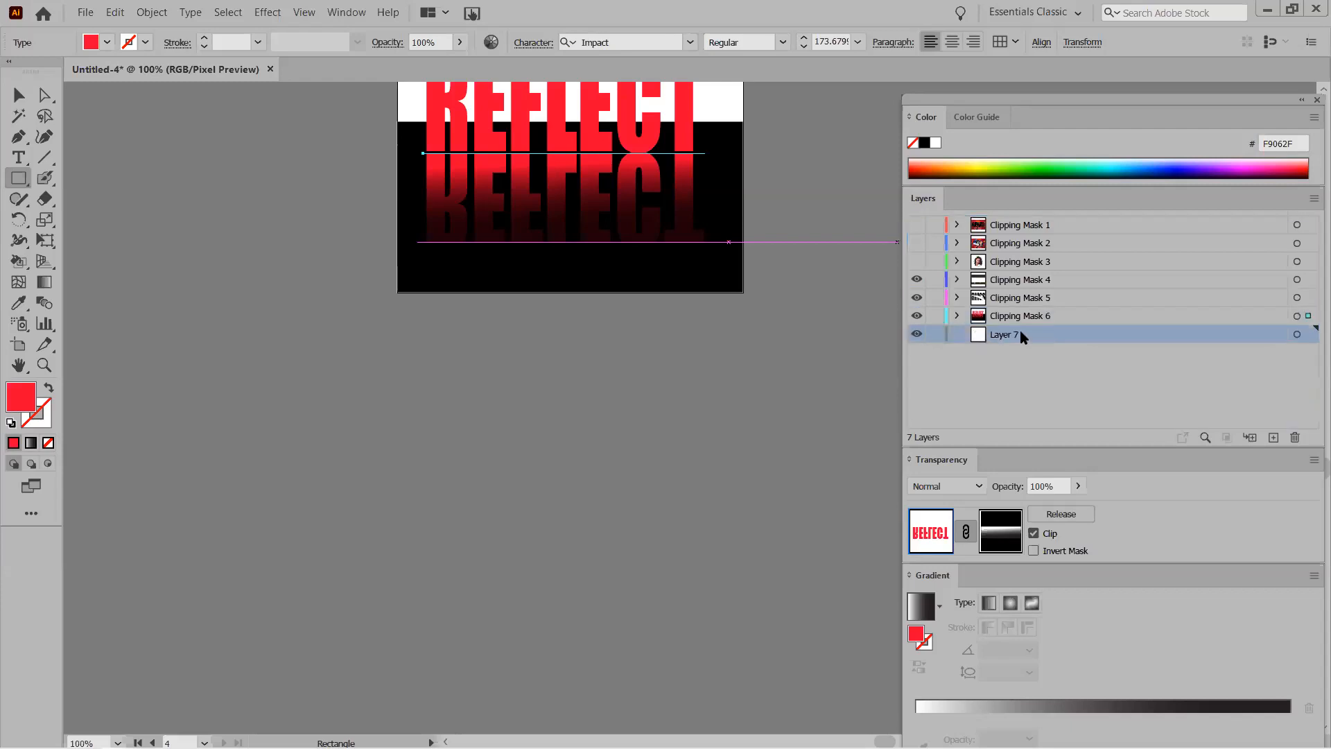
pyautogui.doubleClick(1010, 335)
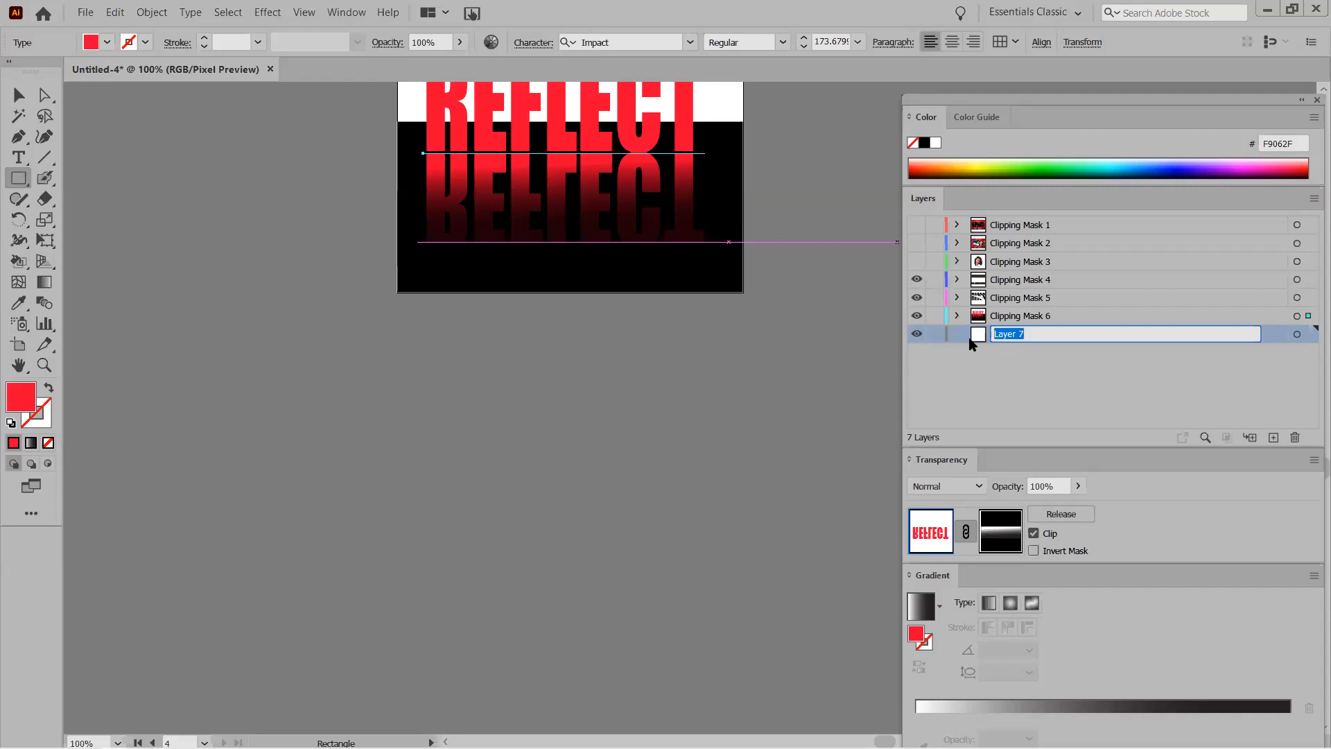
pyautogui.write('gEO')
pyautogui.write('F/X')
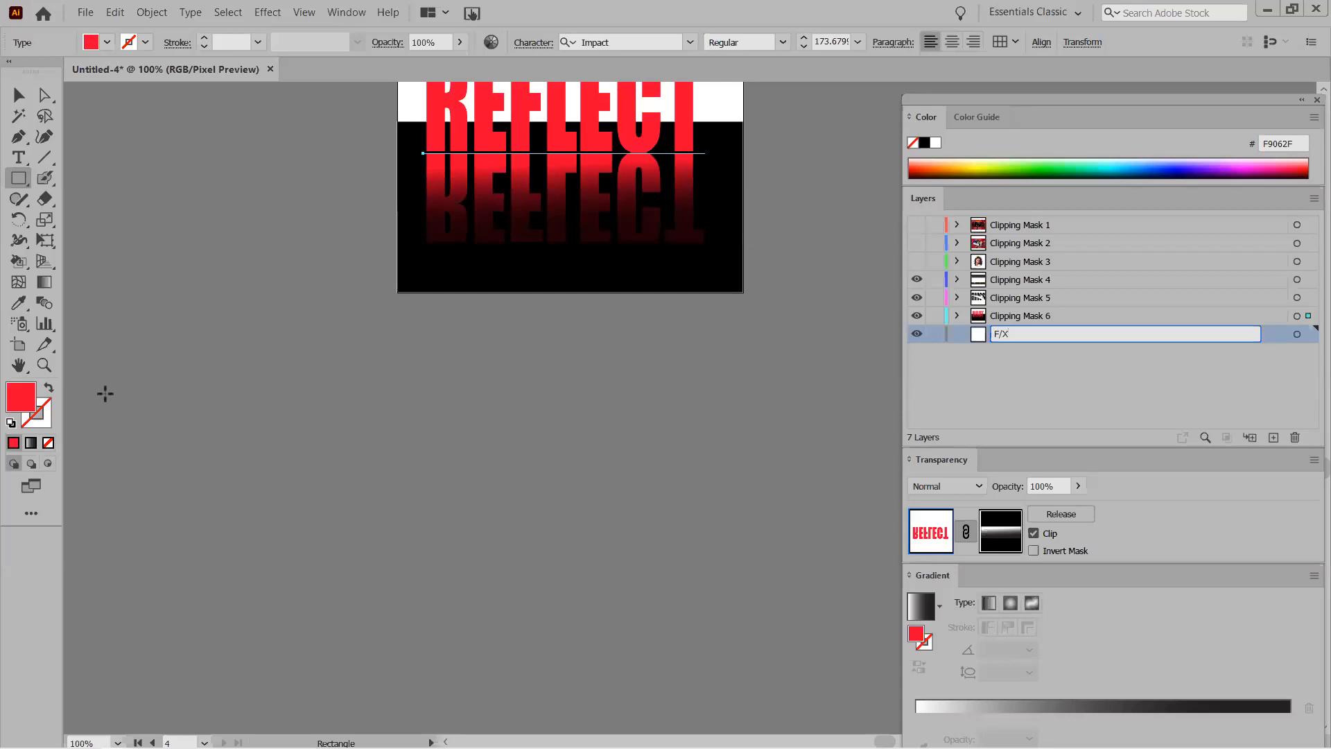
pyautogui.click(18, 344)
# Add a new artboard below the REFLECT artboard and set a default black stroke with no fill.
pyautogui.moveTo(407, 334); pyautogui.dragTo(782, 629)
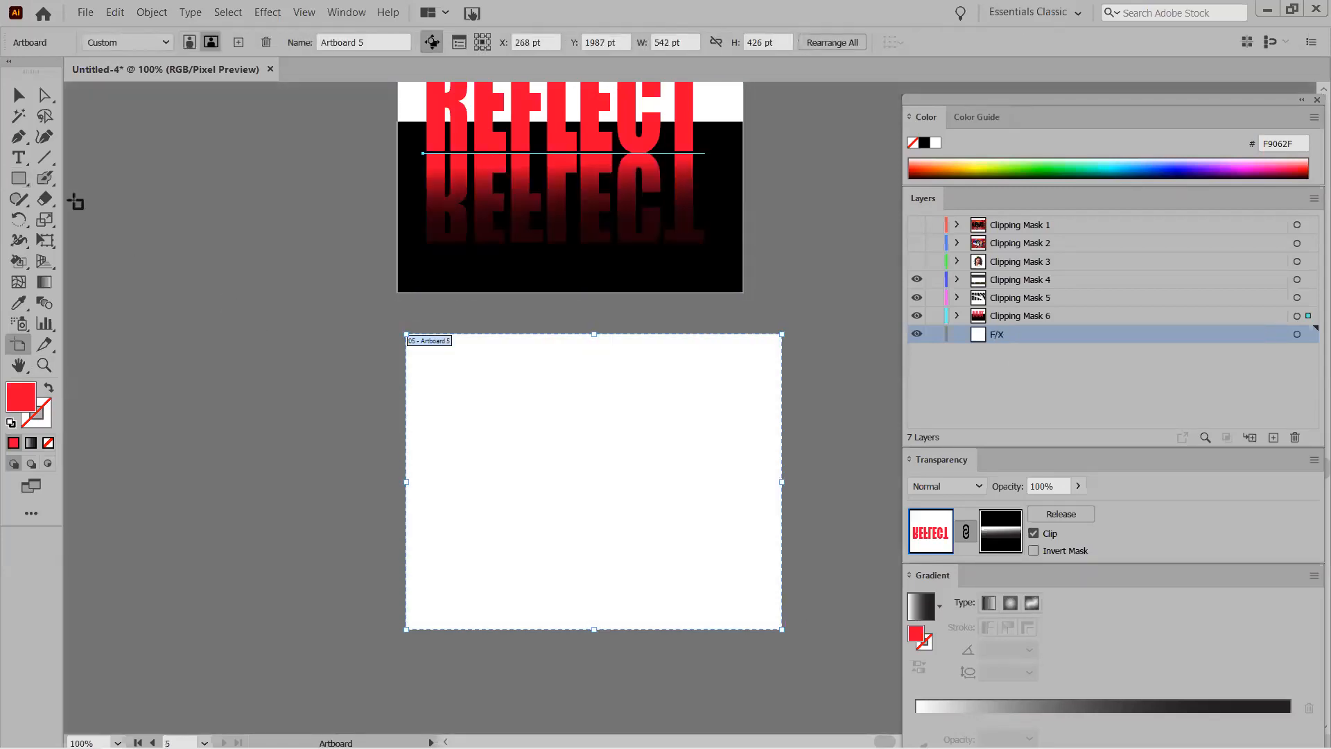
pyautogui.moveTo(18, 178); pyautogui.dragTo(126, 249)
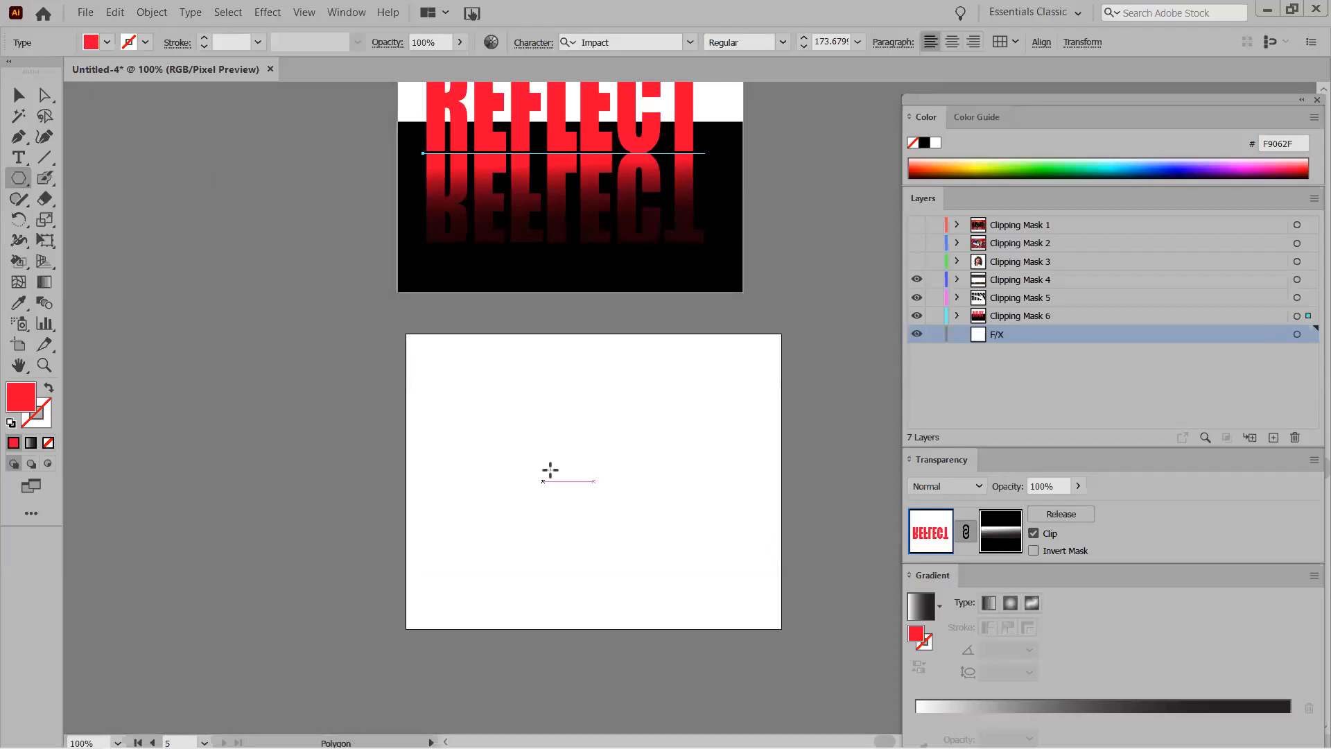
pyautogui.click(10, 422)
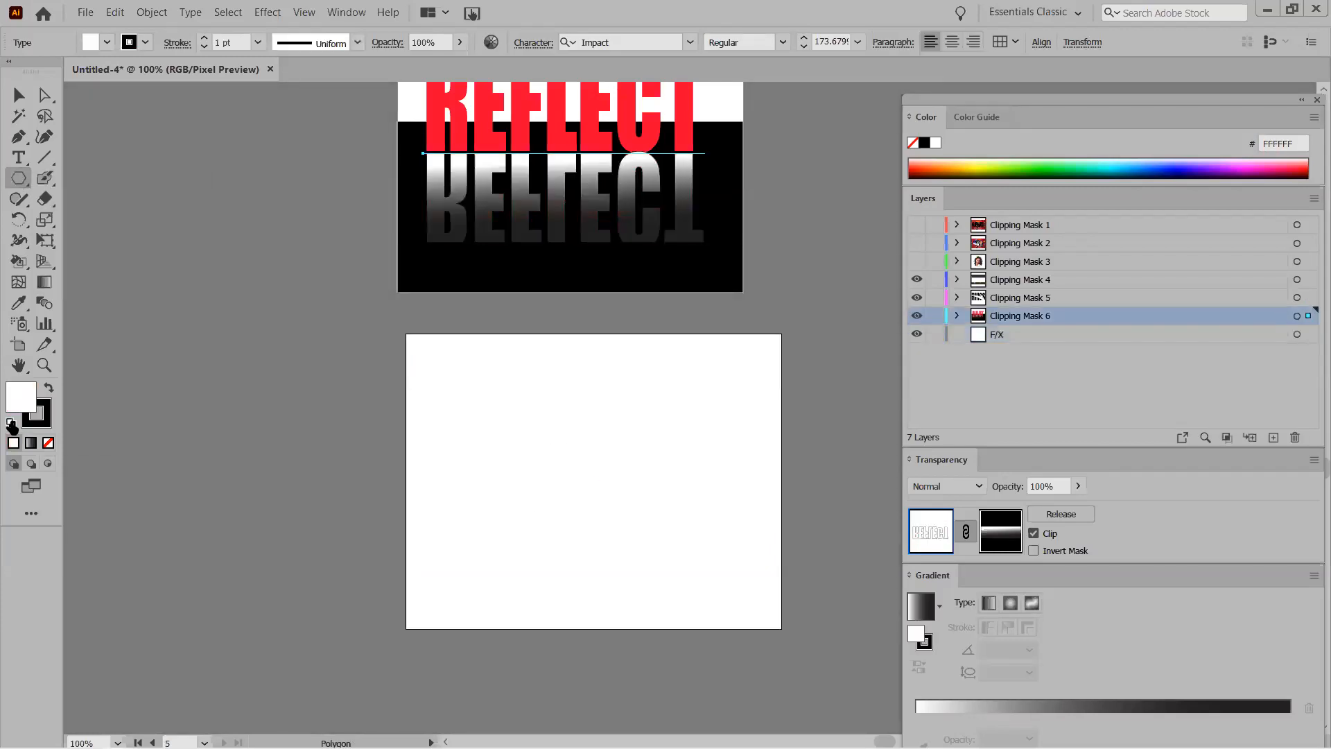
pyautogui.click(48, 387)
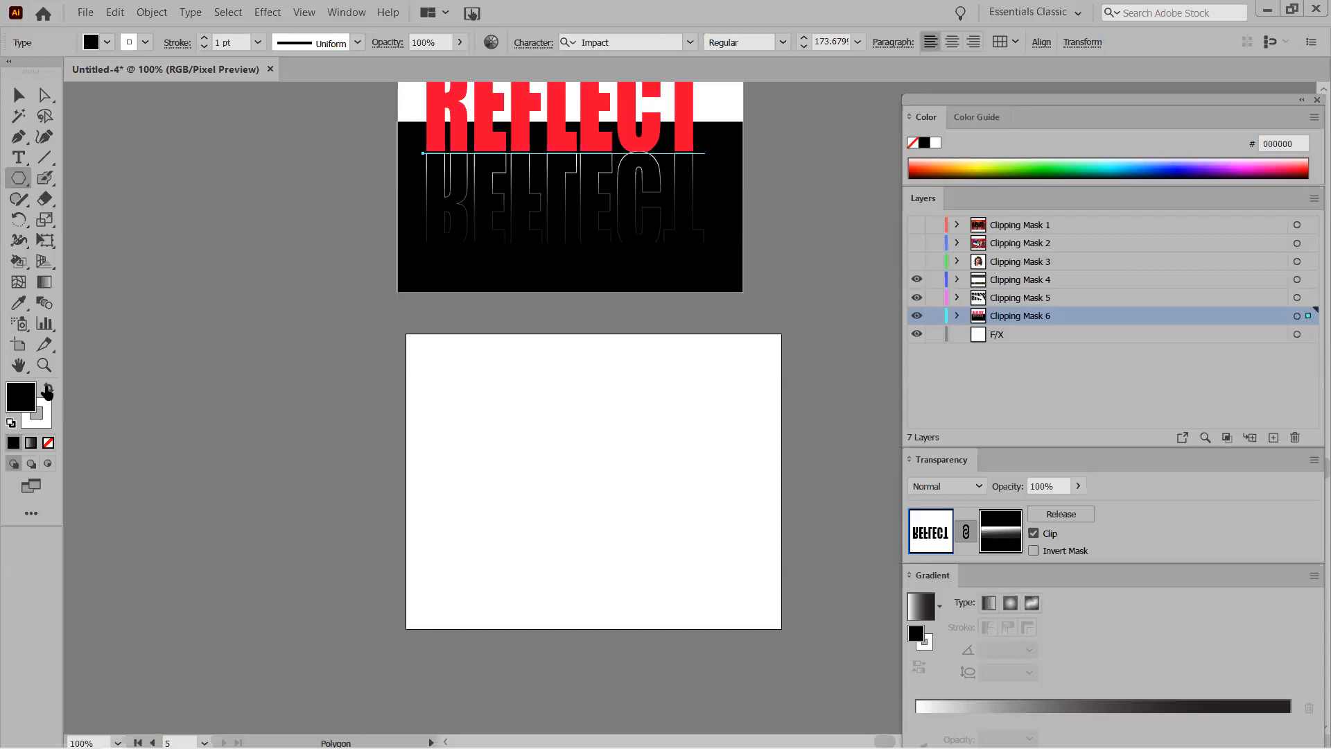
pyautogui.click(47, 390)
pyautogui.click(48, 443)
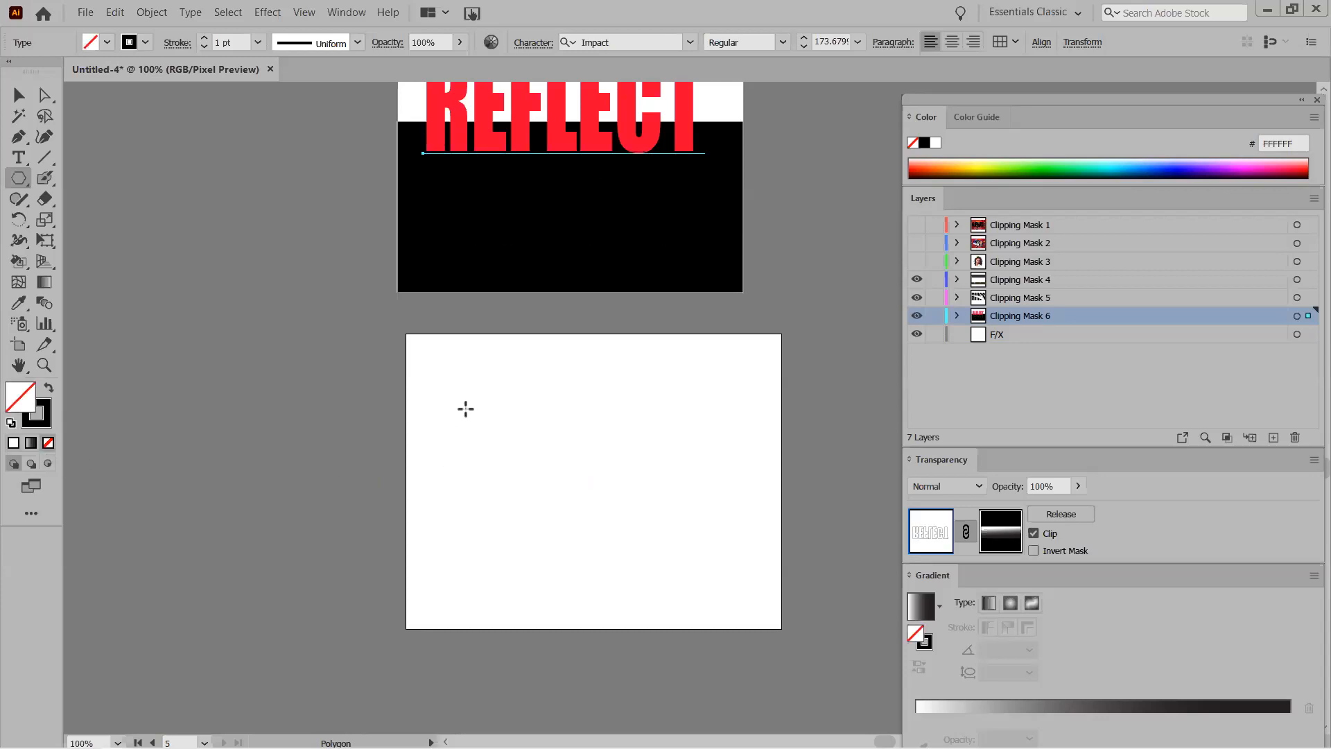
# Draw an outlined hexagon and move it to the middle of the new artboard.
pyautogui.moveTo(559, 445); pyautogui.dragTo(576, 498)
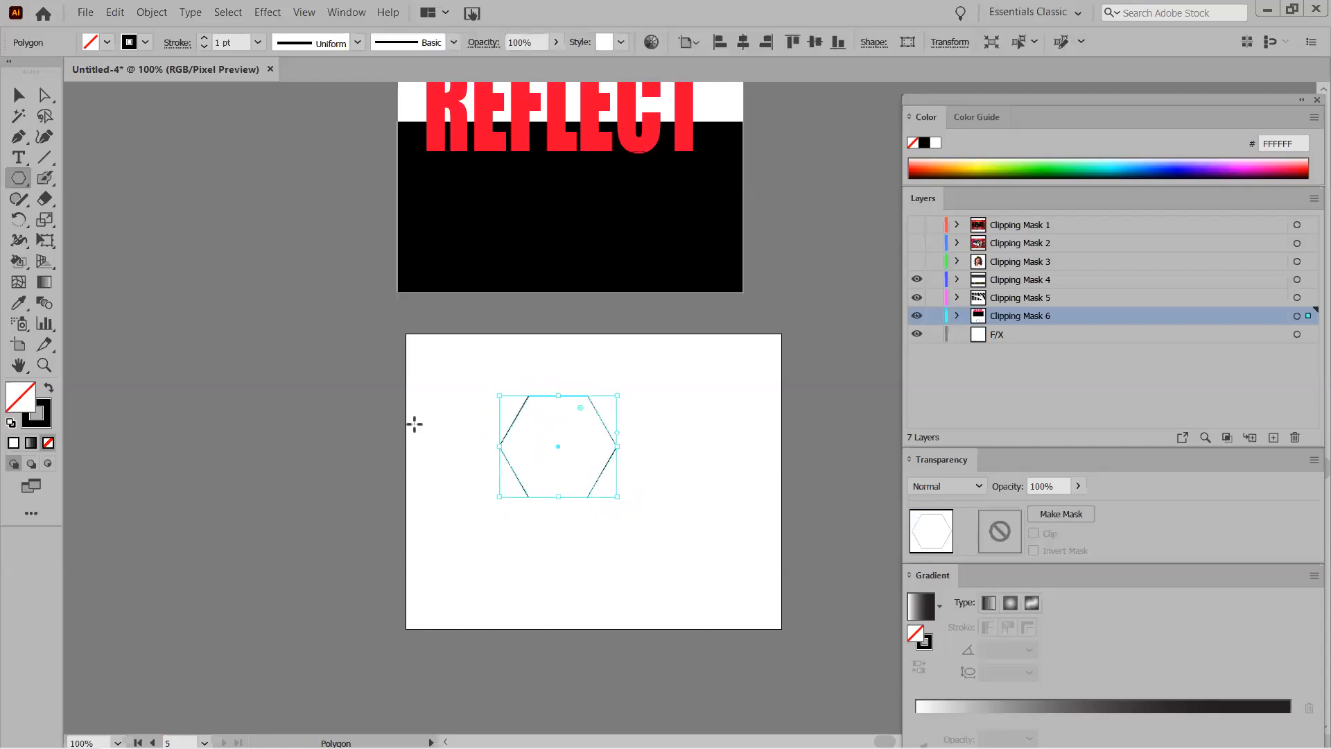
pyautogui.click(19, 94)
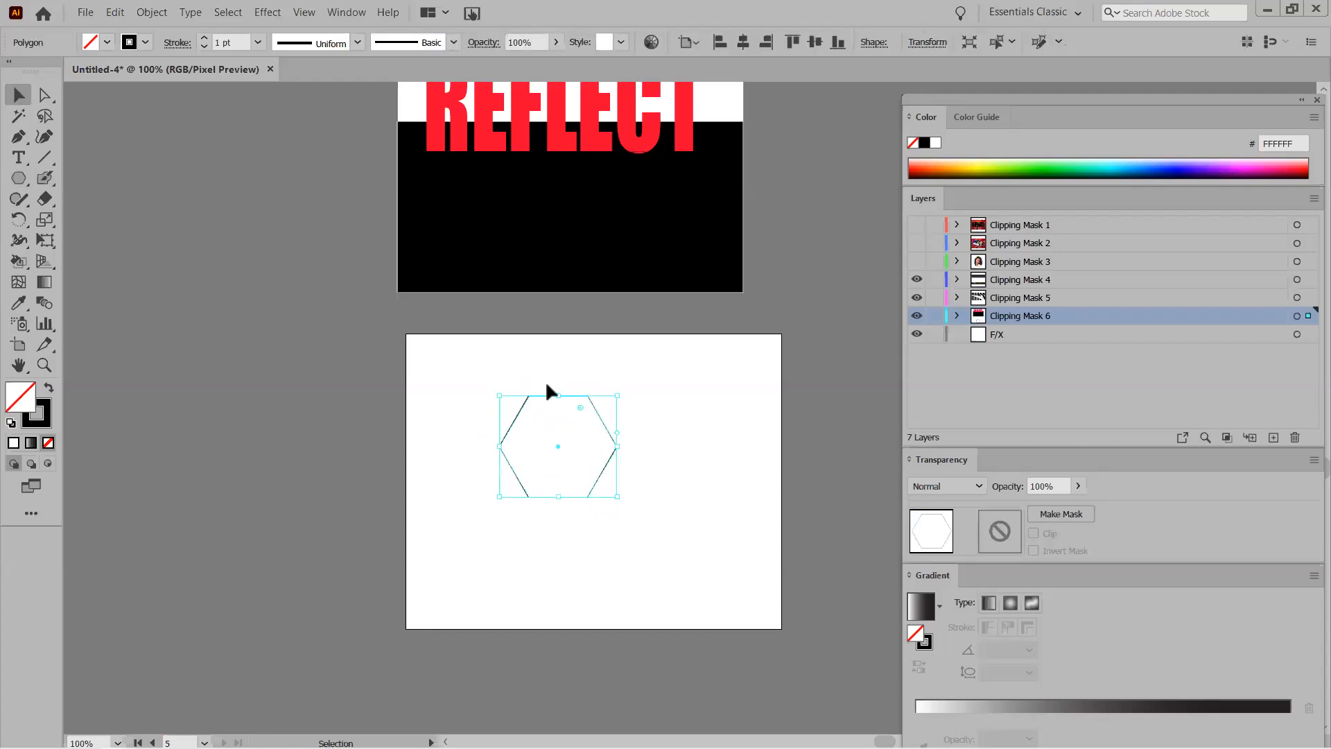
pyautogui.moveTo(545, 390); pyautogui.dragTo(573, 420)
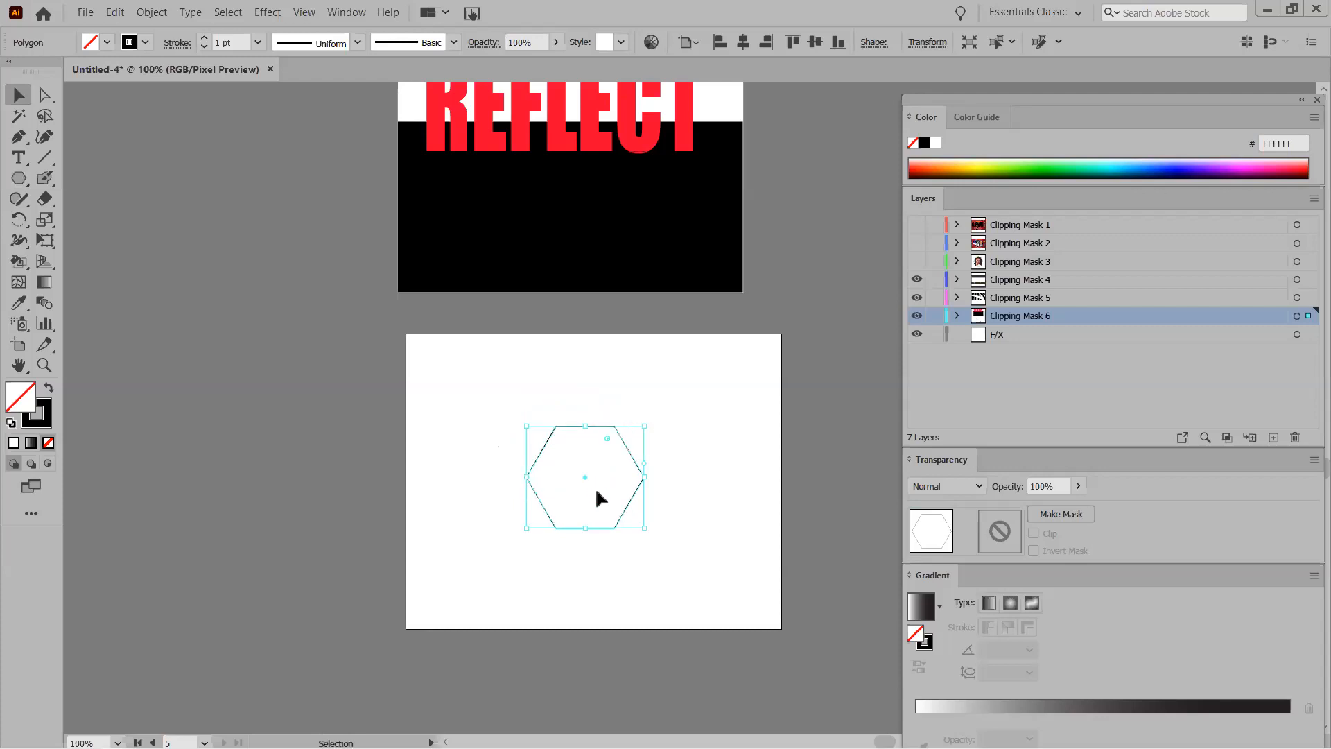
pyautogui.click(448, 479)
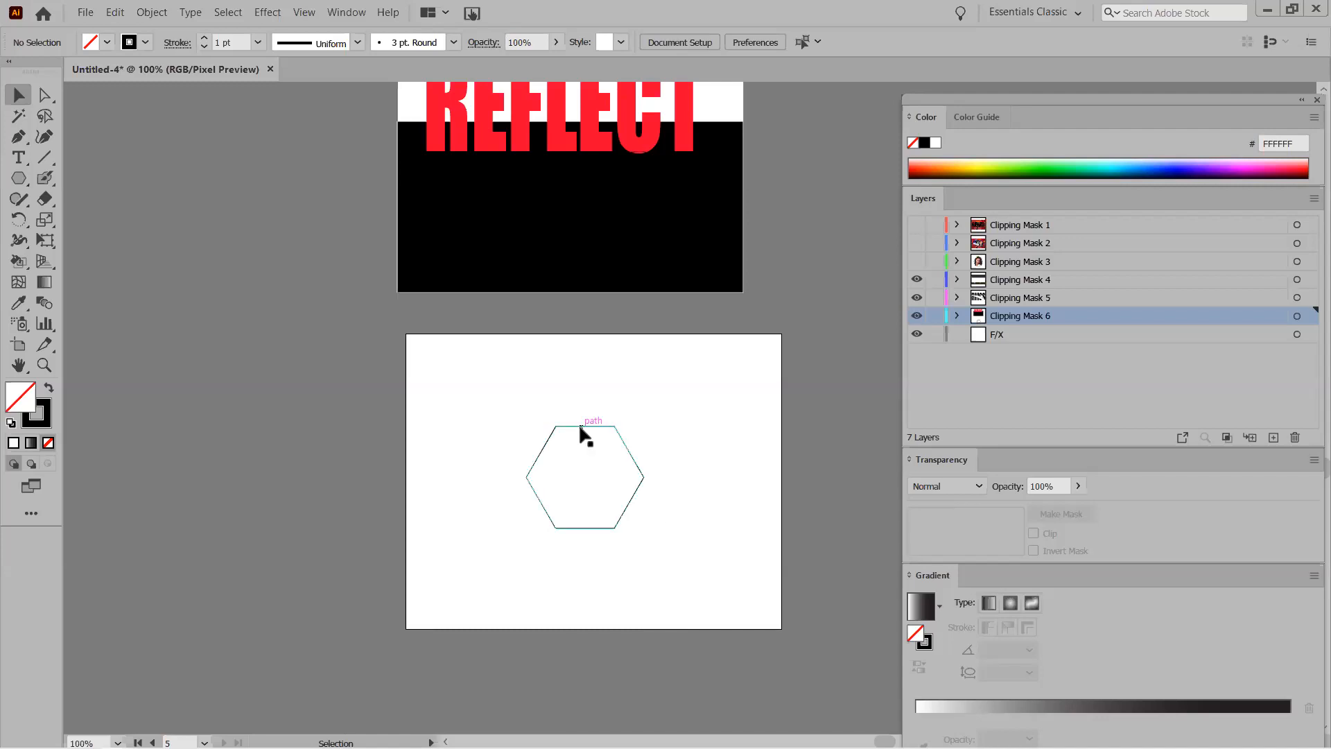
pyautogui.click(266, 13)
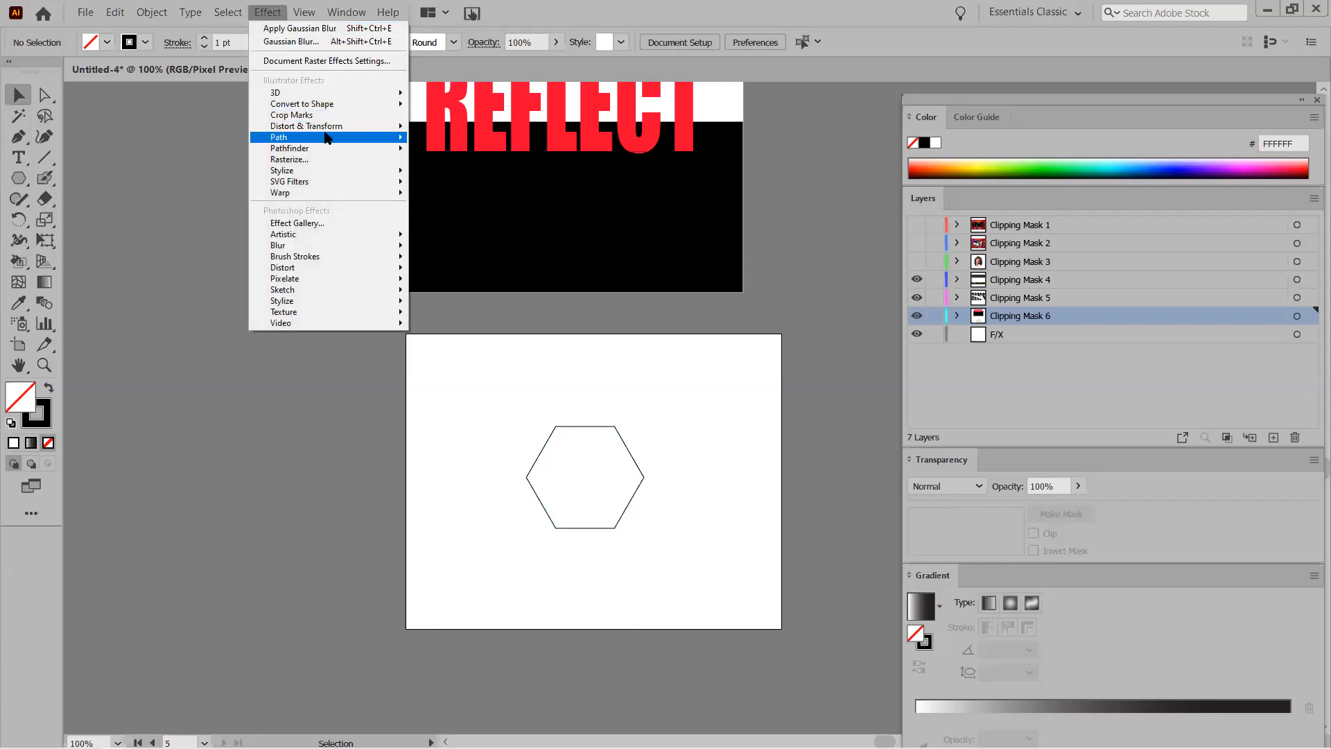
pyautogui.moveTo(330, 171)
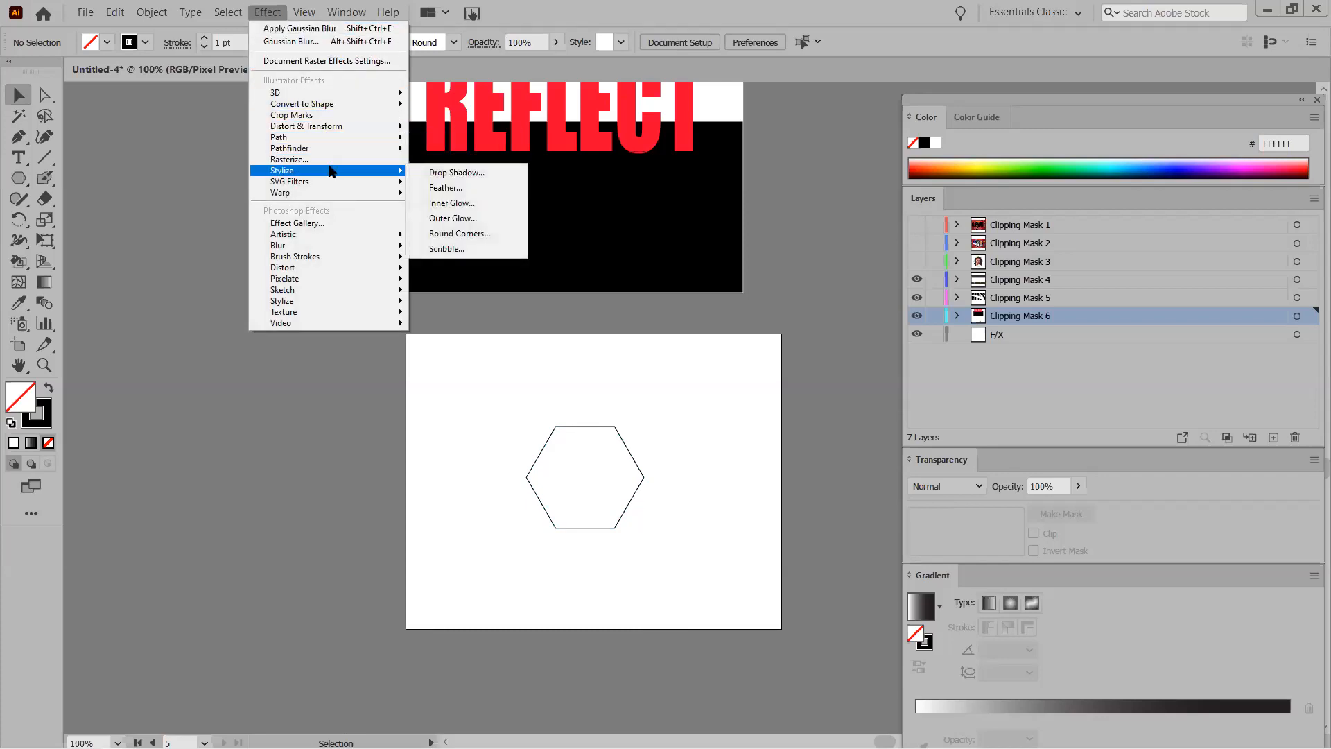
pyautogui.moveTo(335, 127)
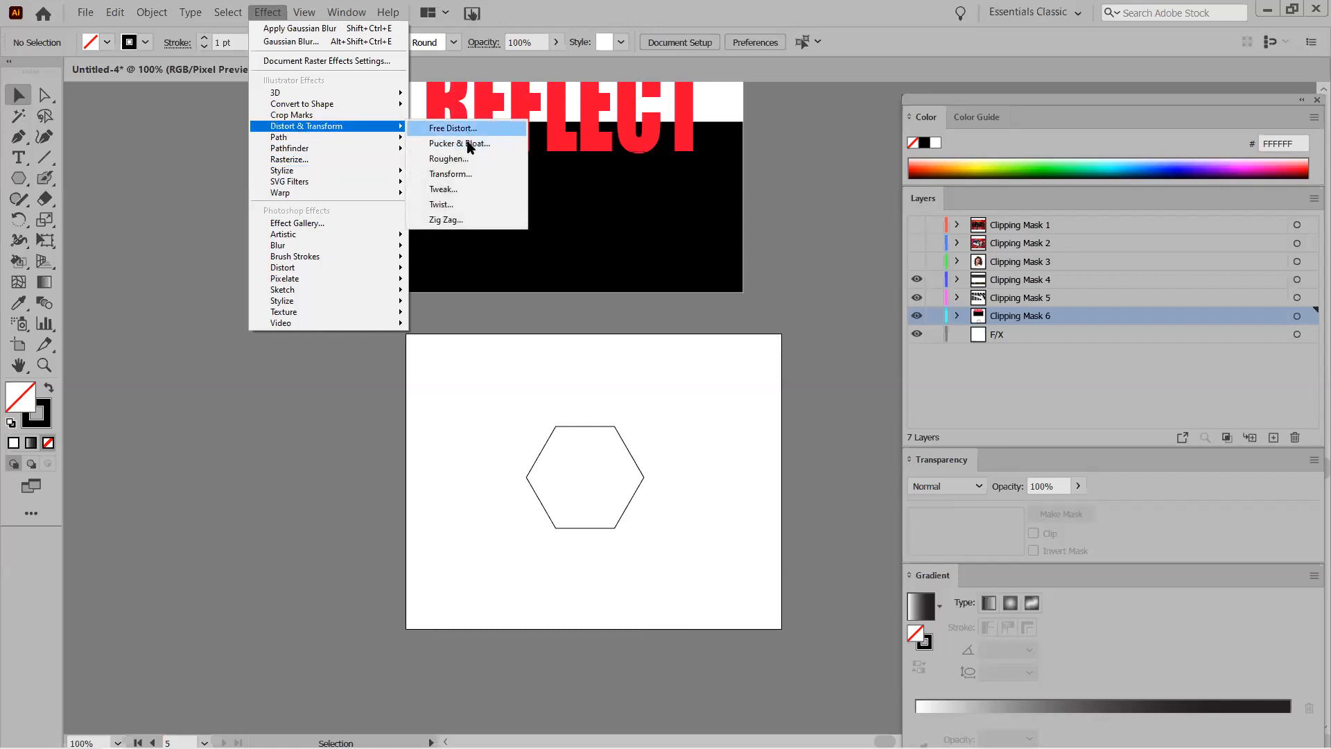
pyautogui.click(450, 174)
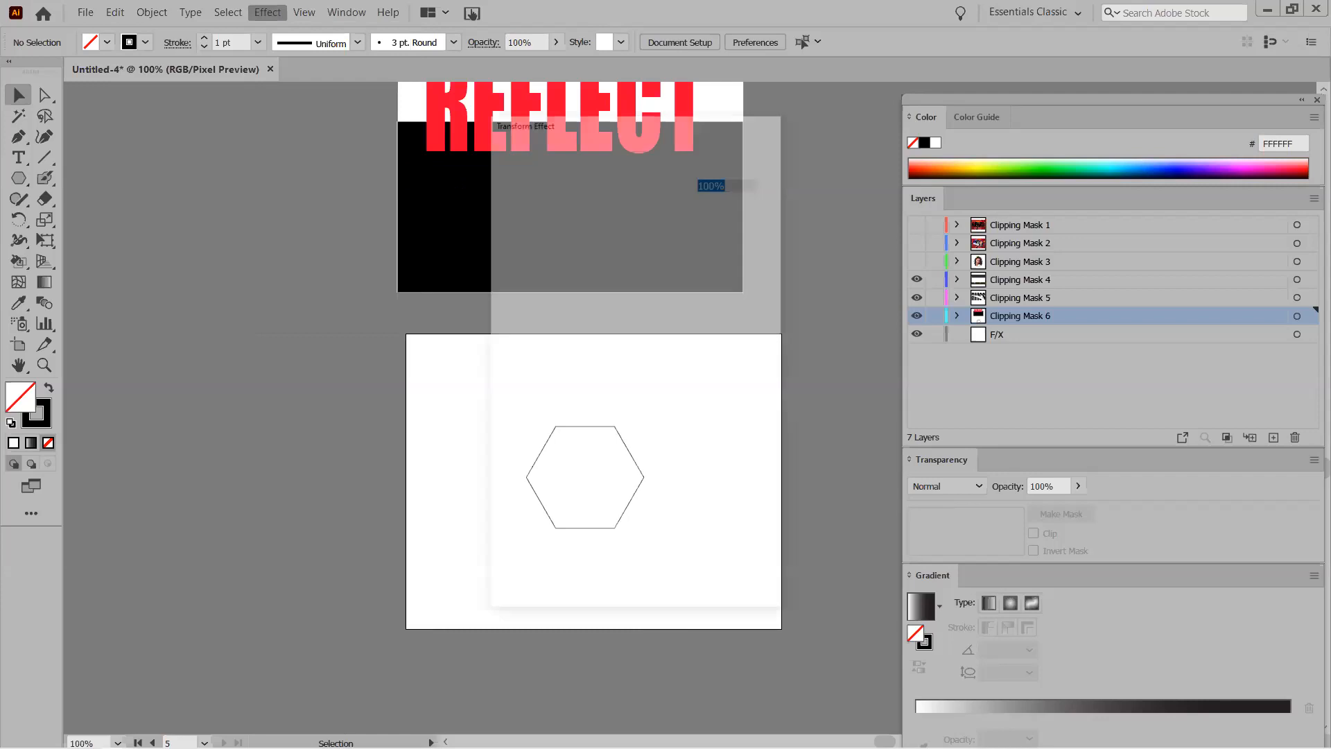
pyautogui.moveTo(614, 126); pyautogui.dragTo(978, 171)
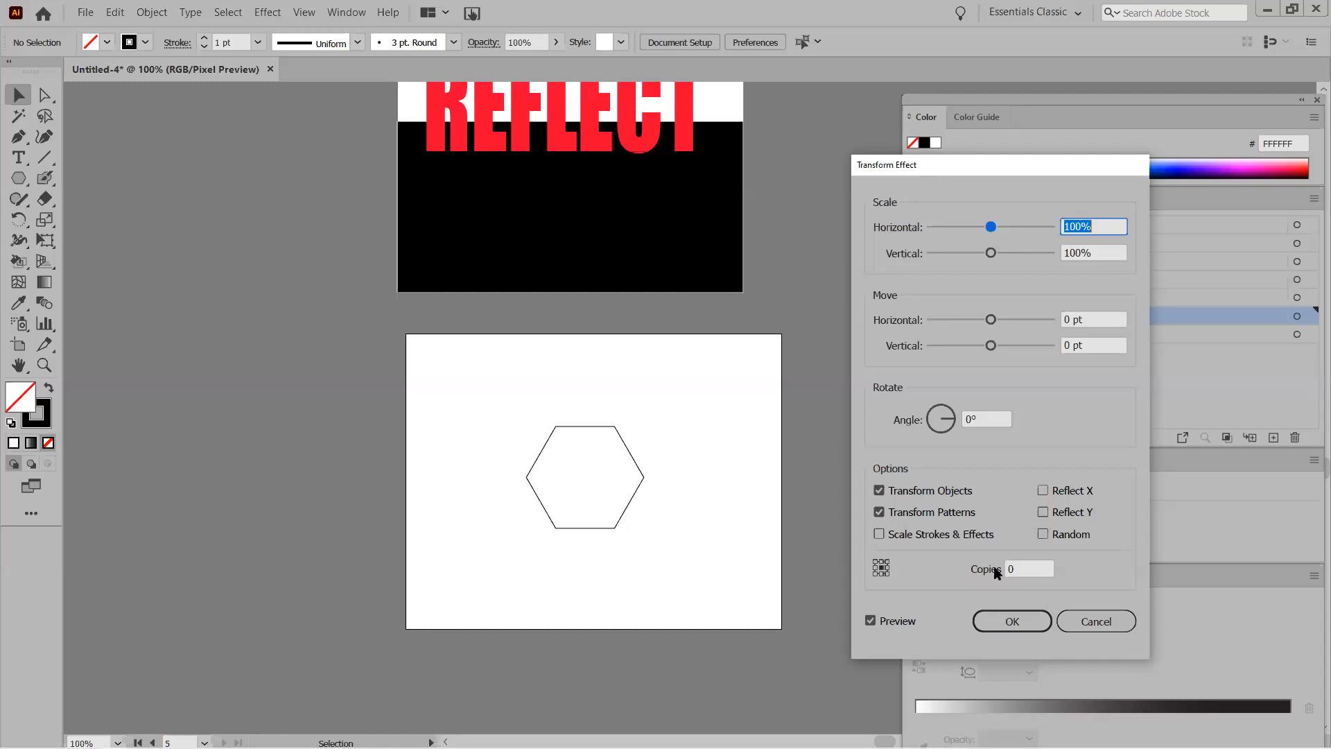
pyautogui.click(1018, 563)
pyautogui.write('30')
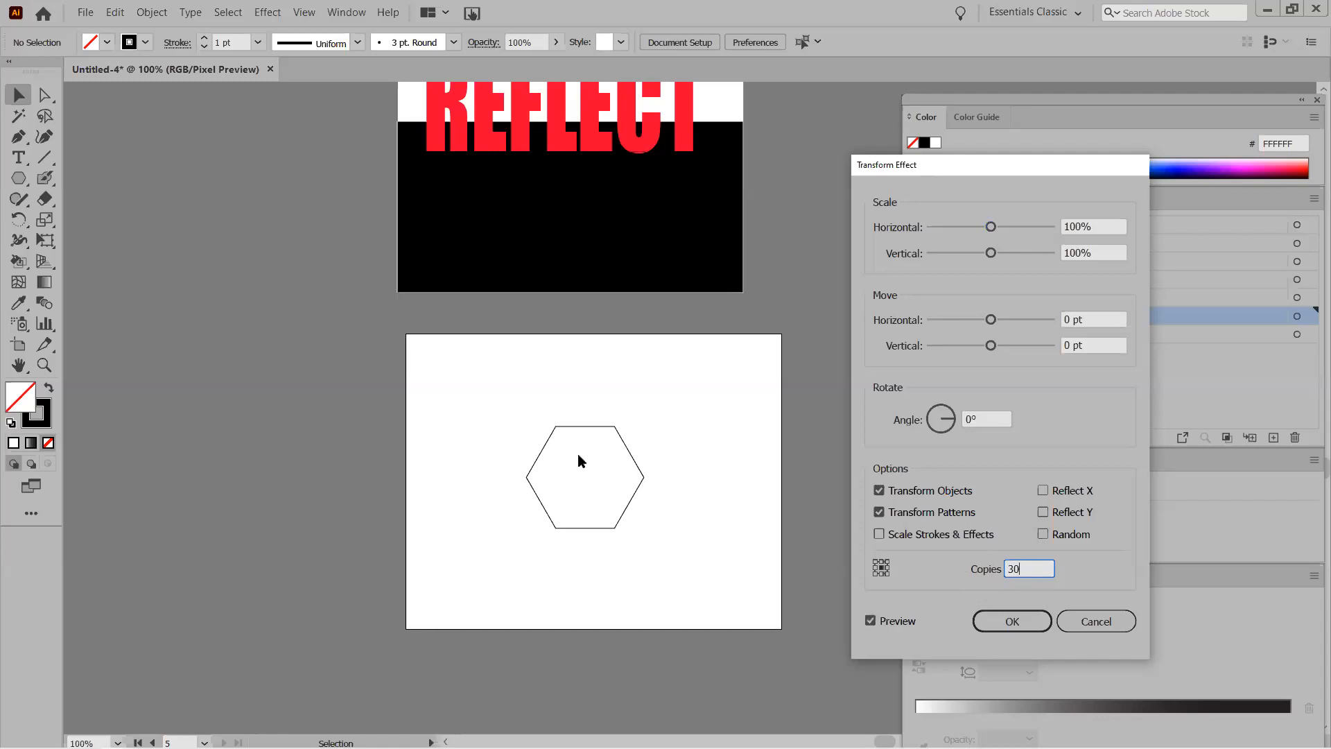
pyautogui.click(1076, 227)
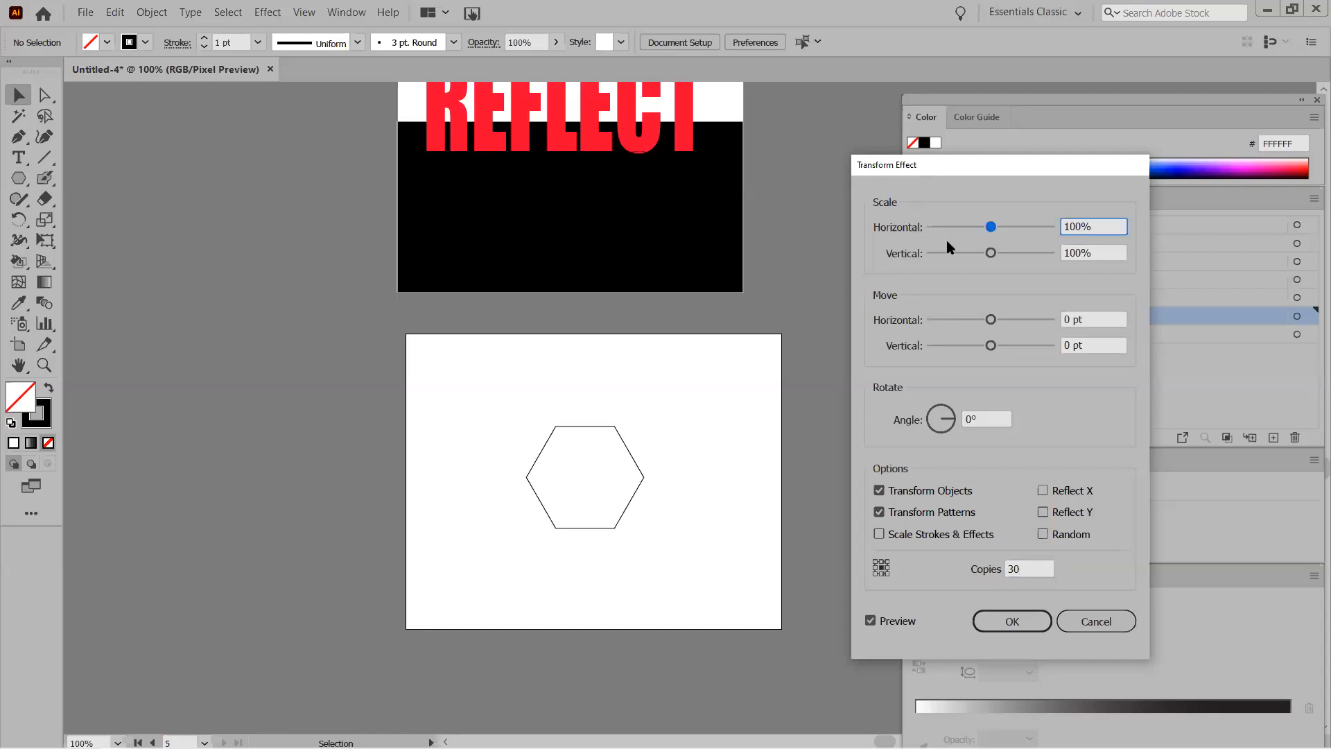
pyautogui.moveTo(1080, 226); pyautogui.dragTo(1051, 230)
pyautogui.write('95')
pyautogui.moveTo(1079, 252); pyautogui.dragTo(1054, 257)
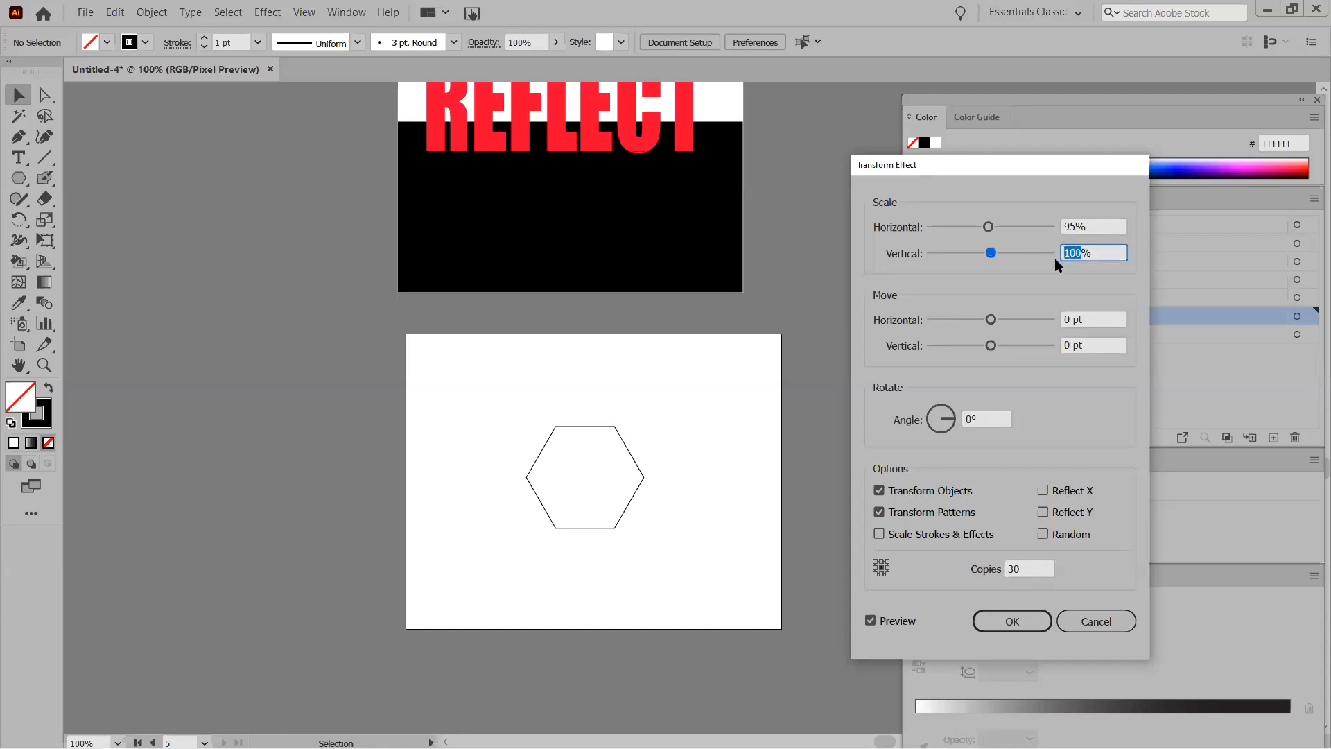
pyautogui.write('95')
pyautogui.click(1078, 227)
pyautogui.click(1026, 624)
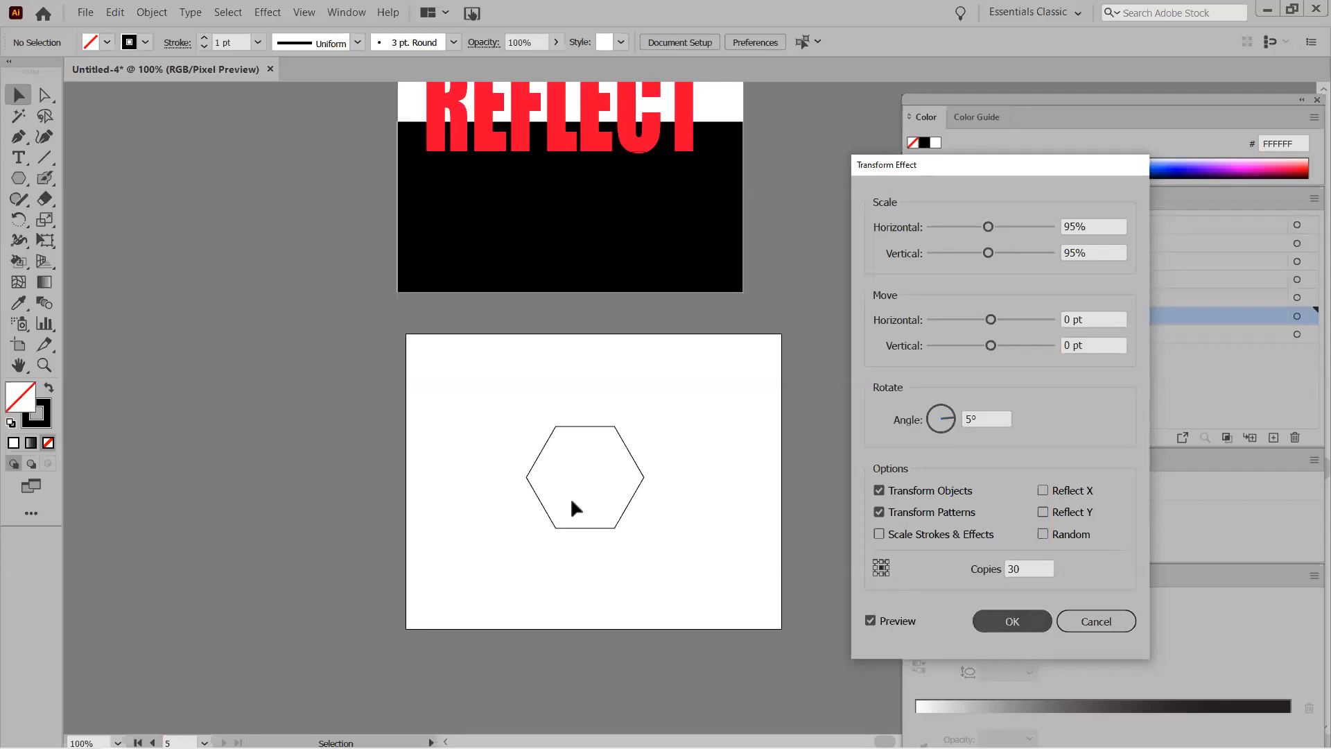
pyautogui.click(536, 497)
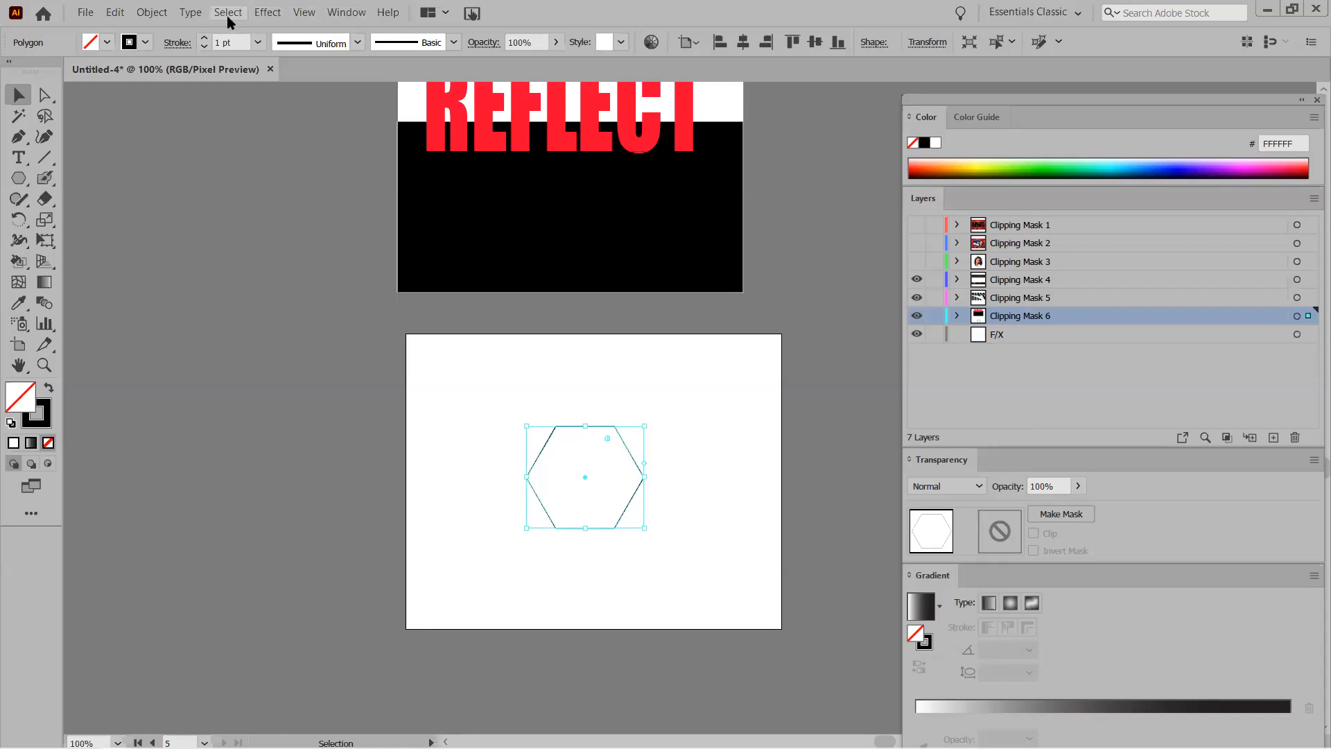
# Apply a Transform effect with 30 copies, 95% horizontal and vertical scale, and 5° rotation.
pyautogui.click(276, 14)
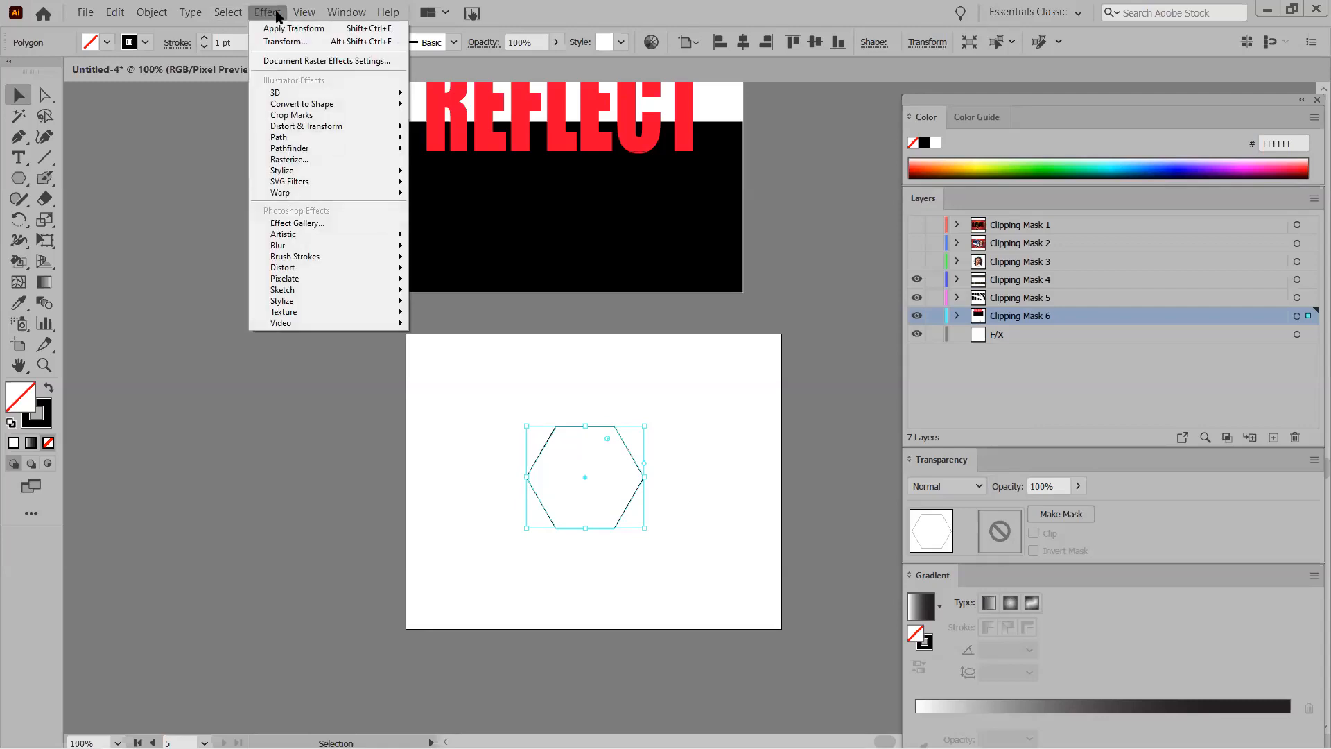
pyautogui.moveTo(296, 105)
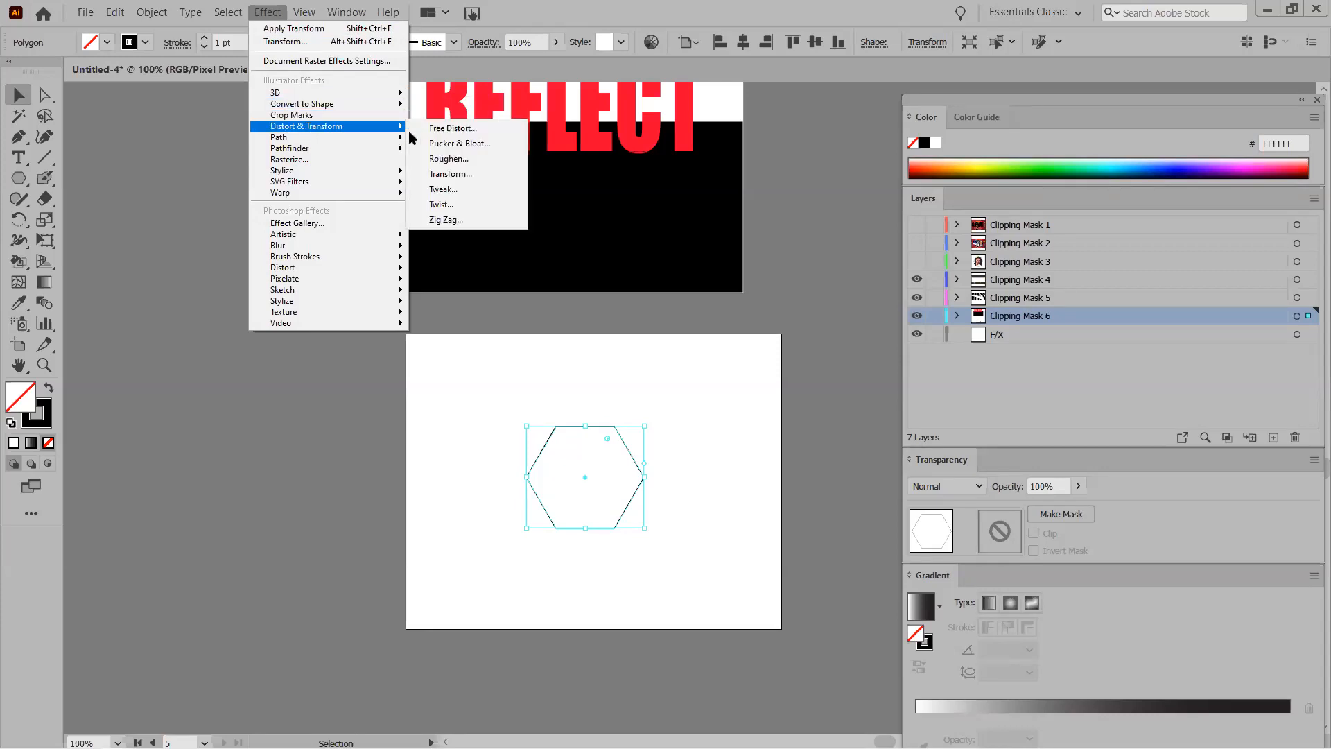
pyautogui.click(451, 173)
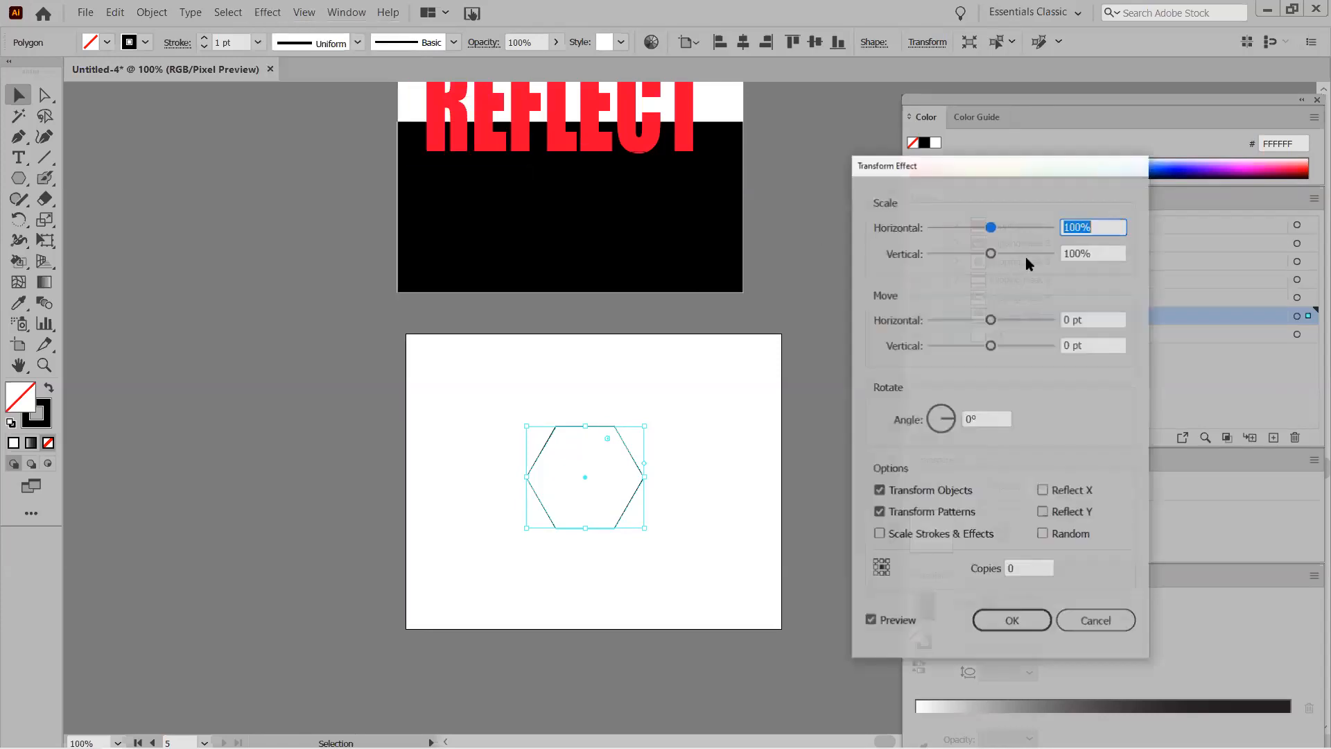
pyautogui.doubleClick(1010, 569)
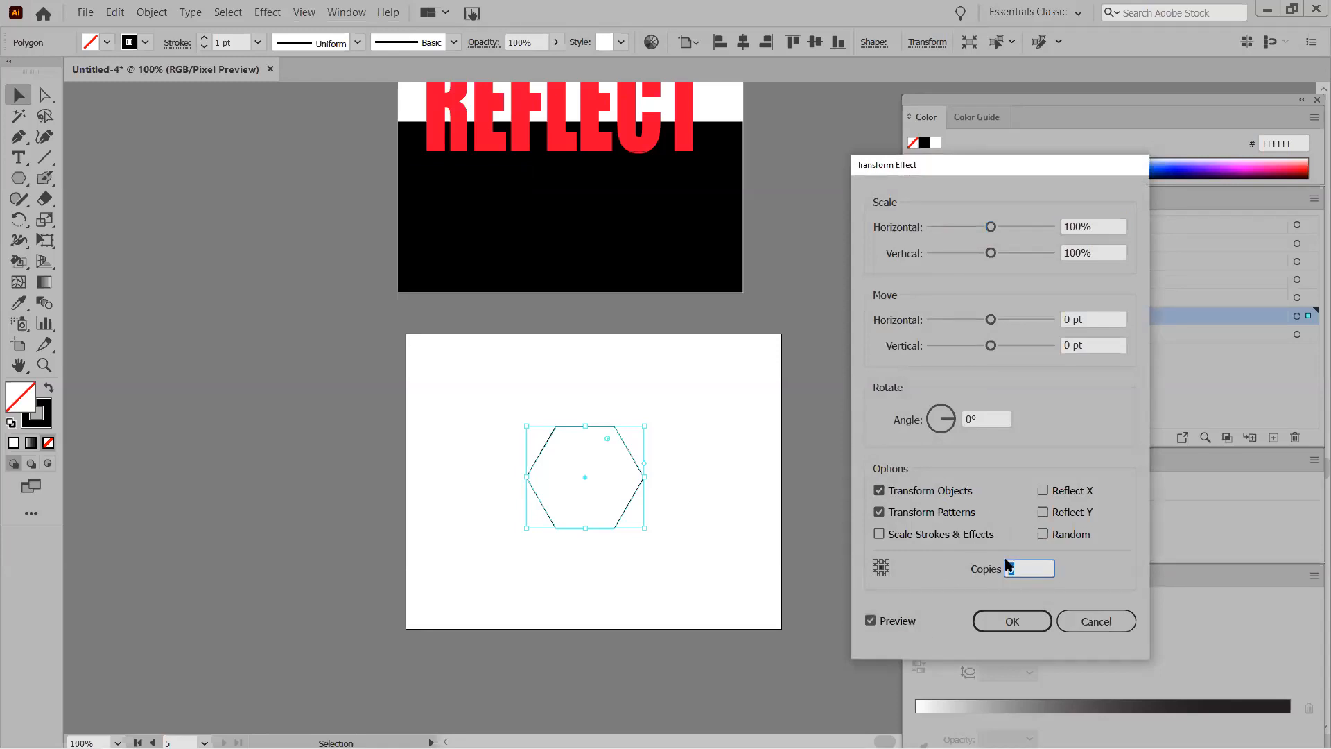
pyautogui.write('30')
pyautogui.click(1069, 226)
pyautogui.doubleClick(1070, 226)
pyautogui.write('95')
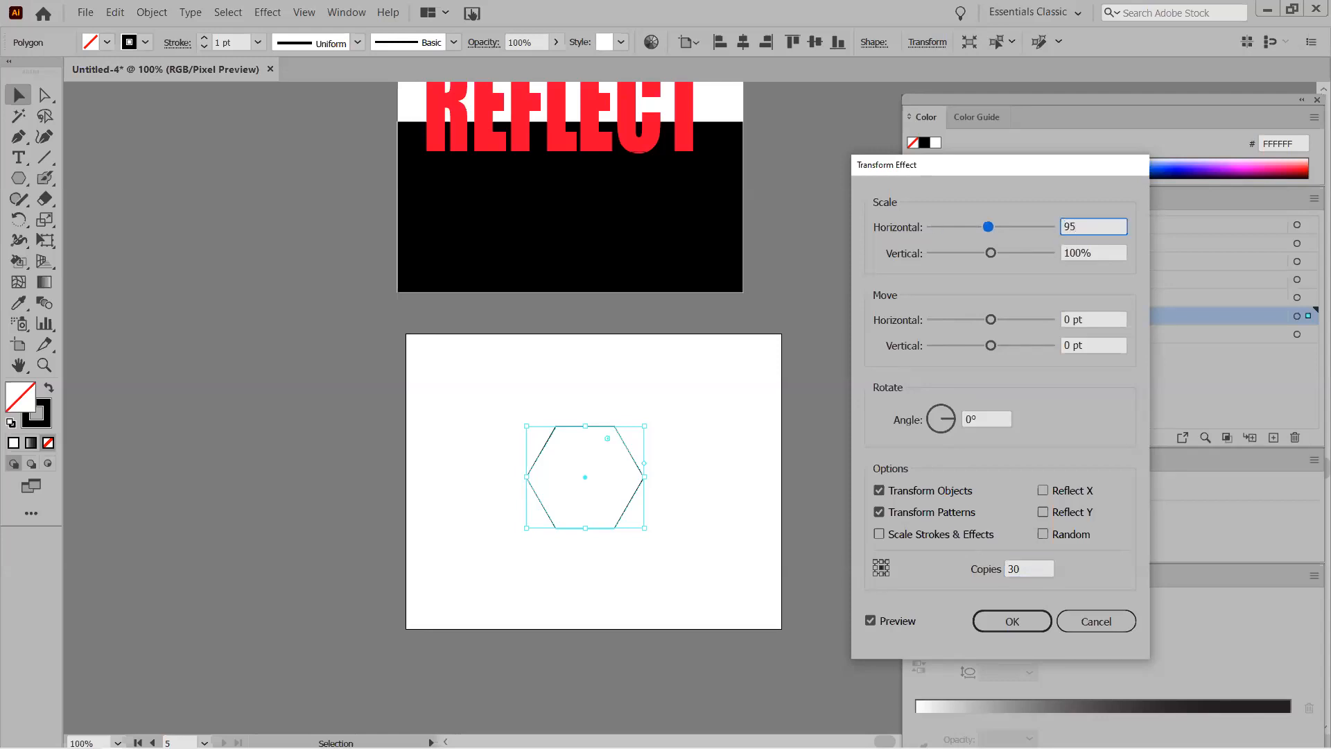
pyautogui.doubleClick(1068, 254)
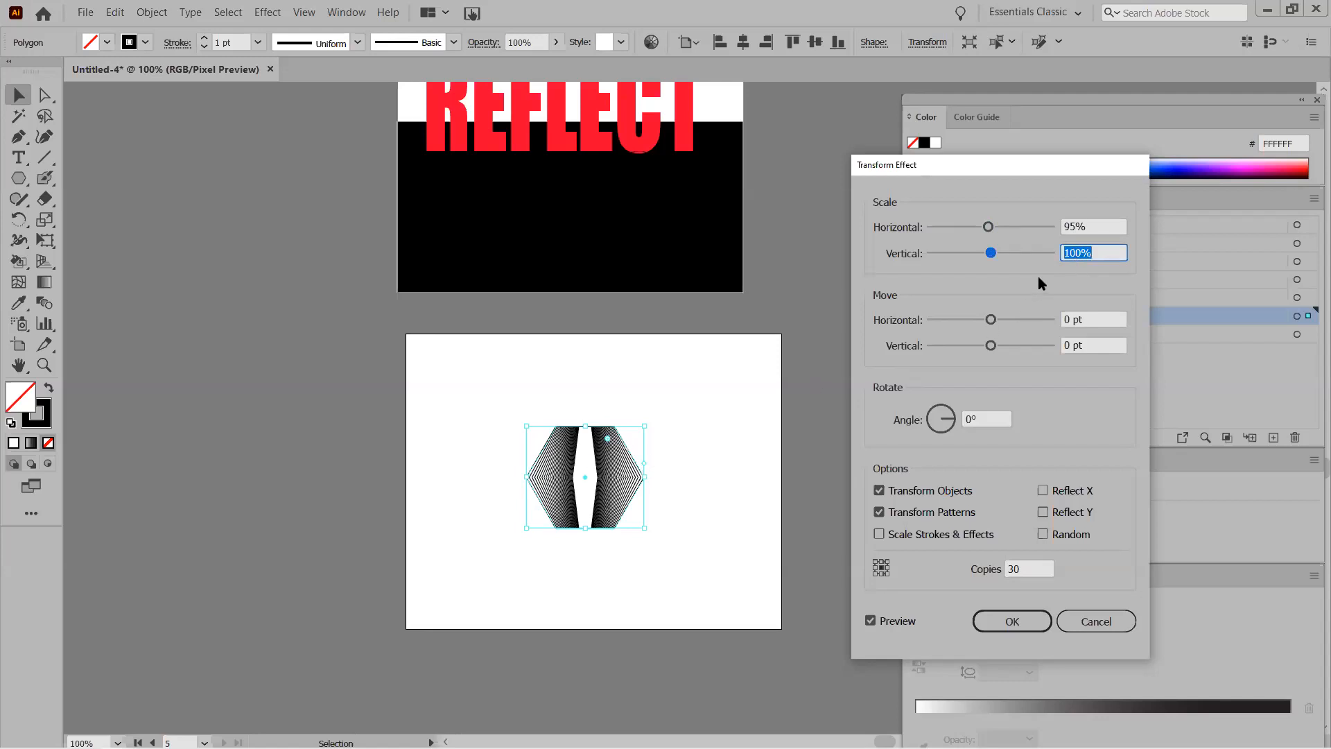
pyautogui.write('95')
pyautogui.click(1089, 319)
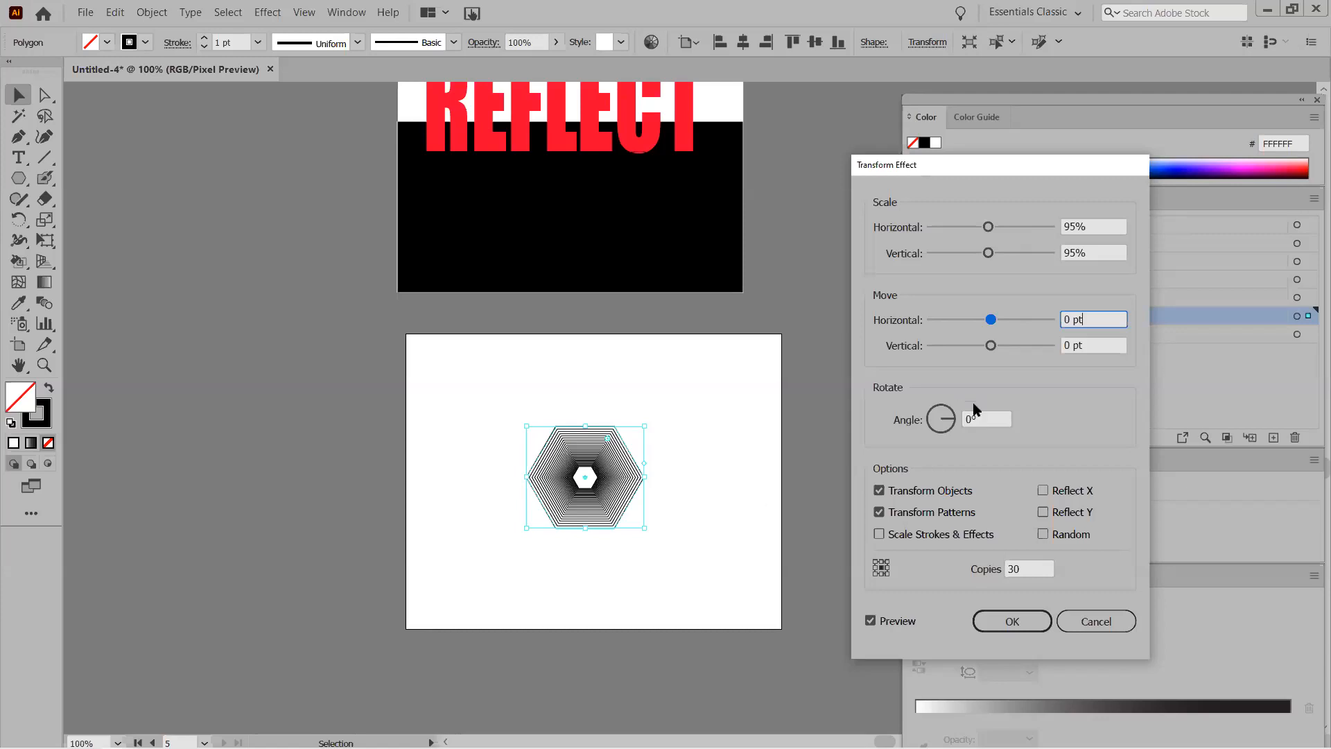
pyautogui.click(968, 419)
pyautogui.click(971, 436)
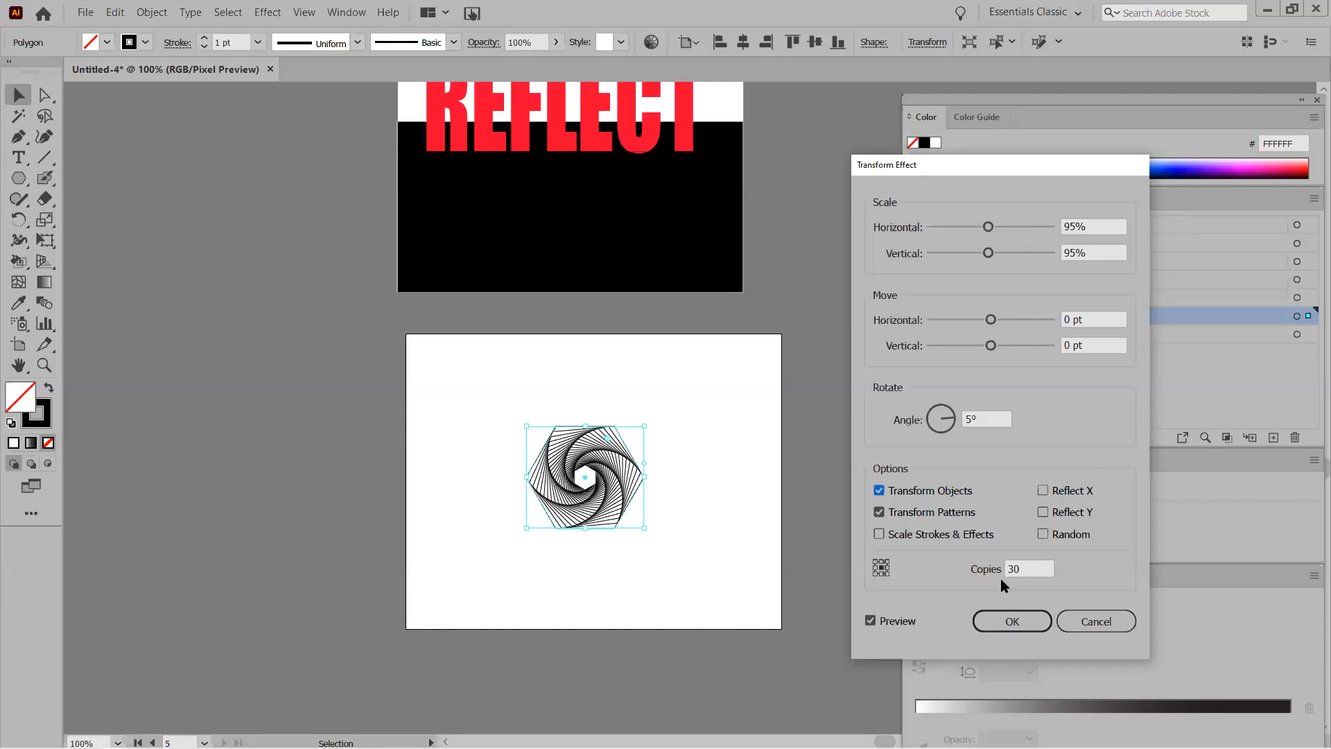
pyautogui.click(1012, 621)
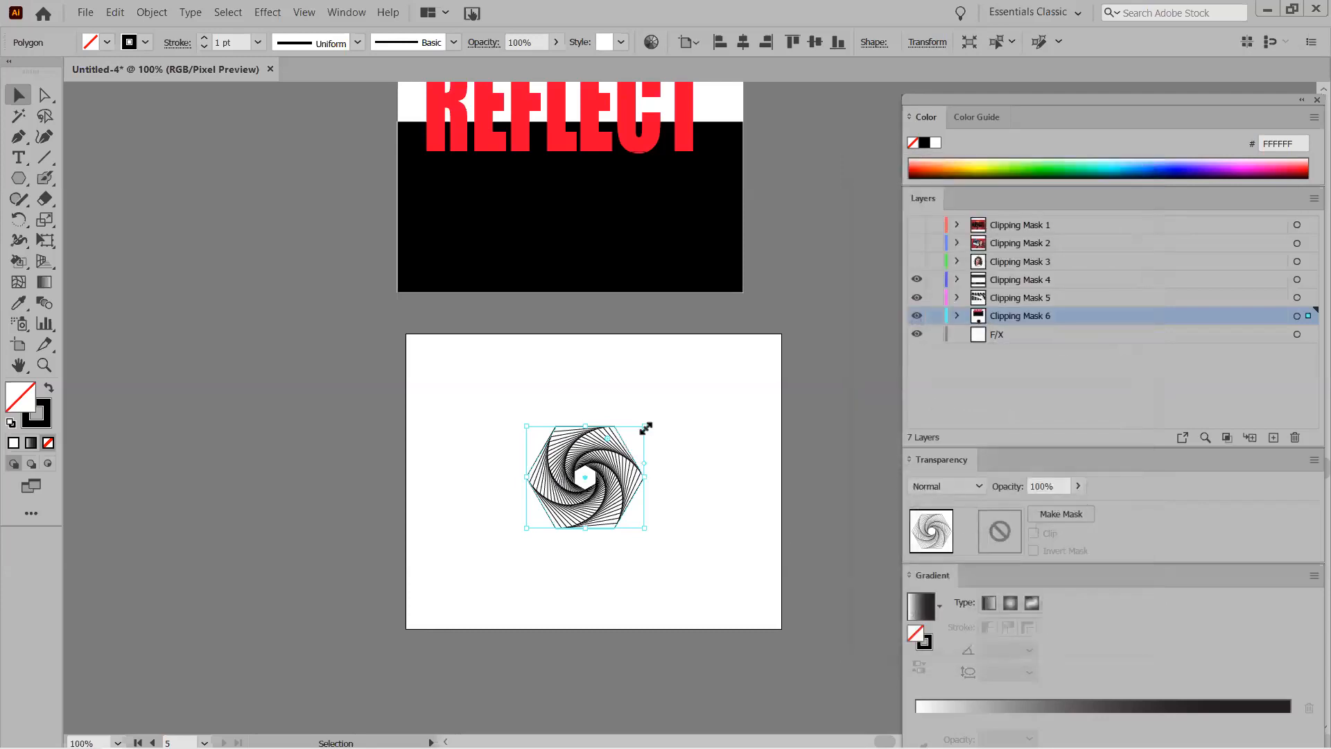
# Scale up and reposition the hexagon spiral to fill most of the artboard height, then zoom in.
pyautogui.moveTo(645, 429); pyautogui.dragTo(749, 321)
pyautogui.moveTo(597, 456); pyautogui.dragTo(558, 504)
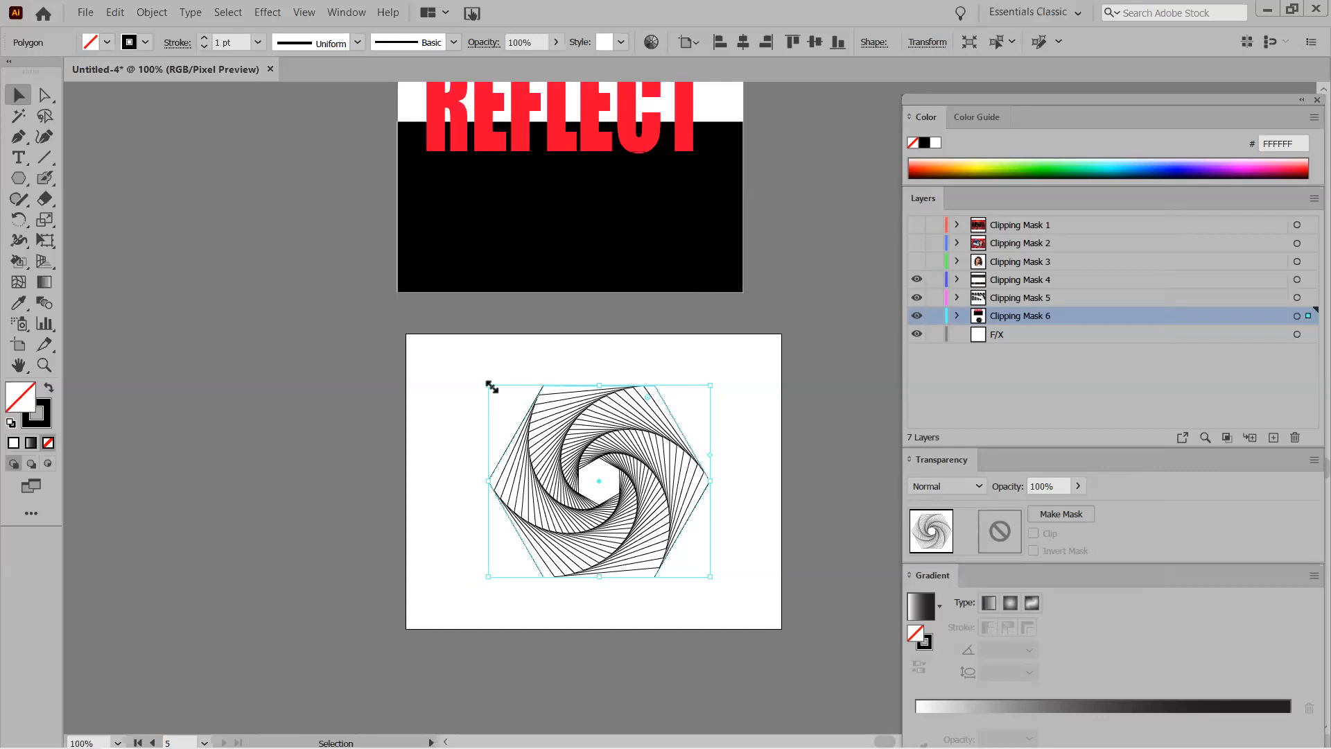
pyautogui.moveTo(489, 384); pyautogui.dragTo(434, 351)
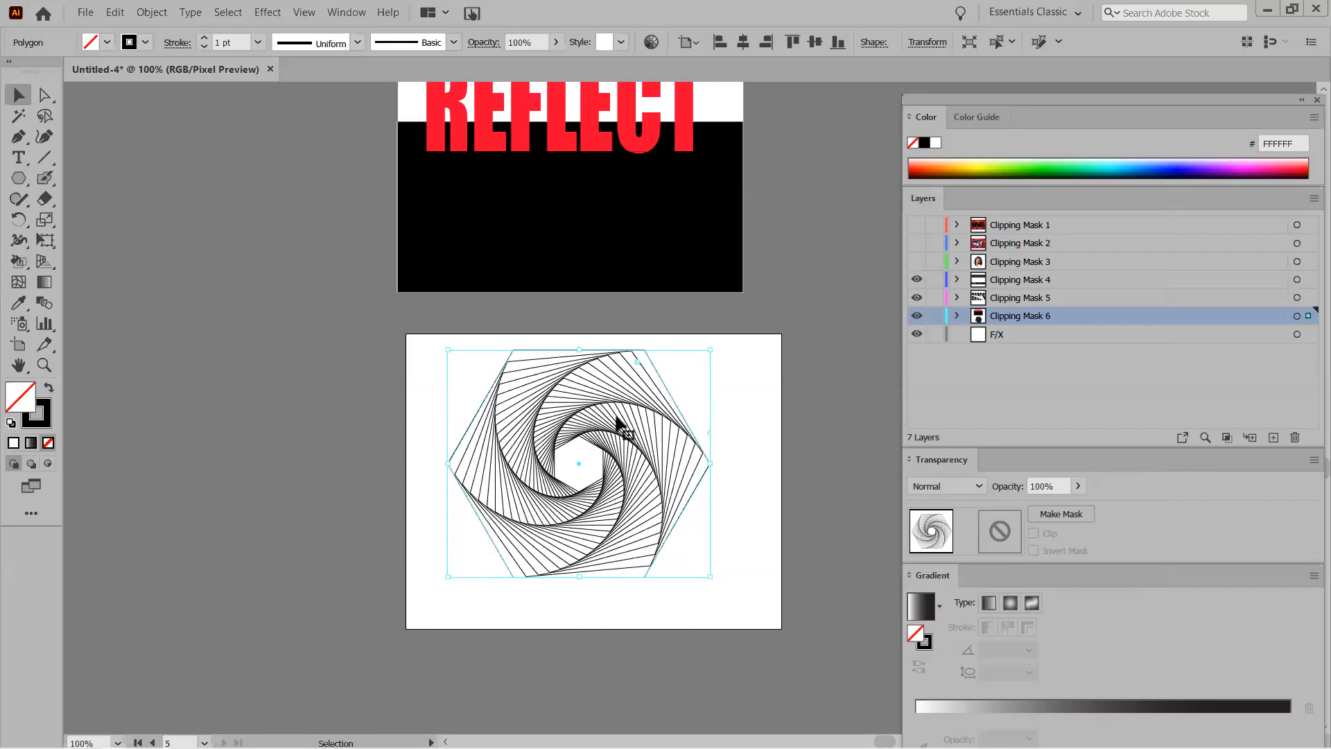
pyautogui.keyDown('ctrl'); pyautogui.click(633, 473); pyautogui.keyUp('ctrl')
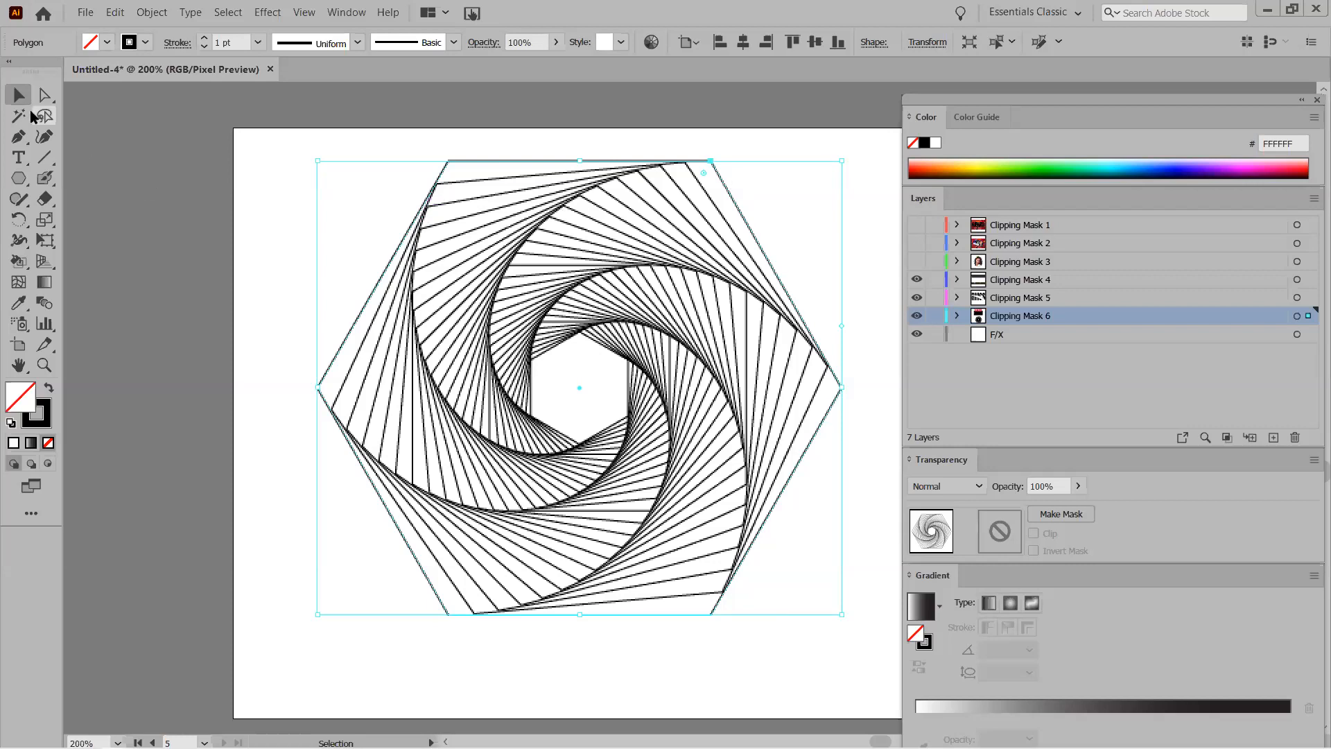
pyautogui.click(484, 223)
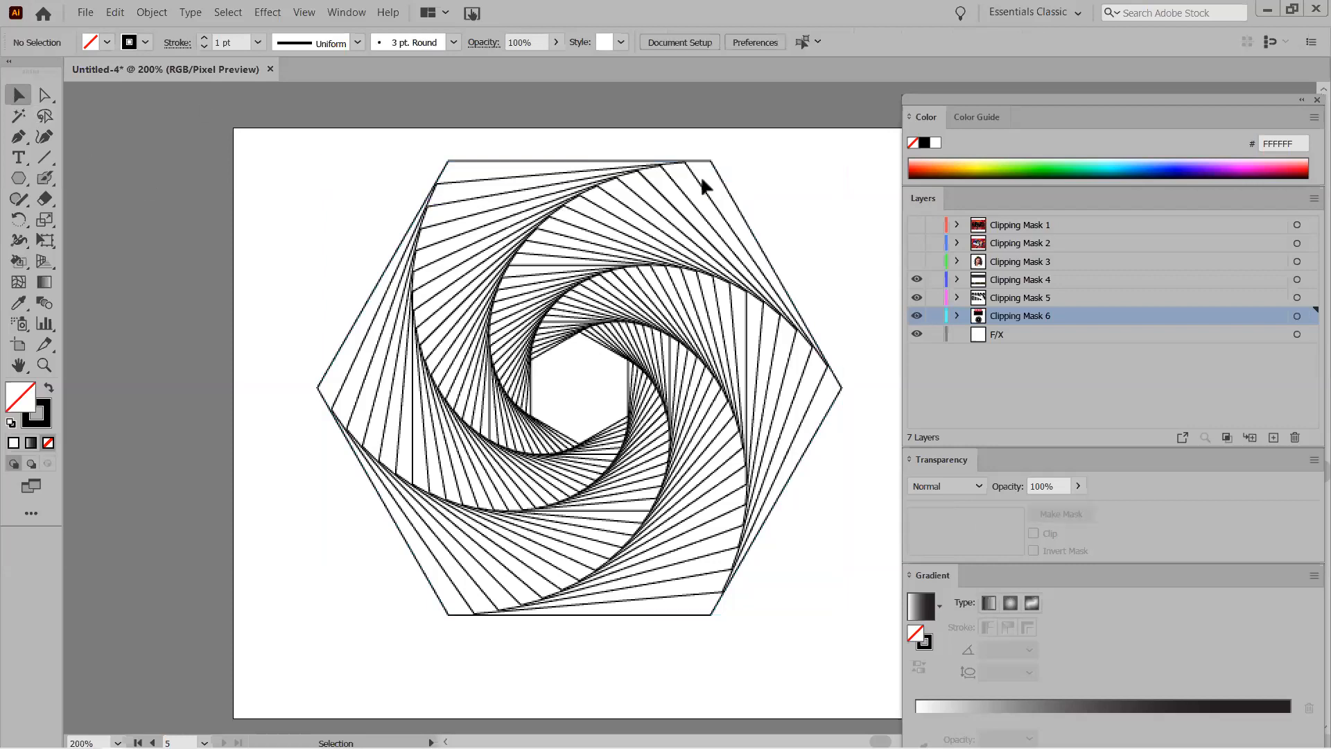
# Round the hexagon corners with the live-corner widget to about 29.1 pt radius.
pyautogui.click(705, 180)
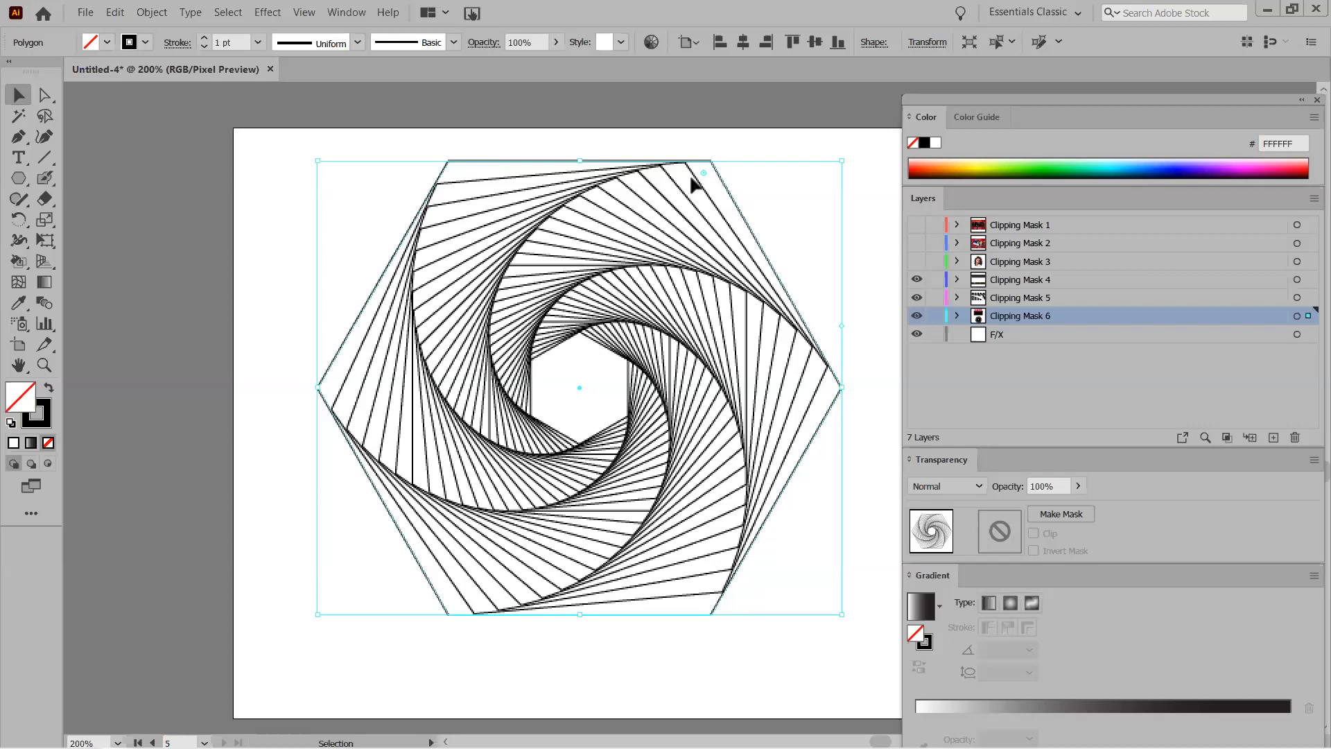
pyautogui.moveTo(702, 171); pyautogui.dragTo(689, 197)
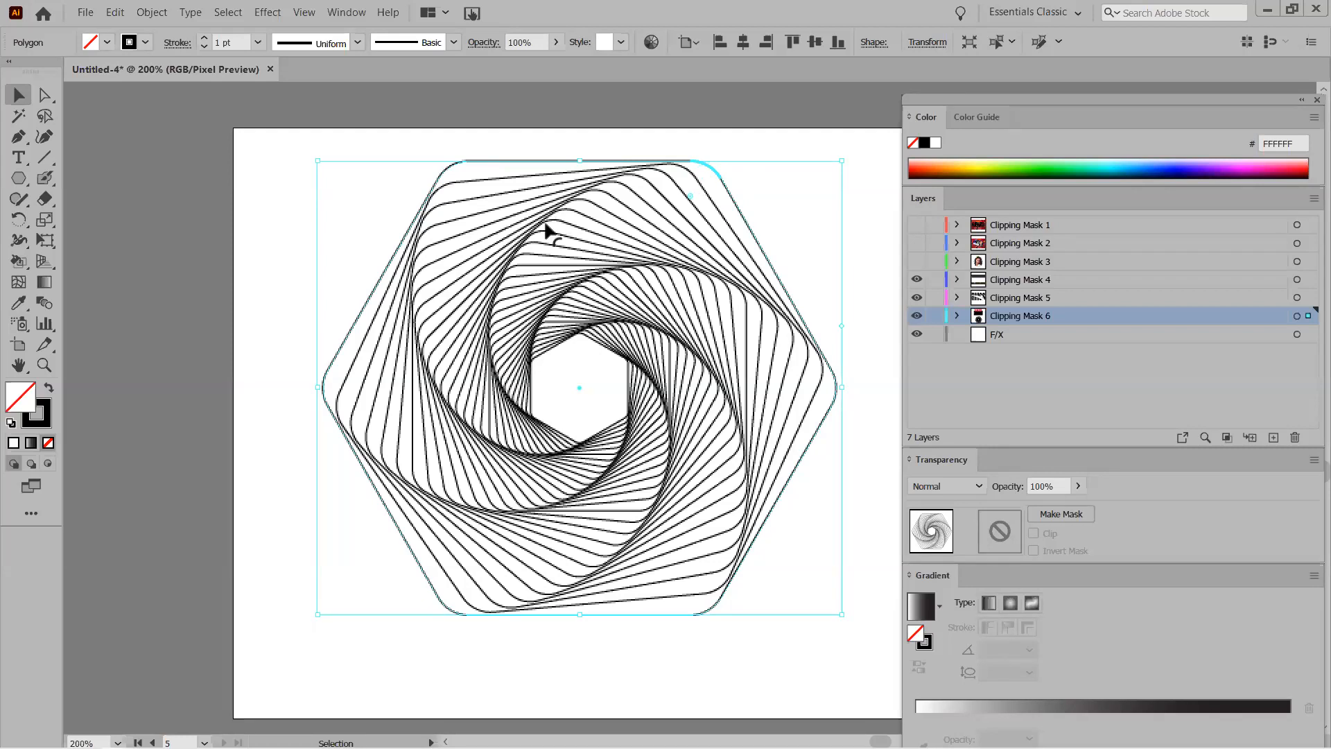
pyautogui.moveTo(684, 213); pyautogui.dragTo(633, 380)
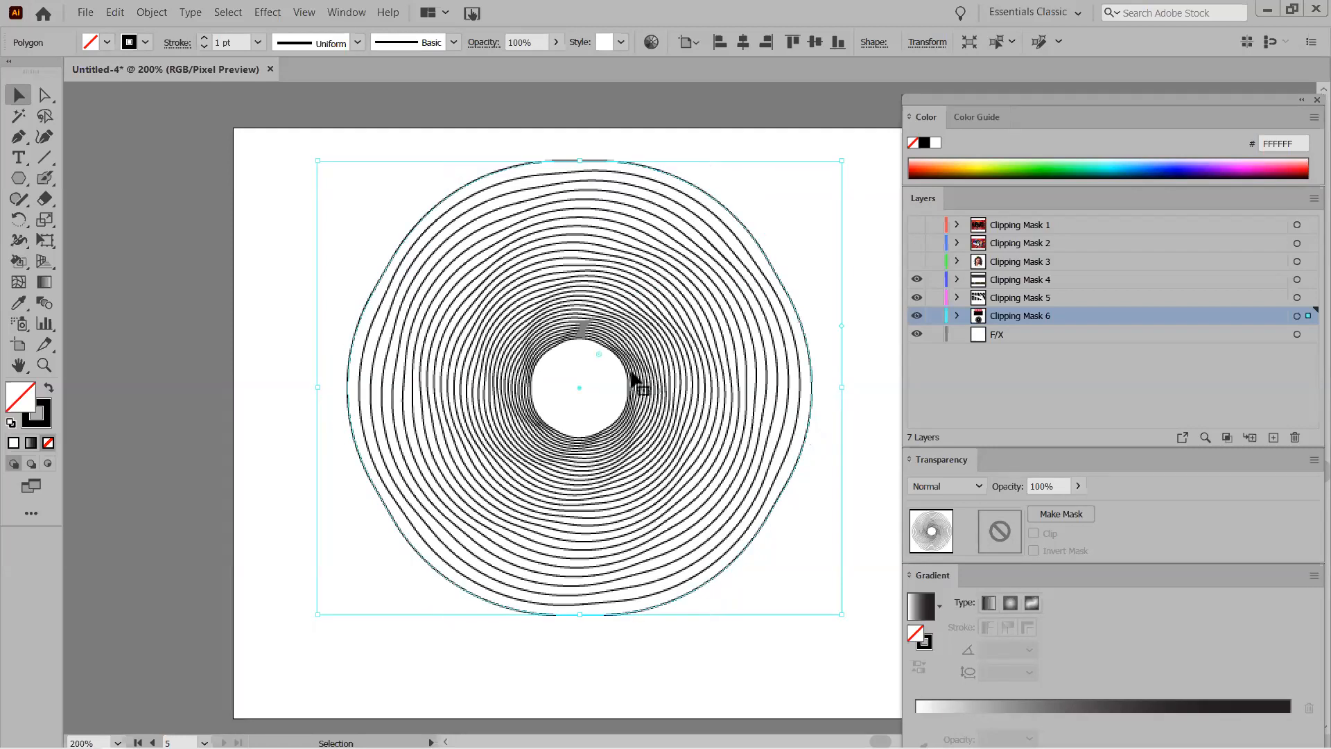
pyautogui.moveTo(598, 346); pyautogui.dragTo(652, 226)
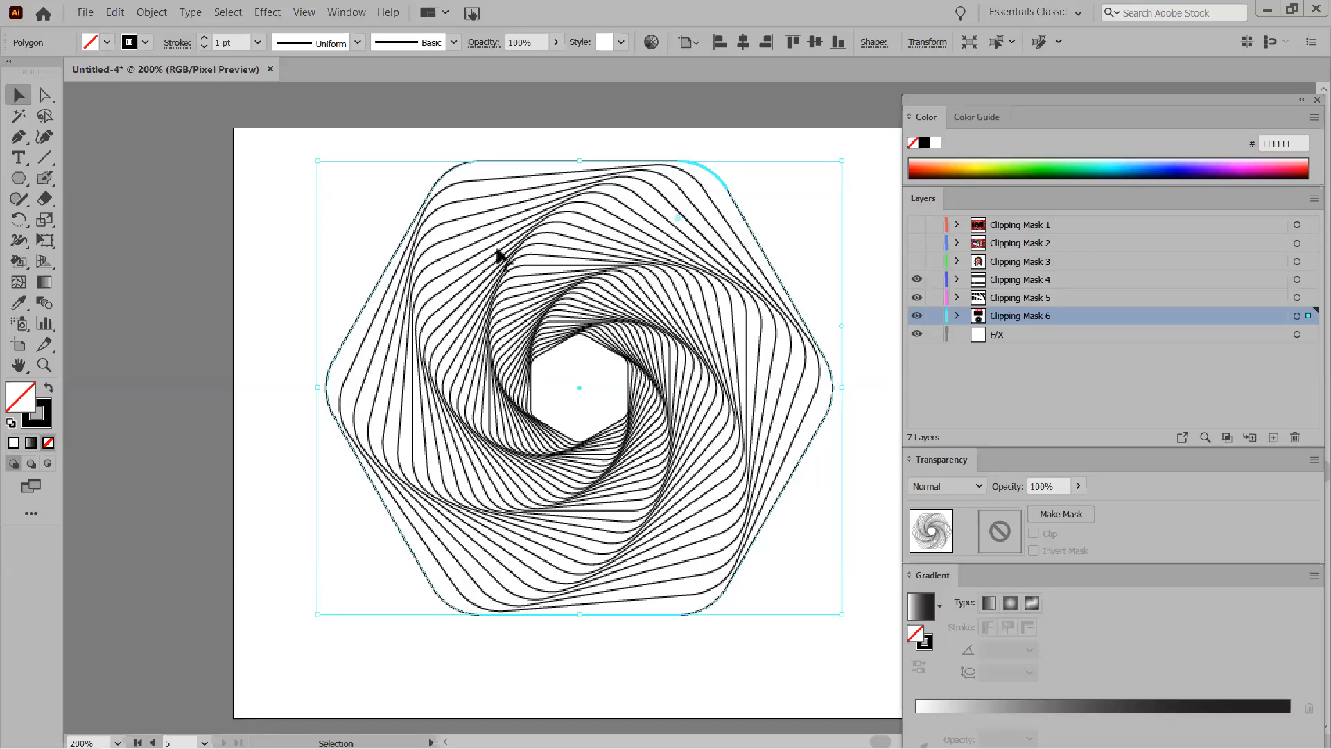
pyautogui.moveTo(678, 217); pyautogui.dragTo(686, 206)
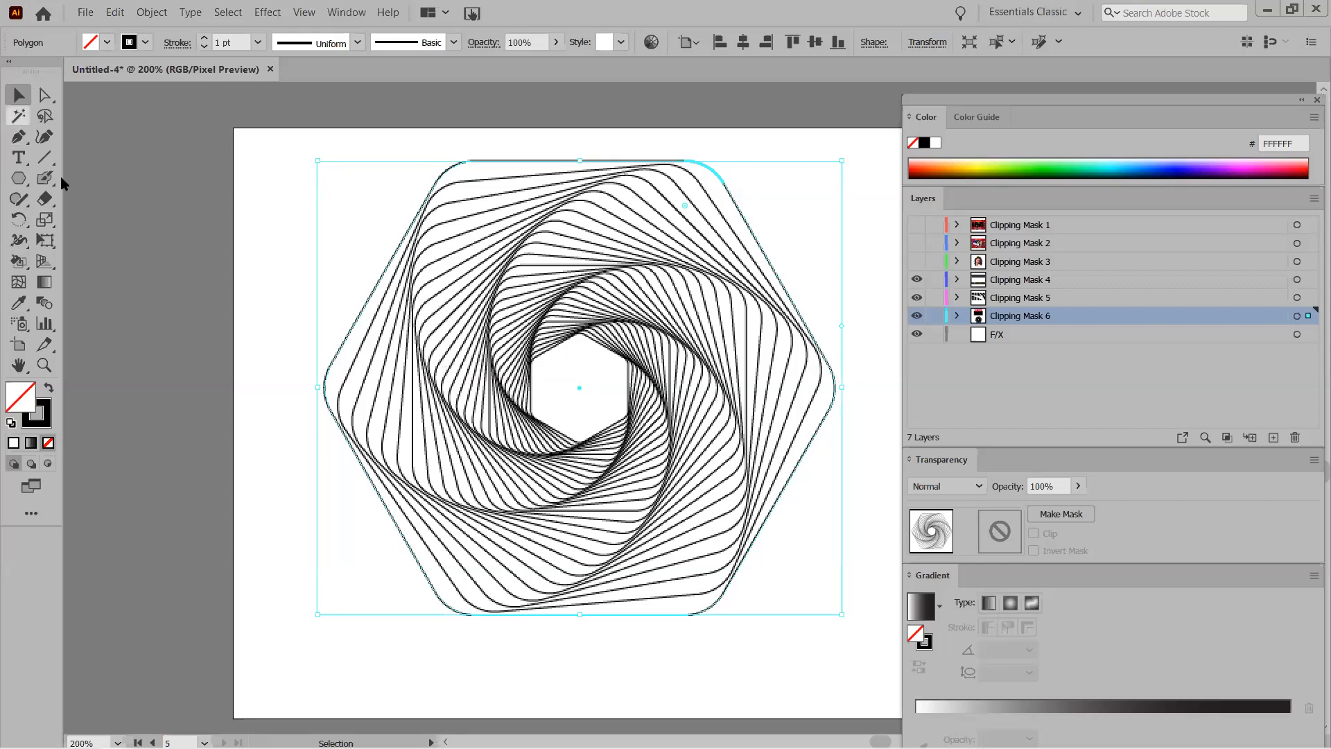
pyautogui.click(46, 428)
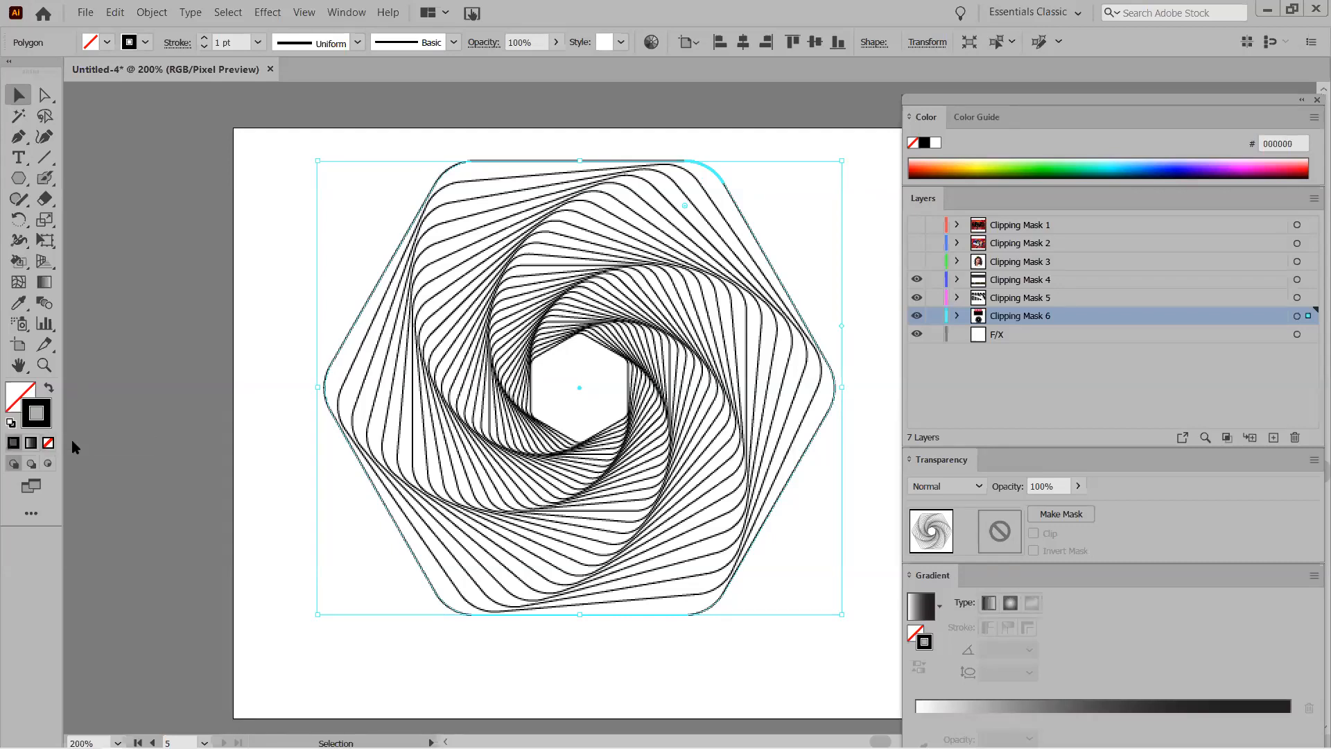
# Apply a white-to-black gradient to the spiral's stroke and open the left stop's colour settings.
pyautogui.click(30, 444)
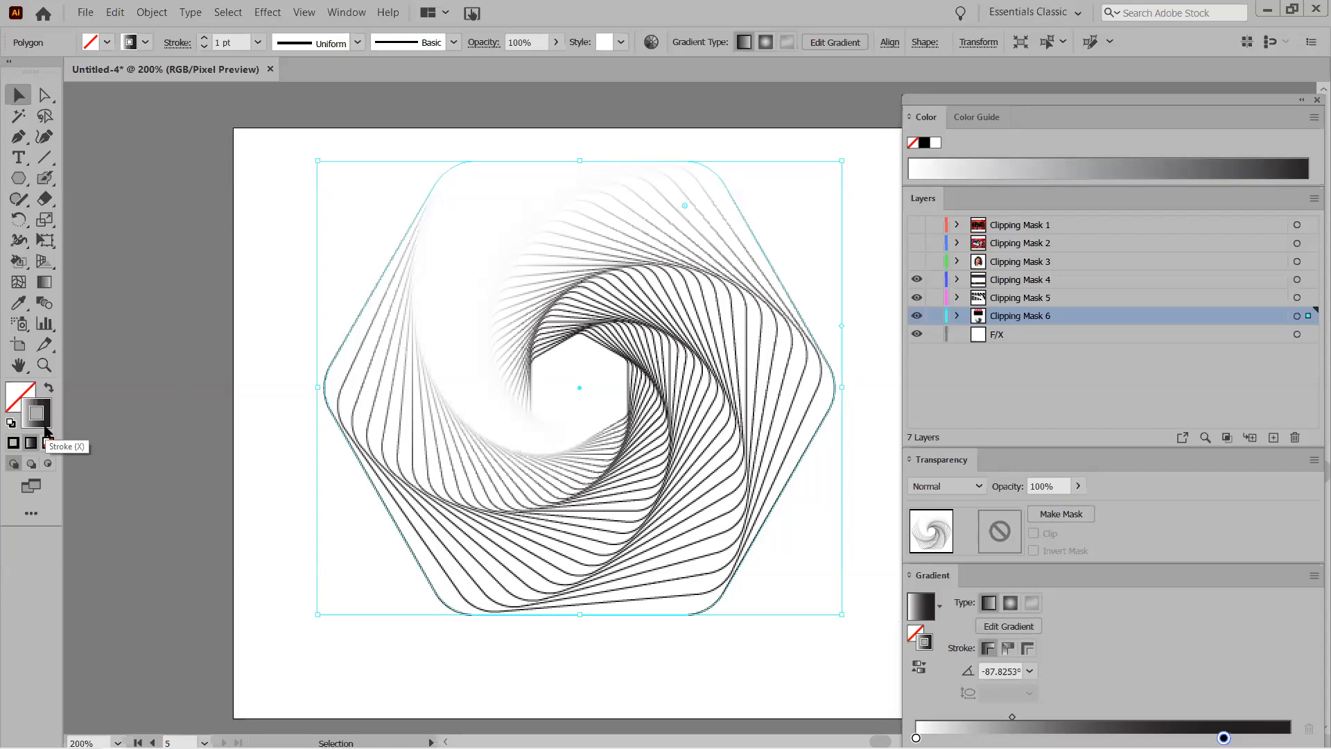
pyautogui.click(41, 285)
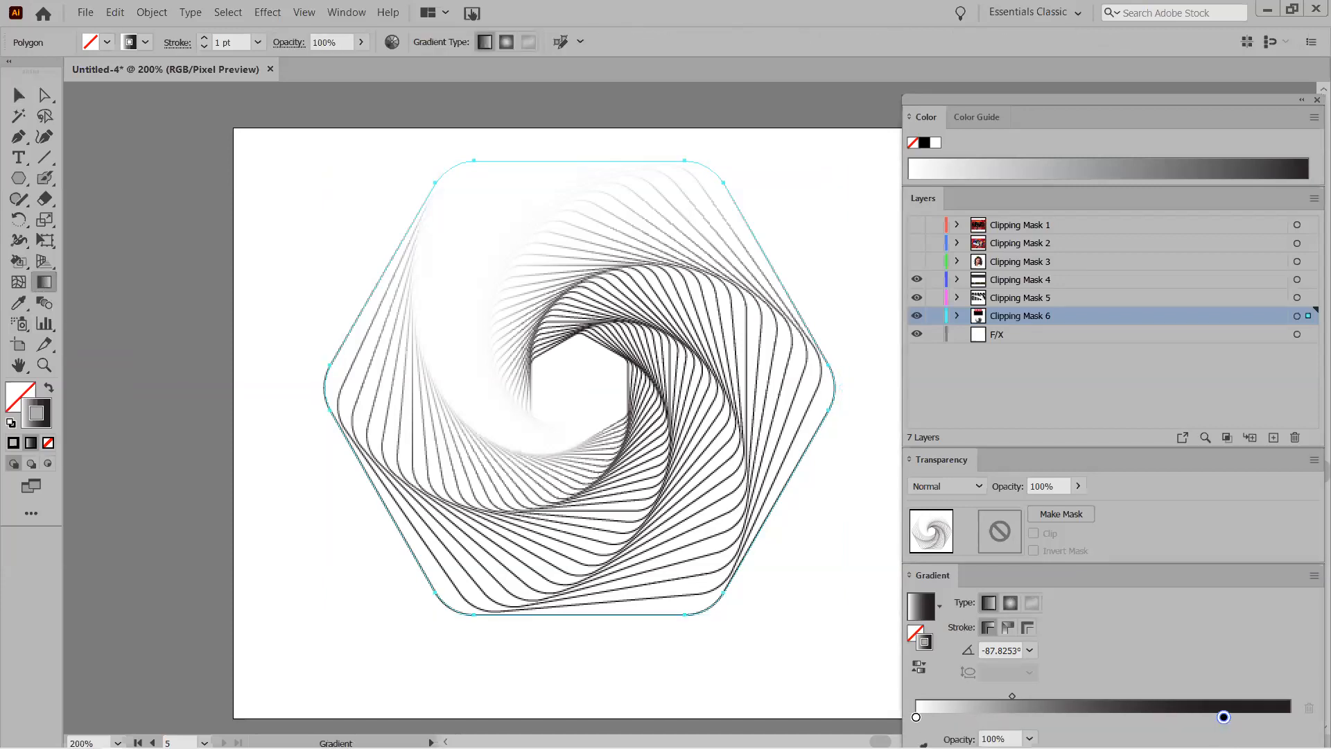
pyautogui.doubleClick(917, 719)
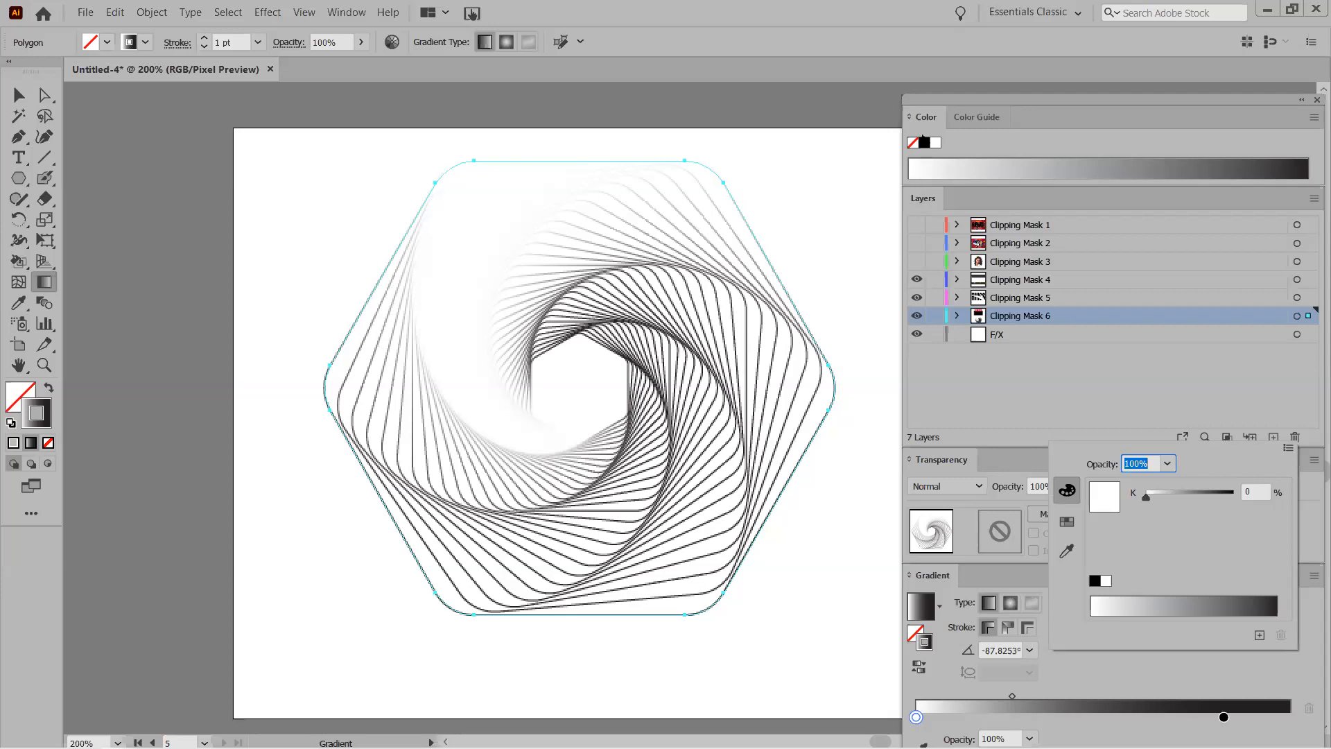
pyautogui.click(931, 121)
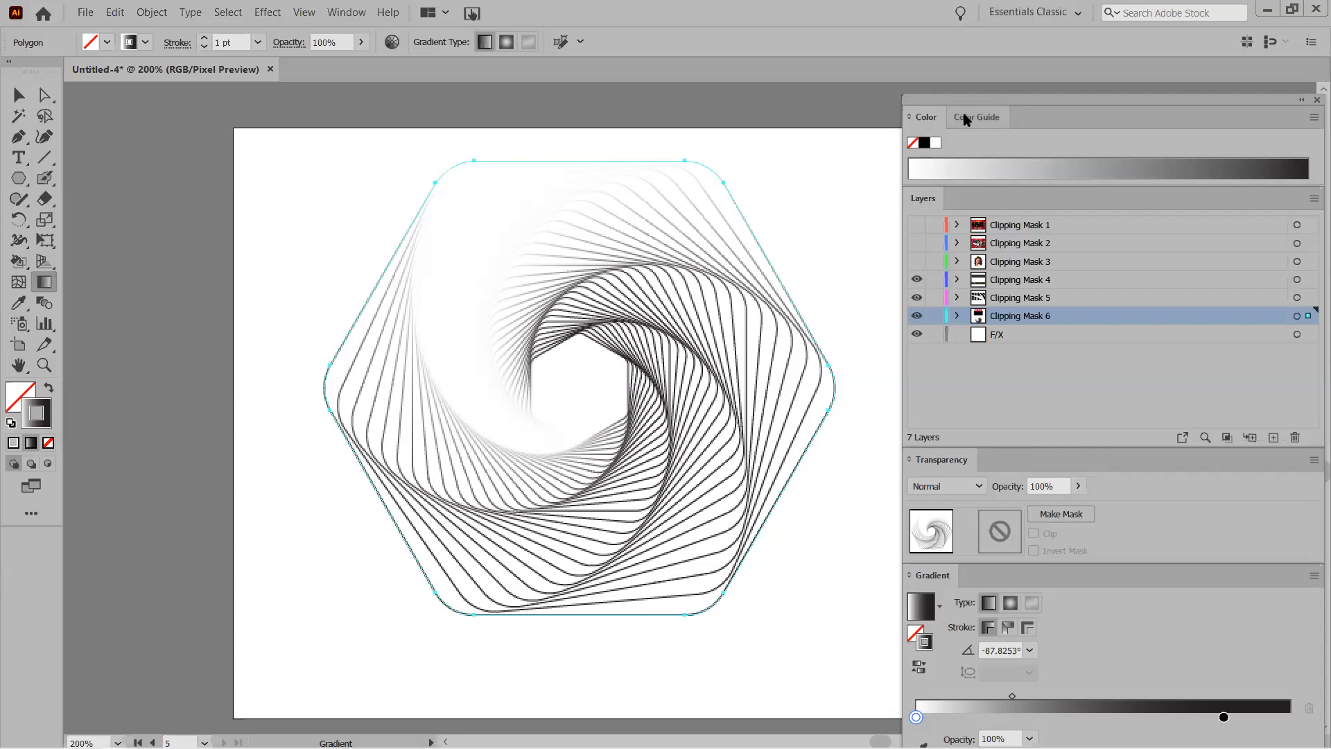
pyautogui.click(947, 117)
# Float the Gradient panel and make the left gradient stop red.
pyautogui.click(922, 120)
pyautogui.moveTo(1049, 575)
pyautogui.mouseDown()
pyautogui.moveTo(1047, 615)
pyautogui.moveTo(1029, 559)
pyautogui.mouseUp()
pyautogui.doubleClick(908, 717)
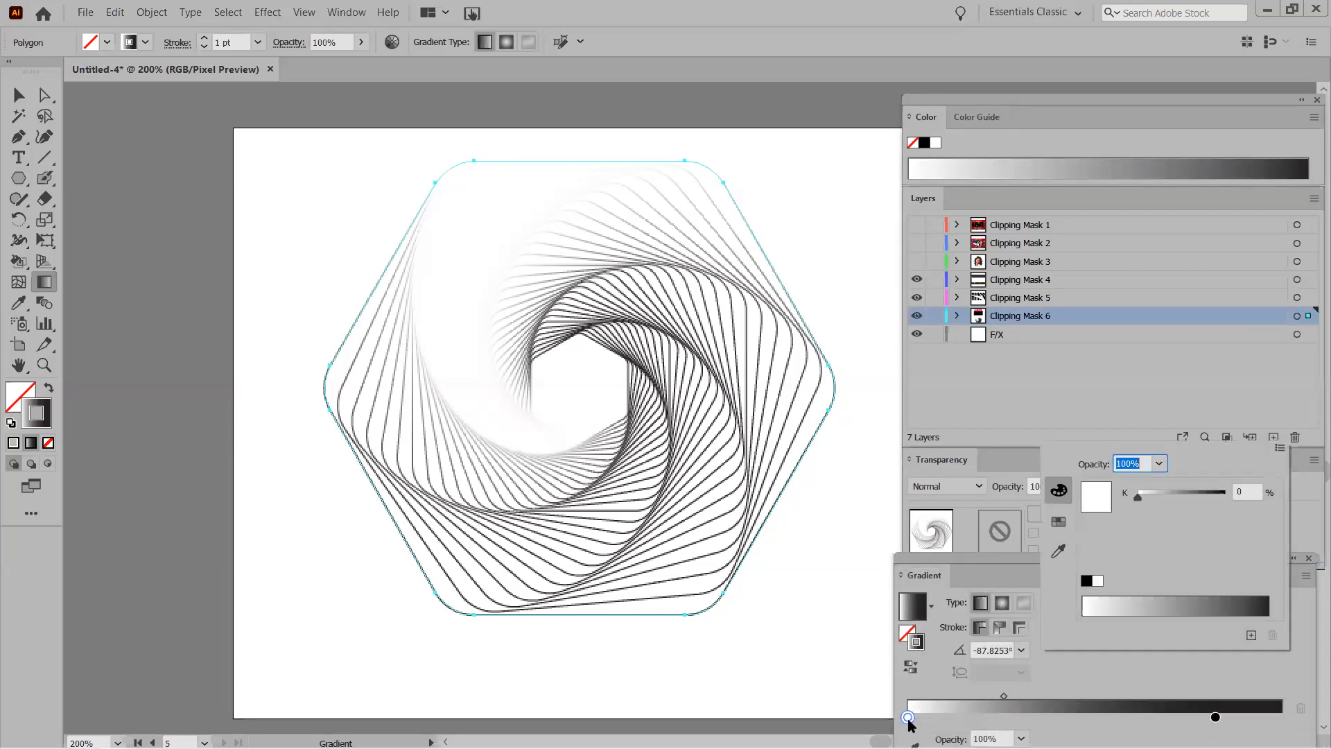
pyautogui.click(1059, 522)
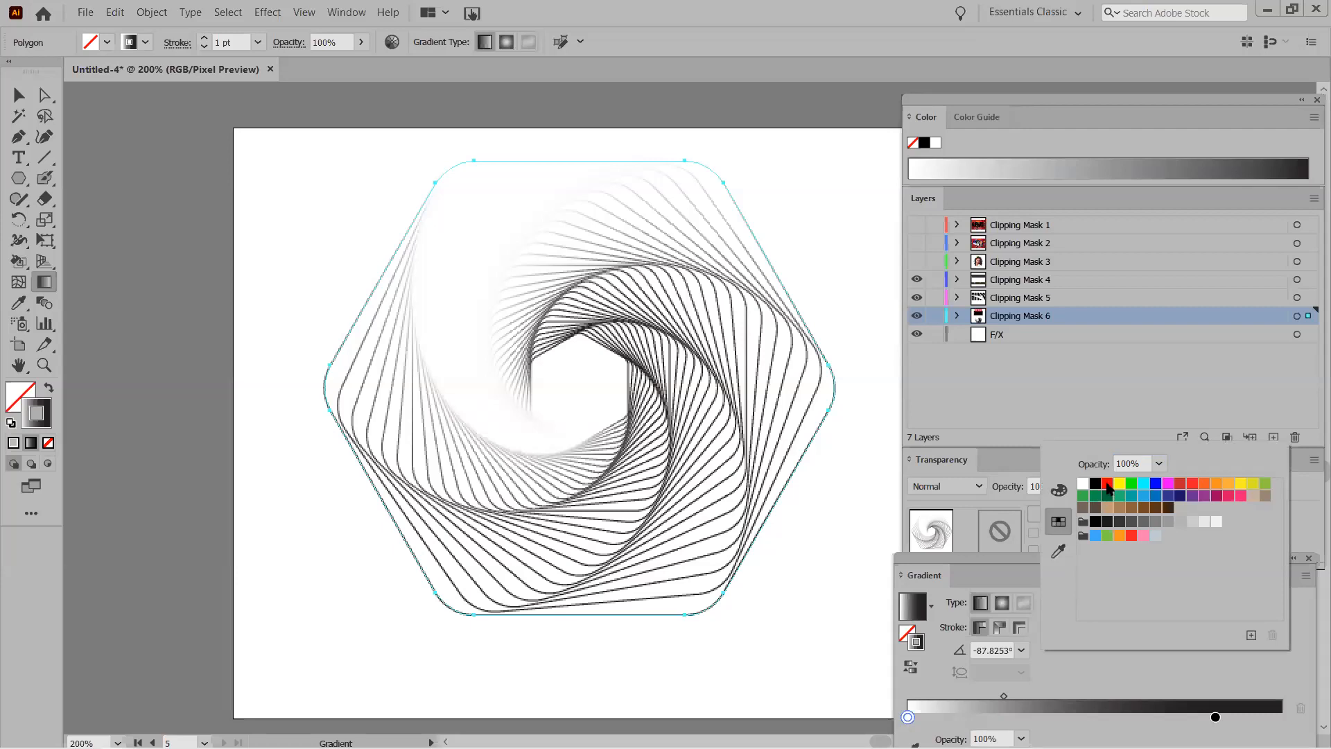
pyautogui.click(1108, 483)
pyautogui.moveTo(908, 717)
pyautogui.mouseDown()
pyautogui.moveTo(1009, 718)
pyautogui.moveTo(900, 713)
pyautogui.mouseUp()
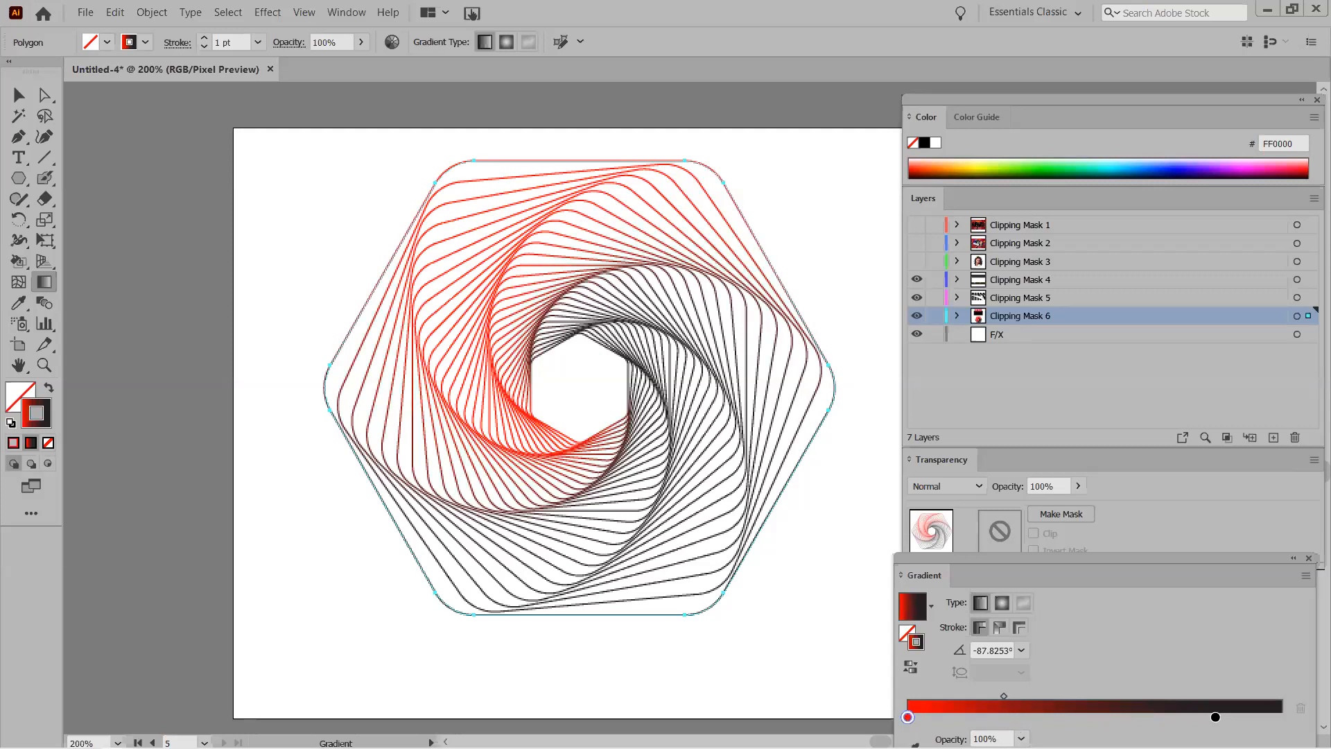
# Add two blue stops in the middle of the stroke gradient.
pyautogui.click(1018, 718)
pyautogui.doubleClick(1018, 717)
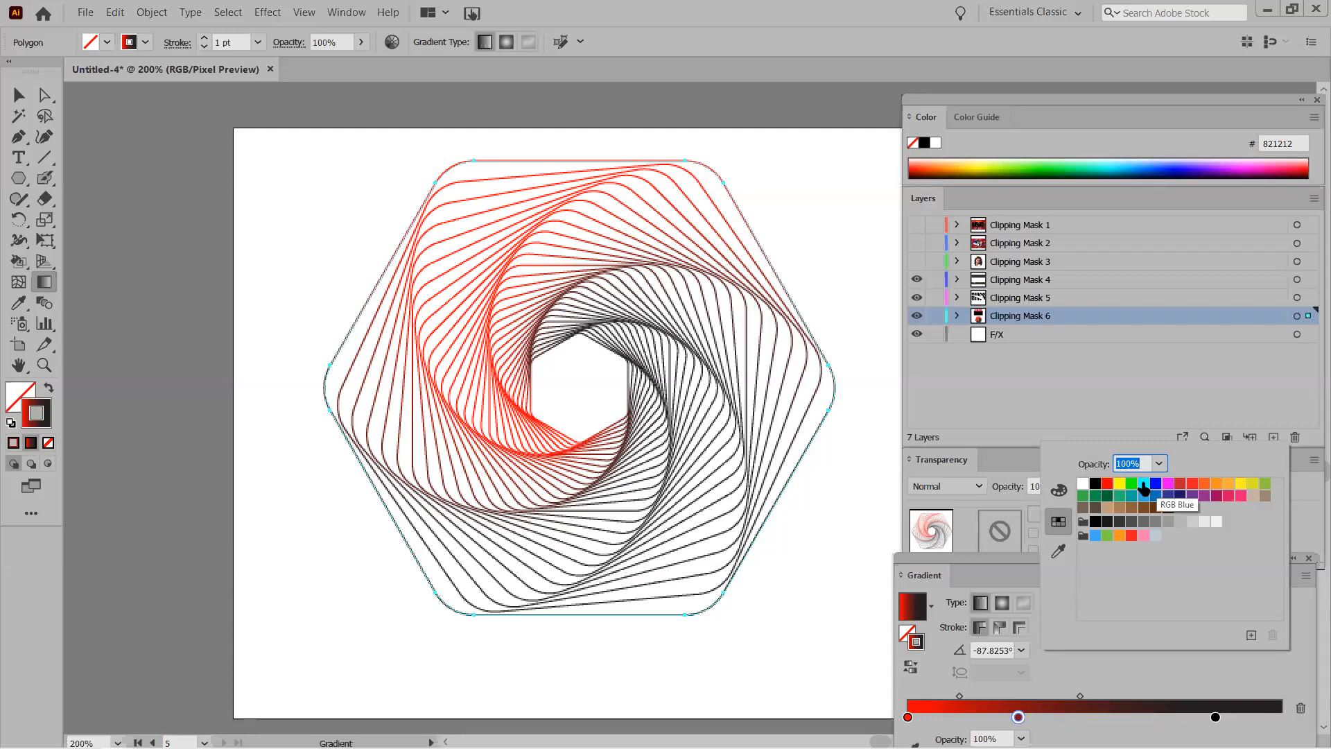
pyautogui.click(1156, 483)
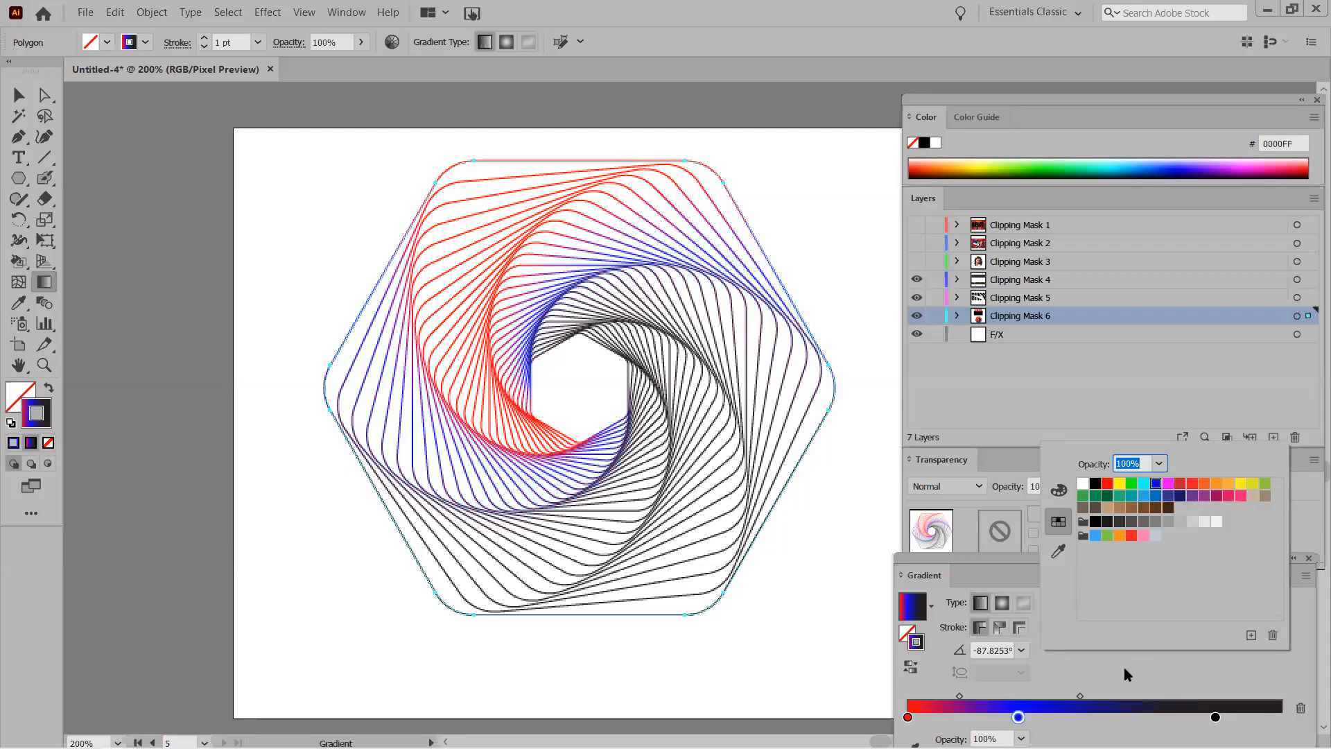
pyautogui.click(1100, 717)
pyautogui.click(1100, 717)
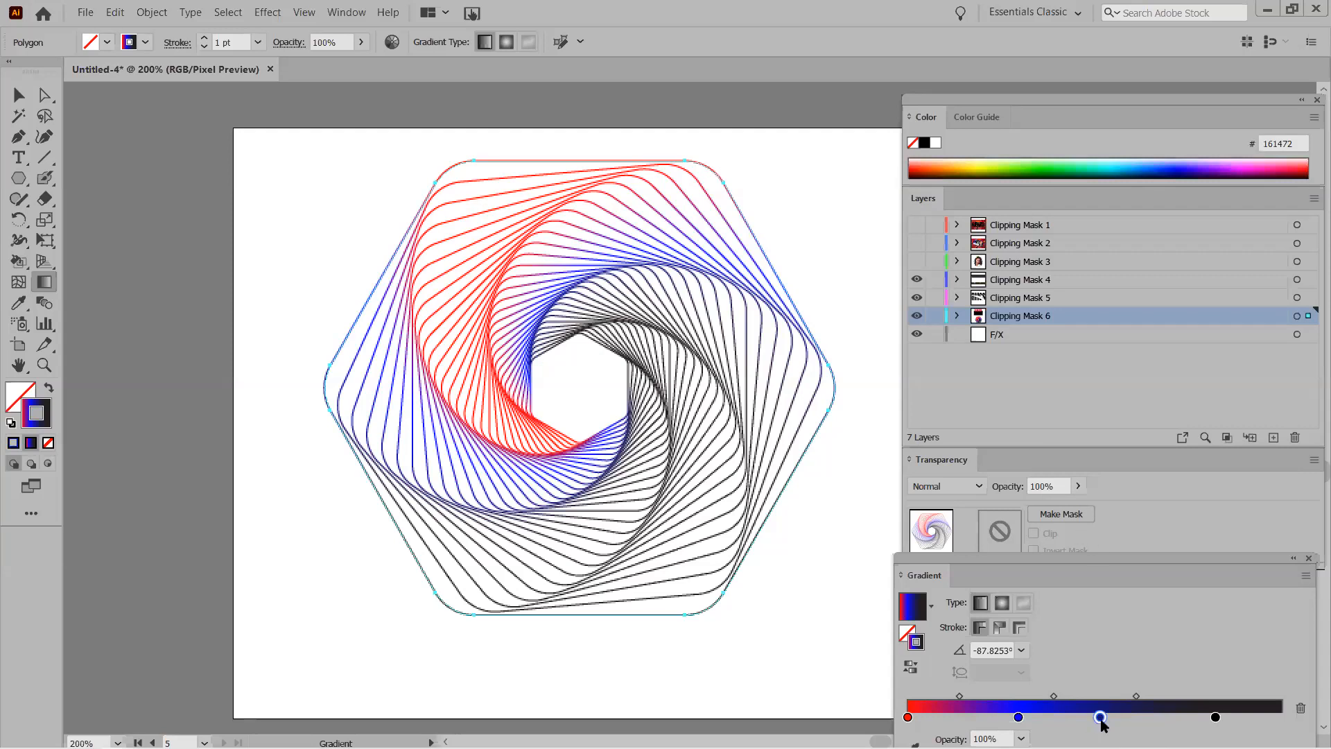
pyautogui.doubleClick(1102, 718)
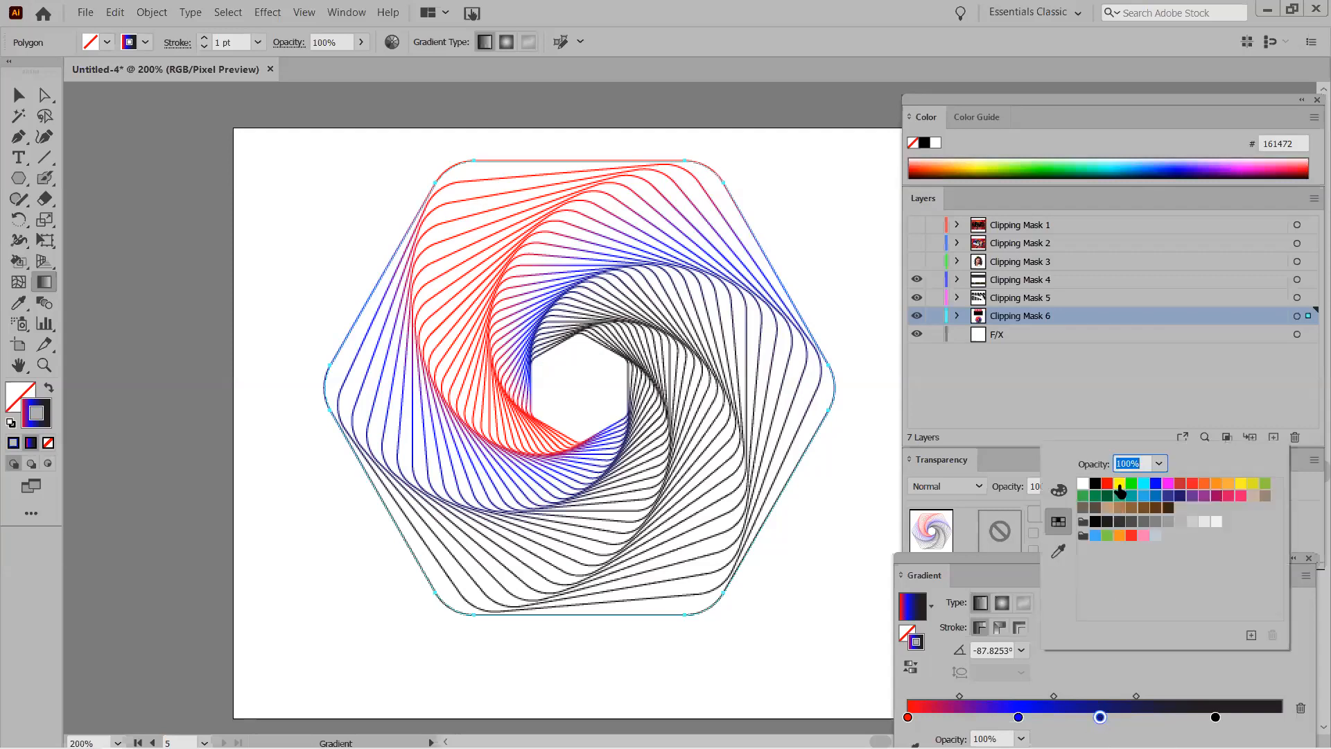
pyautogui.click(1155, 485)
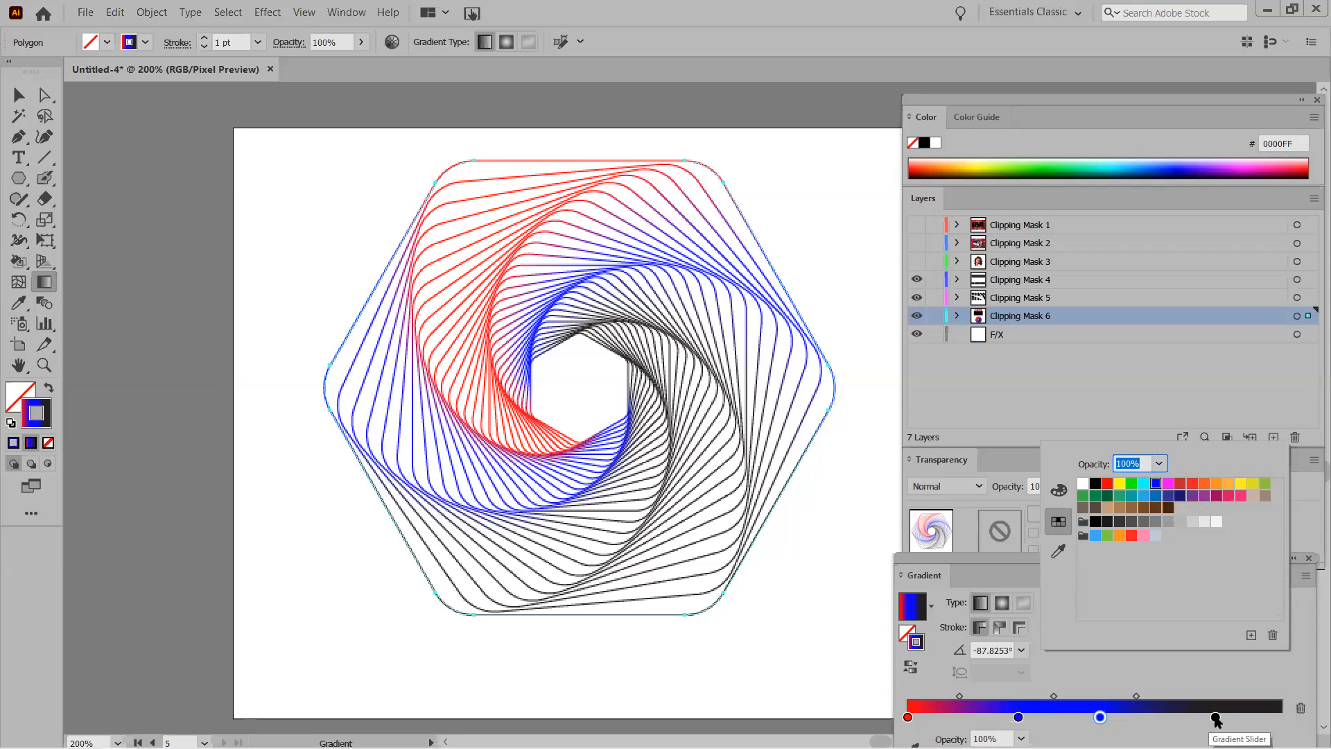
# Make the right end stop magenta (FF00FF) and collapse the side panels.
pyautogui.doubleClick(1215, 719)
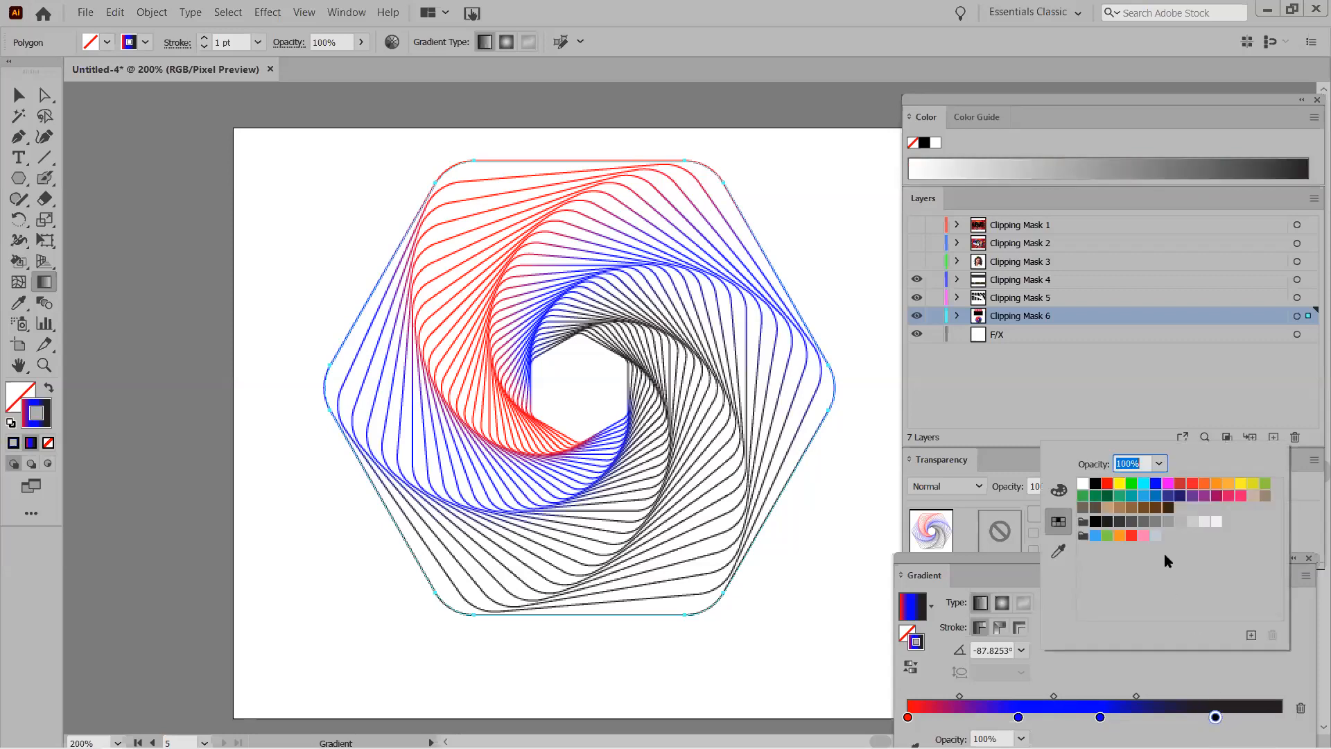
pyautogui.click(1169, 483)
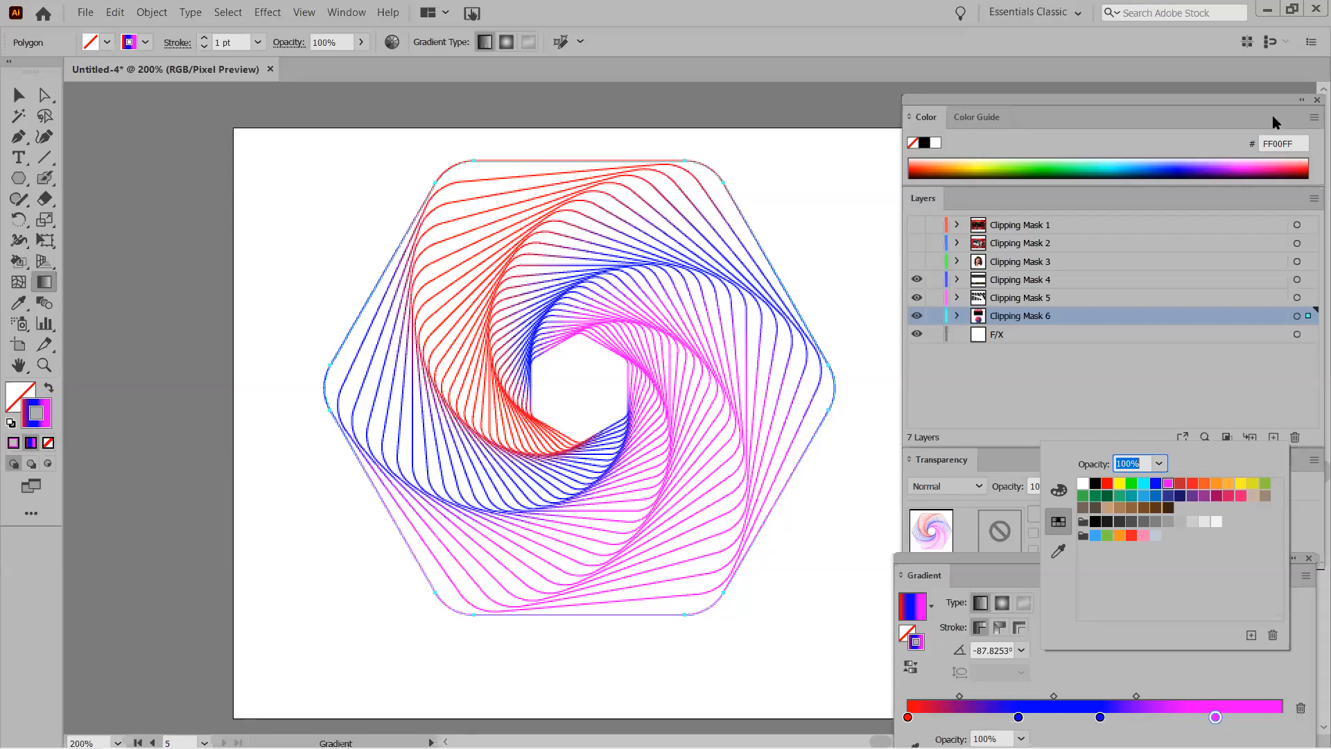
pyautogui.click(1051, 98)
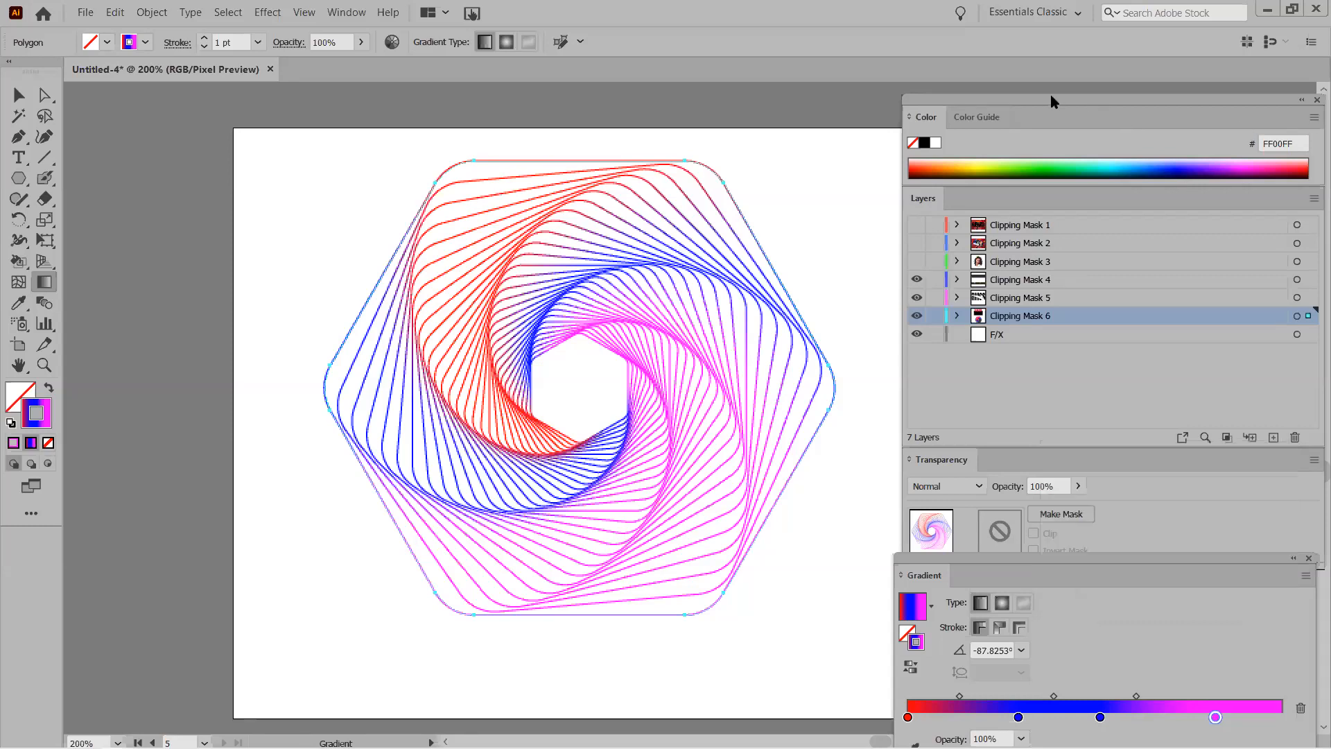
pyautogui.doubleClick(1051, 99)
# Deselect the spiral and set a black fill with no stroke.
pyautogui.moveTo(921, 101); pyautogui.dragTo(1190, 95)
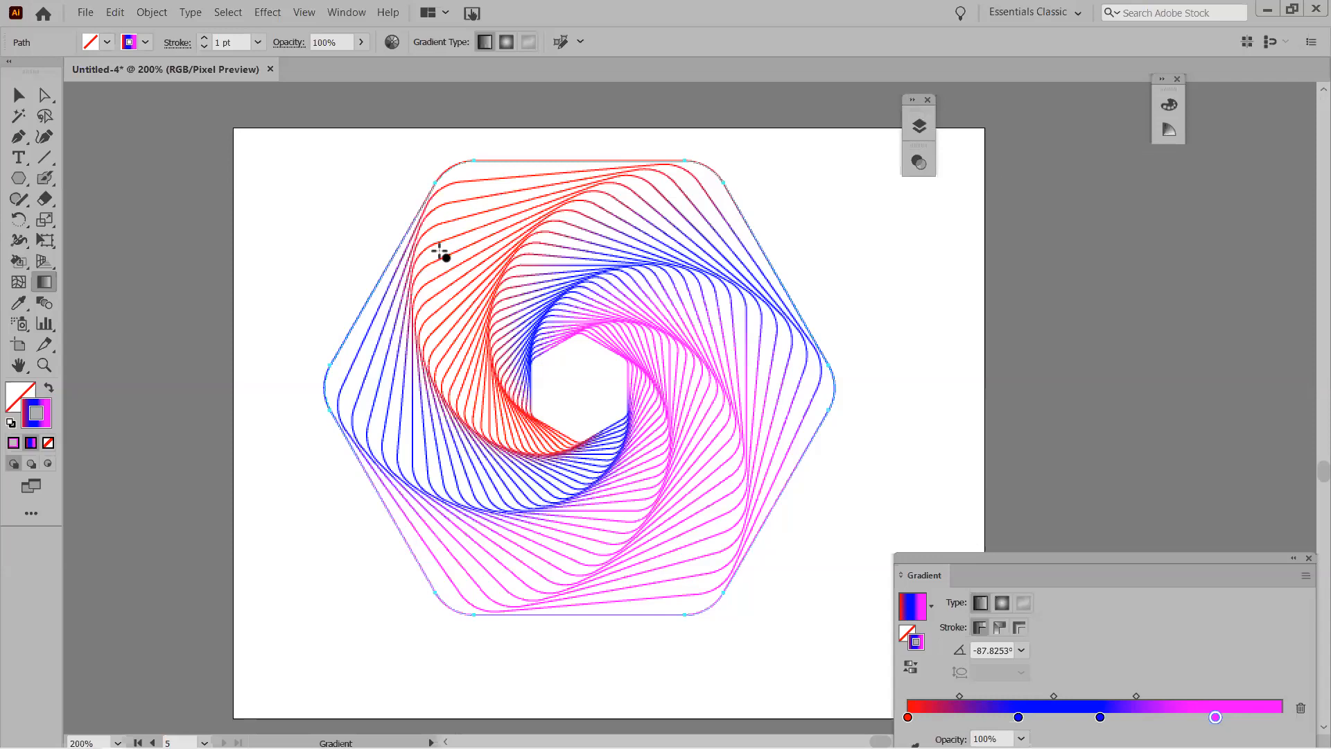
pyautogui.moveTo(18, 178); pyautogui.dragTo(76, 176)
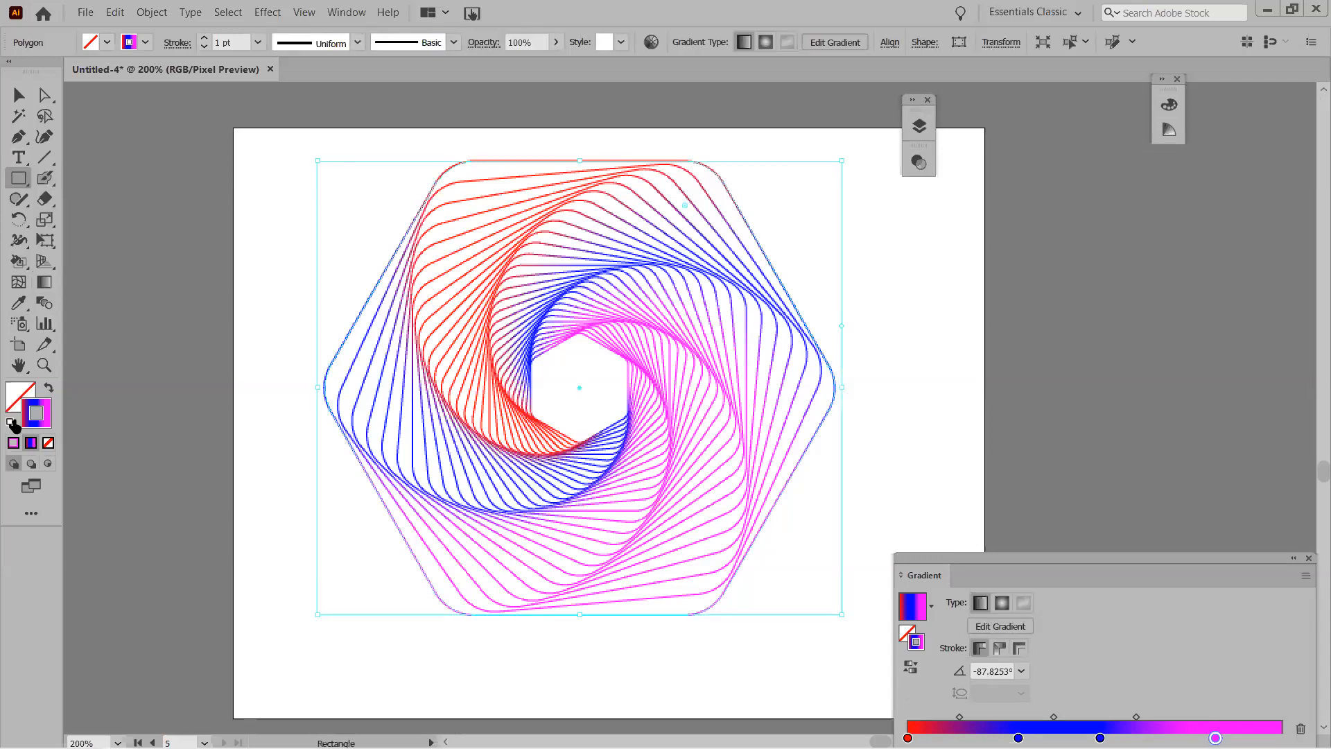
pyautogui.click(19, 95)
pyautogui.click(272, 248)
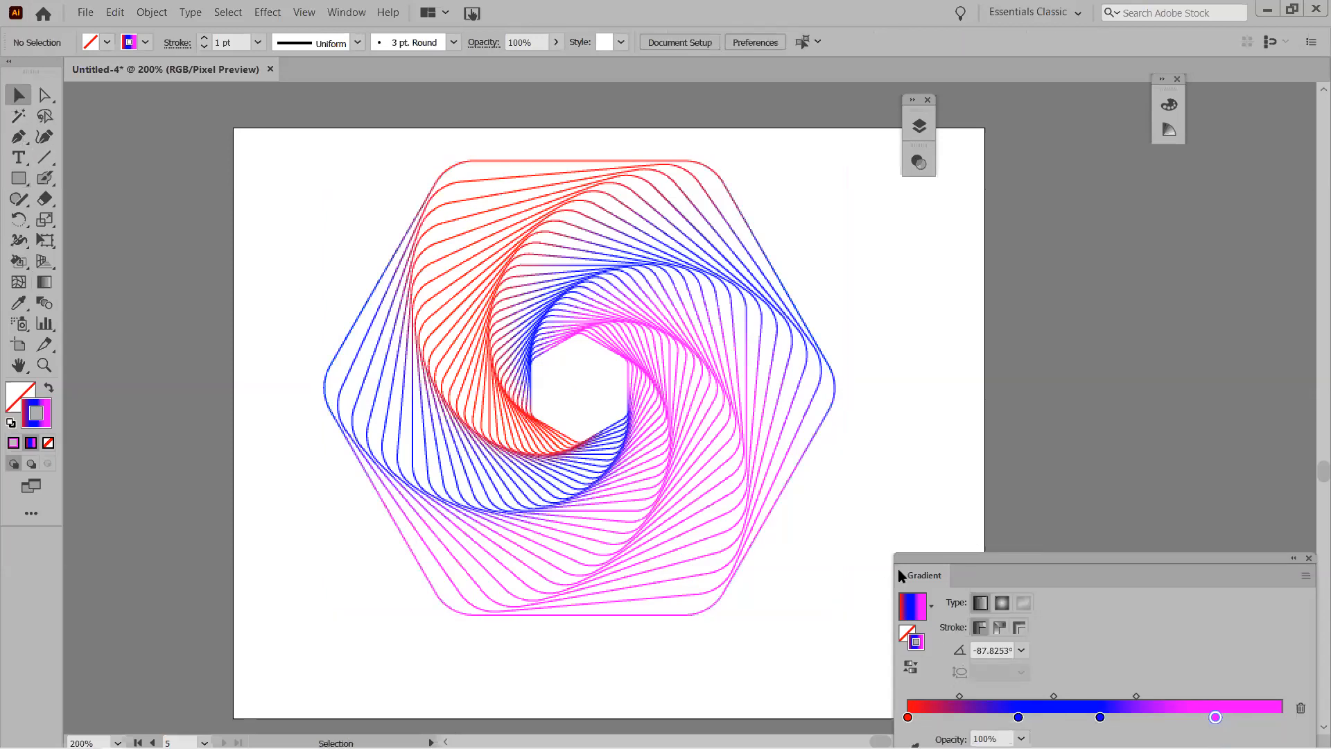
pyautogui.moveTo(973, 557); pyautogui.dragTo(1113, 565)
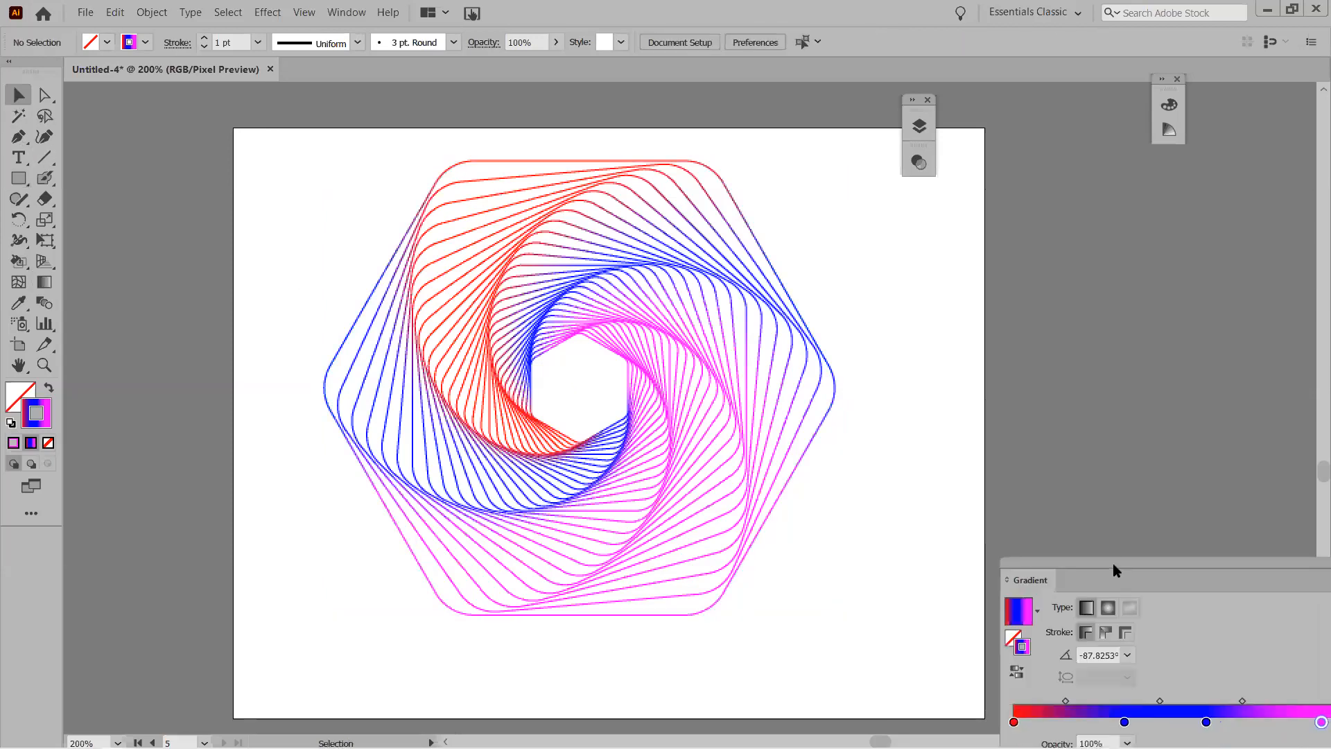
pyautogui.click(11, 423)
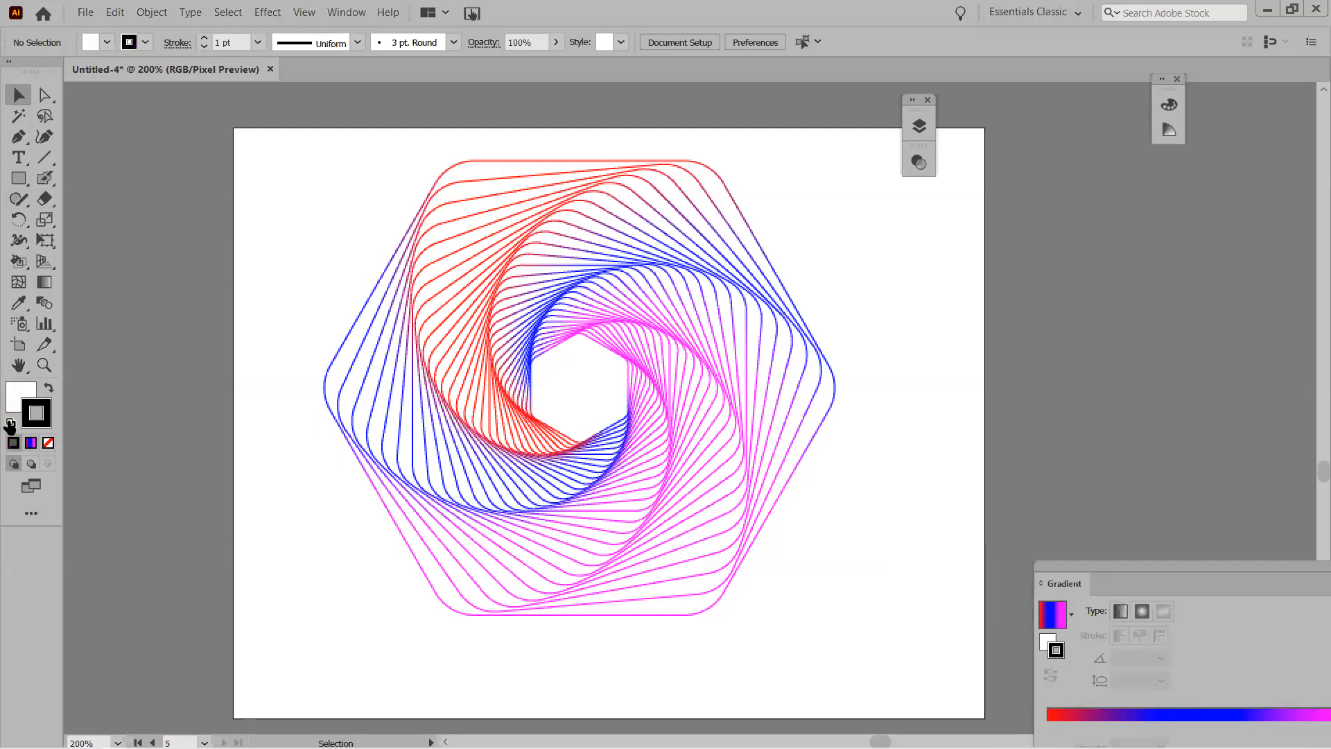
pyautogui.click(44, 395)
pyautogui.click(45, 391)
pyautogui.click(45, 391)
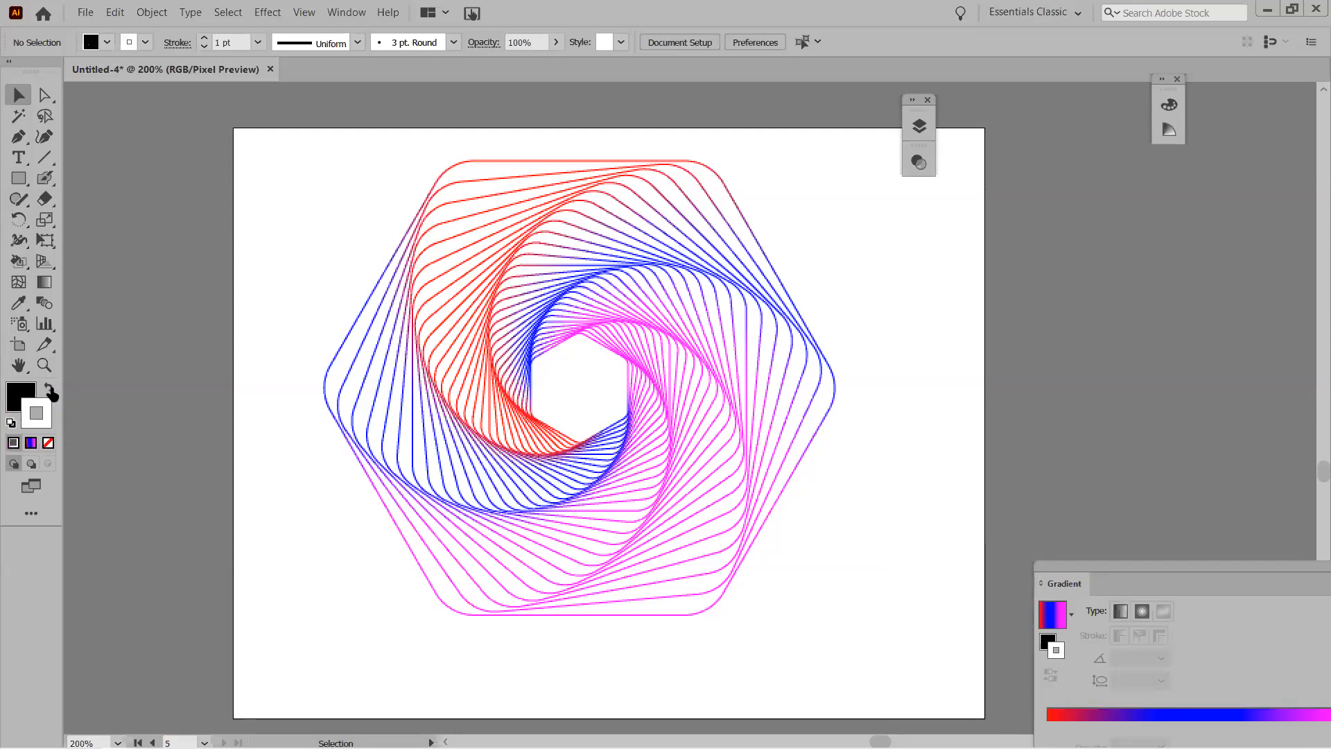
pyautogui.click(48, 443)
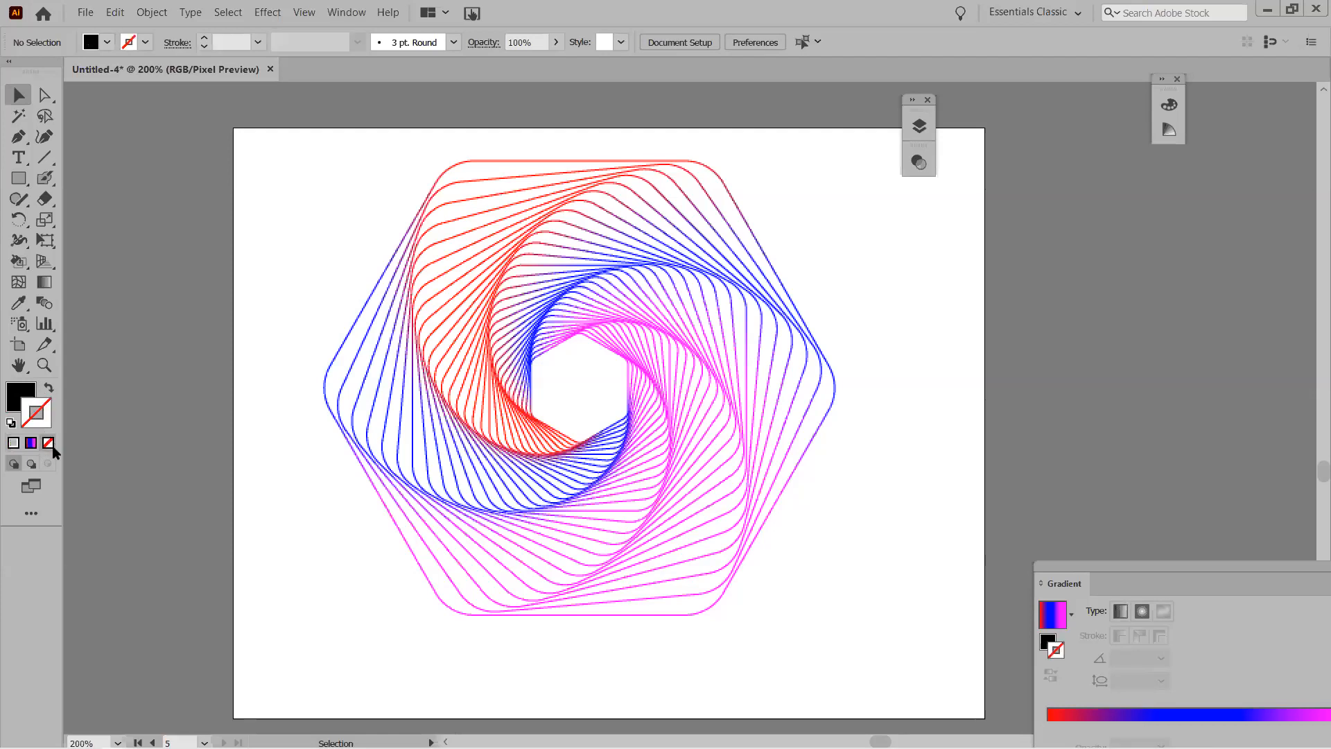
# Draw a black rectangle over the whole artboard, send it behind the spiral, and zoom to 100%.
pyautogui.click(19, 178)
pyautogui.moveTo(229, 127); pyautogui.dragTo(984, 720)
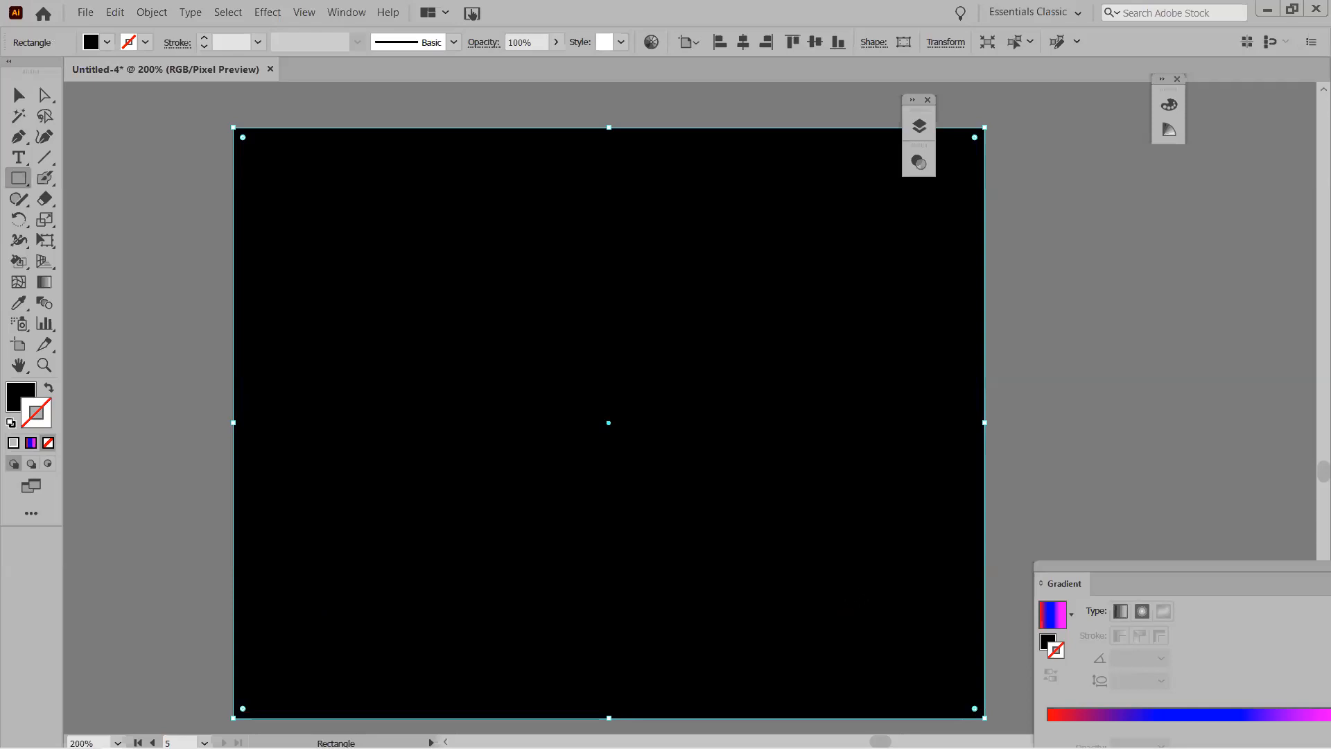
pyautogui.press('ctrl')
pyautogui.hotkey('ctrl', 'shift', '[')
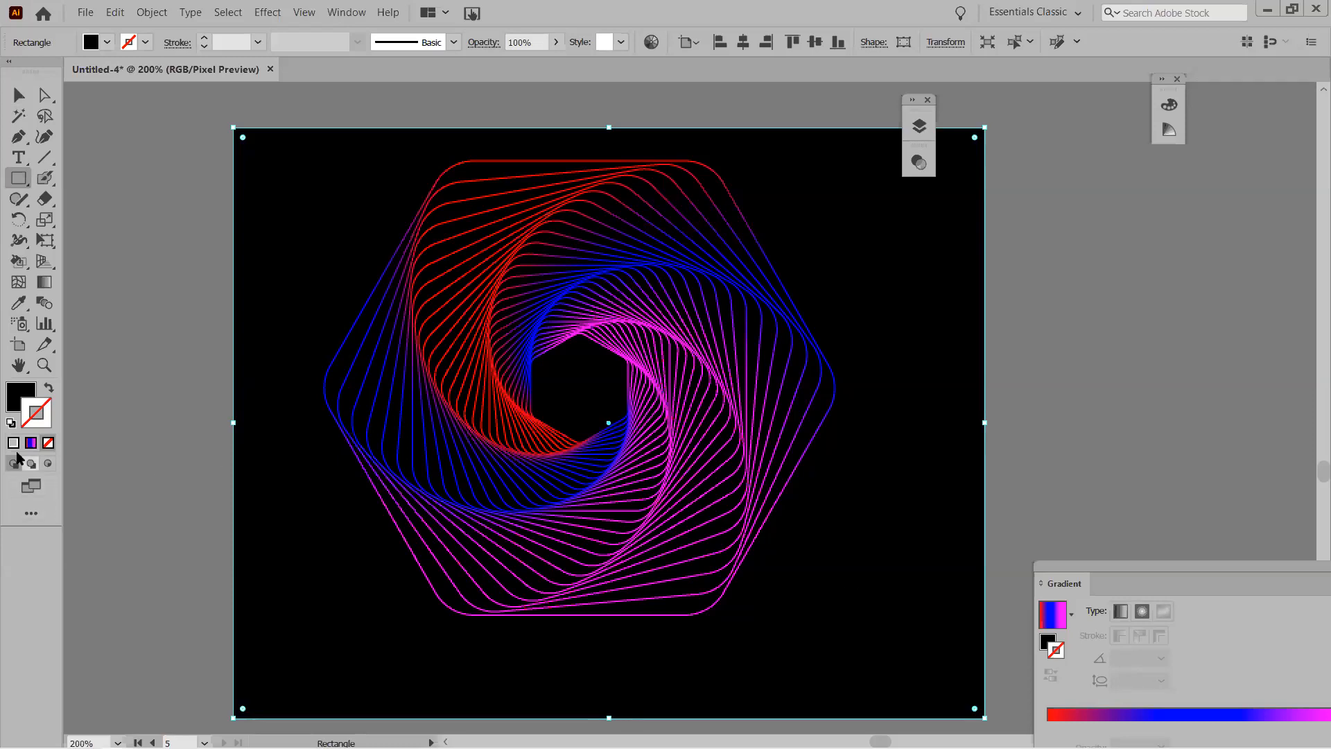
pyautogui.doubleClick(44, 365)
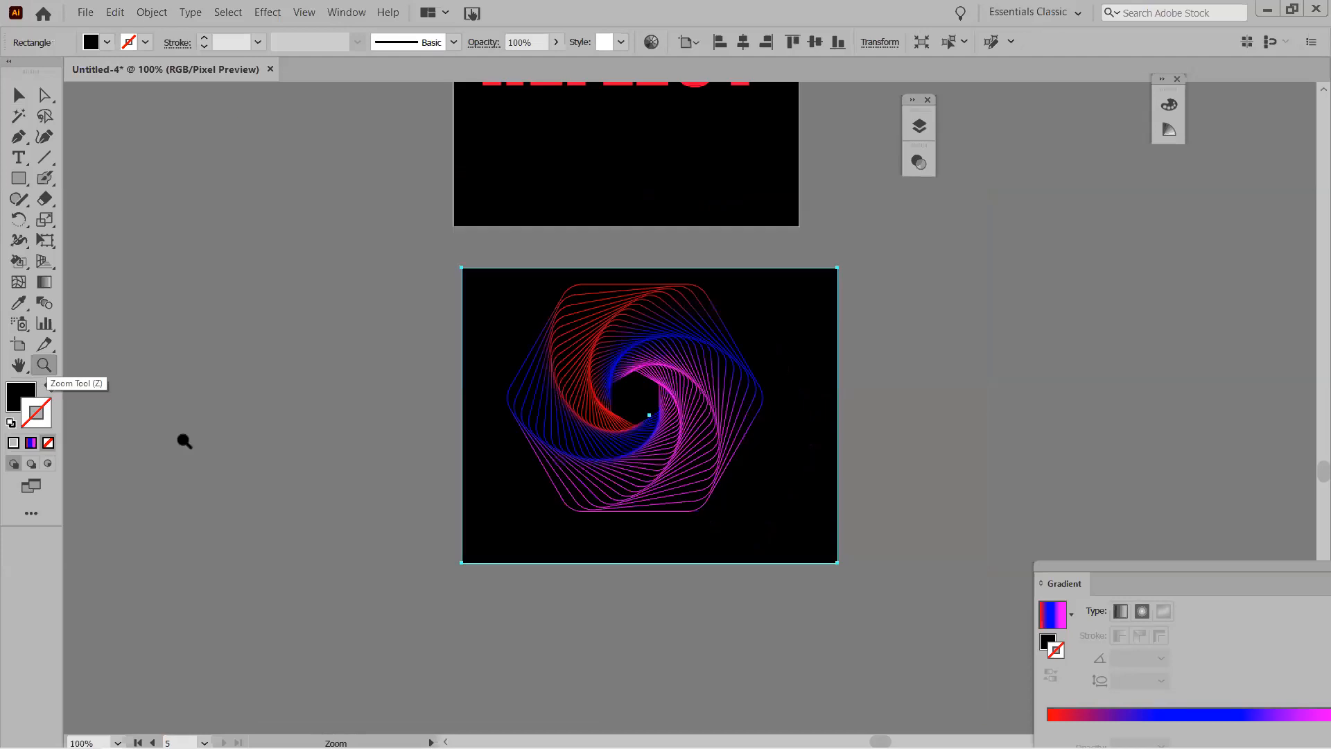
pyautogui.click(18, 95)
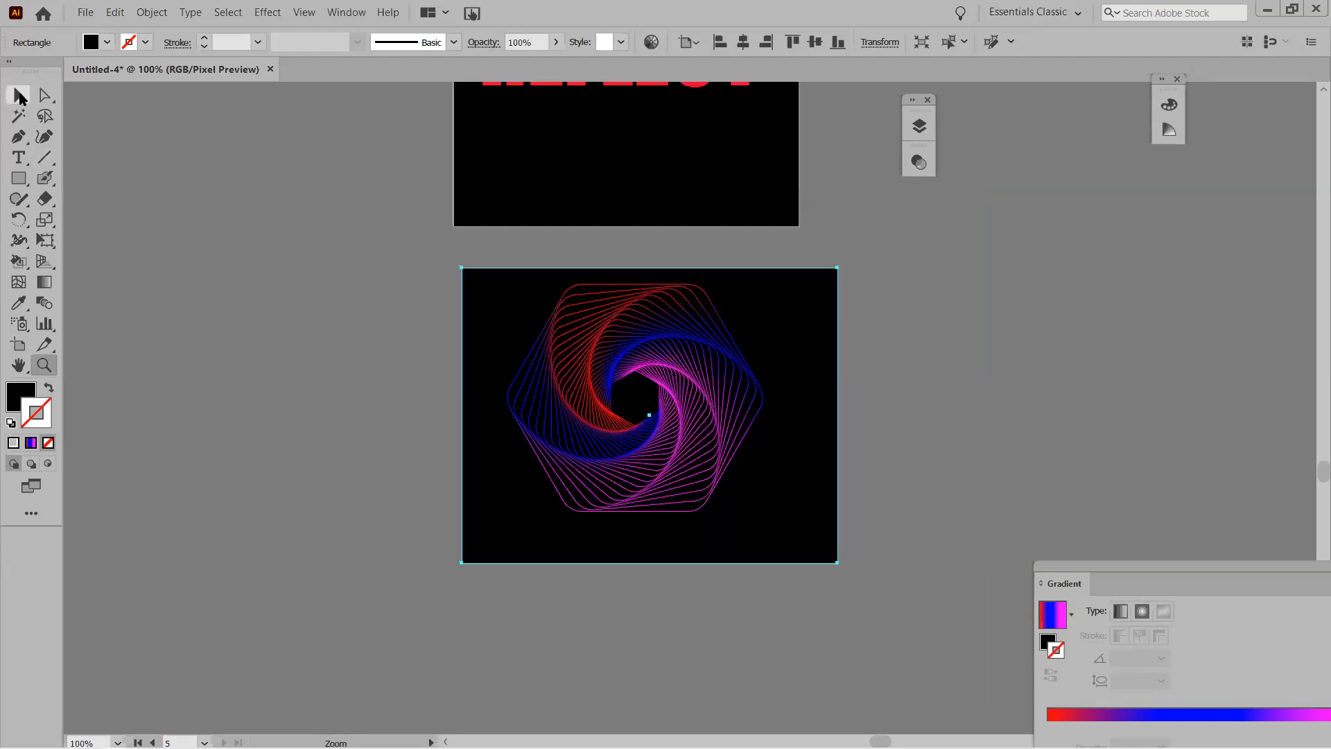
pyautogui.click(371, 372)
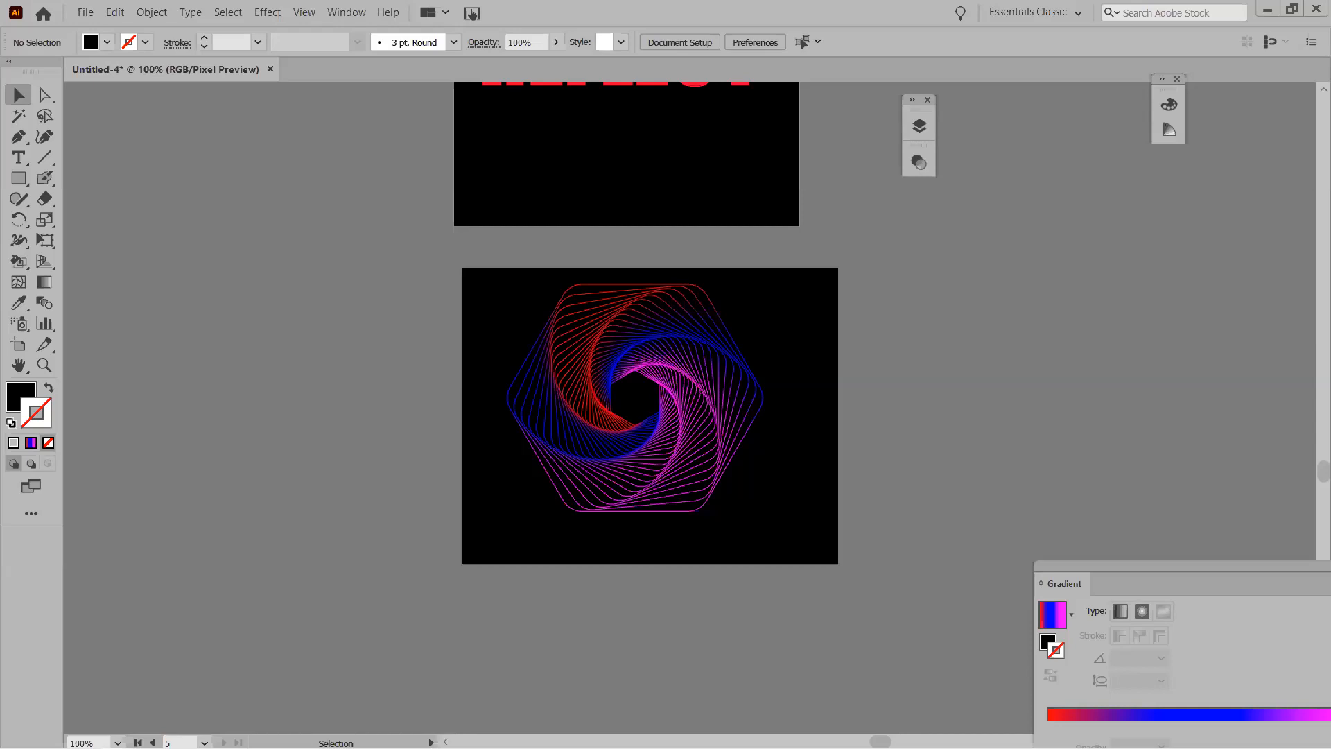
# Scroll to the hexagon spiral artboard and drag the Gradient panel fully into view.
pyautogui.scroll(-4, 624, 613)
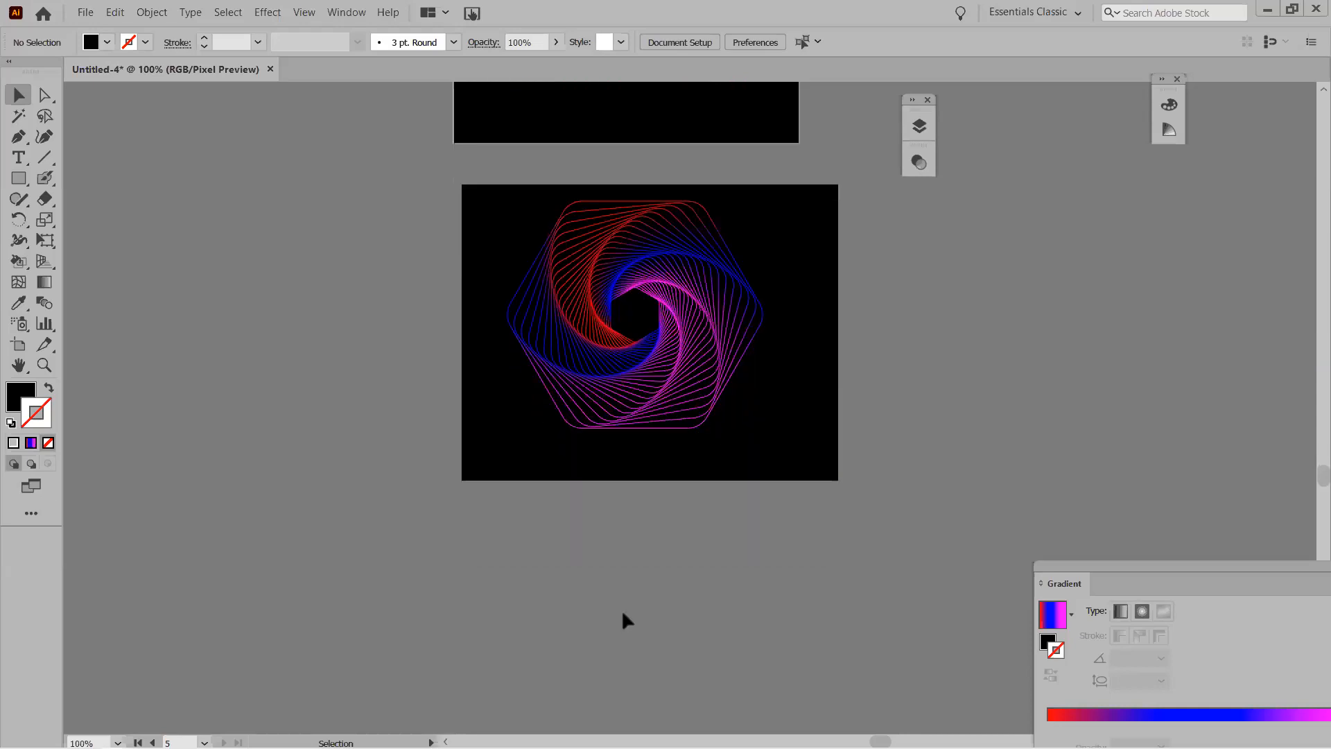
pyautogui.scroll(-2, 621, 601)
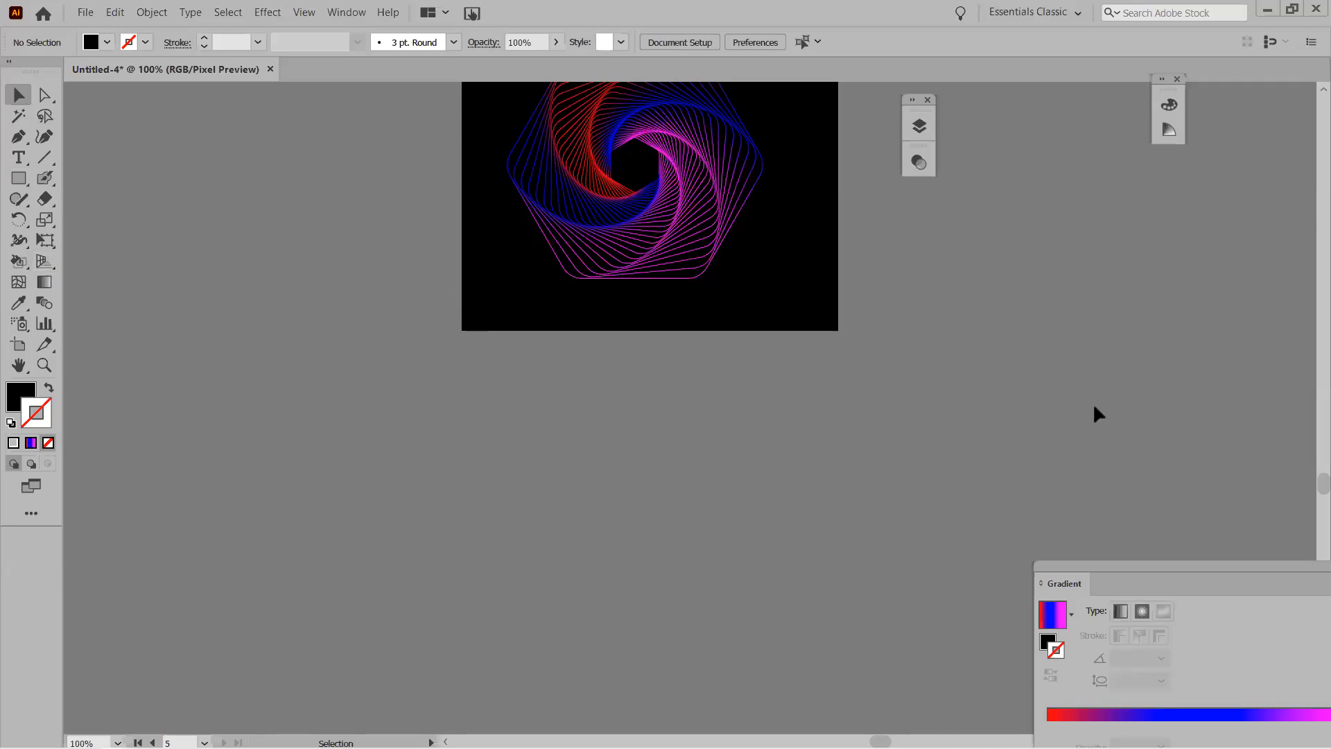
pyautogui.moveTo(1204, 564); pyautogui.dragTo(1052, 416)
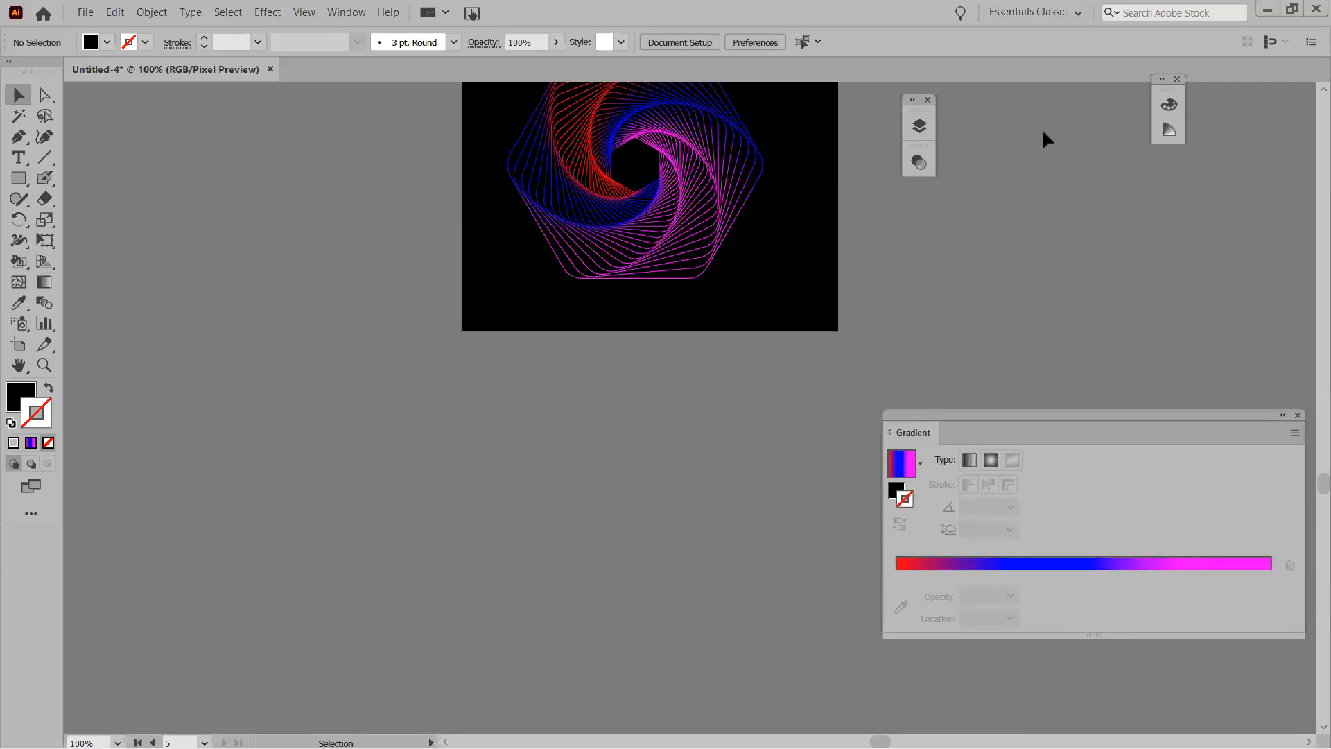
# Float the Layers panel, create Layer 9, and move it below the F/X layer.
pyautogui.click(919, 126)
pyautogui.moveTo(1285, 192); pyautogui.dragTo(1204, 170)
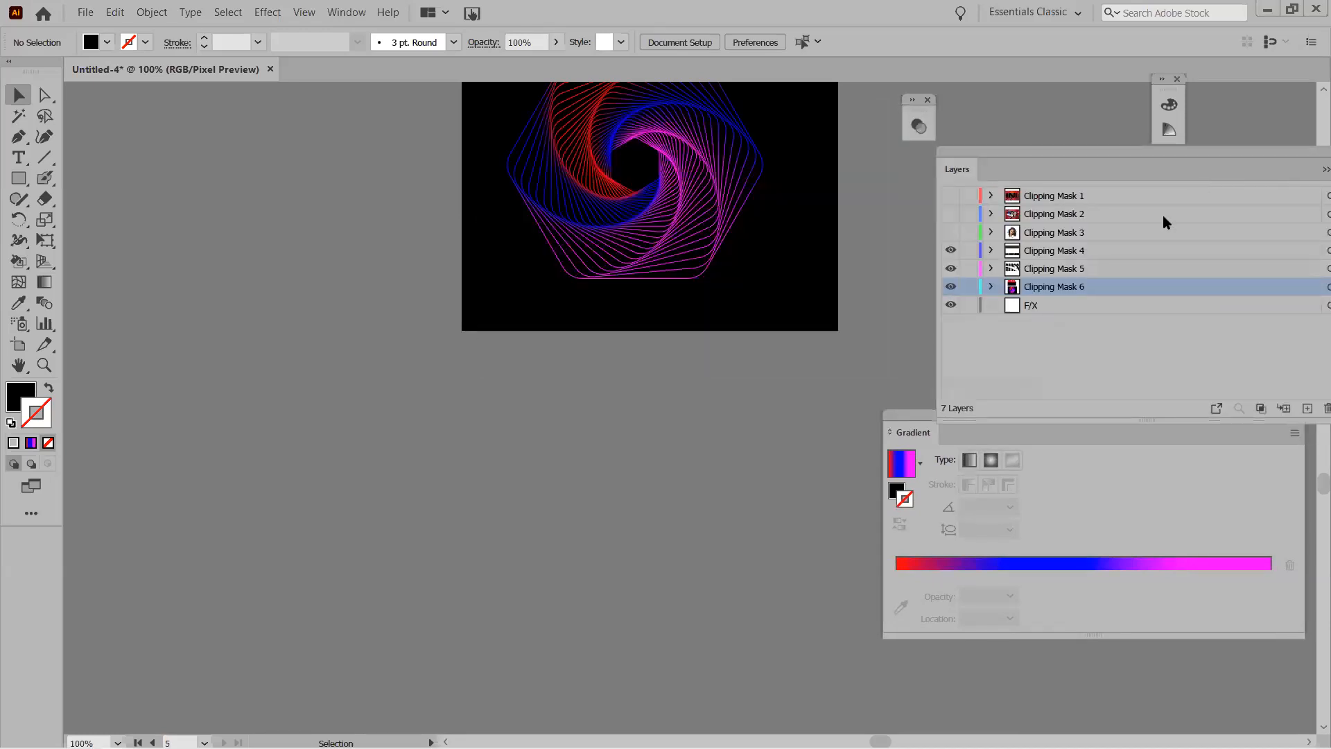
pyautogui.click(1285, 409)
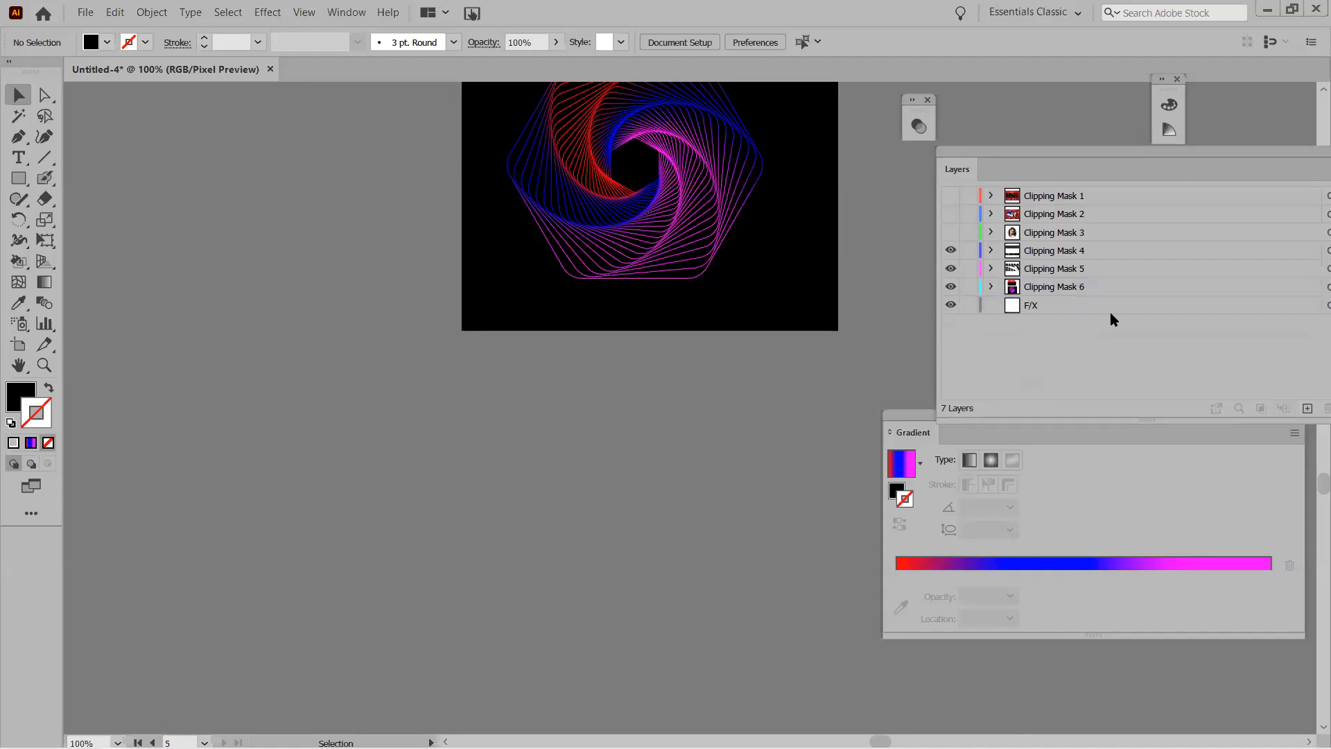
pyautogui.click(1308, 409)
pyautogui.moveTo(1044, 286); pyautogui.dragTo(1038, 328)
pyautogui.doubleClick(1038, 324)
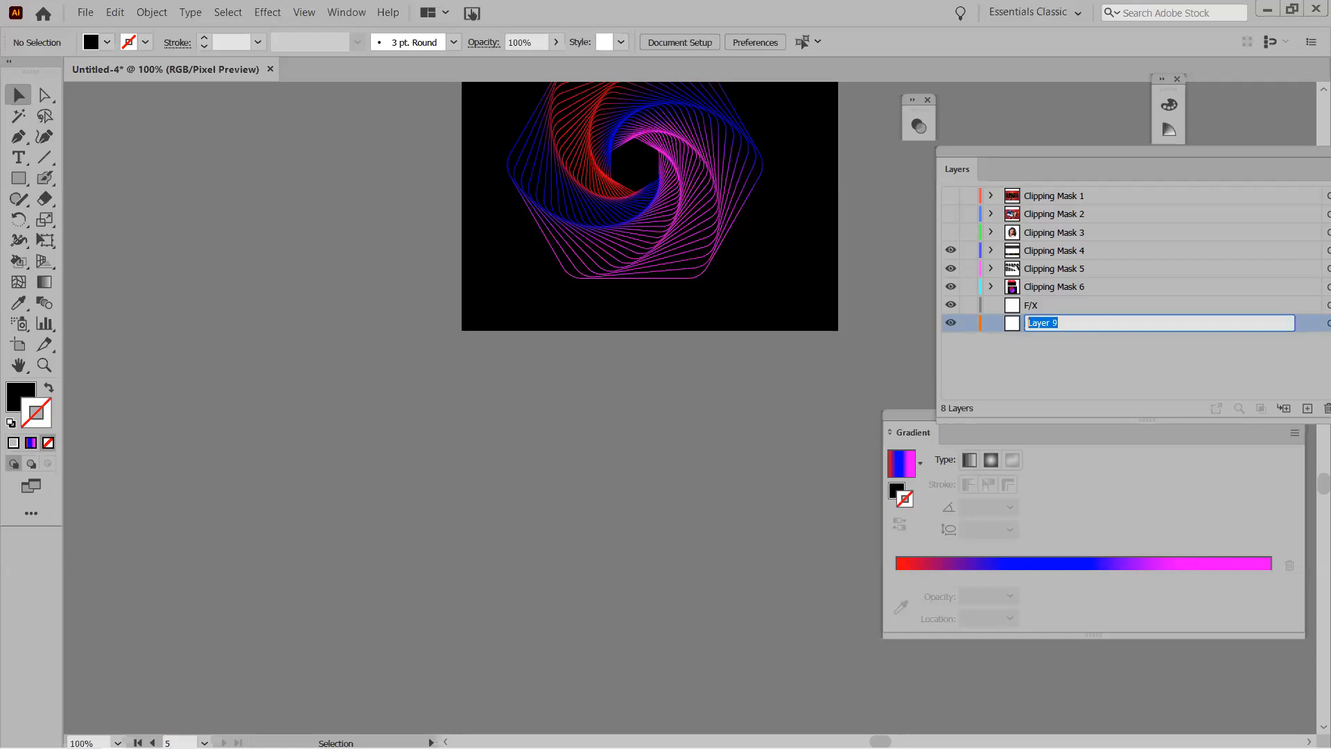
pyautogui.press('Return')
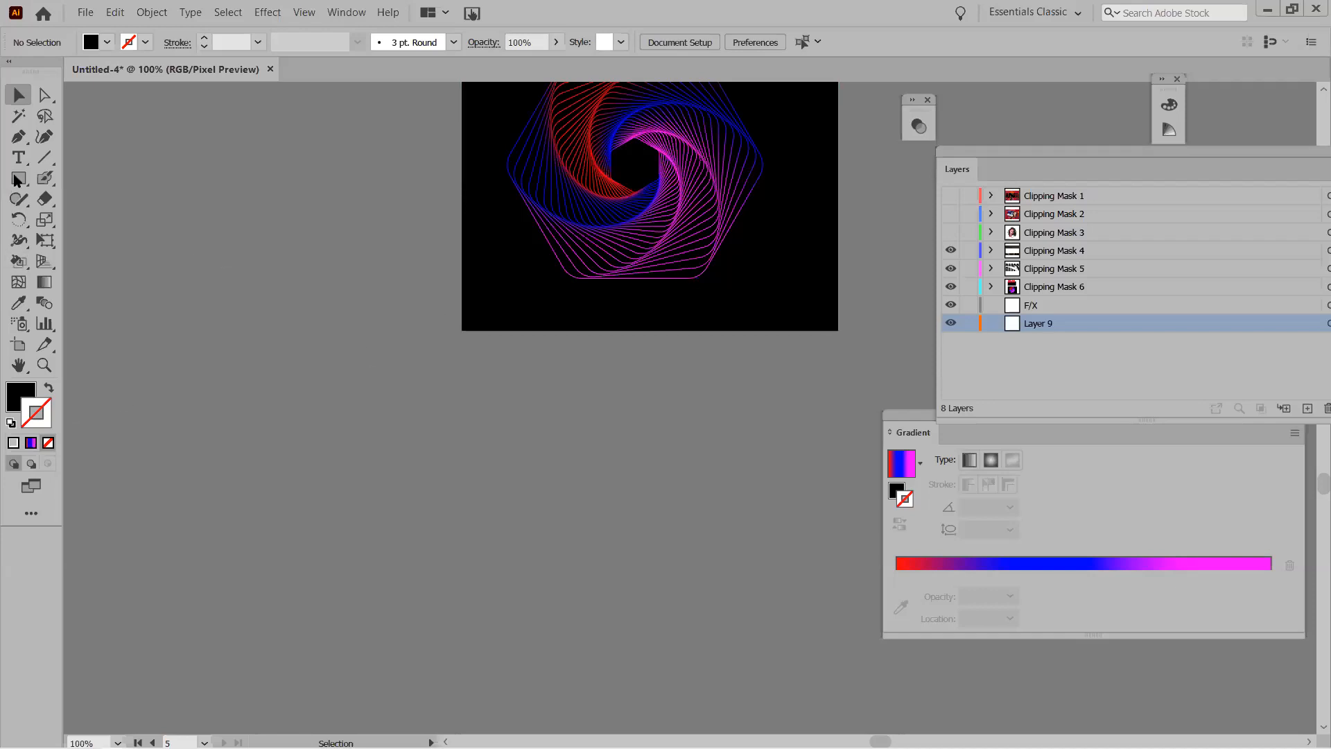
pyautogui.click(18, 345)
# Add a new artboard below the spiral and place enlarged 'FISH KING' text on it.
pyautogui.moveTo(468, 379); pyautogui.dragTo(834, 668)
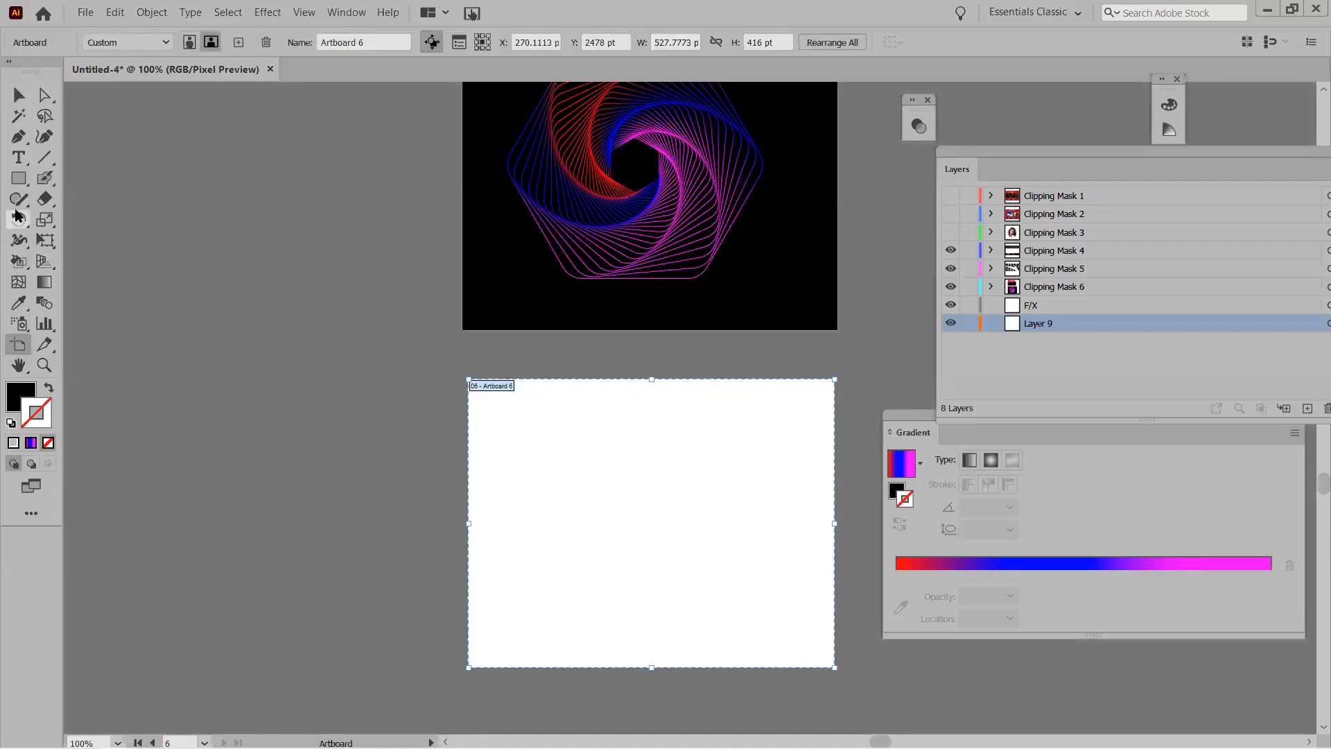
pyautogui.click(18, 158)
pyautogui.click(558, 516)
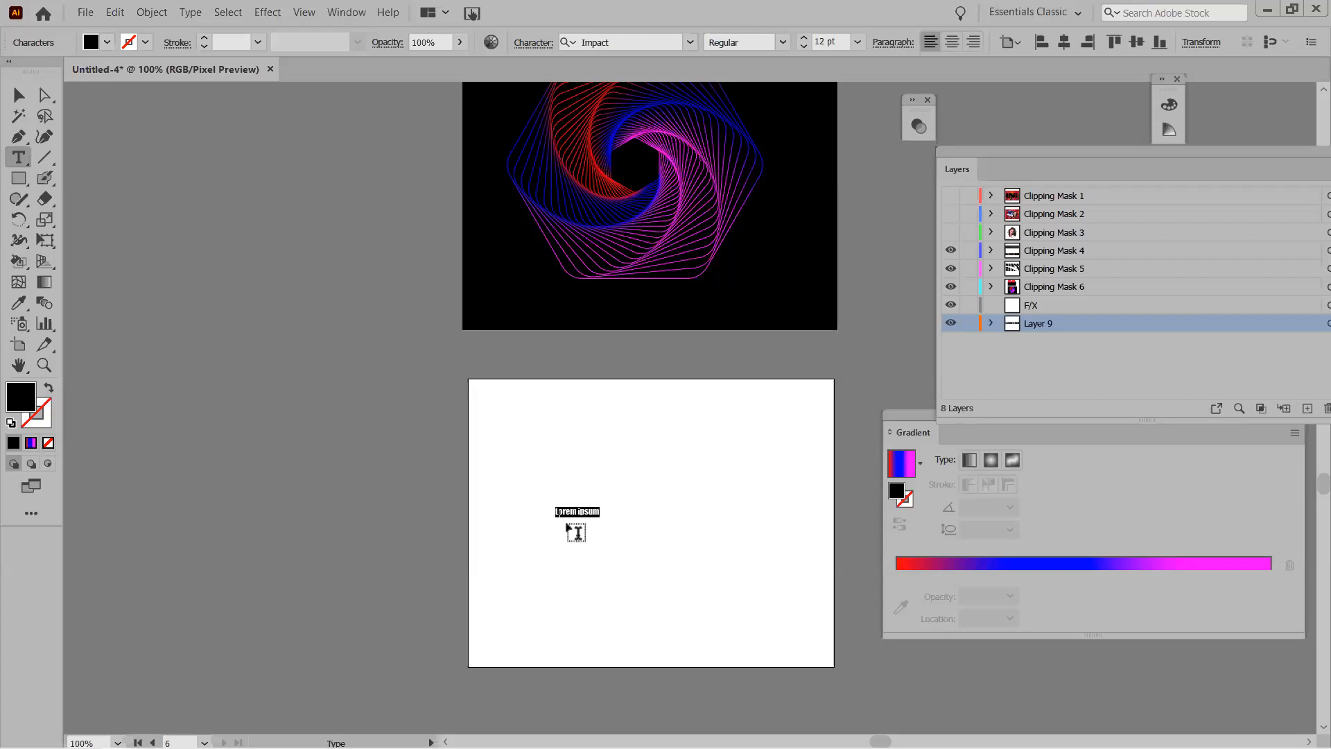
pyautogui.write('FISH KING')
pyautogui.moveTo(588, 518); pyautogui.dragTo(801, 629)
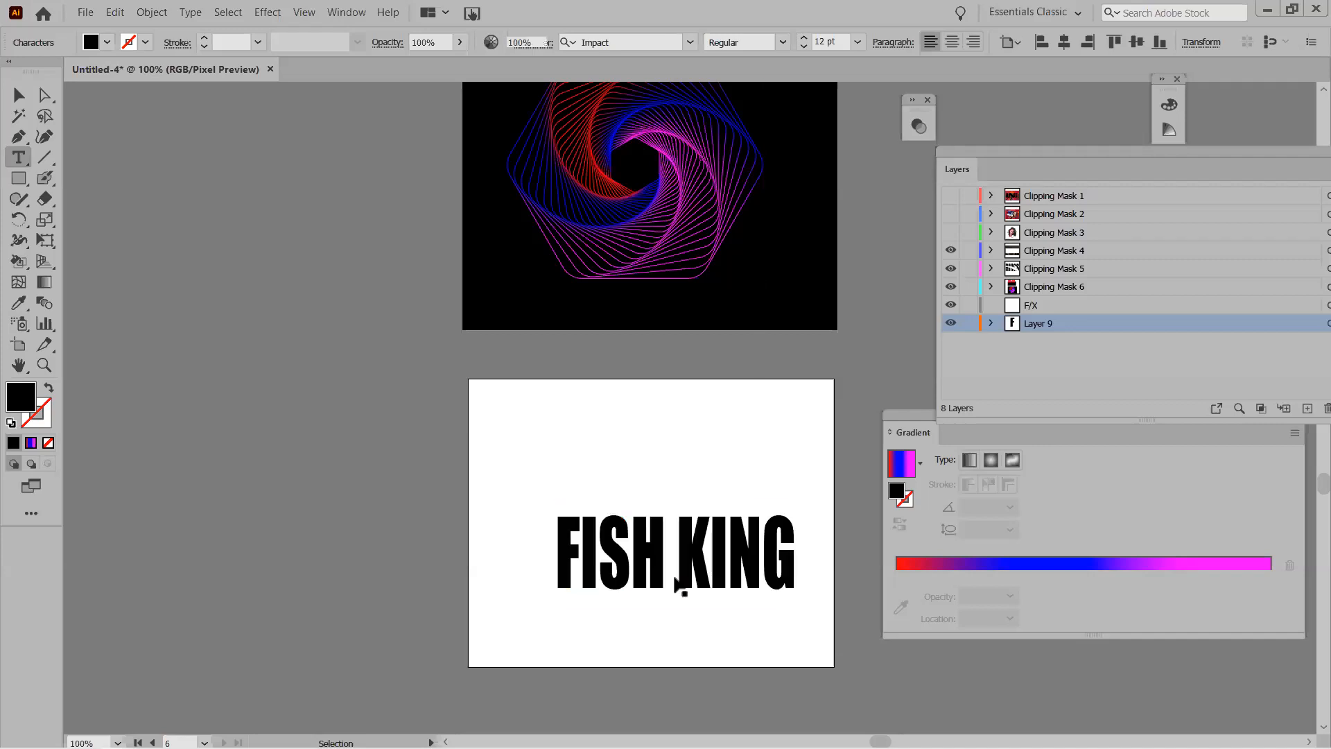
pyautogui.keyDown('ctrl'); pyautogui.click(676, 579); pyautogui.keyUp('ctrl')
pyautogui.click(19, 95)
pyautogui.moveTo(632, 565); pyautogui.dragTo(615, 527)
# Color all the FISH KING letters blue-purple #420AF2.
pyautogui.doubleClick(610, 531)
pyautogui.hotkey('ctrl', 'a')
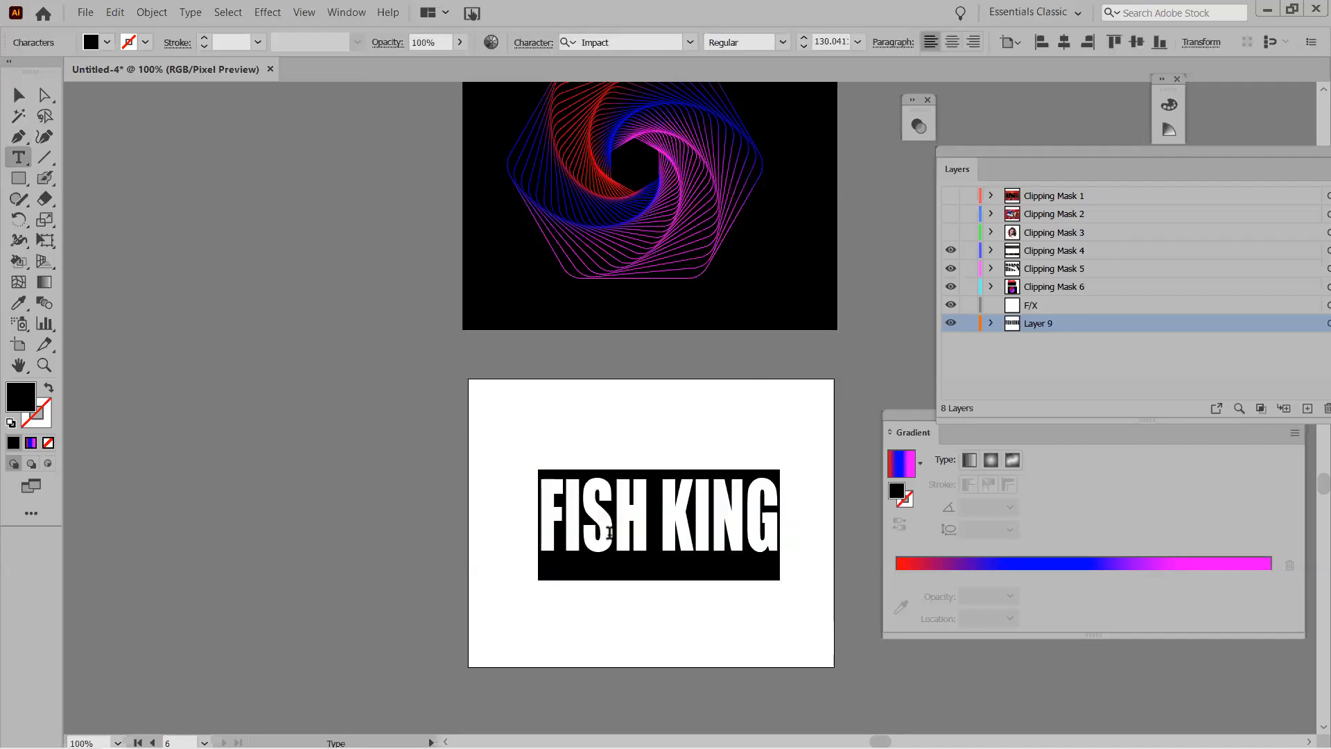
pyautogui.doubleClick(20, 397)
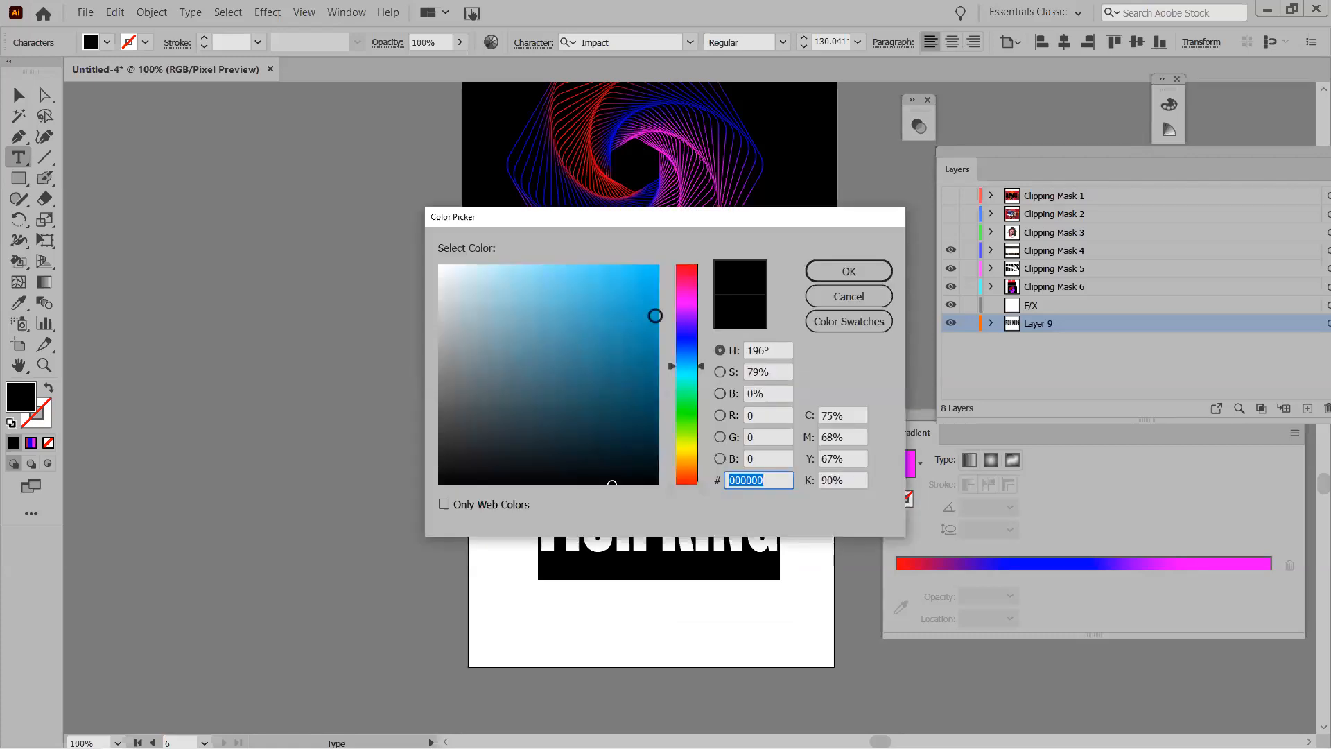
pyautogui.click(693, 340)
pyautogui.click(848, 271)
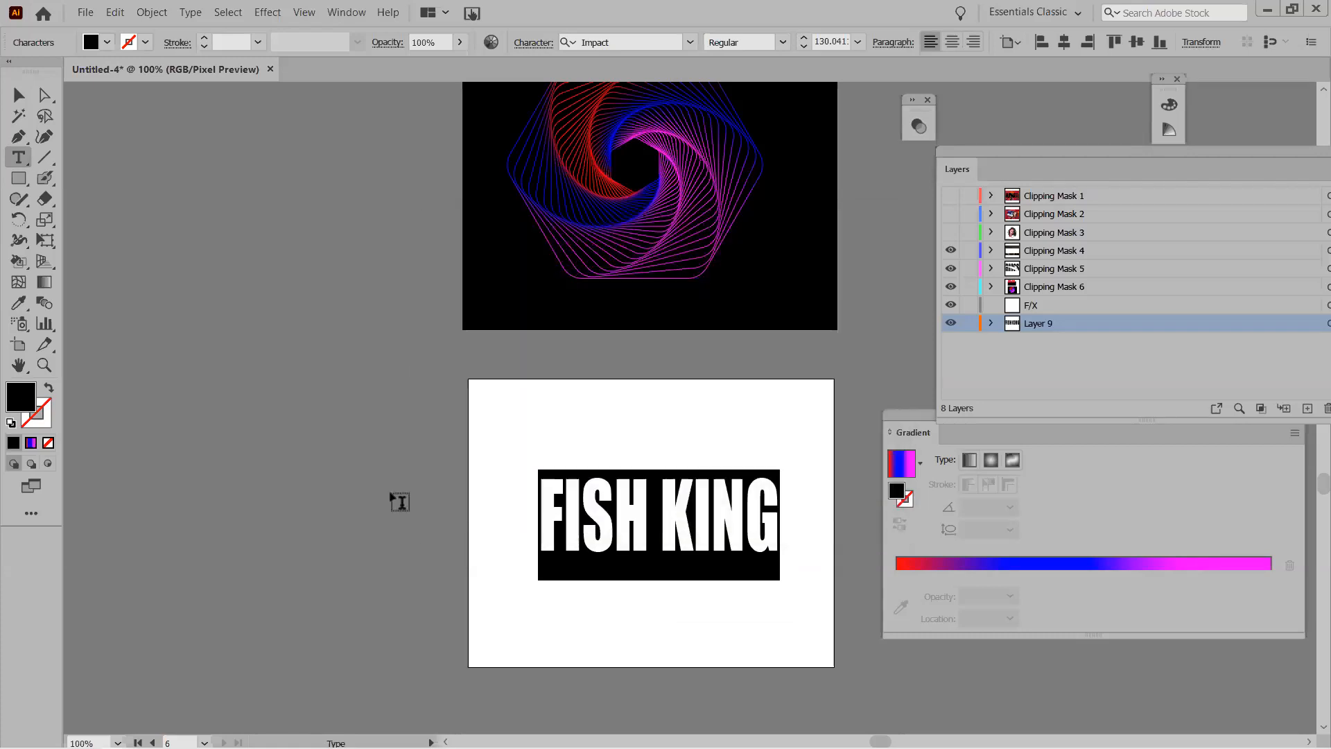
pyautogui.click(19, 95)
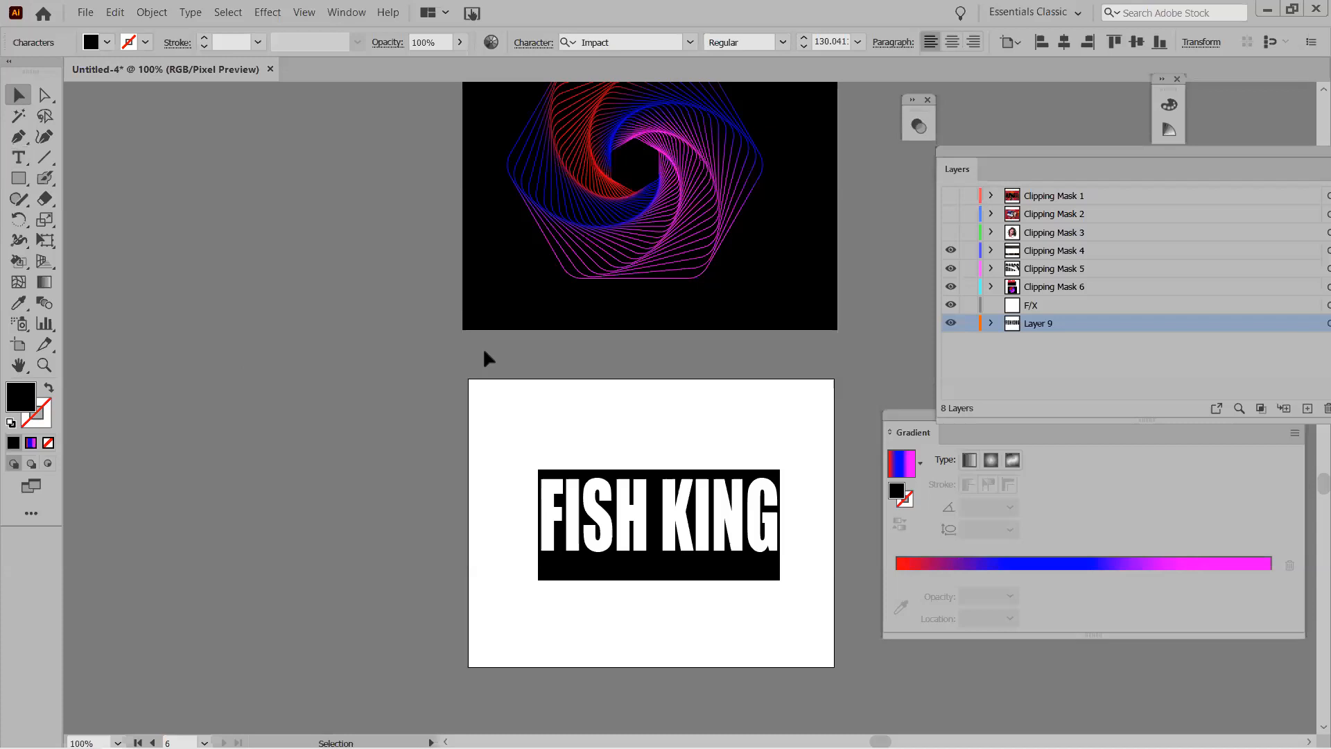
pyautogui.doubleClick(562, 499)
pyautogui.hotkey('ctrl', 'a')
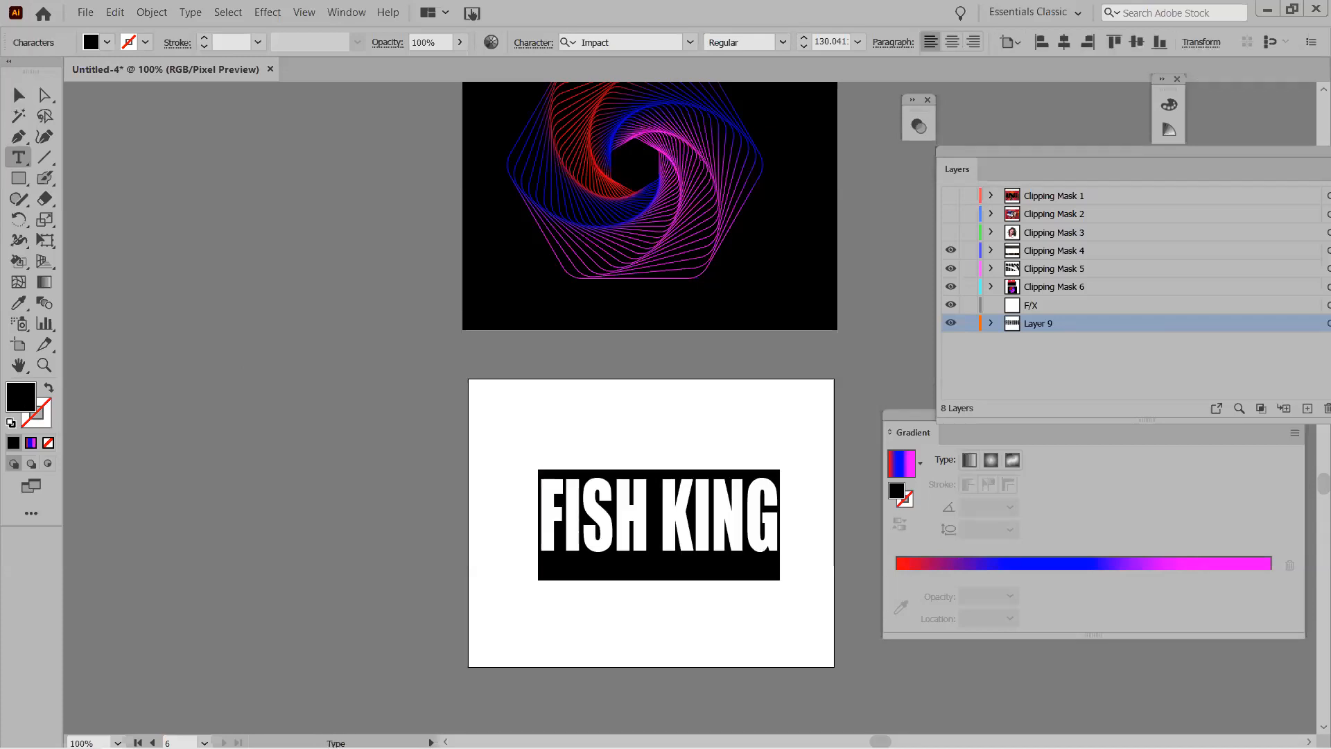
pyautogui.doubleClick(21, 397)
pyautogui.click(687, 328)
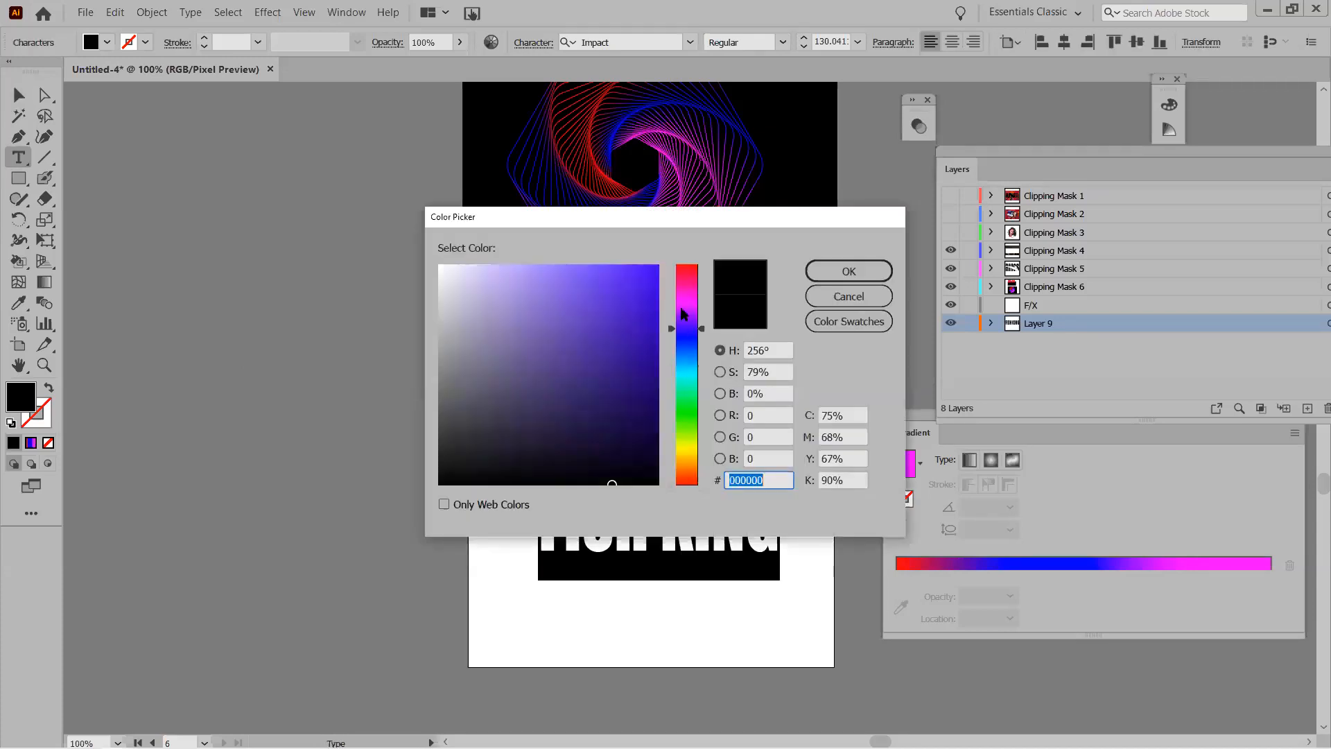
pyautogui.click(650, 275)
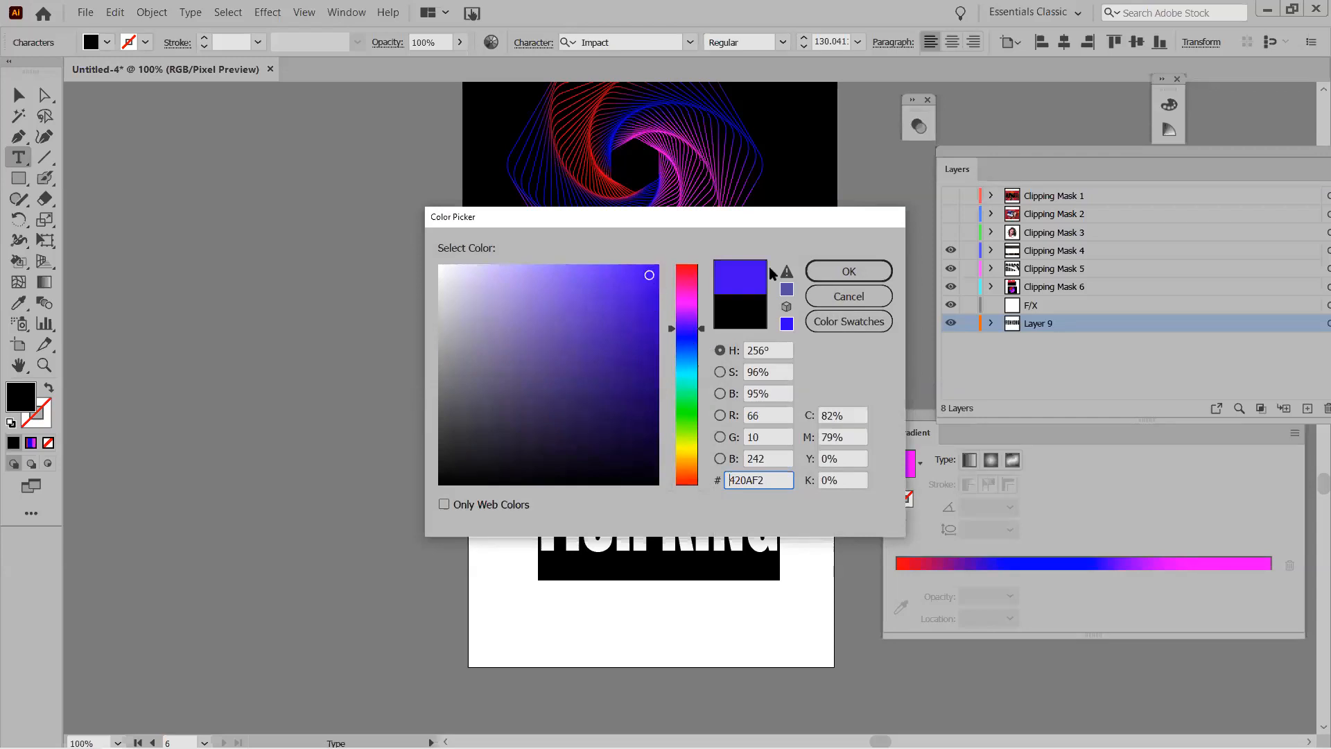
pyautogui.click(849, 271)
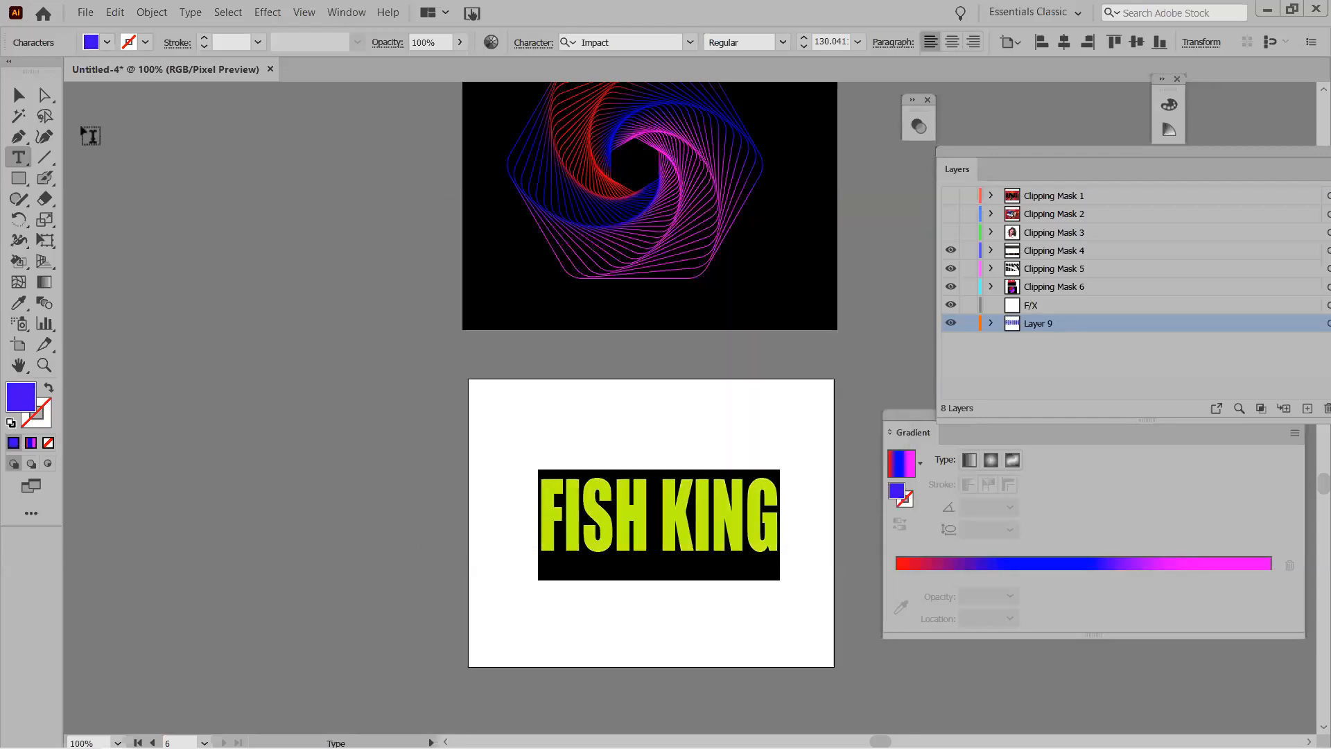
# Undo the accidental V that replaced the text and delete a stray V before FISH.
pyautogui.write('V')
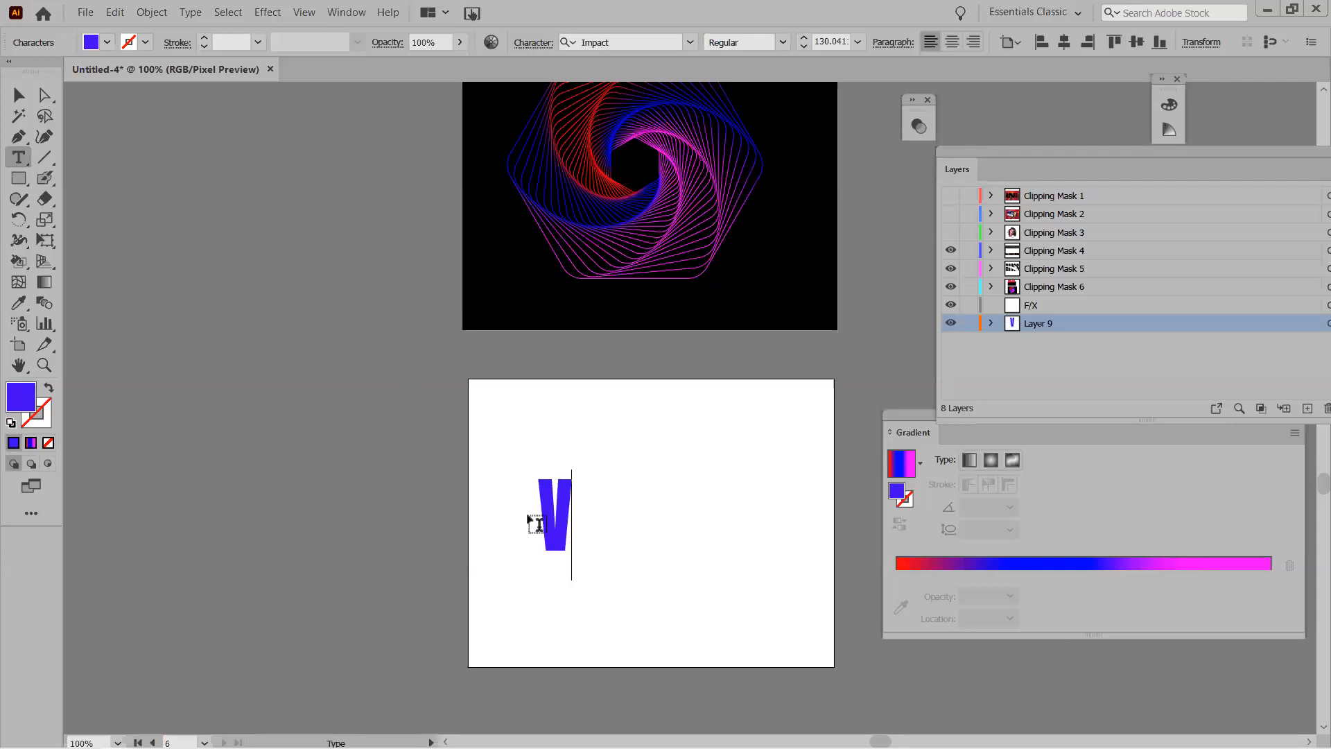
pyautogui.hotkey('ctrl', 'z')
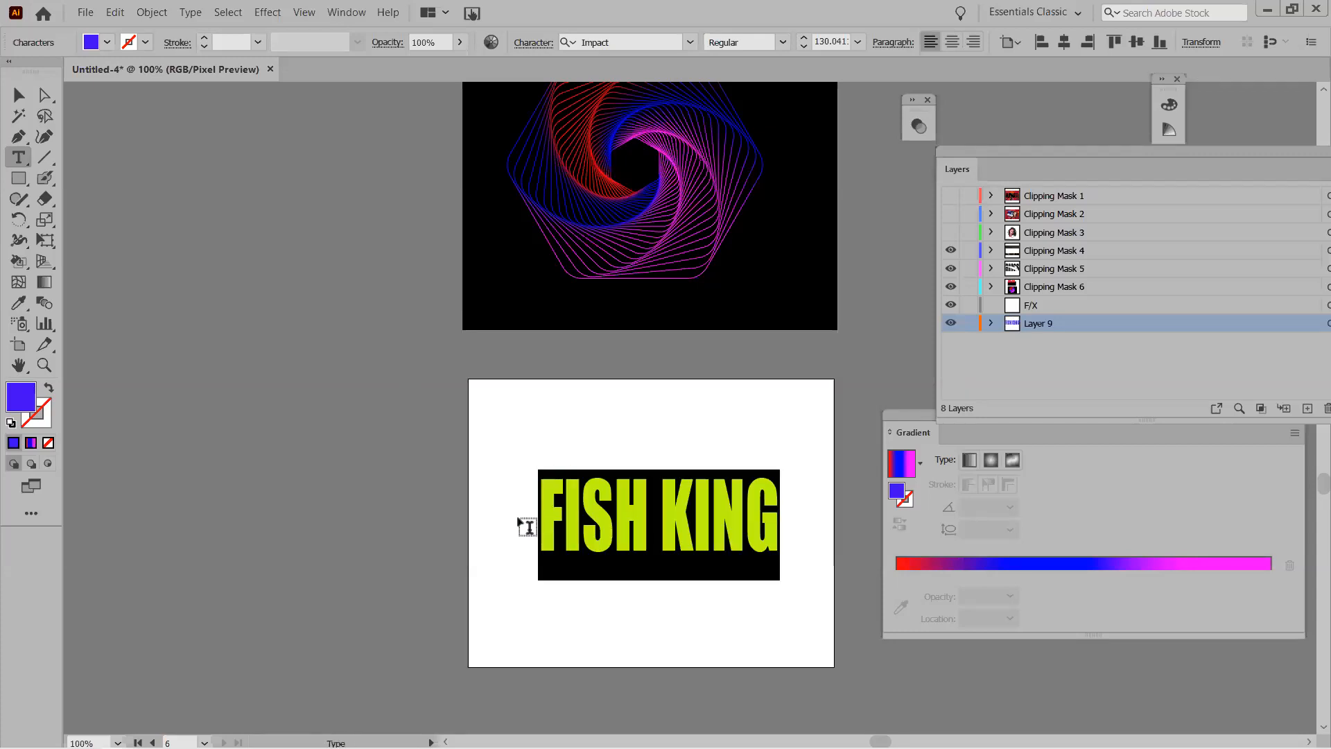
pyautogui.hotkey('ctrl', 'shift', 'a')
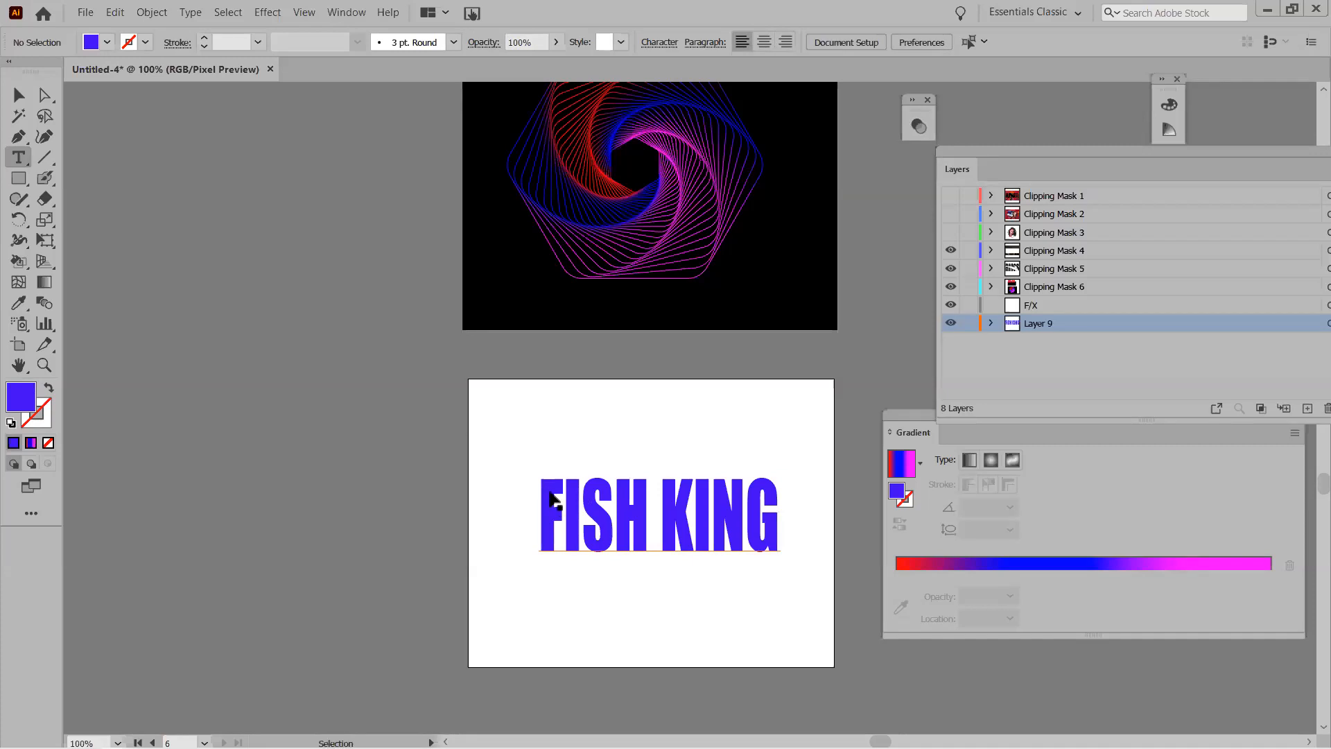
pyautogui.click(550, 490)
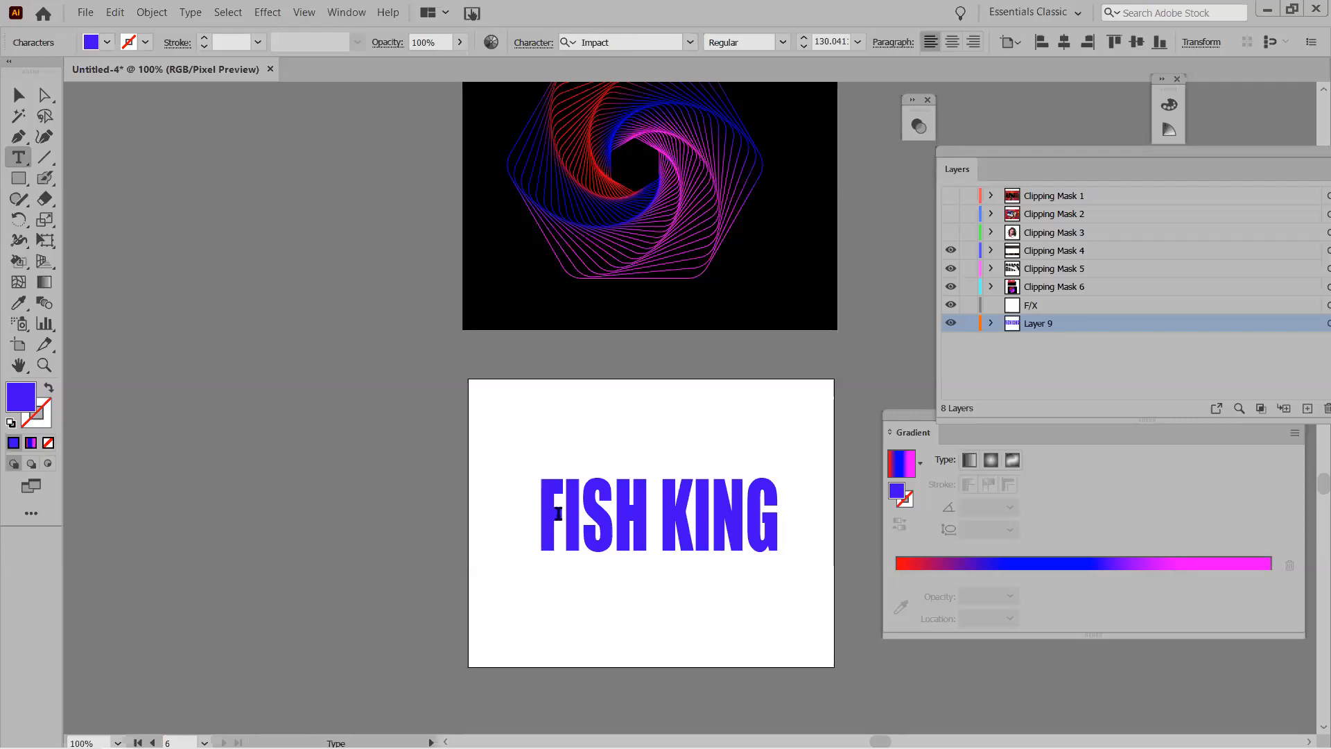
pyautogui.write('V')
pyautogui.press('BackSpace')
# Enlarge the FISH KING text to about 176 pt and move it down-right.
pyautogui.click(19, 95)
pyautogui.click(550, 486)
pyautogui.moveTo(539, 470); pyautogui.dragTo(487, 429)
pyautogui.moveTo(574, 516); pyautogui.dragTo(597, 550)
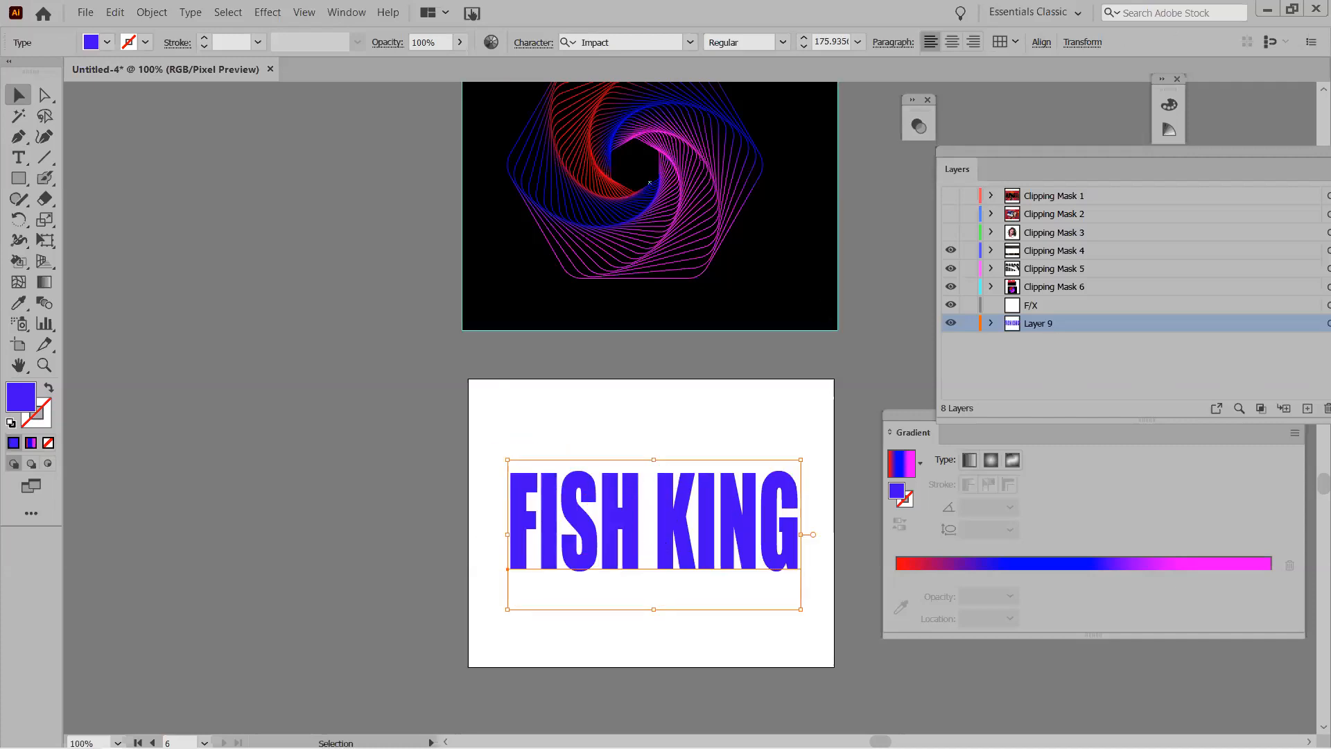
# Apply an envelope Make with Warp using the Fish style at 50% bend.
pyautogui.click(1016, 41)
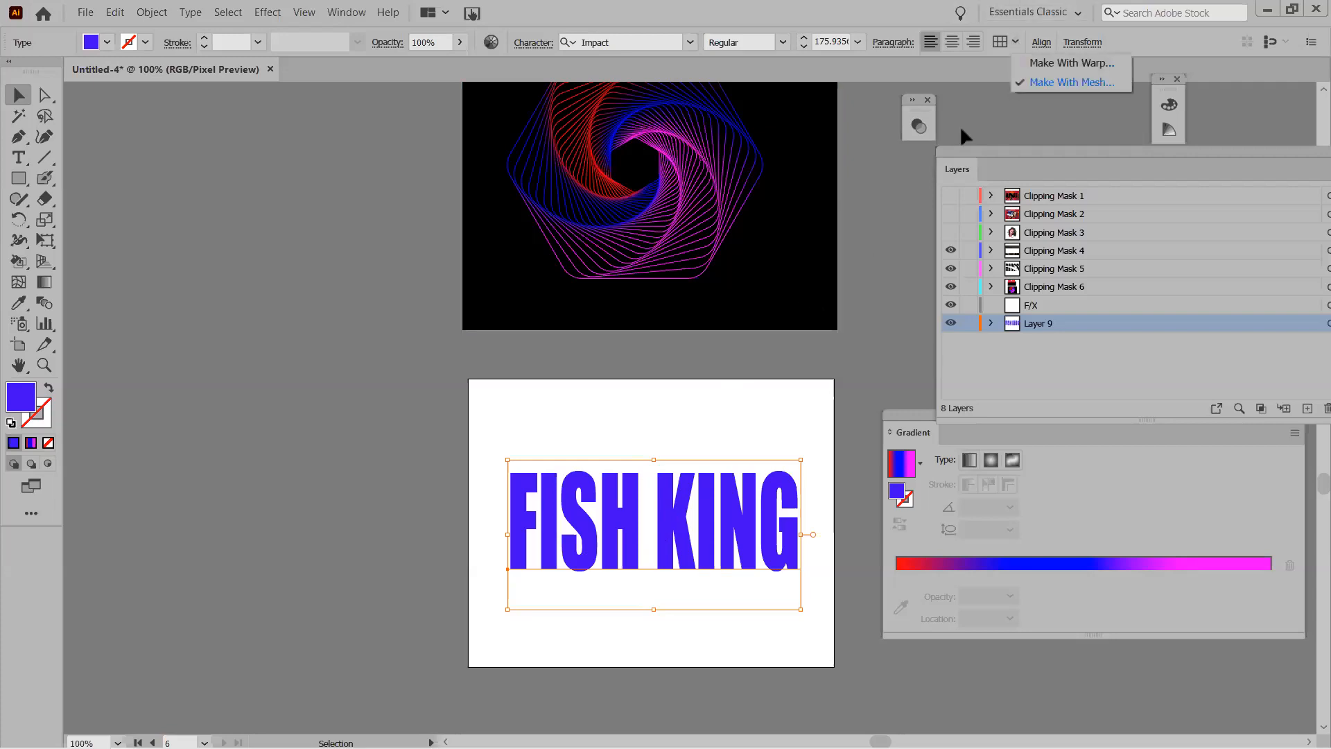
pyautogui.click(569, 481)
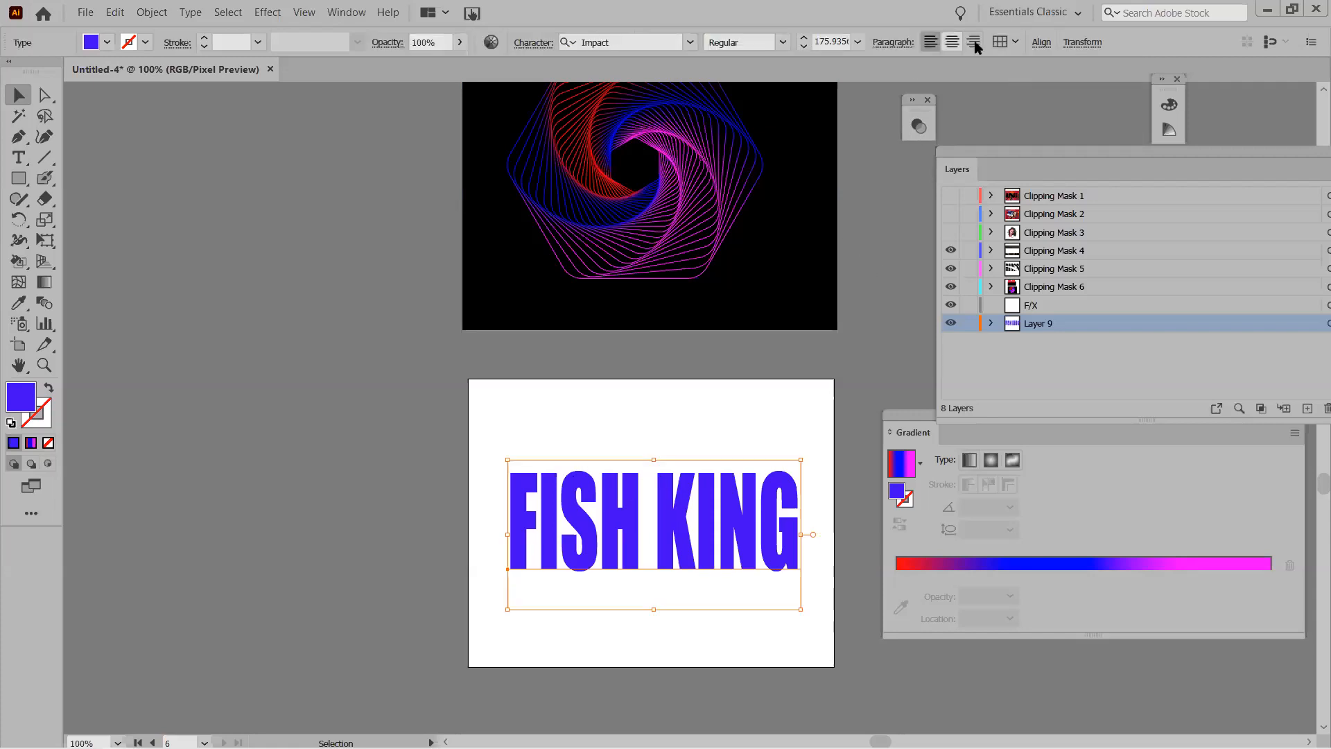
pyautogui.click(1016, 43)
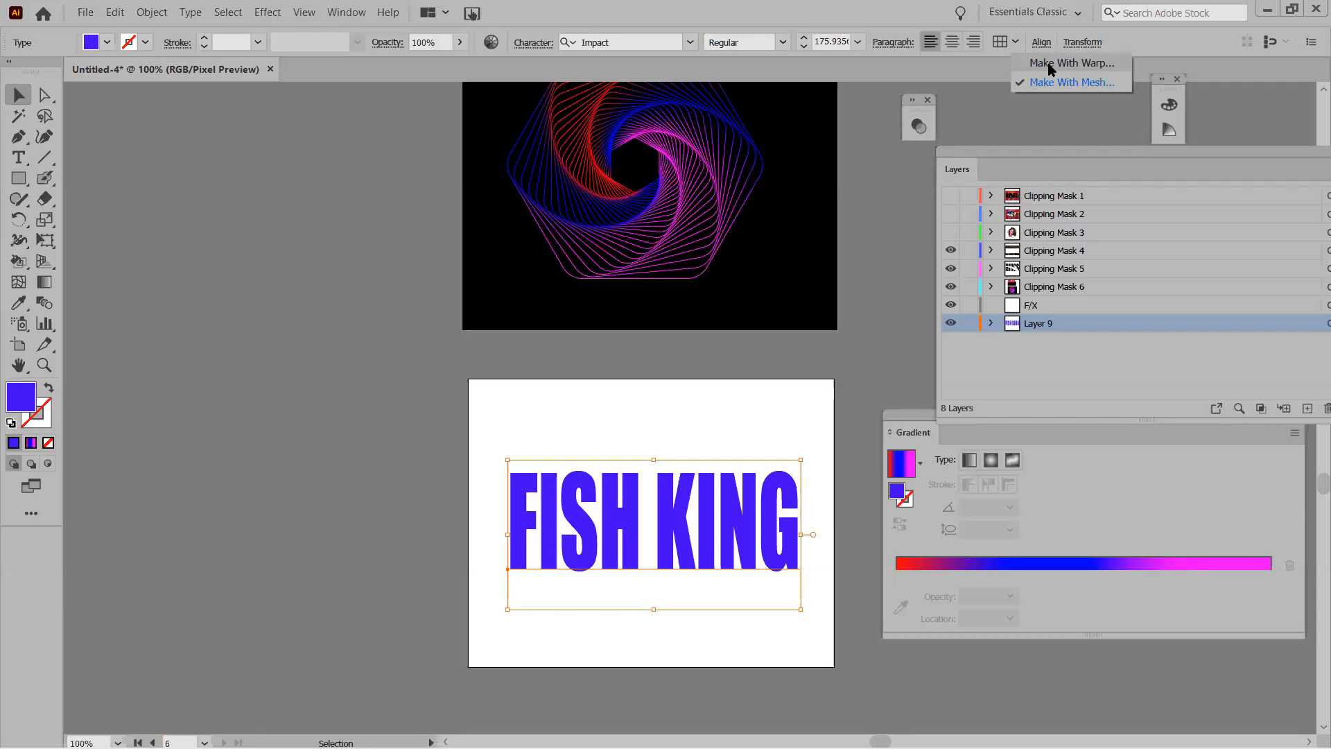
pyautogui.click(1049, 64)
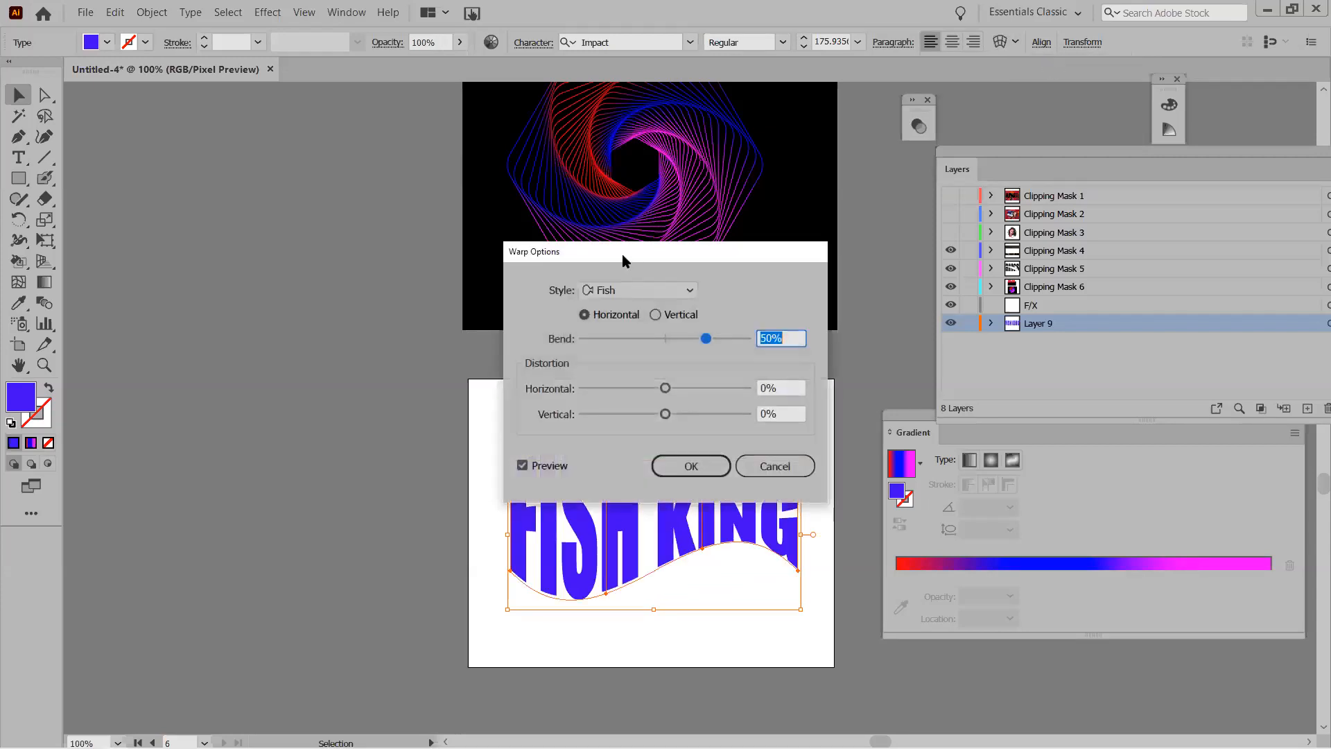
pyautogui.moveTo(667, 251); pyautogui.dragTo(1039, 90)
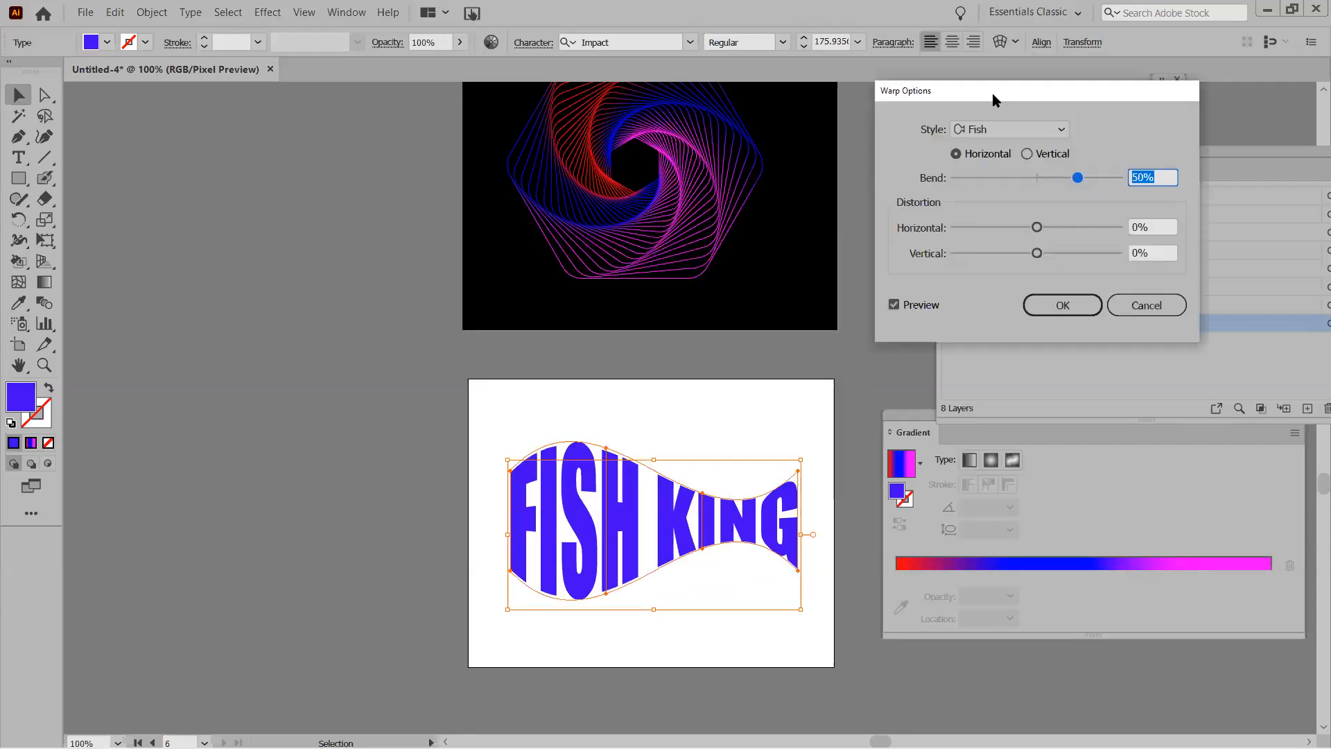
pyautogui.click(982, 130)
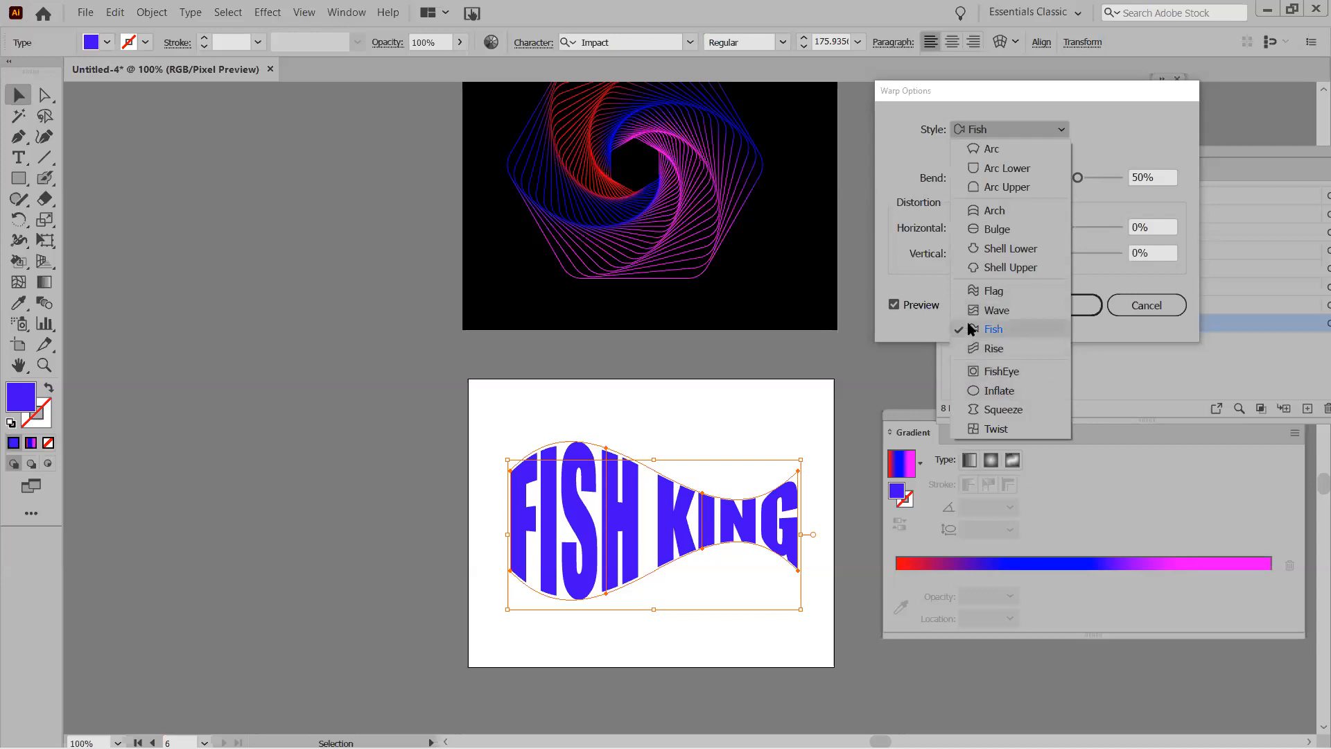
pyautogui.click(977, 150)
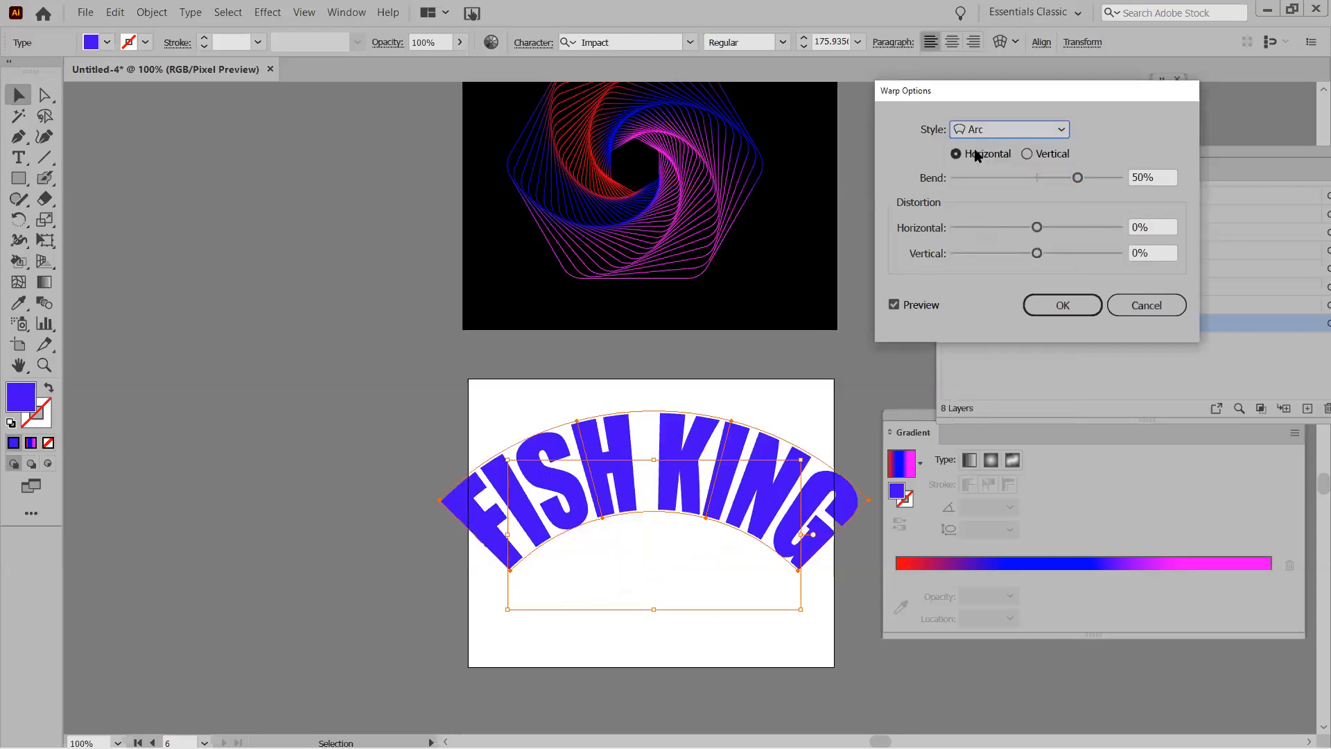
pyautogui.click(982, 131)
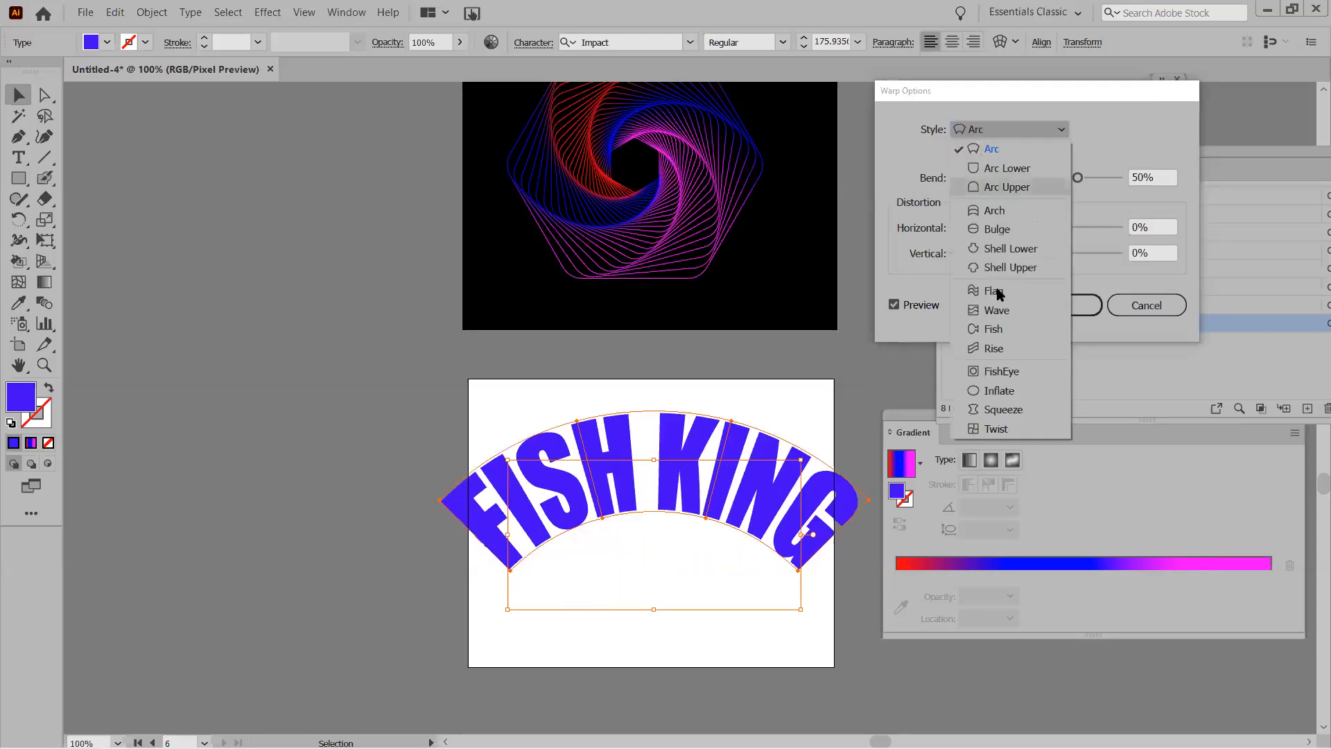
pyautogui.click(992, 330)
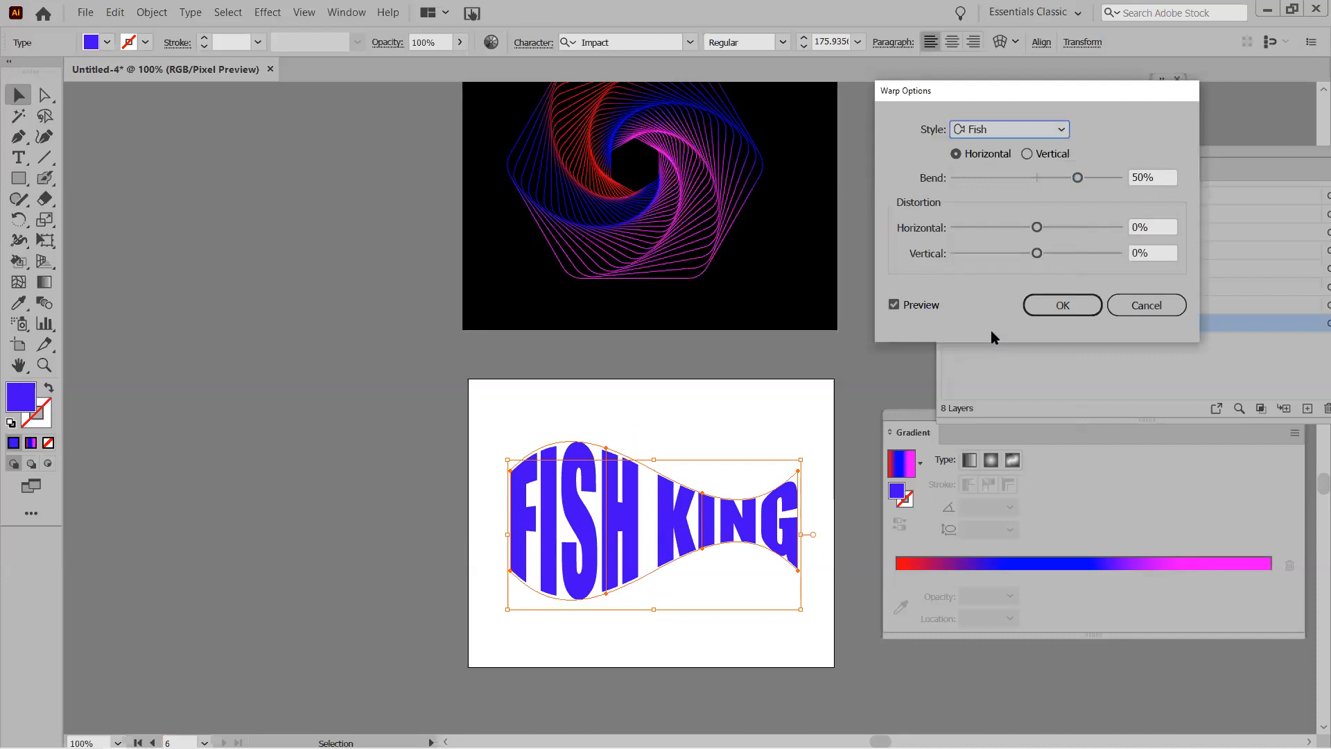
pyautogui.click(1033, 308)
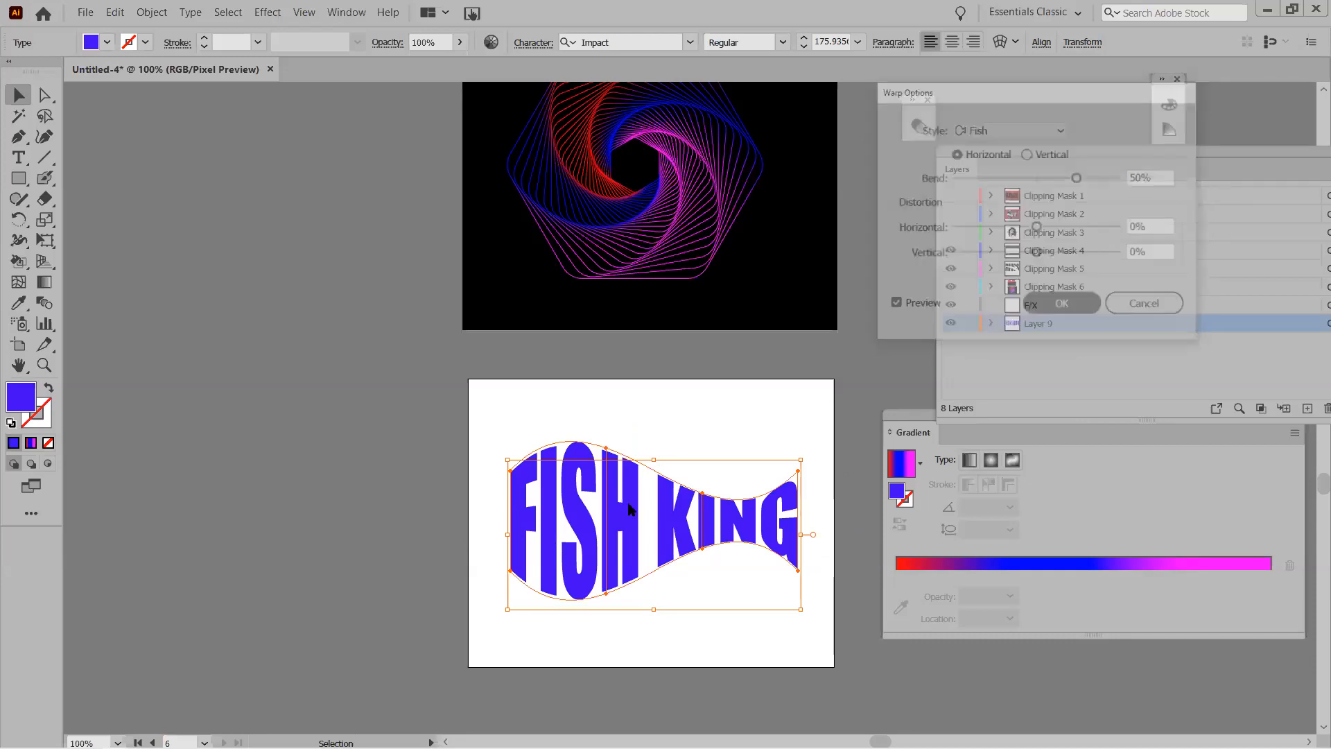
# Choose the Pen tool and adjust the fill colour, leaving it light grey.
pyautogui.click(19, 136)
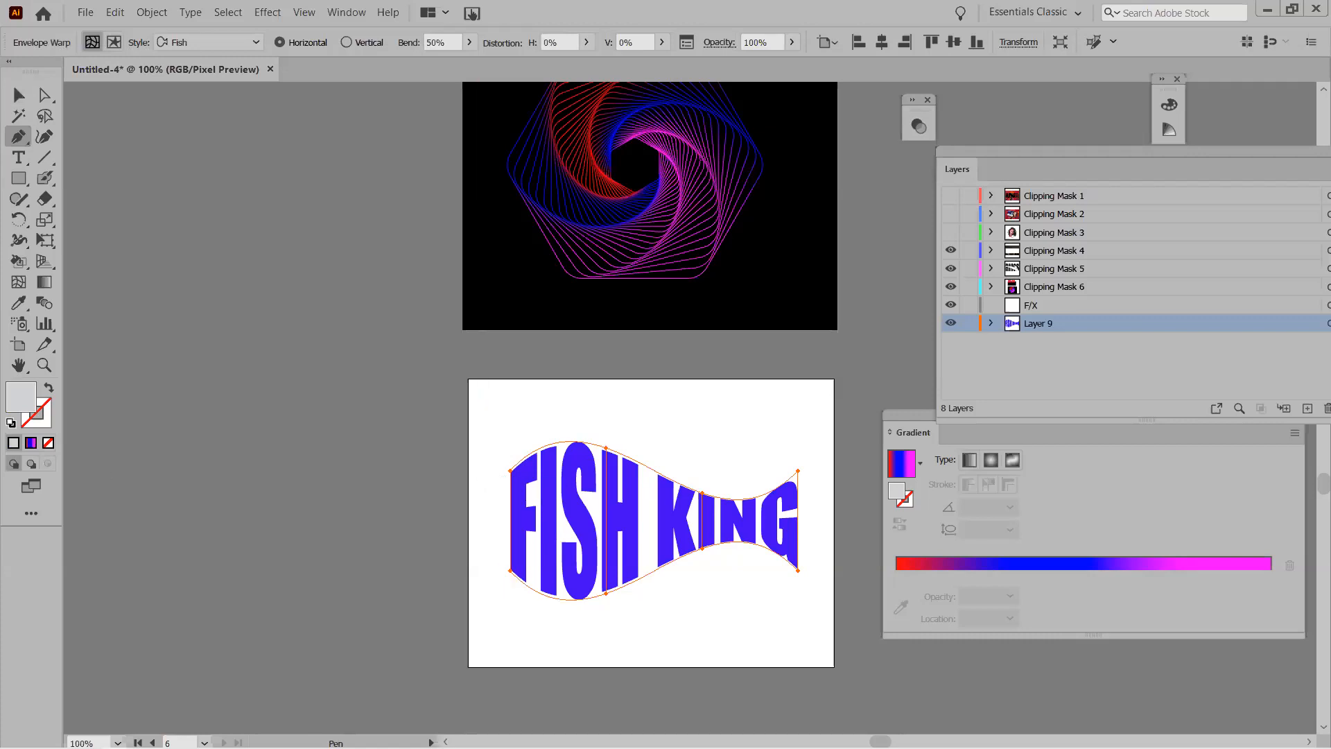
pyautogui.click(46, 390)
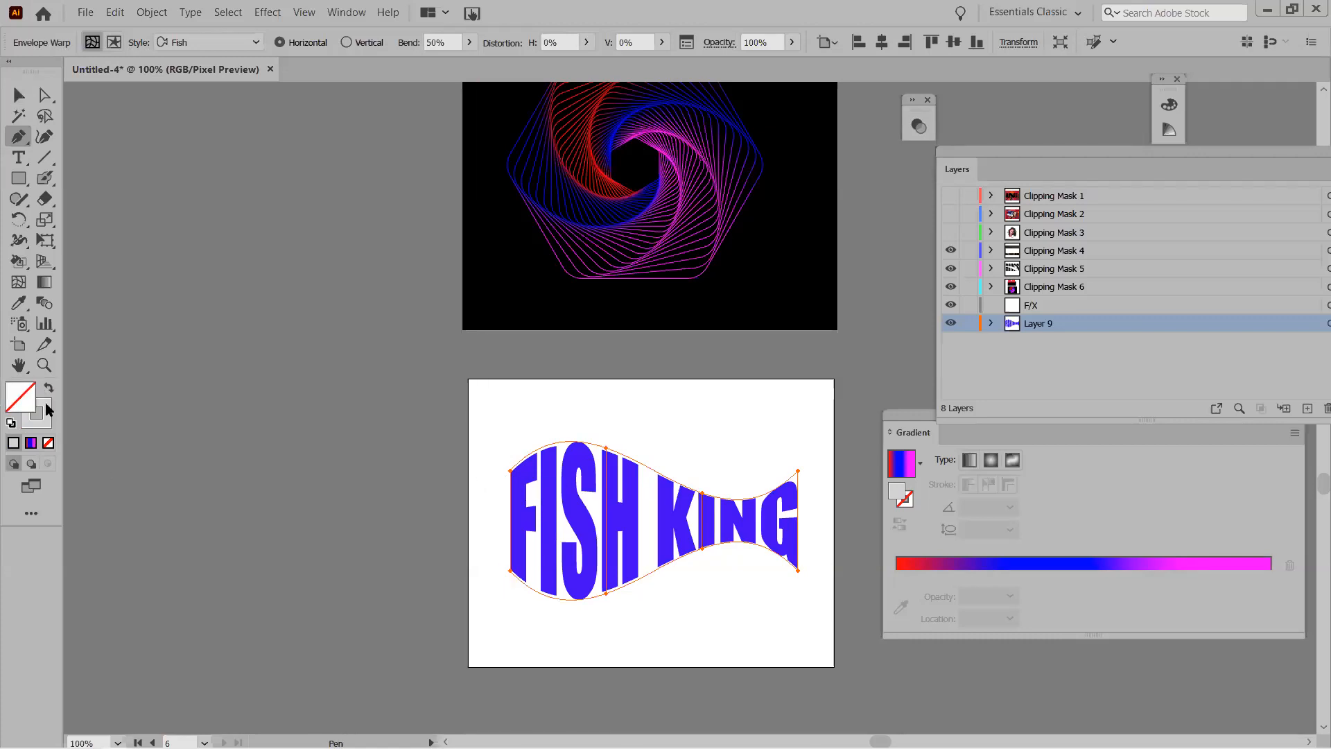
pyautogui.click(46, 390)
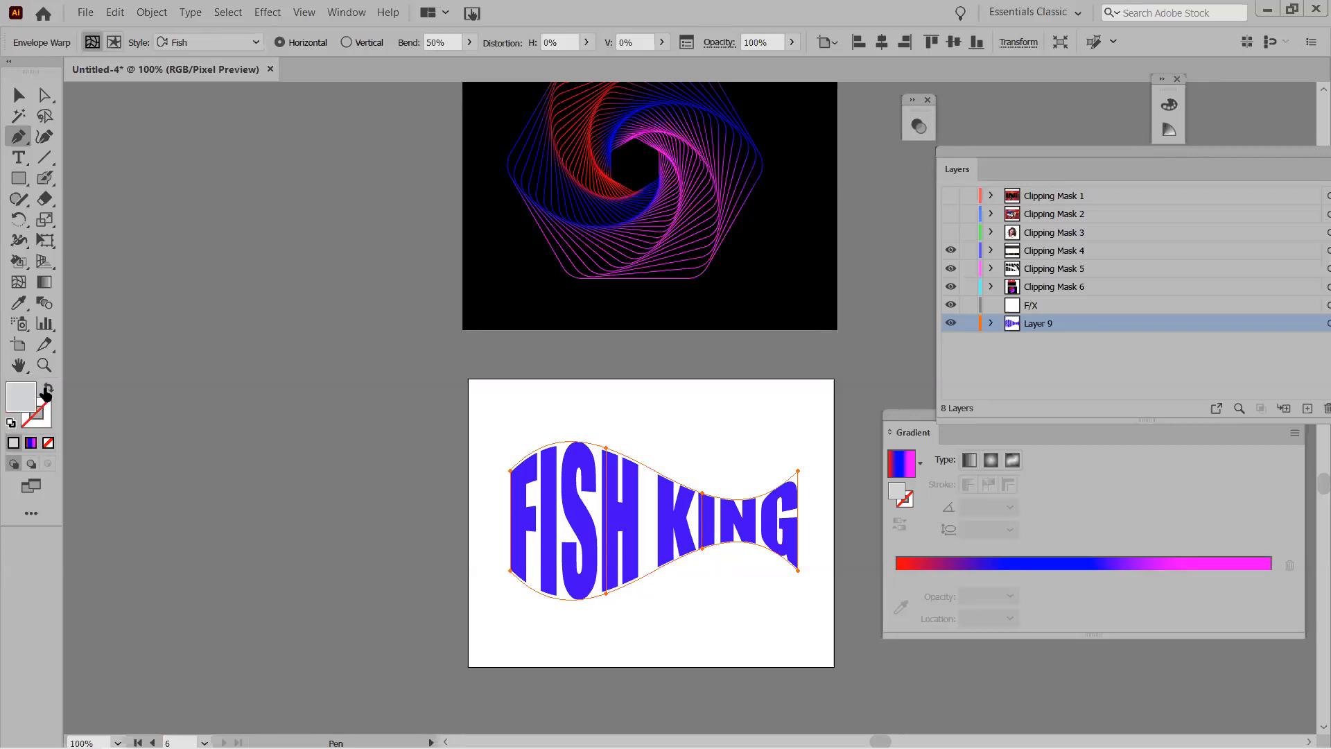
pyautogui.doubleClick(27, 401)
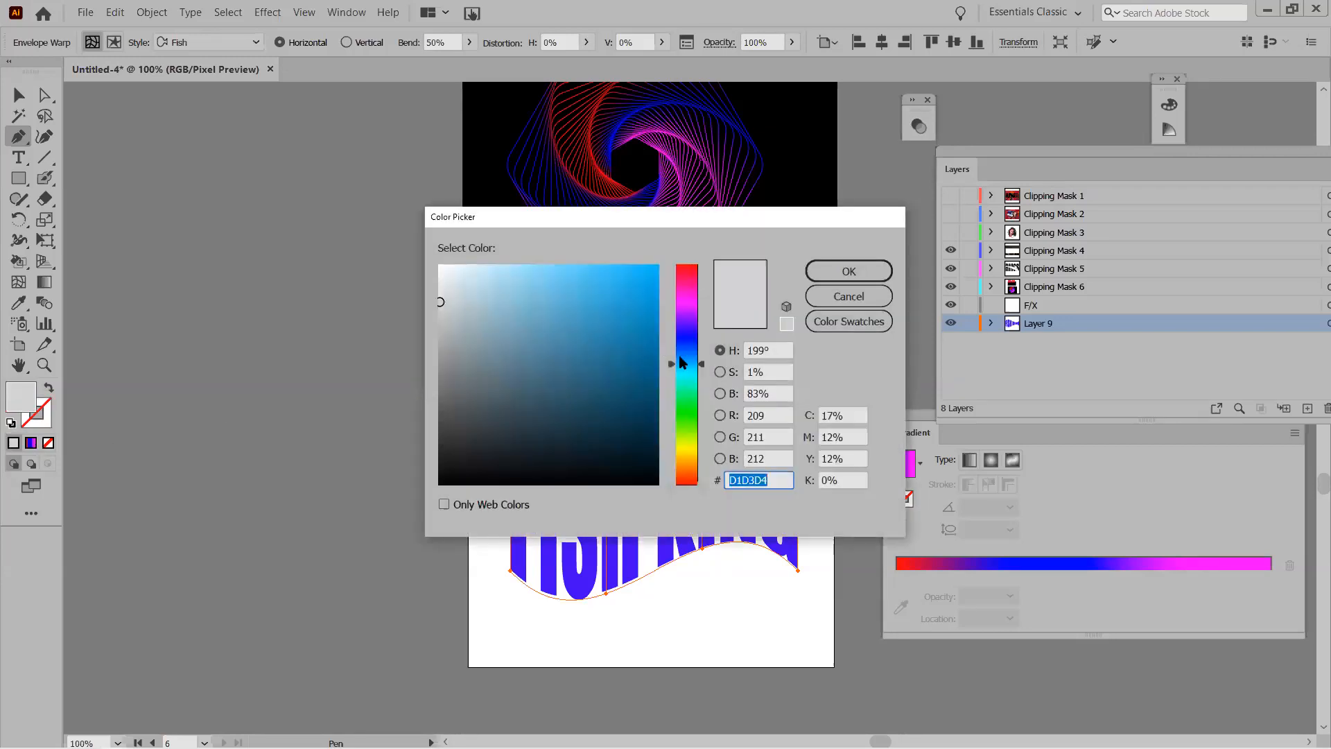
pyautogui.click(680, 332)
pyautogui.click(642, 272)
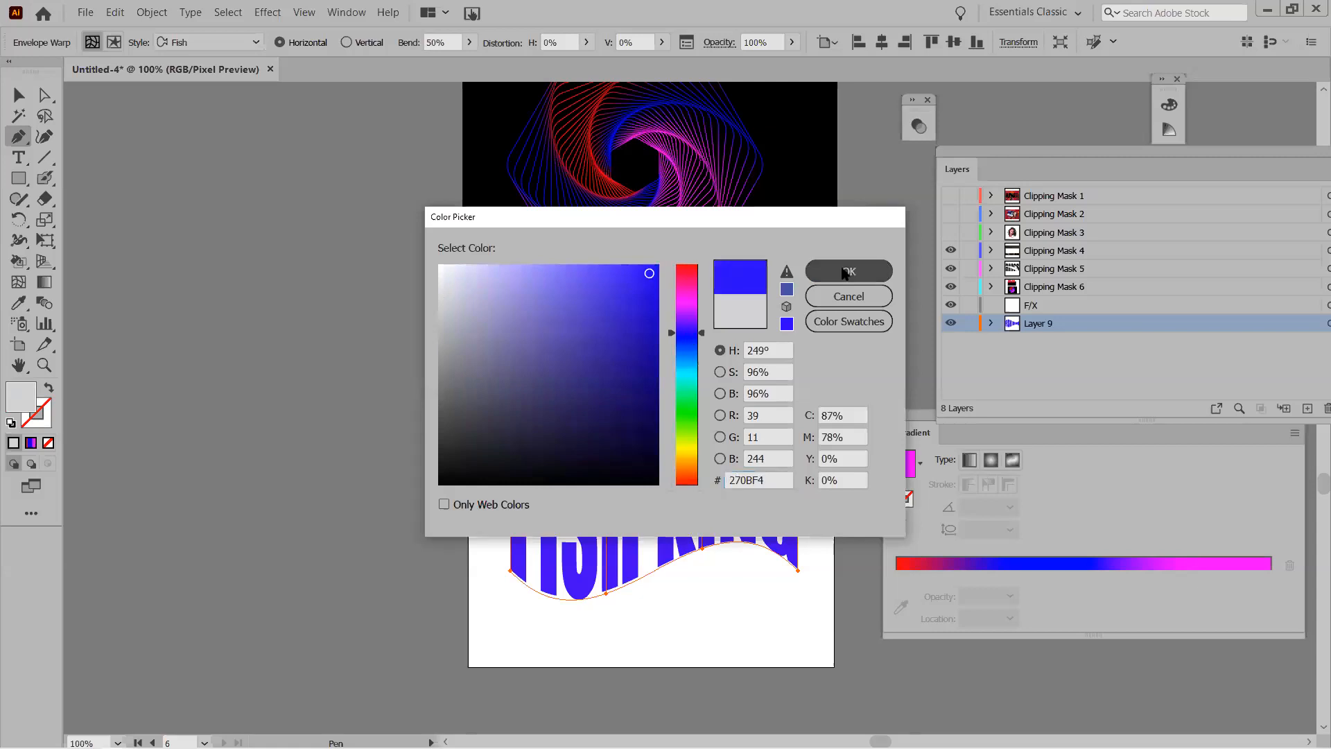
pyautogui.click(846, 271)
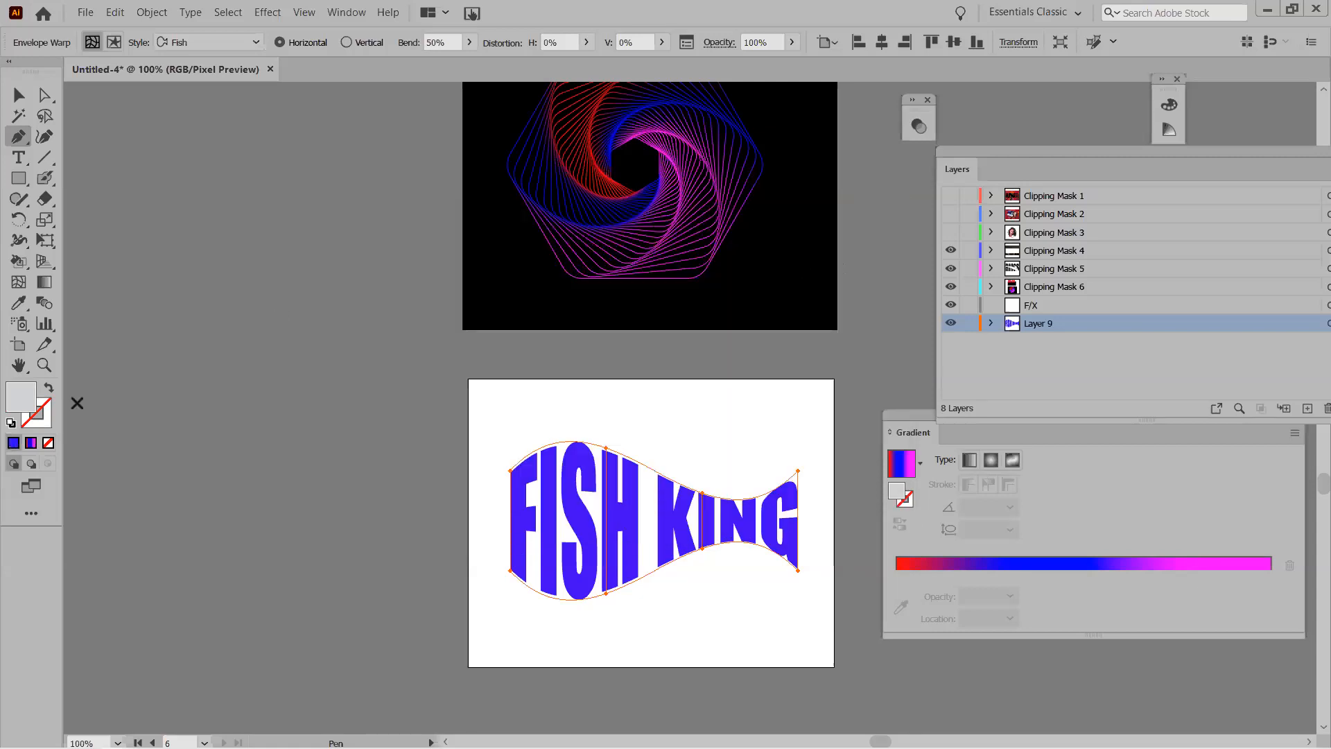
pyautogui.doubleClick(28, 400)
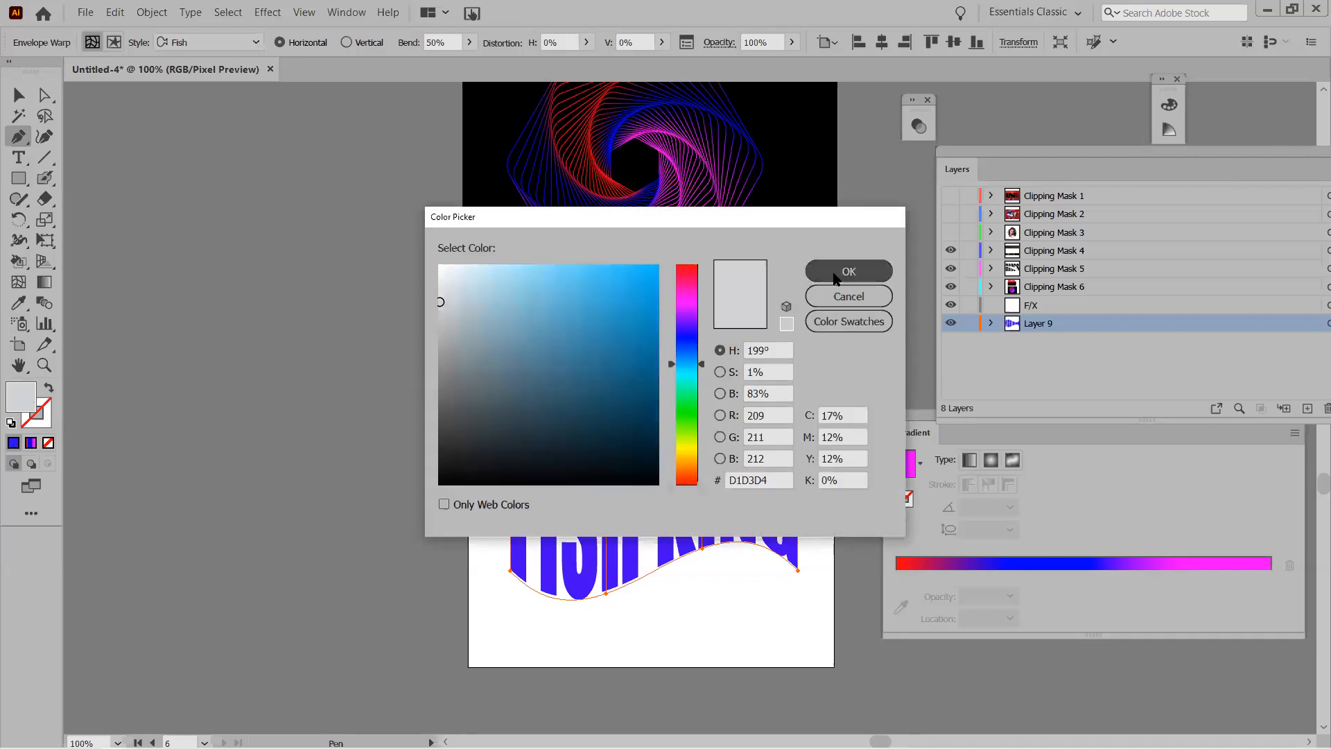
pyautogui.click(847, 271)
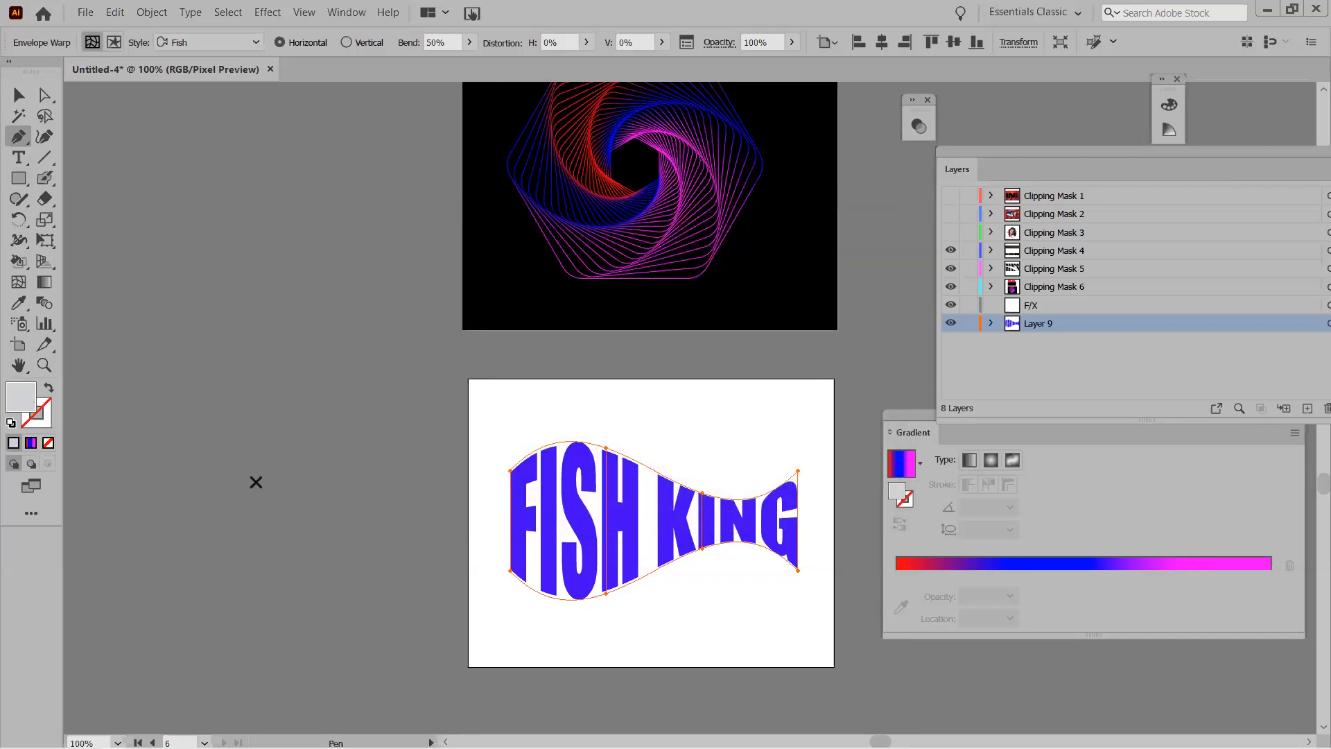
# Draw a closed notched triangle head at the fish's left end.
pyautogui.click(502, 474)
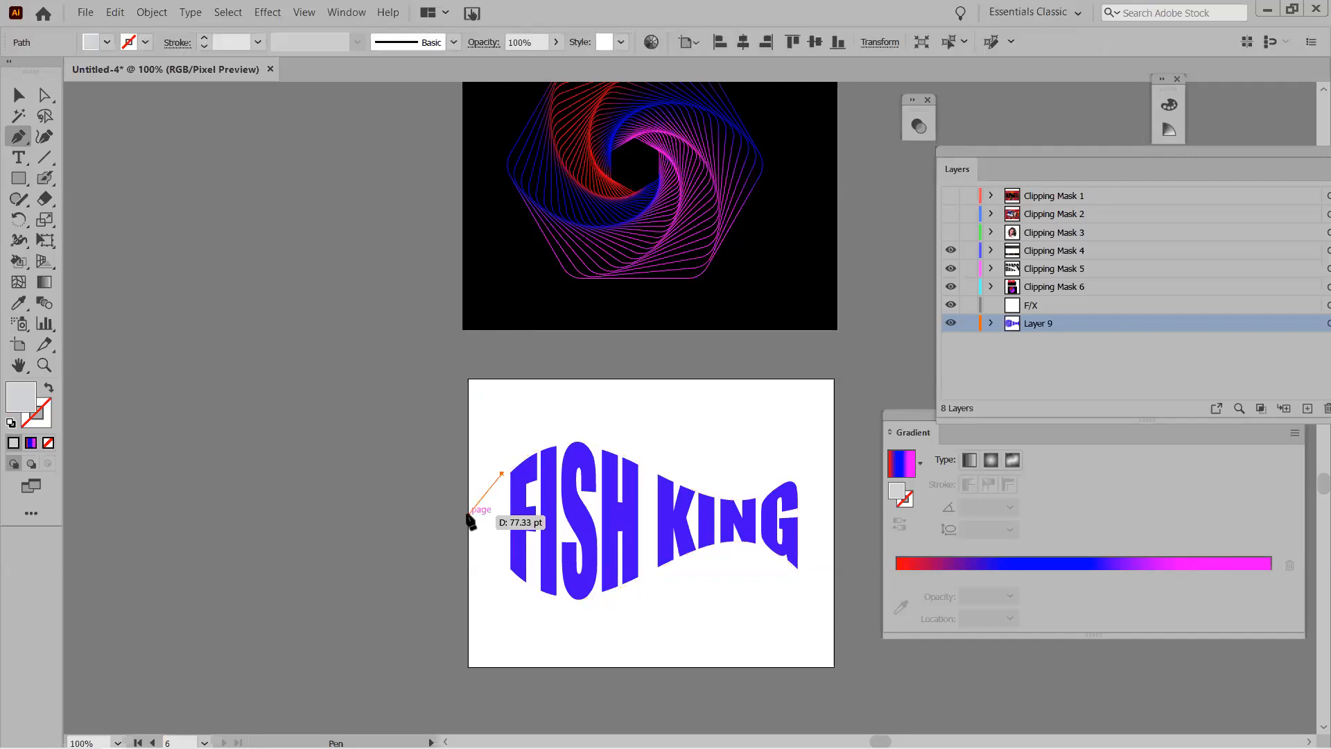
pyautogui.click(468, 517)
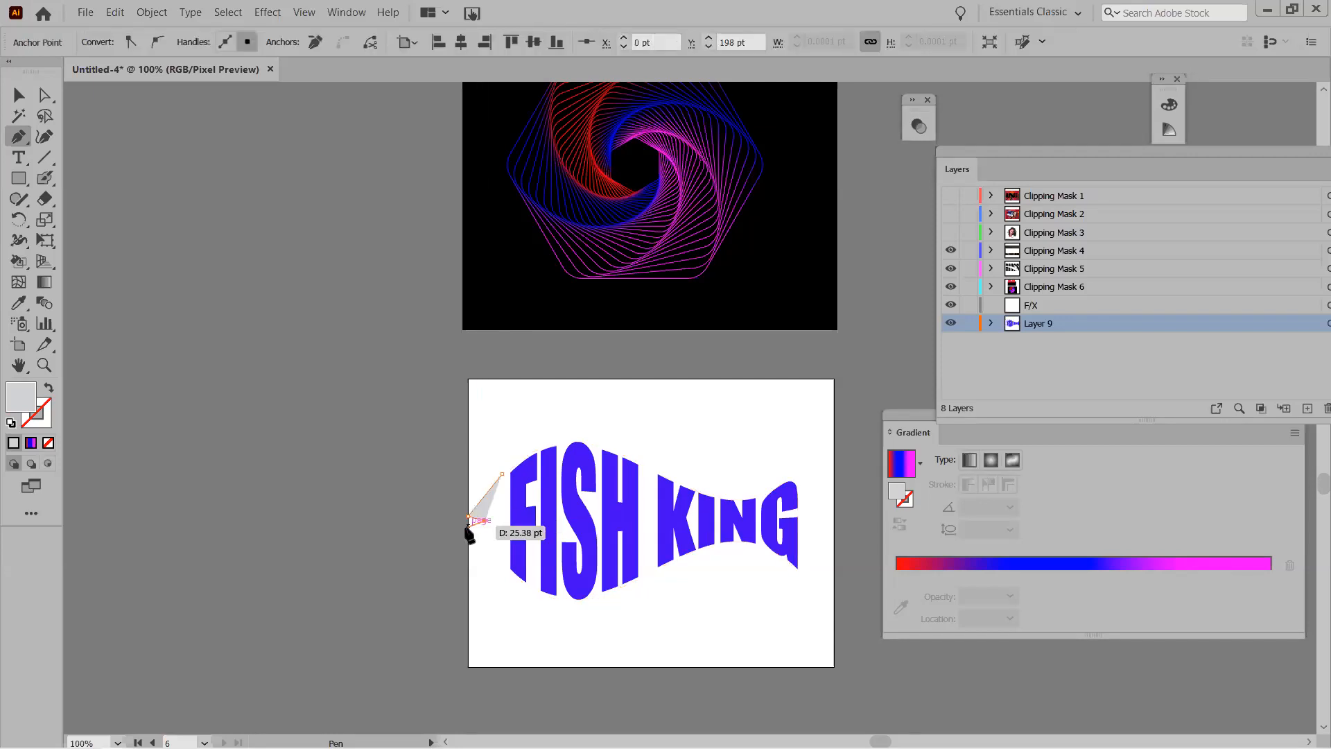
pyautogui.click(468, 530)
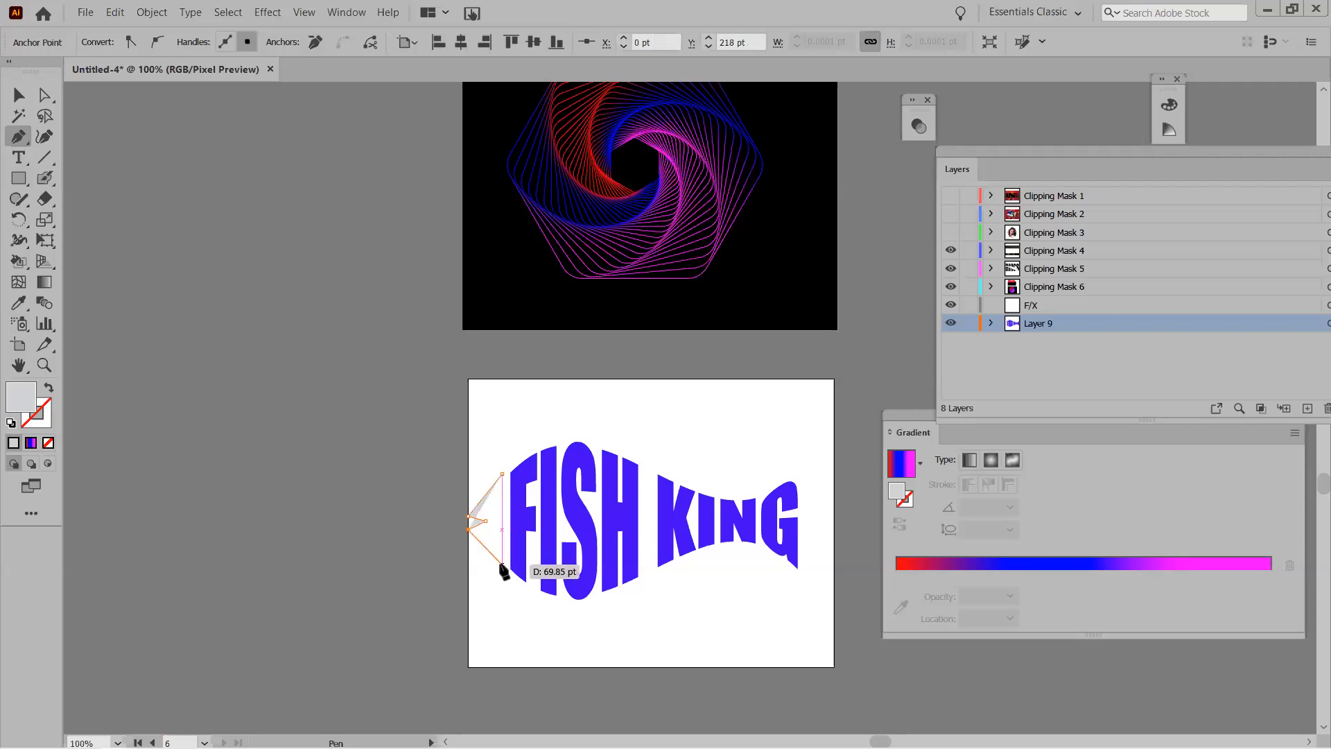
pyautogui.click(502, 564)
pyautogui.click(502, 474)
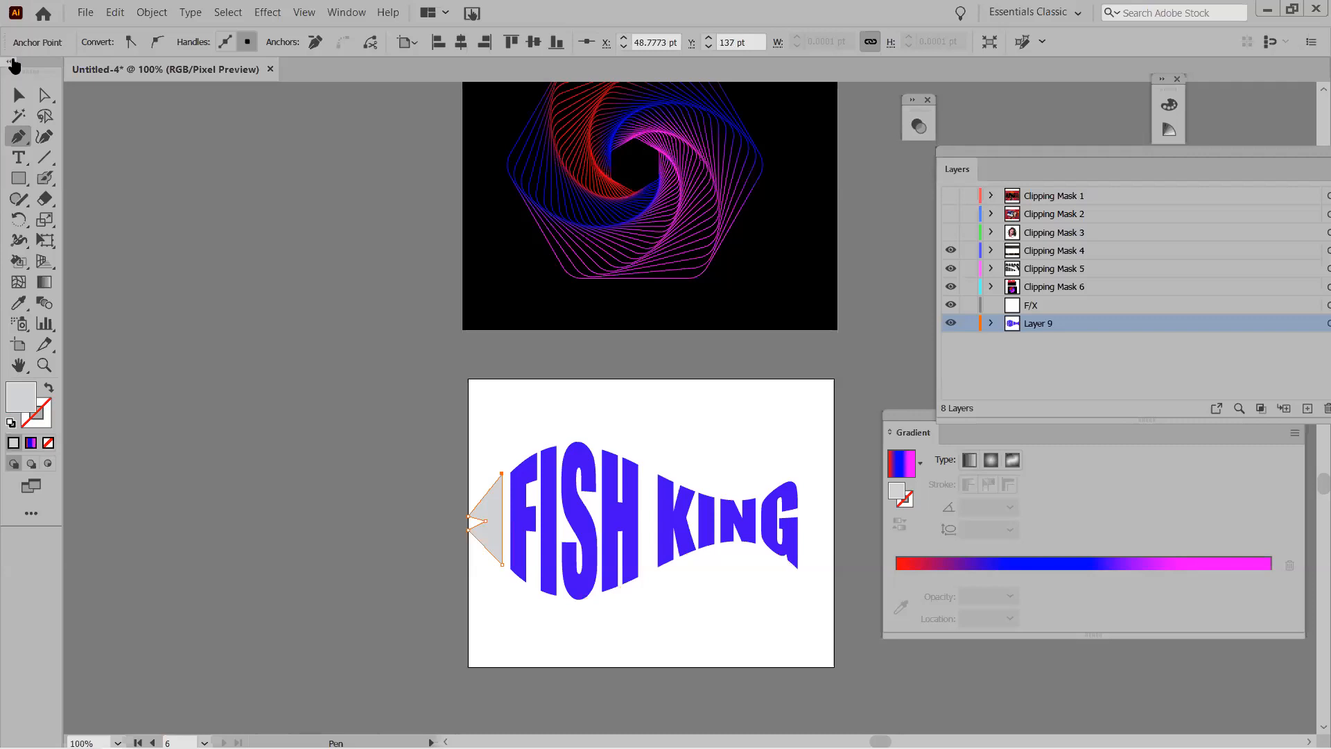
# Fill the new head shape with bright blue.
pyautogui.click(18, 95)
pyautogui.click(491, 506)
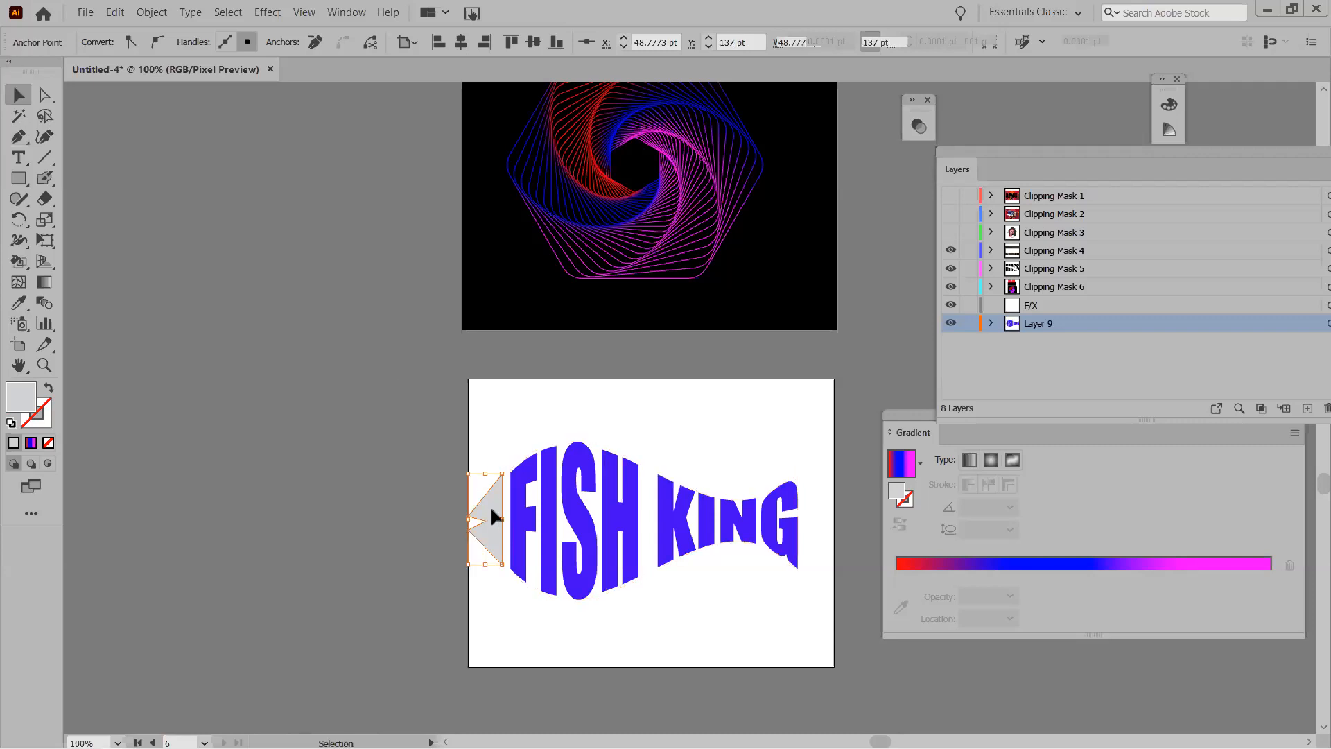
pyautogui.doubleClick(29, 397)
pyautogui.click(687, 332)
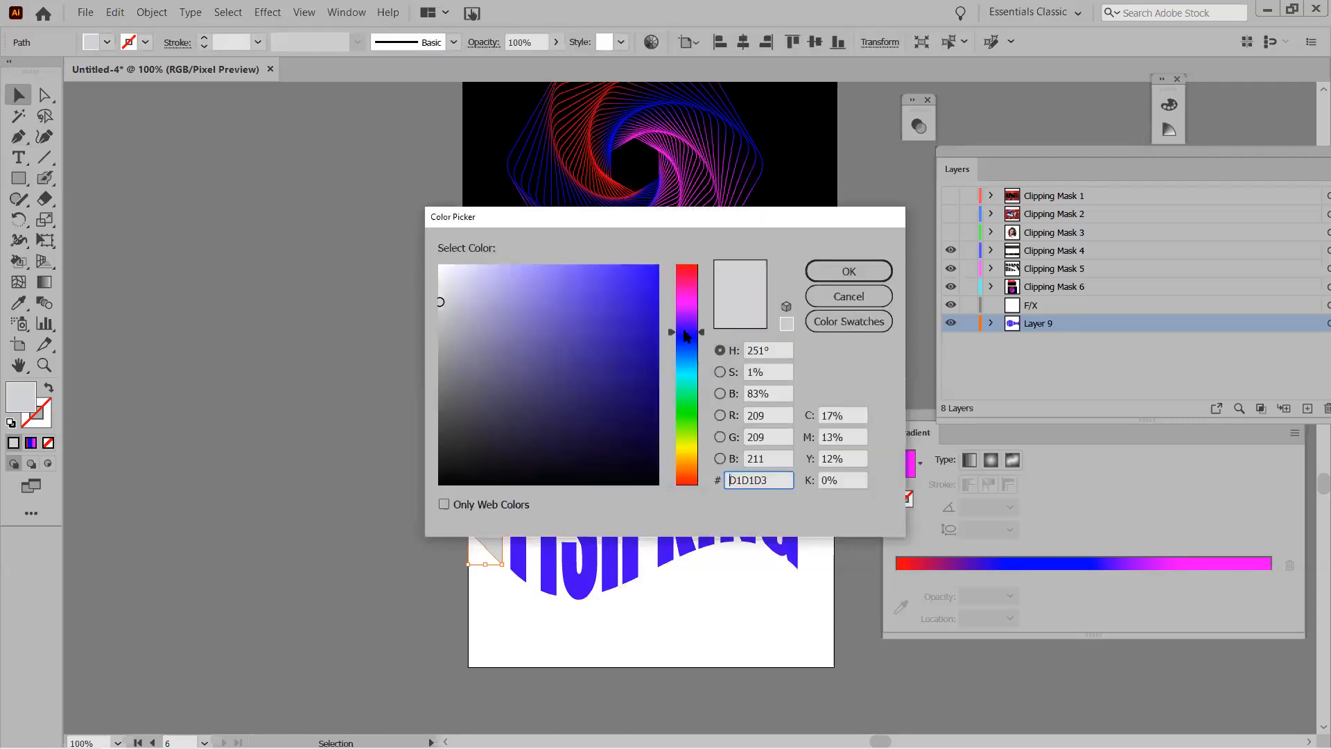
pyautogui.click(633, 278)
pyautogui.click(848, 272)
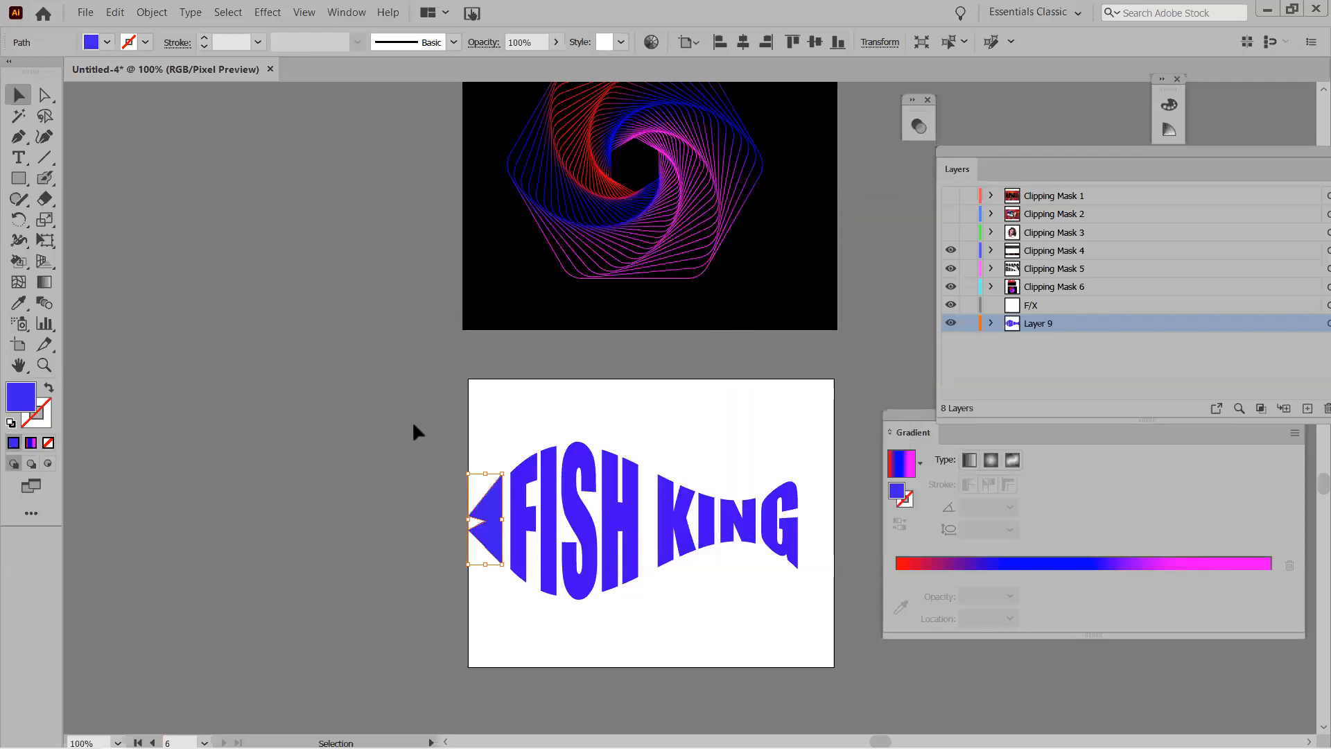
# Undo an accidental colour reset on the head and deselect it.
pyautogui.click(19, 178)
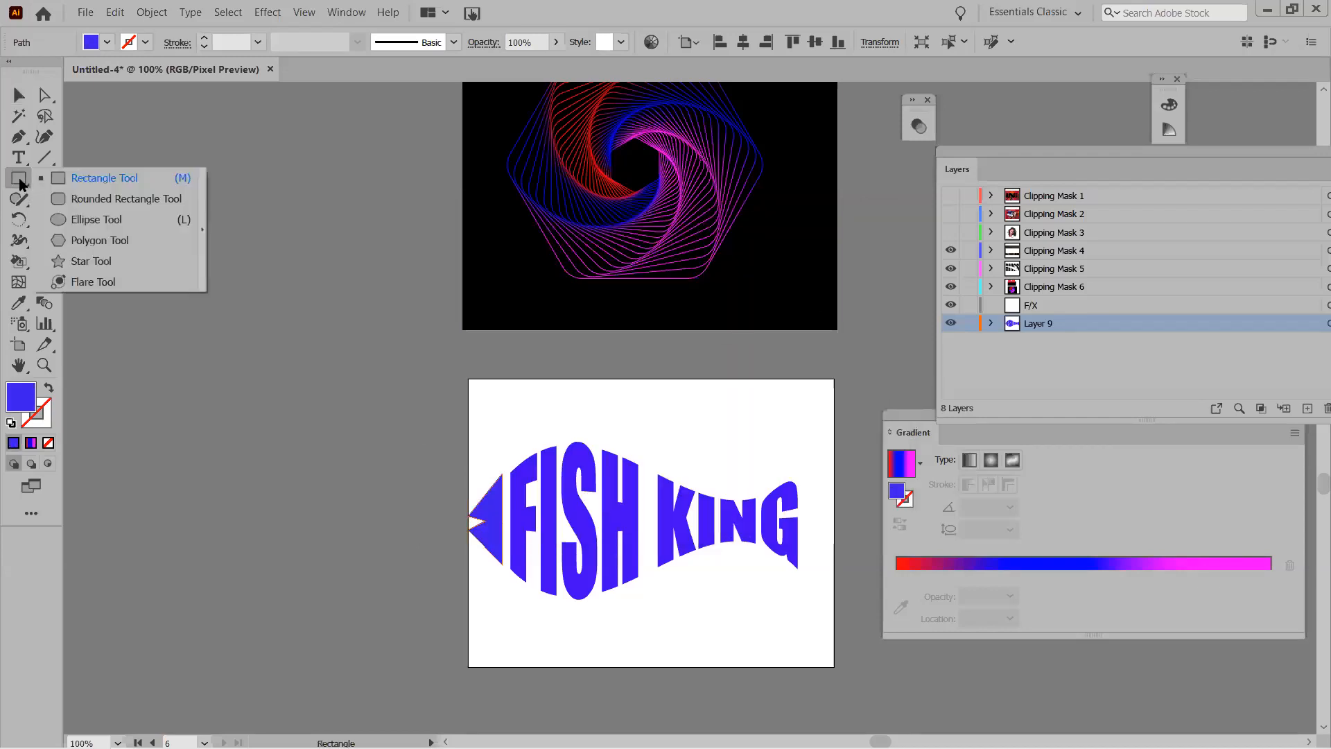
pyautogui.click(97, 219)
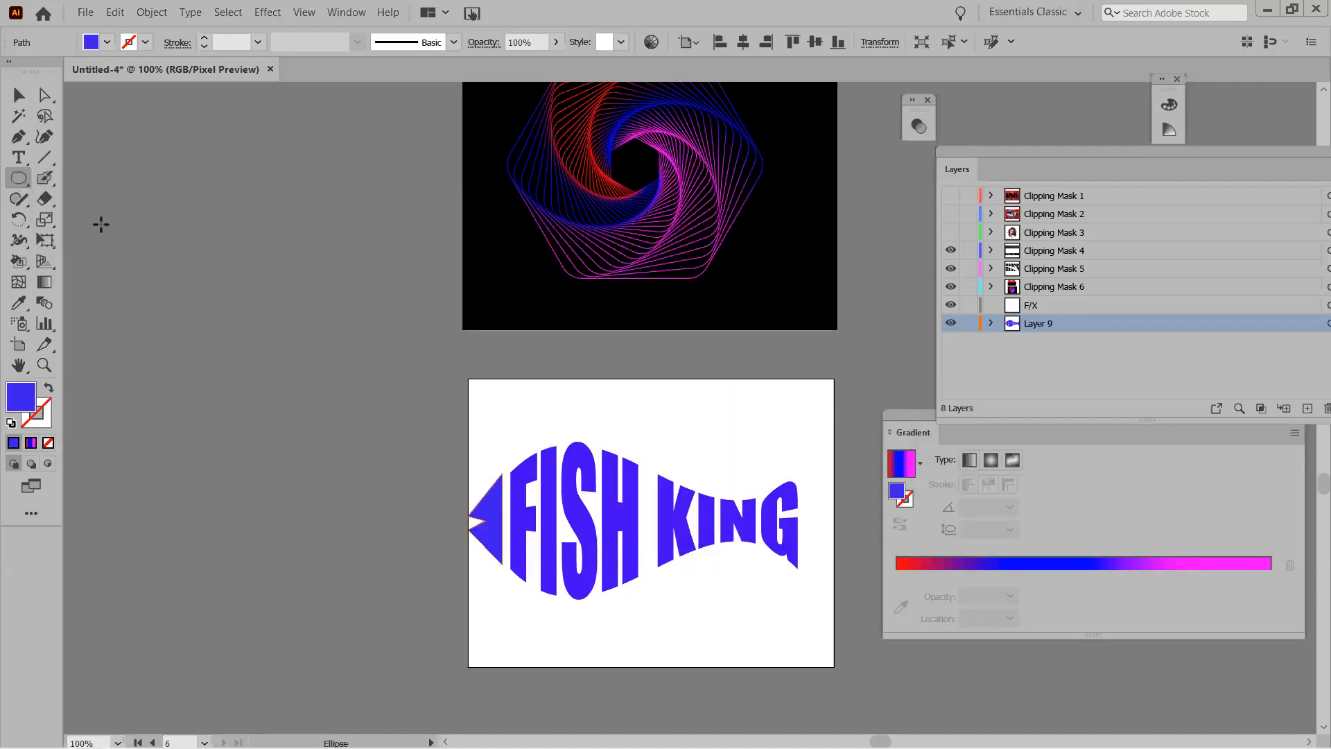
pyautogui.click(10, 423)
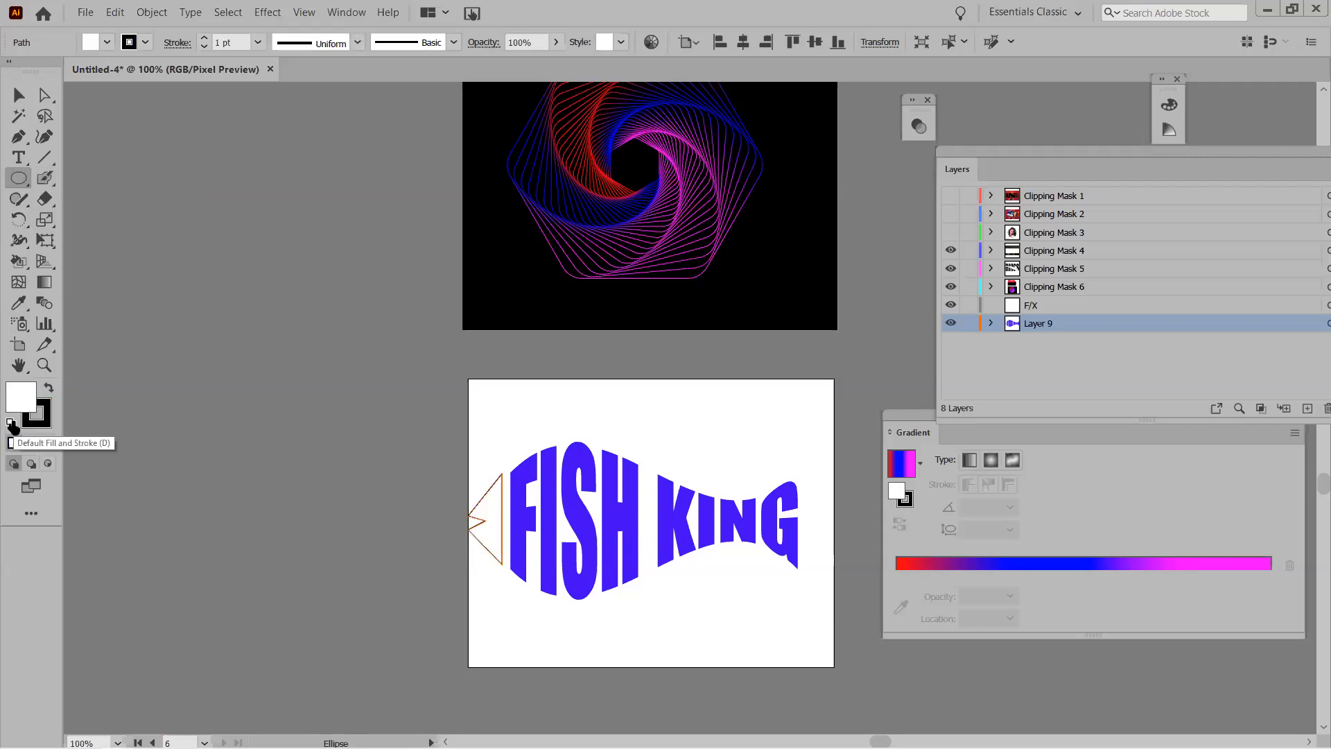
pyautogui.hotkey('ctrl', 'z')
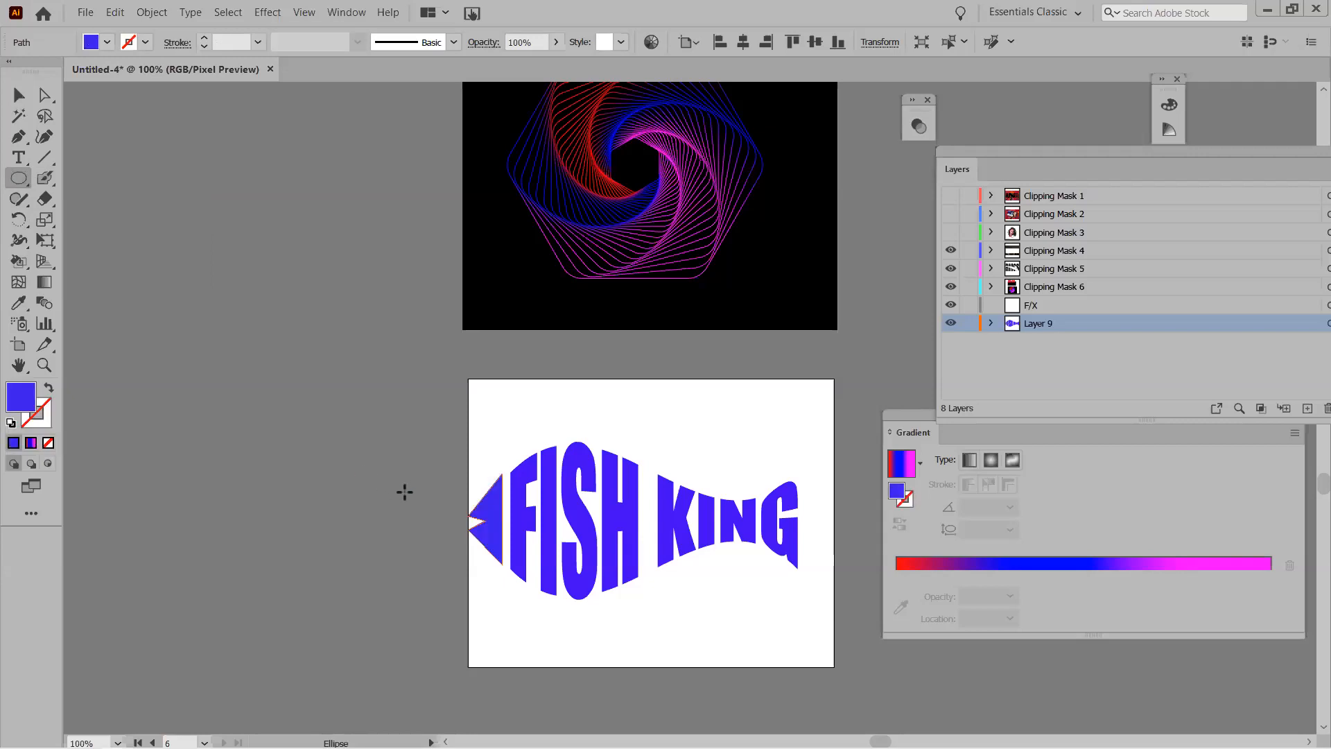
pyautogui.press('v')
pyautogui.click(401, 491)
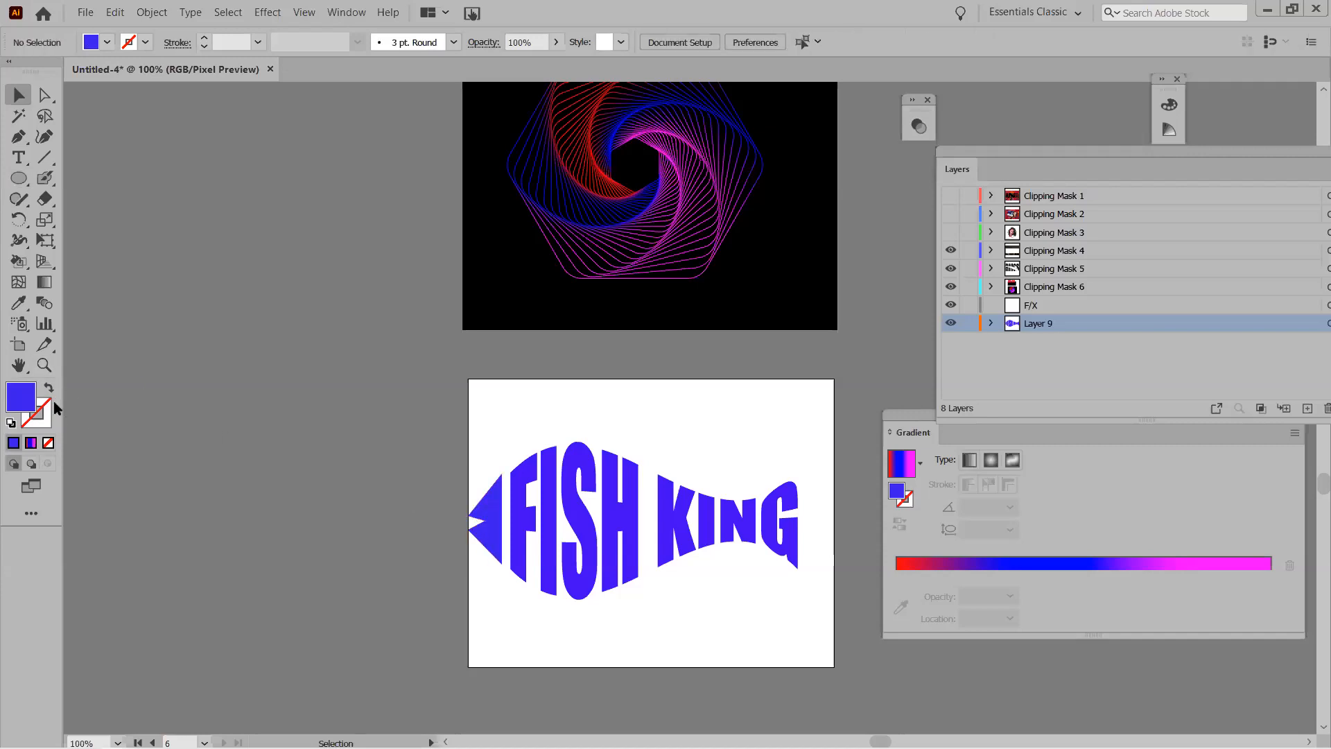
# Draw a tiny white, strokeless circle eye on the blue fish head.
pyautogui.click(10, 422)
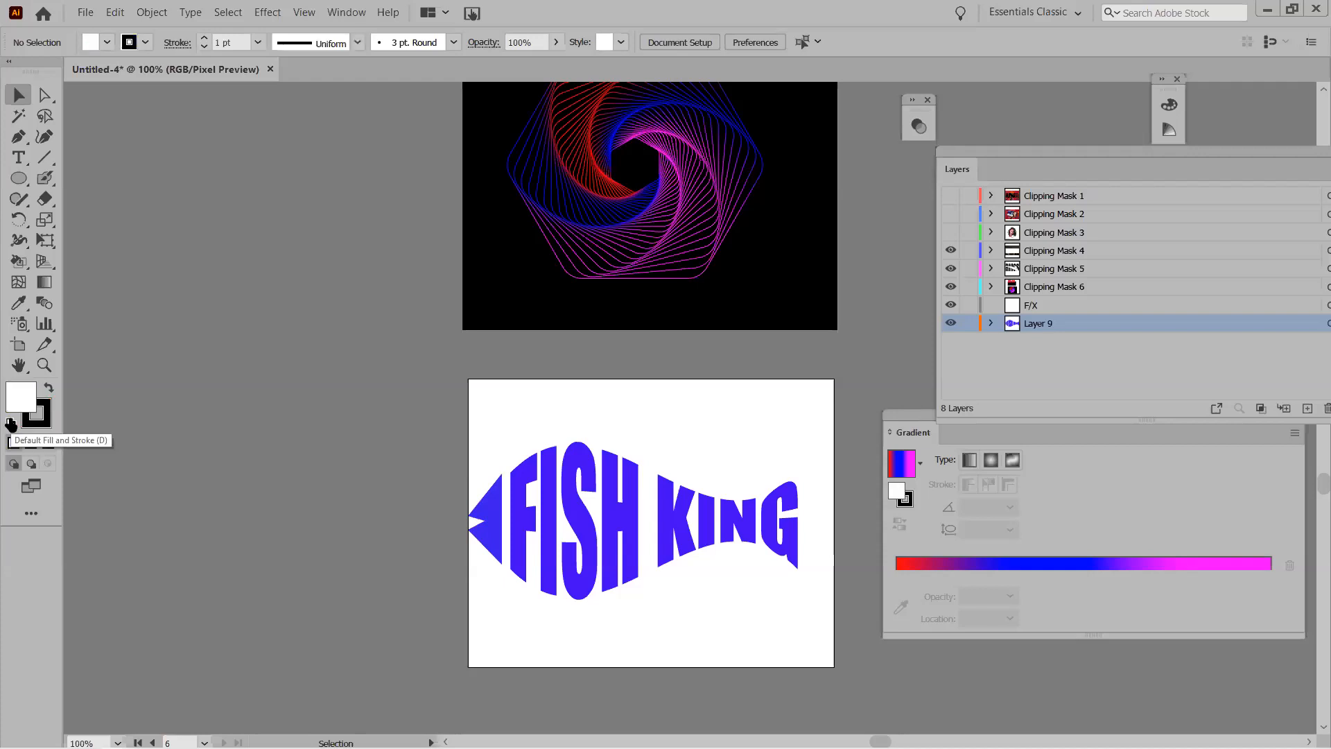
pyautogui.click(48, 443)
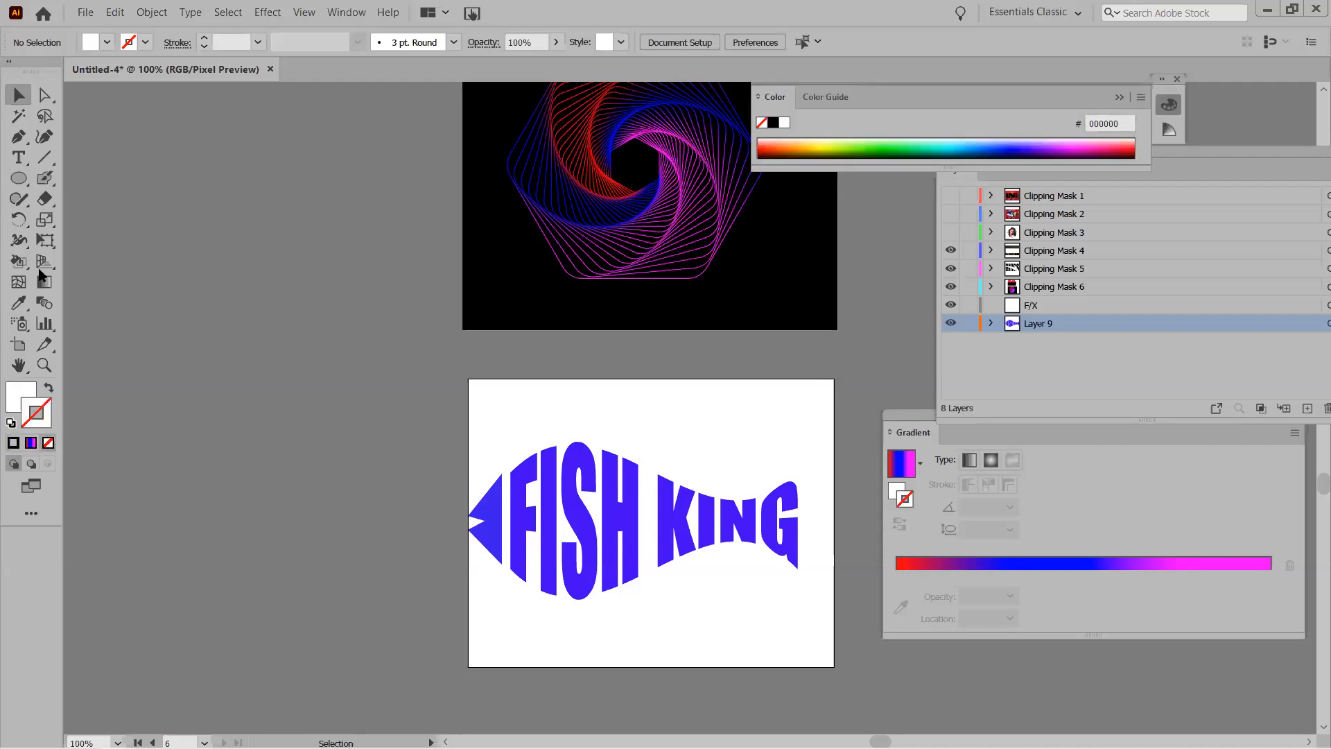
pyautogui.click(19, 178)
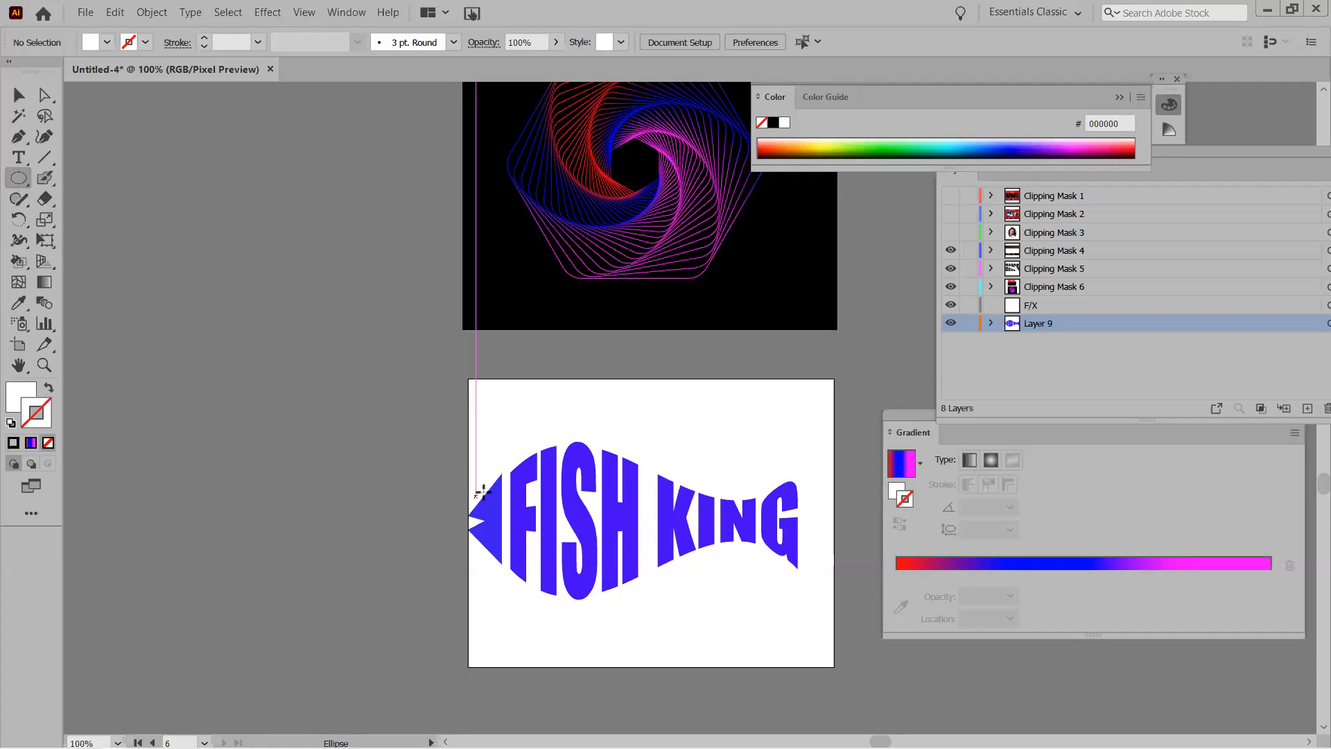
pyautogui.moveTo(493, 503); pyautogui.dragTo(495, 505)
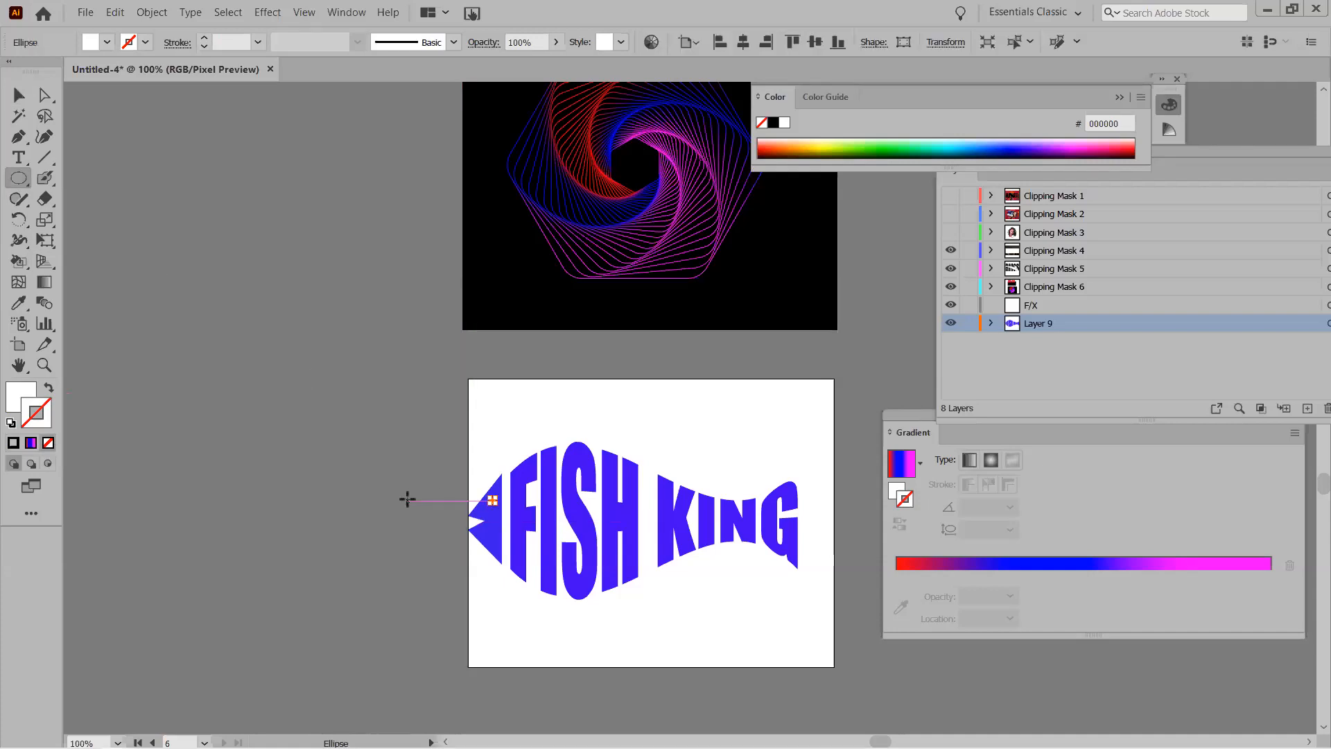
pyautogui.press('v')
pyautogui.click(412, 531)
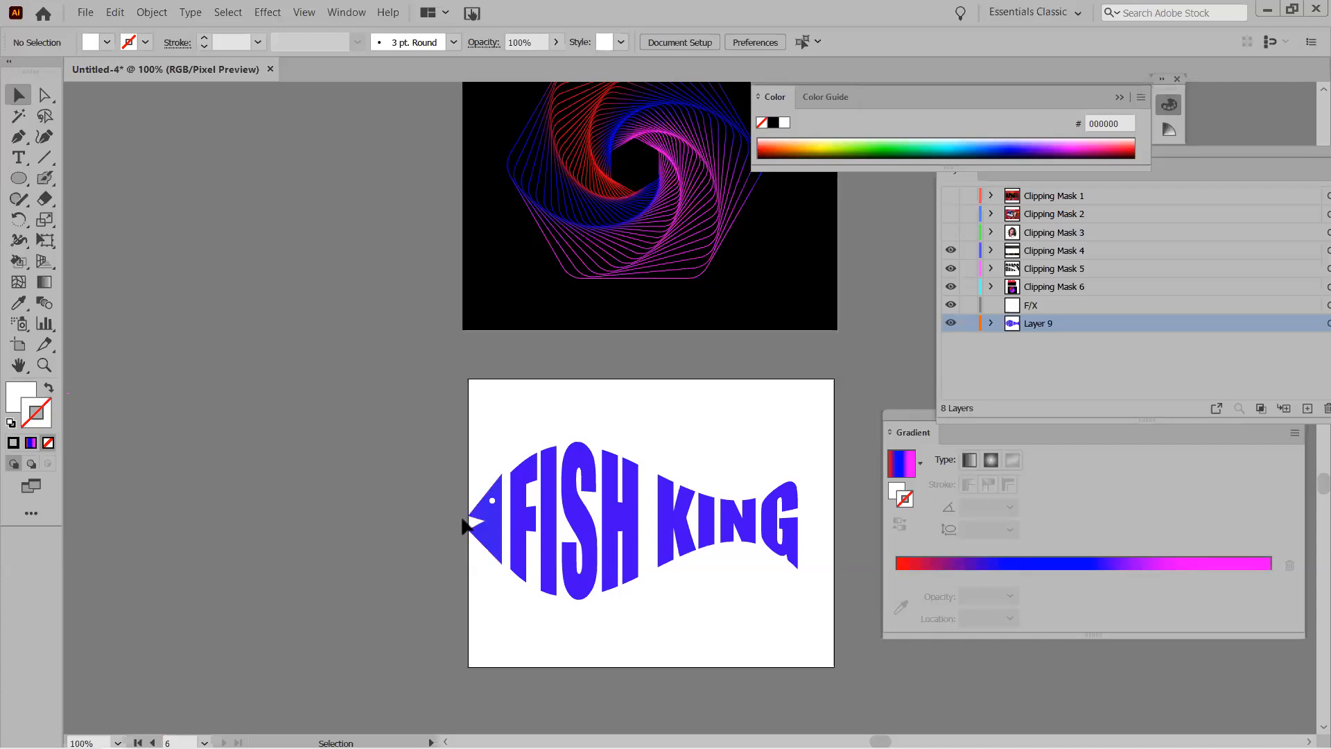
pyautogui.click(545, 527)
# Replace the warped 'FISH KING' text with 'Queen Fish' and leave envelope editing.
pyautogui.doubleClick(545, 525)
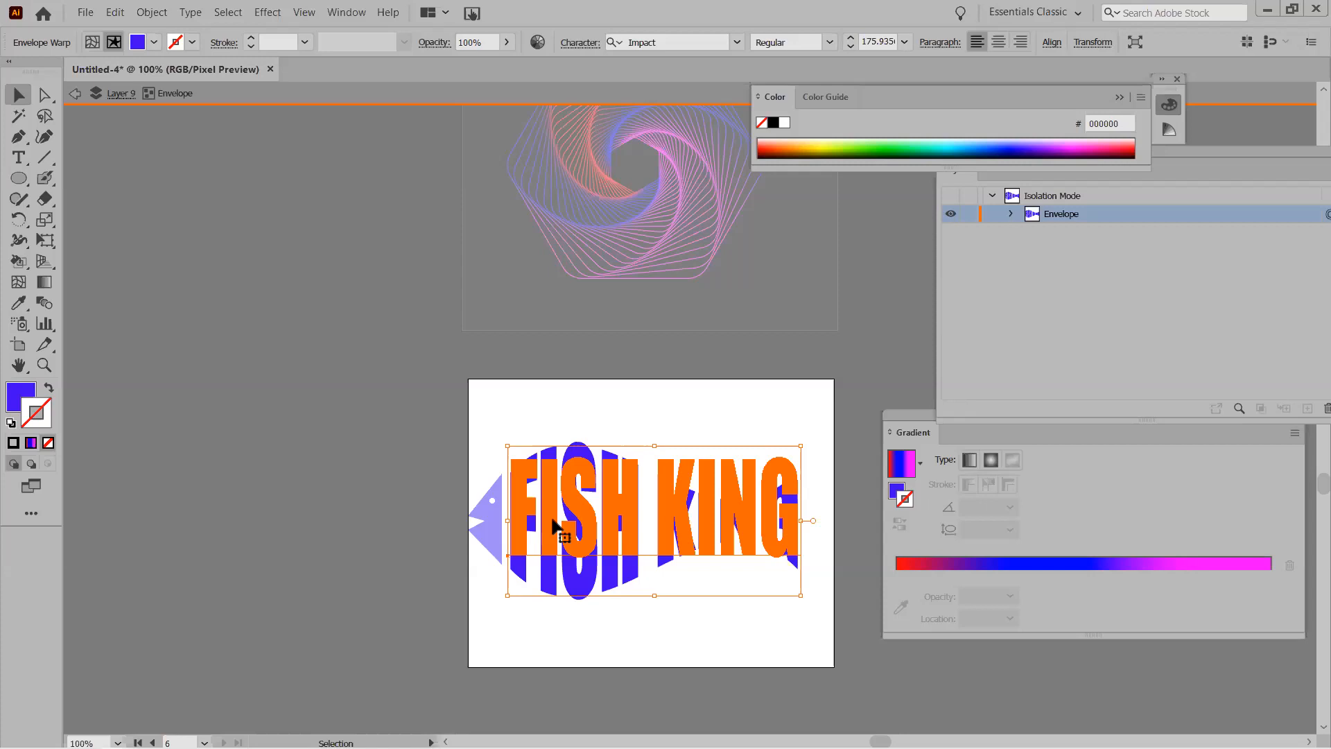
pyautogui.press('i')
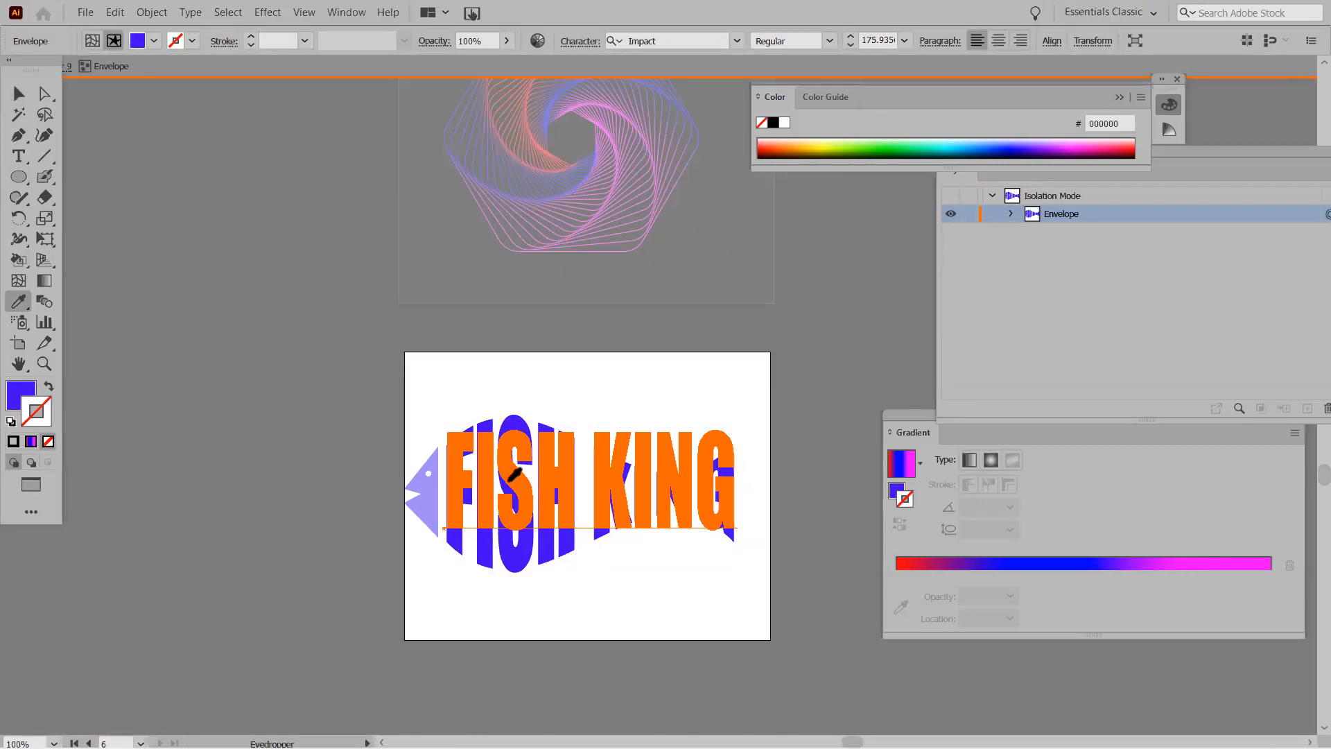
pyautogui.click(22, 96)
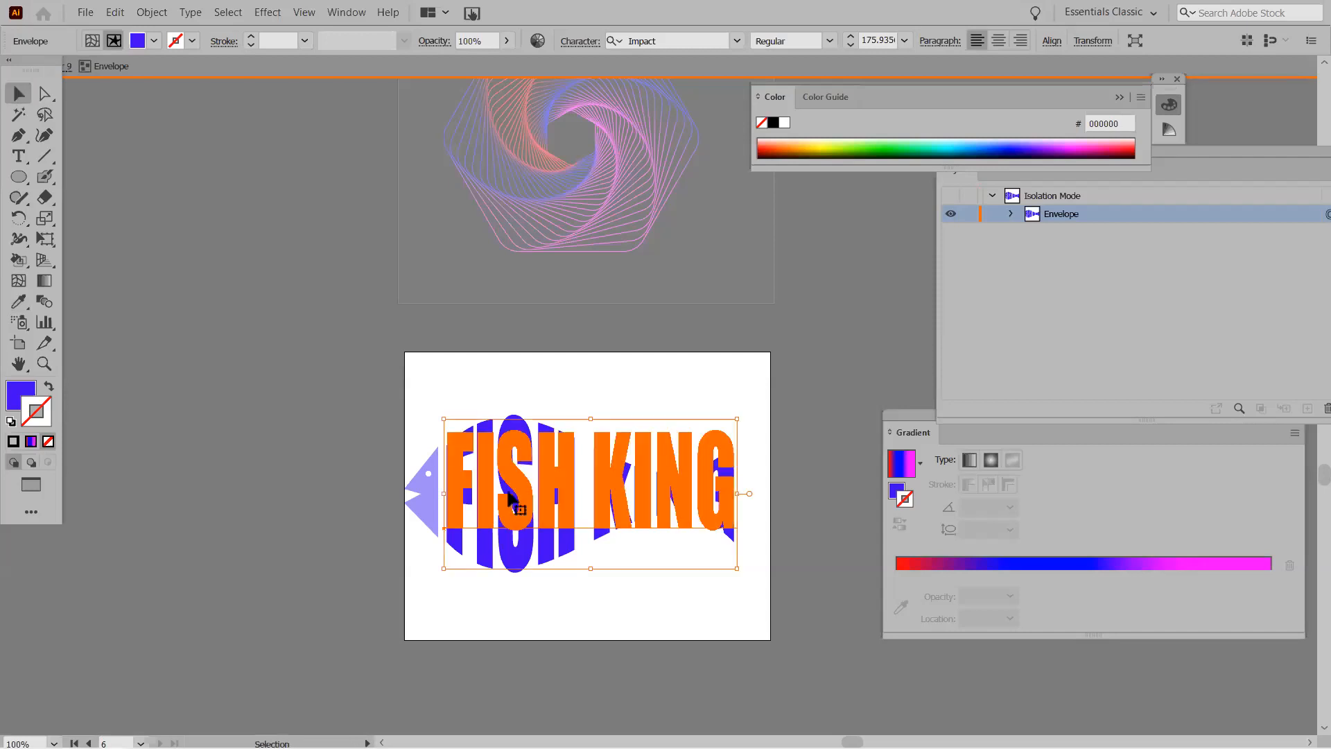
pyautogui.doubleClick(509, 492)
pyautogui.hotkey('ctrl', 'a')
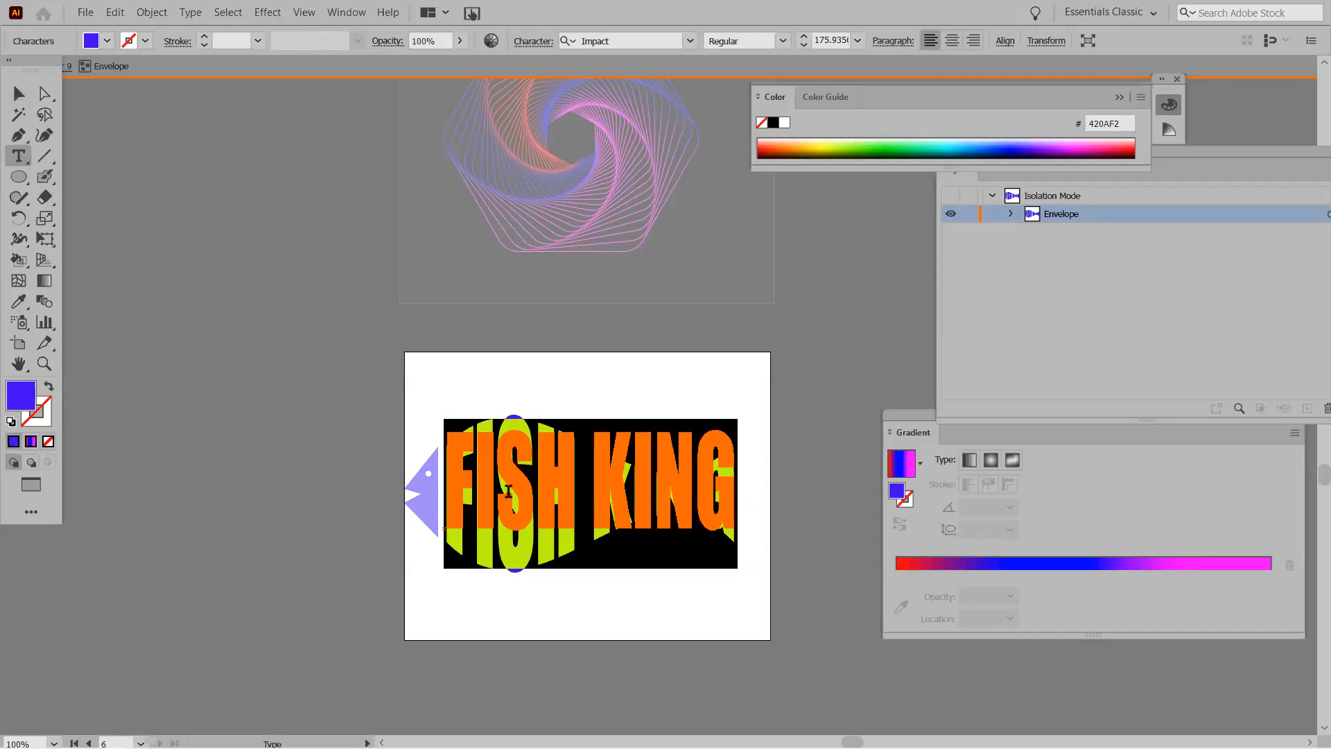
pyautogui.press('BackSpace')
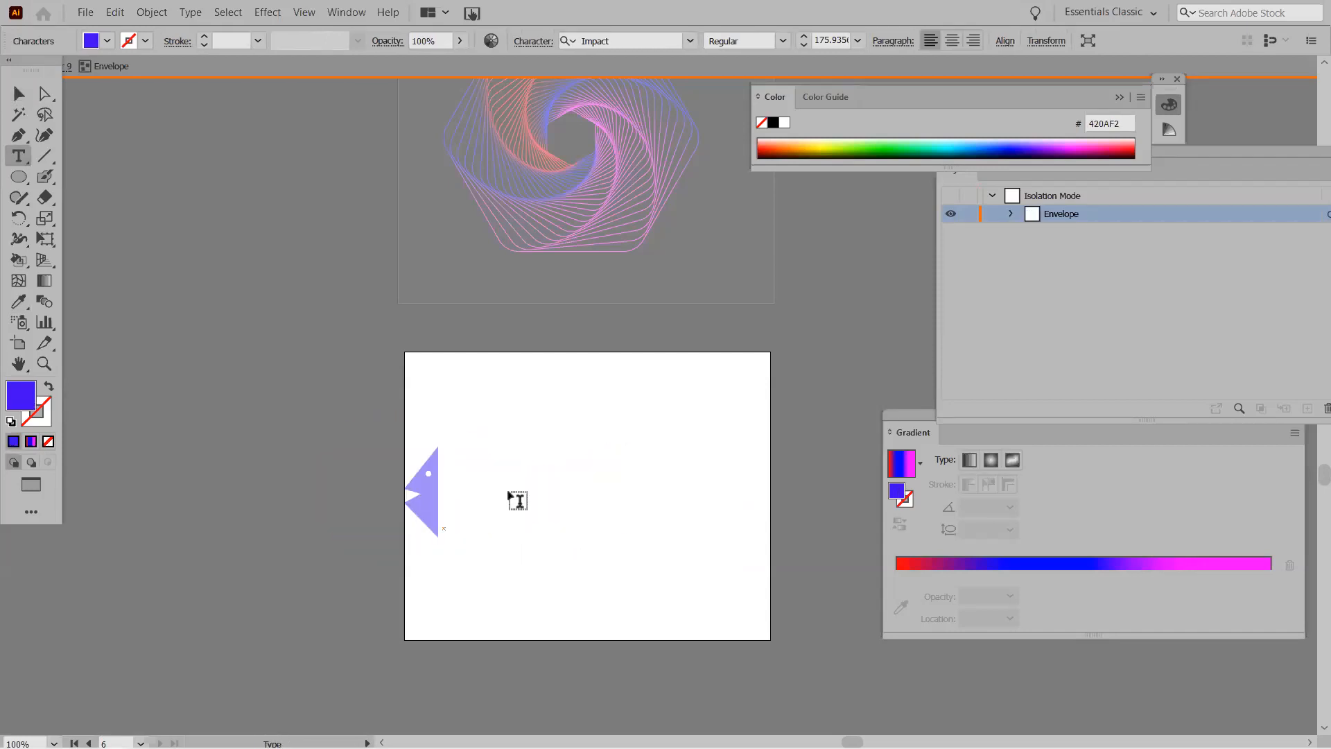
pyautogui.write('QU')
pyautogui.press('BackSpace')
pyautogui.write('u')
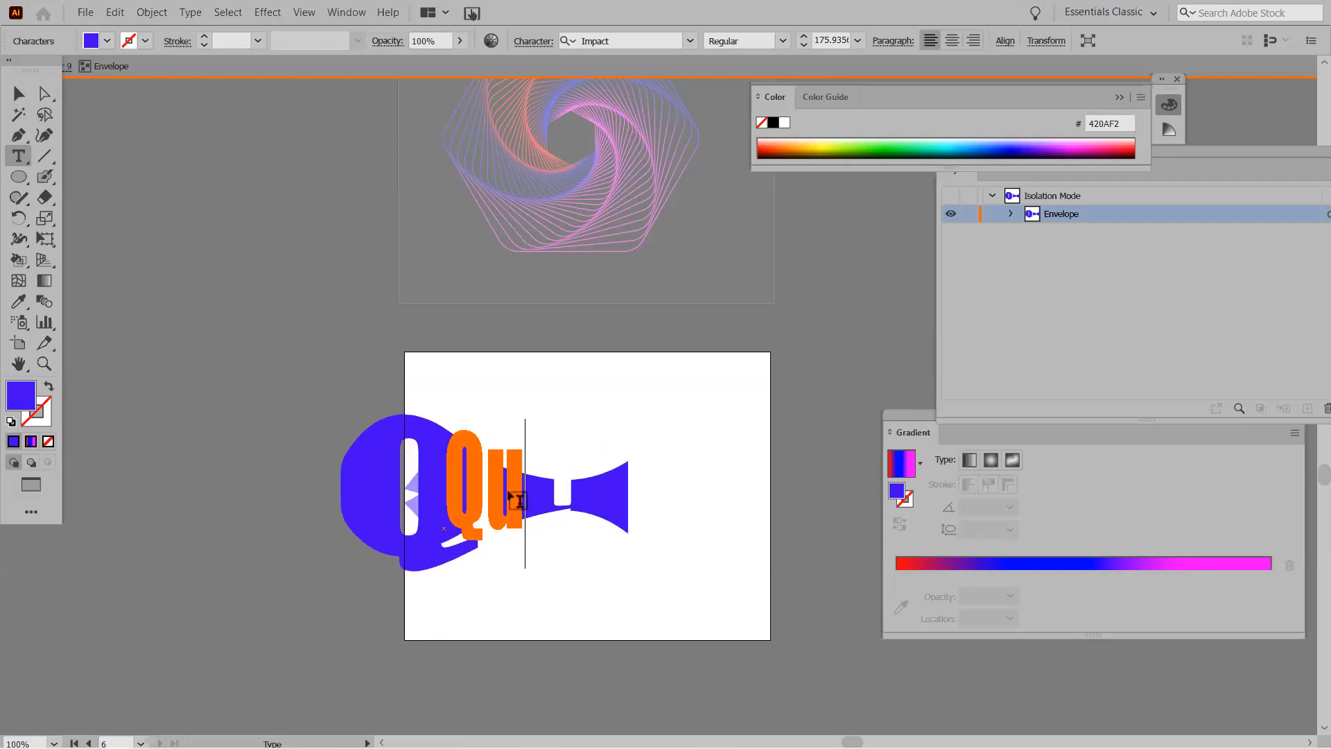
pyautogui.write('een')
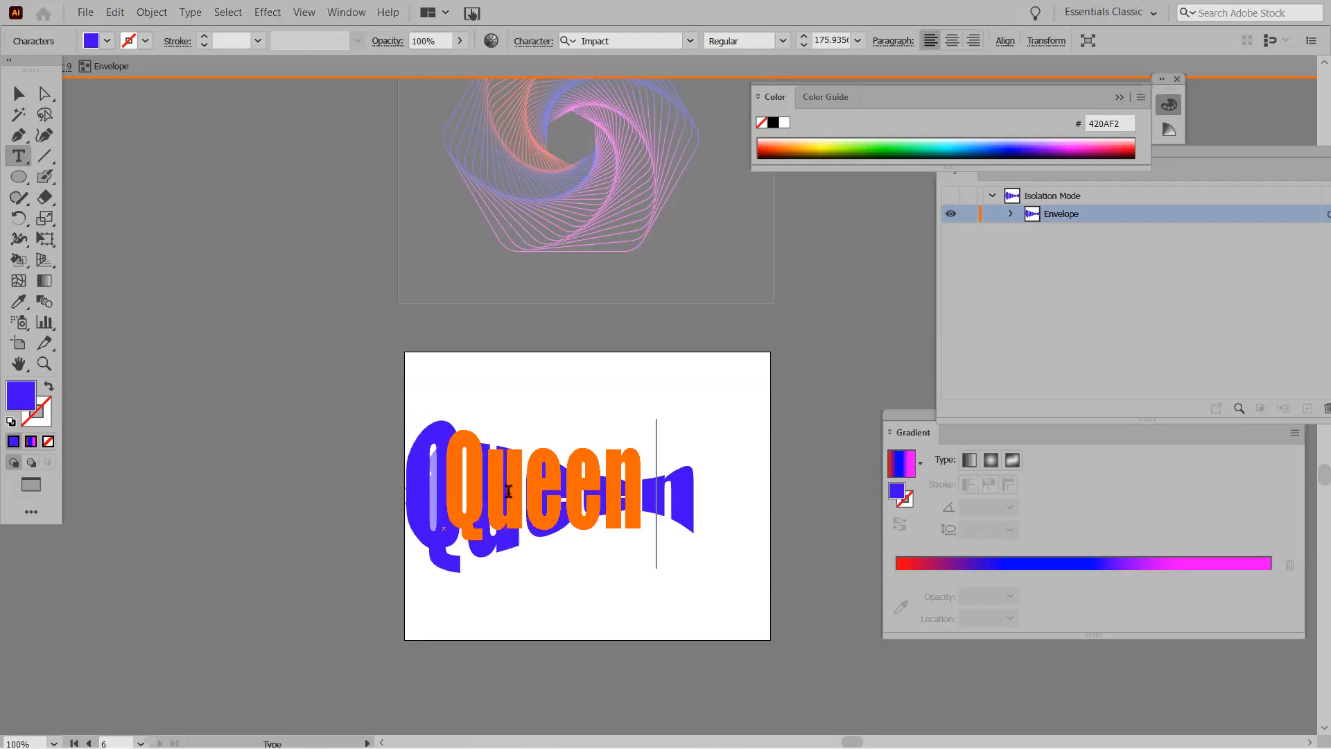
pyautogui.write(' Fish')
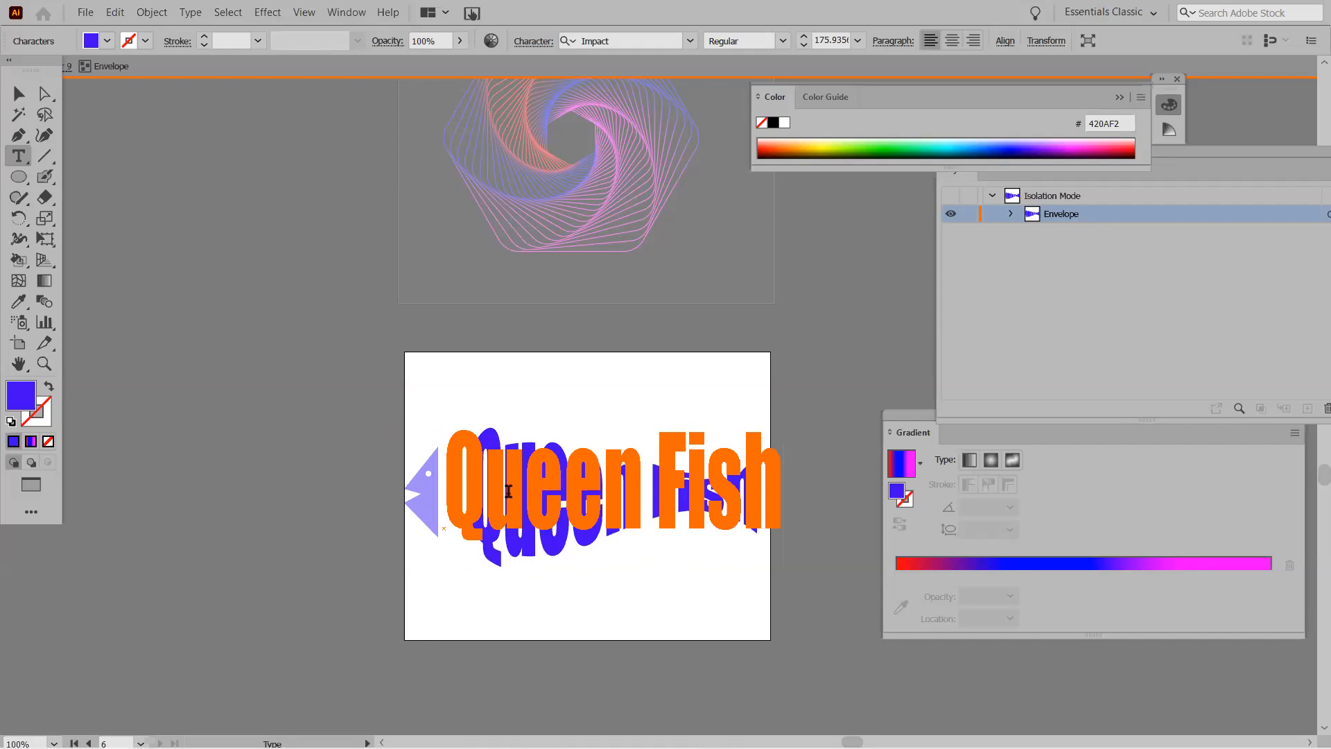
pyautogui.press('Escape')
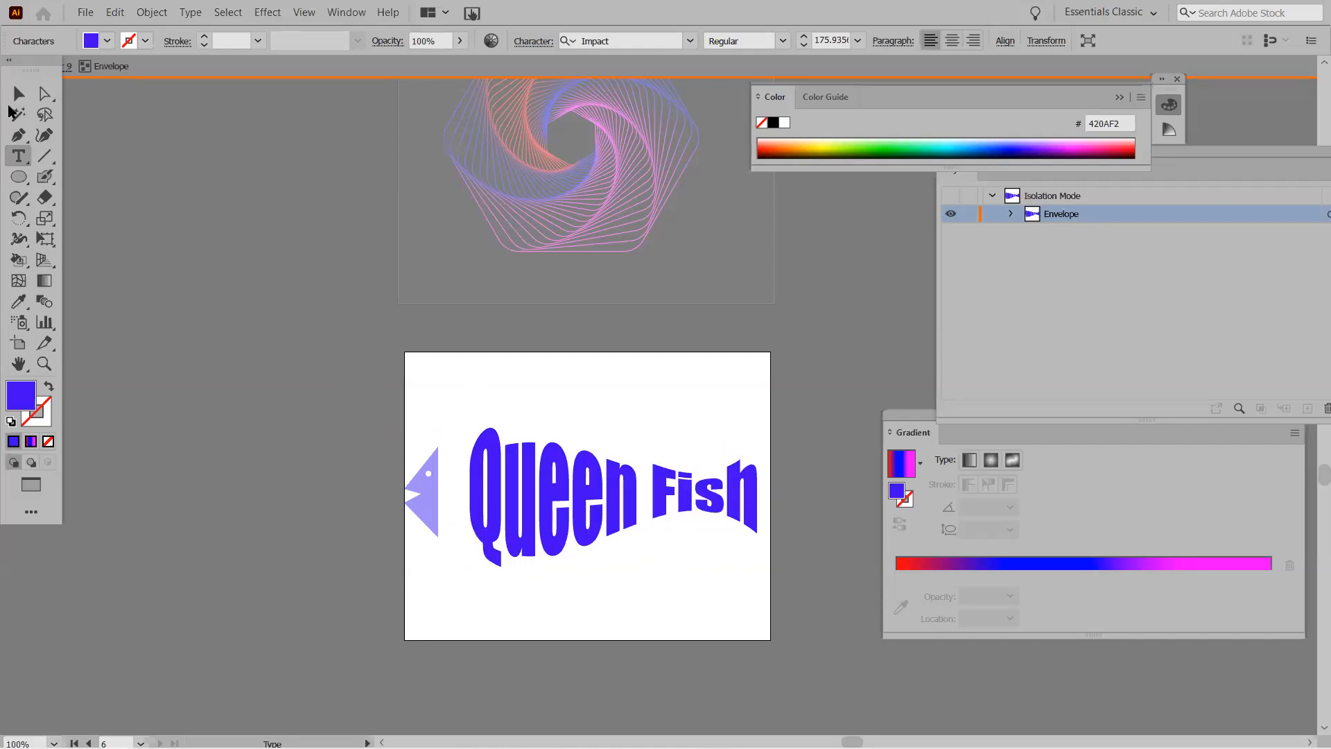
pyautogui.moveTo(45, 66); pyautogui.dragTo(0, 104)
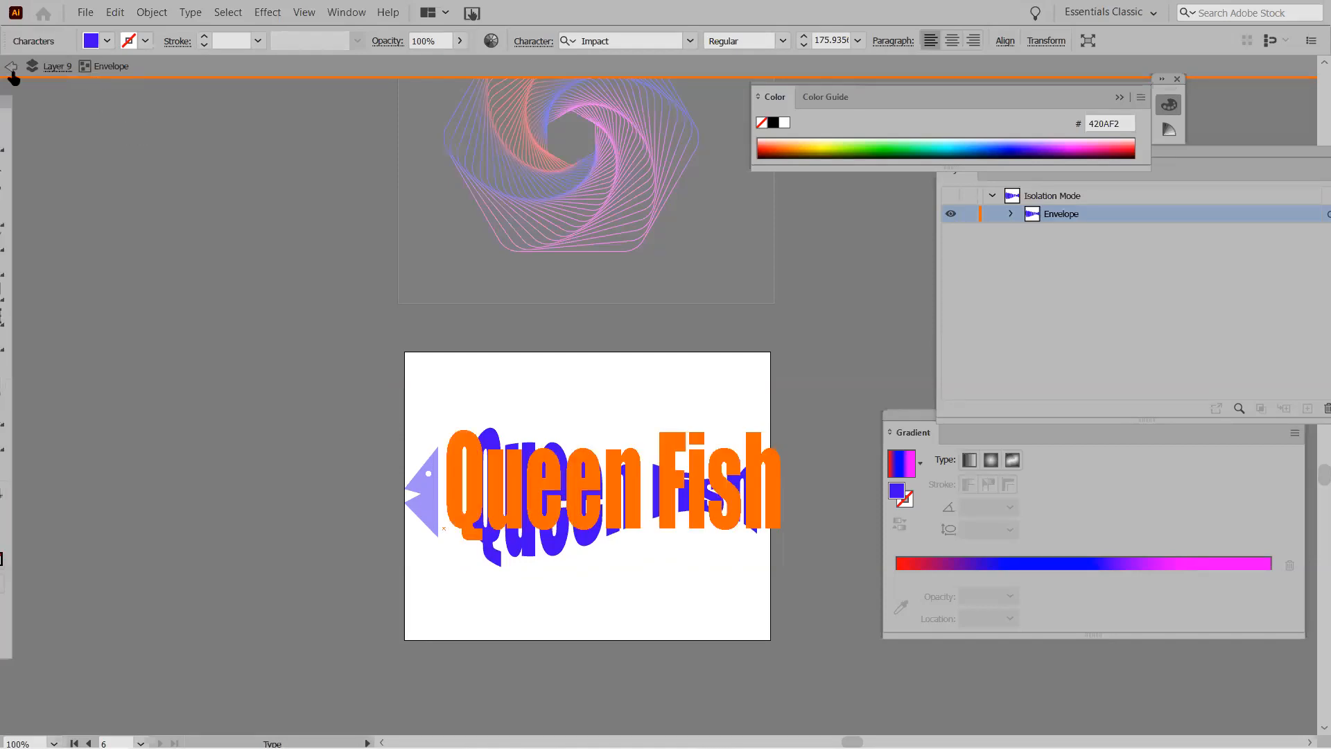
pyautogui.click(12, 68)
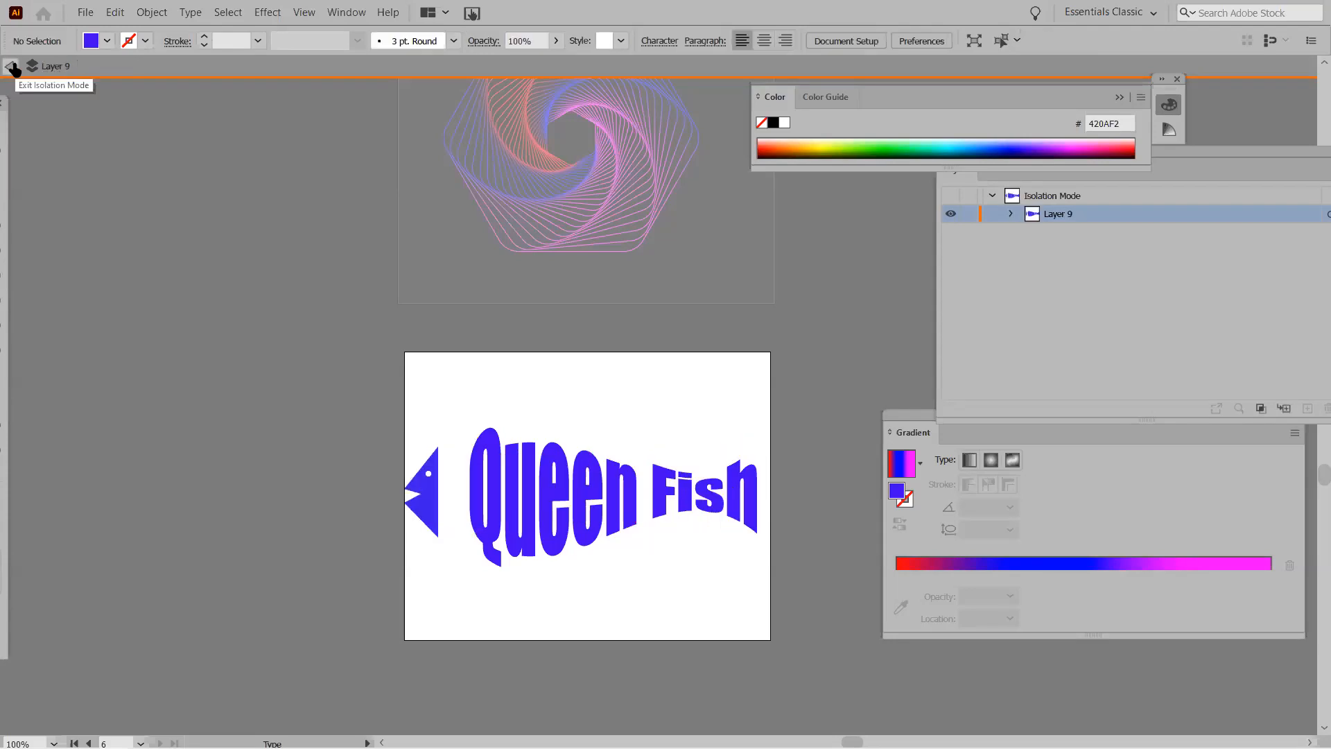
# Exit isolation mode and move the fish head and white eye against 'Queen'.
pyautogui.click(149, 439)
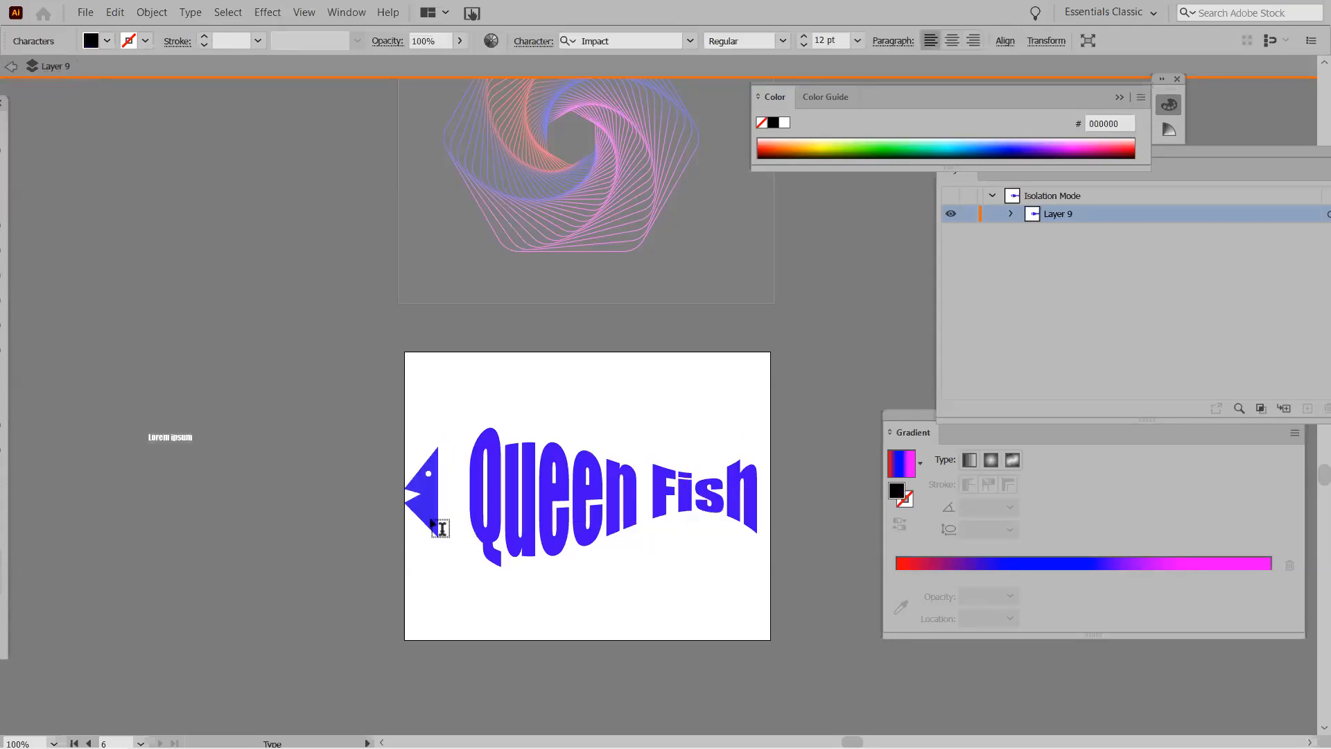
pyautogui.click(11, 67)
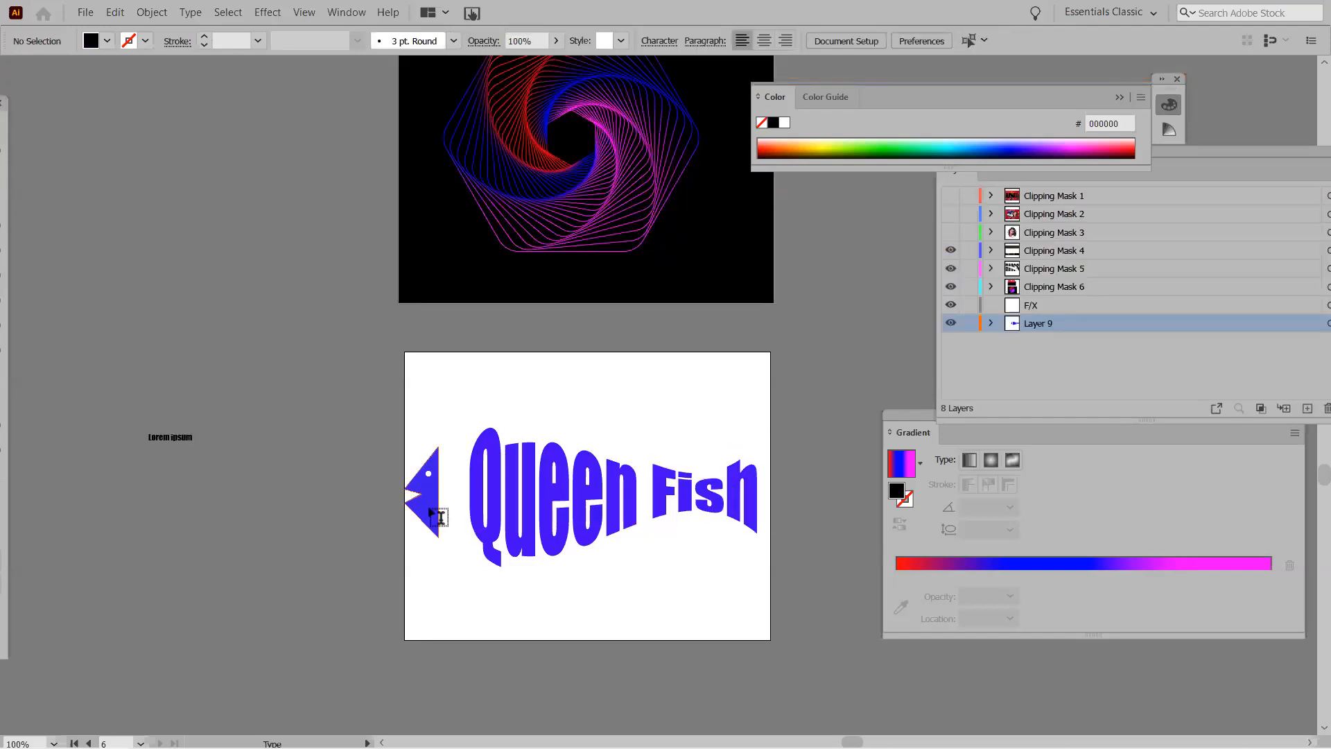
pyautogui.moveTo(444, 508); pyautogui.dragTo(463, 512)
pyautogui.click(396, 430)
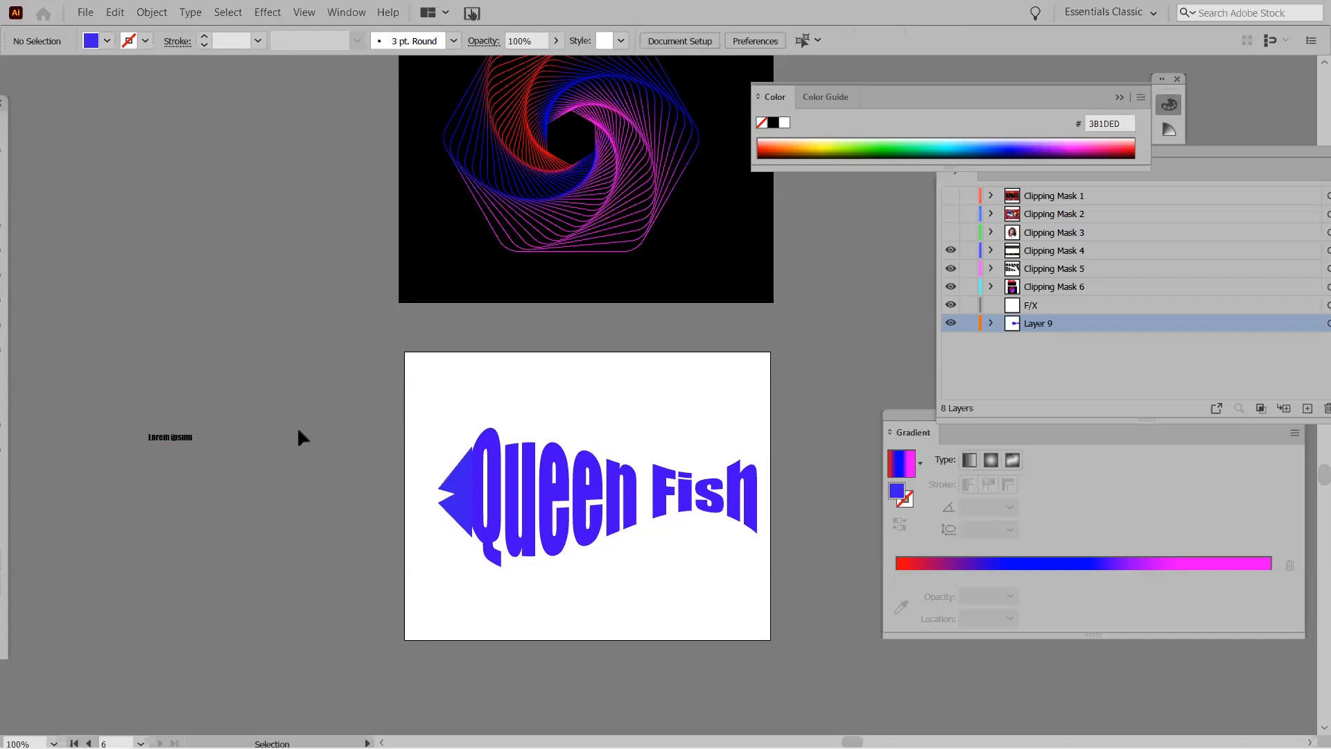
pyautogui.moveTo(407, 450); pyautogui.dragTo(465, 475)
pyautogui.click(433, 423)
pyautogui.click(463, 498)
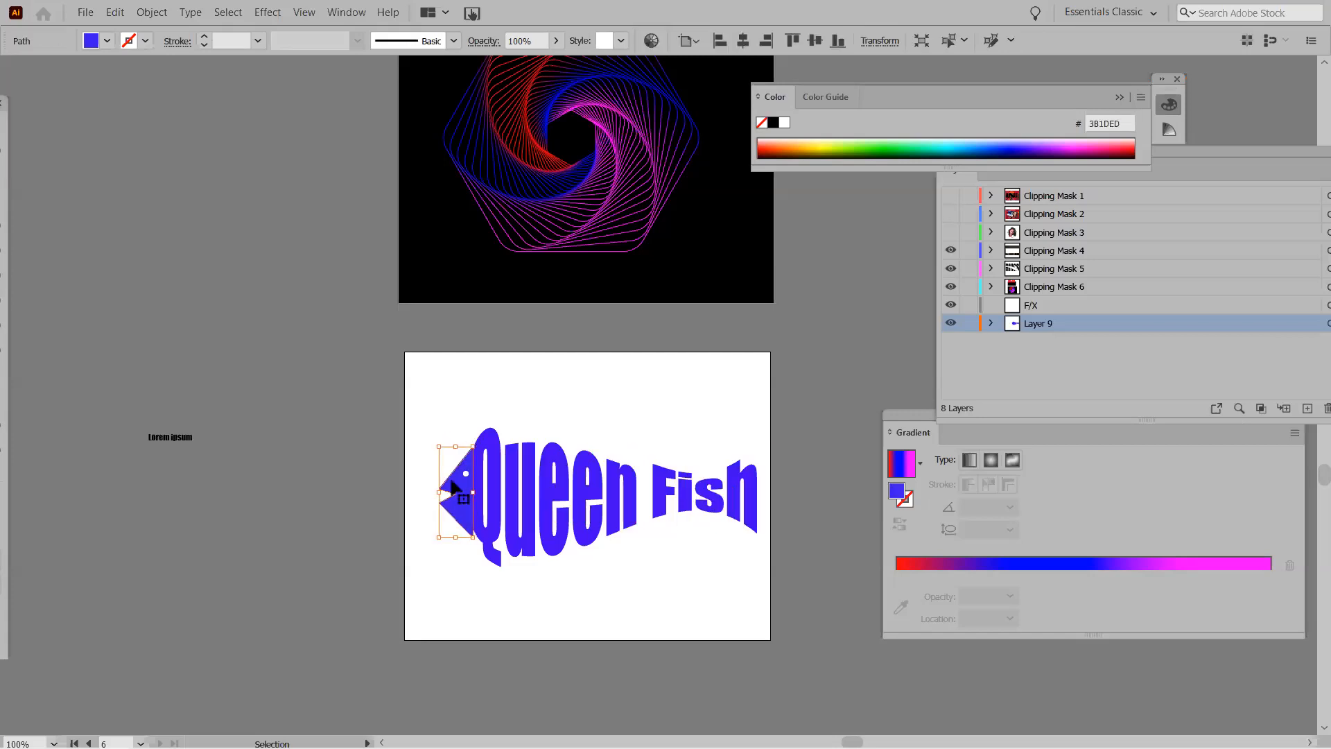
pyautogui.click(430, 416)
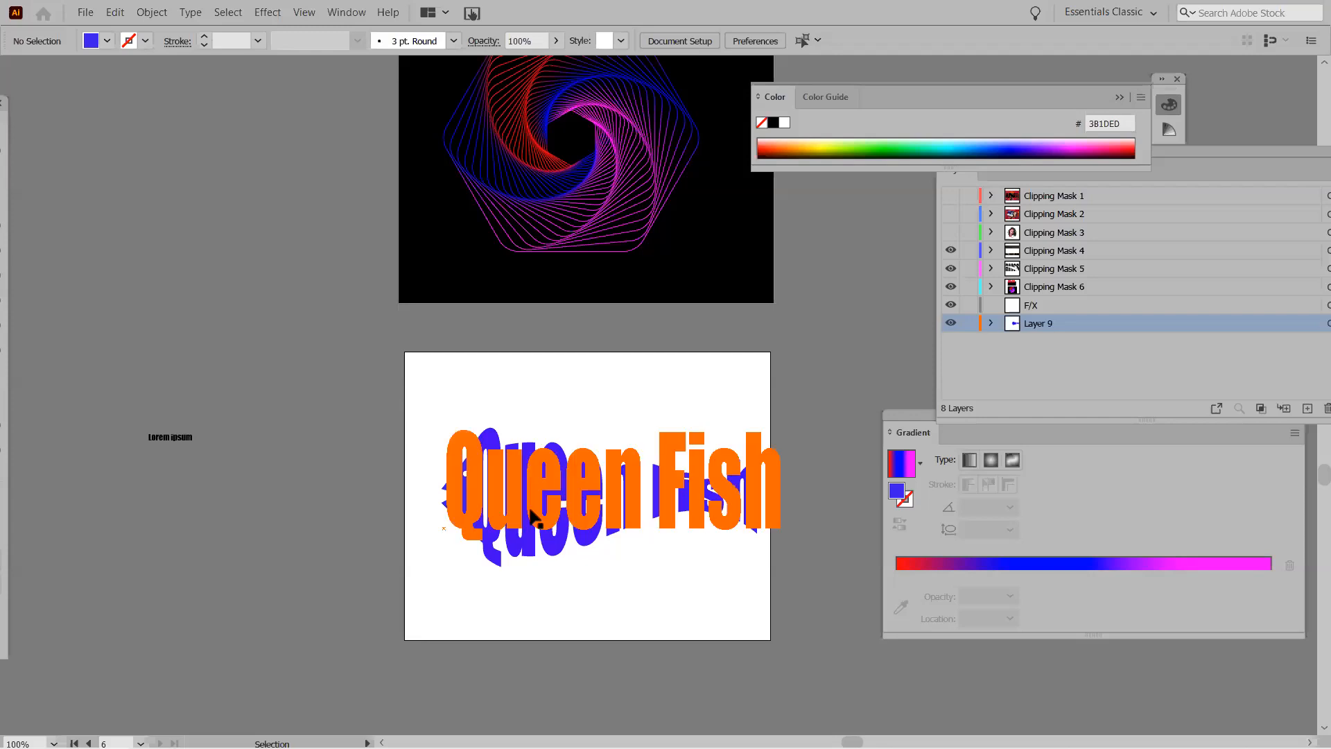
# Scroll the canvas and dock the Tools panel back at the left edge.
pyautogui.scroll(-3, 543, 524)
pyautogui.scroll(-1, 543, 529)
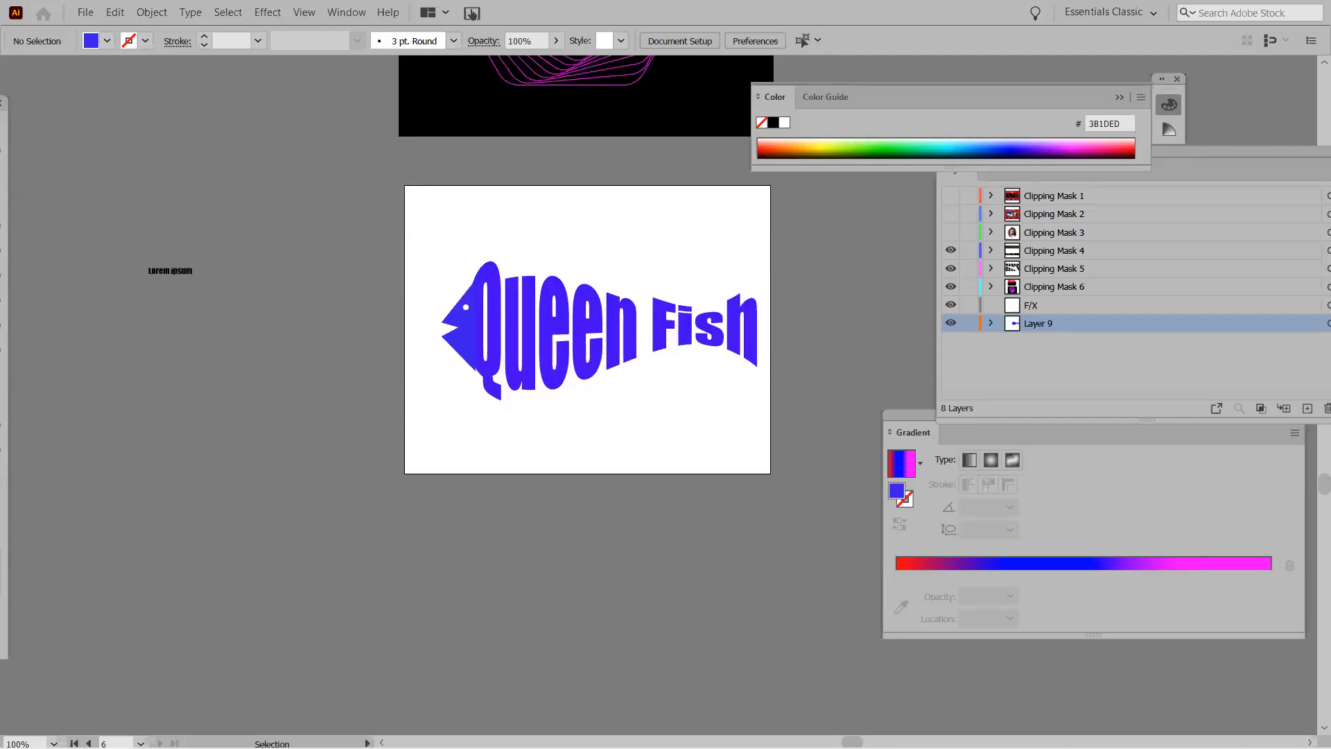
pyautogui.scroll(-2, 297, 421)
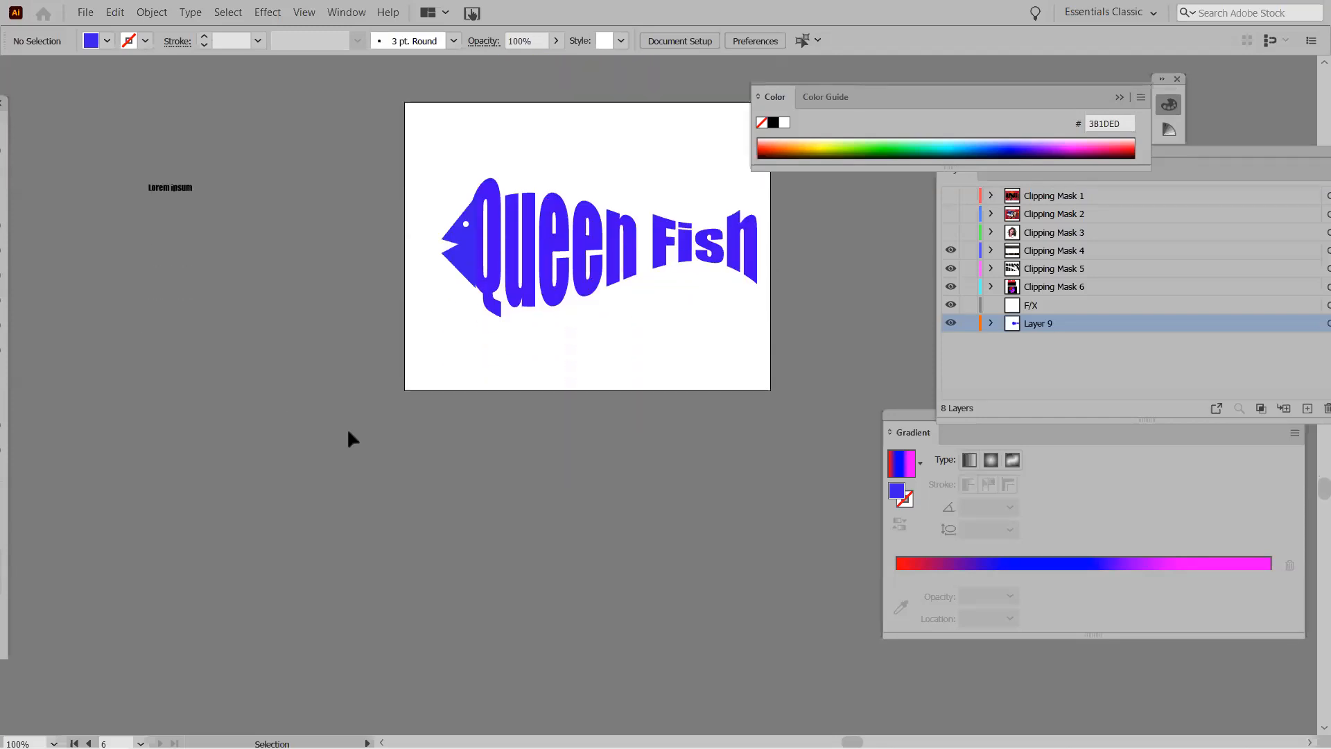
pyautogui.scroll(-2, 494, 430)
pyautogui.scroll(2, 254, 364)
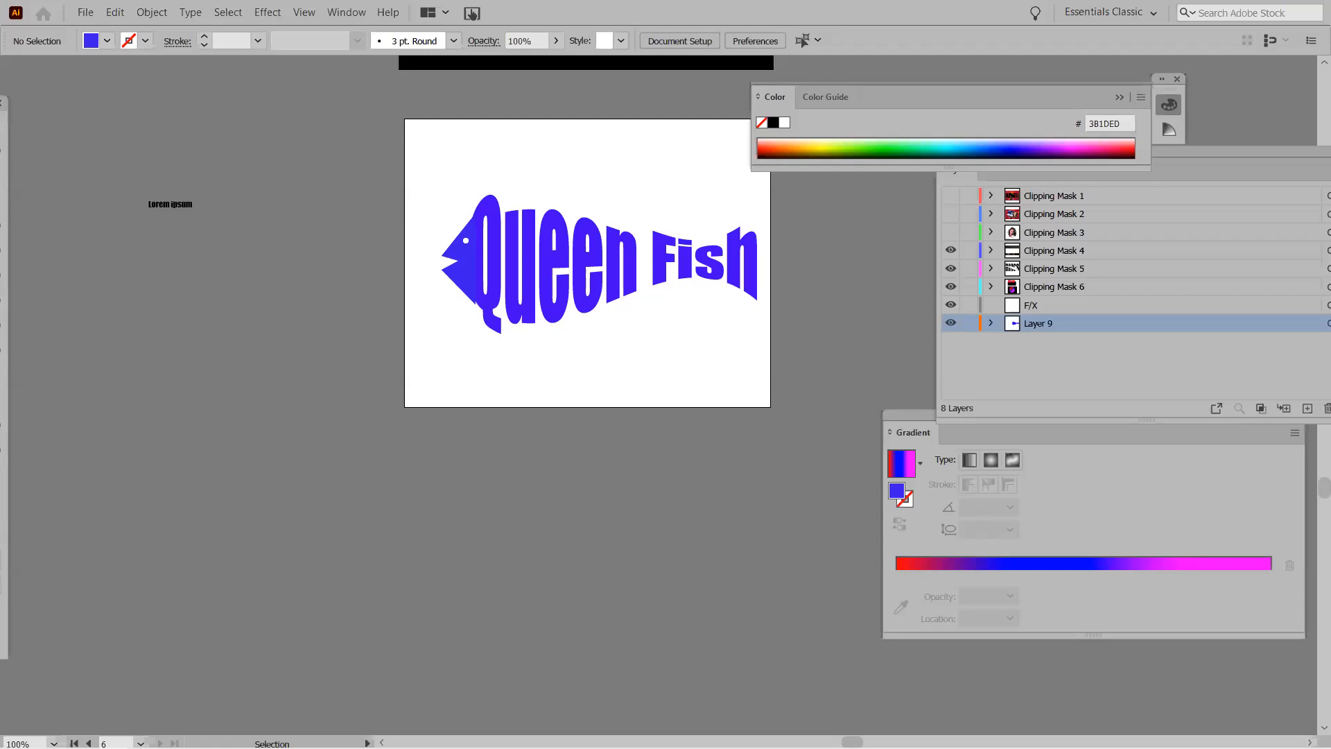
pyautogui.scroll(-2, 428, 485)
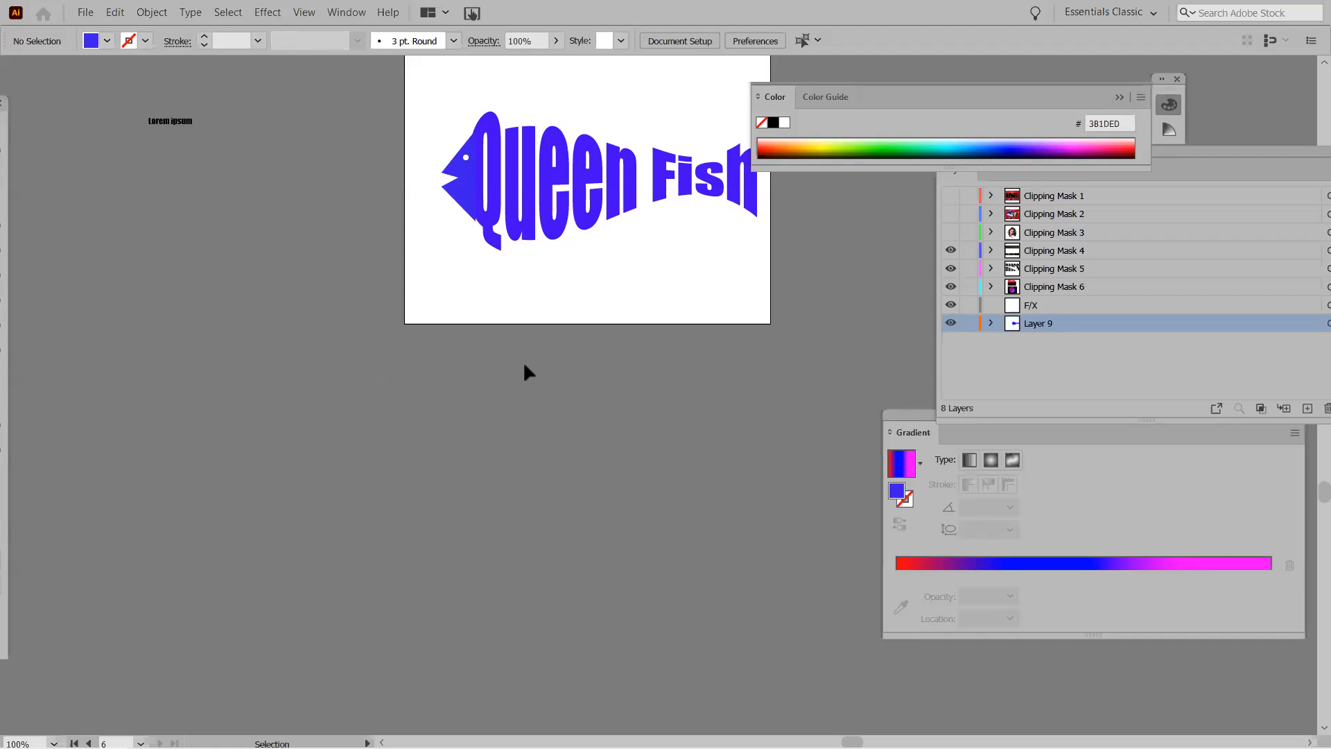
pyautogui.moveTo(2, 102); pyautogui.dragTo(20, 127)
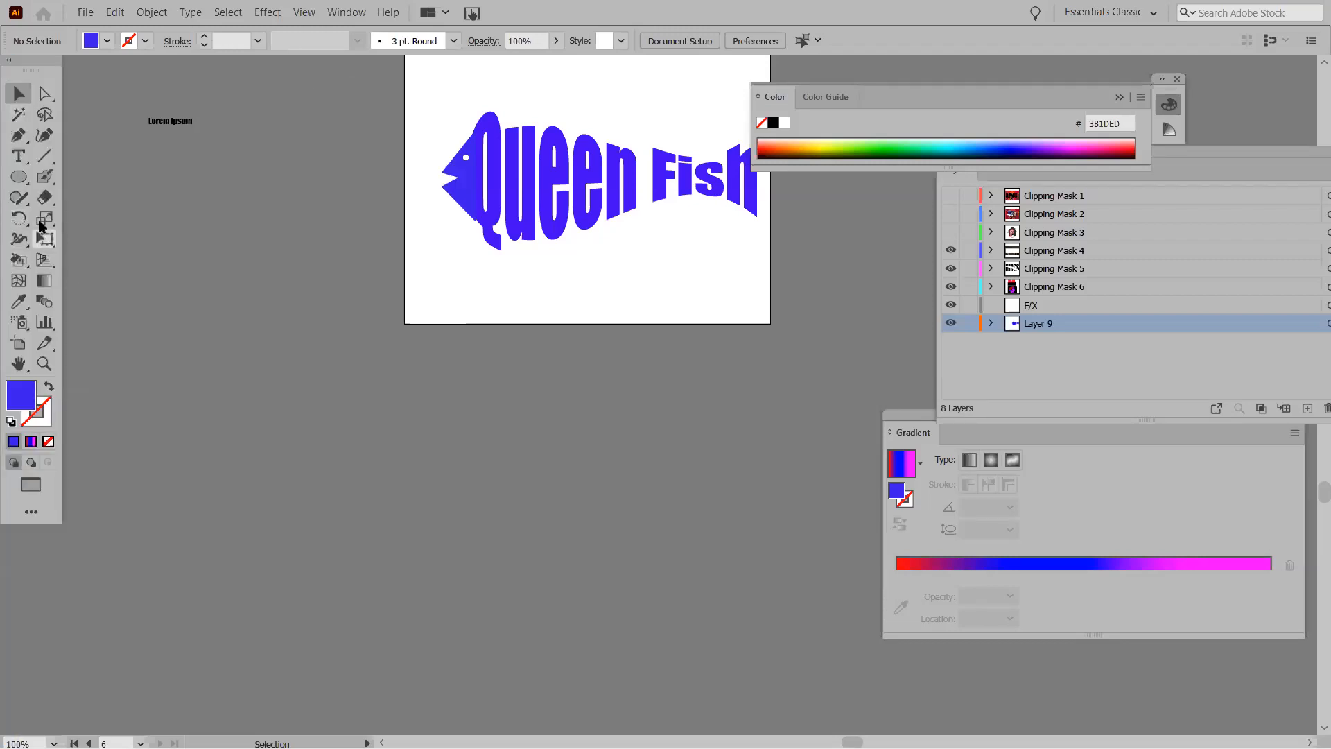
pyautogui.click(18, 343)
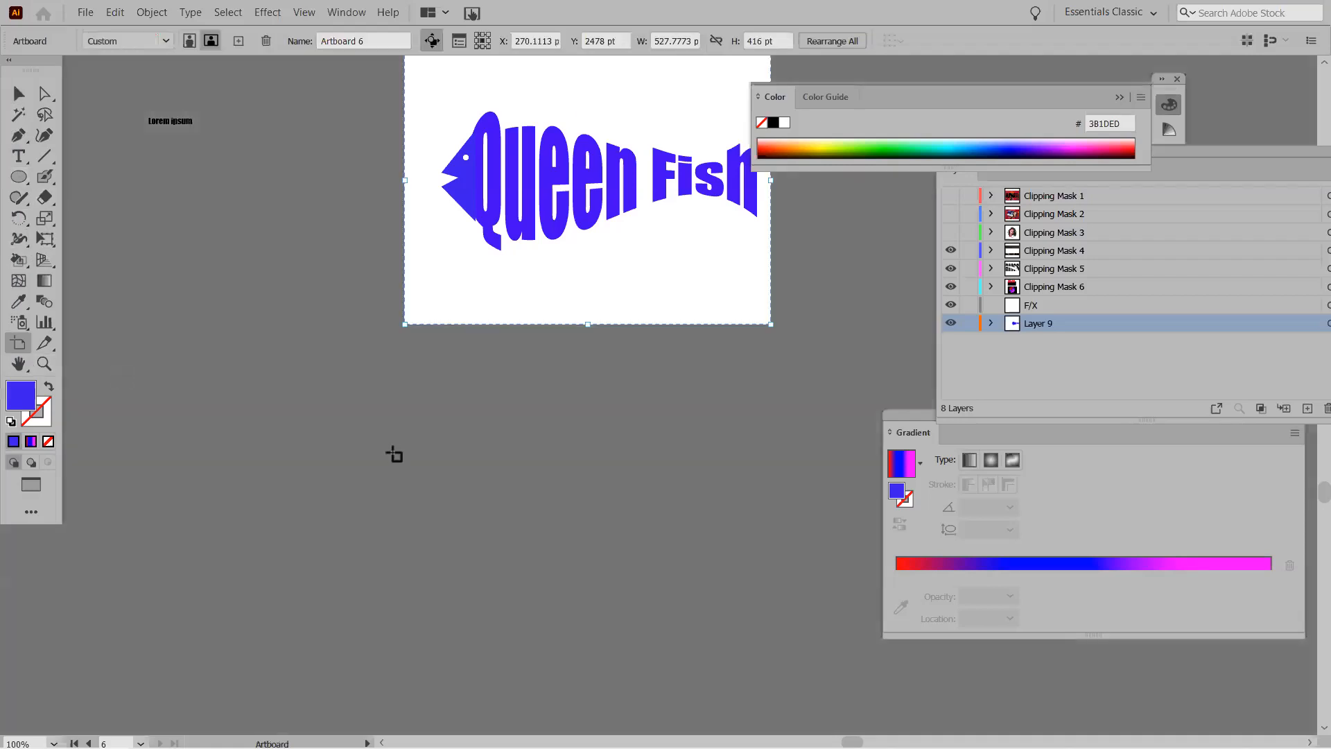
# Add an artboard below the fish and draw a ~253 pt blue-purple circle at its centre.
pyautogui.moveTo(405, 381); pyautogui.dragTo(782, 688)
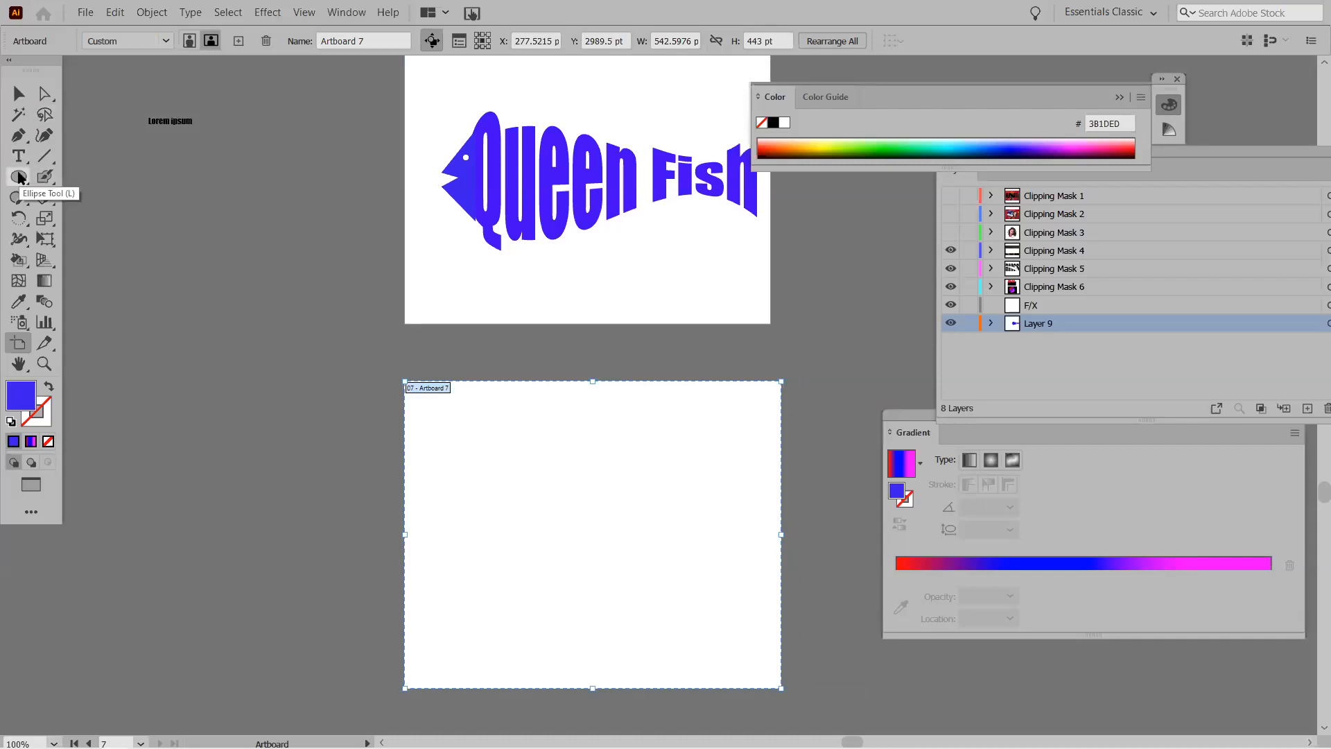
pyautogui.moveTo(19, 179); pyautogui.dragTo(77, 182)
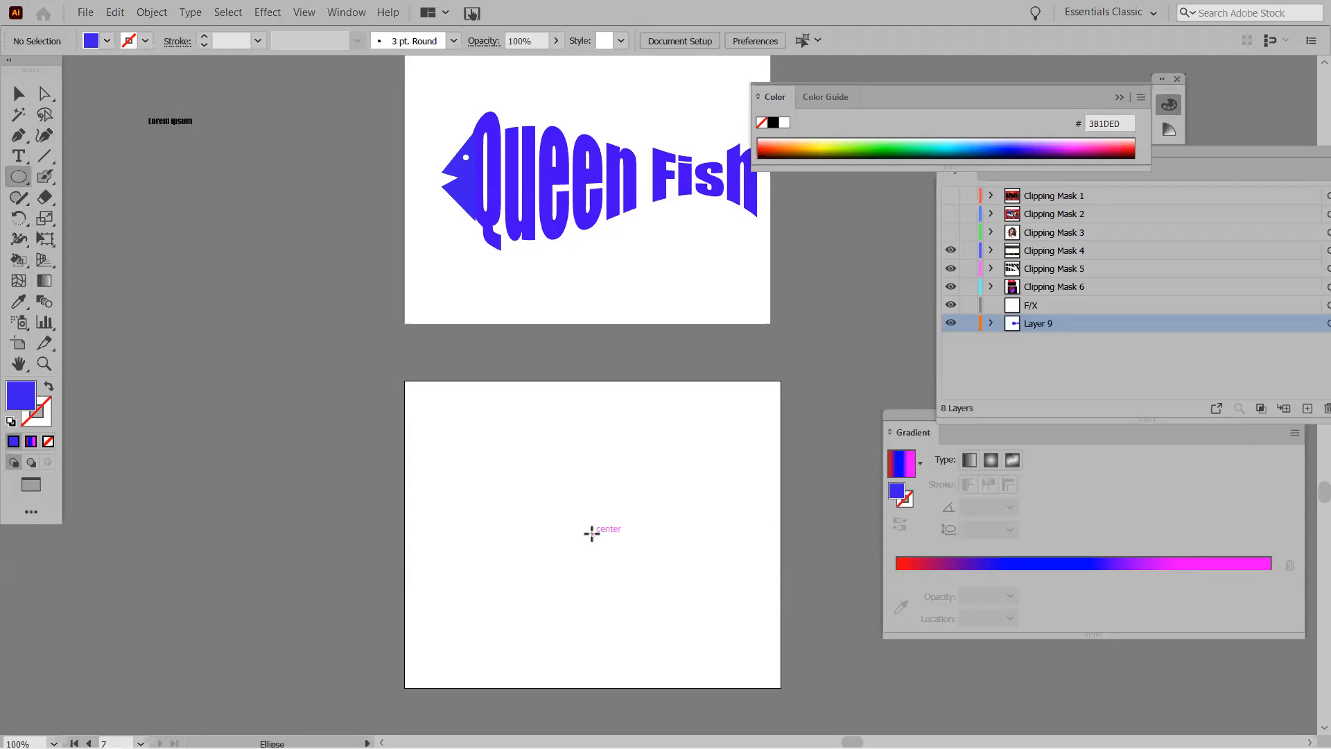
pyautogui.moveTo(591, 533); pyautogui.dragTo(666, 618)
pyautogui.click(46, 421)
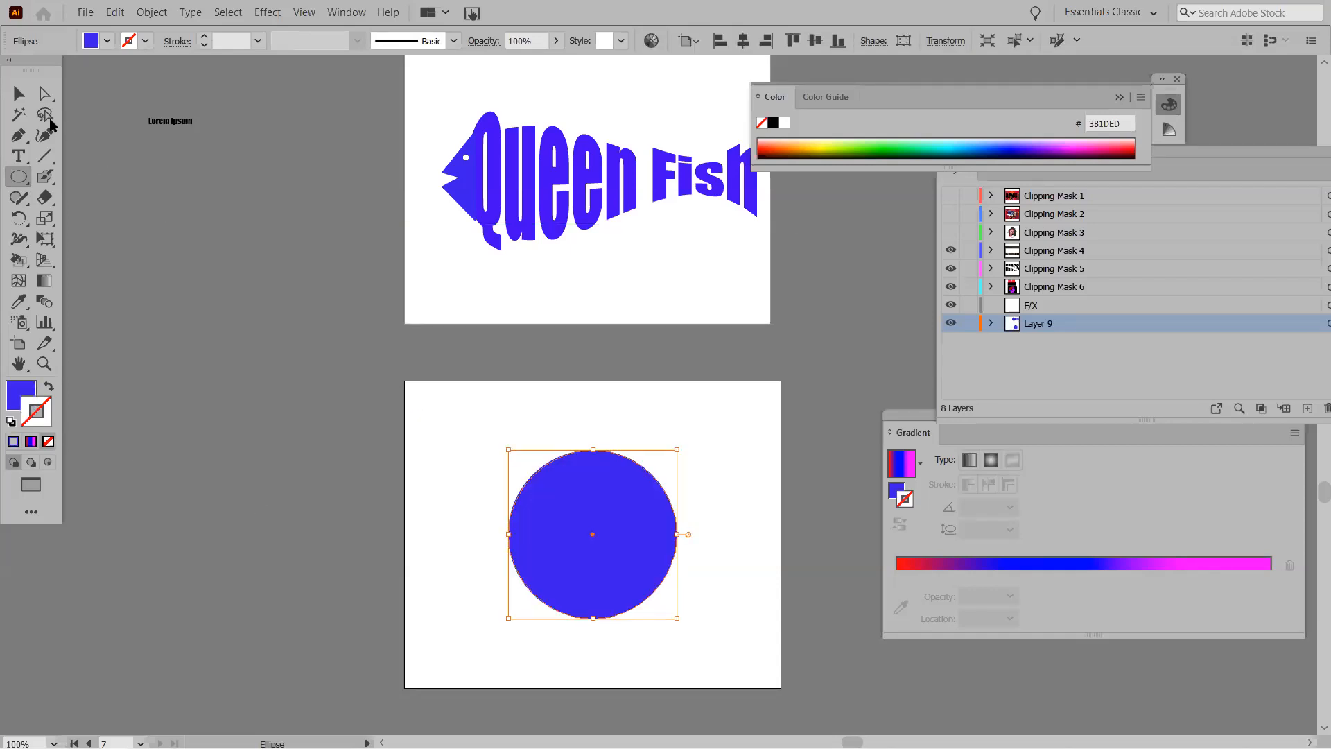
# Set the fill colour to pink F7085E in the Color Picker.
pyautogui.press('v')
pyautogui.click(451, 497)
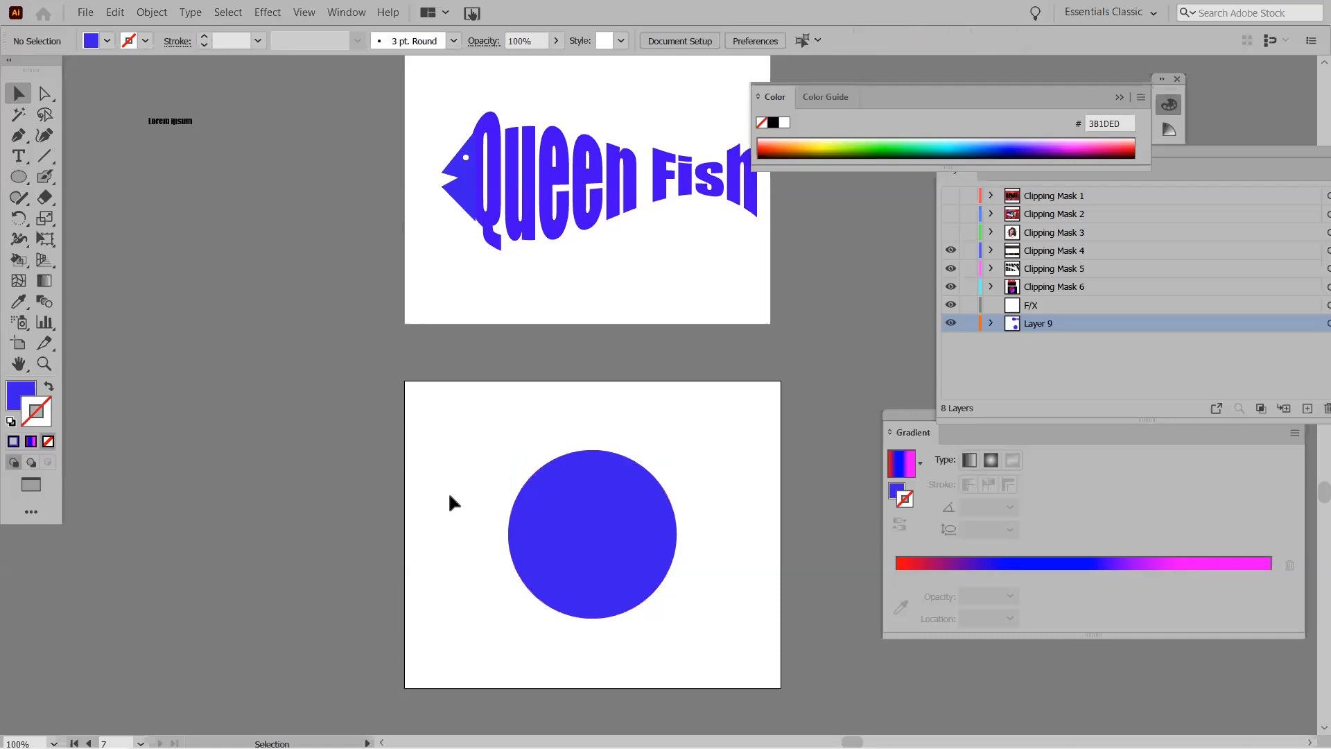
pyautogui.moveTo(19, 177); pyautogui.dragTo(69, 239)
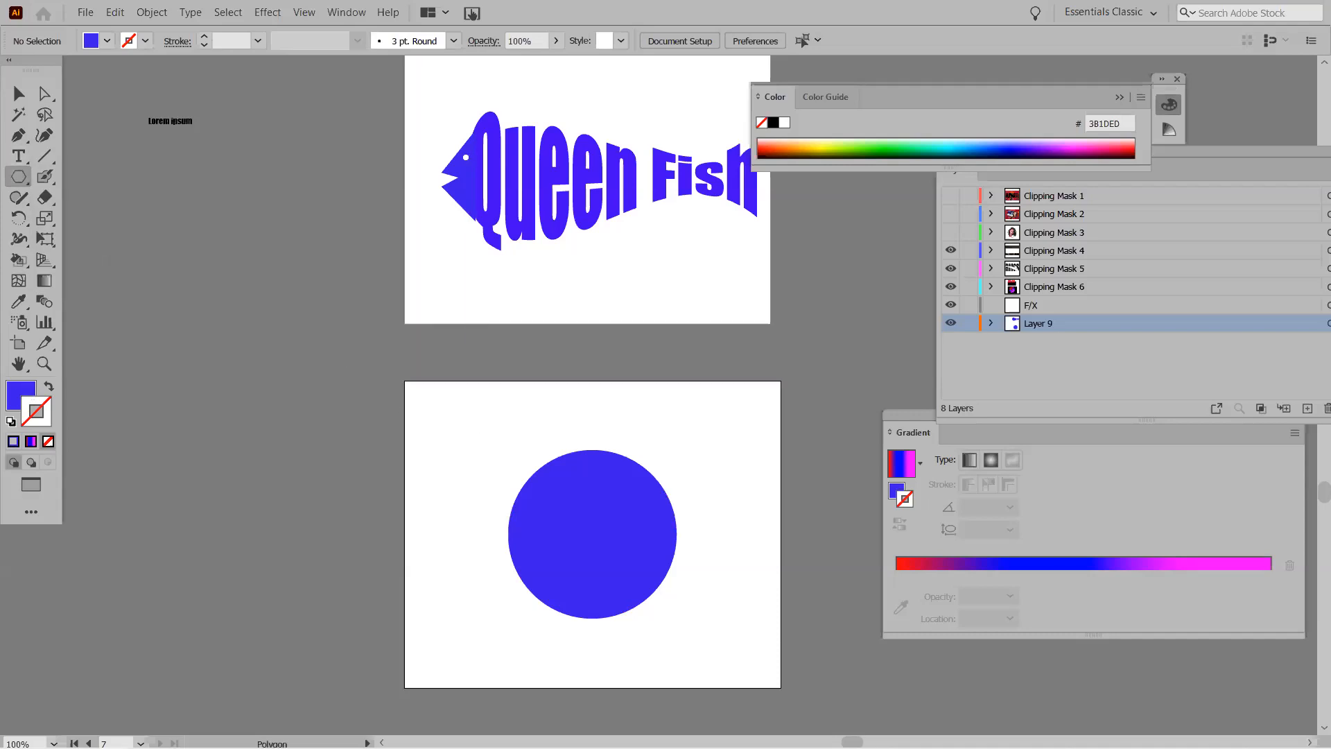
pyautogui.click(19, 92)
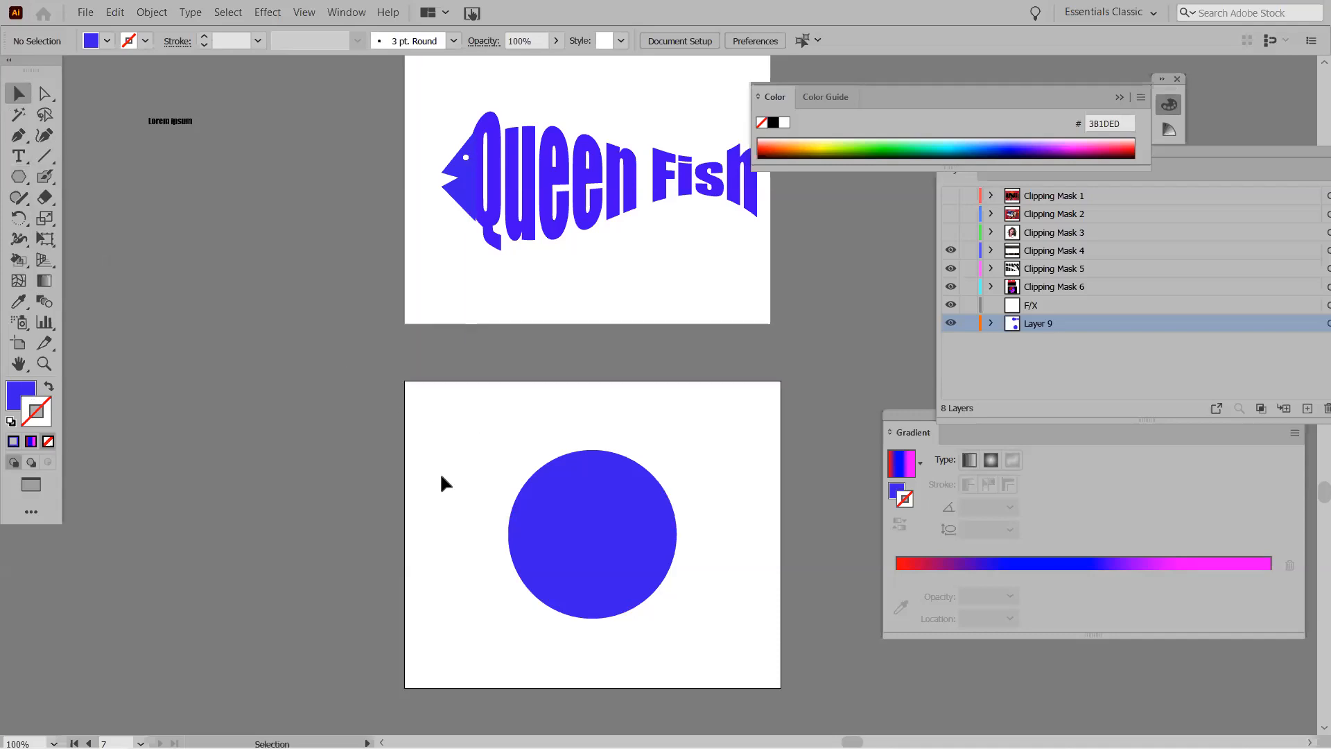
pyautogui.doubleClick(21, 395)
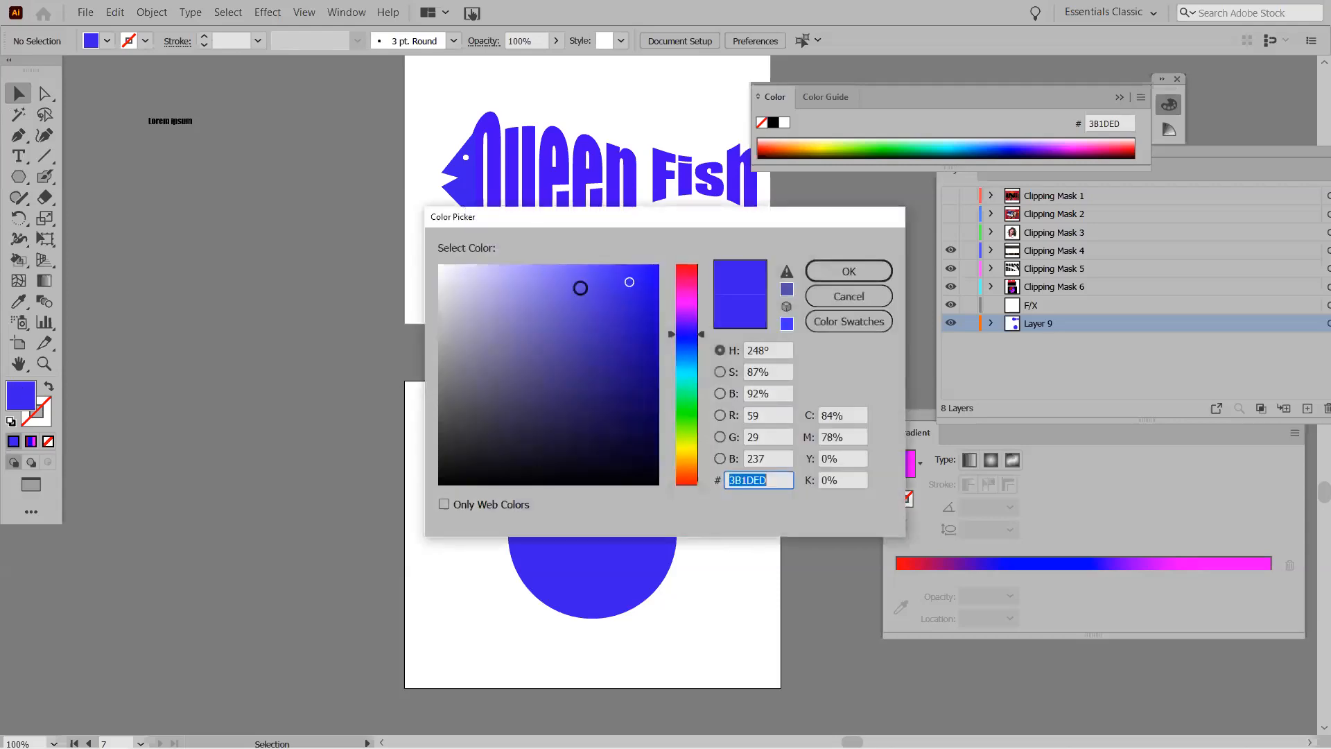
pyautogui.click(687, 277)
pyautogui.click(652, 271)
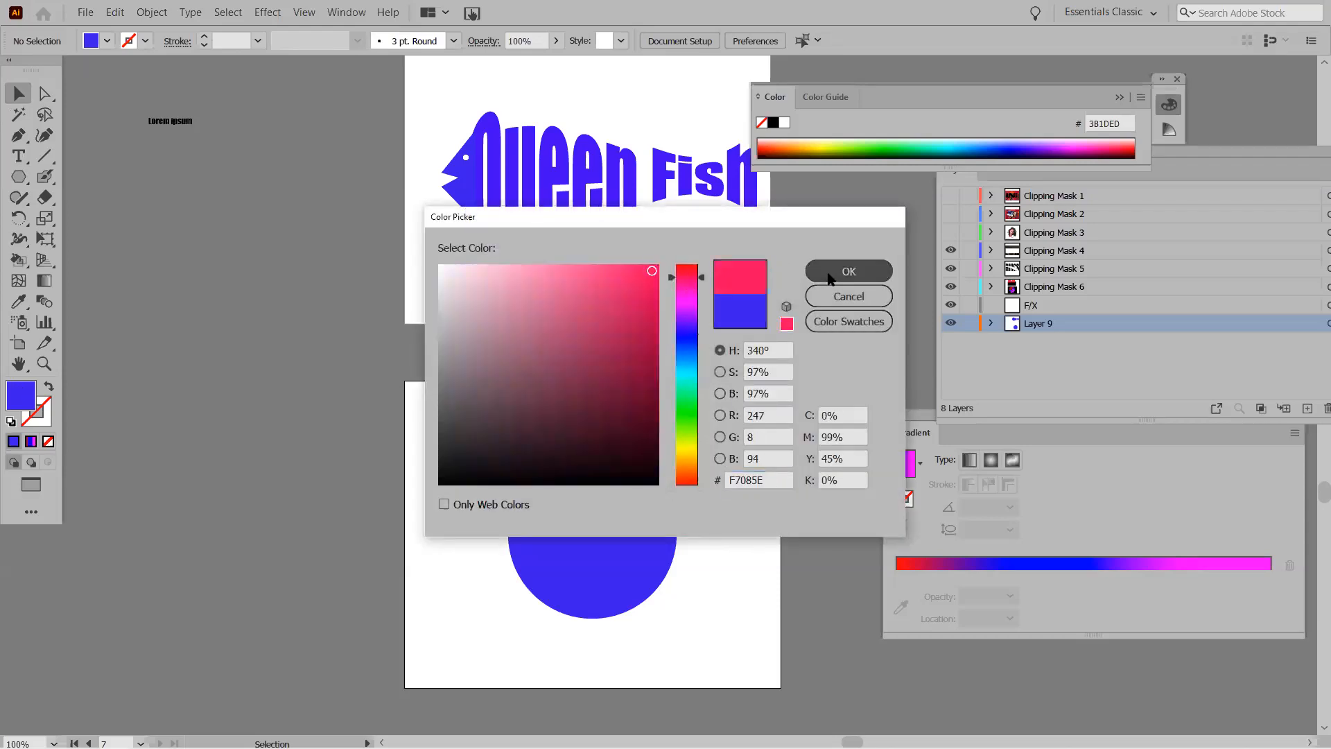
pyautogui.click(849, 271)
# Draw a small pink hexagon on the new artboard beside the blue circle.
pyautogui.click(18, 177)
pyautogui.moveTo(465, 422); pyautogui.dragTo(597, 463)
pyautogui.click(18, 94)
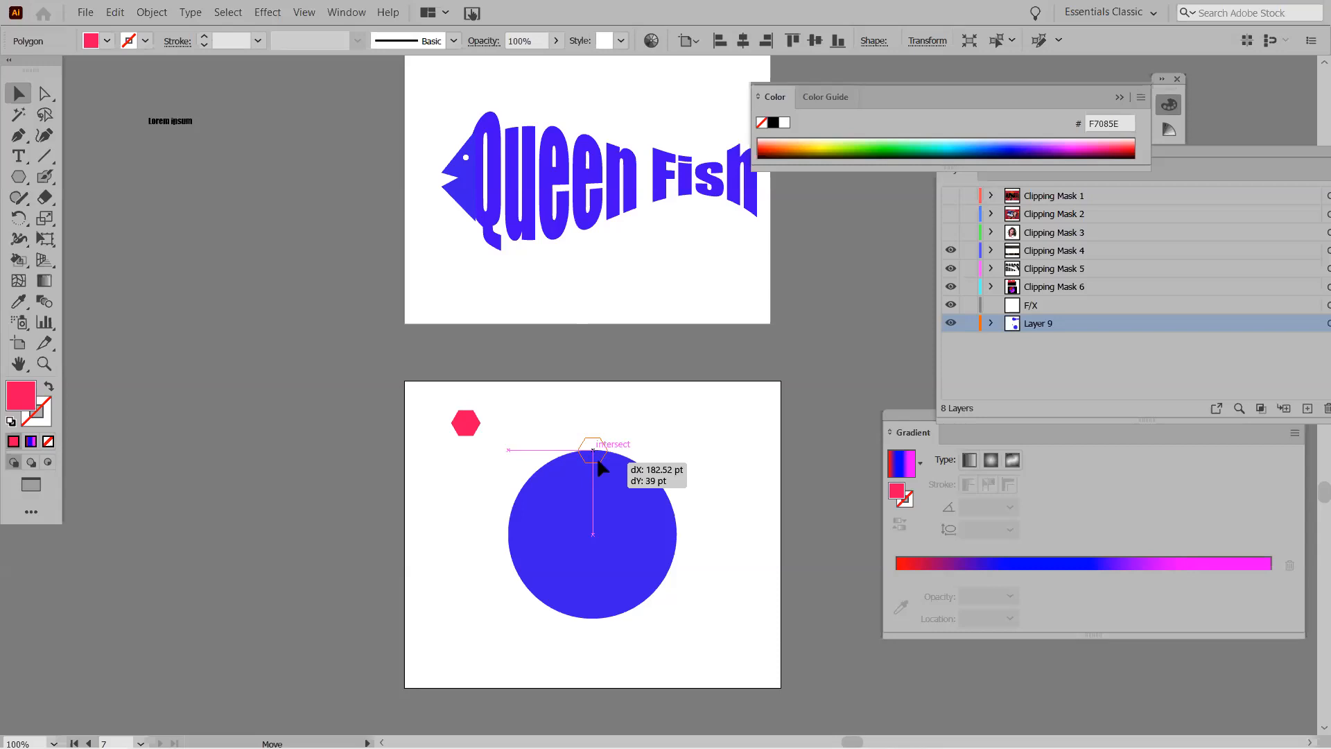
# Move the hexagon to the circle's top edge and rotate it 45° about the circle's centre.
pyautogui.moveTo(596, 457); pyautogui.dragTo(597, 456)
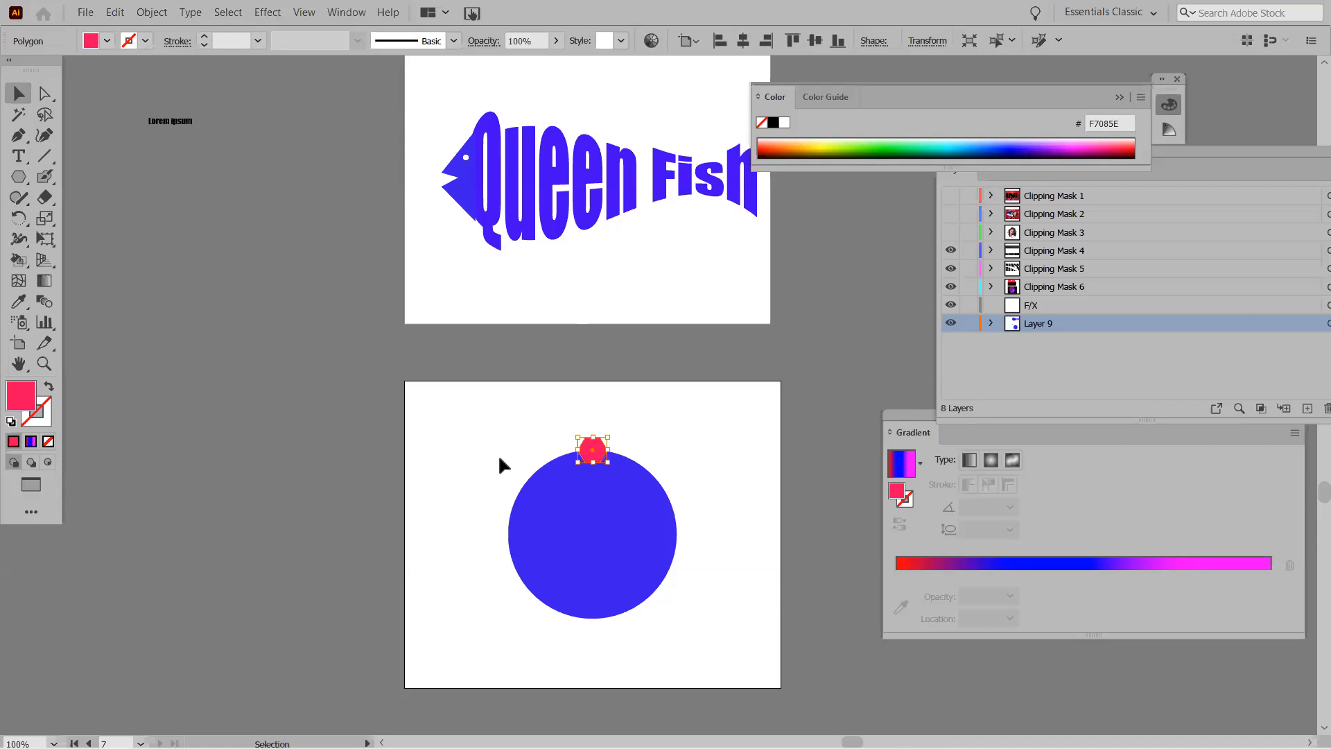
pyautogui.click(45, 220)
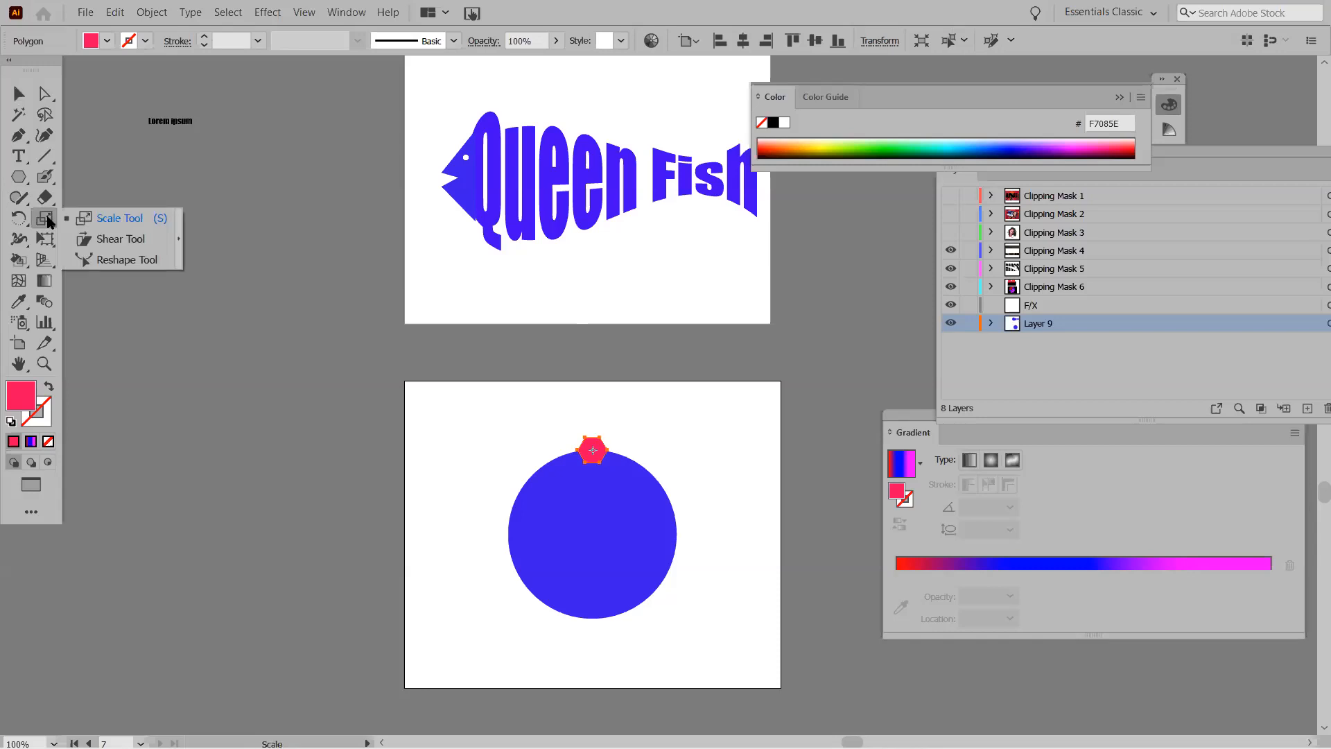
pyautogui.click(19, 222)
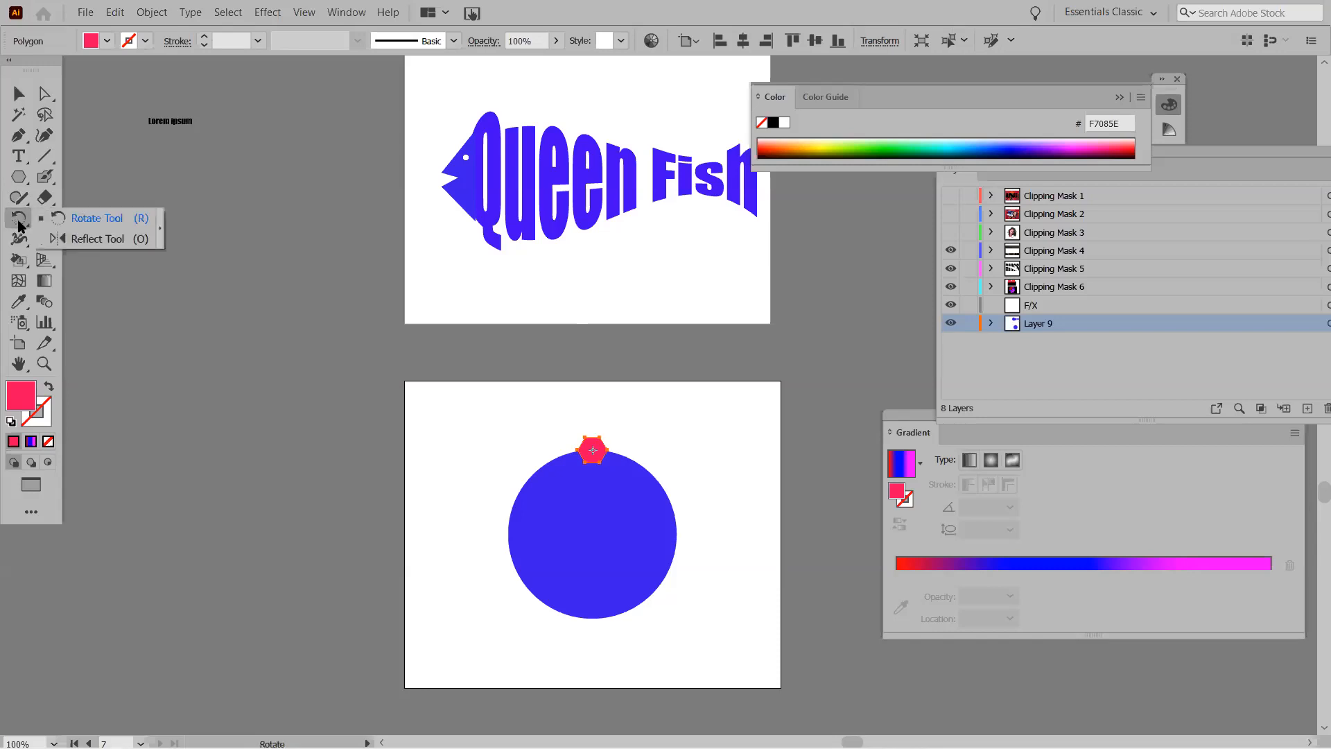
pyautogui.click(98, 221)
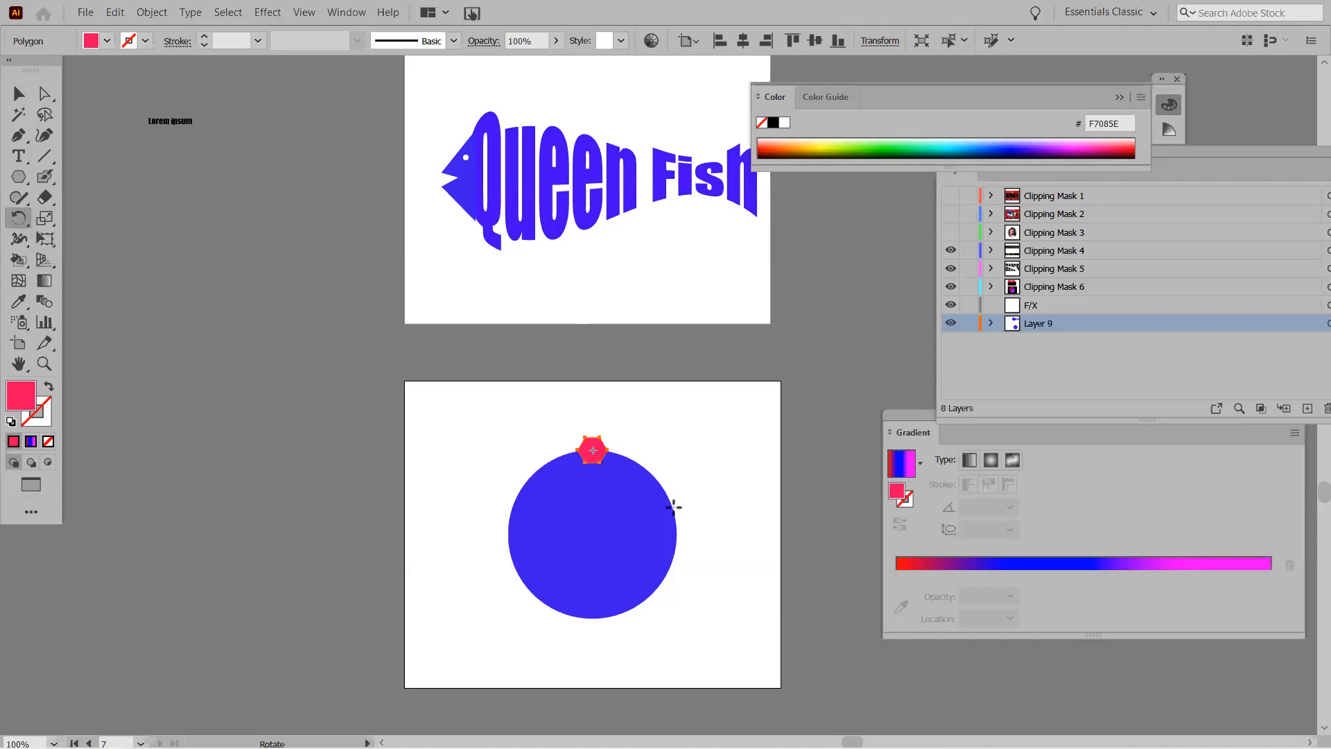
pyautogui.click(592, 534)
pyautogui.moveTo(593, 439); pyautogui.dragTo(652, 481)
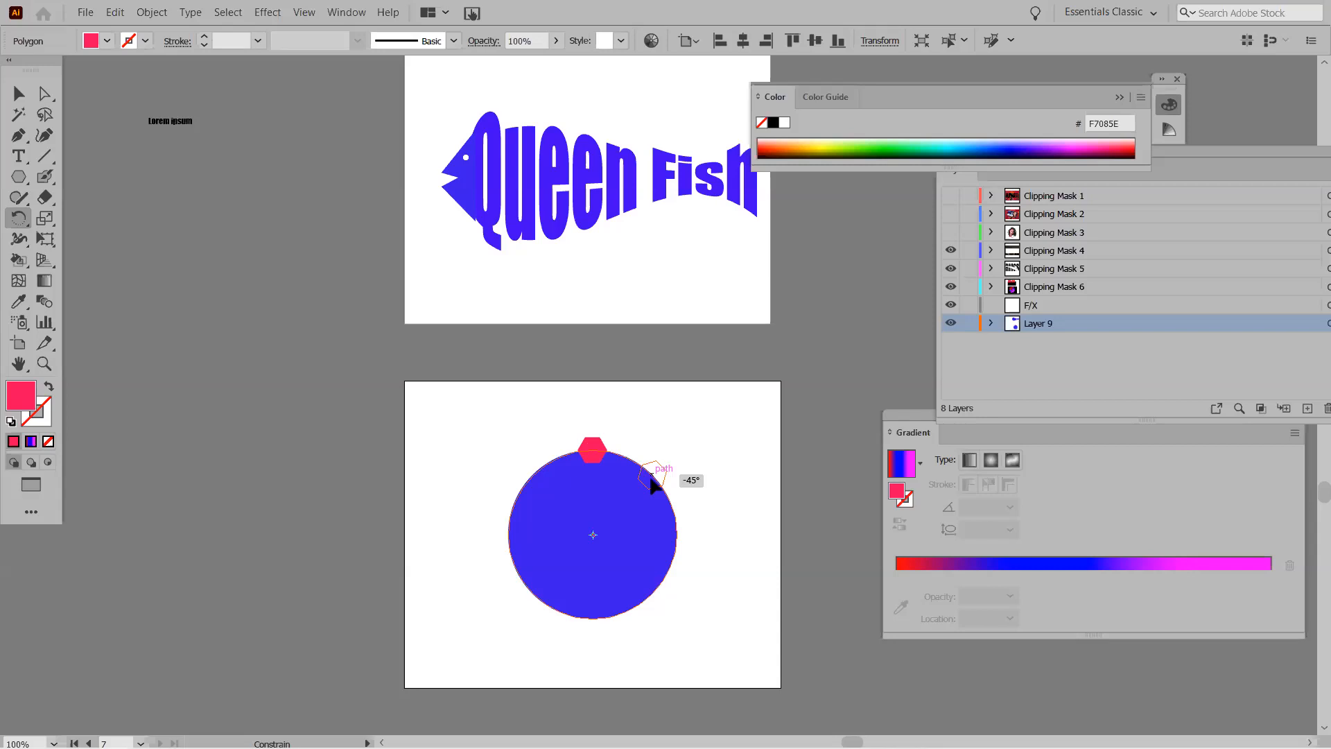
pyautogui.moveTo(651, 476); pyautogui.dragTo(671, 453)
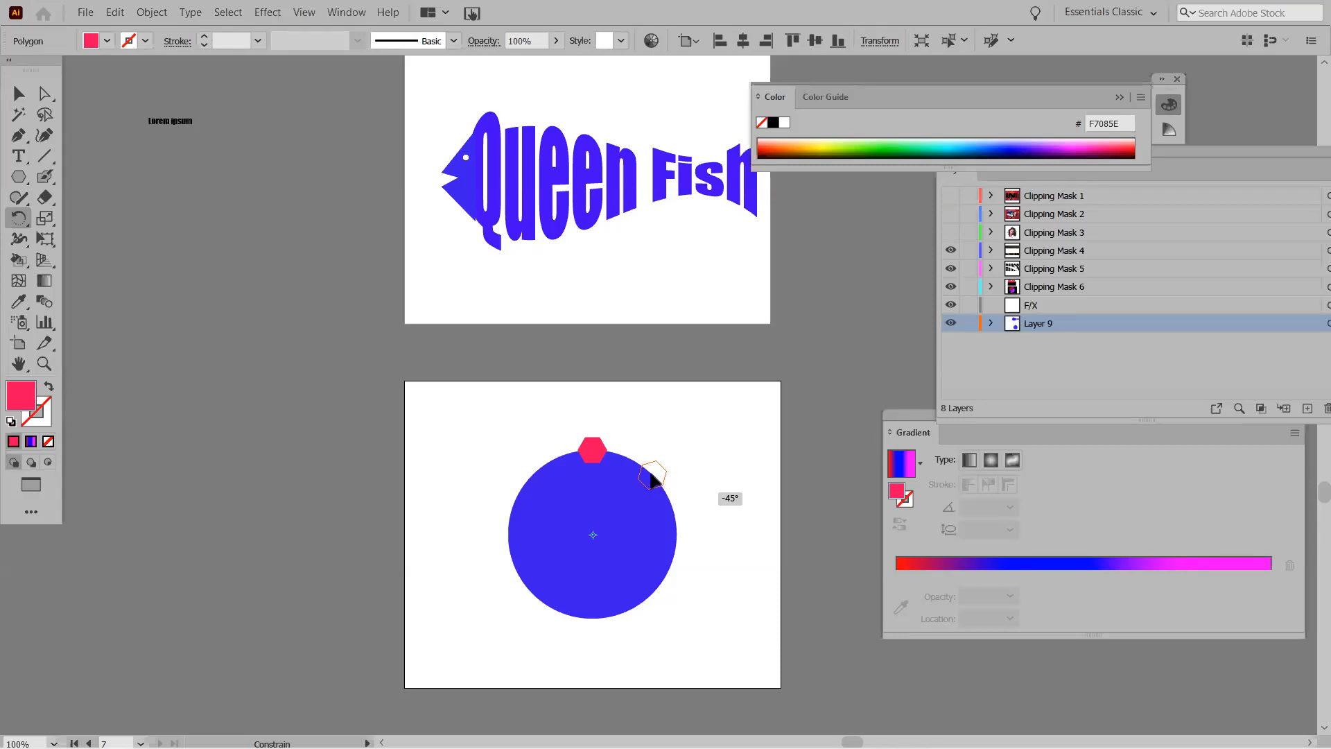
# Alt-rotate hexagon copies around the circle, repeat with Ctrl+D, then select everything.
pyautogui.press('alt')
pyautogui.moveTo(654, 479); pyautogui.dragTo(657, 473)
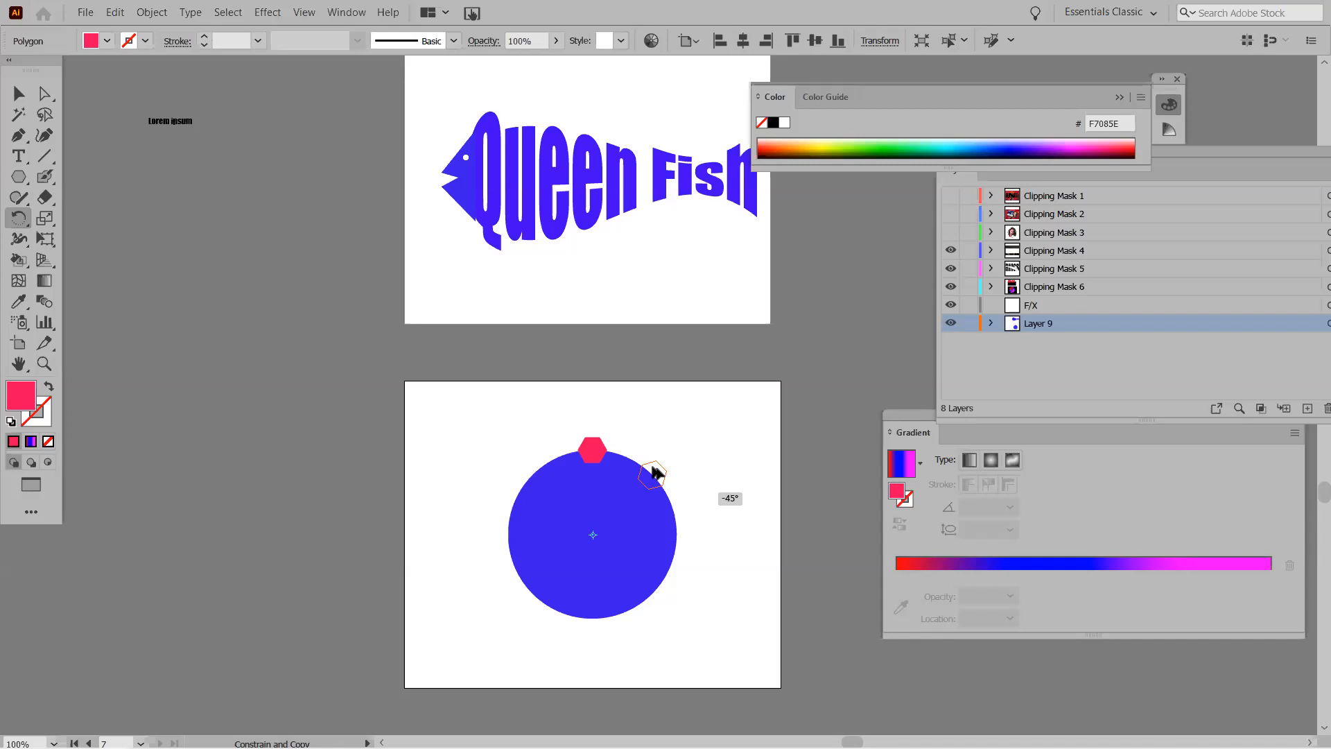
pyautogui.moveTo(657, 474); pyautogui.dragTo(657, 474)
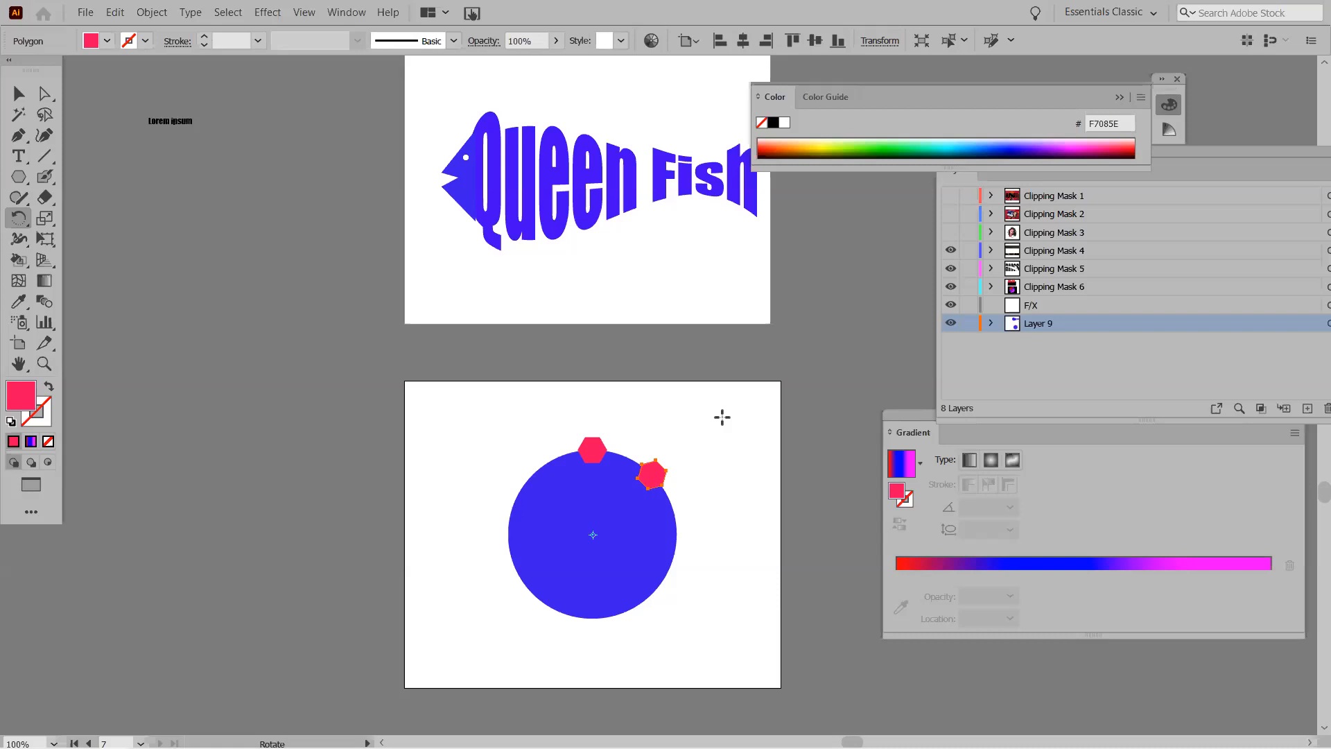
pyautogui.hotkey('ctrl', 'd')
pyautogui.hotkey('ctrl', 'd')
pyautogui.hotkey('ctrl', 'd')
pyautogui.hotkey('ctrl', 'd')
pyautogui.hotkey('ctrl', 'd')
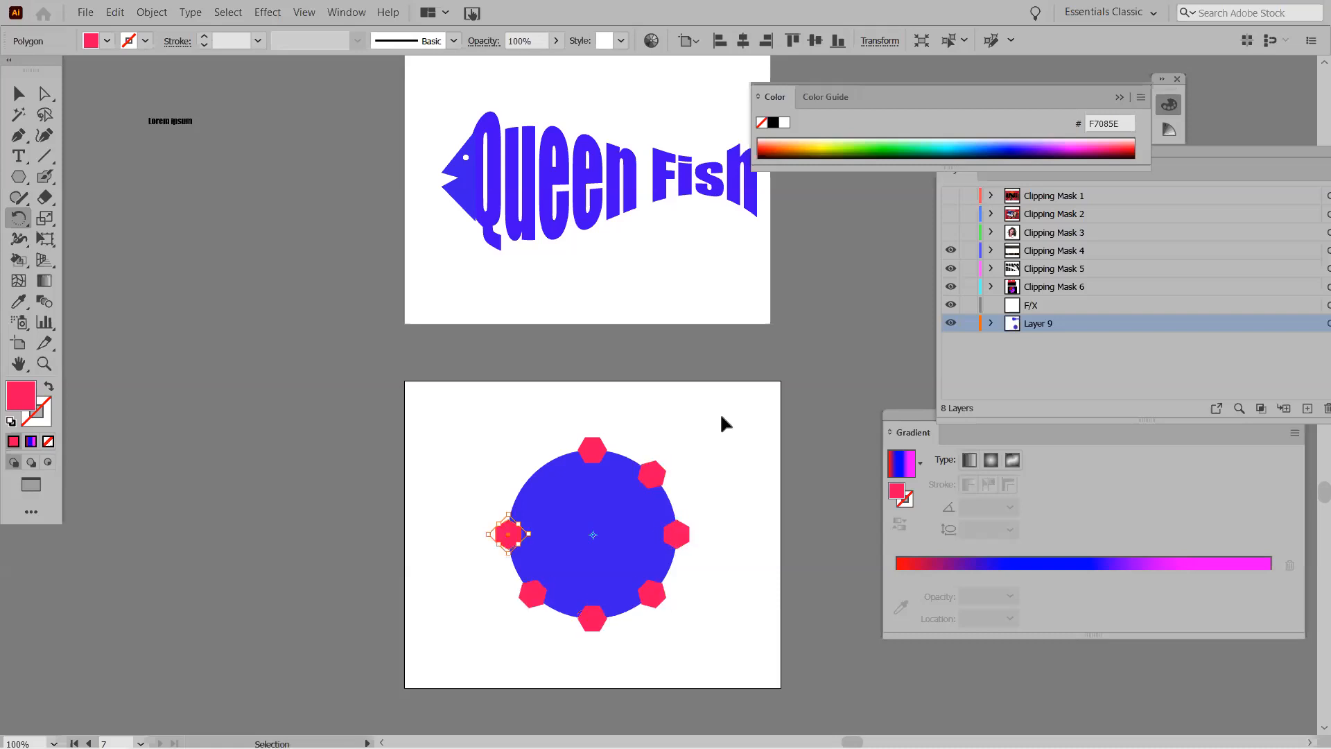
pyautogui.hotkey('ctrl', 'd')
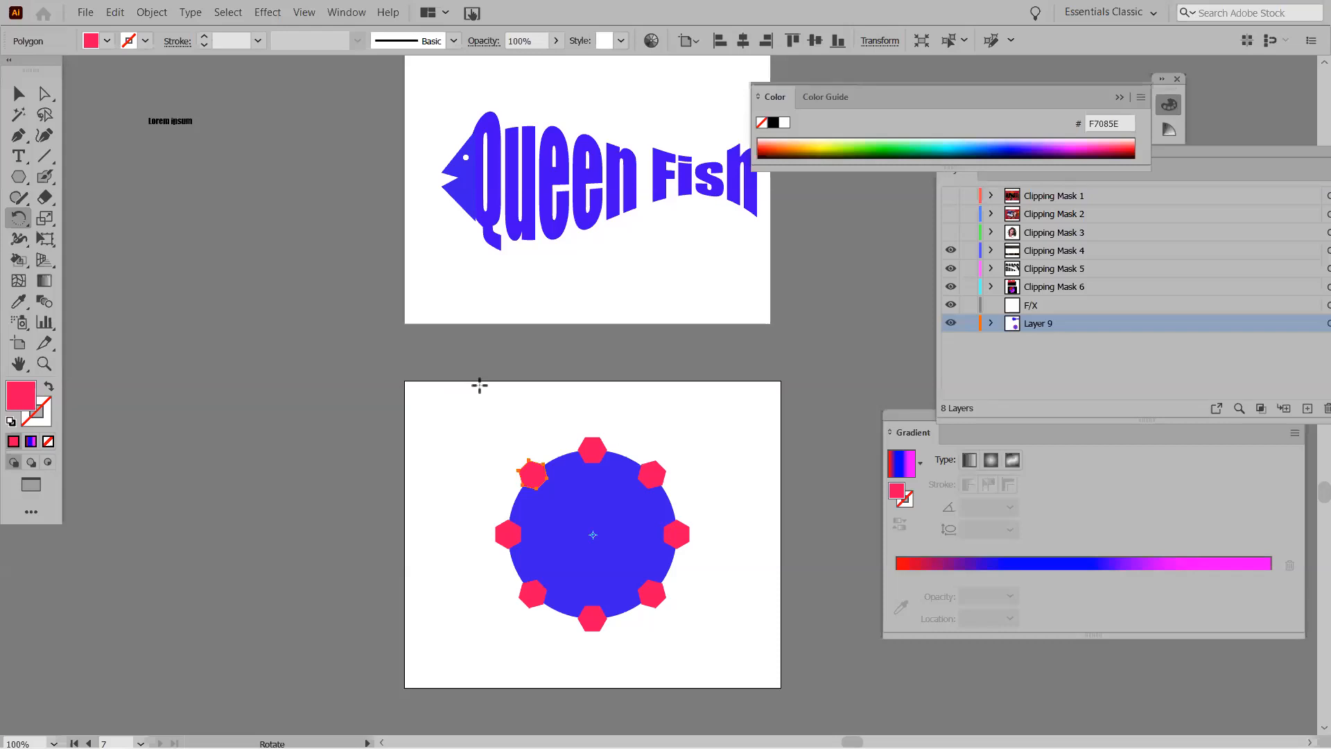
pyautogui.press('v')
pyautogui.moveTo(456, 417); pyautogui.dragTo(715, 638)
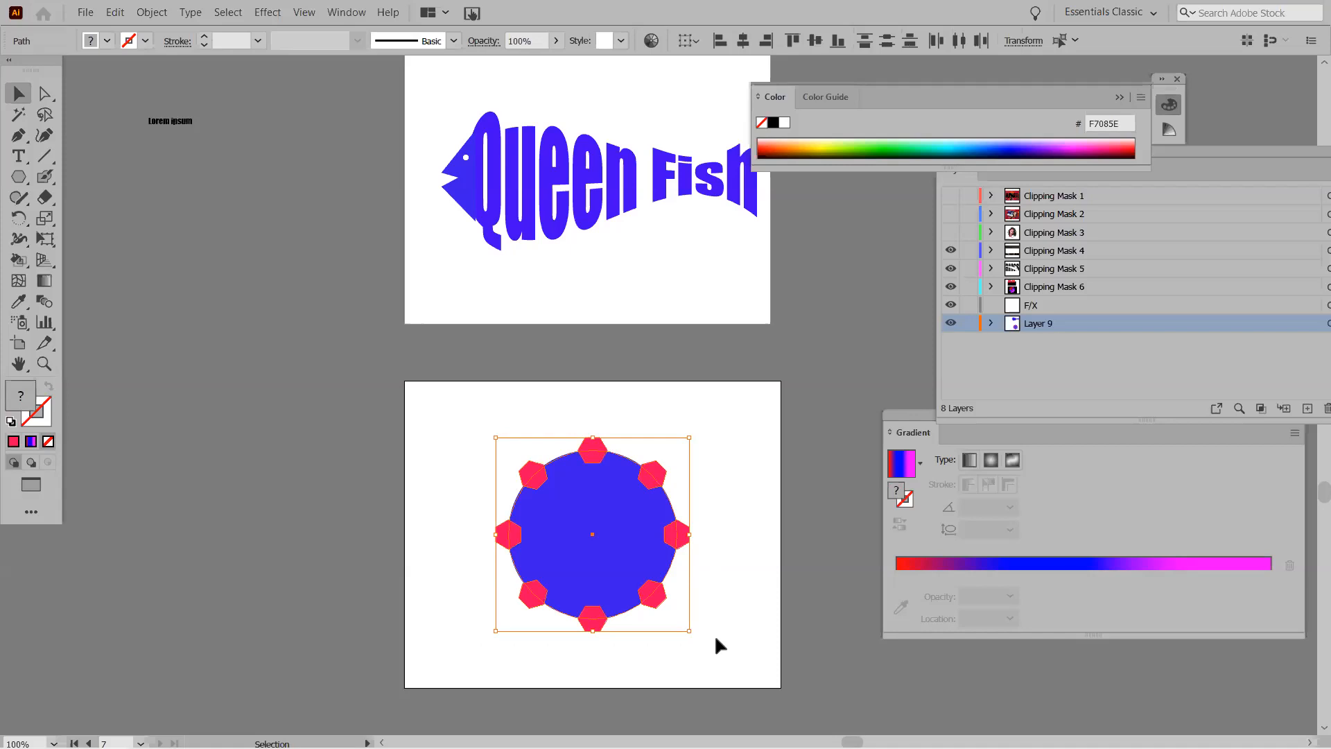
# Apply Pathfinder Minus Front to subtract the hexagons from the circle, leaving a gear.
pyautogui.click(346, 13)
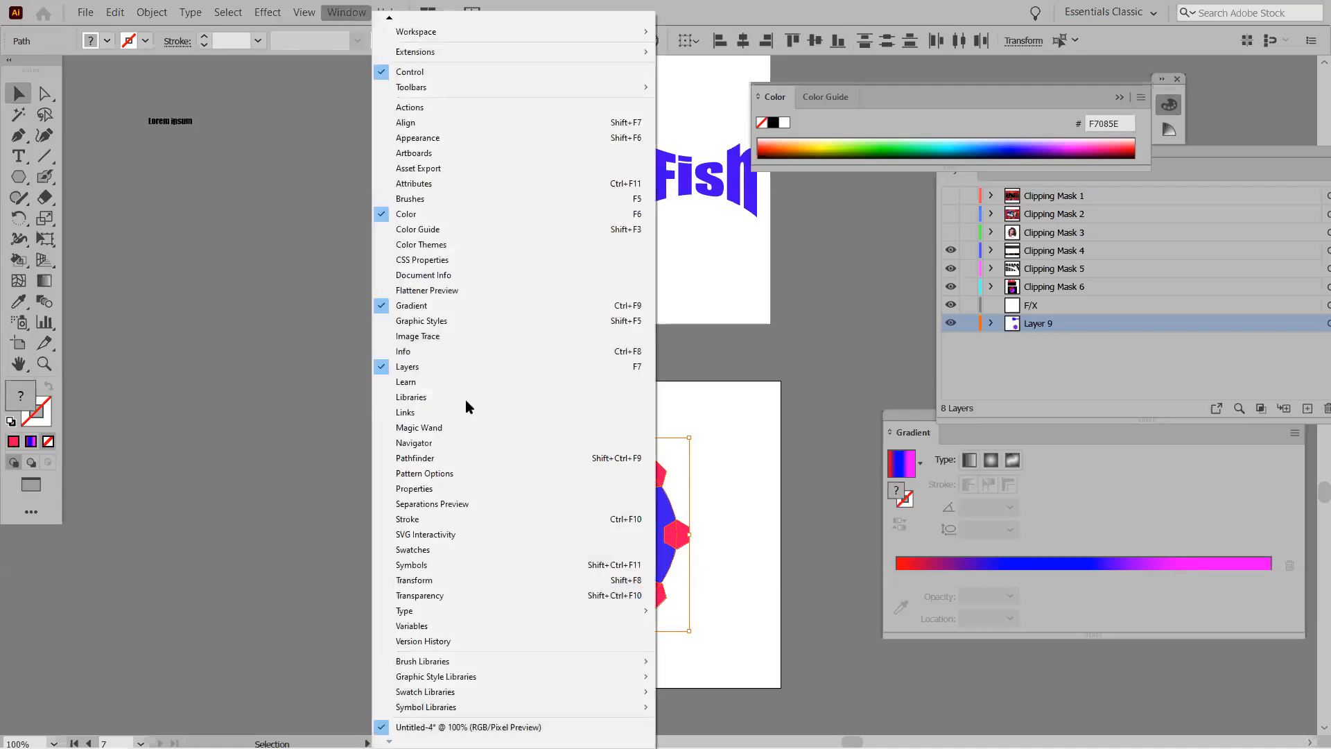
pyautogui.click(475, 456)
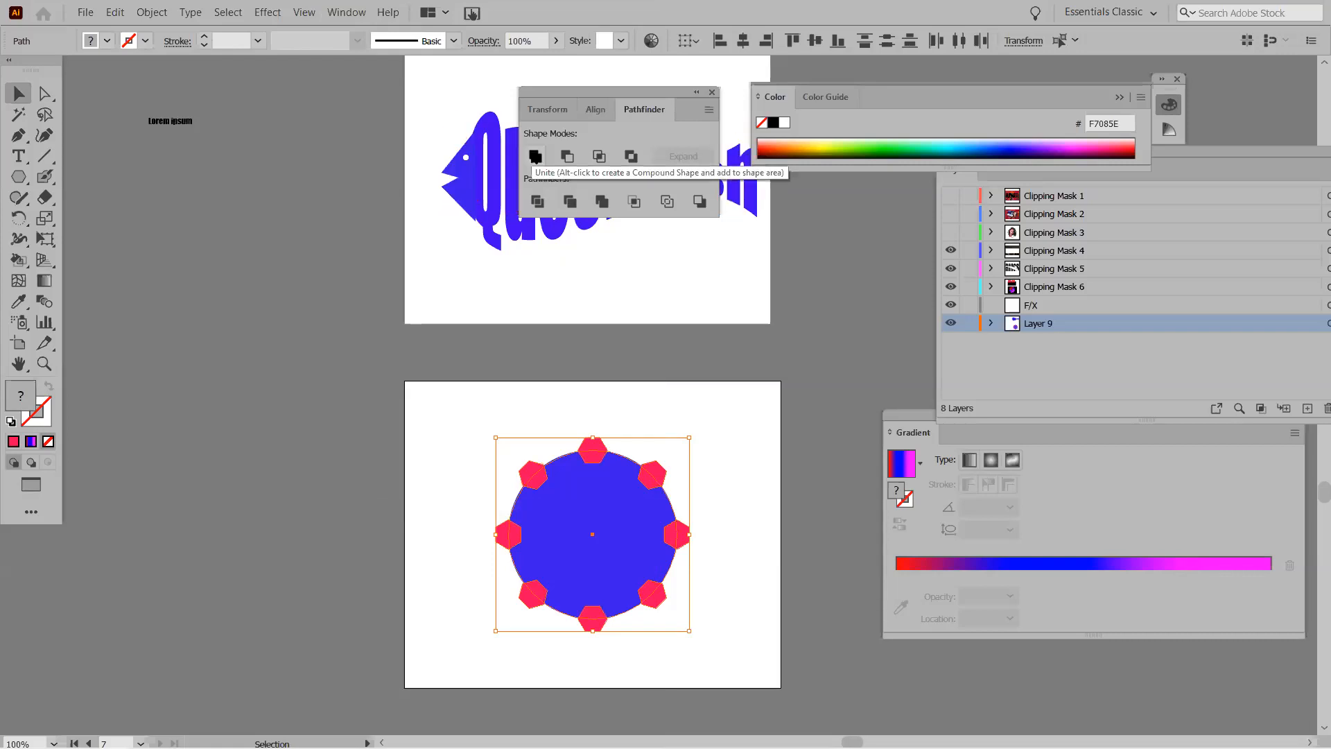
pyautogui.click(565, 158)
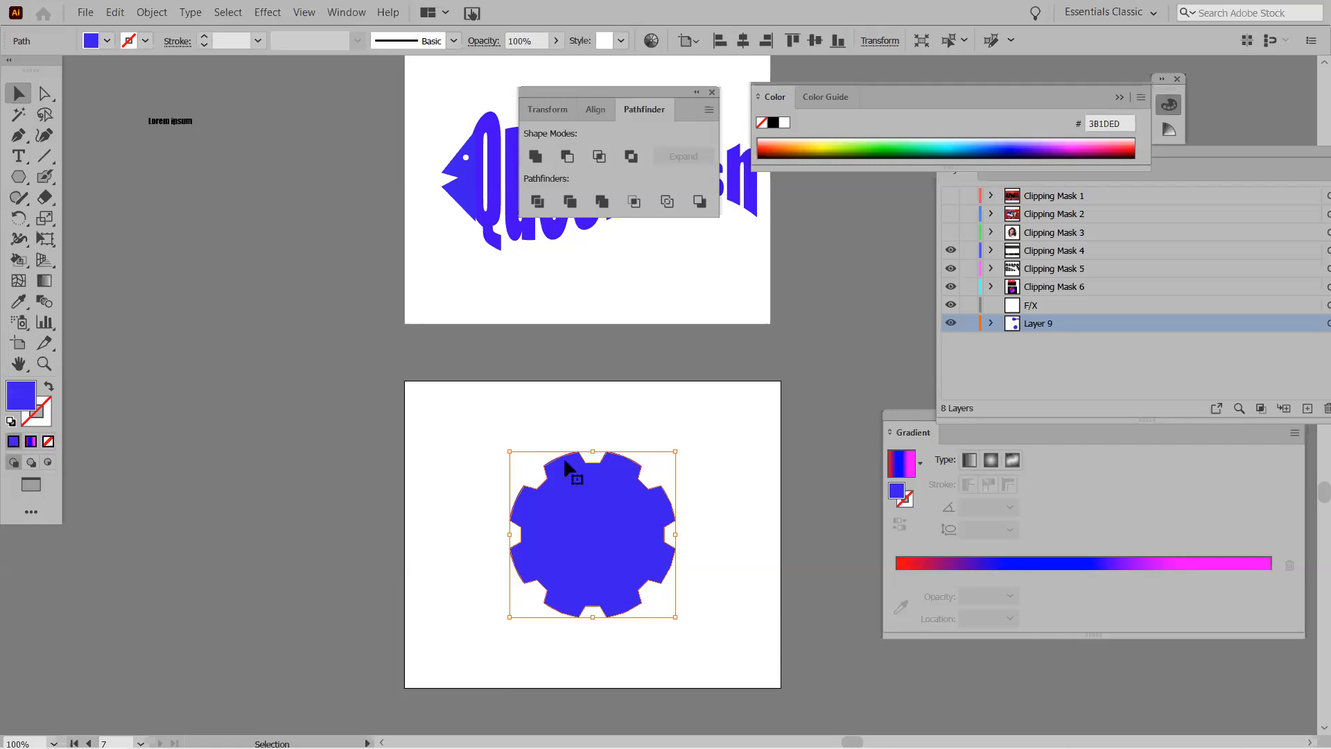
pyautogui.click(468, 442)
pyautogui.click(712, 92)
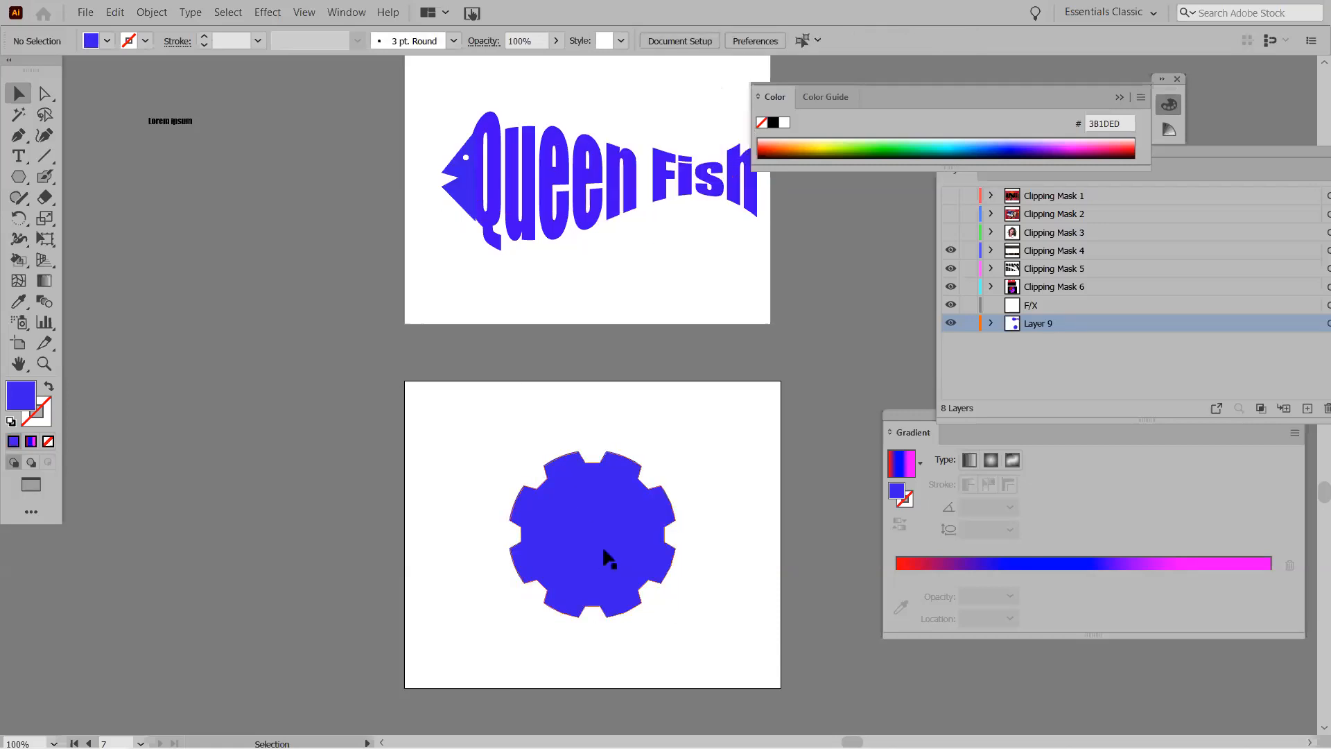
pyautogui.click(21, 182)
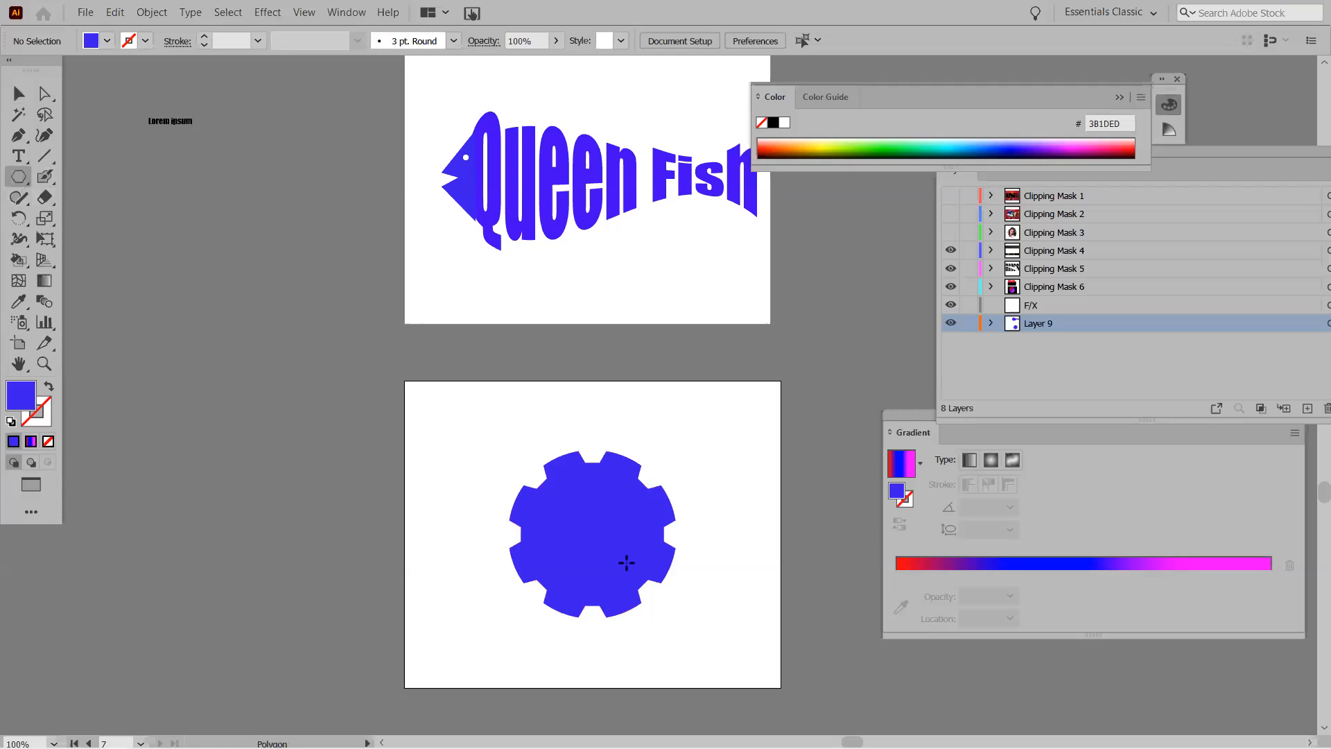
# Draw a cyan 1FEAC8 circle at the gear's centre.
pyautogui.doubleClick(20, 401)
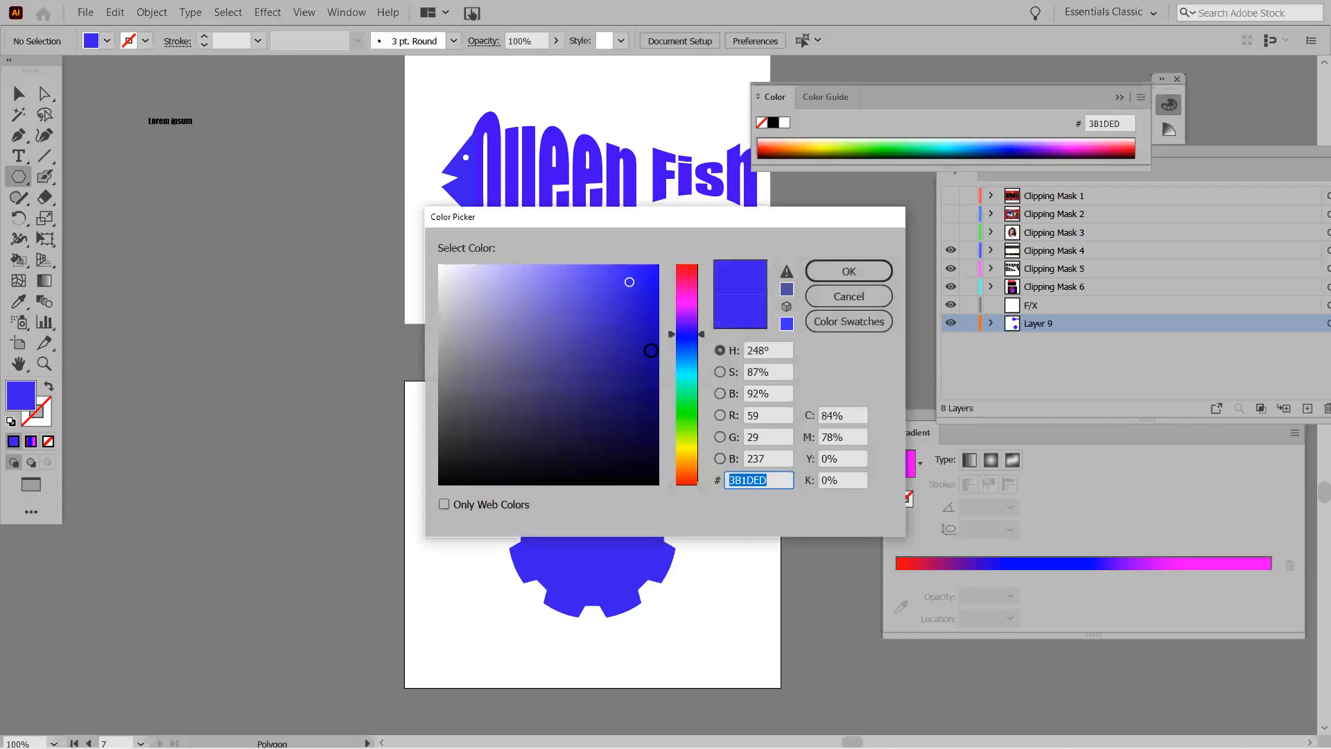
pyautogui.click(685, 381)
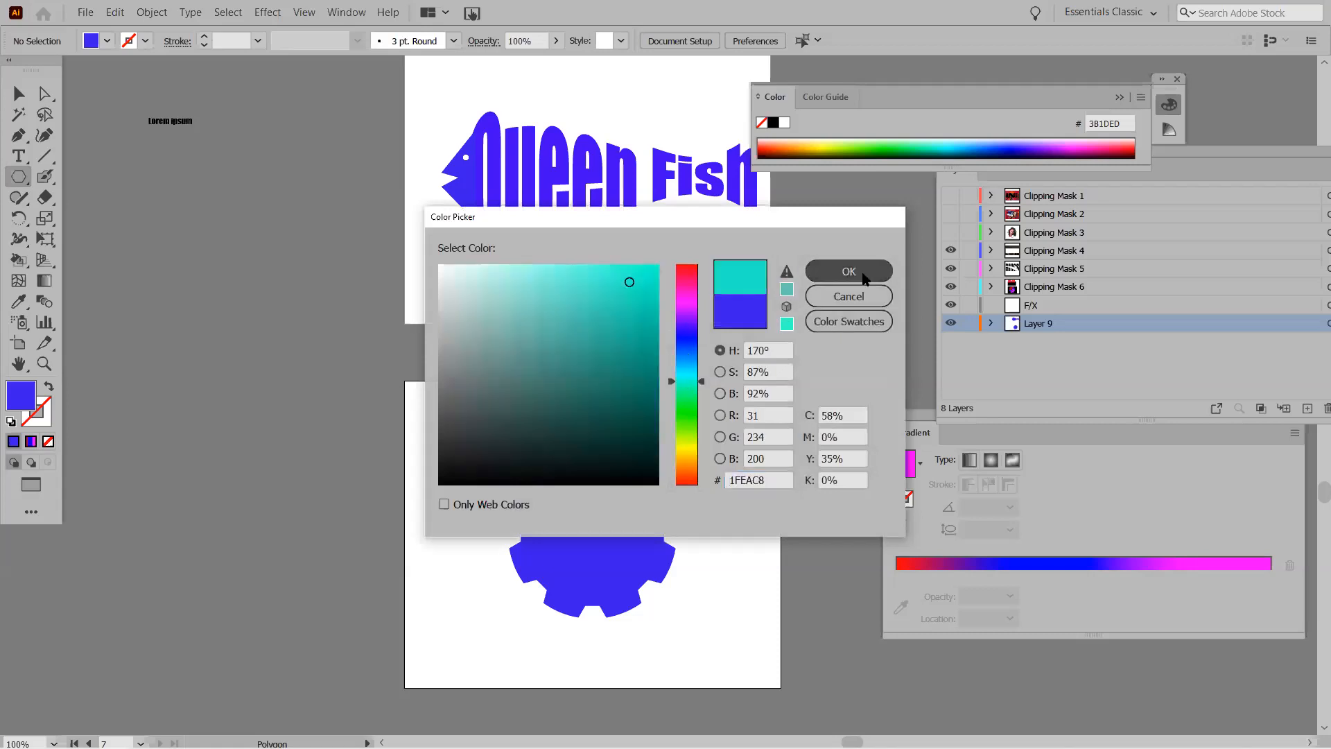
pyautogui.click(859, 274)
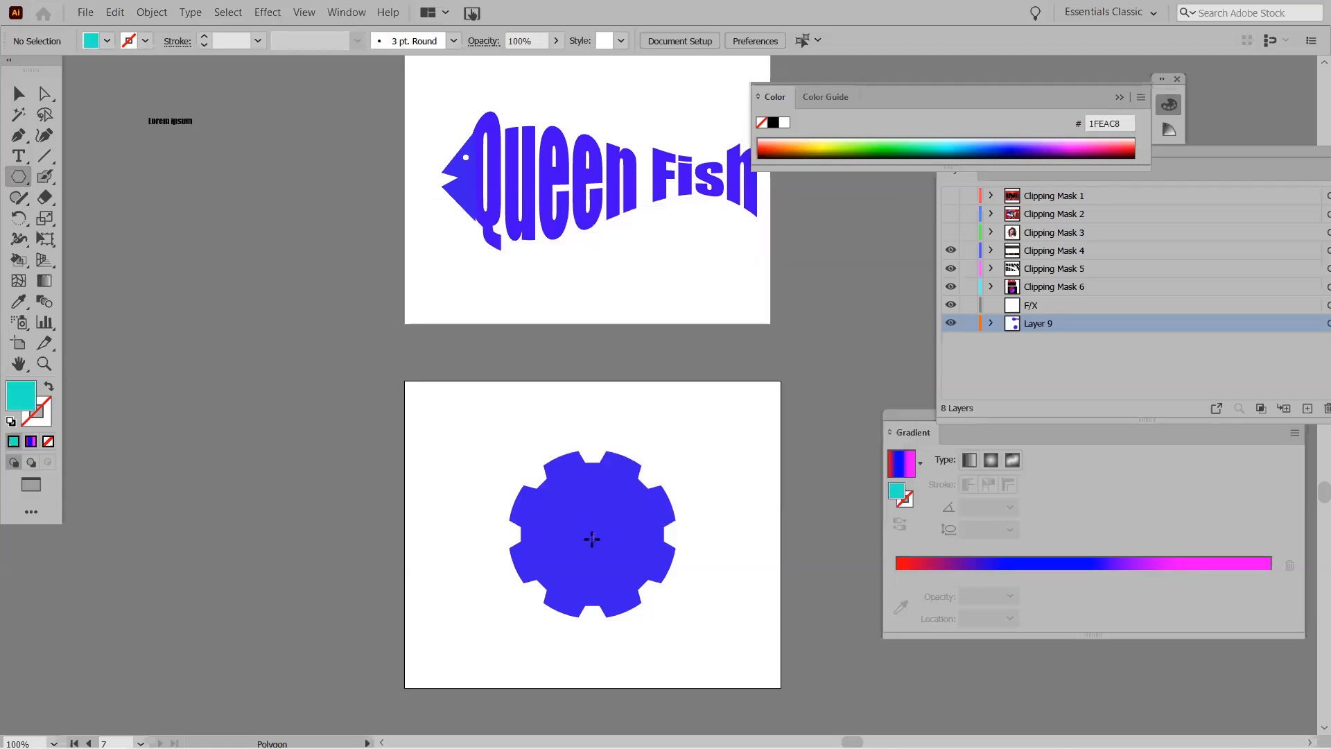
pyautogui.moveTo(592, 534); pyautogui.dragTo(595, 574)
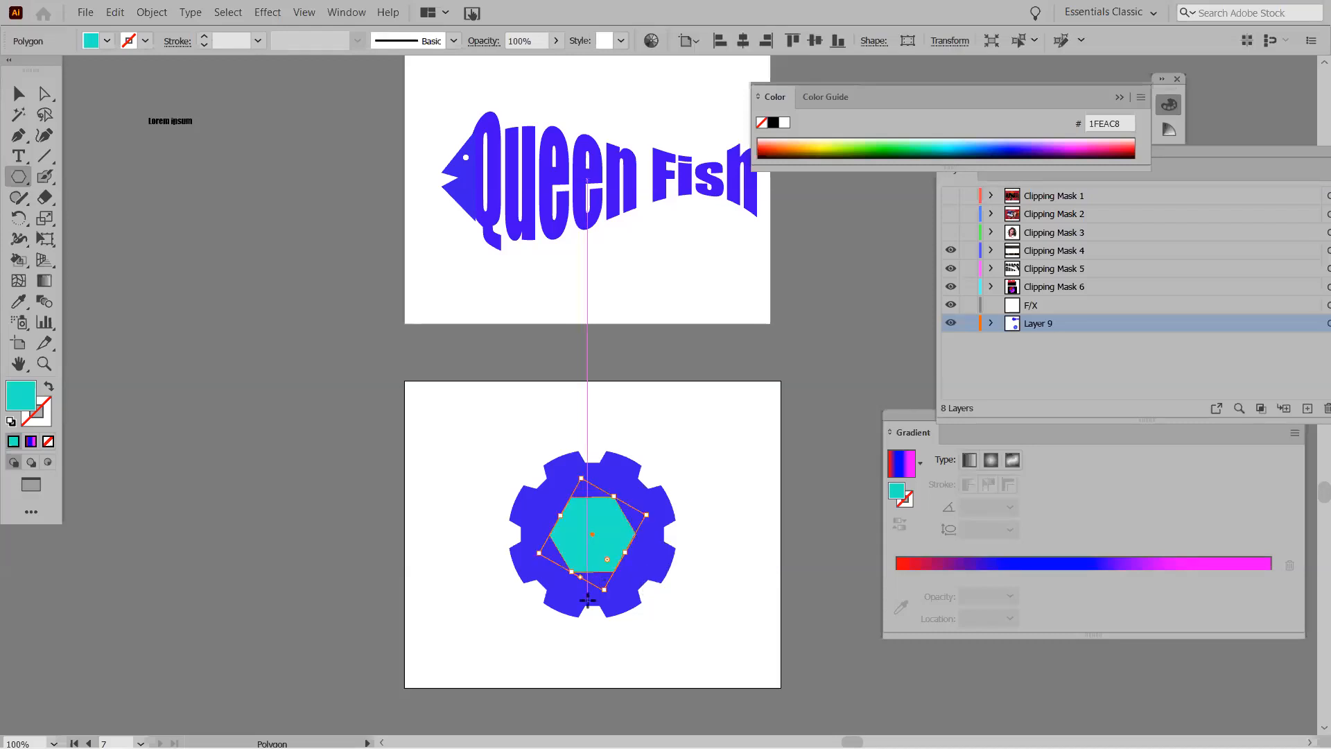
pyautogui.hotkey('ctrl', 'z')
pyautogui.moveTo(19, 182); pyautogui.dragTo(69, 223)
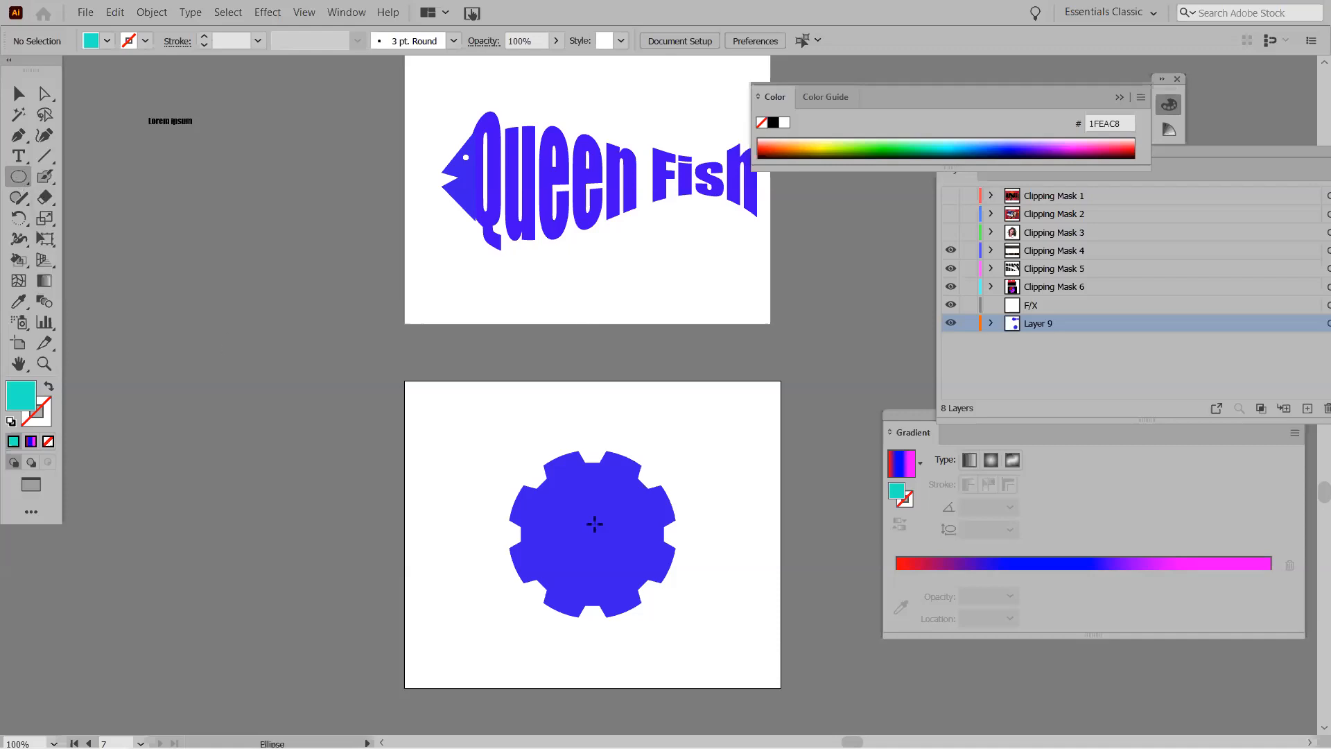
pyautogui.moveTo(593, 534); pyautogui.dragTo(638, 579)
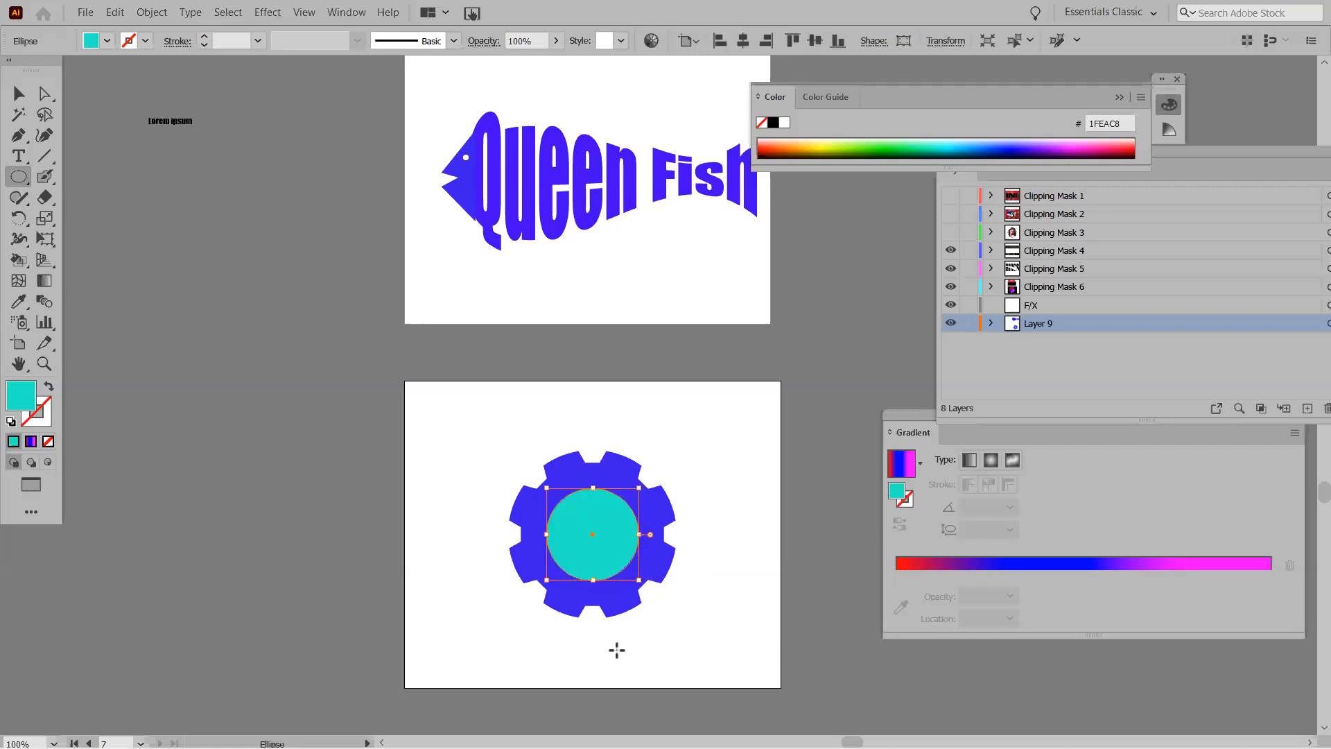
# Subtract the cyan circle from the gear with Pathfinder Minus Front.
pyautogui.click(18, 93)
pyautogui.moveTo(482, 431); pyautogui.dragTo(707, 643)
pyautogui.rightClick(586, 513)
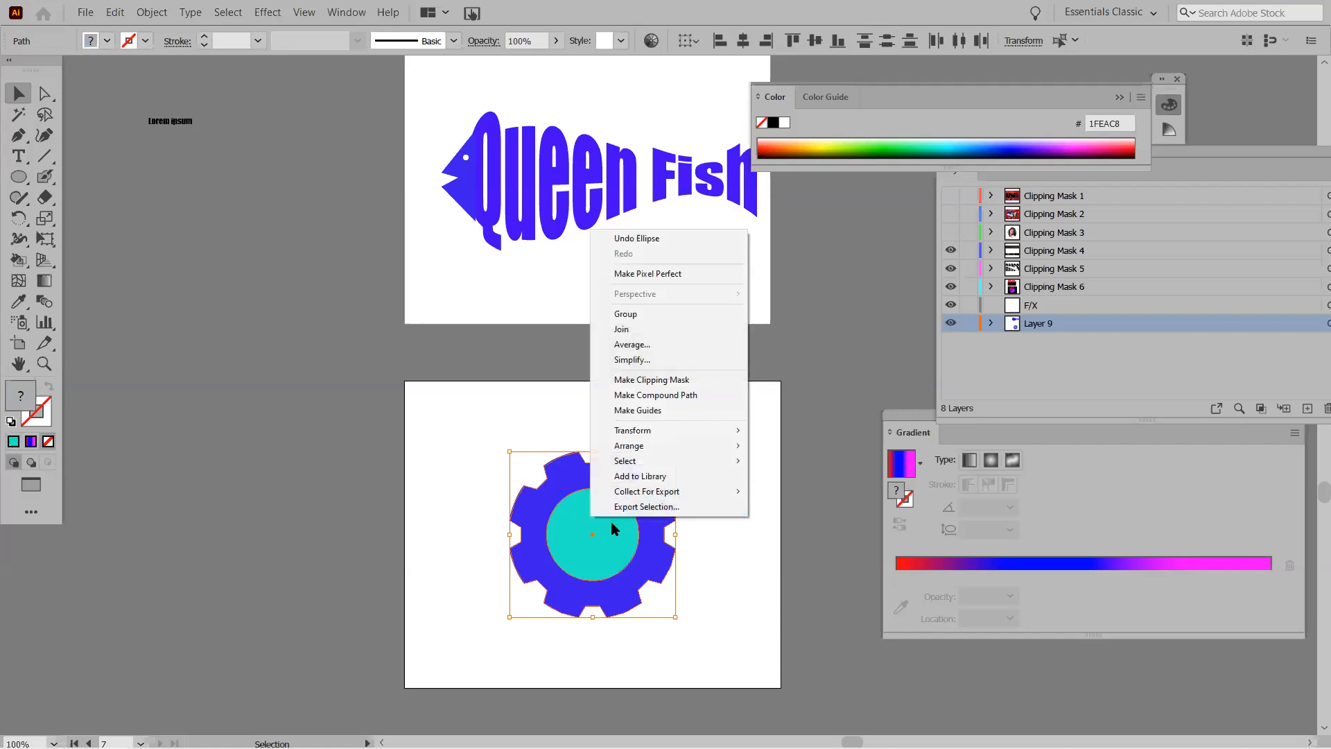
pyautogui.click(505, 422)
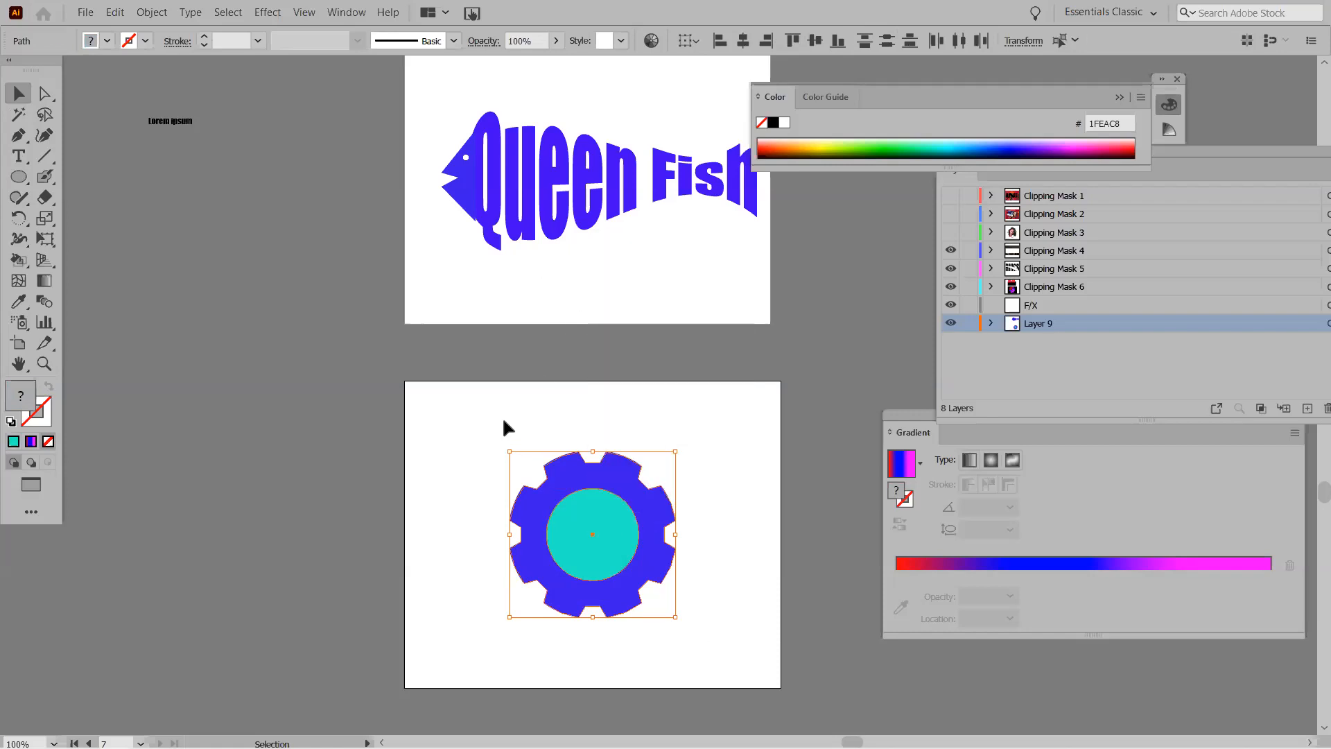
pyautogui.click(502, 417)
pyautogui.click(345, 14)
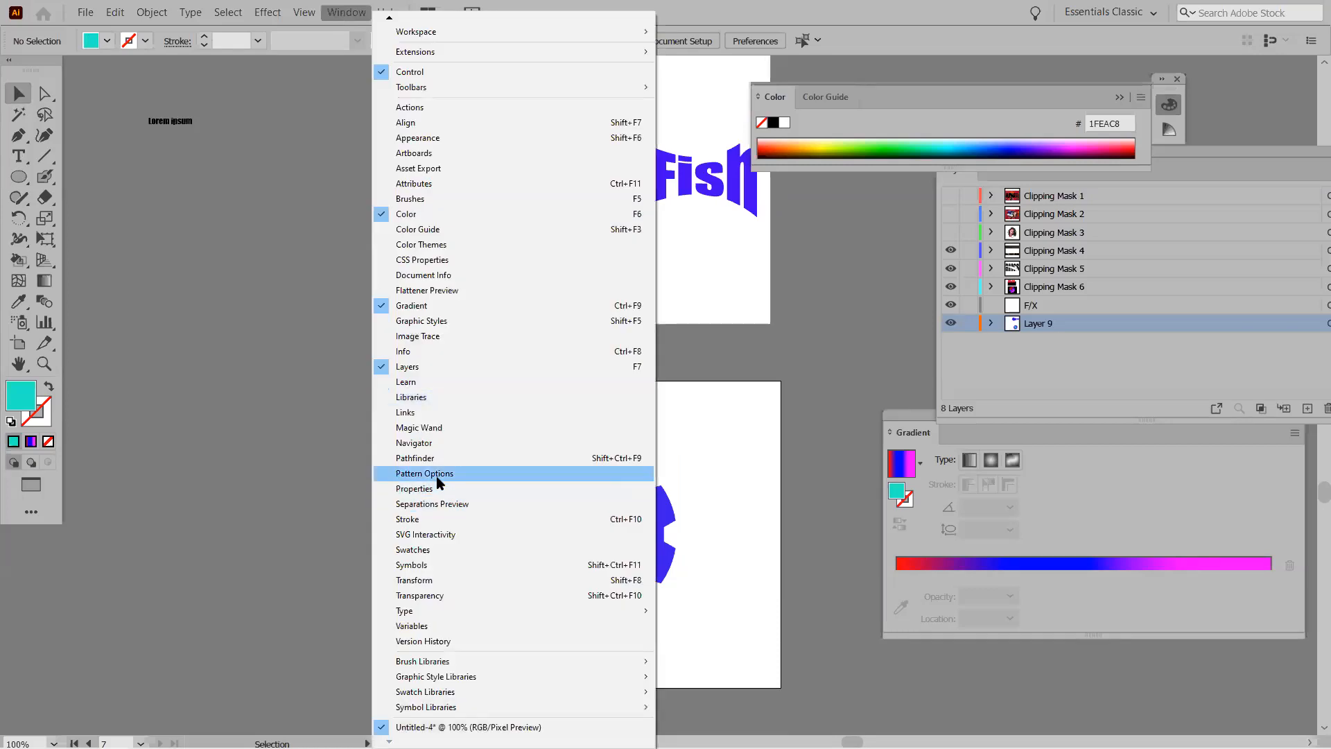
pyautogui.click(434, 458)
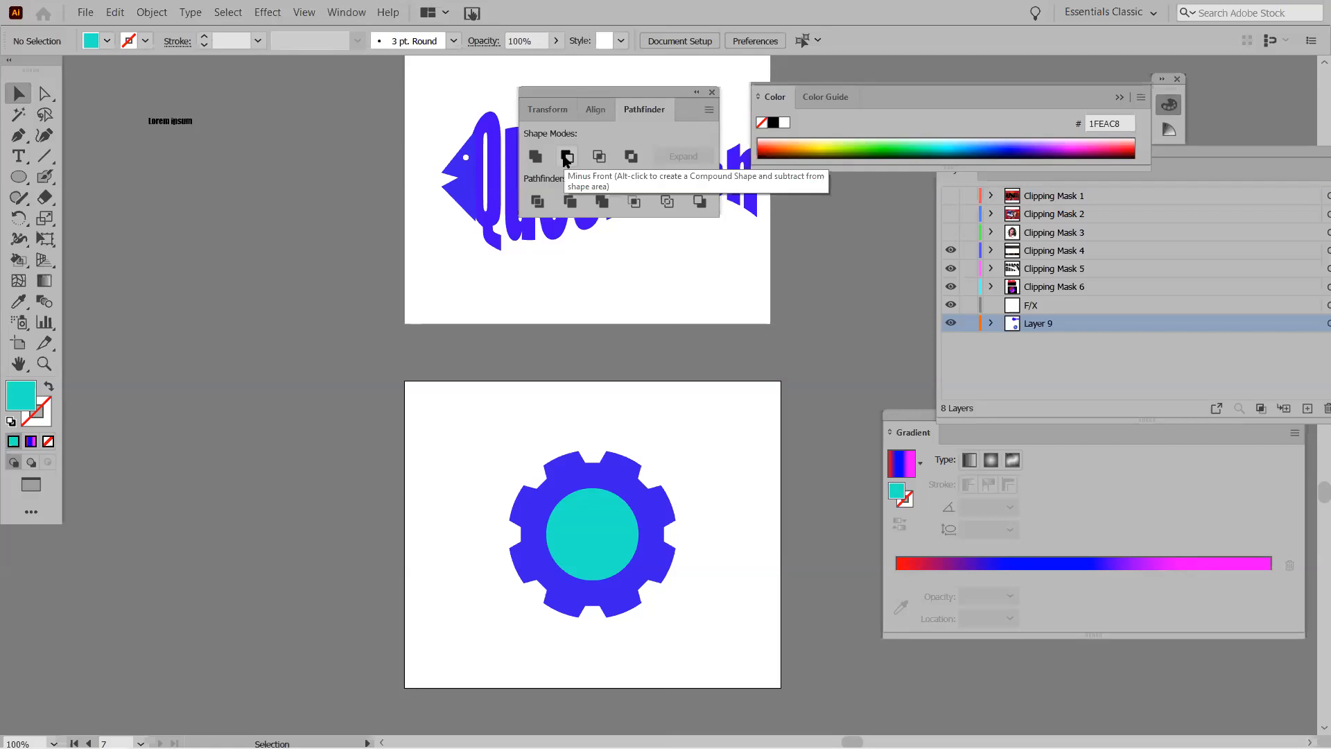
pyautogui.moveTo(502, 421)
pyautogui.mouseDown()
pyautogui.moveTo(713, 585)
pyautogui.moveTo(722, 623)
pyautogui.mouseUp()
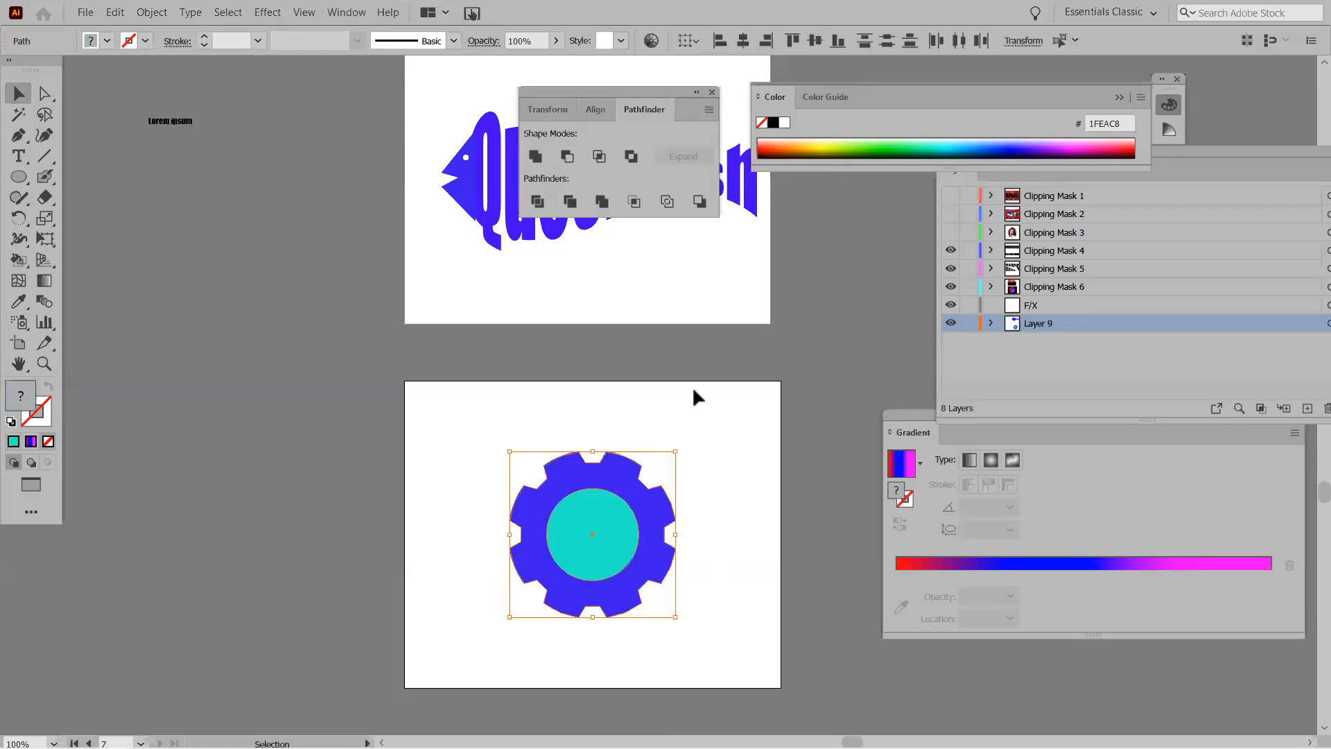
pyautogui.click(568, 158)
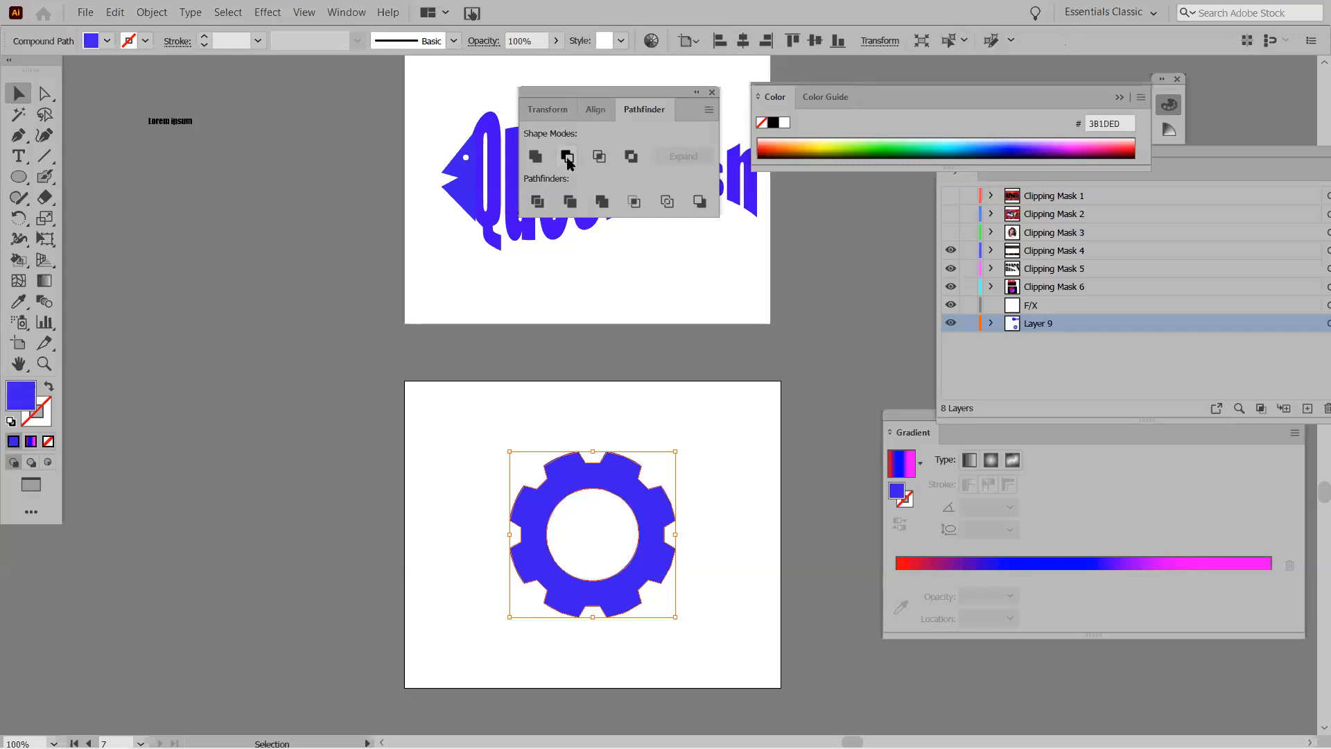
# Duplicate the gear to the left of the artboard.
pyautogui.moveTo(530, 504); pyautogui.dragTo(287, 522)
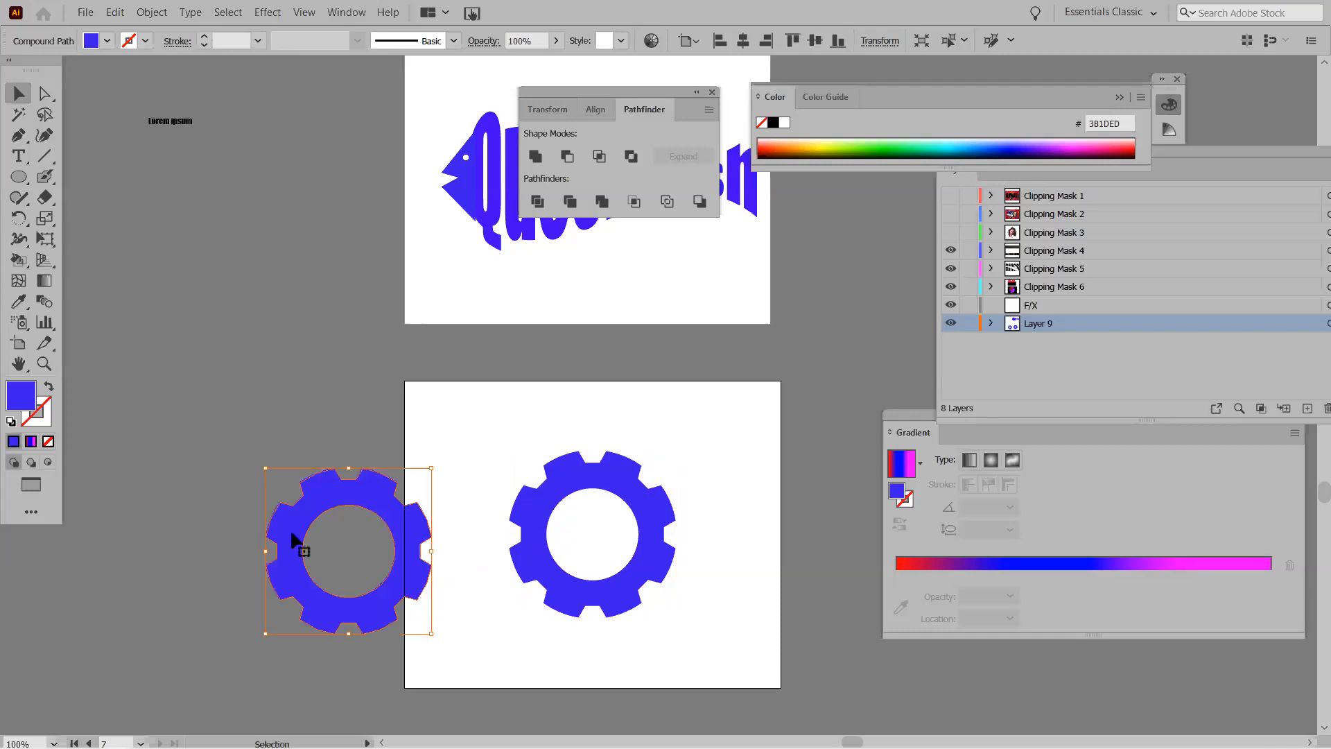
pyautogui.rightClick(324, 499)
pyautogui.moveTo(403, 639)
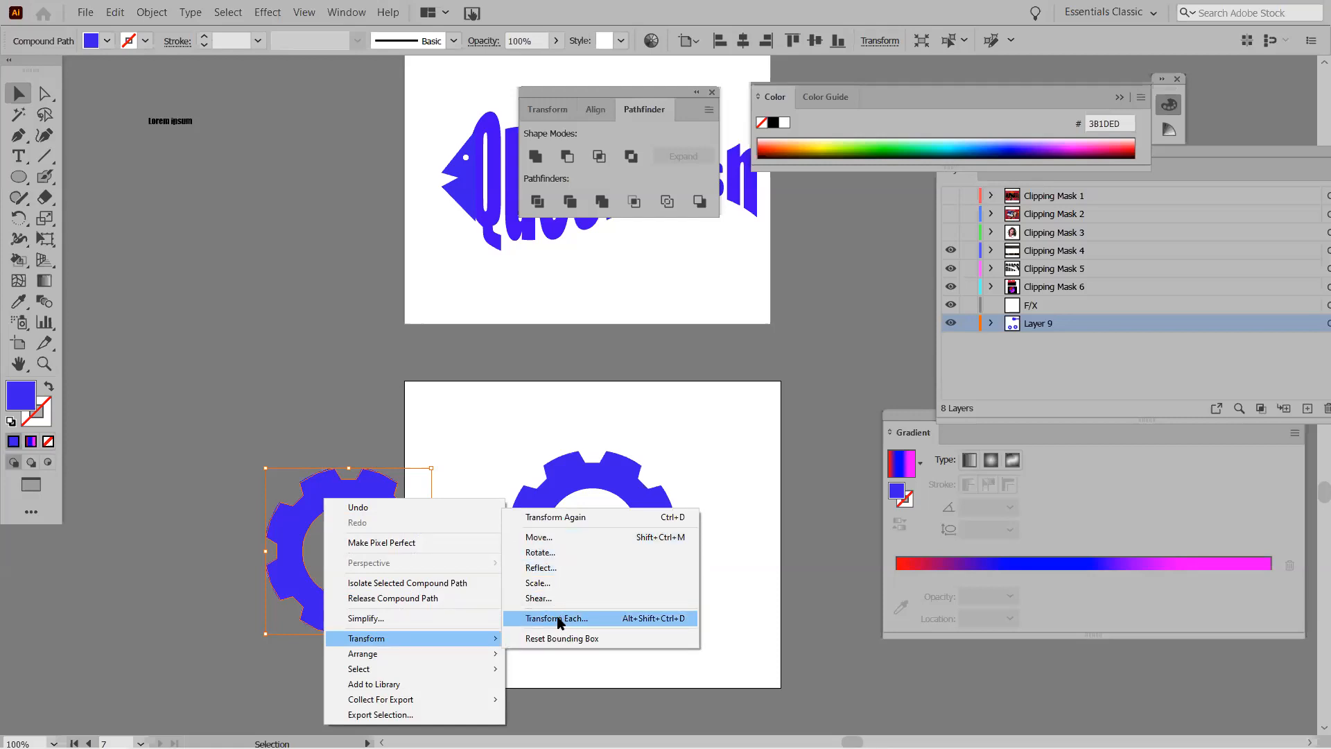
# Flatten the gear copy with Free Distort by lowering its top corners, then fill it with a gradient.
pyautogui.click(263, 13)
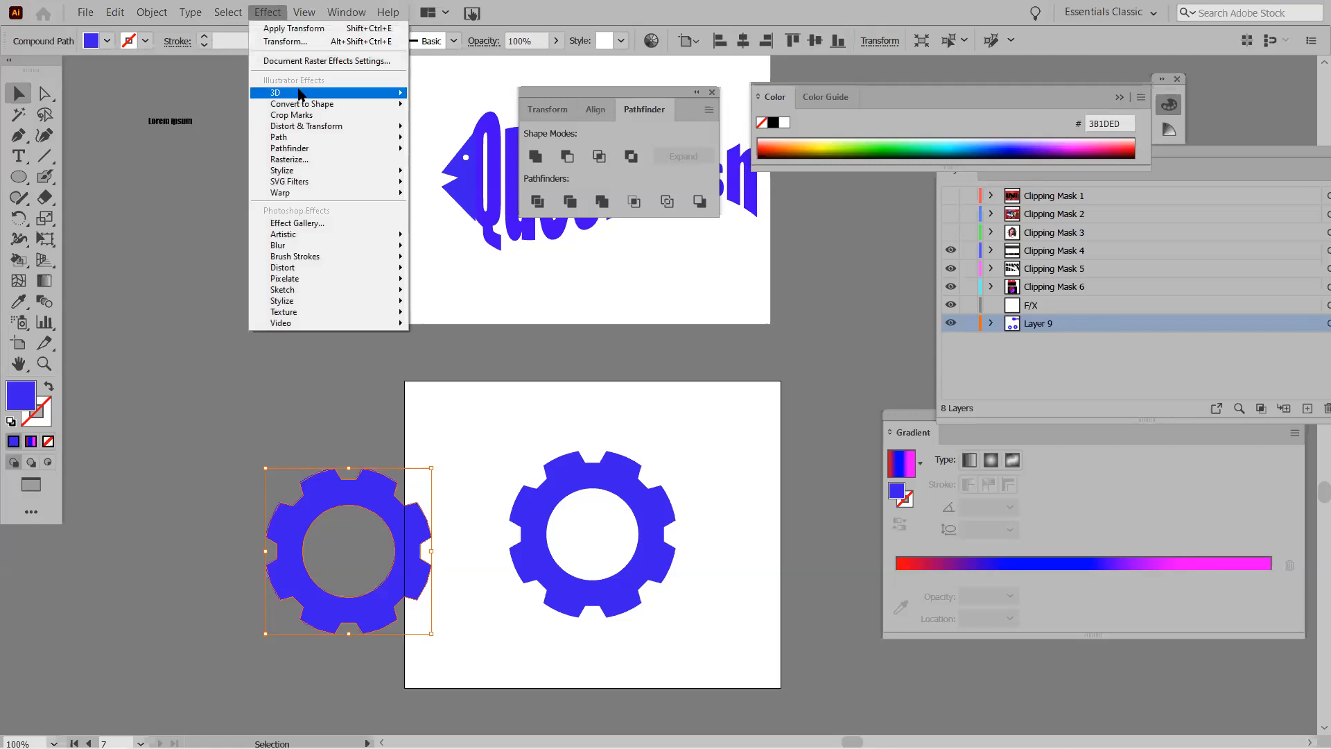
pyautogui.moveTo(300, 93)
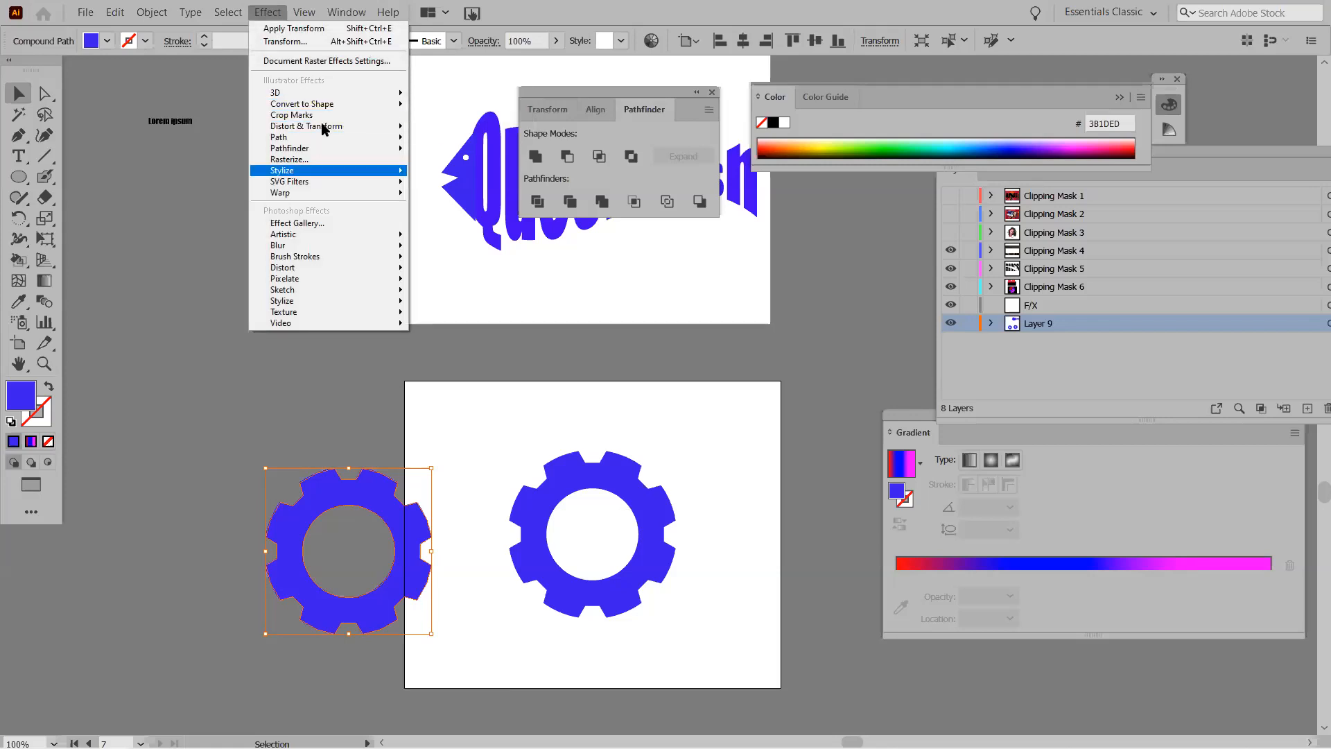
pyautogui.moveTo(325, 128)
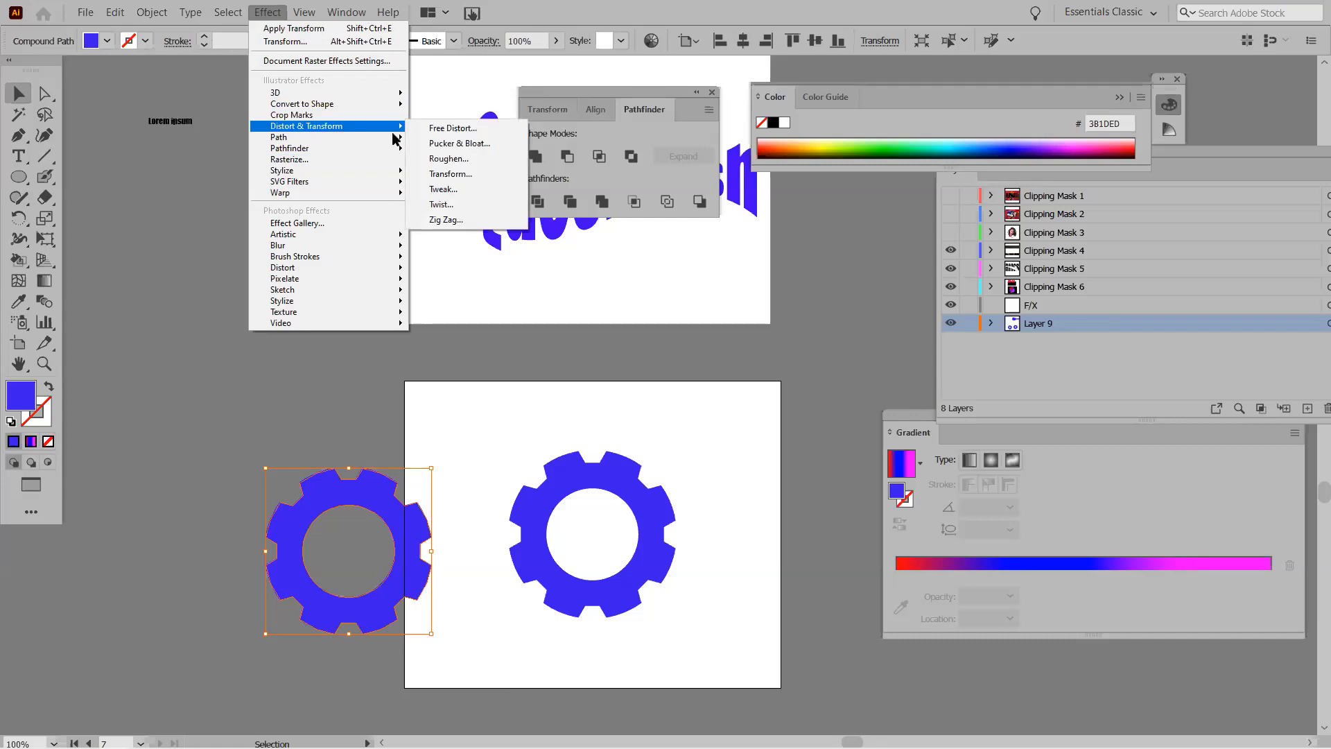
pyautogui.click(498, 132)
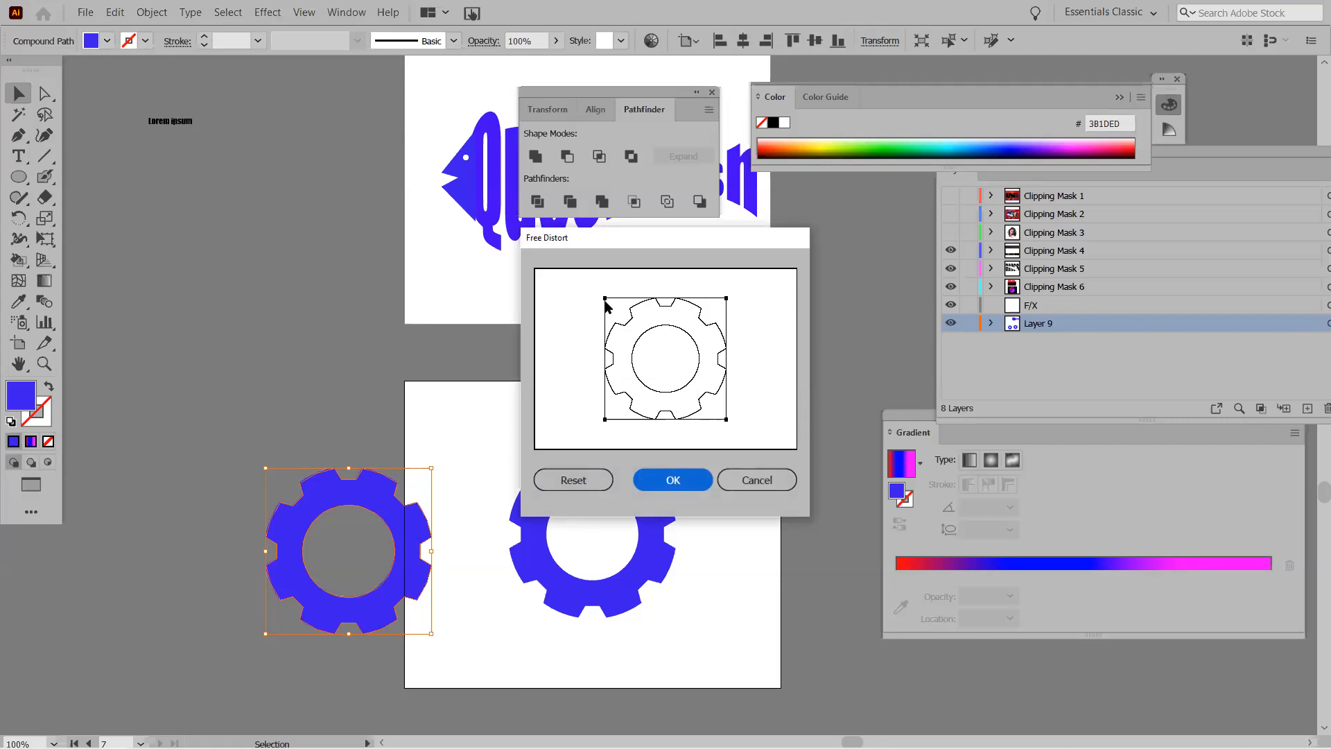
pyautogui.moveTo(605, 300); pyautogui.dragTo(560, 389)
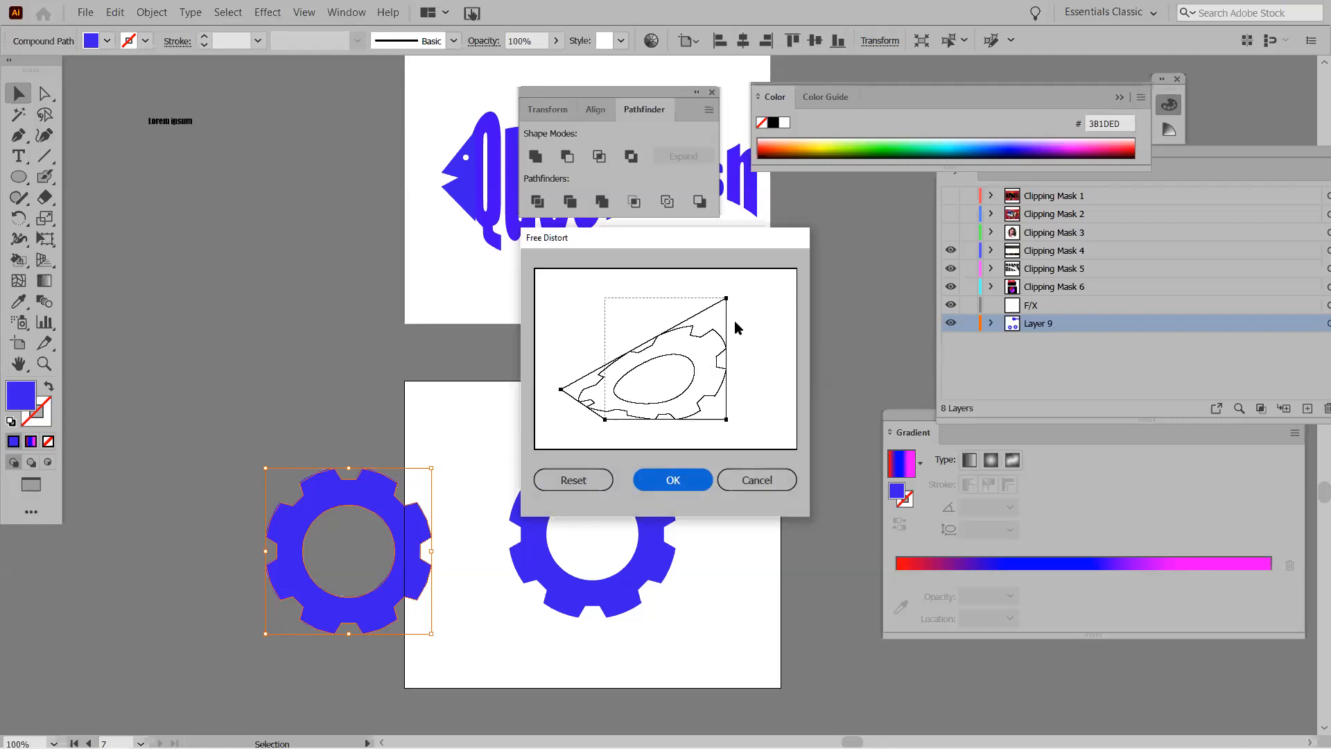
pyautogui.moveTo(726, 299); pyautogui.dragTo(677, 389)
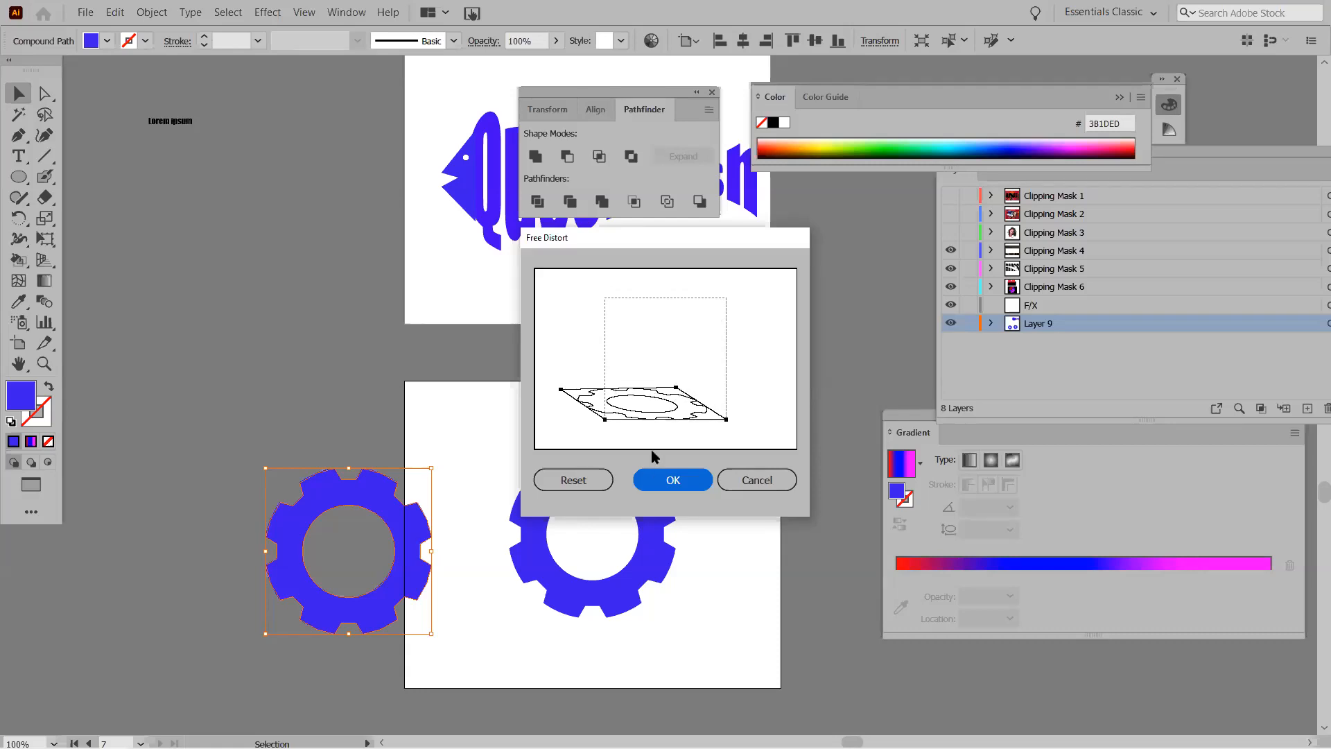
pyautogui.click(676, 481)
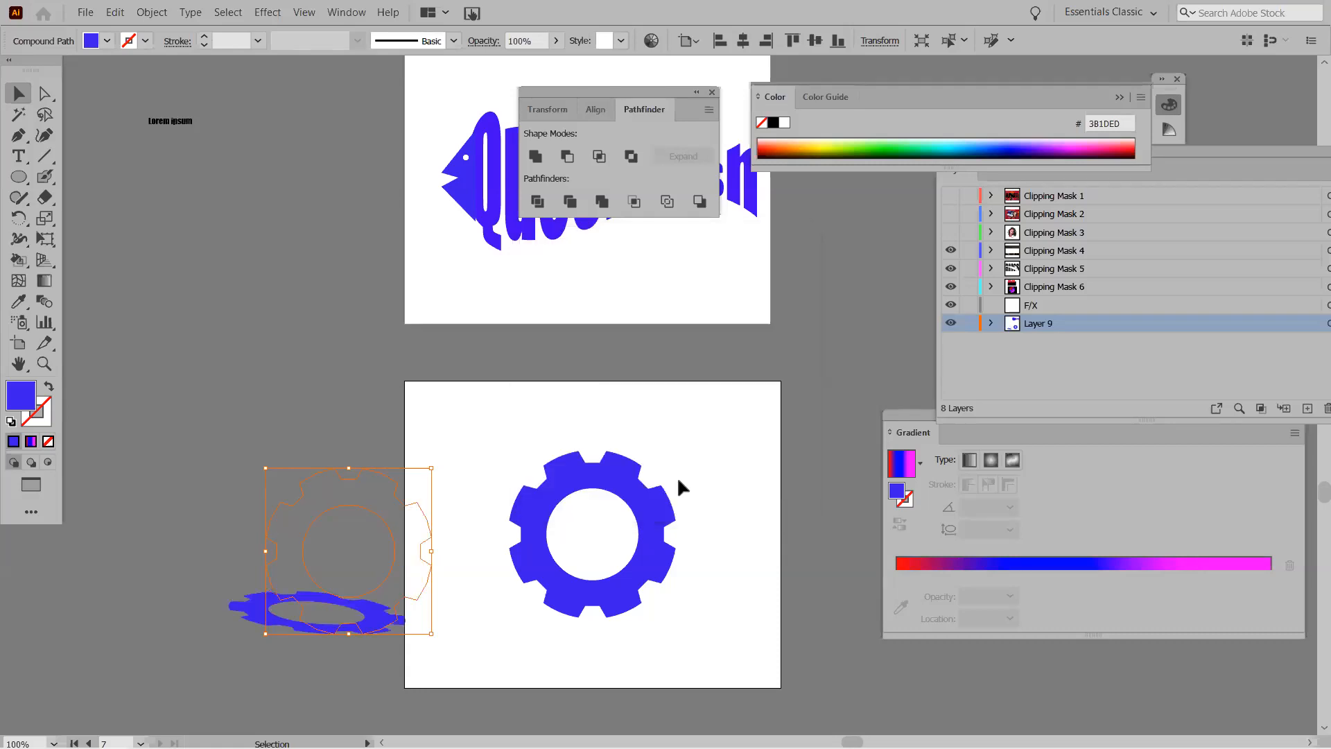
pyautogui.click(30, 444)
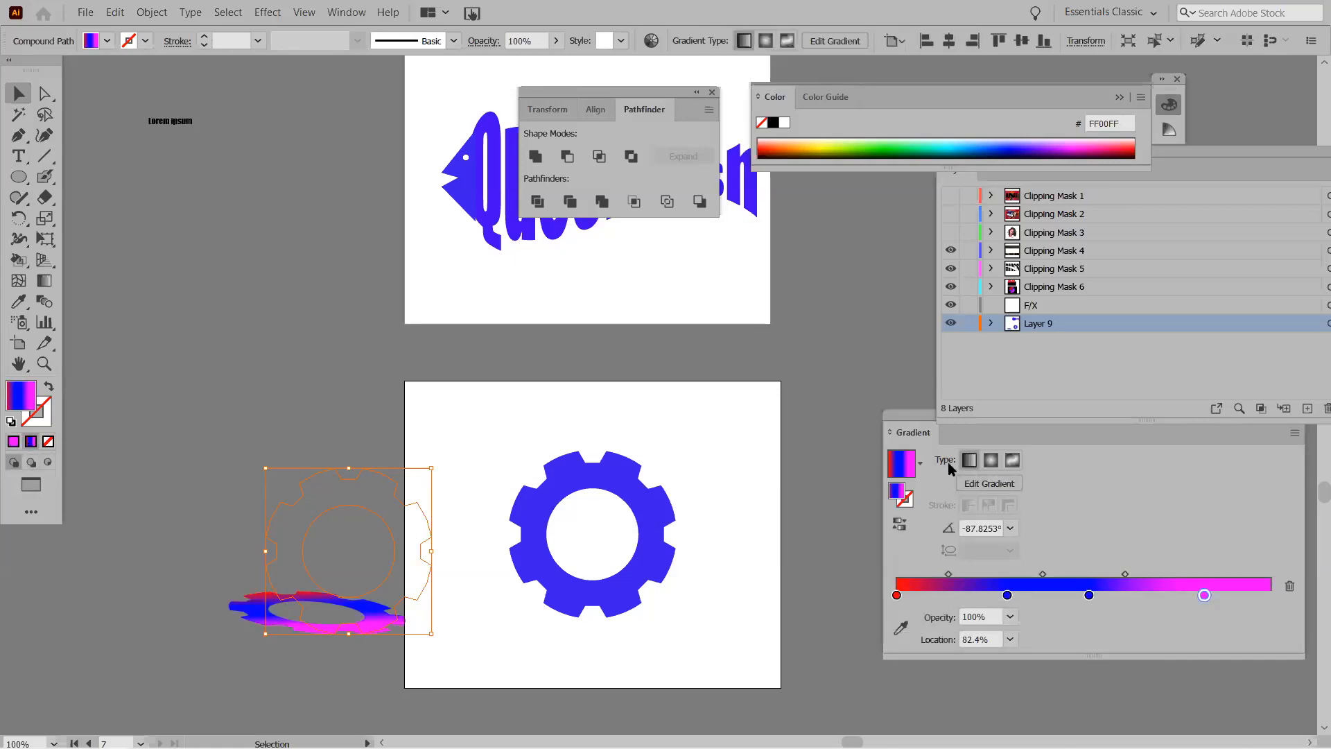
# Give the gear copy a linear White, Black gradient and place it at the artboard's lower left.
pyautogui.click(973, 464)
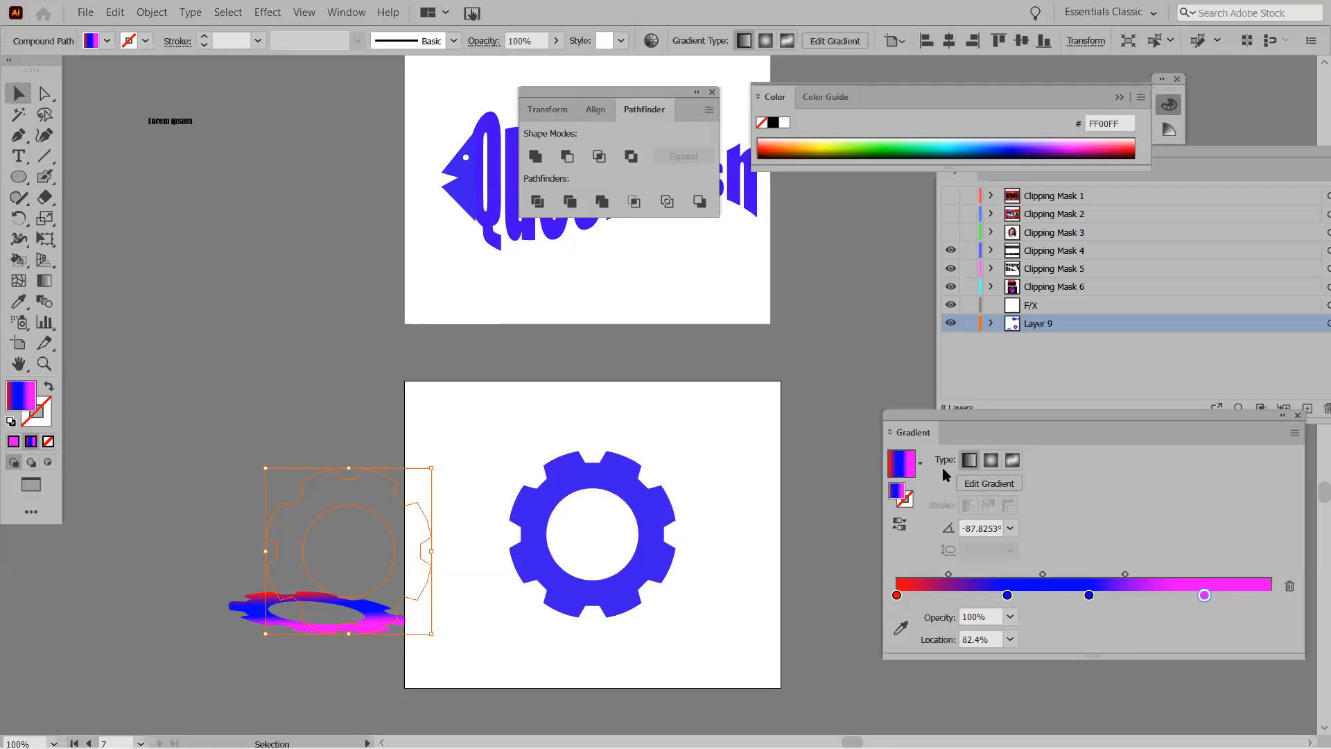
pyautogui.click(920, 463)
pyautogui.scroll(2, 898, 511)
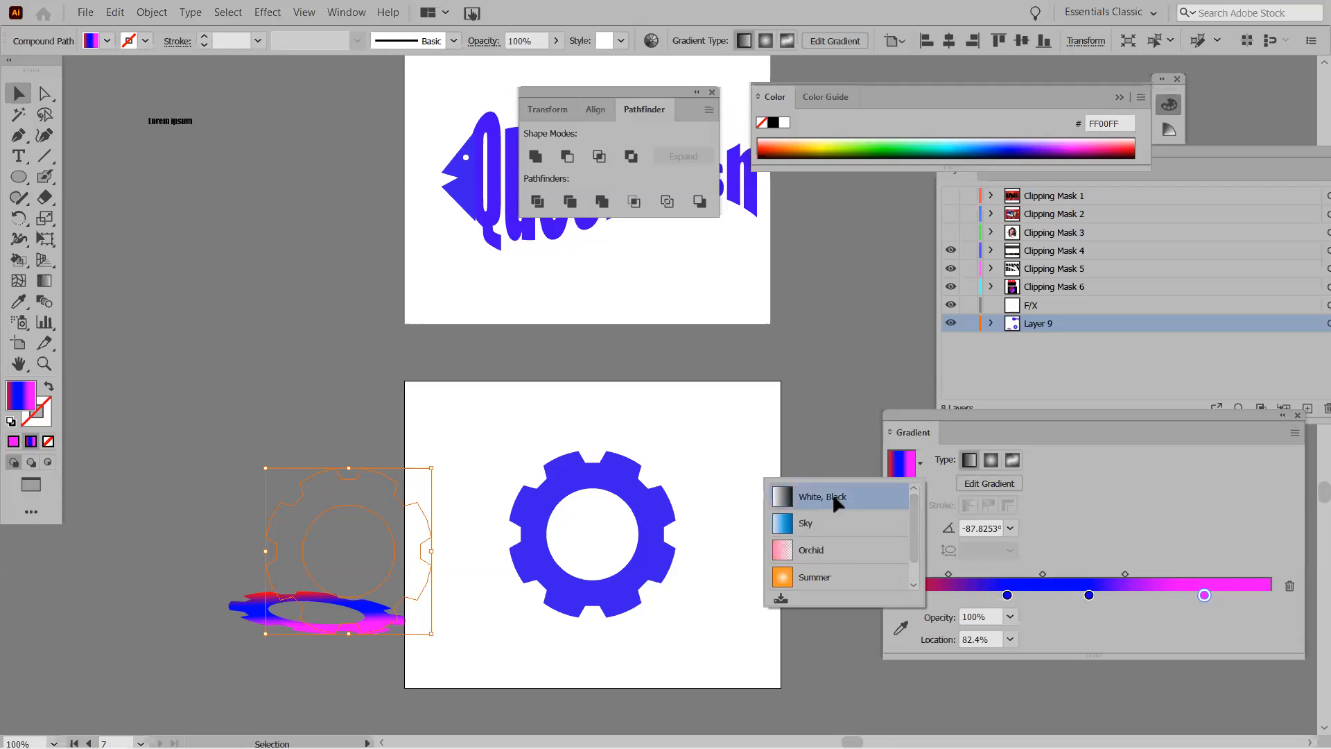
pyautogui.click(841, 497)
pyautogui.moveTo(345, 616); pyautogui.dragTo(555, 629)
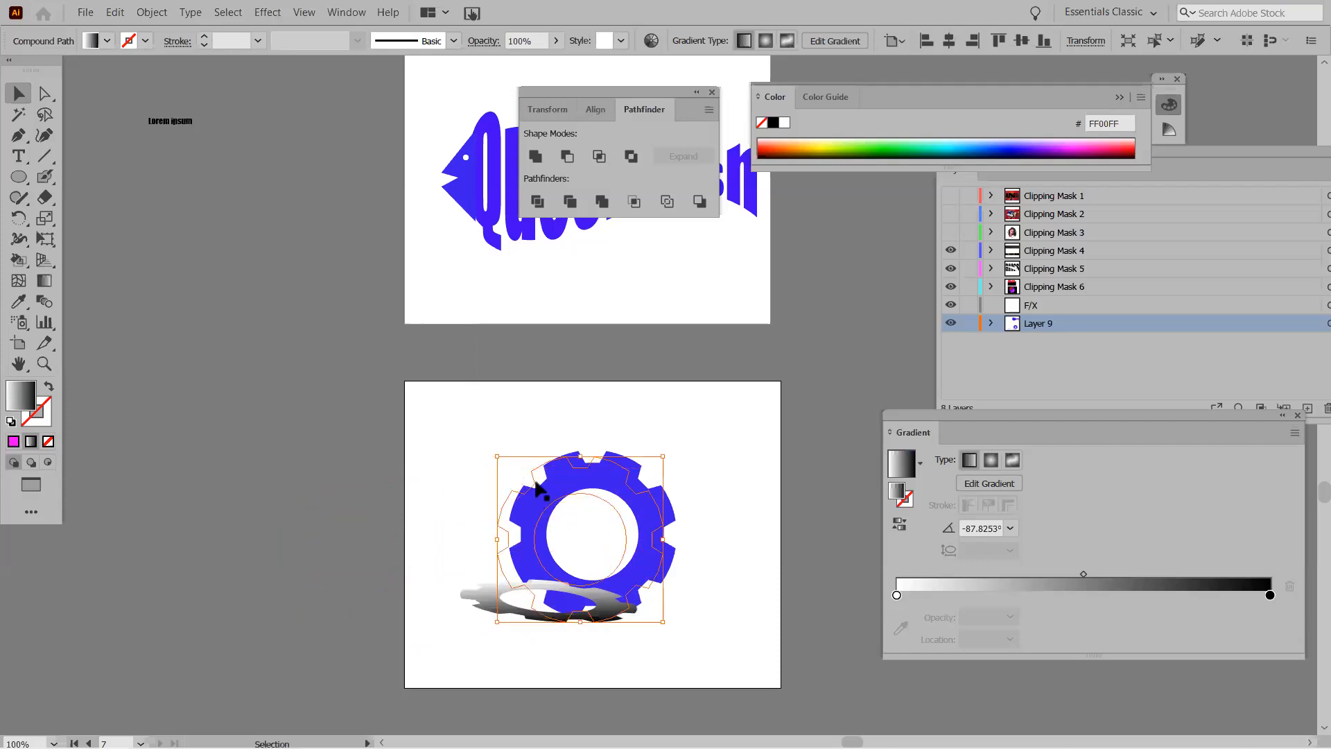
pyautogui.moveTo(511, 587); pyautogui.dragTo(418, 628)
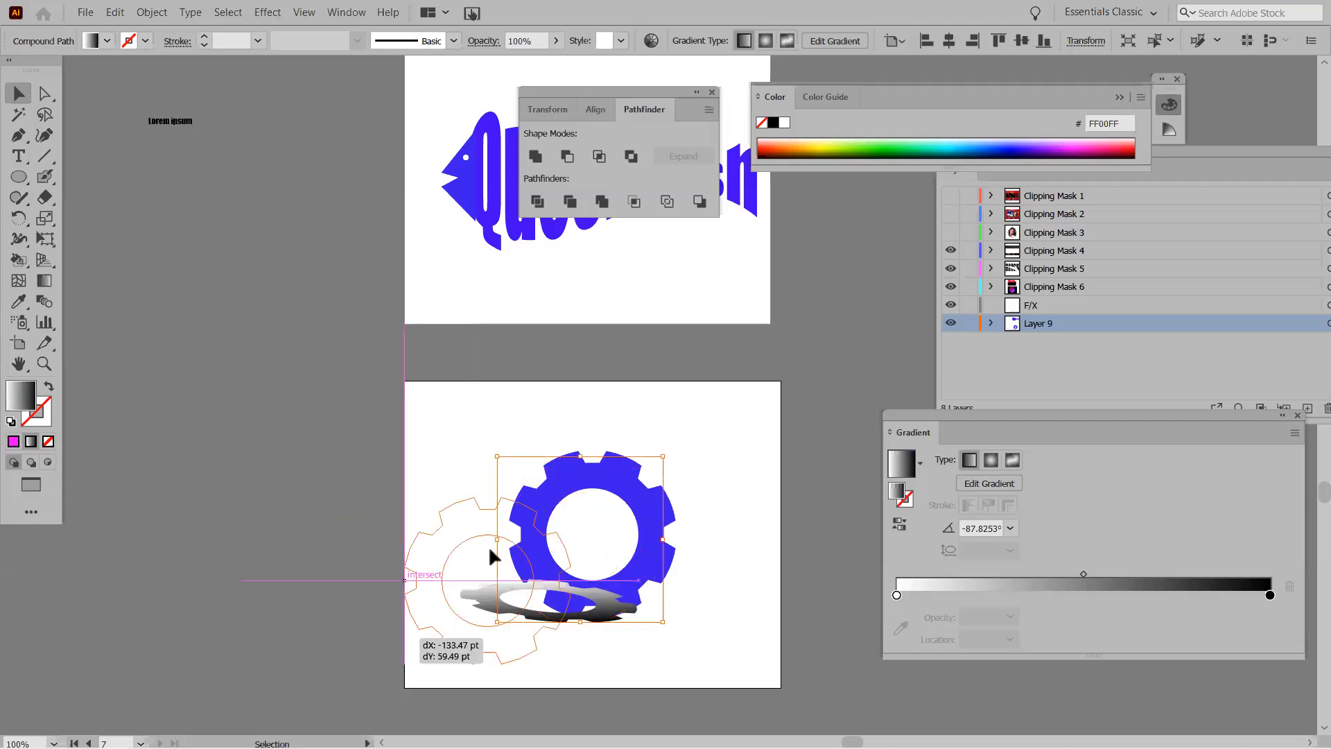
pyautogui.click(566, 472)
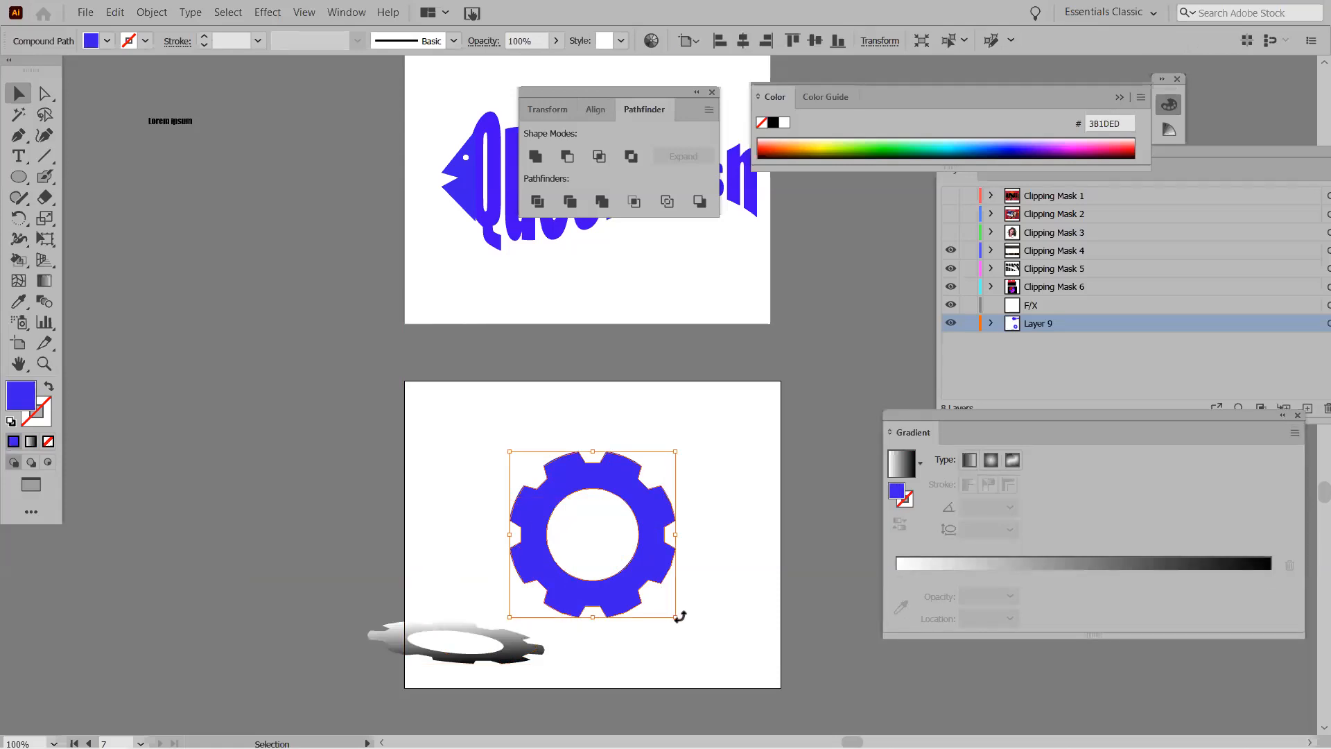
# Apply 3D Extrude & Bevel to the blue gear at 50 pt depth with a custom tilted rotation.
pyautogui.click(267, 13)
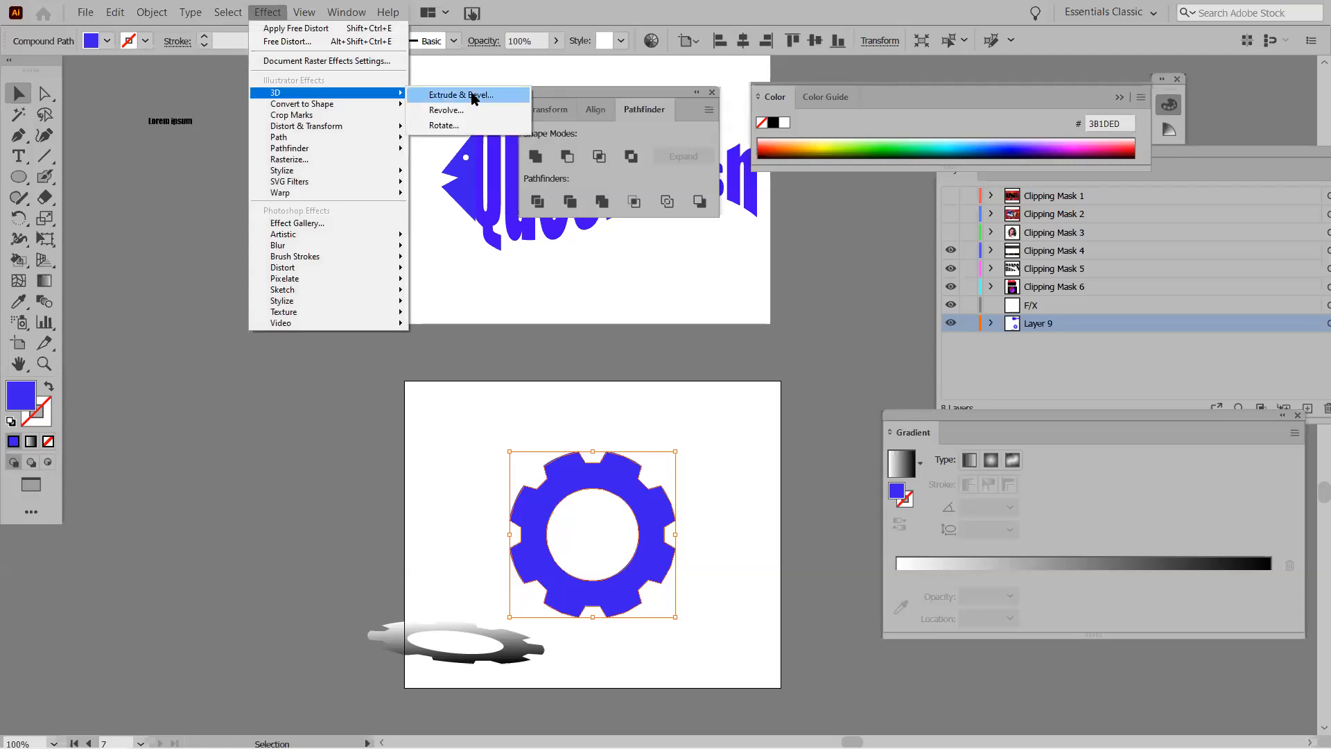
pyautogui.click(472, 95)
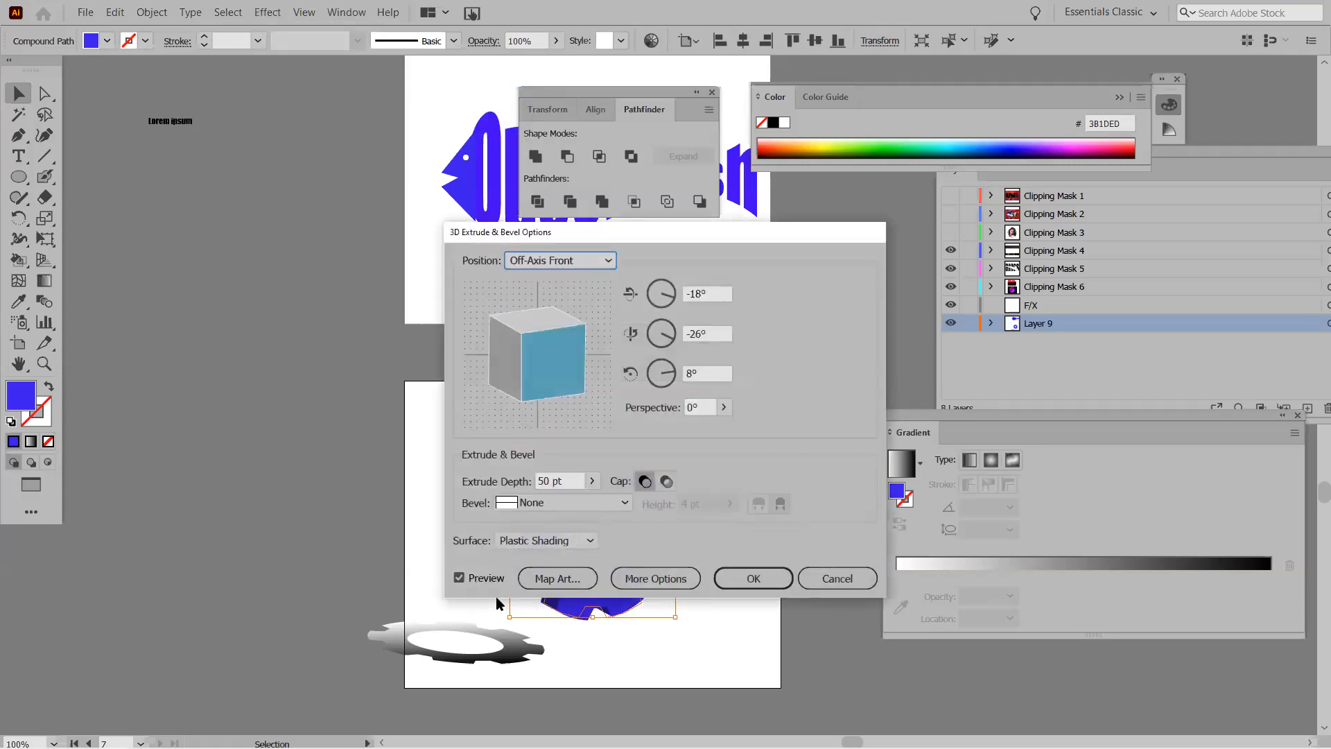
pyautogui.moveTo(644, 229); pyautogui.dragTo(924, 190)
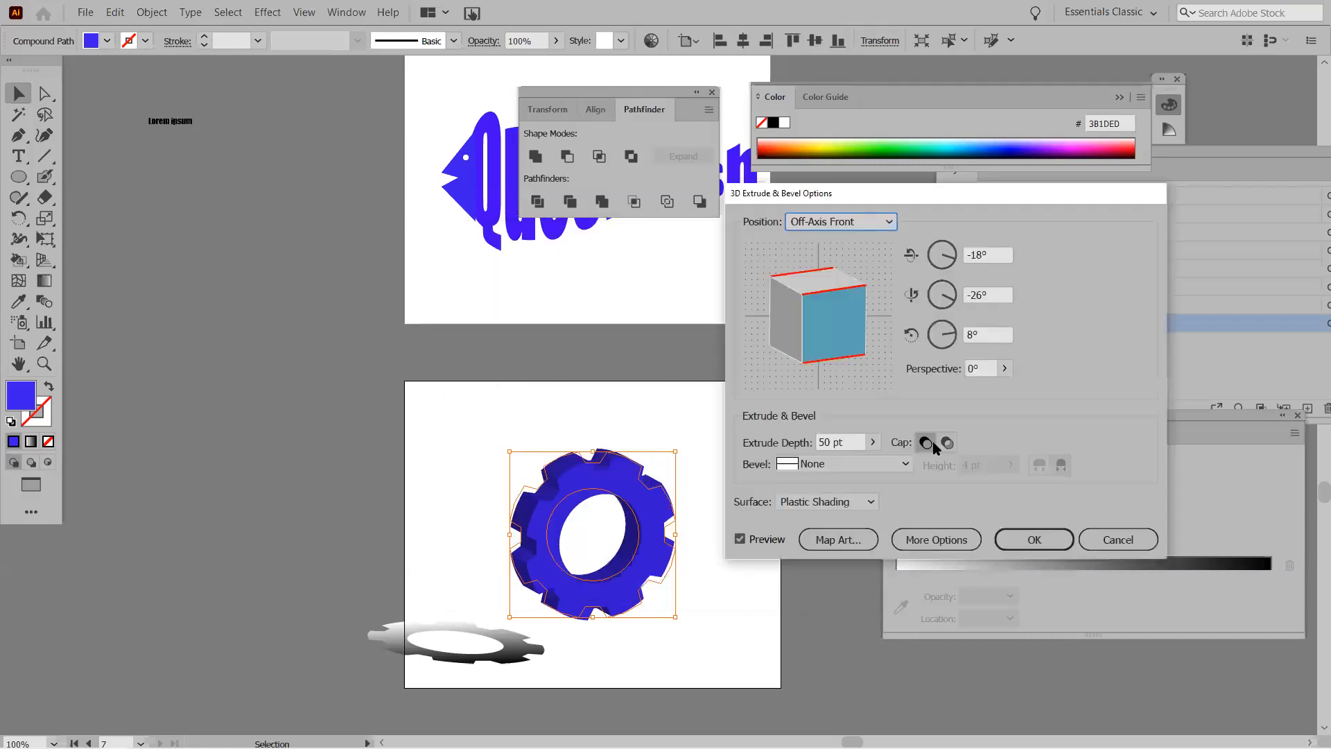
pyautogui.moveTo(848, 366); pyautogui.dragTo(851, 301)
pyautogui.click(1024, 549)
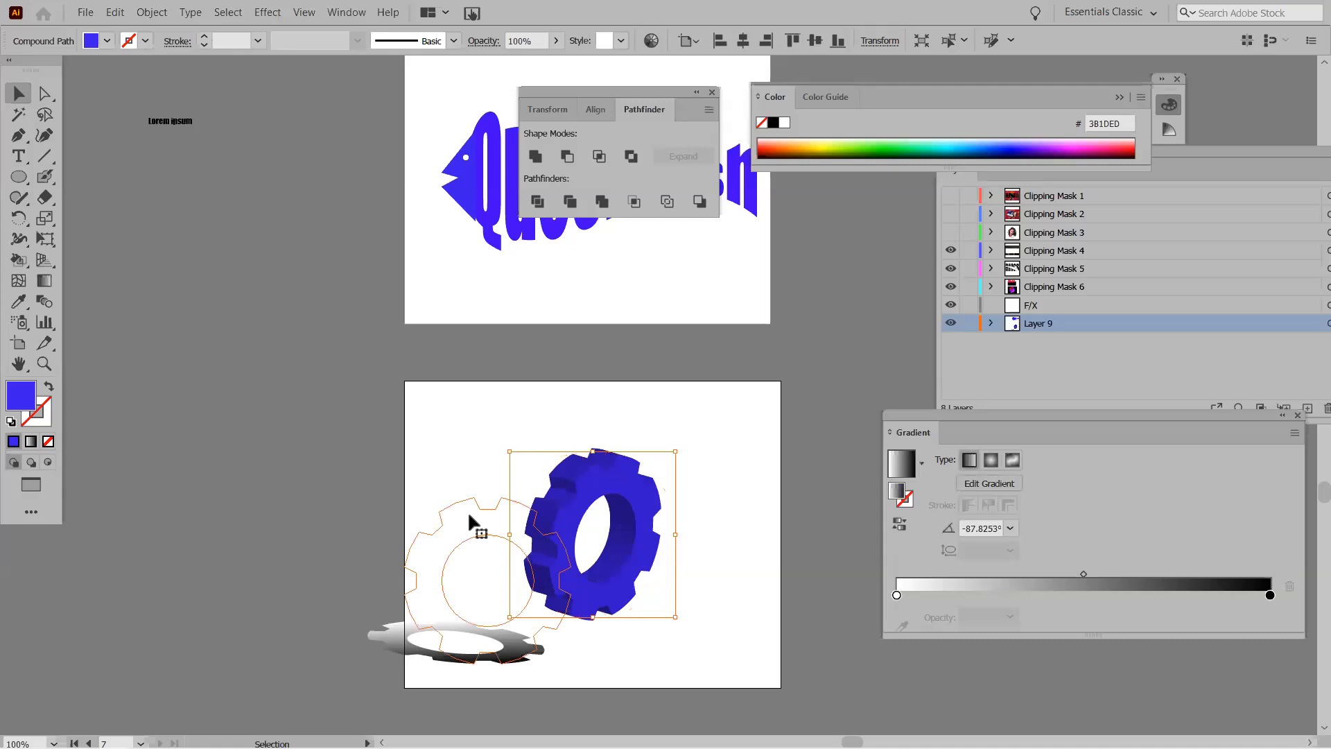
# Move the grey gear shadow up under the 3D gear, nudging it slightly lower.
pyautogui.click(426, 659)
pyautogui.moveTo(443, 660); pyautogui.dragTo(499, 594)
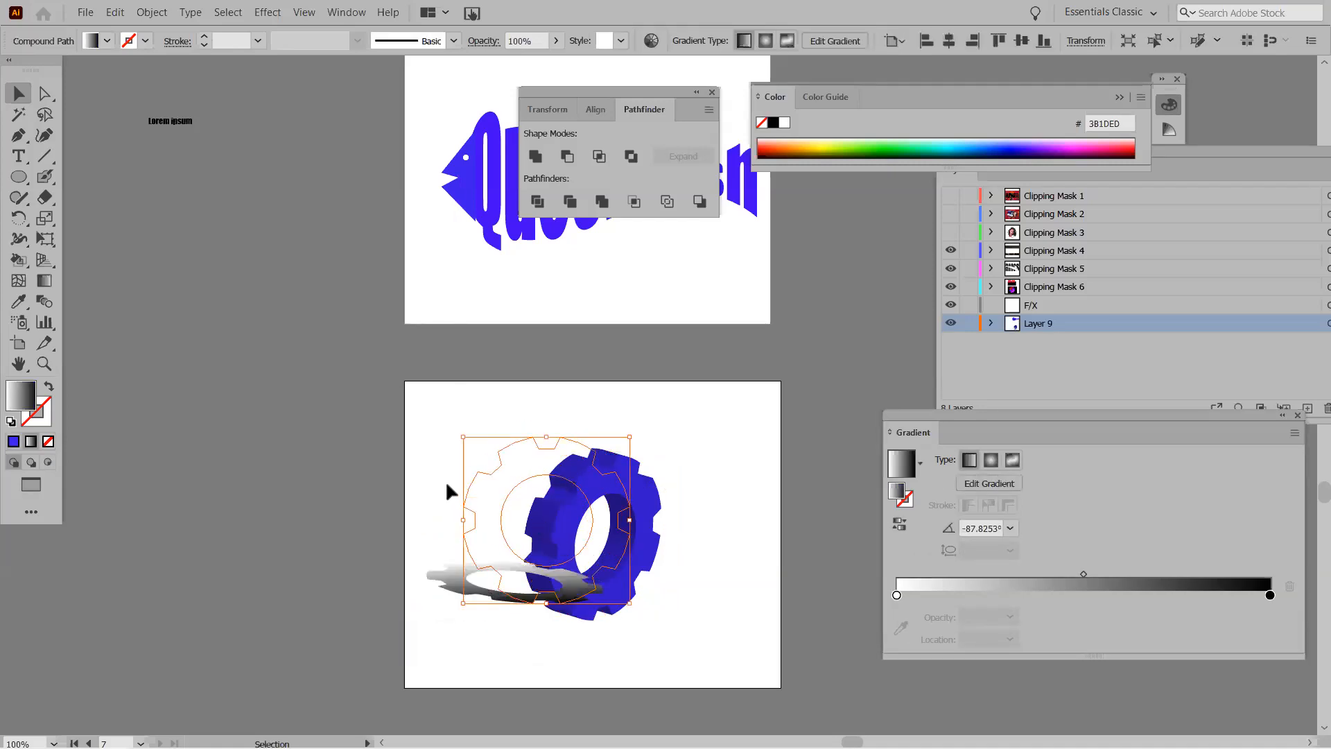
pyautogui.press('a')
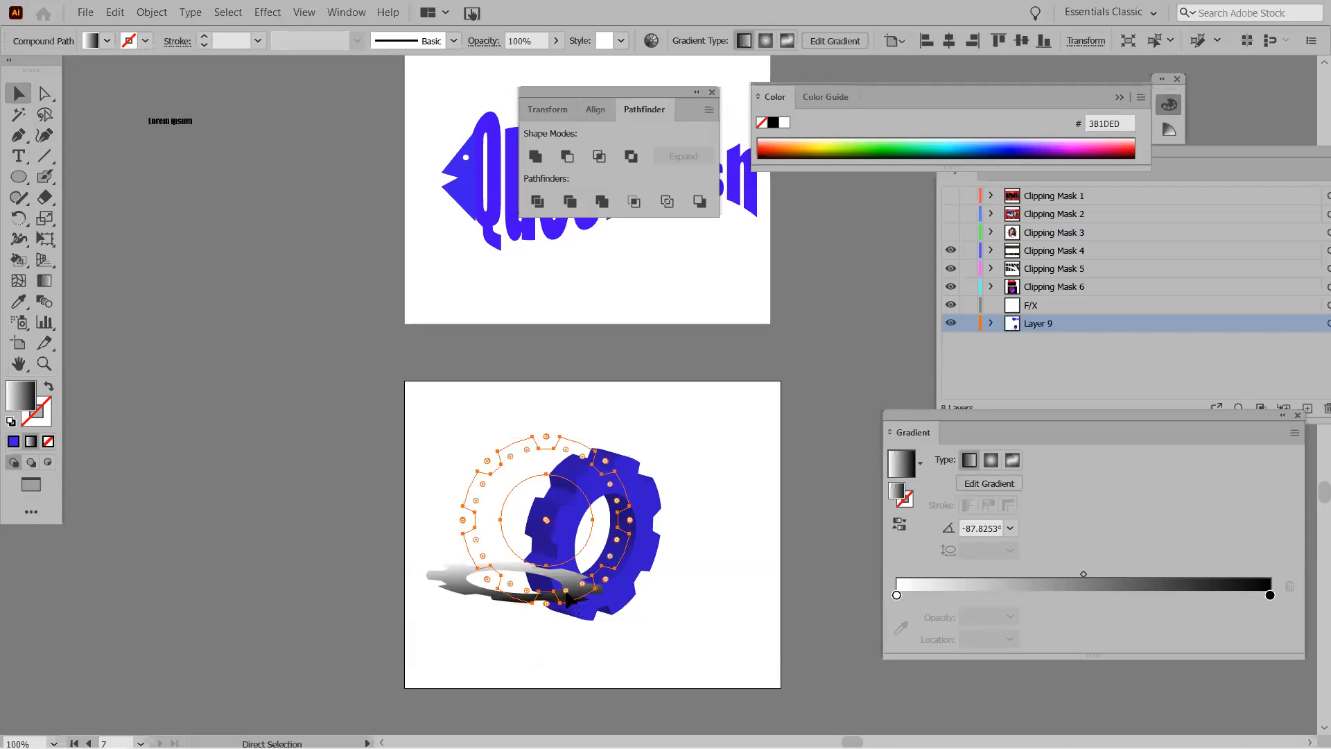
pyautogui.press('v')
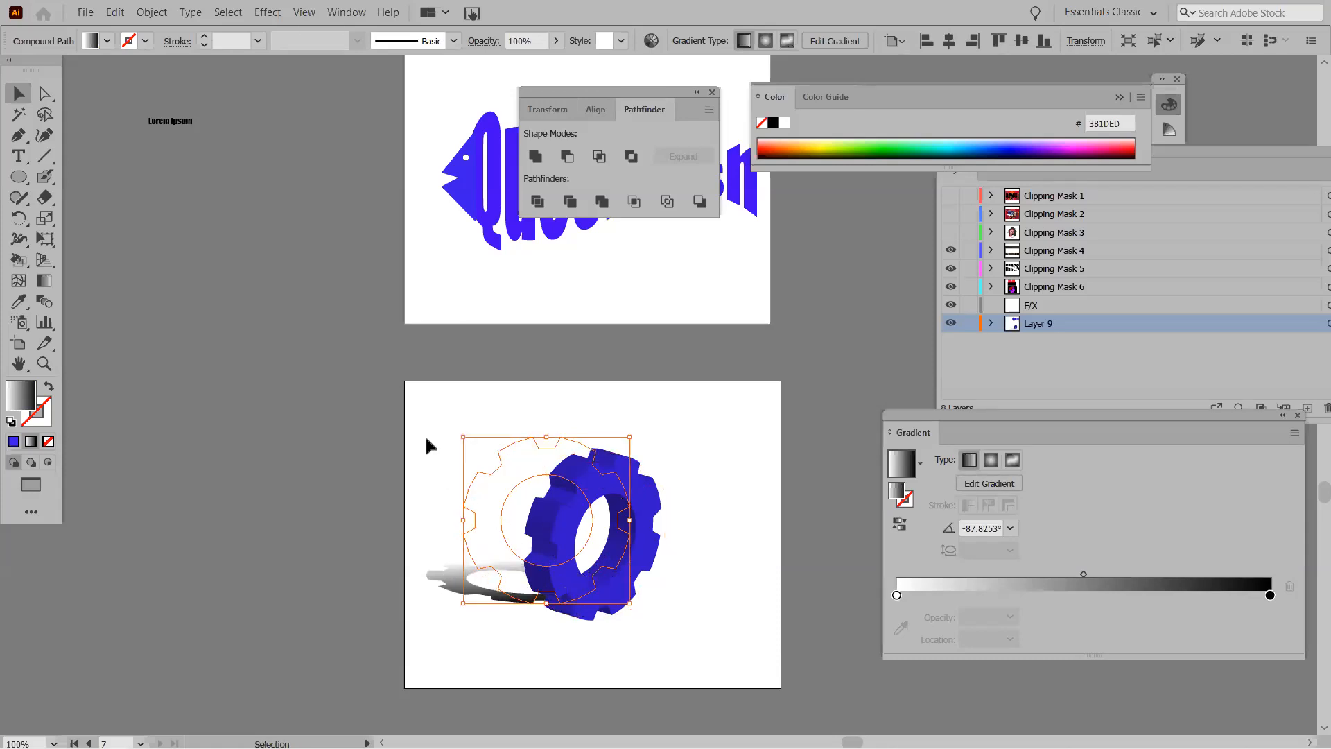
pyautogui.click(409, 386)
pyautogui.click(488, 590)
pyautogui.moveTo(449, 582); pyautogui.dragTo(449, 591)
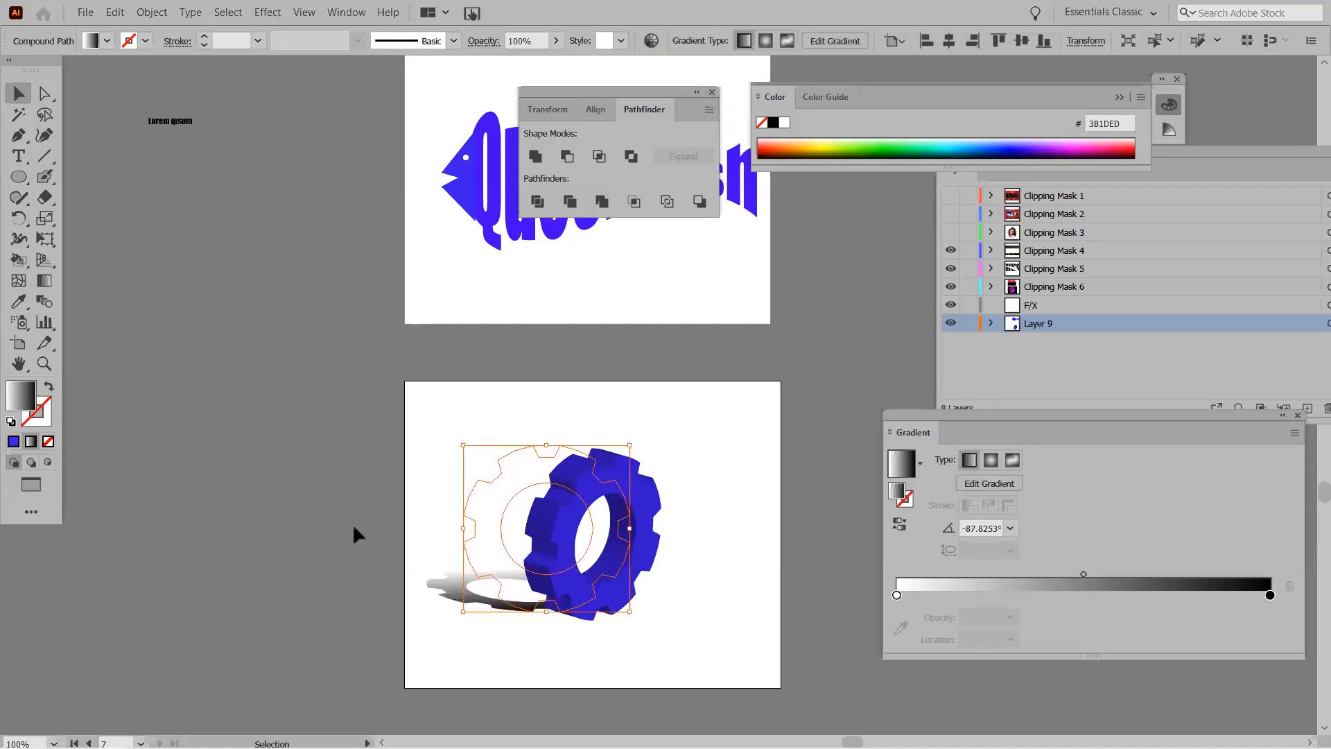
pyautogui.click(416, 416)
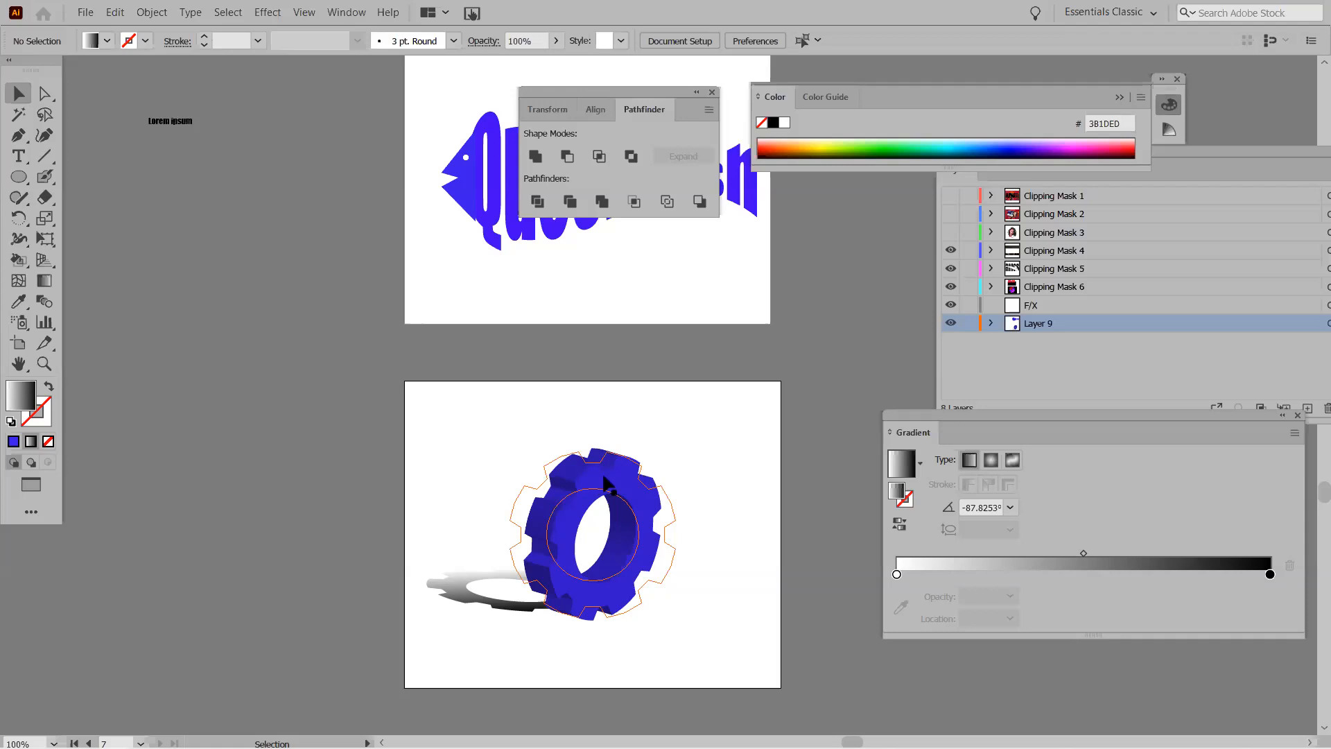
pyautogui.scroll(-3, 604, 480)
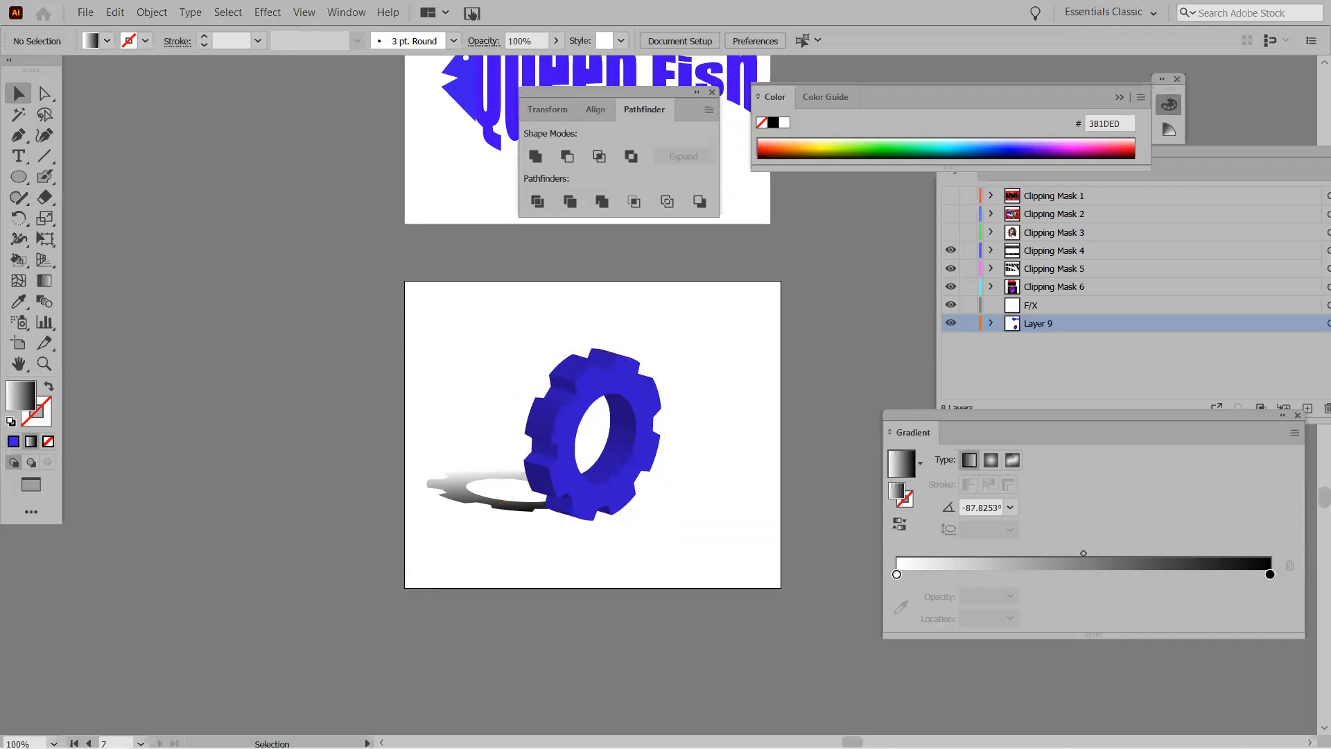
pyautogui.scroll(-4, 818, 672)
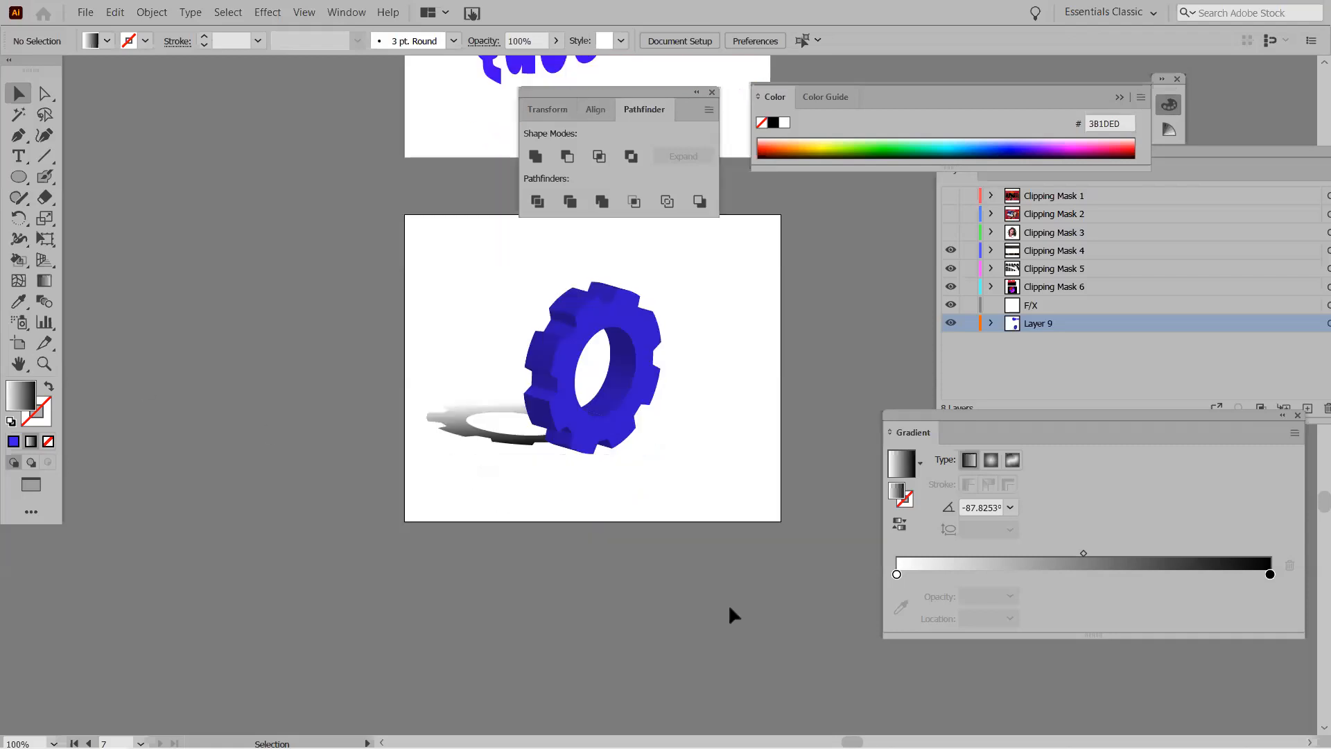
pyautogui.scroll(-2, 693, 582)
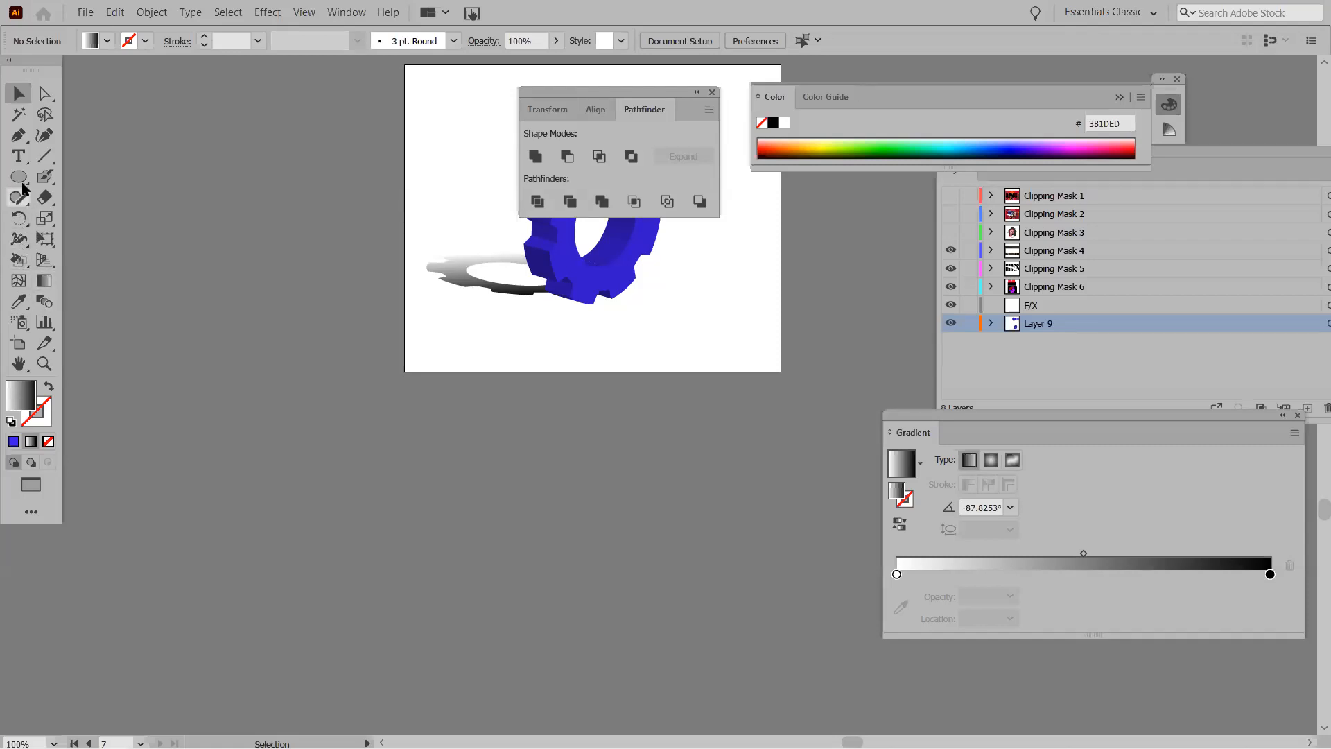
# Draw a new artboard below the gear artboard and add large black TS text on it.
pyautogui.click(18, 343)
pyautogui.moveTo(413, 421); pyautogui.dragTo(774, 708)
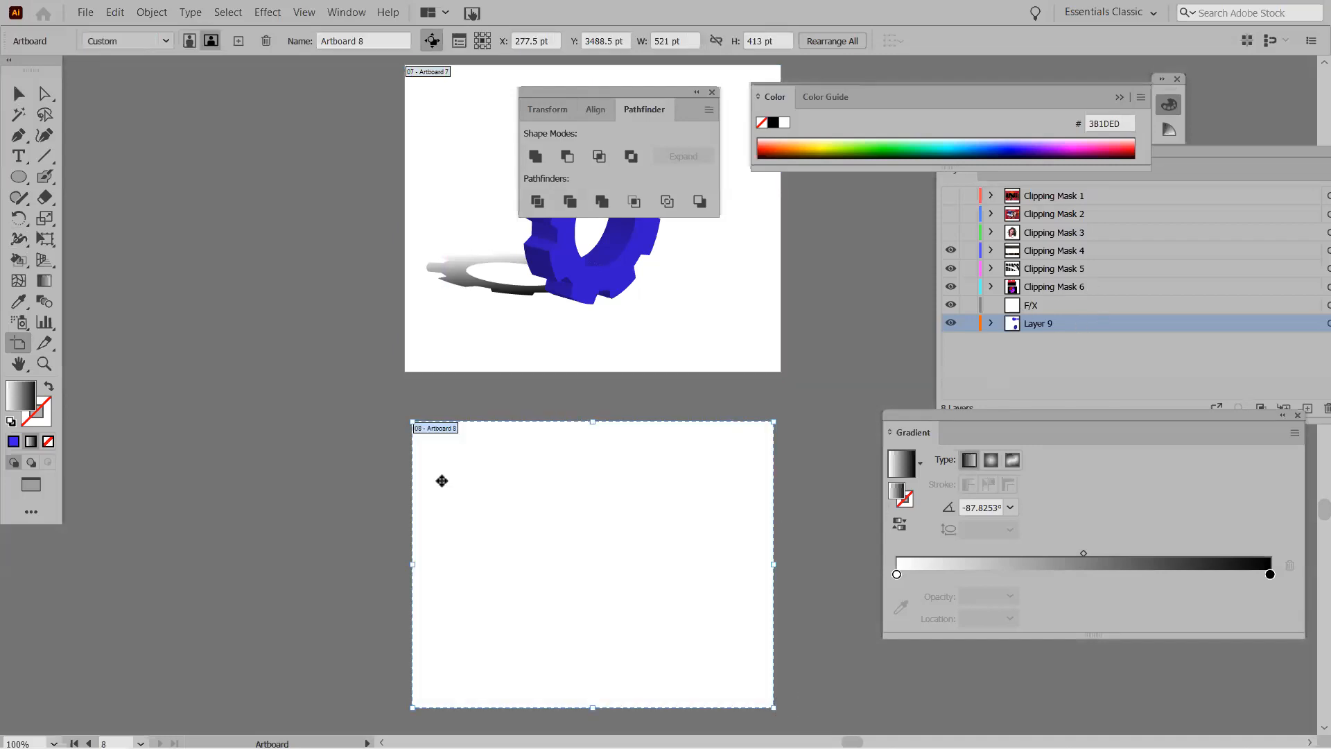
pyautogui.click(19, 156)
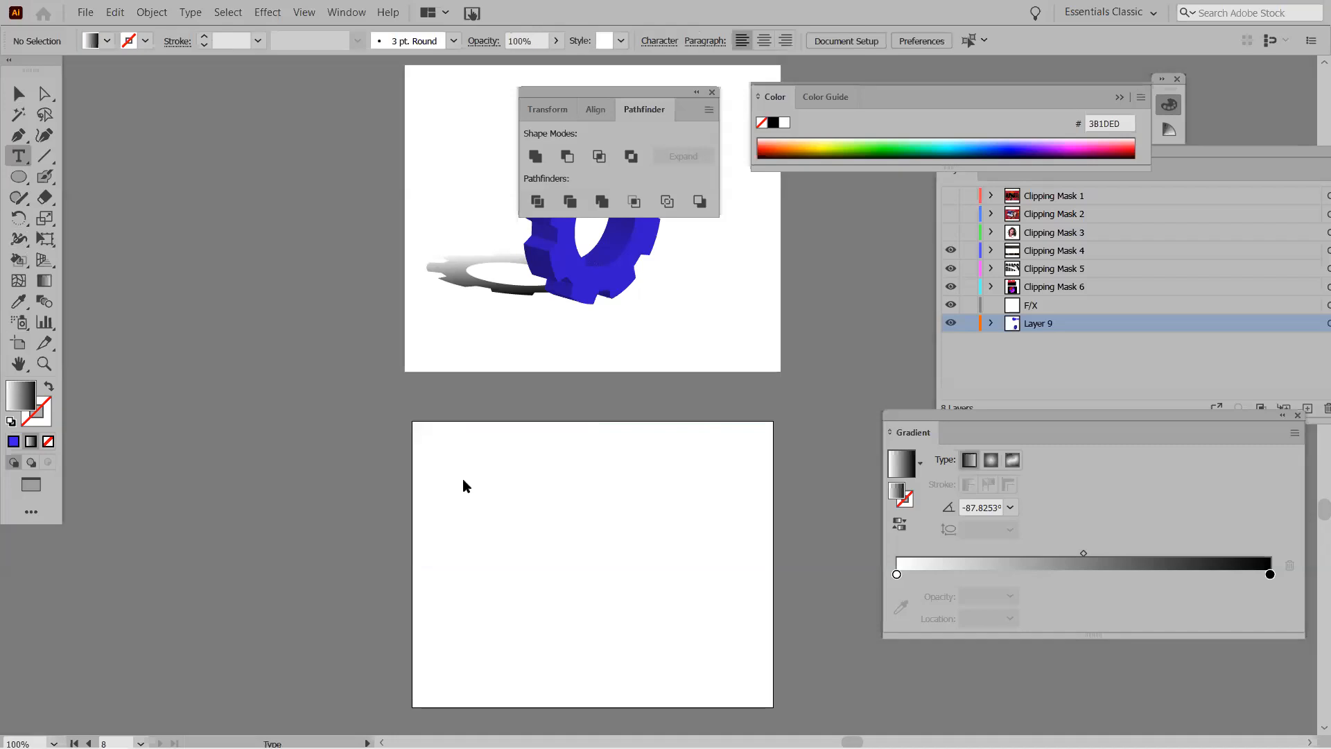
pyautogui.click(494, 493)
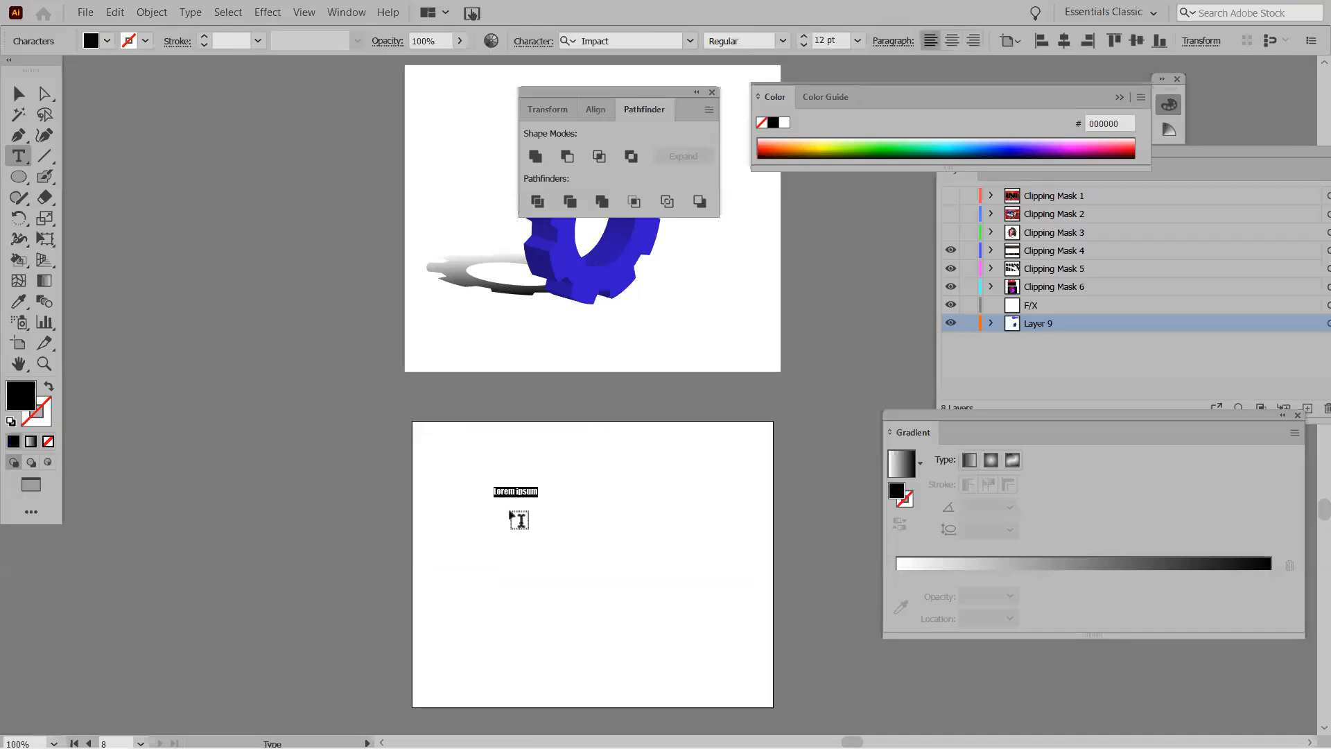
pyautogui.press('BackSpace')
pyautogui.press('Escape')
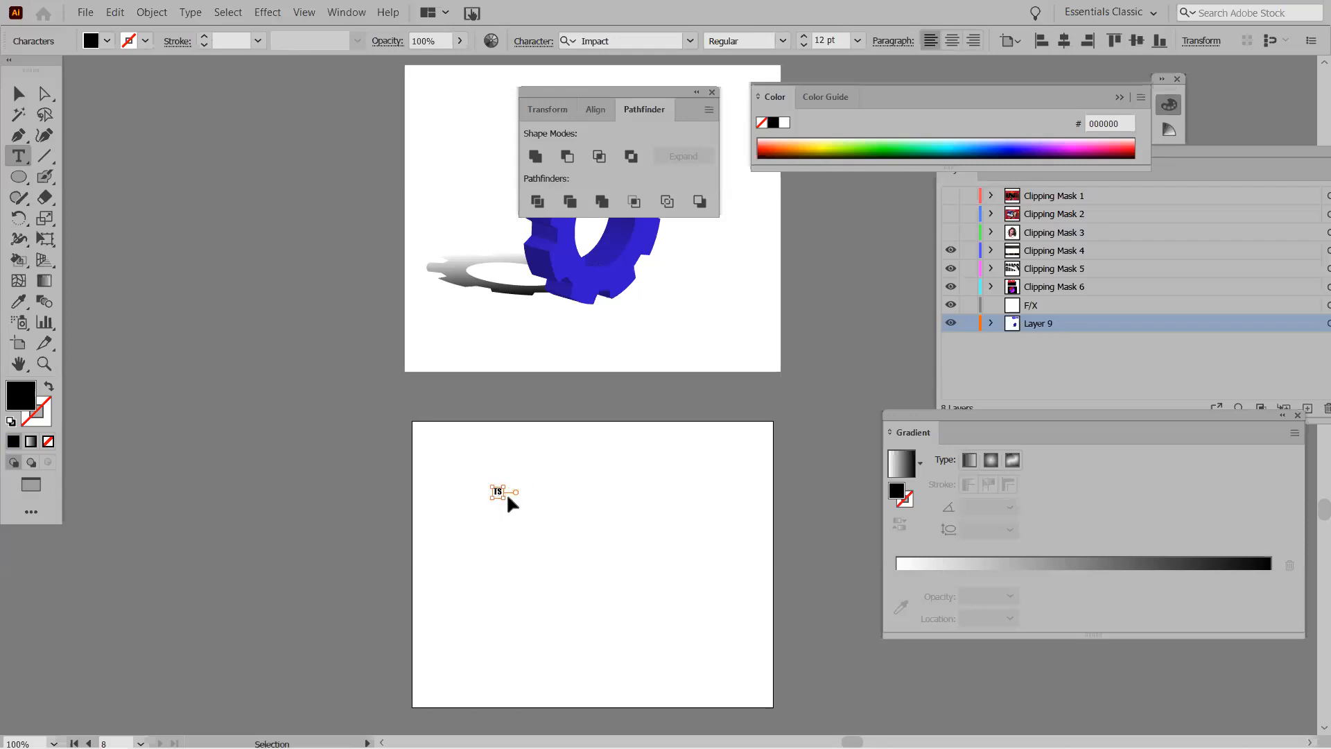
pyautogui.moveTo(501, 496); pyautogui.dragTo(690, 692)
# Change the TS font from Impact to Century Schoolbook and move the text higher.
pyautogui.doubleClick(533, 569)
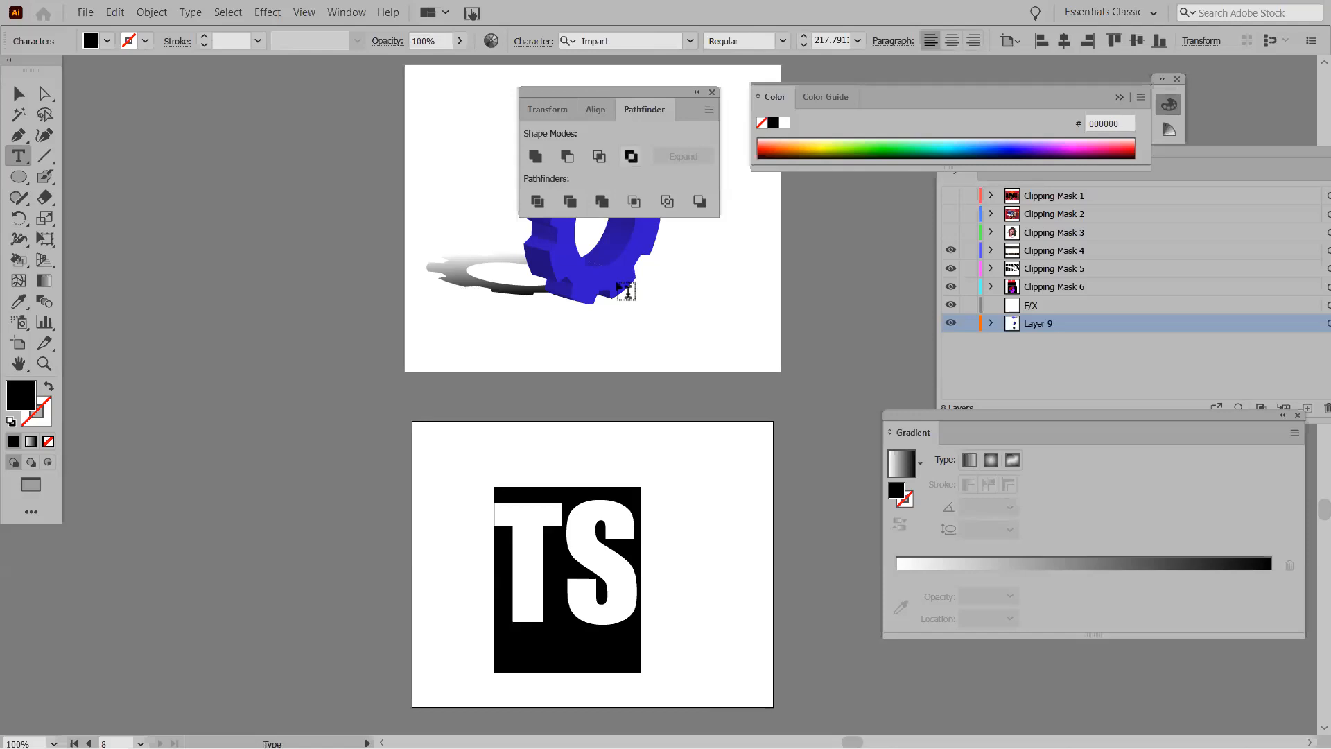
pyautogui.click(692, 43)
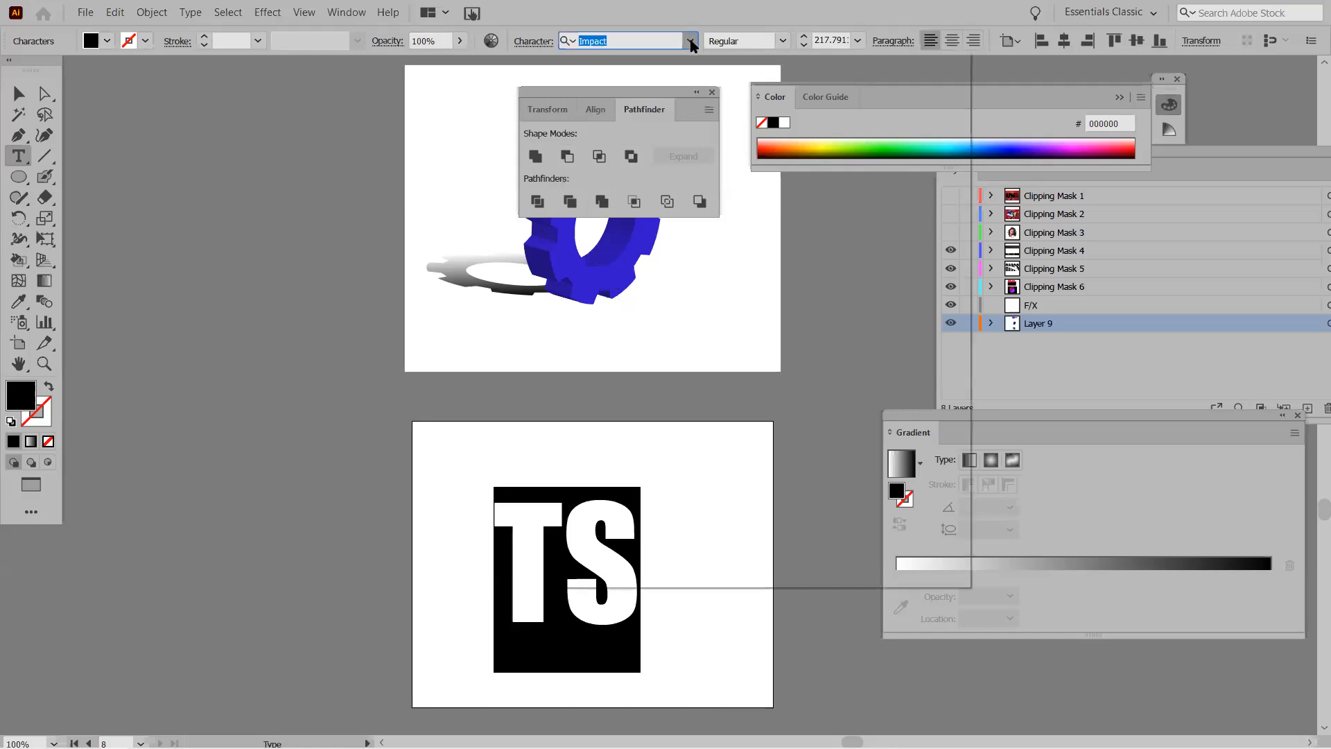
pyautogui.click(691, 43)
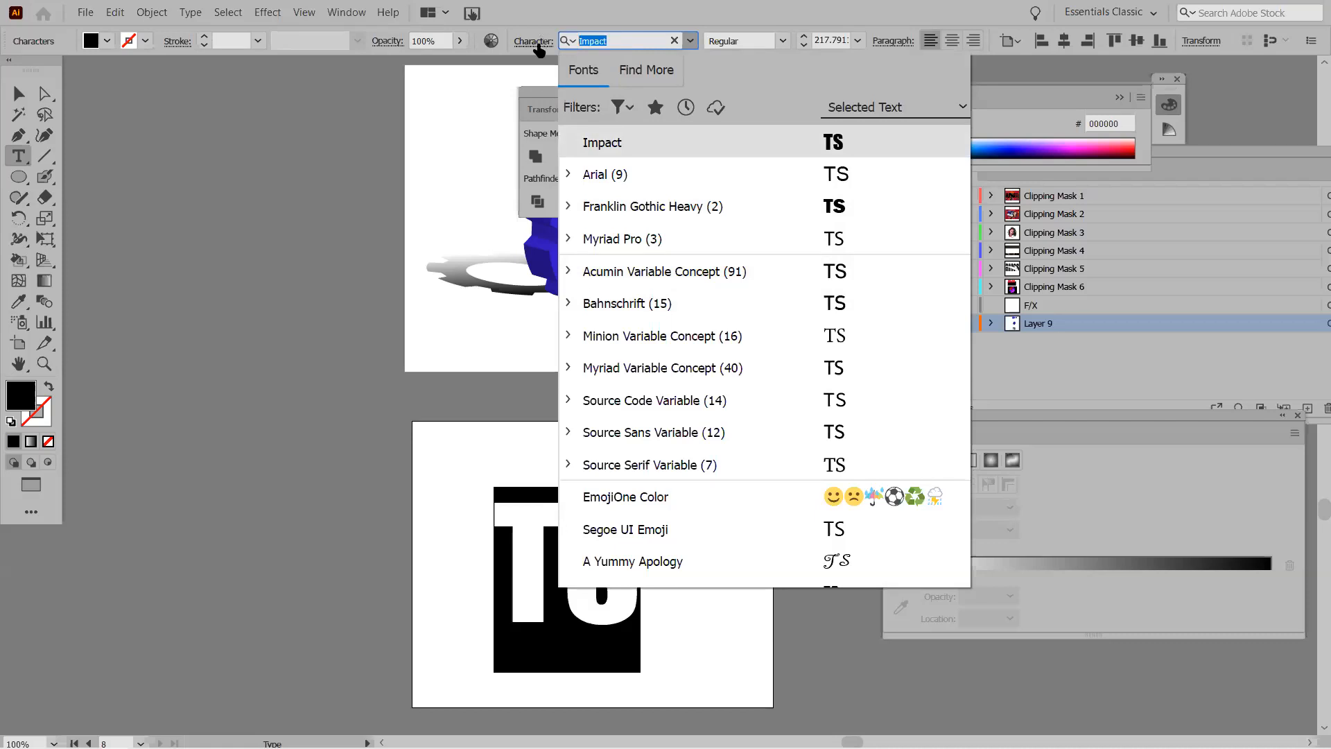
pyautogui.write('cENT')
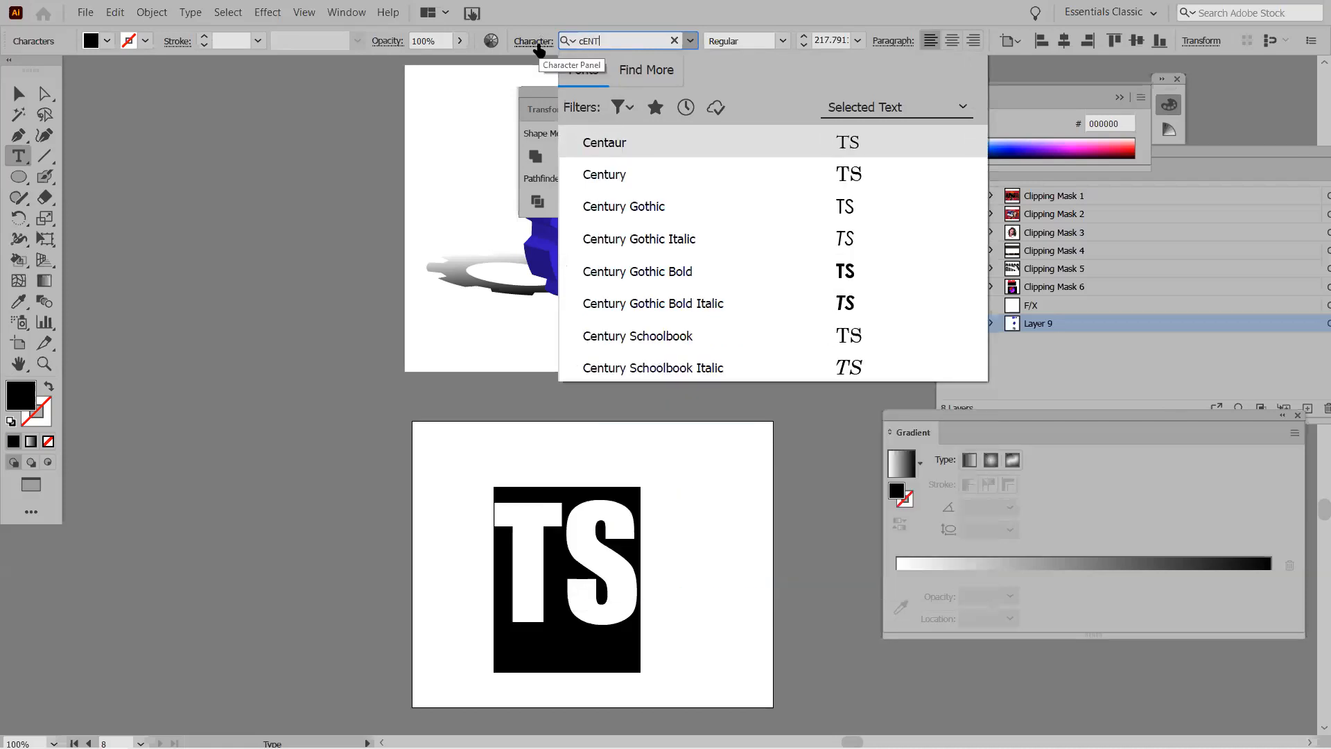
pyautogui.click(613, 344)
pyautogui.click(18, 94)
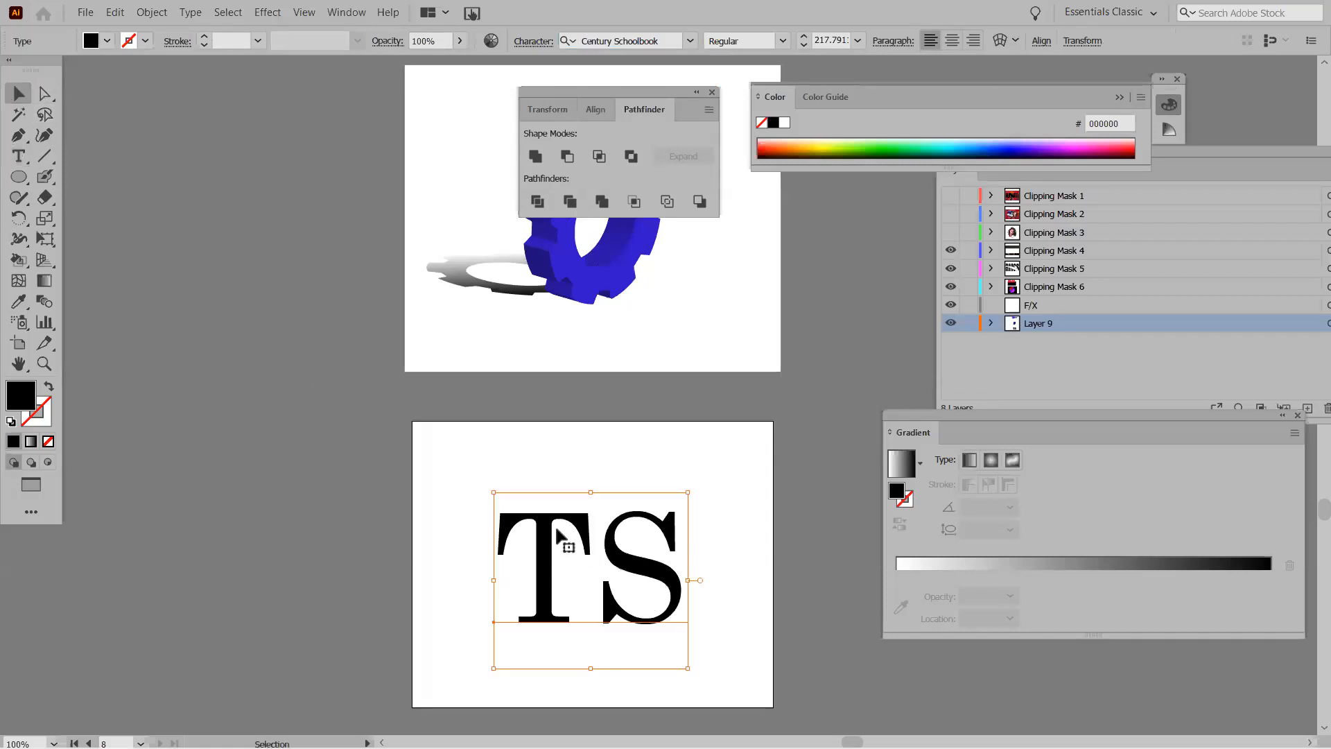
pyautogui.moveTo(548, 496); pyautogui.dragTo(570, 473)
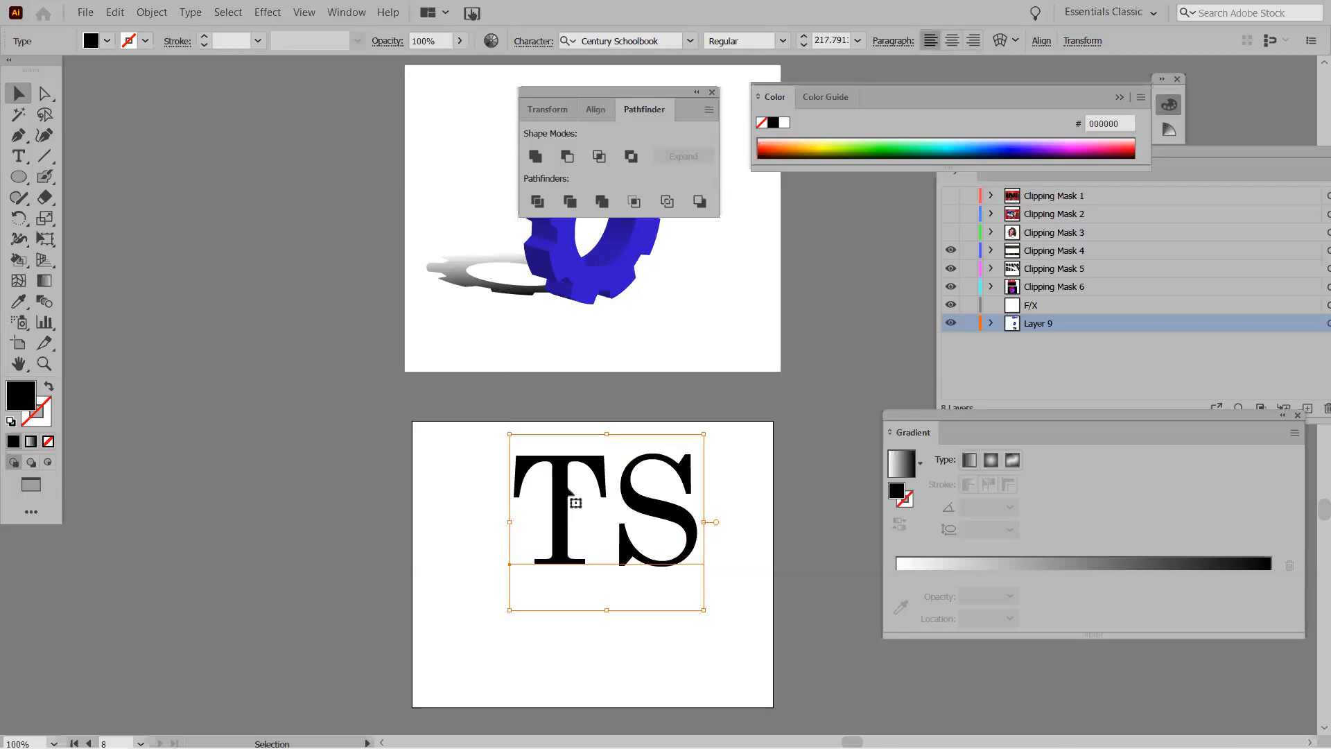
# Convert the TS text to outlines and ungroup the letter shapes.
pyautogui.rightClick(567, 493)
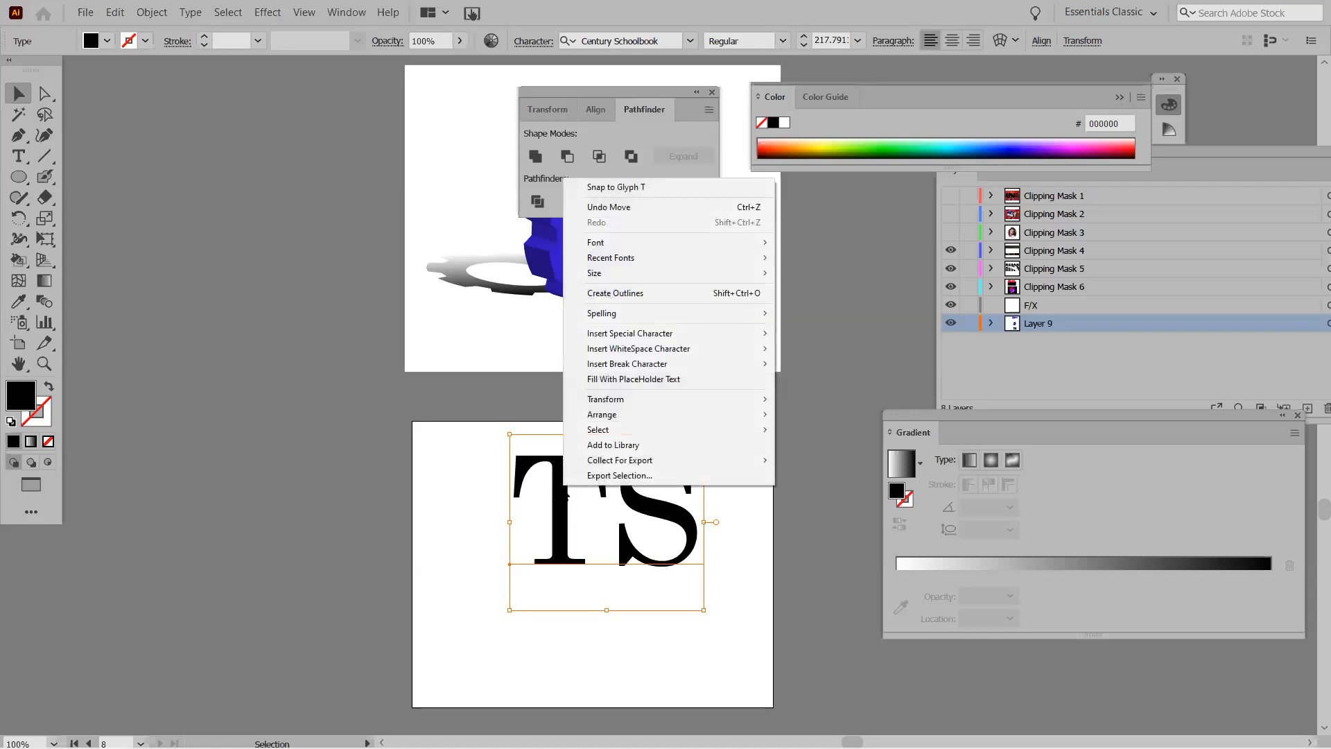
pyautogui.click(616, 292)
pyautogui.rightClick(557, 517)
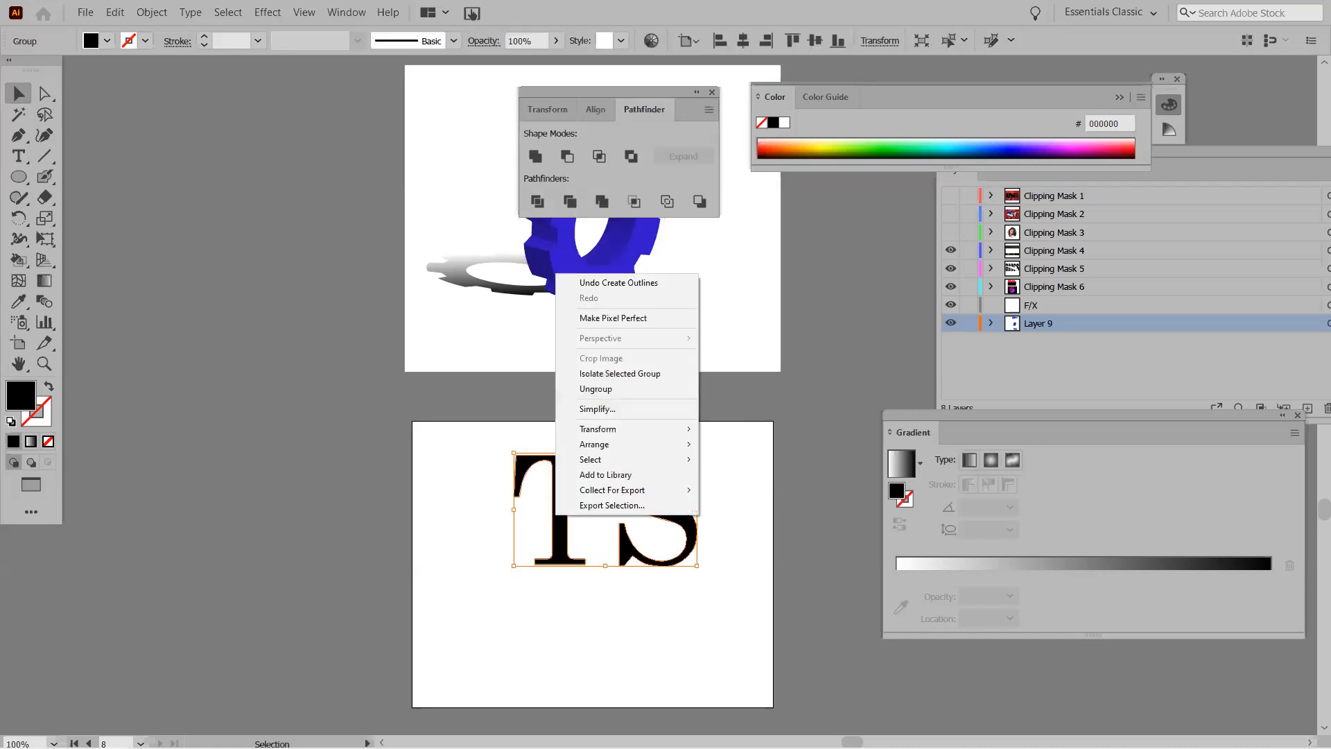
pyautogui.click(594, 389)
pyautogui.click(538, 547)
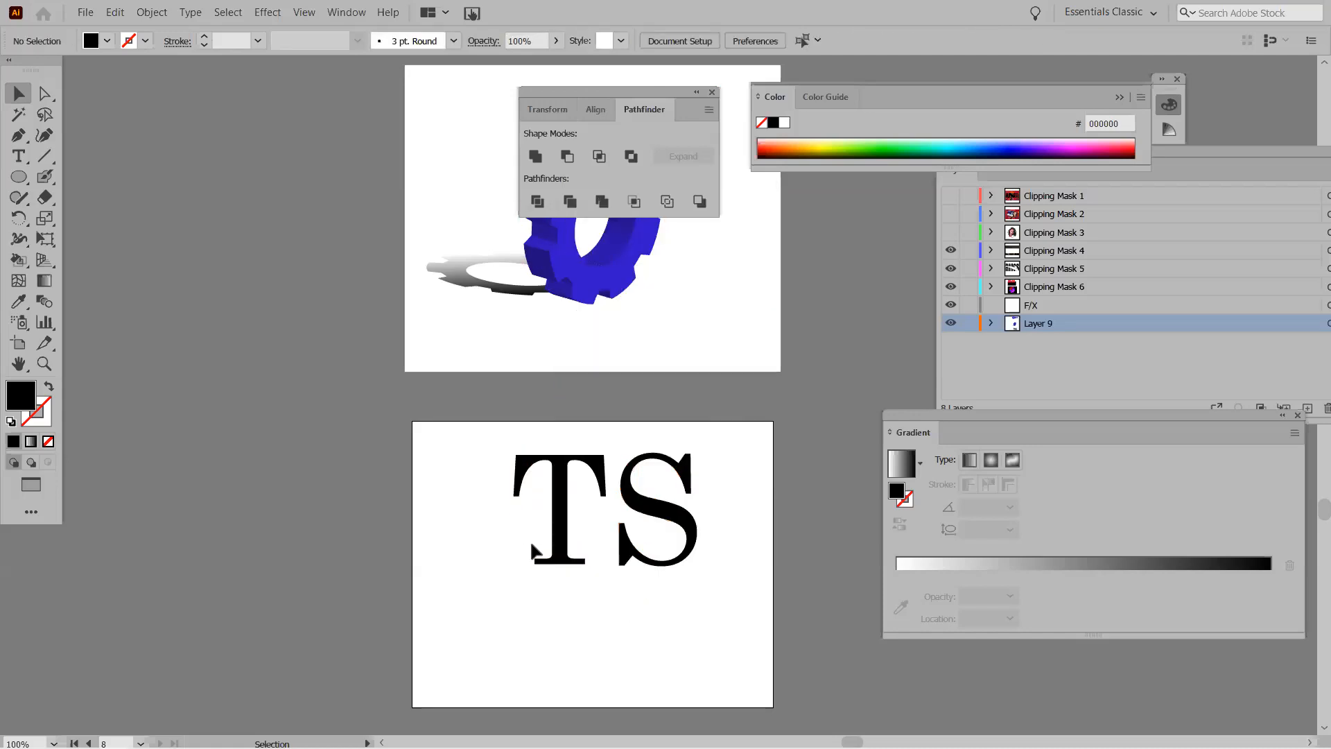
# Lengthen the T's stem by lowering its base anchors, then move the S over it.
pyautogui.moveTo(515, 538); pyautogui.dragTo(600, 578)
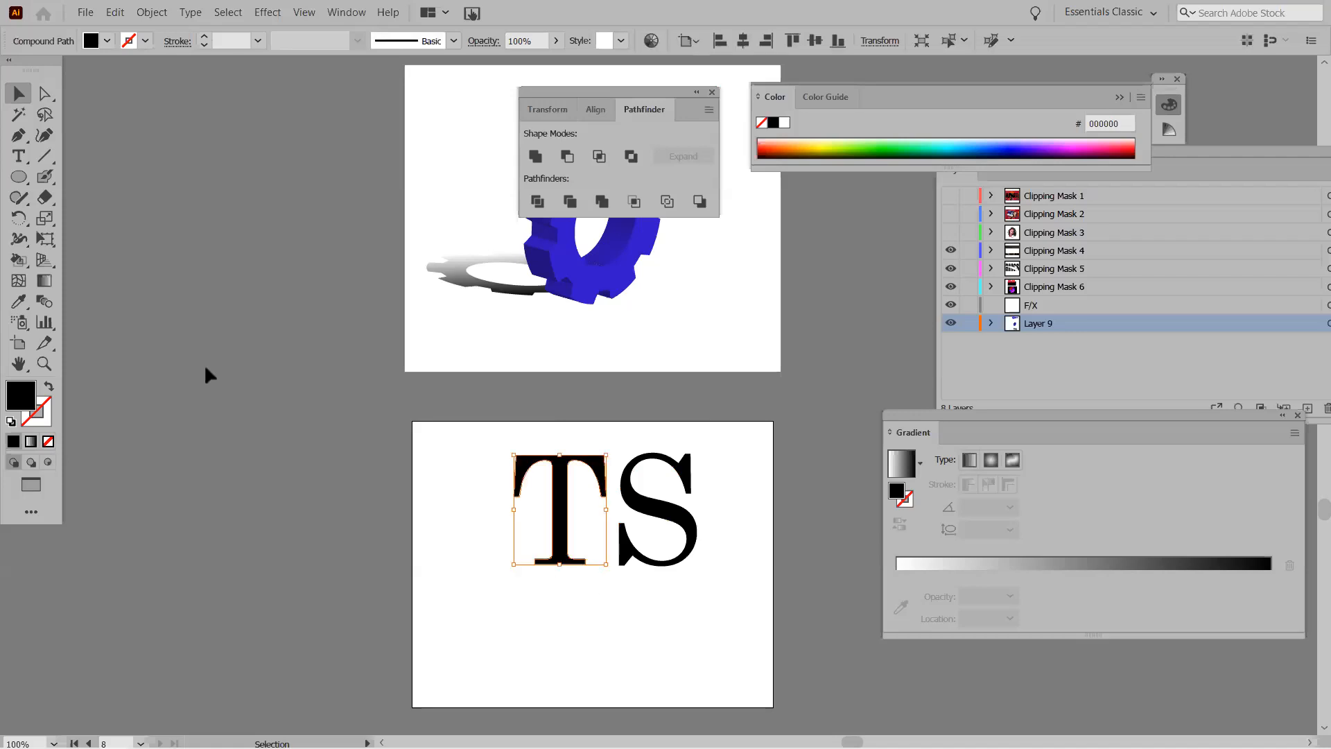
pyautogui.click(49, 98)
pyautogui.moveTo(507, 534); pyautogui.dragTo(596, 569)
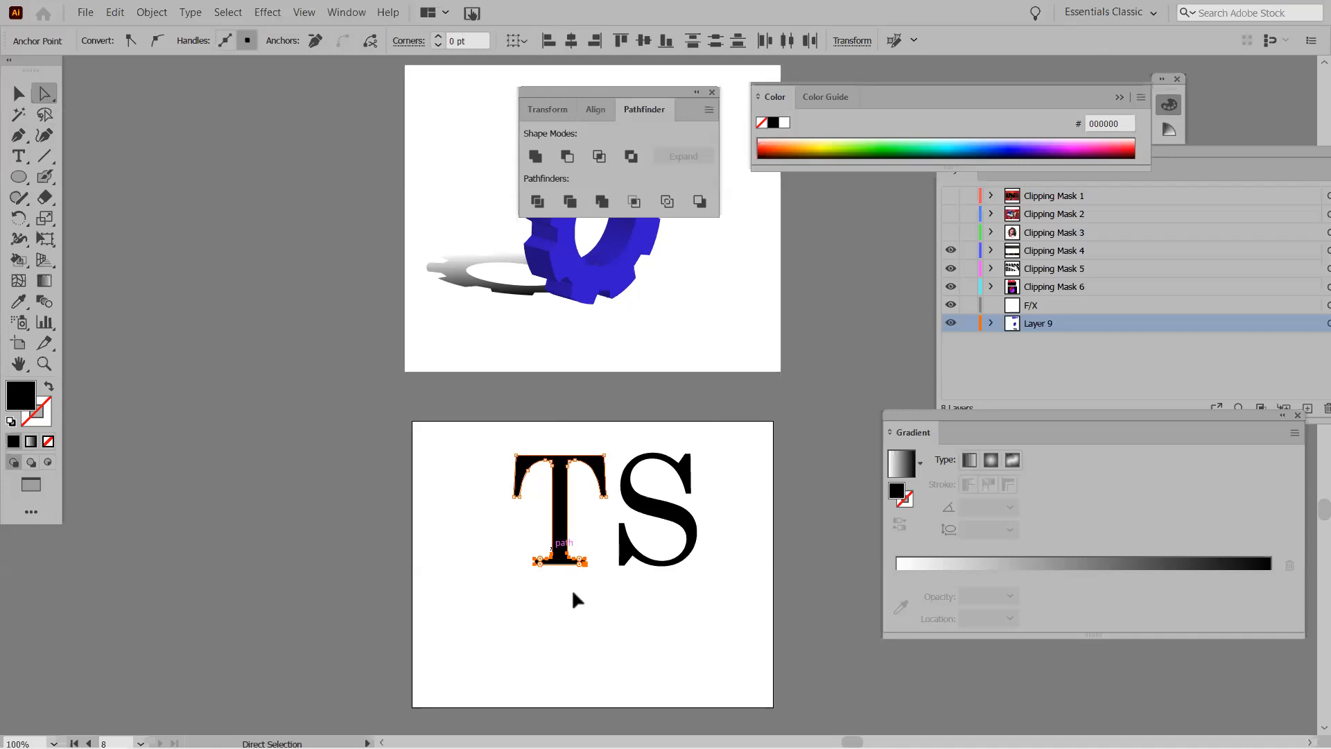
pyautogui.hotkey('shift', 'Down')
pyautogui.hotkey('shift', 'Down')
pyautogui.hotkey('shift', 'Down')
pyautogui.hotkey('shift', 'Down')
pyautogui.hotkey('shift', 'Down')
pyautogui.hotkey('shift', 'Down')
pyautogui.hotkey('shift', 'Down')
pyautogui.hotkey('shift', 'Down')
pyautogui.hotkey('shift', 'Down')
pyautogui.hotkey('shift', 'Down')
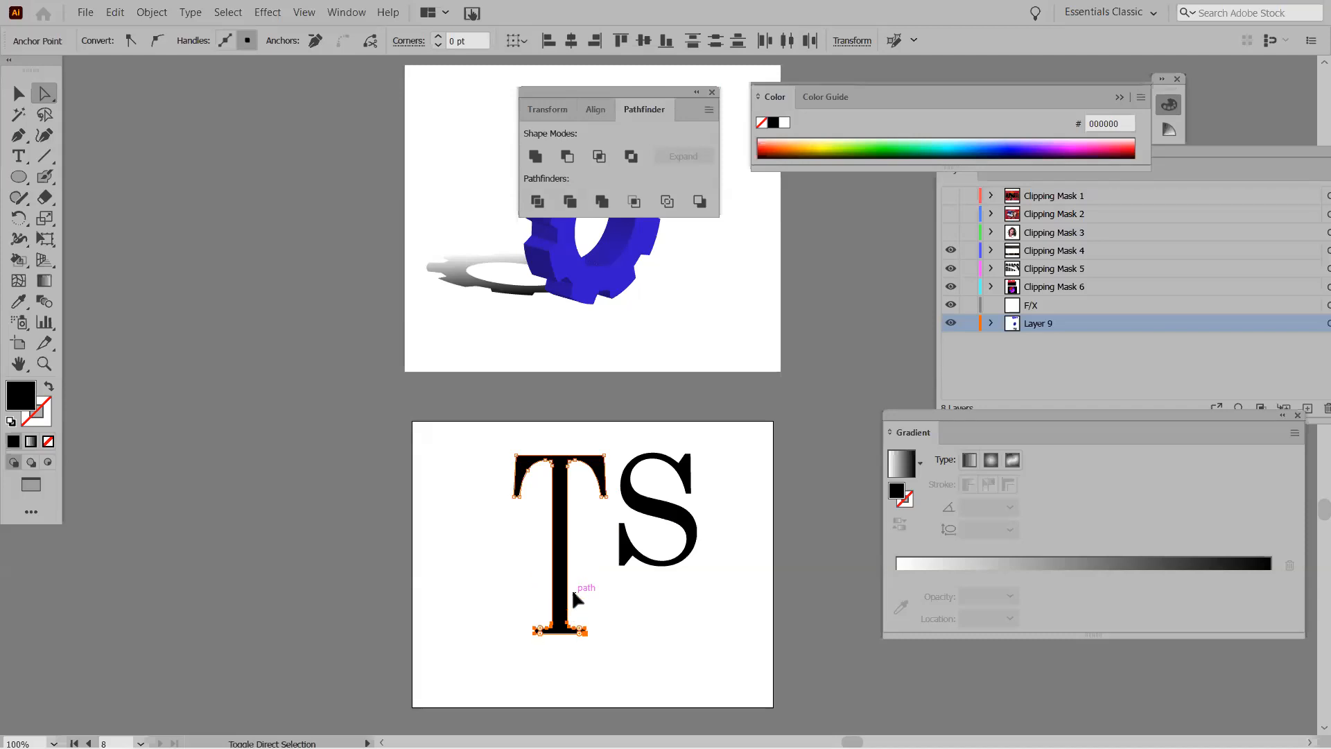
pyautogui.click(637, 499)
pyautogui.moveTo(630, 500); pyautogui.dragTo(536, 554)
pyautogui.click(434, 513)
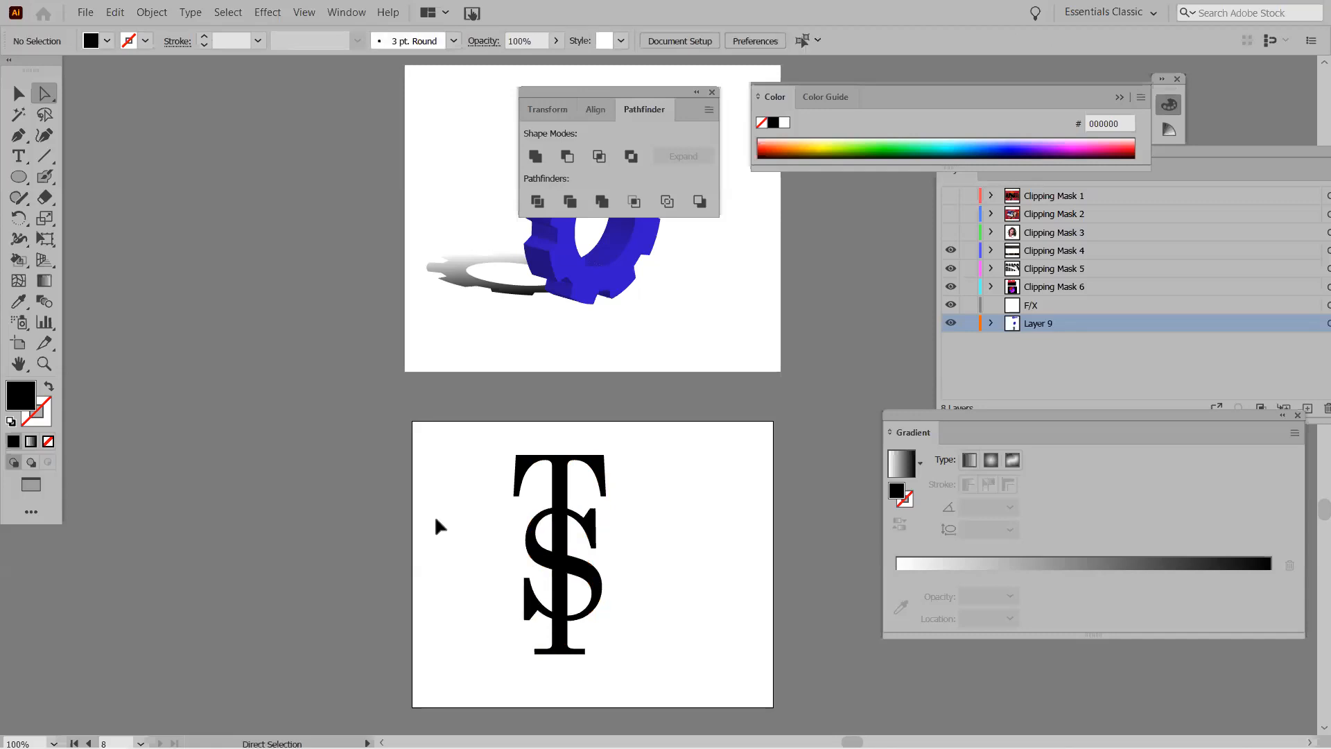
# Move the S off the T to the right and fill it cyan 25E5D7.
pyautogui.moveTo(537, 559); pyautogui.dragTo(648, 559)
pyautogui.doubleClick(22, 396)
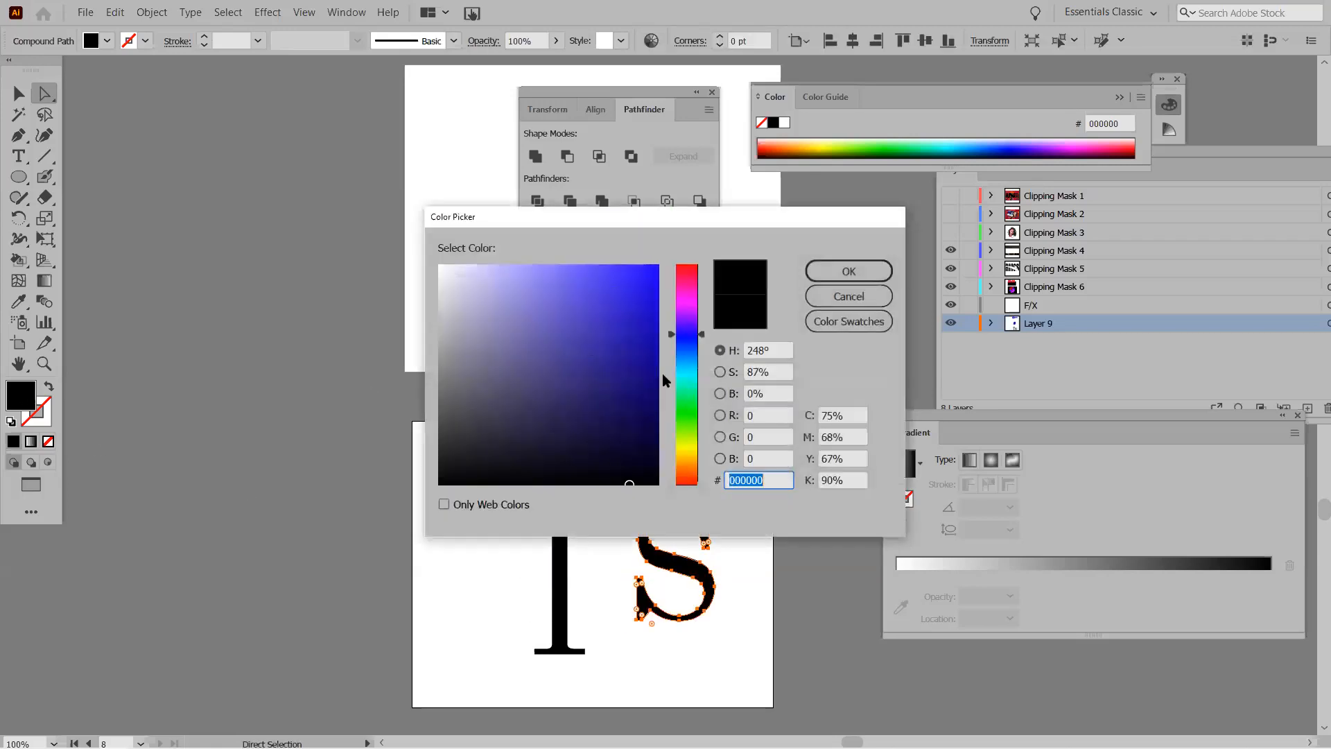
pyautogui.moveTo(697, 373); pyautogui.dragTo(694, 378)
pyautogui.click(623, 287)
pyautogui.click(849, 272)
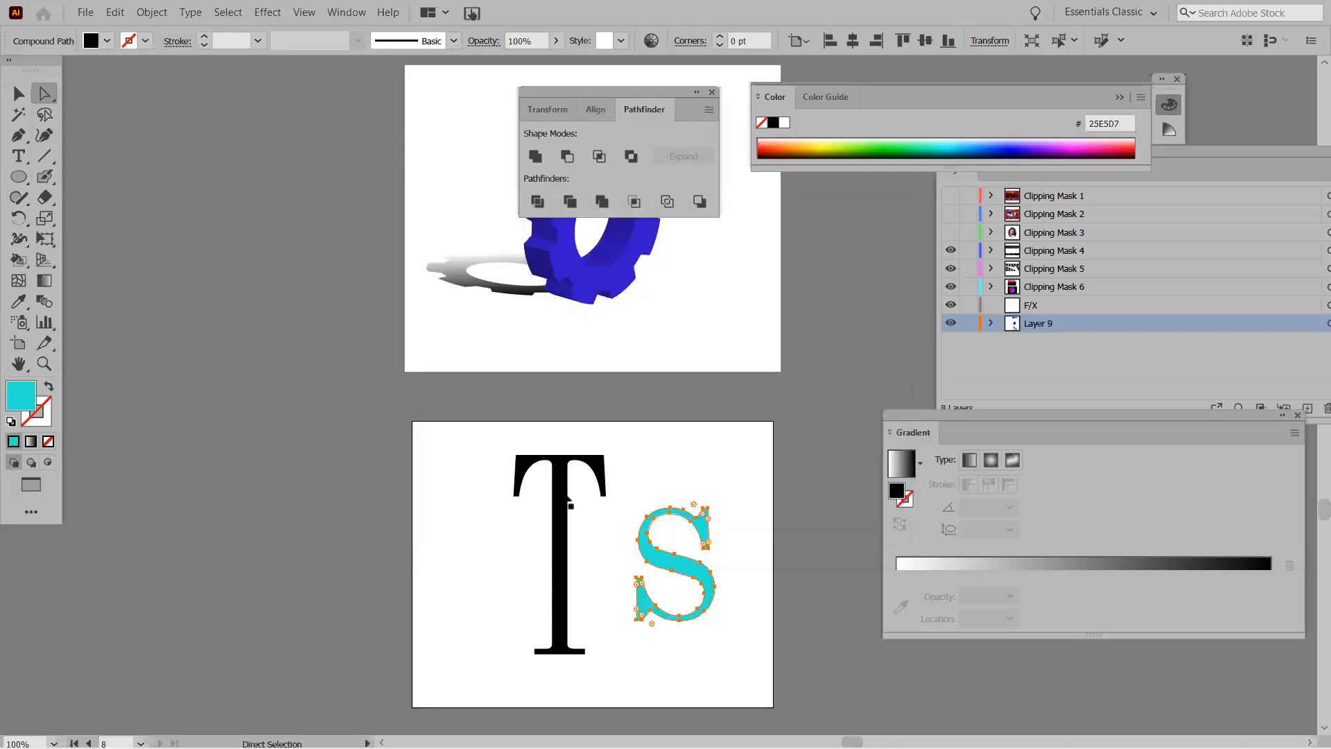
# Fill the letter T with bright magenta E20EE2.
pyautogui.click(567, 500)
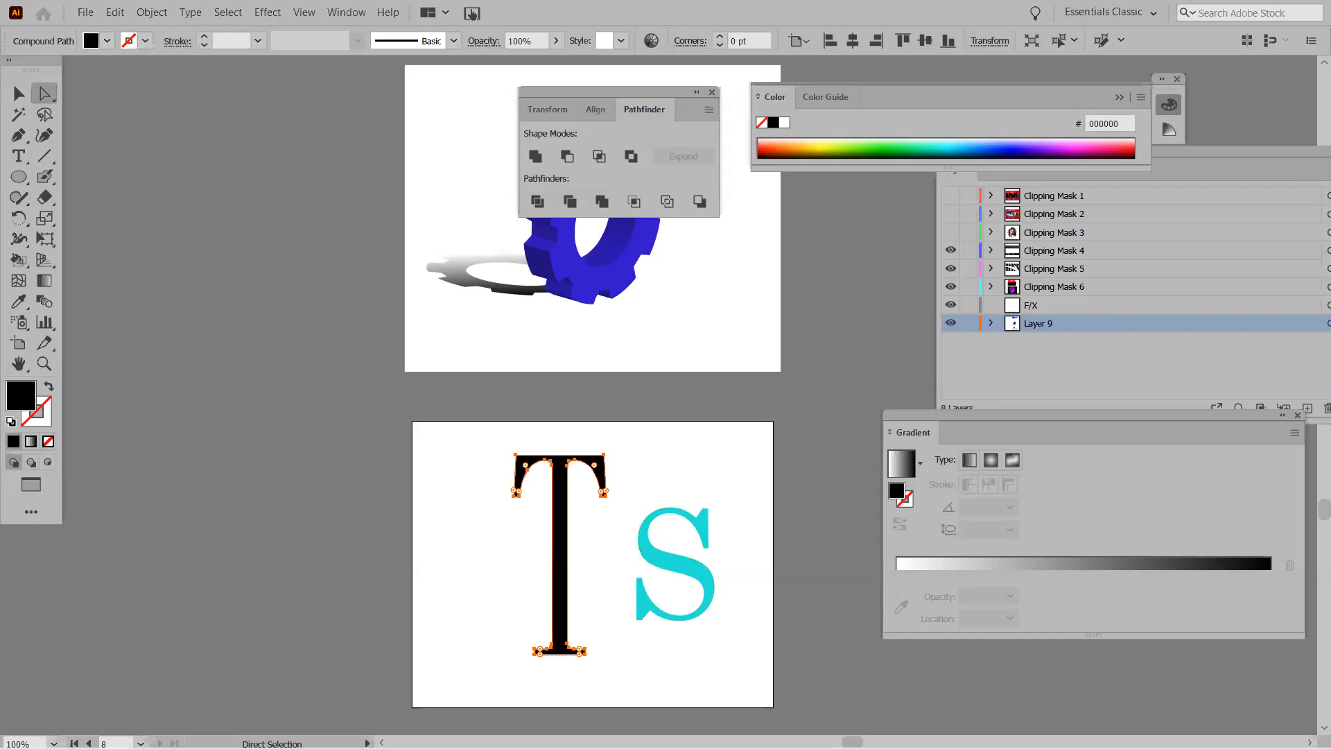
pyautogui.doubleClick(25, 400)
pyautogui.click(697, 299)
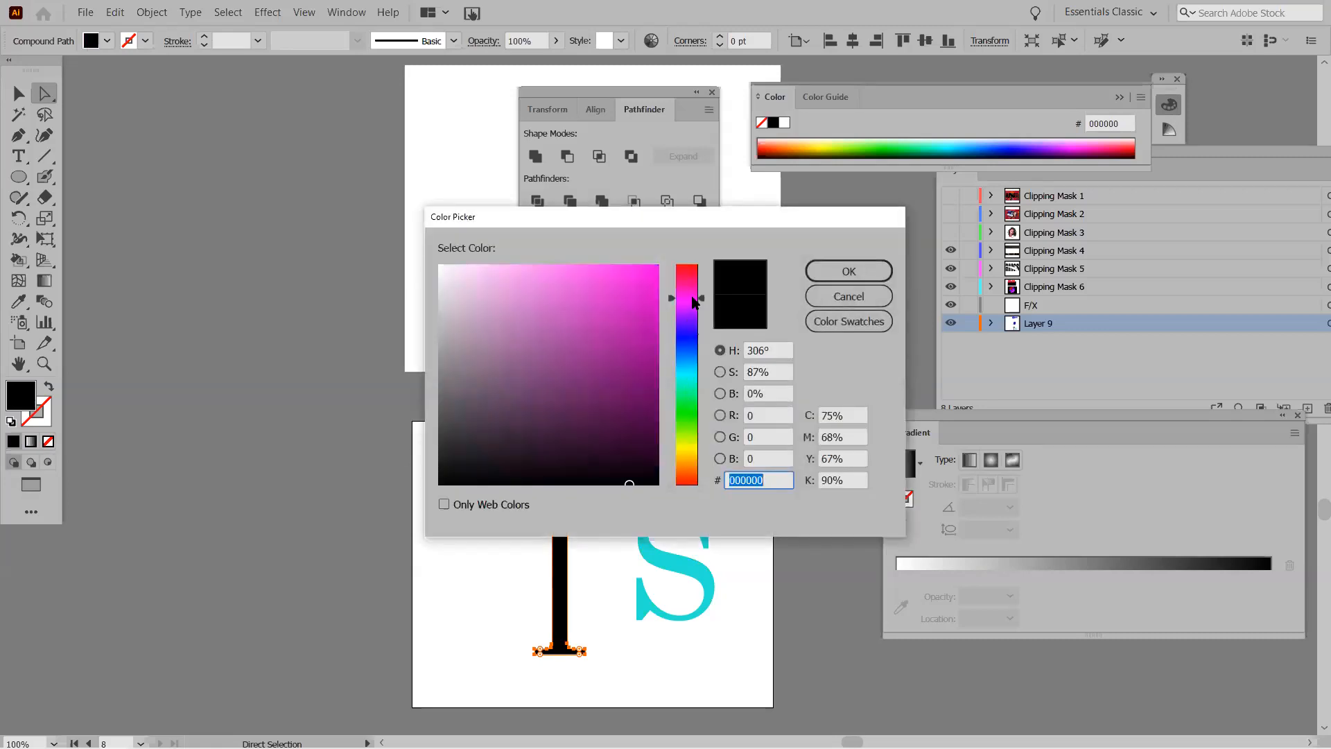
pyautogui.click(834, 294)
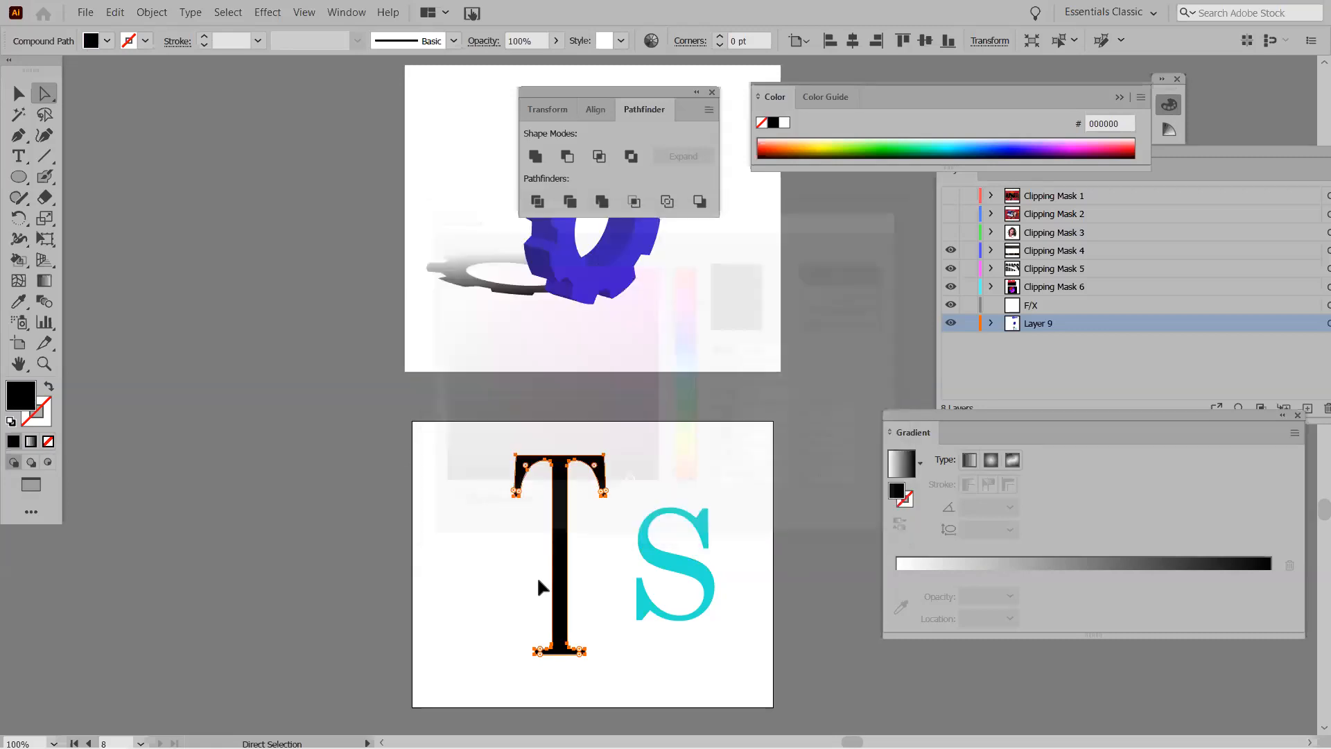
pyautogui.click(491, 575)
pyautogui.click(559, 576)
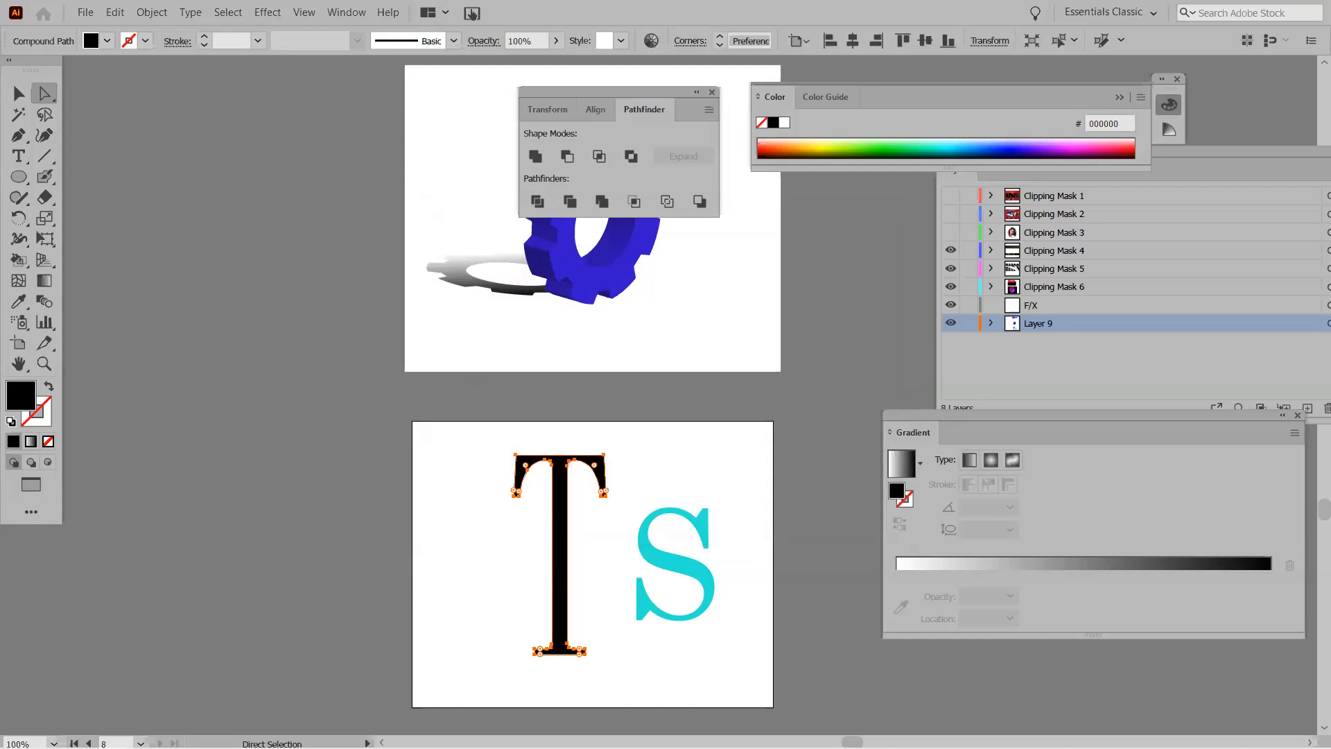
pyautogui.doubleClick(25, 399)
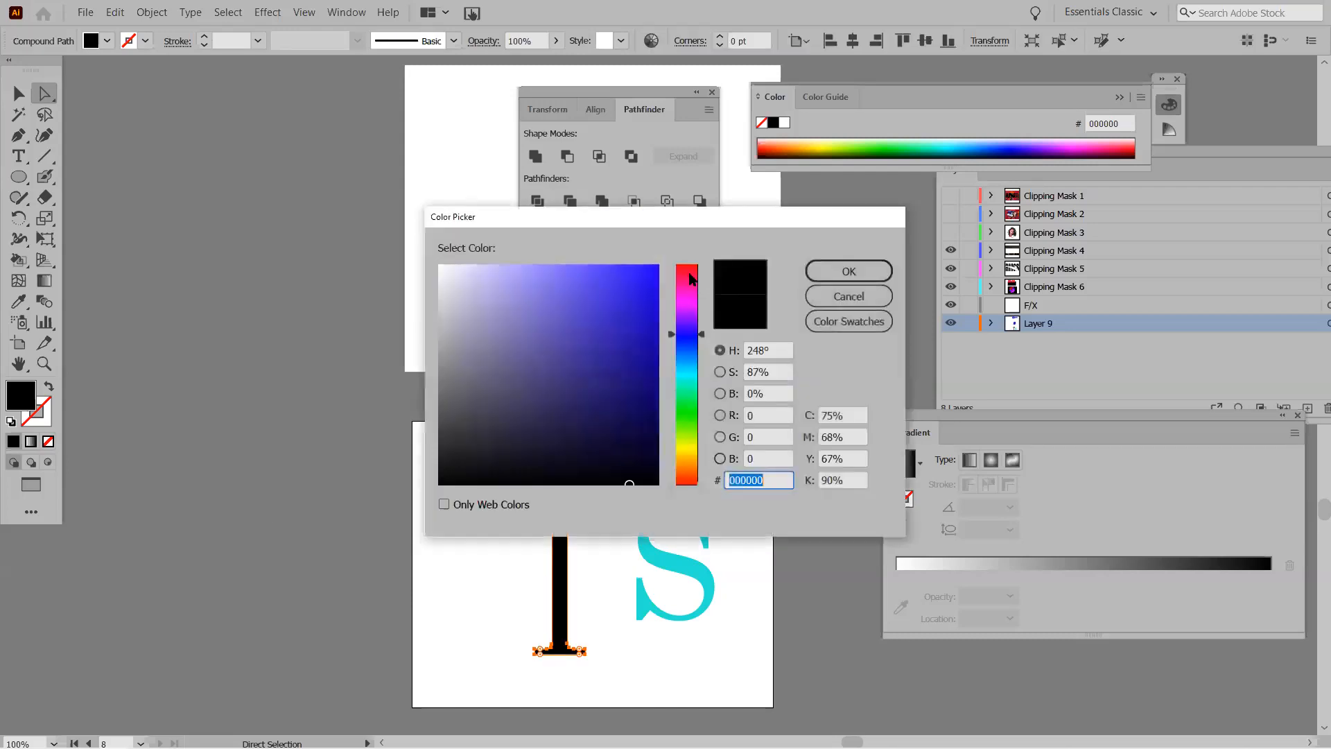
pyautogui.click(688, 294)
pyautogui.click(840, 268)
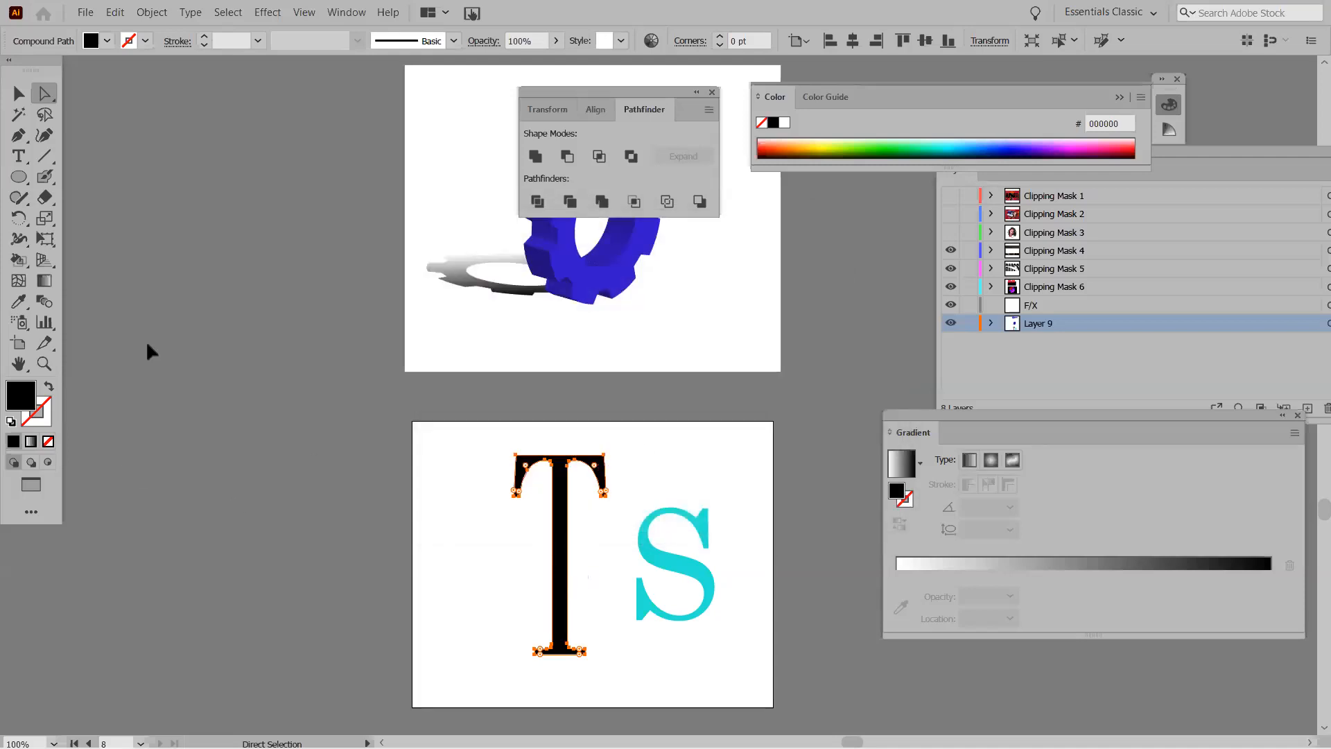
pyautogui.doubleClick(25, 399)
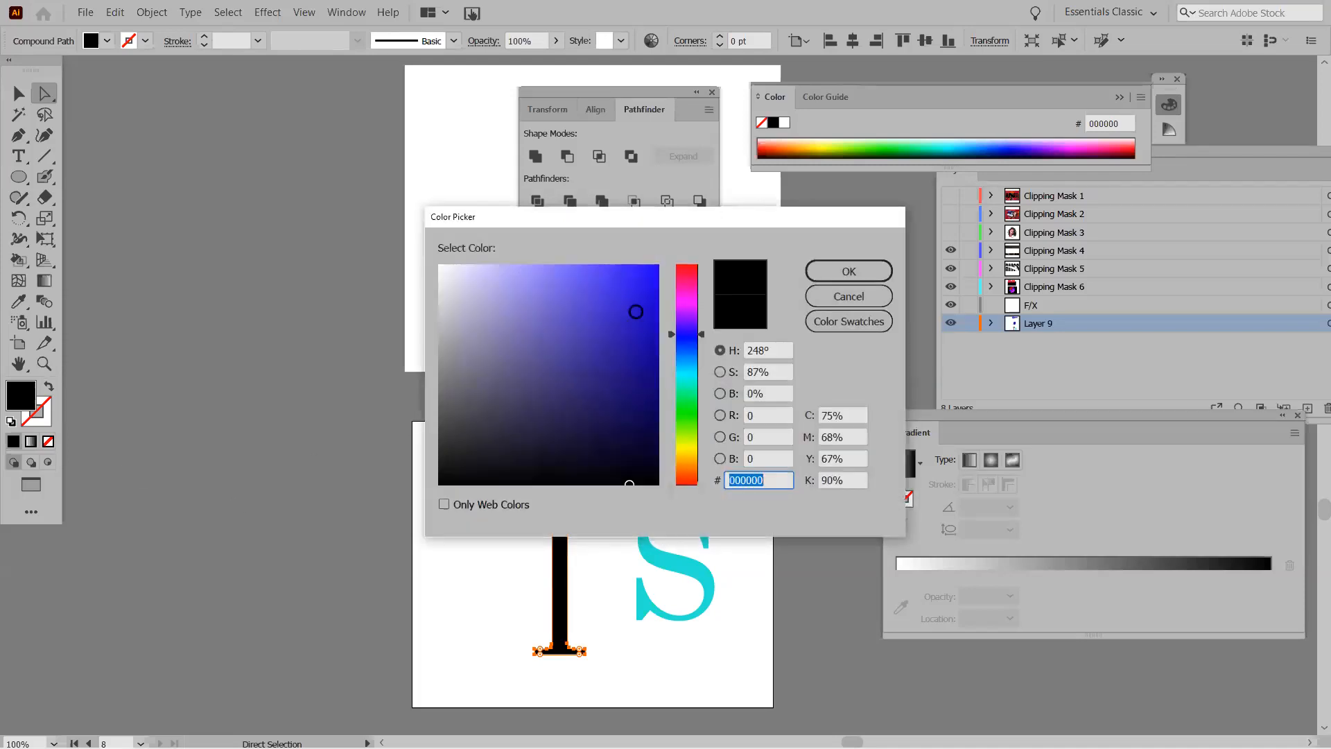
pyautogui.click(690, 300)
pyautogui.click(655, 292)
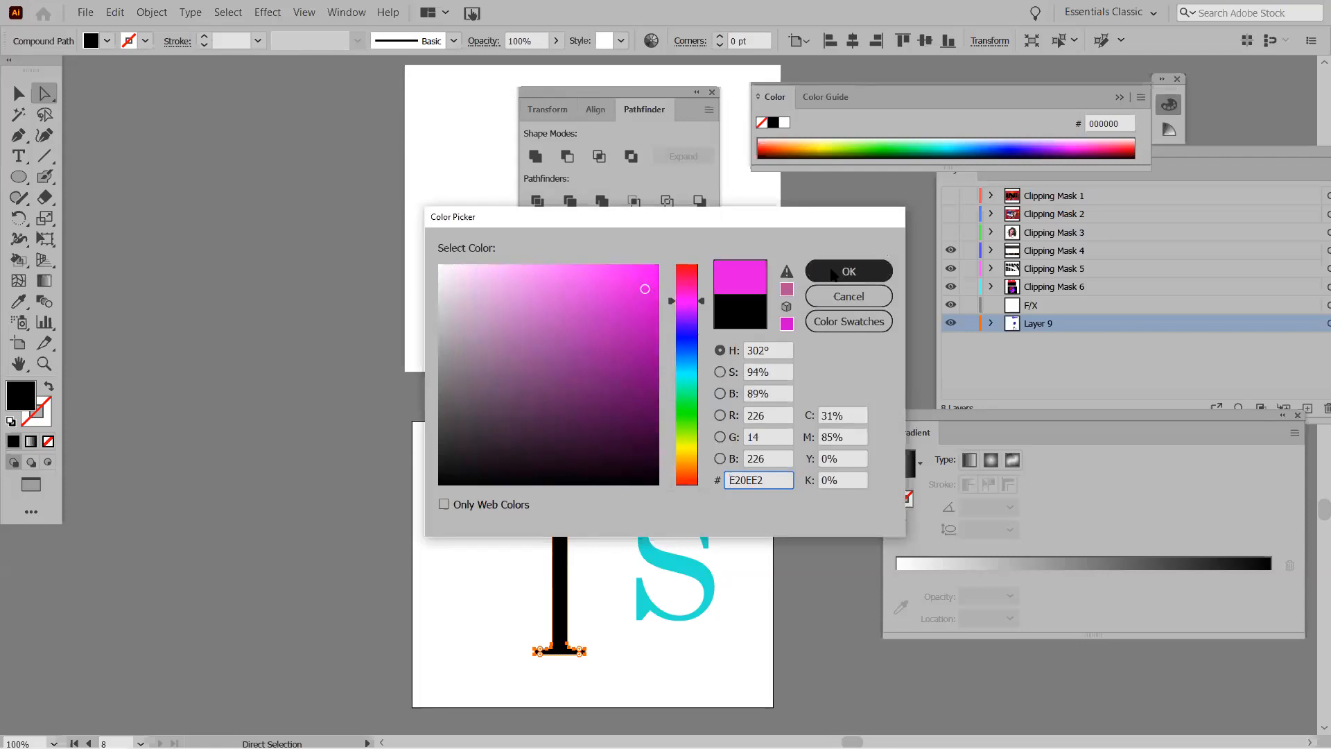
pyautogui.click(849, 271)
# Move the cyan S back across the T's stem.
pyautogui.click(673, 461)
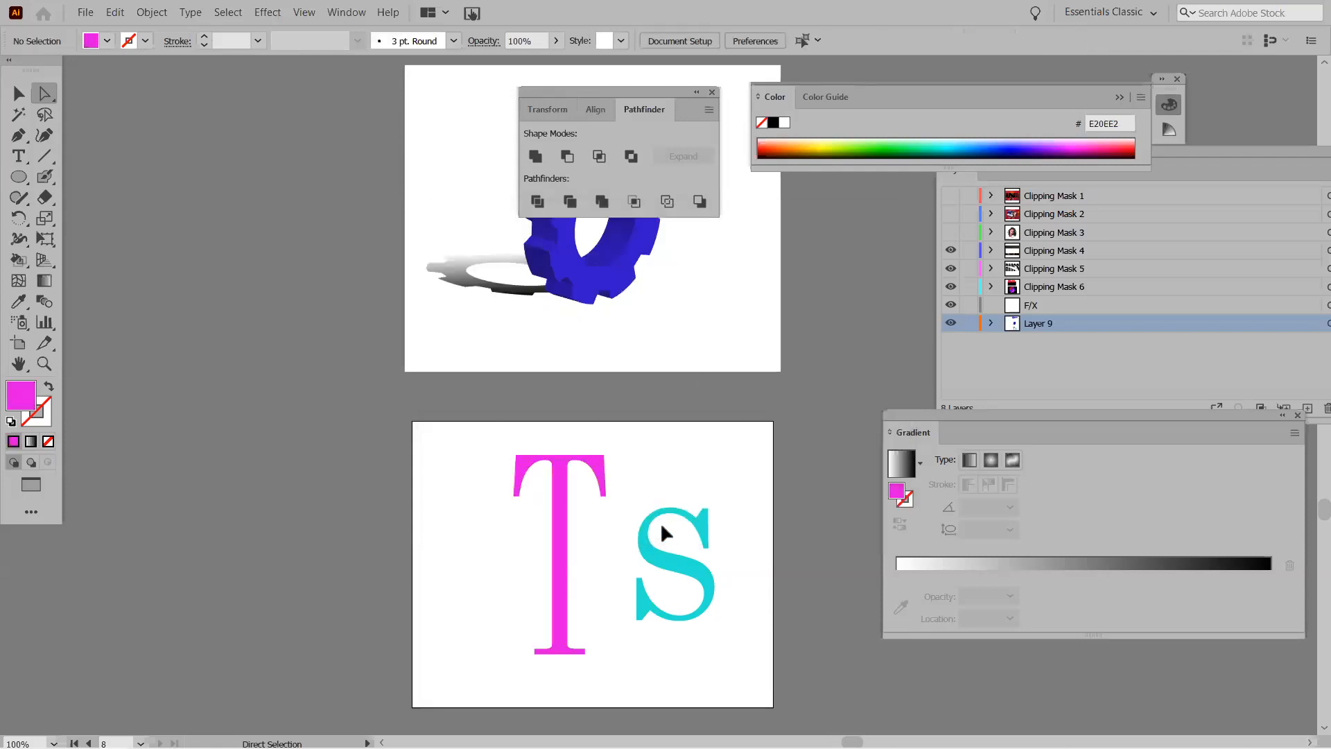
pyautogui.click(683, 606)
pyautogui.moveTo(677, 613); pyautogui.dragTo(565, 614)
# Select both letters and switch to the Shape Builder Tool.
pyautogui.click(615, 567)
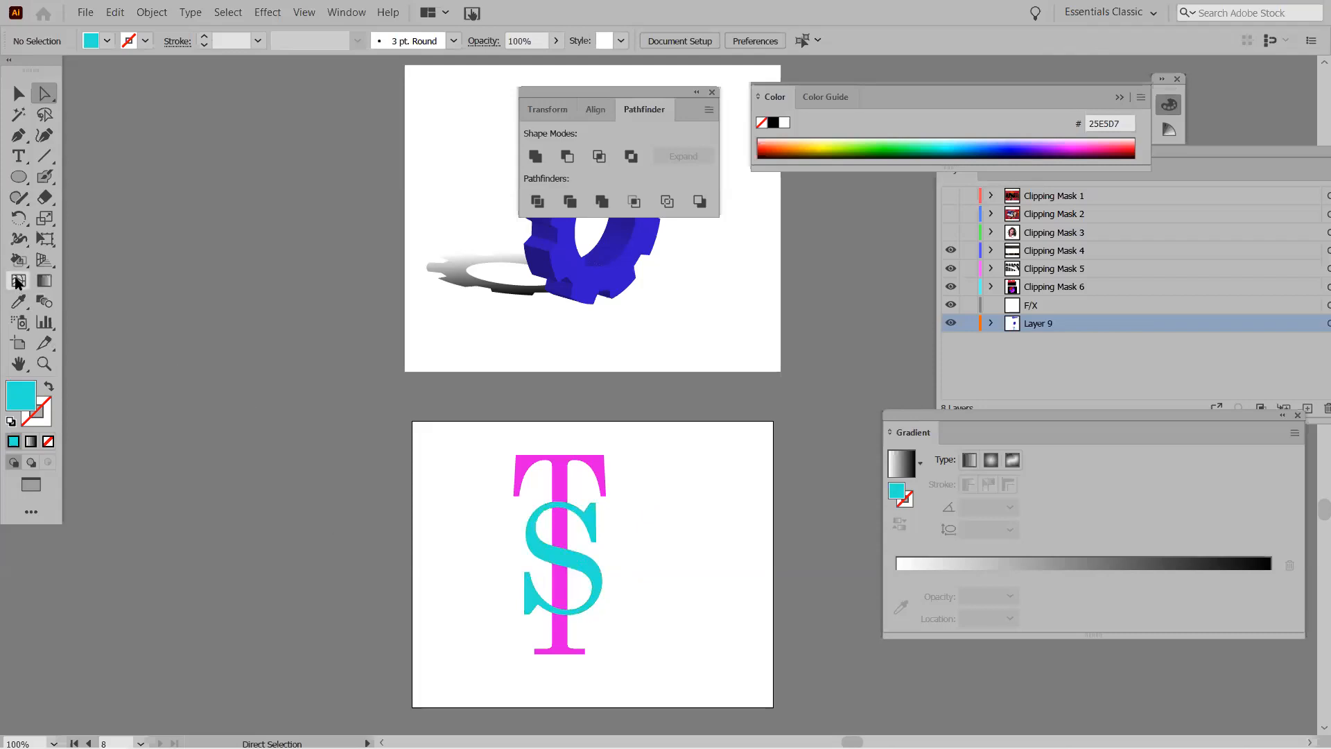
pyautogui.moveTo(479, 435)
pyautogui.mouseDown()
pyautogui.moveTo(686, 656)
pyautogui.moveTo(657, 671)
pyautogui.mouseUp()
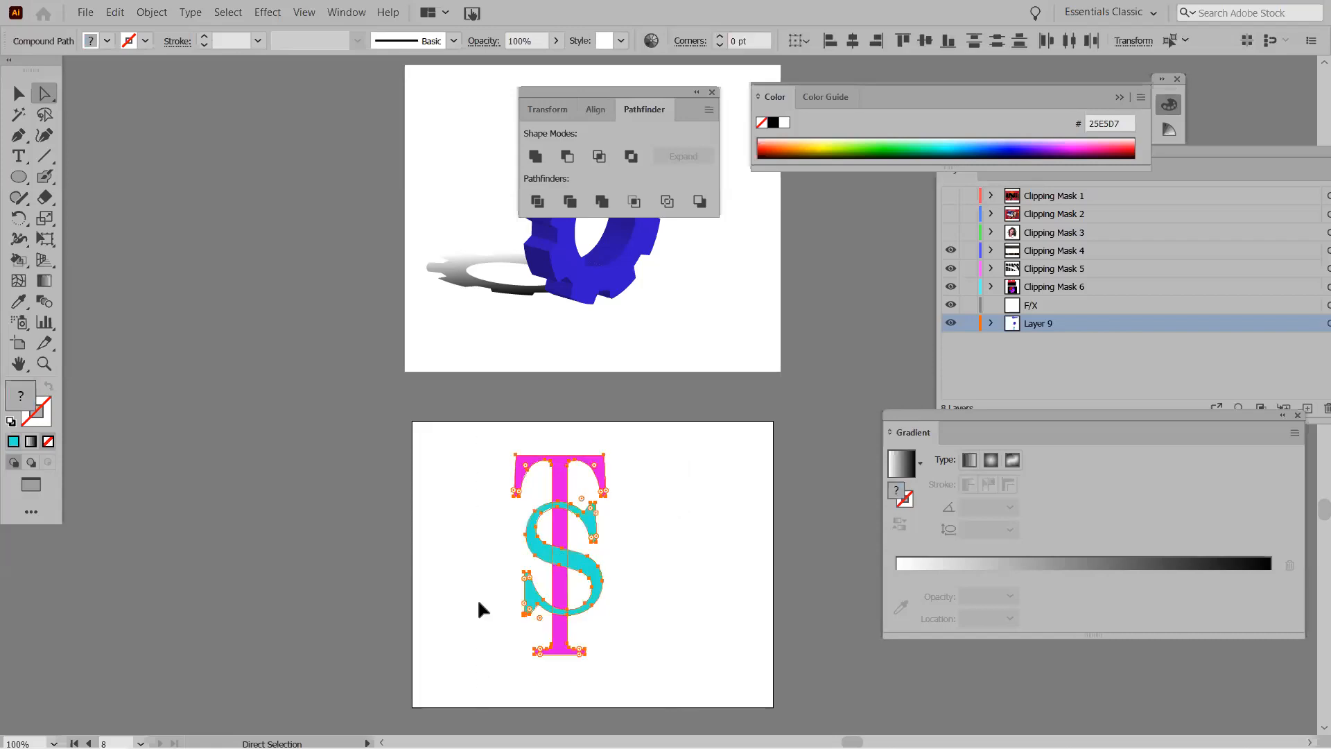
pyautogui.click(15, 259)
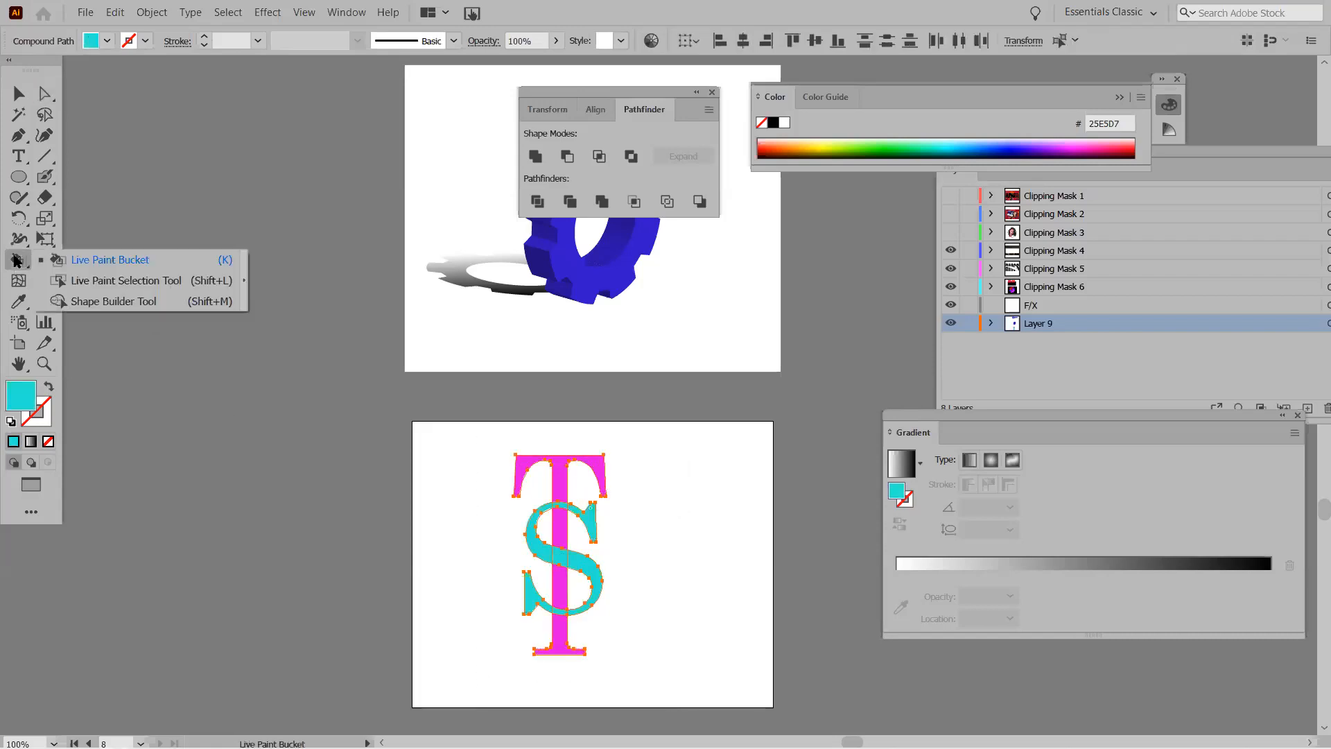
pyautogui.click(113, 301)
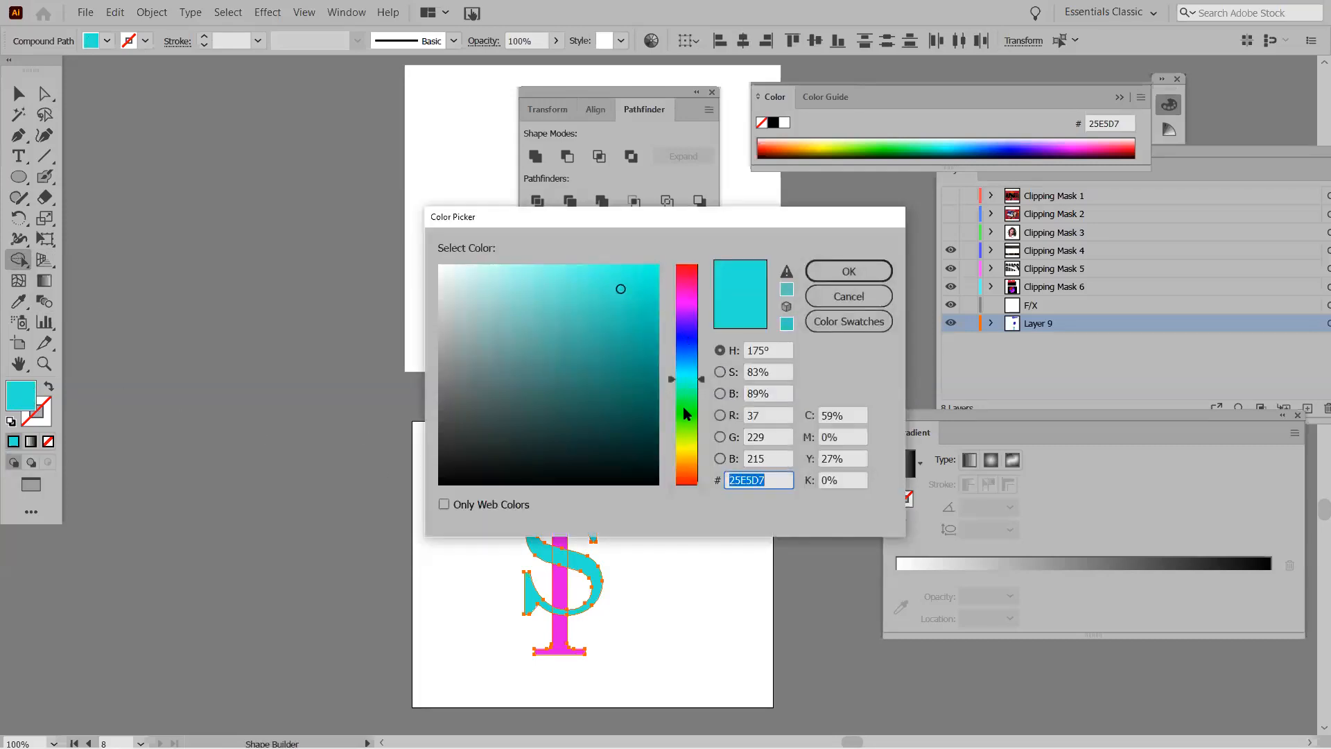
# Merge the T's top, stem and foot into one blue 2B27E2 shape, then deselect.
pyautogui.click(687, 337)
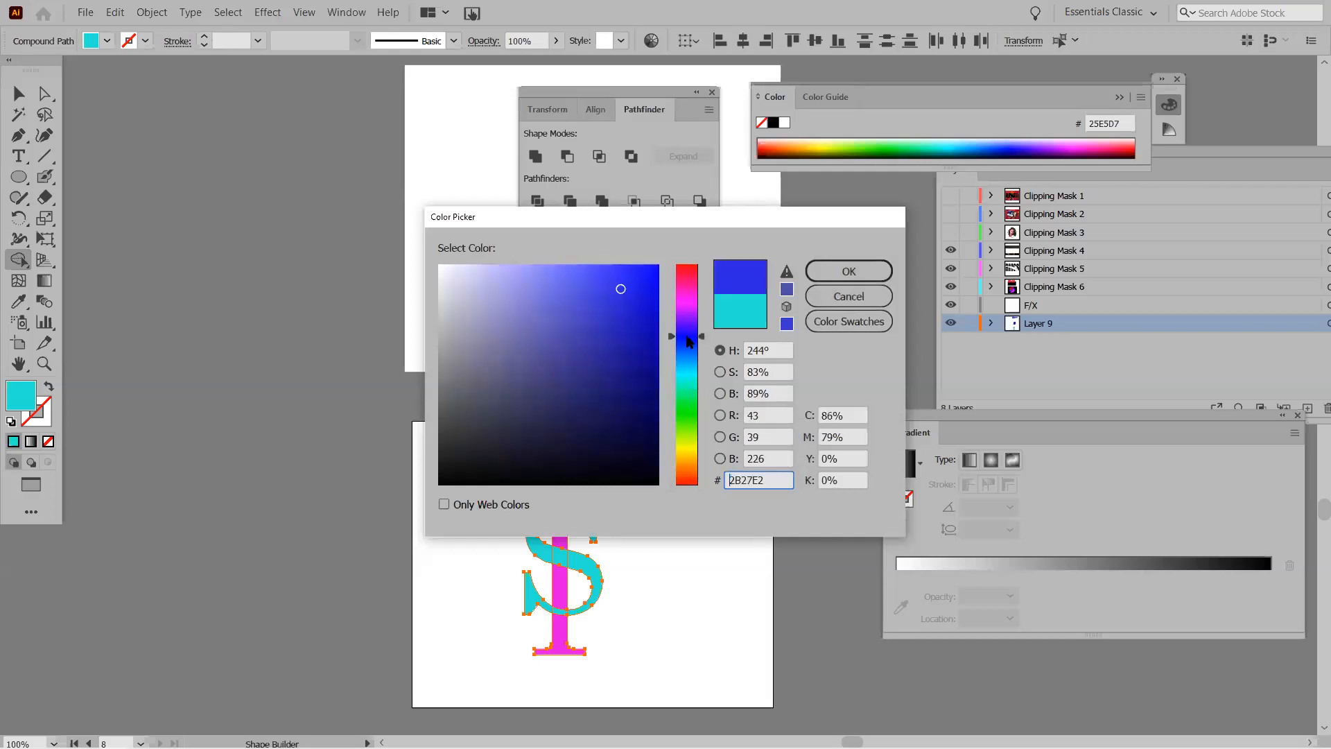
pyautogui.click(835, 273)
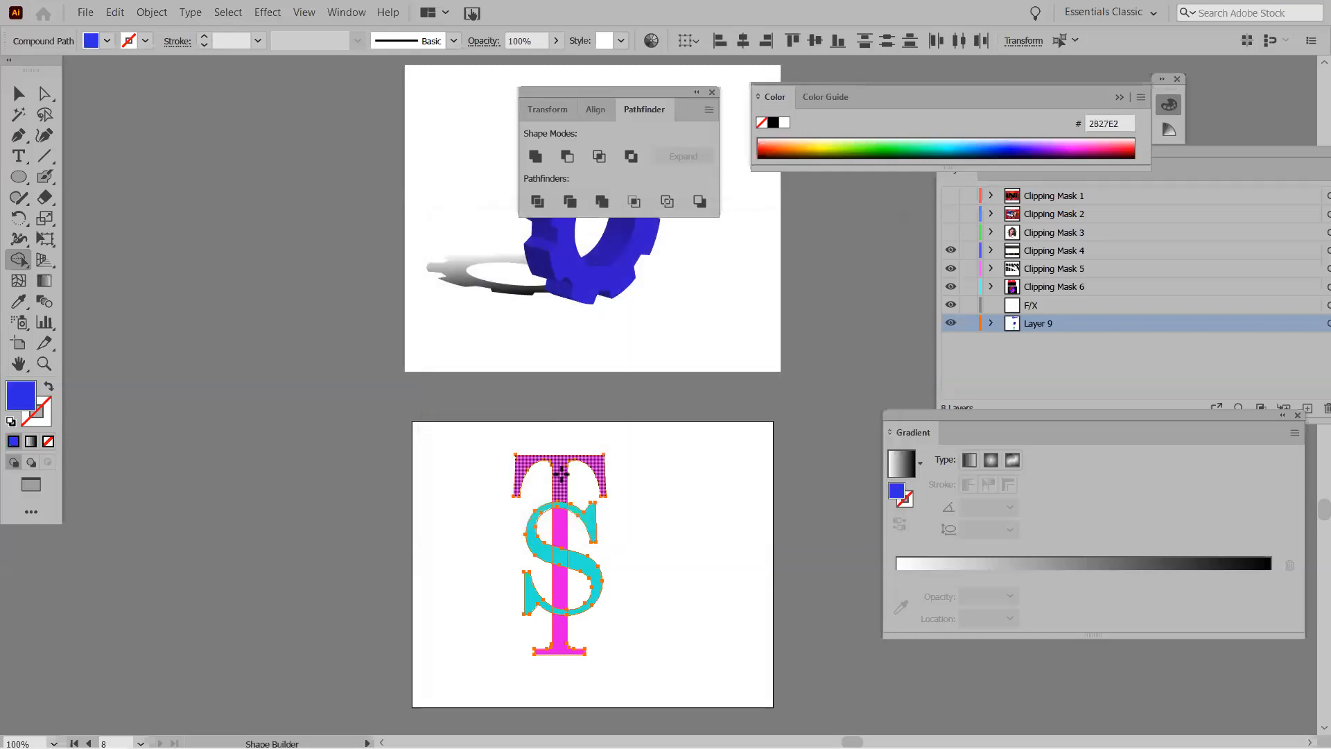
pyautogui.moveTo(563, 486); pyautogui.dragTo(559, 545)
pyautogui.moveTo(562, 589); pyautogui.dragTo(558, 645)
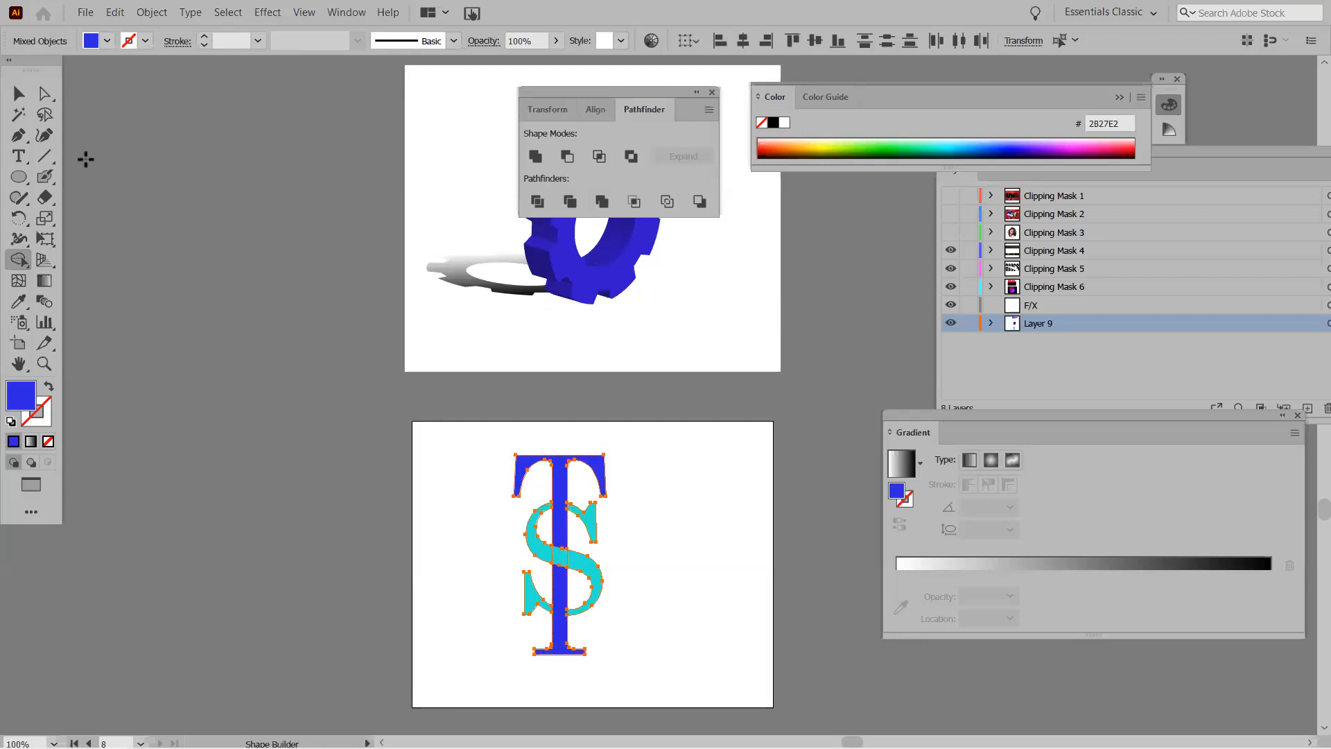
pyautogui.click(18, 93)
pyautogui.click(423, 531)
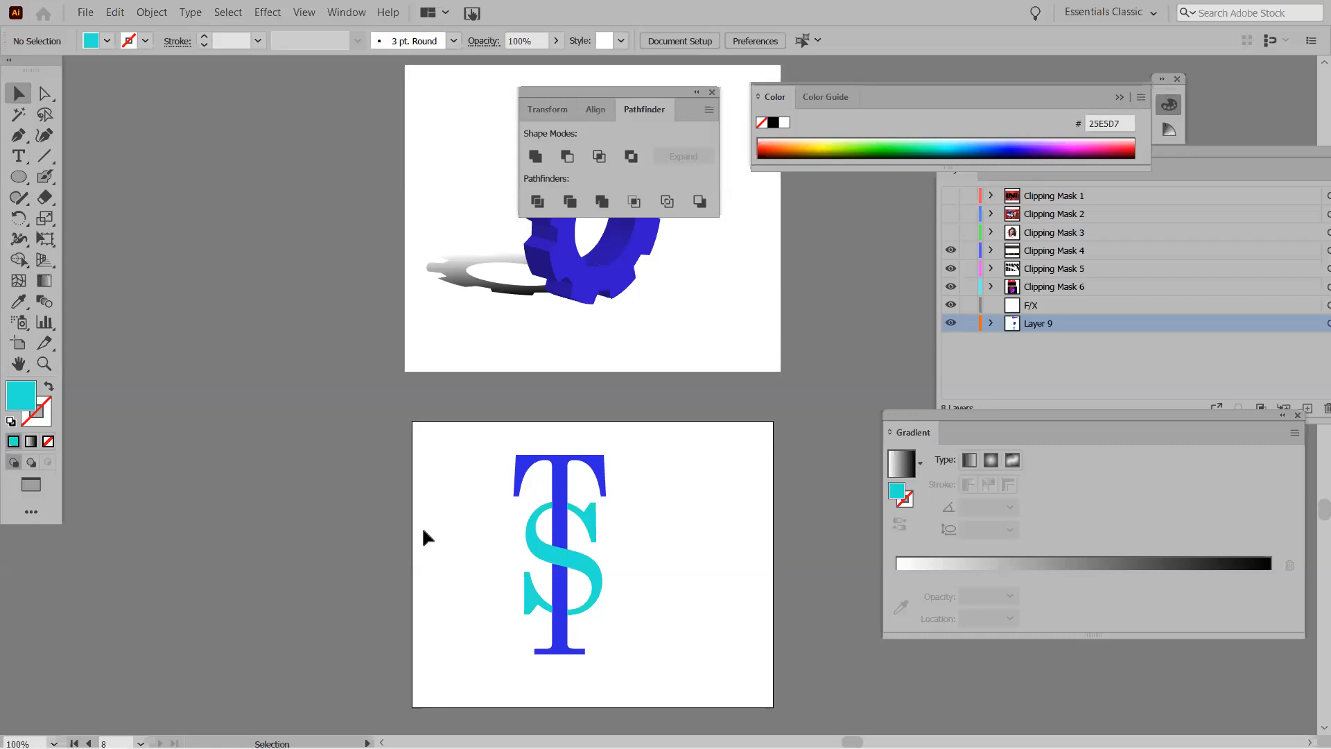
# Give both letters of the TS monogram a 6 pt black stroke.
pyautogui.moveTo(476, 432); pyautogui.dragTo(658, 684)
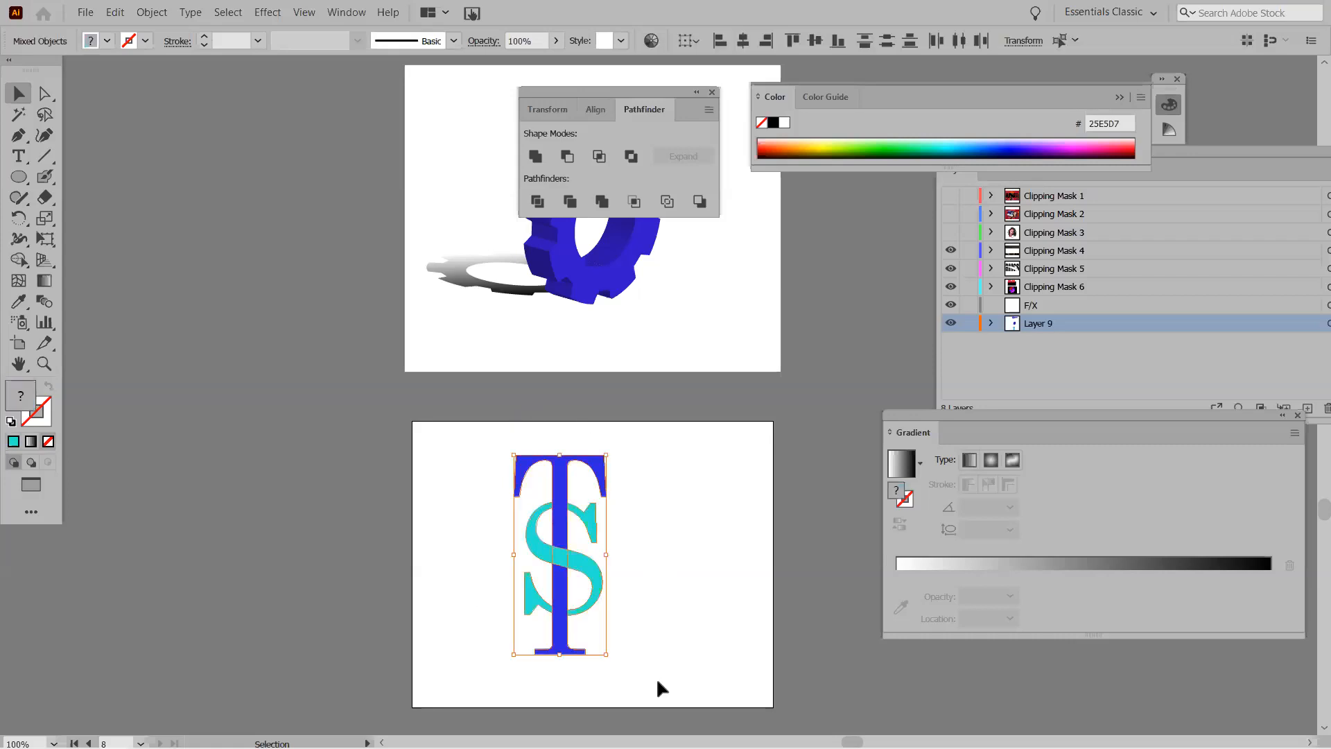
pyautogui.click(258, 41)
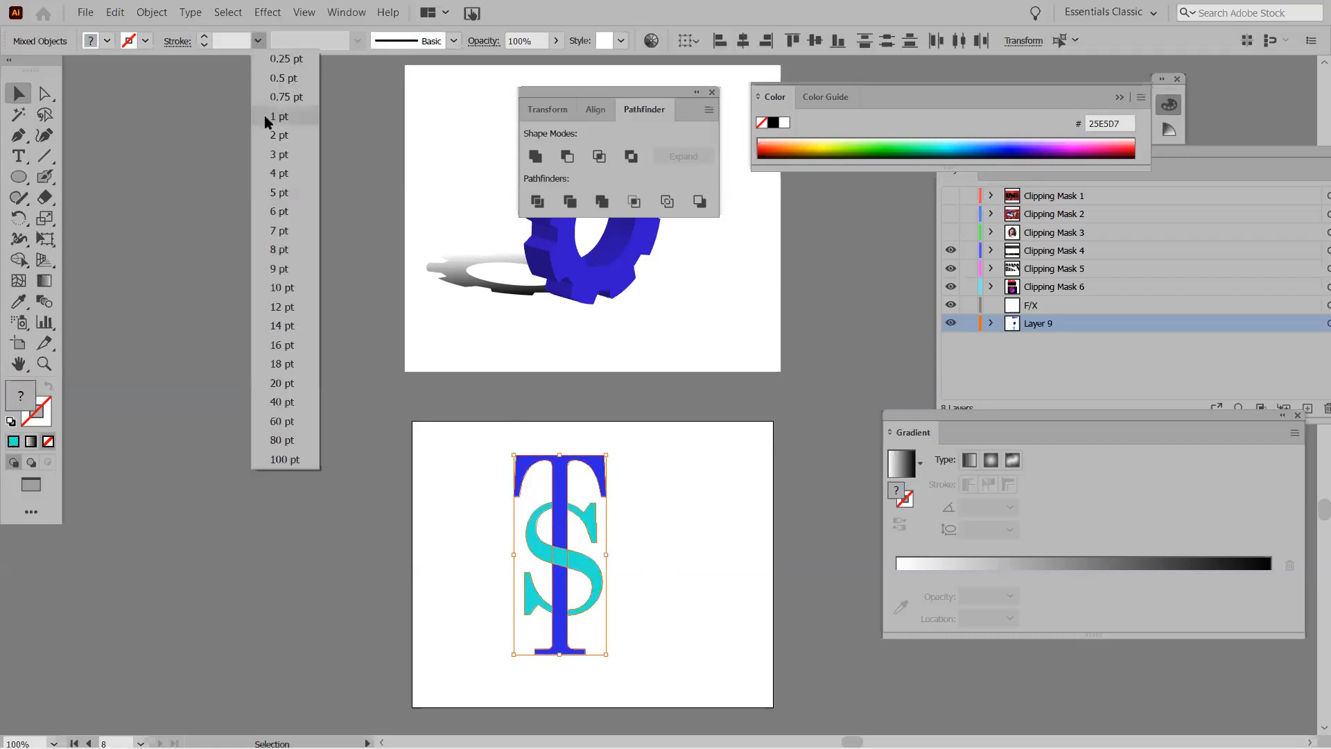
pyautogui.click(278, 135)
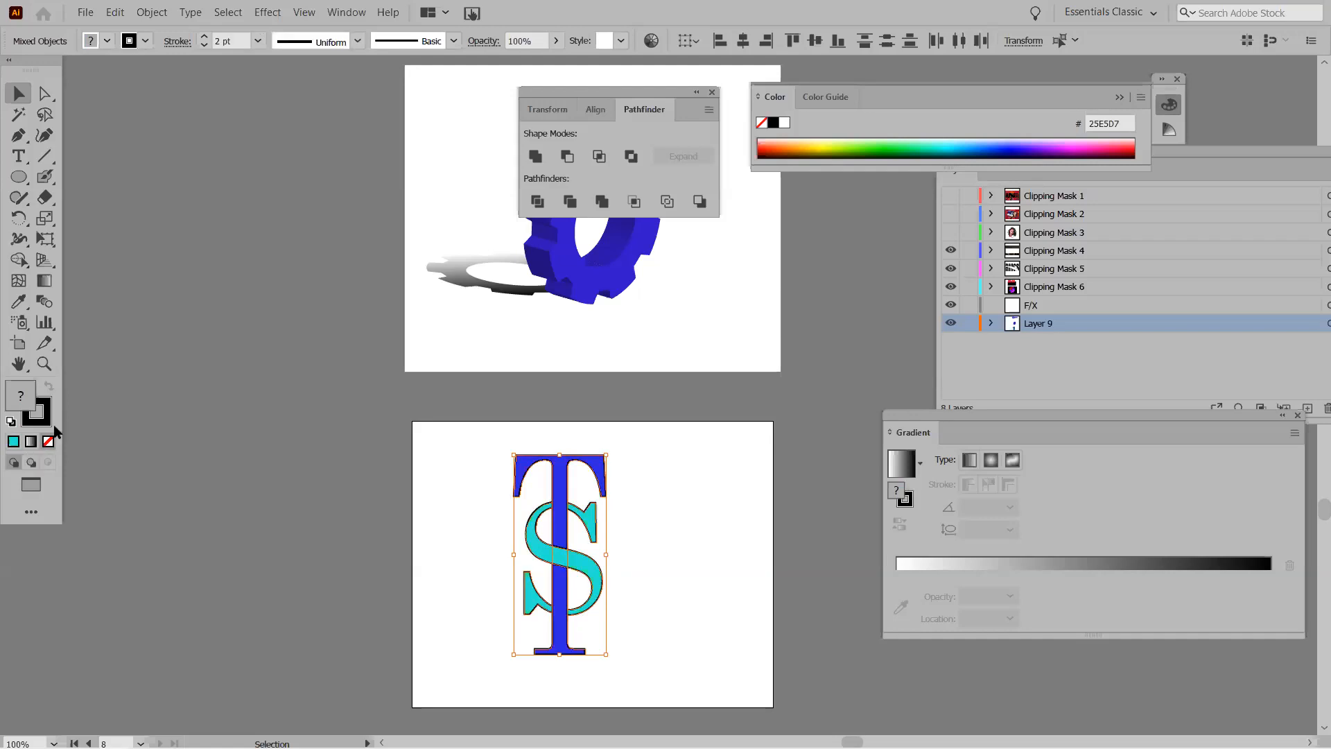
pyautogui.click(258, 40)
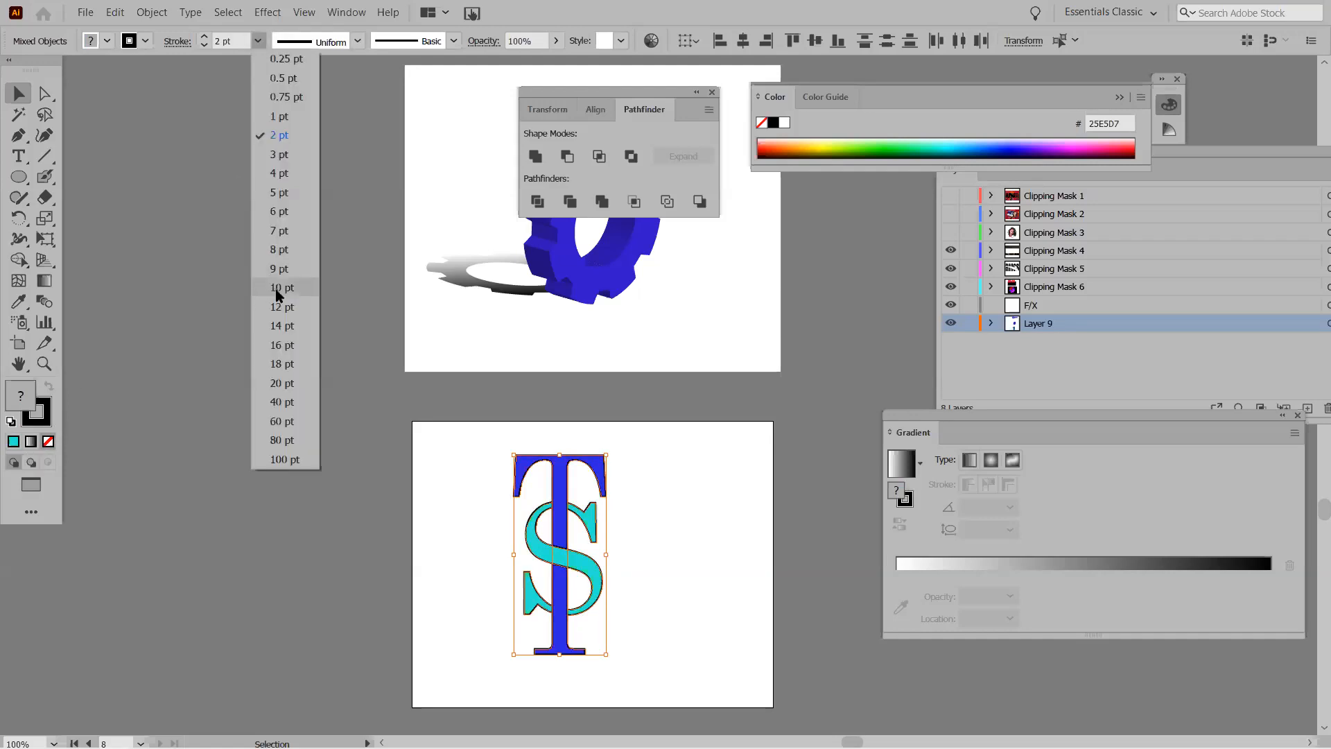
pyautogui.click(289, 212)
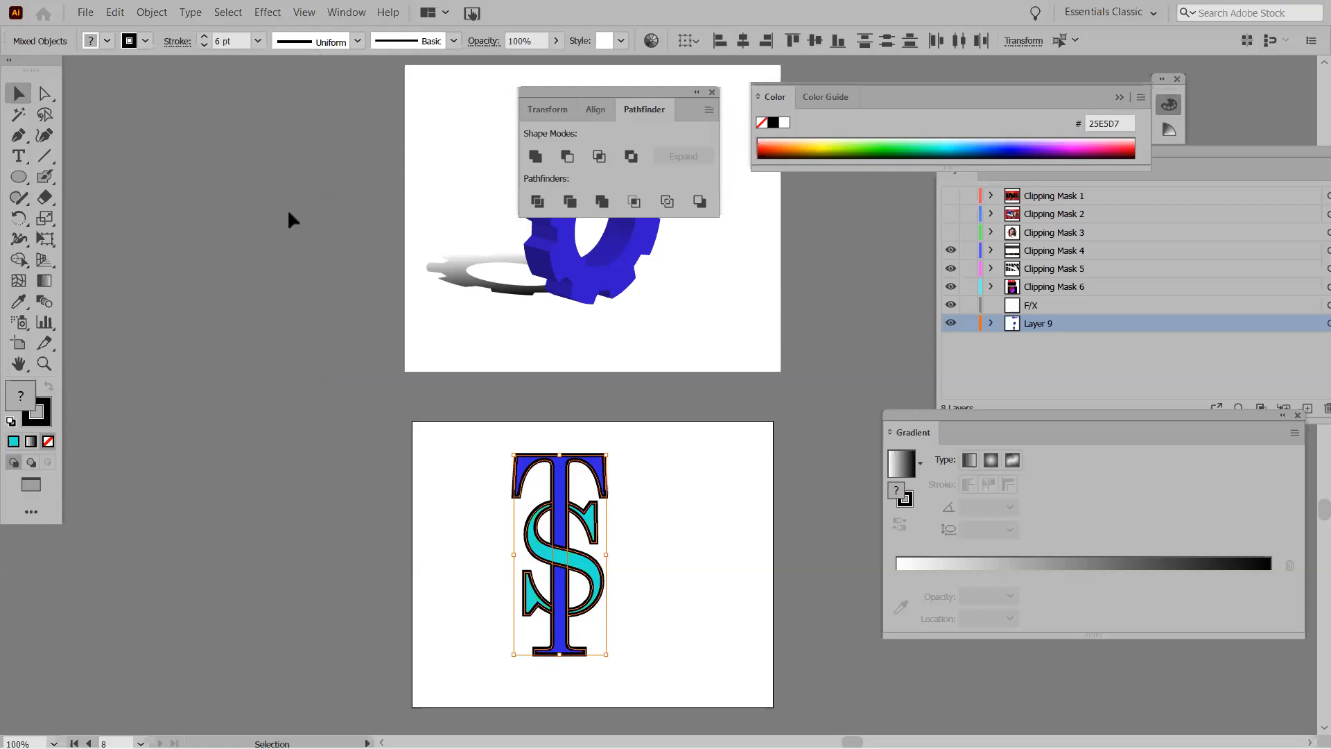
pyautogui.click(231, 461)
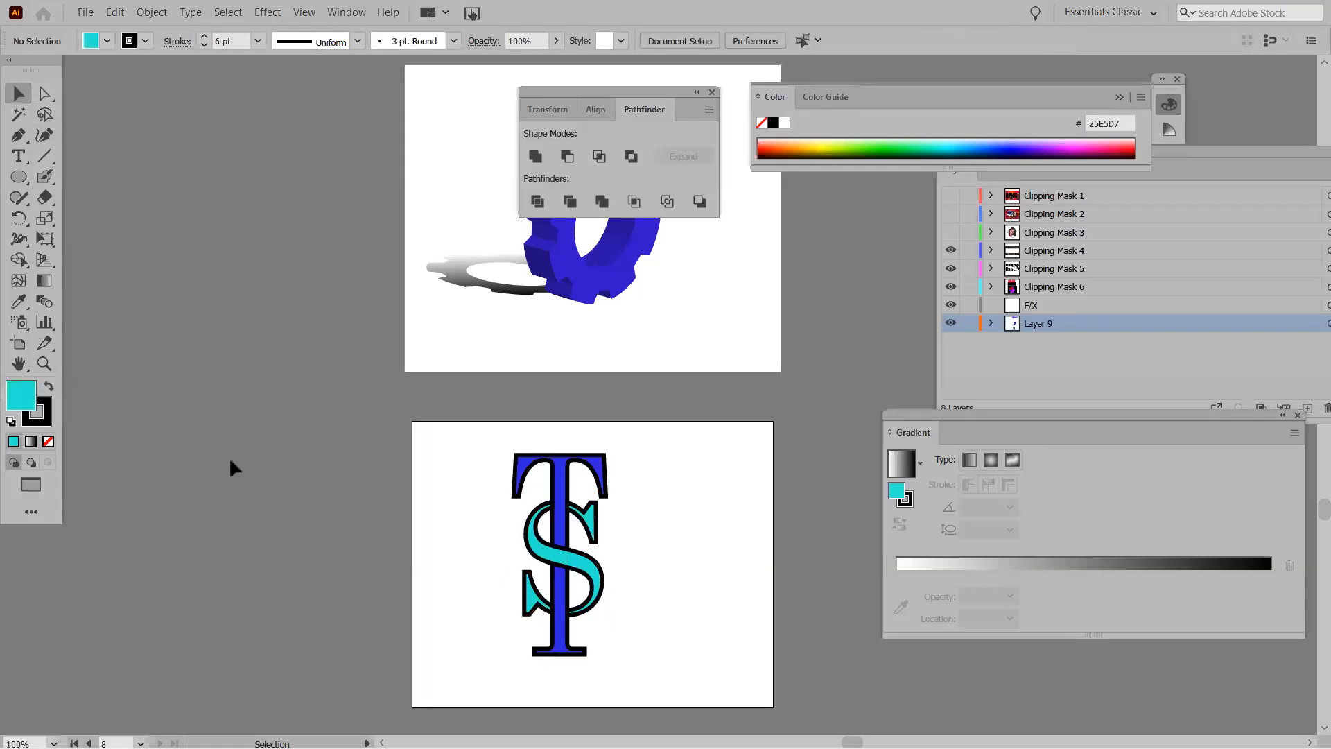